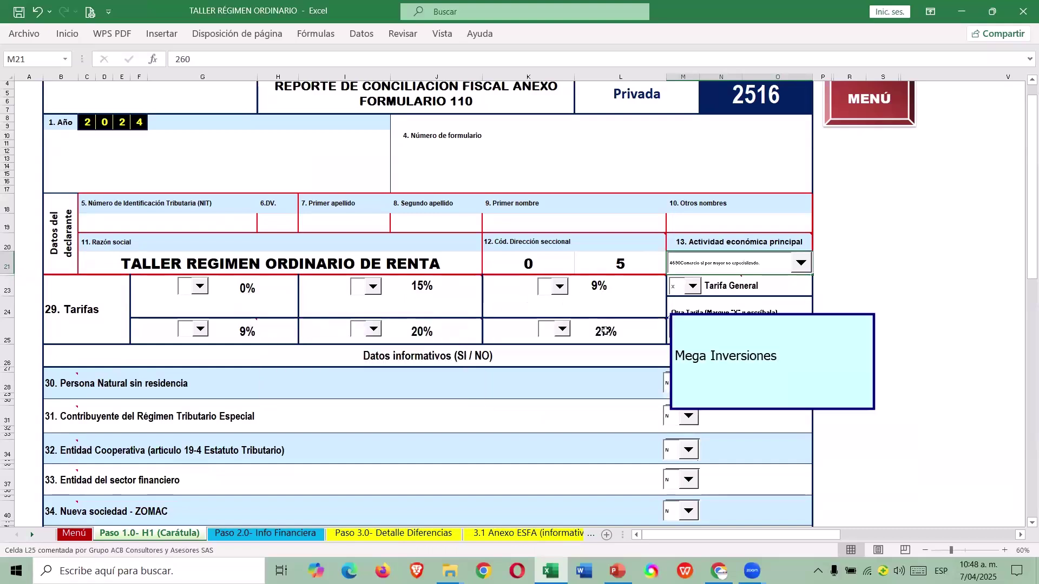
# Re-mark the Tarifa General field with an x.
pyautogui.click(695, 288)
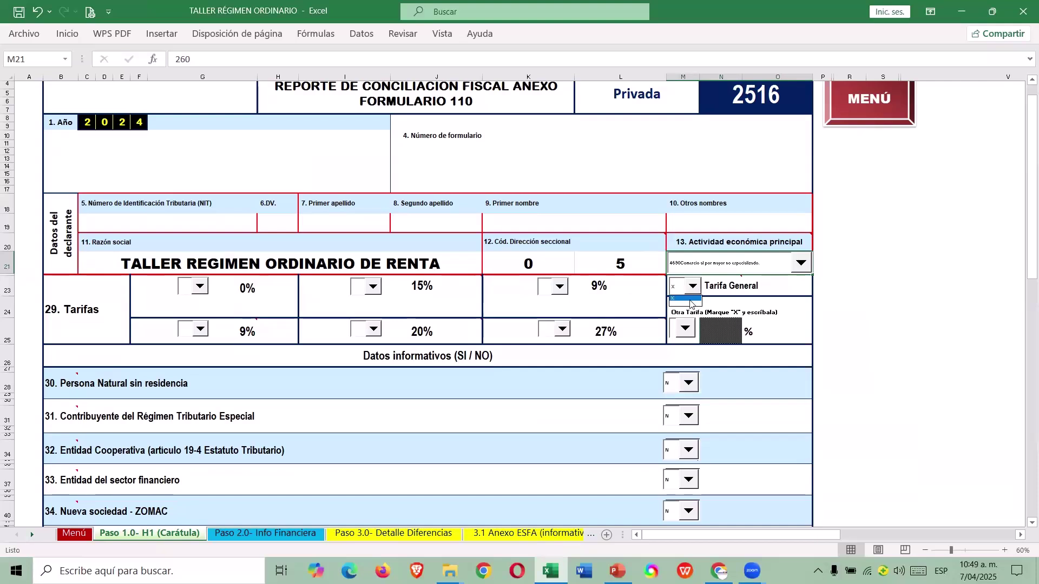
pyautogui.click(692, 303)
pyautogui.click(692, 288)
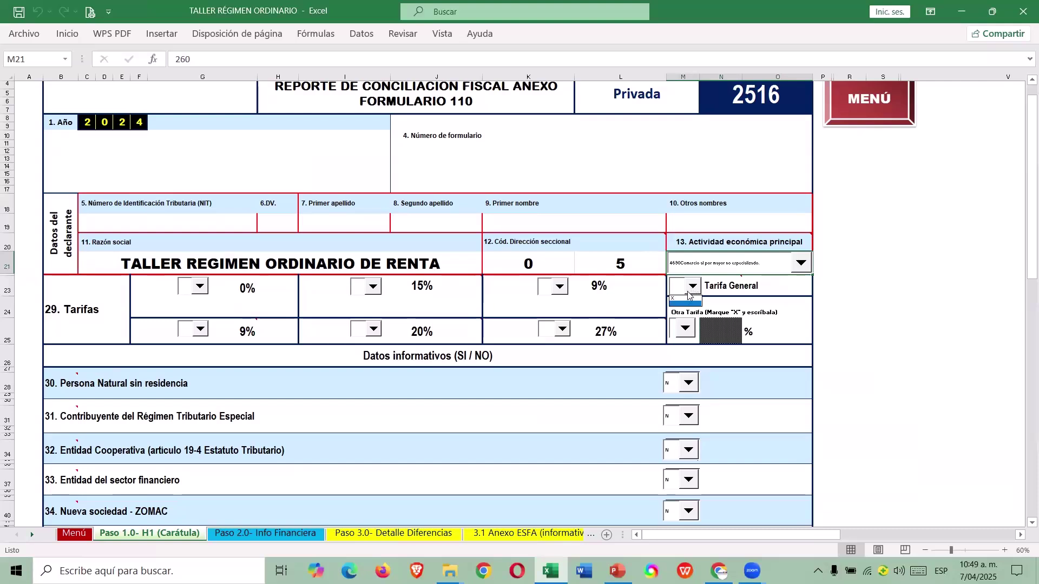
pyautogui.click(688, 301)
pyautogui.click(886, 260)
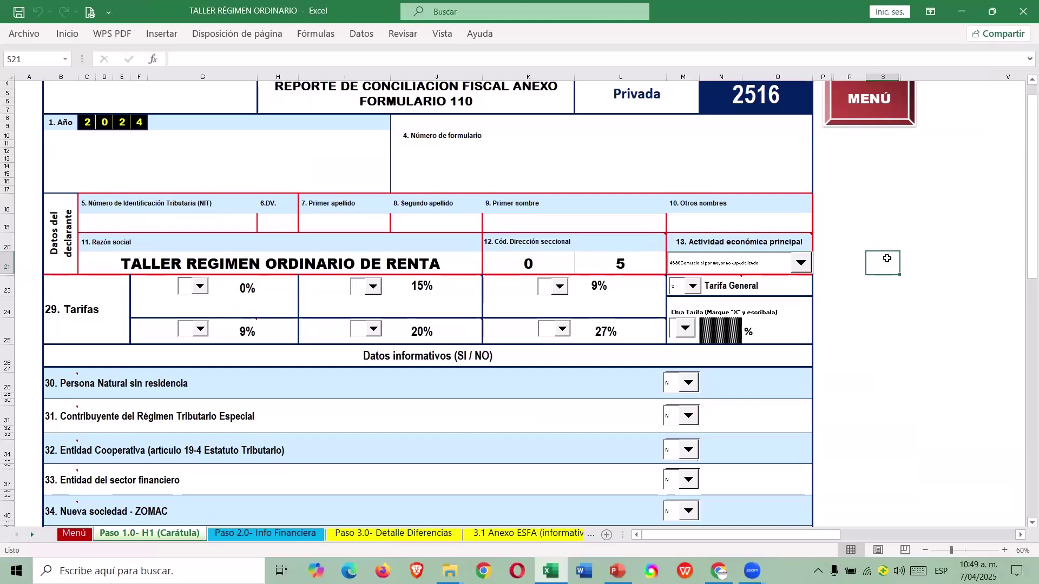
# Show the explanatory comment for Datos informativos item 35, Obras por impuestos - ZOMAC.
pyautogui.scroll(-2, 724, 331)
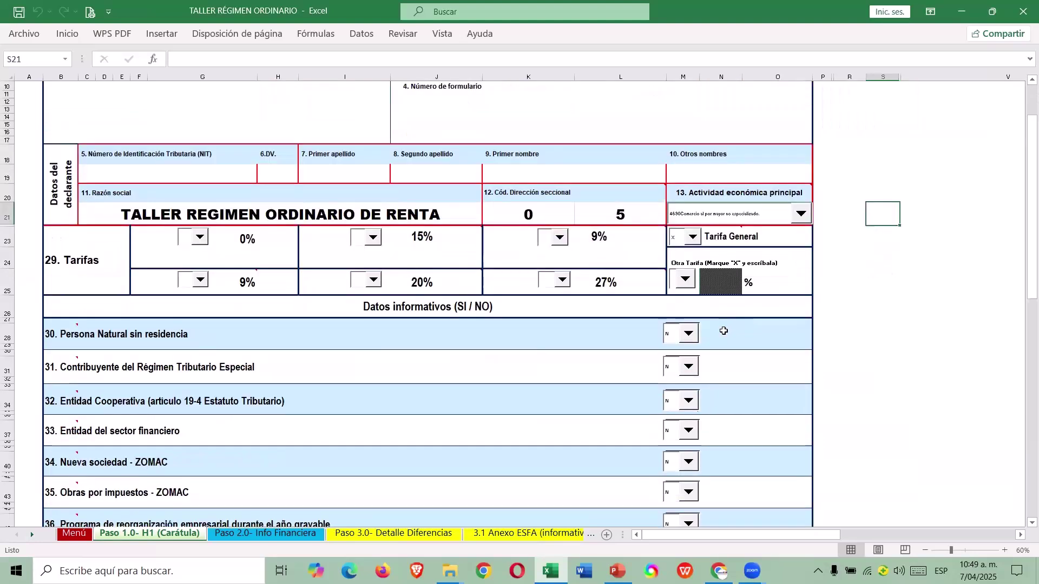
pyautogui.scroll(-4, 724, 331)
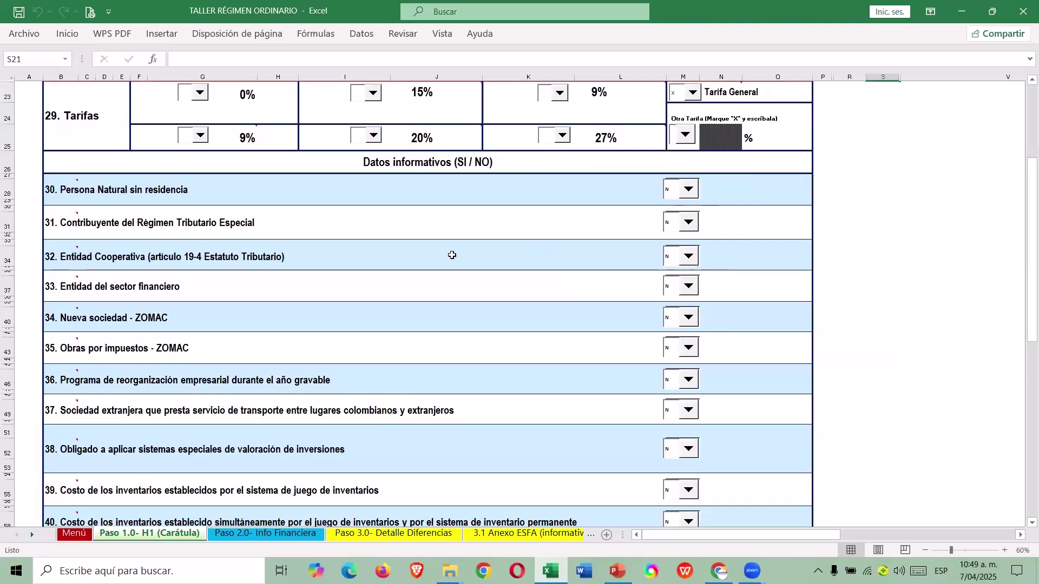
pyautogui.scroll(-13, 92, 217)
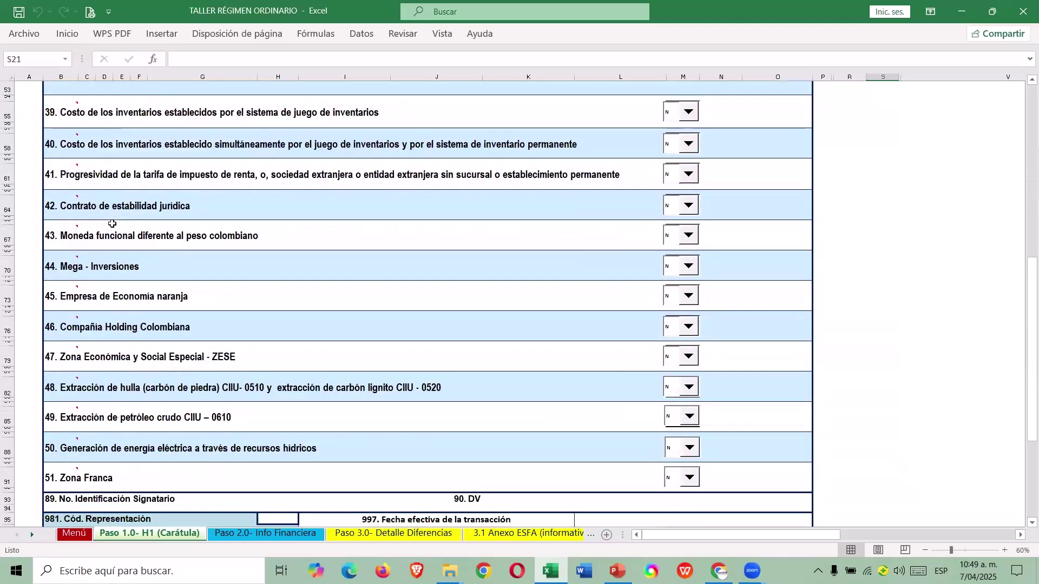
pyautogui.scroll(11, 88, 325)
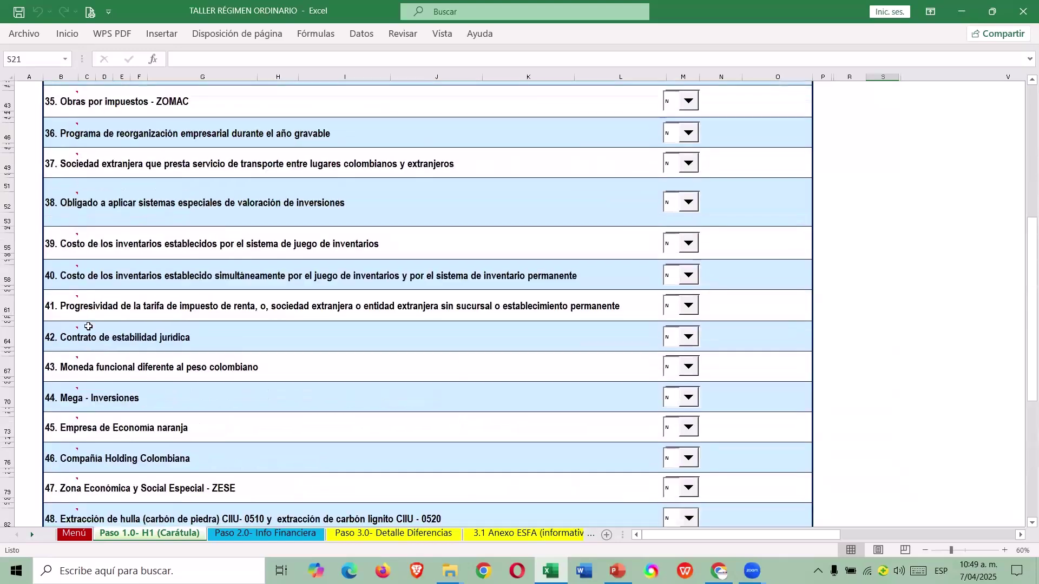
pyautogui.scroll(4, 88, 325)
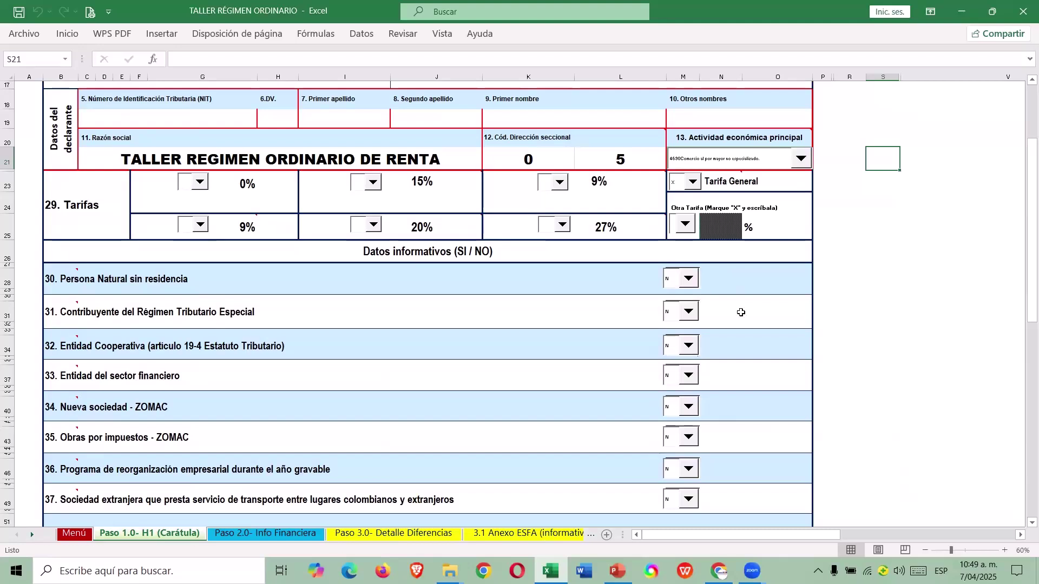
pyautogui.click(752, 376)
pyautogui.scroll(-2, 752, 377)
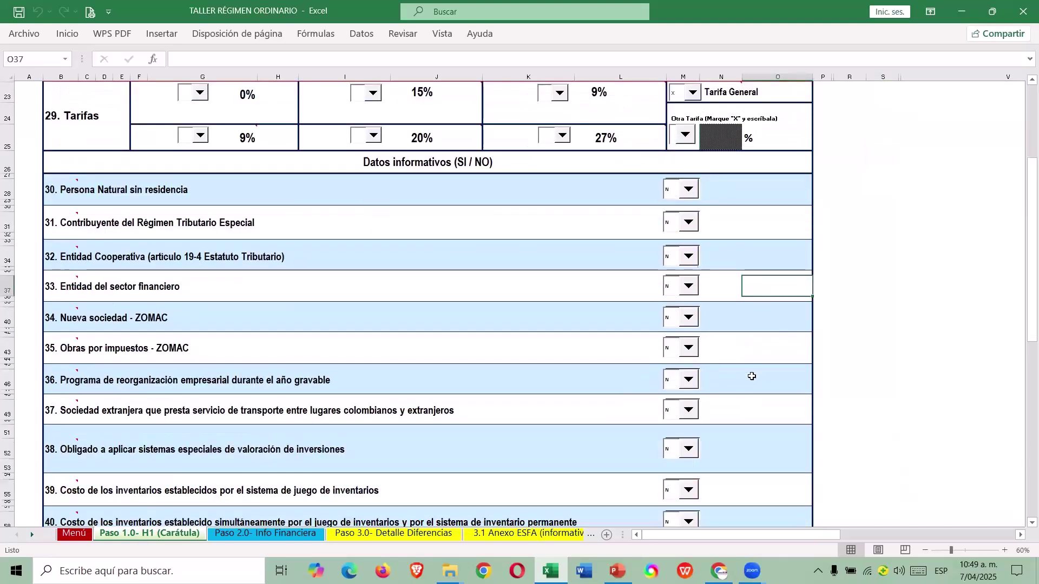
pyautogui.click(244, 323)
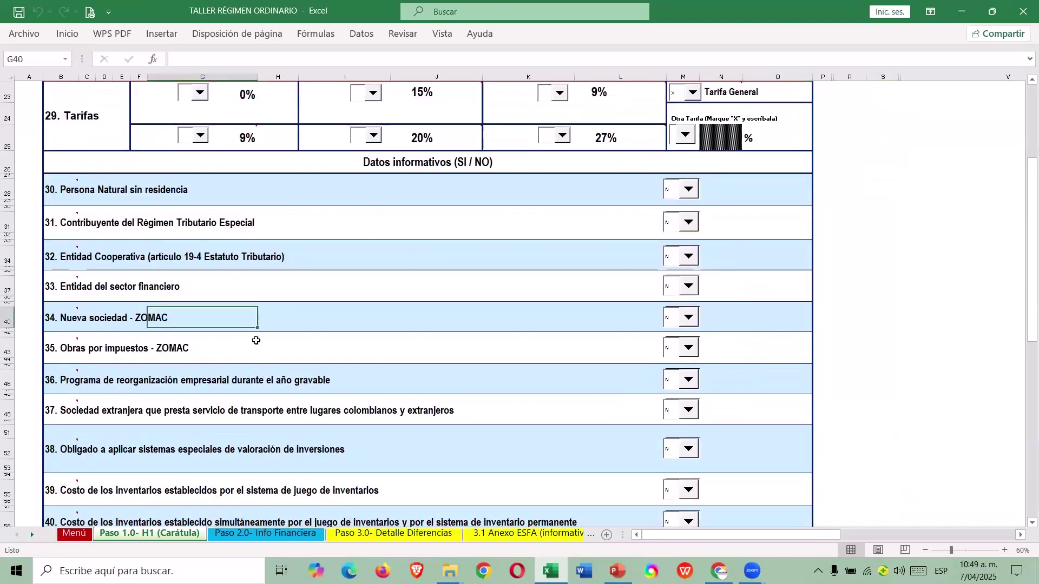
pyautogui.click(364, 318)
pyautogui.click(338, 347)
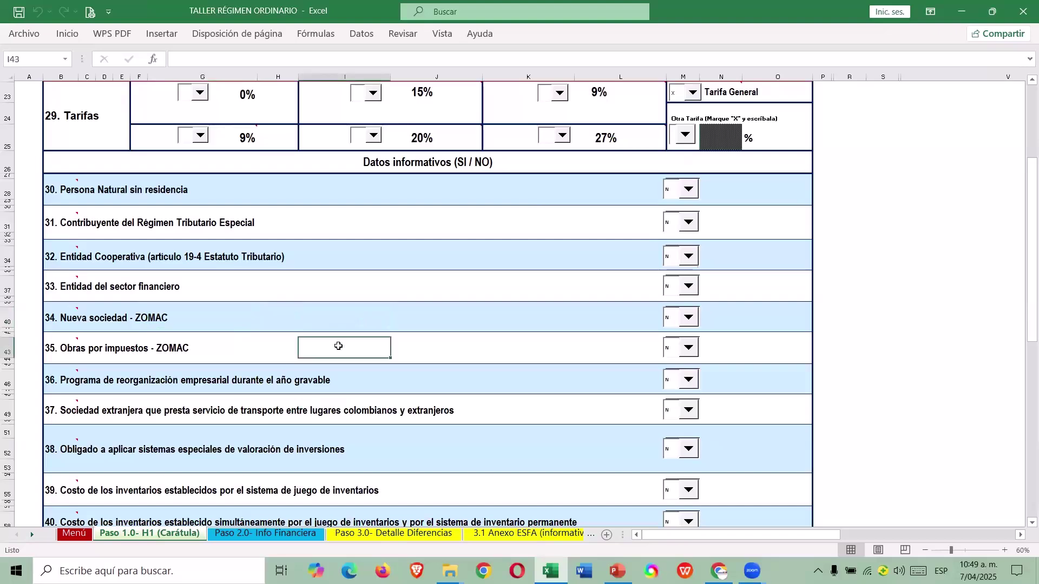
pyautogui.scroll(-2, 338, 346)
pyautogui.moveTo(76, 274)
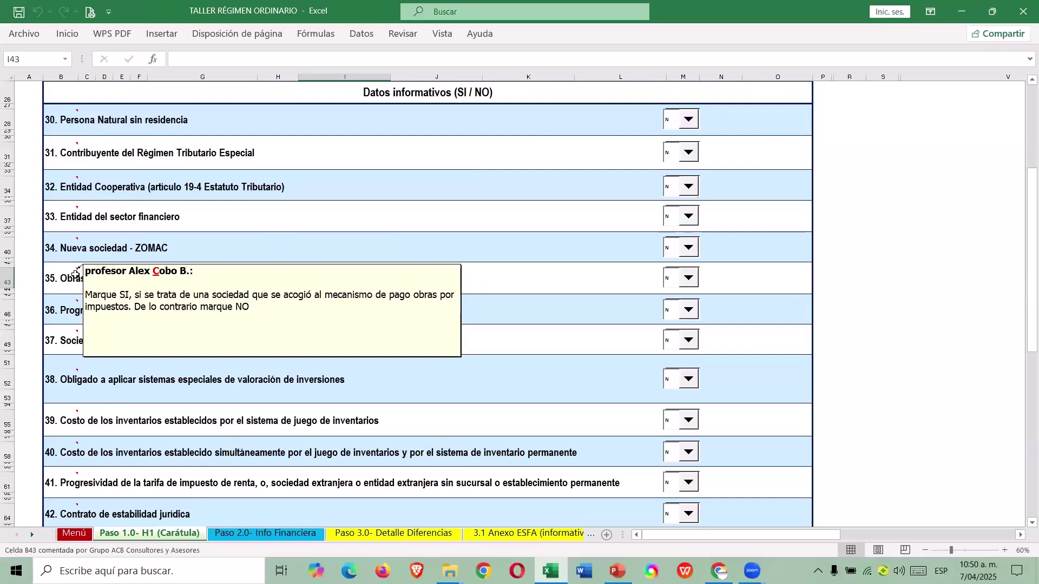
pyautogui.click(67, 310)
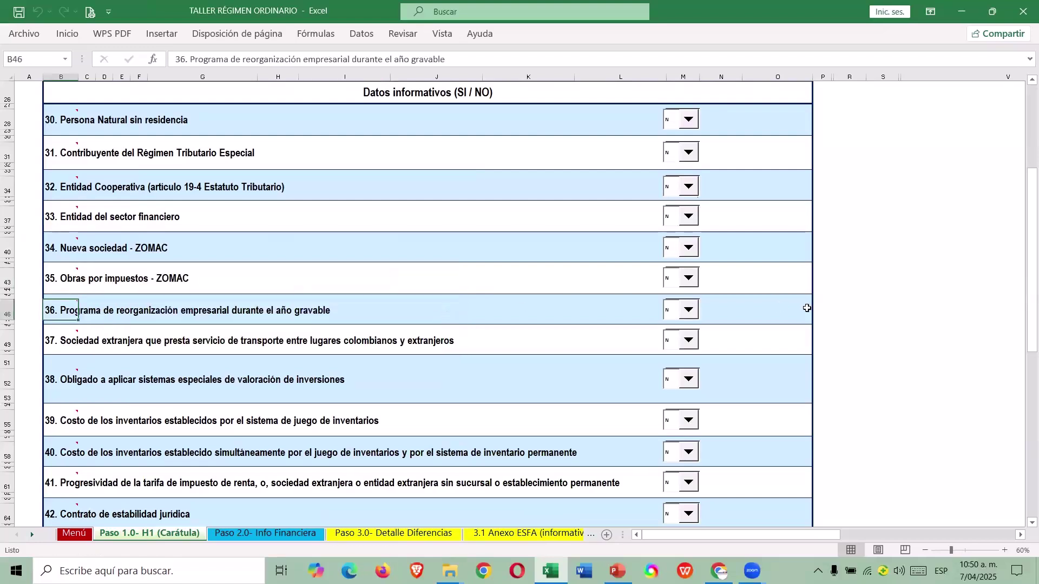
pyautogui.click(736, 311)
pyautogui.moveTo(71, 304)
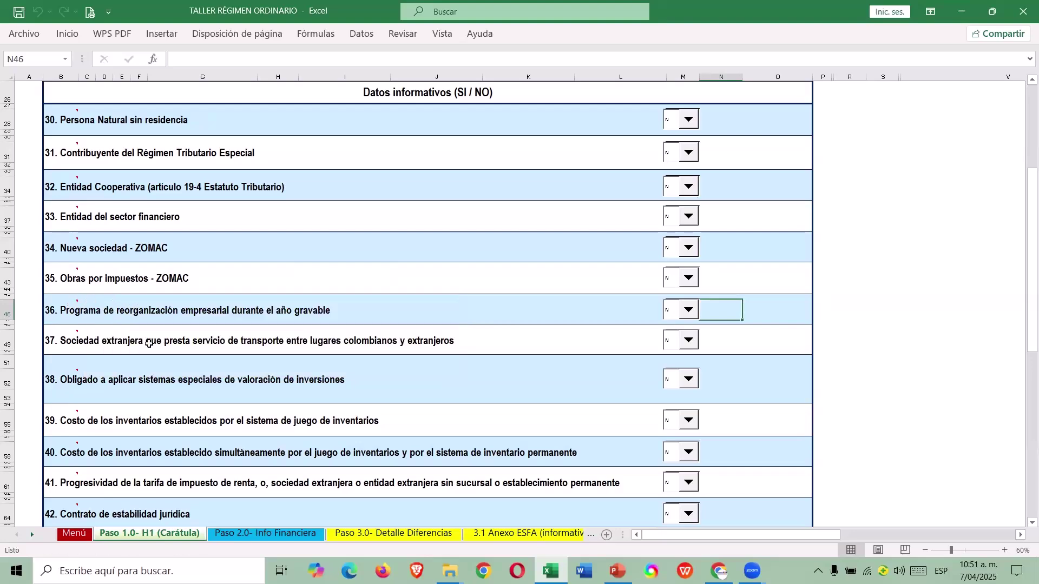
pyautogui.scroll(-1, 168, 349)
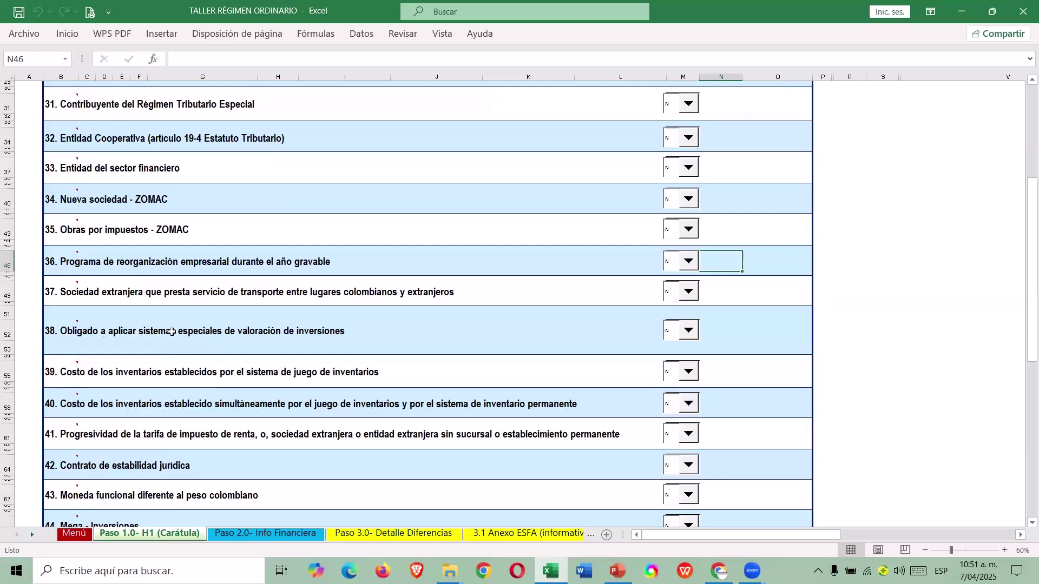
pyautogui.scroll(-1, 171, 333)
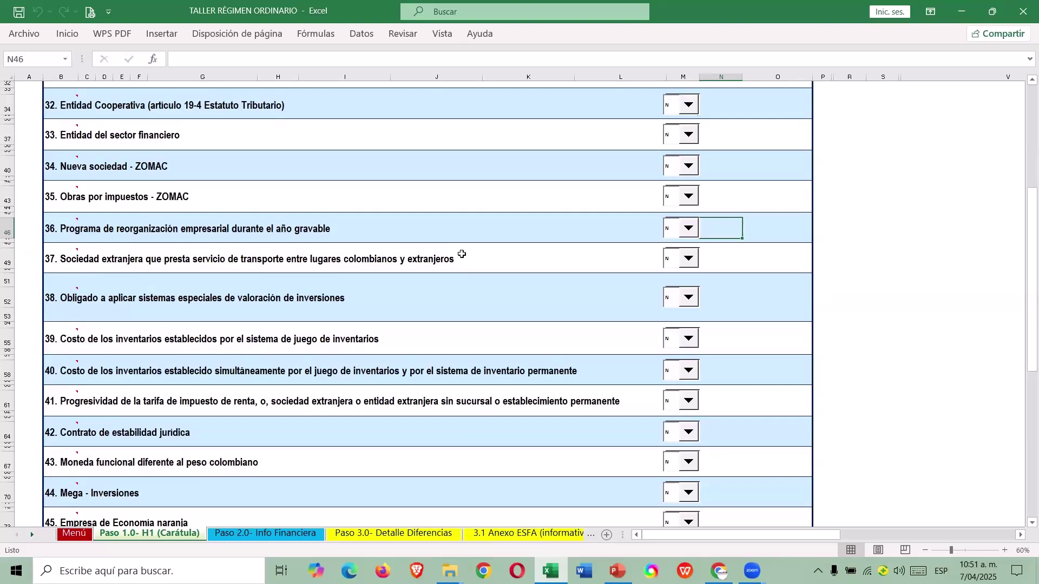
pyautogui.scroll(-1, 418, 269)
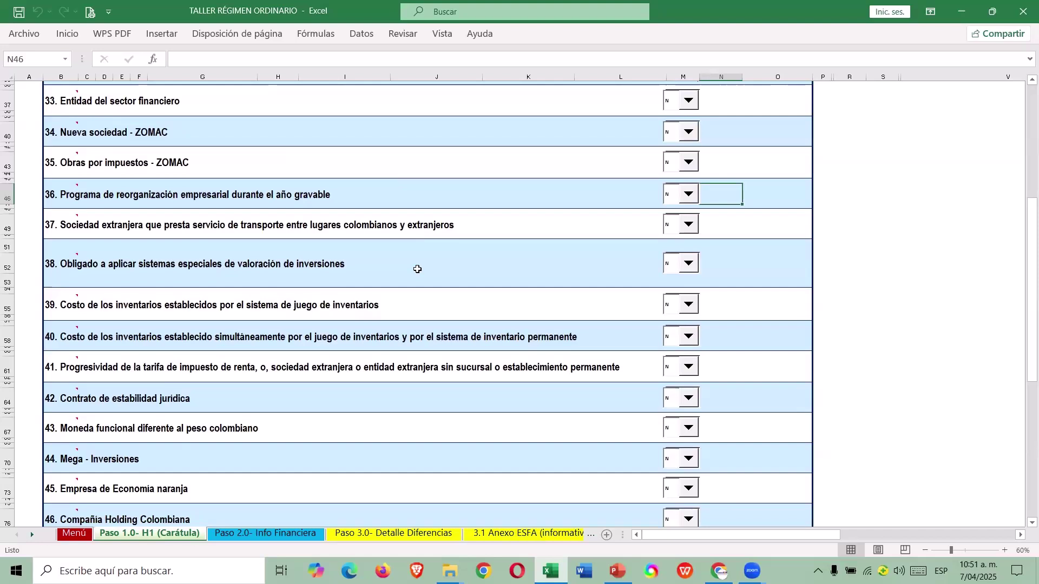
pyautogui.scroll(-1, 417, 270)
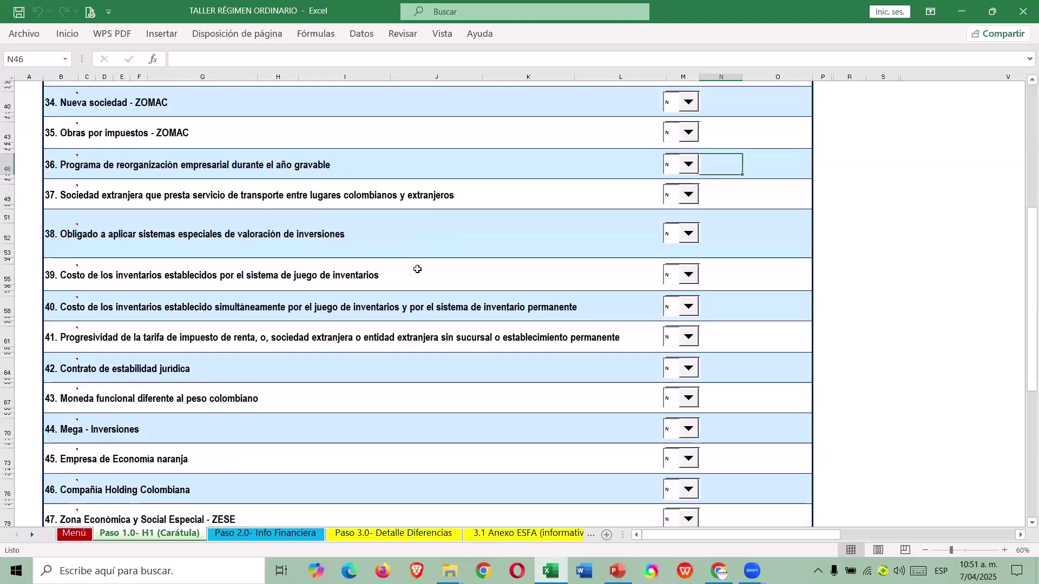
pyautogui.moveTo(58, 336)
pyautogui.scroll(-3, 603, 164)
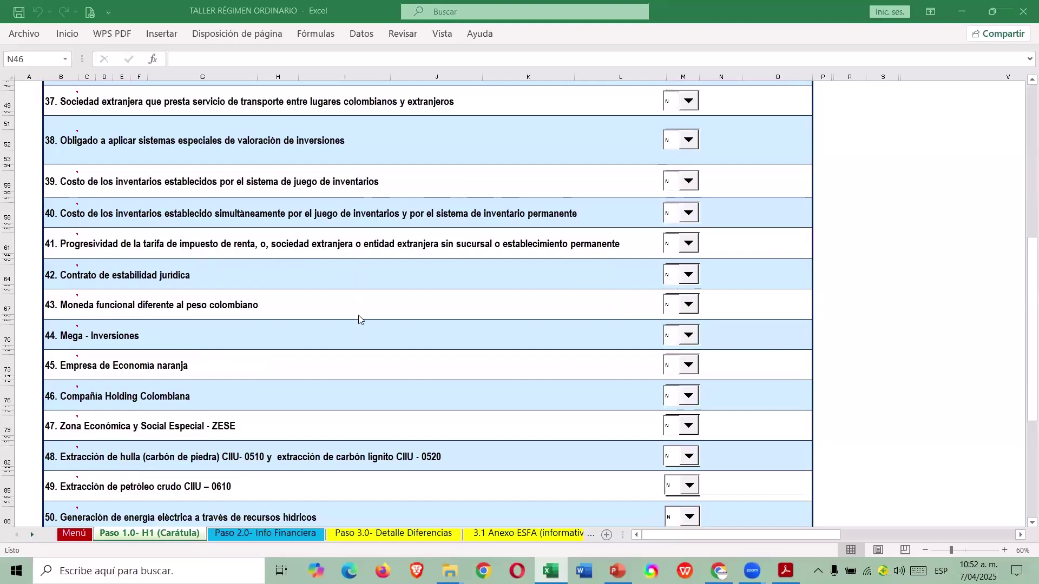
pyautogui.scroll(-1, 356, 341)
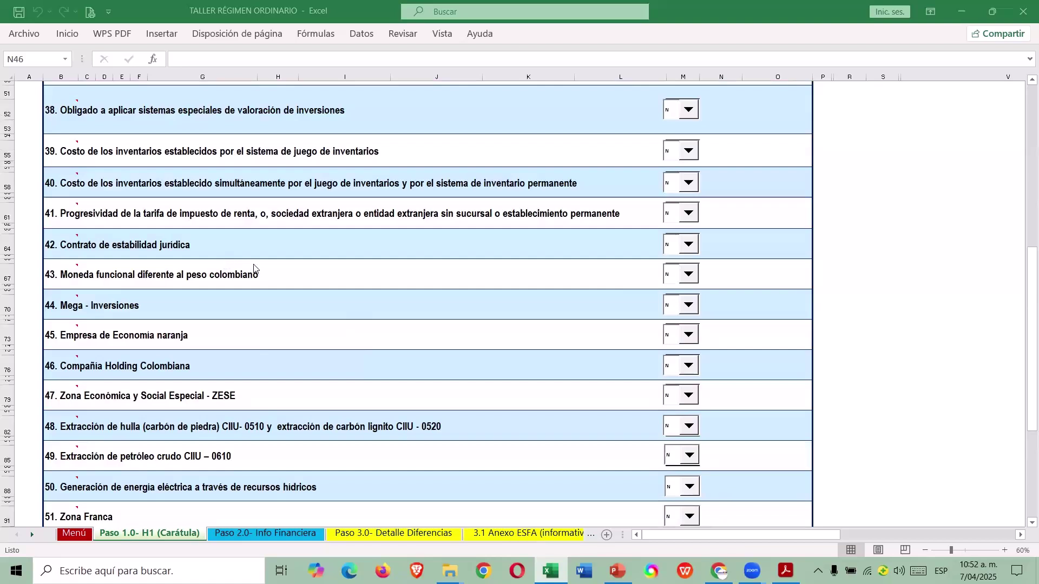
pyautogui.click(481, 273)
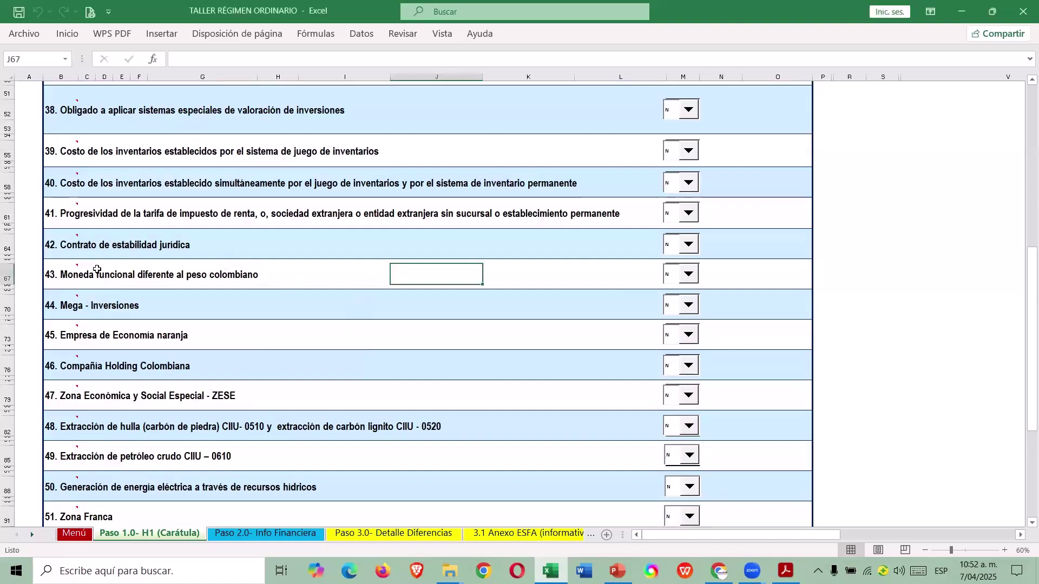
pyautogui.moveTo(71, 271)
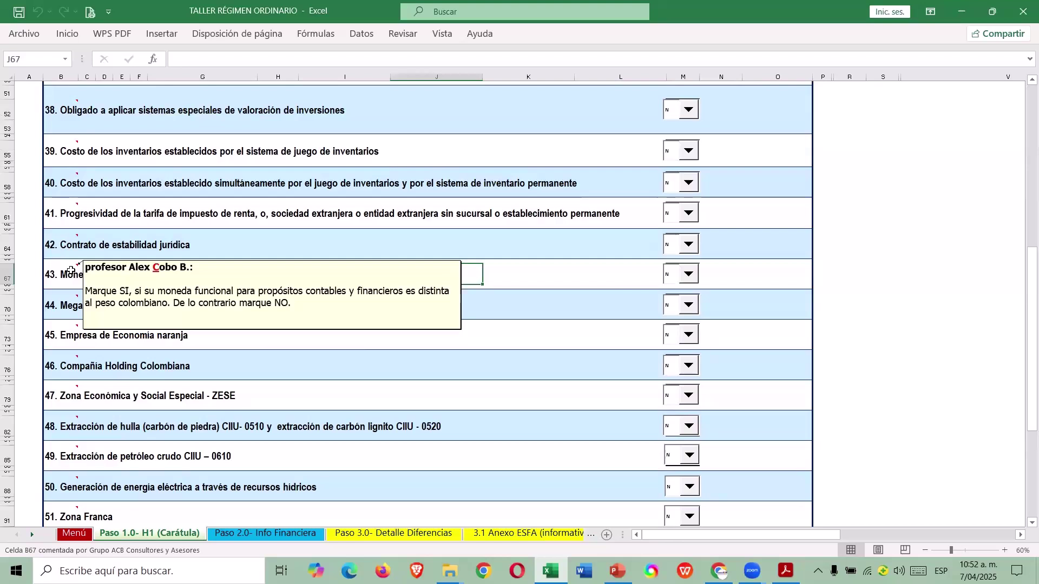
pyautogui.scroll(-1, 133, 316)
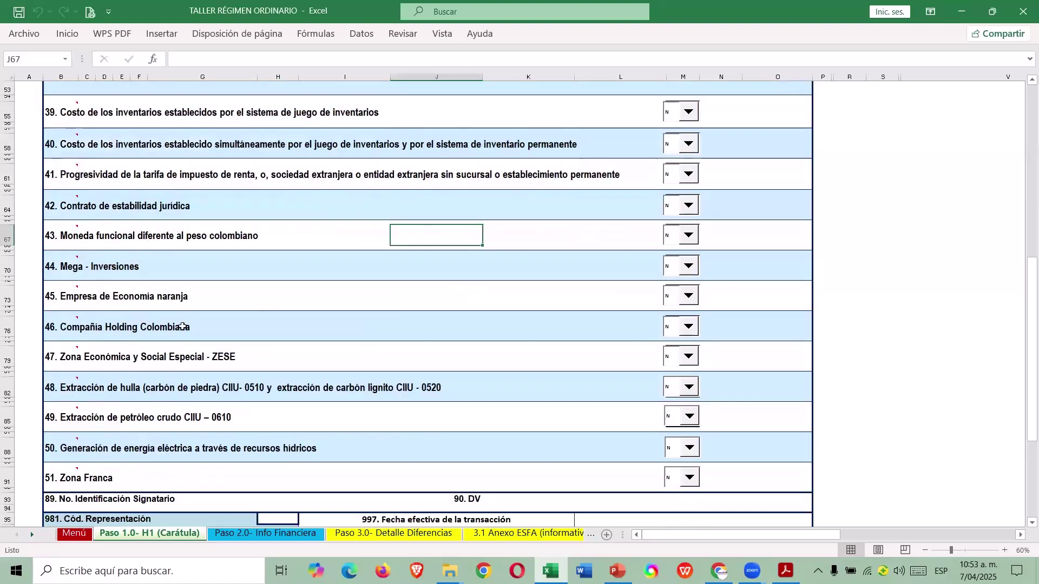
pyautogui.scroll(-1, 178, 330)
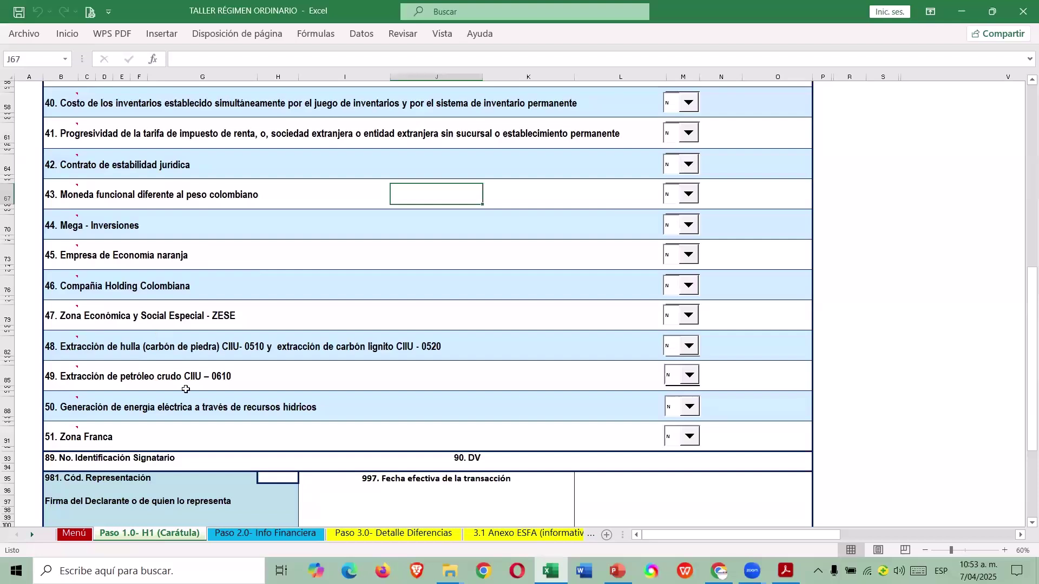
pyautogui.click(87, 435)
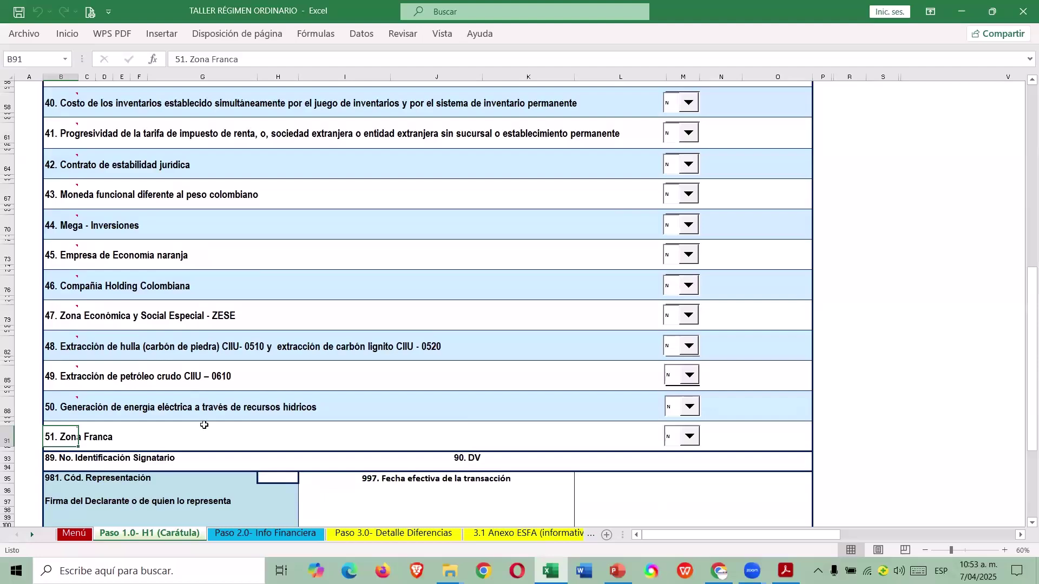
pyautogui.scroll(15, 366, 408)
pyautogui.scroll(-5, 365, 408)
pyautogui.scroll(-9, 366, 409)
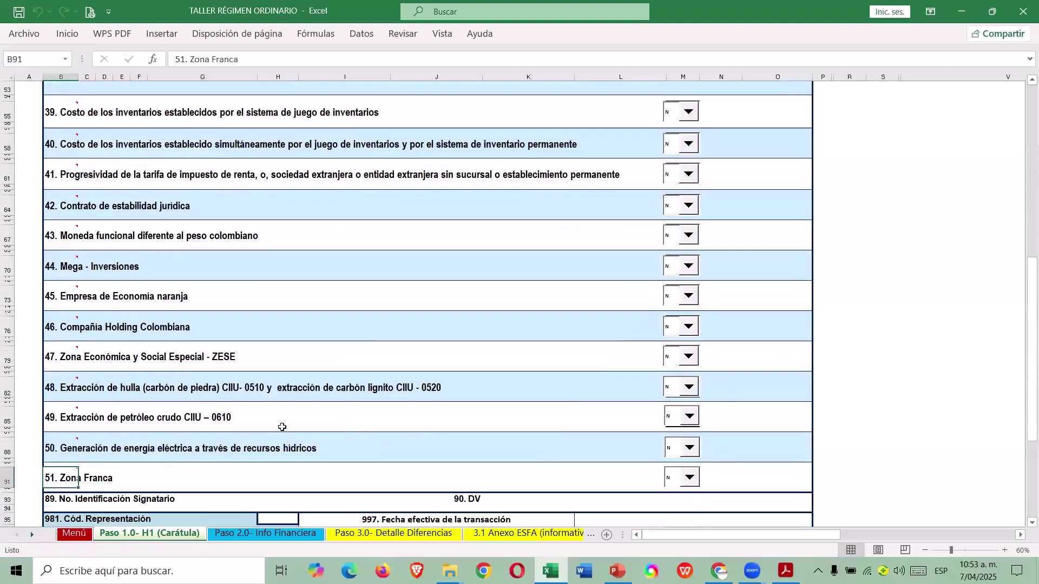
pyautogui.click(77, 382)
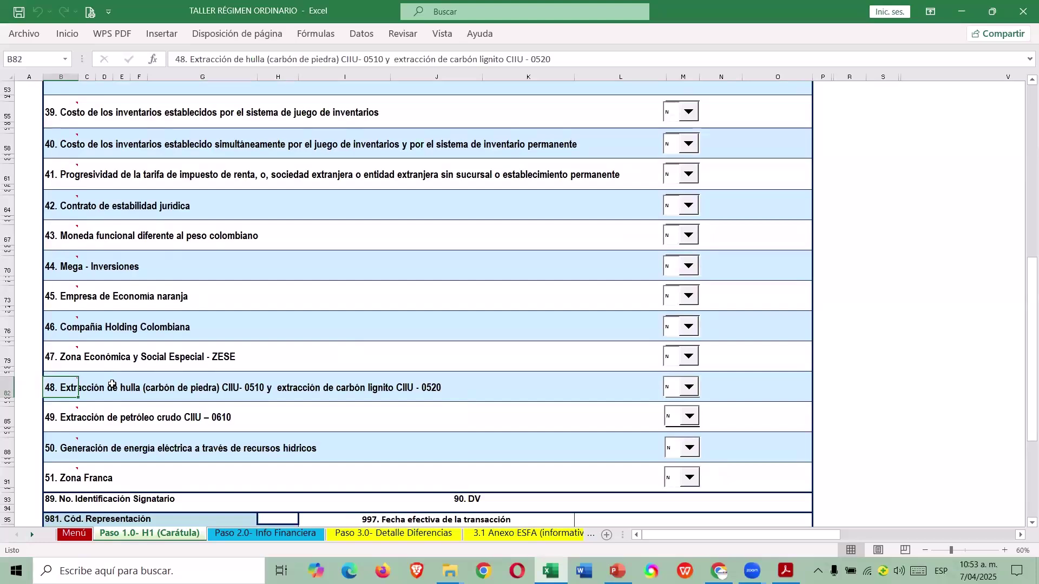
pyautogui.scroll(14, 112, 384)
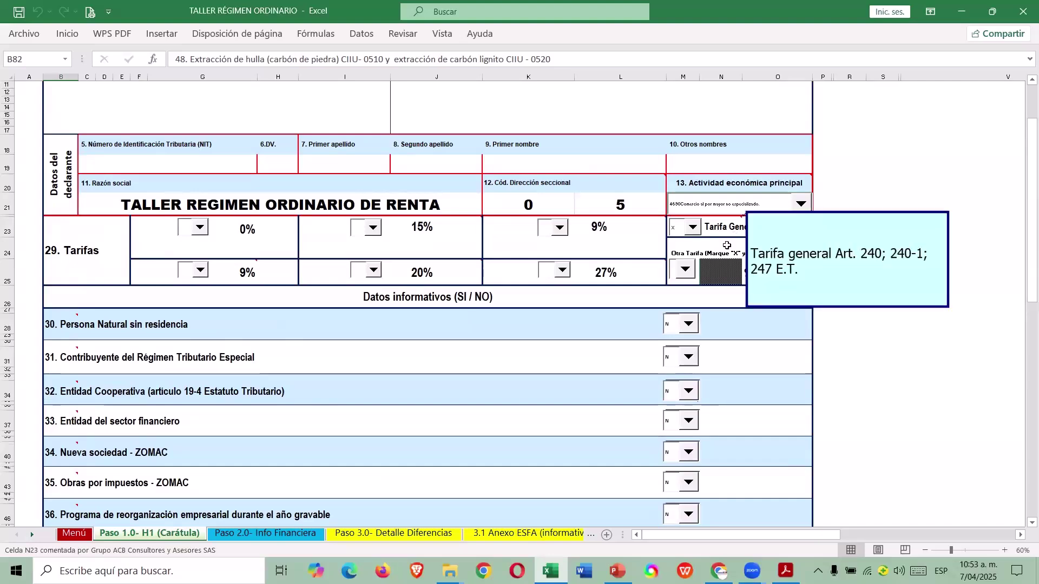
# Enter NIT 900.000.000 with check digit 5 on the Carátula, then return to the Menú.
pyautogui.scroll(4, 723, 256)
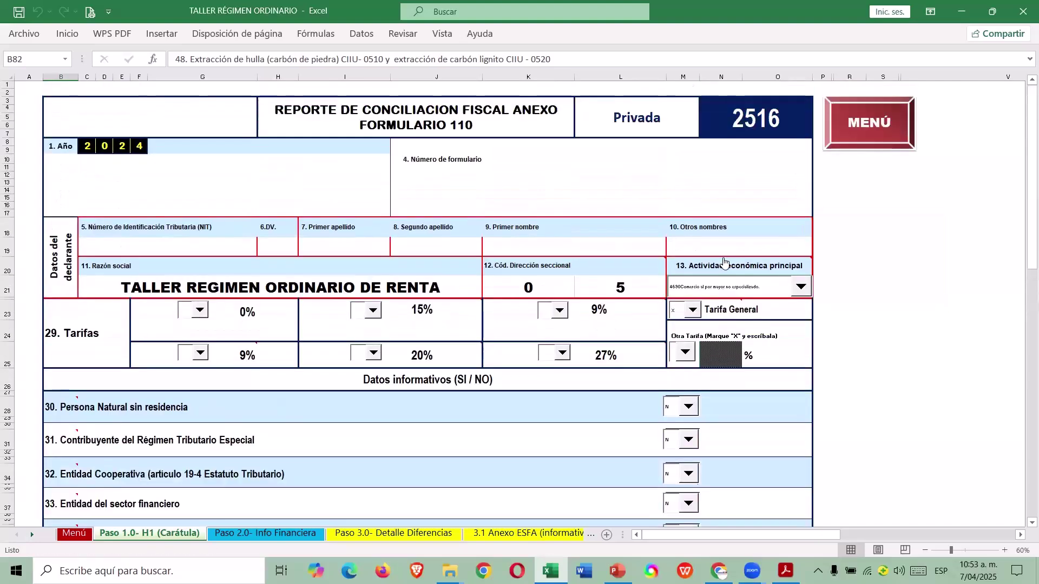
pyautogui.scroll(-3, 725, 262)
pyautogui.scroll(-6, 714, 260)
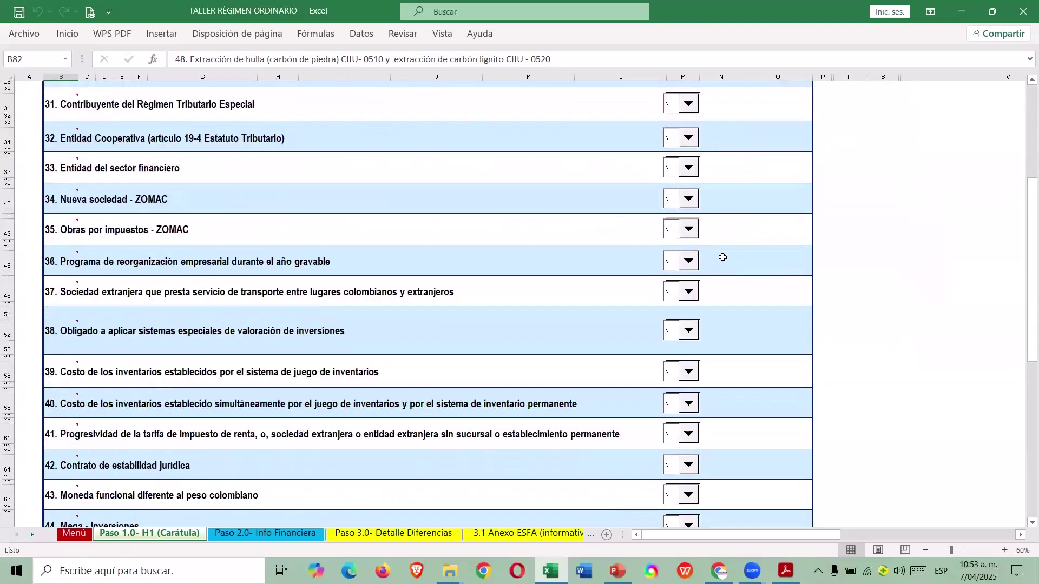
pyautogui.scroll(3, 711, 259)
pyautogui.scroll(4, 712, 258)
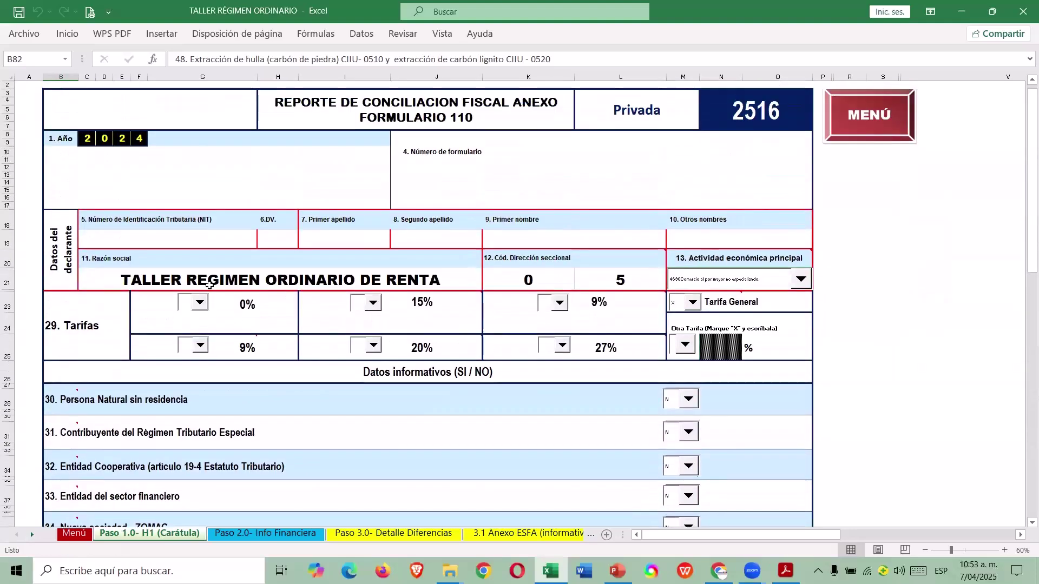
pyautogui.click(216, 239)
pyautogui.write('900')
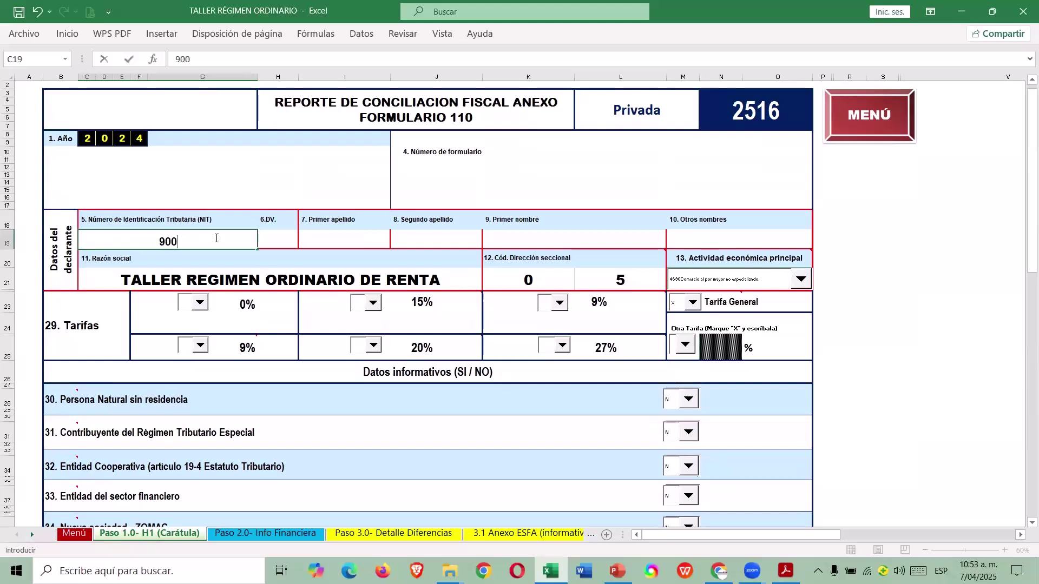
pyautogui.write('.000.000')
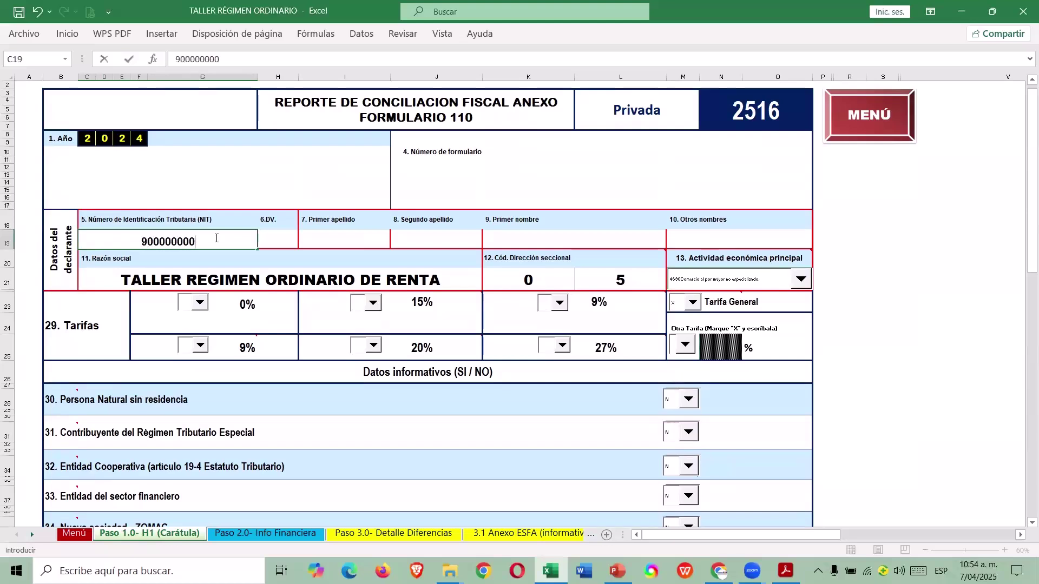
pyautogui.press('Tab')
pyautogui.write('5')
pyautogui.press('Up')
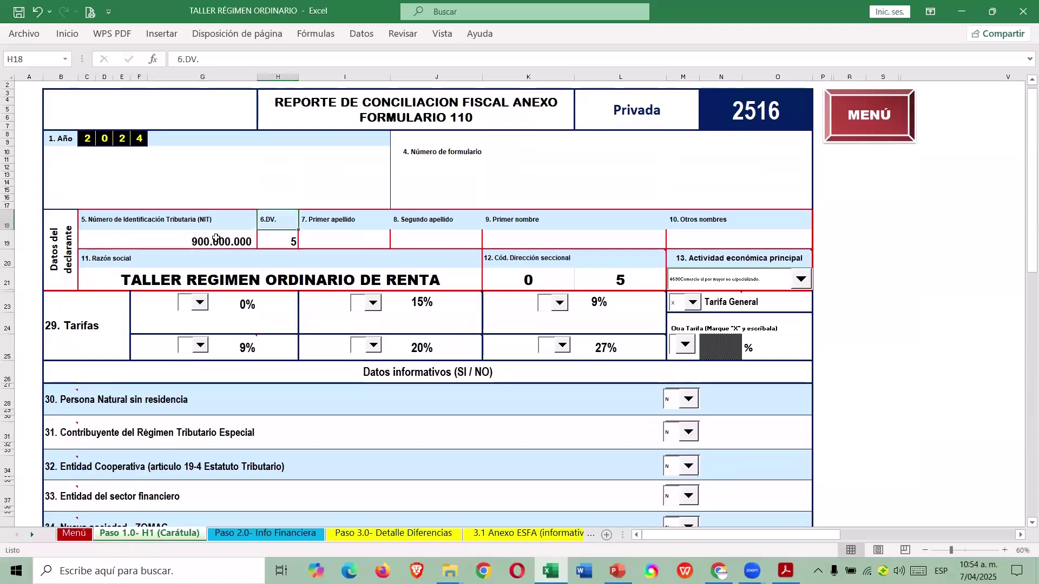
pyautogui.click(885, 133)
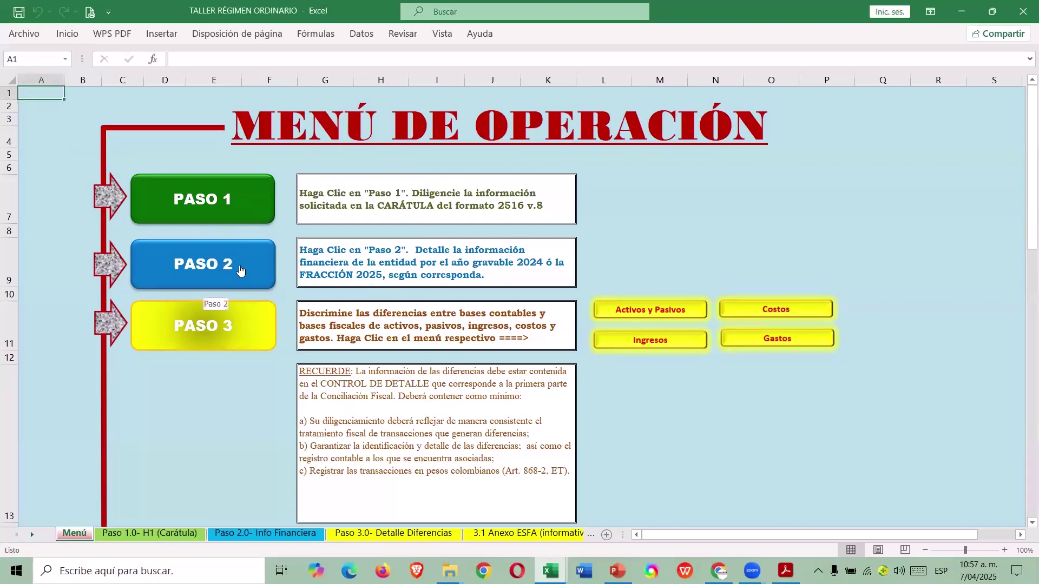
# Go to the Paso 2.0 Info Financiera sheet using the PASO 2 menu button.
pyautogui.click(223, 257)
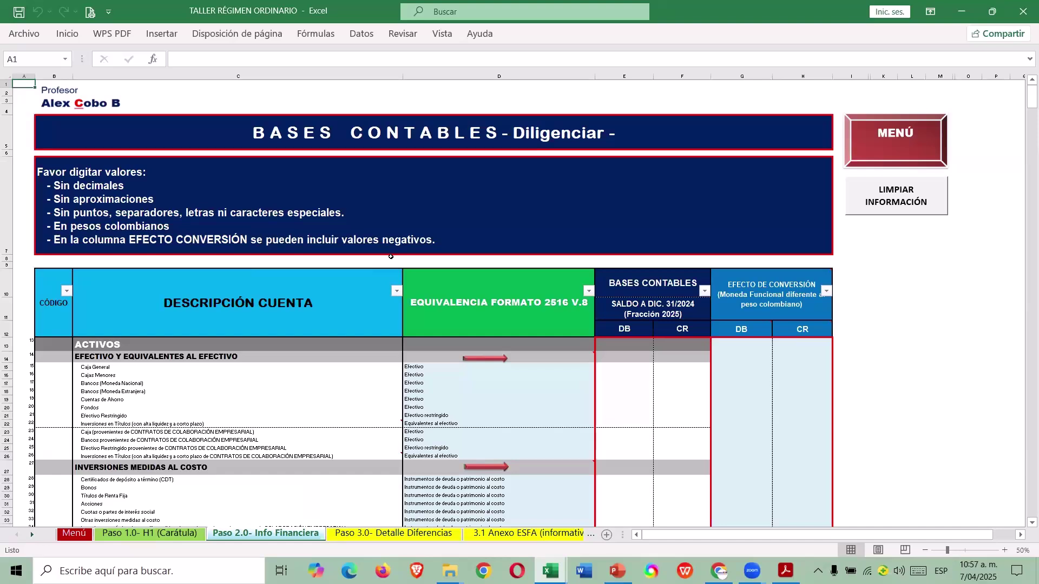
# Highlight the balance columns E–F and the conversion-effect columns G–H.
pyautogui.moveTo(625, 77); pyautogui.dragTo(683, 76)
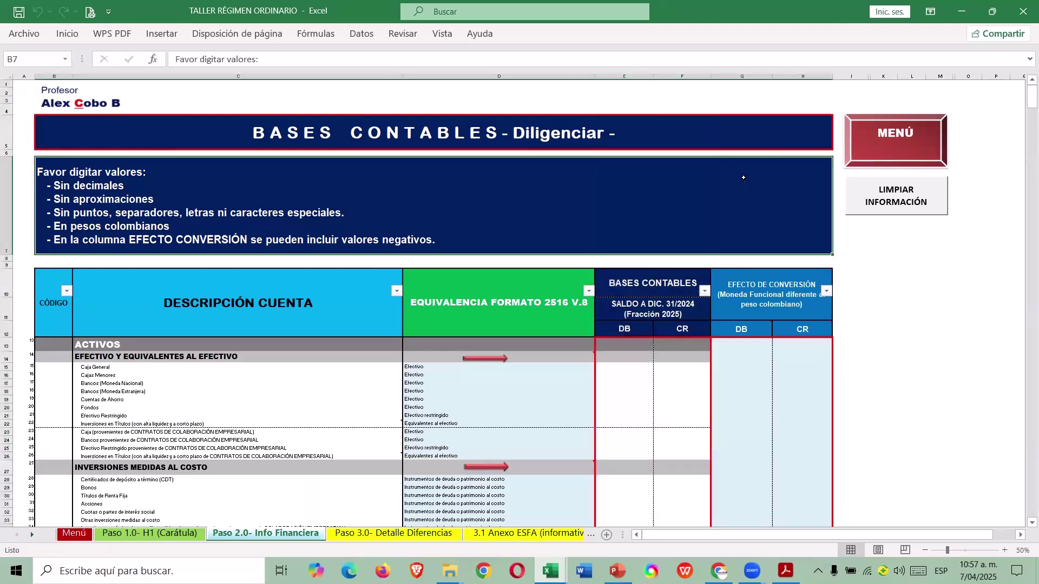
pyautogui.moveTo(725, 76); pyautogui.dragTo(787, 89)
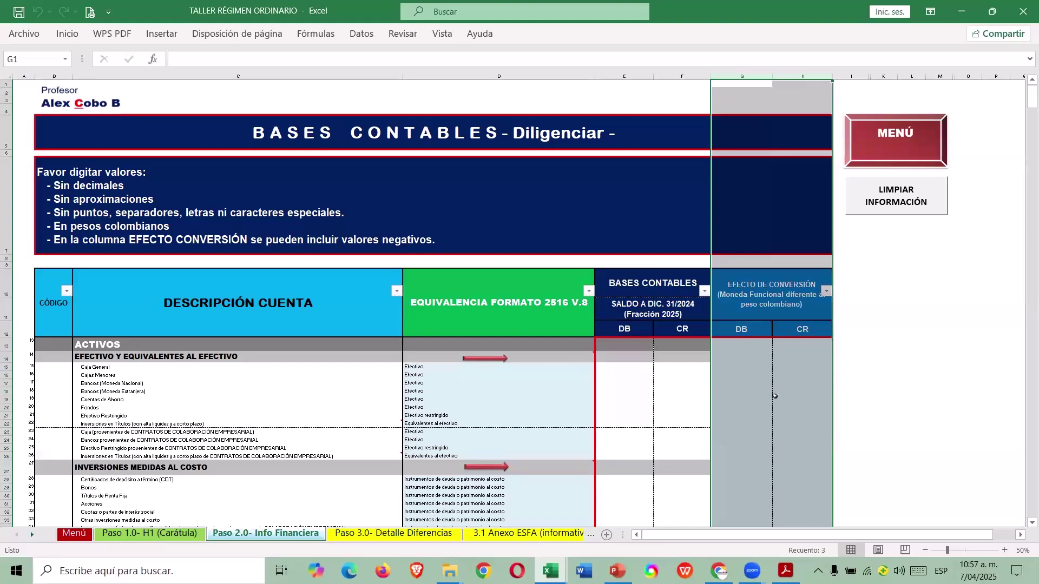
pyautogui.click(795, 366)
pyautogui.moveTo(613, 78); pyautogui.dragTo(680, 82)
# Try test value 1212 in conversion-effect cell G14 and cancel it at the error.
pyautogui.click(748, 391)
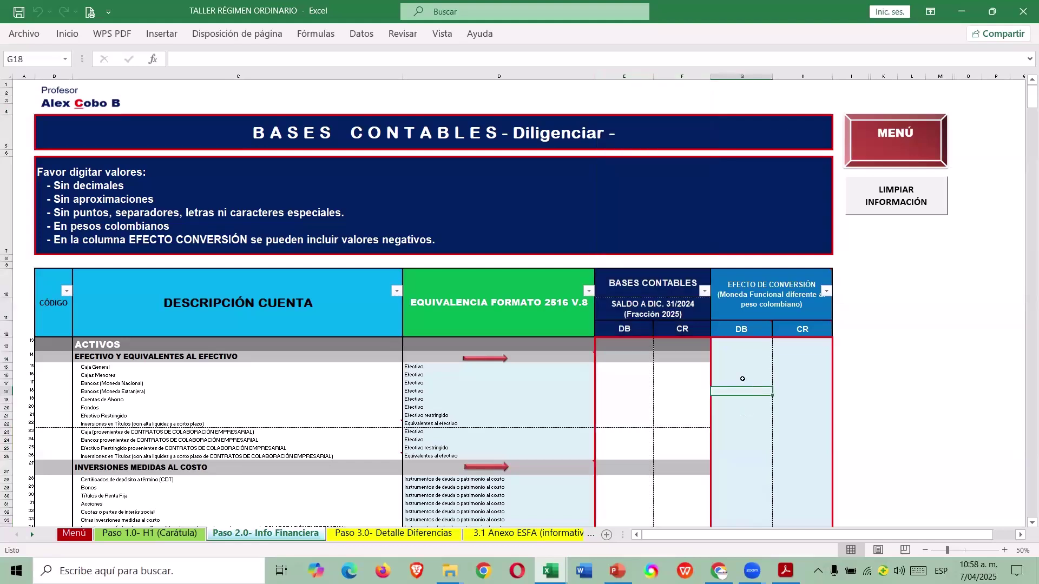
pyautogui.click(746, 359)
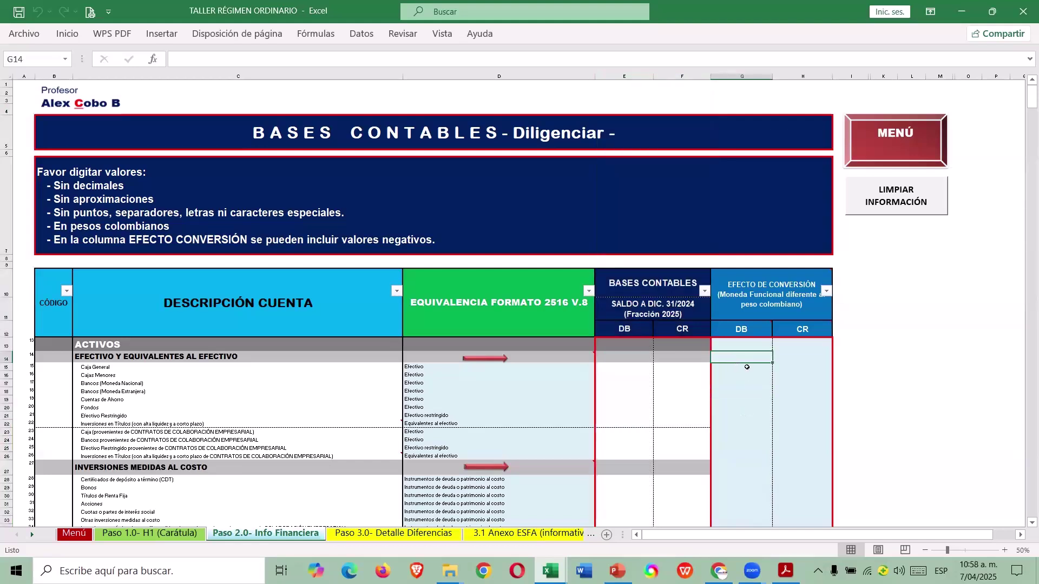
pyautogui.write('1212')
pyautogui.press('Return')
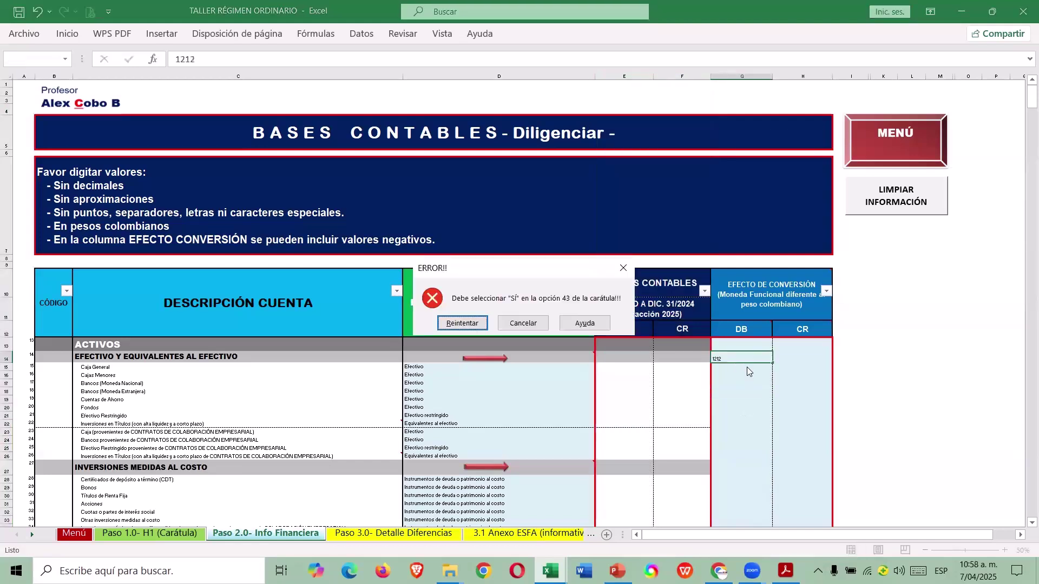
pyautogui.click(541, 327)
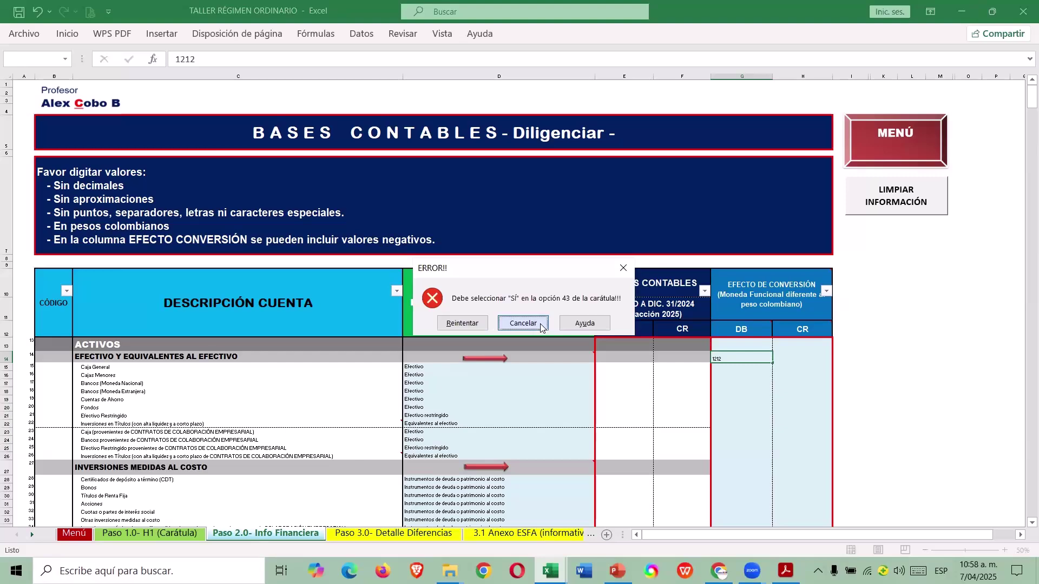
# Check Carátula item 43, Moneda funcional diferente al peso colombiano, then return to Paso 2.0.
pyautogui.click(118, 532)
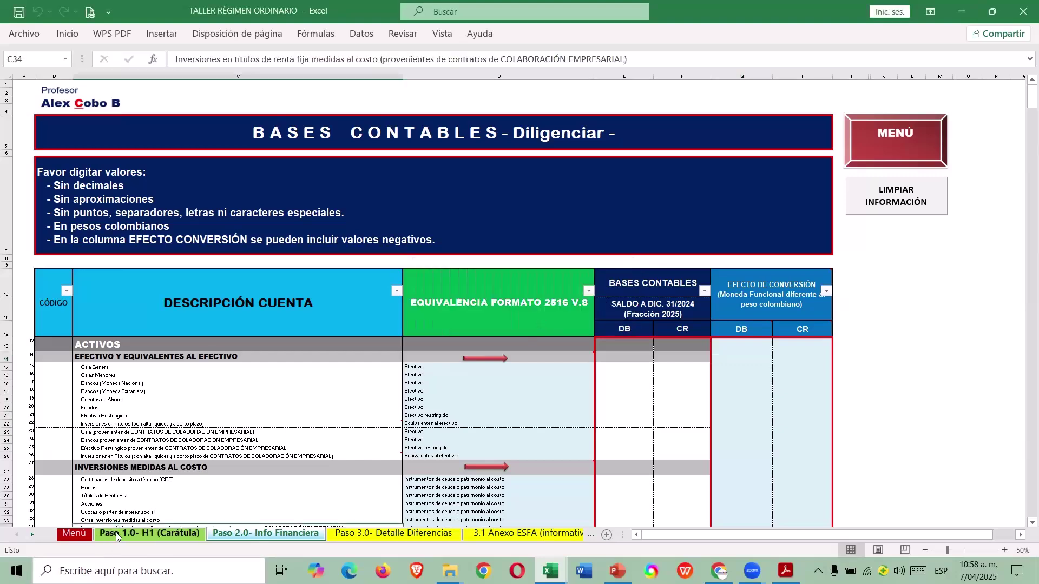
pyautogui.scroll(-5, 223, 449)
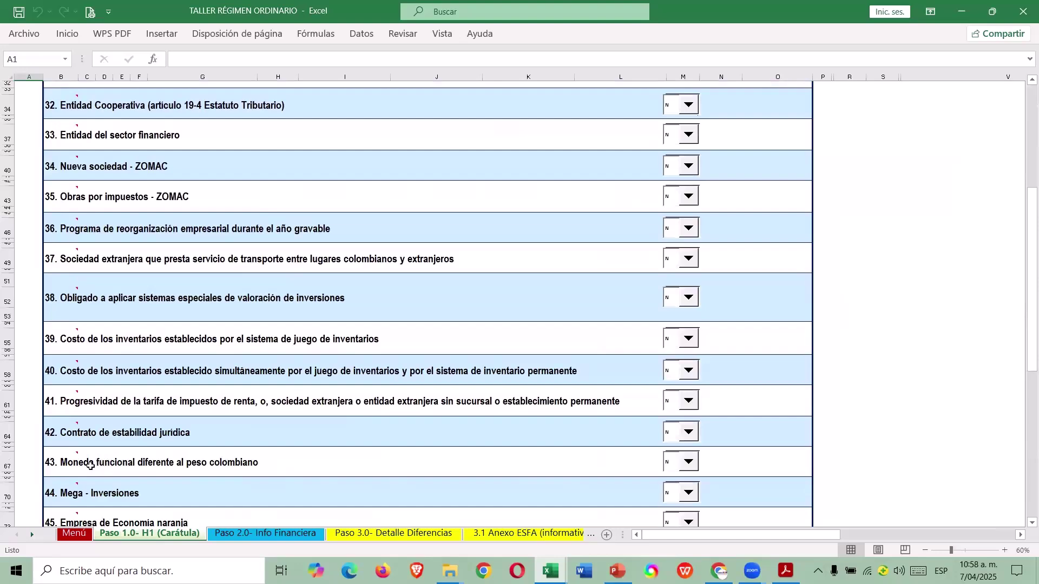
pyautogui.click(291, 533)
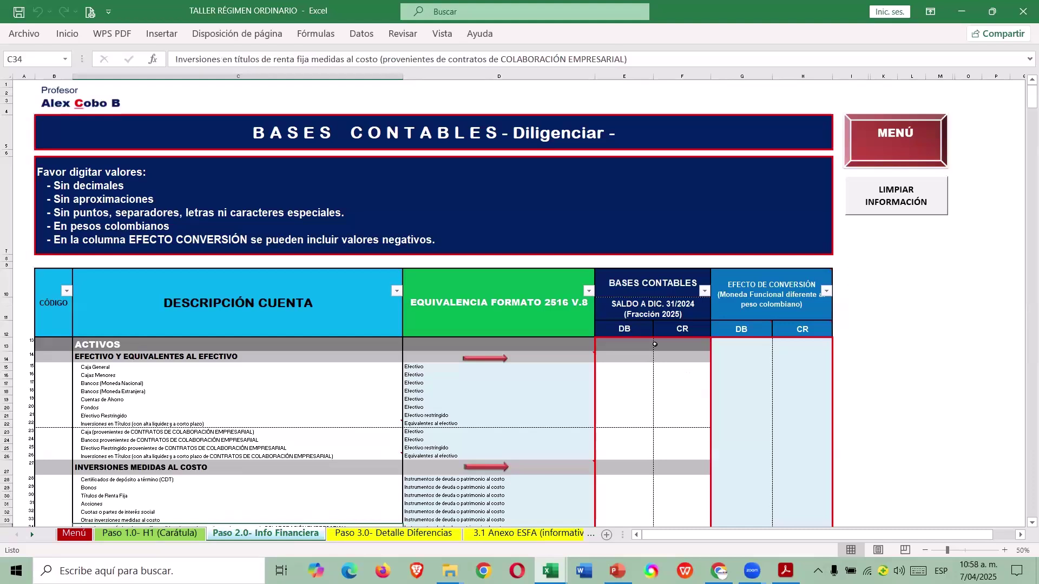
# Point out the SALDO A DIC. 31/2024 header and its DB and CR columns.
pyautogui.scroll(-1, 656, 344)
pyautogui.click(661, 281)
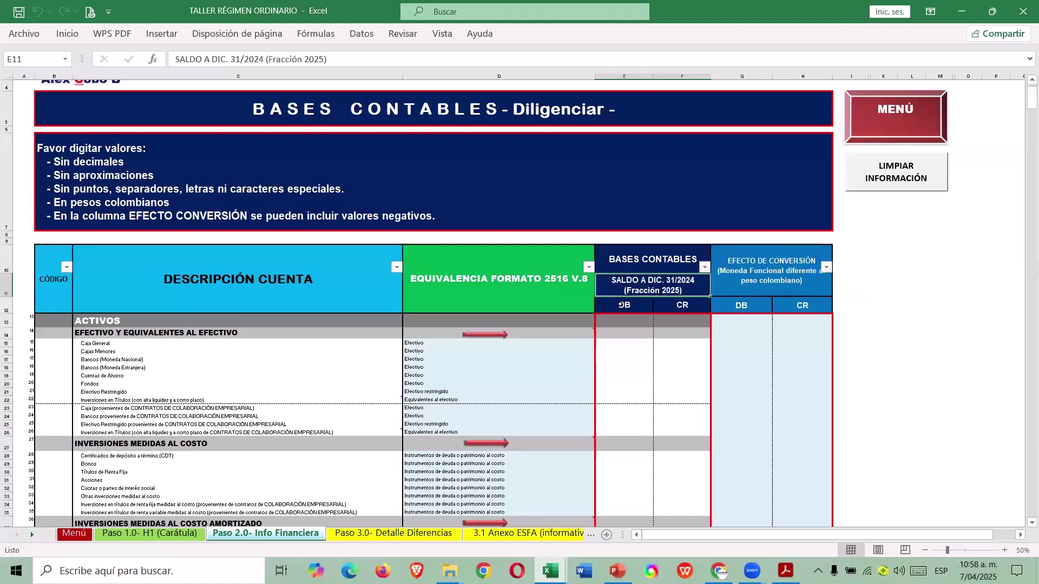
pyautogui.click(621, 305)
pyautogui.click(679, 303)
pyautogui.moveTo(751, 282)
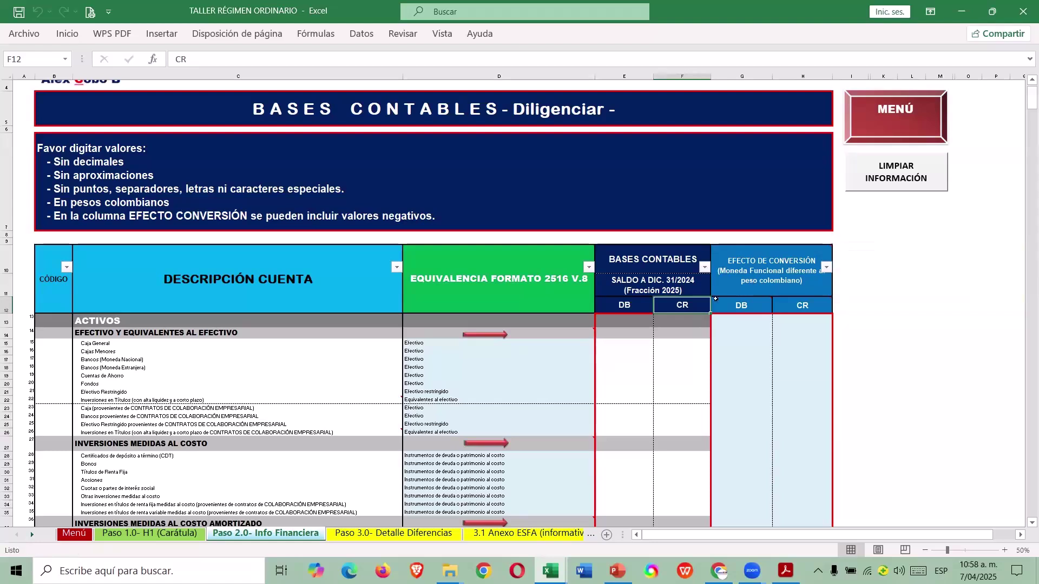
pyautogui.click(635, 345)
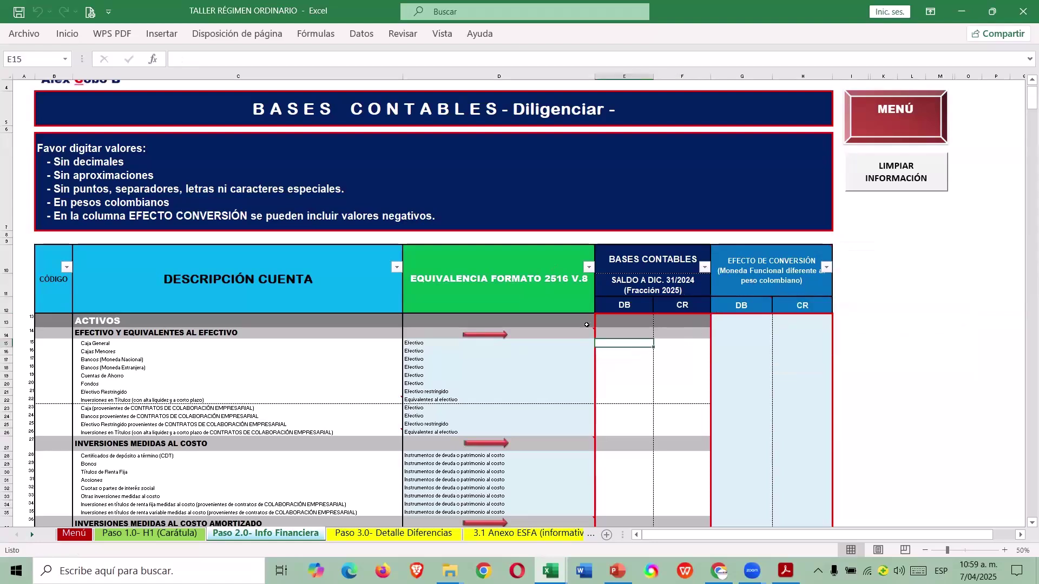
pyautogui.moveTo(592, 332)
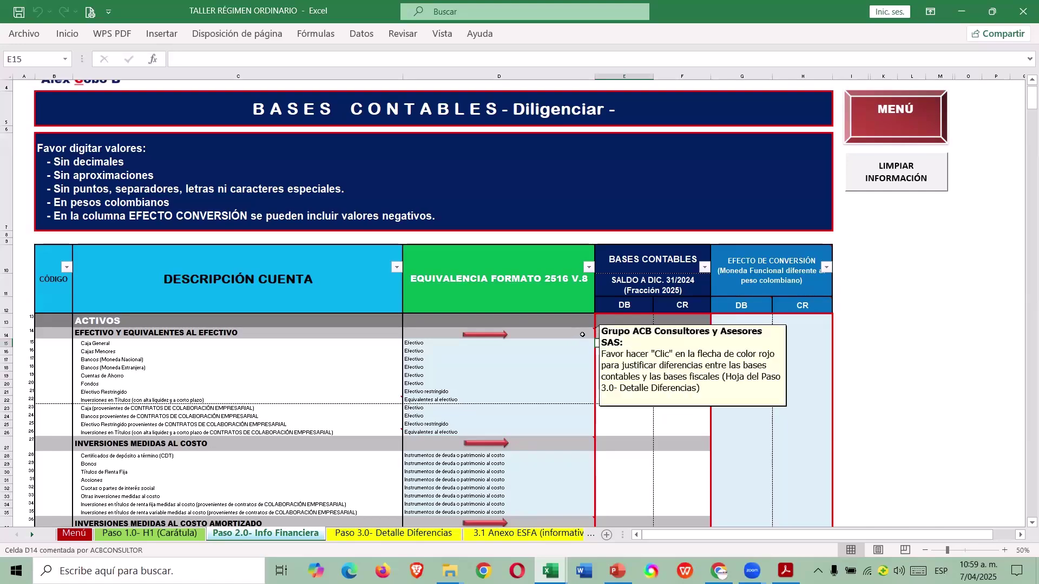
pyautogui.hotkey('alt', 'Tab')
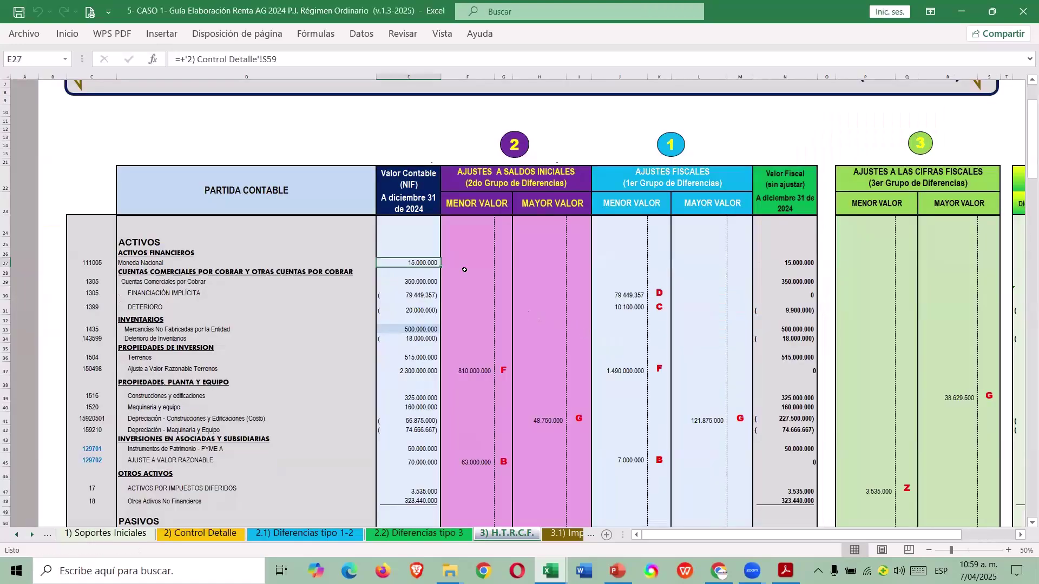
pyautogui.click(421, 76)
pyautogui.click(414, 265)
pyautogui.hotkey('alt', 'Tab')
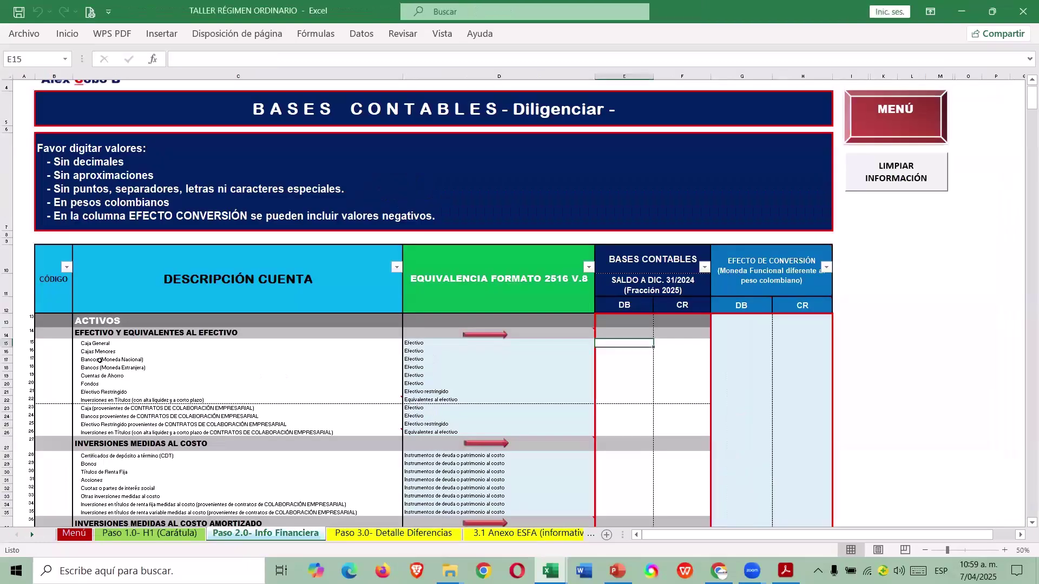
pyautogui.hotkey('alt', 'Tab')
pyautogui.click(114, 263)
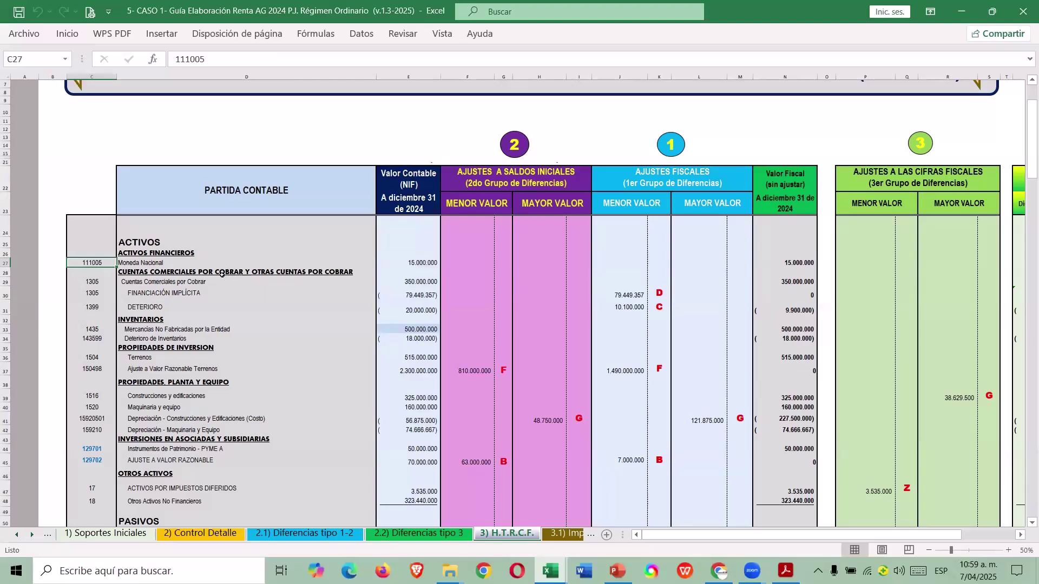
pyautogui.hotkey('alt', 'Tab')
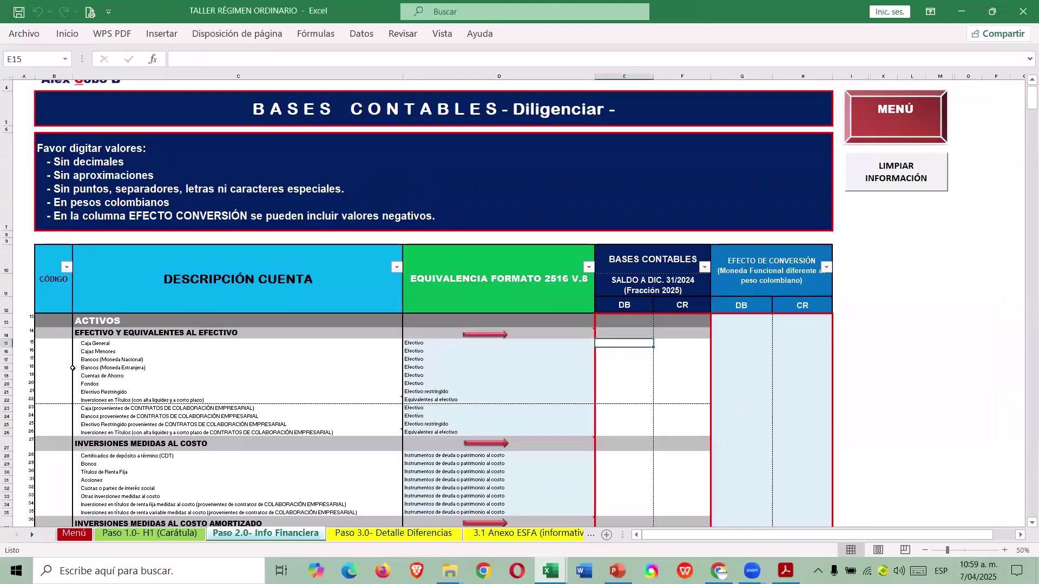
pyautogui.click(7, 360)
# Enter code 11100505 and a 15.000.000 debit for Bancos (Moneda Nacional) in row 17.
pyautogui.click(63, 360)
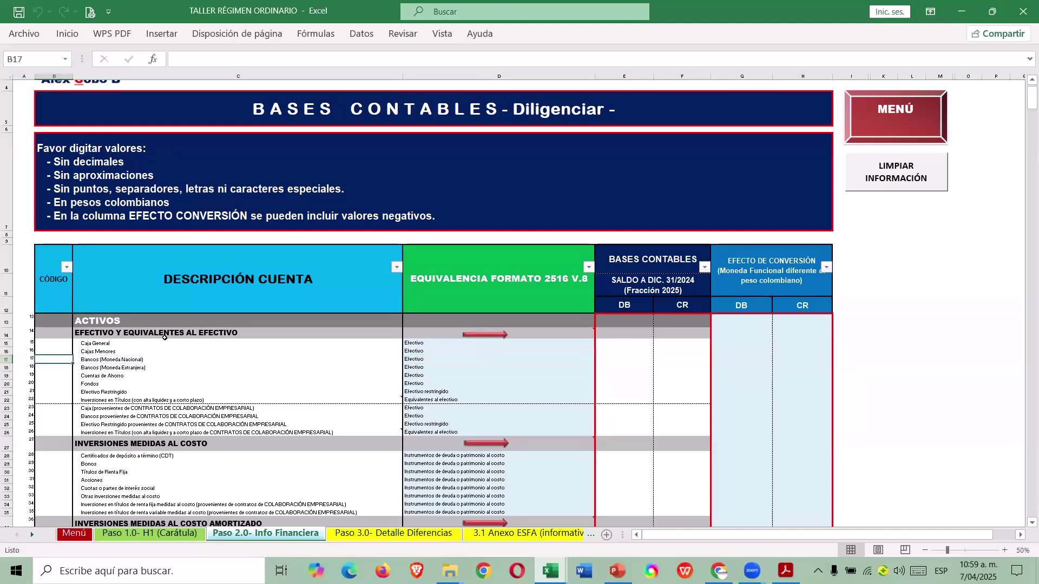
pyautogui.write('11')
pyautogui.write('10')
pyautogui.press('BackSpace')
pyautogui.write('1100505')
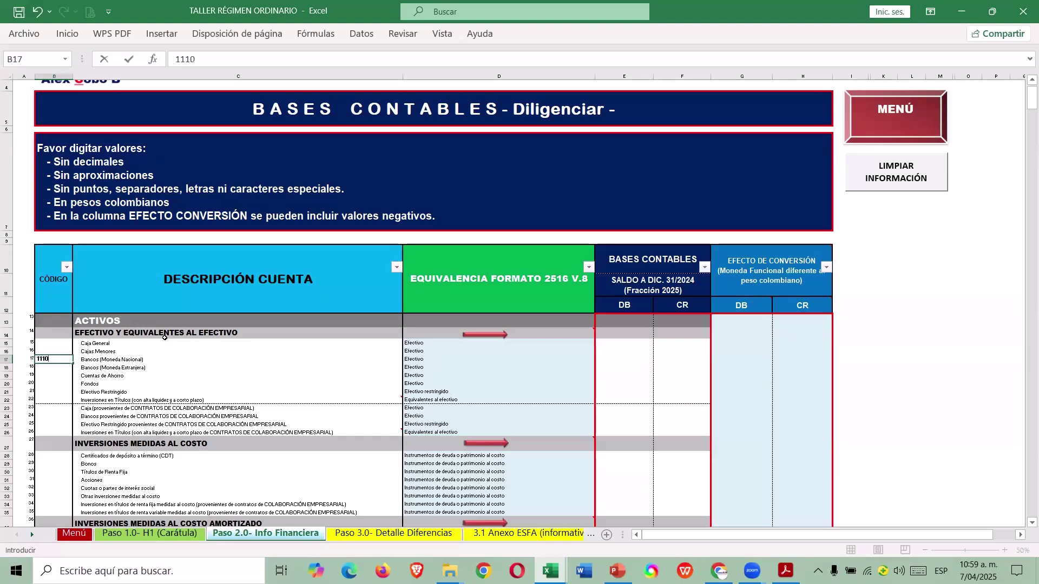
pyautogui.press('Tab')
pyautogui.press('Tab')
pyautogui.press('Tab')
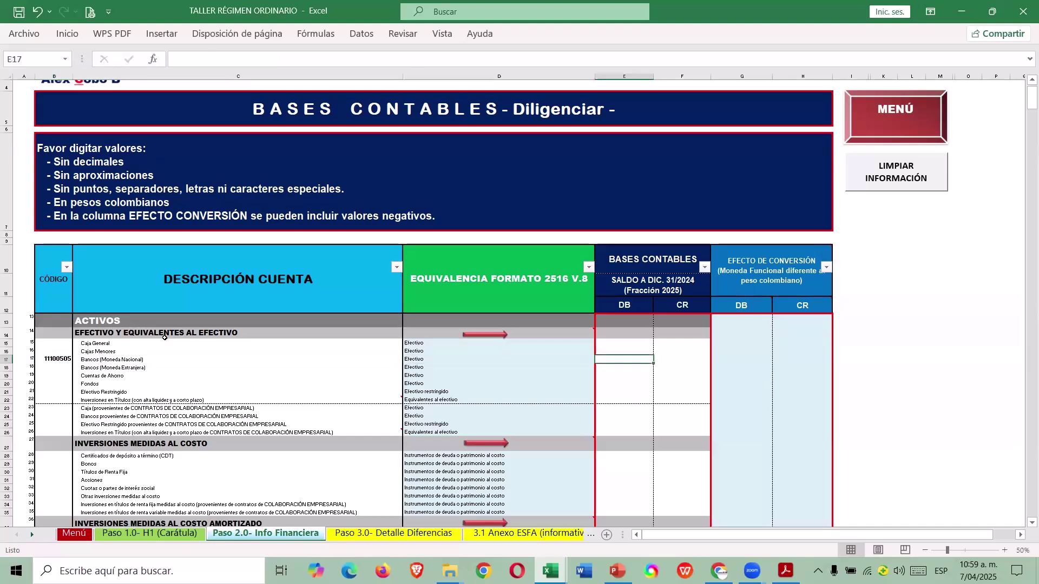
pyautogui.hotkey('alt', 'Tab')
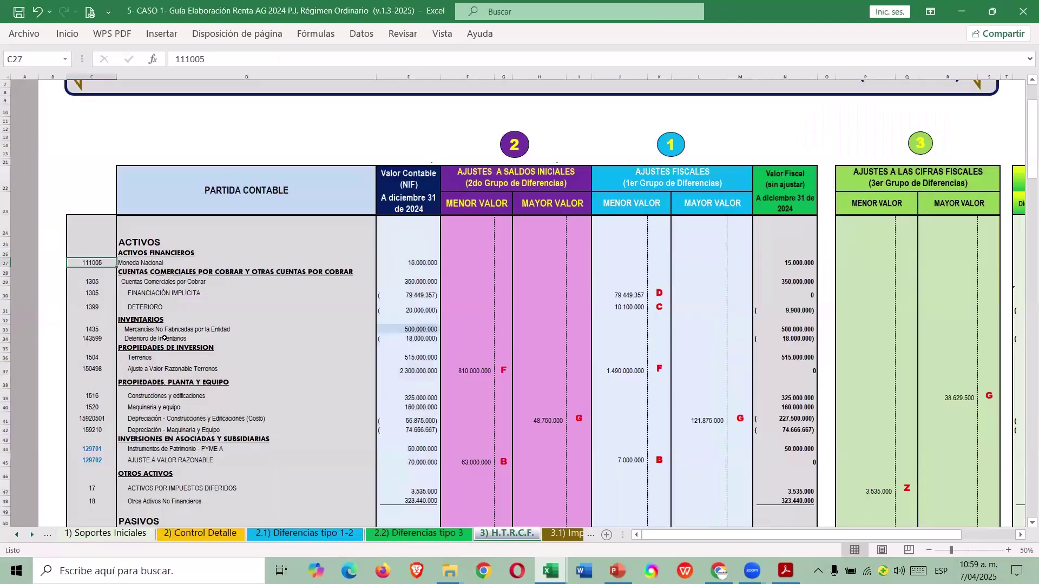
pyautogui.hotkey('alt', 'Tab')
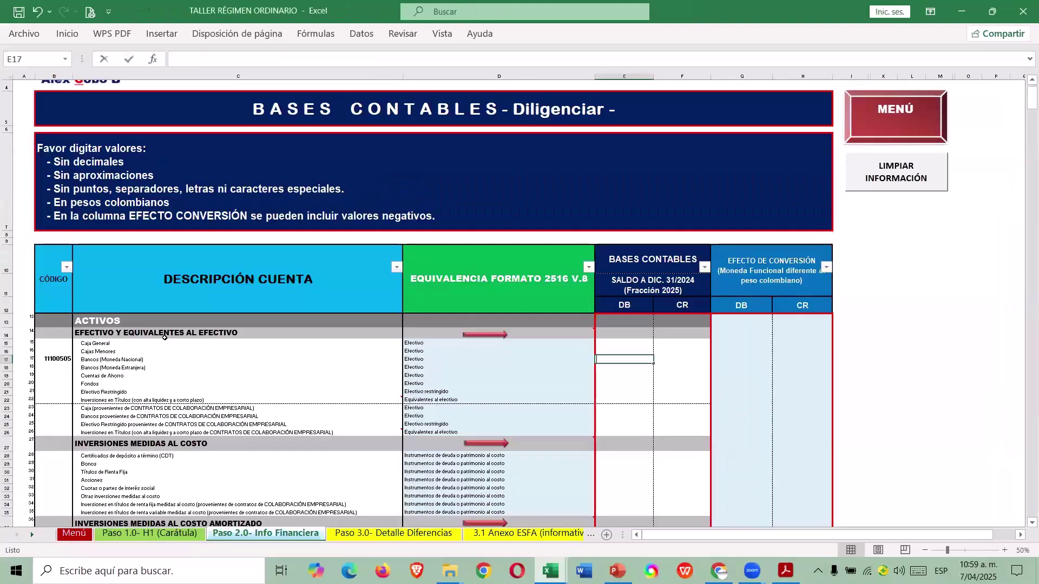
pyautogui.write('15.000.000')
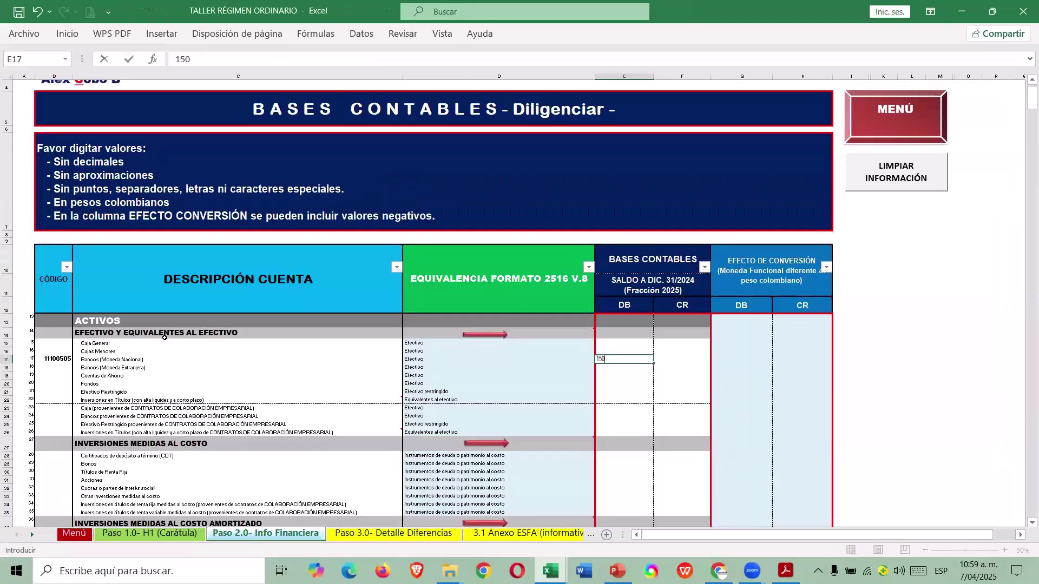
pyautogui.press('Return')
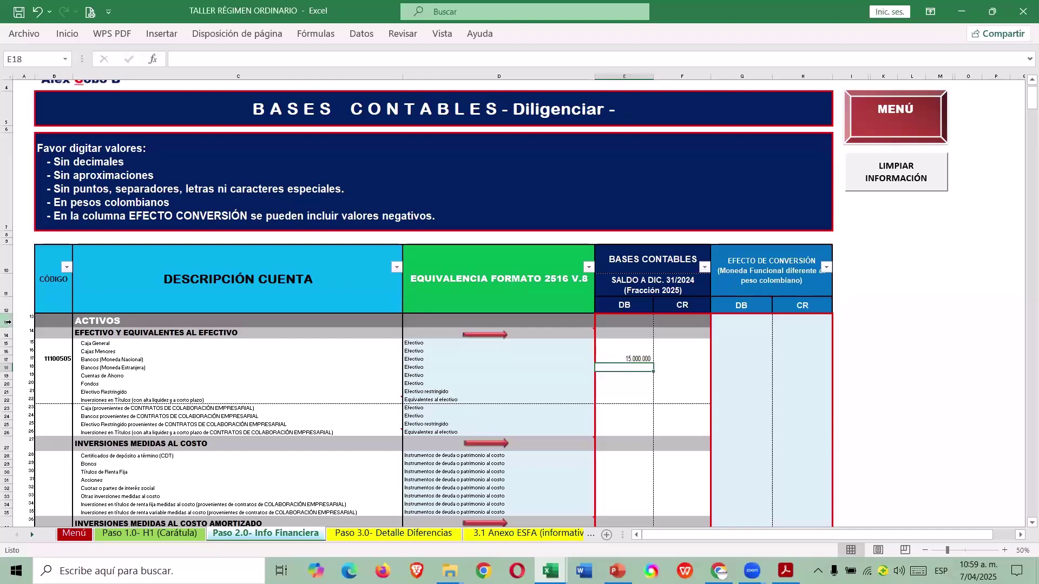
pyautogui.click(545, 279)
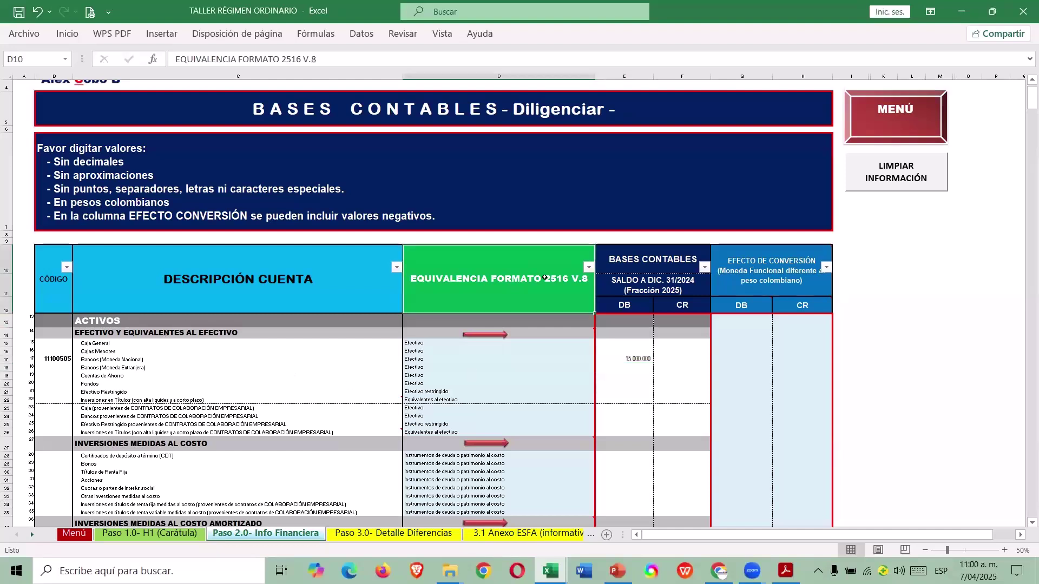
# Check the cash accounts' Efectivo equivalence, then open H2 (ESF-Patrimonio) from the Menú.
pyautogui.moveTo(117, 352); pyautogui.dragTo(382, 417)
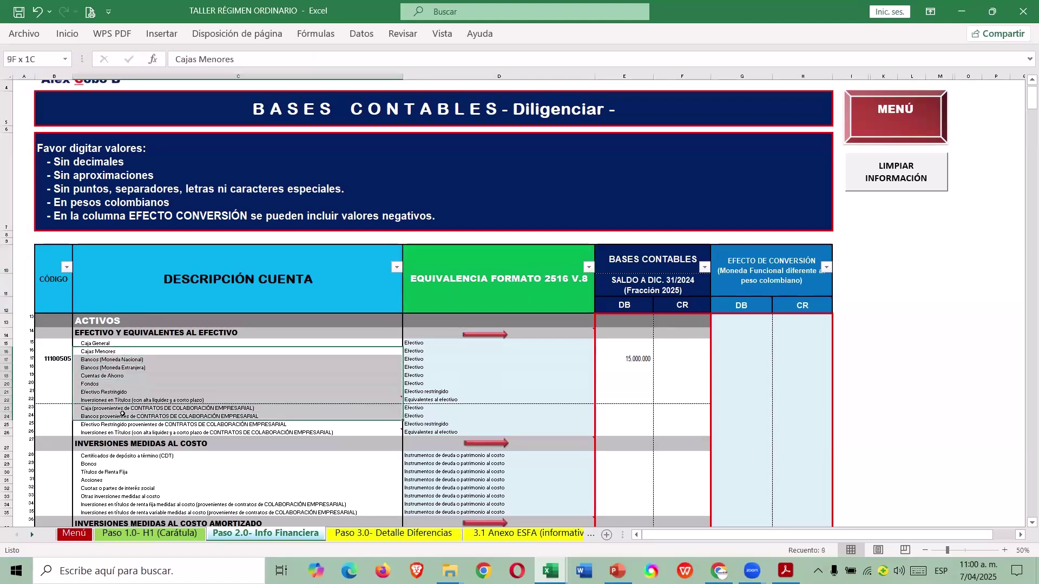
pyautogui.click(418, 368)
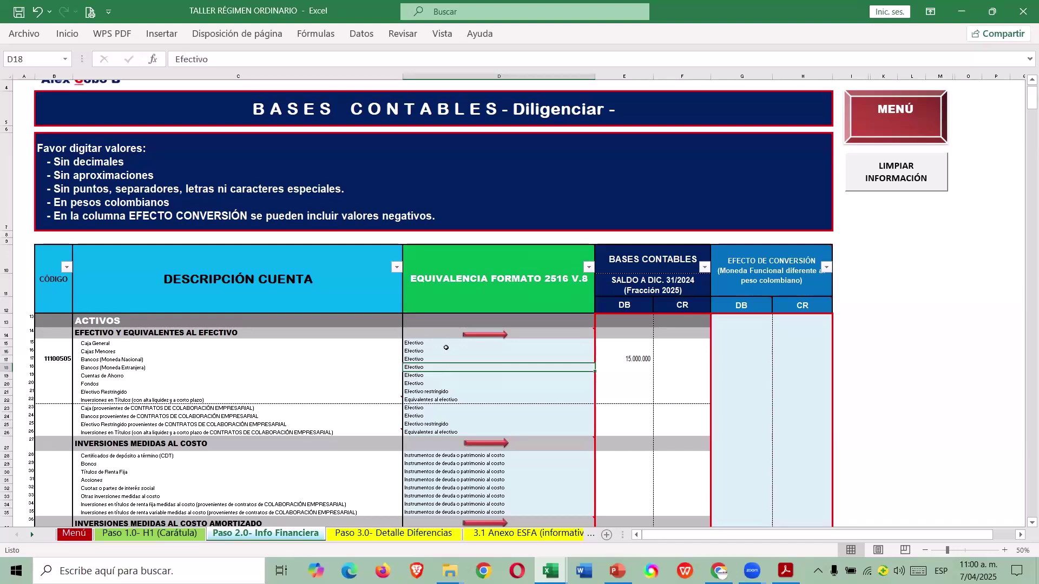
pyautogui.click(916, 122)
pyautogui.scroll(-5, 704, 298)
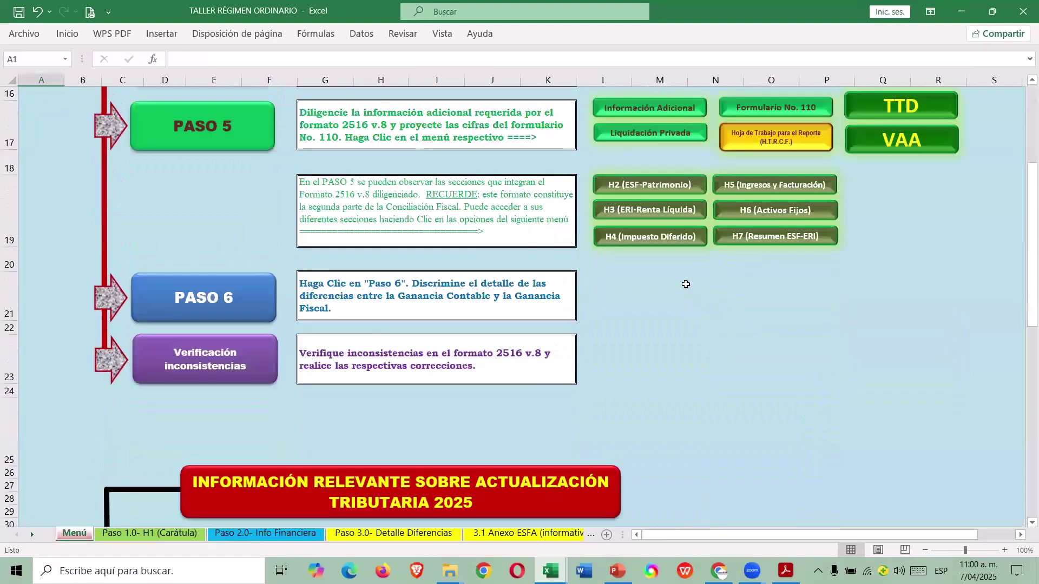
pyautogui.scroll(3, 682, 285)
pyautogui.click(650, 407)
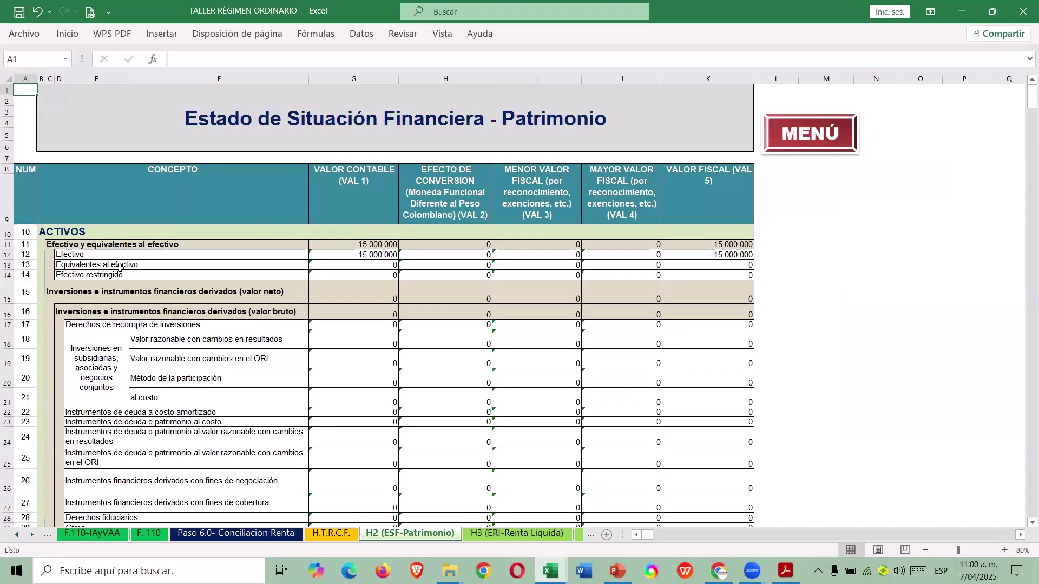
# Return through the Menú to the Paso 2.0- Info Financiera Bases Contables table.
pyautogui.click(816, 140)
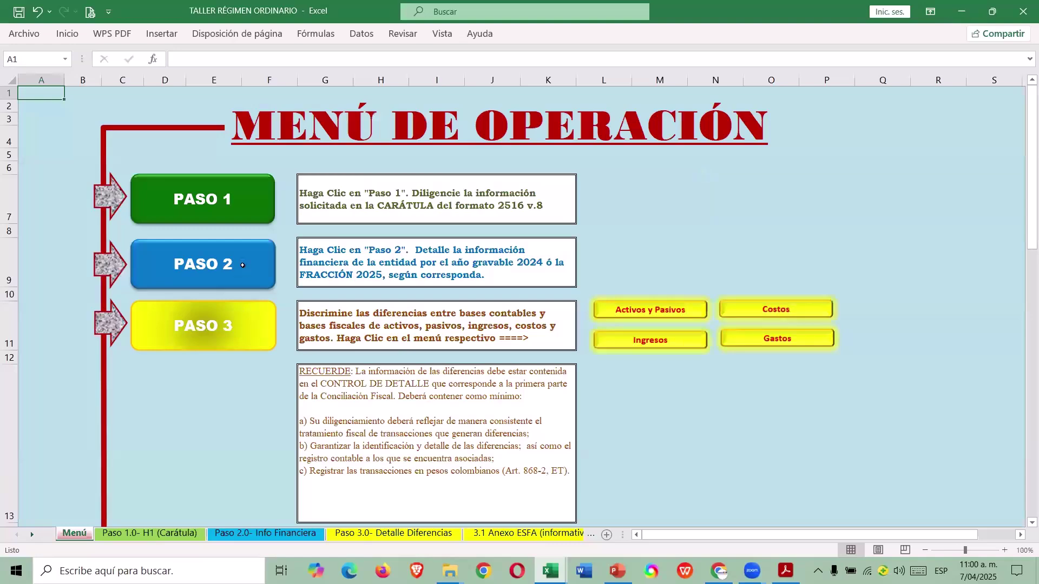
pyautogui.click(242, 264)
pyautogui.scroll(-1, 475, 402)
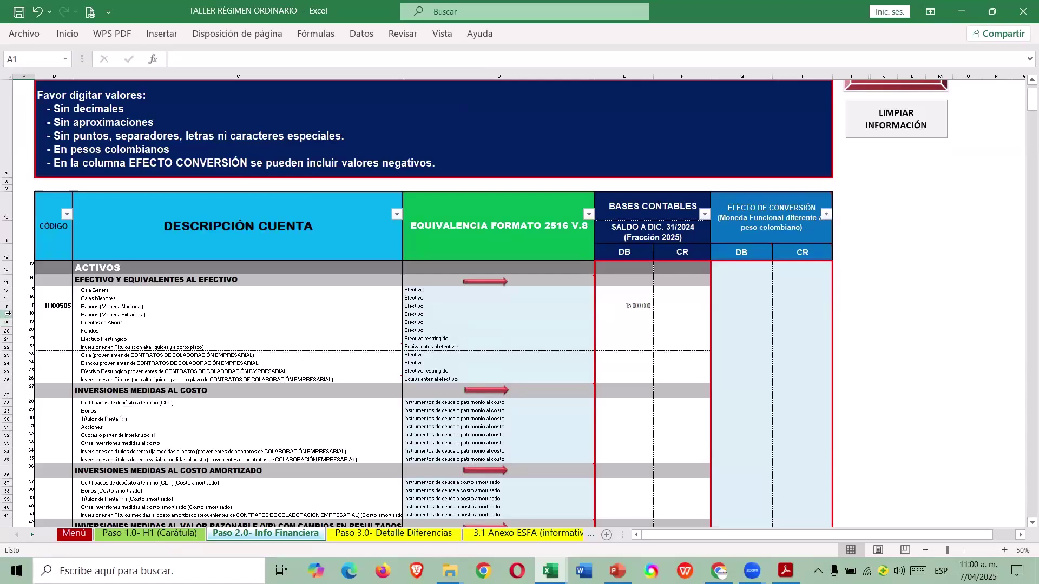
# Insert row 18 under Bancos (Moneda Nacional) describing the Bancolombia account with its account number.
pyautogui.click(7, 313)
pyautogui.hotkey('ctrl', '+')
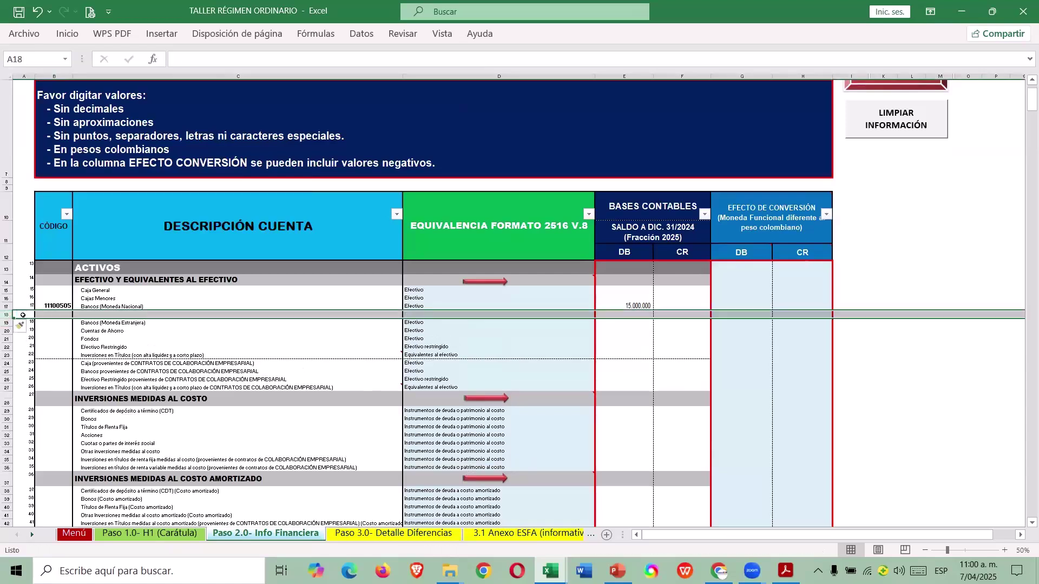
pyautogui.press('Right')
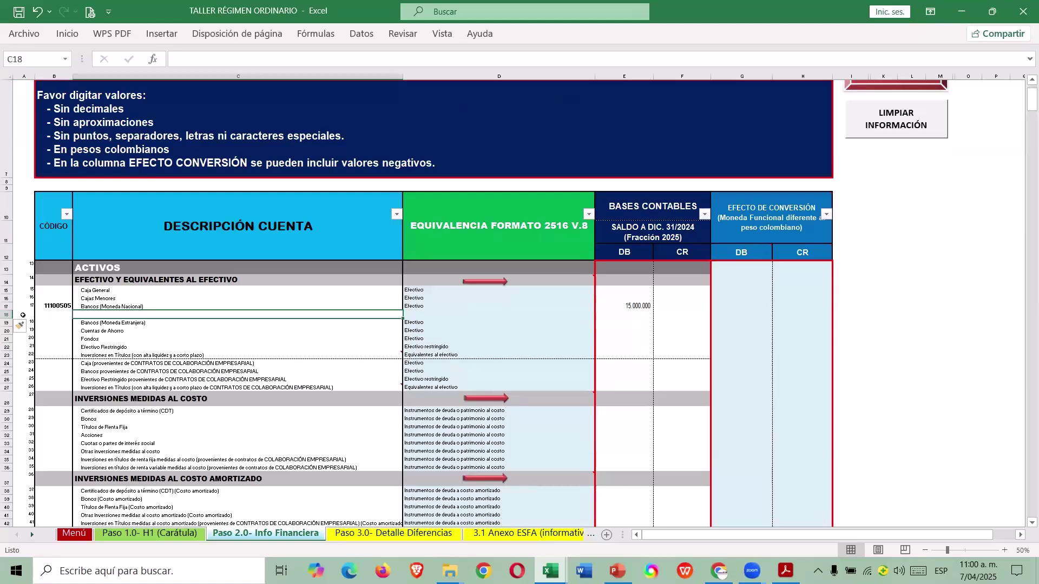
pyautogui.write('BANCOLOMBIA')
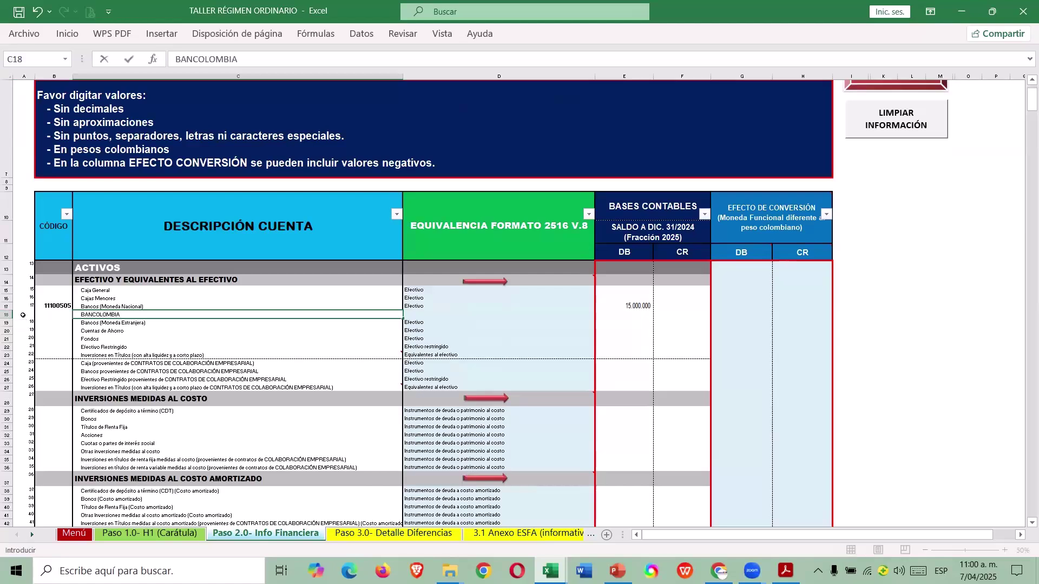
pyautogui.press('Return')
pyautogui.press('Up')
pyautogui.press('Right')
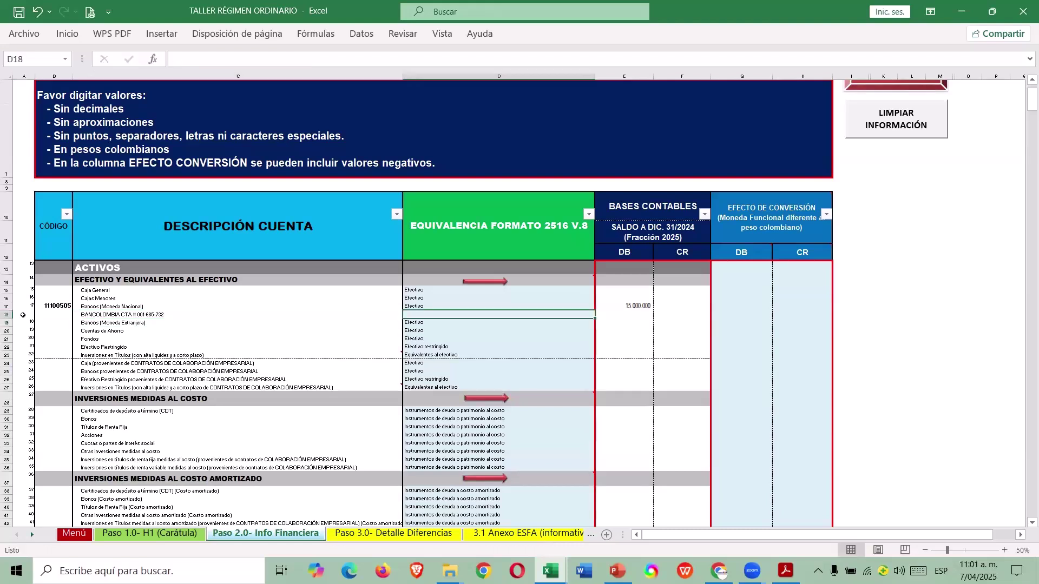
# Copy the Efectivo equivalence from D17 into the new row's D18.
pyautogui.press('Up')
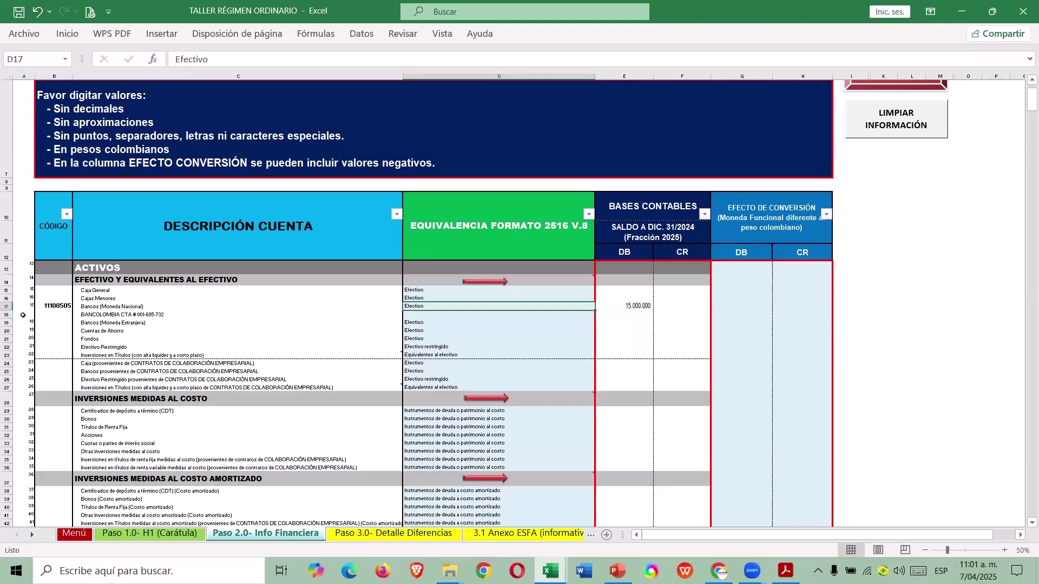
pyautogui.press('Down')
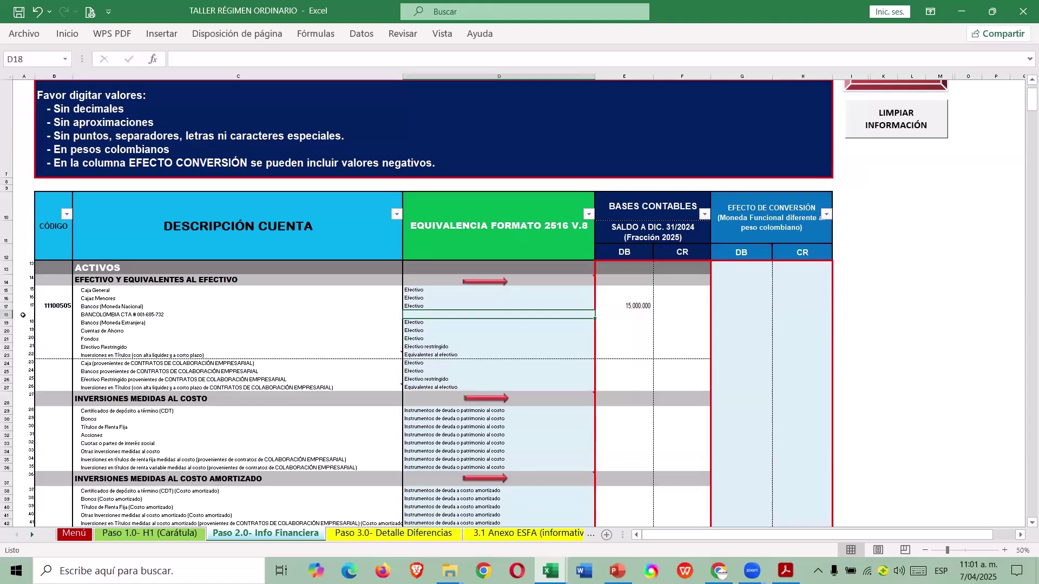
pyautogui.press('Up')
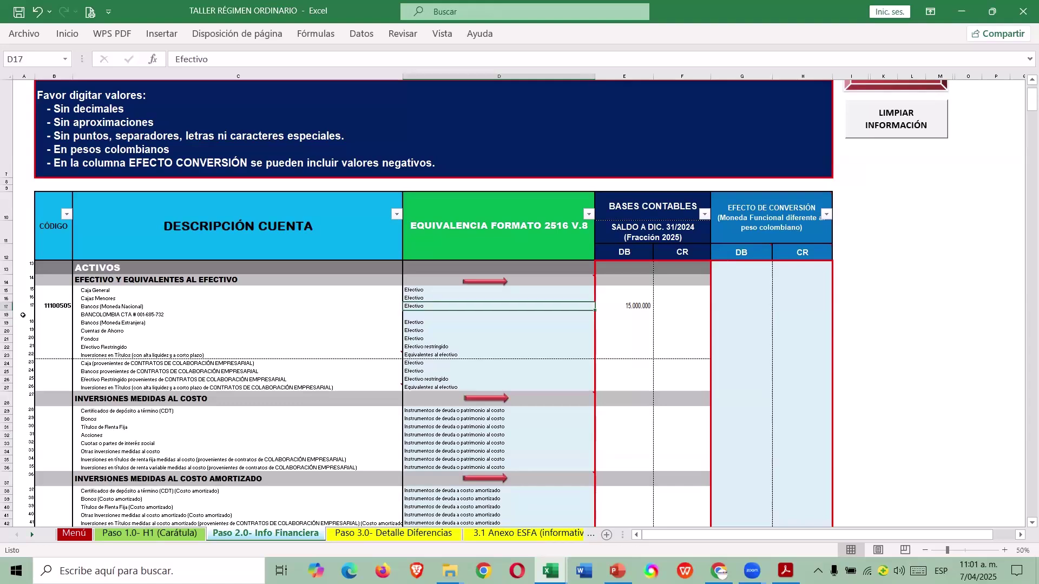
pyautogui.hotkey('ctrl', 'c')
pyautogui.press('Down')
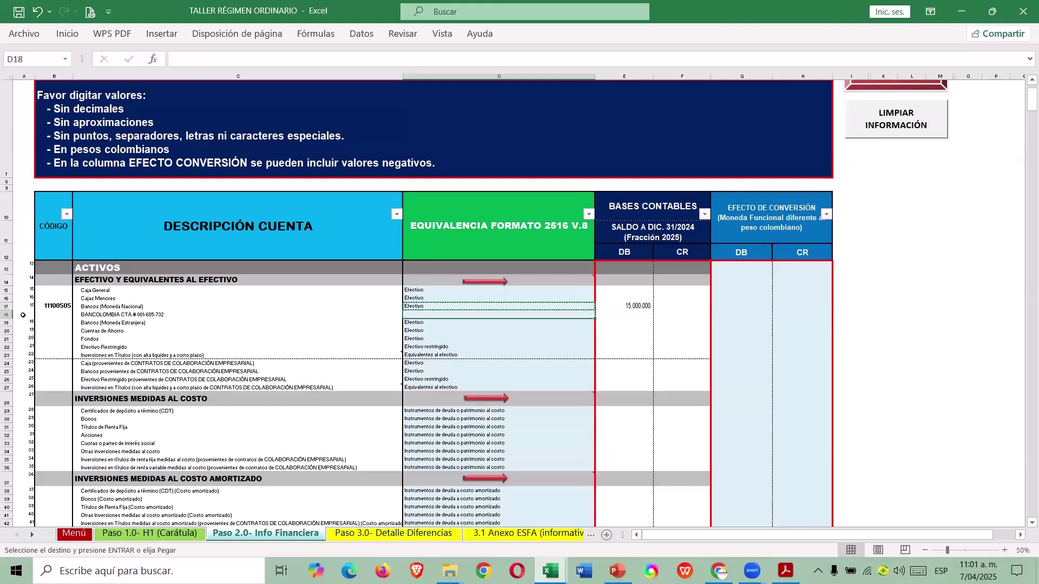
pyautogui.hotkey('ctrl', 'v')
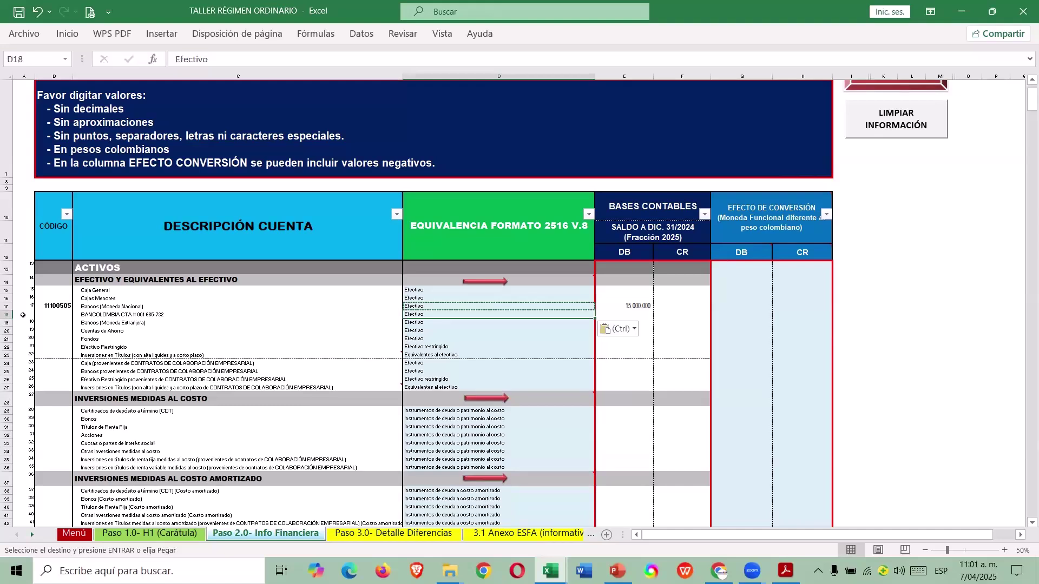
pyautogui.press('Escape')
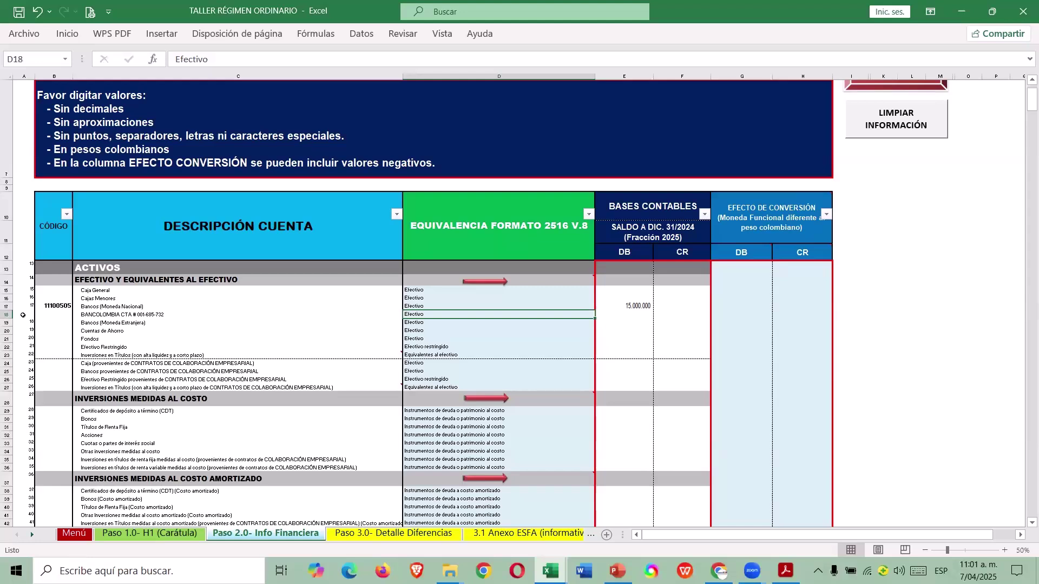
# Delete the added Bancolombia row 18 again.
pyautogui.hotkey('shift', 'space')
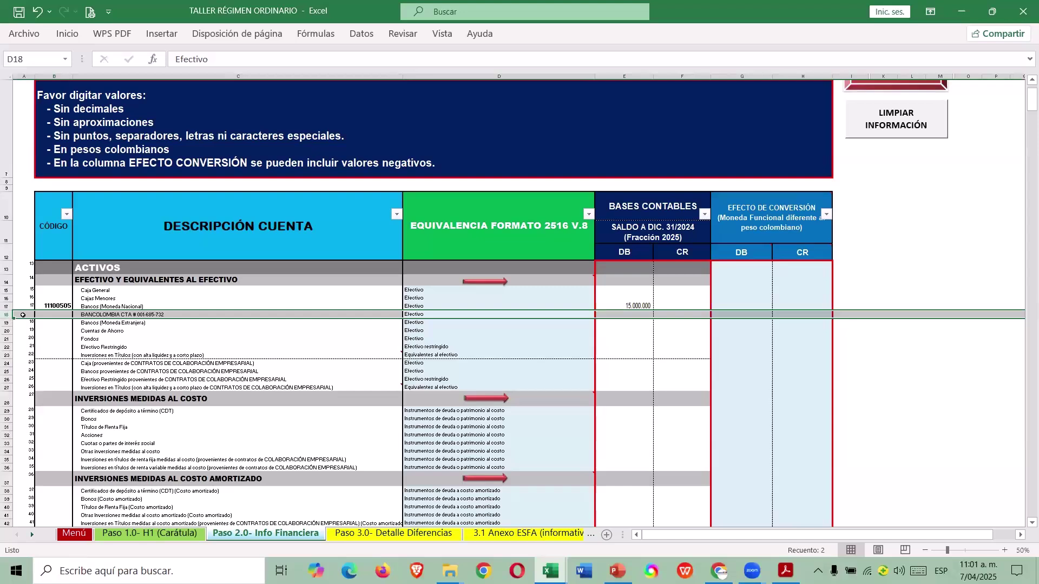
pyautogui.hotkey('ctrl', '-')
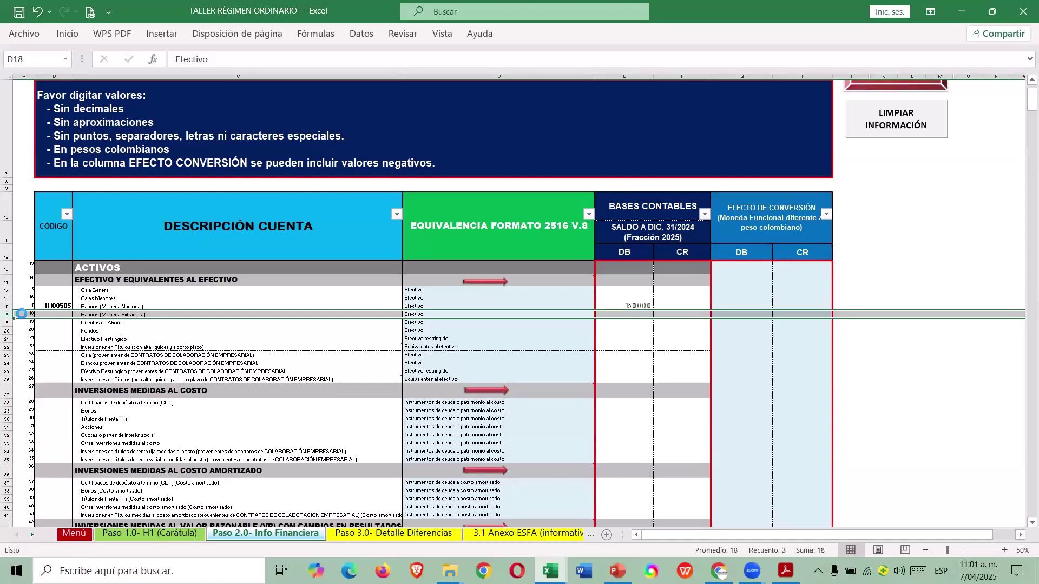
pyautogui.press('Right')
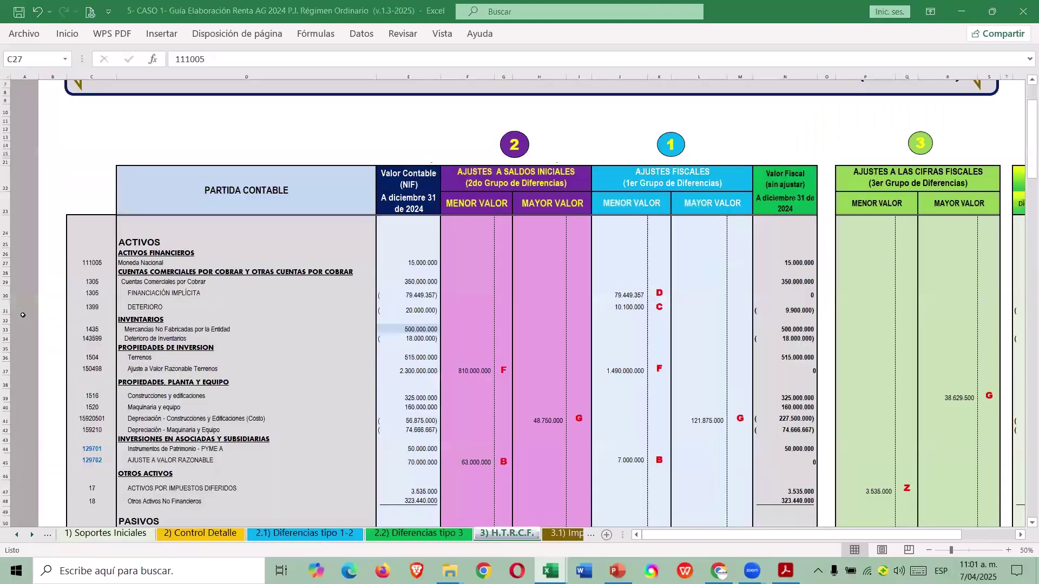
pyautogui.click(107, 283)
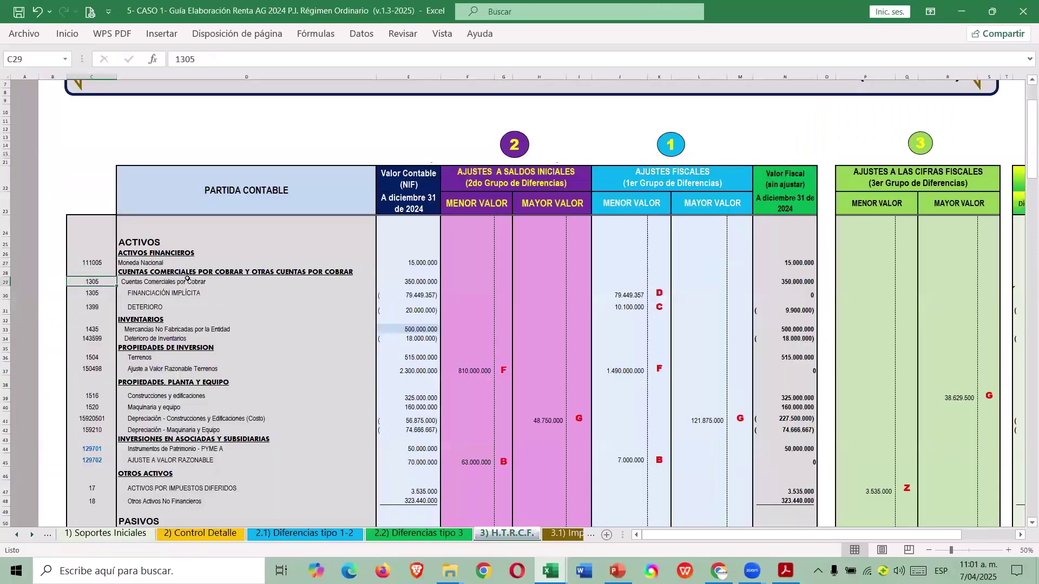
pyautogui.hotkey('ctrl', 'Tab')
pyautogui.scroll(-6, 174, 324)
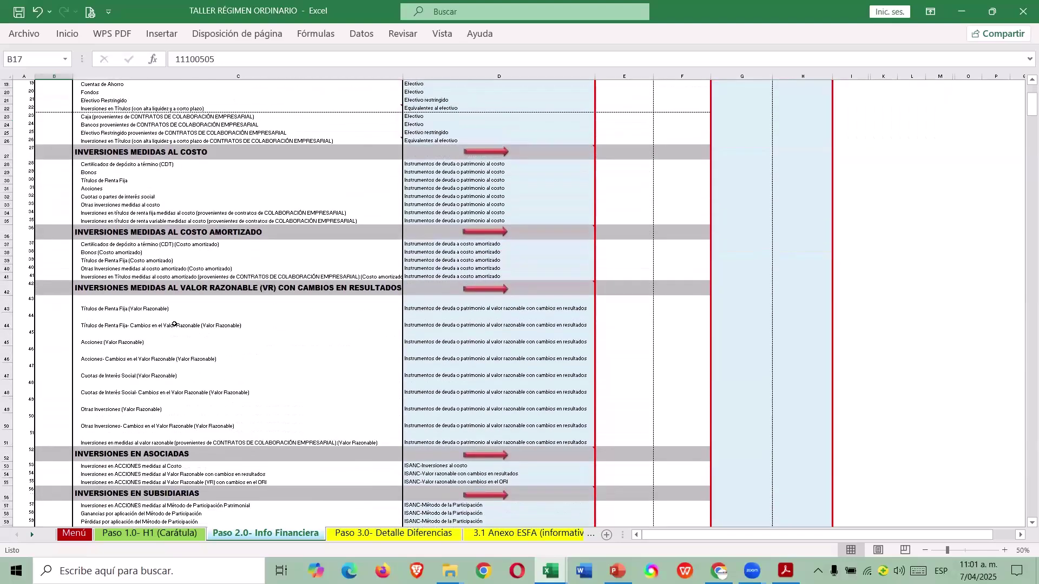
pyautogui.scroll(6, 174, 323)
pyautogui.scroll(-3, 174, 324)
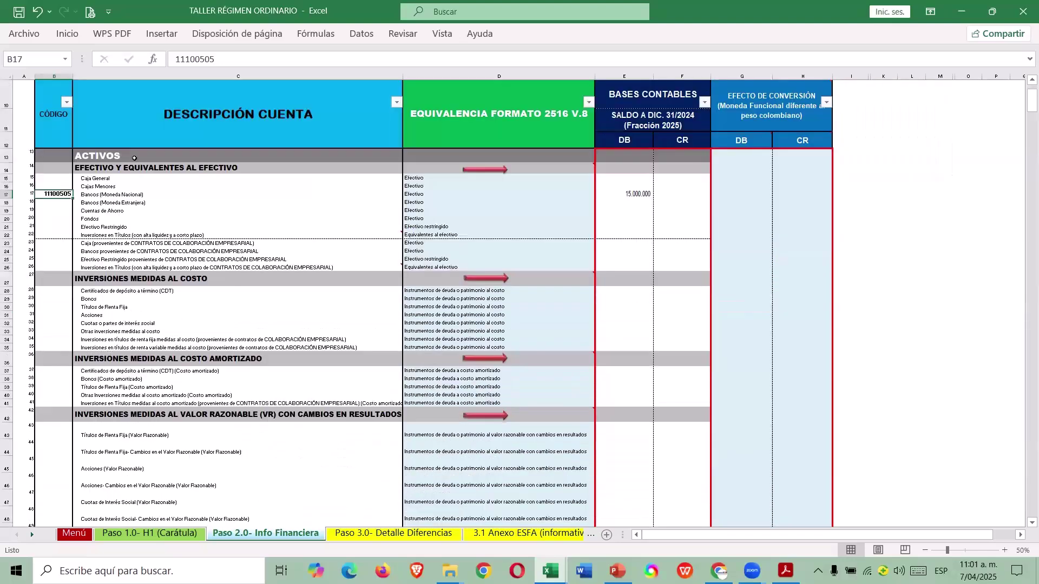
pyautogui.scroll(-14, 147, 166)
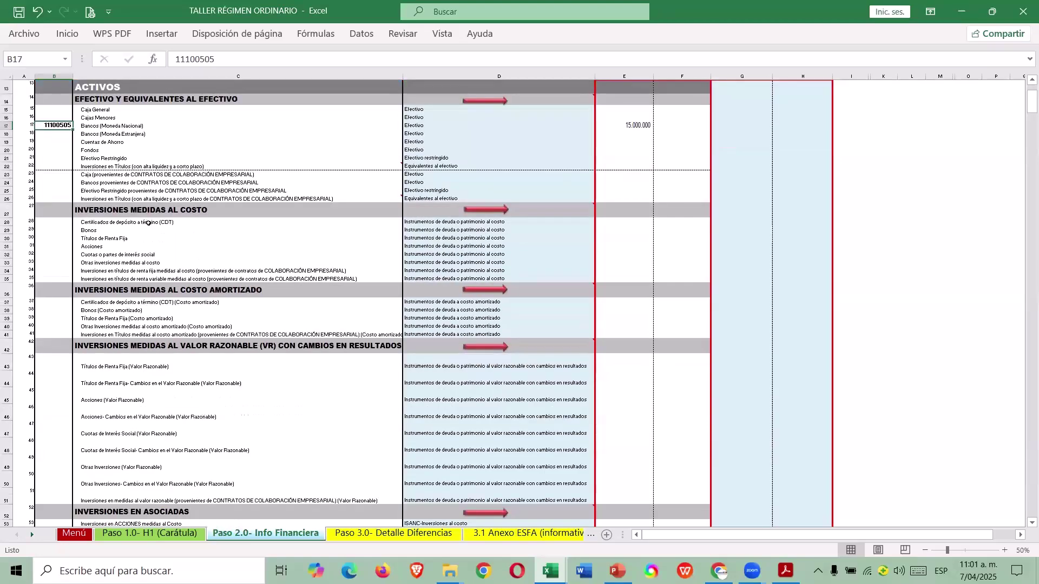
pyautogui.scroll(-7, 163, 292)
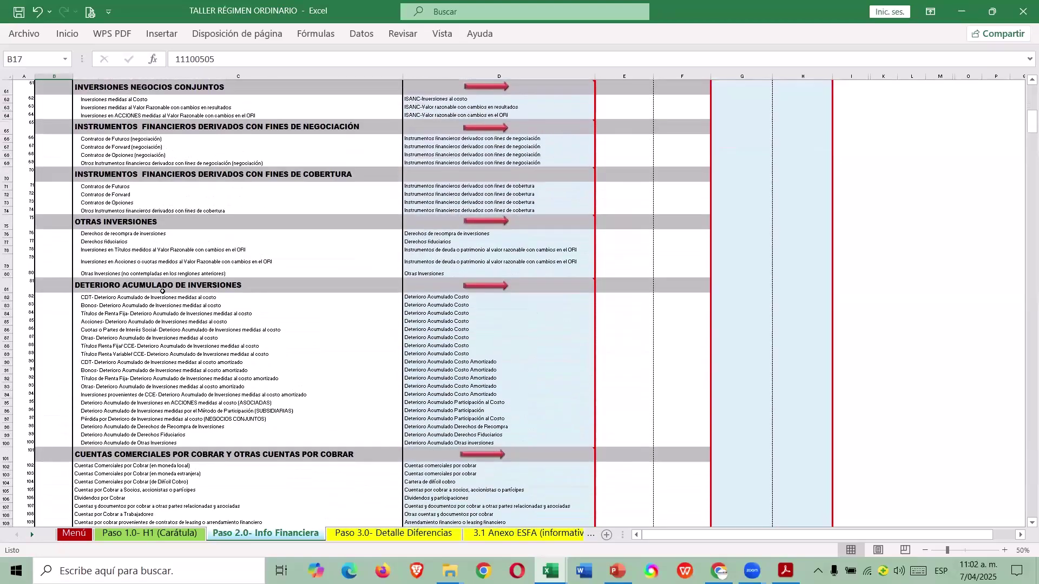
pyautogui.scroll(-3, 163, 291)
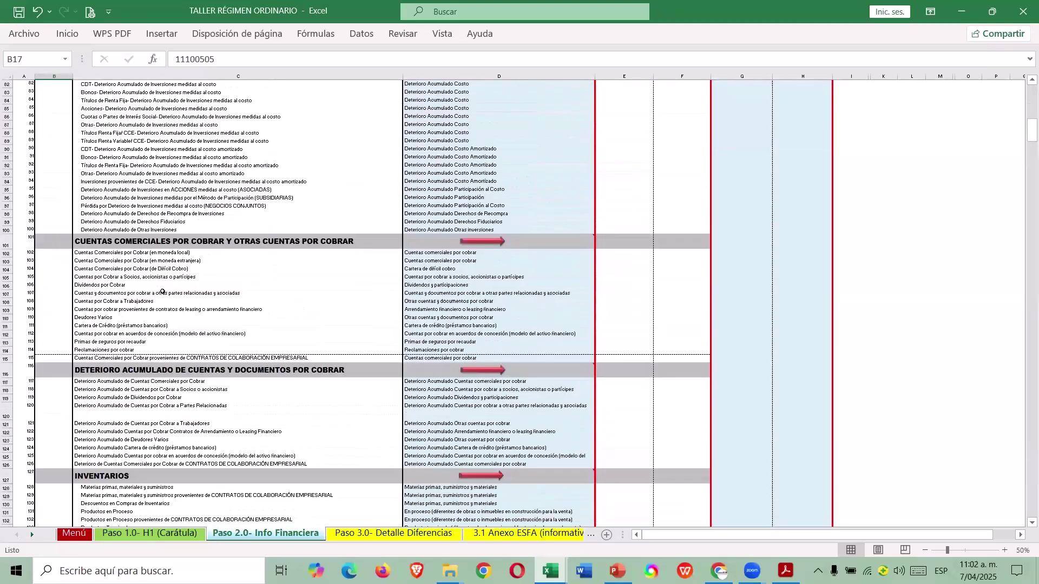
pyautogui.scroll(-20, 110, 277)
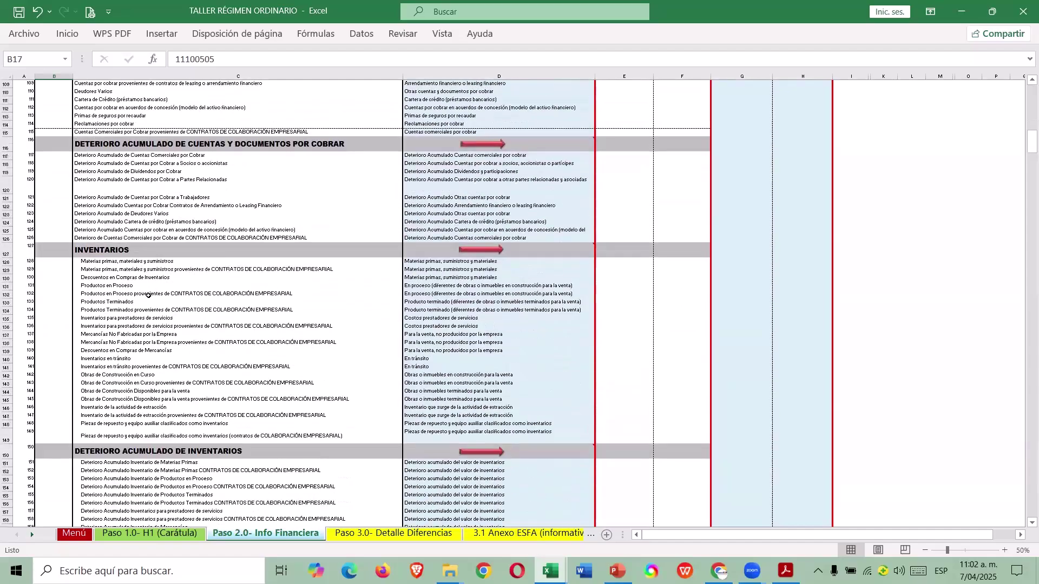
pyautogui.scroll(-20, 161, 314)
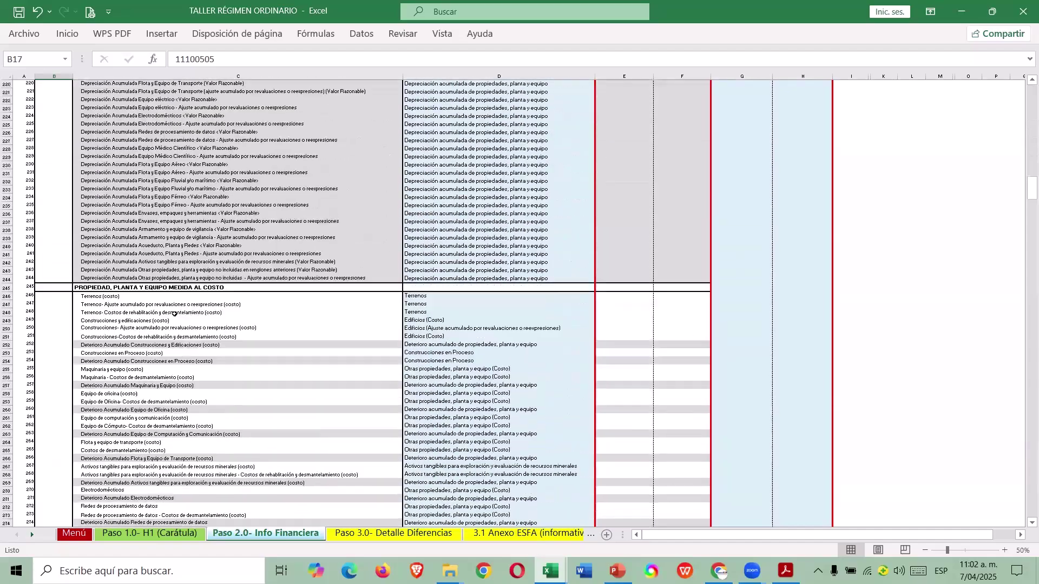
pyautogui.scroll(-12, 168, 312)
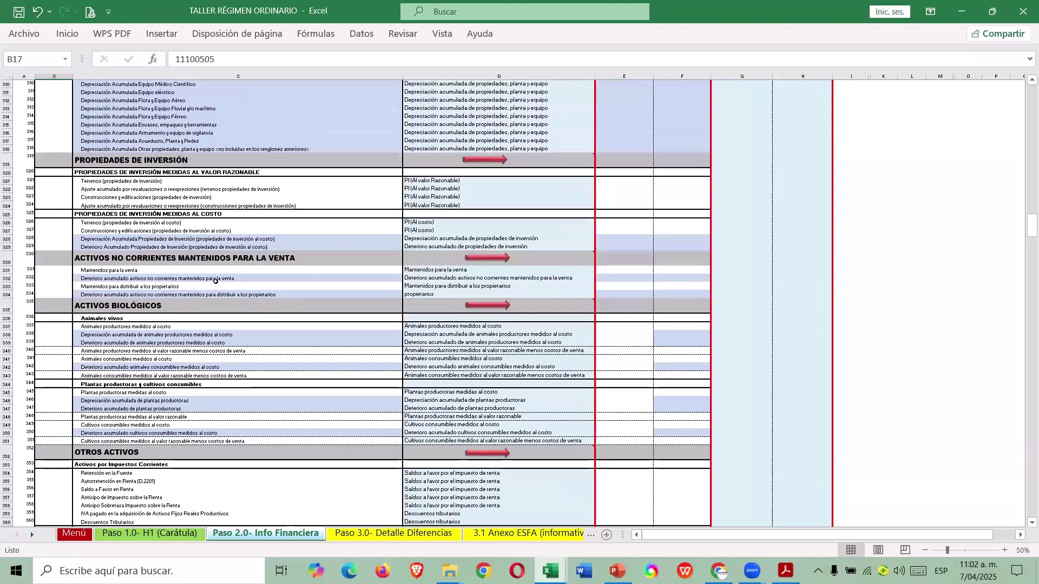
pyautogui.scroll(-10, 215, 281)
pyautogui.scroll(-19, 218, 316)
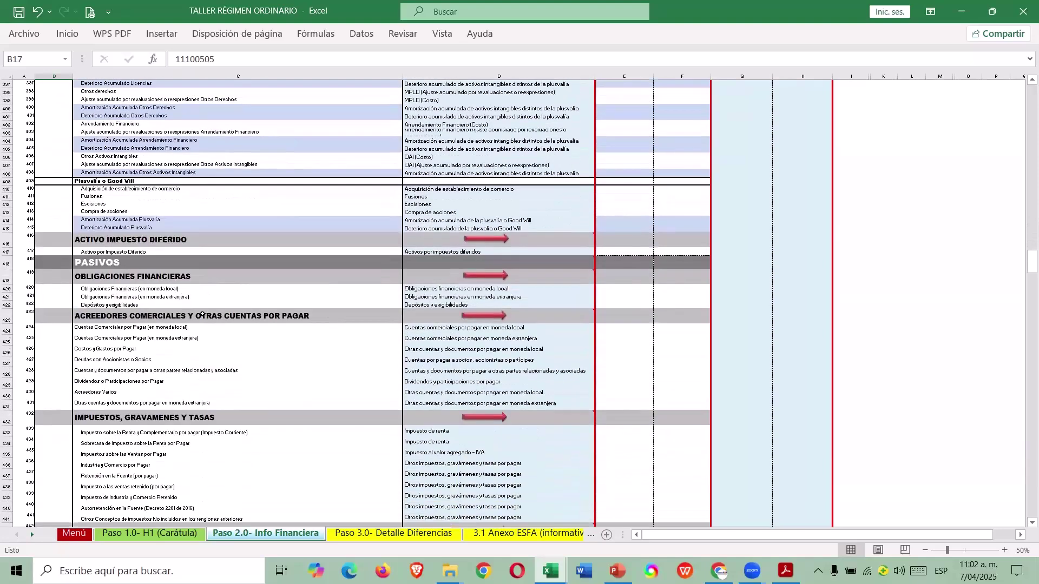
pyautogui.scroll(-5, 202, 307)
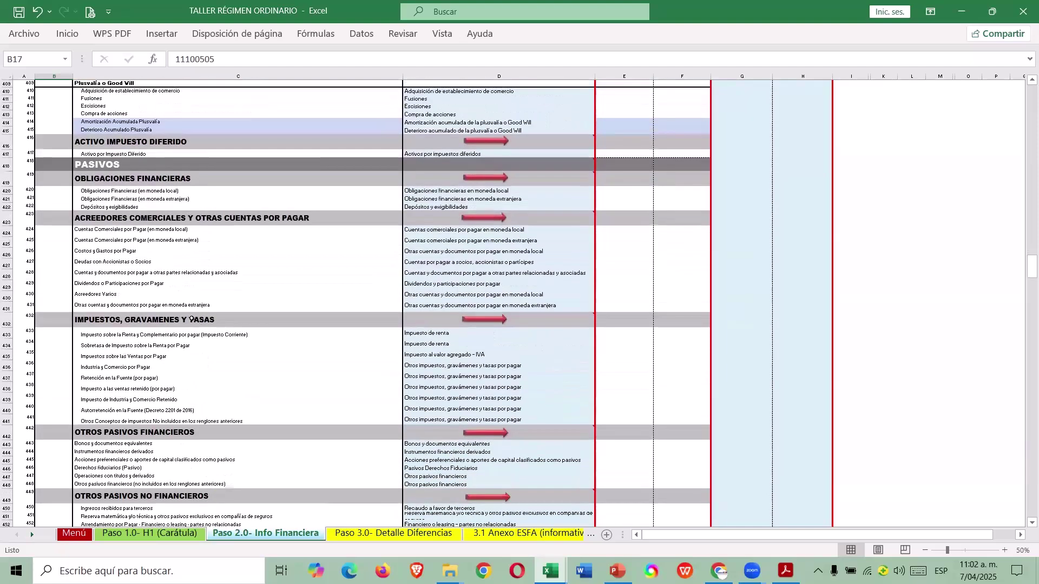
pyautogui.scroll(-1, 189, 311)
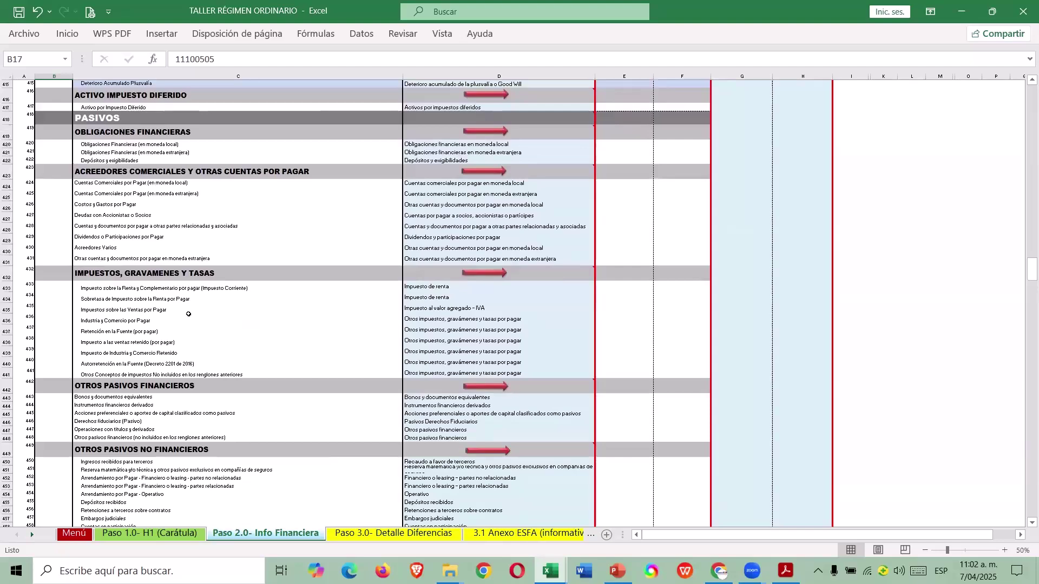
pyautogui.scroll(-1, 188, 315)
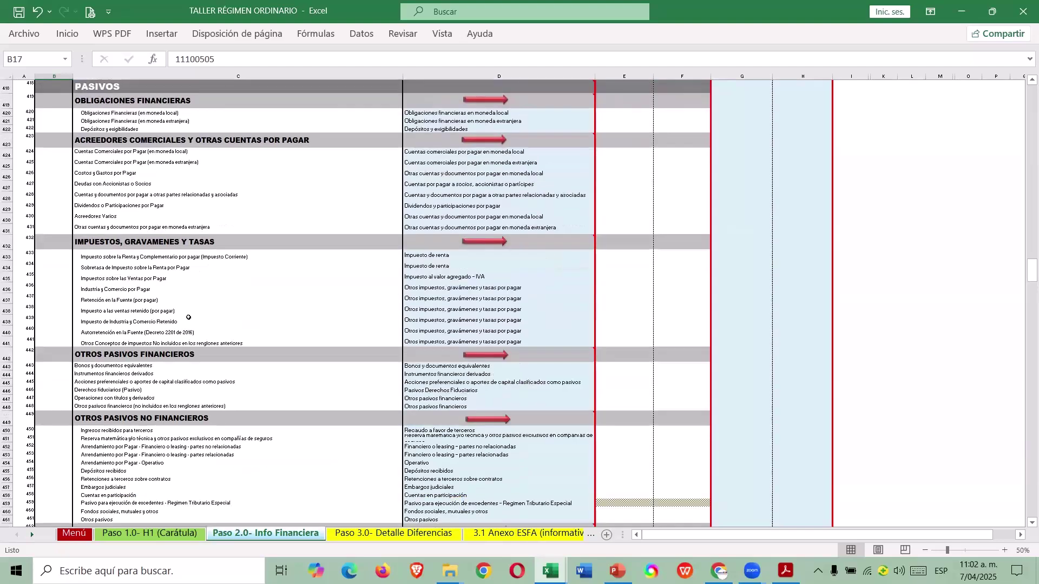
pyautogui.scroll(-3, 189, 318)
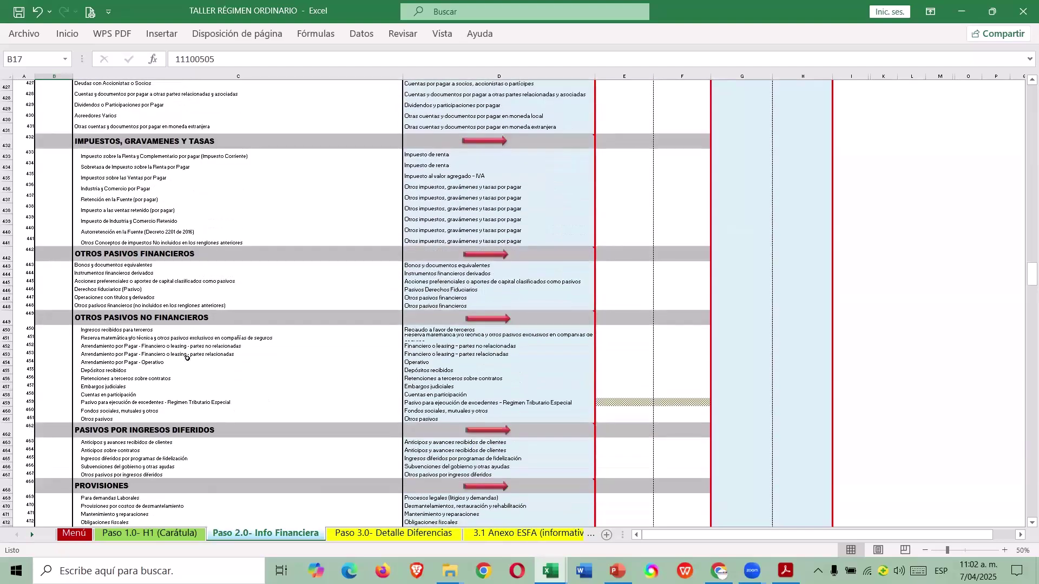
pyautogui.scroll(-1, 187, 358)
pyautogui.scroll(-11, 175, 341)
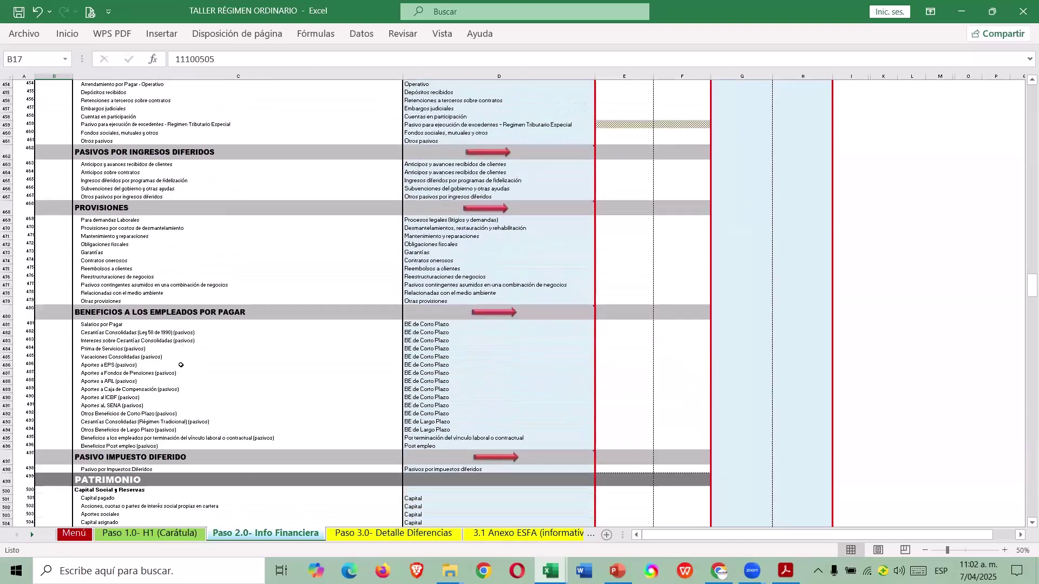
pyautogui.scroll(-9, 178, 340)
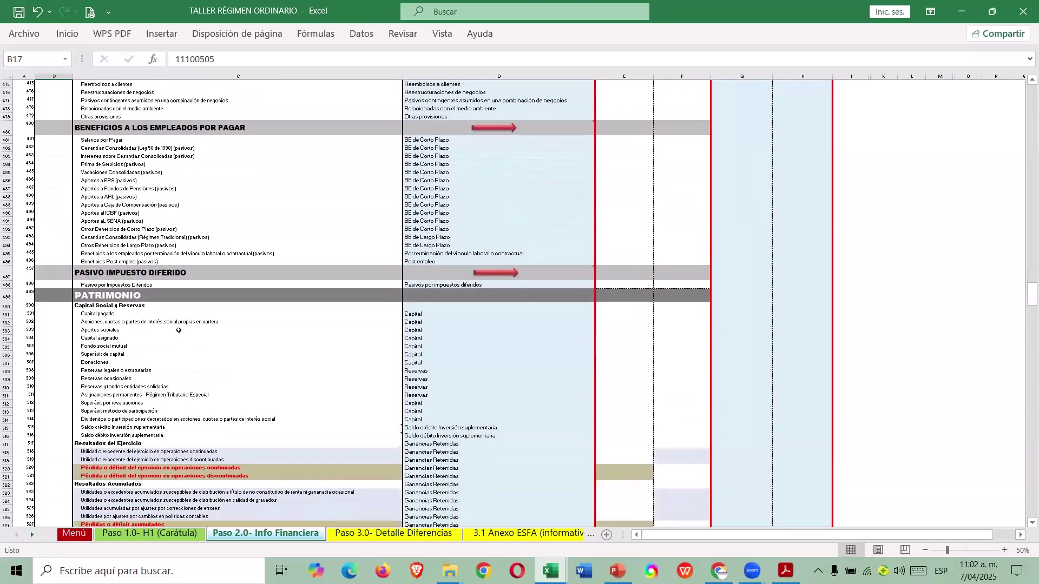
pyautogui.scroll(-20, 183, 301)
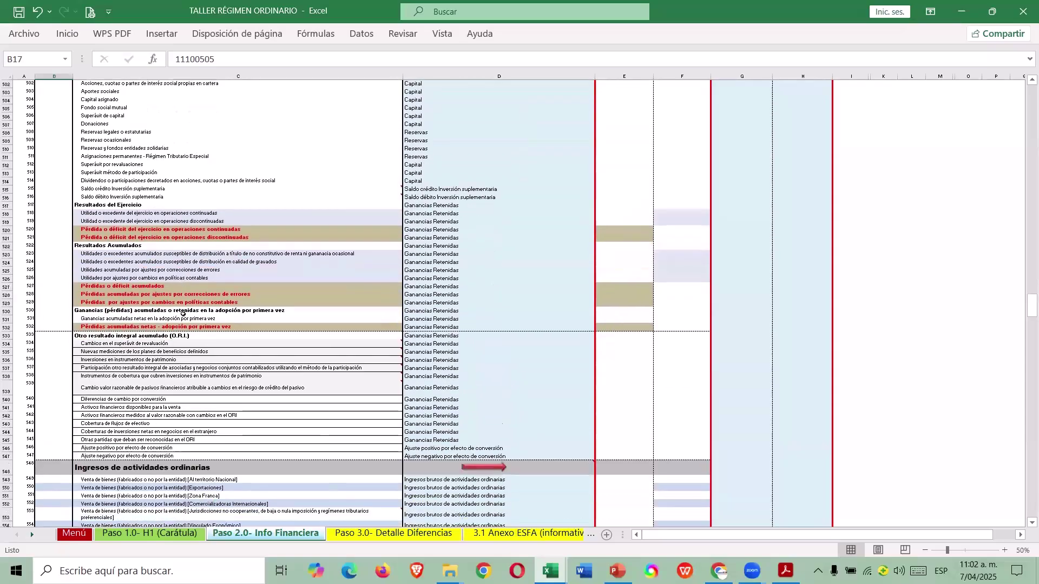
pyautogui.scroll(-20, 170, 305)
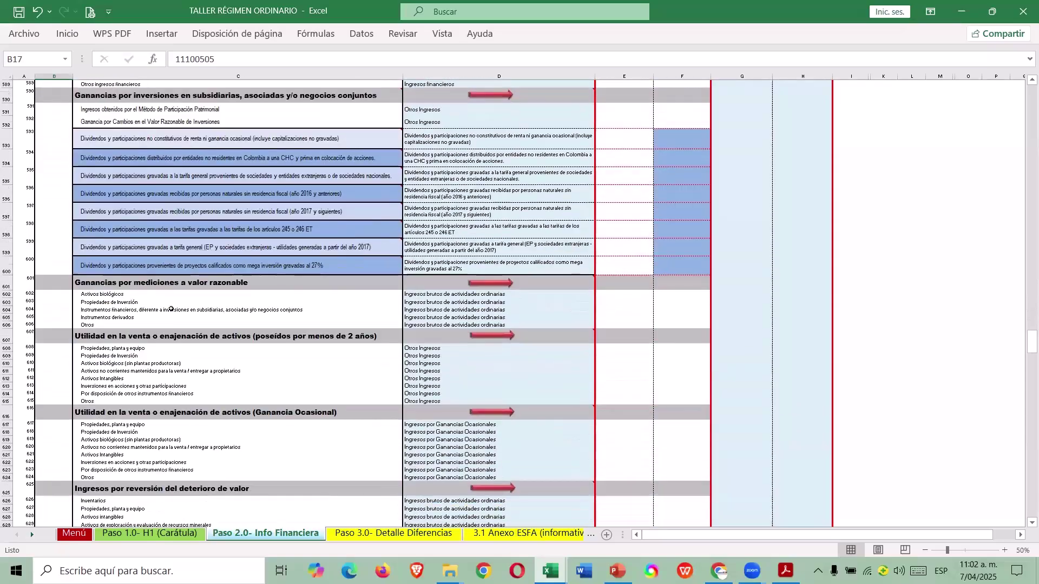
pyautogui.scroll(18, 170, 311)
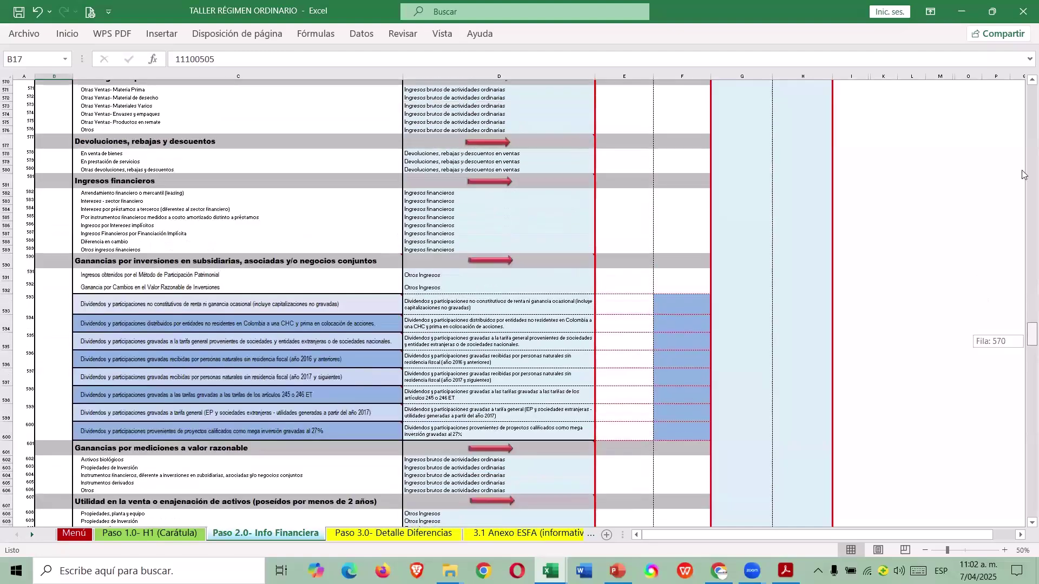
pyautogui.moveTo(1024, 174); pyautogui.dragTo(1031, 84)
pyautogui.scroll(-3, 317, 378)
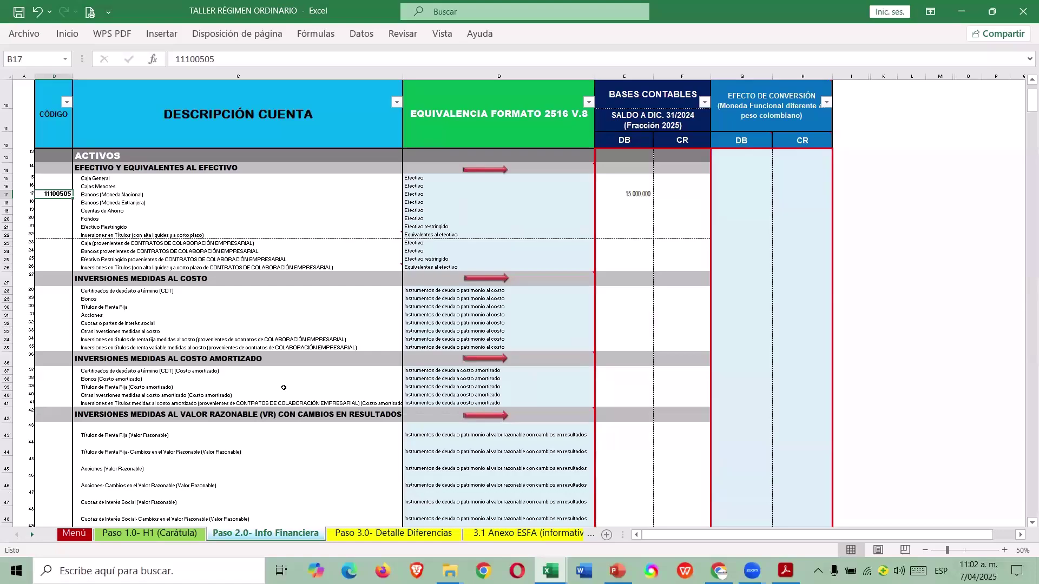
# Enter code 1305 for the local-currency receivables row in column B.
pyautogui.scroll(-1, 232, 385)
pyautogui.scroll(-20, 162, 349)
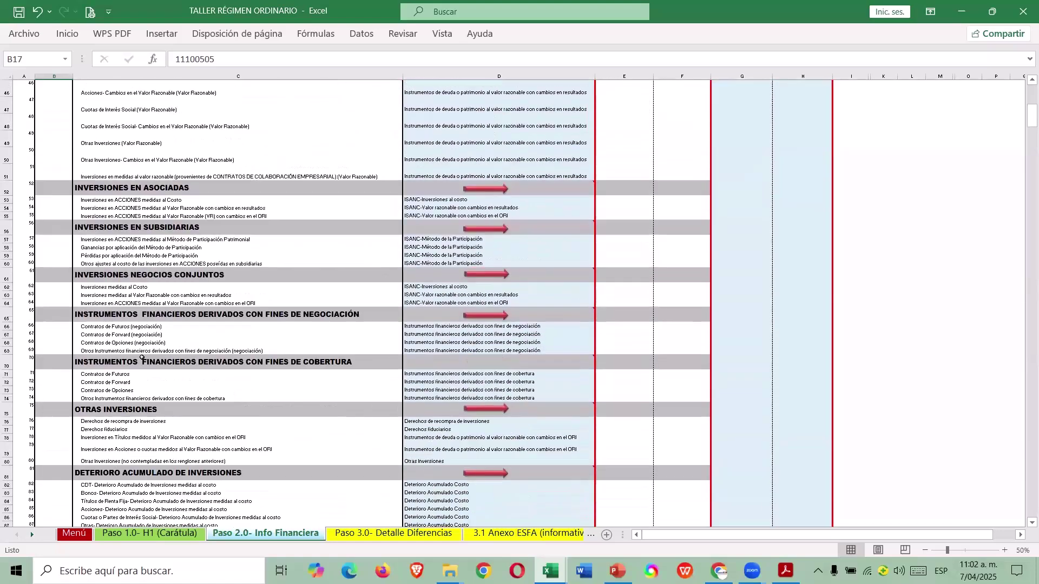
pyautogui.scroll(-11, 133, 362)
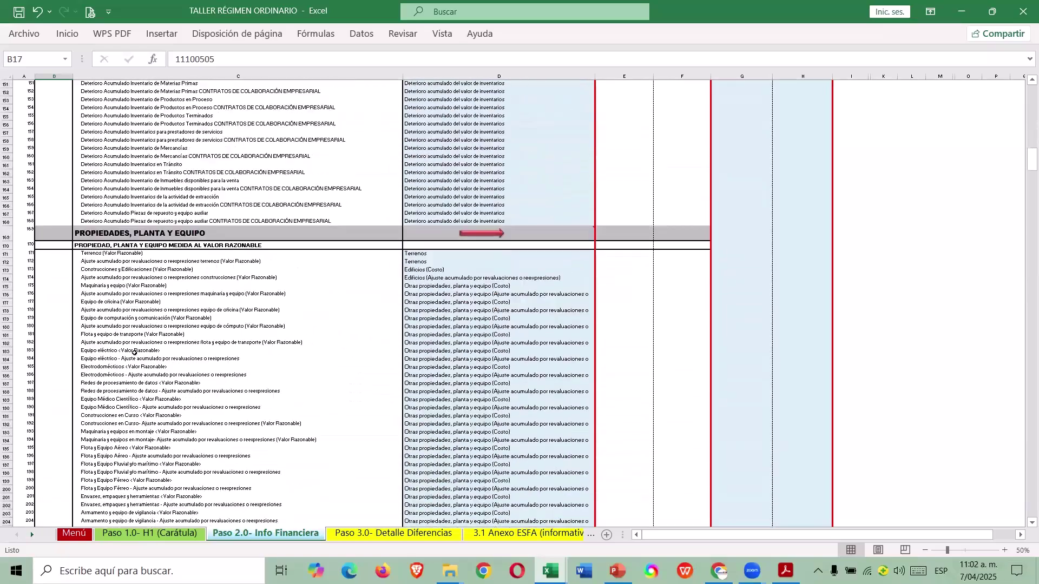
pyautogui.scroll(16, 134, 343)
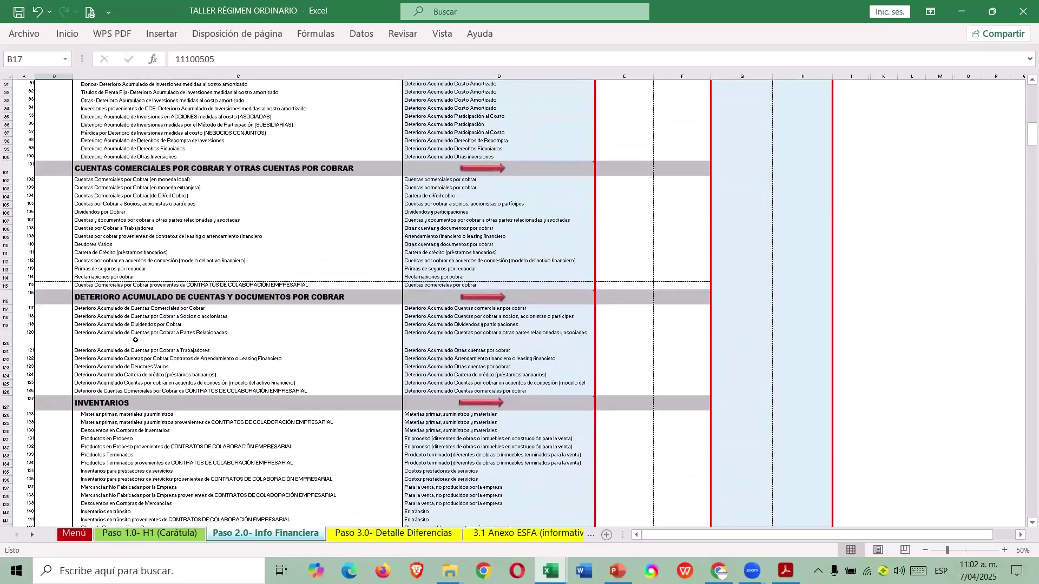
pyautogui.click(58, 229)
pyautogui.write('1305')
pyautogui.press('Return')
# Look up code 1399 in CASO 1 and enter it for receivables impairment.
pyautogui.hotkey('alt', 'Tab')
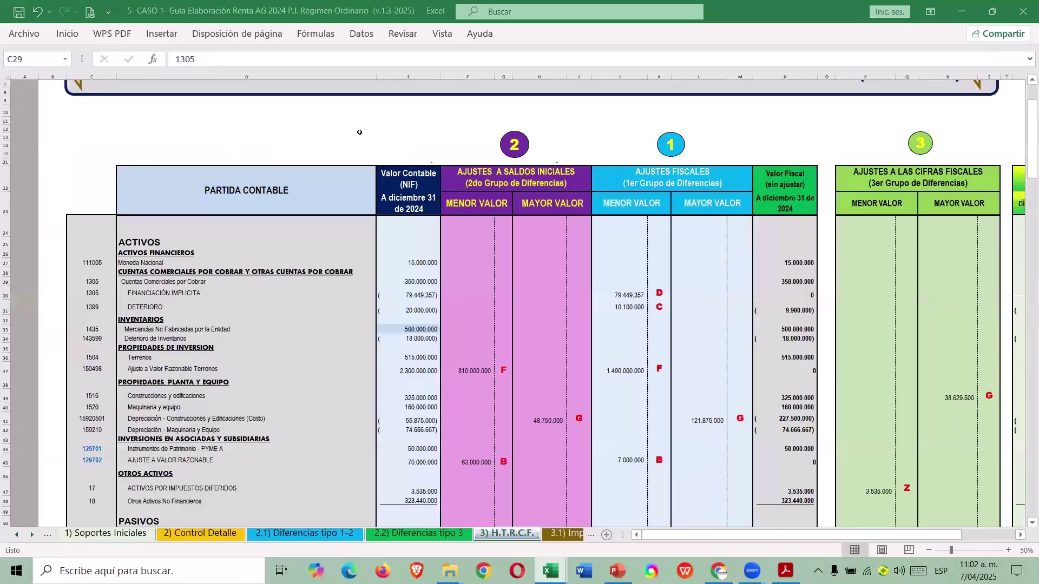
pyautogui.click(124, 307)
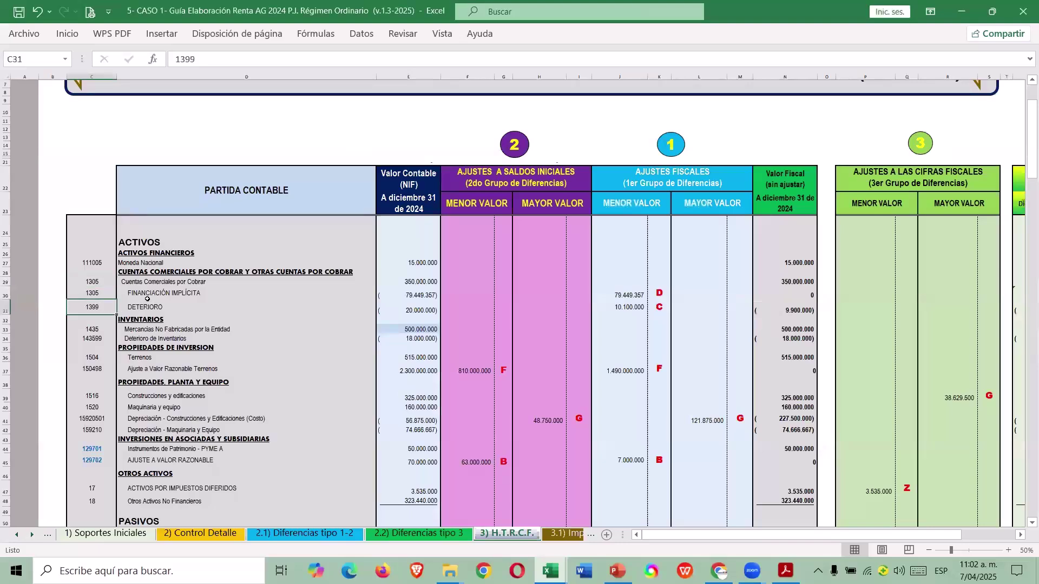
pyautogui.hotkey('alt', 'Tab')
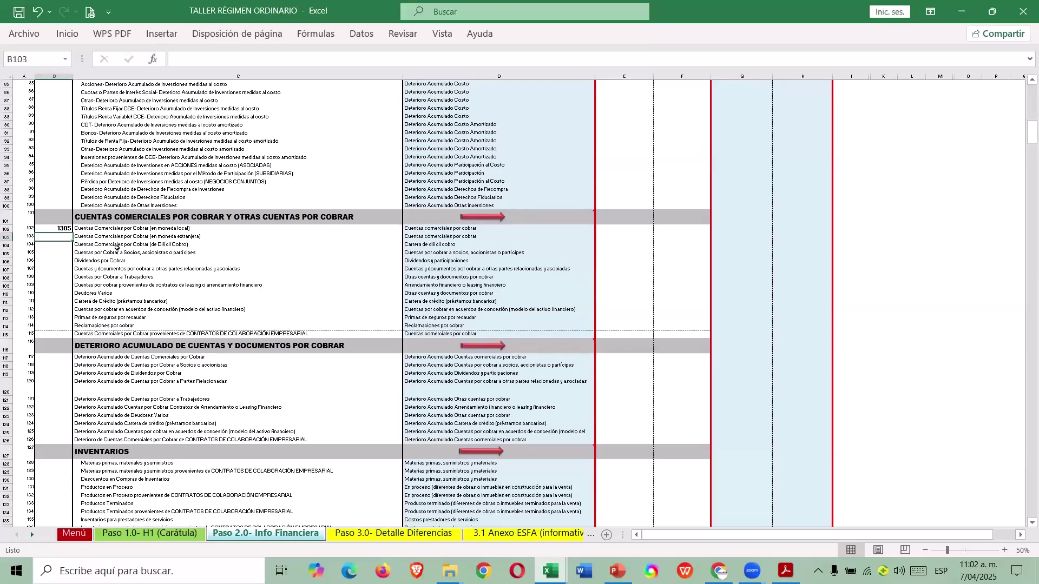
pyautogui.click(61, 358)
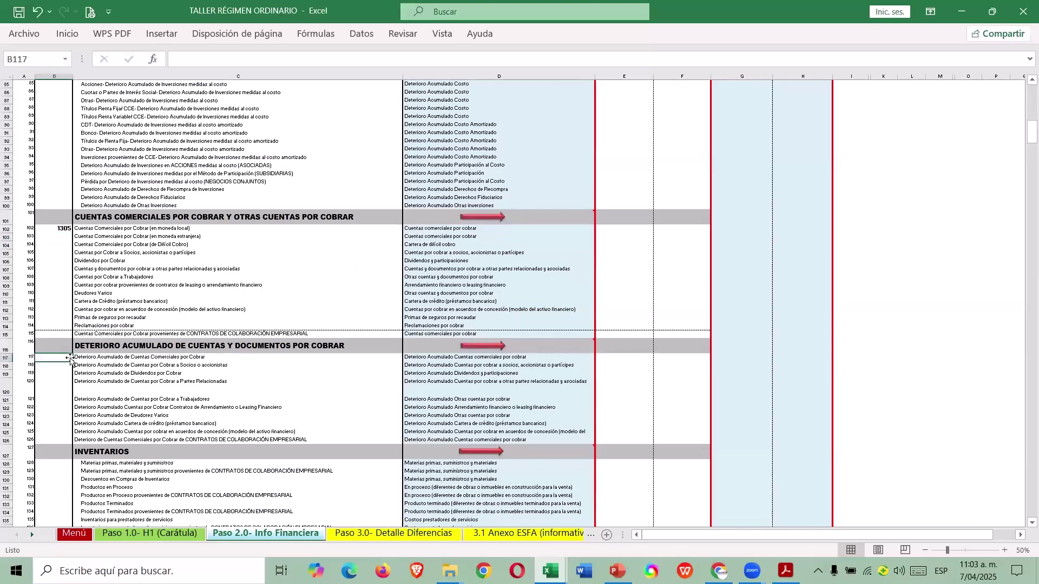
pyautogui.write('1399')
pyautogui.press('Return')
# Look up the merchandise account code 1435 in the CASO 1 workbook.
pyautogui.hotkey('alt', 'Tab')
pyautogui.click(93, 329)
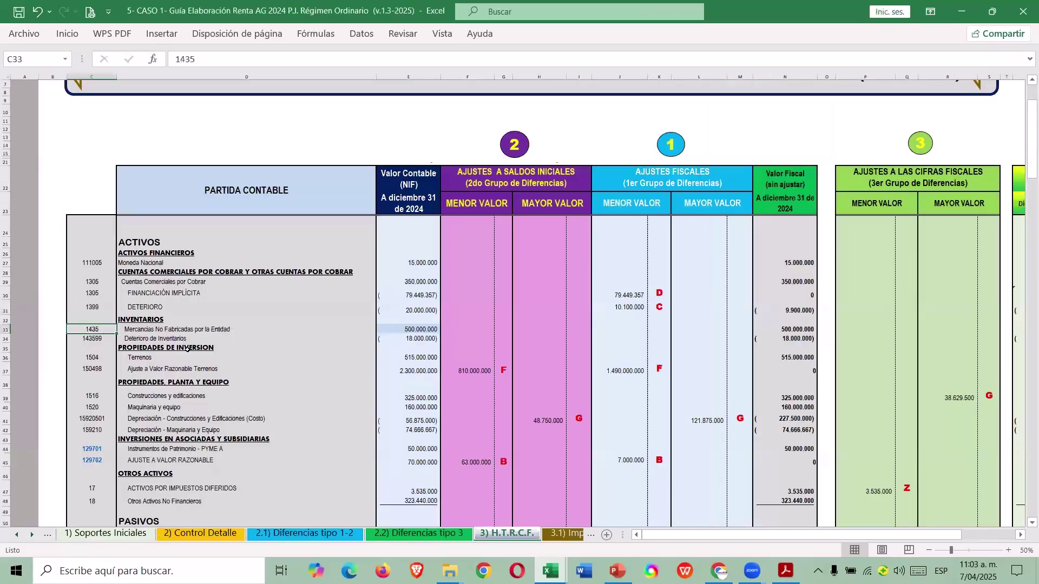
pyautogui.hotkey('alt', 'Tab')
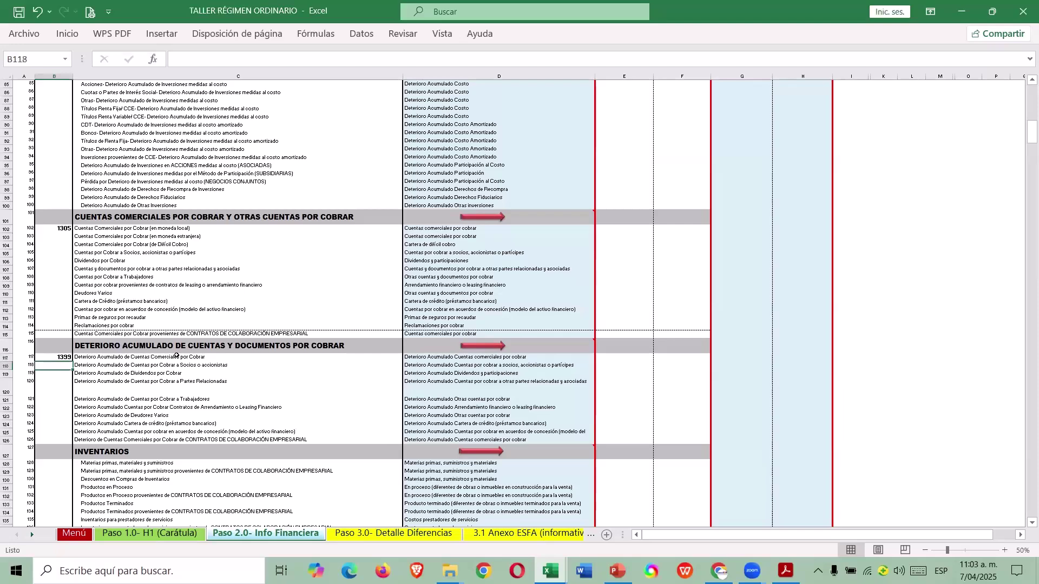
pyautogui.scroll(-3, 184, 349)
pyautogui.scroll(-5, 179, 356)
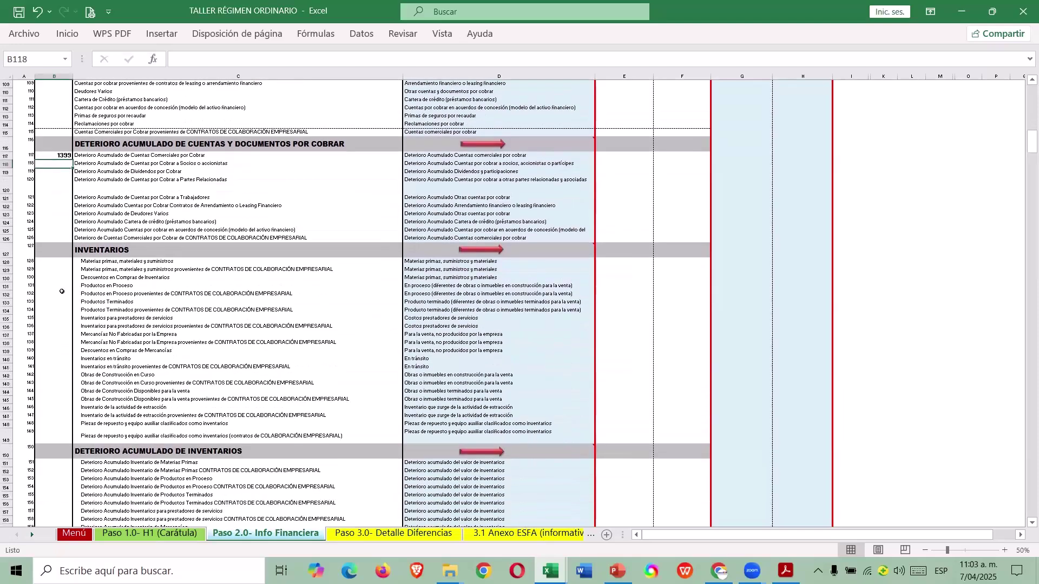
# Review the inventory rows and select the code cell for Mercancías No Fabricadas por la Empresa.
pyautogui.click(59, 301)
pyautogui.click(82, 271)
pyautogui.click(91, 262)
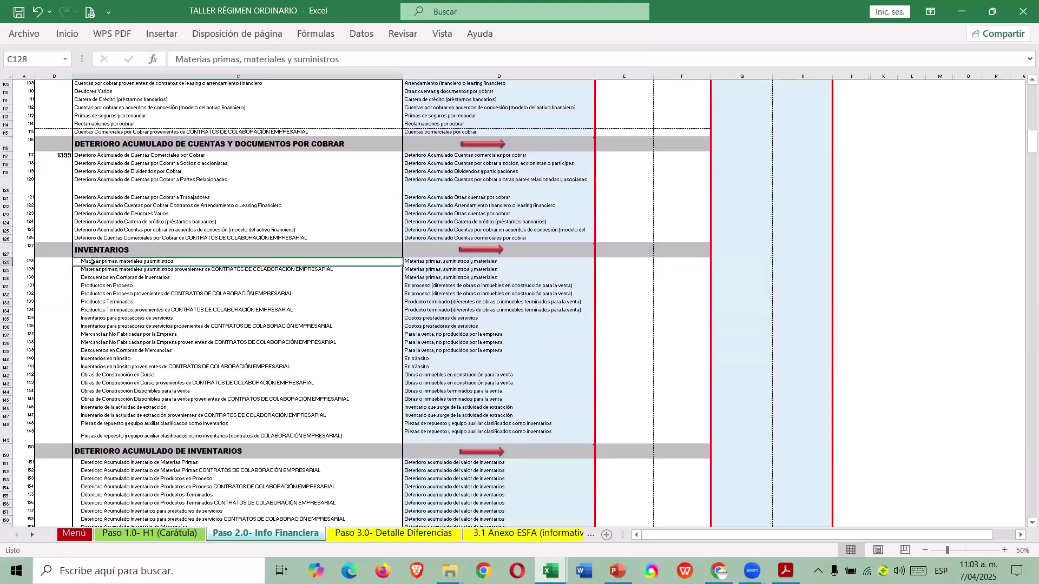
pyautogui.click(101, 287)
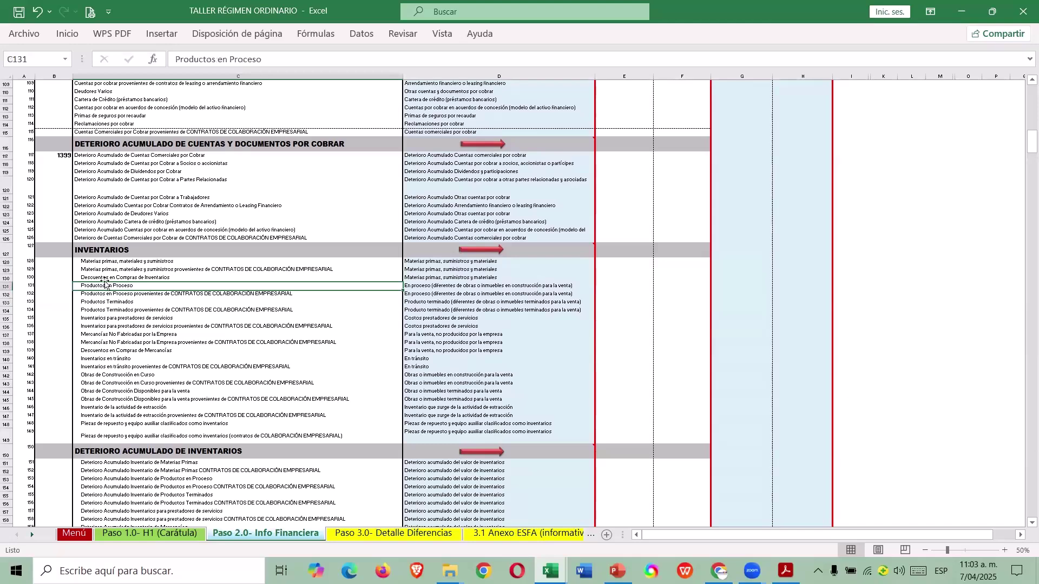
pyautogui.click(102, 303)
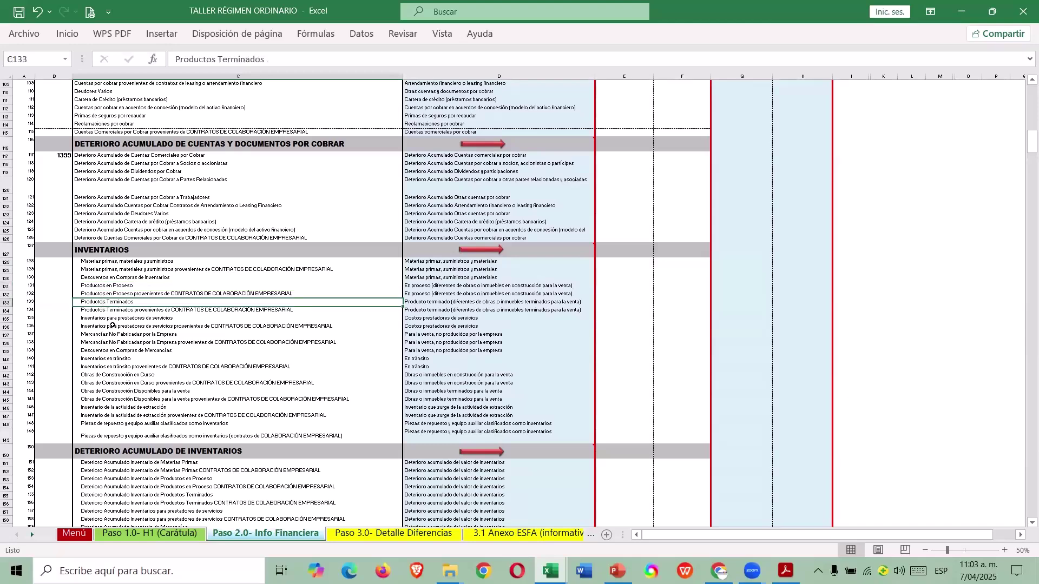
pyautogui.click(114, 320)
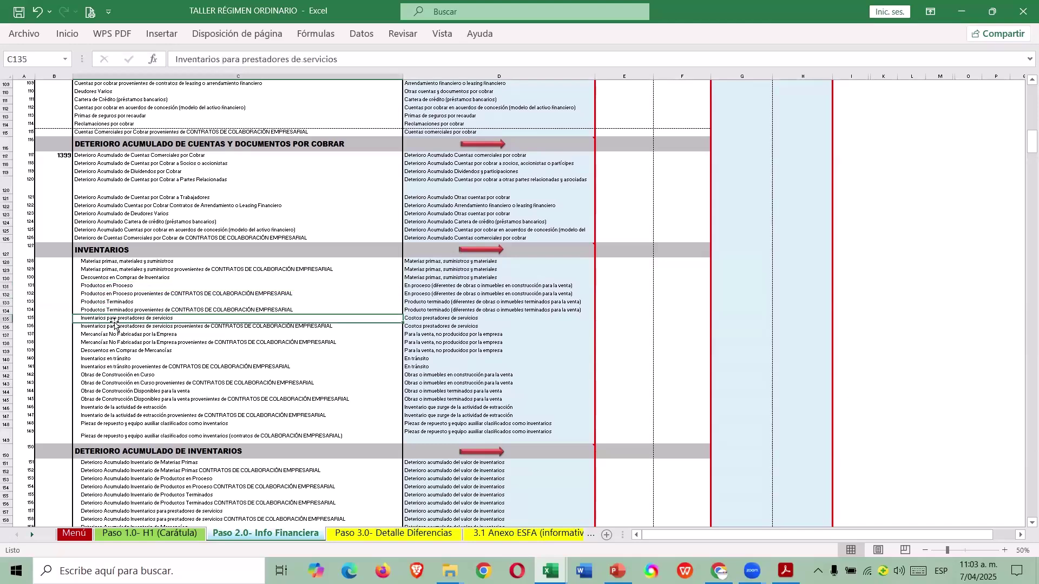
pyautogui.click(81, 335)
pyautogui.click(65, 334)
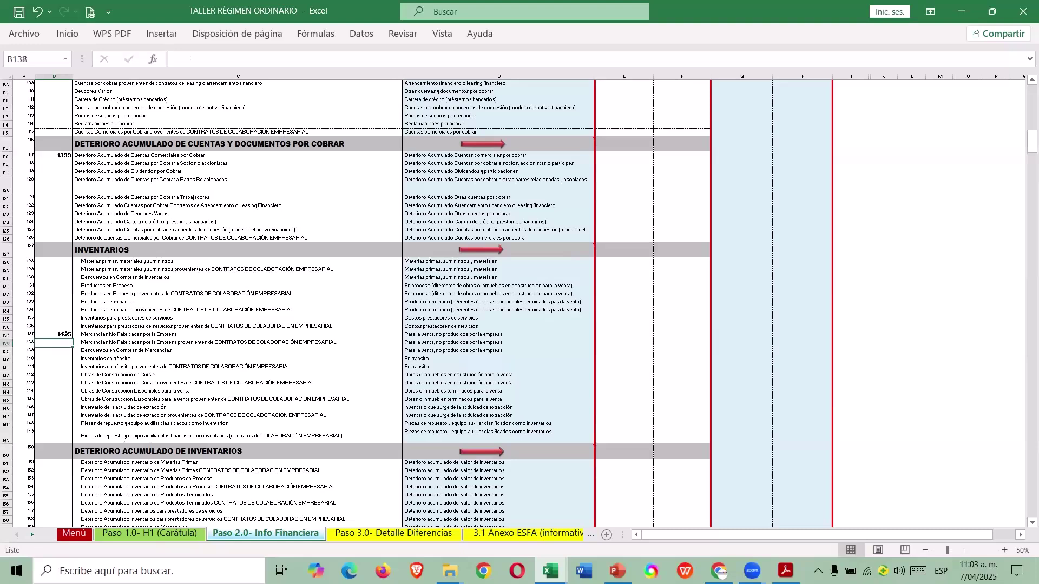
pyautogui.hotkey('alt', 'Tab')
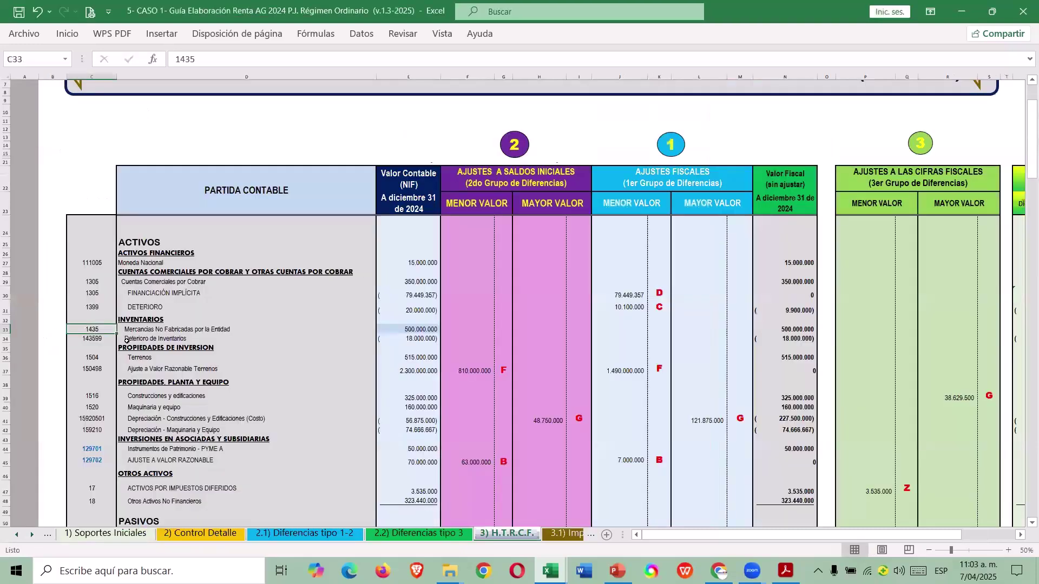
pyautogui.hotkey('alt', 'Tab')
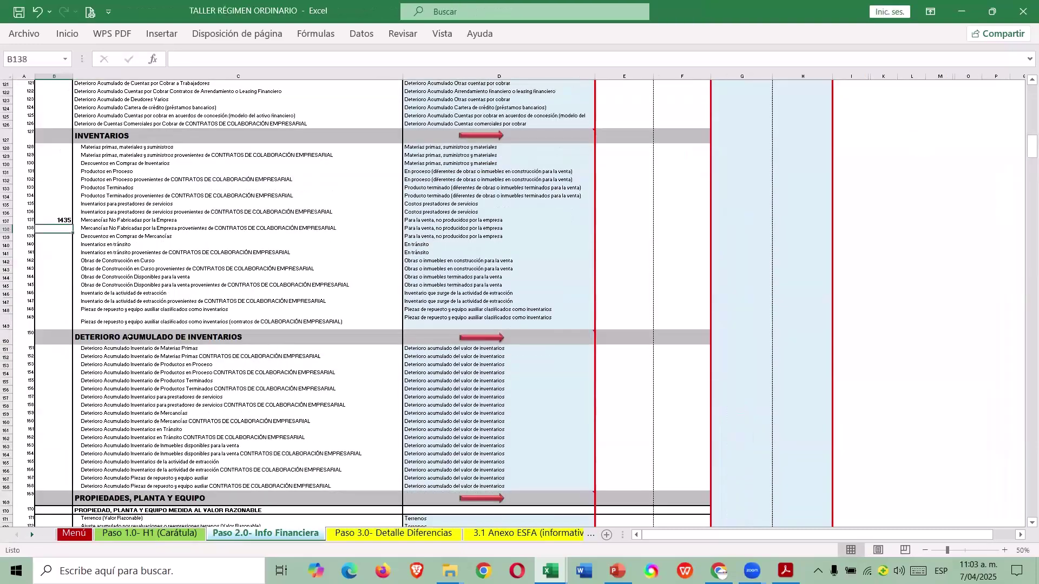
# Enter code 143599 for the merchandise inventory impairment row.
pyautogui.click(71, 415)
pyautogui.write('143599')
pyautogui.press('Return')
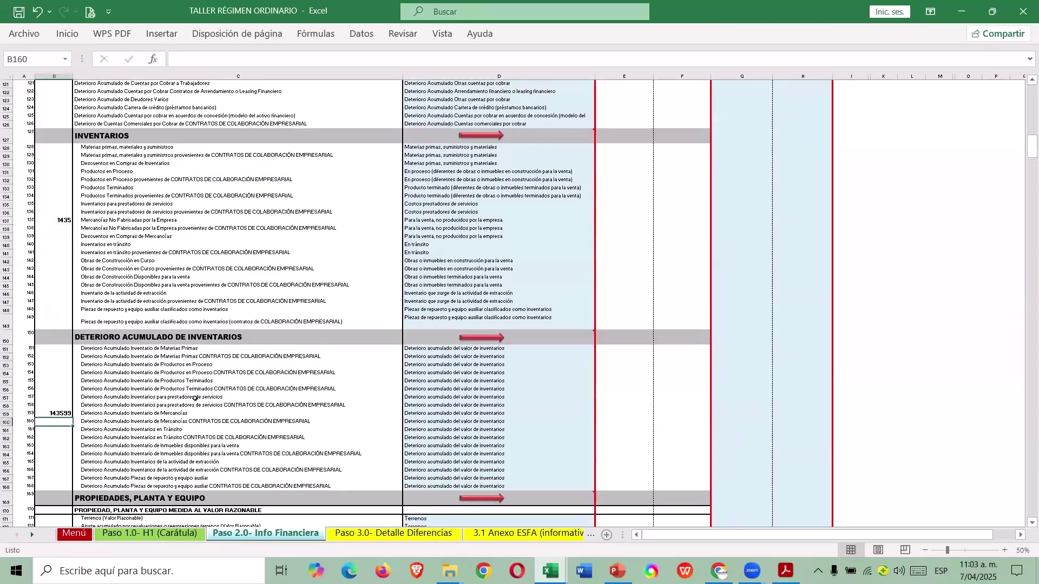
pyautogui.scroll(7, 206, 392)
pyautogui.scroll(-7, 222, 386)
pyautogui.scroll(-6, 231, 379)
pyautogui.scroll(17, 236, 369)
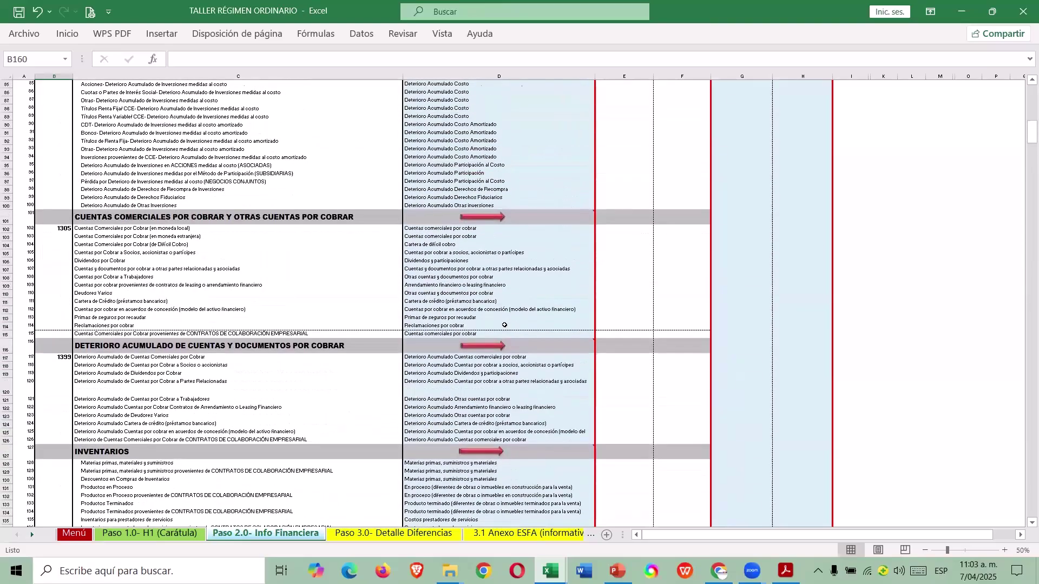
pyautogui.scroll(20, 506, 324)
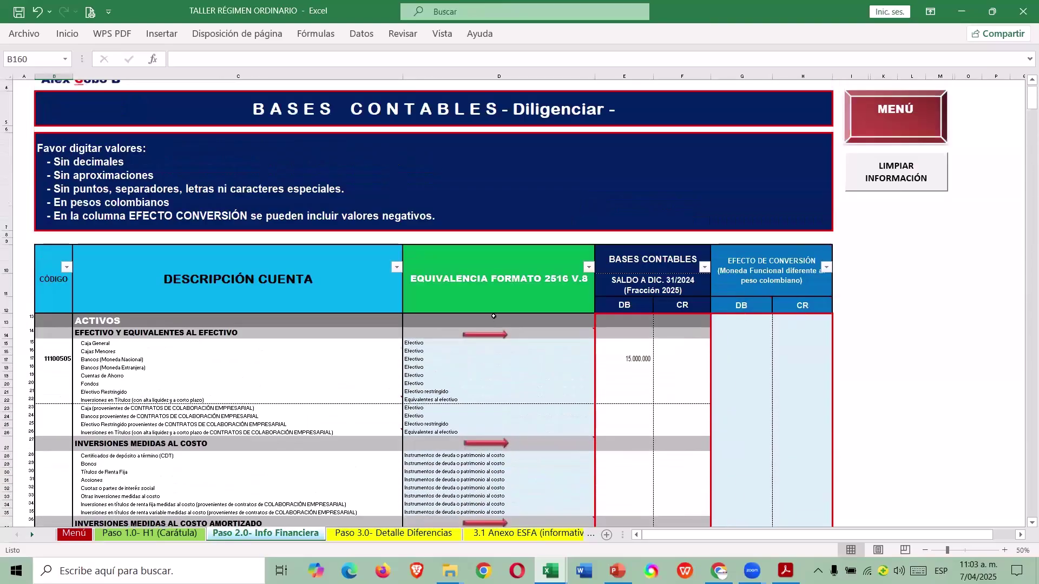
# Filter the CÓDIGO column to exclude (Vacías), leaving only rows with account codes.
pyautogui.scroll(-1, 494, 316)
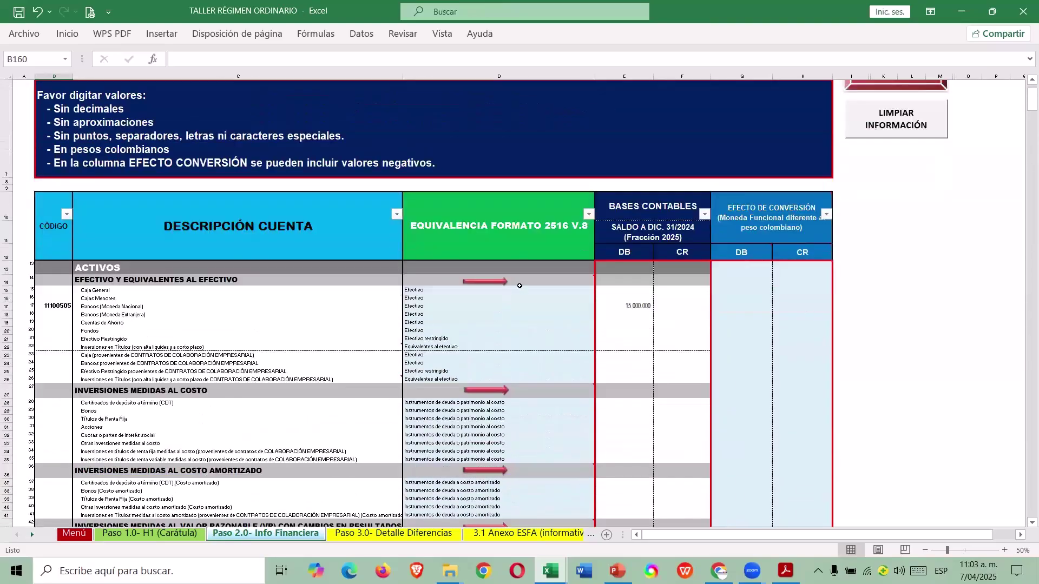
pyautogui.click(66, 214)
pyautogui.moveTo(170, 404); pyautogui.dragTo(170, 466)
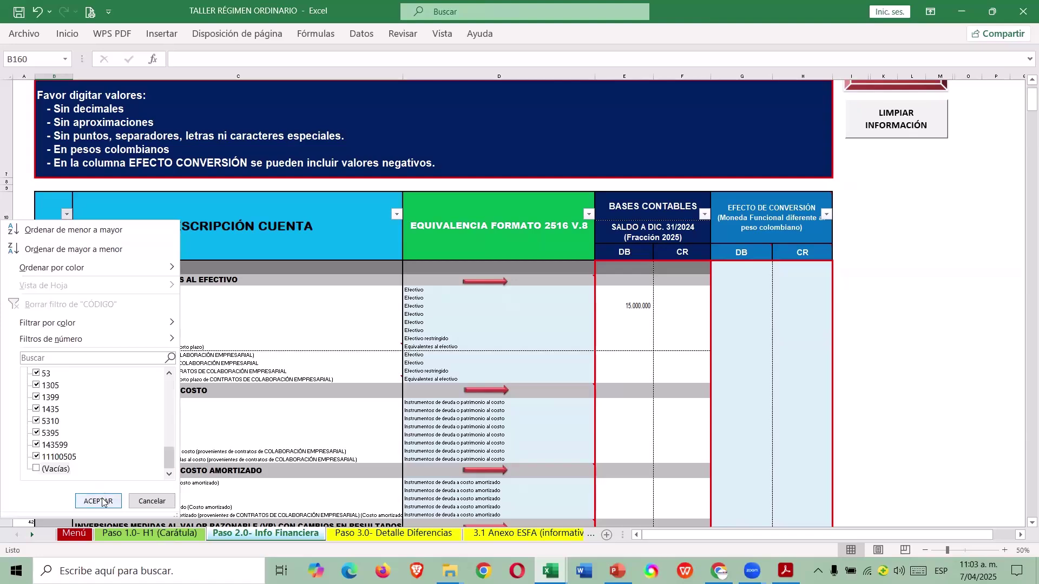
pyautogui.click(101, 501)
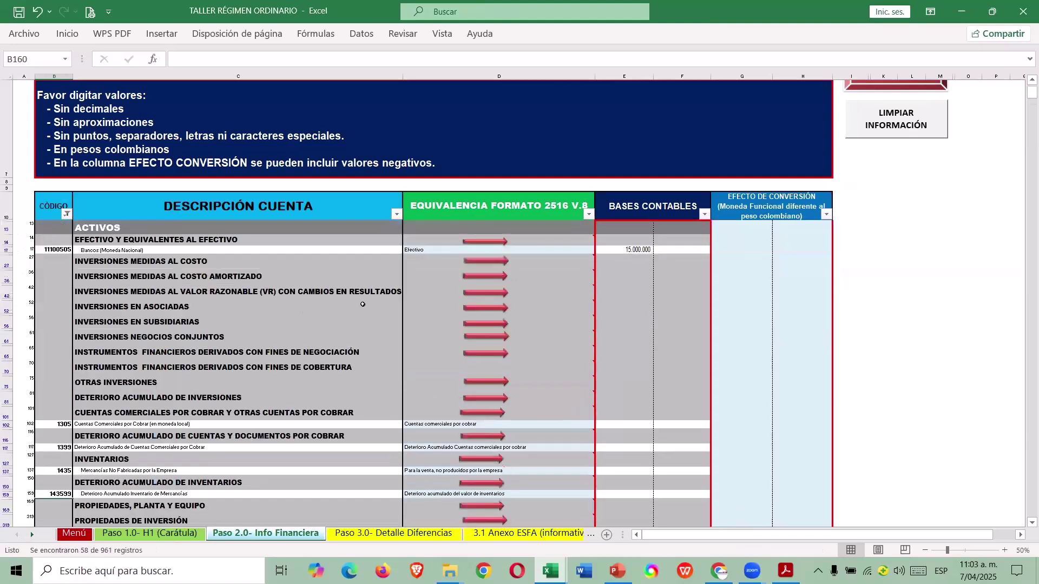
pyautogui.scroll(-1, 502, 297)
pyautogui.scroll(4, 502, 298)
pyautogui.scroll(-3, 503, 297)
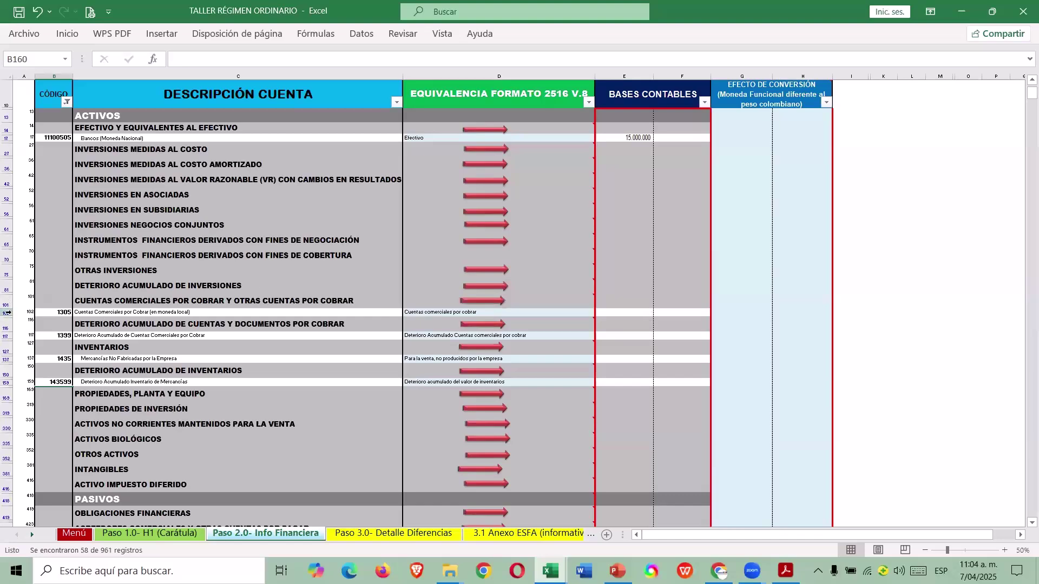
pyautogui.click(7, 313)
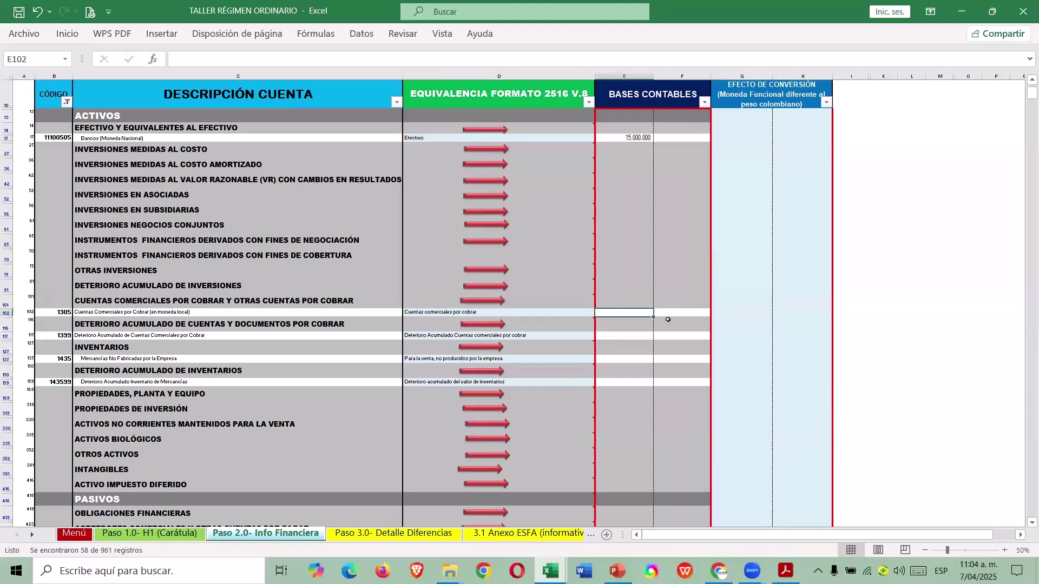
pyautogui.hotkey('alt', 'Tab')
pyautogui.click(421, 281)
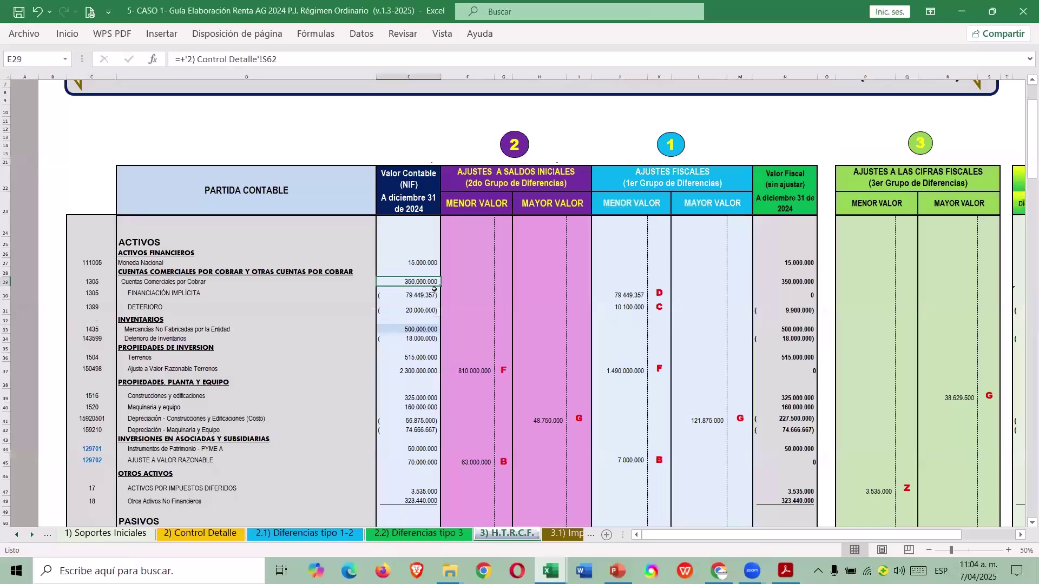
pyautogui.hotkey('alt', 'Tab')
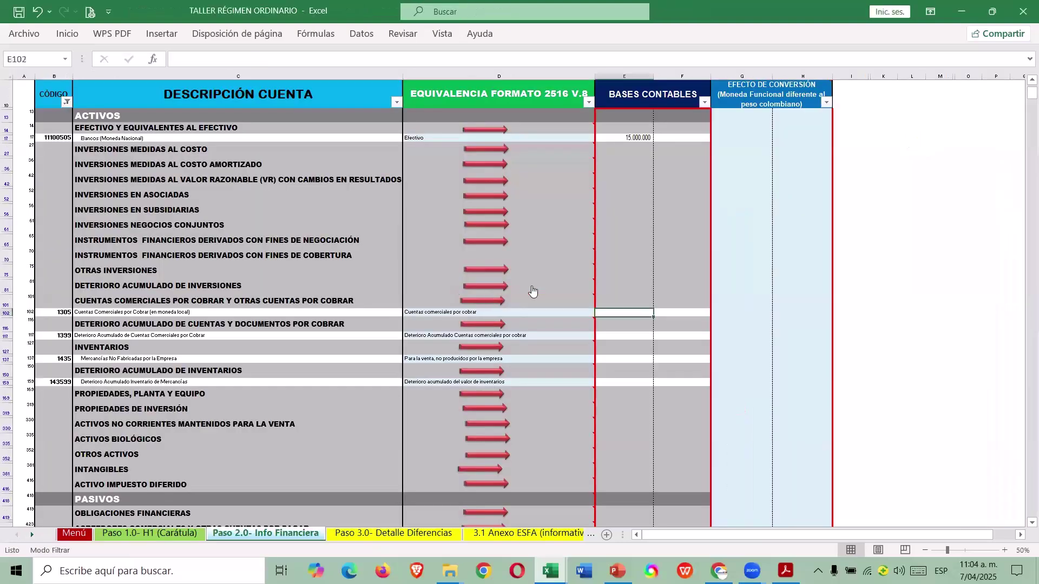
pyautogui.write('+')
pyautogui.hotkey('alt', 'Tab')
pyautogui.write('350000000')
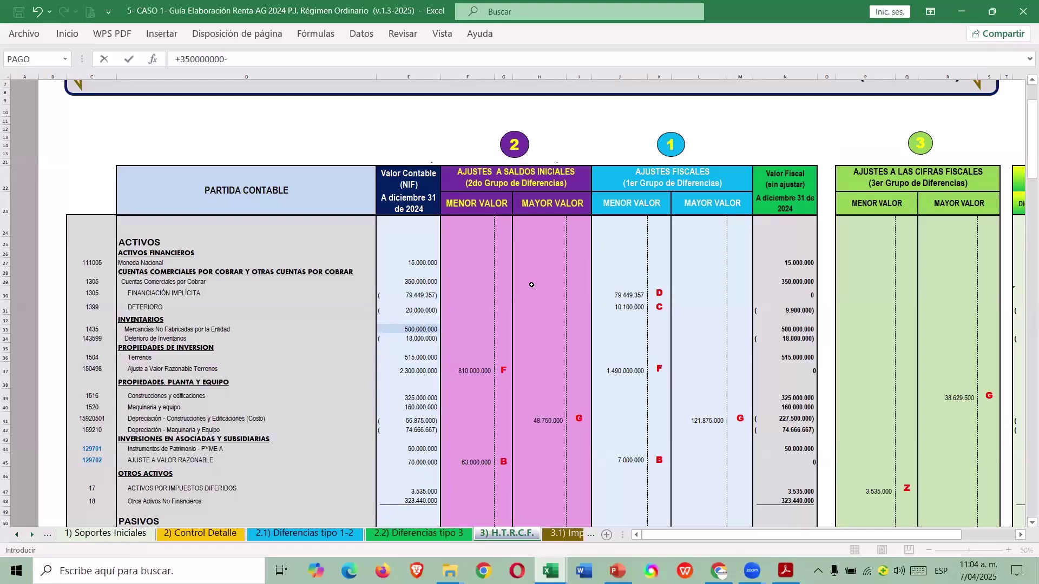
pyautogui.write('-79449357')
pyautogui.press('Return')
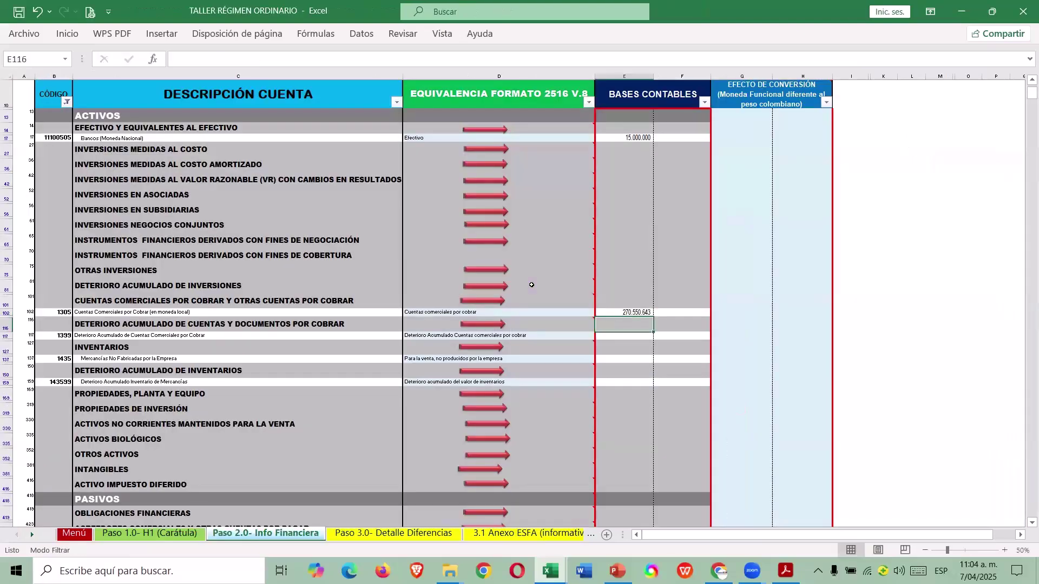
# Enter 20.000.000 for receivables impairment.
pyautogui.press('Down')
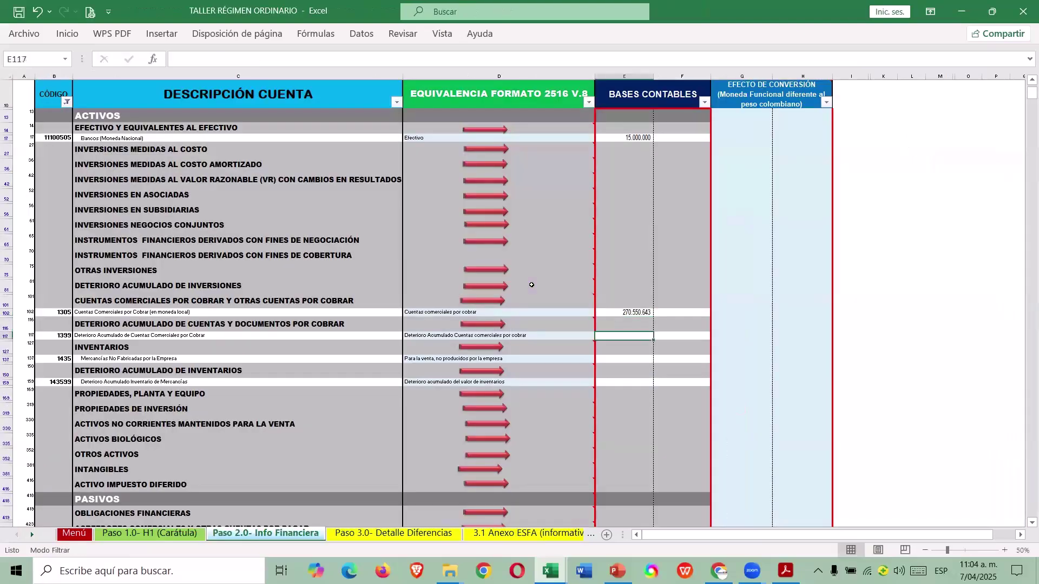
pyautogui.write('+')
pyautogui.hotkey('ctrl', 'Tab')
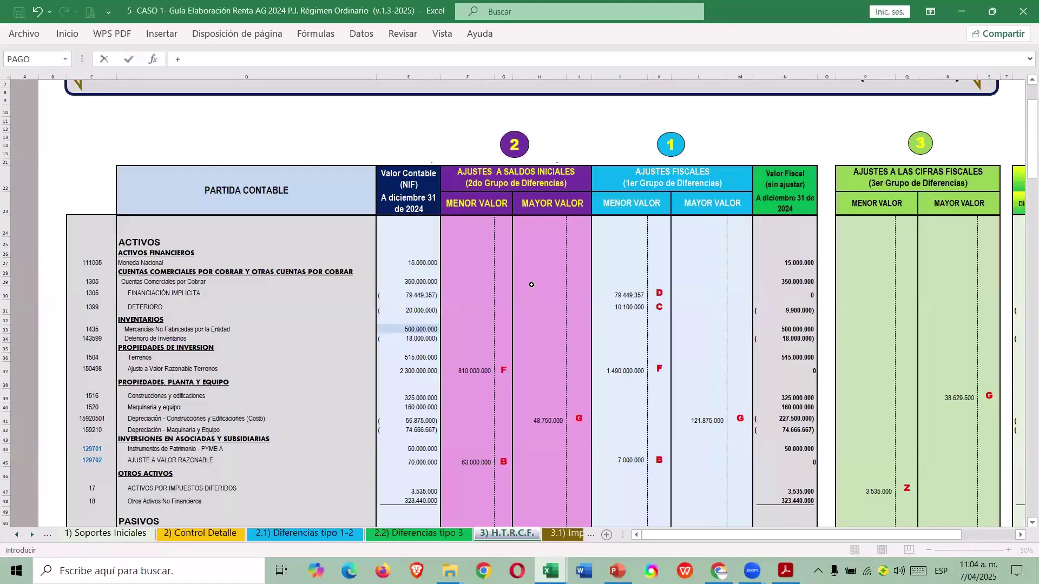
pyautogui.hotkey('ctrl', 'Tab')
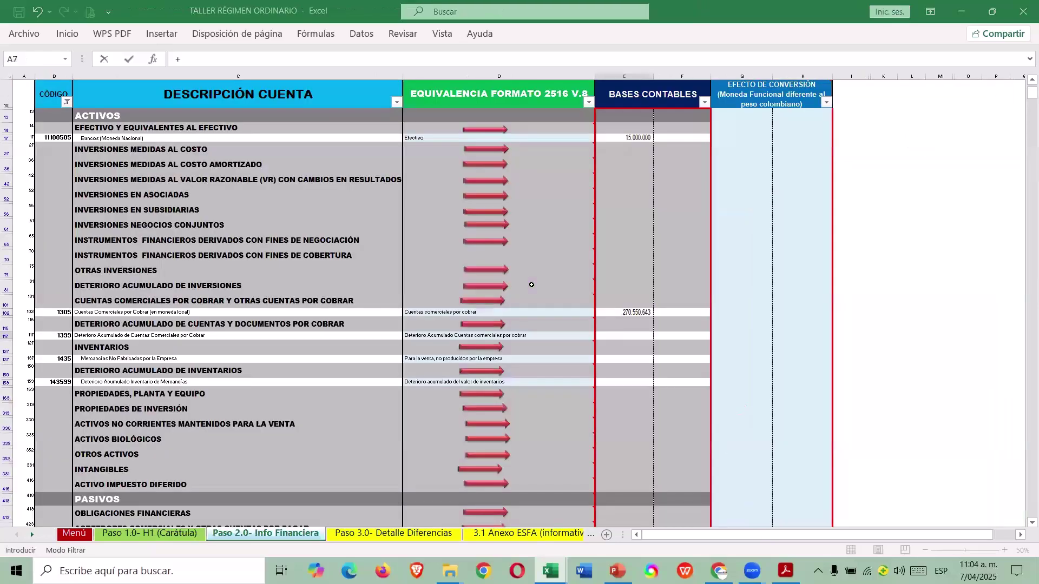
pyautogui.press('Escape')
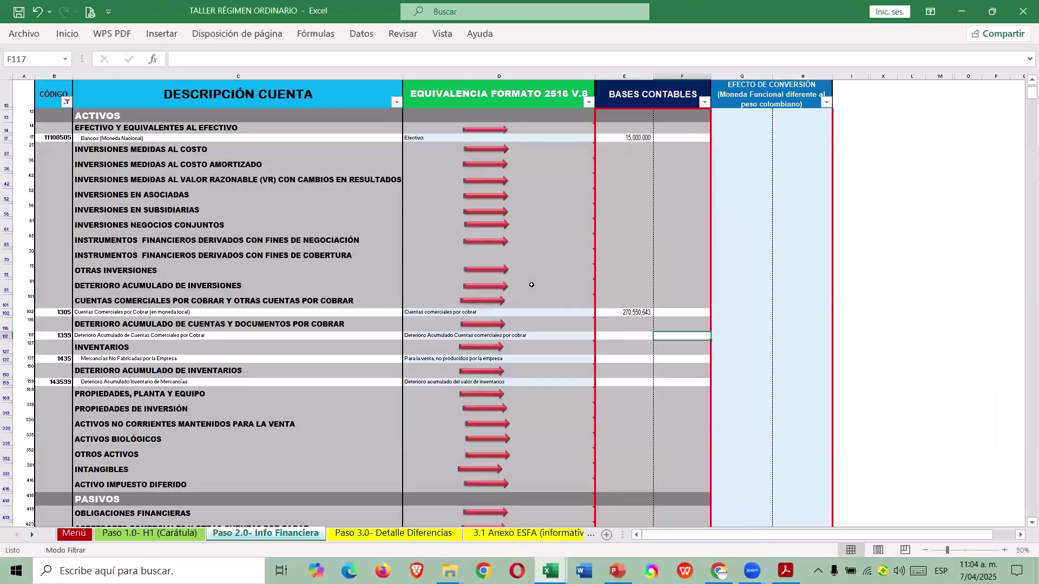
pyautogui.write('20000000')
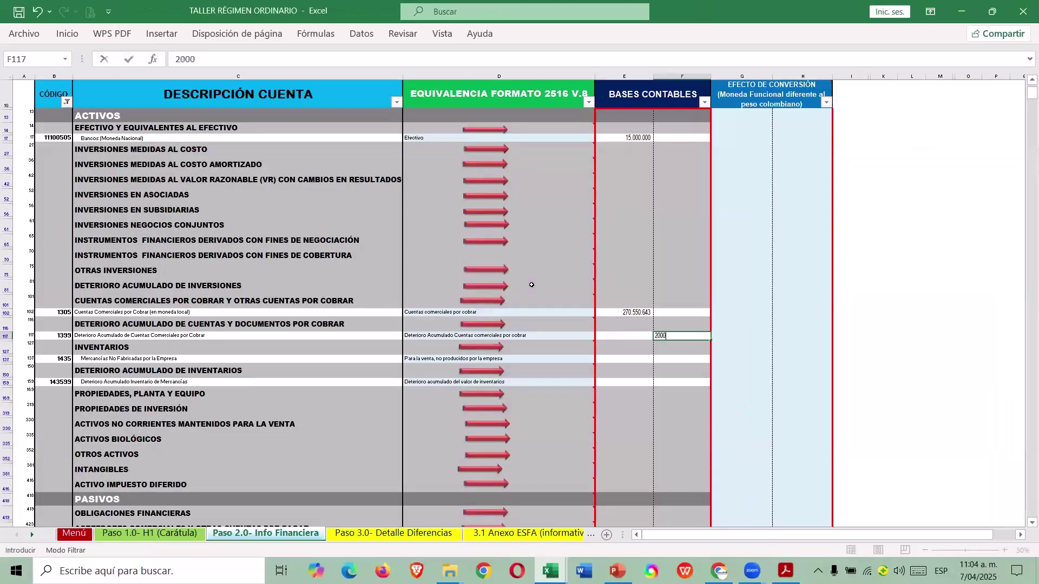
pyautogui.press('Return')
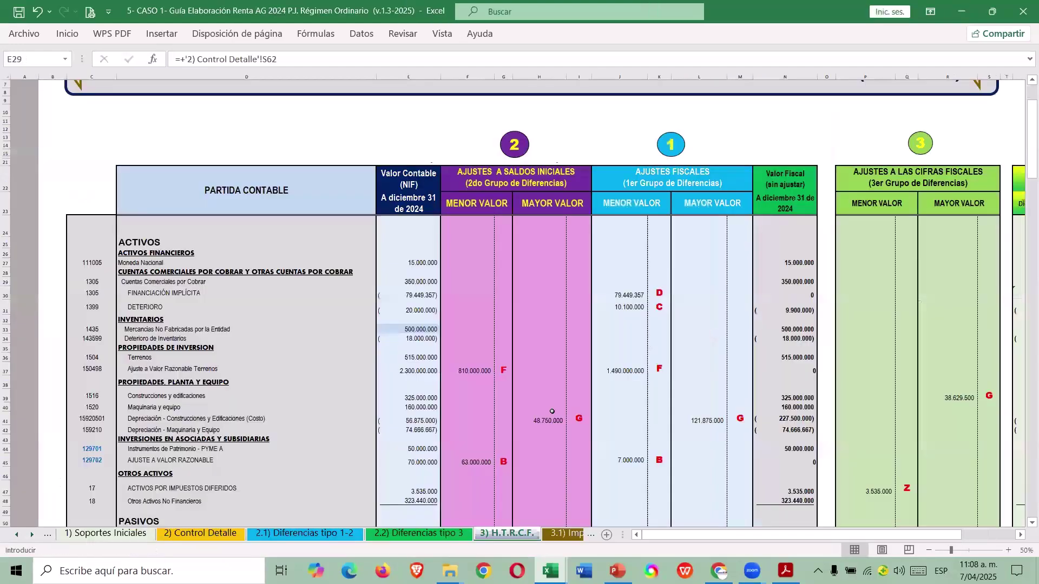
# Enter 500.000.000 for merchandise and 18.000.000 for inventory impairment.
pyautogui.write('5')
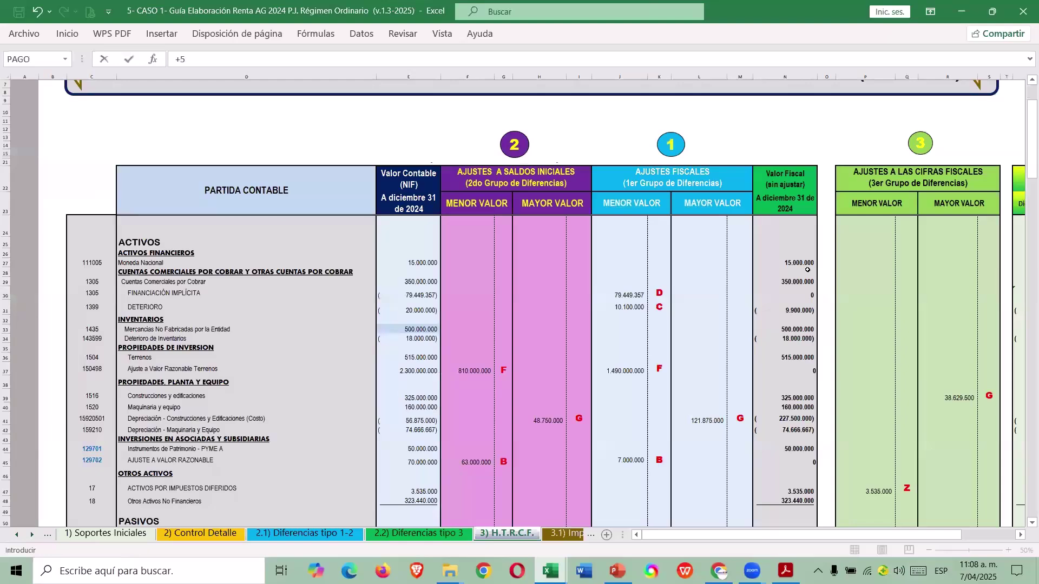
pyautogui.write('00.000.0000000')
pyautogui.press('Return')
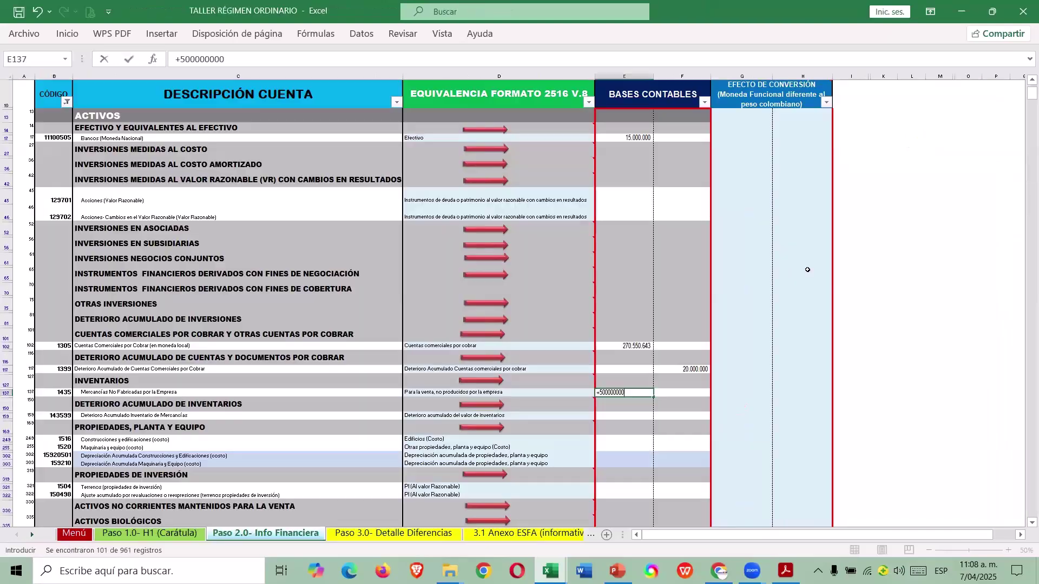
pyautogui.press('Down')
pyautogui.press('Right')
pyautogui.write('1')
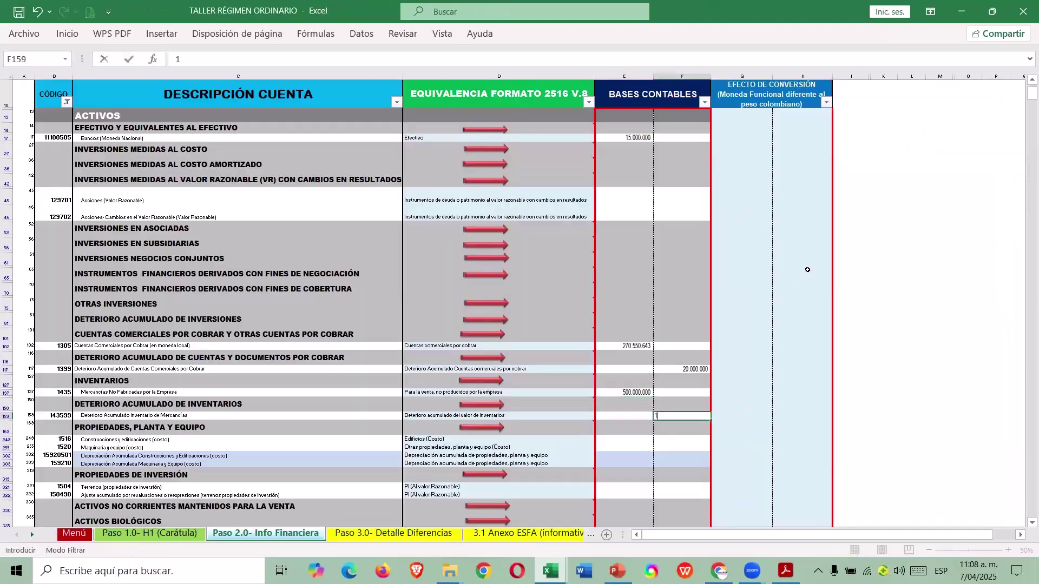
pyautogui.write('8.000.000')
pyautogui.press('Return')
# Check CASO 1 balances and enter buildings 325.000.000 and machinery 160.000.000.
pyautogui.press('Left')
pyautogui.press('Down')
pyautogui.hotkey('alt', 'Tab')
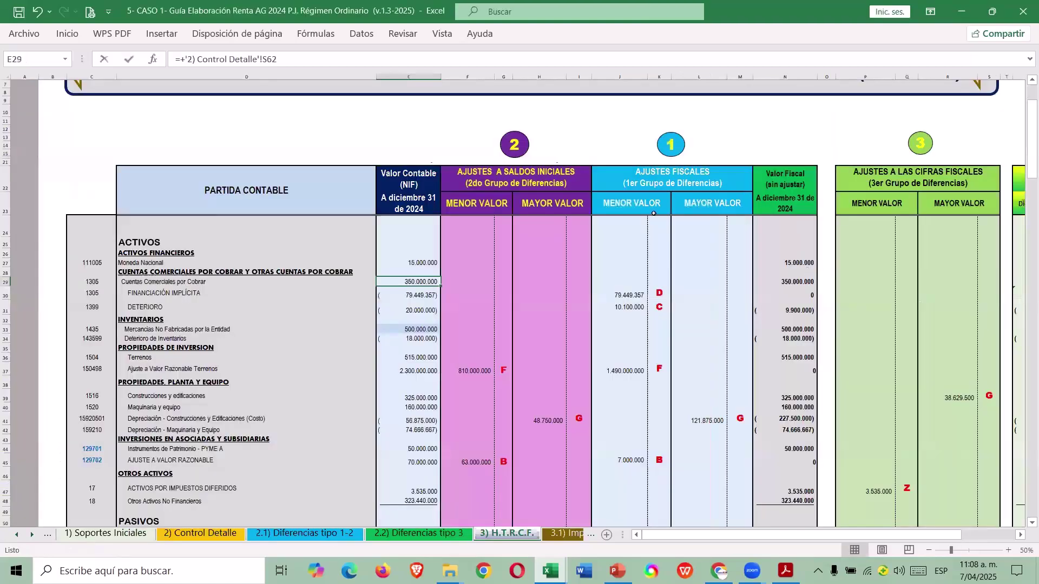
pyautogui.scroll(-2, 427, 395)
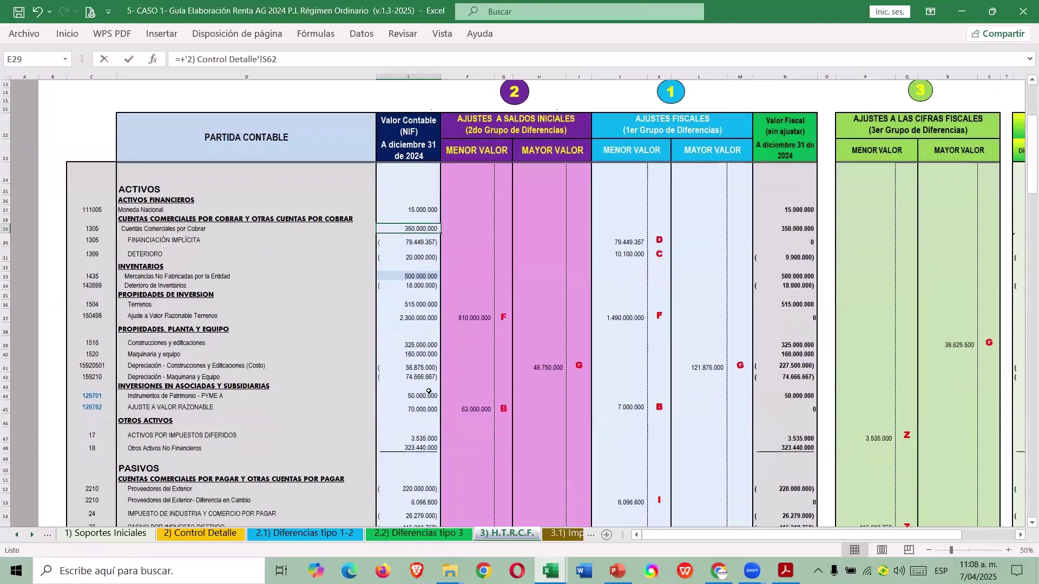
pyautogui.click(413, 343)
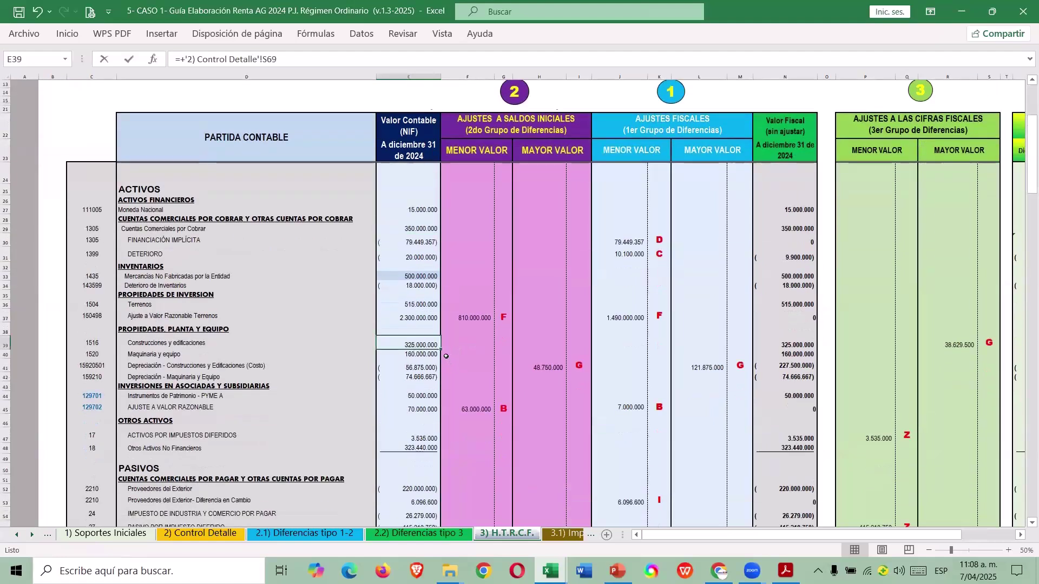
pyautogui.click(425, 355)
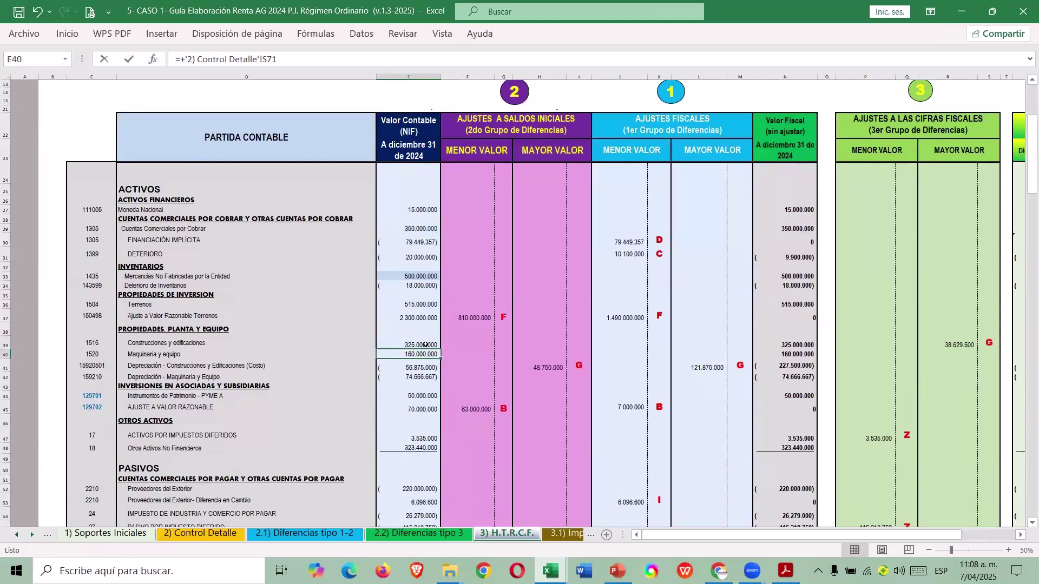
pyautogui.hotkey('alt', 'Tab')
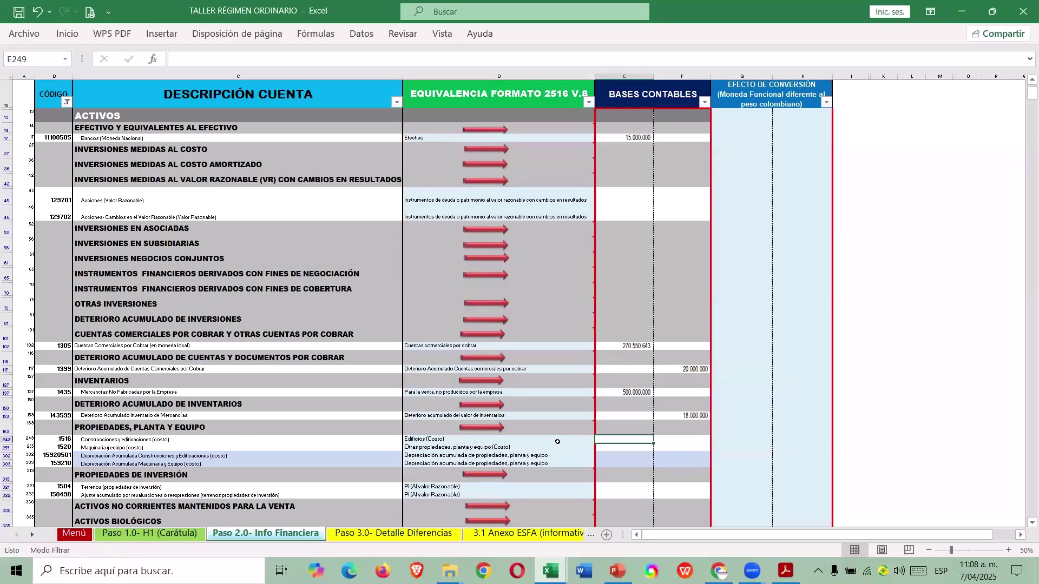
pyautogui.write('32500000')
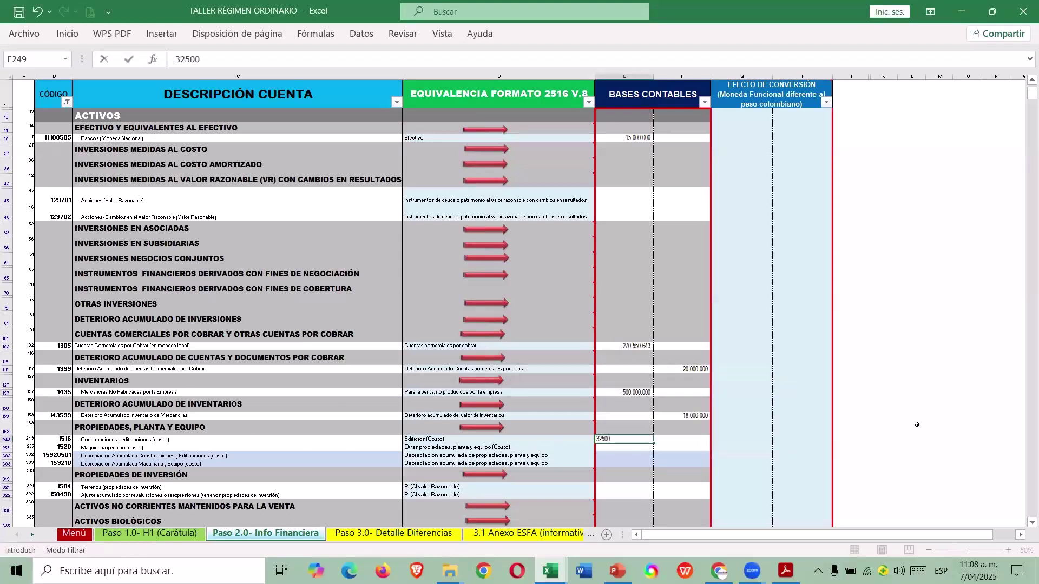
pyautogui.press('Return')
pyautogui.hotkey('alt', 'Tab')
pyautogui.hotkey('alt', 'Tab')
pyautogui.write('160.000.000')
pyautogui.press('Return')
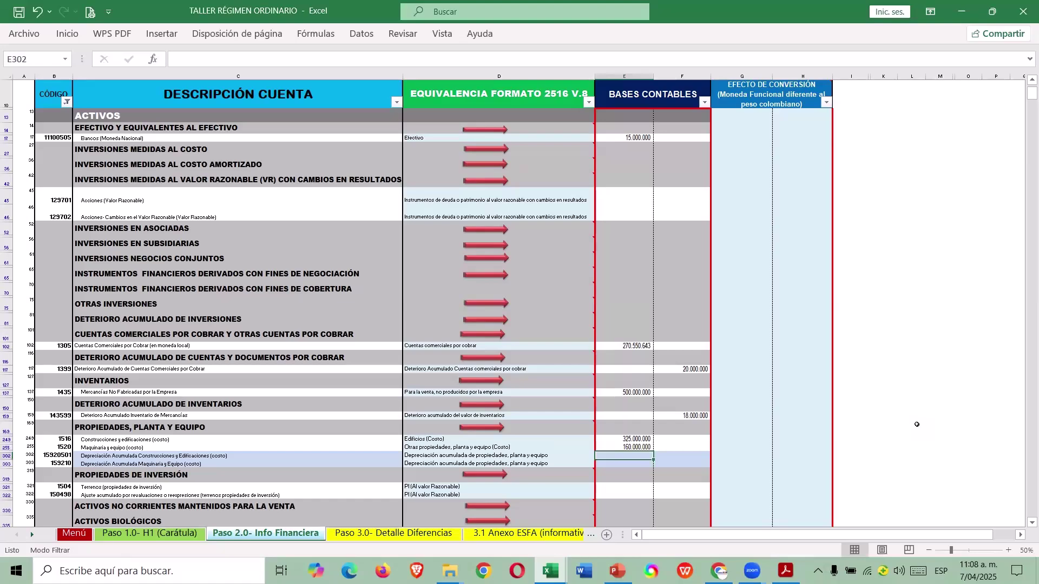
# Copy the buildings depreciation balance from E41 of the CASO reconciliation sheet.
pyautogui.scroll(-2, 917, 425)
pyautogui.hotkey('alt', 'Tab')
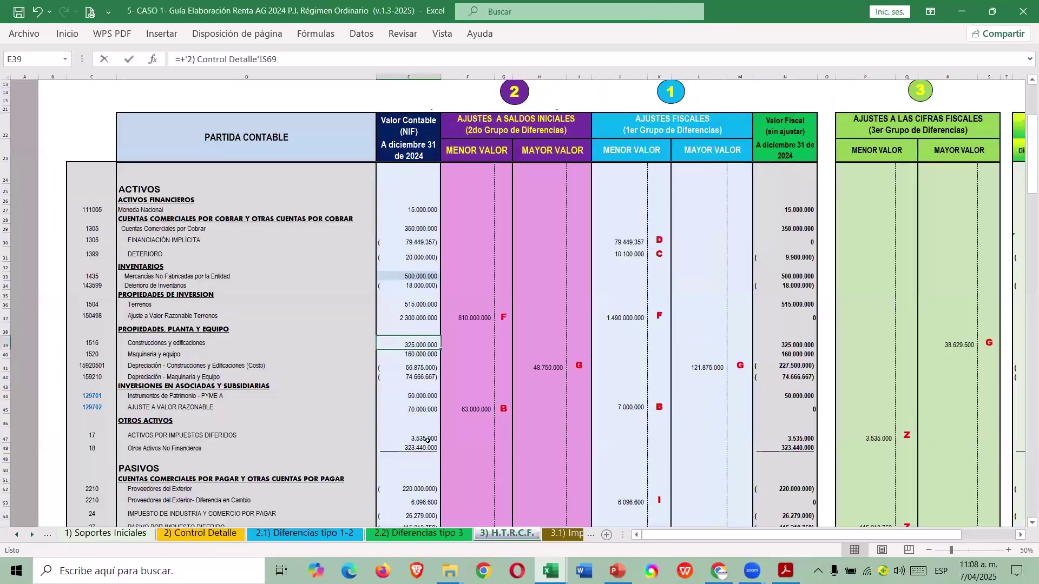
pyautogui.click(408, 369)
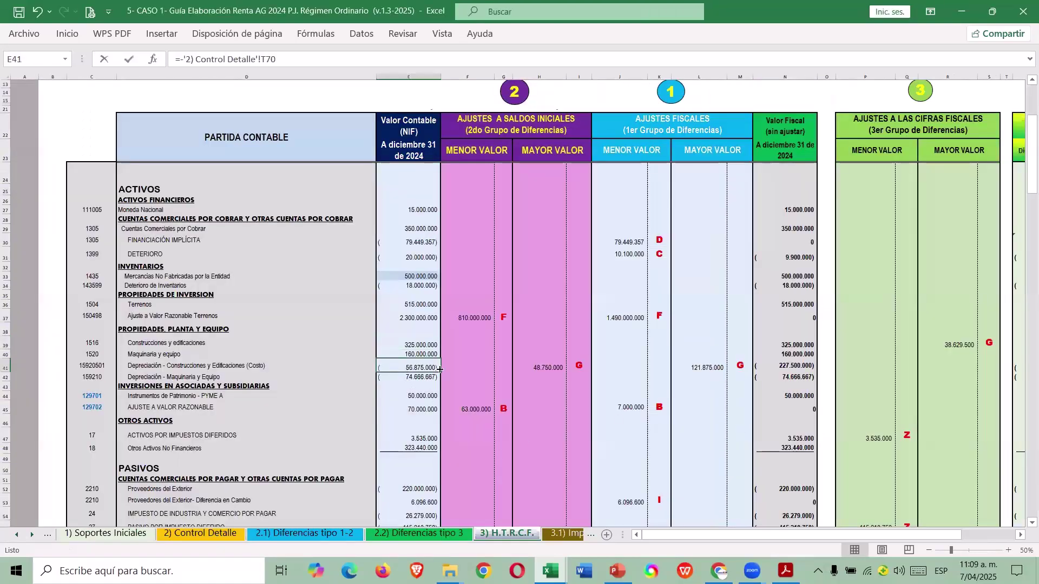
pyautogui.hotkey('ctrl', 'c')
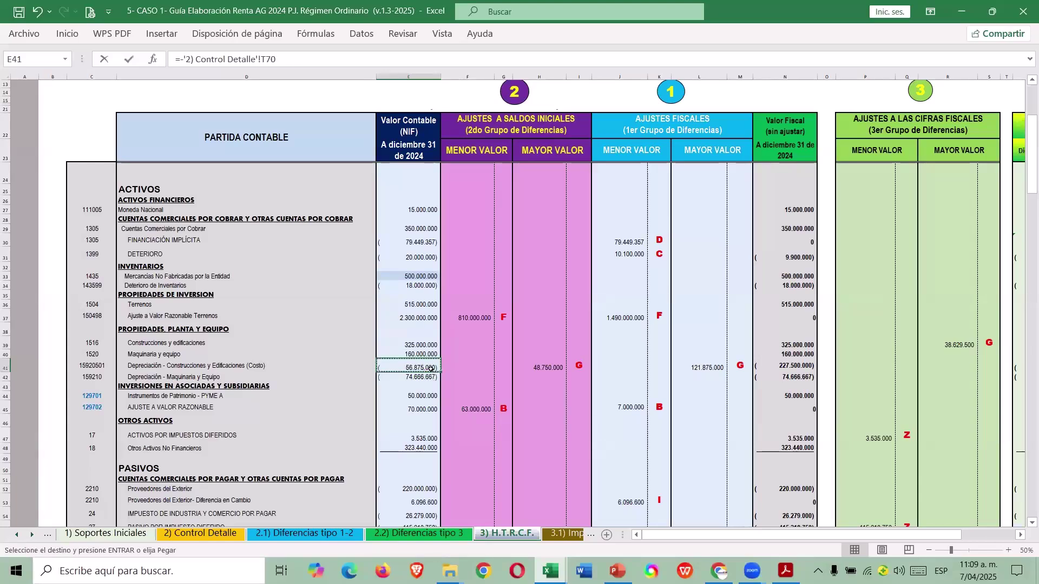
pyautogui.hotkey('alt', 'Tab')
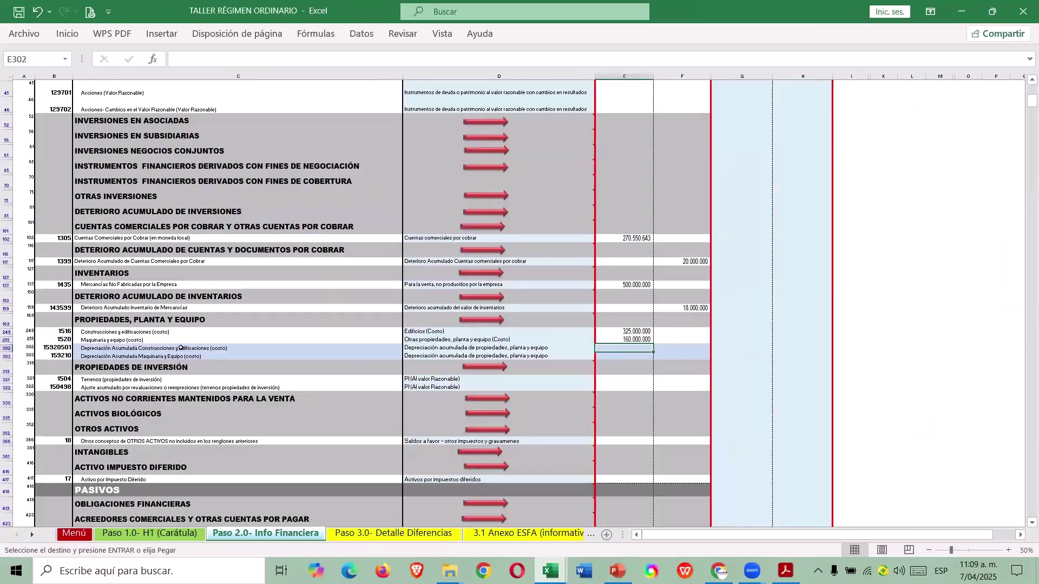
# Paste buildings depreciation as a value in F302 and make it positive 56.875.000.
pyautogui.click(676, 352)
pyautogui.rightClick(675, 348)
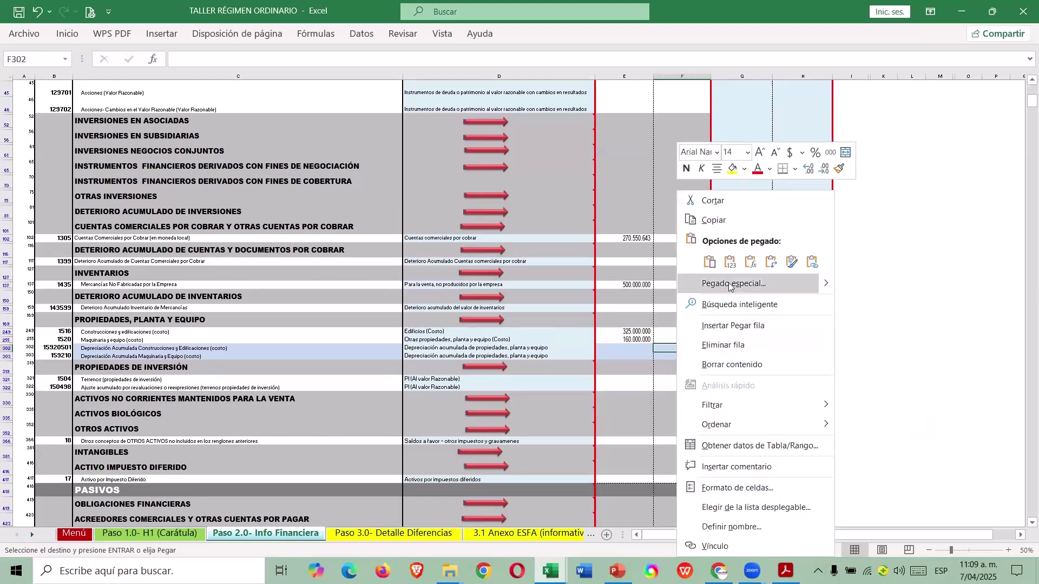
pyautogui.click(779, 262)
pyautogui.press('F2')
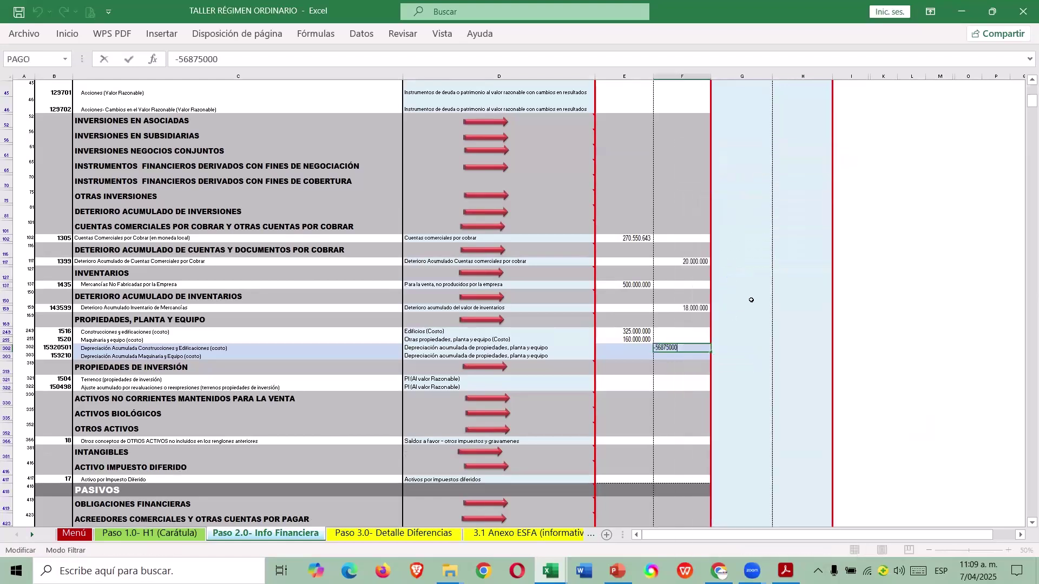
pyautogui.press('Delete')
pyautogui.press('Return')
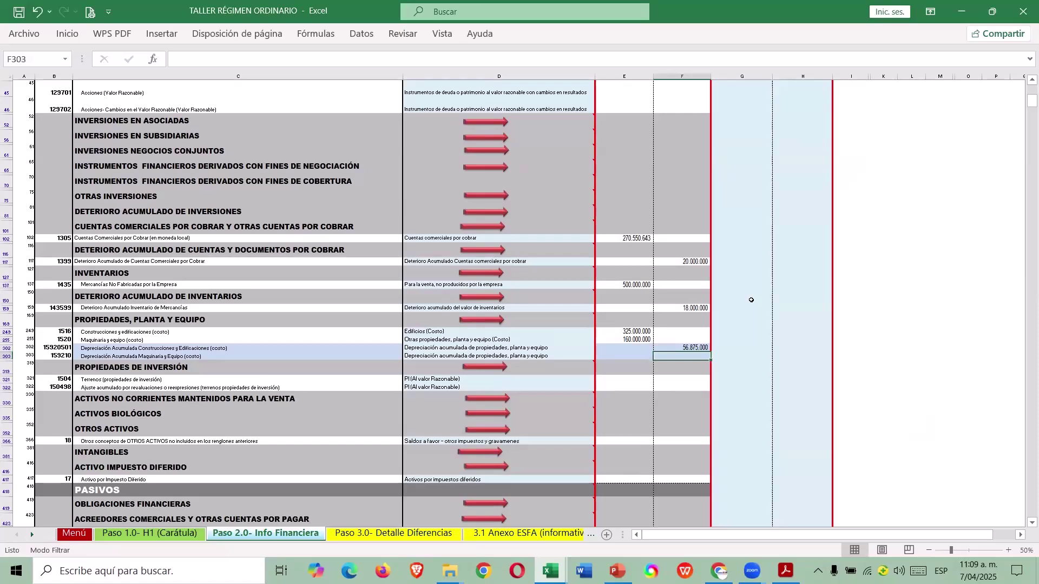
# Paste machinery depreciation from E42 into F303 as a positive, rounded 74.666.667.
pyautogui.hotkey('alt', 'Tab')
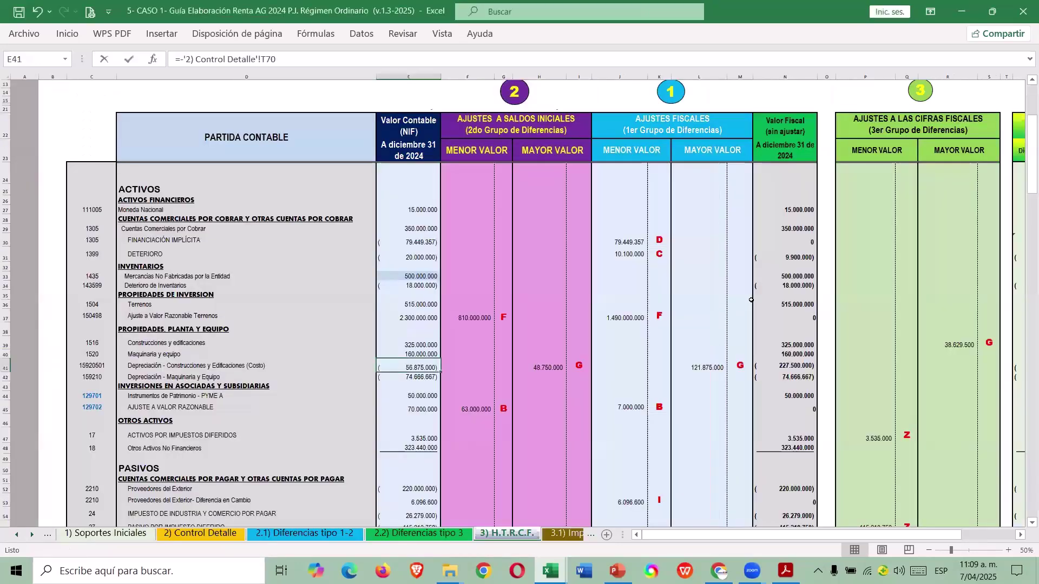
pyautogui.click(420, 377)
pyautogui.hotkey('ctrl', 'c')
pyautogui.hotkey('alt', 'Tab')
pyautogui.rightClick(682, 356)
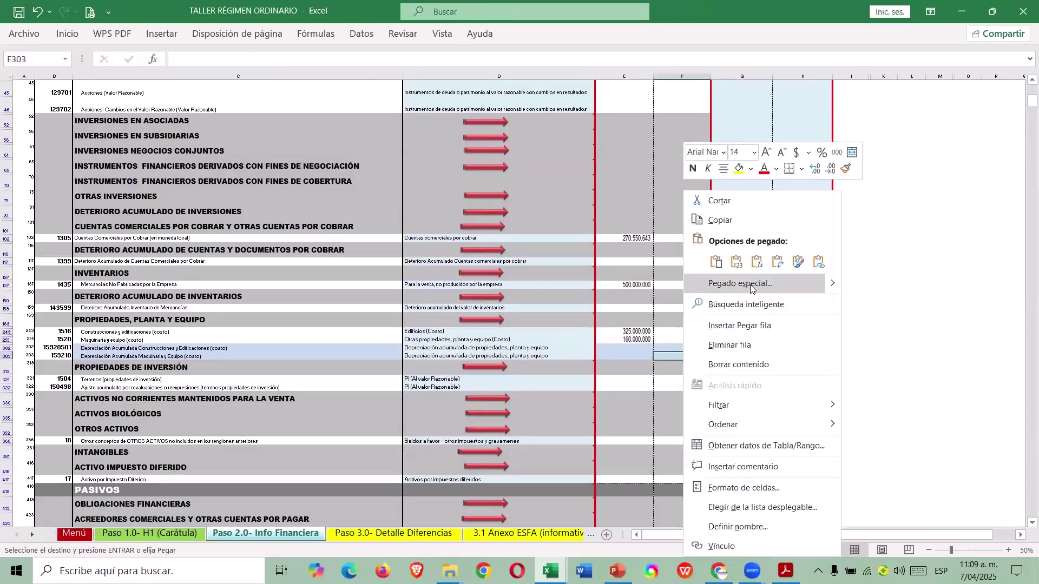
pyautogui.click(764, 264)
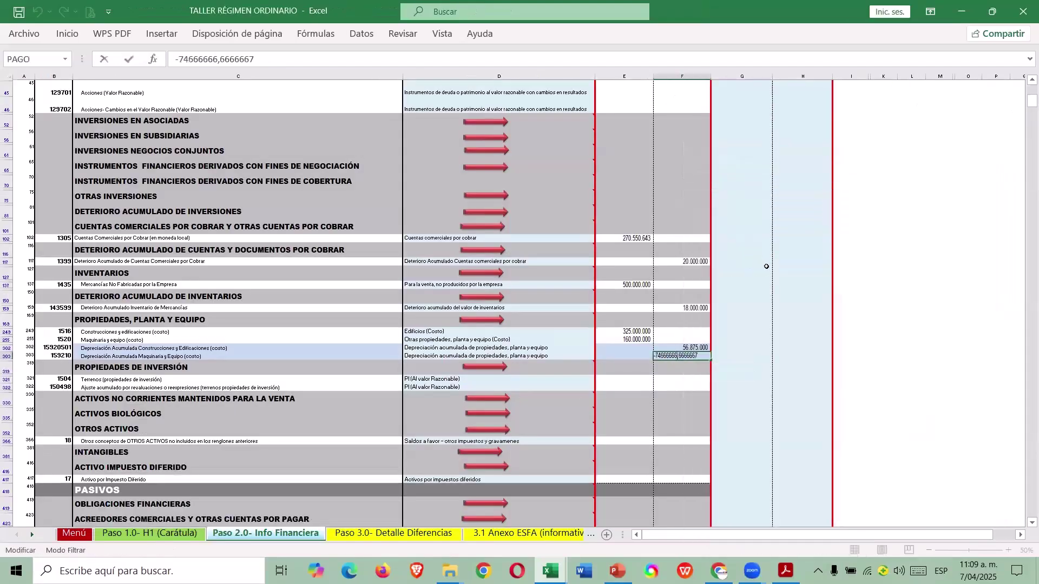
pyautogui.press('BackSpace')
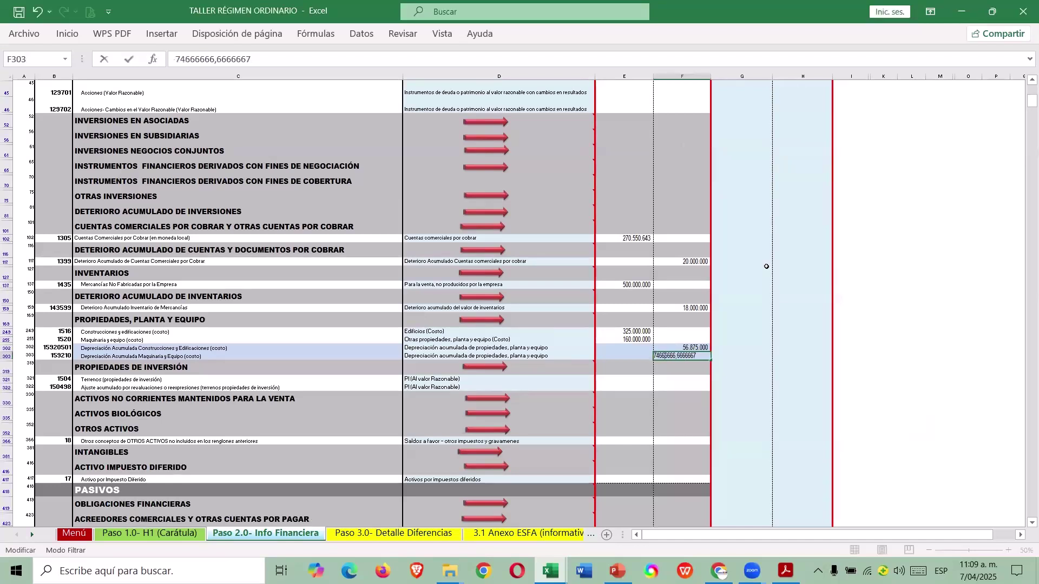
pyautogui.press('End')
pyautogui.press('BackSpace')
pyautogui.press('BackSpace')
pyautogui.press('BackSpace')
pyautogui.press('BackSpace')
pyautogui.press('BackSpace')
pyautogui.press('BackSpace')
pyautogui.press('BackSpace')
pyautogui.press('BackSpace')
pyautogui.press('BackSpace')
pyautogui.write('7')
pyautogui.press('Return')
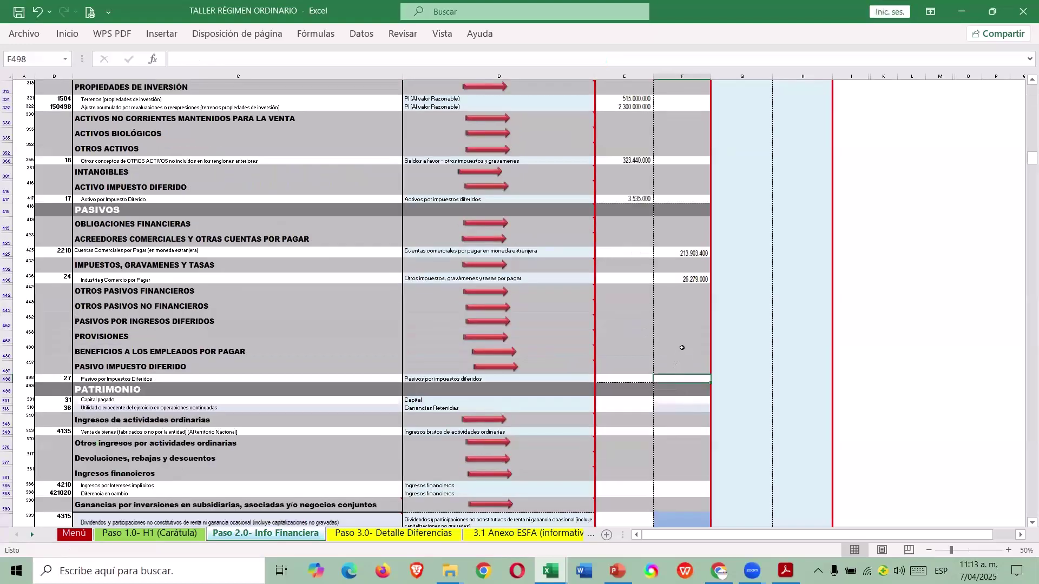
# Paste the deferred tax liability from E55 into F498 as a positive 415.218.750.
pyautogui.hotkey('alt', 'Tab')
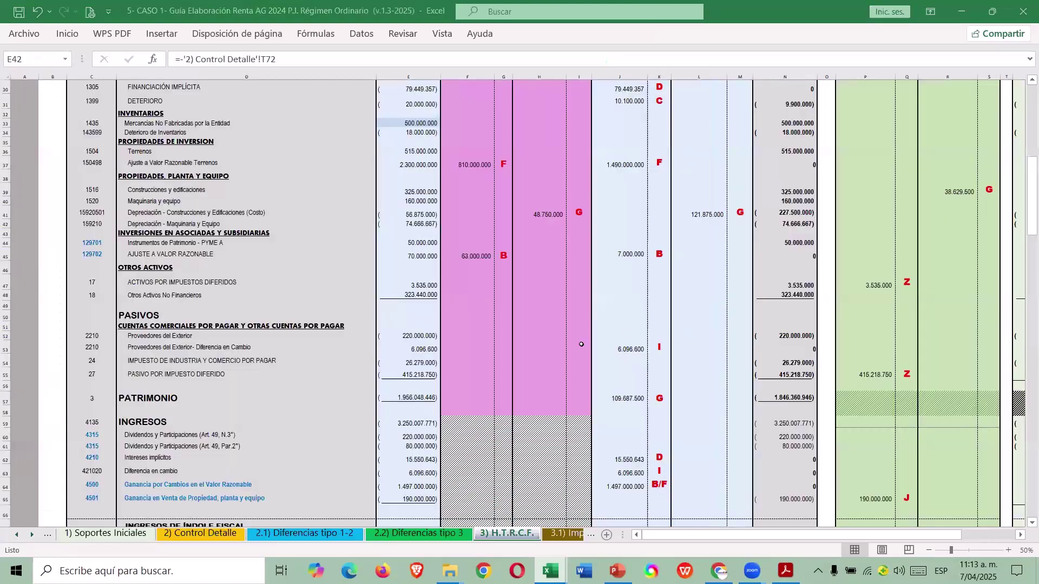
pyautogui.click(439, 373)
pyautogui.hotkey('ctrl', 'c')
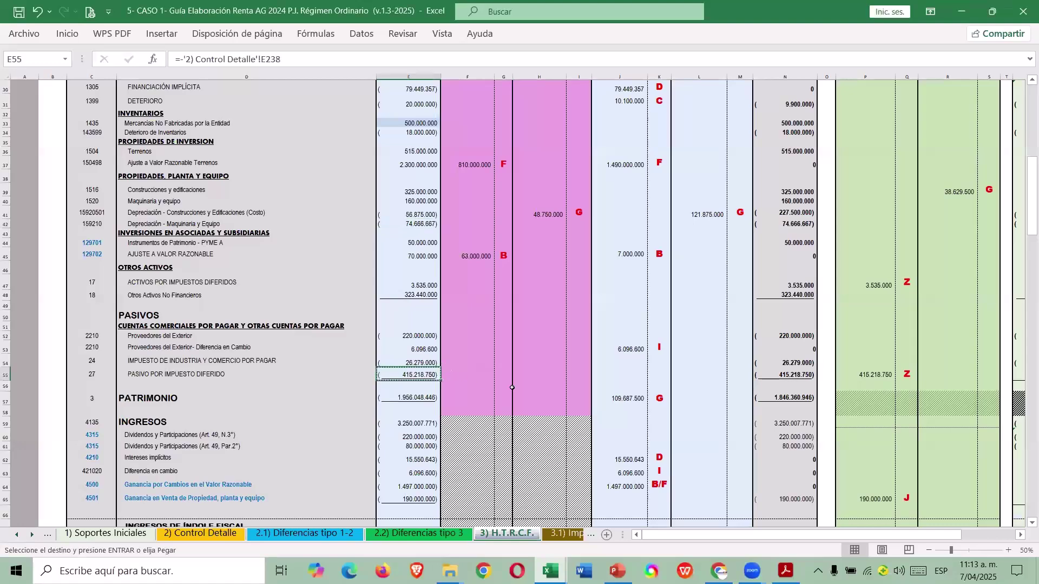
pyautogui.hotkey('alt', 'Tab')
pyautogui.rightClick(695, 378)
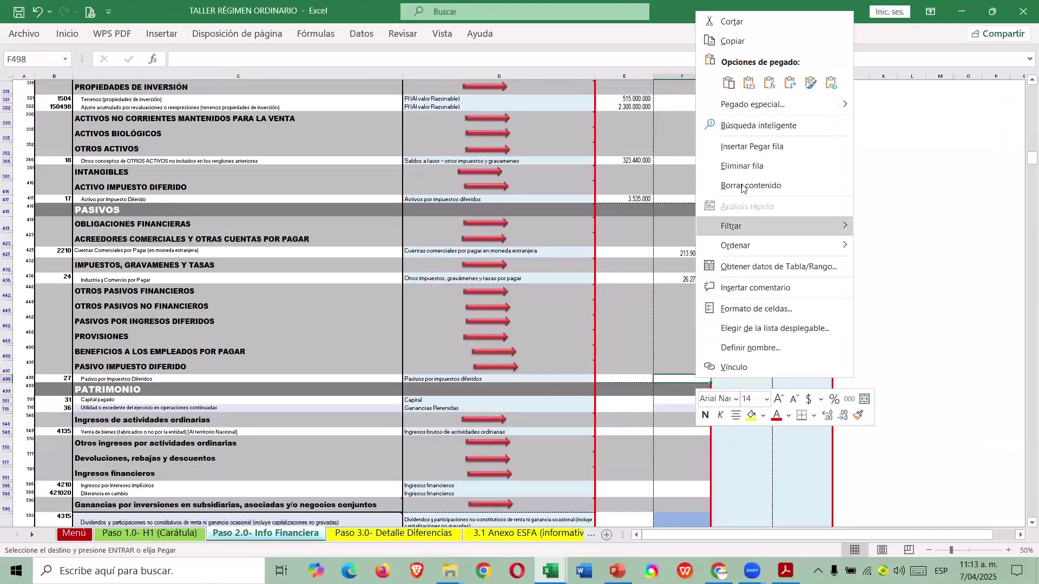
pyautogui.click(792, 107)
pyautogui.press('F2')
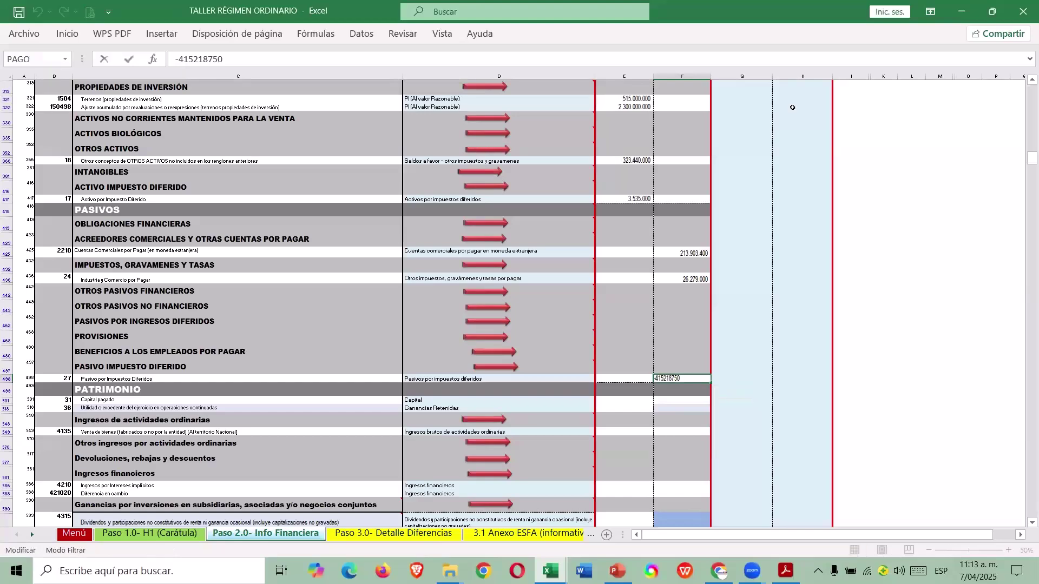
pyautogui.press('Delete')
pyautogui.press('Return')
# Copy the equity total 1.956.048.446 from the CASO workbook.
pyautogui.scroll(-1, 639, 357)
pyautogui.scroll(1, 640, 358)
pyautogui.scroll(1, 640, 357)
pyautogui.scroll(-2, 639, 357)
pyautogui.scroll(-2, 639, 363)
pyautogui.hotkey('ctrl', 'Tab')
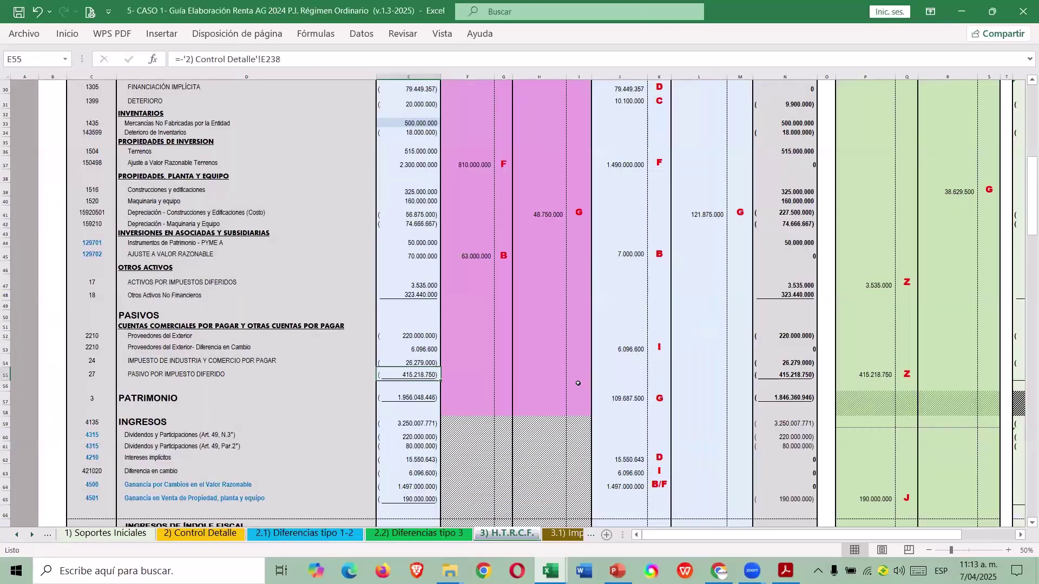
pyautogui.click(403, 401)
pyautogui.hotkey('ctrl', 'c')
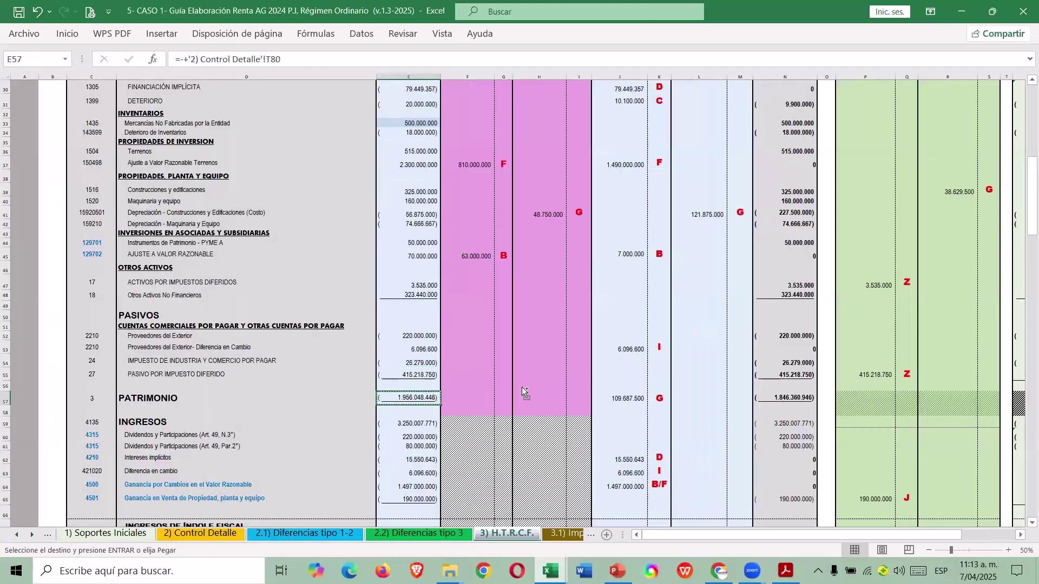
pyautogui.hotkey('ctrl', 'Tab')
pyautogui.click(676, 342)
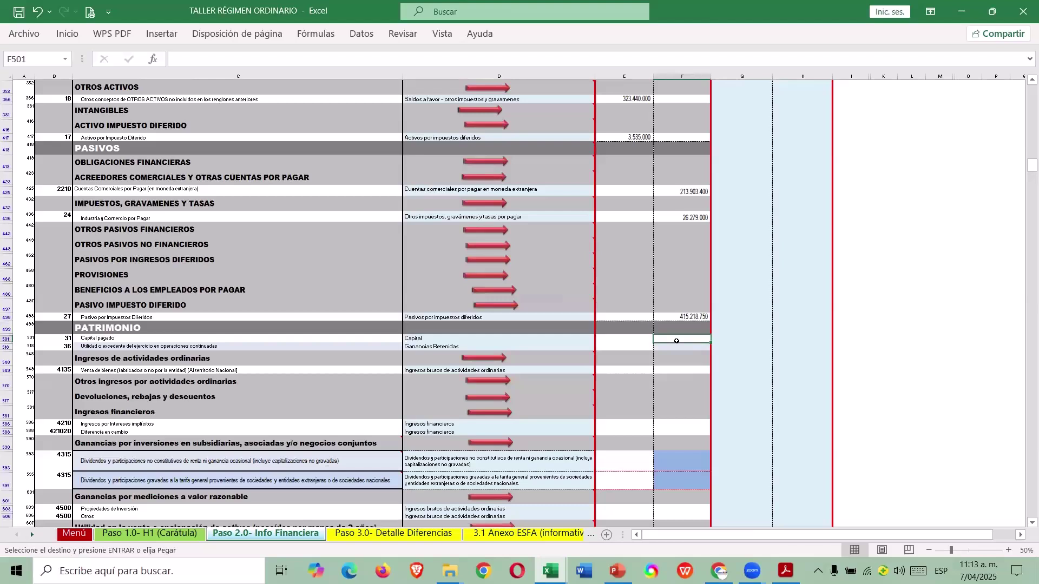
pyautogui.rightClick(676, 345)
pyautogui.click(730, 263)
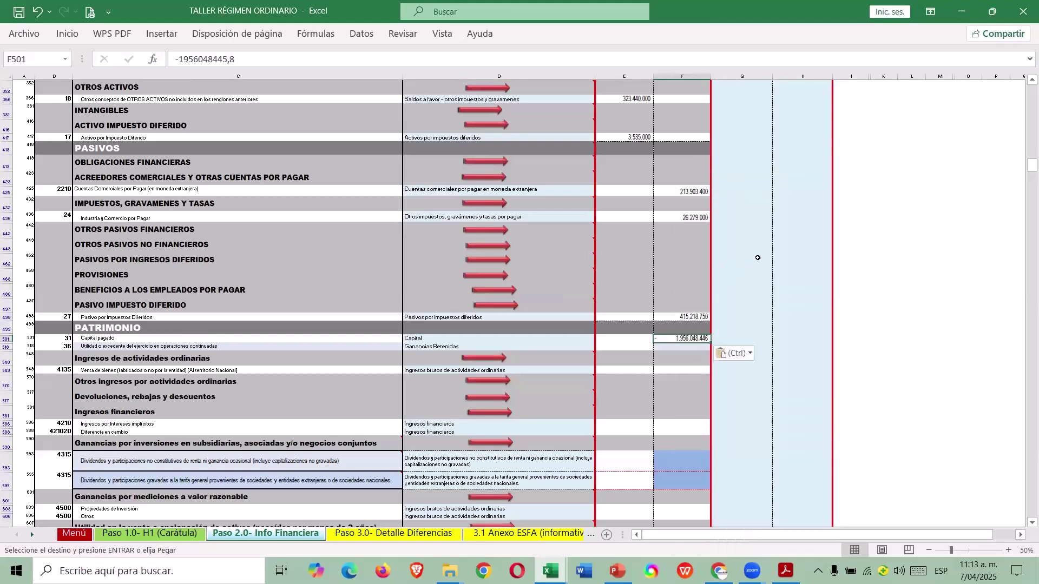
pyautogui.press('F2')
pyautogui.press('Delete')
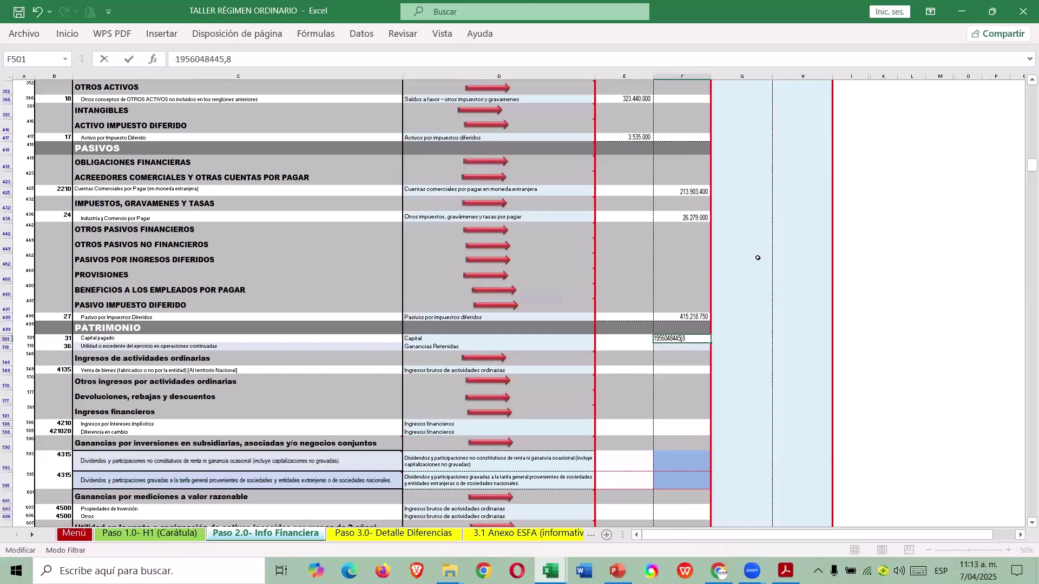
pyautogui.press('BackSpace')
pyautogui.press('BackSpace')
pyautogui.press('BackSpace')
pyautogui.write('6')
pyautogui.press('Return')
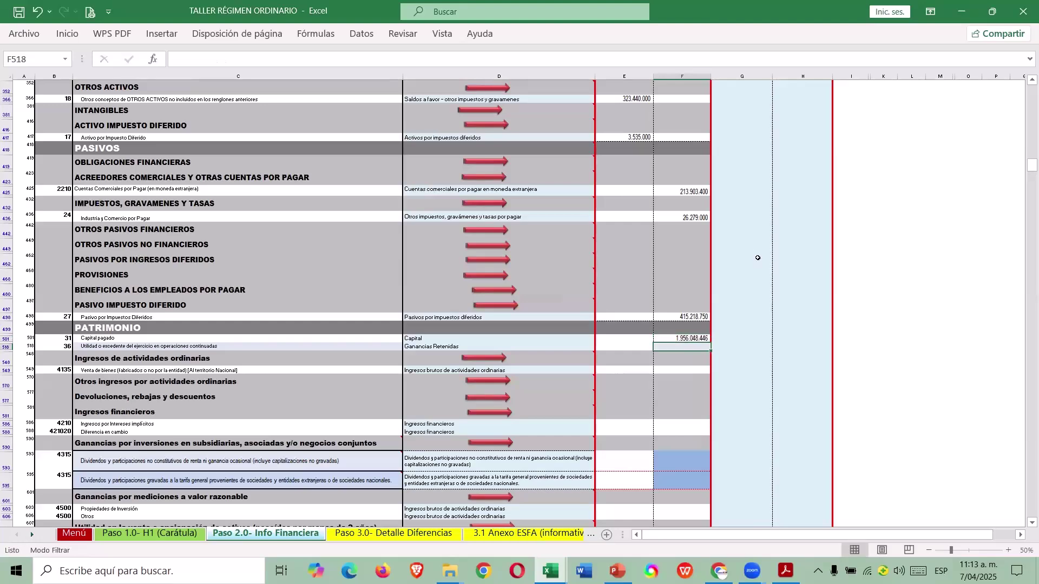
pyautogui.scroll(-3, 758, 258)
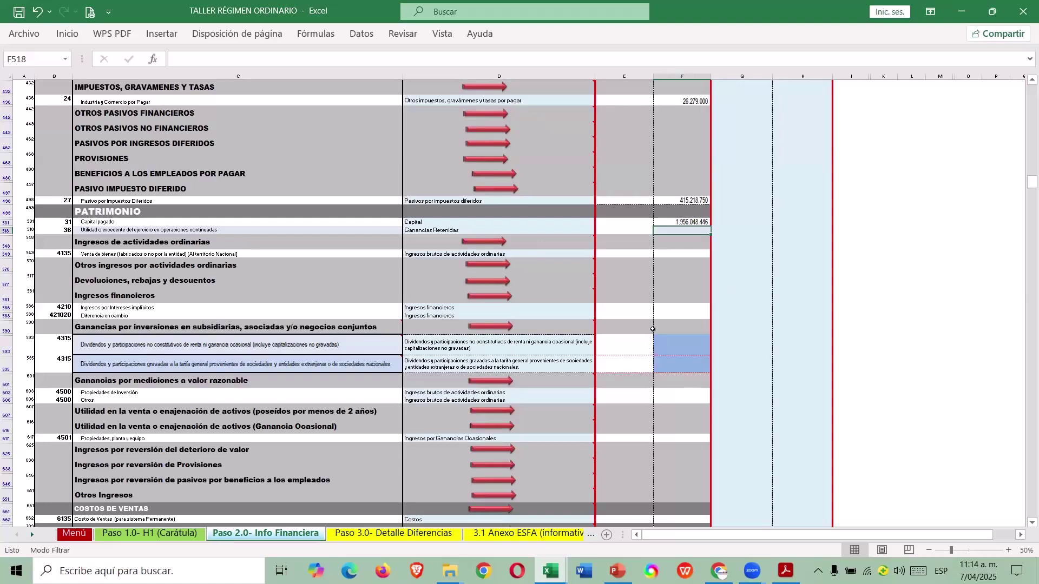
pyautogui.scroll(-1, 652, 330)
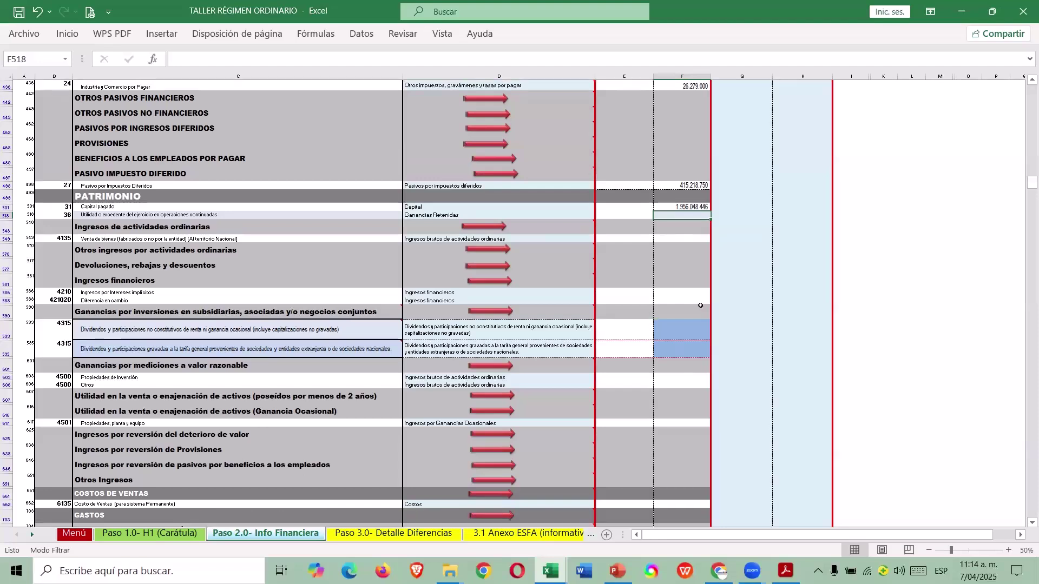
pyautogui.click(690, 237)
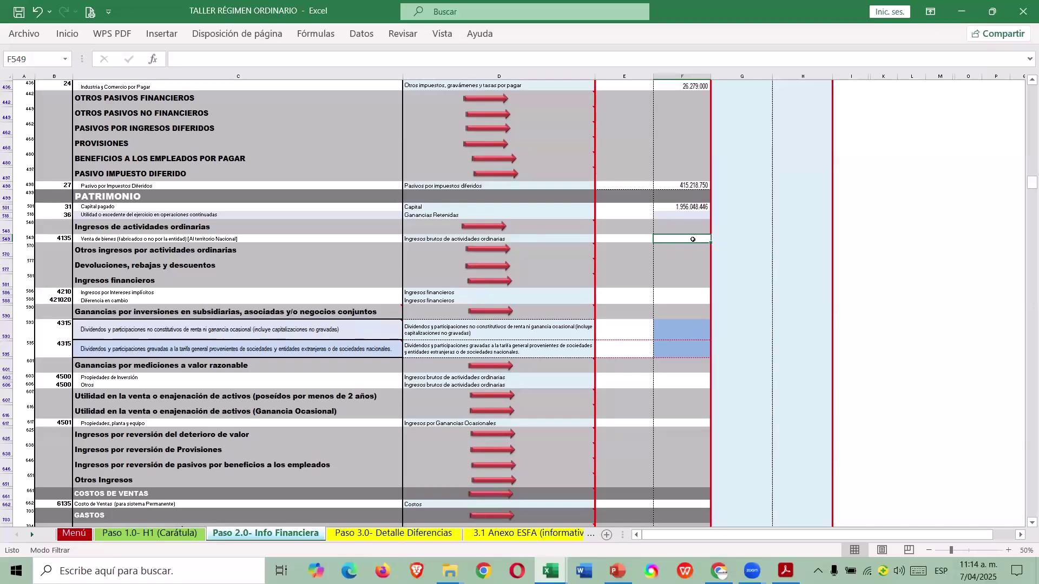
# Paste the INGRESOS total into Venta de bienes (F549) as a positive 3.250.007.771.
pyautogui.hotkey('alt', 'Tab')
pyautogui.scroll(-4, 692, 240)
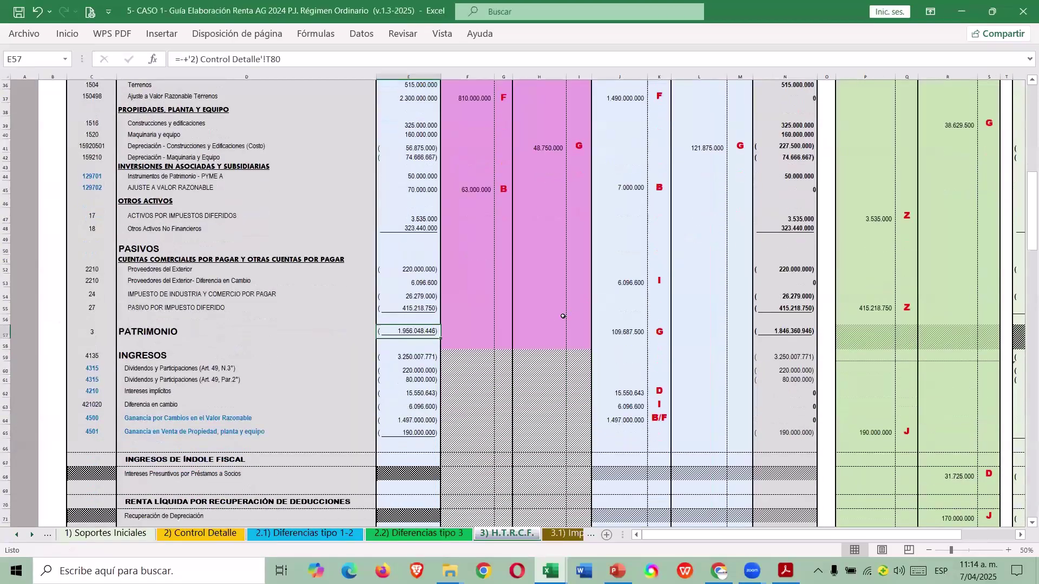
pyautogui.click(408, 284)
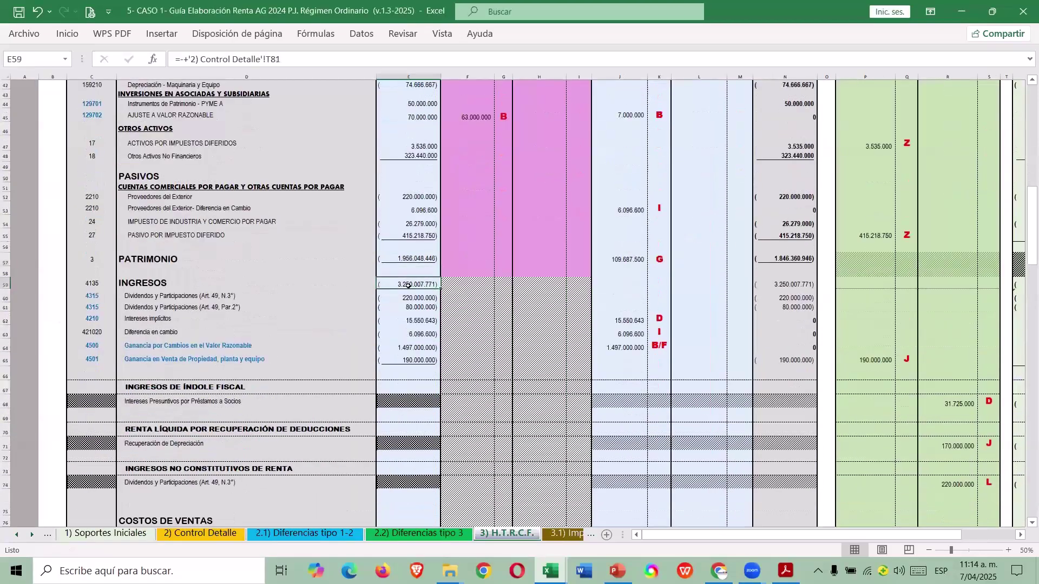
pyautogui.hotkey('ctrl', 'c')
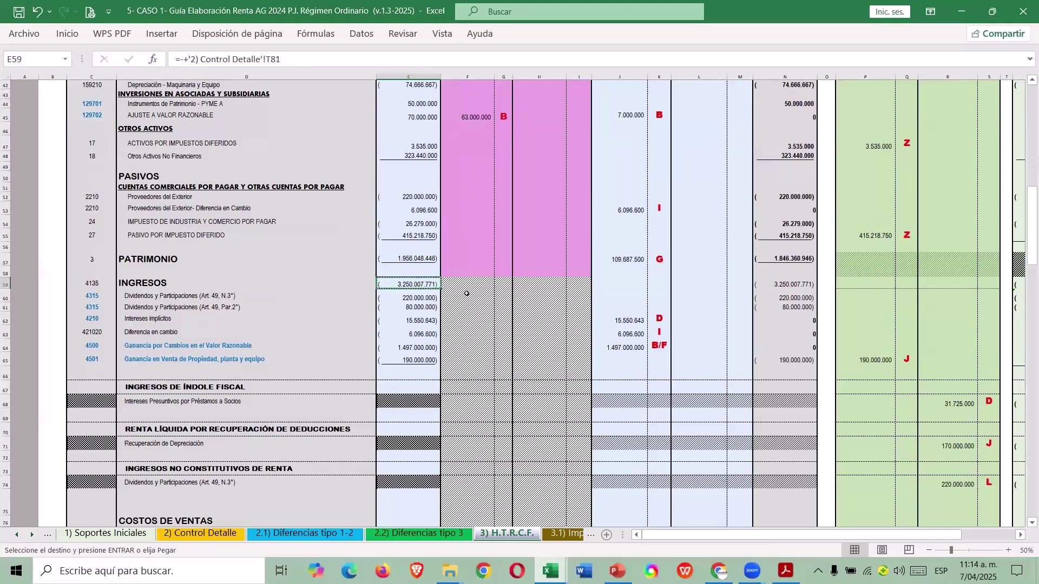
pyautogui.hotkey('alt', 'Tab')
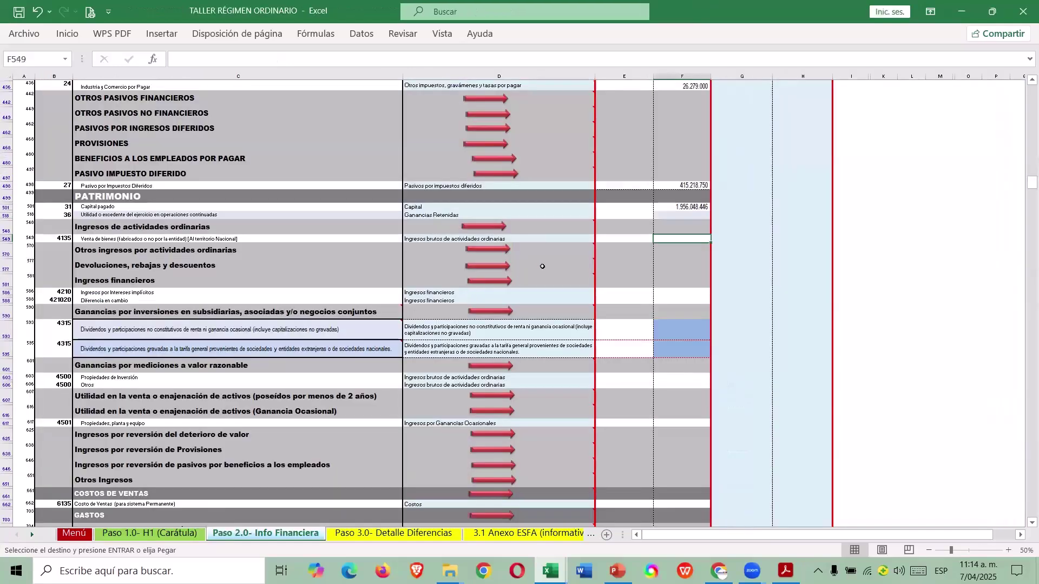
pyautogui.rightClick(672, 239)
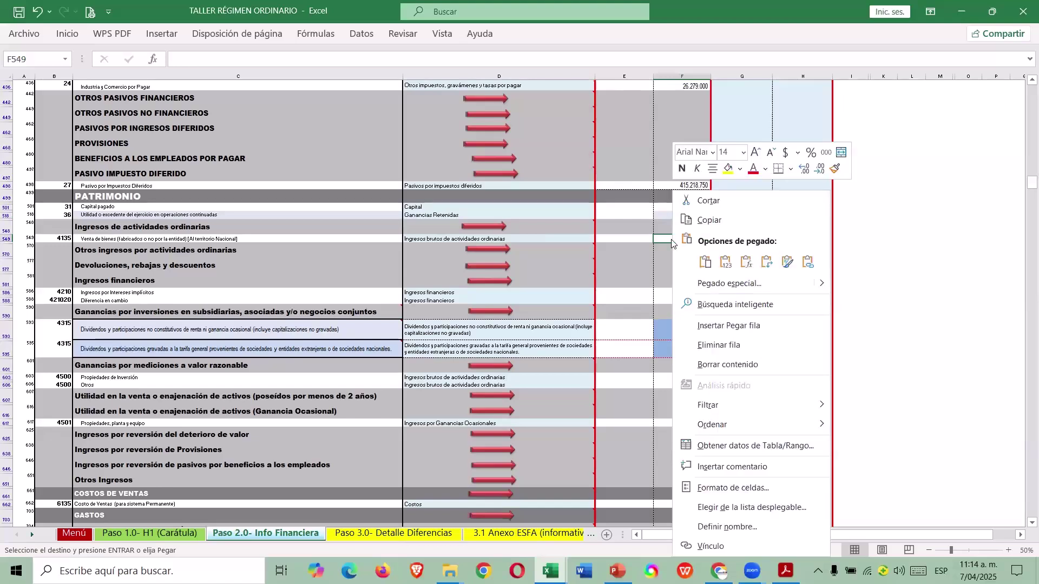
pyautogui.click(725, 259)
pyautogui.press('F2')
pyautogui.press('Delete')
pyautogui.press('Return')
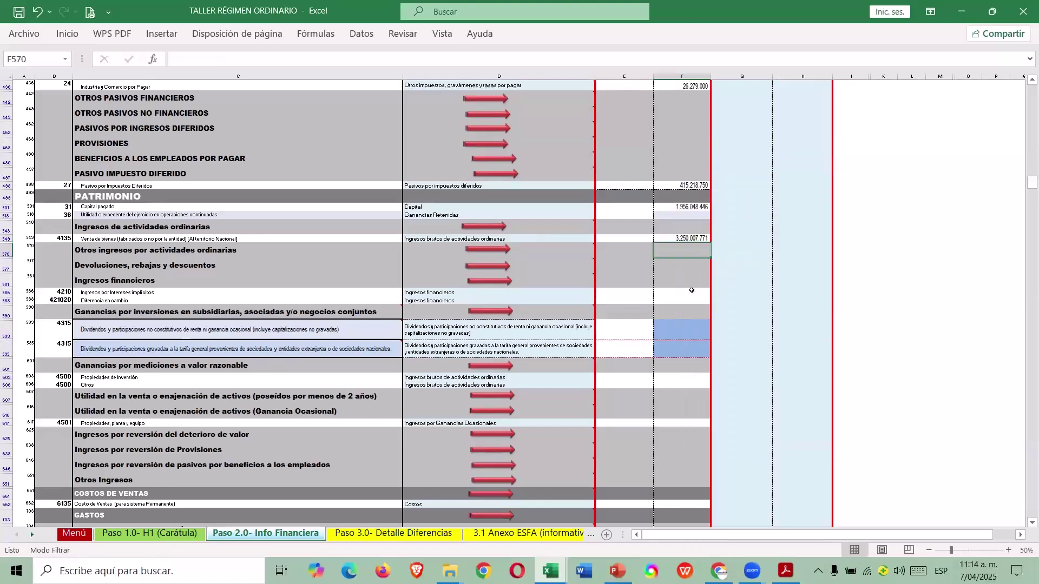
pyautogui.hotkey('alt', 'Tab')
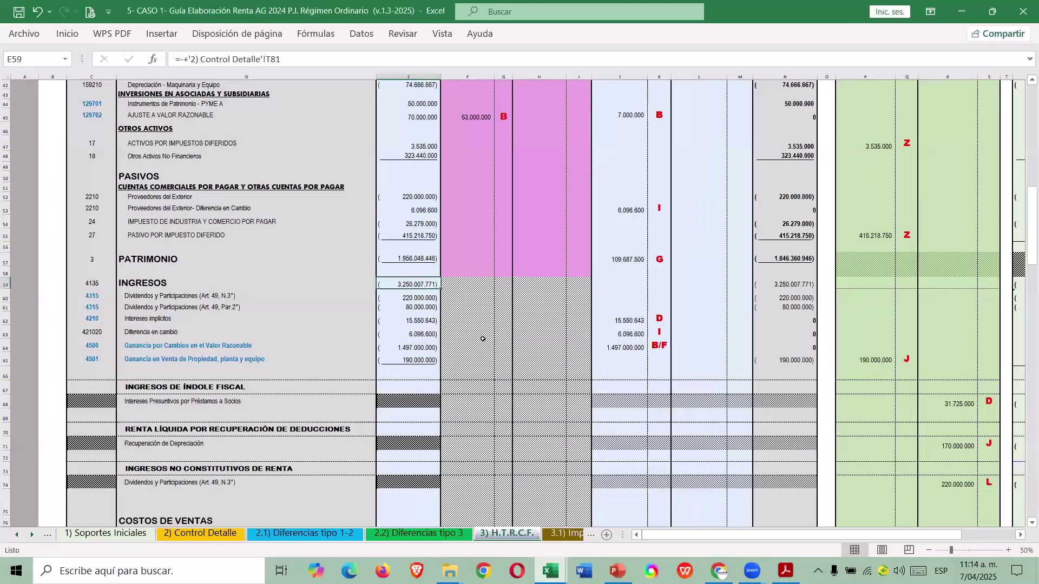
# Paste the implicit interest income into F586 as the positive whole value 15.550.643.
pyautogui.click(411, 321)
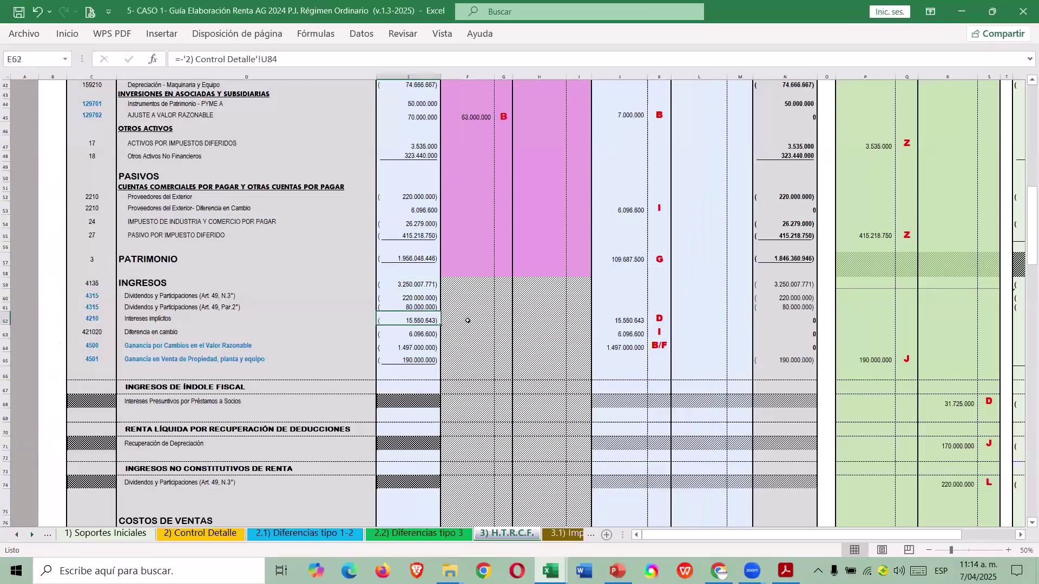
pyautogui.hotkey('ctrl', 'c')
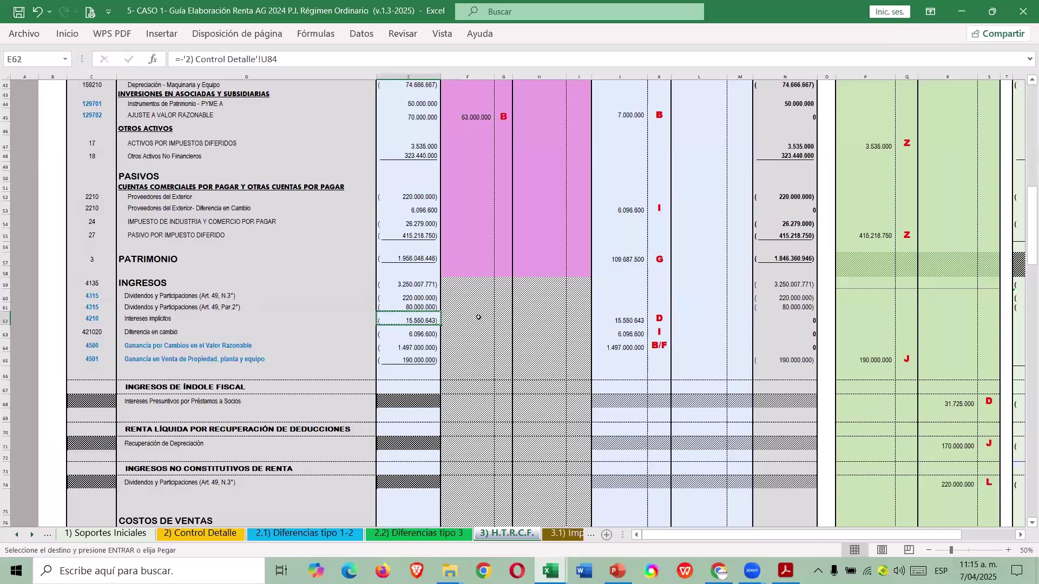
pyautogui.hotkey('alt', 'Tab')
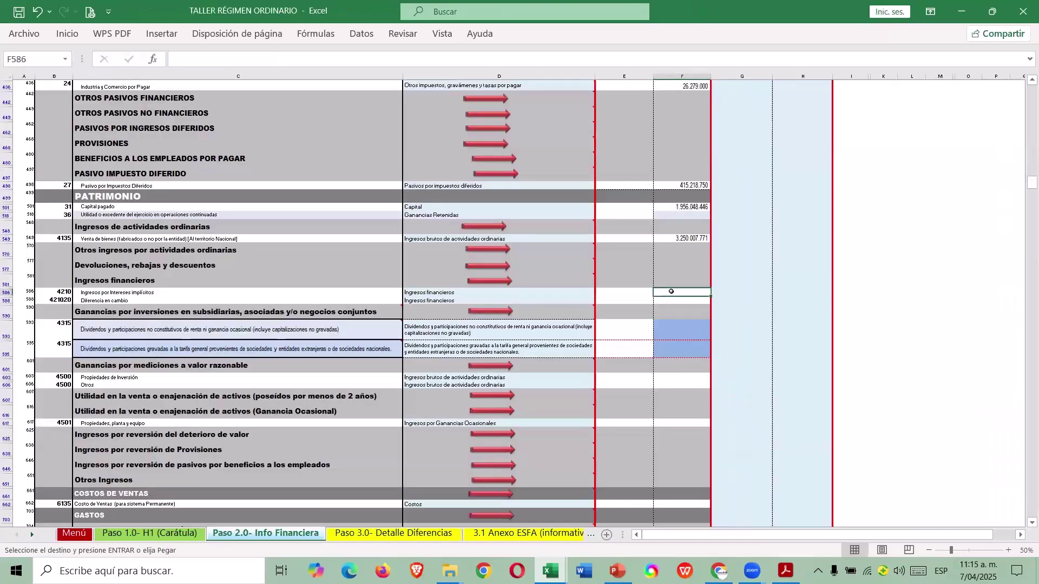
pyautogui.rightClick(673, 292)
pyautogui.click(727, 261)
pyautogui.press('Delete')
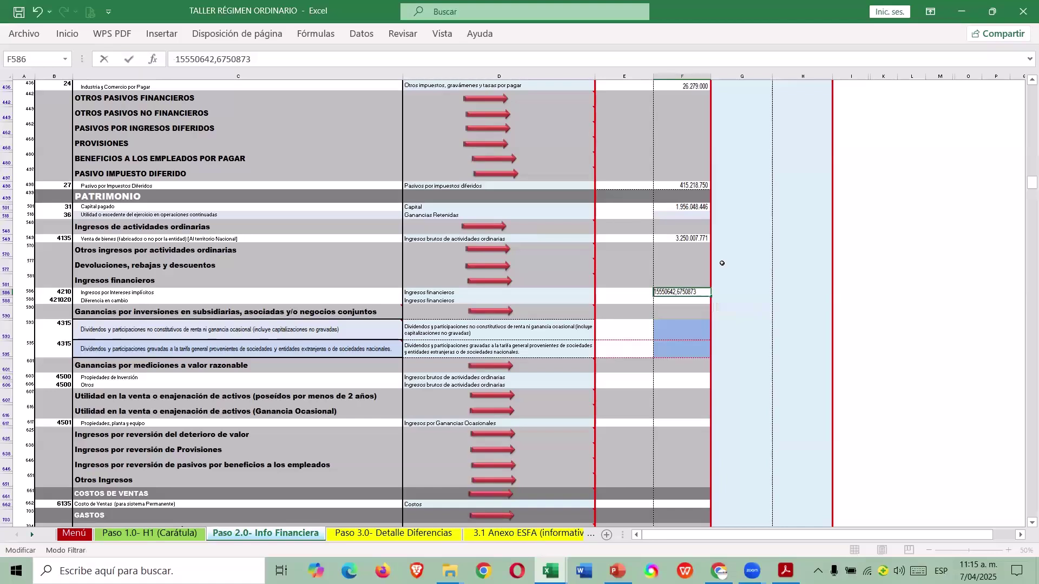
pyautogui.press('Right')
pyautogui.press('Right')
pyautogui.press('Right')
pyautogui.press('Right')
pyautogui.press('Right')
pyautogui.press('Right')
pyautogui.press('Return')
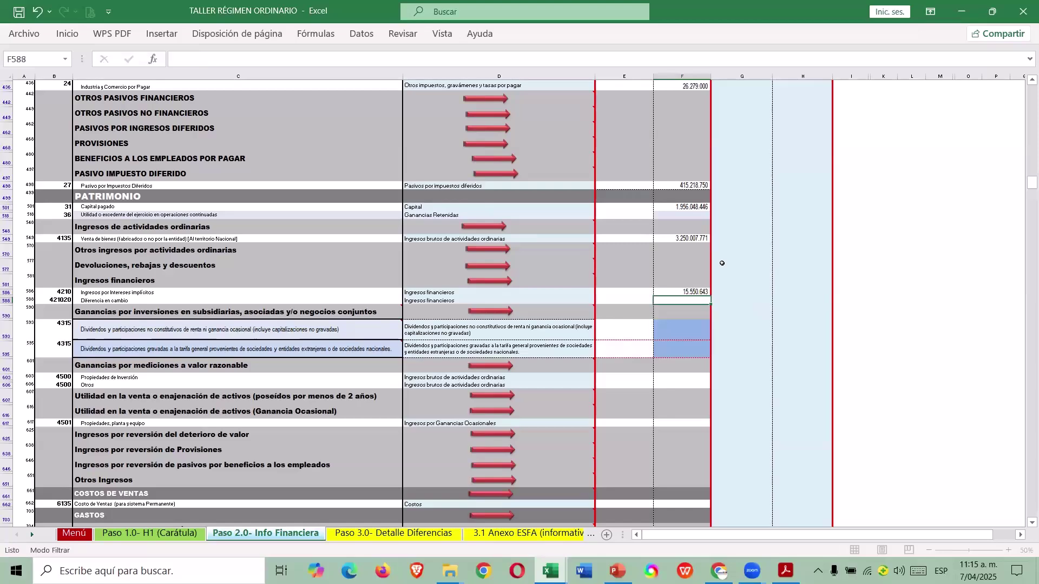
# Paste the exchange difference into F588 as the whole value 6.096.600.
pyautogui.hotkey('alt', 'Tab')
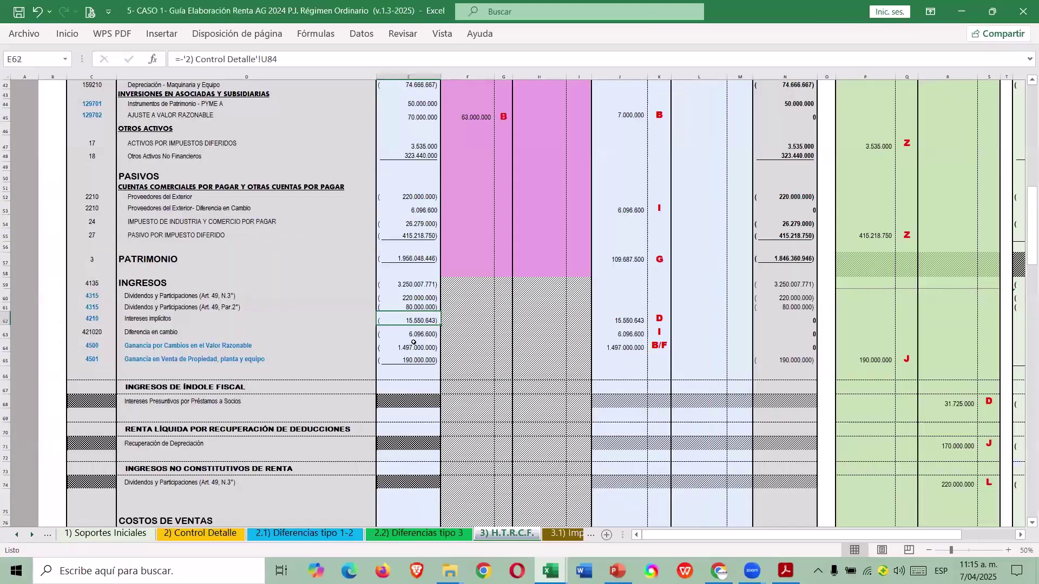
pyautogui.click(412, 334)
pyautogui.hotkey('ctrl', 'c')
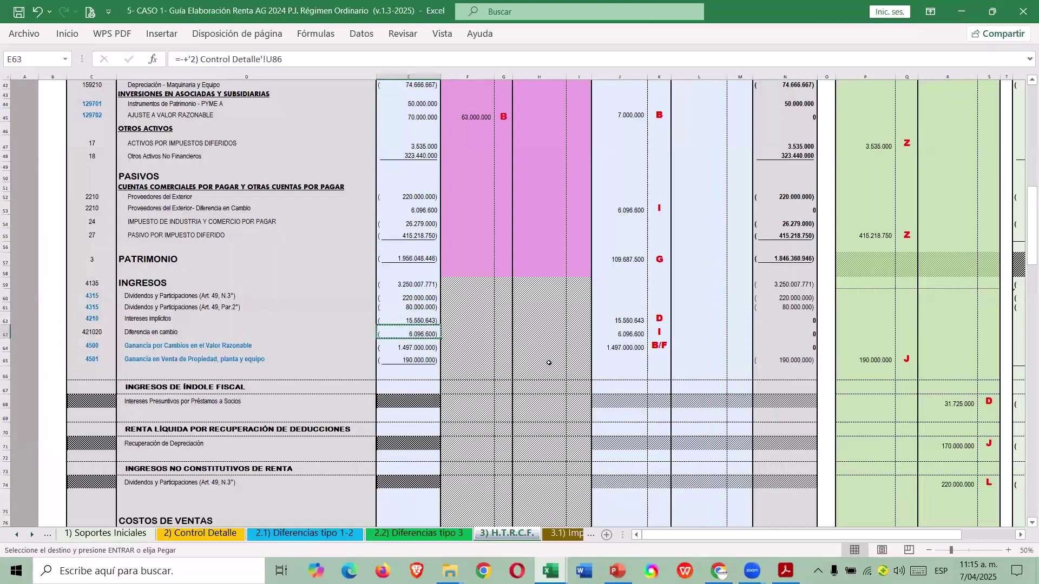
pyautogui.hotkey('alt', 'Tab')
pyautogui.rightClick(696, 302)
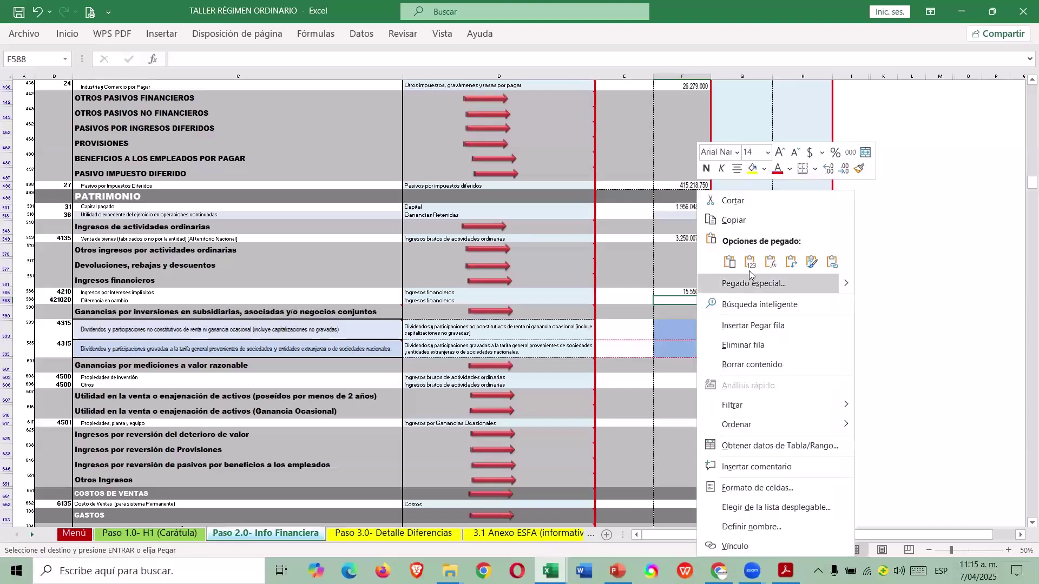
pyautogui.click(748, 275)
pyautogui.press('F2')
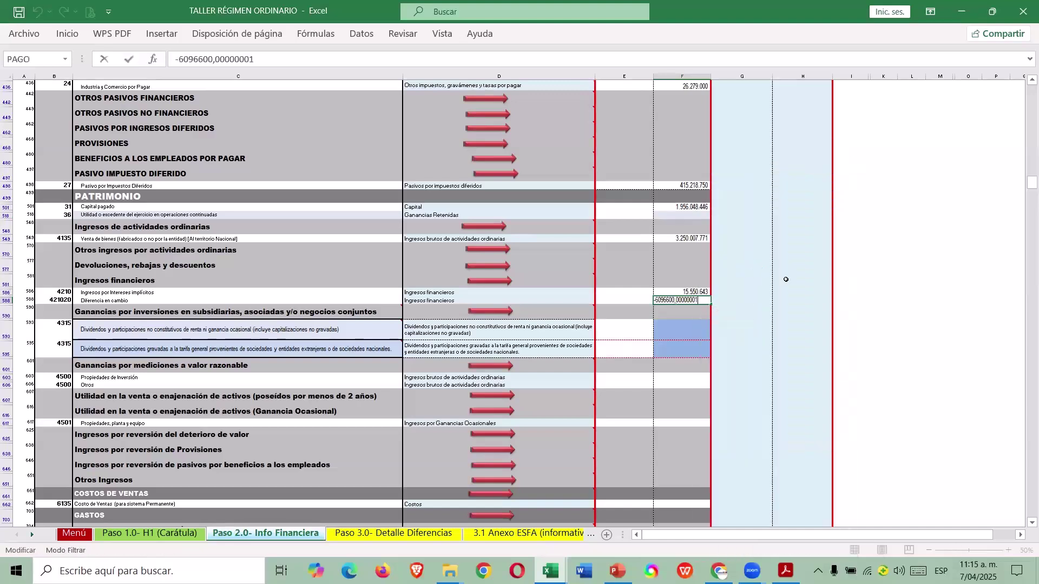
pyautogui.press('BackSpace')
pyautogui.press('BackSpace')
pyautogui.press('BackSpace')
pyautogui.press('BackSpace')
pyautogui.press('BackSpace')
pyautogui.press('BackSpace')
pyautogui.press('BackSpace')
pyautogui.press('BackSpace')
pyautogui.press('BackSpace')
pyautogui.press('Return')
# Clear the CÓDIGO column filter so every account row shows again.
pyautogui.scroll(-3, 741, 315)
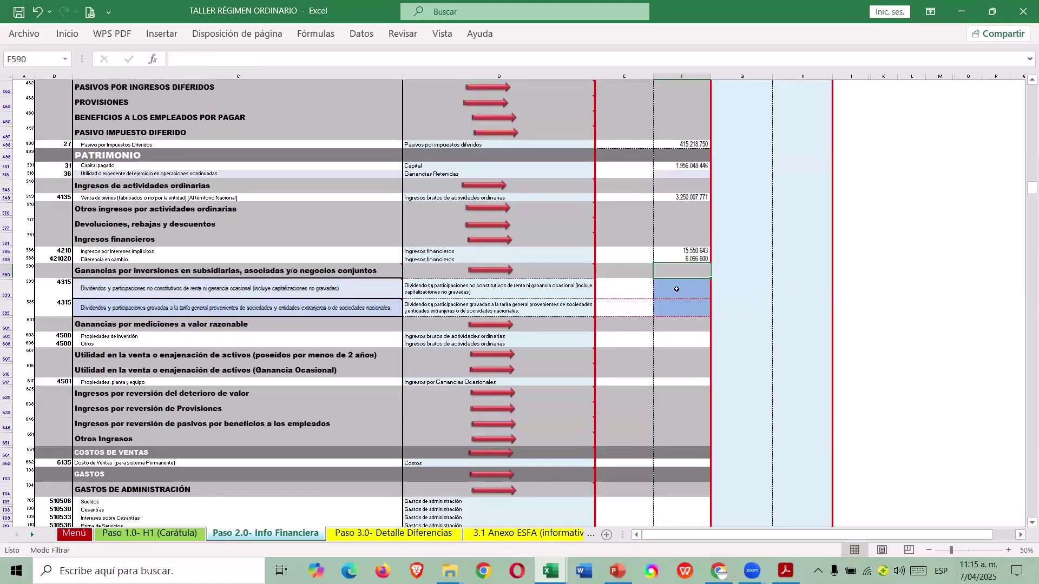
pyautogui.click(676, 290)
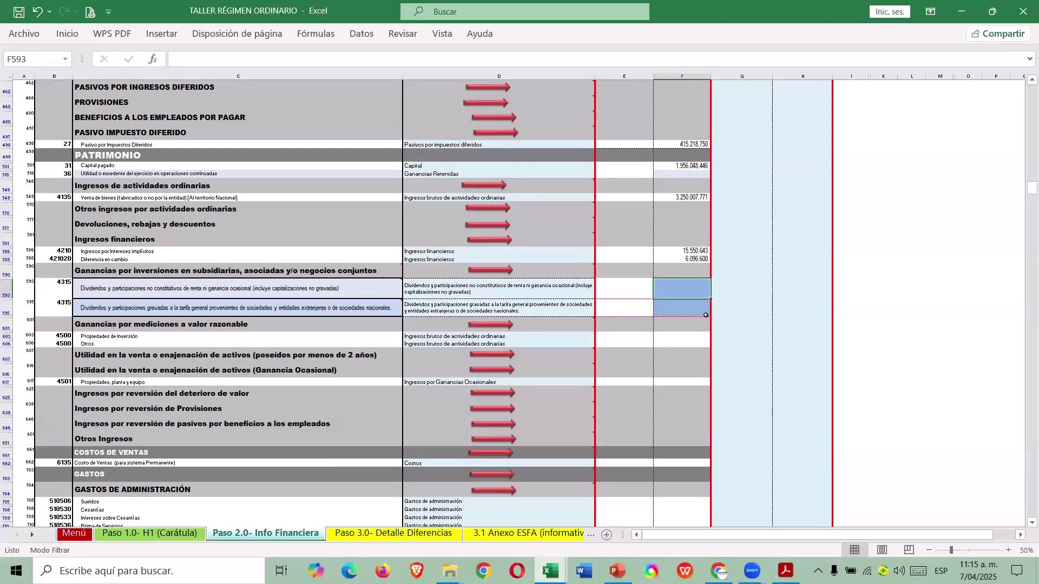
pyautogui.scroll(12, 698, 301)
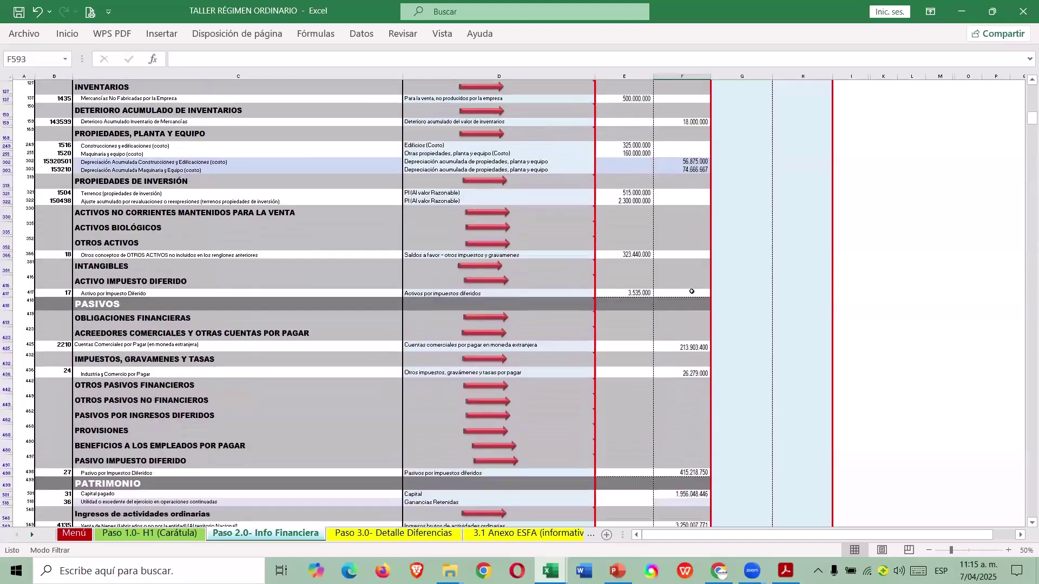
pyautogui.moveTo(1032, 109); pyautogui.dragTo(1032, 90)
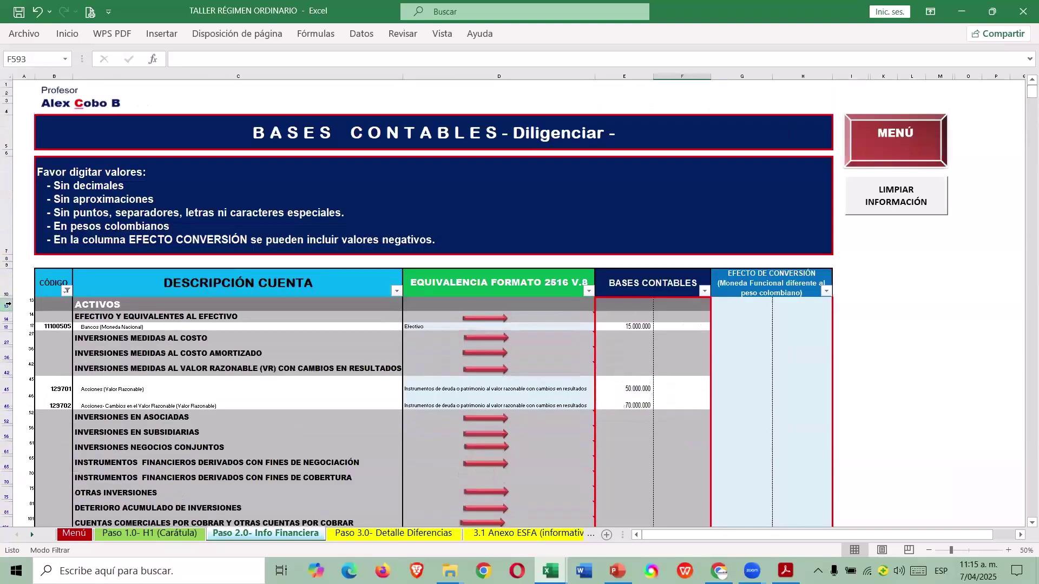
pyautogui.click(66, 291)
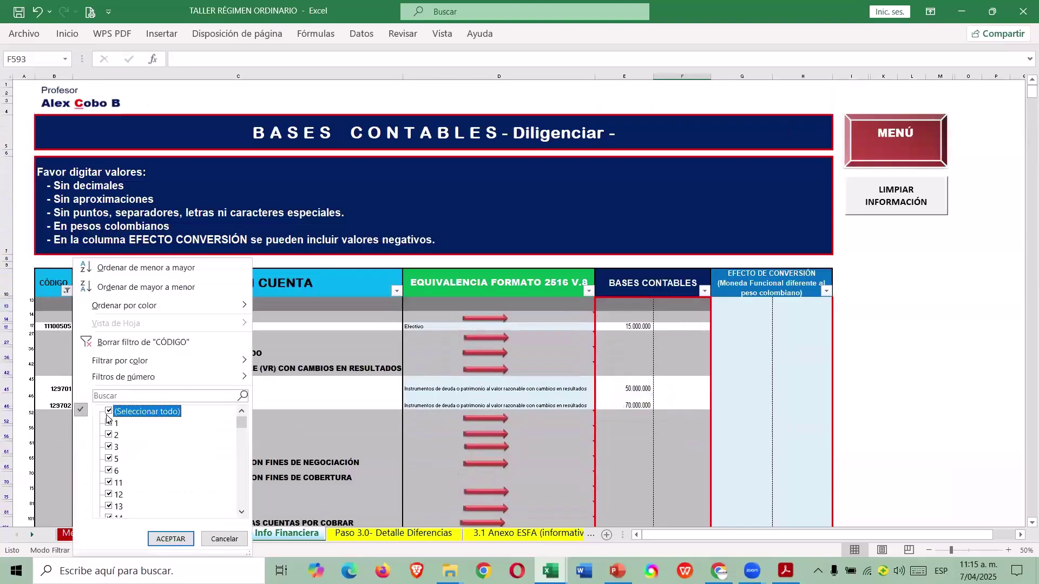
pyautogui.click(176, 539)
# Scroll down to the dividend rows near row 583 and zoom the sheet to 60%.
pyautogui.scroll(-10, 430, 407)
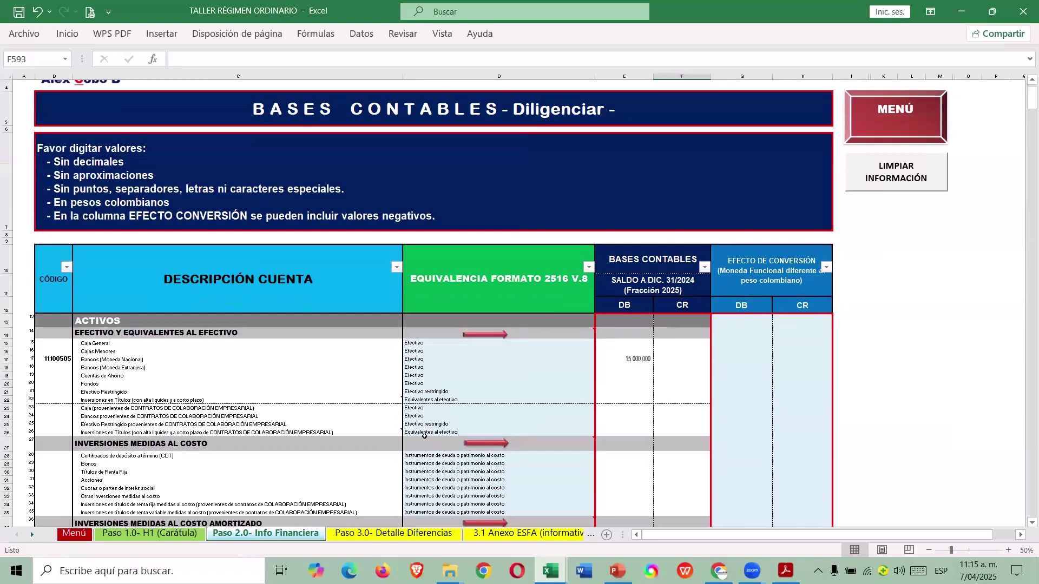
pyautogui.scroll(-20, 430, 407)
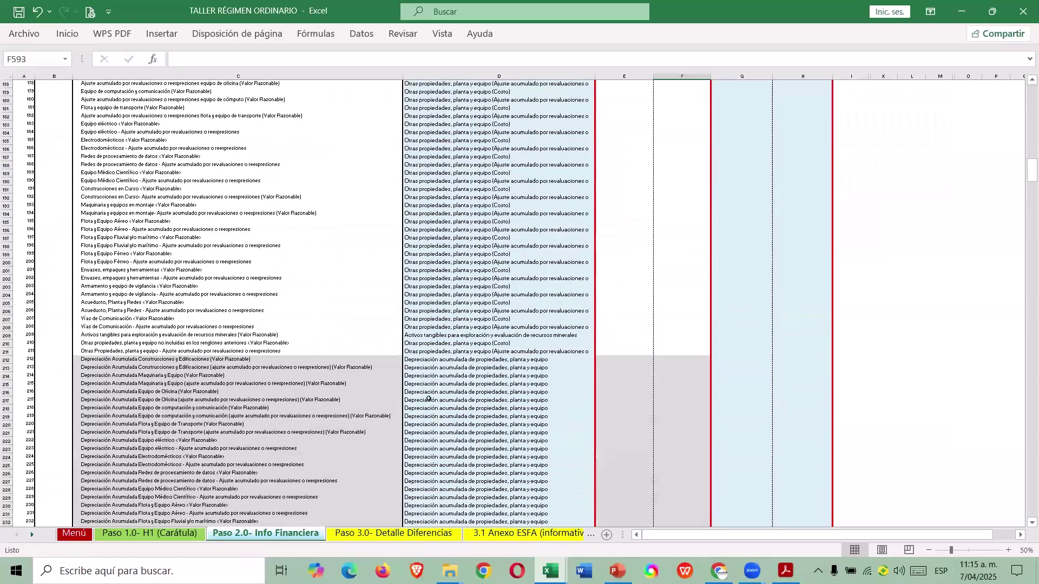
pyautogui.scroll(-20, 416, 394)
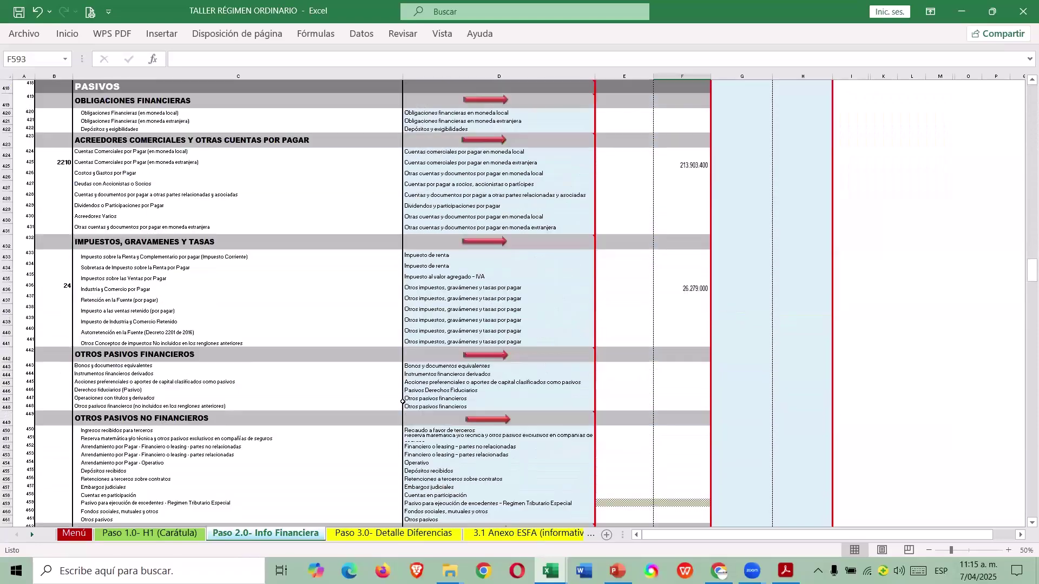
pyautogui.scroll(-20, 403, 400)
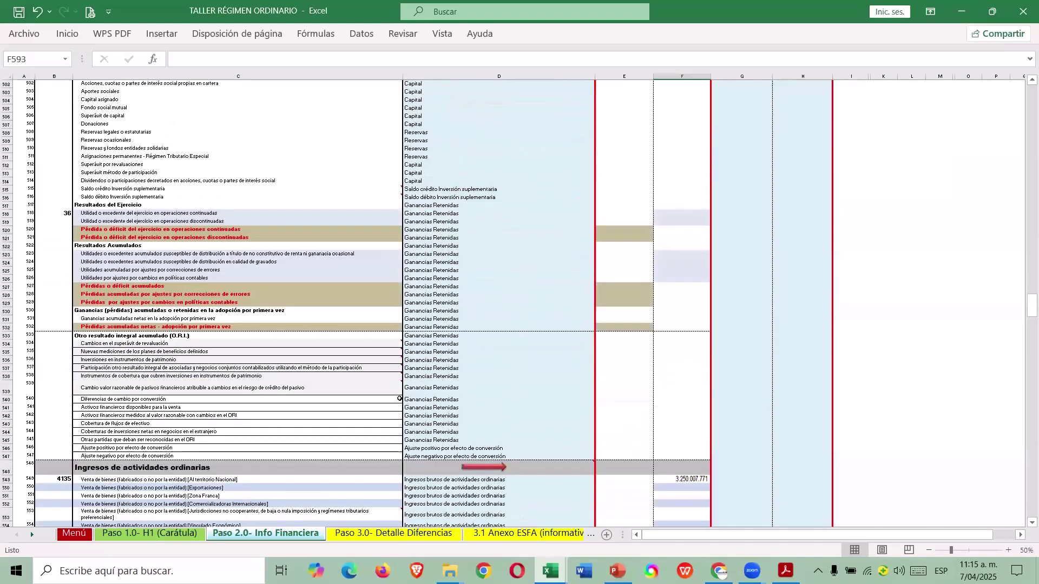
pyautogui.scroll(-14, 430, 406)
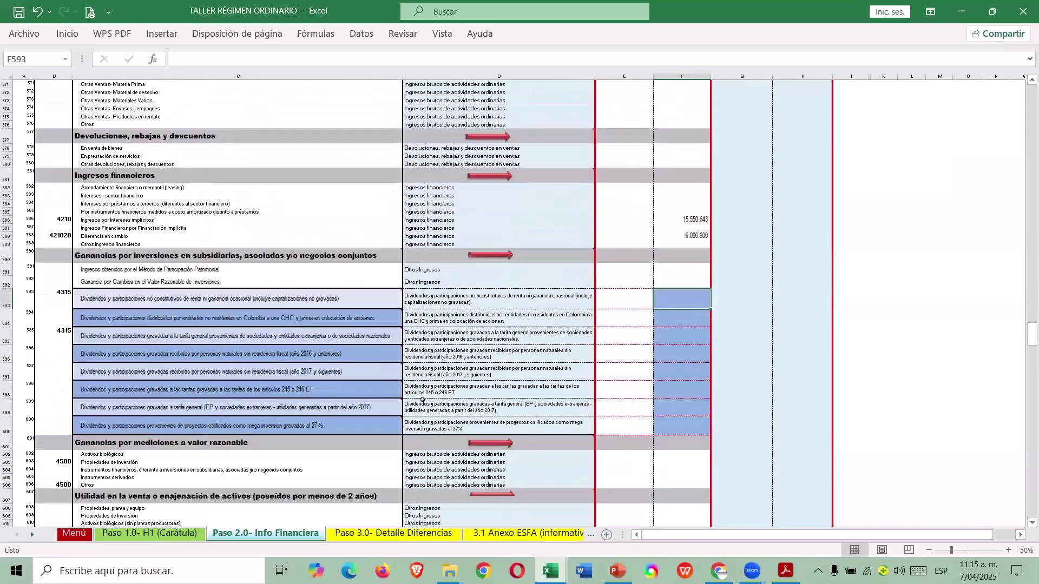
pyautogui.scroll(-4, 422, 400)
pyautogui.click(1010, 551)
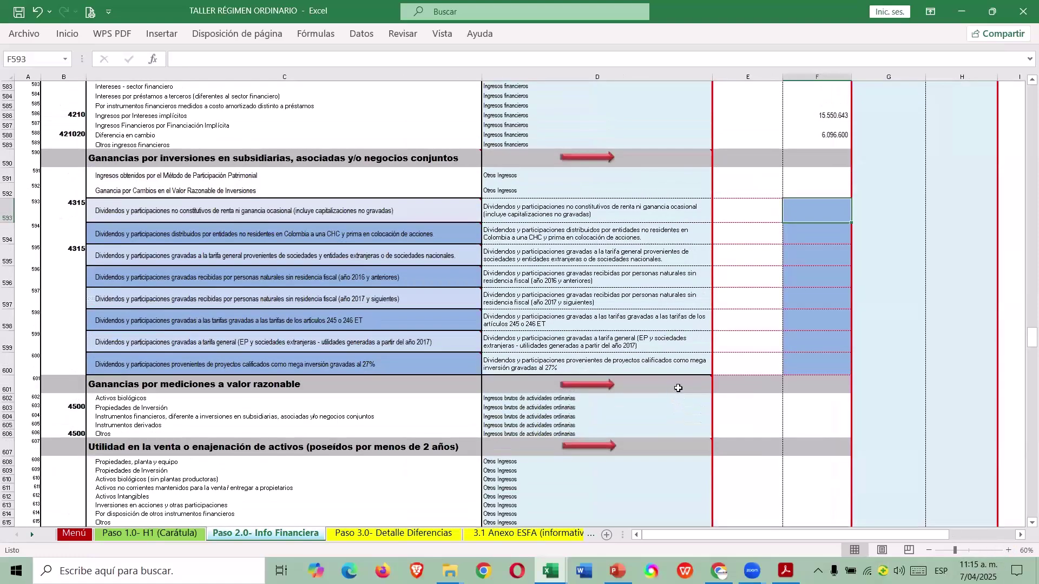
pyautogui.moveTo(679, 389)
pyautogui.click(378, 216)
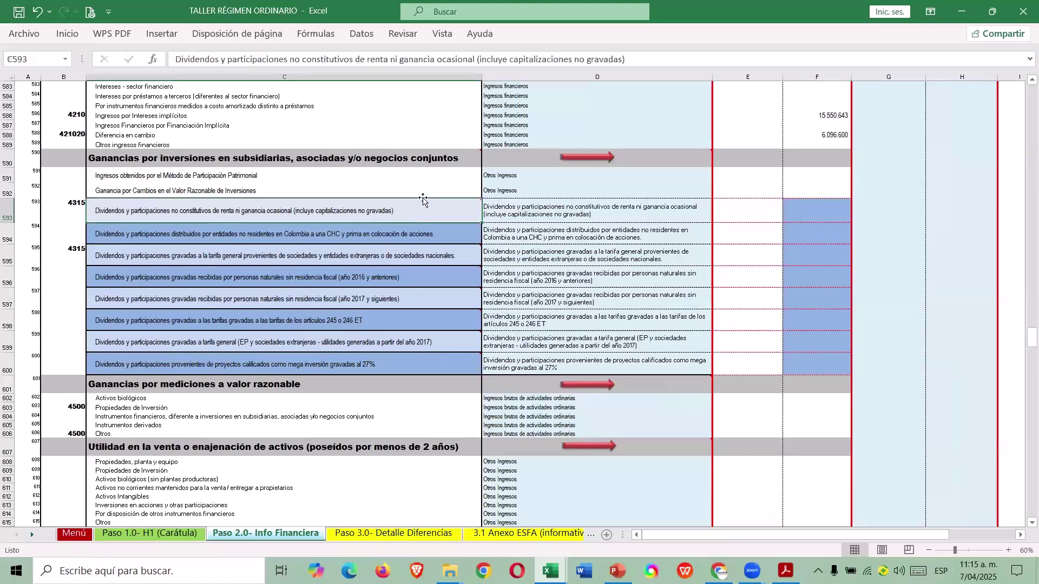
pyautogui.press('Down')
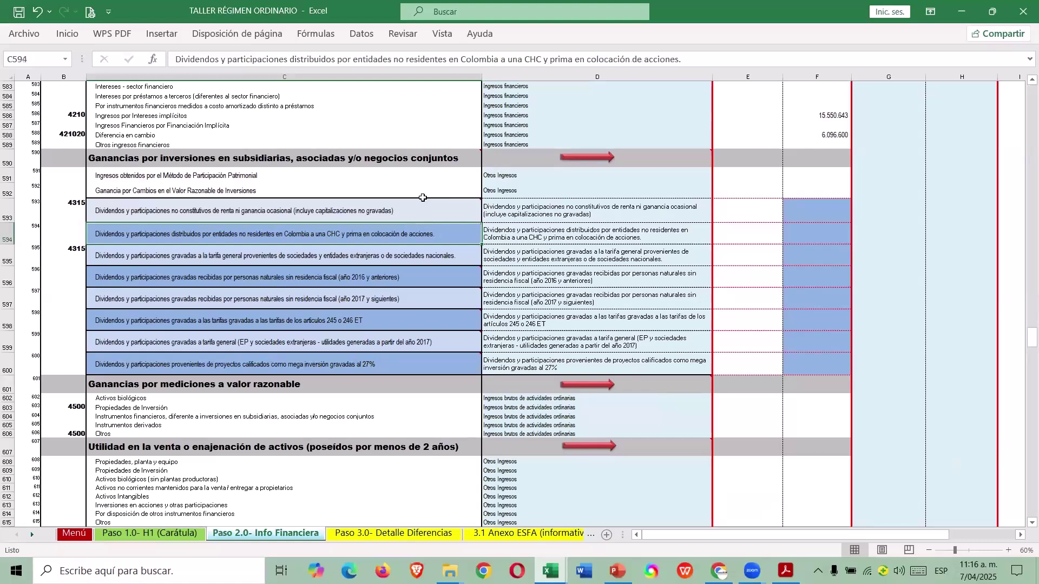
pyautogui.click(427, 195)
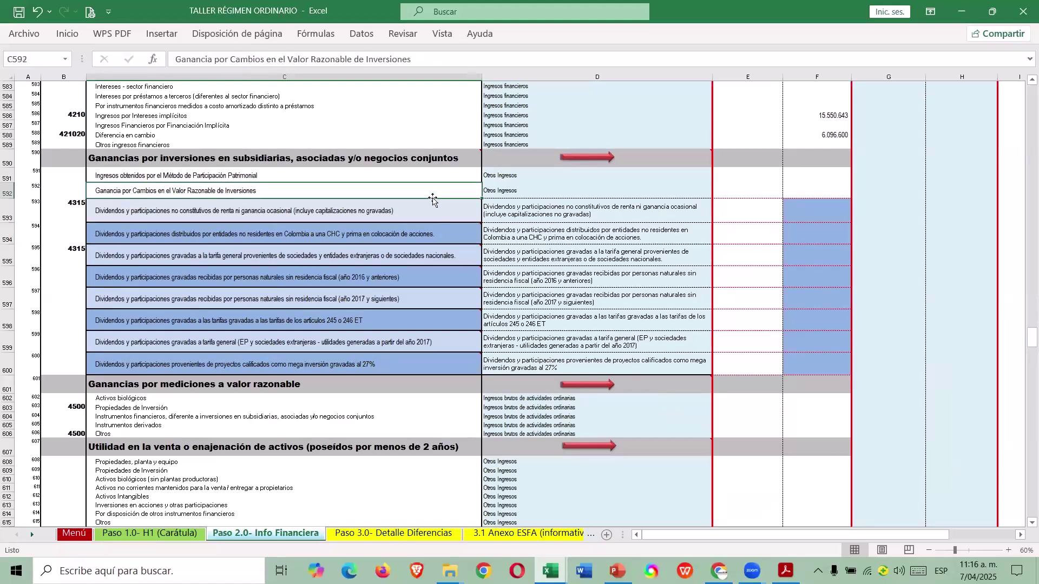
pyautogui.moveTo(300, 275); pyautogui.dragTo(302, 317)
pyautogui.click(302, 317)
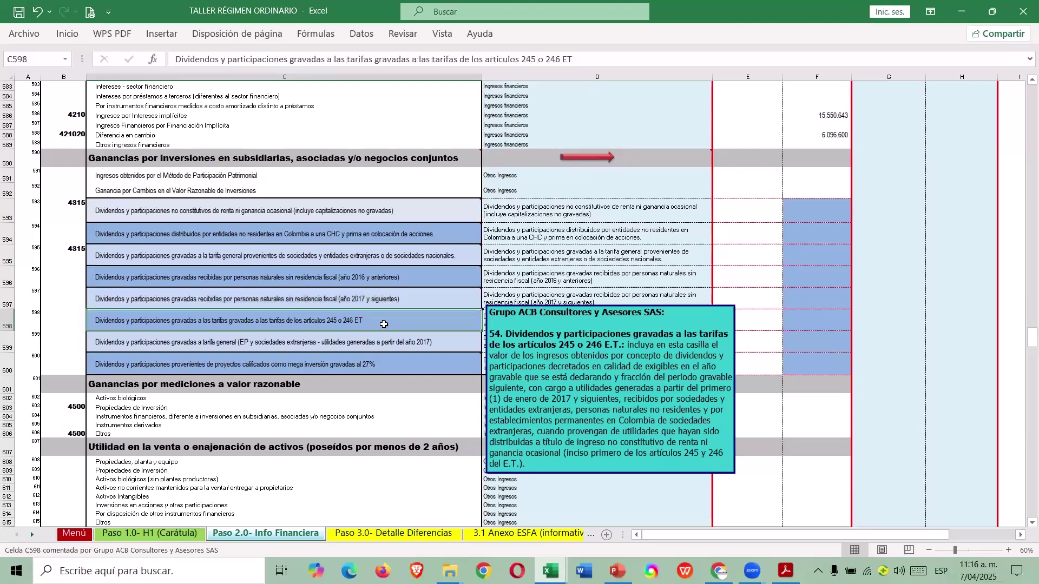
pyautogui.click(357, 339)
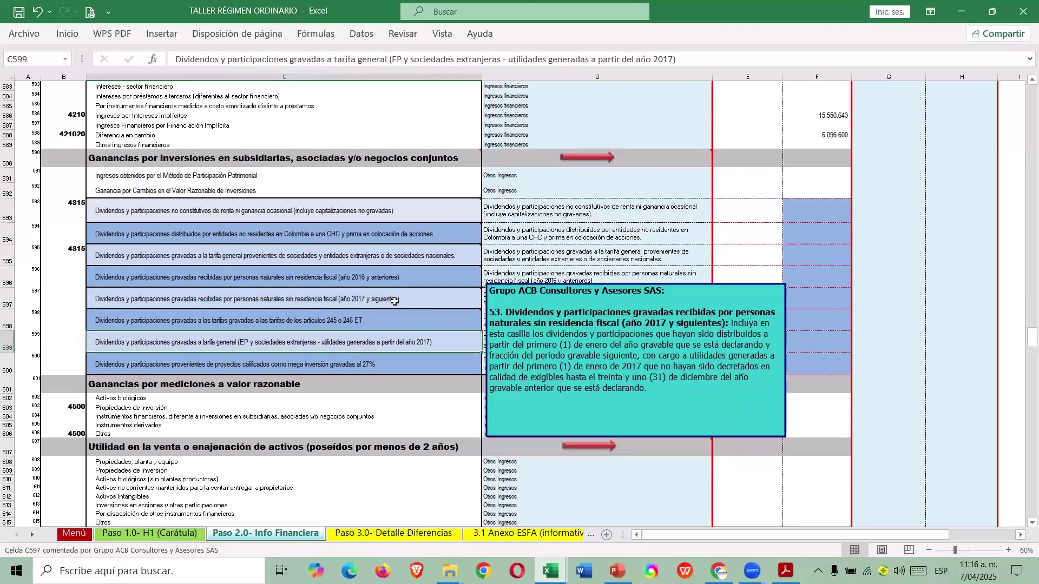
pyautogui.moveTo(363, 323)
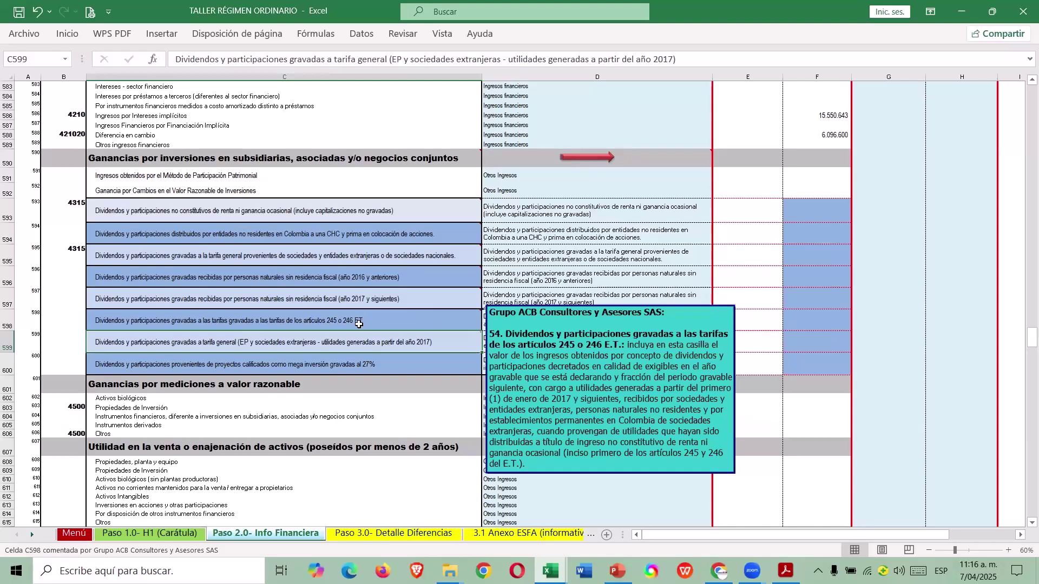
pyautogui.click(339, 363)
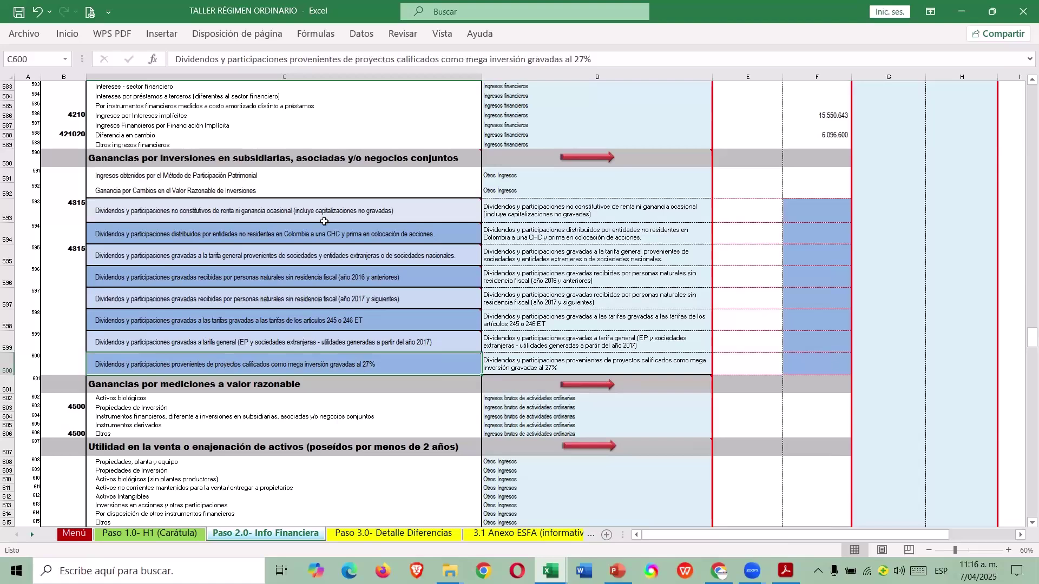
pyautogui.click(806, 210)
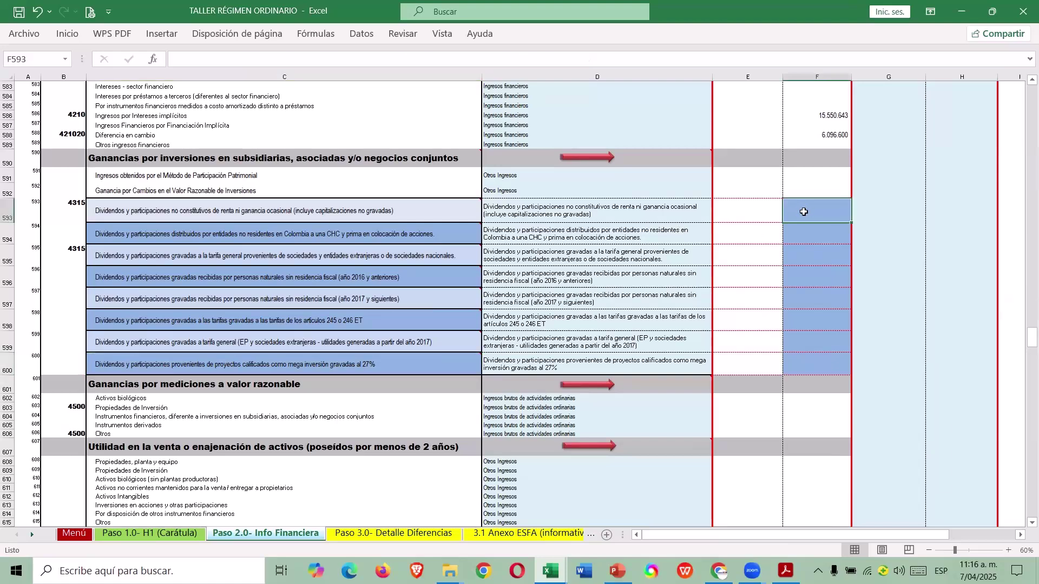
# Enter the non-taxable dividend amount from the case workbook into F593.
pyautogui.hotkey('alt', 'Tab')
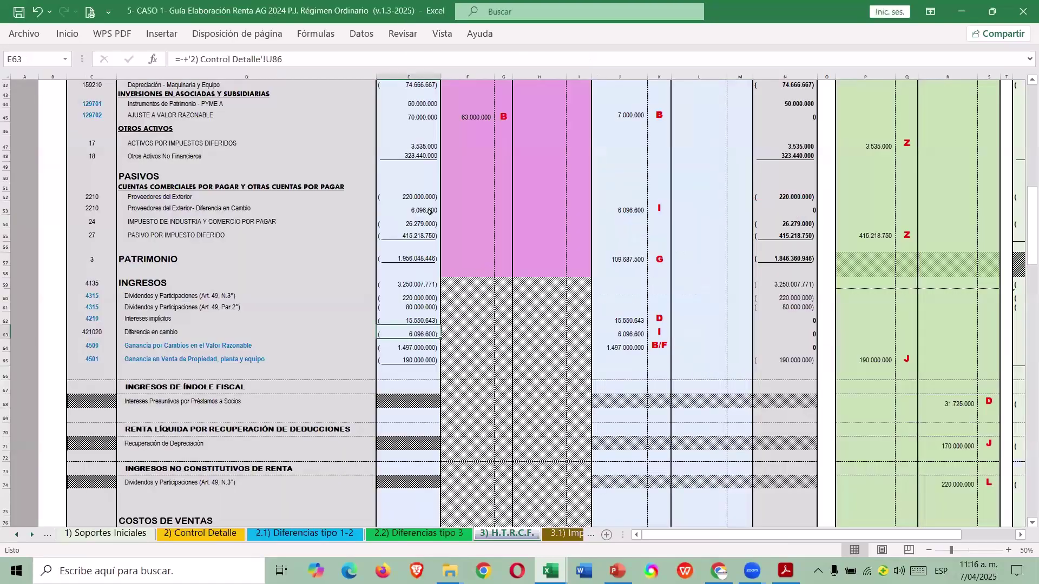
pyautogui.moveTo(399, 297); pyautogui.dragTo(399, 307)
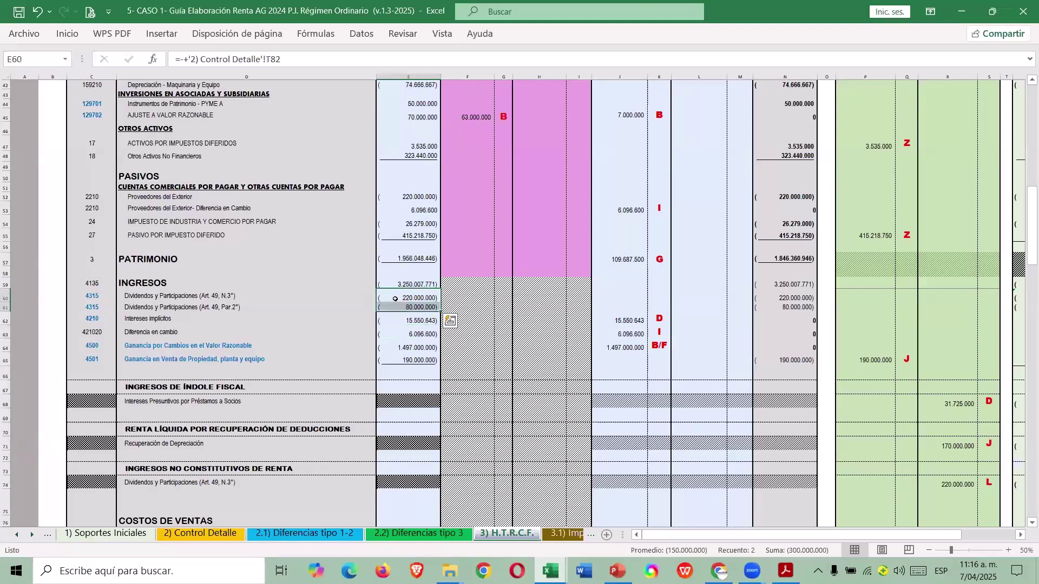
pyautogui.click(402, 297)
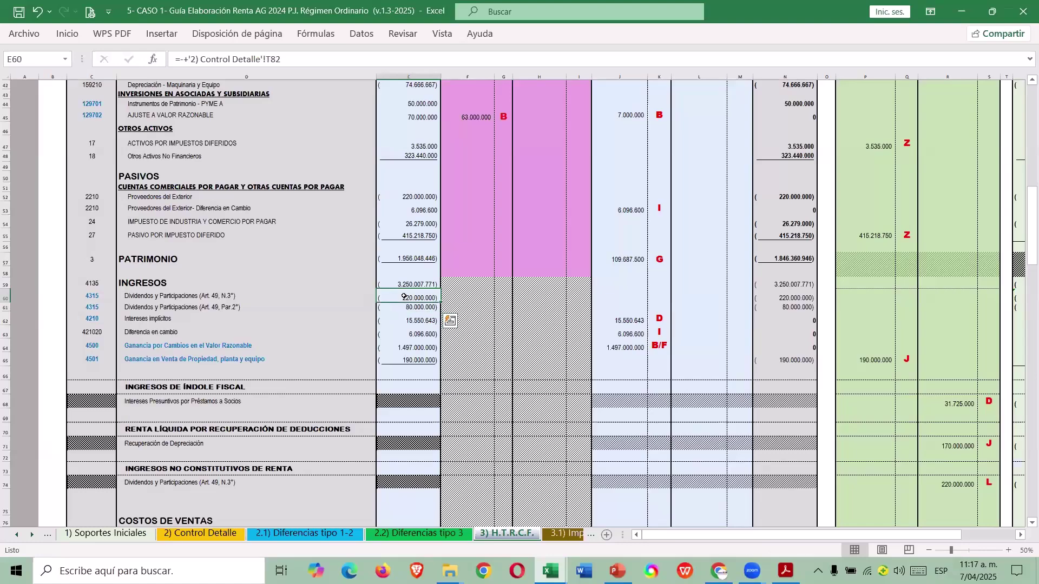
pyautogui.hotkey('alt', 'Tab')
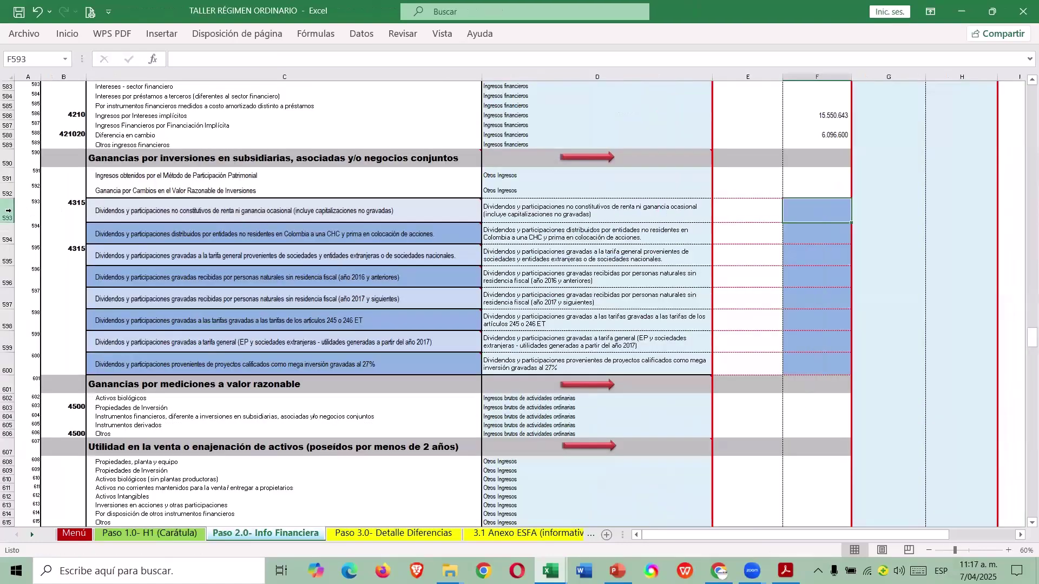
pyautogui.click(7, 211)
pyautogui.click(795, 214)
pyautogui.write('22000000')
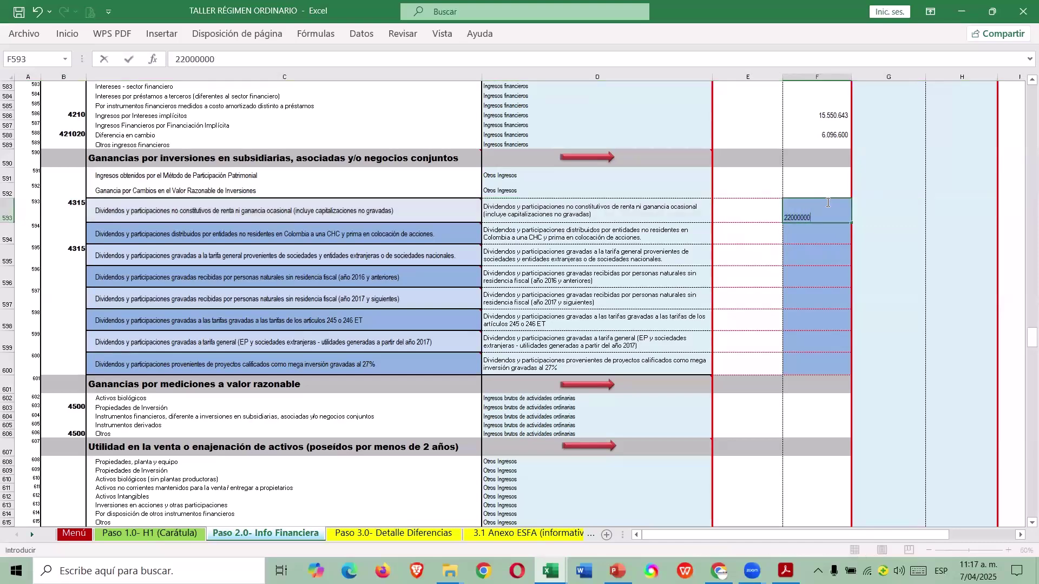
pyautogui.press('Return')
# Check the 80.000.000 general-rate dividend, locate its row in F595, then return to the case workbook.
pyautogui.hotkey('alt', 'Tab')
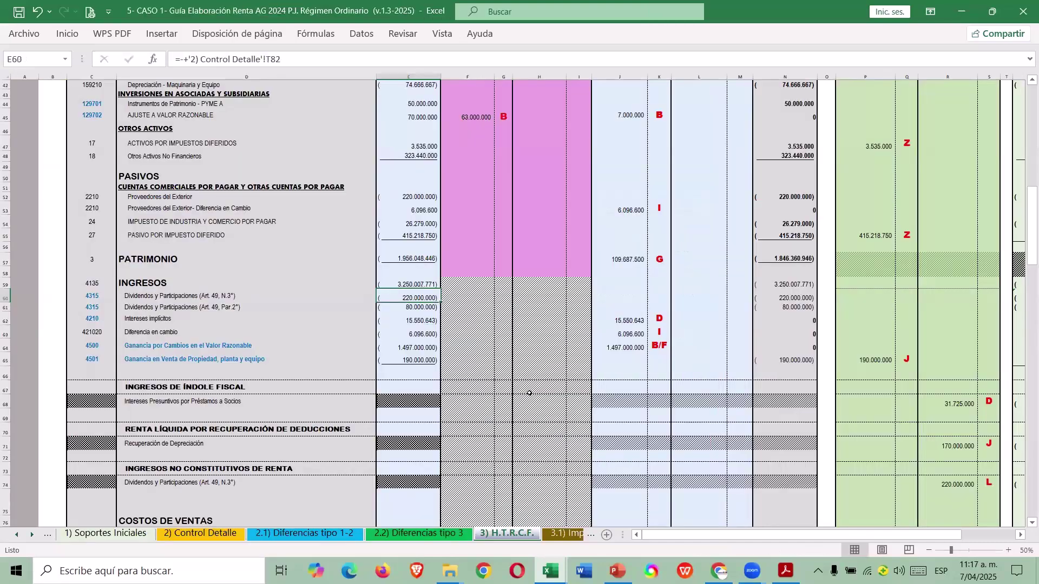
pyautogui.click(398, 308)
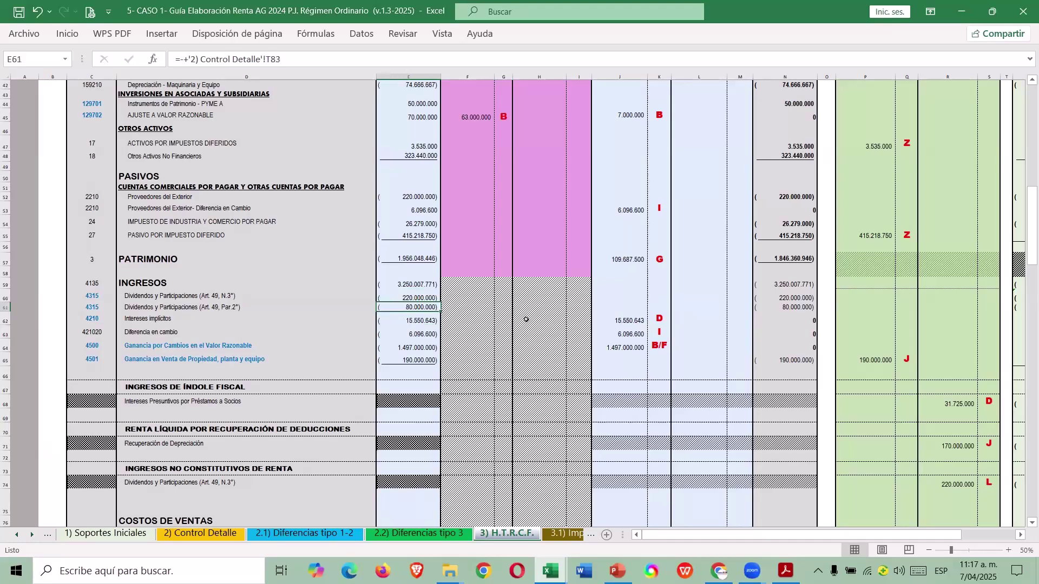
pyautogui.hotkey('alt', 'Tab')
pyautogui.click(7, 255)
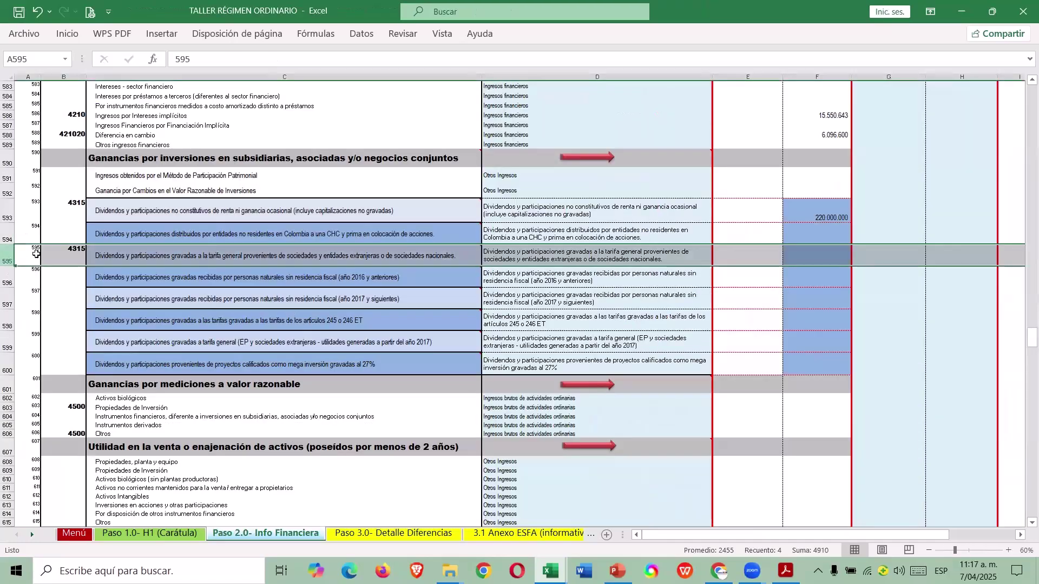
pyautogui.click(193, 249)
pyautogui.scroll(-2, 809, 339)
pyautogui.click(810, 346)
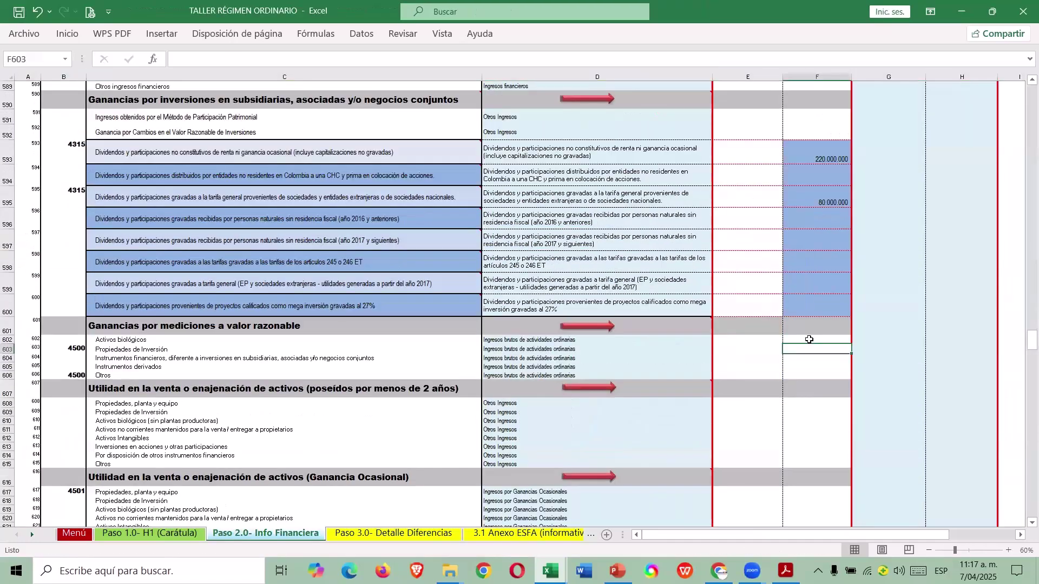
pyautogui.hotkey('alt', 'Tab')
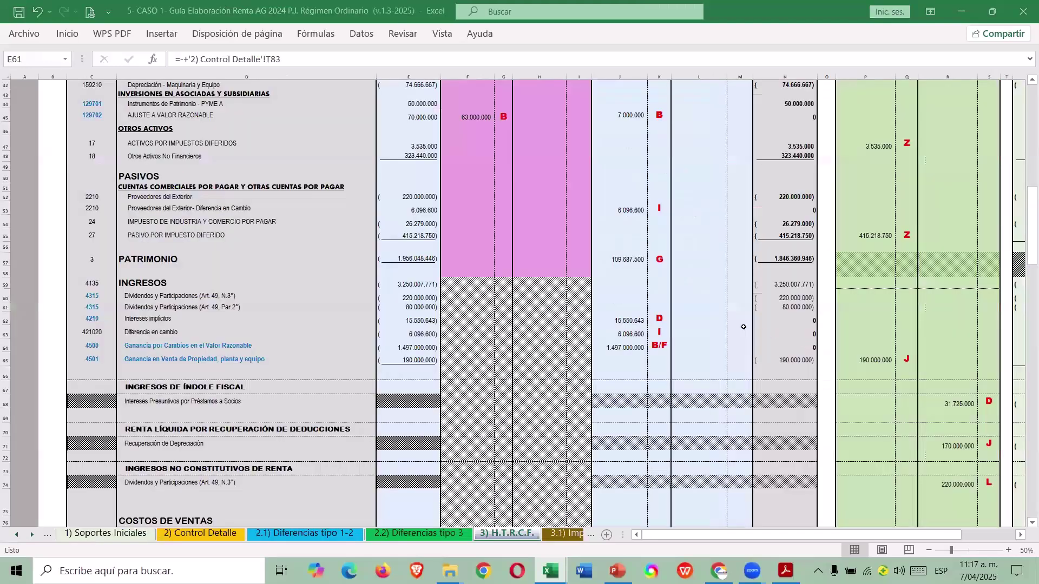
# Paste the 1.490.000.000 investment property fair-value gain into F603 as a value.
pyautogui.click(422, 347)
pyautogui.hotkey('ctrl', 'c')
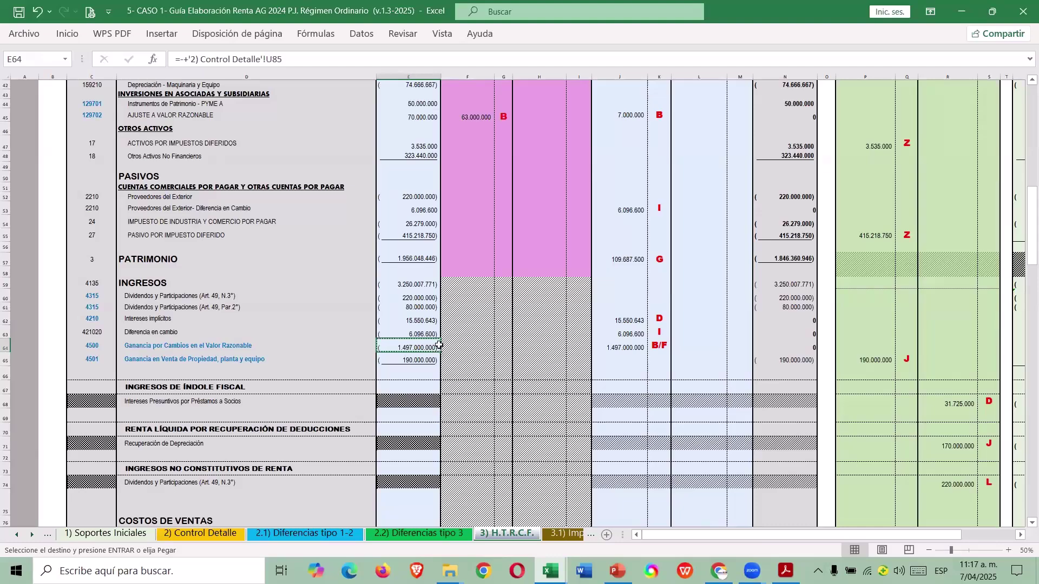
pyautogui.hotkey('alt', 'Tab')
pyautogui.click(153, 350)
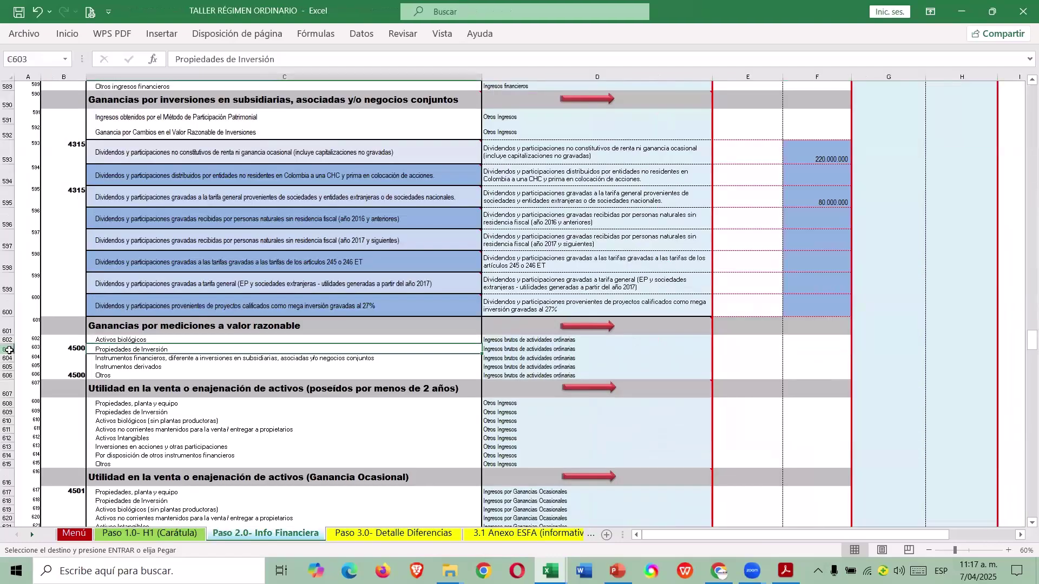
pyautogui.click(10, 351)
pyautogui.click(799, 350)
pyautogui.rightClick(800, 350)
pyautogui.press('Escape')
pyautogui.press('Return')
# Enter 7.000.000 as the fair-value gain for Otros in F606.
pyautogui.press('Down')
pyautogui.press('Down')
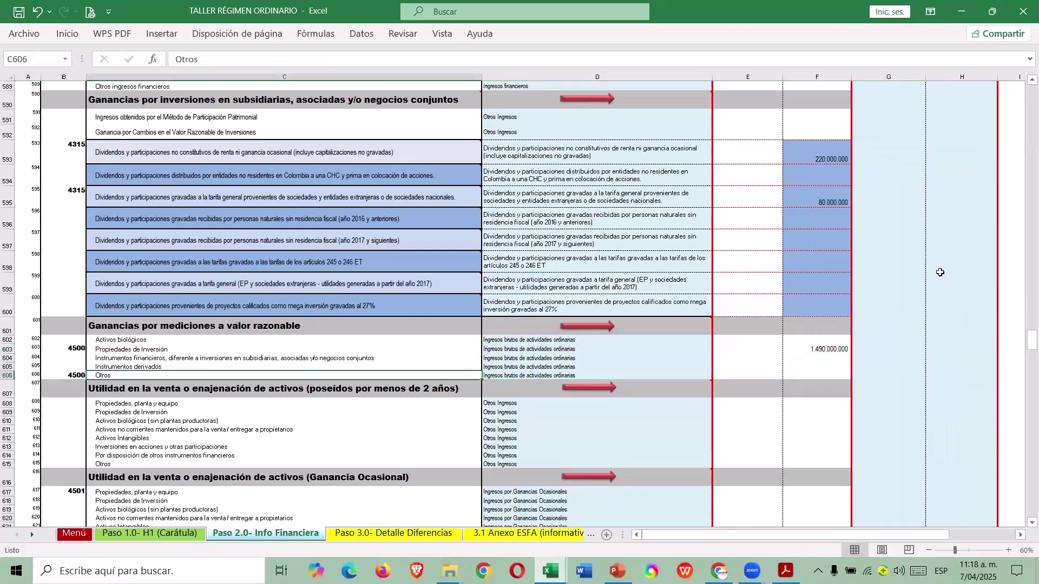
pyautogui.write('7000000')
pyautogui.press('Return')
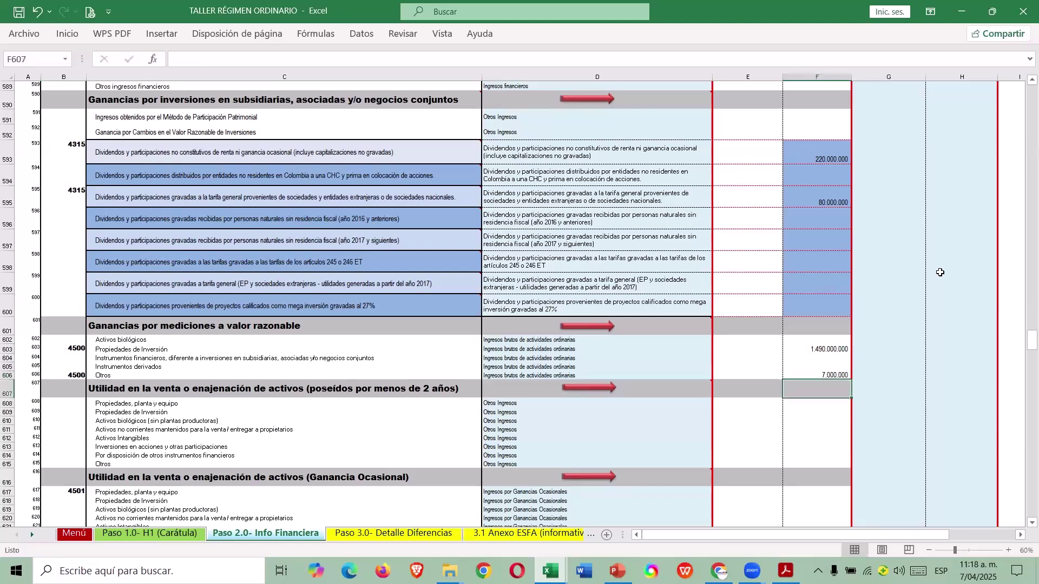
pyautogui.press('Up')
pyautogui.scroll(-2, 959, 272)
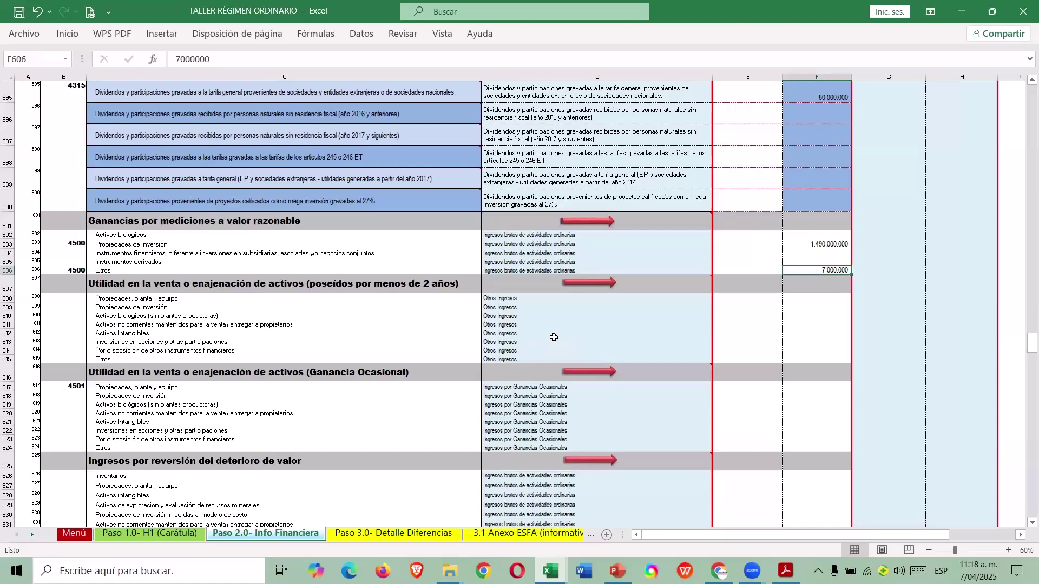
# Select the Ganancia Ocasional rows 616–624 and check their figures against the guide workbook.
pyautogui.click(8, 378)
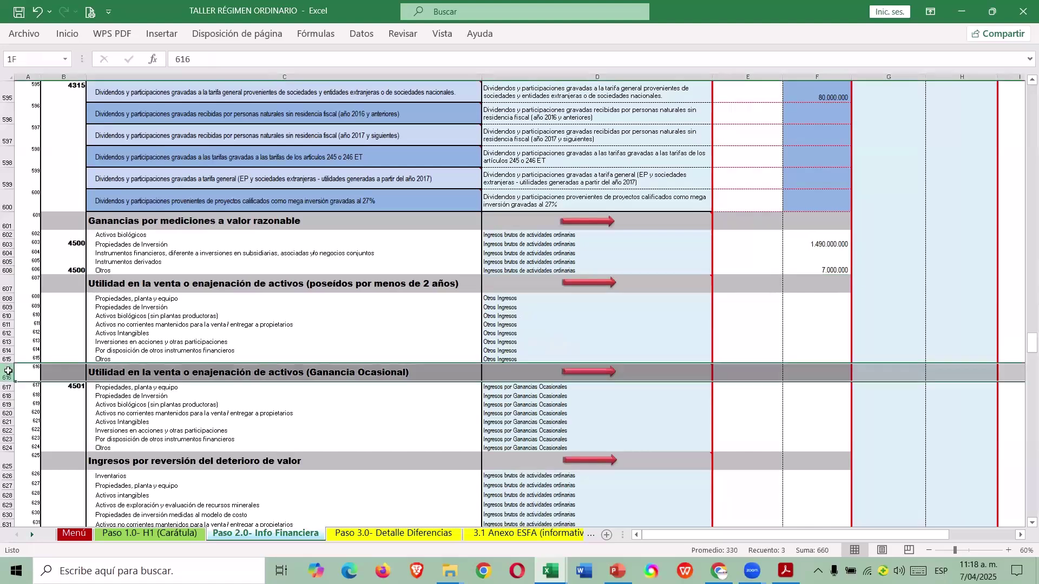
pyautogui.moveTo(8, 380); pyautogui.dragTo(26, 433)
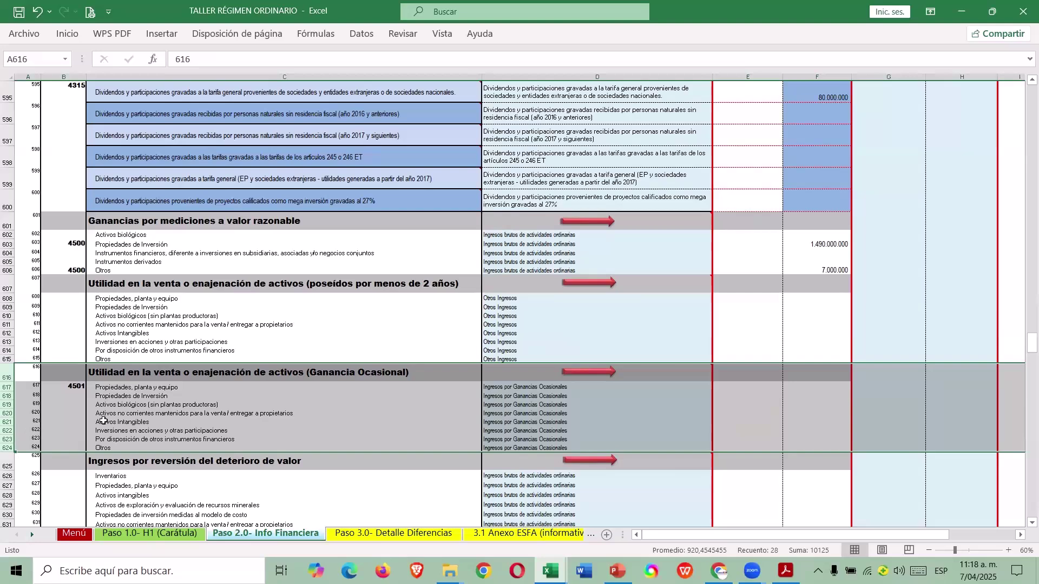
pyautogui.click(742, 404)
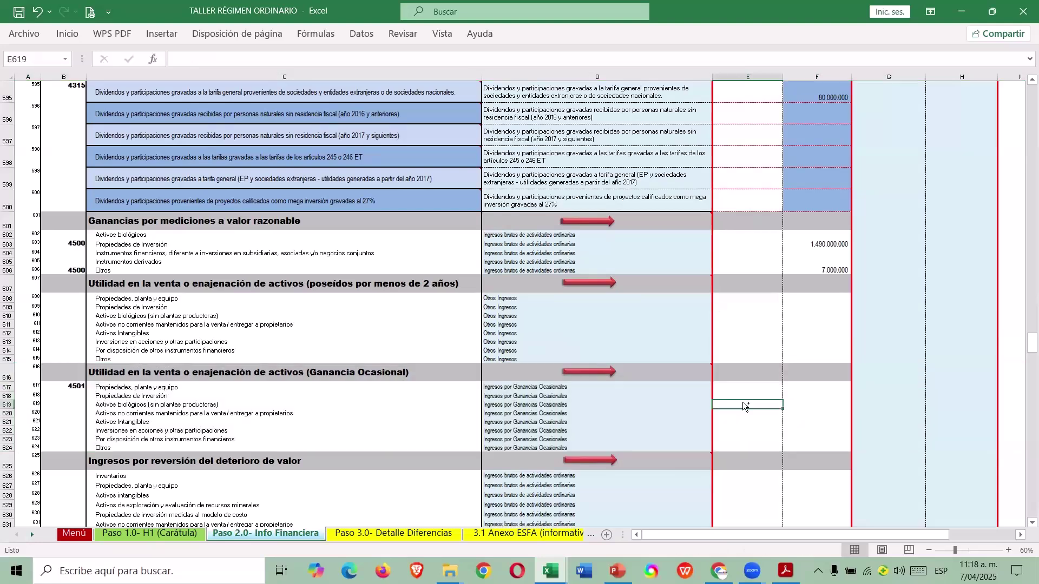
pyautogui.hotkey('alt', 'Tab')
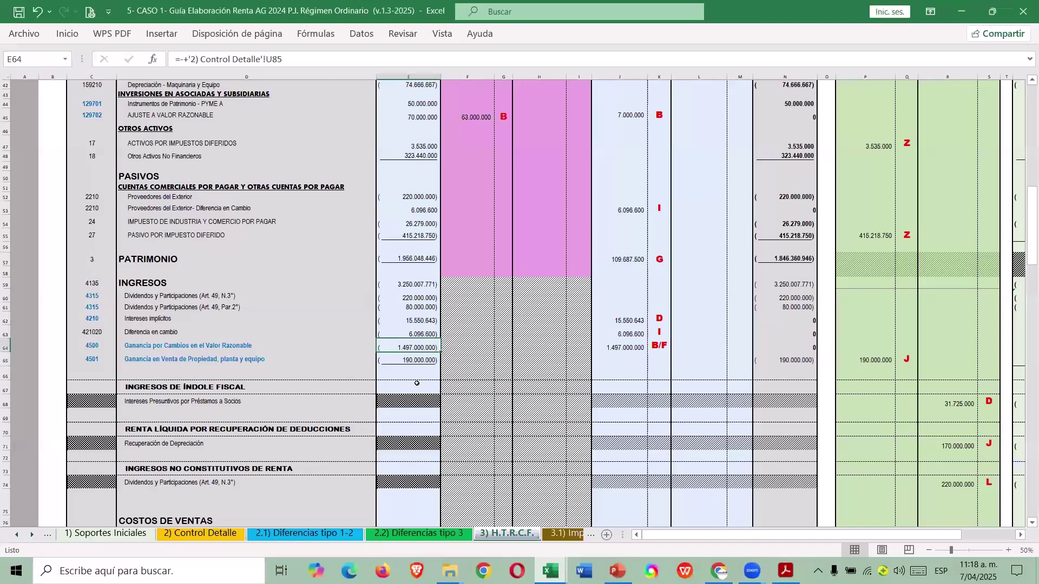
pyautogui.hotkey('alt', 'Tab')
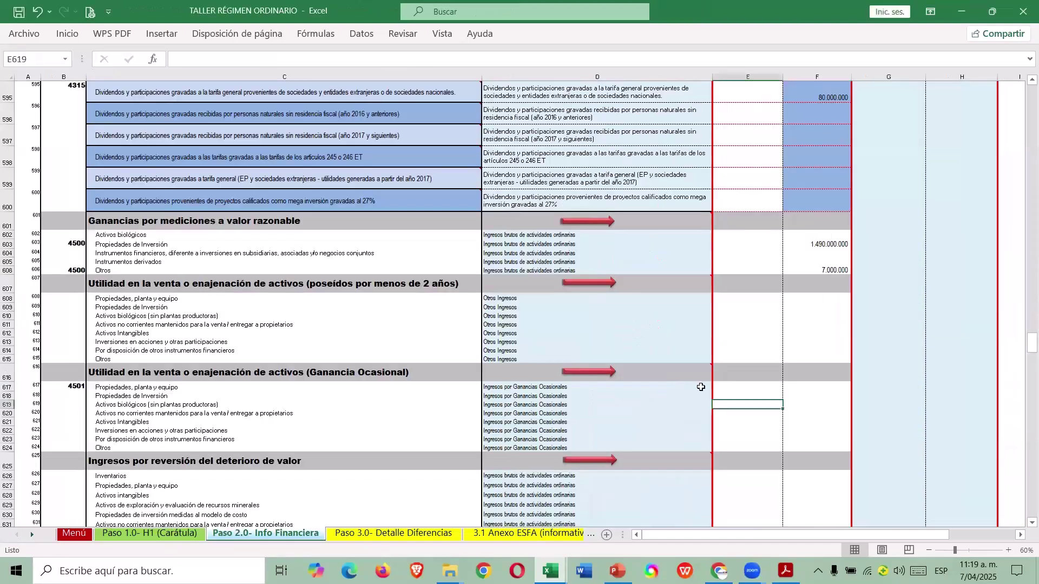
# Enter 190.000.000 for Propiedades, planta y equipo and reapply the filter to hide empty rows.
pyautogui.press('Left')
pyautogui.press('Left')
pyautogui.press('Up')
pyautogui.press('Up')
pyautogui.press('Right')
pyautogui.press('Right')
pyautogui.press('Right')
pyautogui.write('190.000.000')
pyautogui.press('Return')
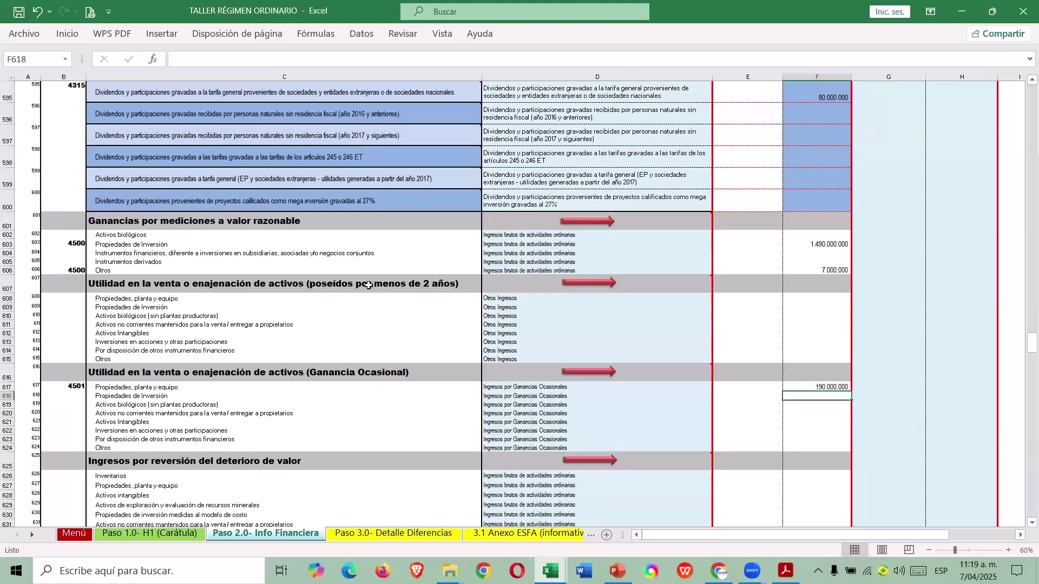
pyautogui.hotkey('ctrl', 'alt', 'l')
pyautogui.click(751, 341)
pyautogui.scroll(-1, 753, 327)
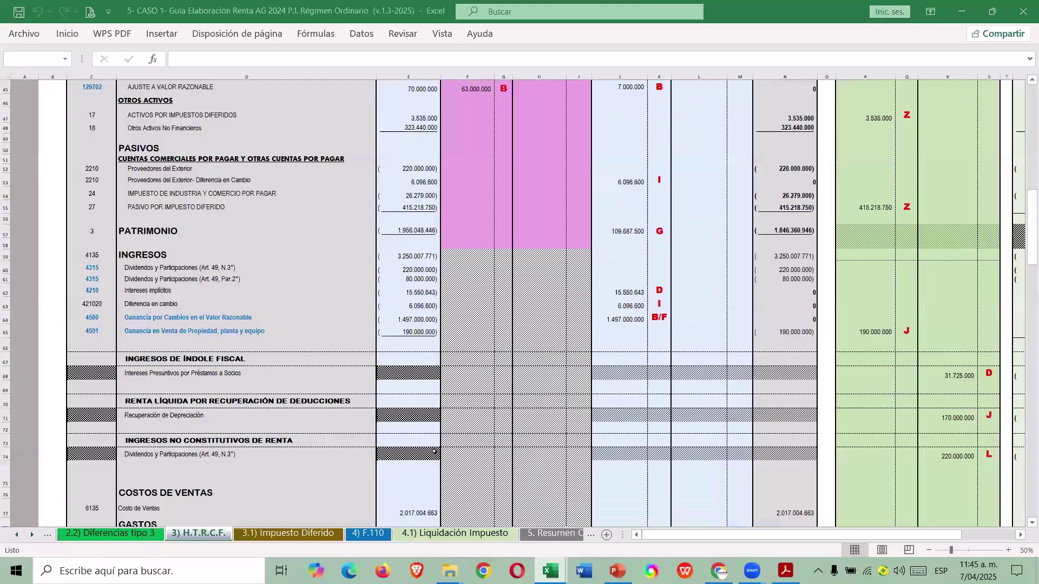
# Paste the guide's cost of sales into F662 as a value, corrected to 2.017.004.663.
pyautogui.click(417, 513)
pyautogui.hotkey('ctrl', 'c')
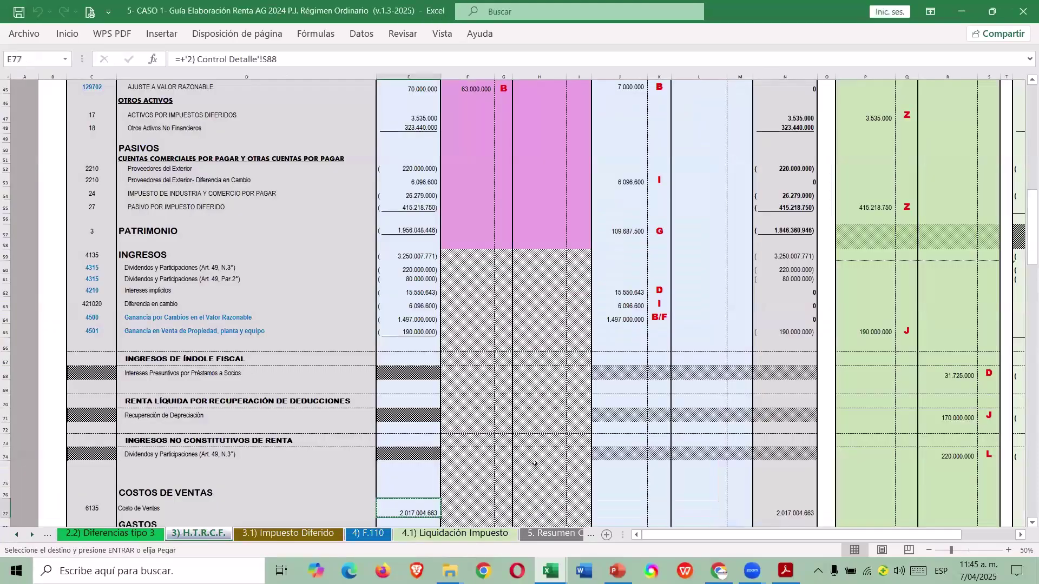
pyautogui.hotkey('alt', 'Tab')
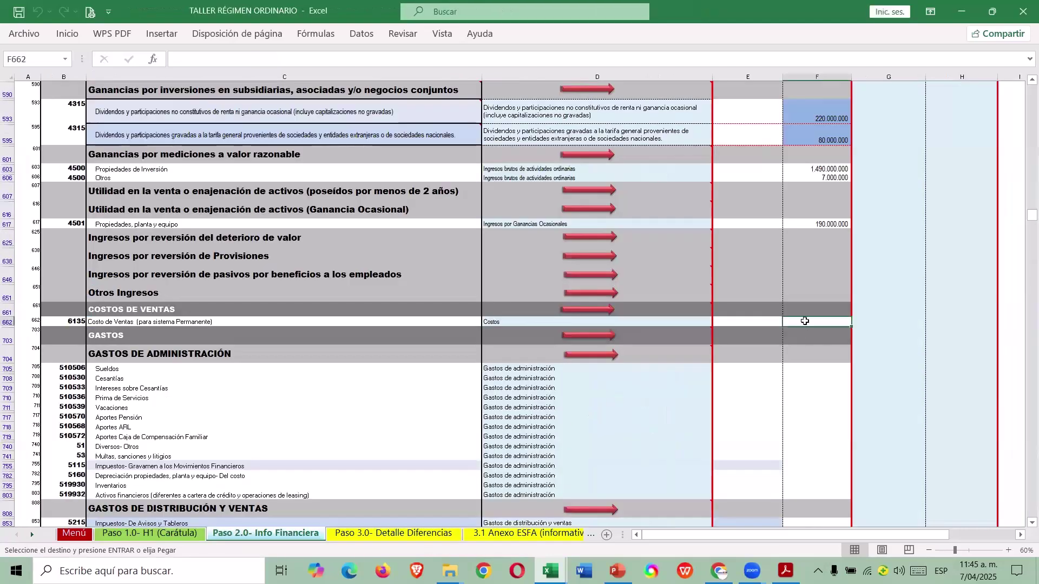
pyautogui.rightClick(804, 321)
pyautogui.click(860, 262)
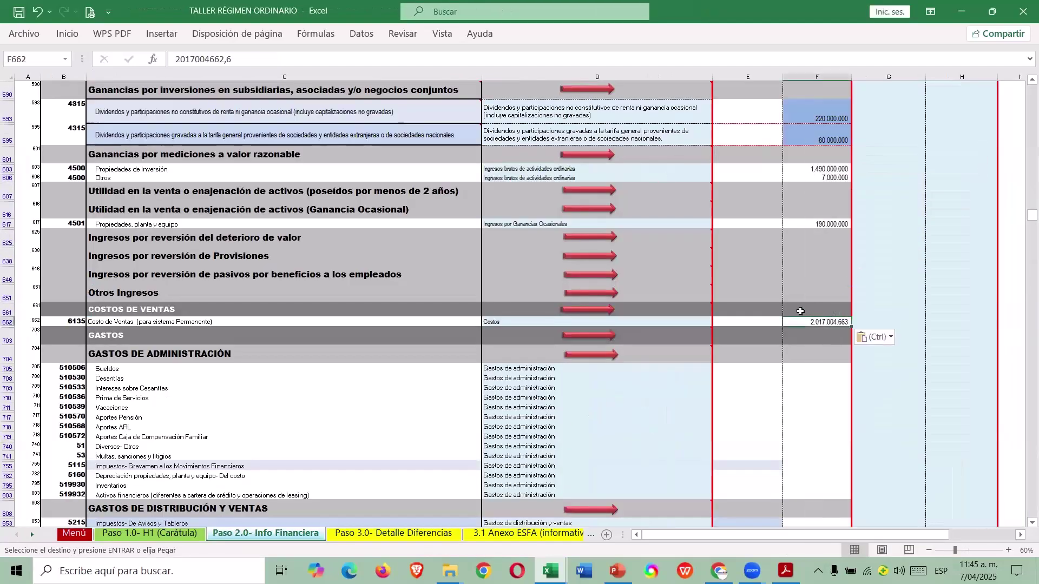
pyautogui.click(245, 57)
pyautogui.press('BackSpace')
pyautogui.press('BackSpace')
pyautogui.press('BackSpace')
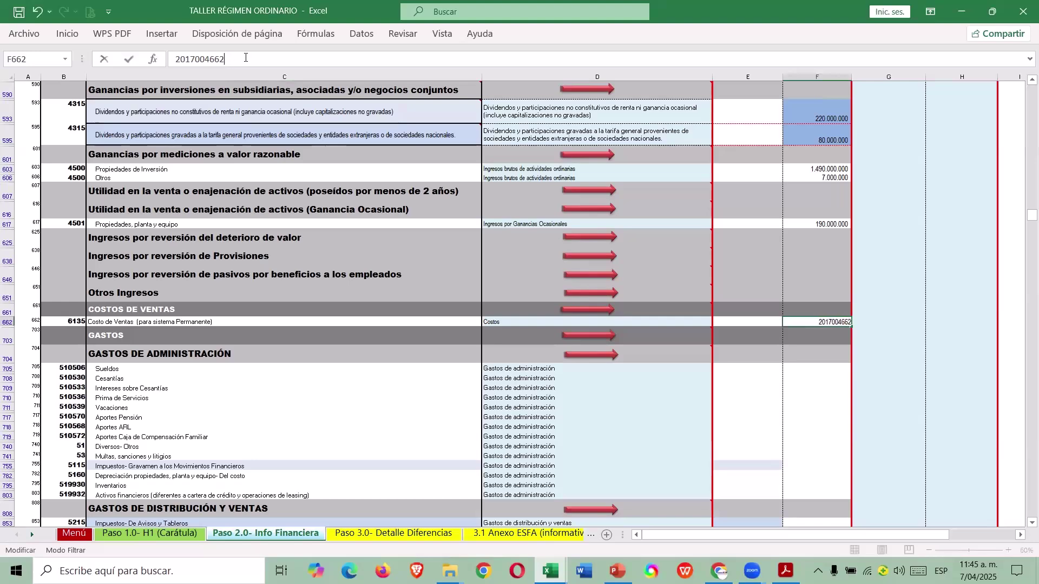
pyautogui.write('3')
pyautogui.press('Return')
# Locate the first administration expense cell, then return to the guide's expense figures.
pyautogui.scroll(-2, 698, 300)
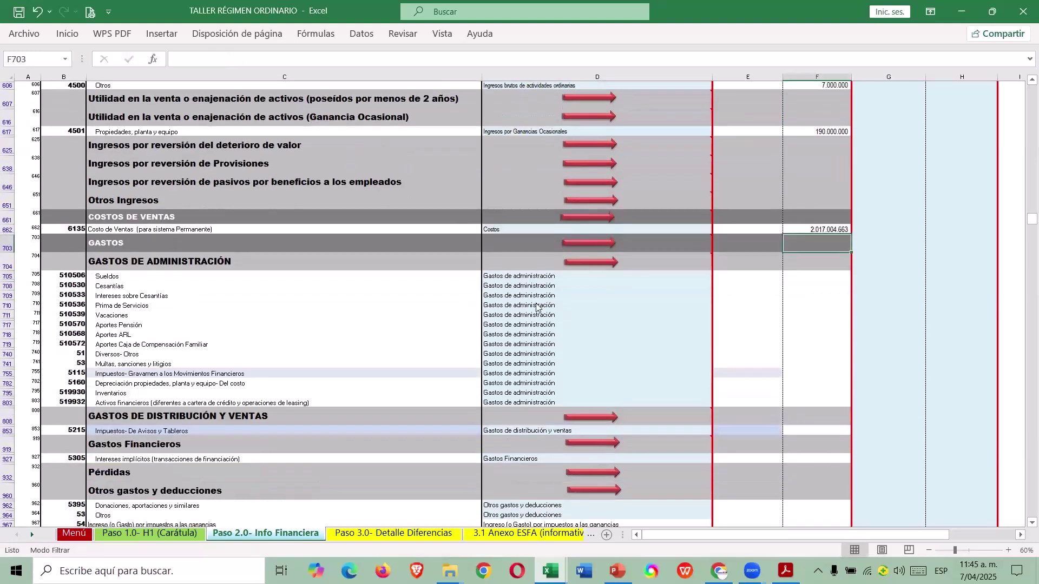
pyautogui.click(737, 278)
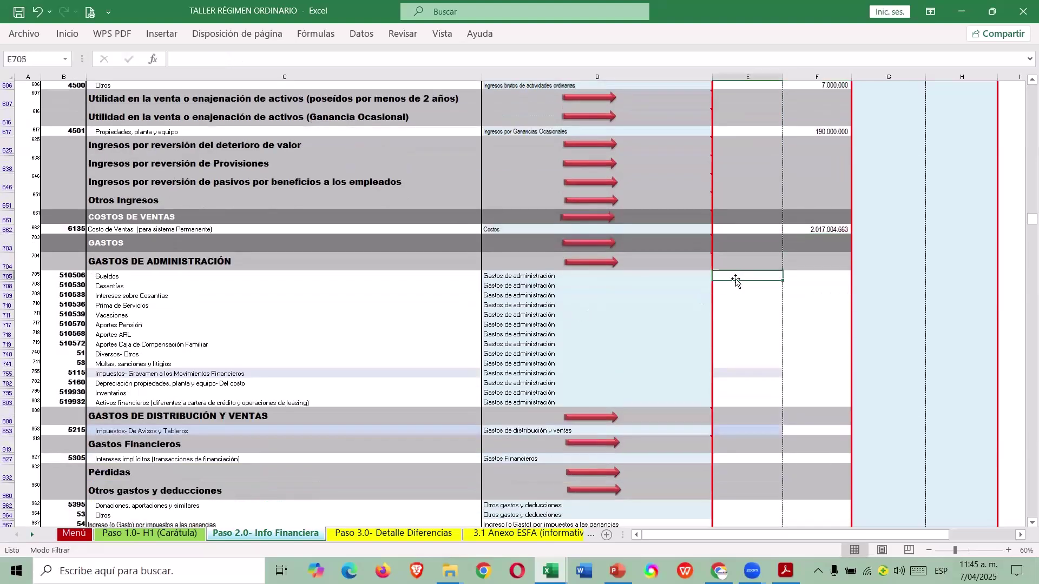
pyautogui.hotkey('alt', 'Tab')
pyautogui.scroll(-7, 609, 391)
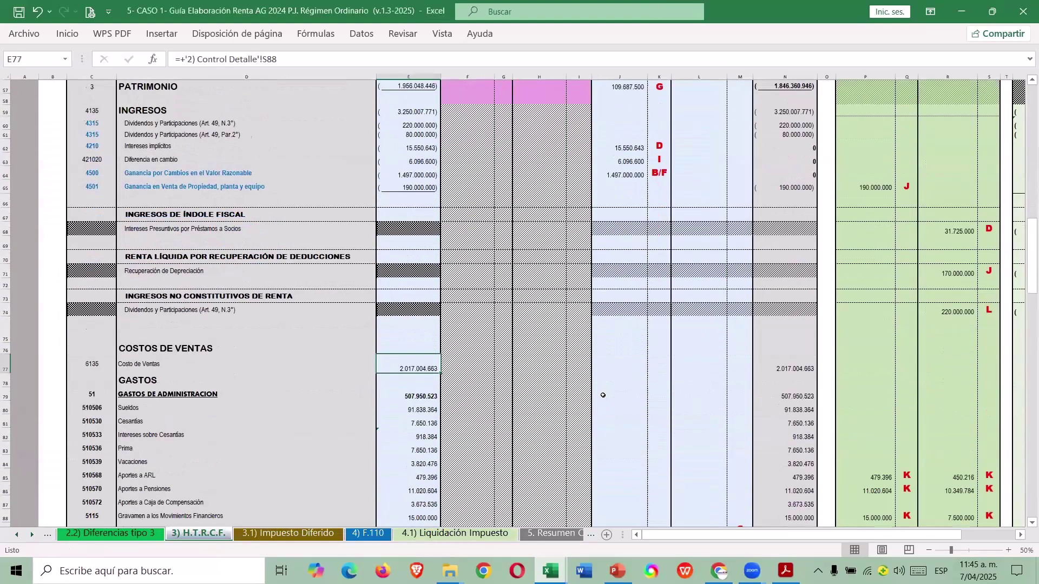
pyautogui.scroll(-1, 602, 397)
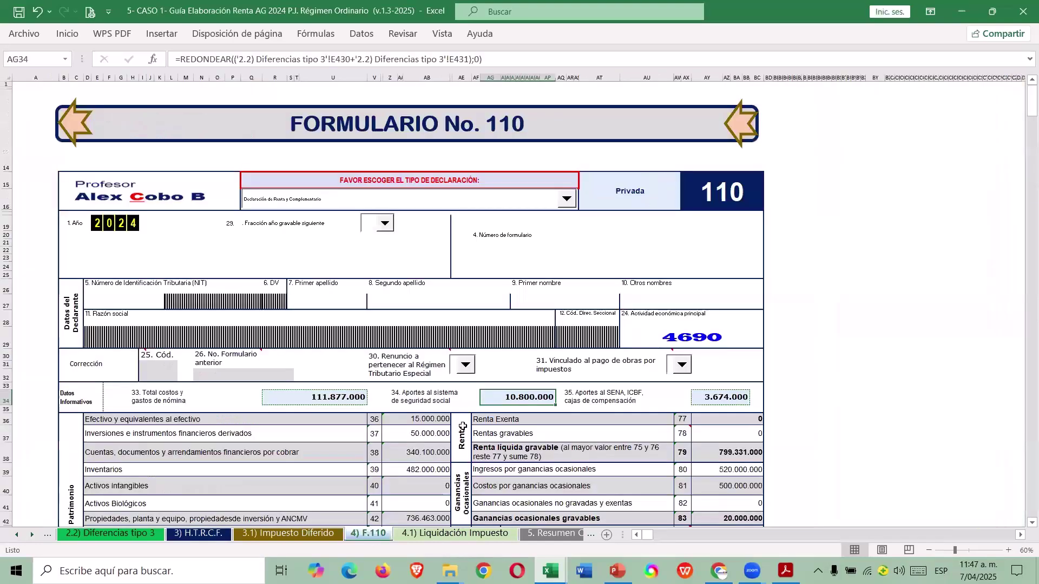
pyautogui.click(163, 402)
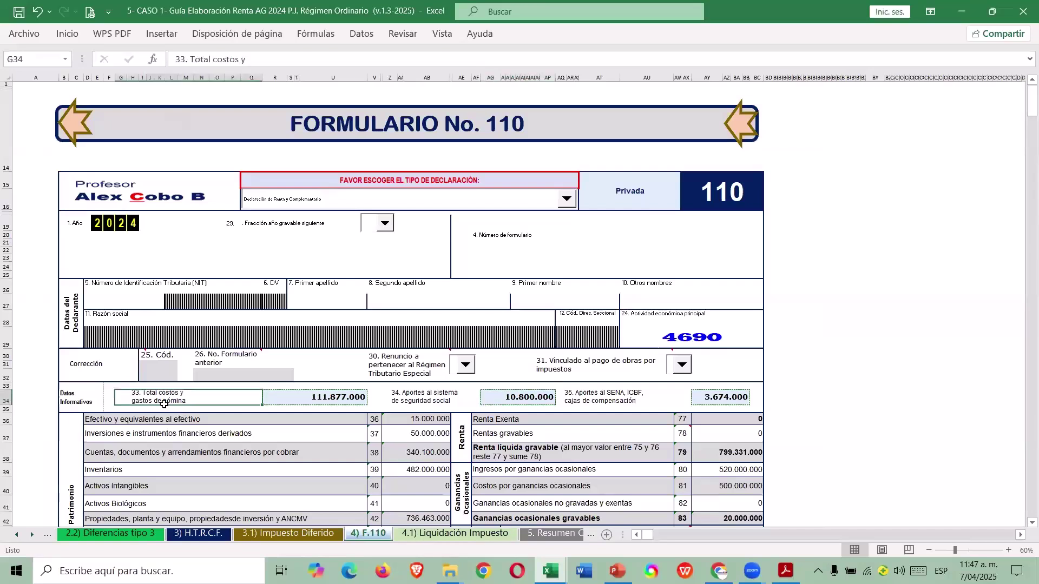
pyautogui.click(416, 402)
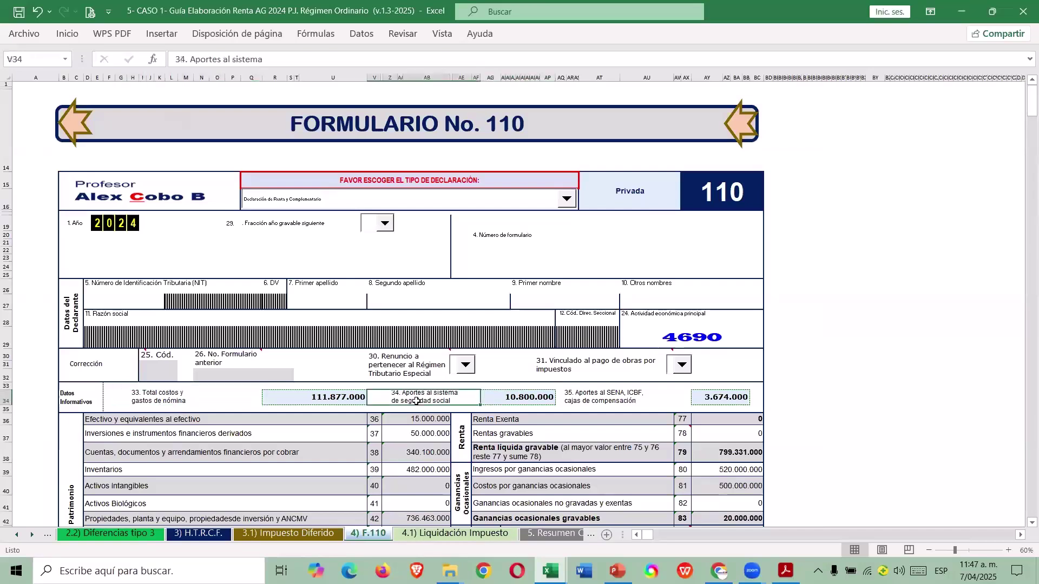
pyautogui.click(593, 401)
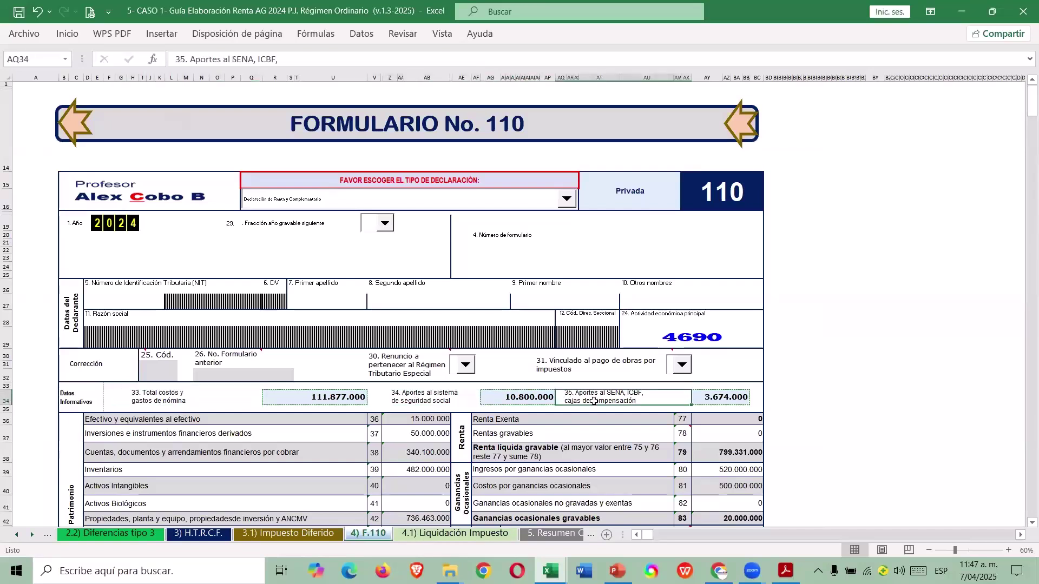
pyautogui.click(199, 534)
# Paste Sueldos 91.838.364 and Cesantías 7.650.136 from the guide as values into the administration expense rows.
pyautogui.scroll(-1, 494, 402)
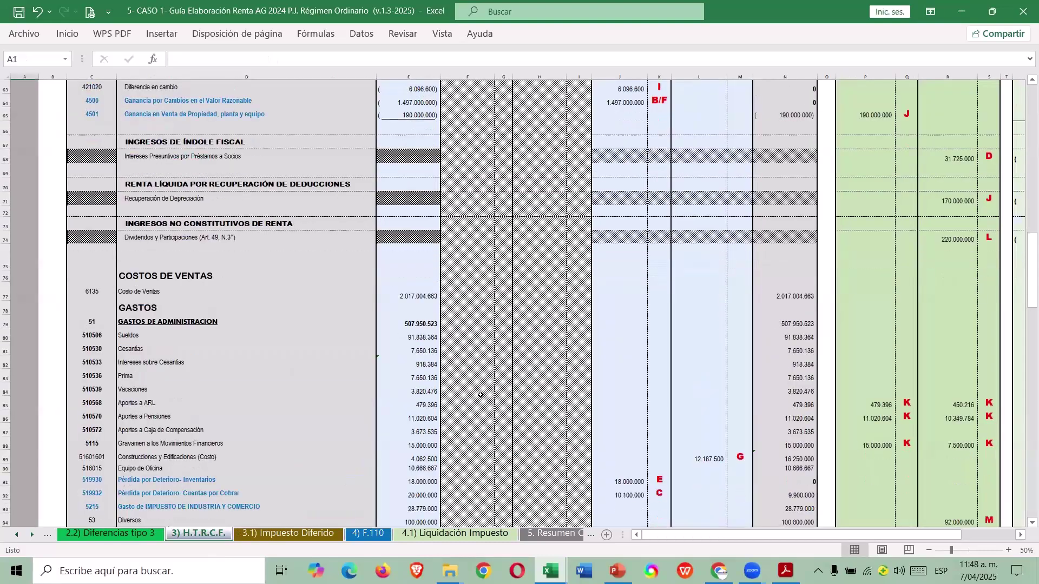
pyautogui.click(425, 338)
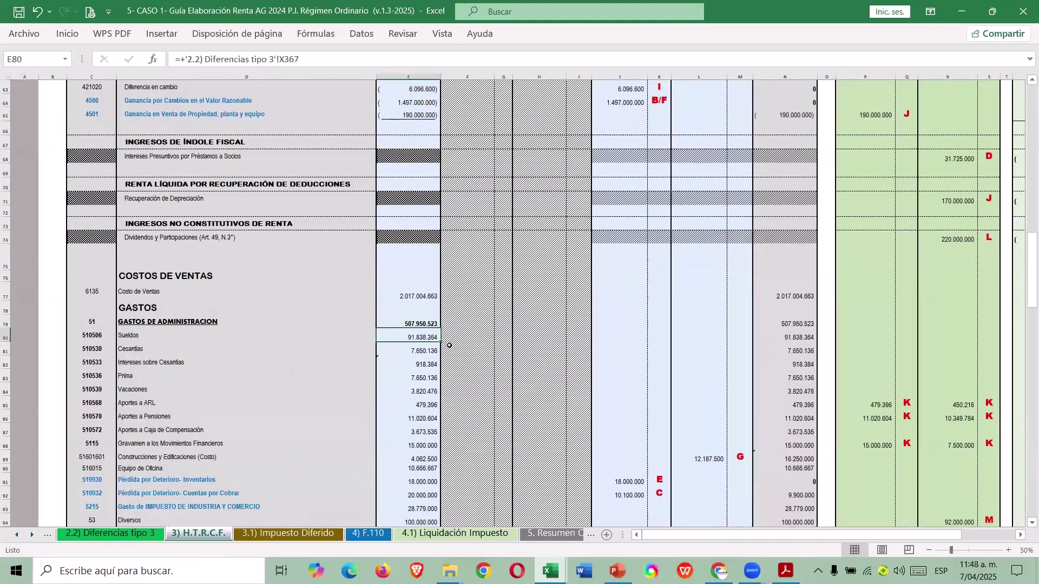
pyautogui.hotkey('ctrl', 'c')
pyautogui.hotkey('alt', 'Tab')
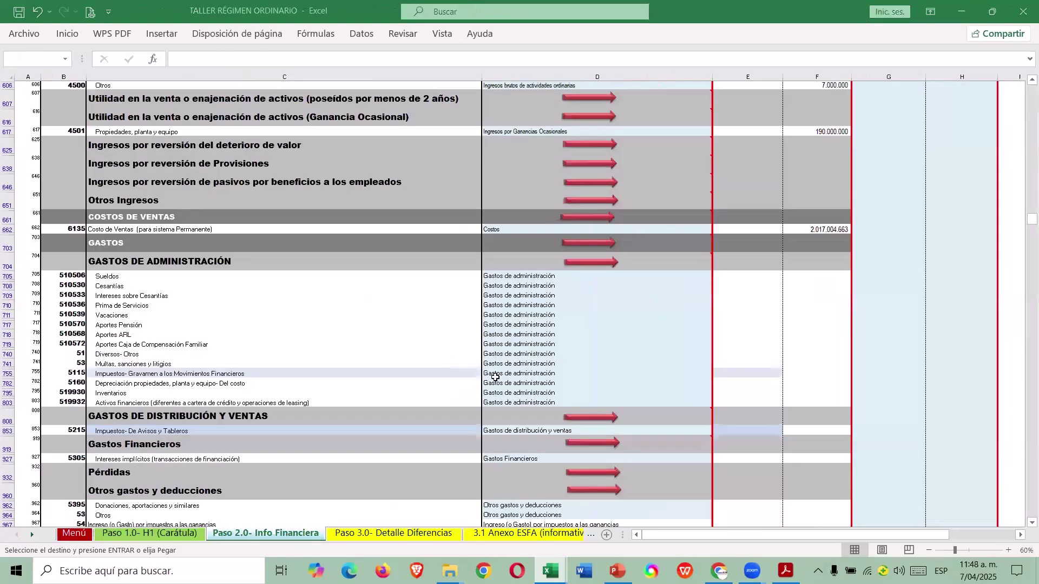
pyautogui.click(782, 278)
pyautogui.rightClick(784, 278)
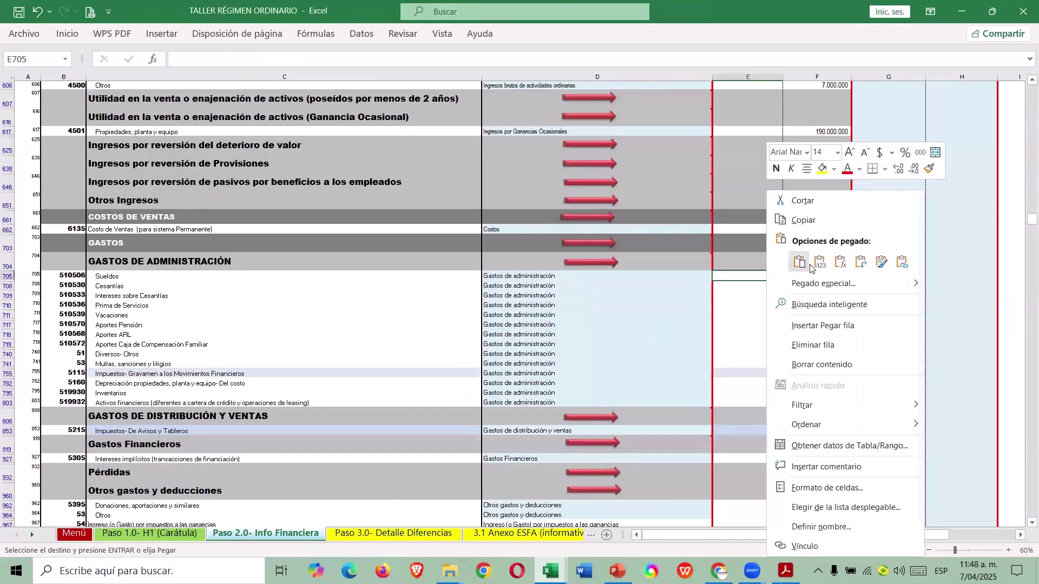
pyautogui.click(805, 263)
pyautogui.hotkey('alt', 'Tab')
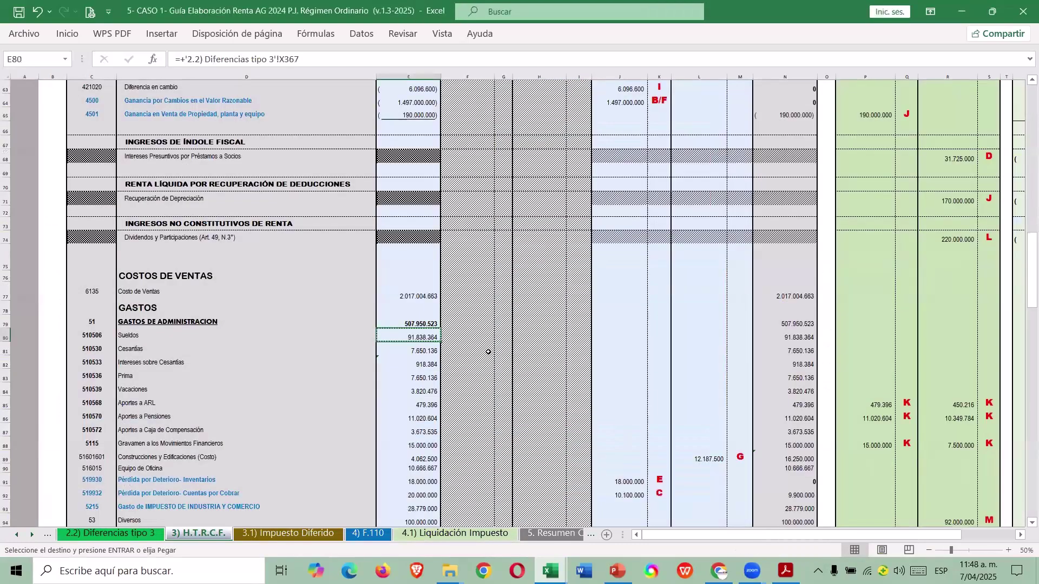
pyautogui.hotkey('alt', 'Tab')
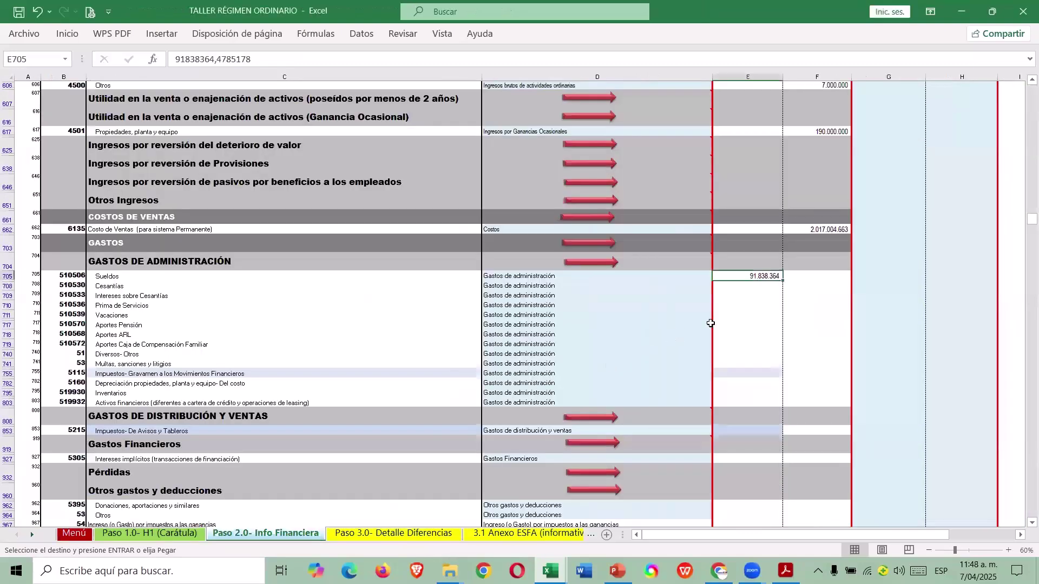
pyautogui.click(746, 290)
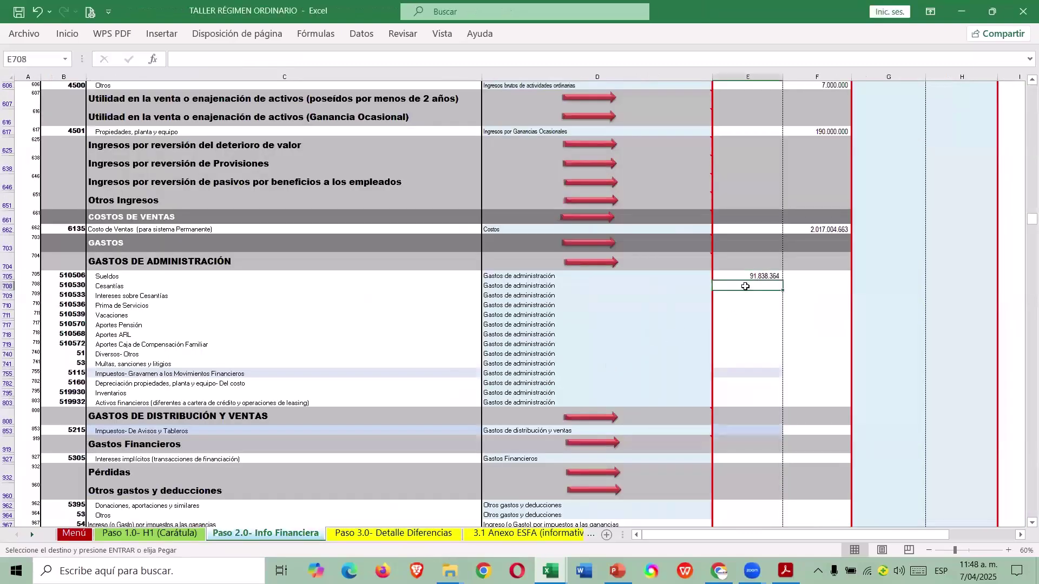
pyautogui.rightClick(745, 290)
pyautogui.click(799, 262)
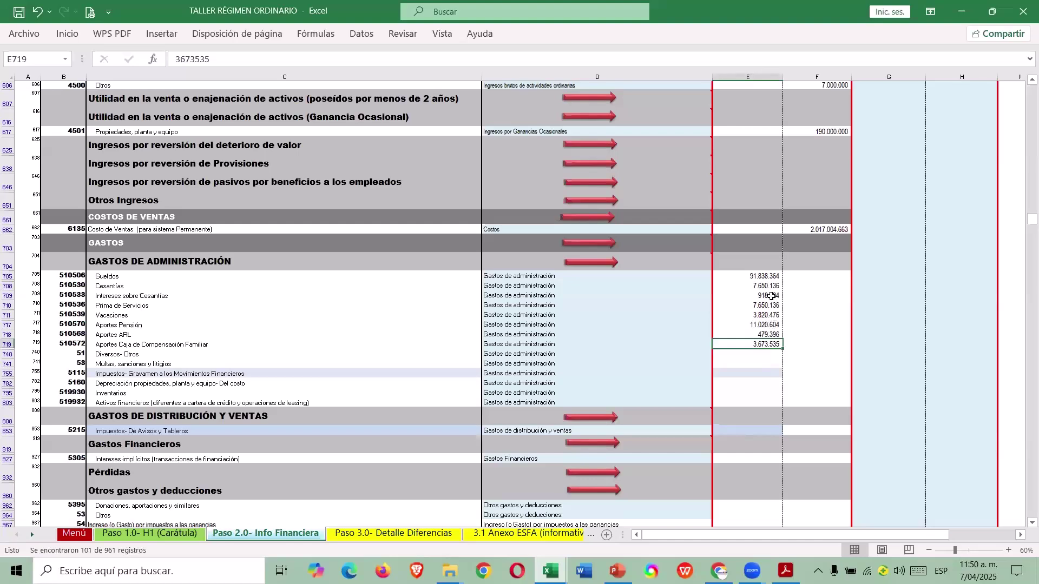
# Open Información Adicional from the Menú sheet and review the payroll figures in G50:G52.
pyautogui.click(74, 534)
pyautogui.scroll(-5, 522, 348)
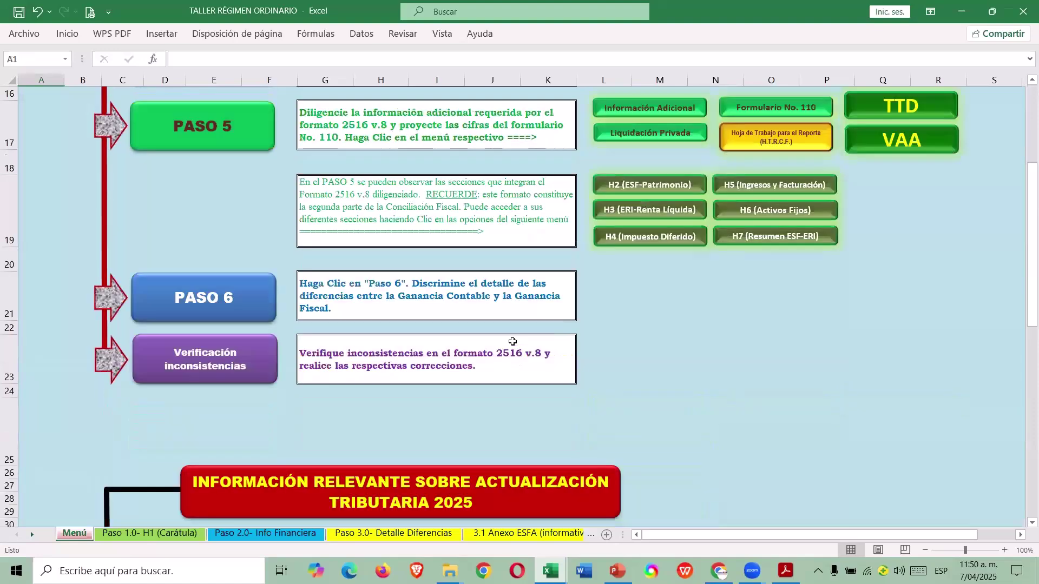
pyautogui.scroll(3, 629, 336)
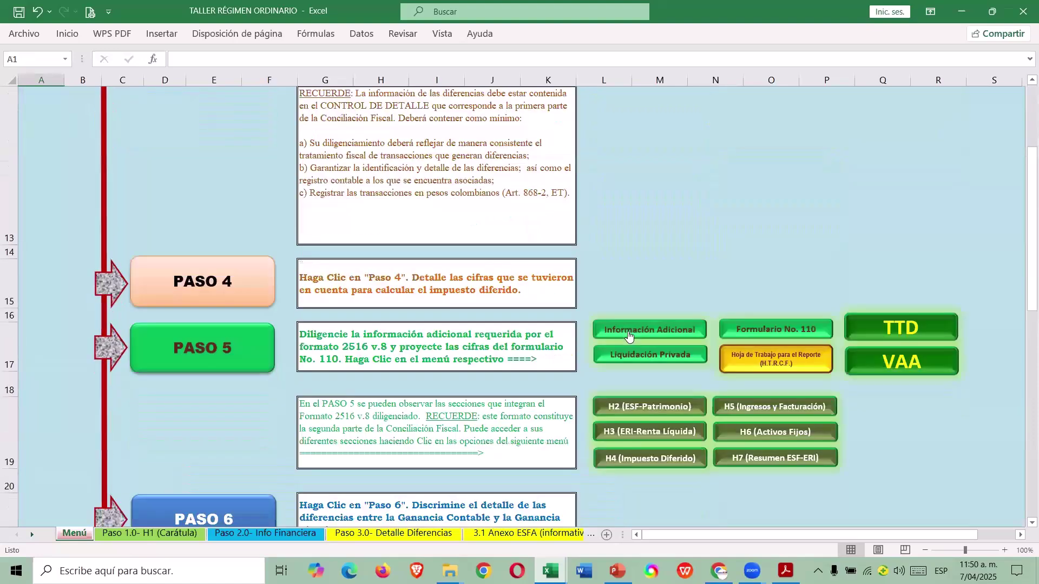
pyautogui.click(629, 336)
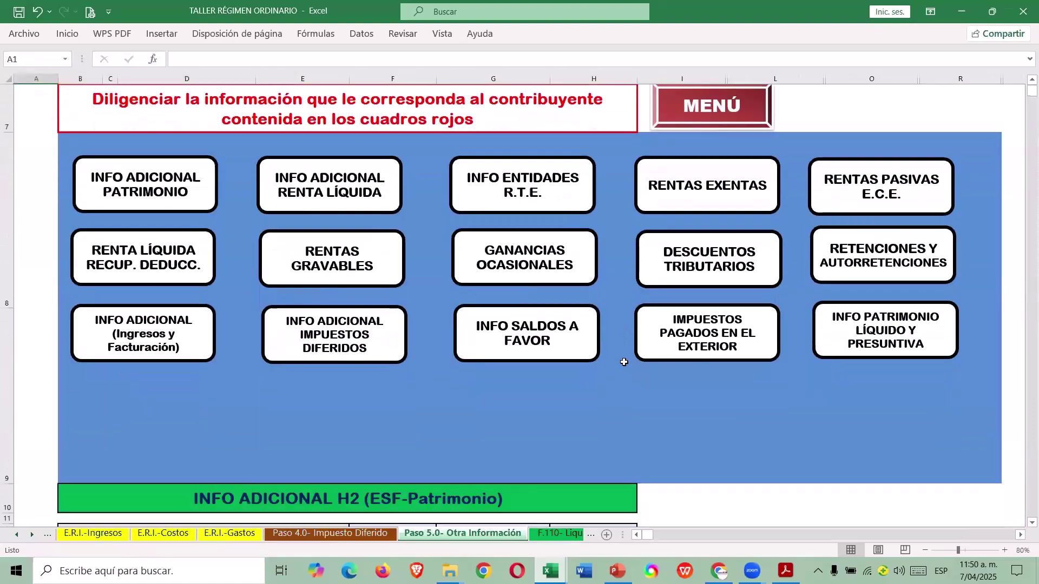
pyautogui.scroll(-5, 599, 356)
pyautogui.scroll(-4, 598, 354)
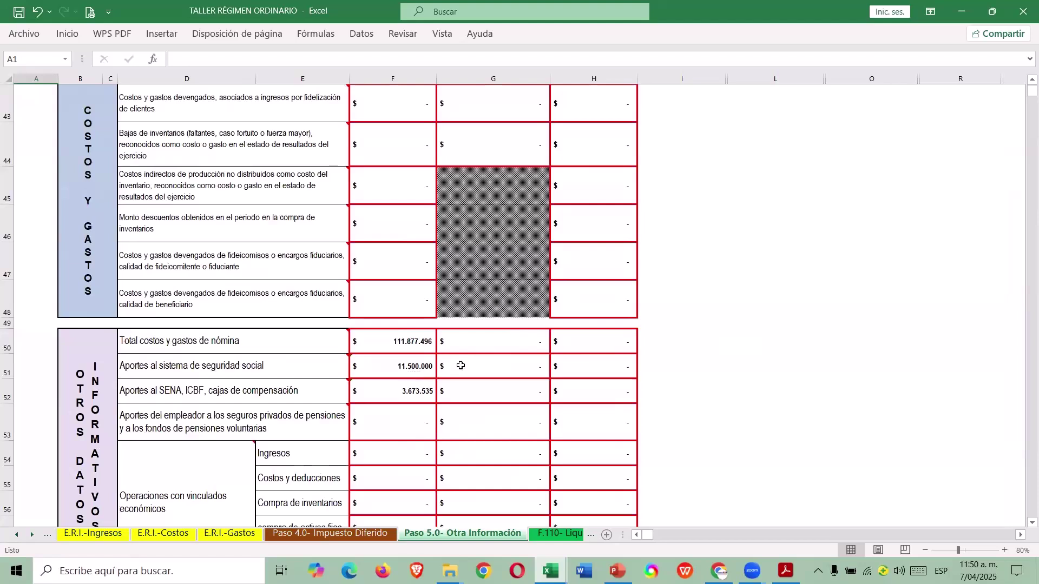
pyautogui.moveTo(463, 342); pyautogui.dragTo(463, 388)
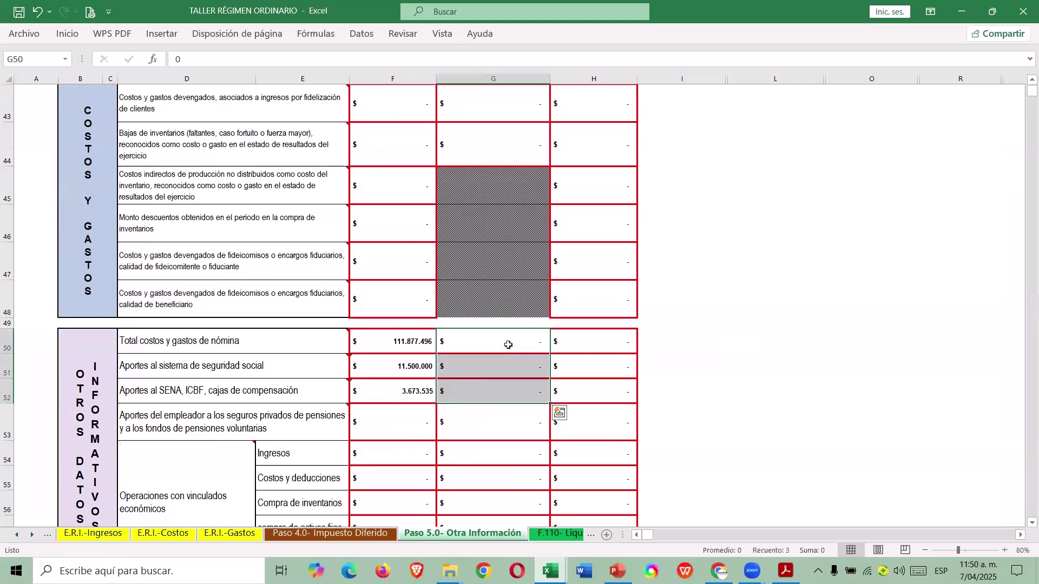
# Return through Menú to the Paso 2.0 Info Financiera balances sheet.
pyautogui.scroll(10, 512, 341)
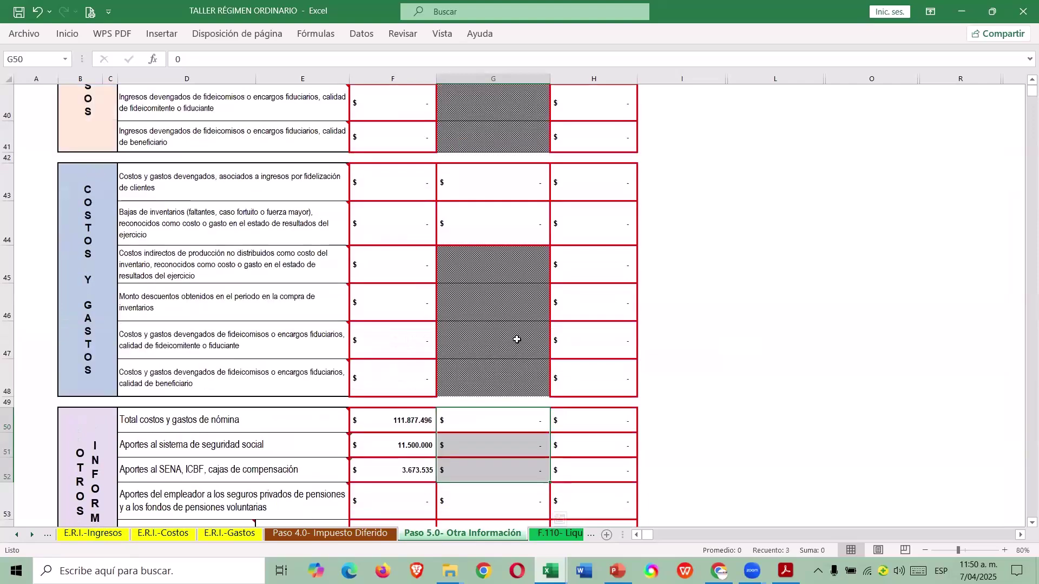
pyautogui.hotkey('ctrl', 'pageup')
pyautogui.hotkey('ctrl', 'pageup')
pyautogui.hotkey('ctrl', 'pageup')
pyautogui.hotkey('ctrl', 'pageup')
pyautogui.hotkey('ctrl', 'pageup')
pyautogui.hotkey('ctrl', 'pageup')
pyautogui.hotkey('ctrl', 'pageup')
pyautogui.hotkey('ctrl', 'pageup')
pyautogui.hotkey('ctrl', 'pageup')
pyautogui.hotkey('ctrl', 'pageup')
pyautogui.click(252, 277)
pyautogui.scroll(-10, 595, 338)
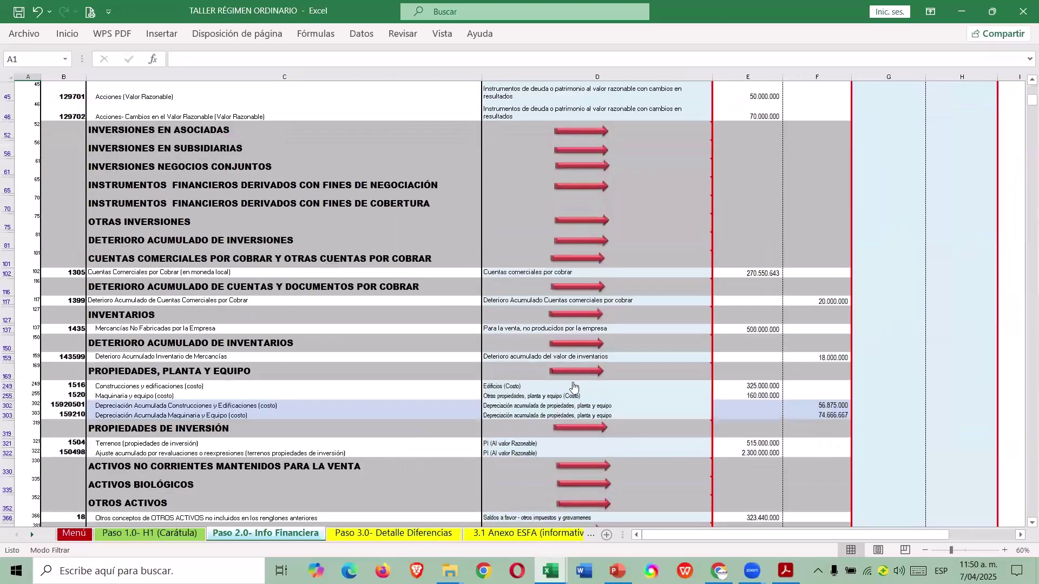
pyautogui.scroll(-15, 561, 380)
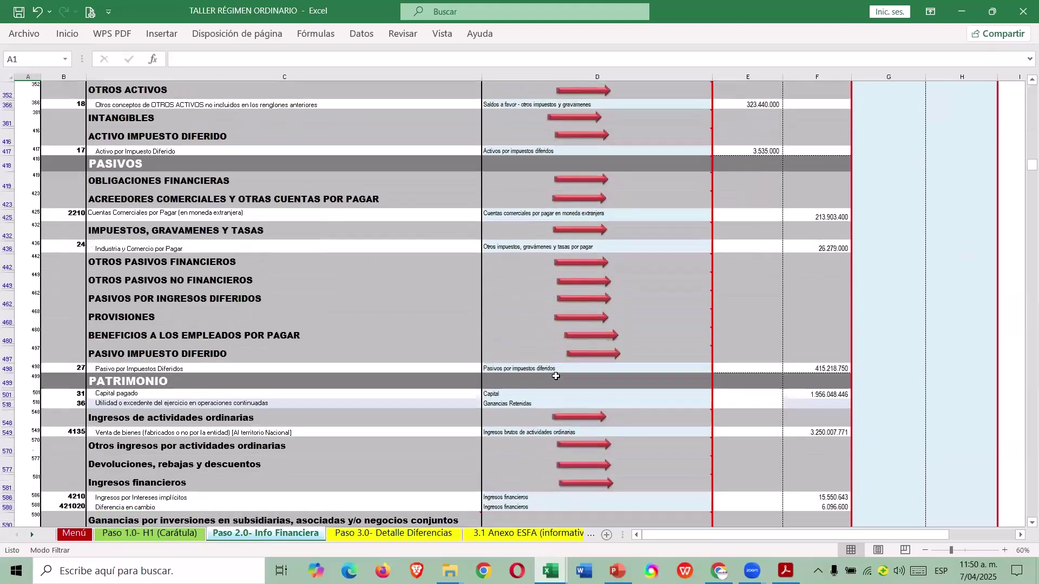
pyautogui.scroll(-7, 528, 371)
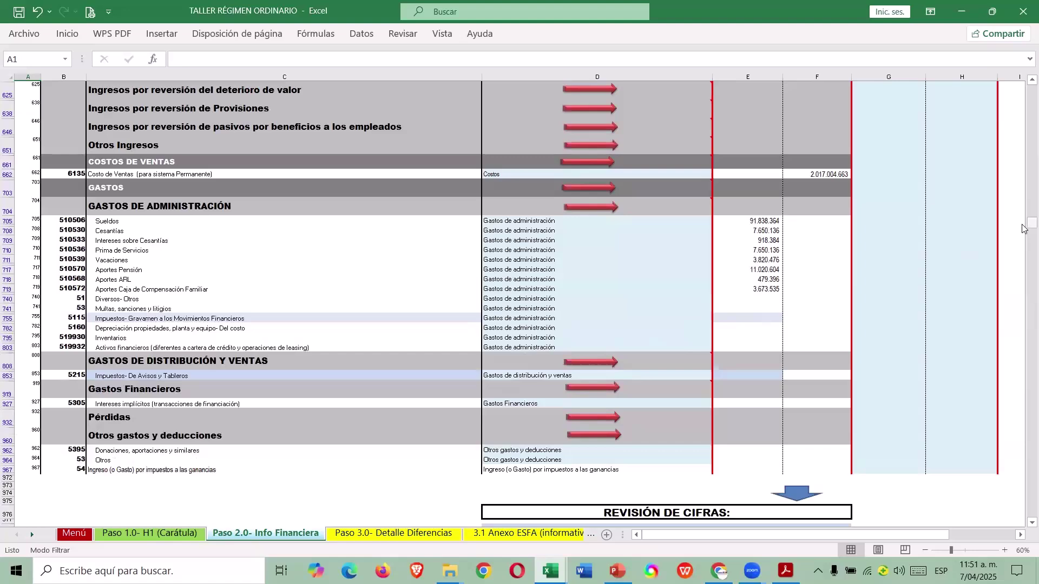
# Clear the CÓDIGO filter so every account row is shown, and scroll through the sheet.
pyautogui.moveTo(1032, 223); pyautogui.dragTo(1032, 89)
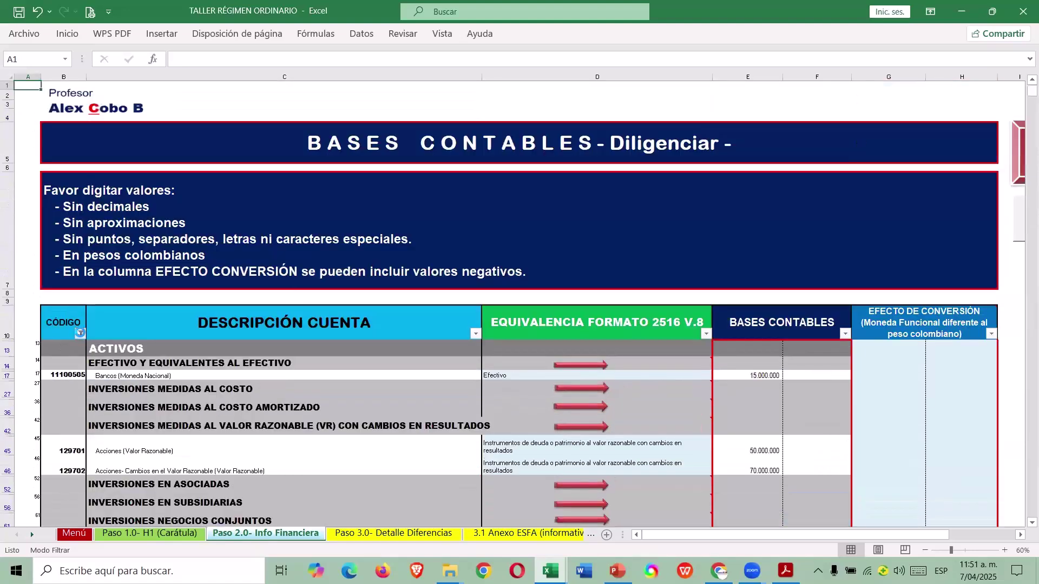
pyautogui.click(80, 333)
pyautogui.scroll(-5, 167, 257)
pyautogui.scroll(-3, 166, 256)
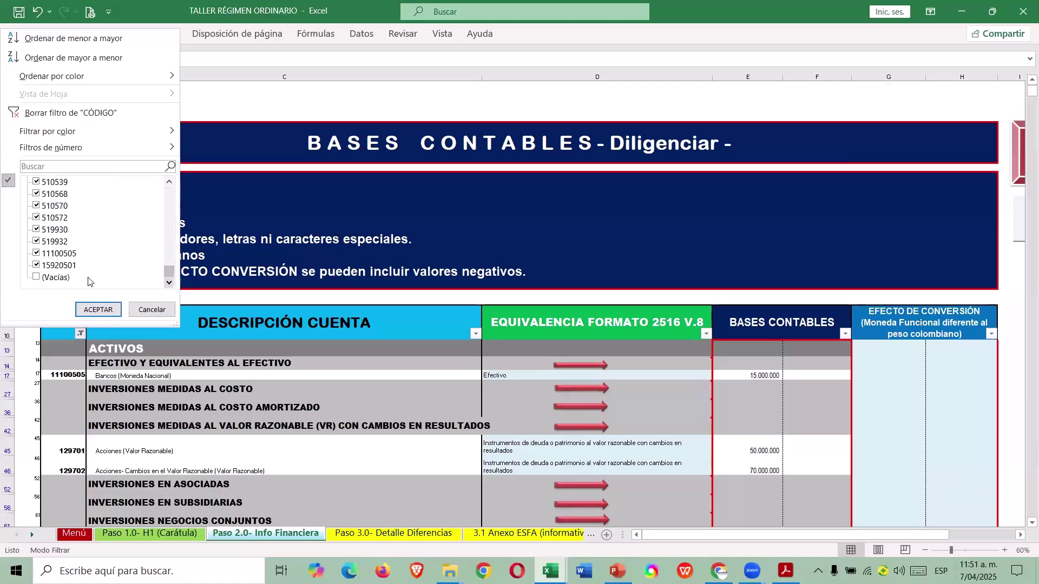
pyautogui.click(98, 309)
pyautogui.scroll(-20, 509, 425)
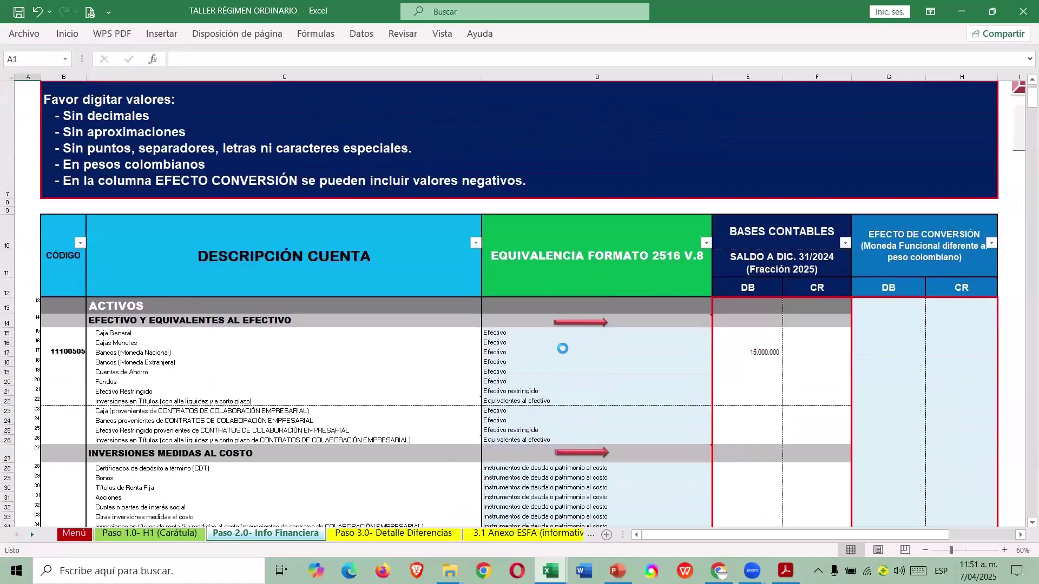
pyautogui.scroll(-20, 510, 425)
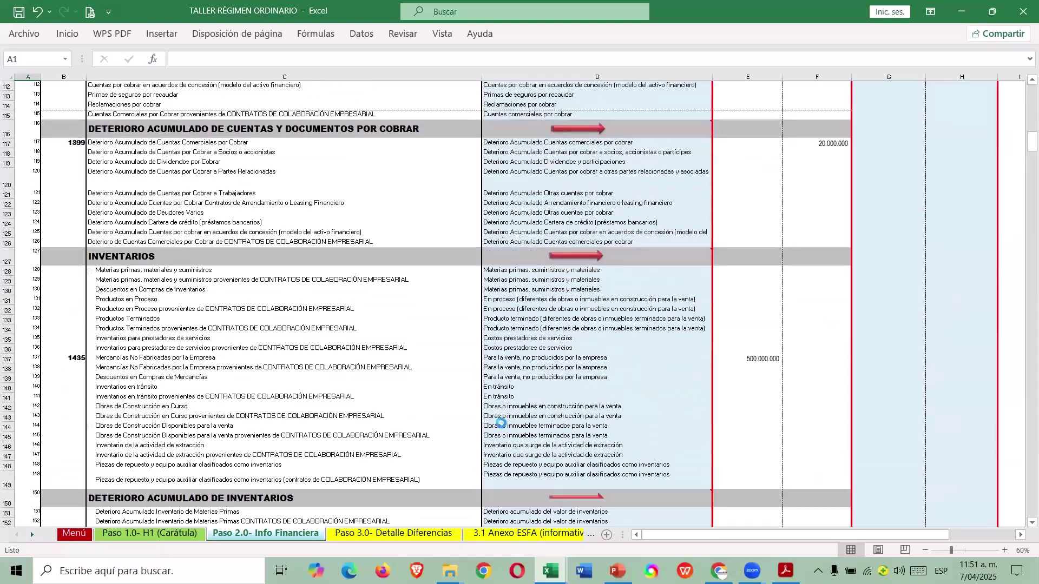
pyautogui.scroll(-20, 485, 429)
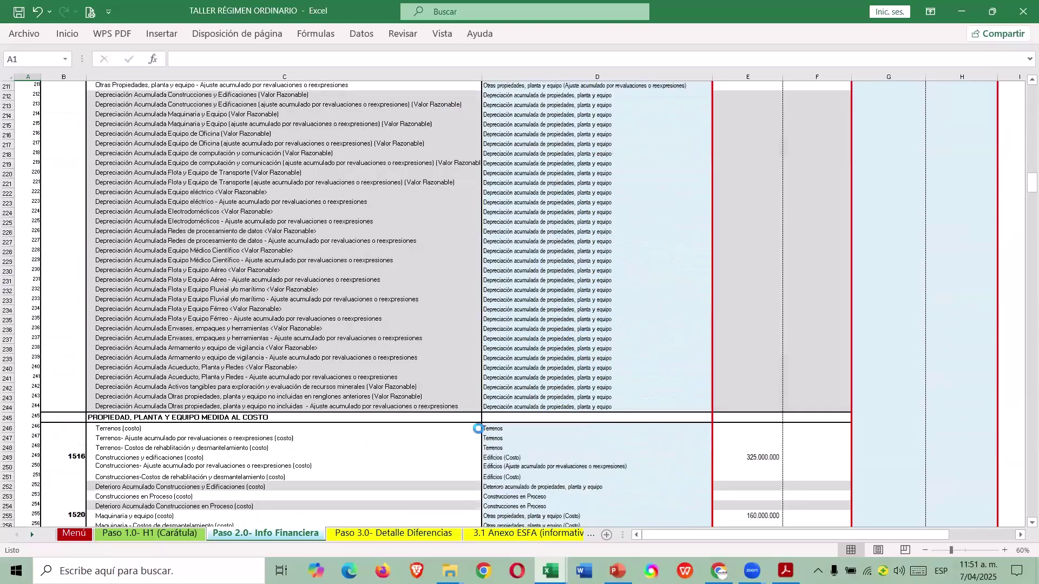
pyautogui.scroll(-20, 470, 428)
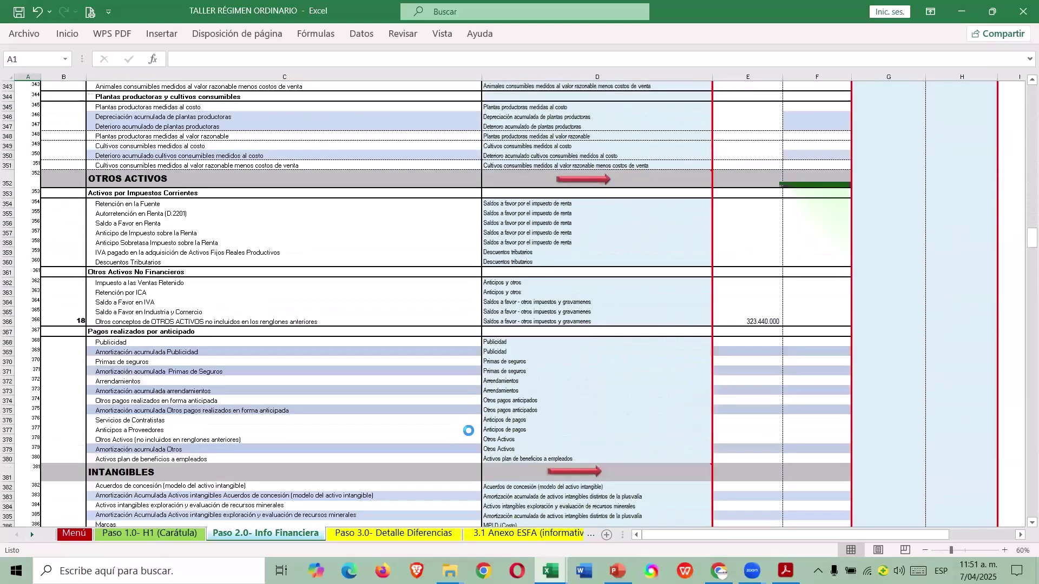
pyautogui.scroll(-20, 463, 436)
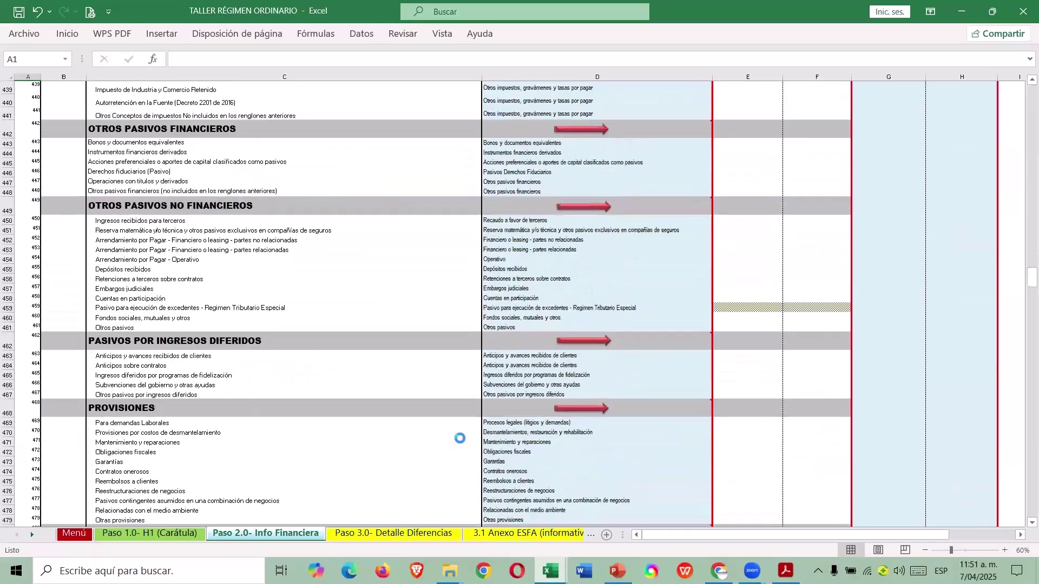
pyautogui.scroll(-20, 442, 436)
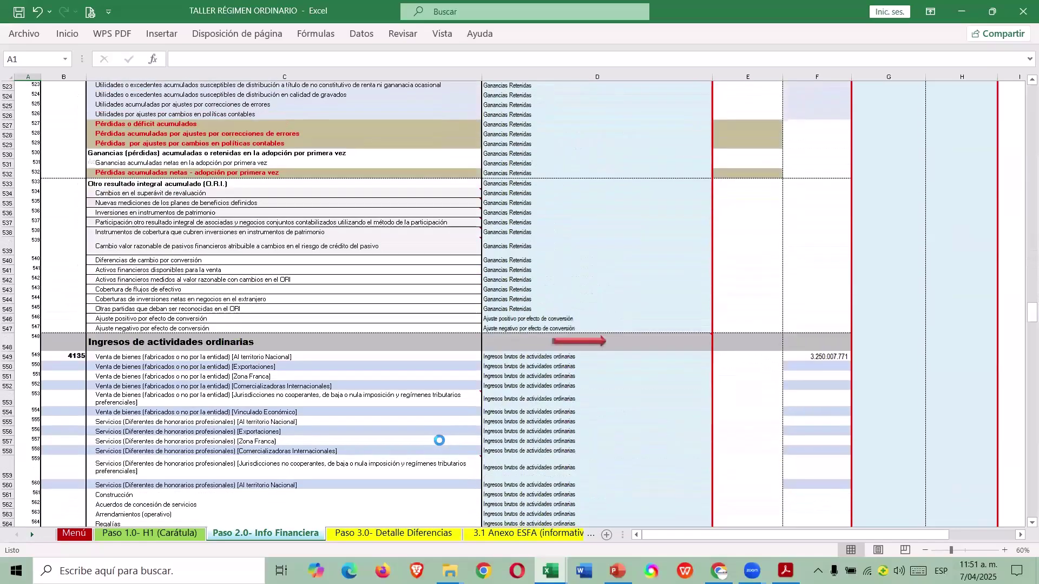
pyautogui.scroll(-14, 432, 440)
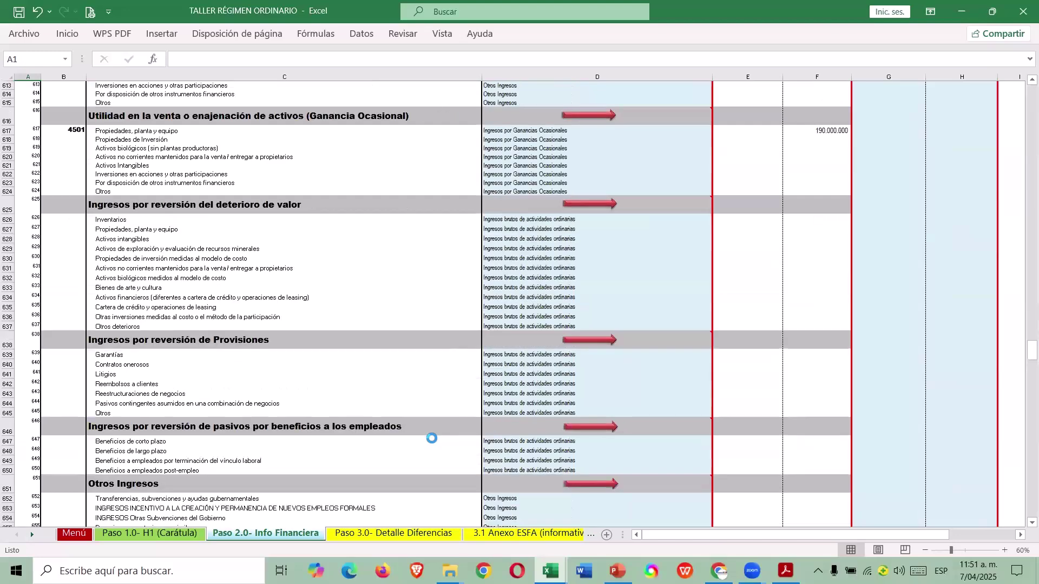
pyautogui.scroll(-3, 434, 421)
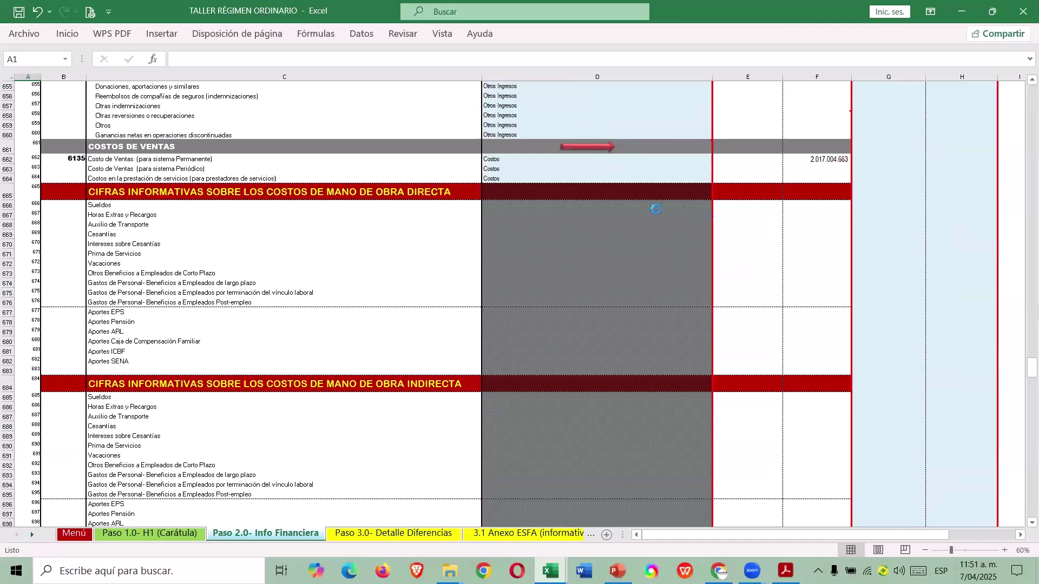
# Inspect the direct and indirect labour cost headings and their still-empty debit cells.
pyautogui.moveTo(76, 193); pyautogui.dragTo(498, 192)
pyautogui.click(448, 193)
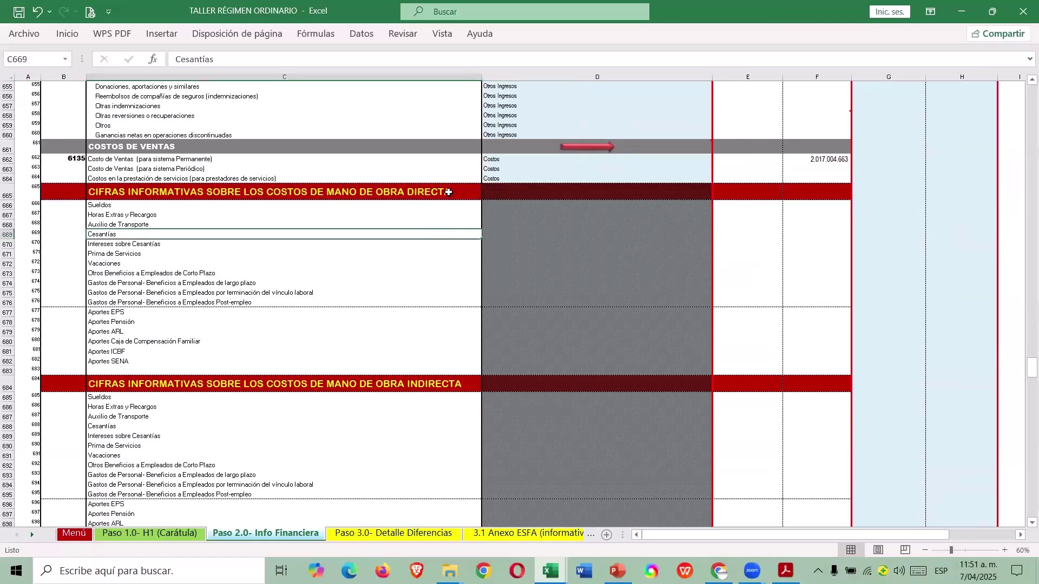
pyautogui.click(443, 385)
pyautogui.scroll(-2, 444, 411)
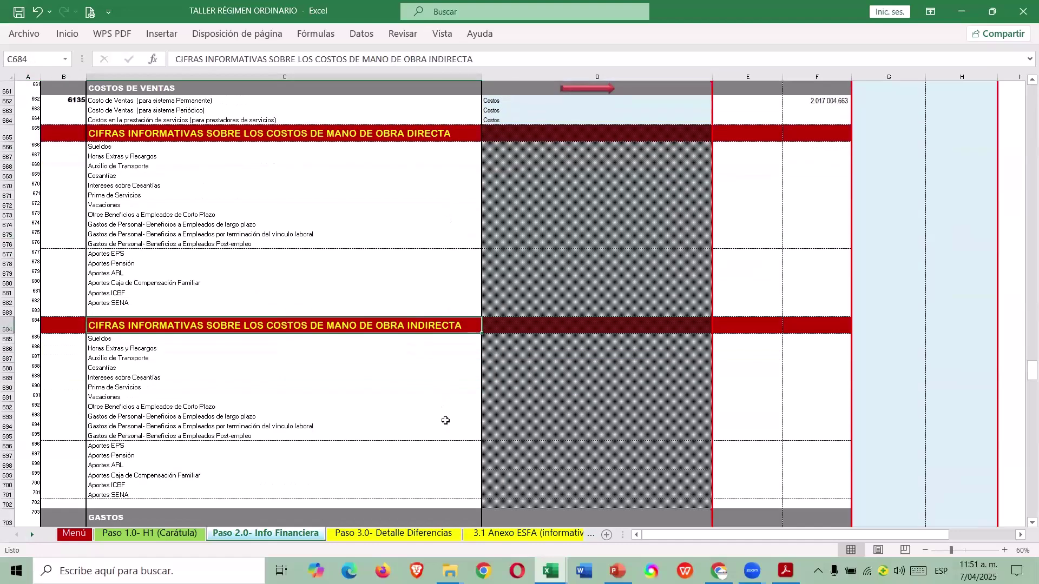
pyautogui.moveTo(764, 149); pyautogui.dragTo(754, 495)
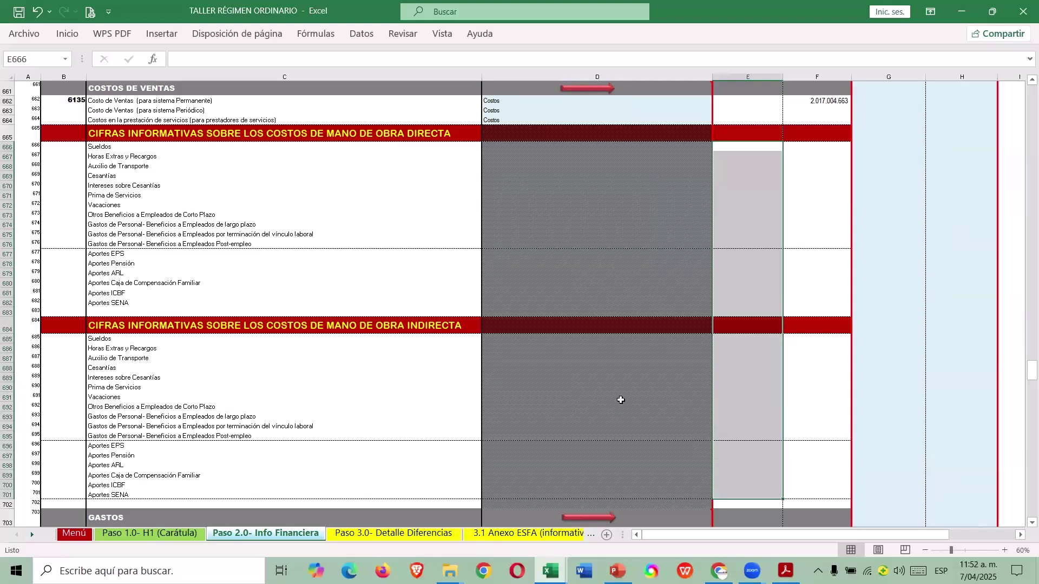
pyautogui.click(766, 285)
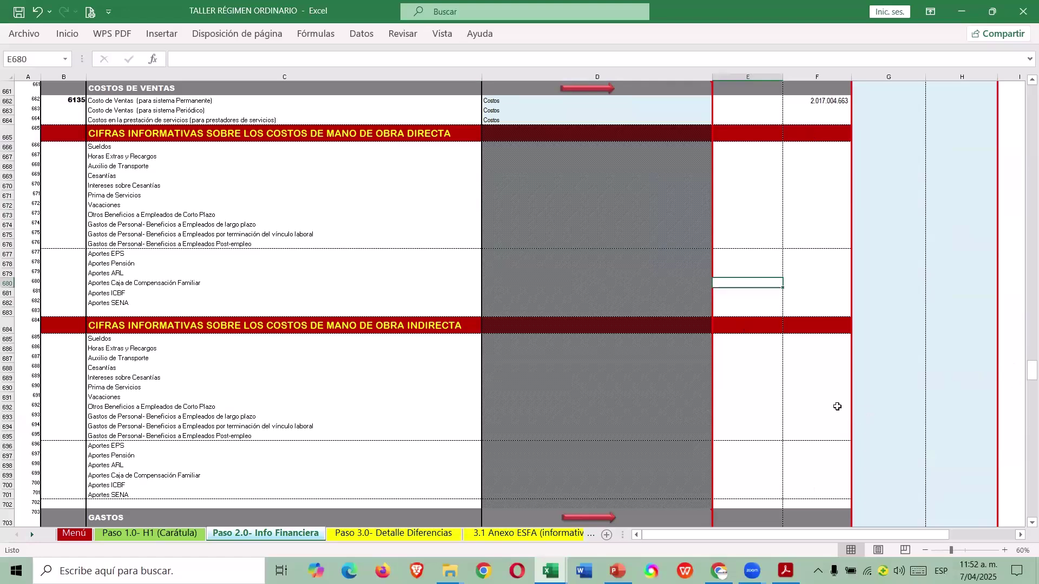
pyautogui.moveTo(1033, 371); pyautogui.dragTo(1023, 81)
# Refilter the CÓDIGO column to show only rows with an account code.
pyautogui.click(80, 334)
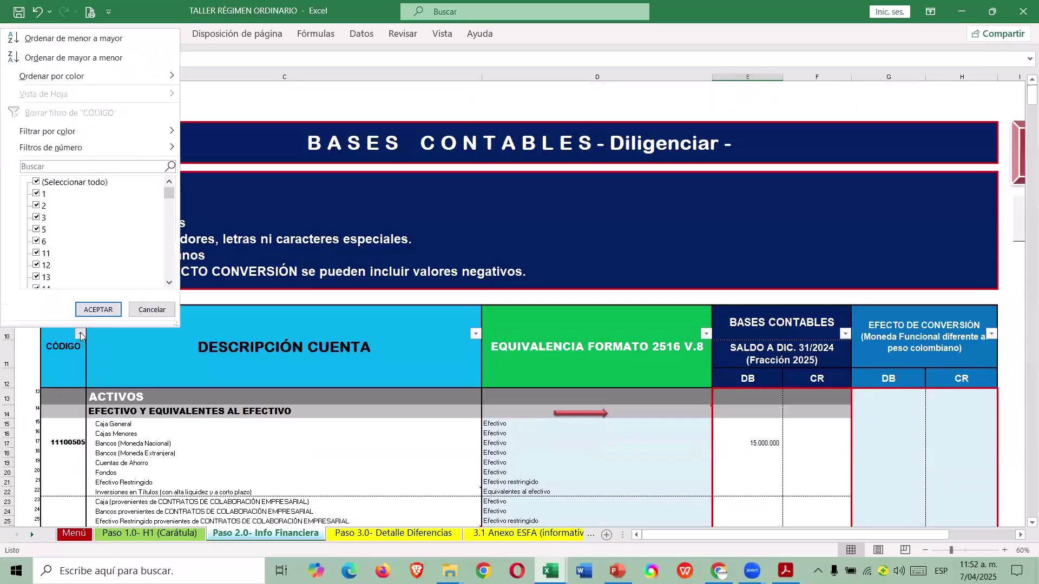
pyautogui.scroll(-20, 125, 232)
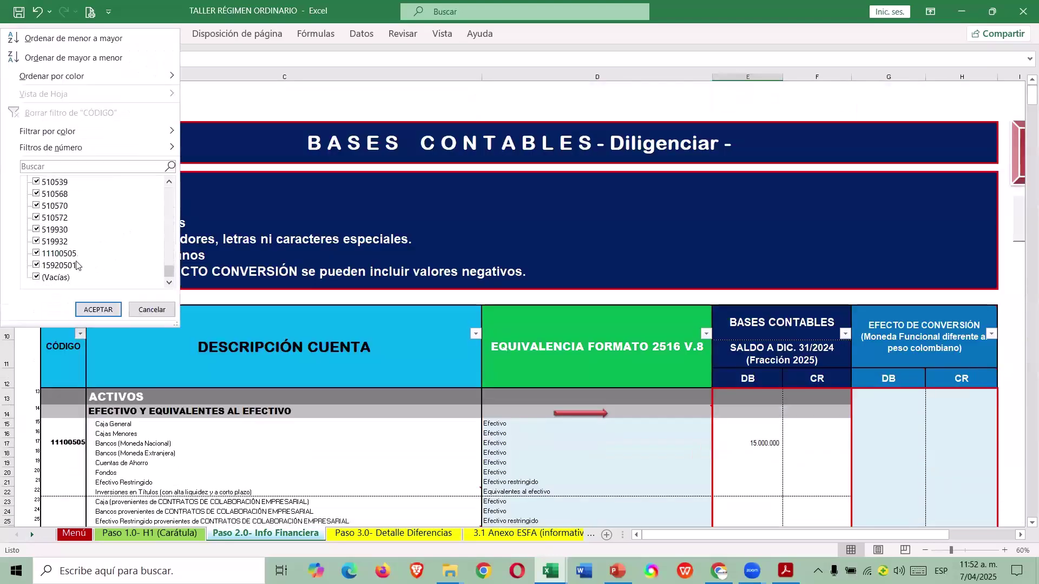
pyautogui.click(43, 277)
pyautogui.click(98, 310)
pyautogui.scroll(-5, 644, 444)
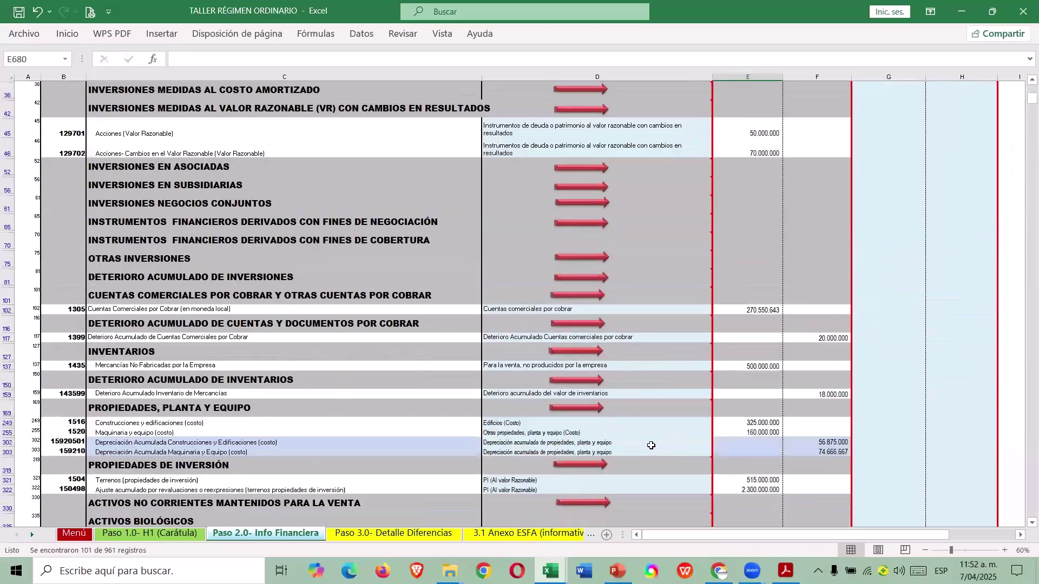
pyautogui.scroll(-20, 631, 450)
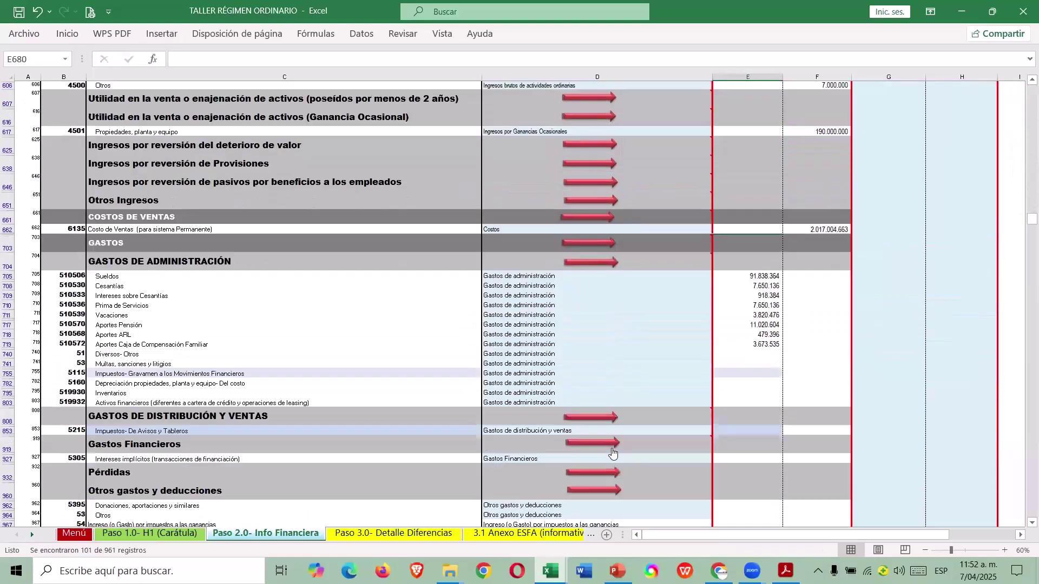
pyautogui.scroll(-2, 612, 453)
# Link the Diversos-Otros debit cell to the 507.950.523 total in H.T.R.C.F. E79.
pyautogui.click(758, 286)
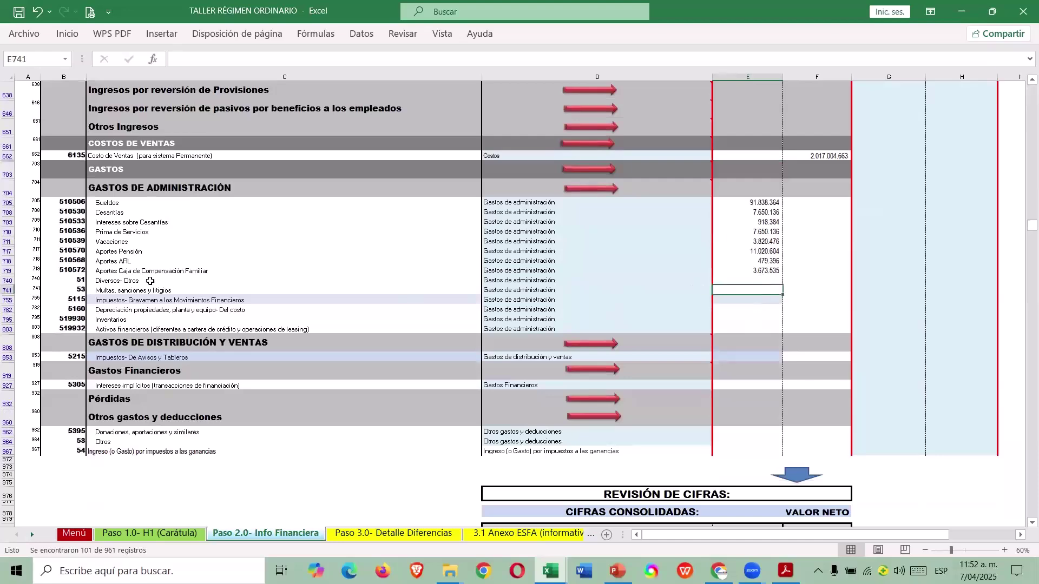
pyautogui.press('Up')
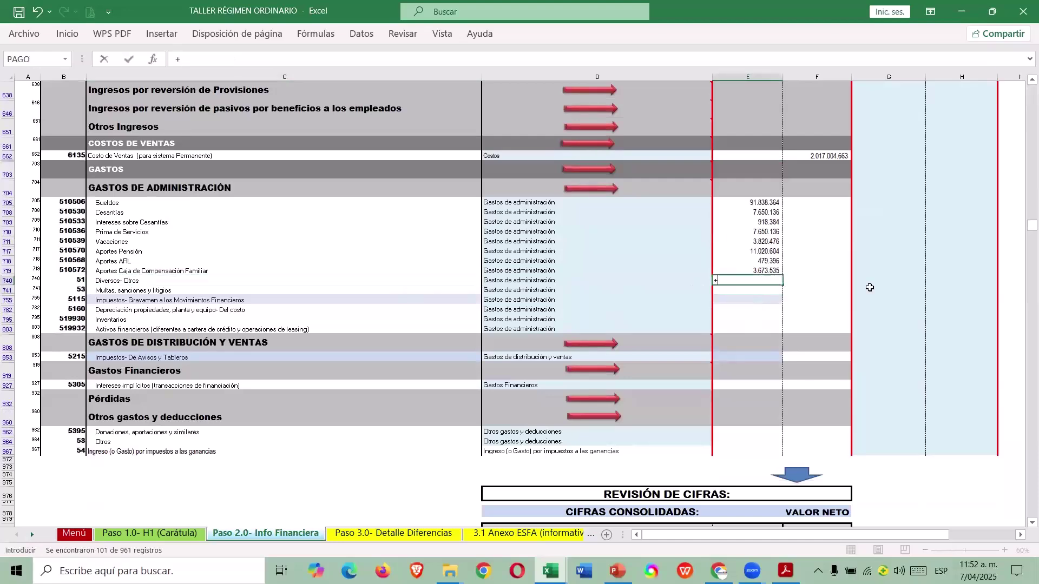
pyautogui.hotkey('alt', 'Tab')
pyautogui.write('+')
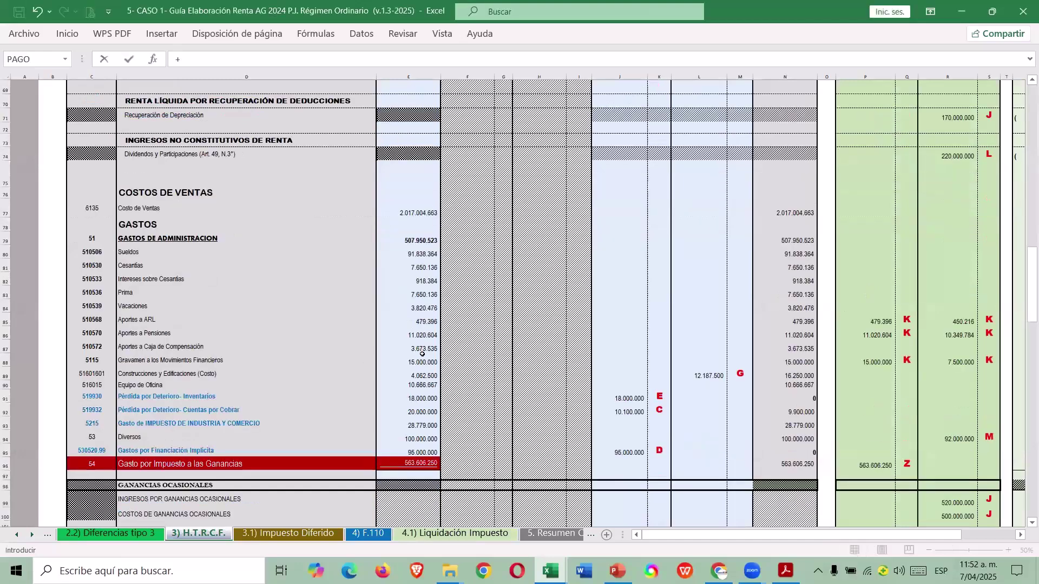
pyautogui.click(432, 195)
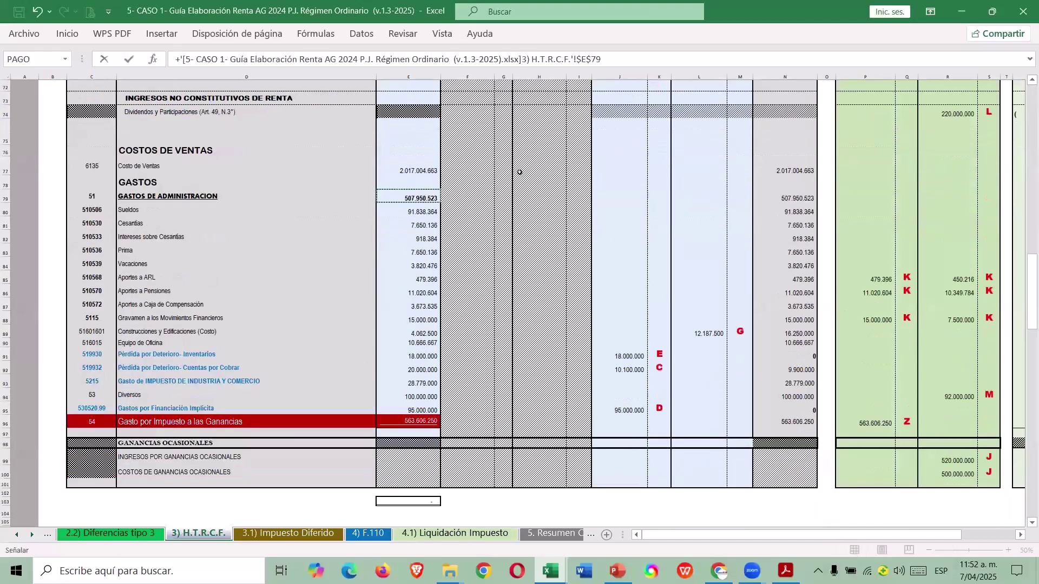
pyautogui.press('Return')
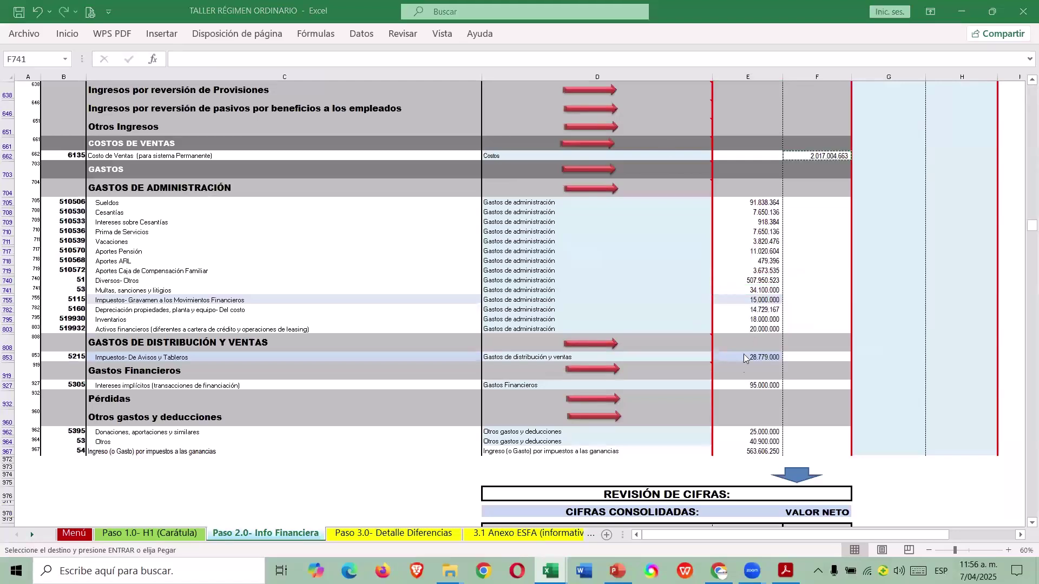
pyautogui.click(753, 443)
pyautogui.scroll(-3, 758, 428)
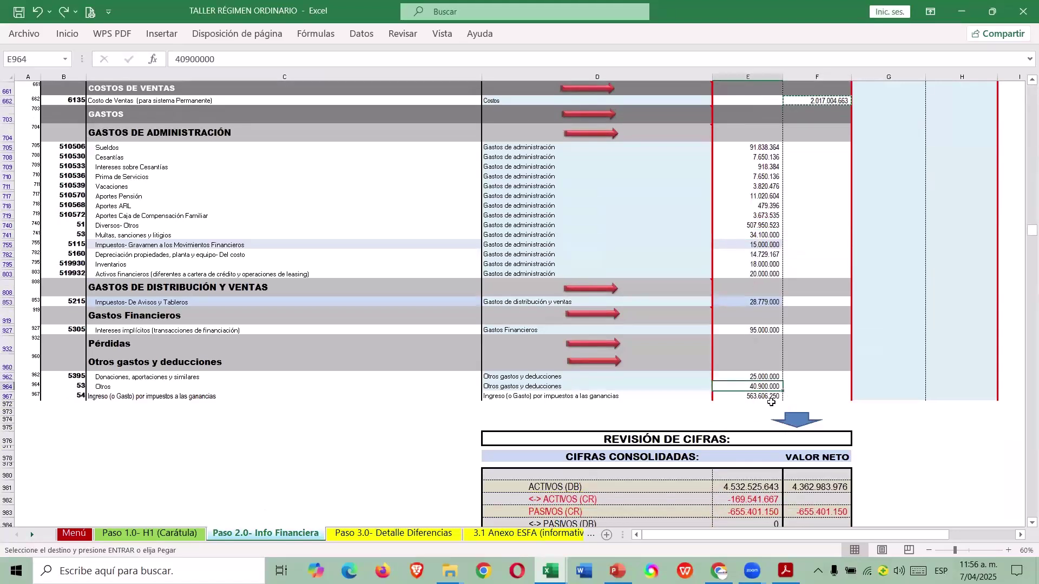
pyautogui.click(762, 399)
pyautogui.scroll(-2, 612, 403)
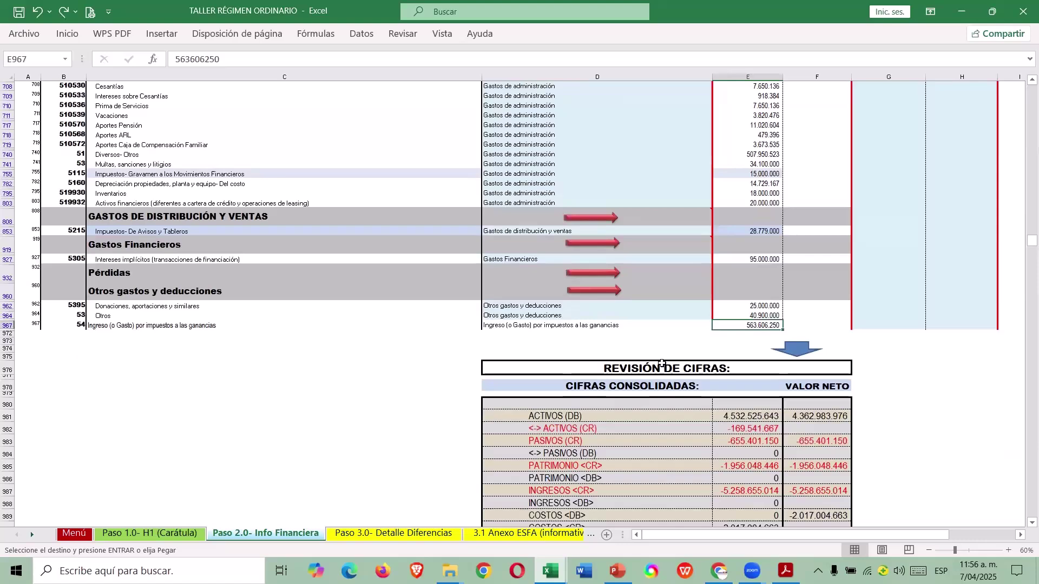
pyautogui.scroll(-3, 704, 367)
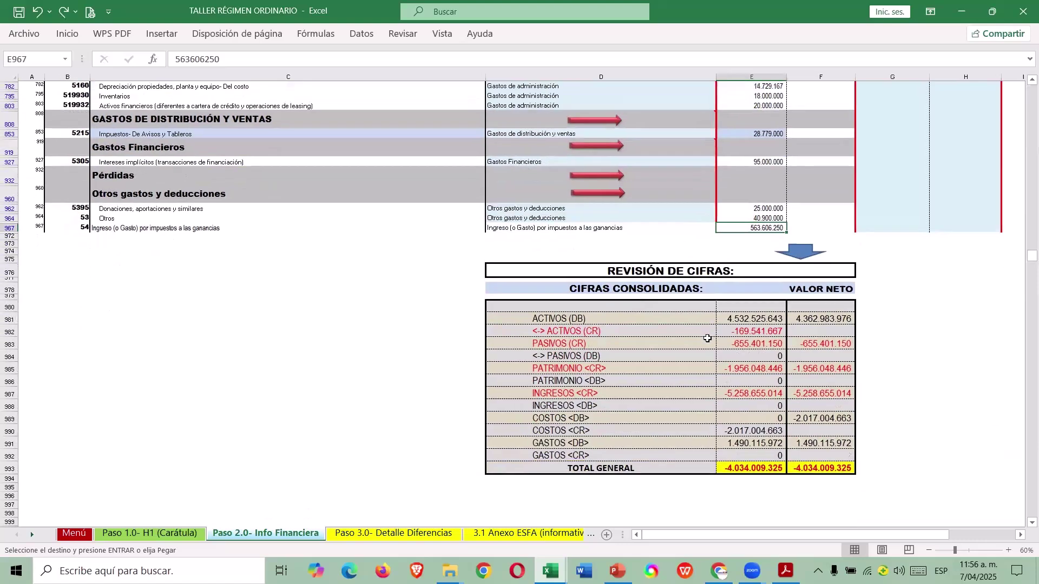
pyautogui.scroll(-1, 715, 368)
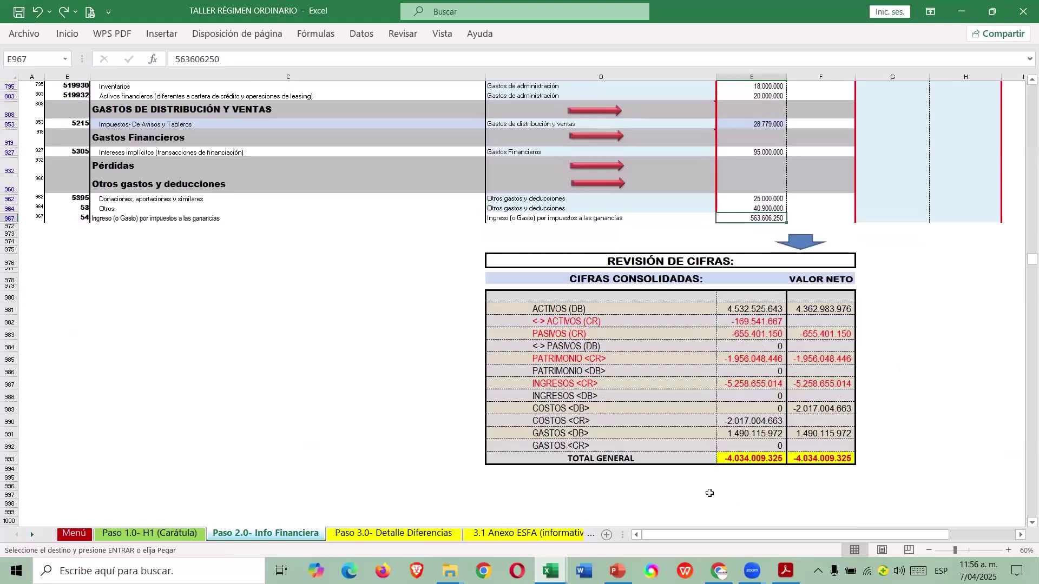
pyautogui.click(763, 309)
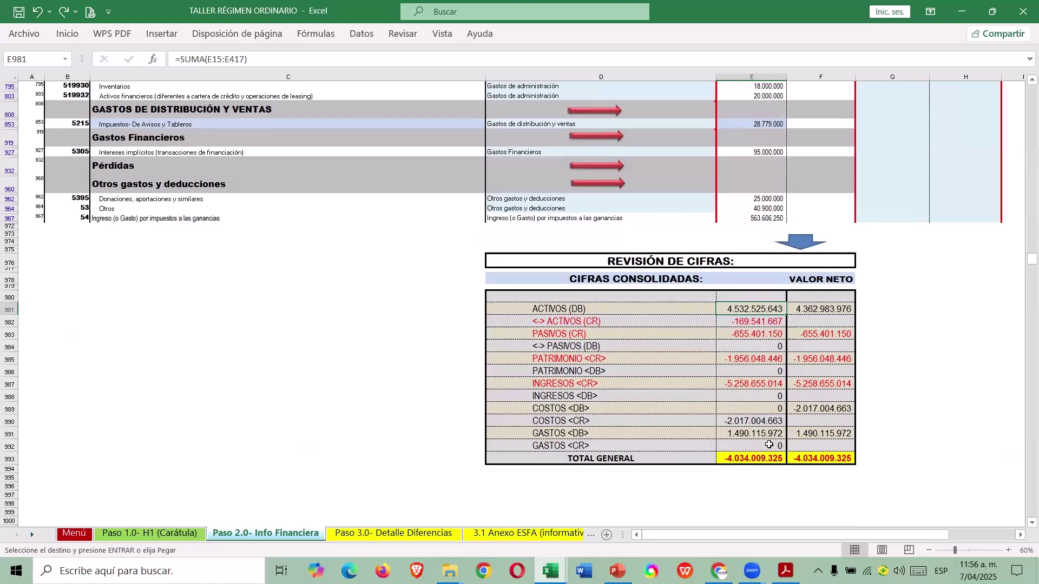
pyautogui.click(9, 458)
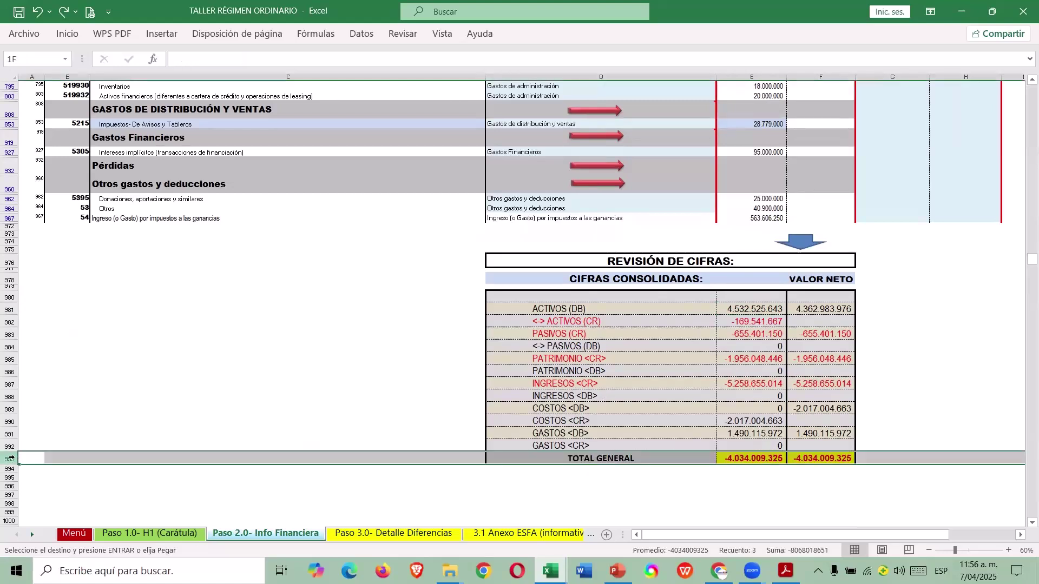
pyautogui.click(759, 461)
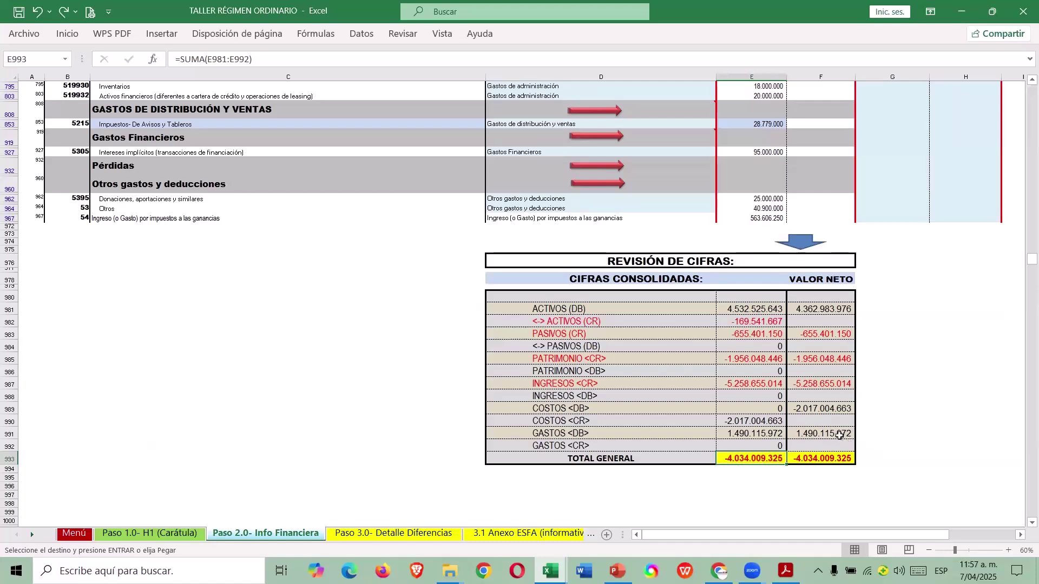
pyautogui.scroll(7, 837, 427)
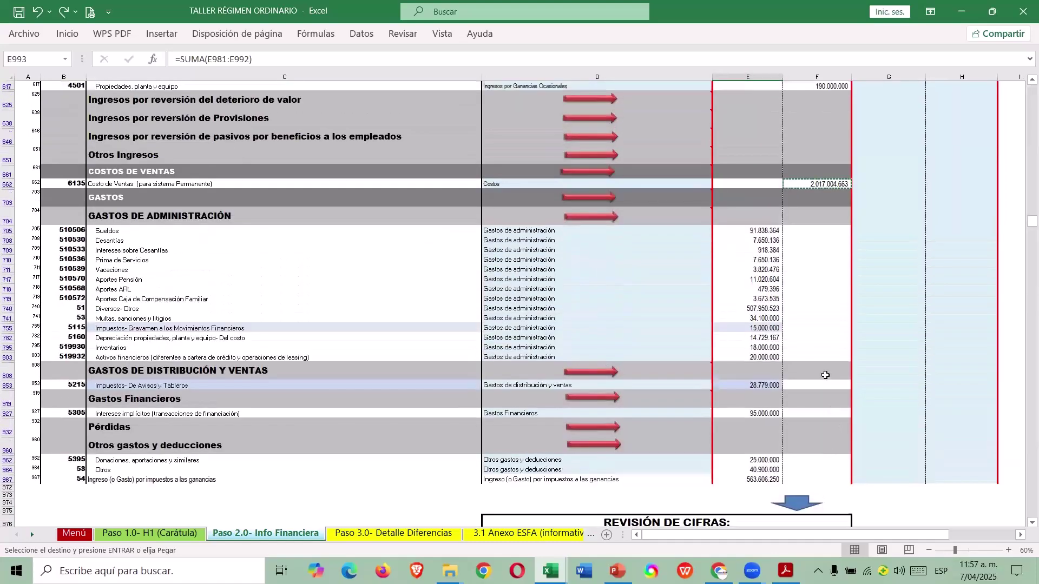
pyautogui.scroll(1, 823, 359)
pyautogui.scroll(-12, 816, 226)
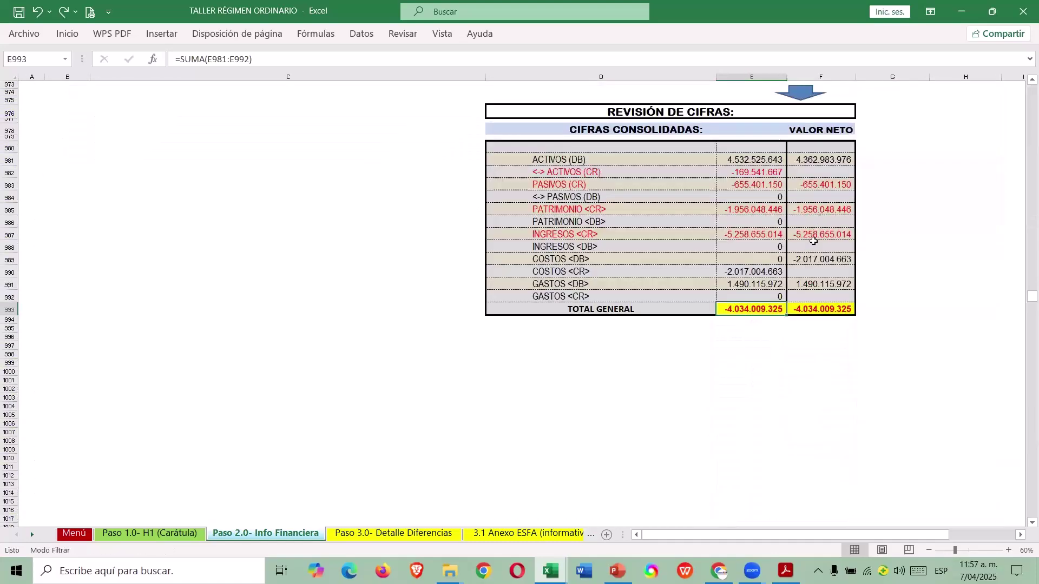
pyautogui.scroll(12, 814, 239)
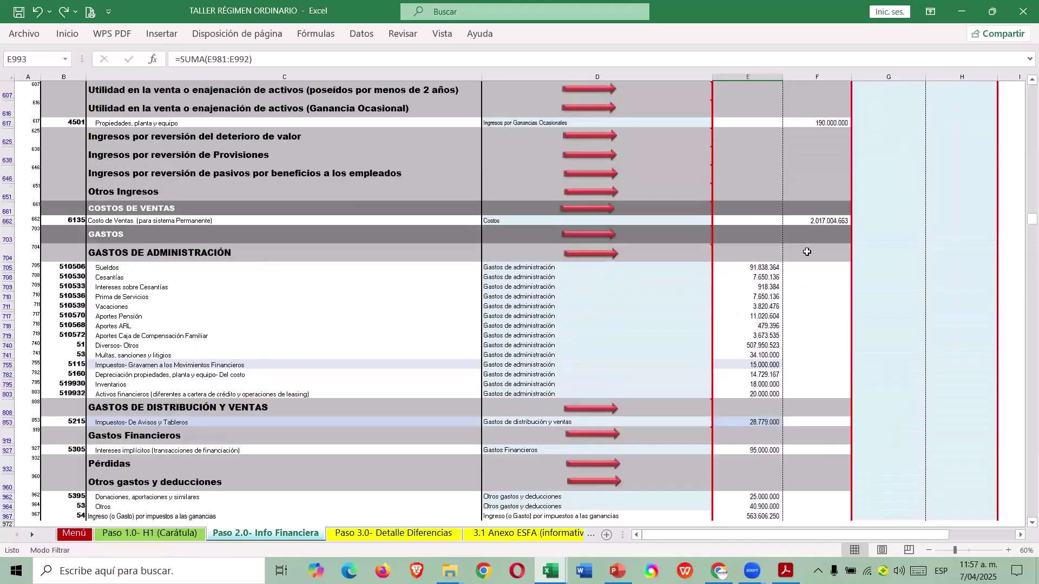
# Move the 2.017.004.663 cost of sales from F662 to the debit cell E662.
pyautogui.click(815, 222)
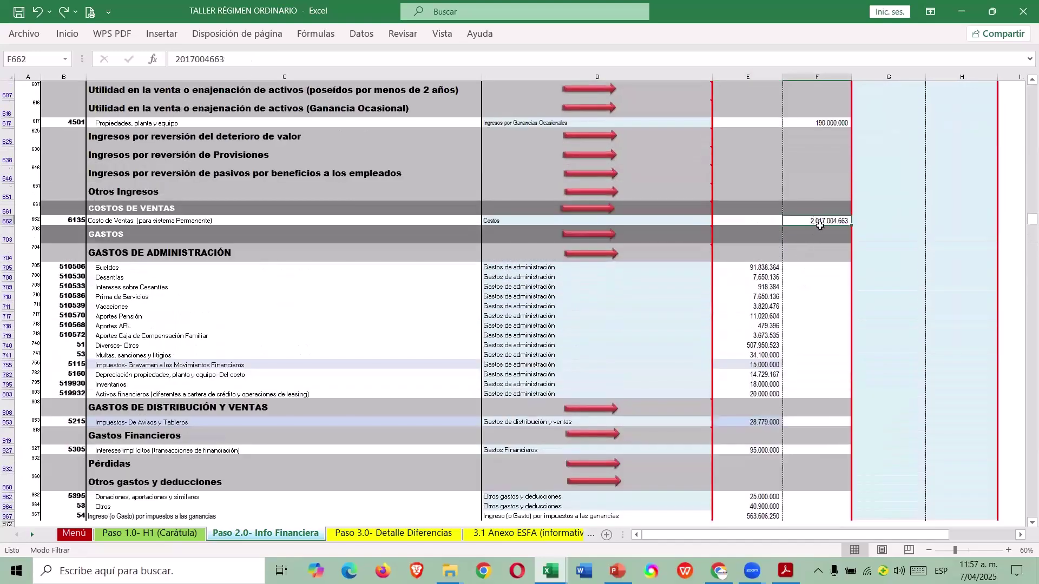
pyautogui.click(817, 78)
pyautogui.click(820, 222)
pyautogui.press('F2')
pyautogui.hotkey('shift', 'Home')
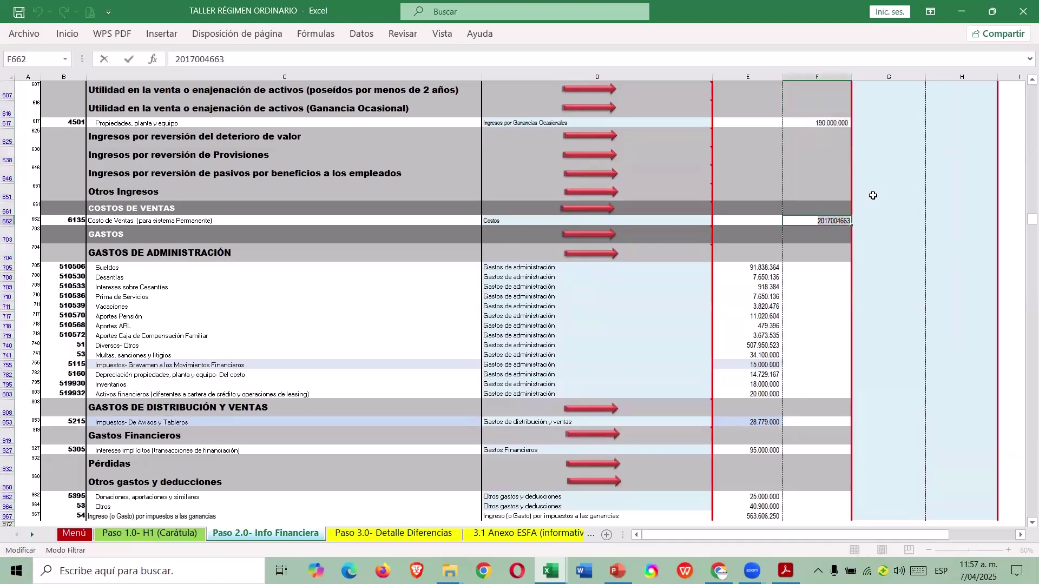
pyautogui.hotkey('ctrl', 'x')
pyautogui.hotkey('ctrl', 'Return')
pyautogui.press('Left')
pyautogui.hotkey('ctrl', 'v')
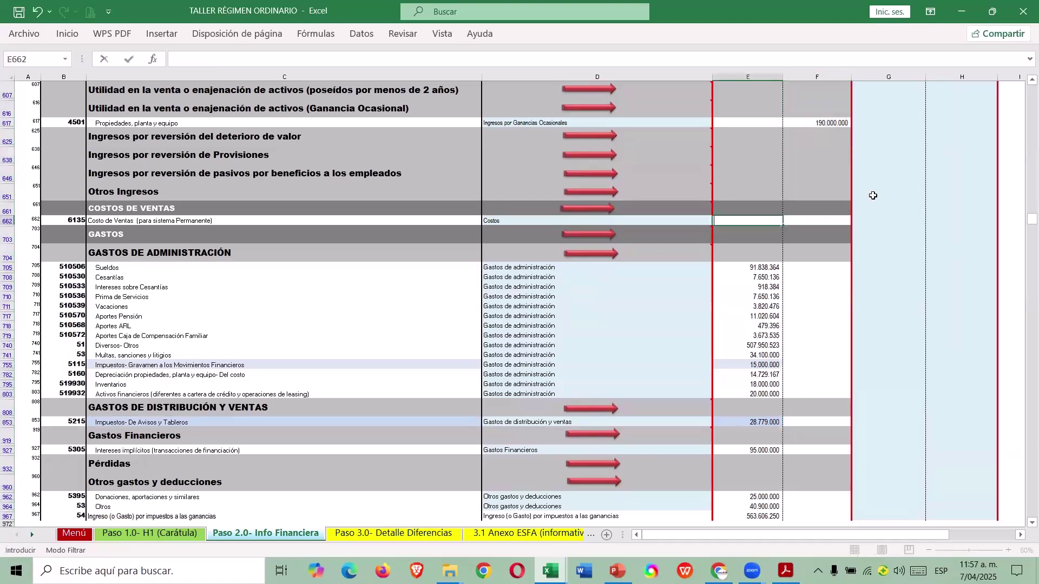
pyautogui.press('Return')
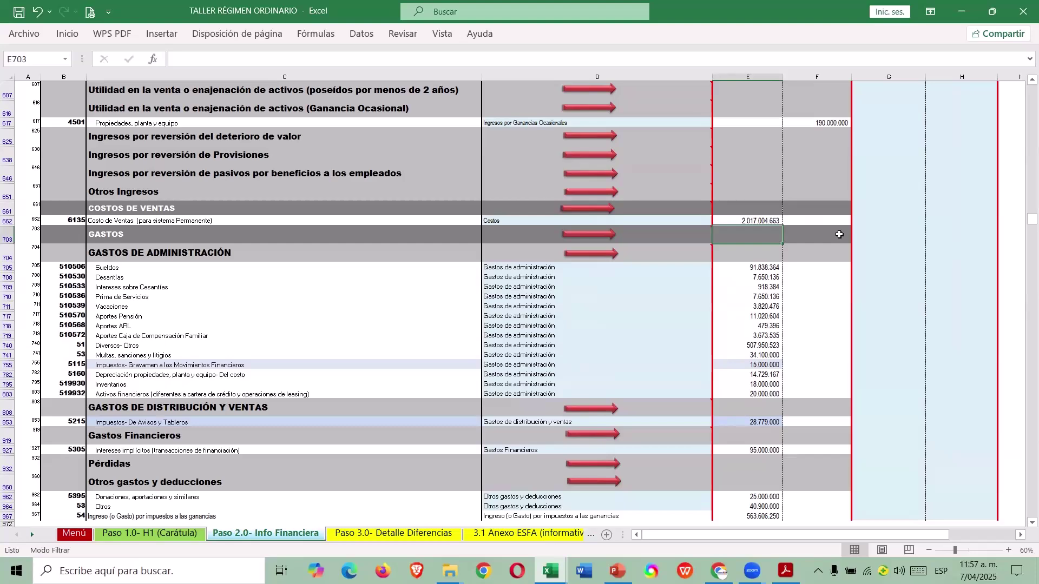
# Check the TOTAL GENERAL results in columns E and F, then return to the Menú sheet.
pyautogui.scroll(-8, 816, 325)
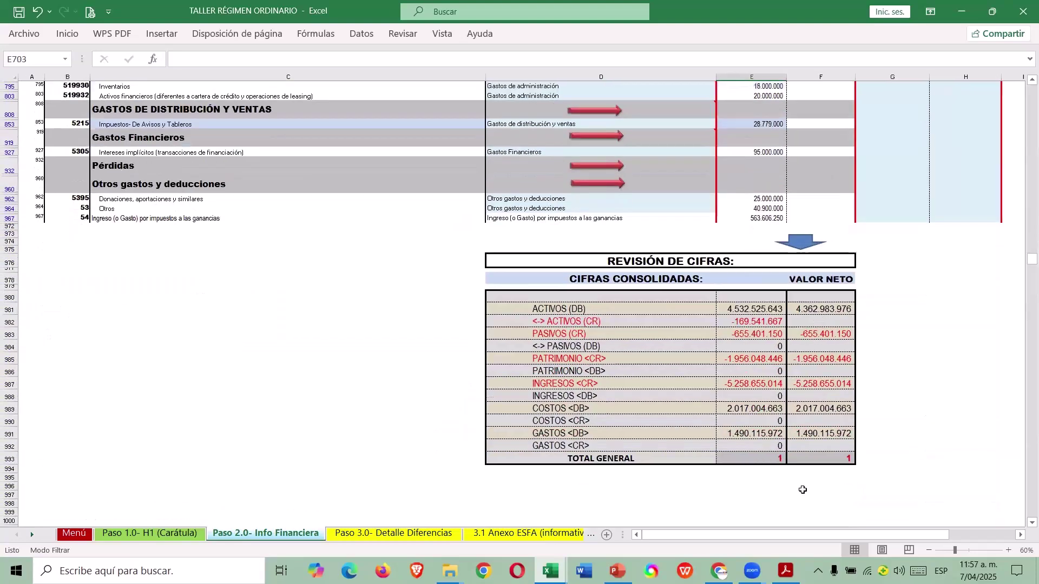
pyautogui.click(763, 459)
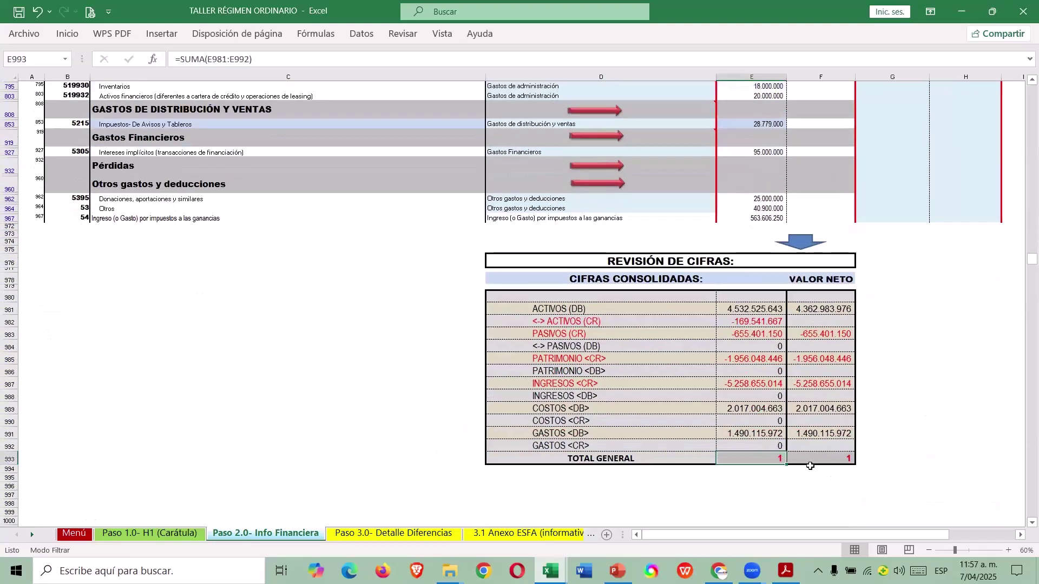
pyautogui.click(842, 461)
pyautogui.scroll(1, 856, 427)
pyautogui.scroll(1, 856, 426)
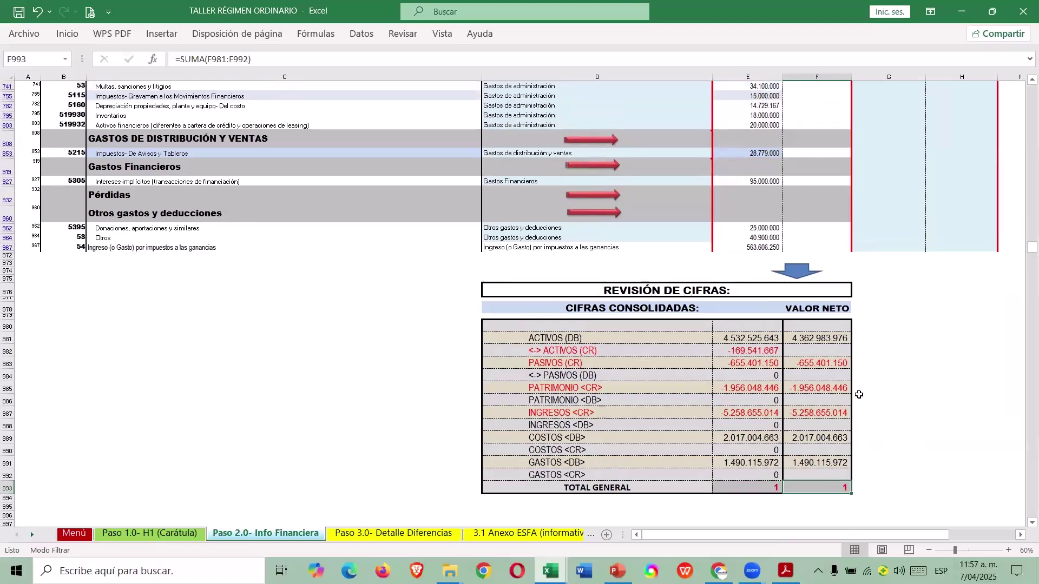
pyautogui.scroll(7, 852, 417)
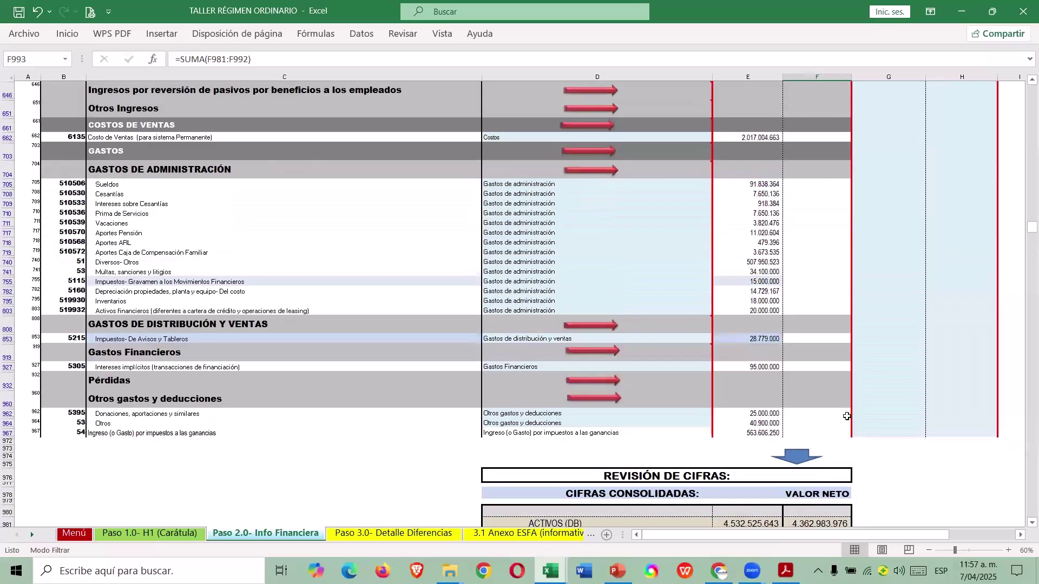
pyautogui.scroll(10, 834, 400)
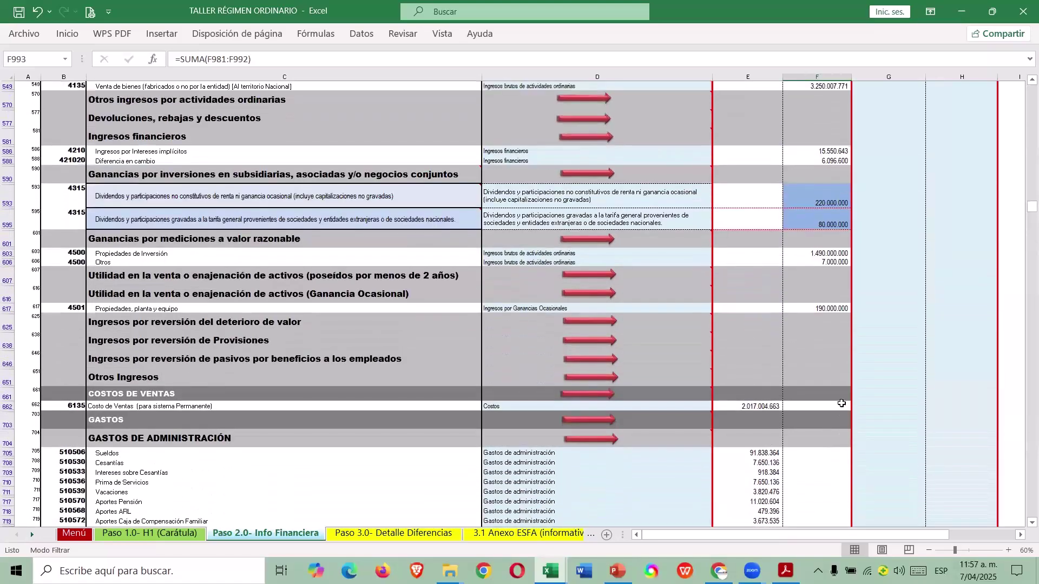
pyautogui.scroll(15, 817, 392)
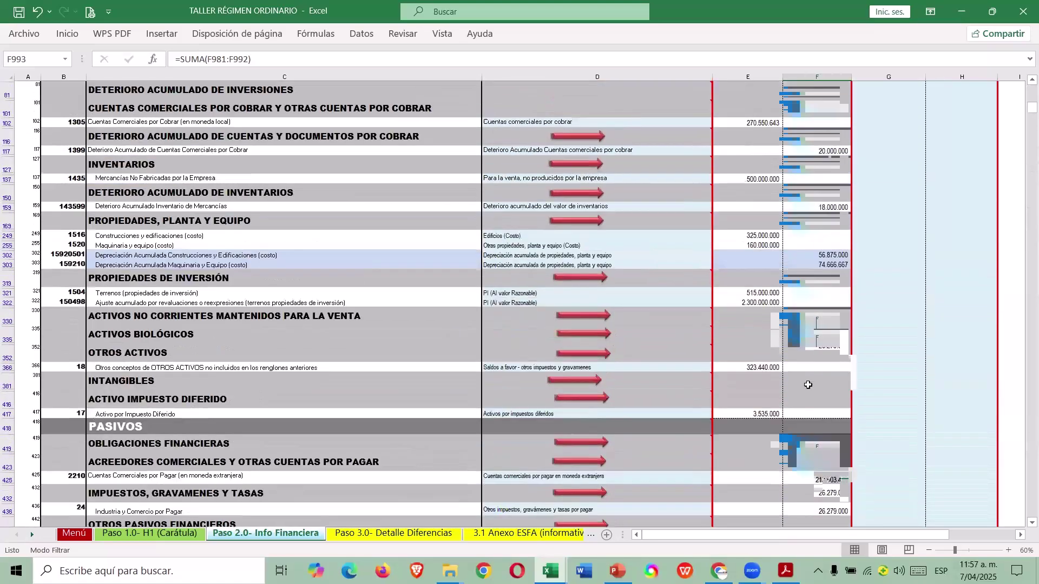
pyautogui.scroll(3, 802, 377)
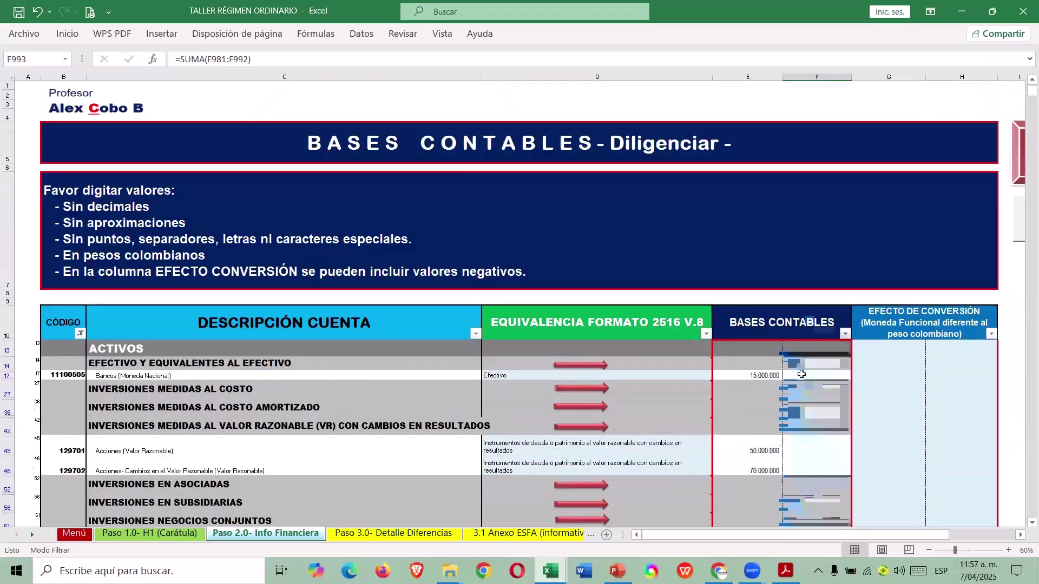
pyautogui.scroll(-3, 675, 365)
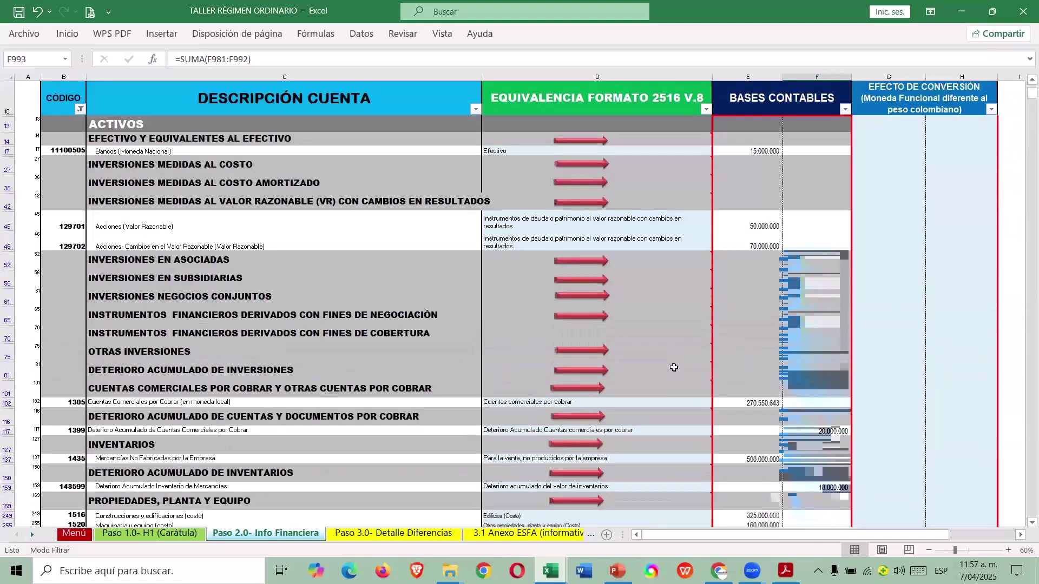
pyautogui.click(599, 142)
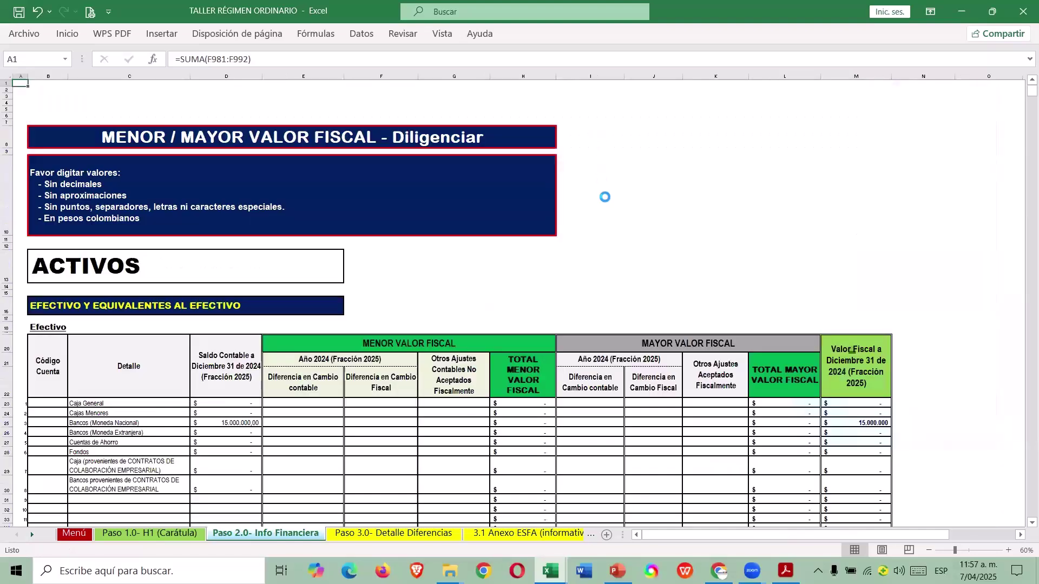
pyautogui.click(620, 170)
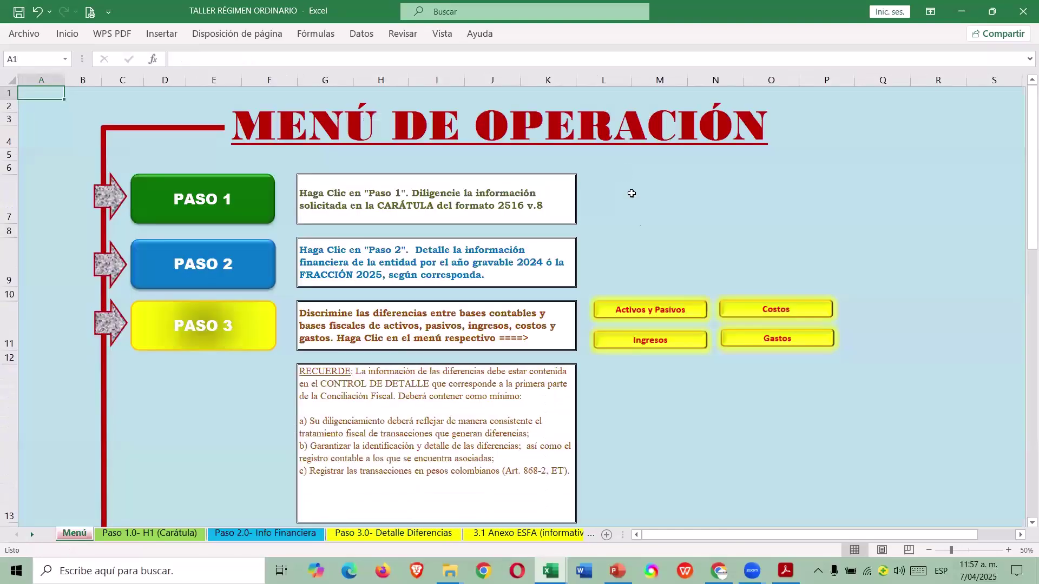
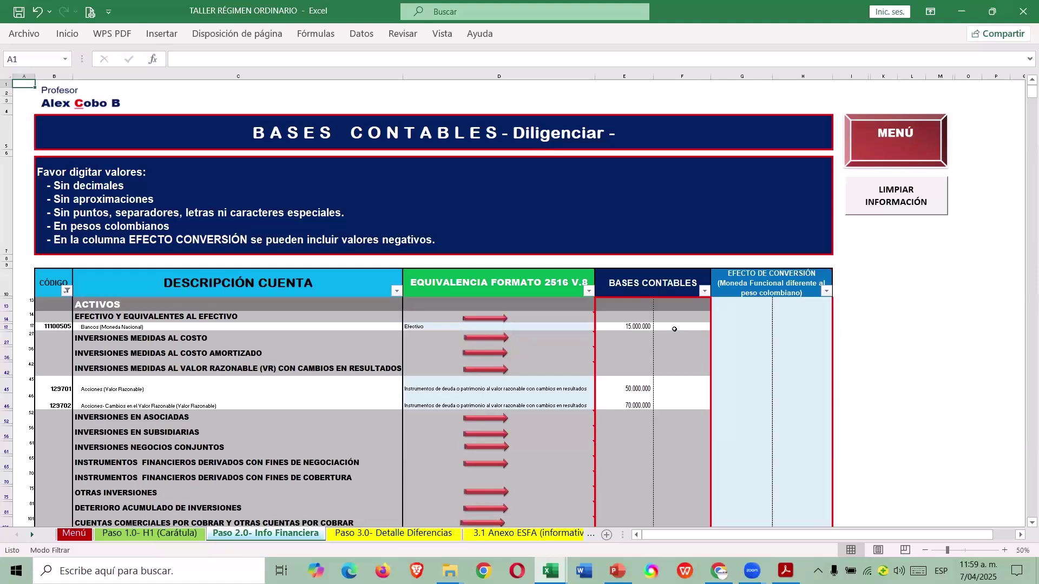
# In the guide workbook, check the receivables adjustments and the 79.449.357 implicit financing adjustment in J30.
pyautogui.click(628, 338)
pyautogui.scroll(-3, 655, 346)
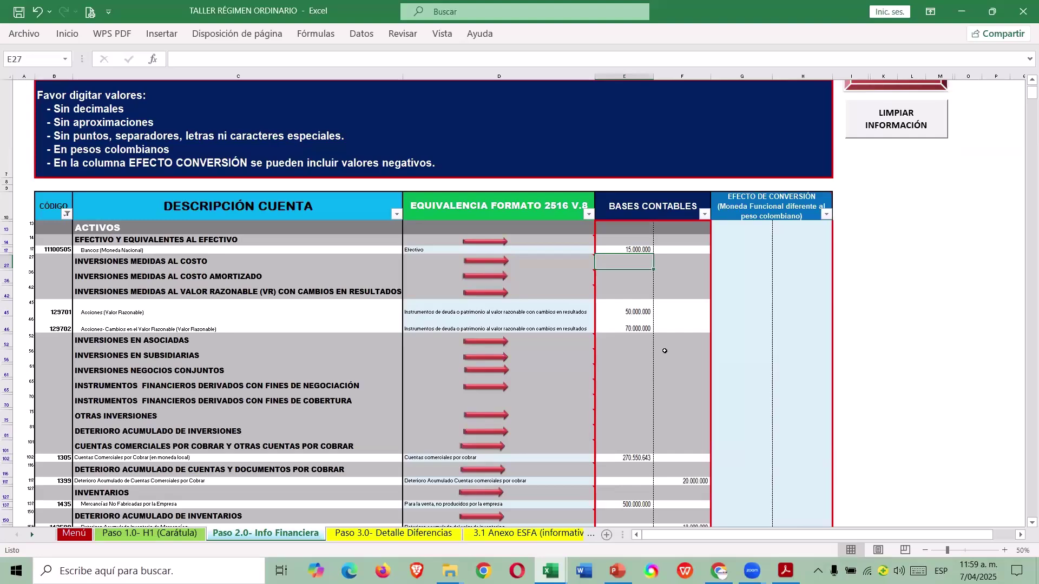
pyautogui.hotkey('alt', 'Tab')
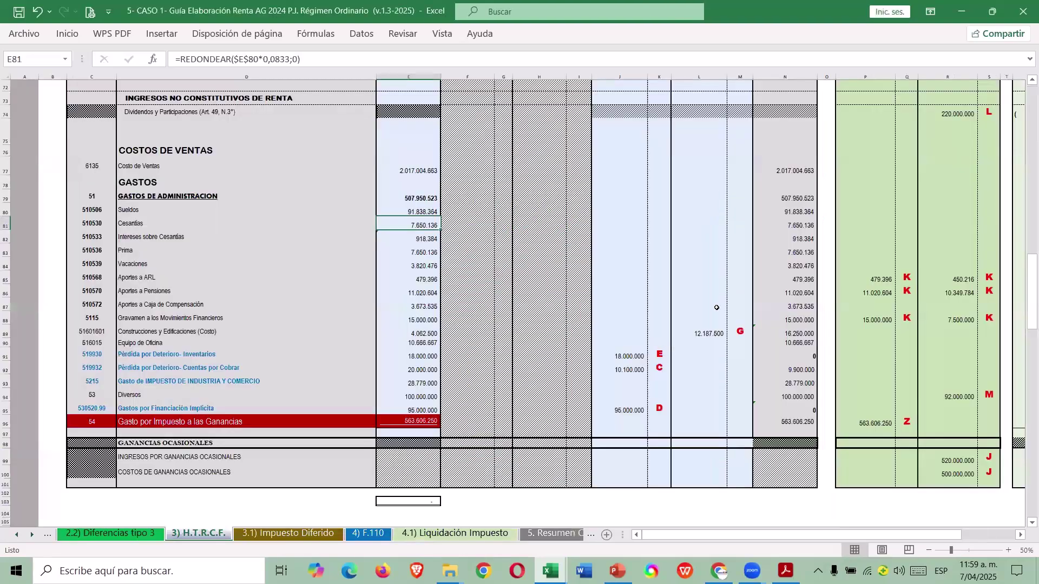
pyautogui.scroll(20, 671, 324)
pyautogui.scroll(2, 677, 291)
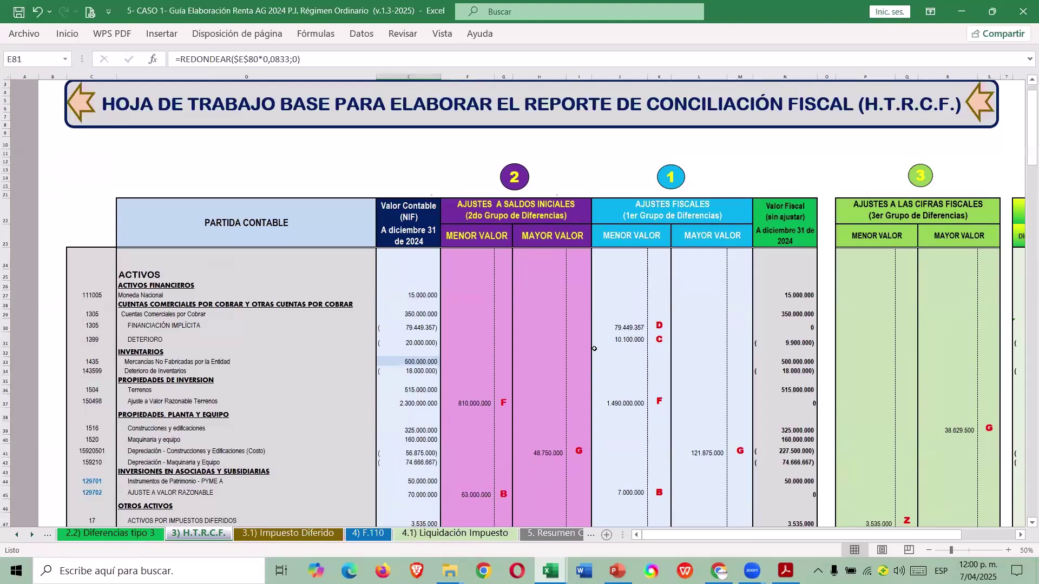
pyautogui.moveTo(465, 314); pyautogui.dragTo(705, 374)
pyautogui.click(687, 283)
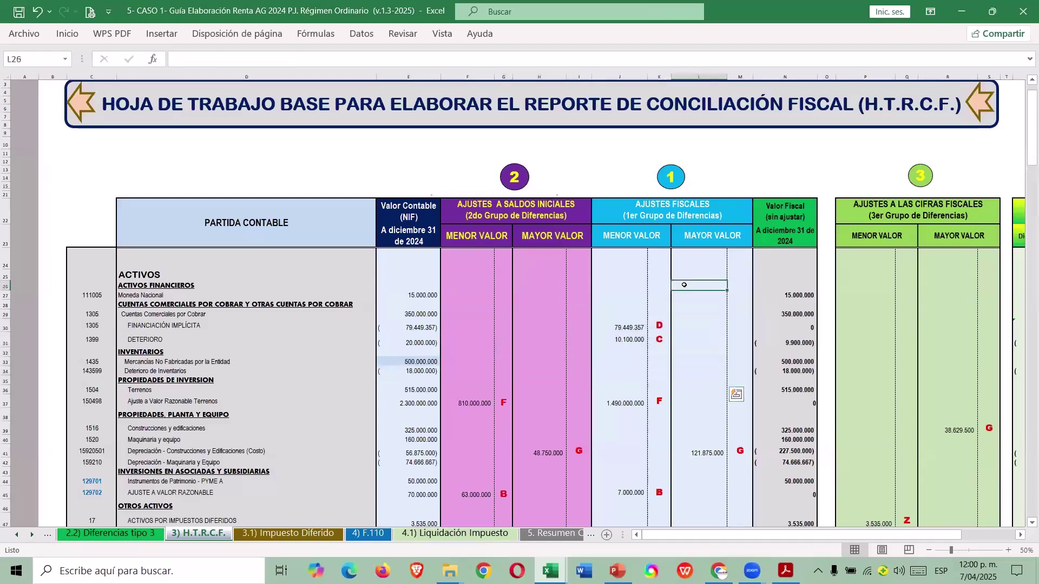
pyautogui.click(629, 329)
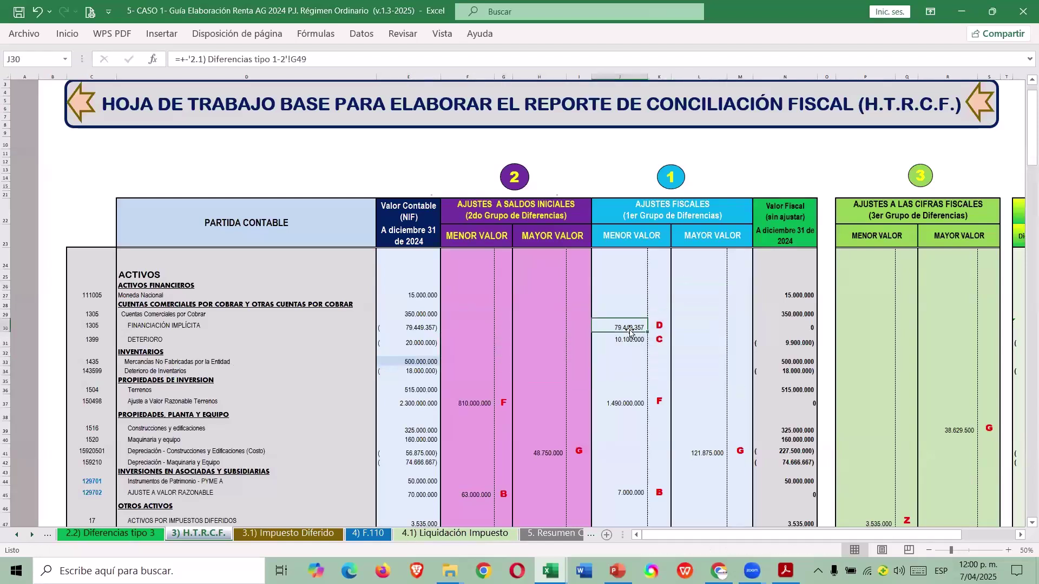
pyautogui.click(11, 325)
pyautogui.click(526, 332)
pyautogui.click(631, 329)
# Return to the workshop workbook and jump to the Paso 3.0 differences detail sheet.
pyautogui.hotkey('alt', 'Tab')
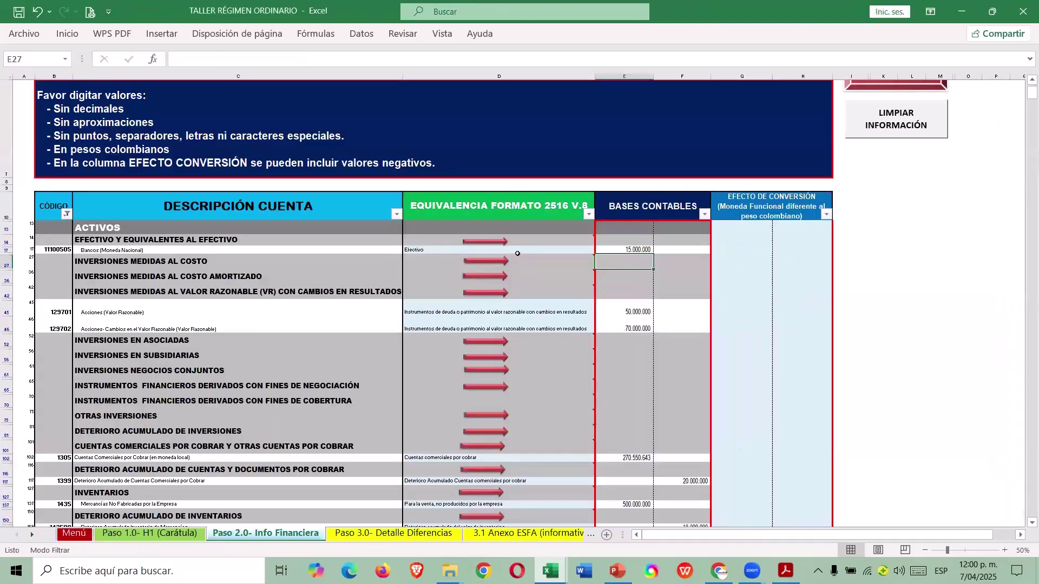
pyautogui.scroll(-2, 521, 254)
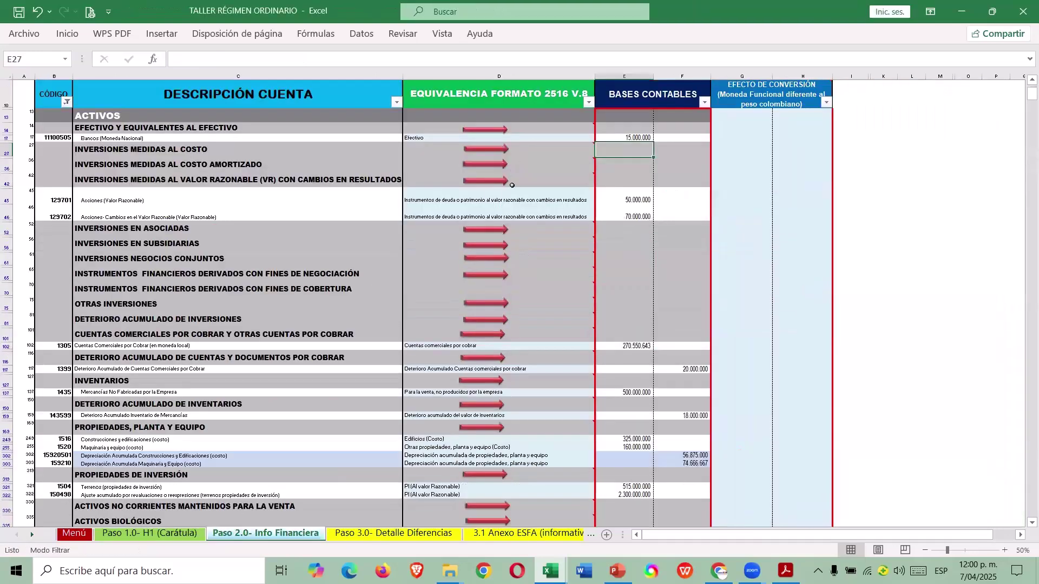
pyautogui.scroll(-2, 622, 279)
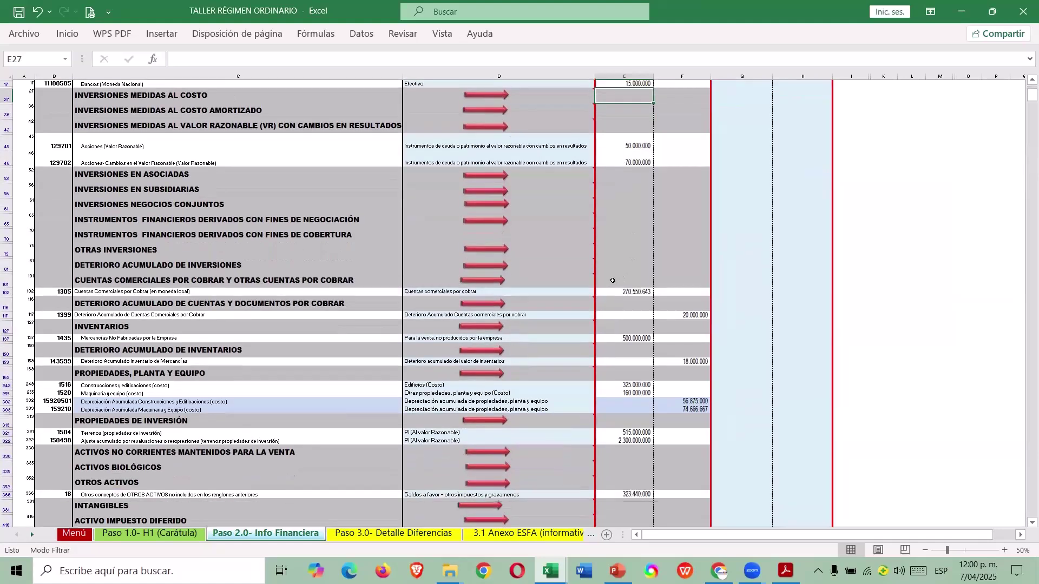
pyautogui.click(478, 280)
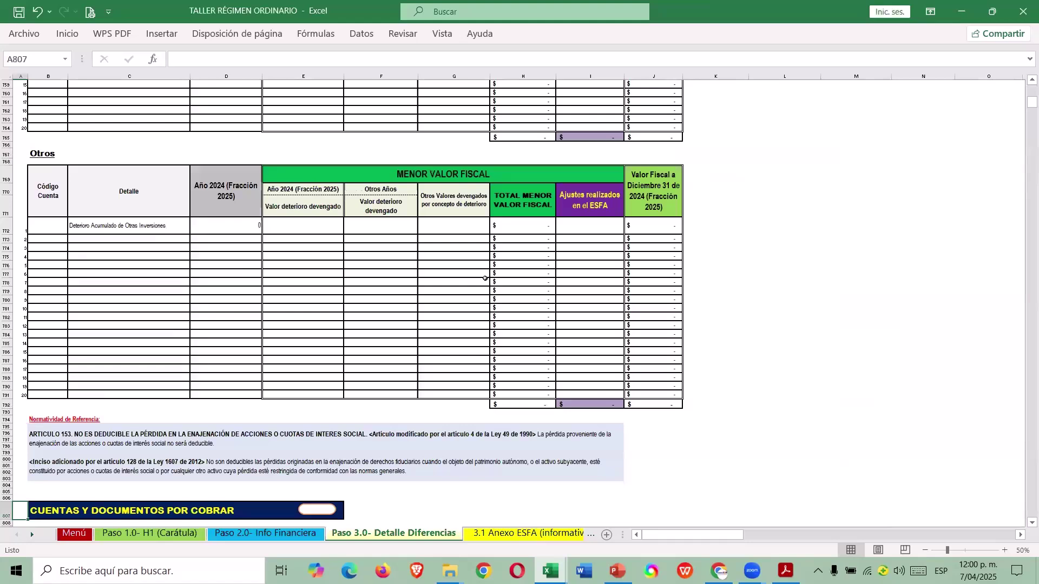
pyautogui.scroll(-9, 468, 286)
pyautogui.scroll(-14, 467, 294)
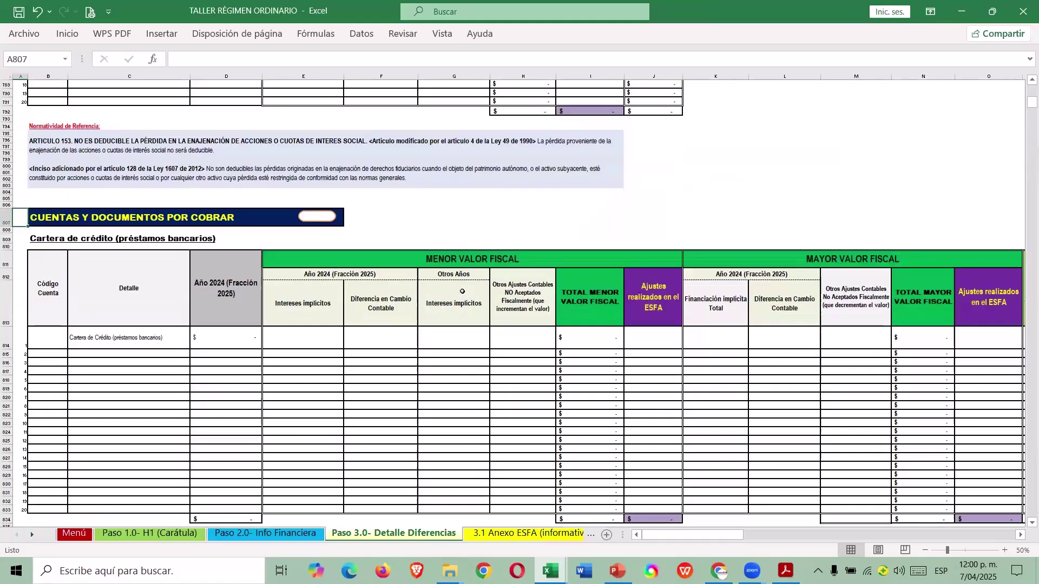
pyautogui.scroll(-1, 454, 296)
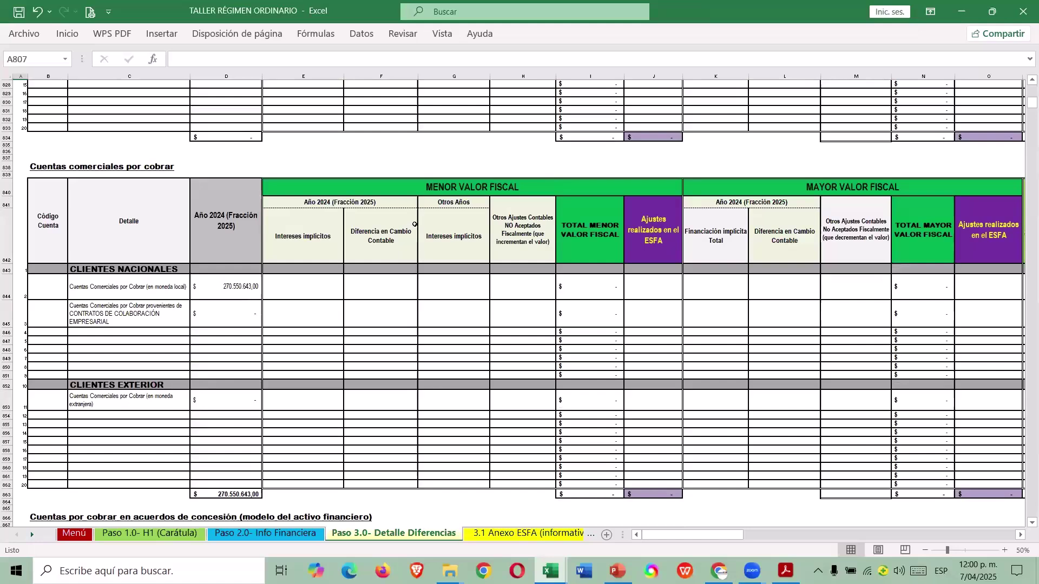
# Review the receivables table headings, from MENOR/MAYOR VALOR FISCAL to Financiación implícita Total.
pyautogui.click(446, 181)
pyautogui.press('Right')
pyautogui.press('Right')
pyautogui.press('Left')
pyautogui.press('Left')
pyautogui.press('Left')
pyautogui.press('Left')
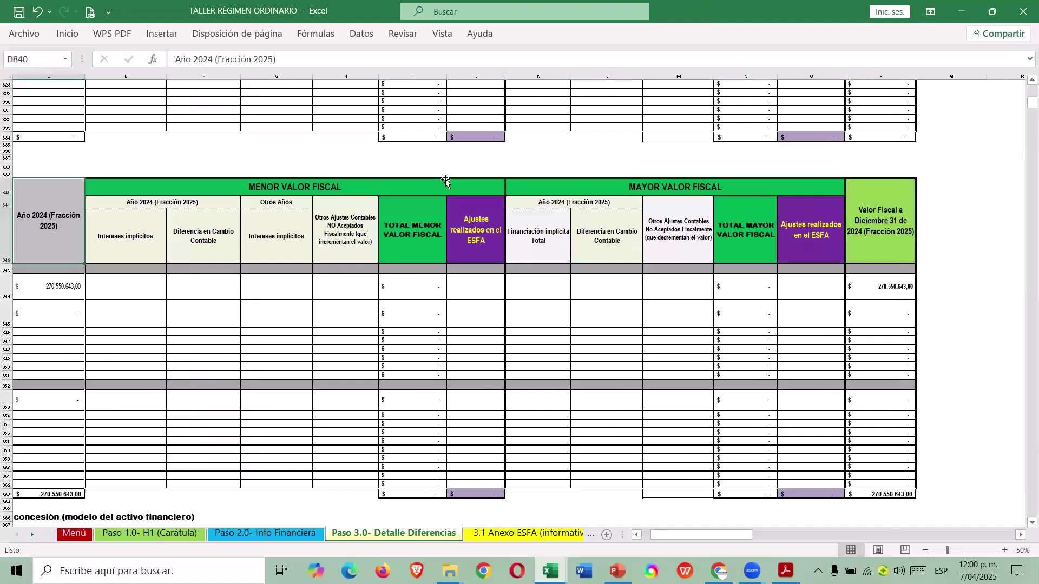
pyautogui.press('Right')
pyautogui.press('Right')
pyautogui.press('Left')
pyautogui.press('Left')
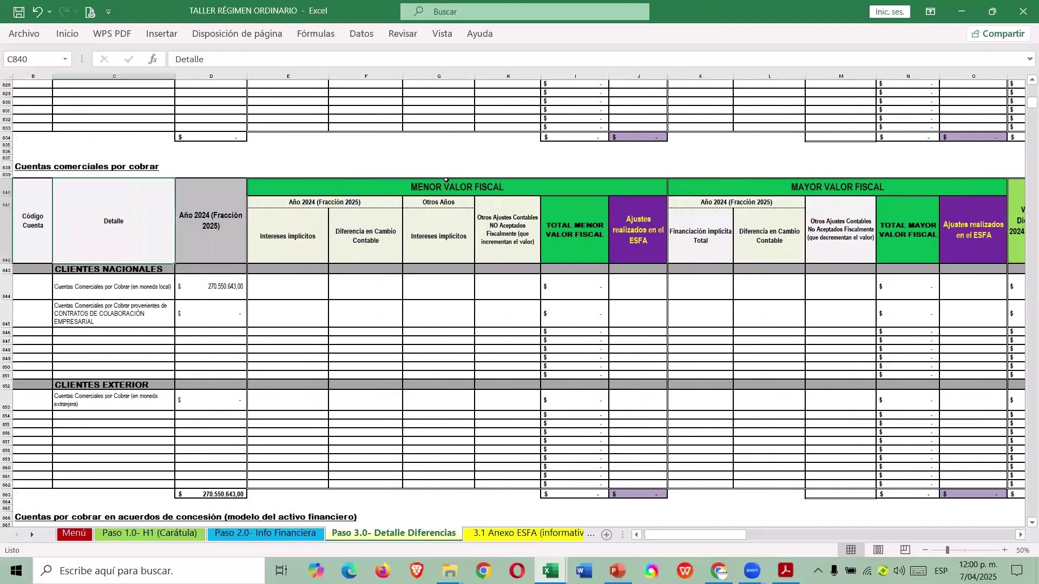
pyautogui.press('Left')
pyautogui.press('Left')
pyautogui.press('Right')
pyautogui.press('Right')
pyautogui.press('Right')
pyautogui.press('Right')
pyautogui.press('Down')
pyautogui.press('Down')
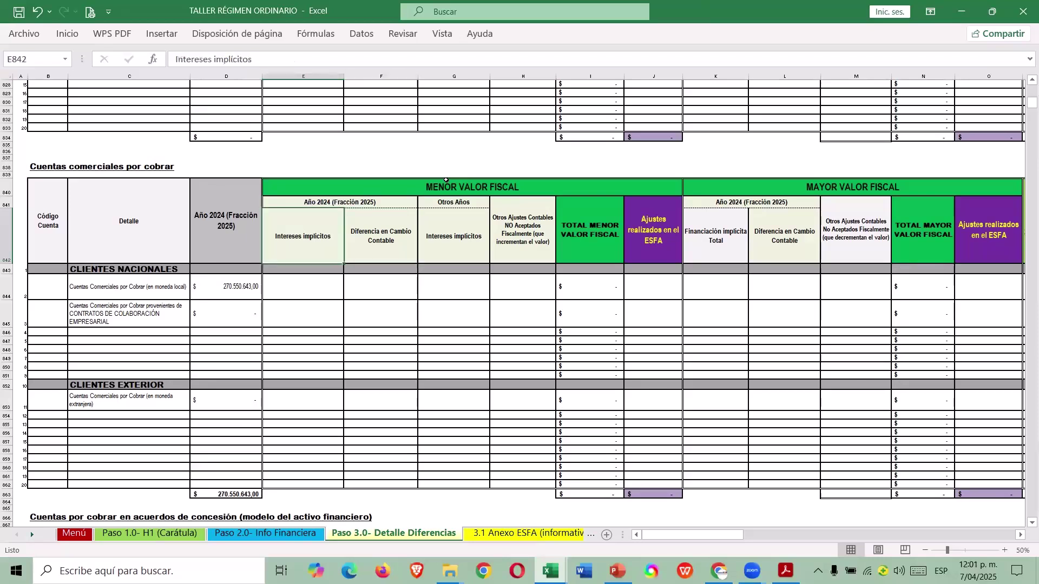
pyautogui.press('Right')
pyautogui.press('Right')
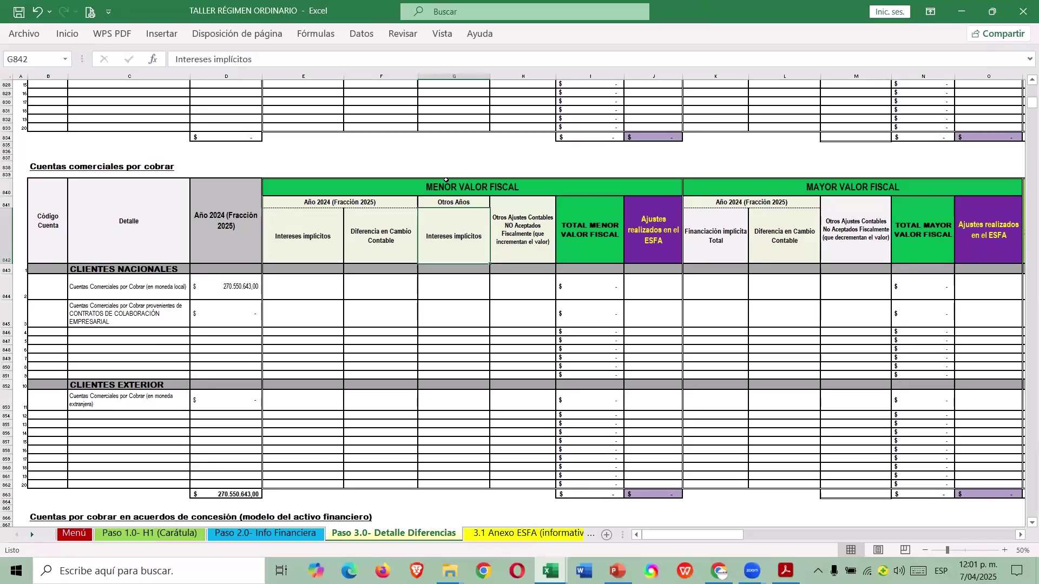
pyautogui.click(736, 241)
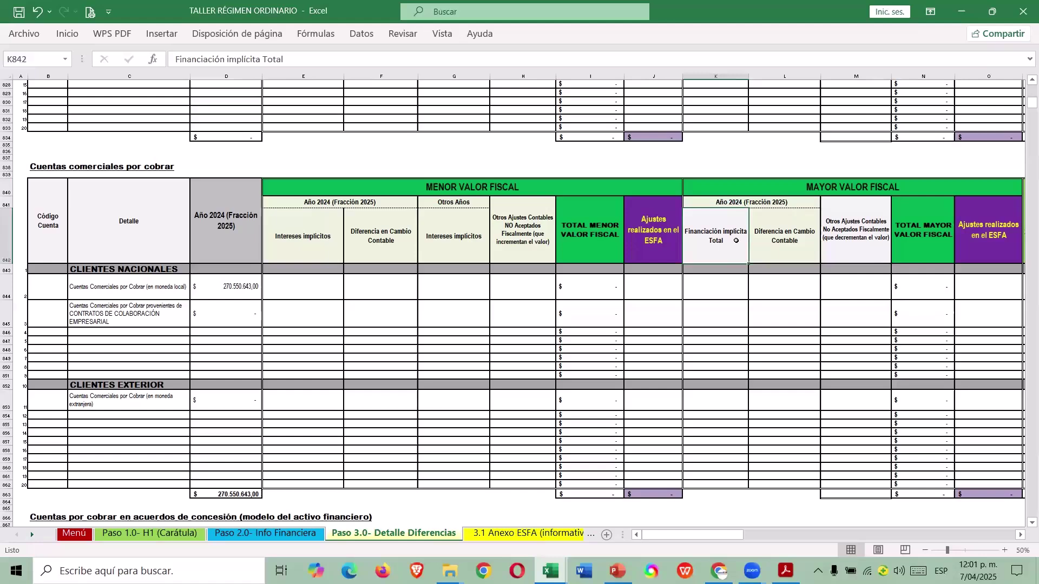
pyautogui.press('Down')
pyautogui.press('Down')
# Copy the 79.449.357 implicit financing adjustment from J30 in the guide workbook.
pyautogui.hotkey('ctrl', 'Tab')
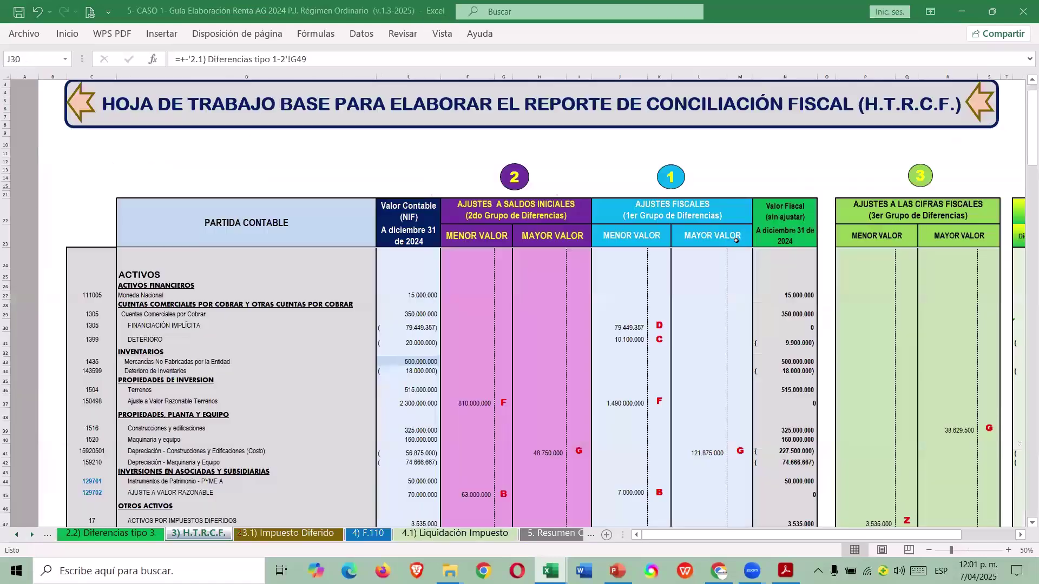
pyautogui.click(419, 327)
pyautogui.click(642, 327)
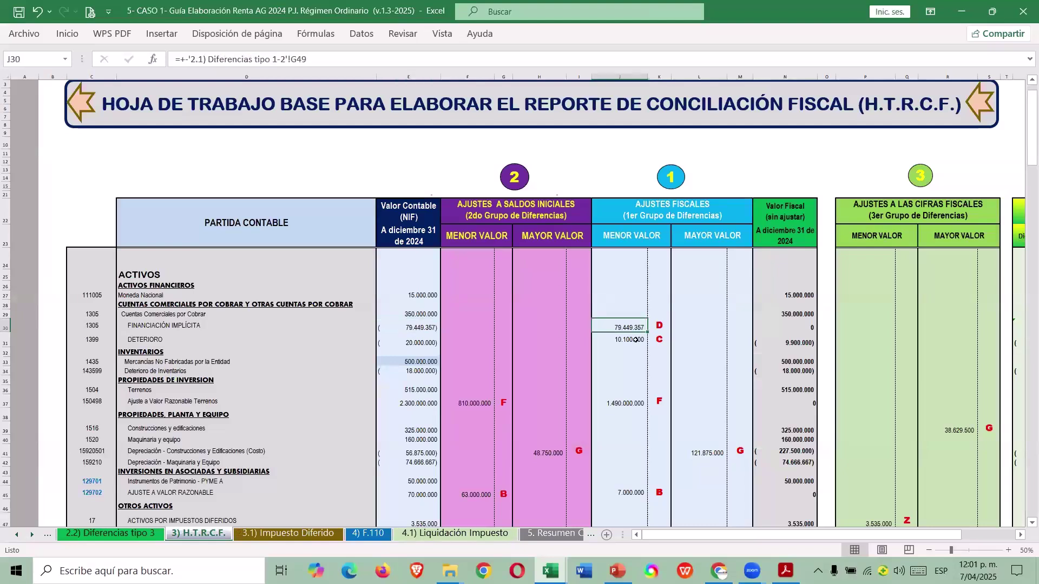
pyautogui.hotkey('ctrl', 'c')
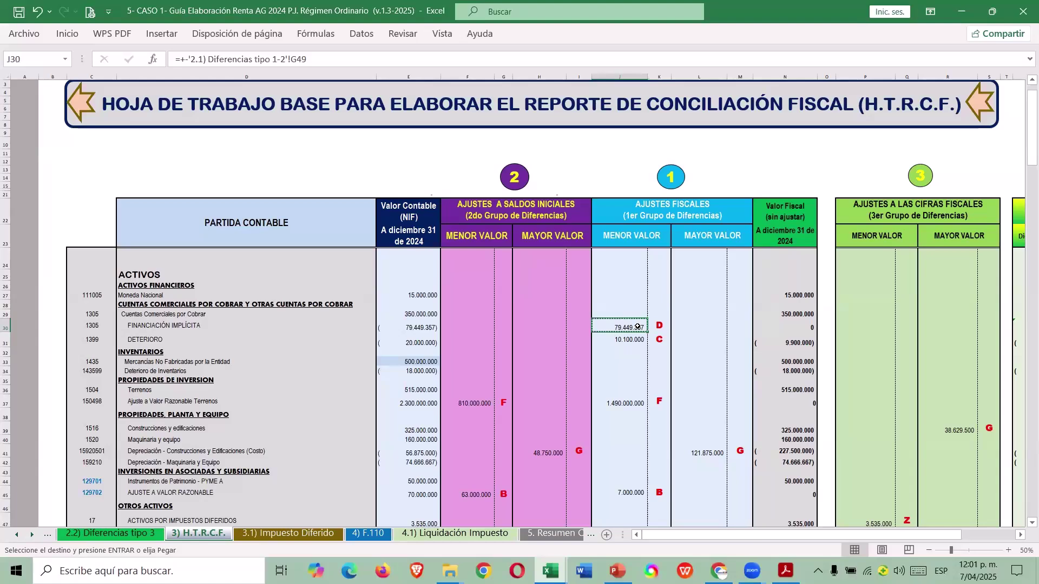
# Paste it into K844 without decimals, giving a 350.000.000 fiscal value.
pyautogui.hotkey('alt', 'Tab')
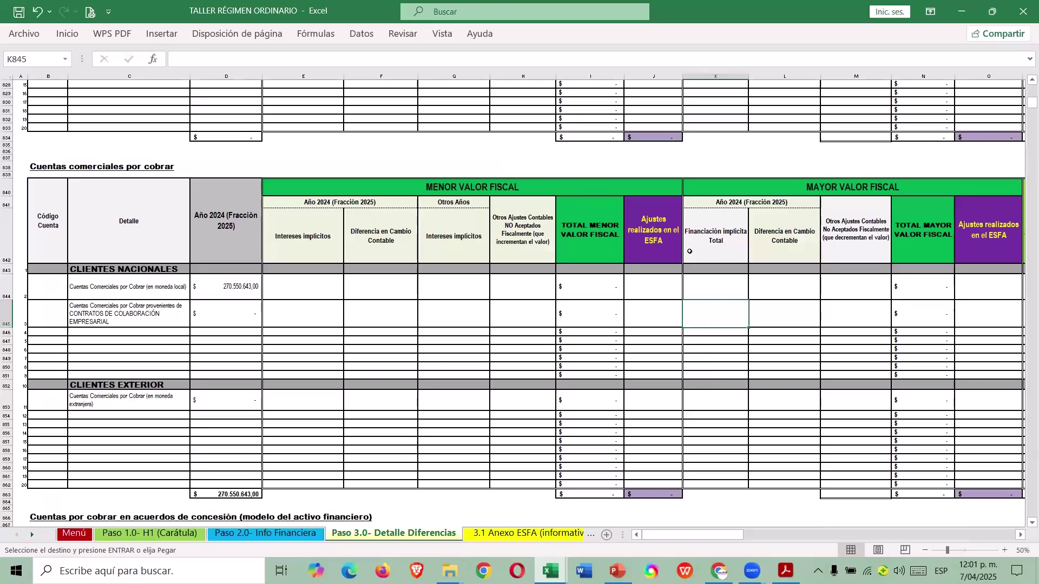
pyautogui.click(717, 293)
pyautogui.rightClick(717, 293)
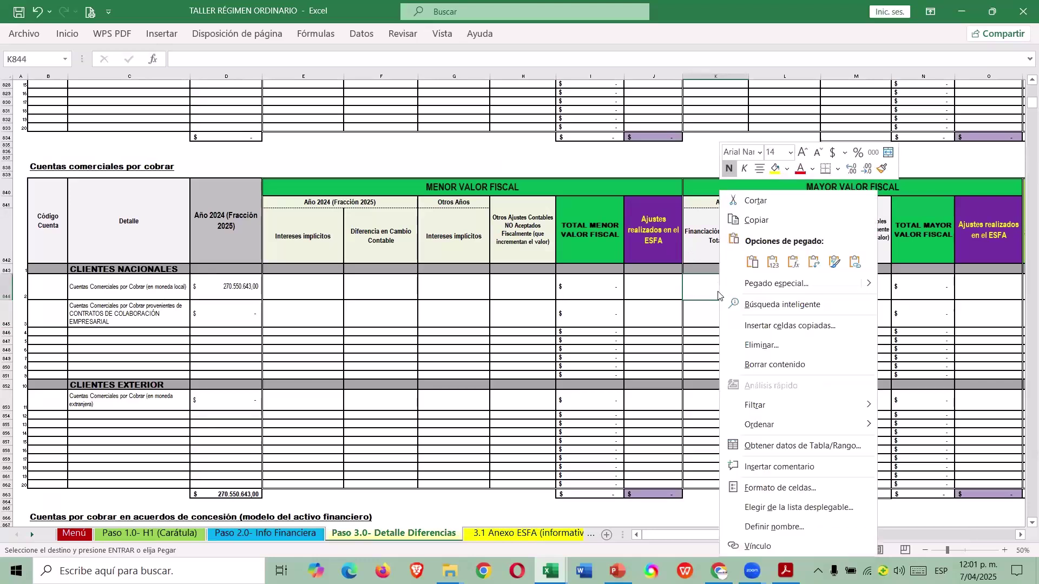
pyautogui.click(750, 259)
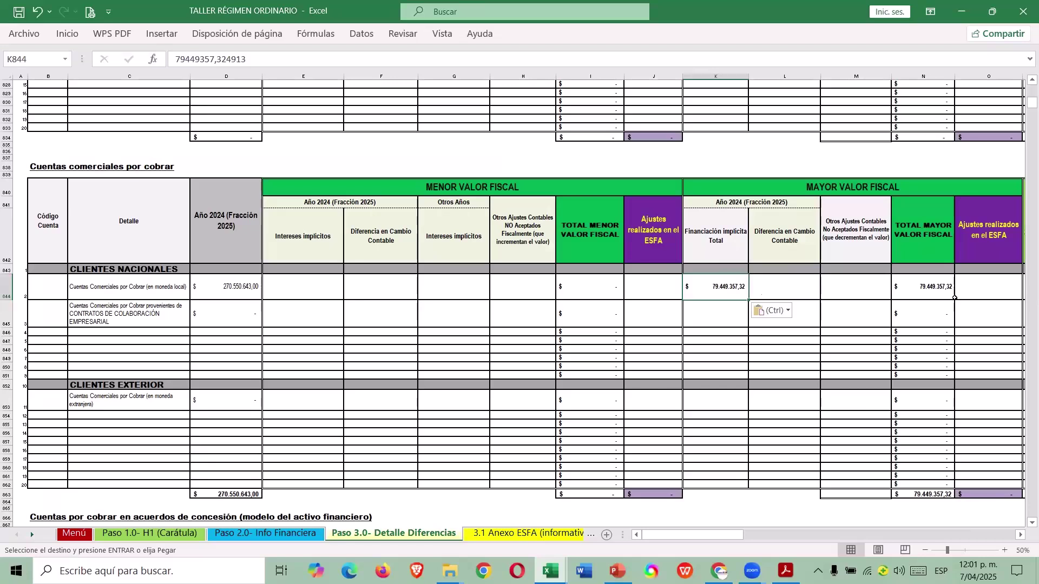
pyautogui.press('F2')
pyautogui.press('BackSpace')
pyautogui.press('BackSpace')
pyautogui.press('BackSpace')
pyautogui.press('BackSpace')
pyautogui.press('BackSpace')
pyautogui.press('BackSpace')
pyautogui.press('Tab')
pyautogui.press('Tab')
pyautogui.press('Tab')
pyautogui.press('Tab')
pyautogui.press('Tab')
pyautogui.press('Tab')
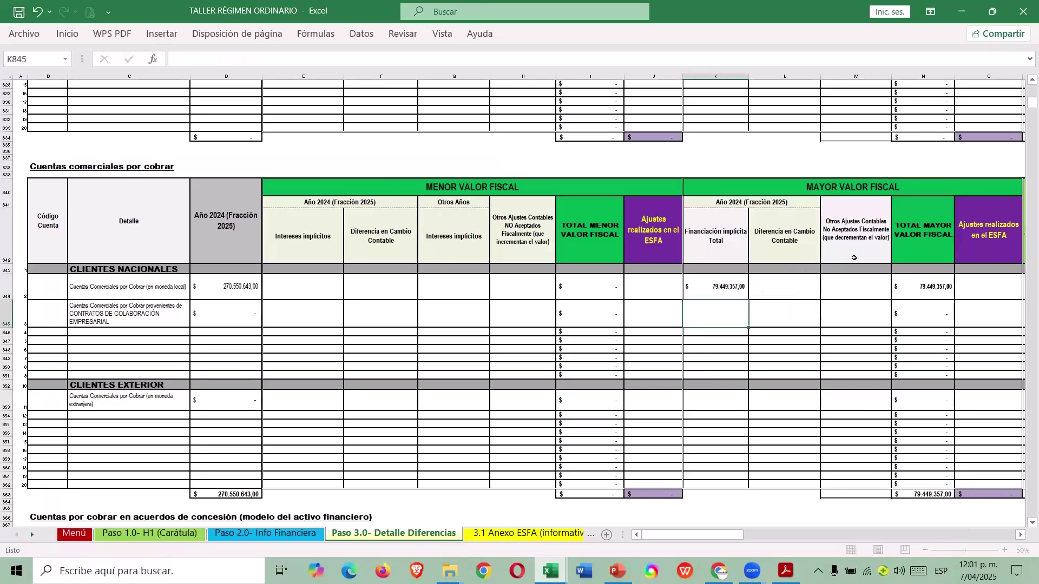
pyautogui.press('Left')
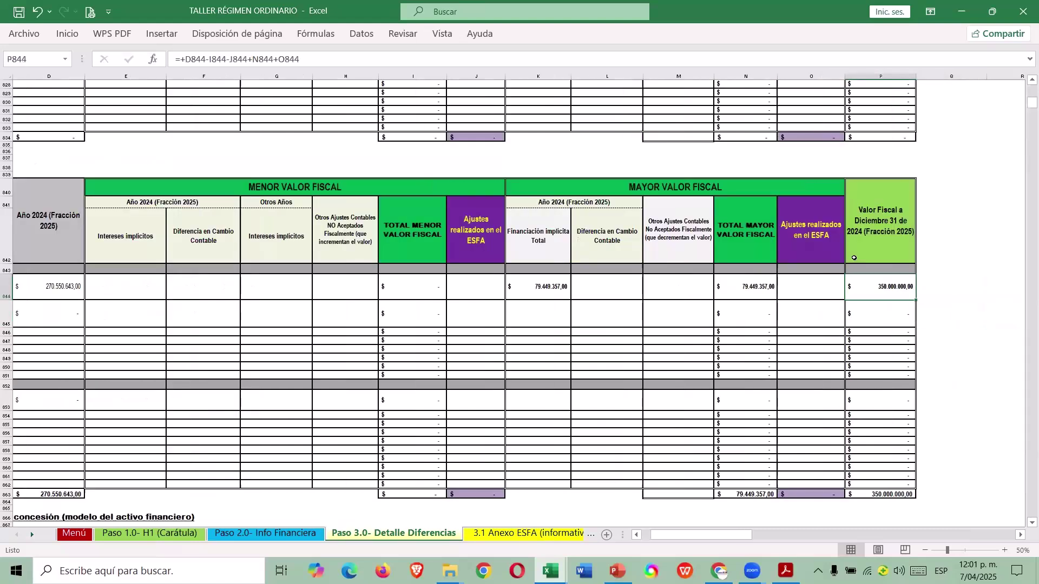
pyautogui.hotkey('ctrl', 'Tab')
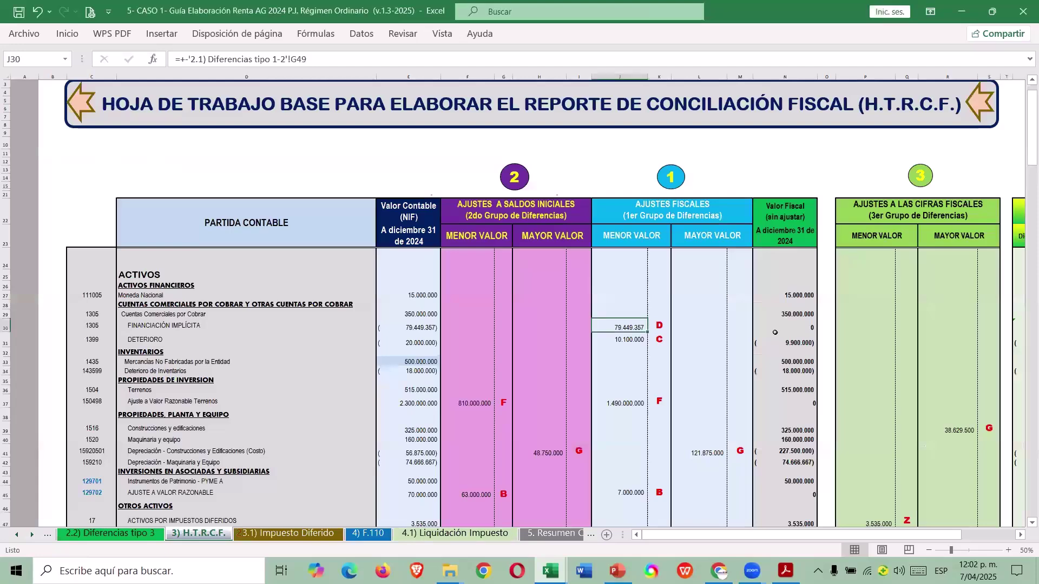
pyautogui.hscroll(4, 836, 247)
pyautogui.click(801, 314)
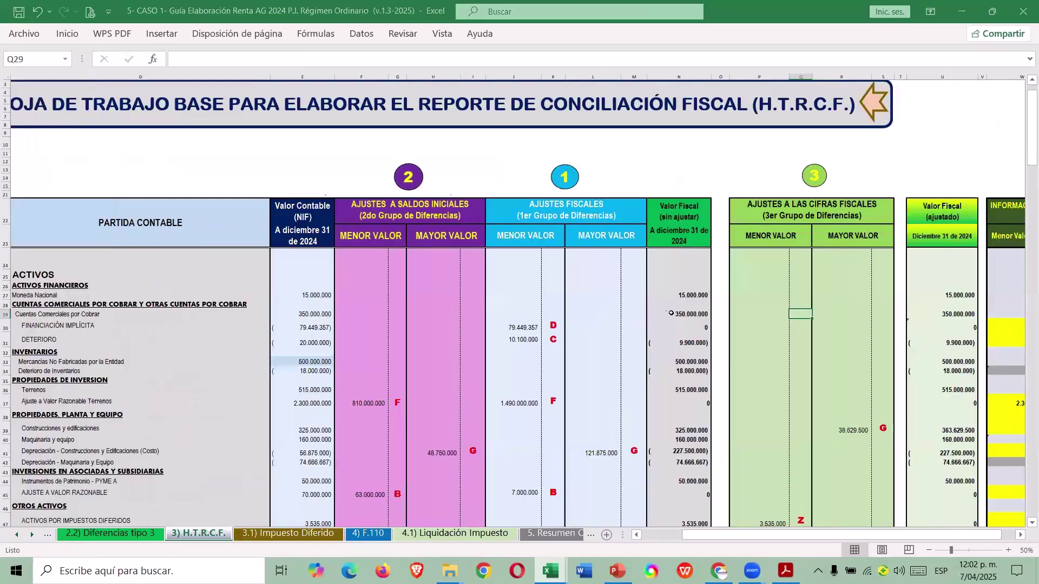
pyautogui.press('Right')
pyautogui.press('Right')
pyautogui.press('Right')
pyautogui.press('Right')
pyautogui.press('Right')
pyautogui.press('Right')
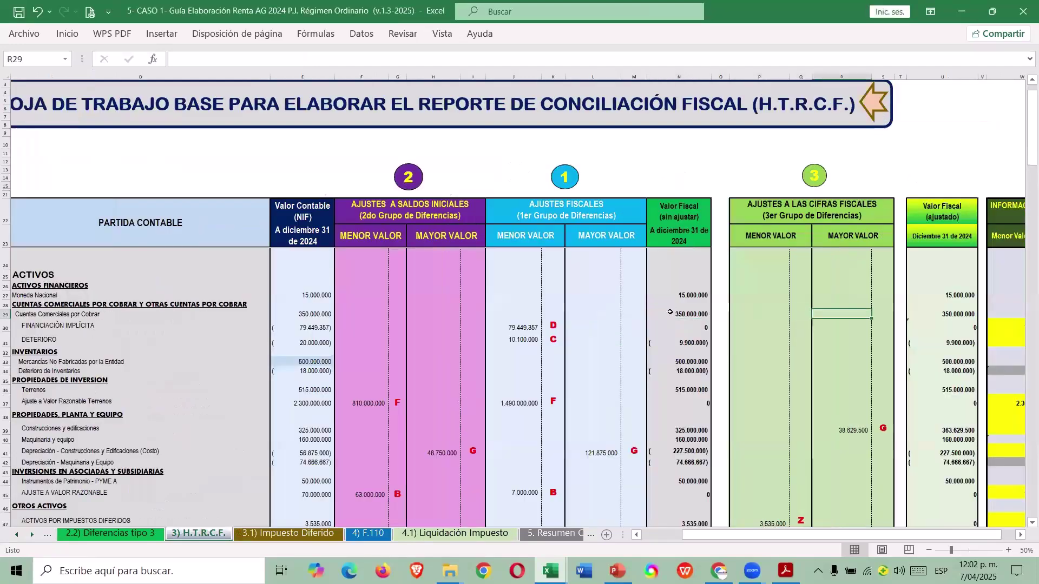
pyautogui.hotkey('ctrl', 'Left')
pyautogui.hotkey('ctrl', 'Left')
pyautogui.hotkey('ctrl', 'Left')
pyautogui.hotkey('ctrl', 'Left')
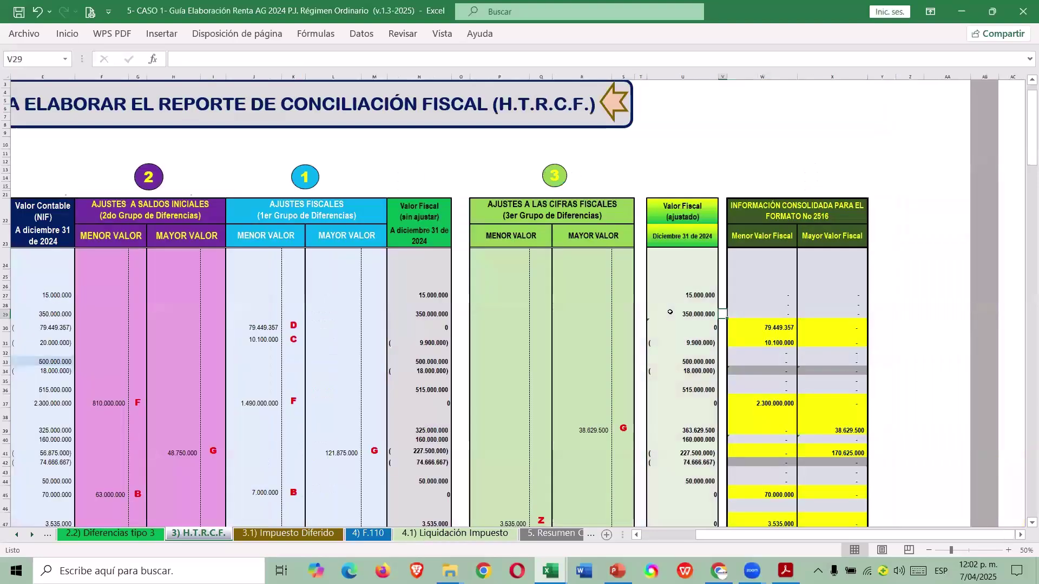
pyautogui.press('Right')
pyautogui.press('Right')
pyautogui.press('Right')
pyautogui.press('Right')
pyautogui.press('Down')
pyautogui.press('Left')
pyautogui.press('Left')
pyautogui.press('Left')
pyautogui.press('Left')
pyautogui.press('Right')
pyautogui.press('Right')
pyautogui.press('Right')
pyautogui.press('Right')
pyautogui.press('Right')
pyautogui.press('Right')
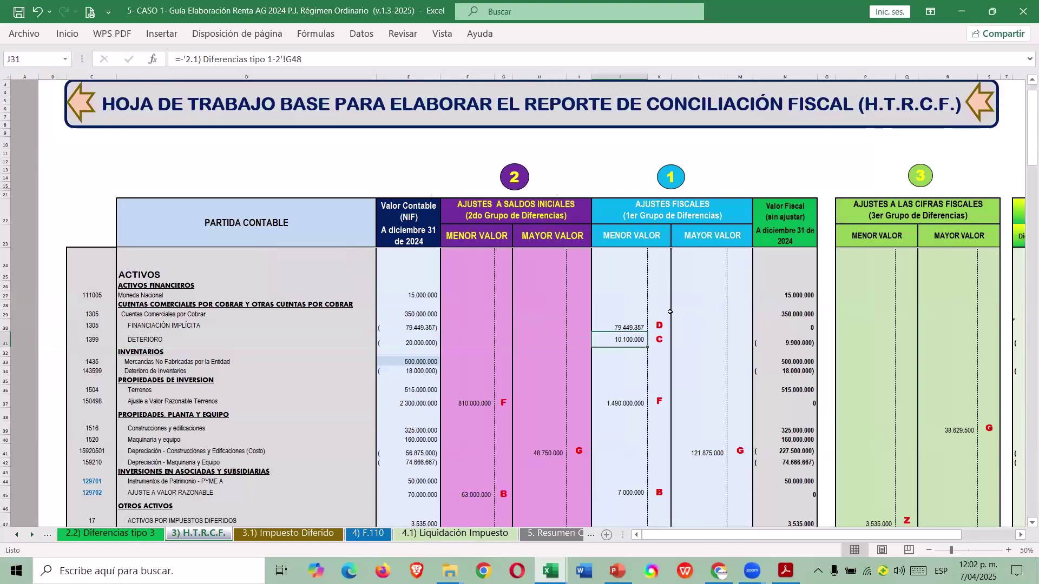
pyautogui.hotkey('alt', 'Tab')
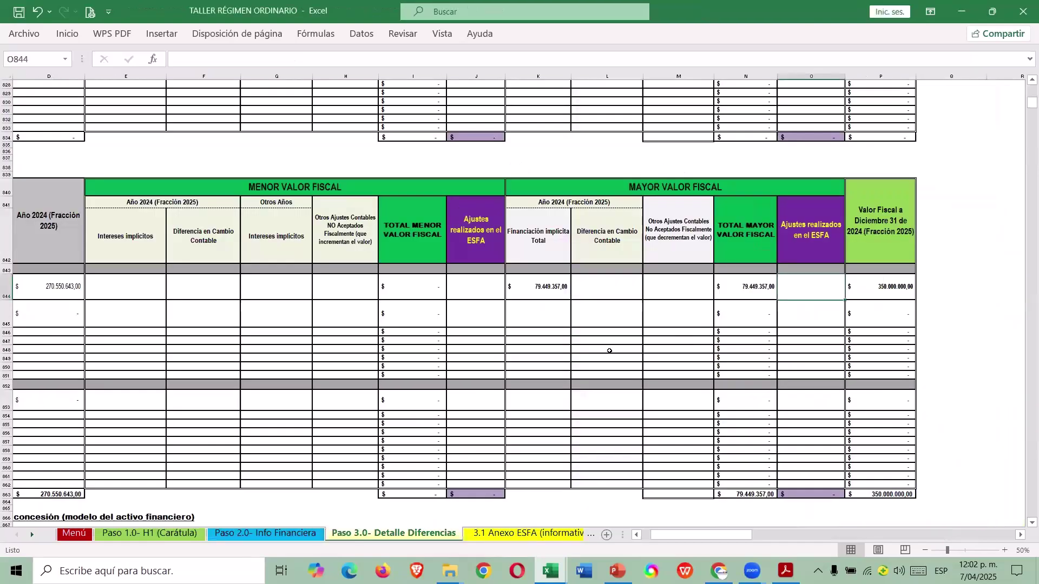
pyautogui.moveTo(674, 535); pyautogui.dragTo(665, 535)
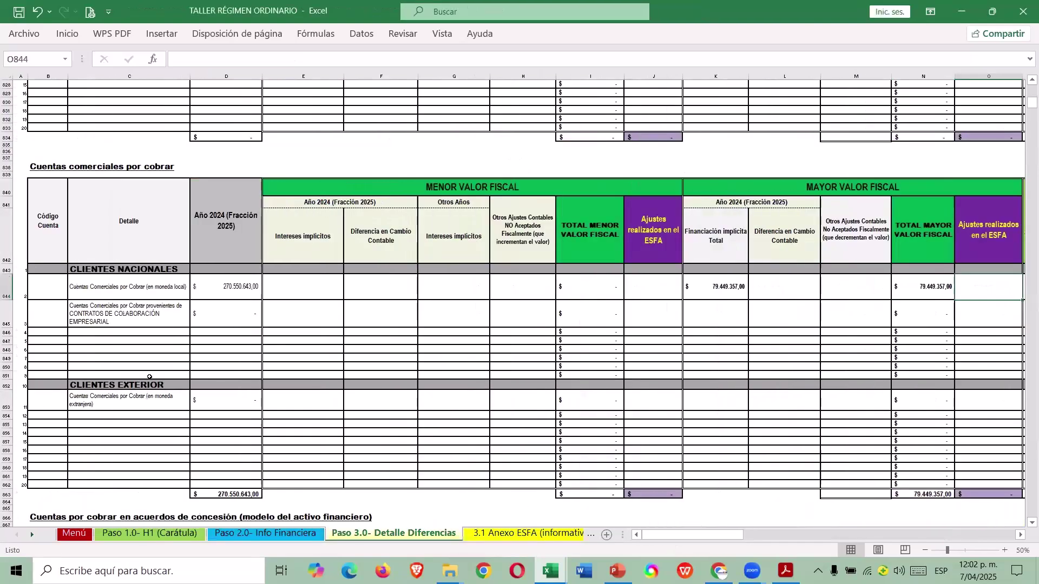
pyautogui.scroll(9, 136, 506)
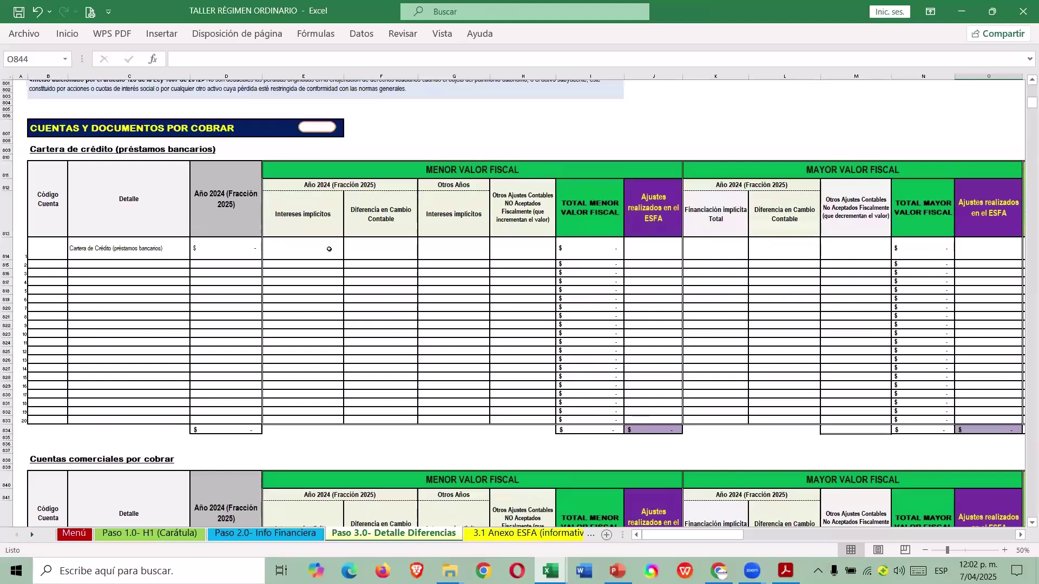
# Enter 10.100.000 accrued receivables impairment in E1190, leaving a 9.900.000 fiscal value.
pyautogui.click(325, 128)
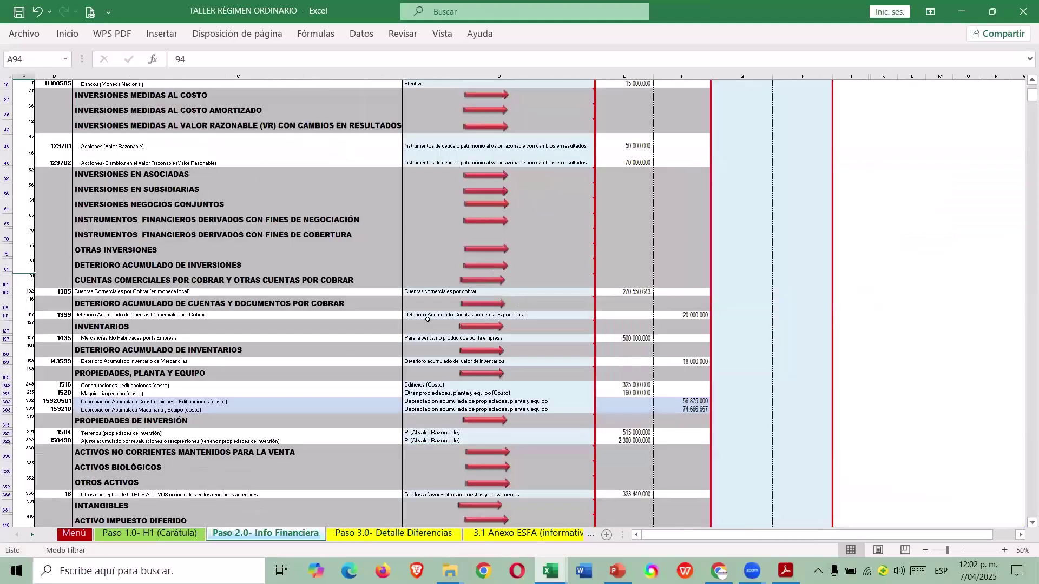
pyautogui.click(493, 303)
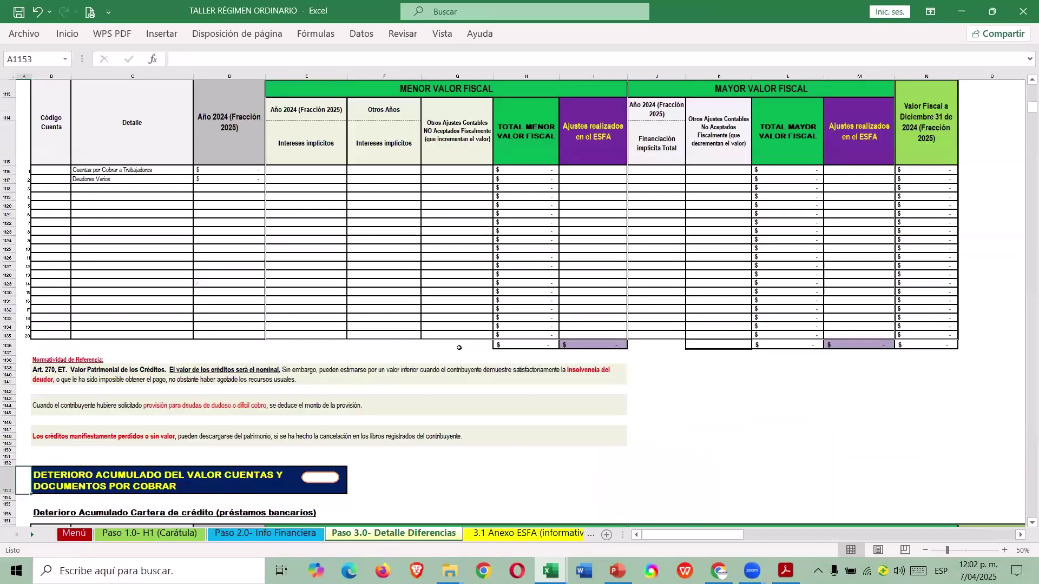
pyautogui.scroll(-5, 452, 366)
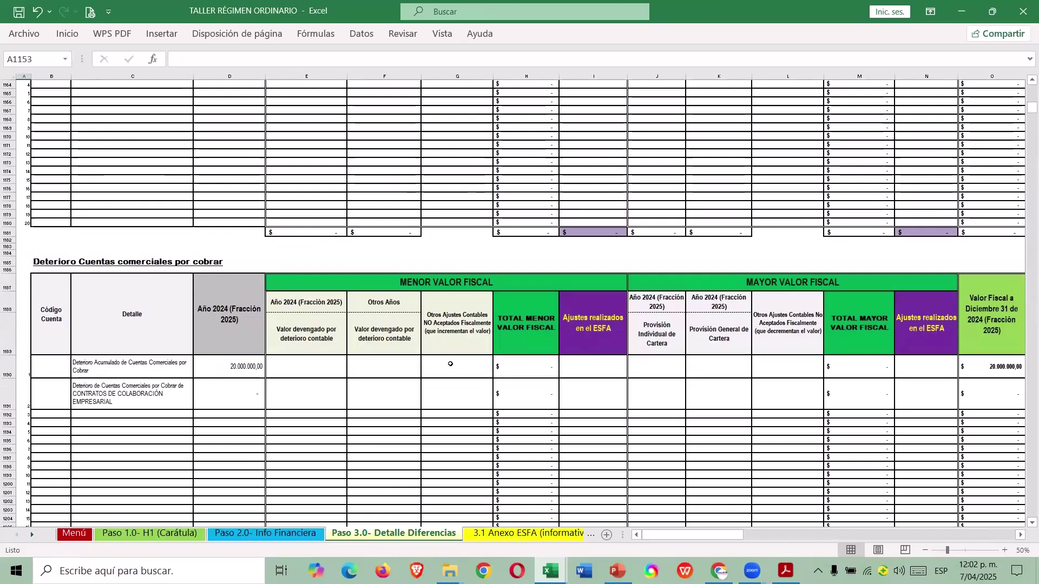
pyautogui.click(292, 377)
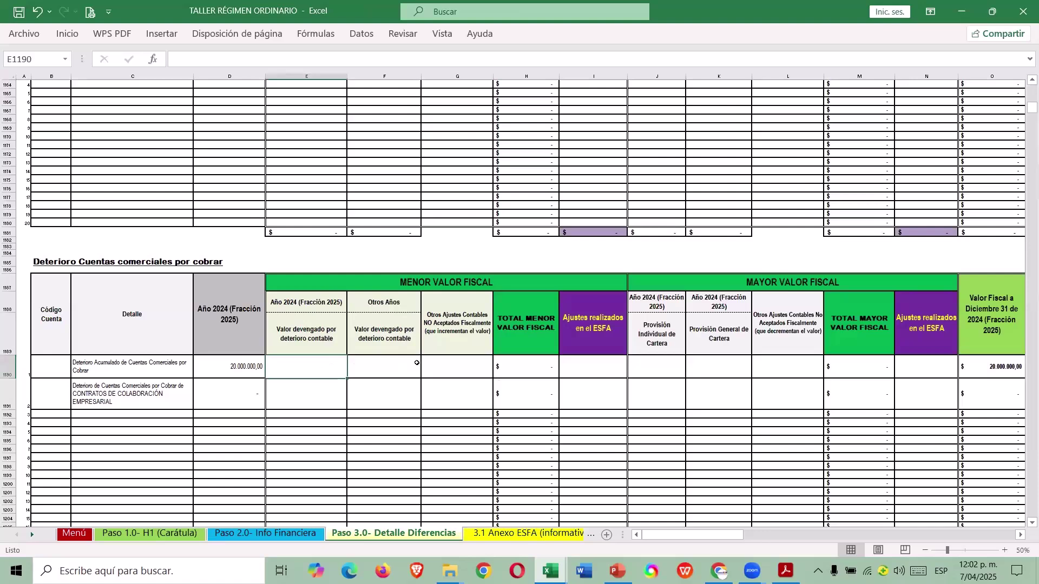
pyautogui.hotkey('alt', 'Tab')
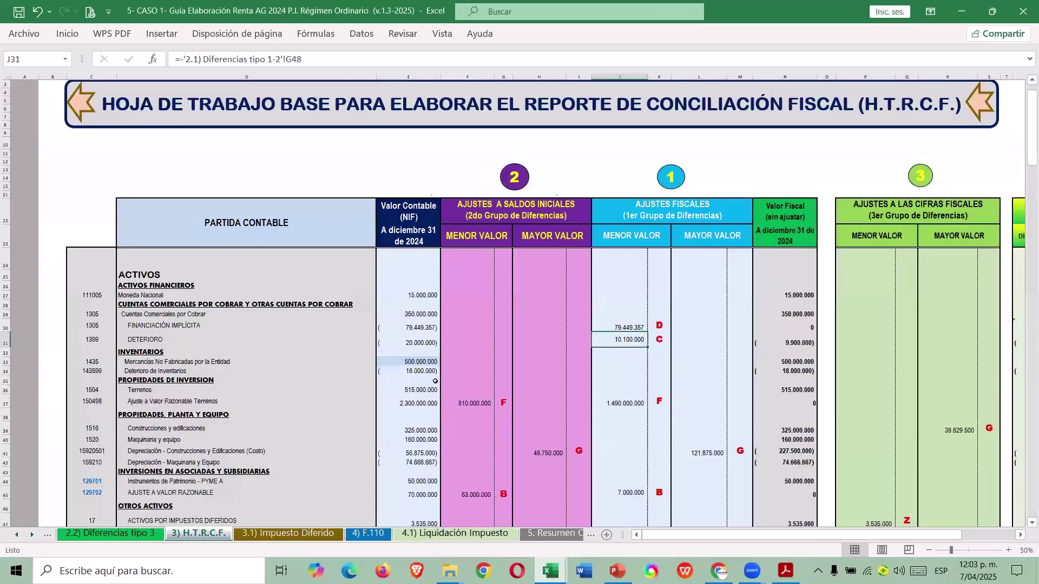
pyautogui.hotkey('alt', 'Tab')
pyautogui.write('10100000')
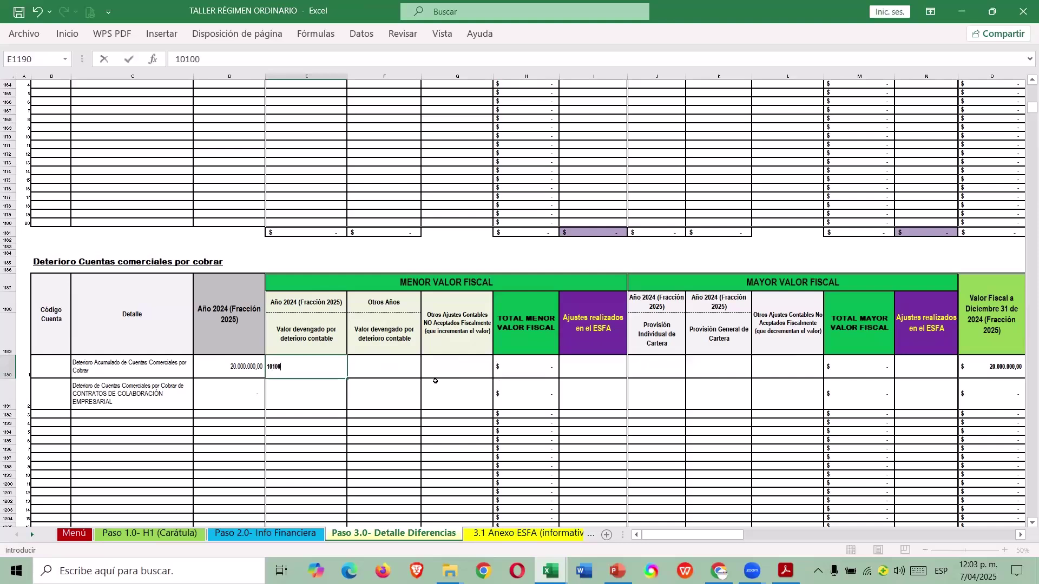
pyautogui.hotkey('ctrl', 'Return')
pyautogui.press('Right')
pyautogui.press('Right')
pyautogui.press('Right')
pyautogui.press('Right')
pyautogui.press('Right')
pyautogui.press('Right')
pyautogui.press('Right')
pyautogui.press('Right')
pyautogui.press('Right')
pyautogui.press('Right')
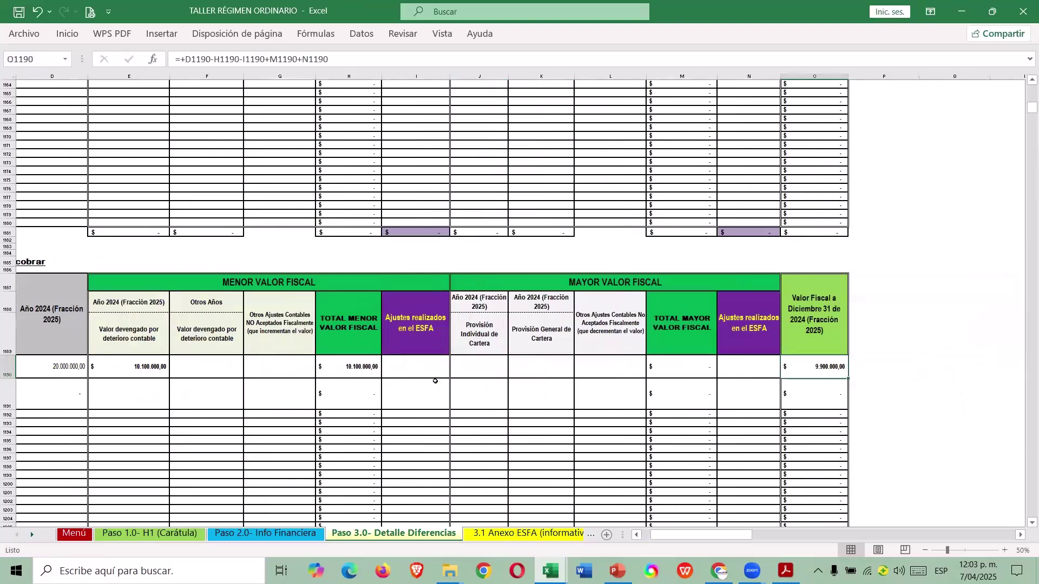
pyautogui.hotkey('ctrl', 'Left')
pyautogui.hotkey('ctrl', 'Left')
pyautogui.hotkey('ctrl', 'Left')
pyautogui.hotkey('ctrl', 'Left')
pyautogui.hotkey('ctrl', 'Left')
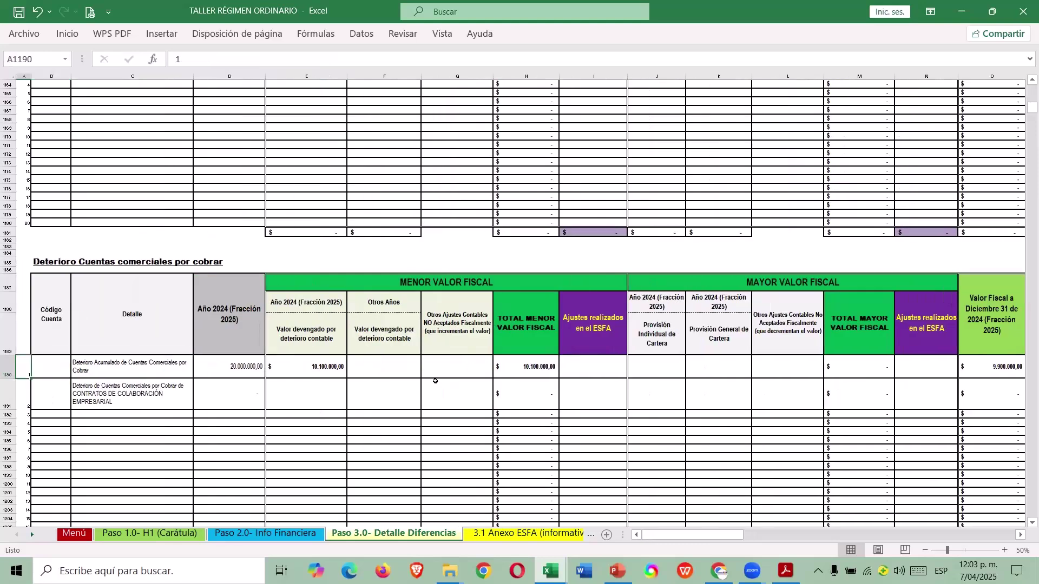
# Check the land fair-value adjustment amount on the guide's H.T.R.C.F. sheet.
pyautogui.hotkey('alt', 'Tab')
pyautogui.click(620, 405)
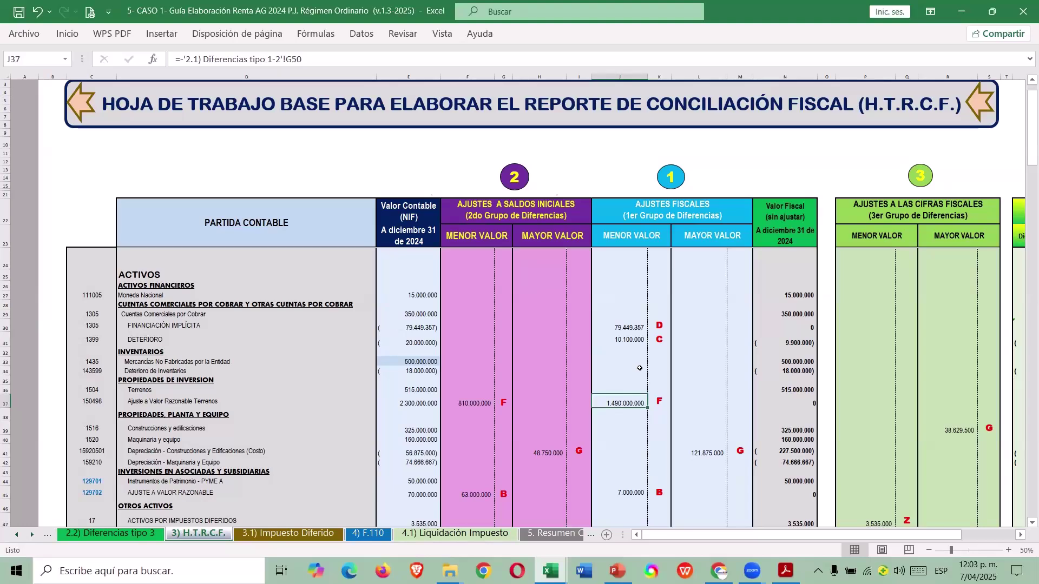
pyautogui.press('alt')
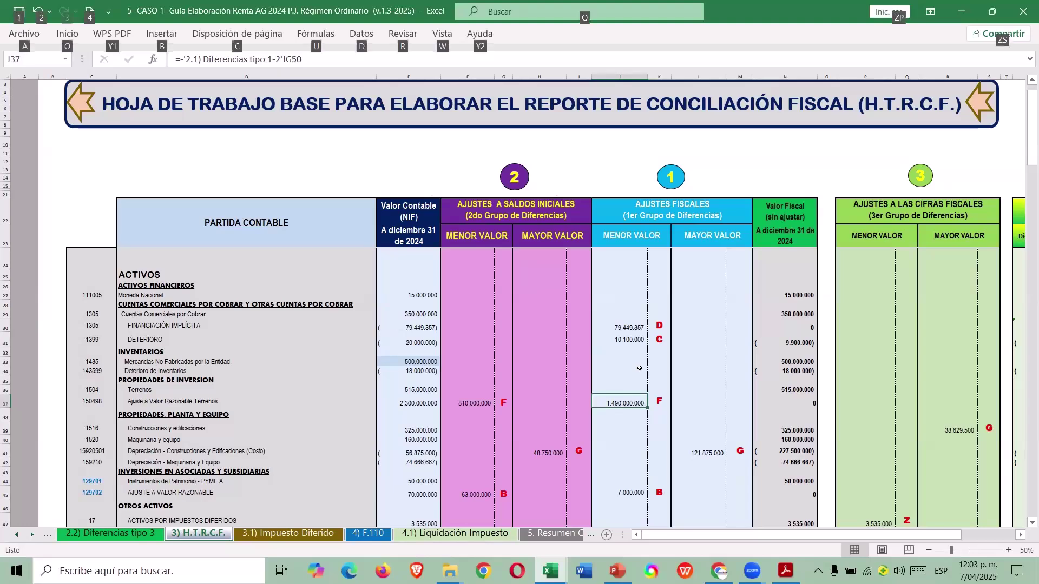
# Follow the investment property link from Paso 2.0 to the empty Terrenos table in Paso 3.0.
pyautogui.hotkey('alt', 'Tab')
pyautogui.scroll(9, 446, 339)
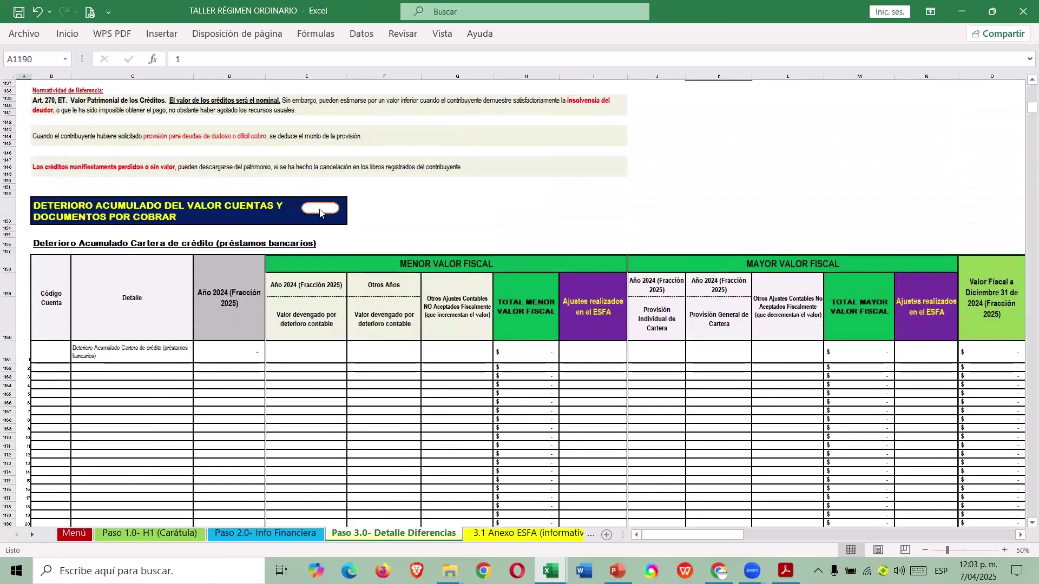
pyautogui.click(319, 210)
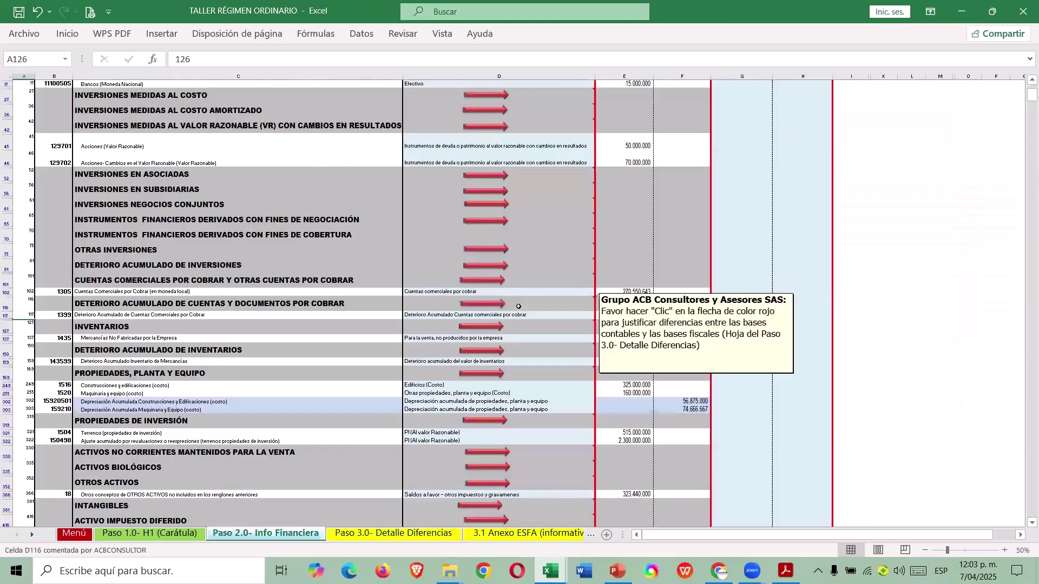
pyautogui.scroll(-1, 513, 276)
pyautogui.scroll(-1, 512, 315)
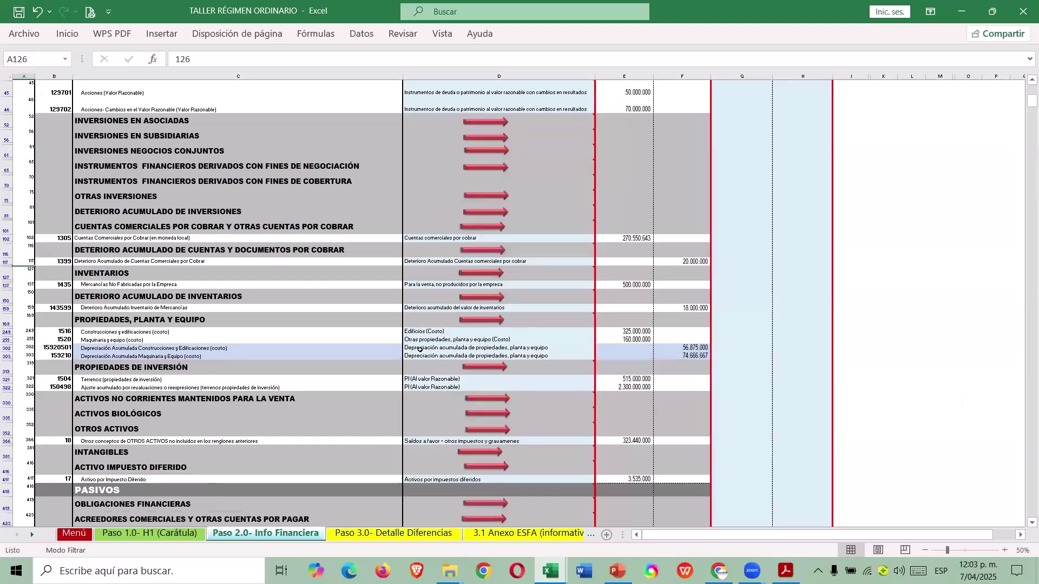
pyautogui.click(458, 323)
pyautogui.click(458, 326)
pyautogui.scroll(-11, 454, 323)
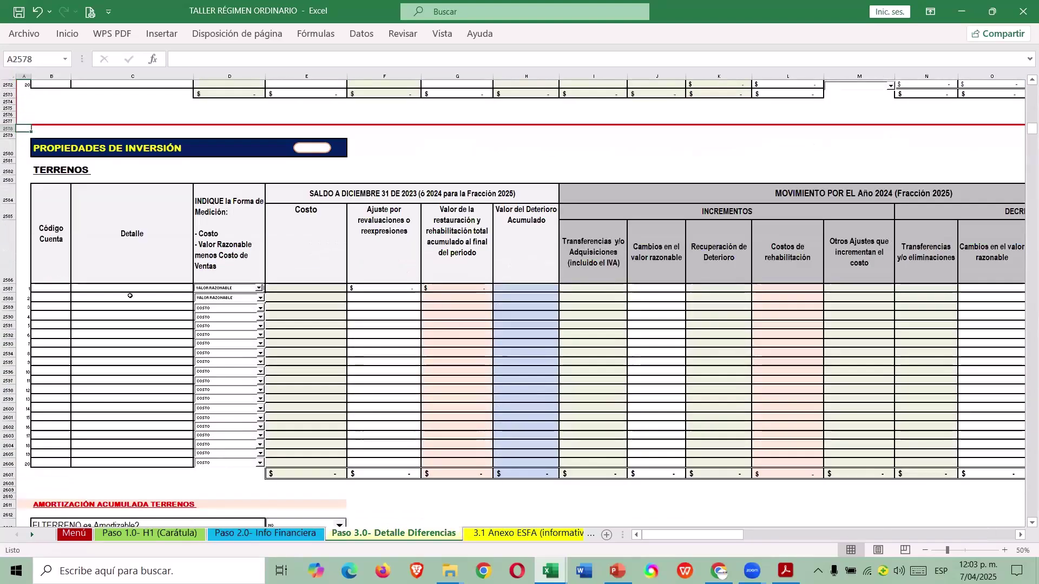
pyautogui.click(124, 289)
pyautogui.scroll(-3, 292, 332)
pyautogui.scroll(-3, 300, 341)
pyautogui.scroll(6, 318, 239)
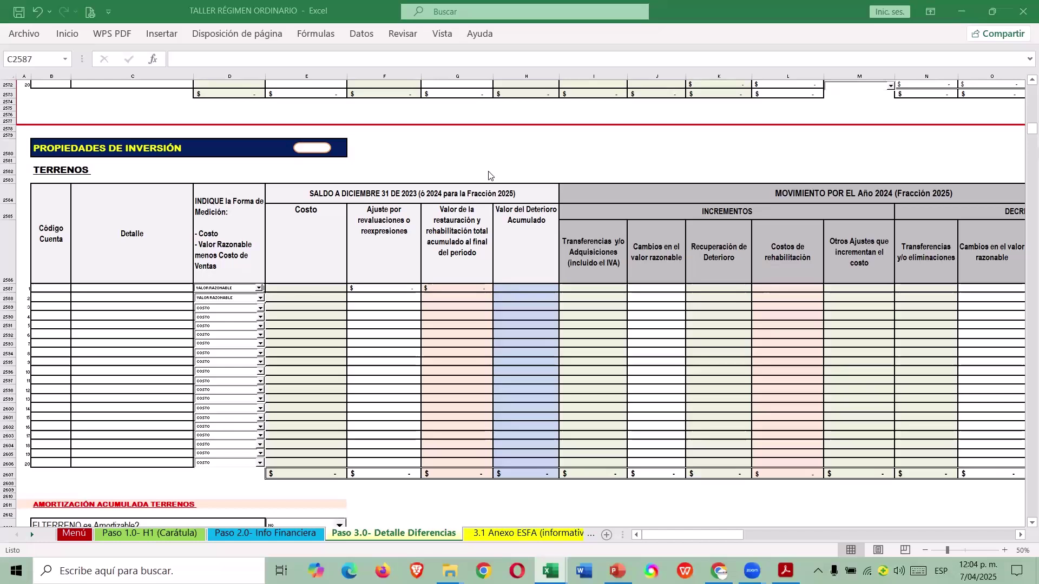
# Fill the first land table row with account code 1504 and detail TERRENOS.
pyautogui.press('Left')
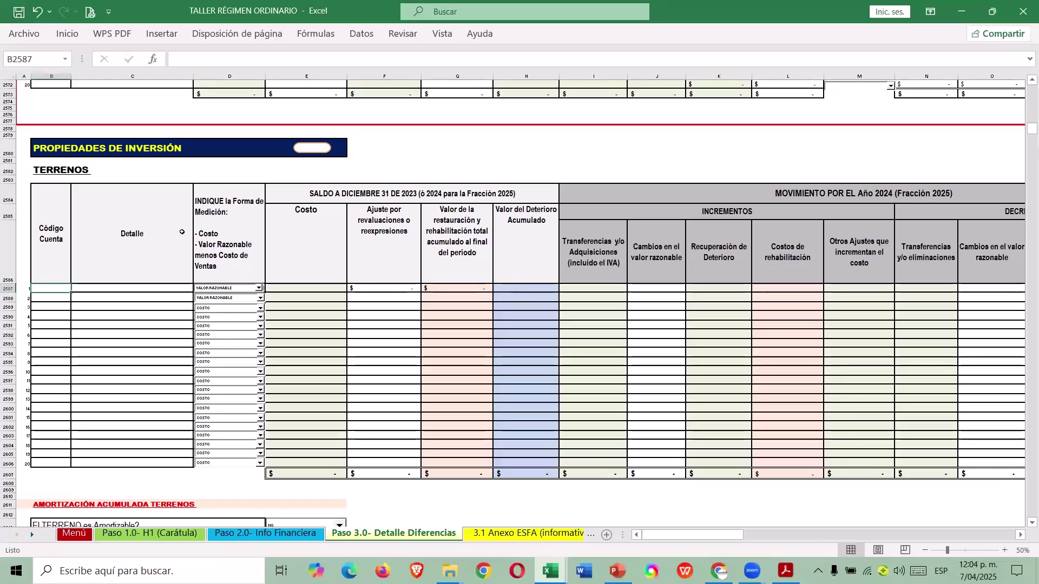
pyautogui.write('15')
pyautogui.press('Tab')
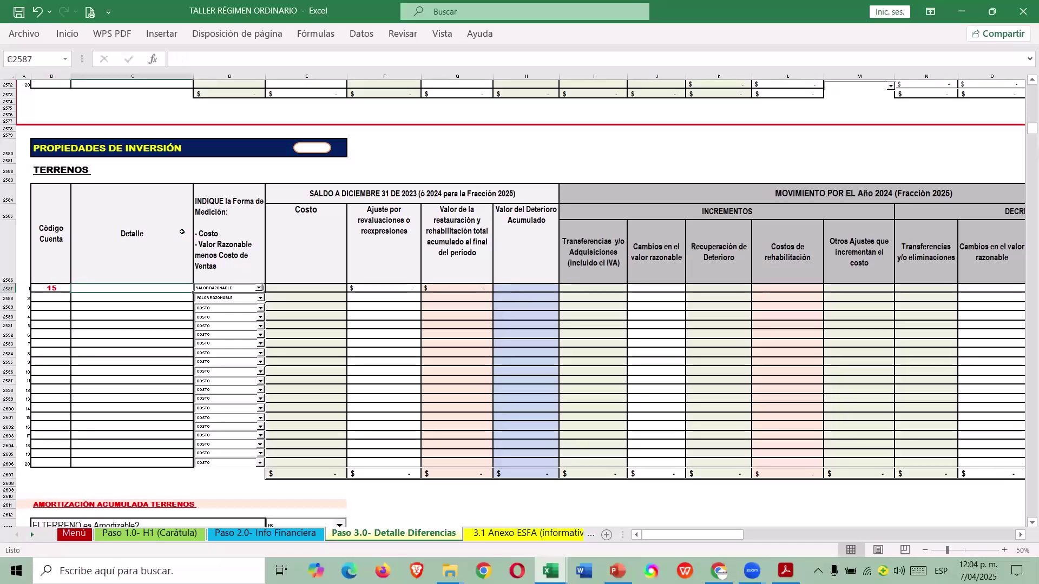
pyautogui.click(263, 533)
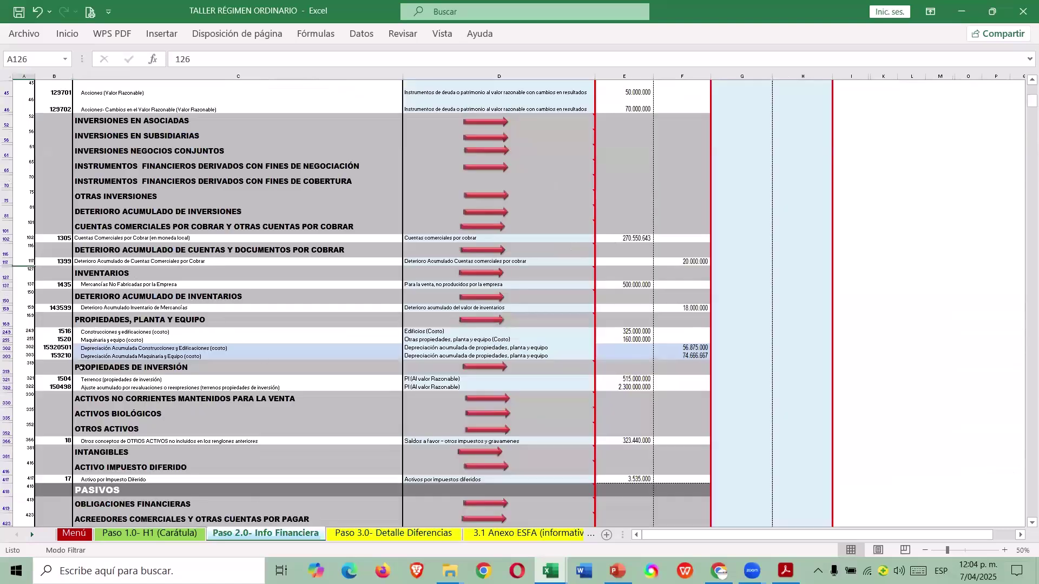
pyautogui.click(394, 534)
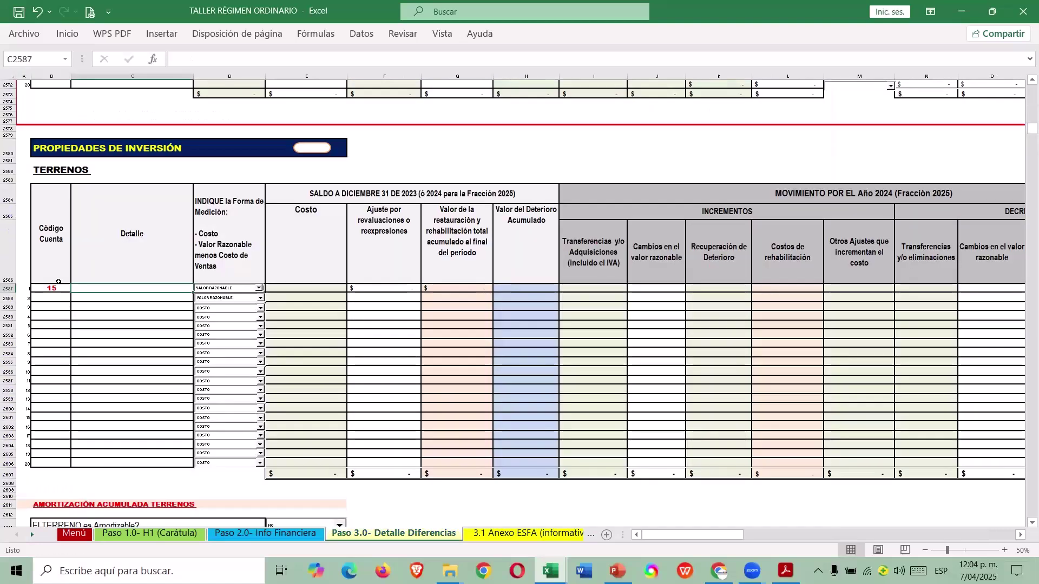
pyautogui.write('04')
pyautogui.write('TERRE')
pyautogui.write('NO')
pyautogui.write('S')
pyautogui.hotkey('ctrl', 'Return')
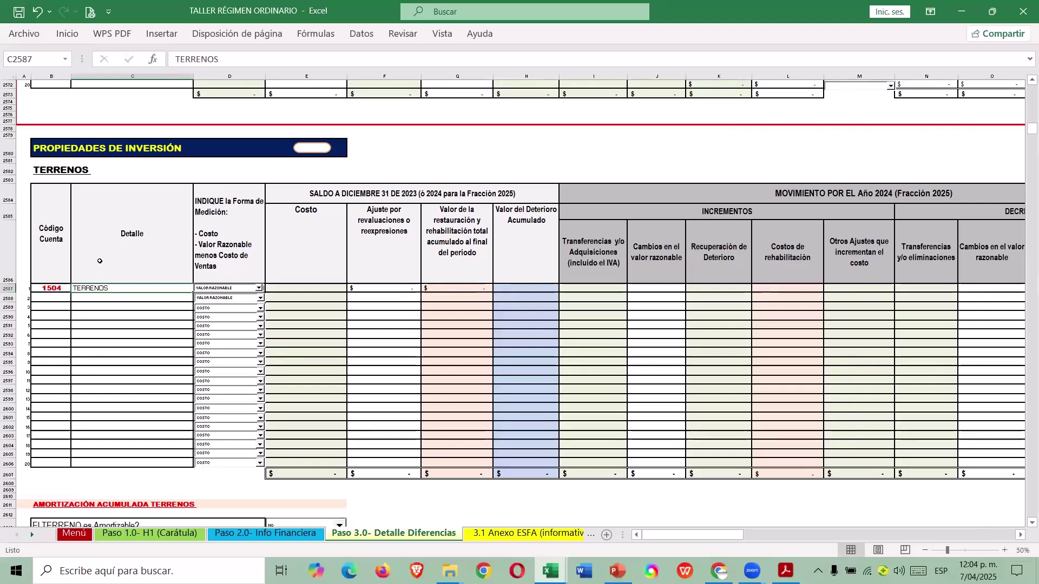
pyautogui.hotkey('ctrl', 'pageup')
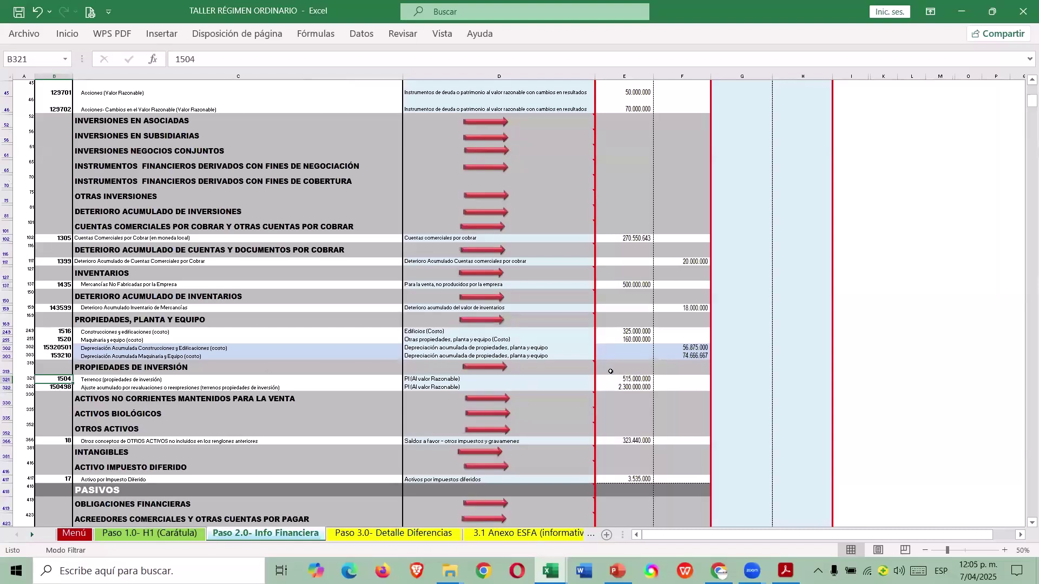
# Enter the 515.000.000 land cost in the Terrenos row's Costo cell.
pyautogui.click(630, 380)
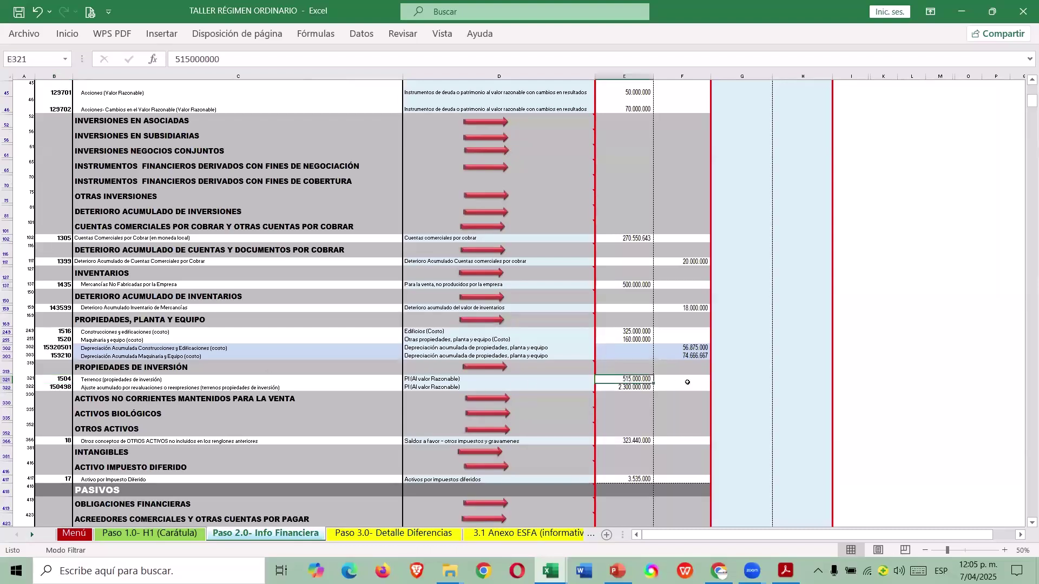
pyautogui.hotkey('alt', 'Tab')
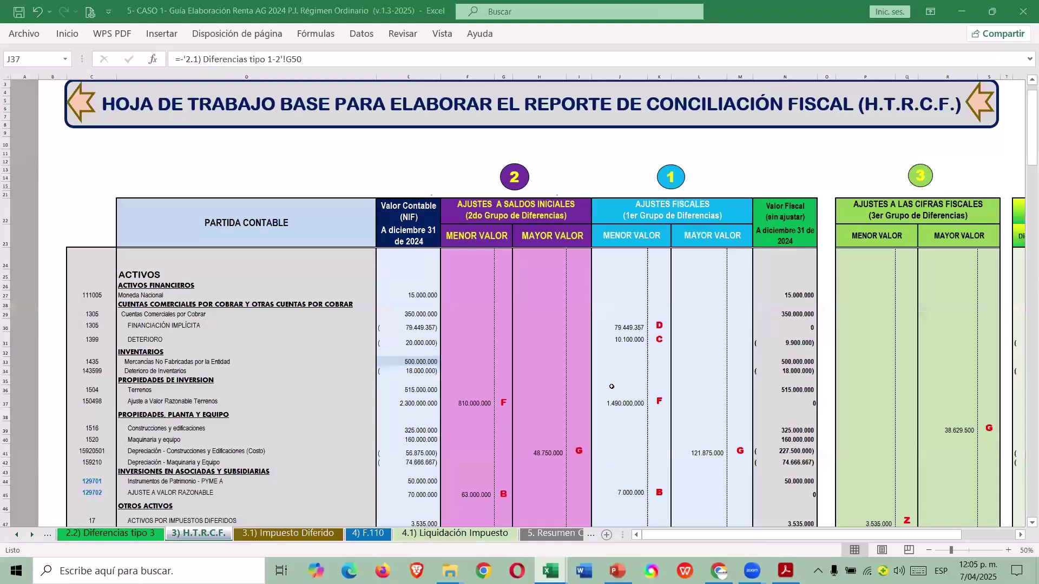
pyautogui.hotkey('alt', 'Tab')
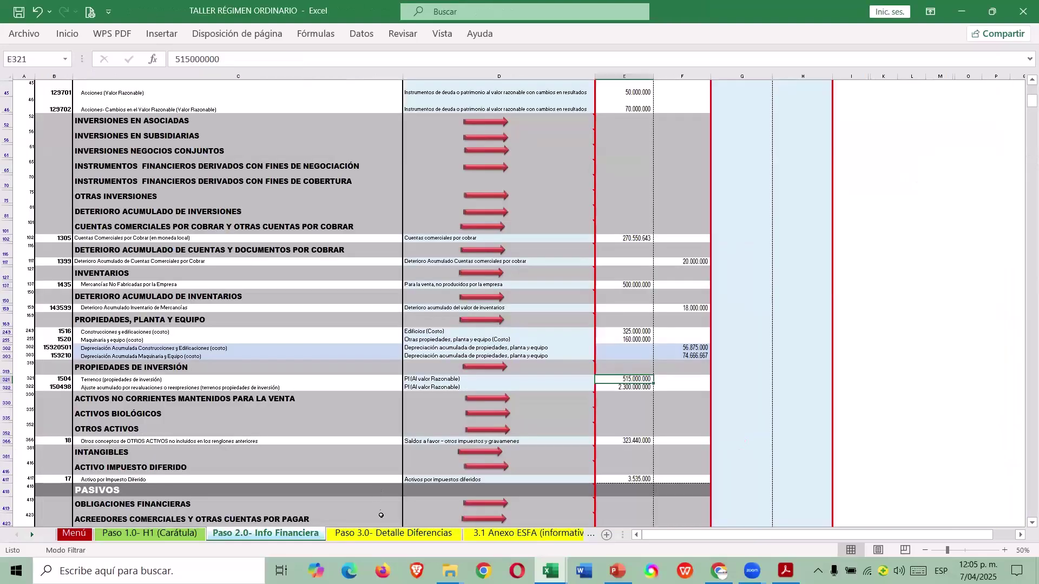
pyautogui.click(386, 537)
pyautogui.click(323, 285)
pyautogui.write('515000000')
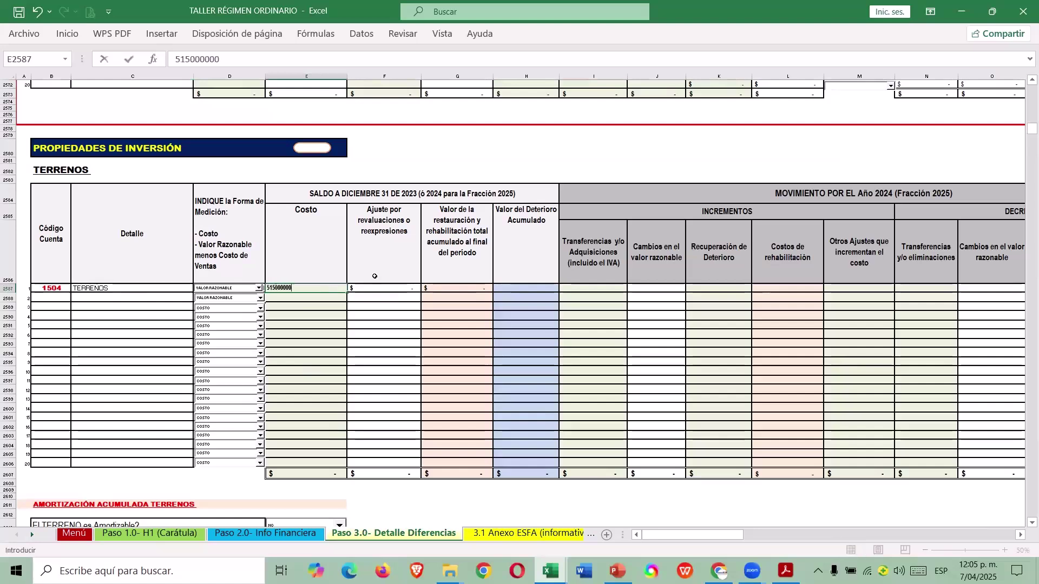
pyautogui.press('Return')
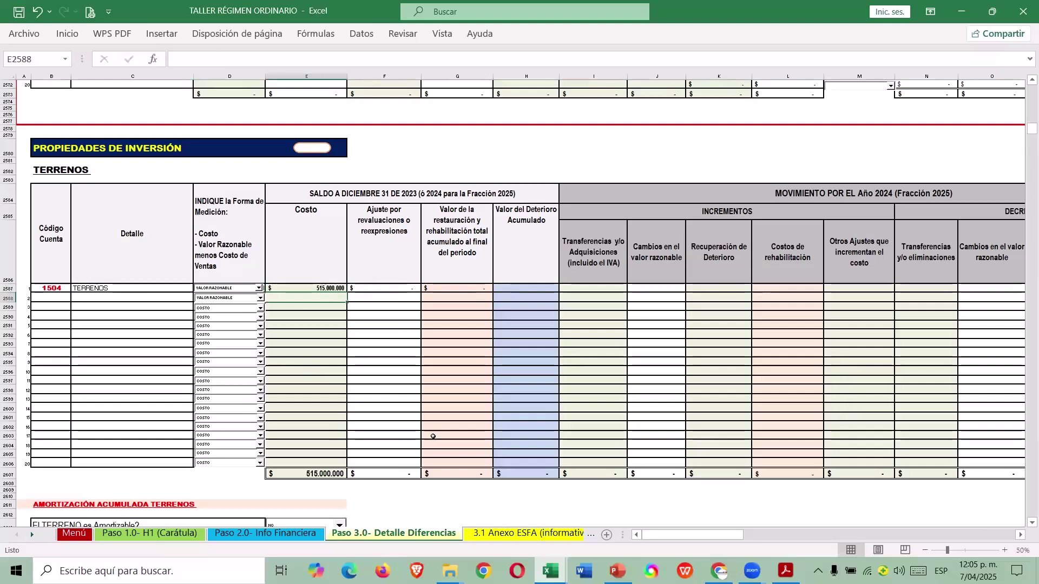
# Look up the 810.000.000 initial-balance and 1.490.000.000 Terrenos adjustments in the guide workbook.
pyautogui.click(276, 534)
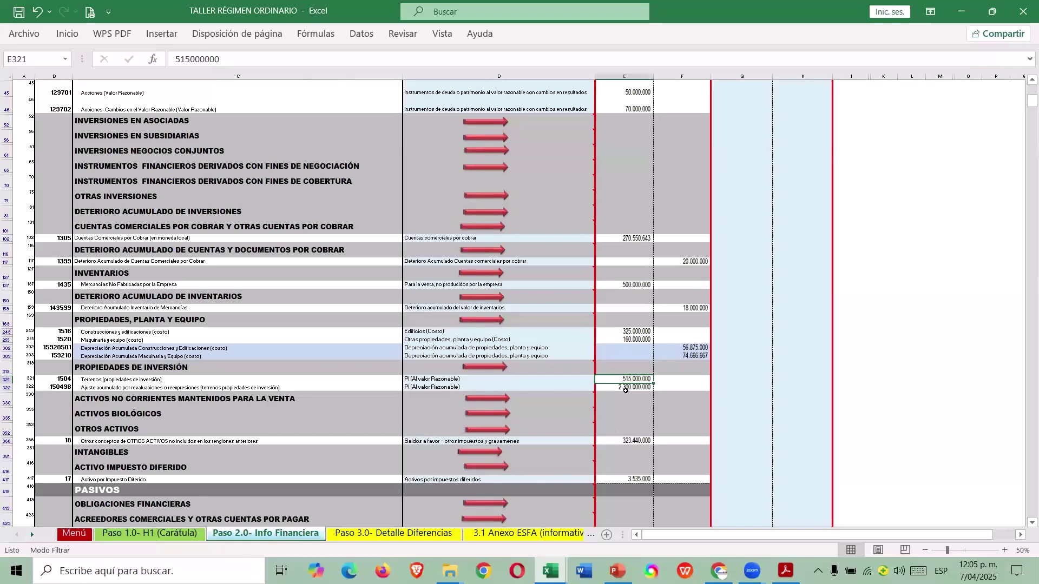
pyautogui.moveTo(551, 571)
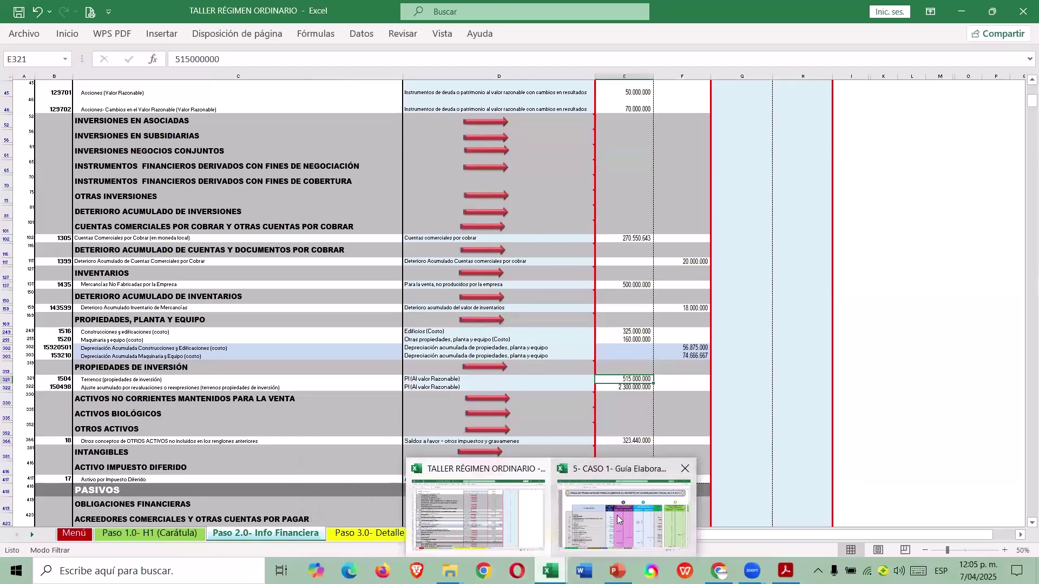
pyautogui.click(618, 520)
pyautogui.scroll(-1, 640, 399)
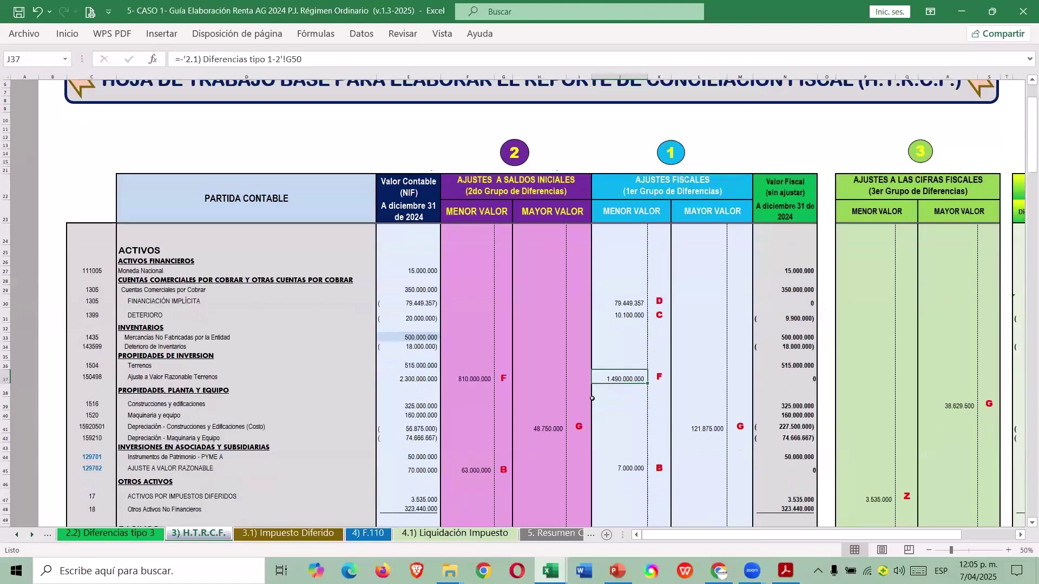
pyautogui.click(470, 380)
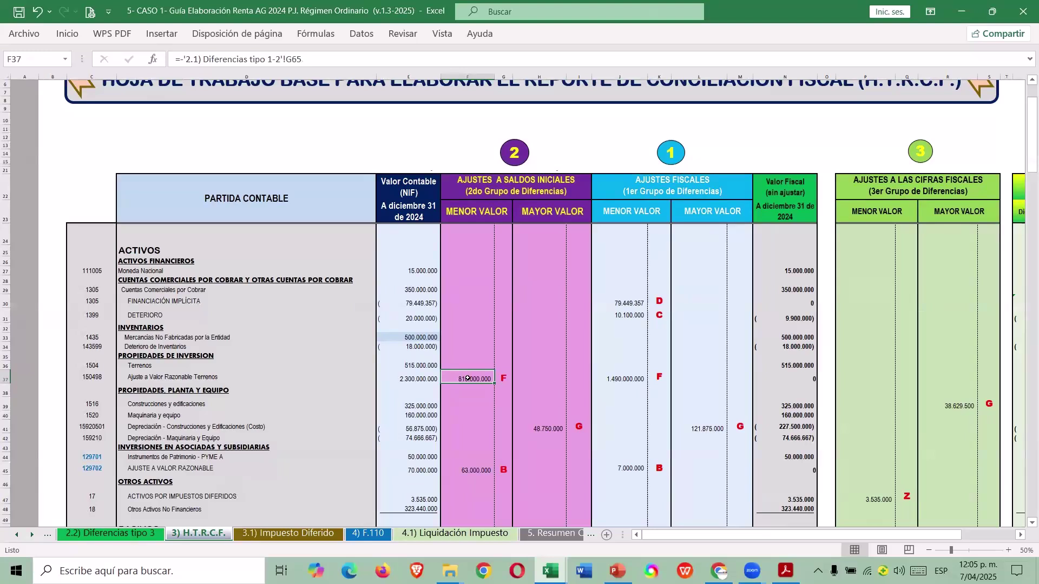
pyautogui.click(629, 377)
pyautogui.click(469, 374)
pyautogui.hotkey('alt', 'Tab')
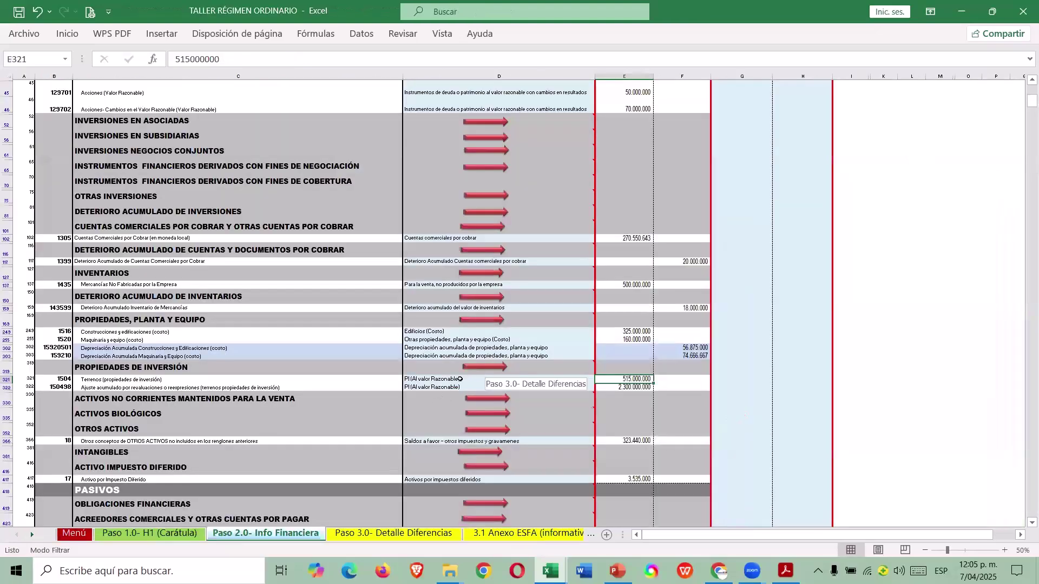
pyautogui.click(475, 373)
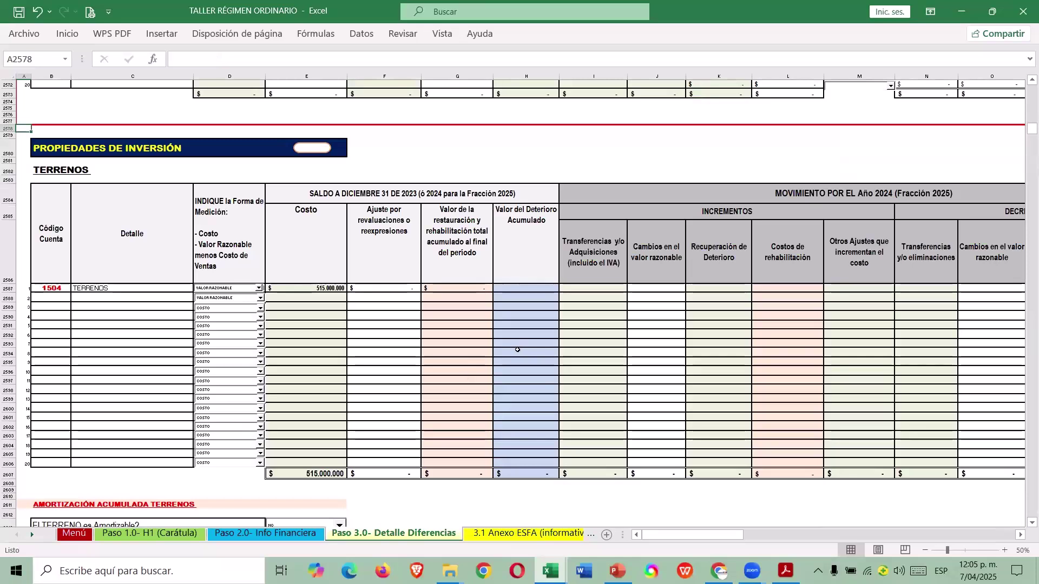
# Enter 810.000.000 revaluation in F2587 and 1.490.000.000 fair-value change in J2587 for Terrenos.
pyautogui.click(403, 288)
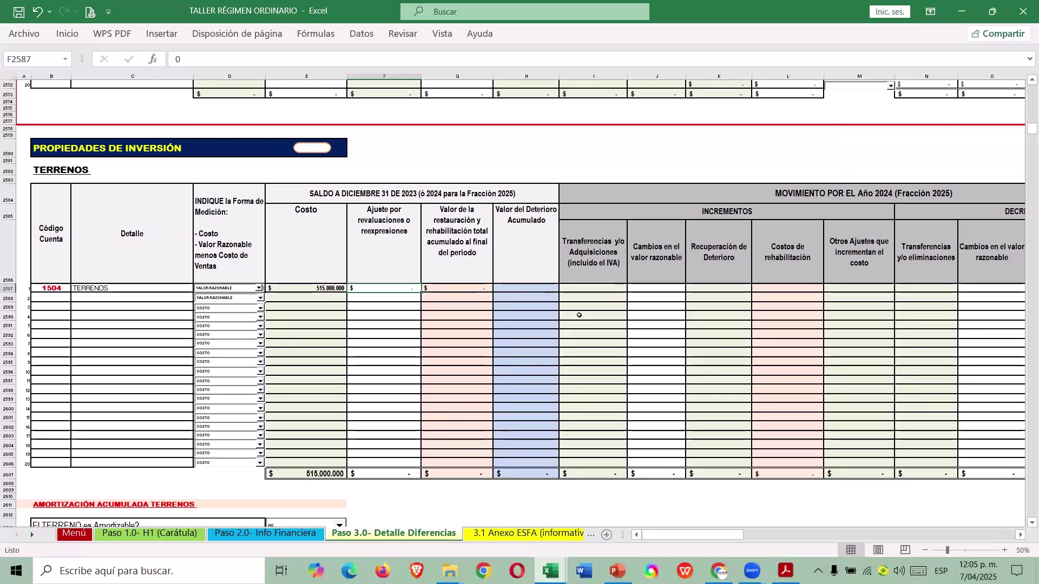
pyautogui.write('810')
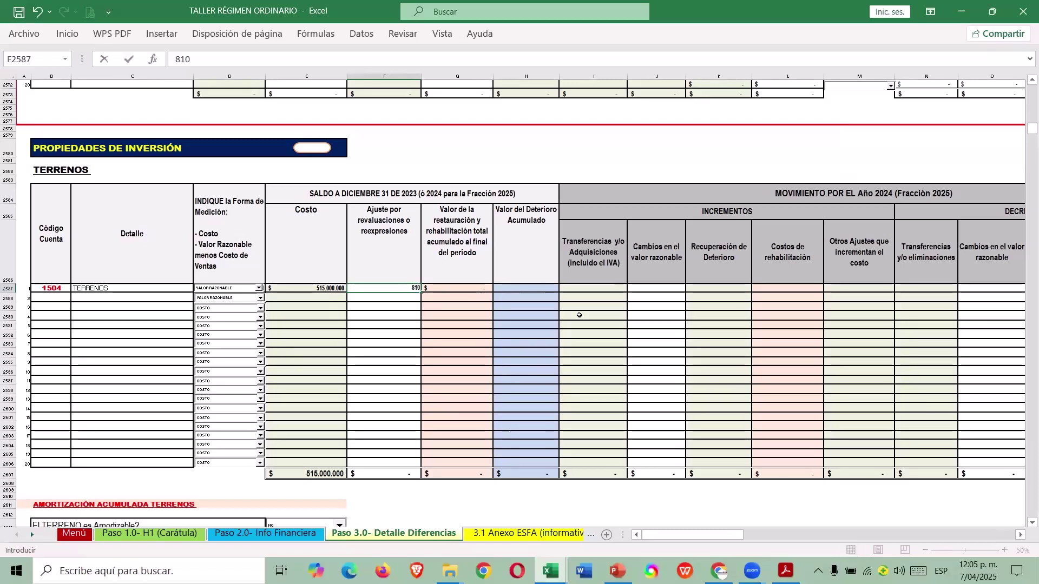
pyautogui.write('000000')
pyautogui.hotkey('ctrl', 'Return')
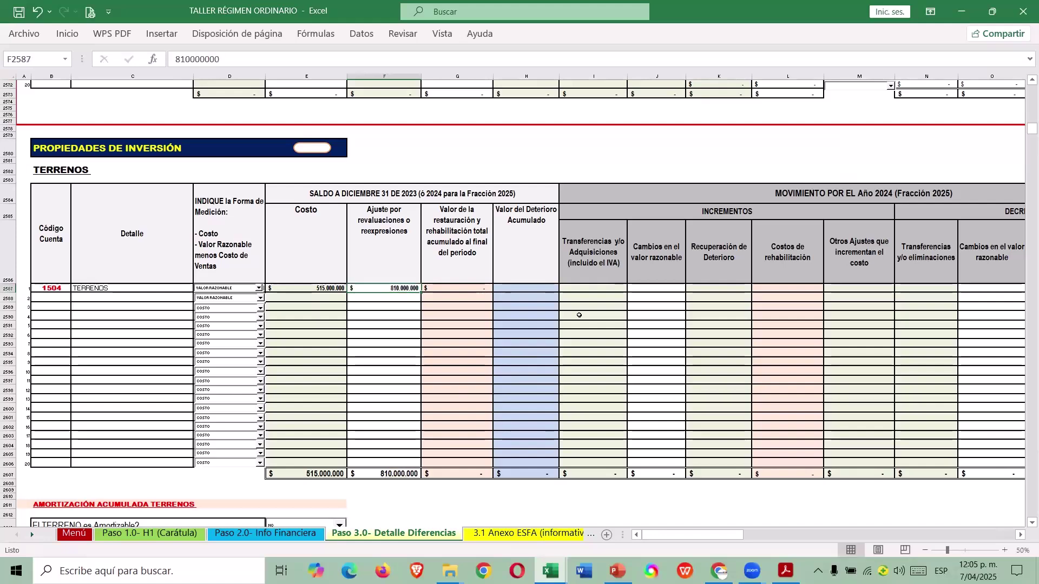
pyautogui.hotkey('alt', 'Tab')
pyautogui.click(625, 378)
pyautogui.hotkey('alt', 'Tab')
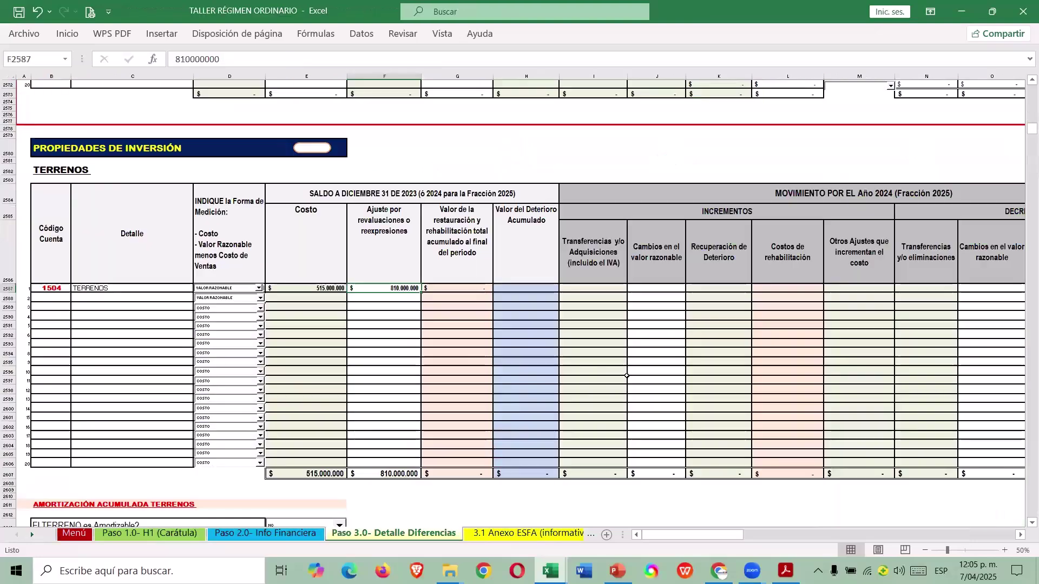
pyautogui.click(587, 288)
pyautogui.press('Tab')
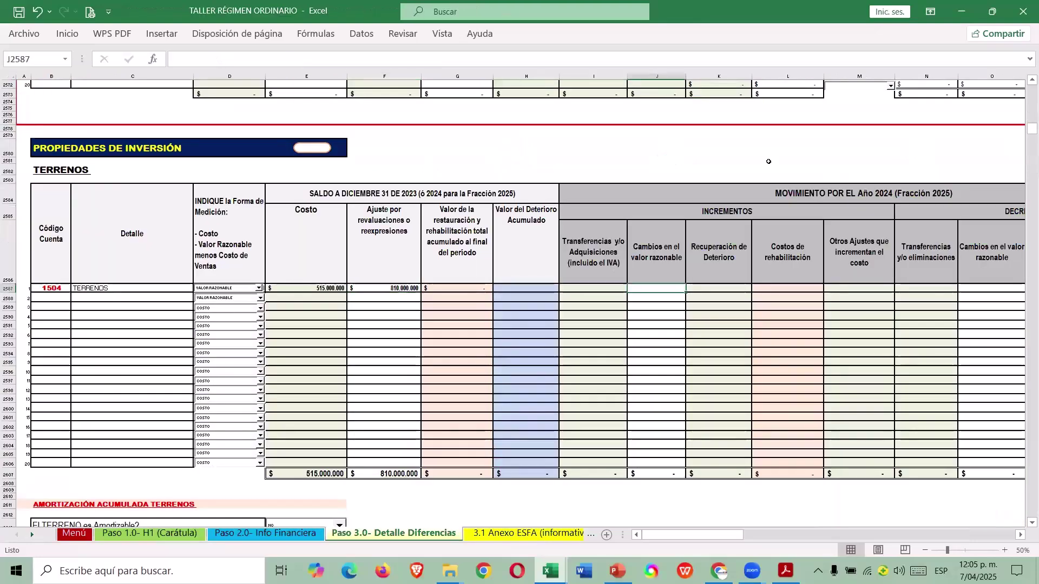
pyautogui.write('1.490.000.000')
pyautogui.press('Tab')
pyautogui.press('Tab')
pyautogui.press('Tab')
pyautogui.press('Tab')
pyautogui.press('Tab')
pyautogui.press('Tab')
pyautogui.press('Tab')
pyautogui.press('Tab')
pyautogui.press('Tab')
pyautogui.press('Tab')
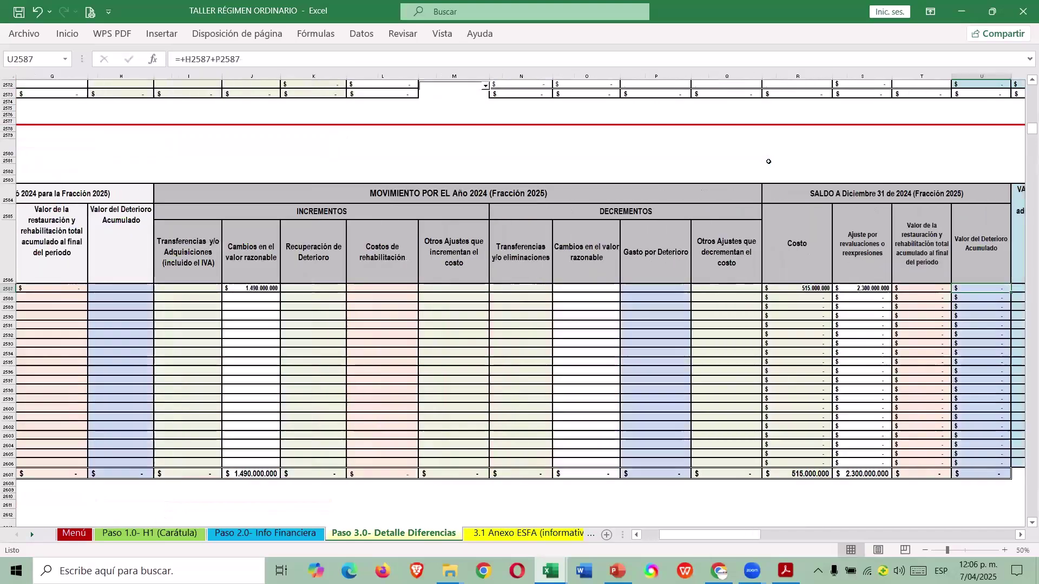
# Verify the Terrenos year-end figure against the 2.300.000.000 fair-value balance in Paso 2.0.
pyautogui.hotkey('shift', 'Tab')
pyautogui.hotkey('shift', 'Tab')
pyautogui.hotkey('shift', 'Tab')
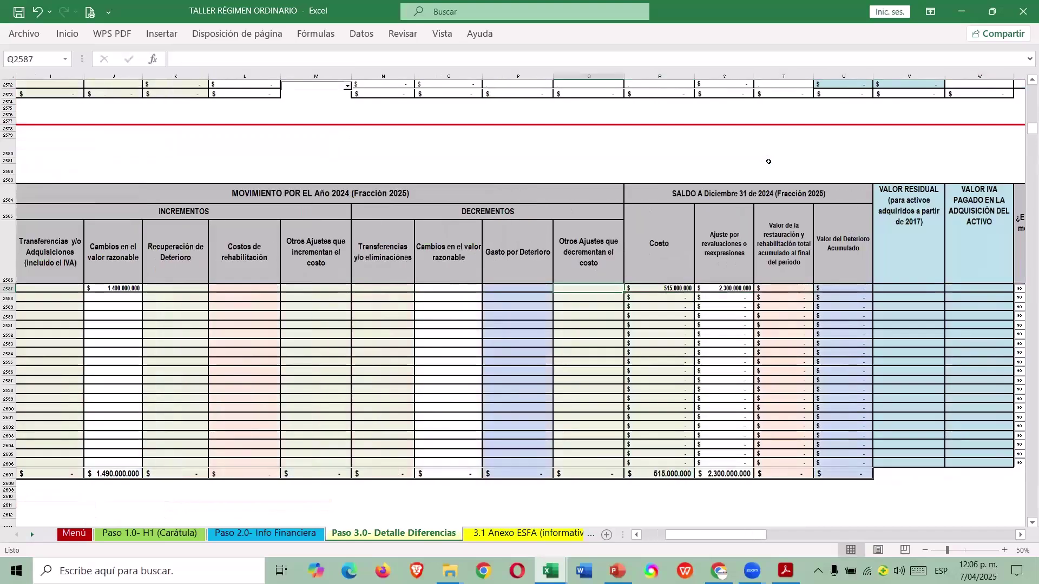
pyautogui.click(681, 288)
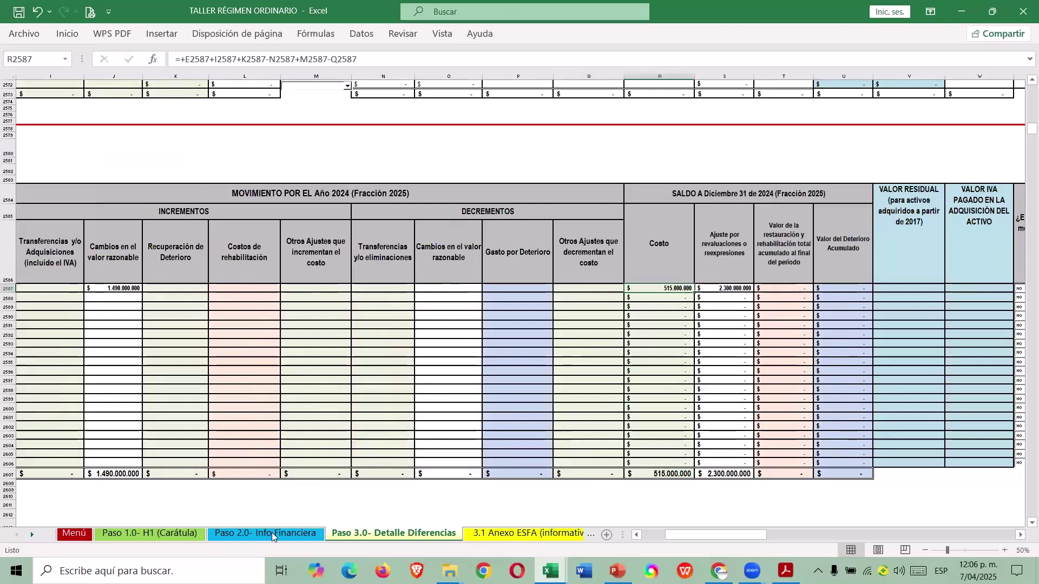
pyautogui.click(273, 537)
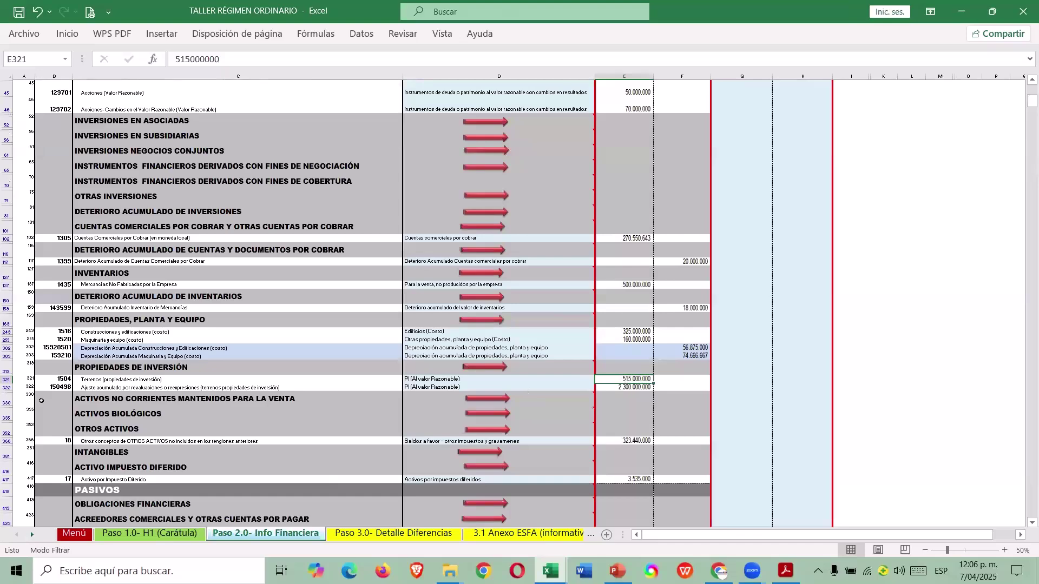
pyautogui.click(8, 388)
pyautogui.click(626, 387)
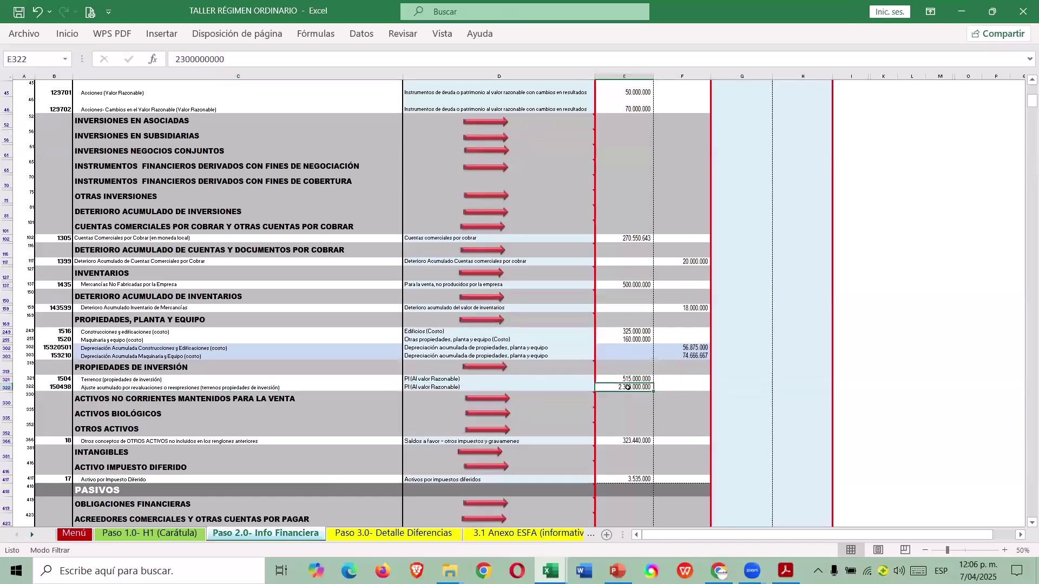
pyautogui.click(394, 534)
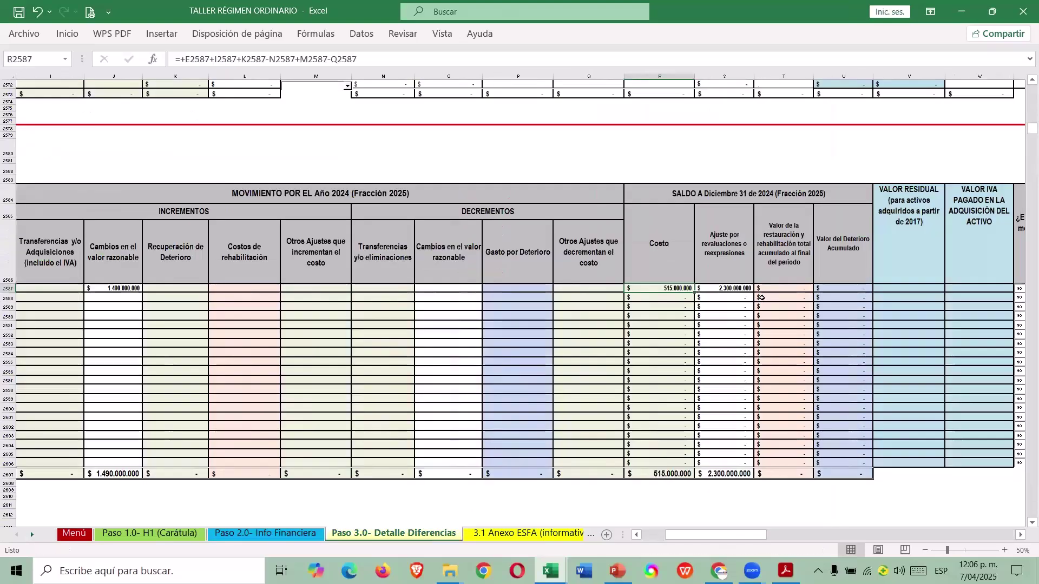
# Inspect the Terrenos row's menor/mayor valor fiscal and fiscal value formulas.
pyautogui.moveTo(778, 286); pyautogui.dragTo(783, 246)
pyautogui.press('Up')
pyautogui.press('Right')
pyautogui.press('Right')
pyautogui.press('Right')
pyautogui.press('Right')
pyautogui.press('Right')
pyautogui.press('Right')
pyautogui.press('Right')
pyautogui.press('Right')
pyautogui.press('Right')
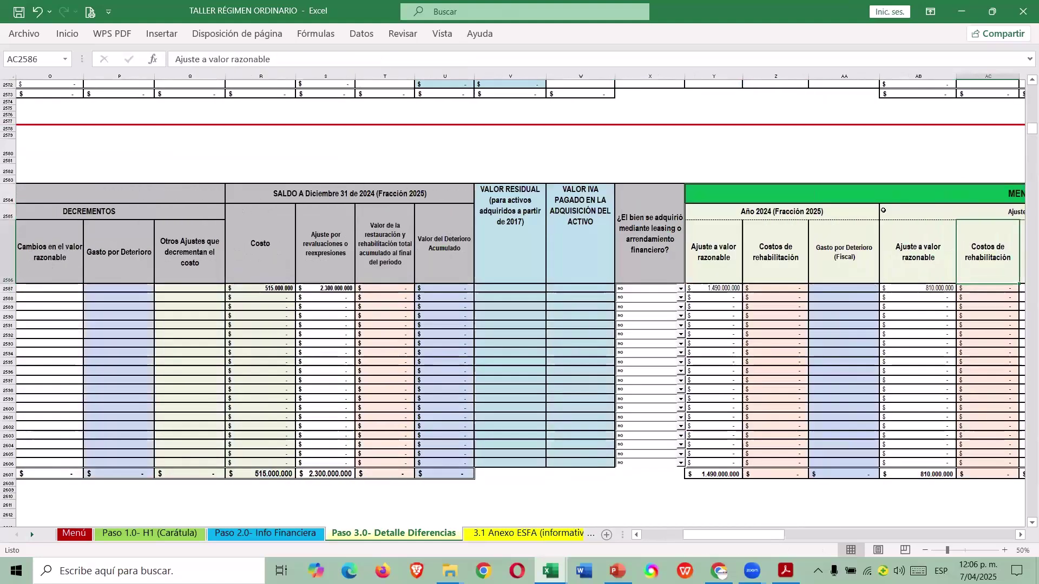
pyautogui.press('Right')
pyautogui.press('Right')
pyautogui.press('Right')
pyautogui.press('Right')
pyautogui.press('Right')
pyautogui.press('Right')
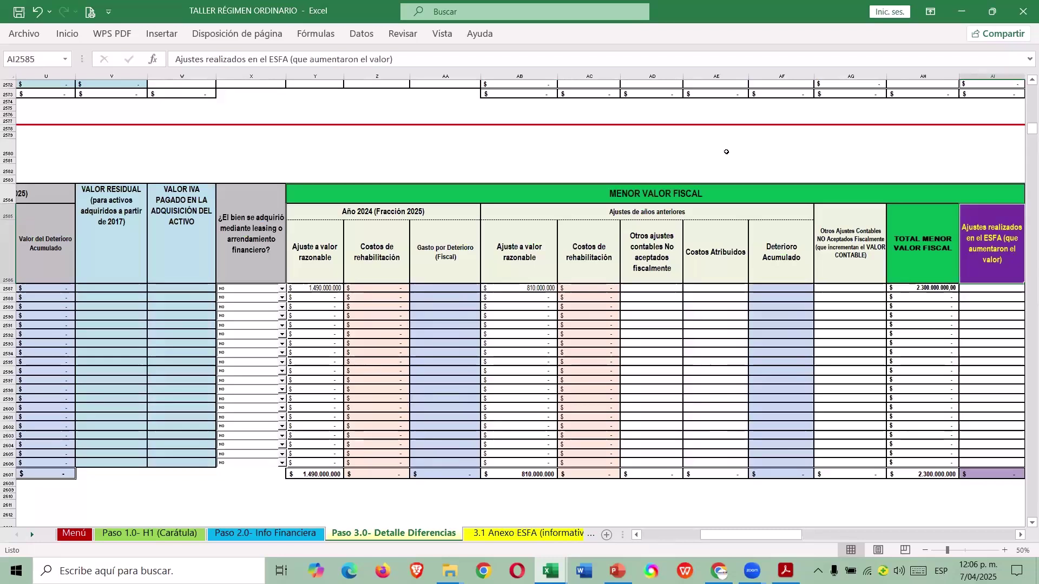
pyautogui.click(320, 289)
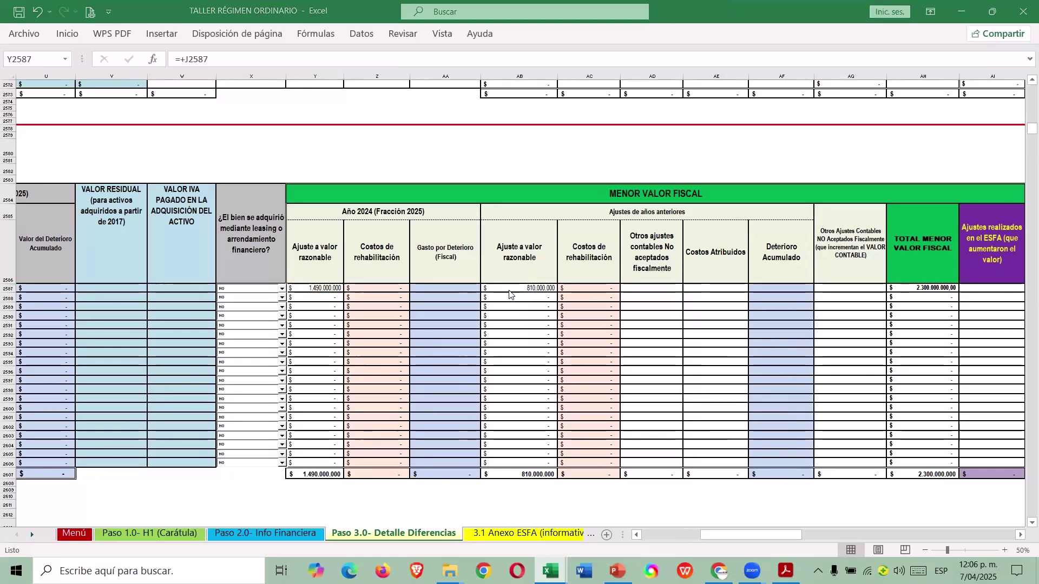
pyautogui.click(524, 288)
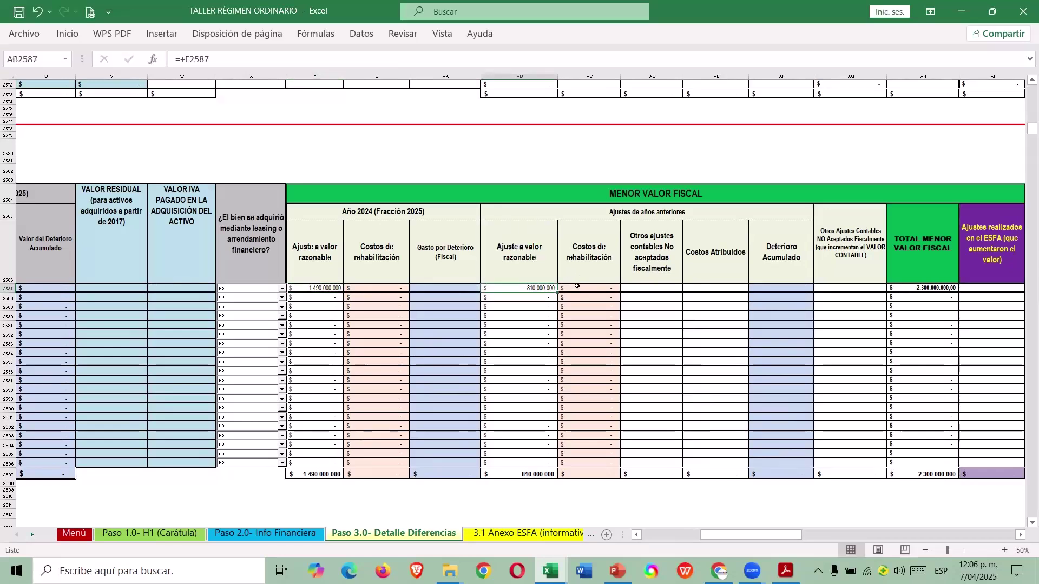
pyautogui.press('Right')
pyautogui.press('Right')
pyautogui.press('Right')
pyautogui.press('Right')
pyautogui.press('Right')
pyautogui.press('Right')
pyautogui.press('Right')
pyautogui.press('Right')
pyautogui.press('Right')
pyautogui.press('Right')
pyautogui.press('Right')
pyautogui.press('Right')
pyautogui.press('Right')
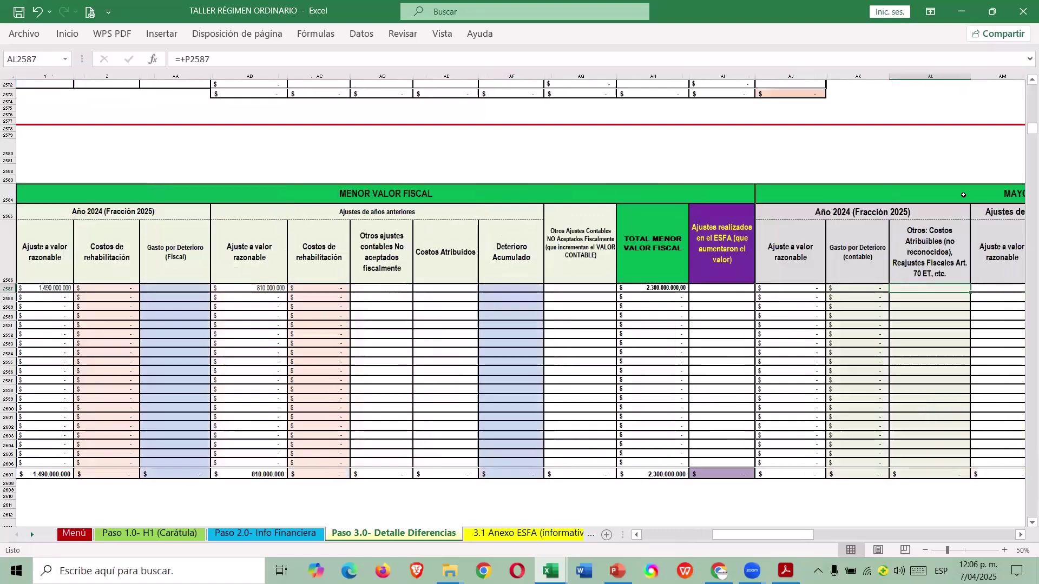
pyautogui.press('Right')
pyautogui.press('Right')
pyautogui.press('Right')
pyautogui.press('Right')
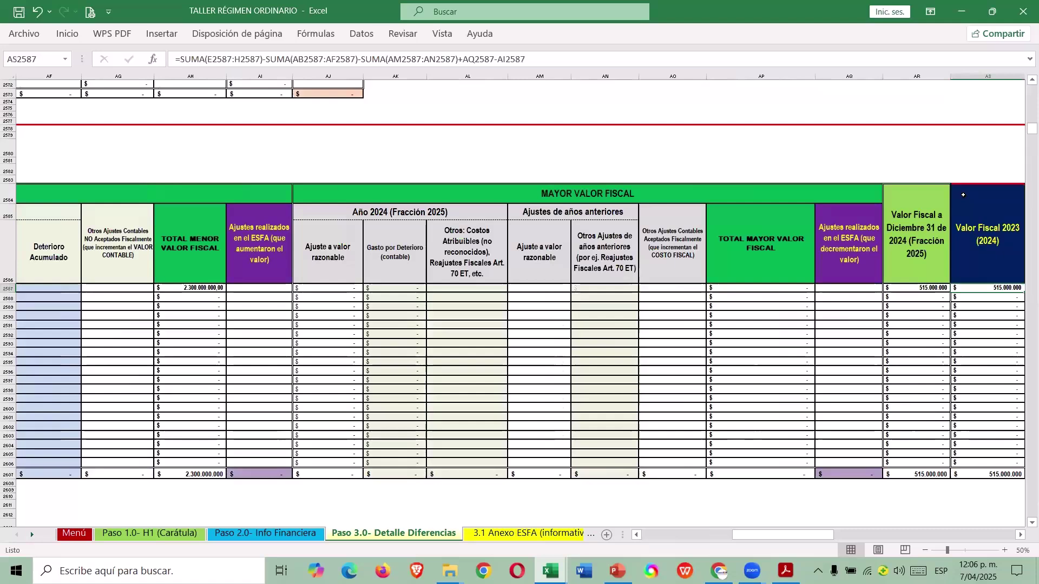
pyautogui.press('Right')
pyautogui.press('Right')
pyautogui.press('Right')
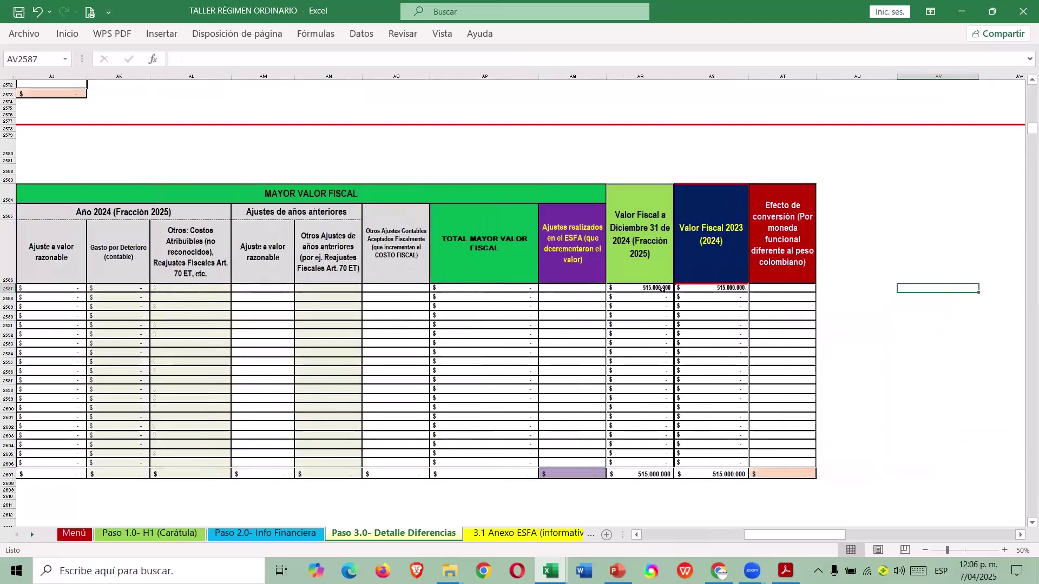
pyautogui.press('Left')
pyautogui.press('Left')
pyautogui.press('Left')
pyautogui.press('Left')
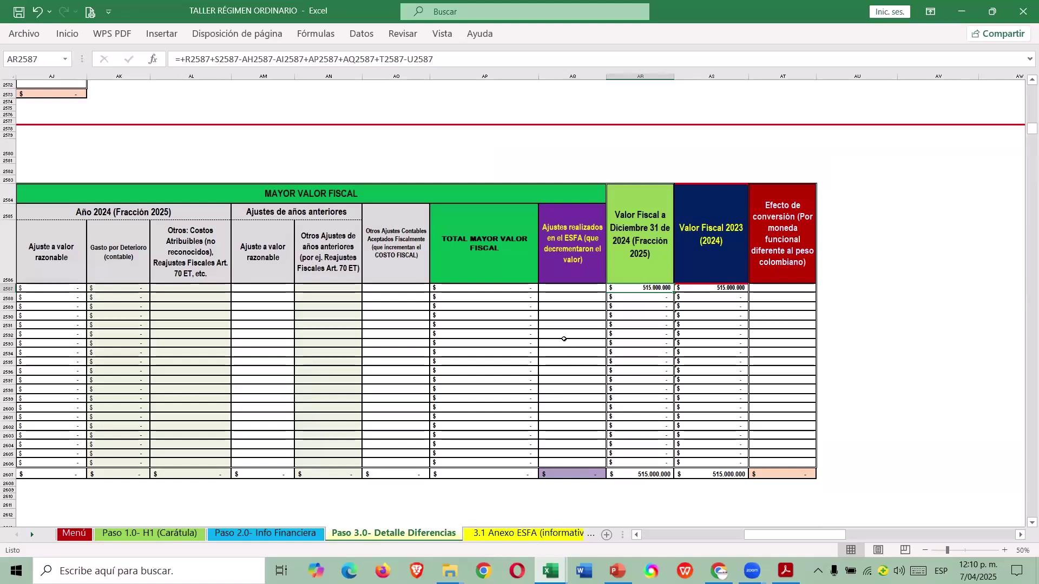
# In the guide workbook, locate Construcciones y edificaciones and open the 2) Control Detalle sheet.
pyautogui.hotkey('alt', 'Tab')
pyautogui.scroll(-2, 560, 386)
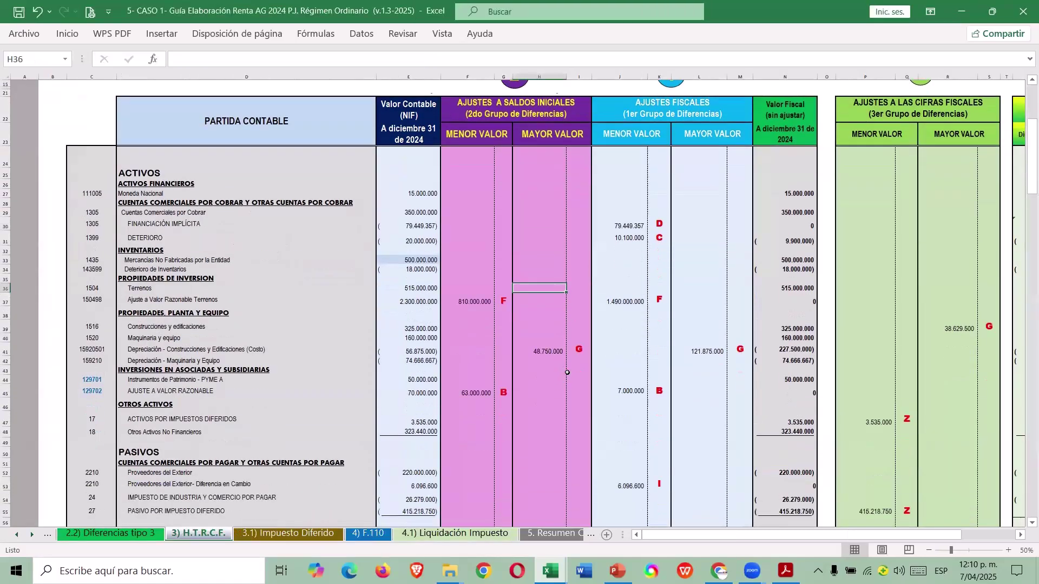
pyautogui.click(17, 353)
pyautogui.click(196, 327)
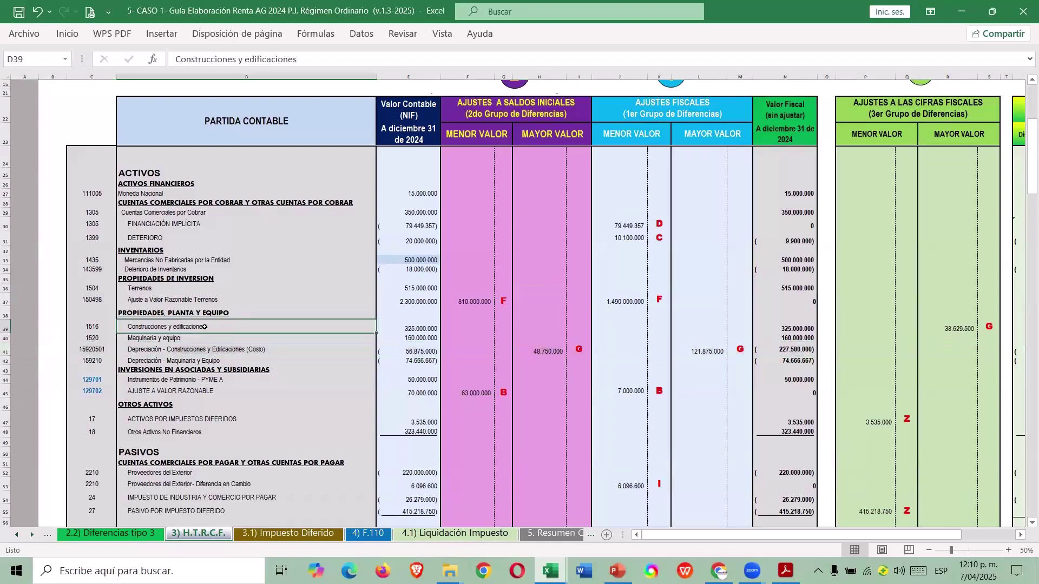
pyautogui.click(17, 536)
pyautogui.click(17, 535)
pyautogui.click(17, 535)
pyautogui.click(17, 535)
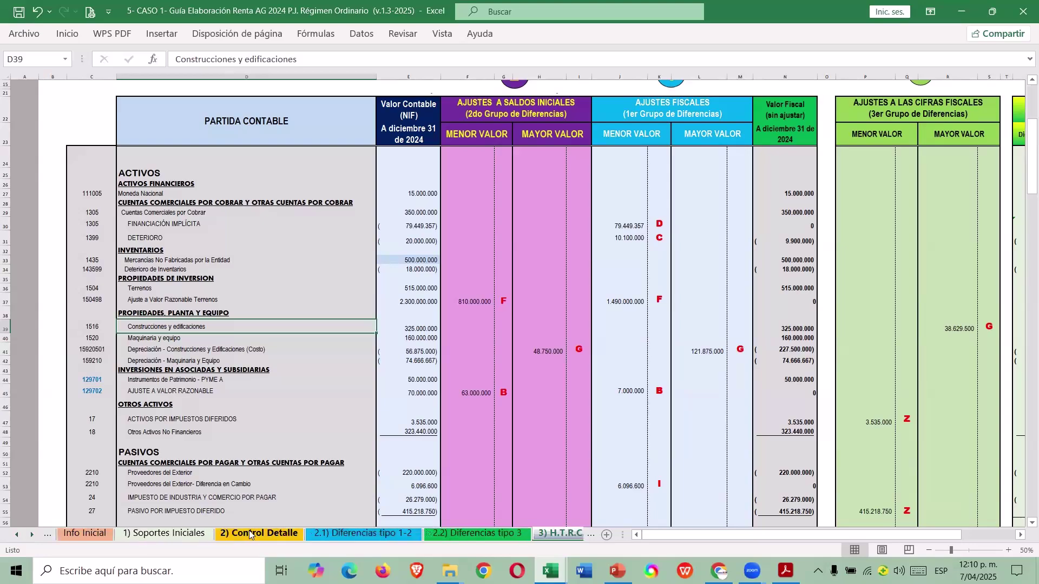
pyautogui.click(249, 536)
# Scroll through and zoom in on the depreciation tables in 2) Control Detalle.
pyautogui.scroll(-10, 482, 422)
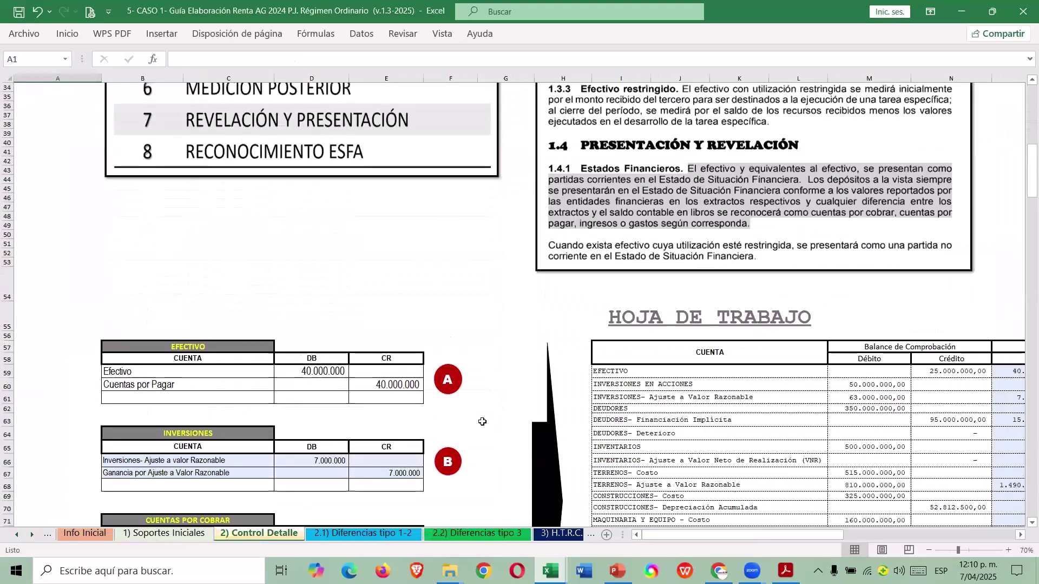
pyautogui.scroll(-10, 476, 425)
pyautogui.scroll(-20, 460, 429)
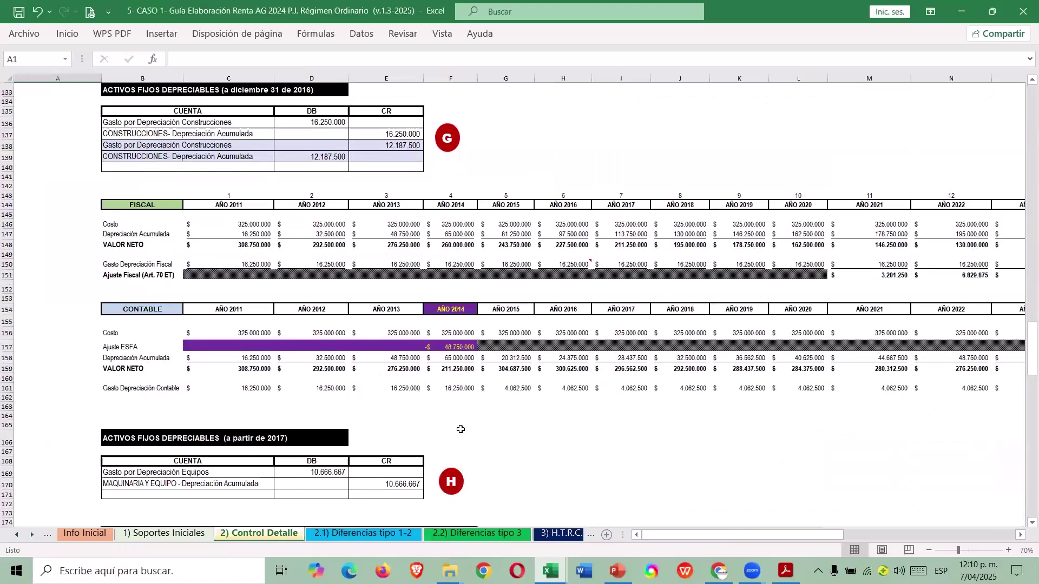
pyautogui.scroll(2, 453, 418)
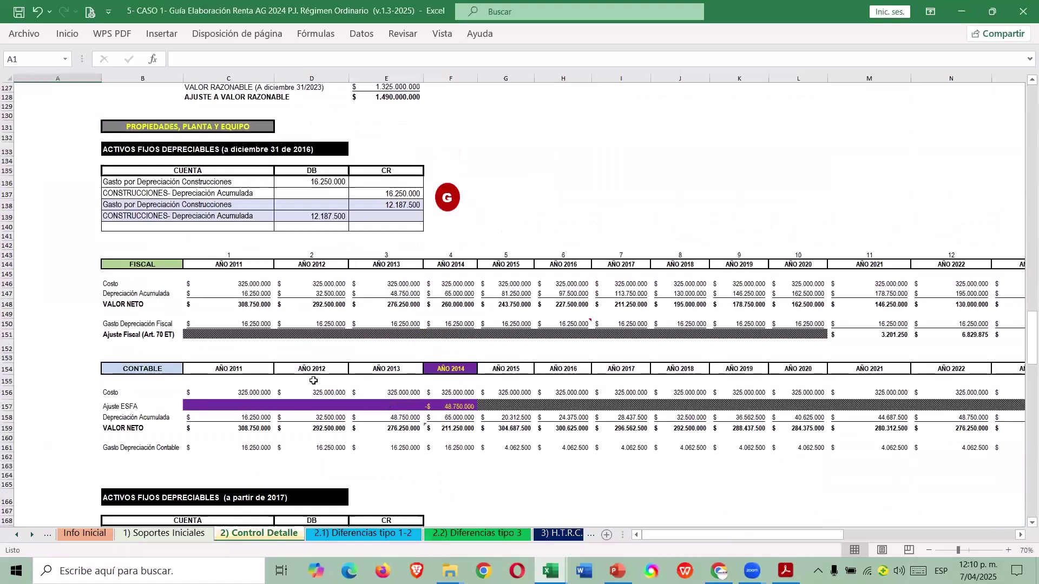
pyautogui.scroll(-1, 305, 375)
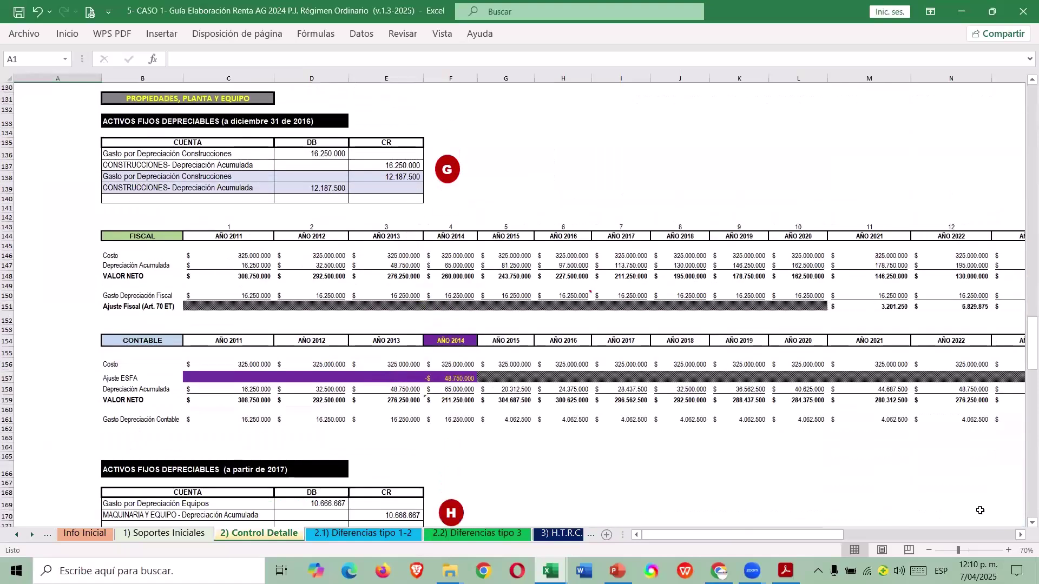
pyautogui.click(1008, 550)
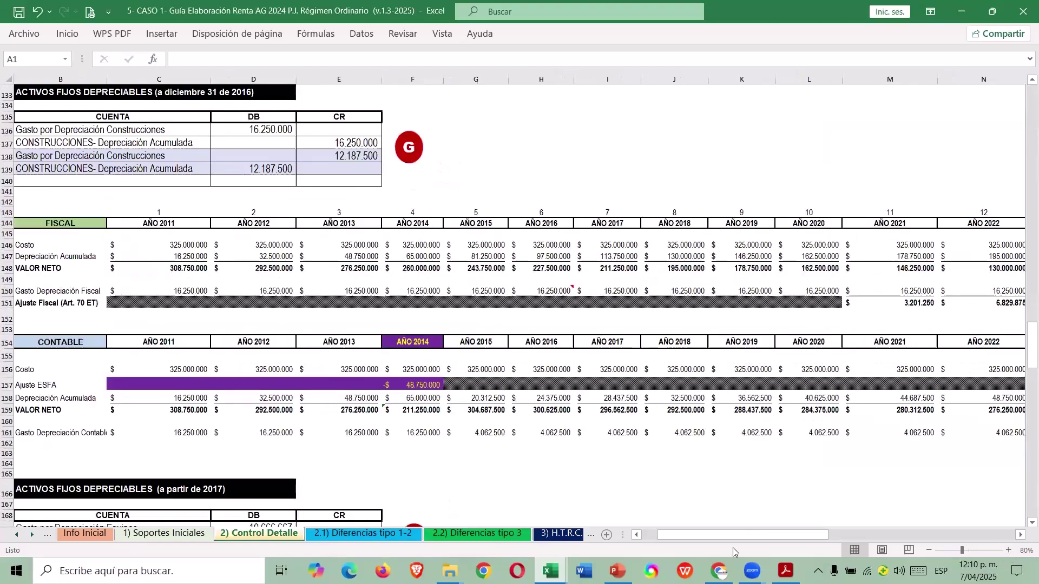
pyautogui.moveTo(720, 535); pyautogui.dragTo(704, 535)
pyautogui.click(500, 329)
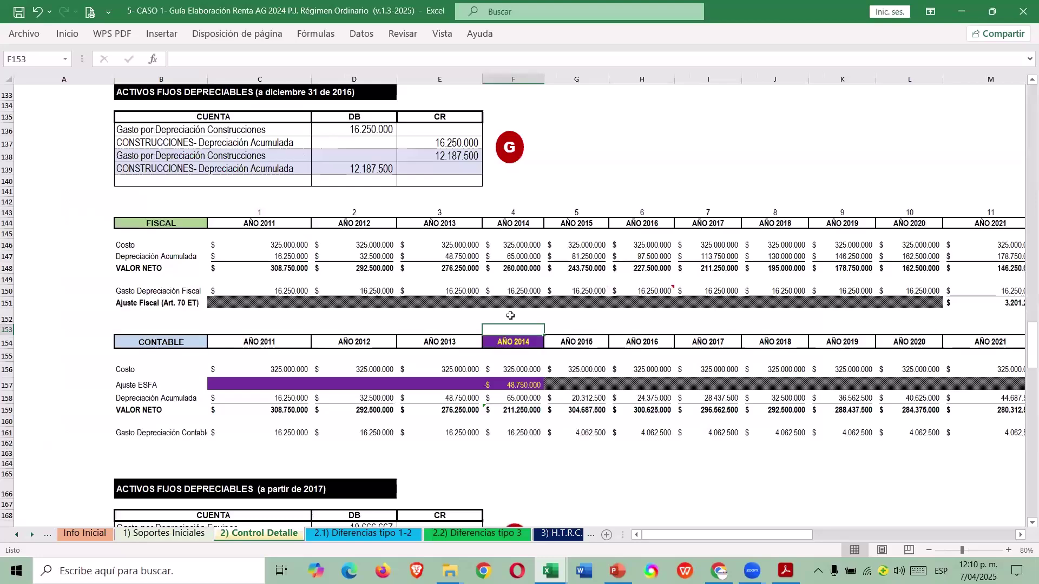
# Compare both workbooks, then open the workshop's 3.1 Anexo ESFA (informativo) sheet.
pyautogui.hotkey('alt', 'Tab')
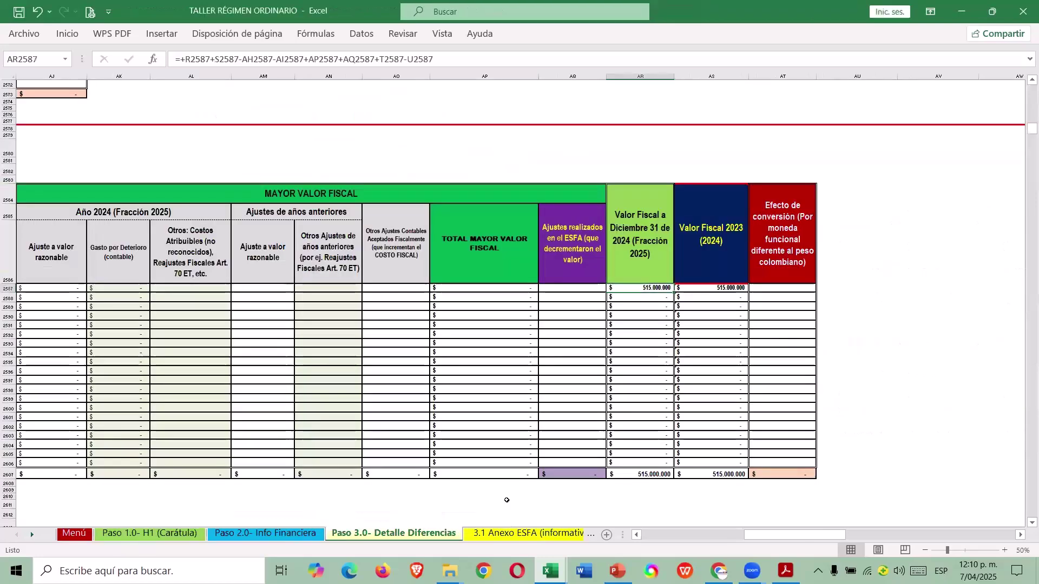
pyautogui.hotkey('alt', 'Tab')
pyautogui.click(529, 453)
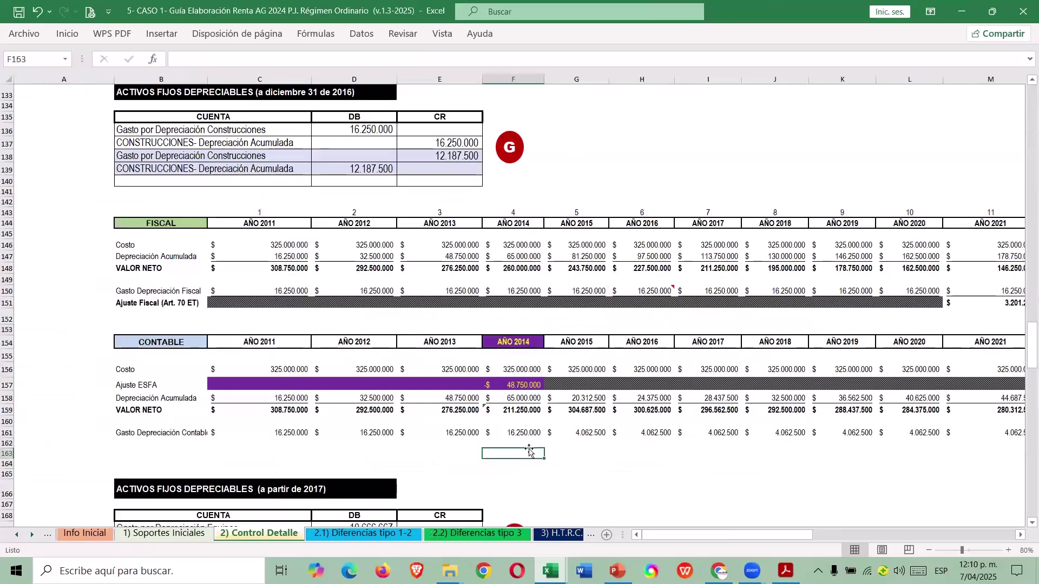
pyautogui.hotkey('alt', 'Tab')
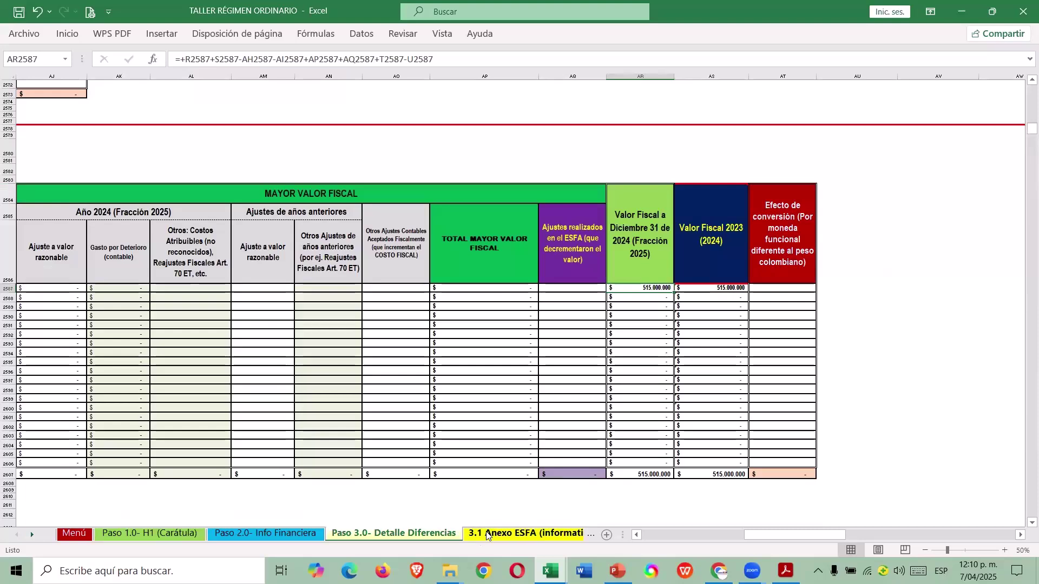
pyautogui.hotkey('alt', 'Tab')
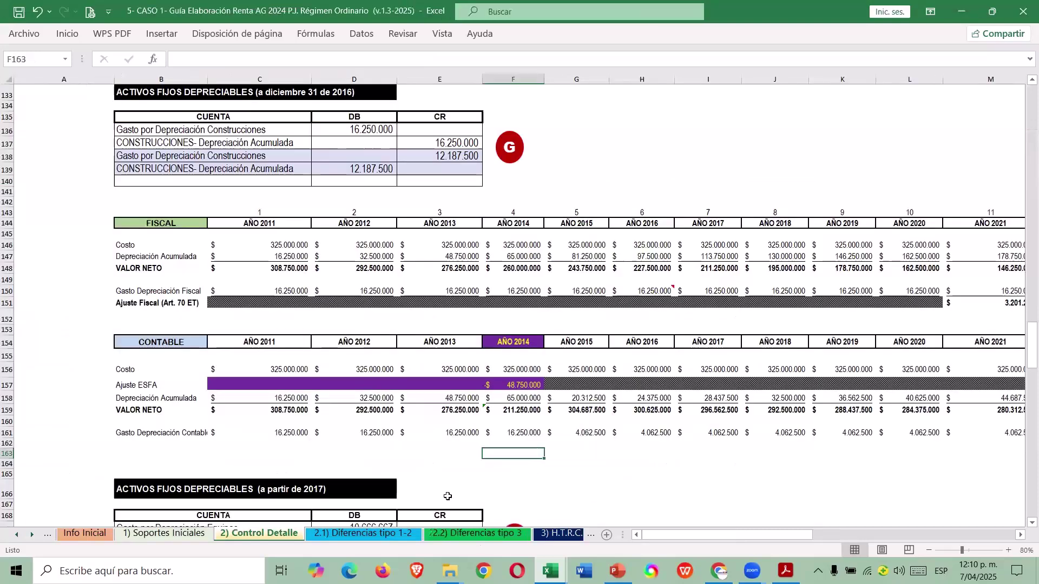
pyautogui.hotkey('alt', 'Tab')
pyautogui.click(568, 339)
pyautogui.scroll(-1, 578, 343)
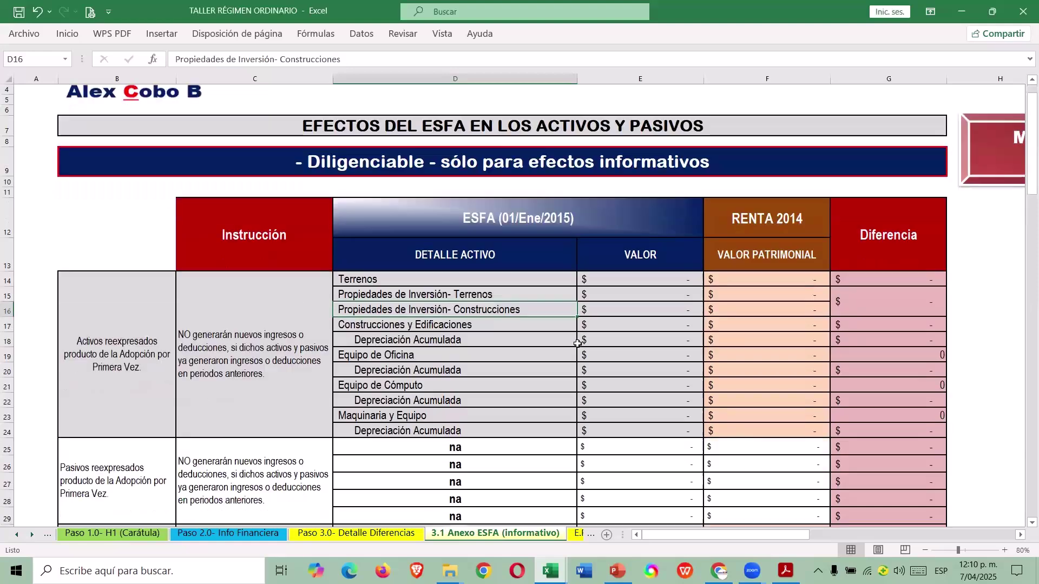
pyautogui.scroll(-1, 578, 344)
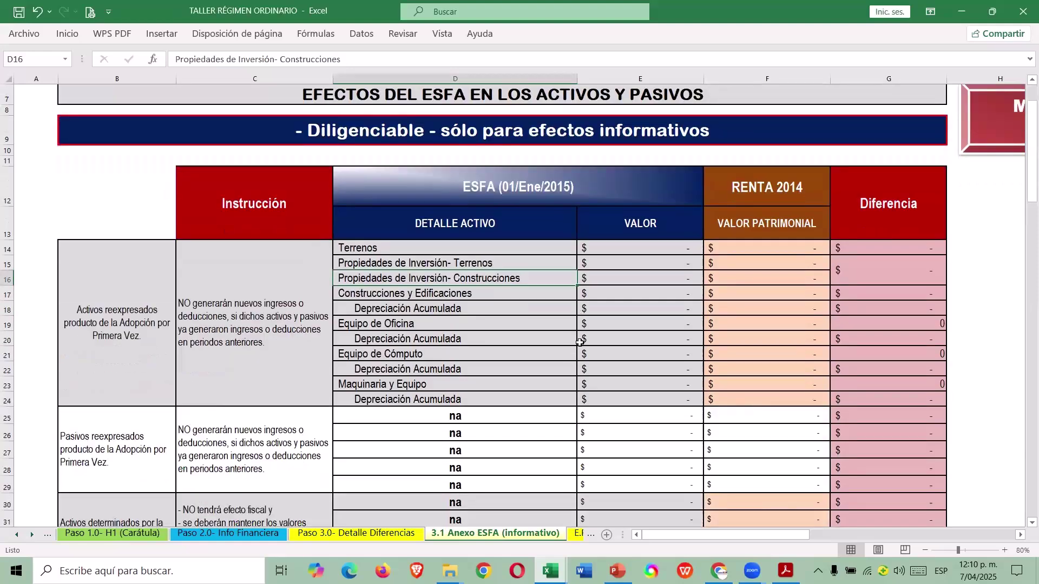
pyautogui.scroll(-2, 570, 450)
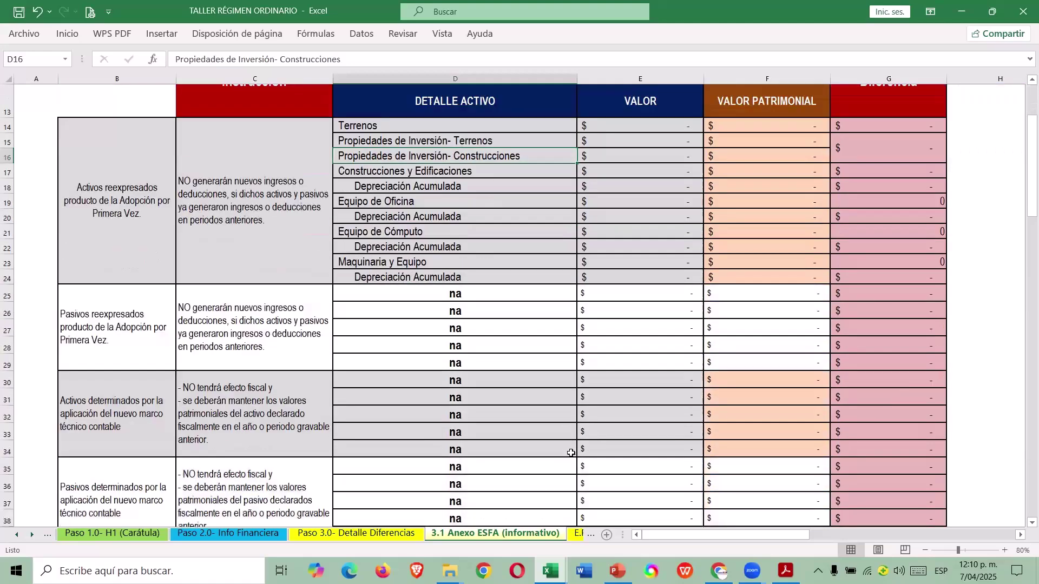
pyautogui.scroll(3, 570, 450)
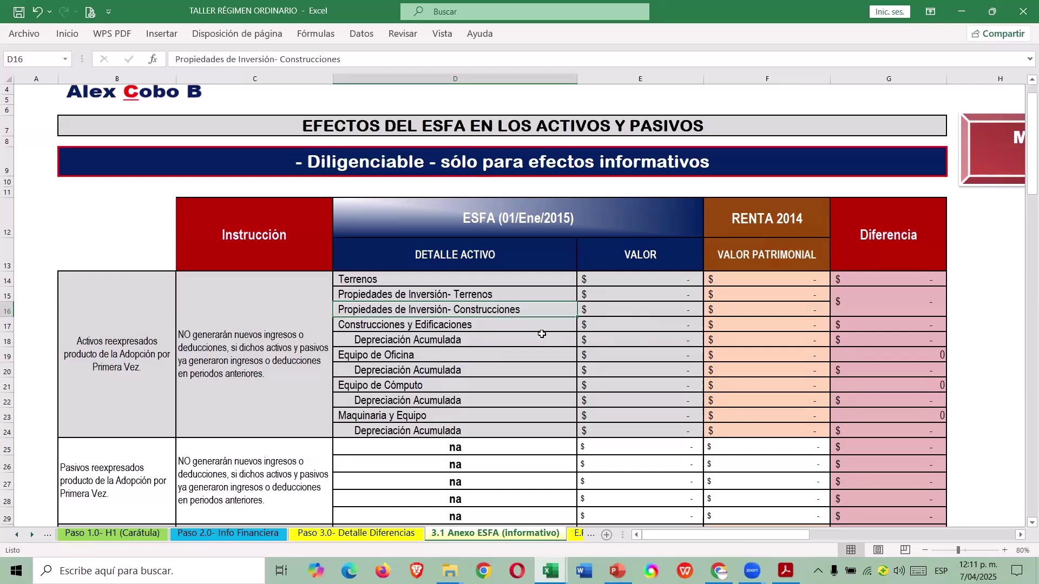
# Look at the Paso 3.0- Detalle Diferencias sheet, then move to Paso 2.0- Info Financiera.
pyautogui.click(379, 534)
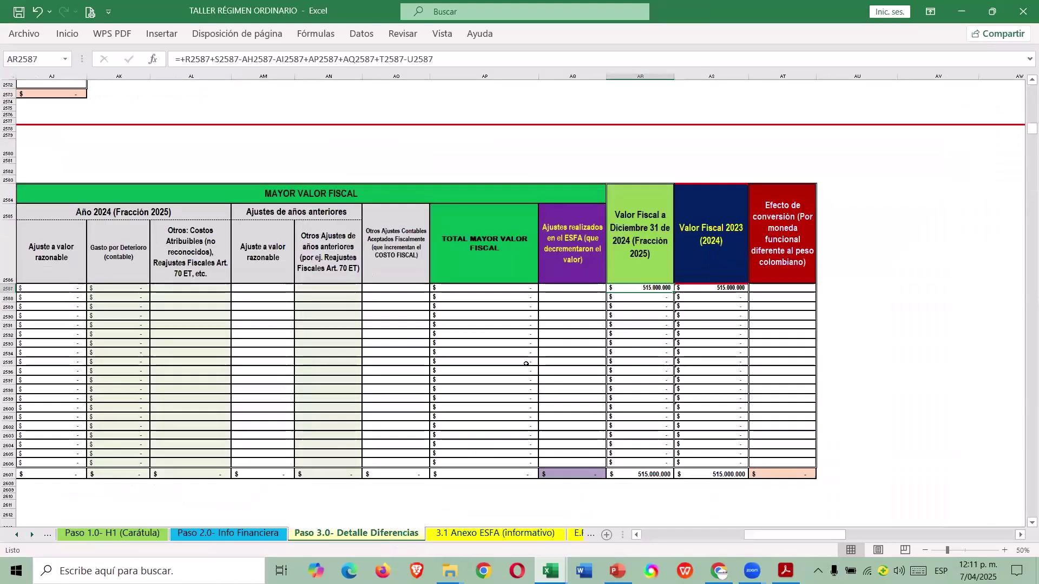
pyautogui.click(654, 535)
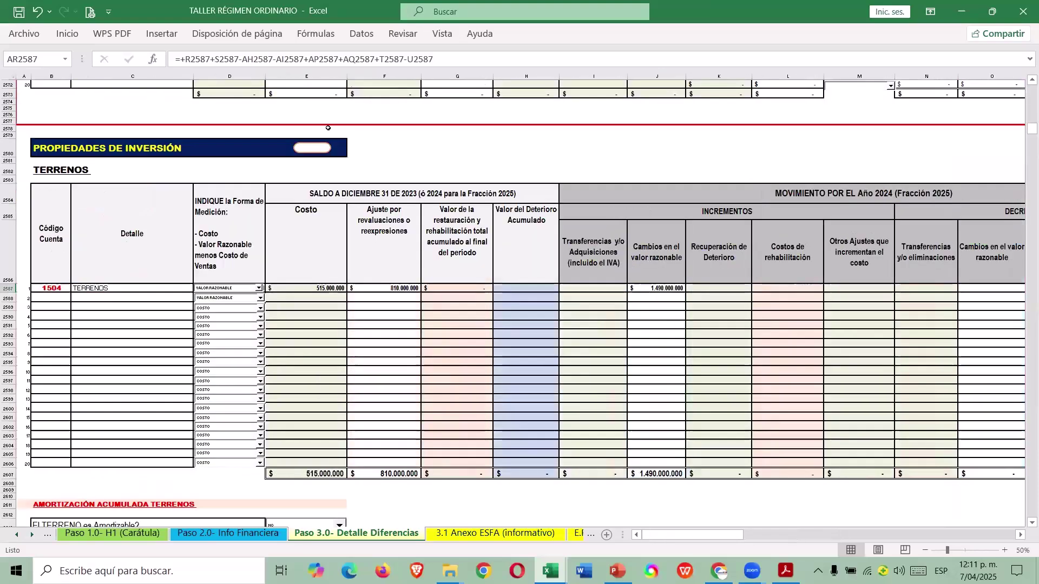
pyautogui.click(316, 149)
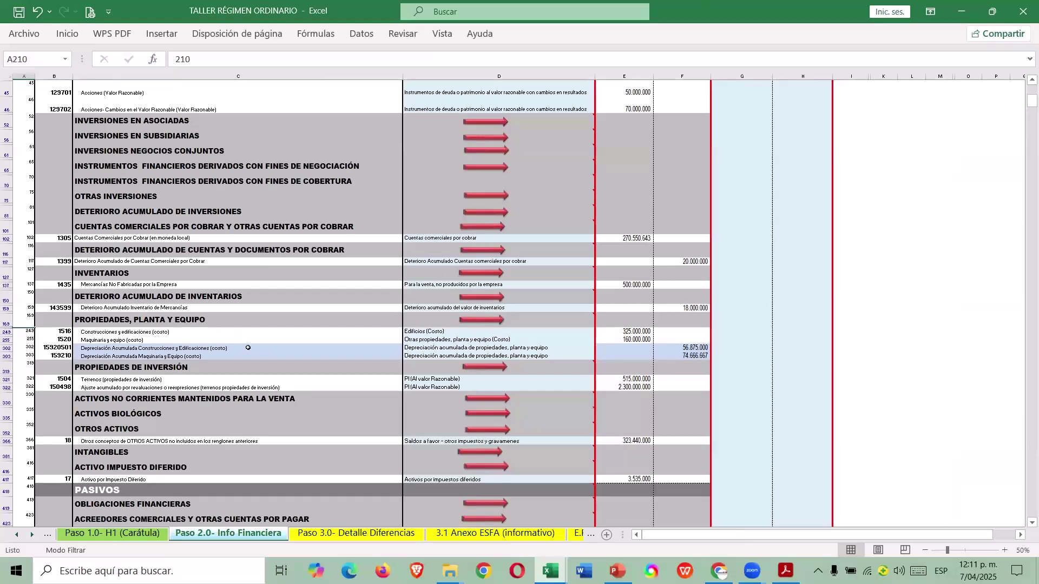
# Follow the PROPIEDADES, PLANTA Y EQUIPO link to the EDIFICIOS table and pick a detail row.
pyautogui.click(487, 321)
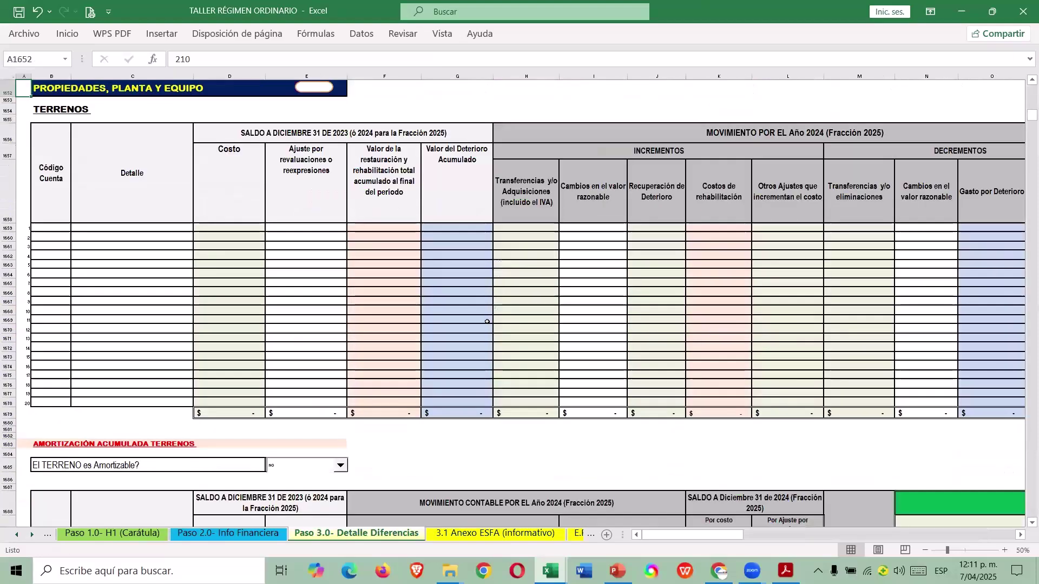
pyautogui.scroll(-1, 487, 322)
pyautogui.scroll(2, 348, 411)
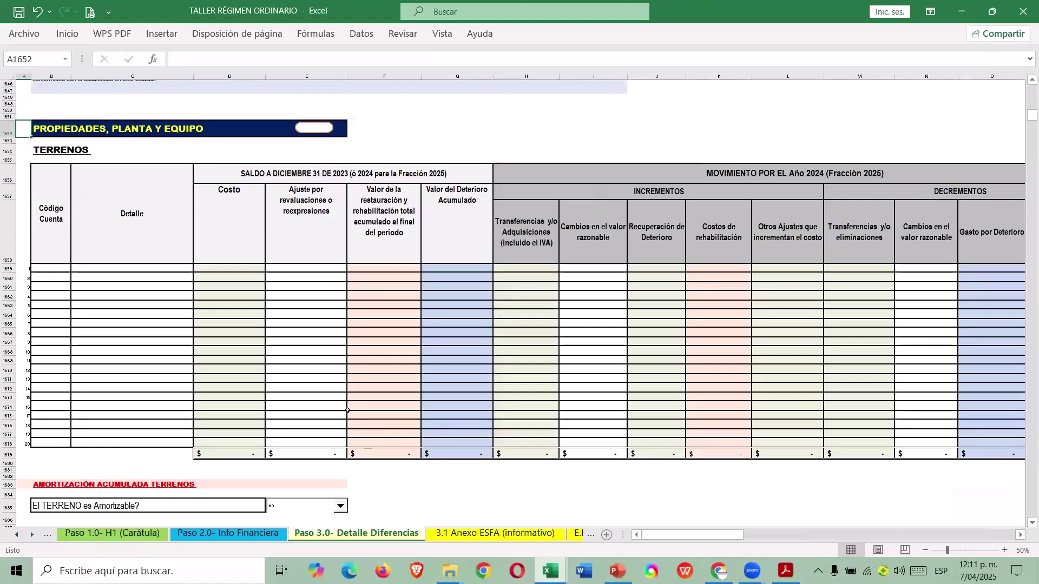
pyautogui.scroll(-15, 245, 252)
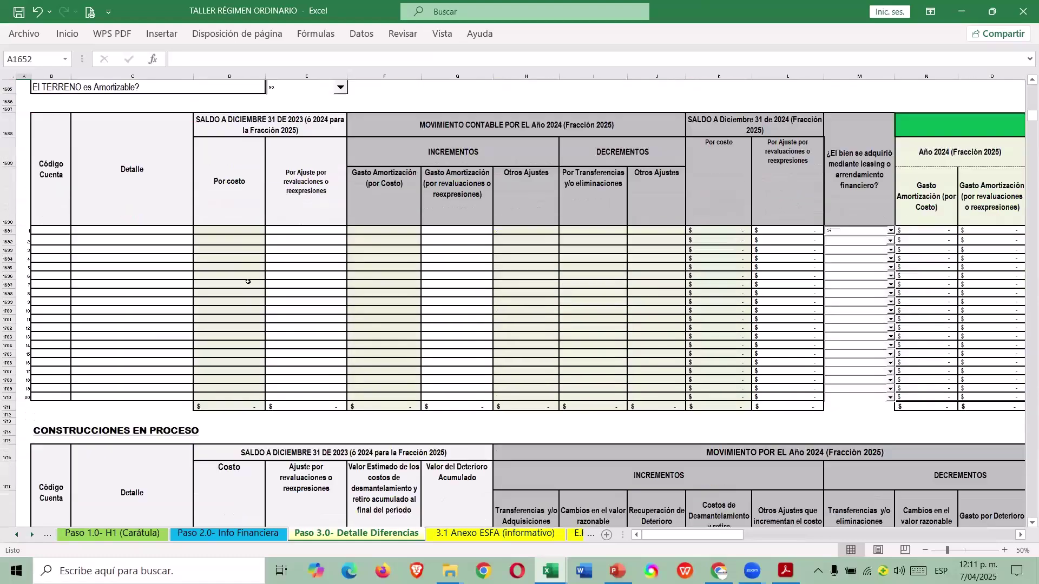
pyautogui.scroll(-17, 248, 276)
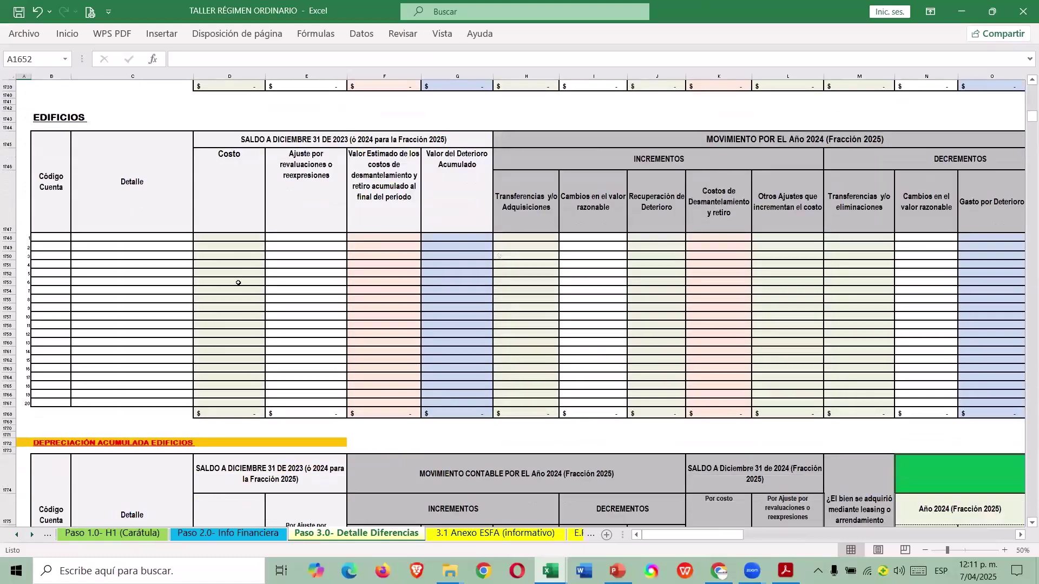
pyautogui.scroll(-5, 238, 285)
pyautogui.scroll(10, 181, 295)
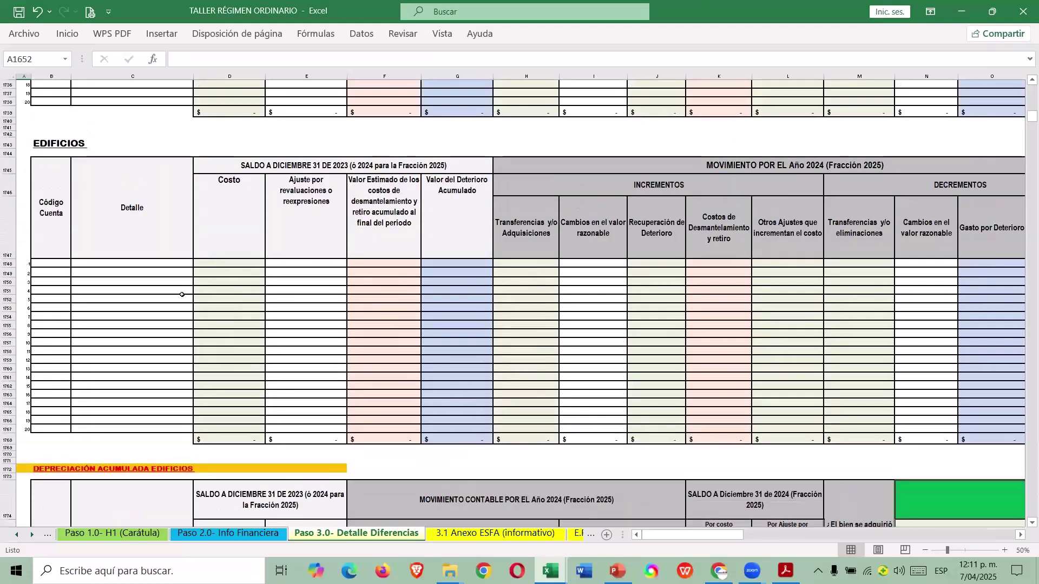
pyautogui.click(69, 273)
pyautogui.hotkey('alt', 'Tab')
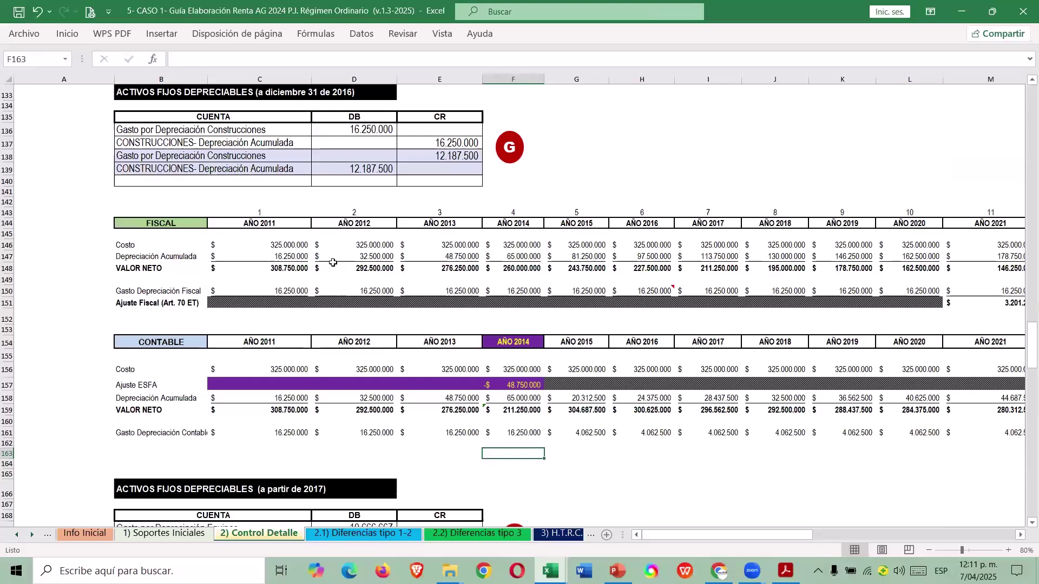
pyautogui.press('Right')
pyautogui.press('Right')
pyautogui.press('Right')
pyautogui.press('Right')
pyautogui.press('Right')
pyautogui.press('Right')
pyautogui.press('Right')
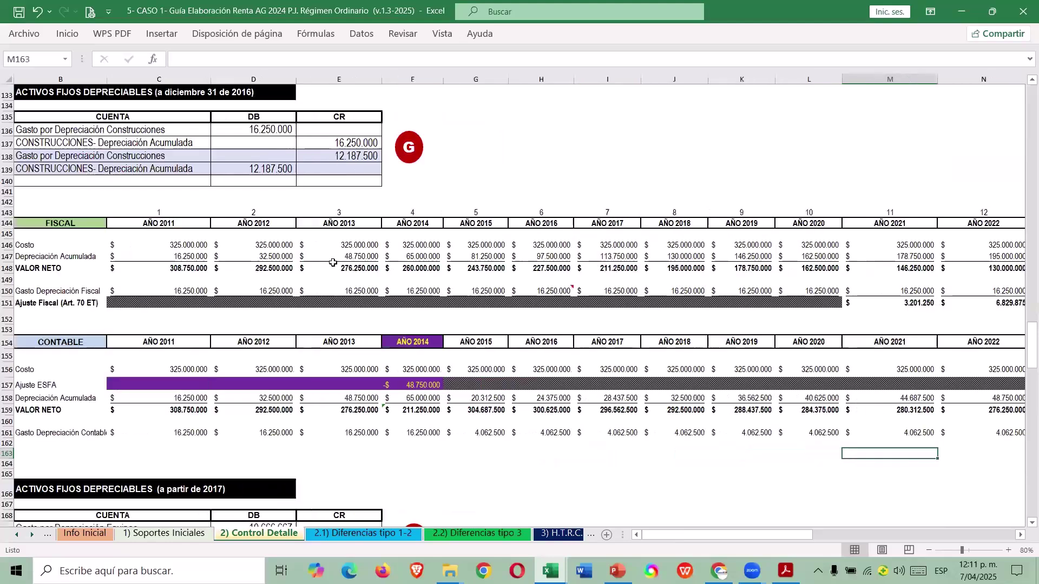
pyautogui.press('Right')
pyautogui.press('Right')
pyautogui.press('Right')
pyautogui.press('Right')
pyautogui.press('Right')
pyautogui.press('Right')
pyautogui.press('Right')
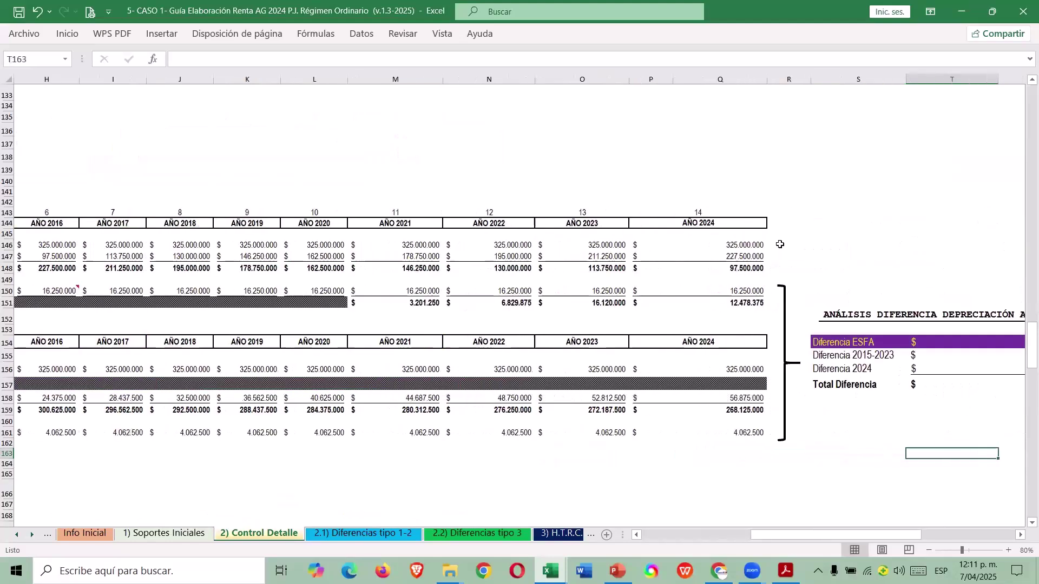
pyautogui.click(761, 244)
pyautogui.hotkey('ctrl', 'Left')
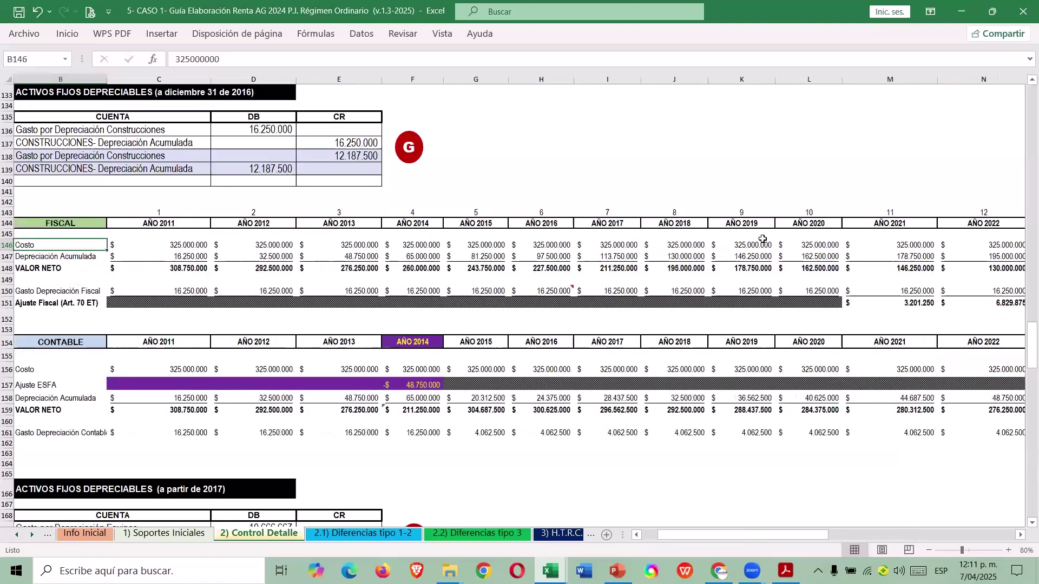
pyautogui.hotkey('ctrl', 'Right')
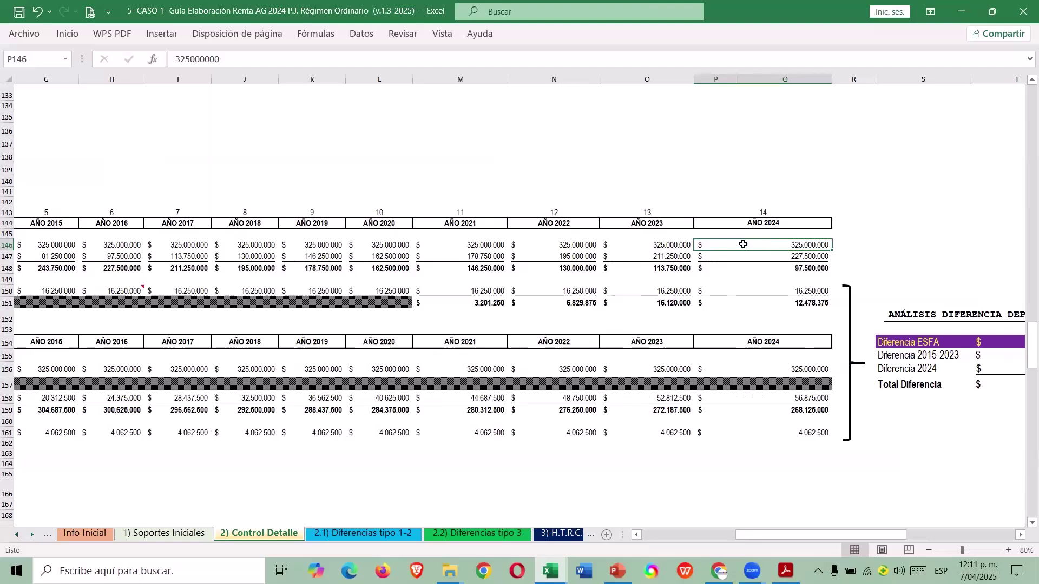
pyautogui.click(813, 372)
pyautogui.hotkey('ctrl', 'Left')
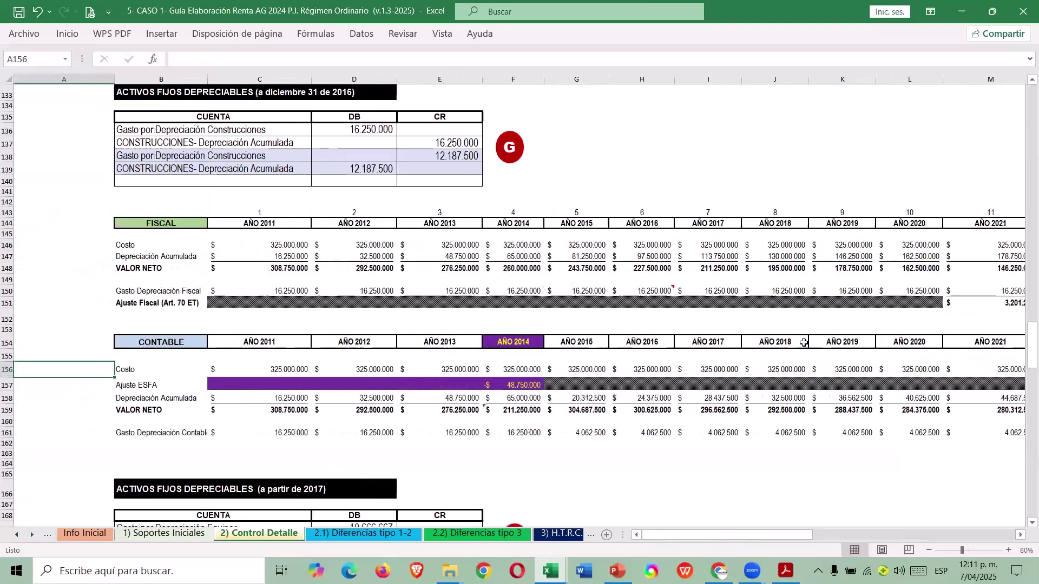
pyautogui.hotkey('ctrl', 'Right')
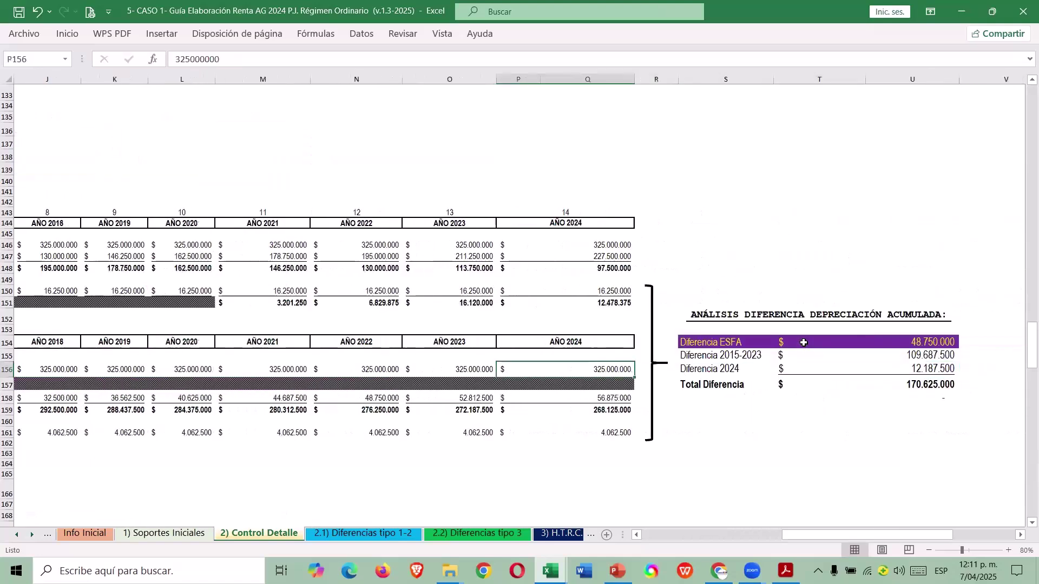
pyautogui.click(918, 389)
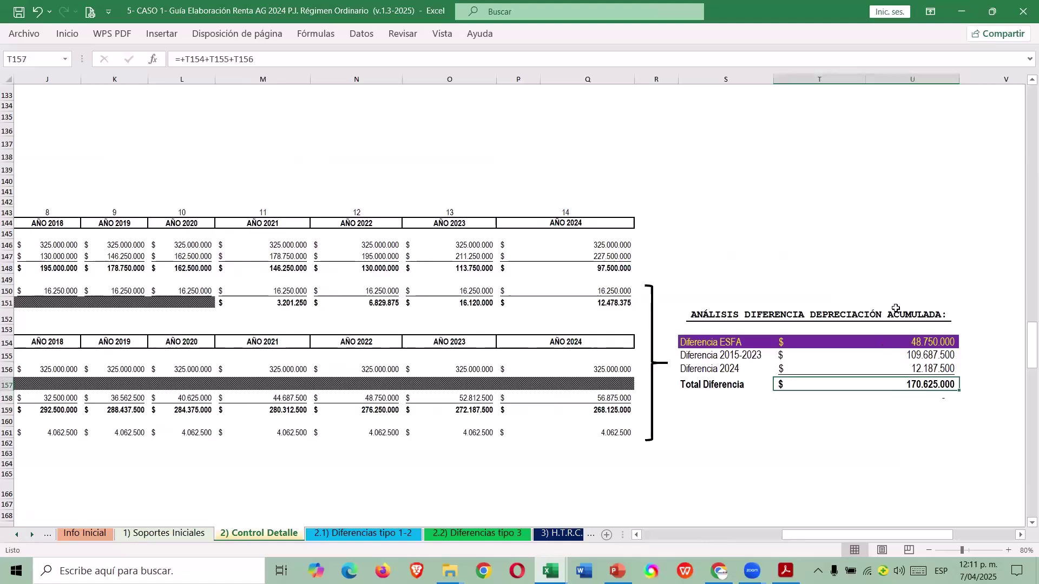
pyautogui.press('Up')
pyautogui.press('Up')
pyautogui.press('Up')
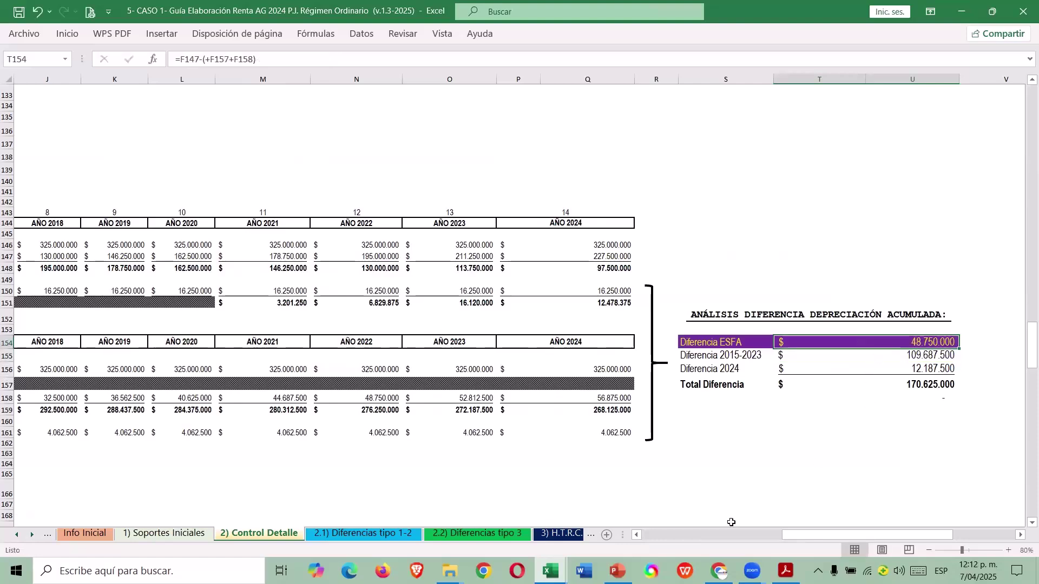
# Review the 2014 fiscal accumulated depreciation and Ajuste ESFA formulas in the CASO 1 guide.
pyautogui.click(638, 536)
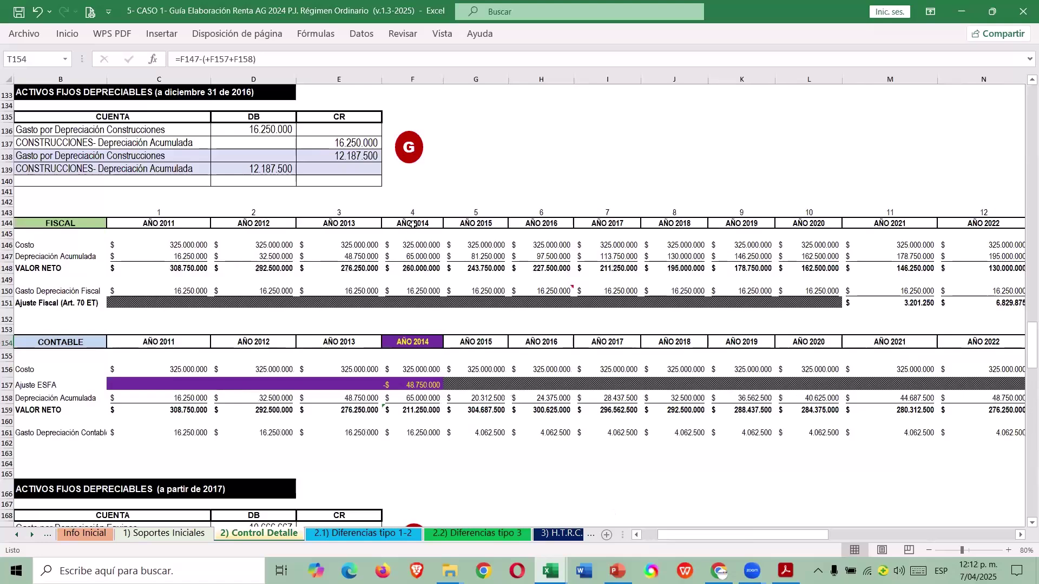
pyautogui.click(414, 224)
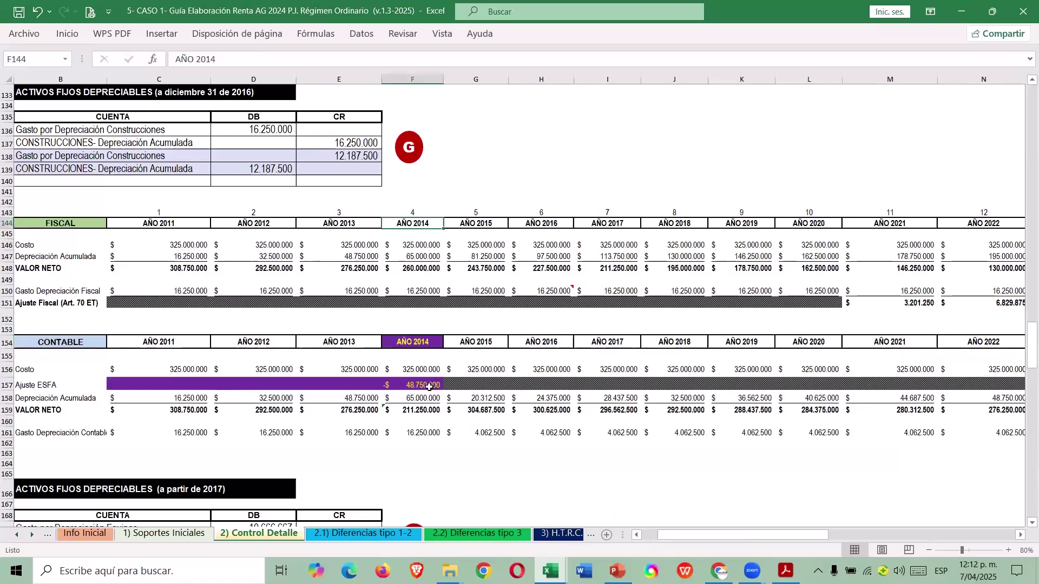
pyautogui.click(422, 254)
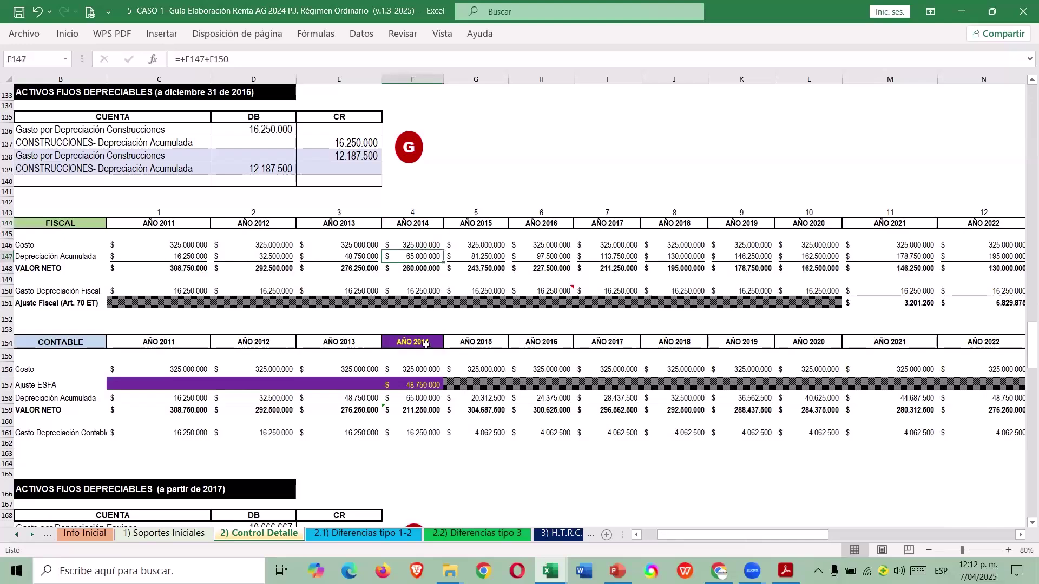
pyautogui.click(423, 385)
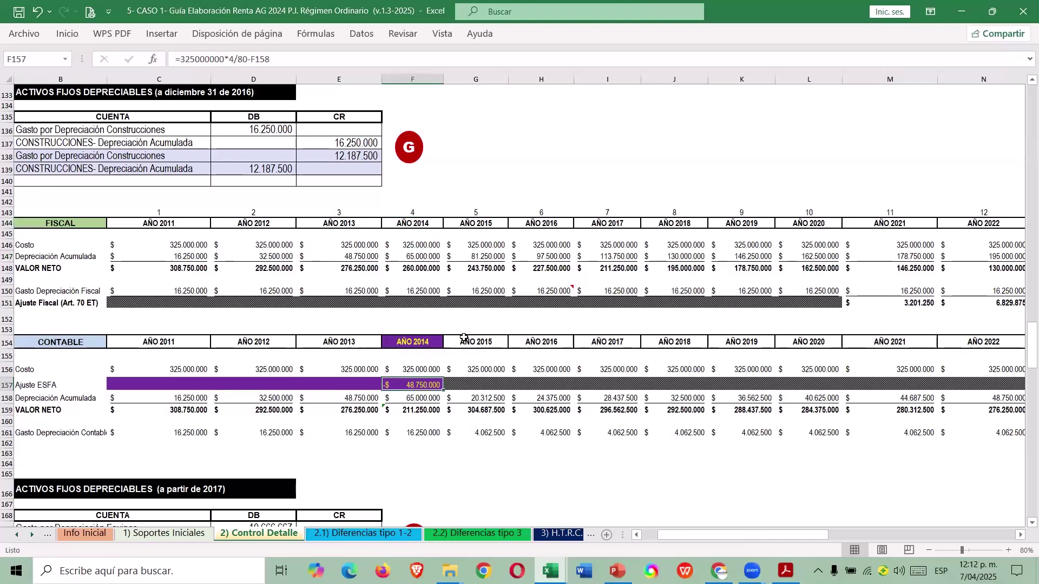
pyautogui.press('Right')
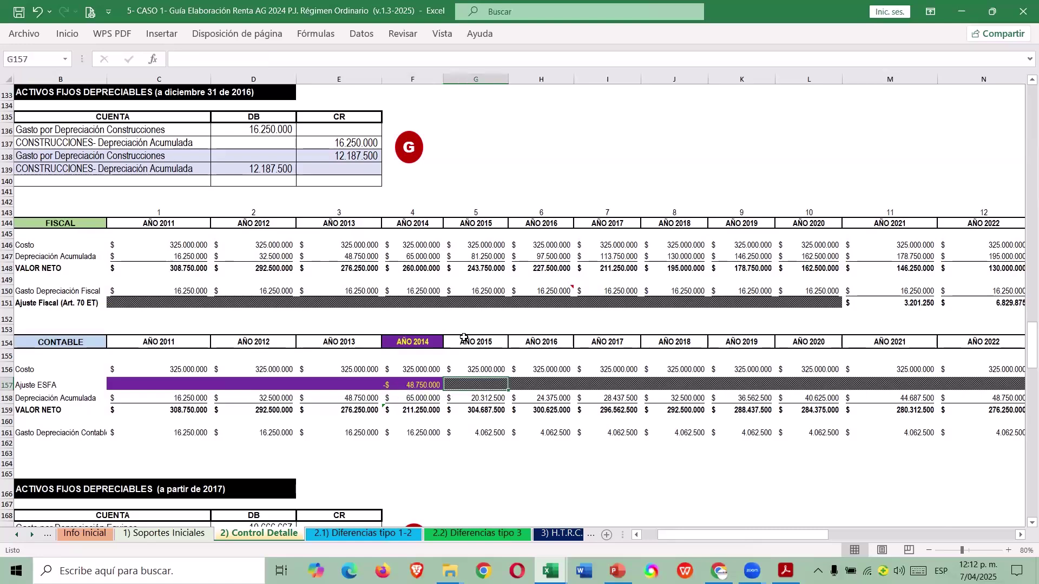
pyautogui.hotkey('ctrl', 'Right')
pyautogui.press('Left')
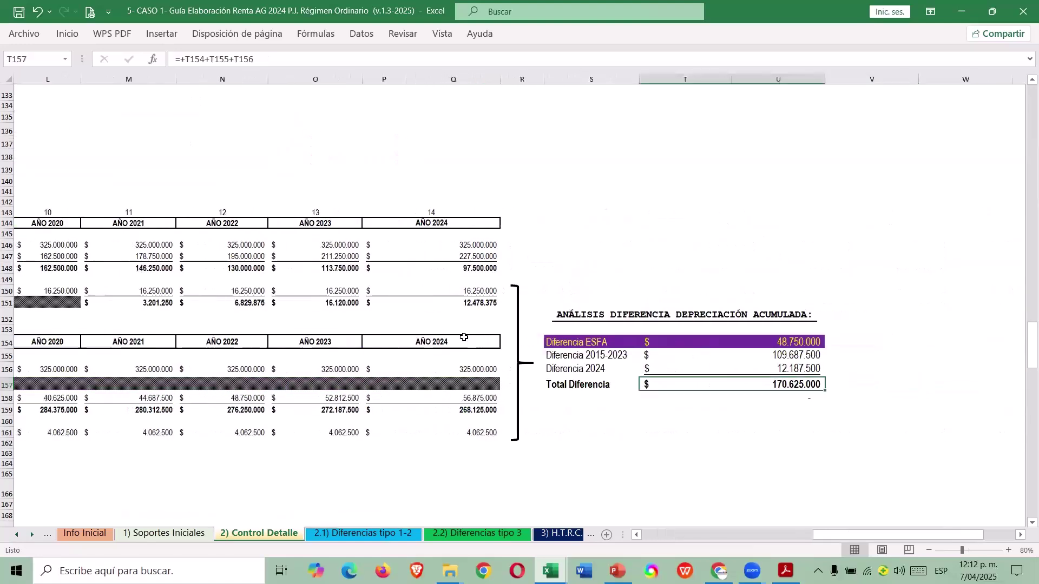
pyautogui.hotkey('ctrl', 'Left')
pyautogui.hotkey('ctrl', 'Left')
pyautogui.hotkey('ctrl', 'Left')
pyautogui.press('Right')
pyautogui.press('Right')
pyautogui.press('Down')
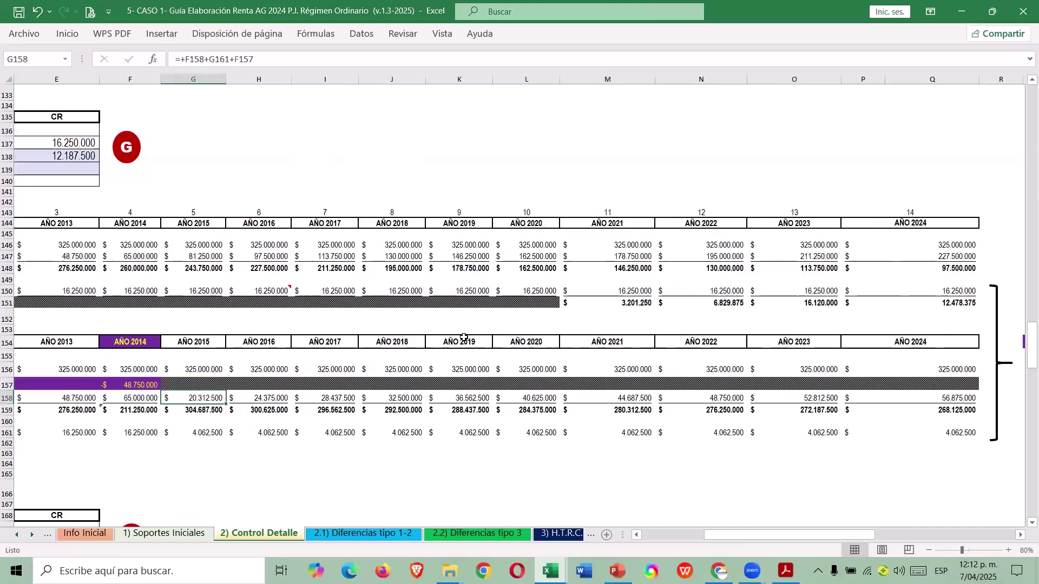
# Inspect the accounting depreciation =G156/80 and fiscal depreciation =G146/20 formulas without changing them.
pyautogui.press('Home')
pyautogui.press('Right')
pyautogui.press('Right')
pyautogui.press('Right')
pyautogui.press('Right')
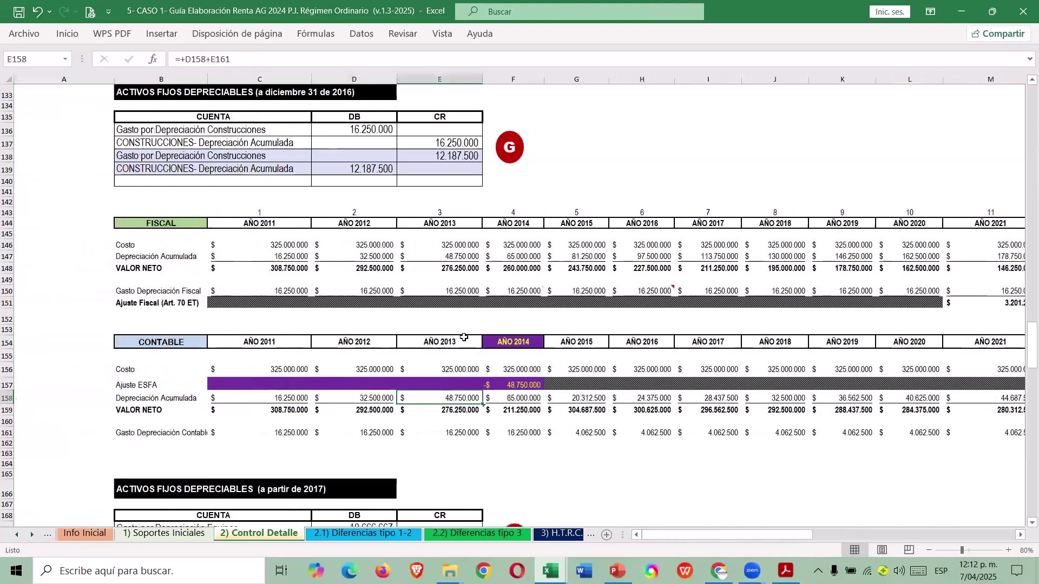
pyautogui.press('Right')
pyautogui.press('Right')
pyautogui.press('Down')
pyautogui.press('Down')
pyautogui.press('Down')
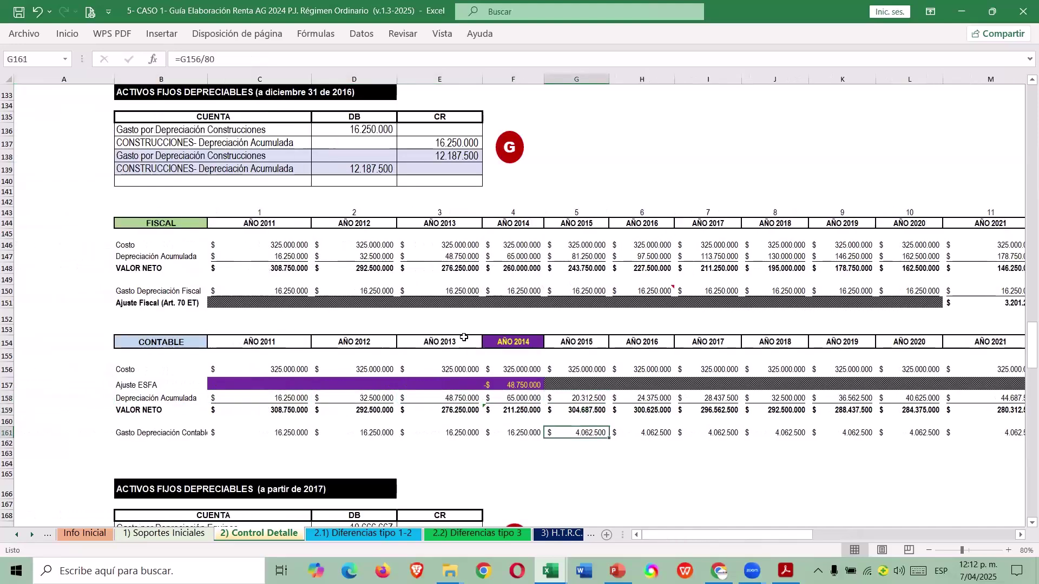
pyautogui.press('F2')
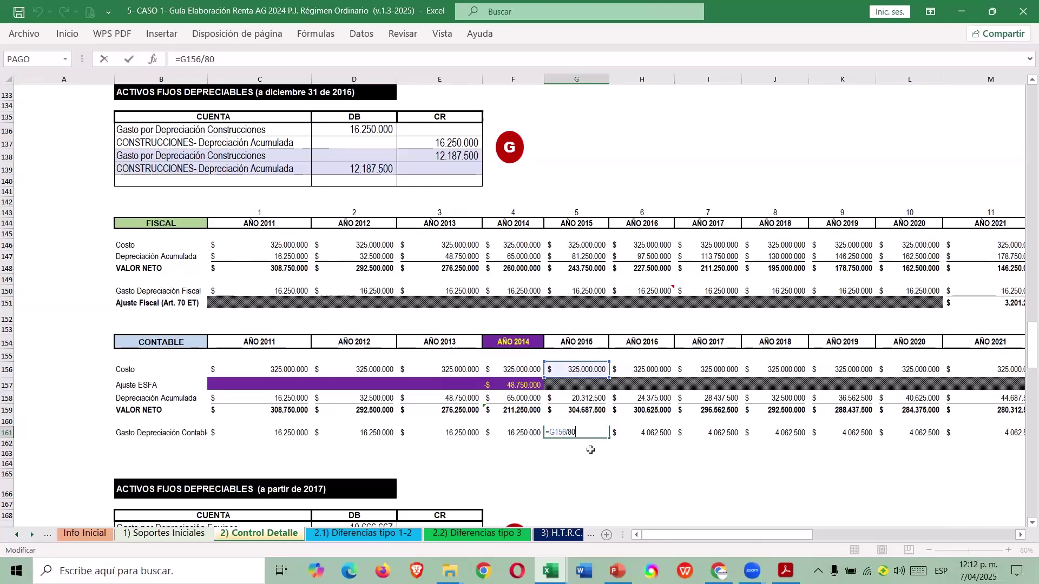
pyautogui.press('Escape')
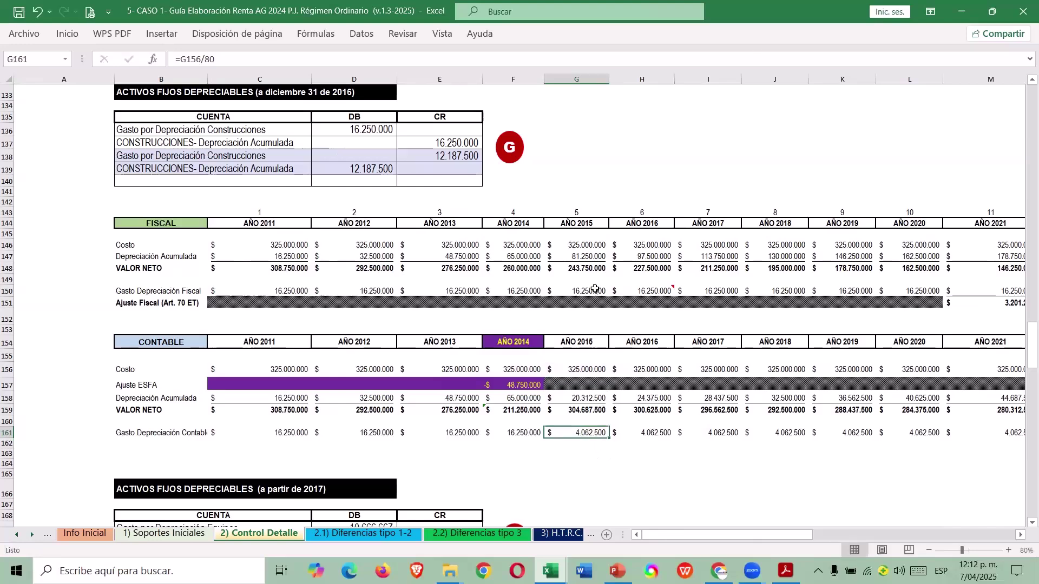
pyautogui.doubleClick(595, 290)
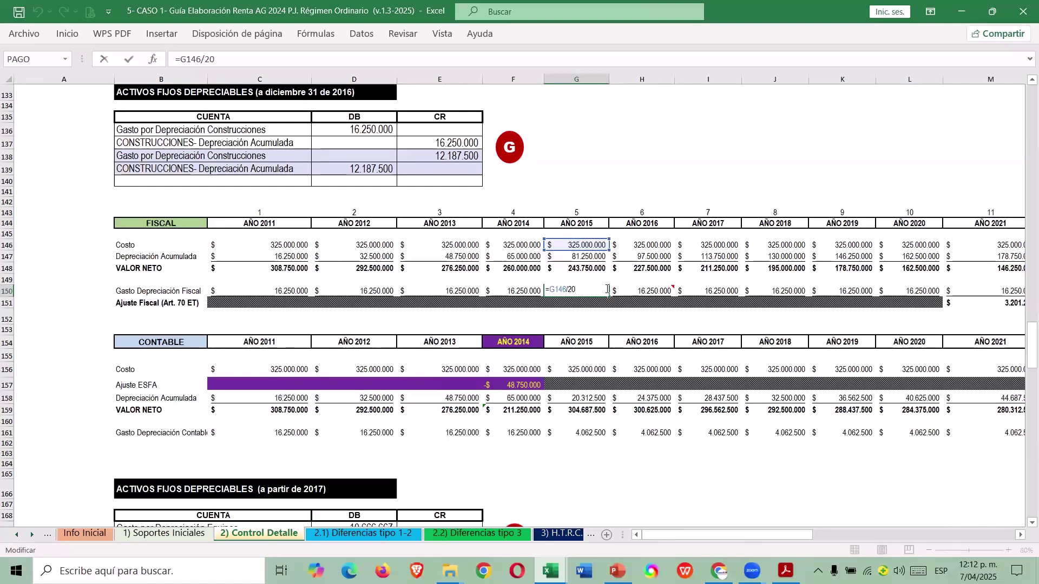
pyautogui.press('Escape')
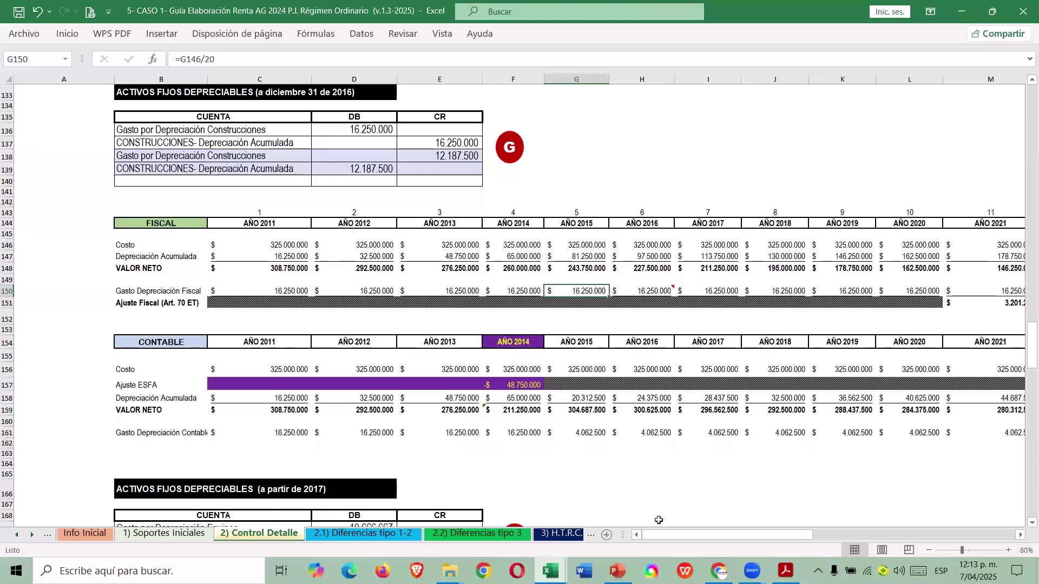
# Bring the depreciation difference analysis into view, then go to the TALLER RÉGIMEN ORDINARIO workbook.
pyautogui.press('Right')
pyautogui.press('Right')
pyautogui.press('Right')
pyautogui.press('Right')
pyautogui.press('Right')
pyautogui.press('Right')
pyautogui.press('Right')
pyautogui.press('Right')
pyautogui.press('Right')
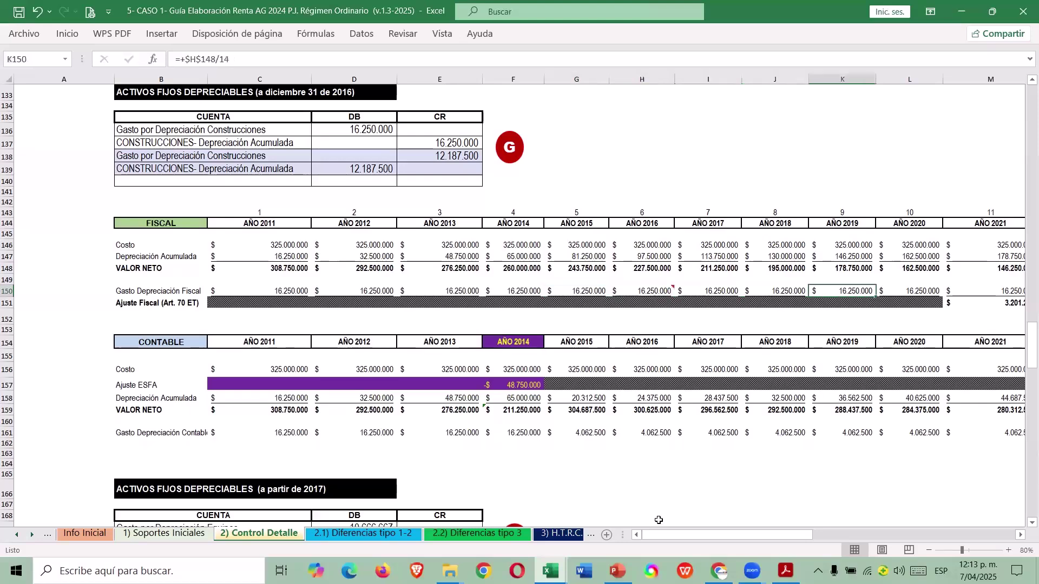
pyautogui.press('Right')
pyautogui.press('Right')
pyautogui.press('Right')
pyautogui.press('Down')
pyautogui.press('Down')
pyautogui.press('Down')
pyautogui.press('Down')
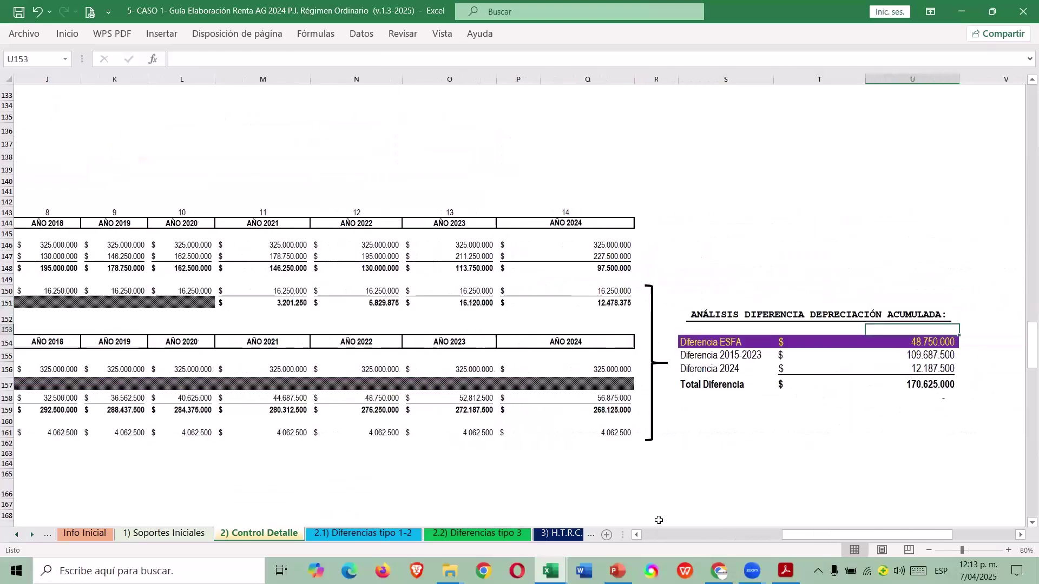
pyautogui.press('Left')
pyautogui.press('Left')
pyautogui.press('Left')
pyautogui.press('Left')
pyautogui.press('Left')
pyautogui.hotkey('alt', 'Tab')
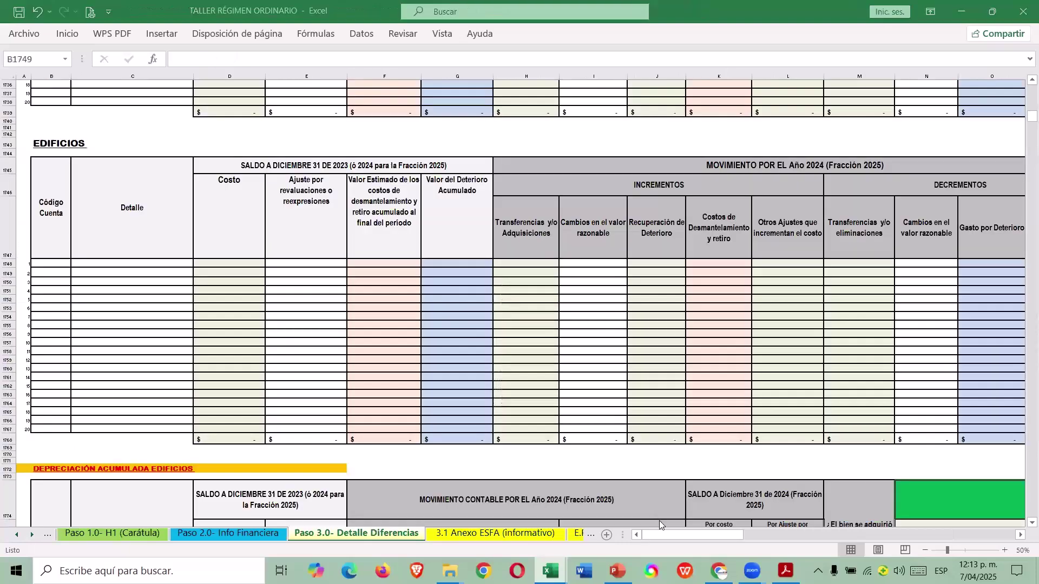
# Enter account 1516, CONSTRUCCIONES Y EDIFICACIONES, in the first EDIFICIOS row.
pyautogui.click(50, 264)
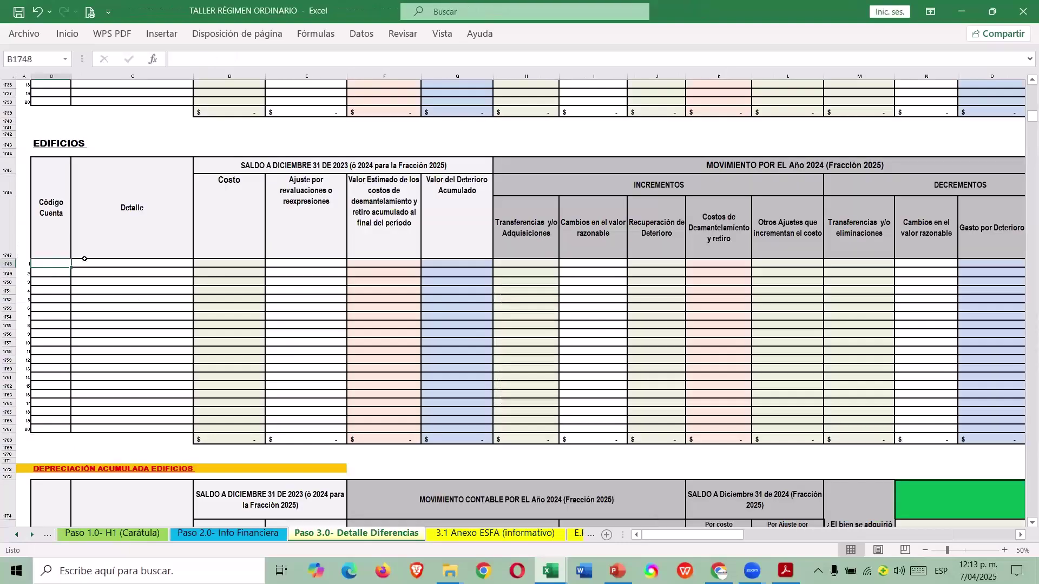
pyautogui.click(234, 532)
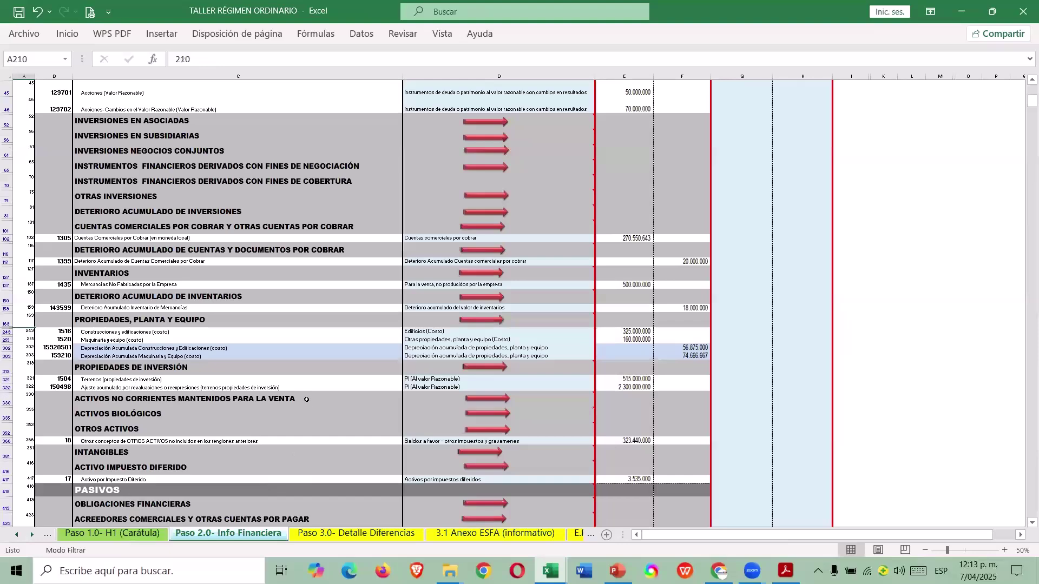
pyautogui.click(68, 331)
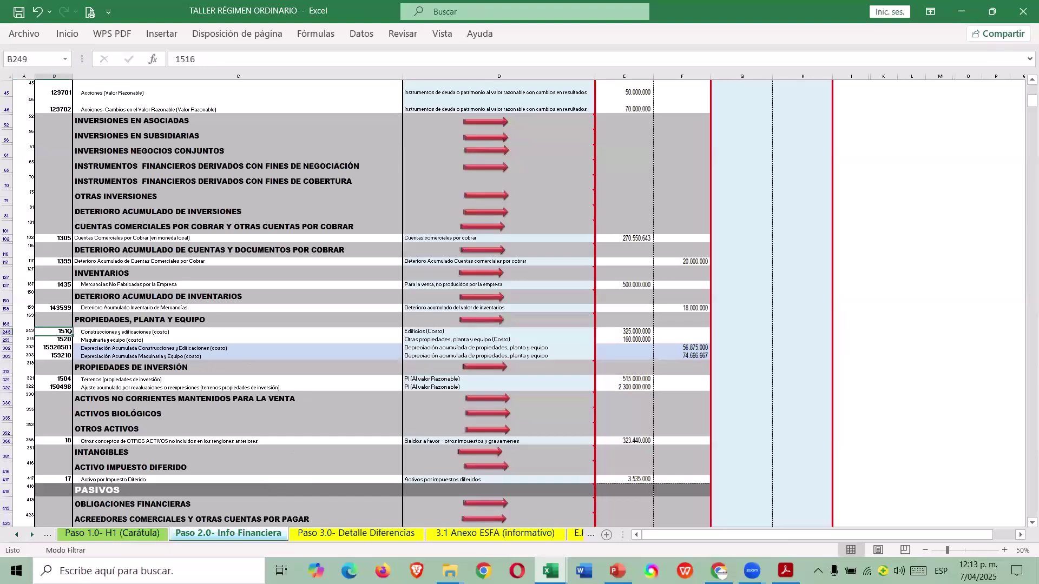
pyautogui.click(347, 533)
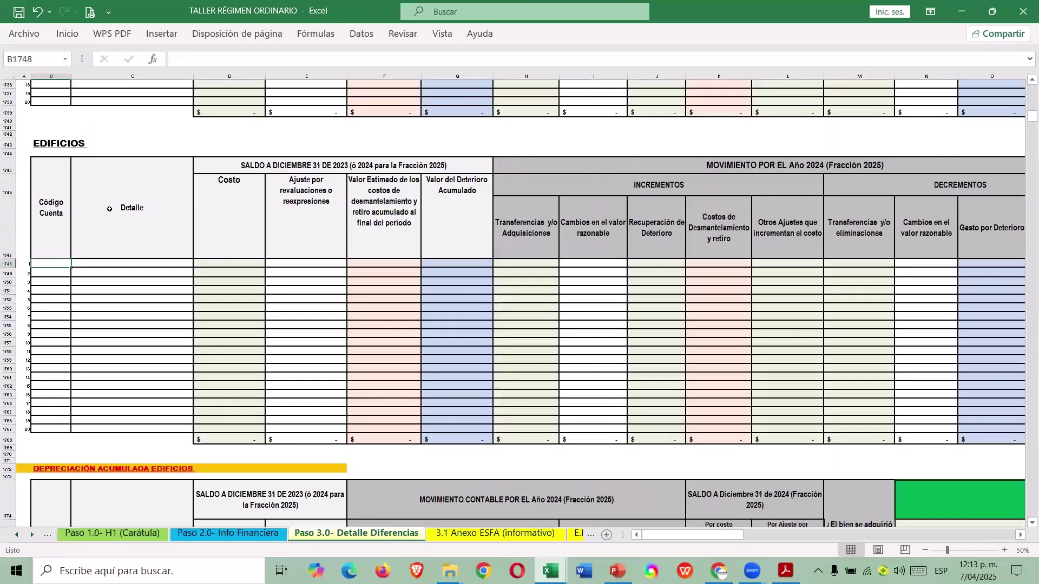
pyautogui.write('1516')
pyautogui.press('Tab')
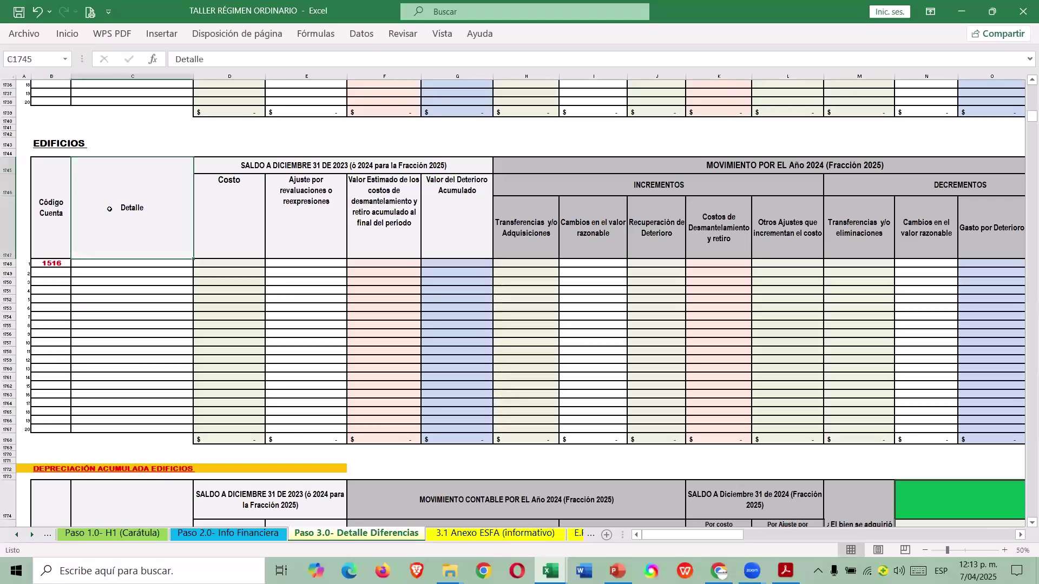
pyautogui.write('CONS')
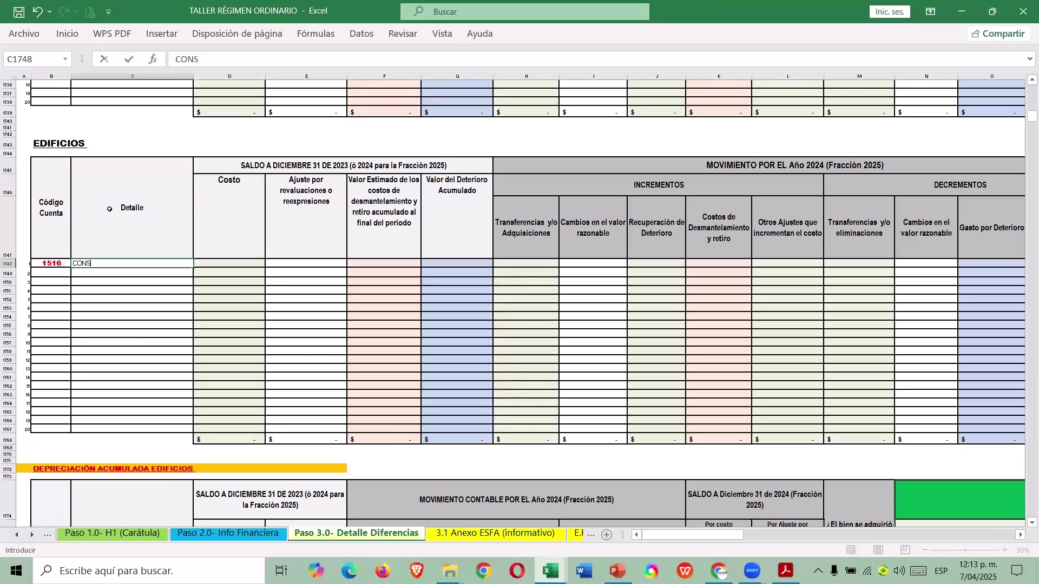
pyautogui.write('TRUCCIONES Y EDIFICACIONES')
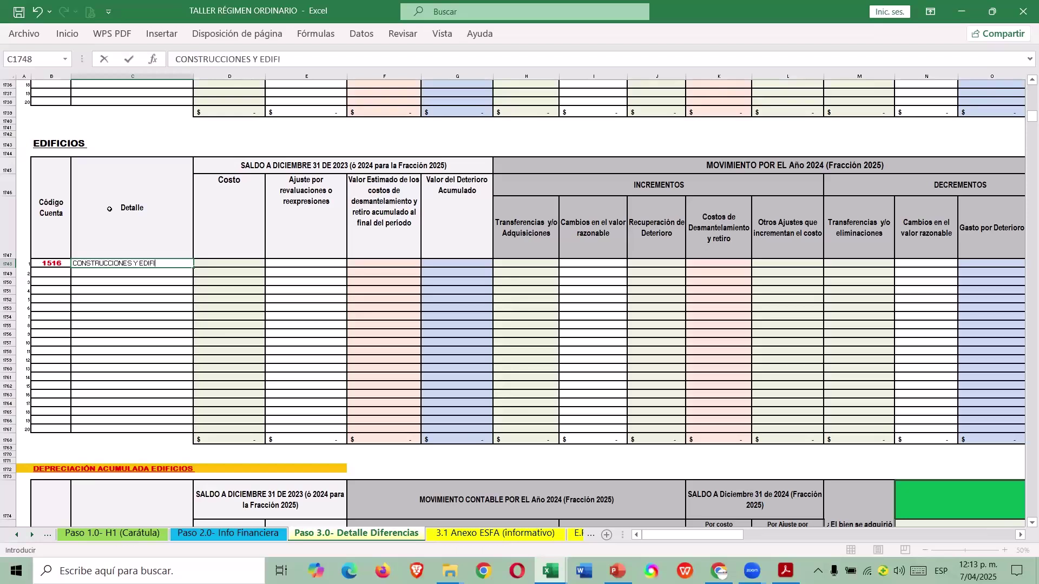
pyautogui.press('Tab')
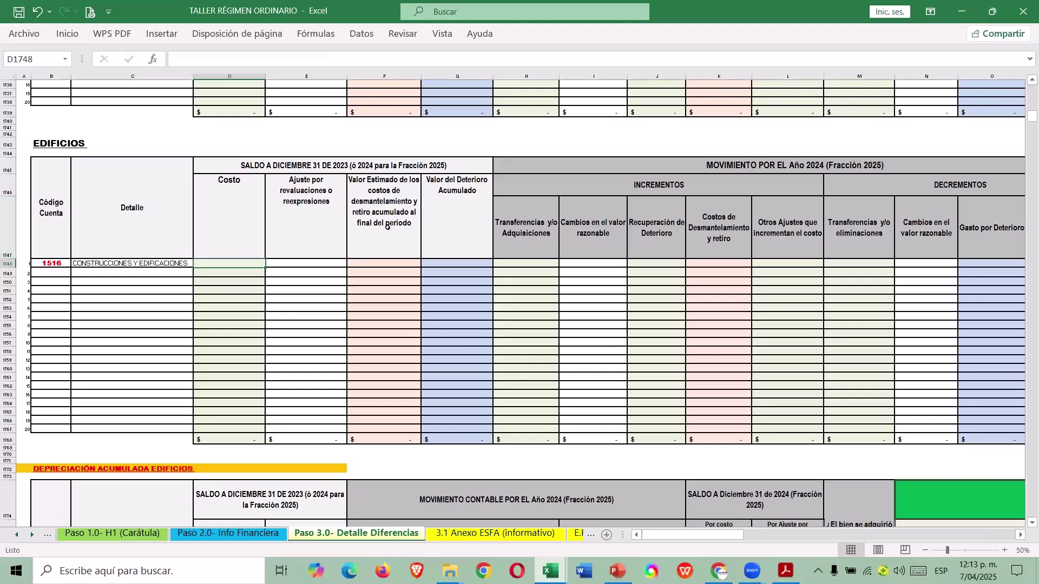
# Enter the 325000000 building cost, checked against the CASO 1 guide.
pyautogui.scroll(-5, 387, 228)
pyautogui.scroll(-1, 392, 257)
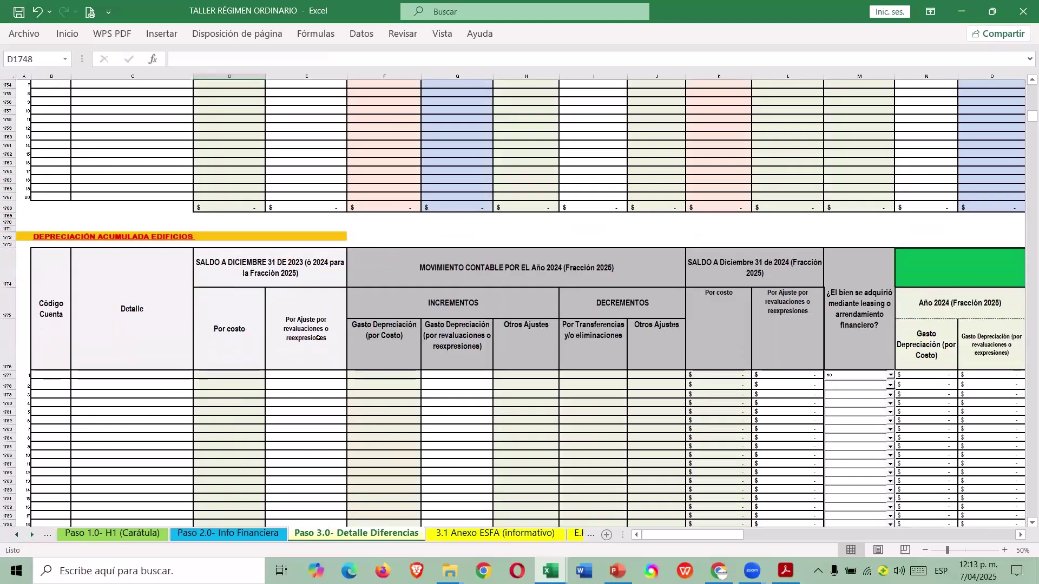
pyautogui.scroll(6, 318, 335)
pyautogui.scroll(1, 318, 336)
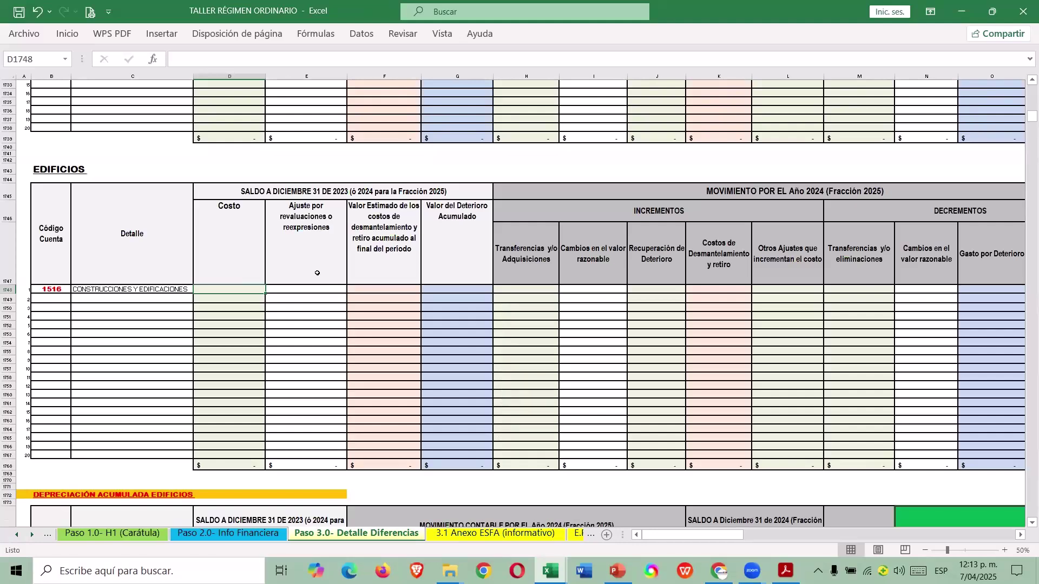
pyautogui.hotkey('alt', 'Tab')
pyautogui.hotkey('alt', 'Tab')
pyautogui.write('325000000')
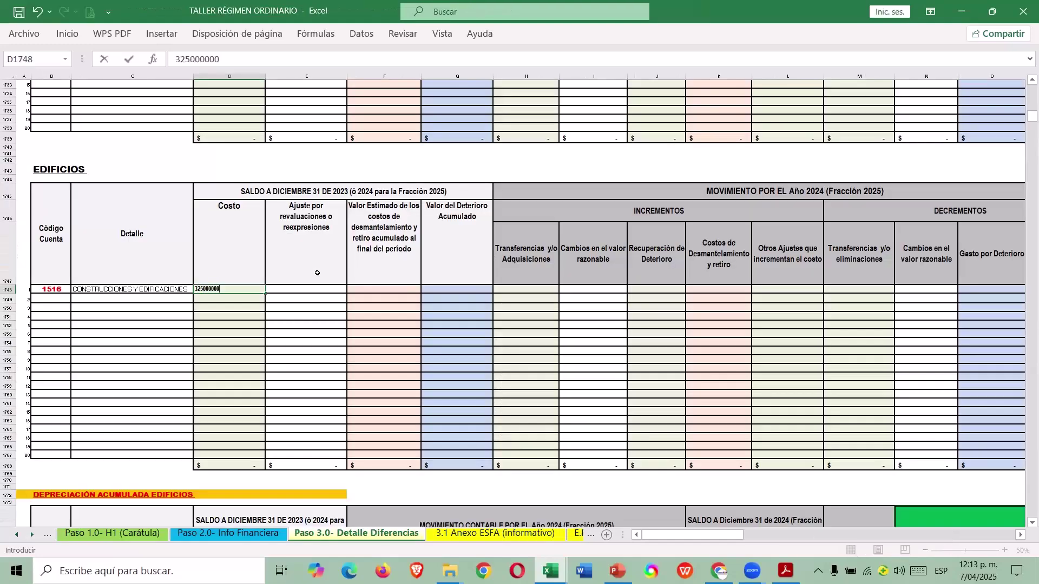
pyautogui.press('Tab')
pyautogui.press('Tab')
pyautogui.press('Tab')
pyautogui.press('Tab')
pyautogui.press('Tab')
pyautogui.press('Tab')
pyautogui.press('Tab')
pyautogui.press('Tab')
pyautogui.press('Tab')
pyautogui.press('Tab')
pyautogui.press('Tab')
pyautogui.press('Tab')
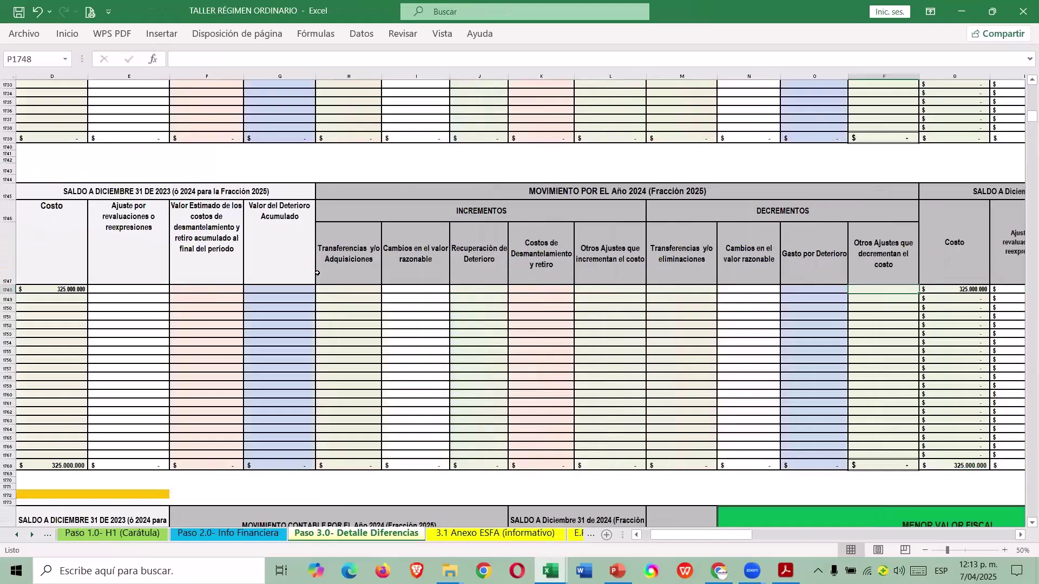
# Step across the row to verify the 325.000.000 total fiscal value formula.
pyautogui.press('Tab')
pyautogui.press('Tab')
pyautogui.press('Tab')
pyautogui.press('Tab')
pyautogui.press('Tab')
pyautogui.press('Tab')
pyautogui.press('Tab')
pyautogui.press('Tab')
pyautogui.press('Tab')
pyautogui.press('Tab')
pyautogui.press('Tab')
pyautogui.press('Tab')
pyautogui.press('Tab')
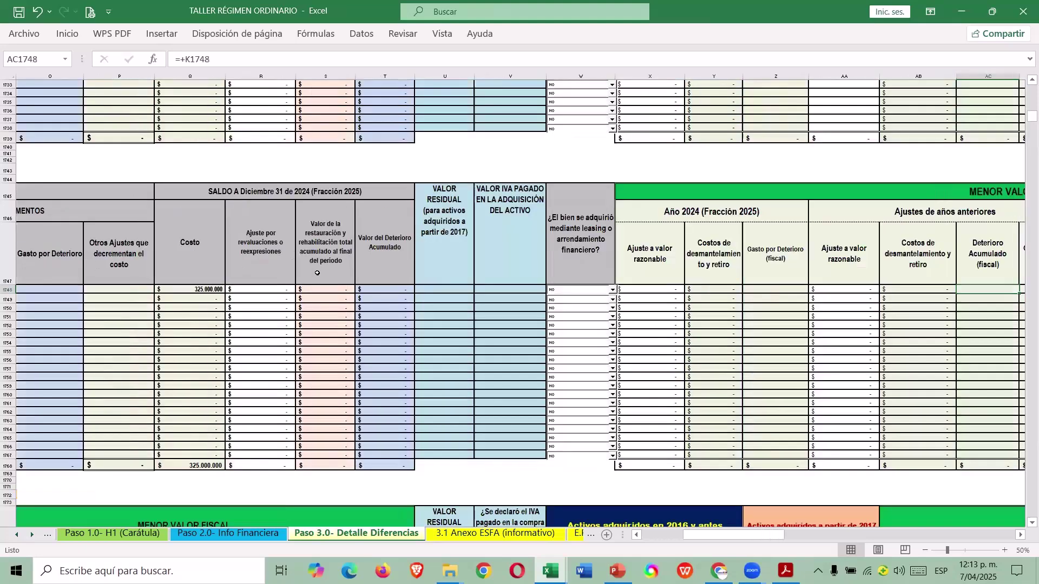
pyautogui.press('Tab')
pyautogui.press('Tab')
pyautogui.press('Tab')
pyautogui.press('Tab')
pyautogui.press('Tab')
pyautogui.press('Tab')
pyautogui.press('Tab')
pyautogui.press('Tab')
pyautogui.press('Tab')
pyautogui.press('Tab')
pyautogui.press('Tab')
pyautogui.press('Tab')
pyautogui.press('Tab')
pyautogui.press('Tab')
pyautogui.press('Tab')
pyautogui.press('Tab')
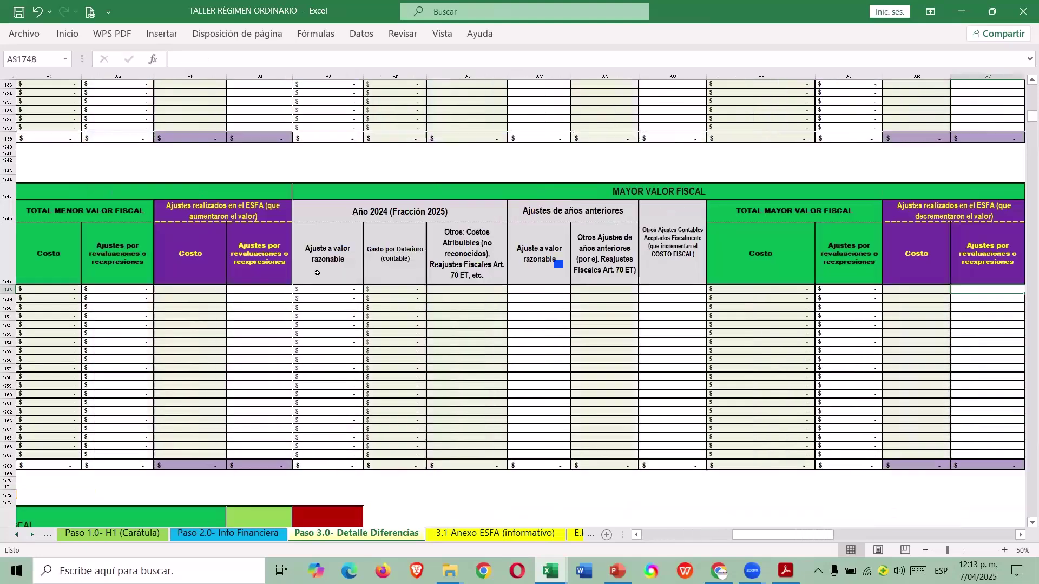
pyautogui.press('Tab')
pyautogui.press('Tab')
pyautogui.press('Tab')
pyautogui.press('Tab')
pyautogui.press('Tab')
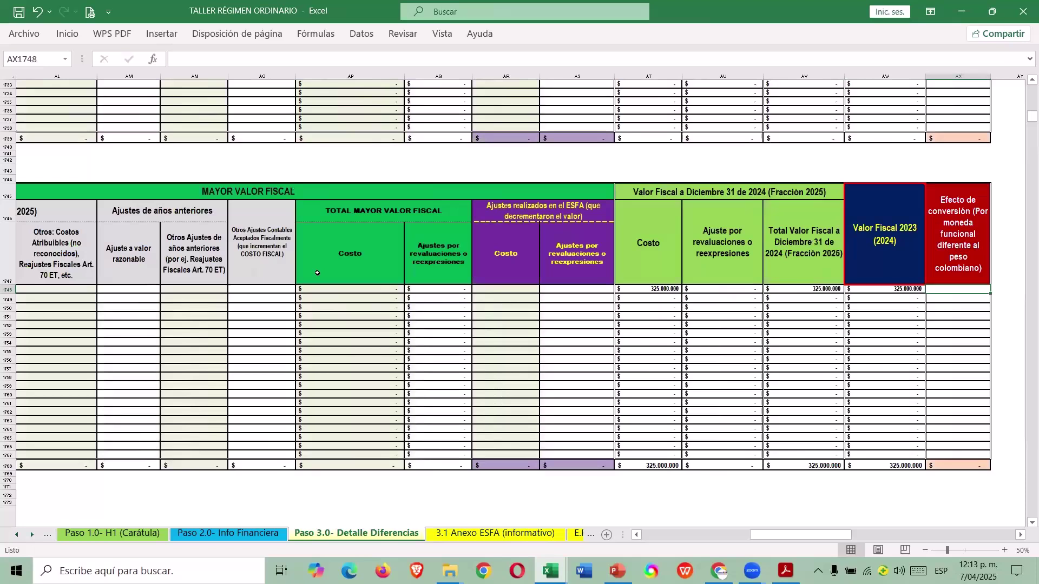
pyautogui.hotkey('shift', 'Tab')
pyautogui.hotkey('shift', 'Tab')
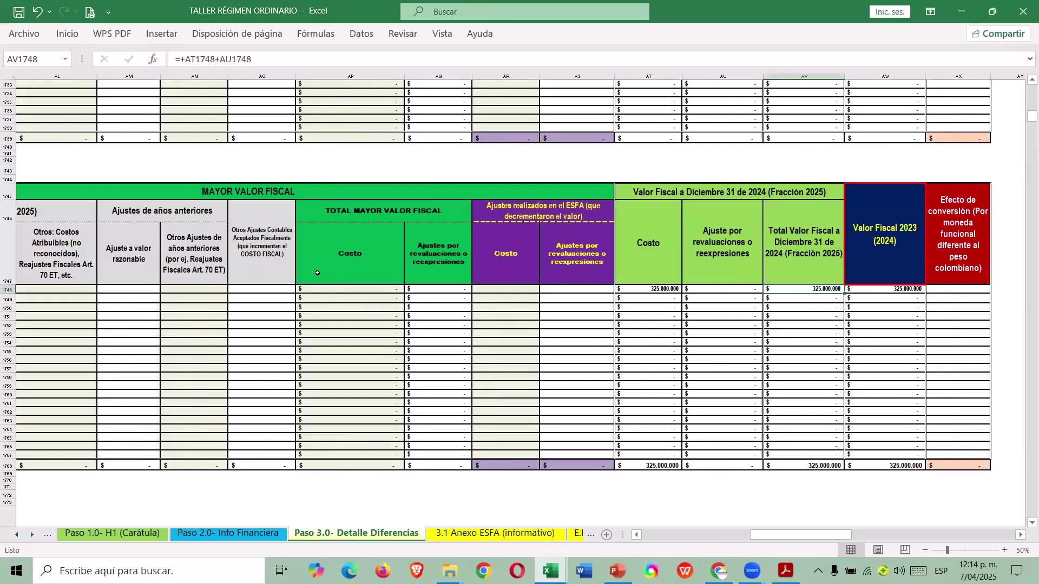
pyautogui.hotkey('alt', 'Tab')
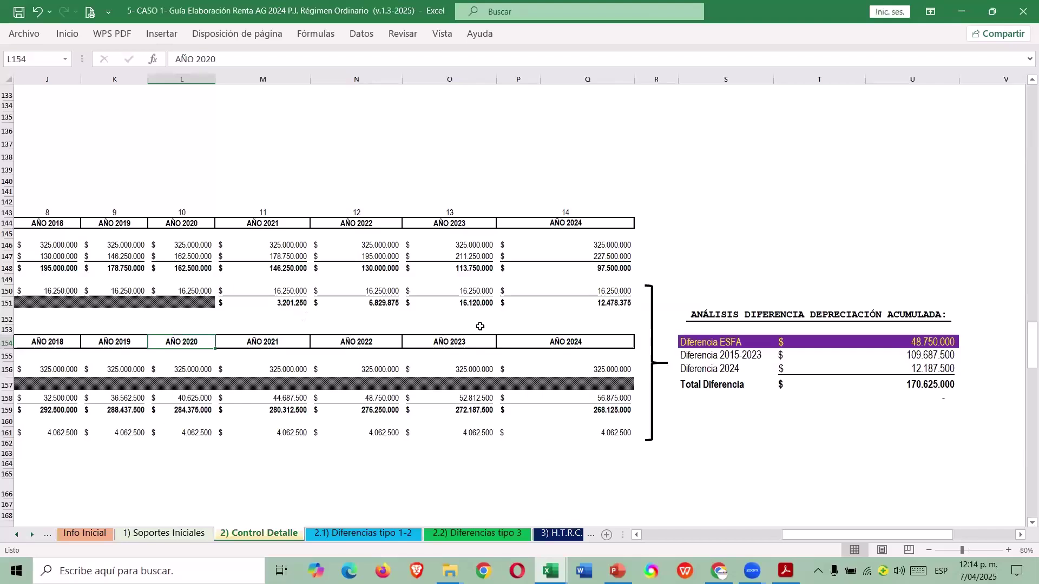
# Review the 2021 and 2023 Ajuste Fiscal (Art. 70 ET) formulas in Control Detalle row 151.
pyautogui.click(480, 328)
pyautogui.press('Up')
pyautogui.press('Up')
pyautogui.press('Up')
pyautogui.press('Up')
pyautogui.press('Up')
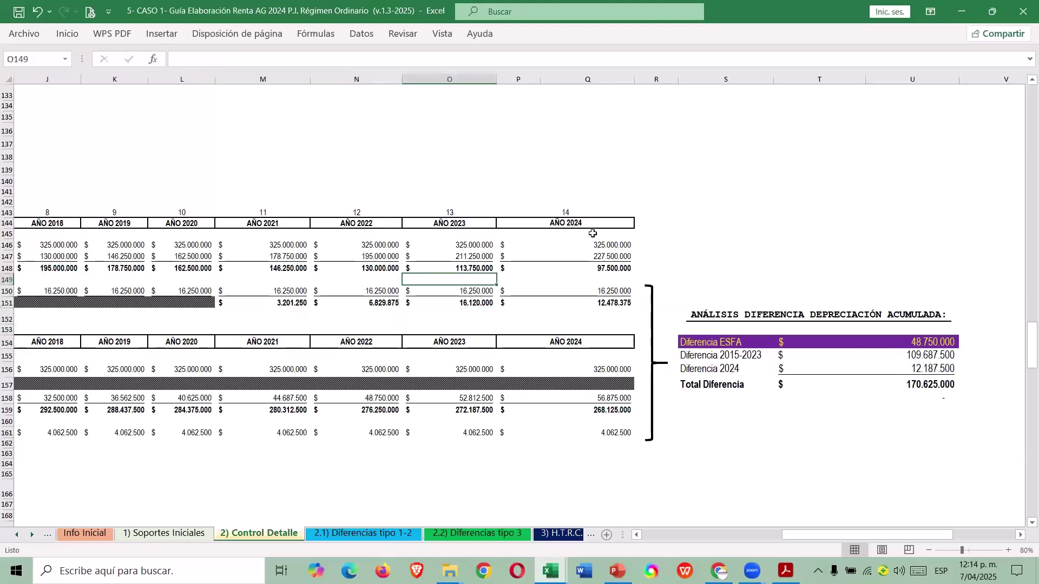
pyautogui.press('Down')
pyautogui.press('Down')
pyautogui.press('Down')
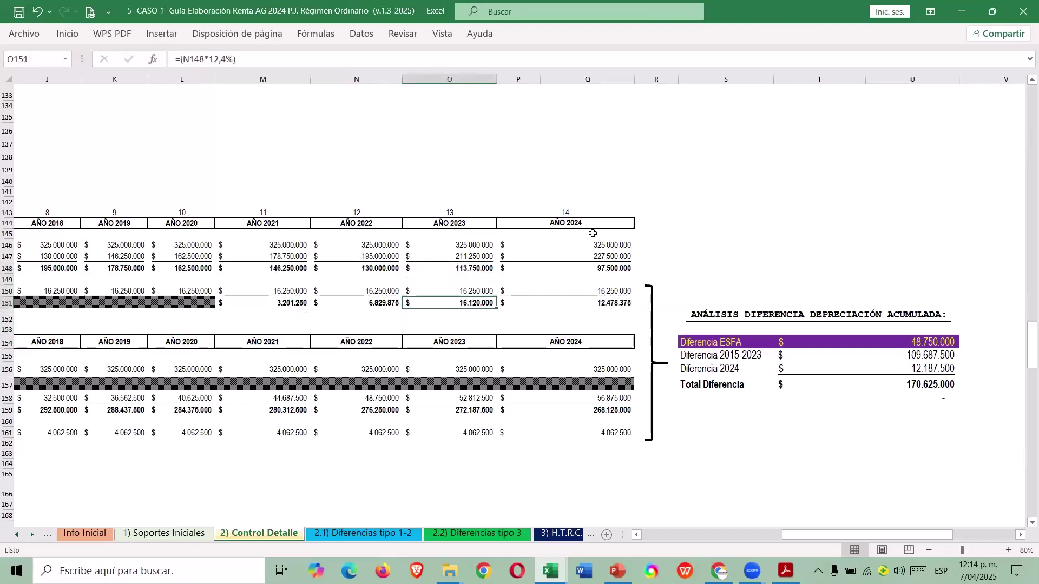
pyautogui.press('Left')
pyautogui.press('Left')
pyautogui.hotkey('ctrl', 'Left')
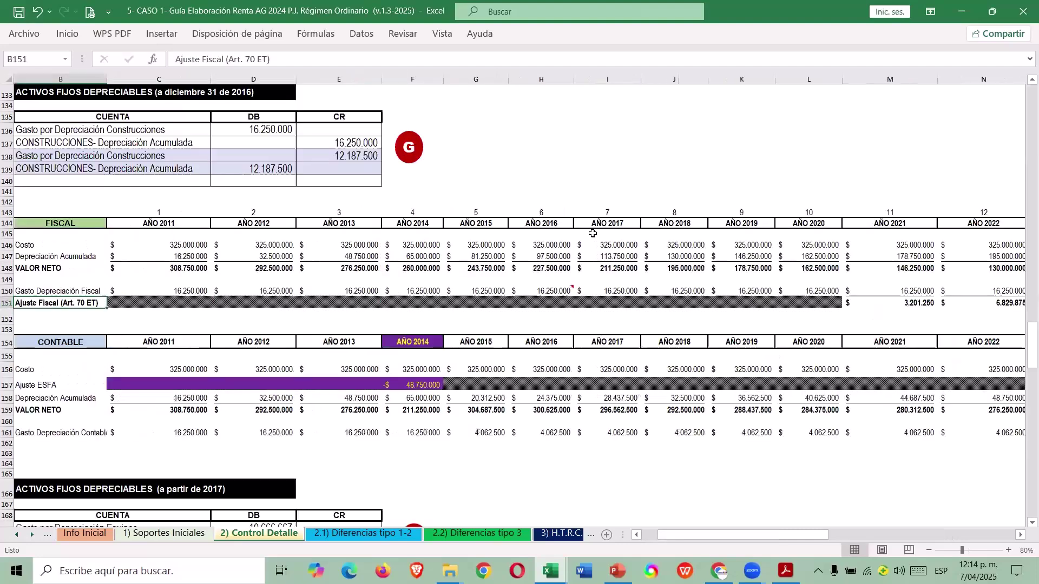
pyautogui.hotkey('ctrl', 'Right')
pyautogui.press('Right')
pyautogui.press('Left')
pyautogui.hotkey('ctrl', 'Left')
# Check the 2024 fiscal adjustment and yearly amounts in row 151.
pyautogui.press('Right')
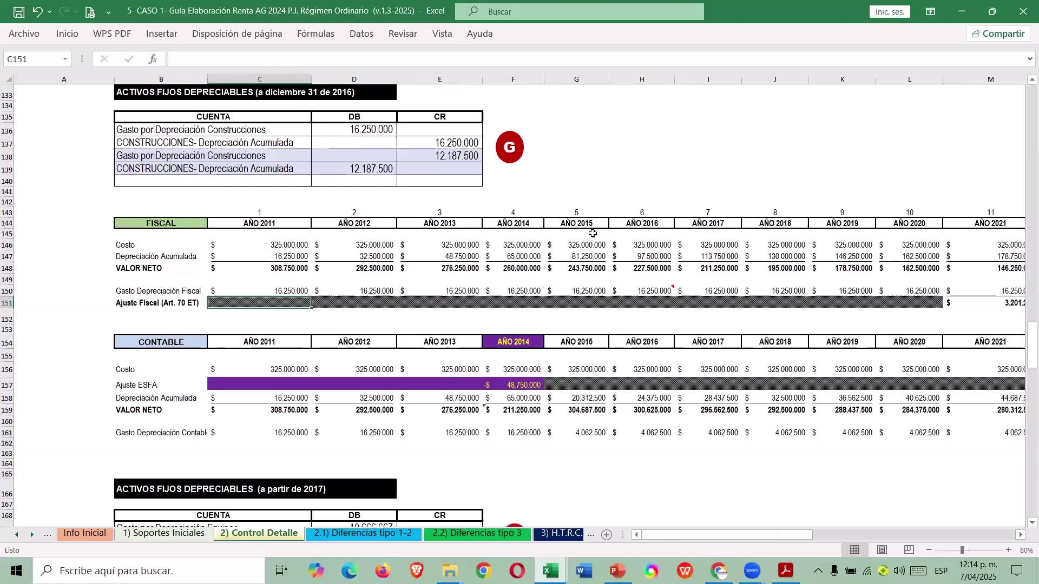
pyautogui.press('Right')
pyautogui.hotkey('ctrl', 'Right')
pyautogui.hotkey('ctrl', 'Right')
pyautogui.press('Left')
pyautogui.press('Left')
pyautogui.press('Left')
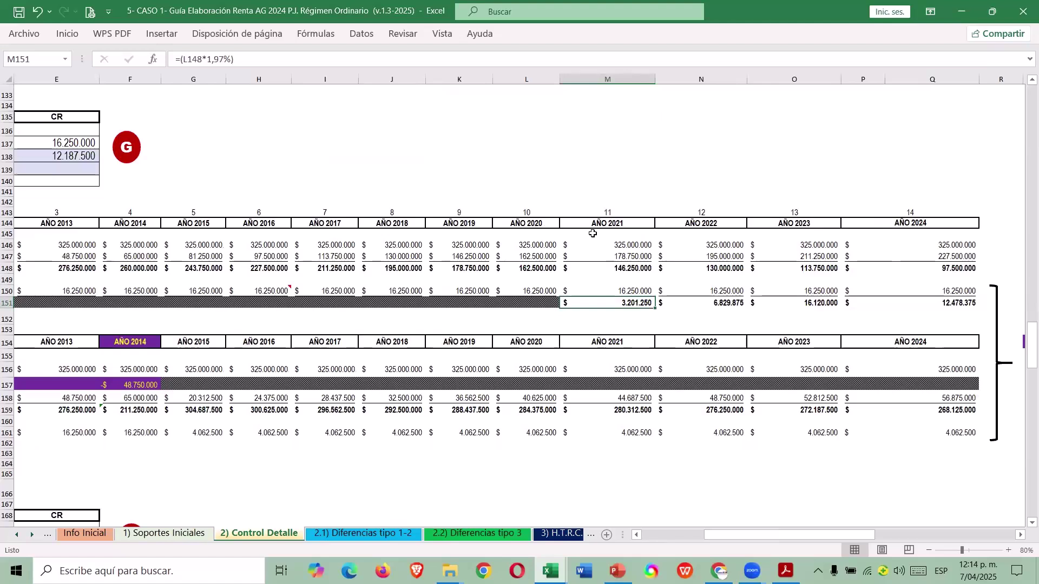
pyautogui.press('Right')
pyautogui.press('Right')
pyautogui.press('Right')
pyautogui.press('Left')
pyautogui.press('Left')
pyautogui.press('Left')
pyautogui.hotkey('alt', 'Tab')
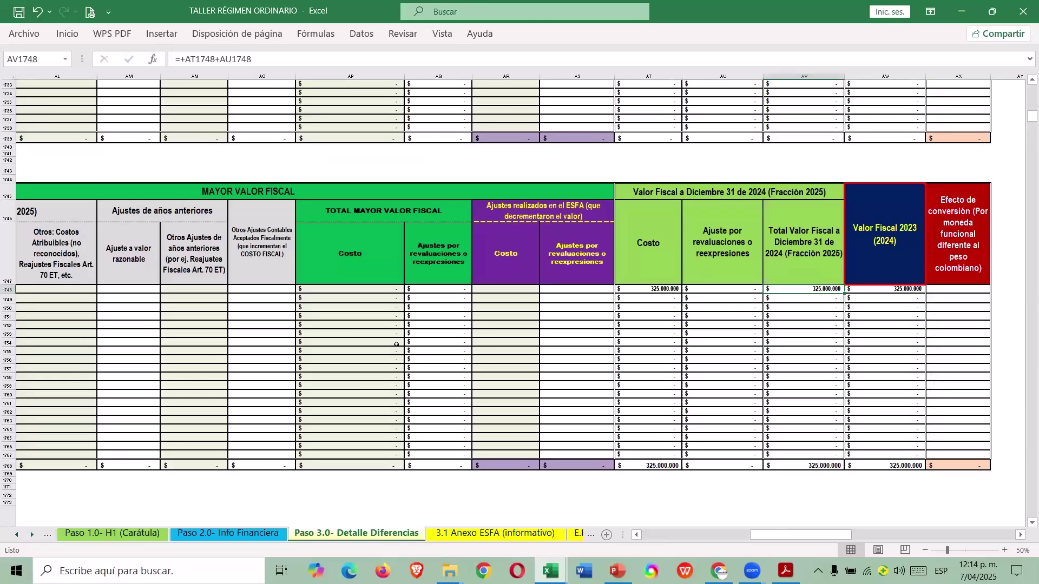
# Enter =+3201250+6829875+16120000 as the Edificios prior-year other adjustments.
pyautogui.click(198, 291)
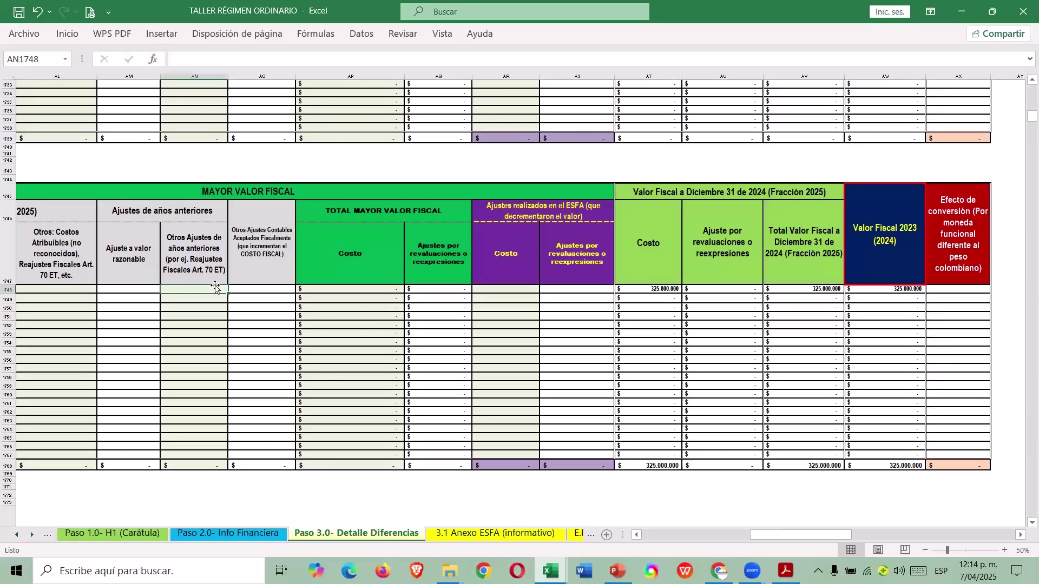
pyautogui.click(205, 247)
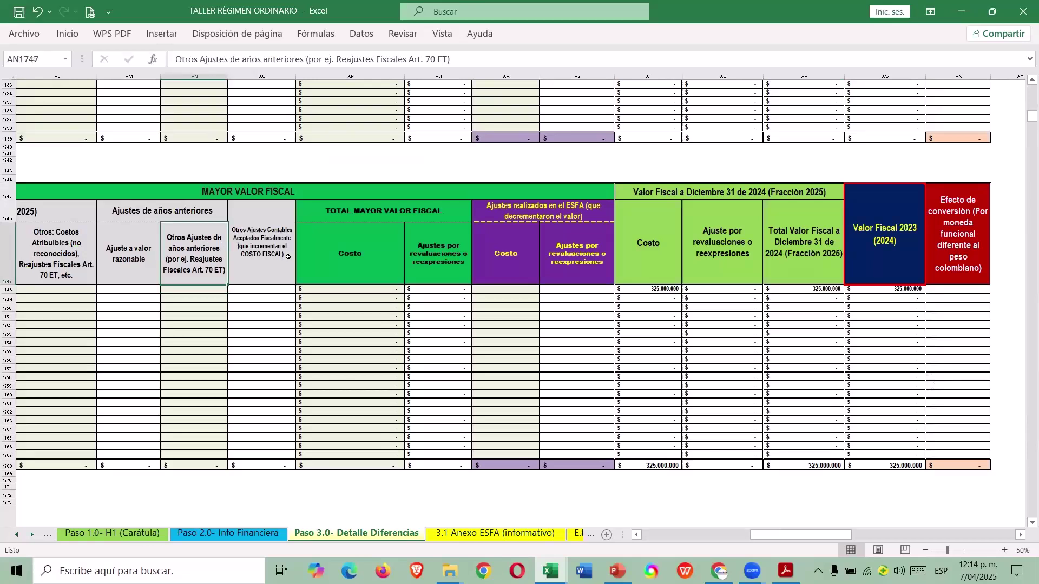
pyautogui.hotkey('ctrl', 'Tab')
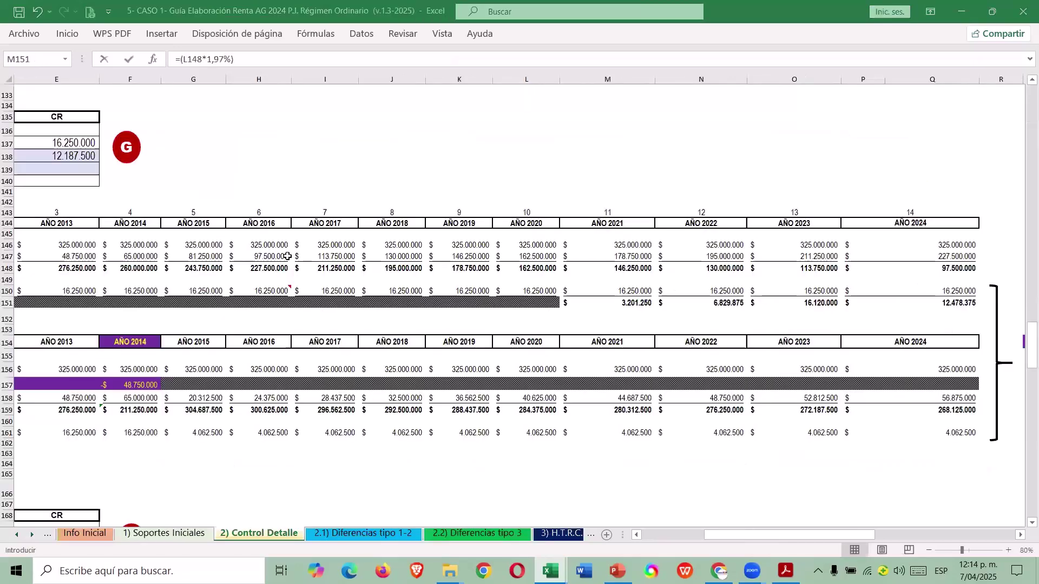
pyautogui.write('+3201250')
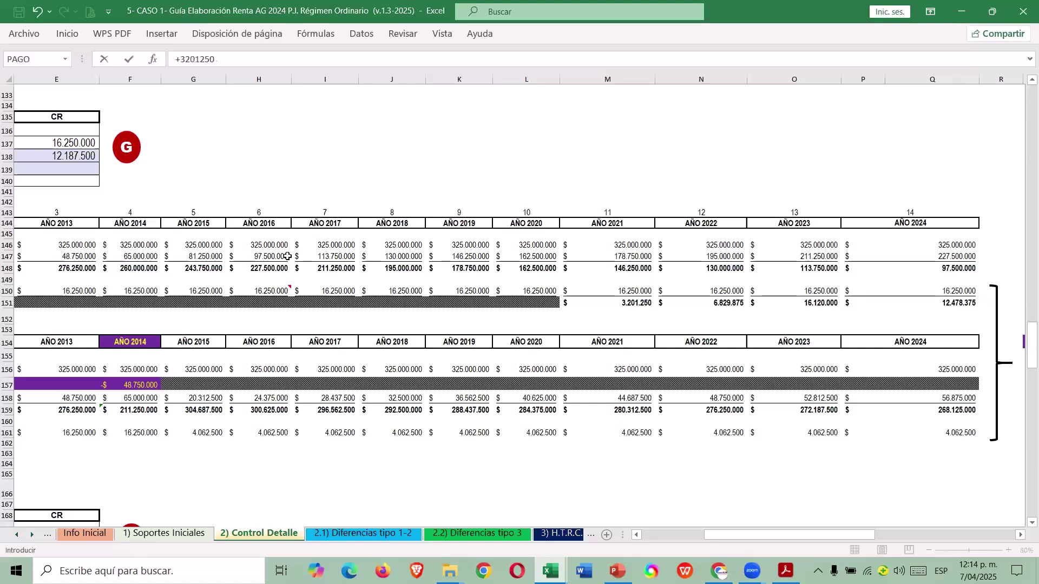
pyautogui.write('+6829875+16120000')
pyautogui.hotkey('alt', 'Tab')
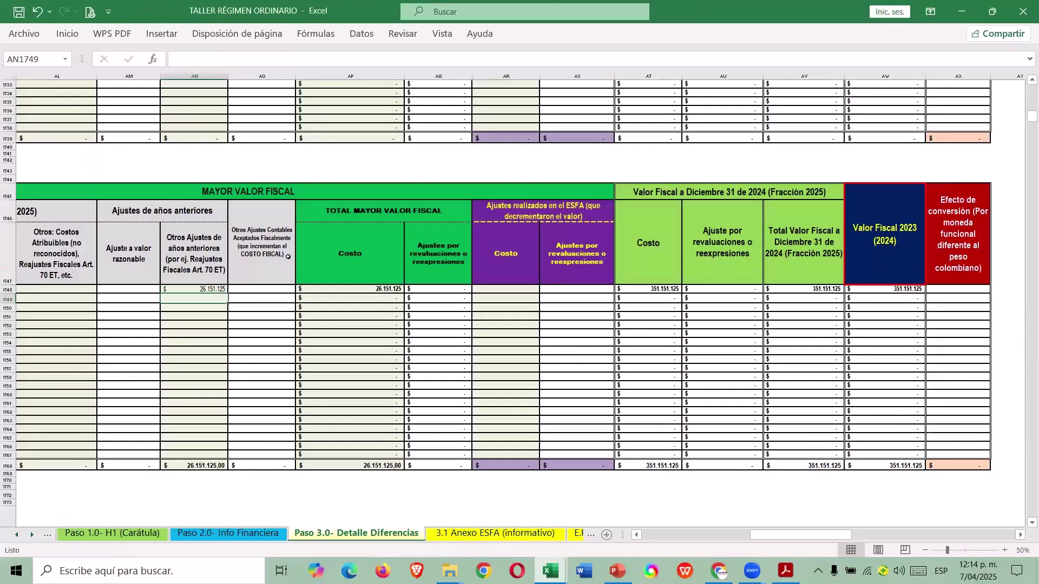
# Enter 12.478.375 as the Edificios attributable costs.
pyautogui.press('Up')
pyautogui.press('Left')
pyautogui.press('Left')
pyautogui.hscroll(-3, 288, 257)
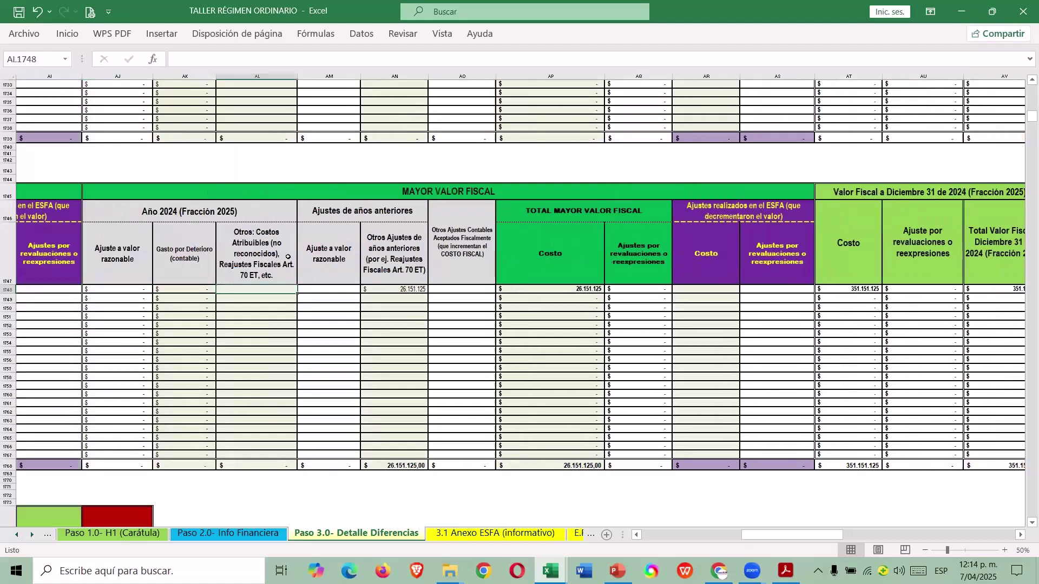
pyautogui.hotkey('alt', 'Tab')
pyautogui.write('12.478.375')
pyautogui.hotkey('alt', 'Tab')
pyautogui.press('Return')
# Check that the Edificios total fiscal value formula reaches 363.629.500.
pyautogui.press('Right')
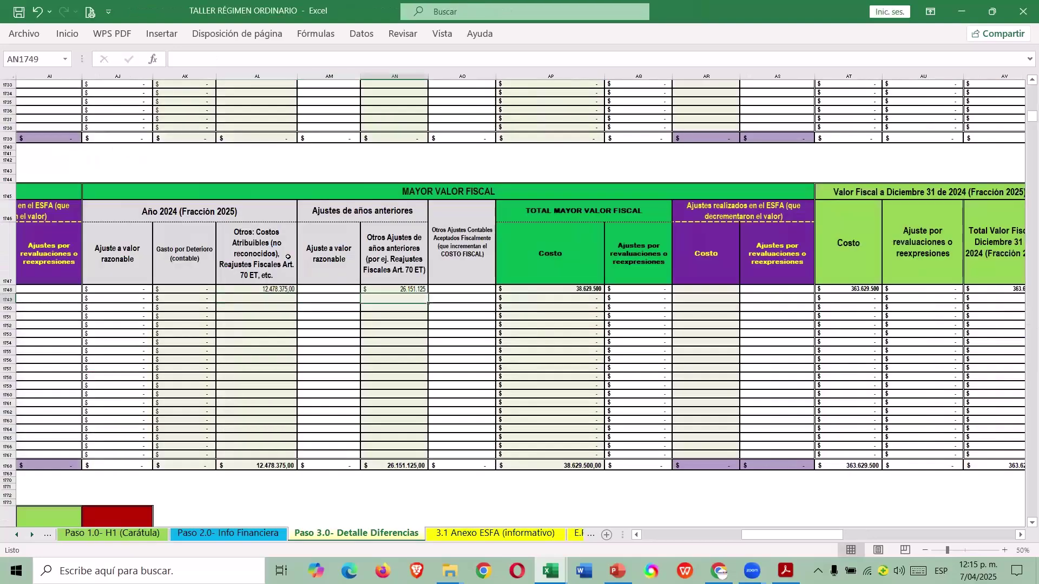
pyautogui.press('Right')
pyautogui.press('Right')
pyautogui.press('Right')
pyautogui.press('Right')
pyautogui.press('Right')
pyautogui.press('Right')
pyautogui.press('Right')
pyautogui.press('Right')
pyautogui.press('Right')
pyautogui.press('Right')
pyautogui.press('Right')
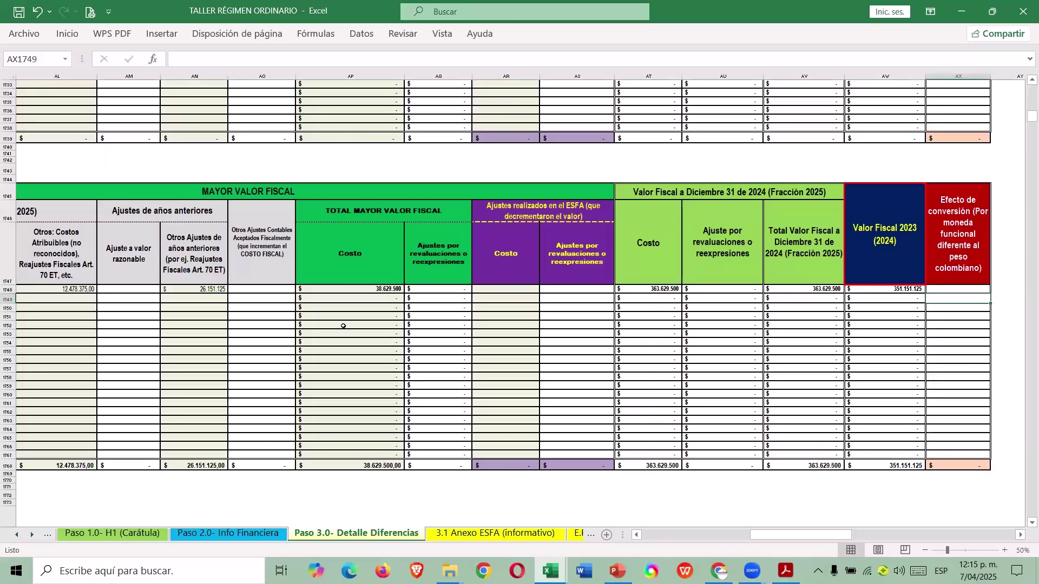
pyautogui.click(829, 291)
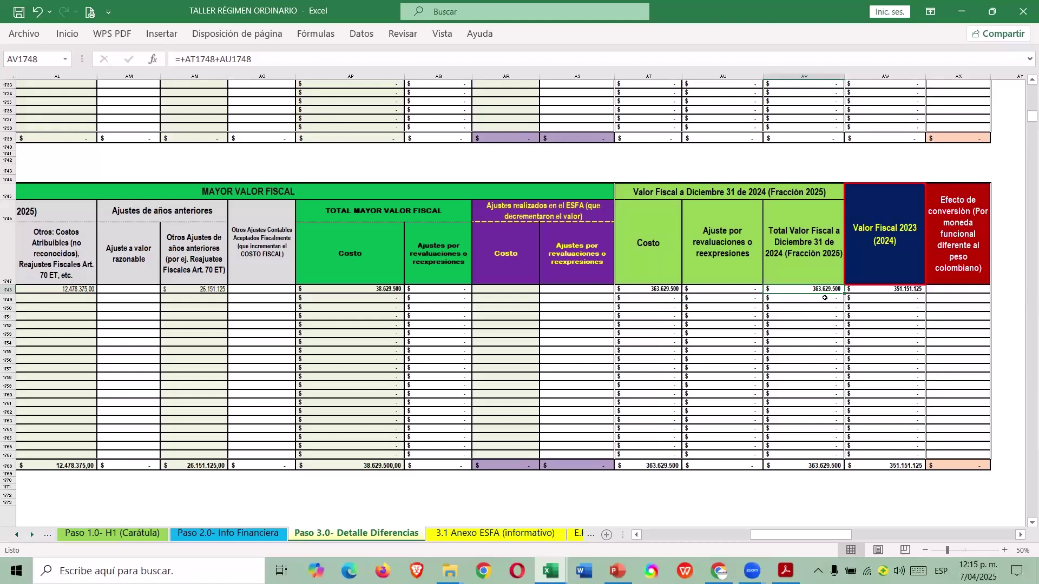
pyautogui.hotkey('ctrl', 'Tab')
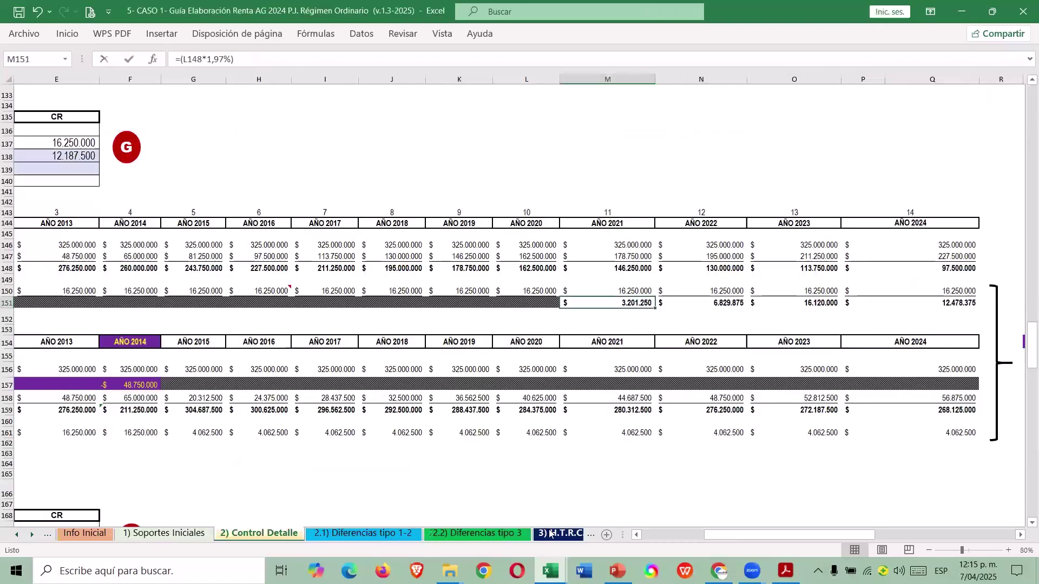
# Compare the H.T.R.C.F. adjusted buildings value with the Edificios Valor Fiscal 2023 (2024) formula.
pyautogui.click(550, 534)
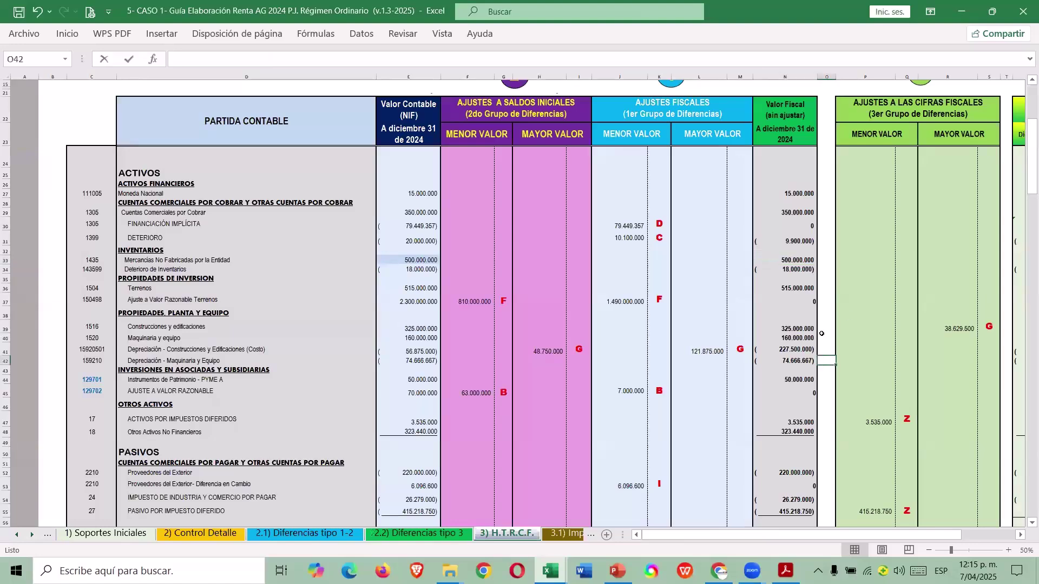
pyautogui.click(847, 326)
pyautogui.press('Right')
pyautogui.press('Right')
pyautogui.press('Right')
pyautogui.press('Right')
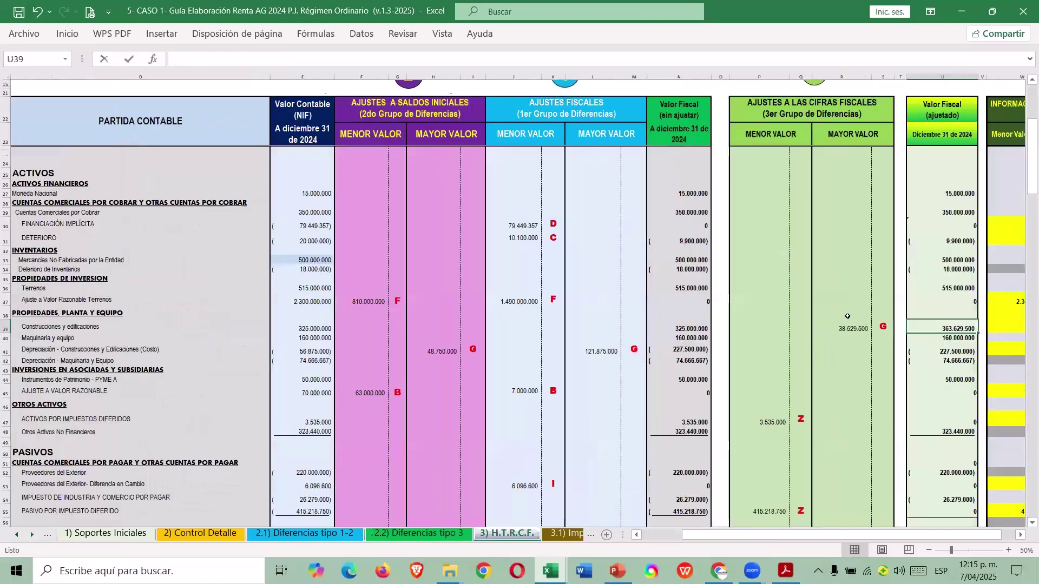
pyautogui.hscroll(1, 847, 316)
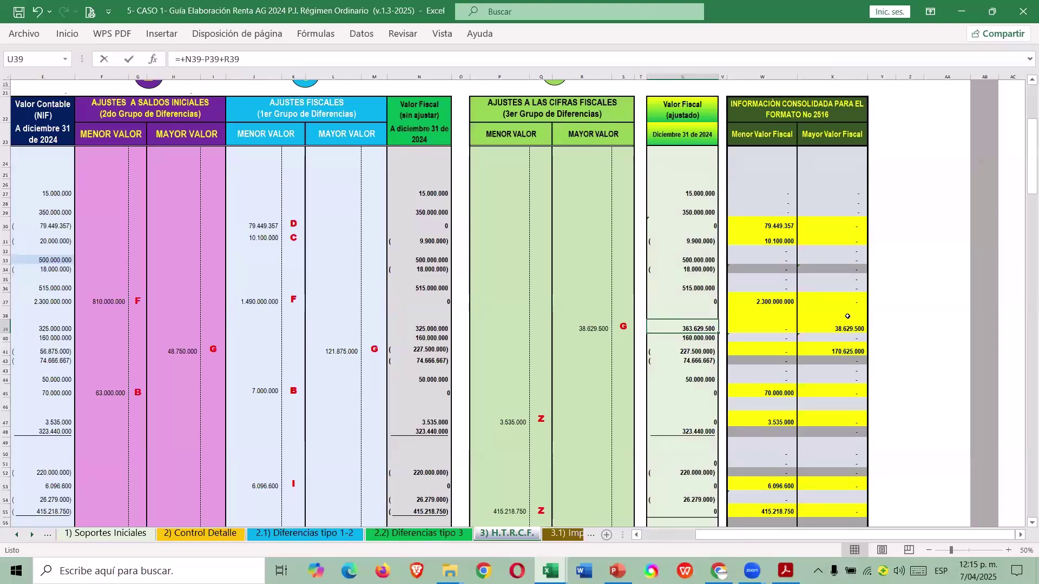
pyautogui.hotkey('alt', 'Tab')
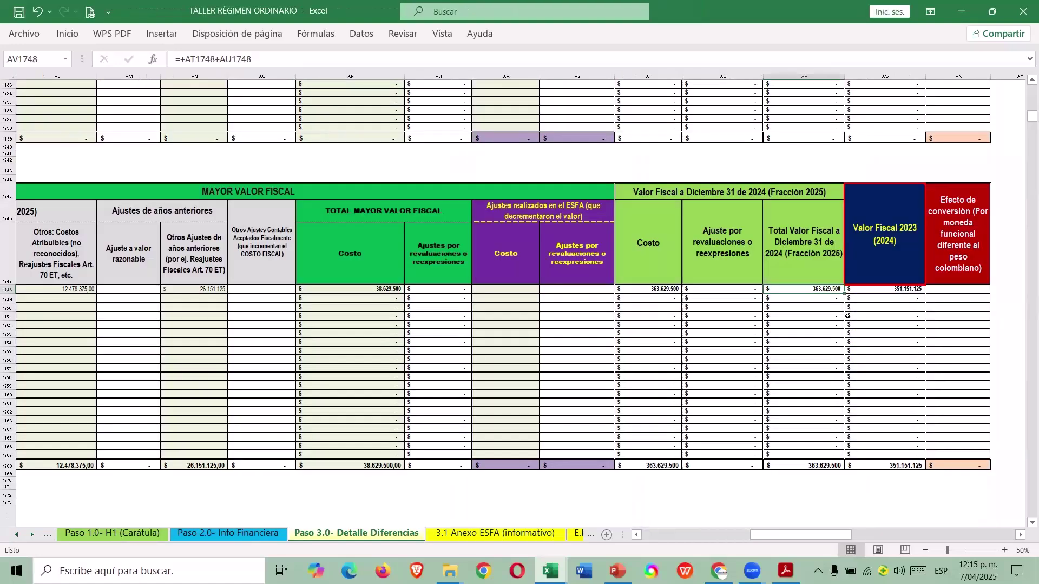
pyautogui.click(902, 290)
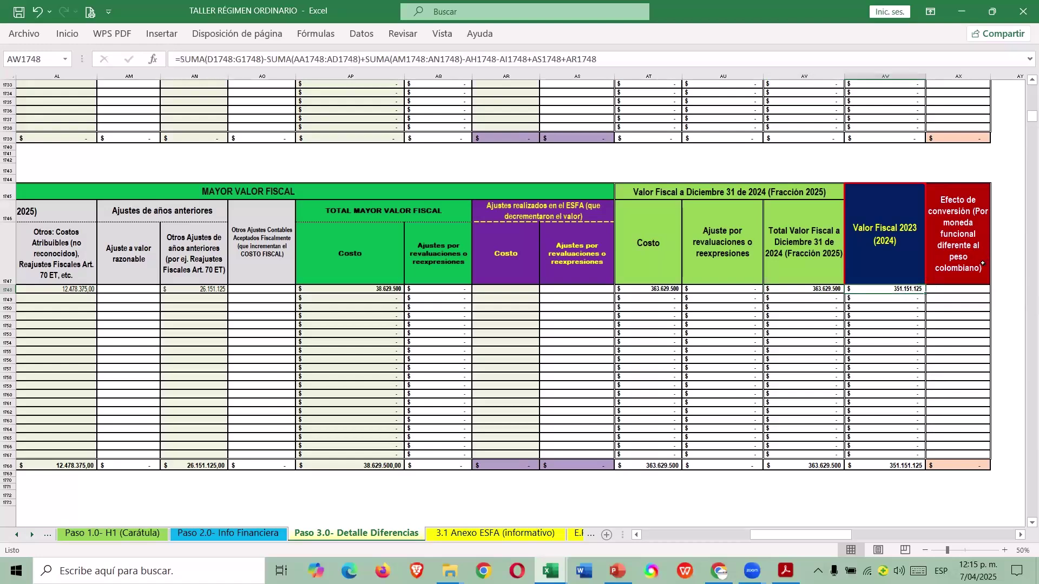
pyautogui.hotkey('alt', 'Tab')
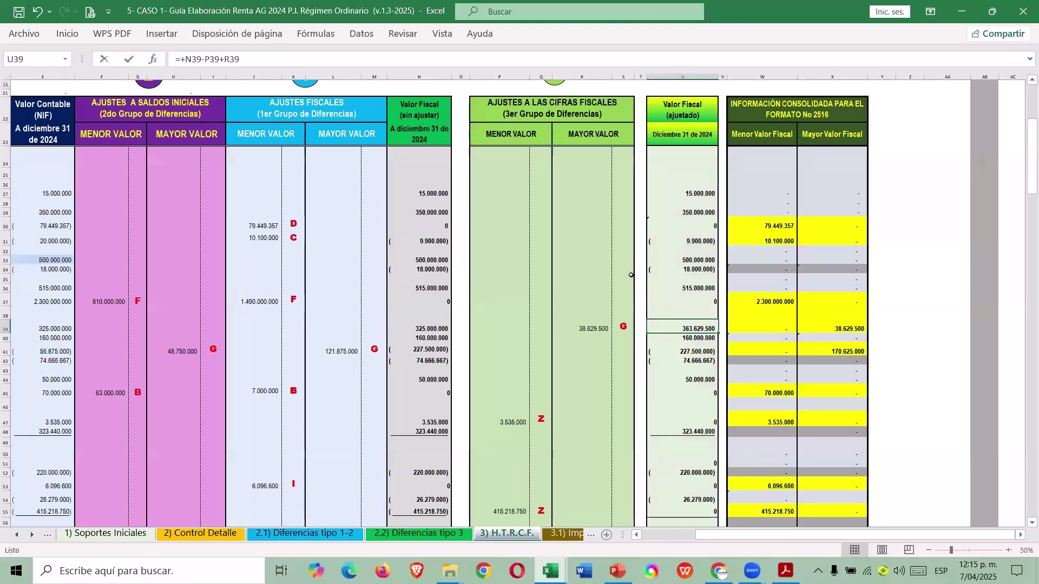
pyautogui.hotkey('alt', 'Tab')
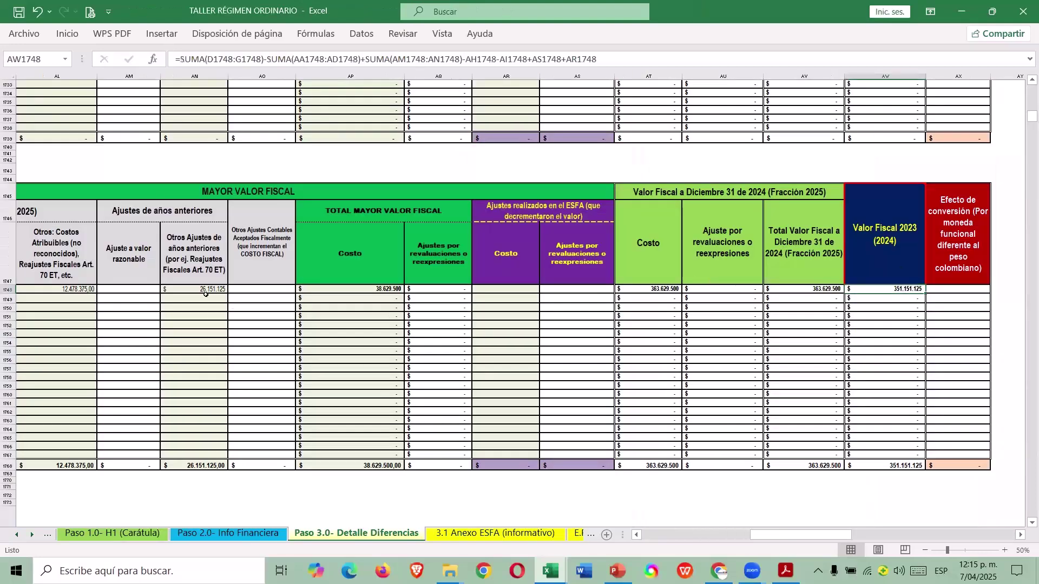
# Test the attributable costs cell with 0, then undo to restore 12.478.375.
pyautogui.click(82, 291)
pyautogui.write('0')
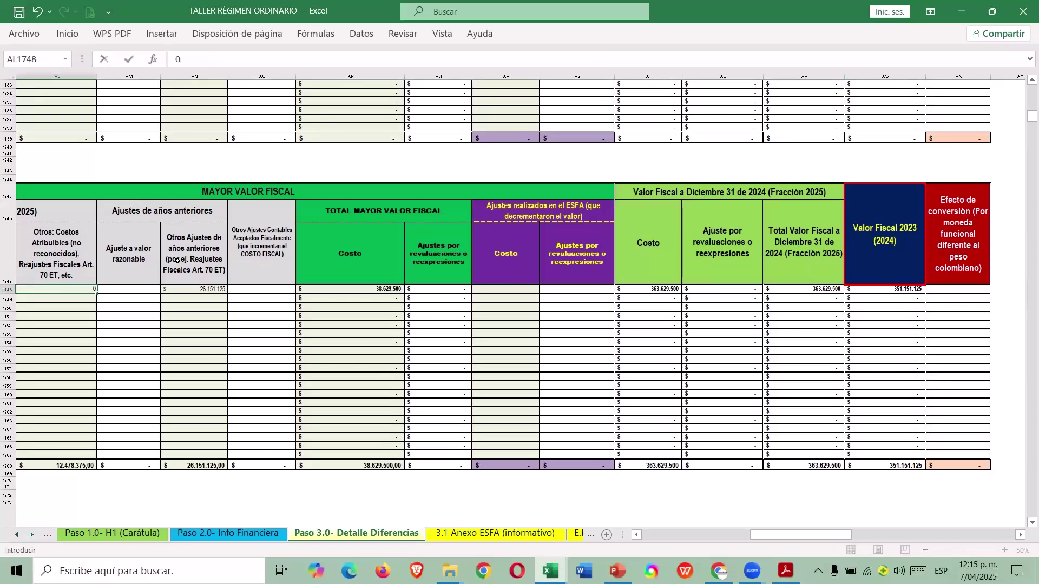
pyautogui.press('Return')
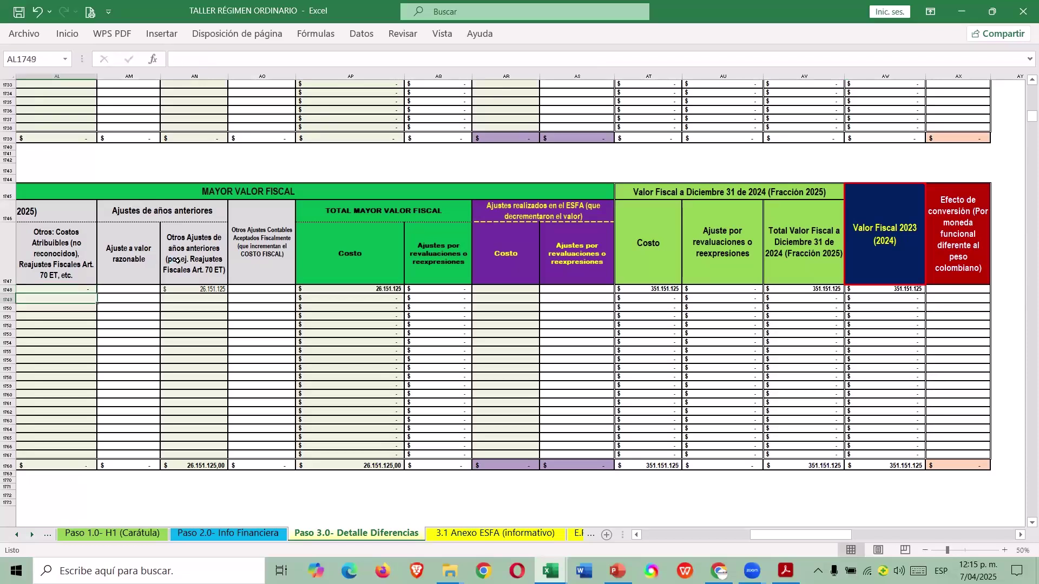
pyautogui.hotkey('ctrl', 'z')
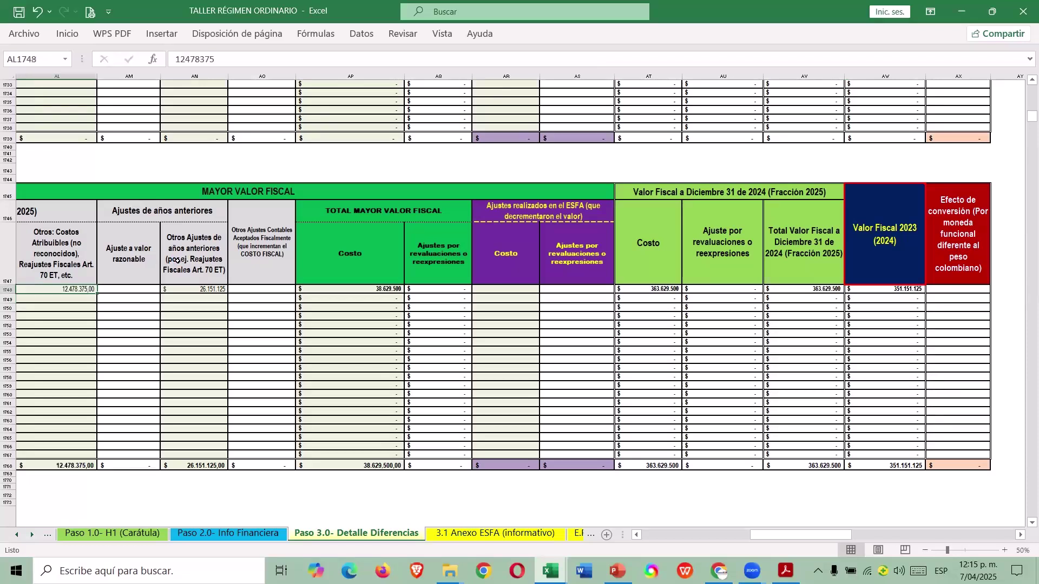
pyautogui.hotkey('alt', 'Tab')
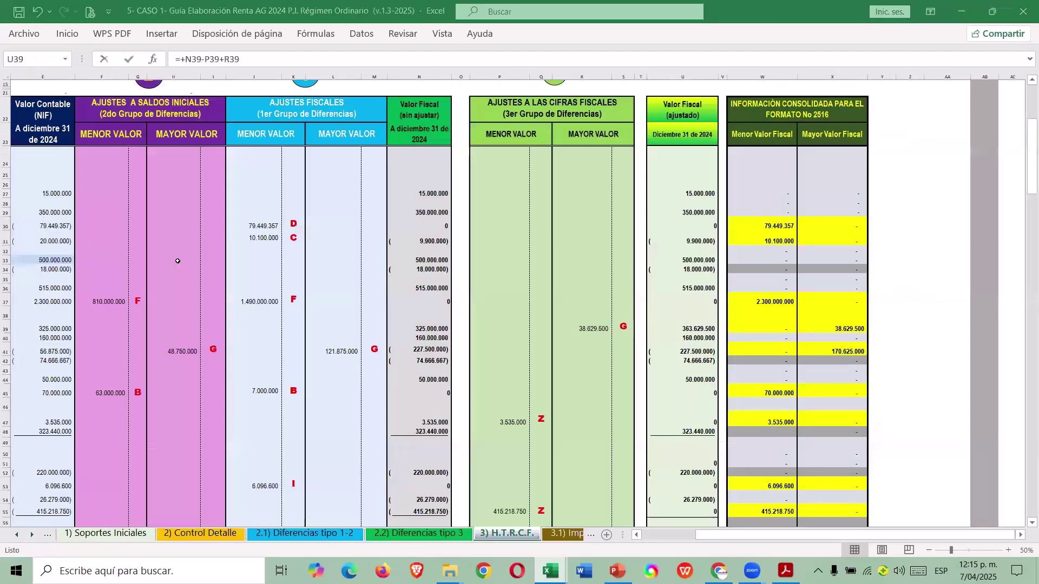
pyautogui.hotkey('alt', 'Tab')
# Scroll down to the empty DEPRECIACIÓN ACUMULADA EDIFICIOS table.
pyautogui.press('Left')
pyautogui.press('Left')
pyautogui.press('Left')
pyautogui.press('Left')
pyautogui.press('Left')
pyautogui.press('Left')
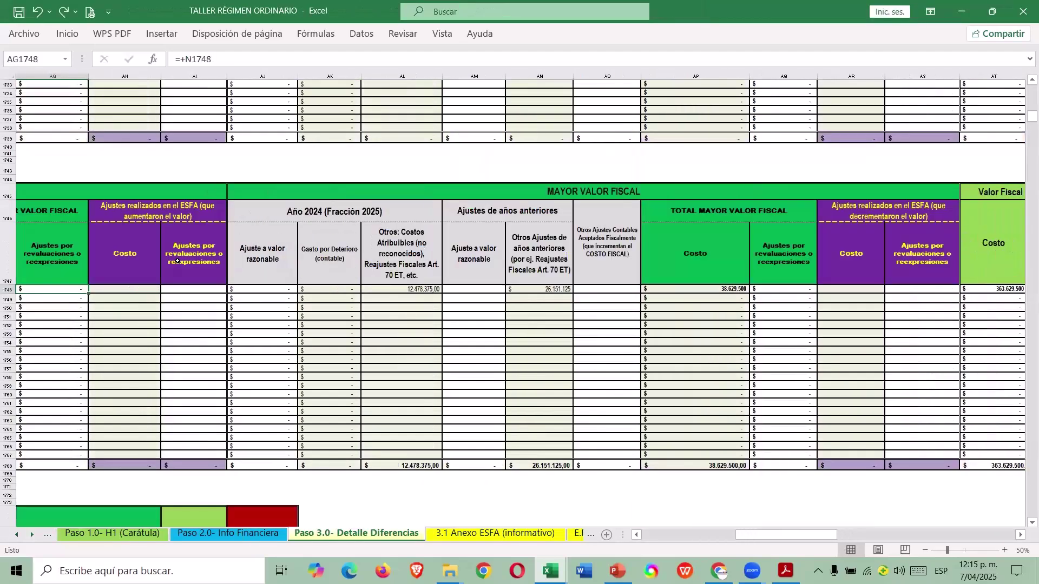
pyautogui.scroll(-1, 364, 263)
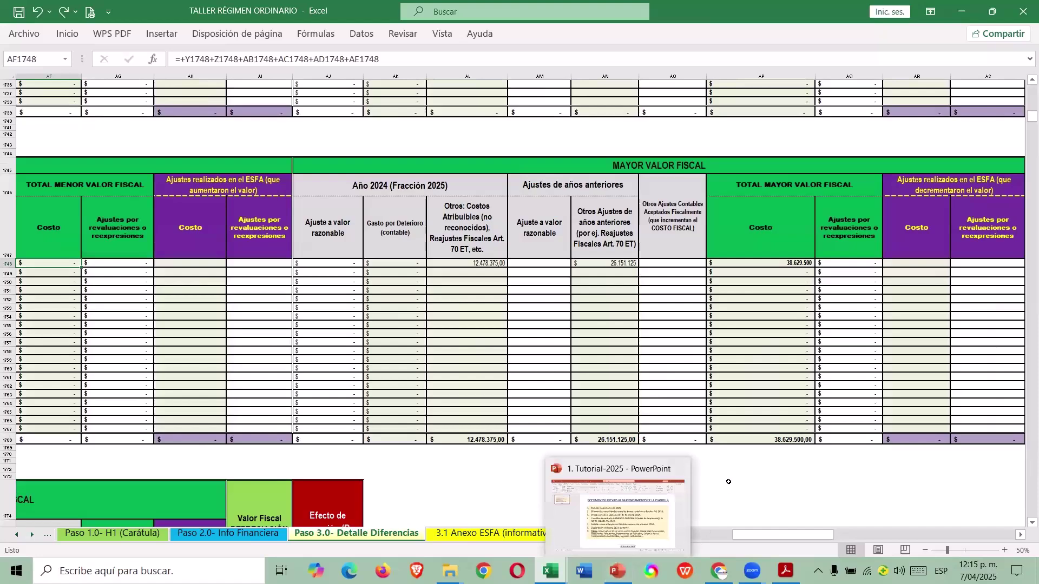
pyautogui.click(769, 497)
pyautogui.moveTo(746, 536); pyautogui.dragTo(611, 539)
# Start the DEPRECIACIÓN ACUMULADA EDIFICIOS table with account code 1592.
pyautogui.scroll(-7, 284, 369)
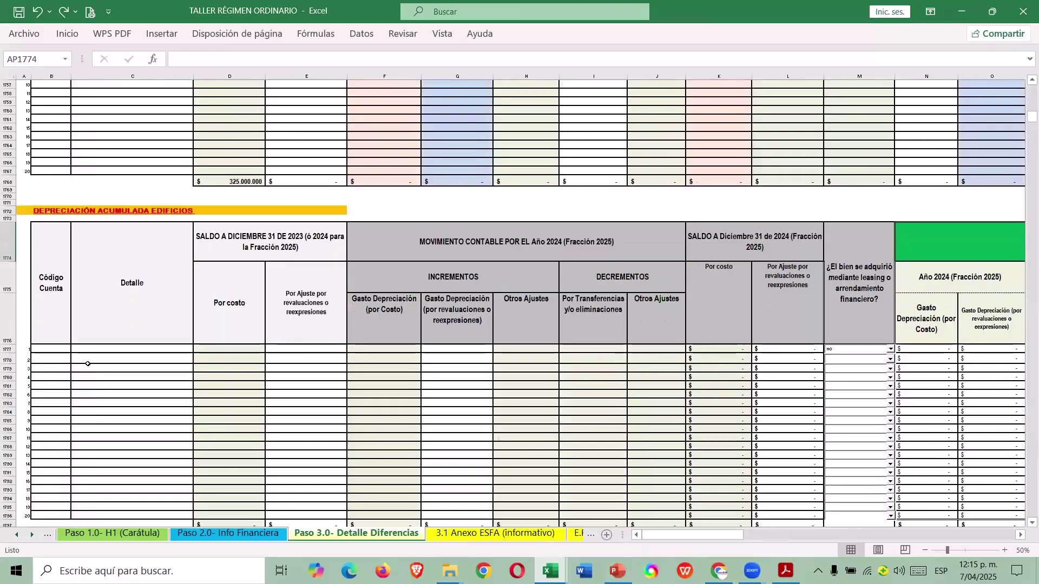
pyautogui.click(67, 348)
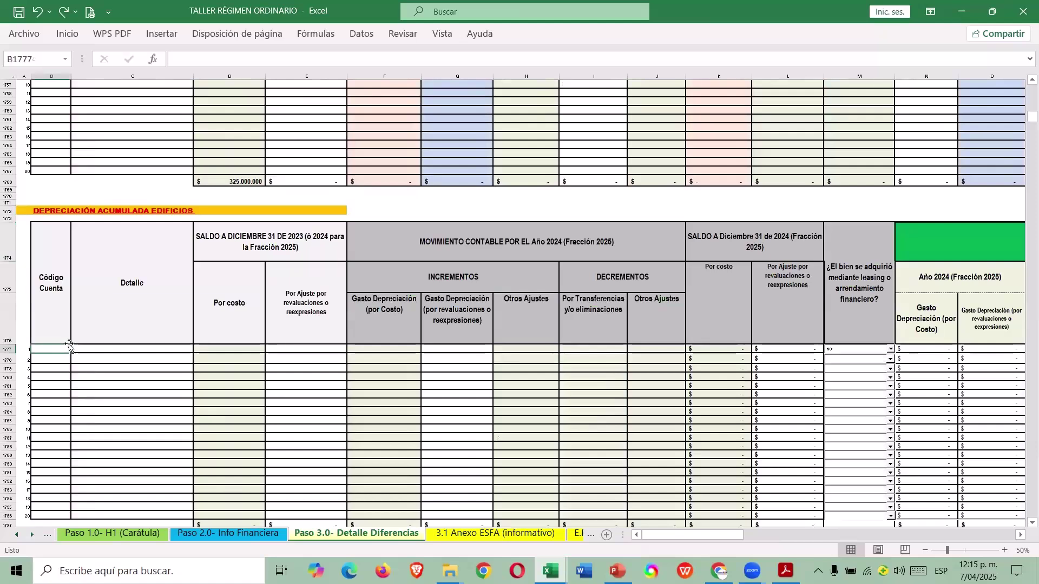
pyautogui.scroll(6, 69, 347)
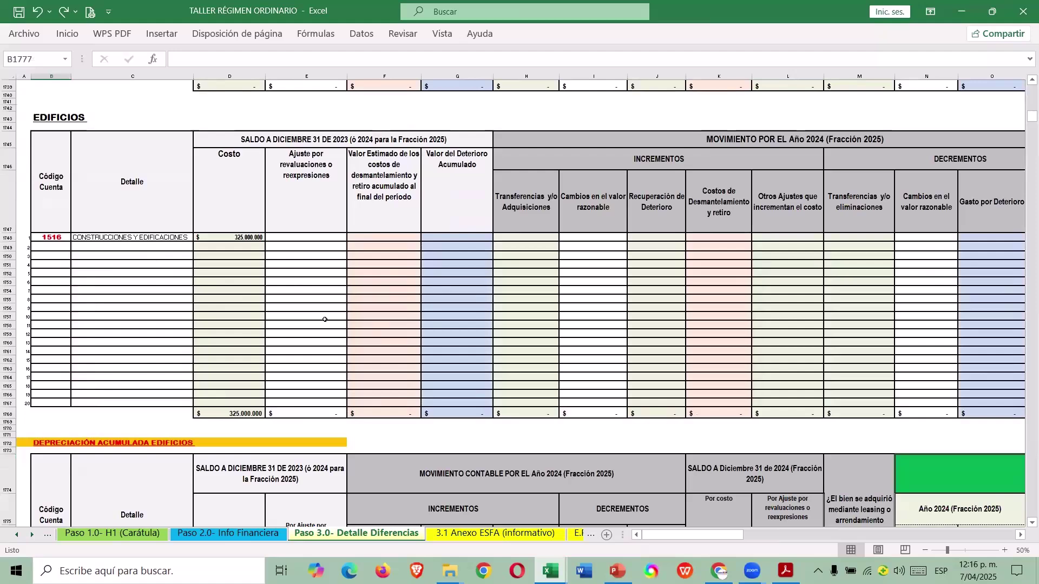
pyautogui.scroll(-6, 325, 320)
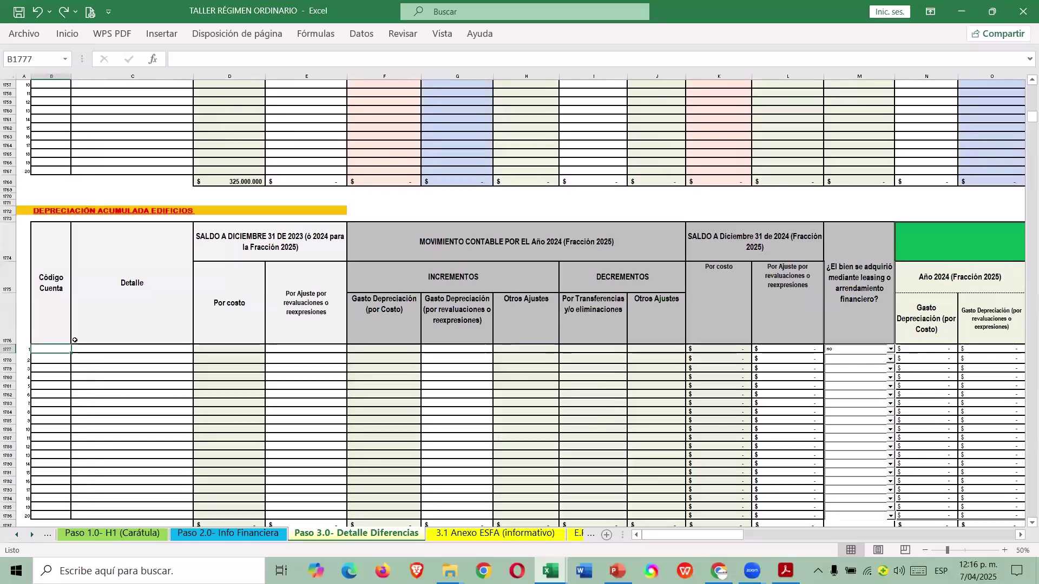
pyautogui.write('1592')
pyautogui.press('Tab')
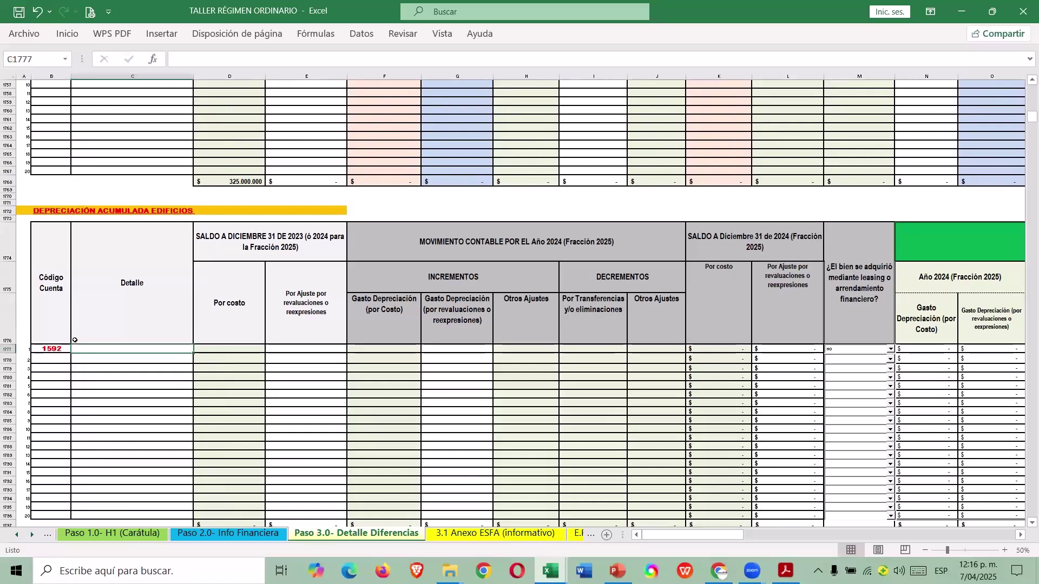
# Copy account code 15920501 from Paso 2.0 into the table and widen column B.
pyautogui.hotkey('ctrl', 'pageup')
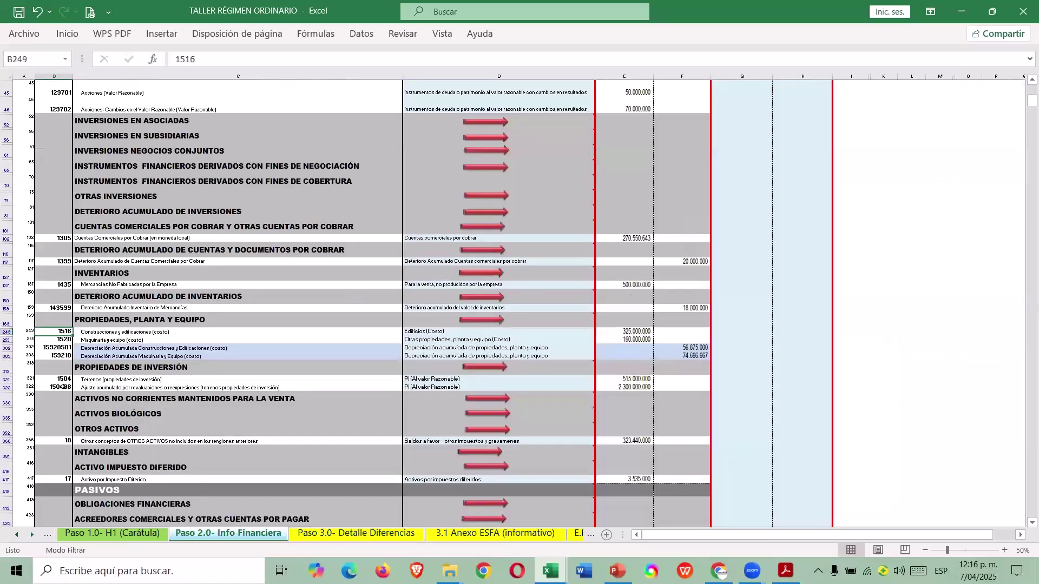
pyautogui.click(68, 348)
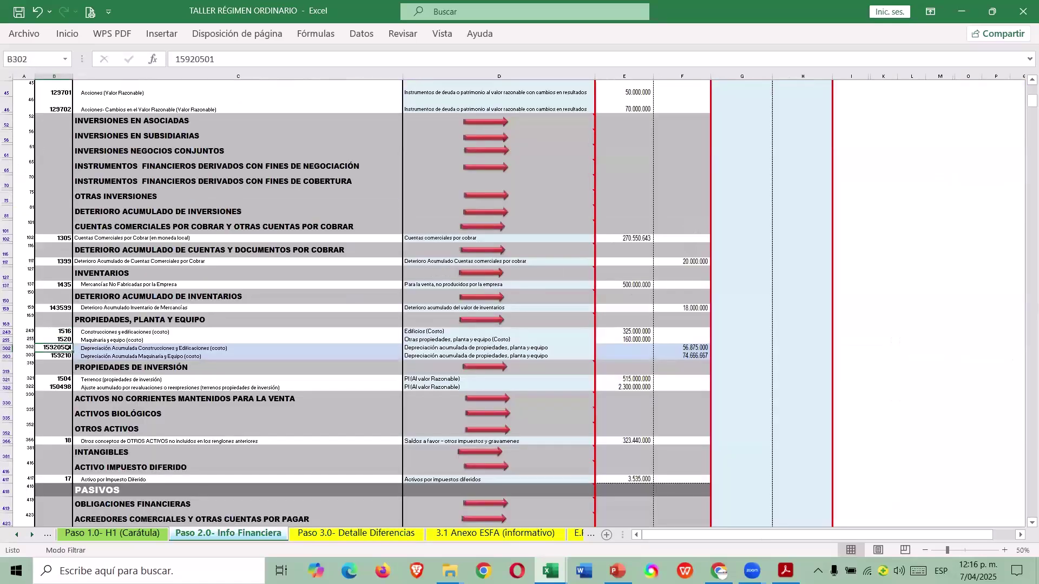
pyautogui.doubleClick(205, 59)
pyautogui.hotkey('ctrl', 'c')
pyautogui.press('Return')
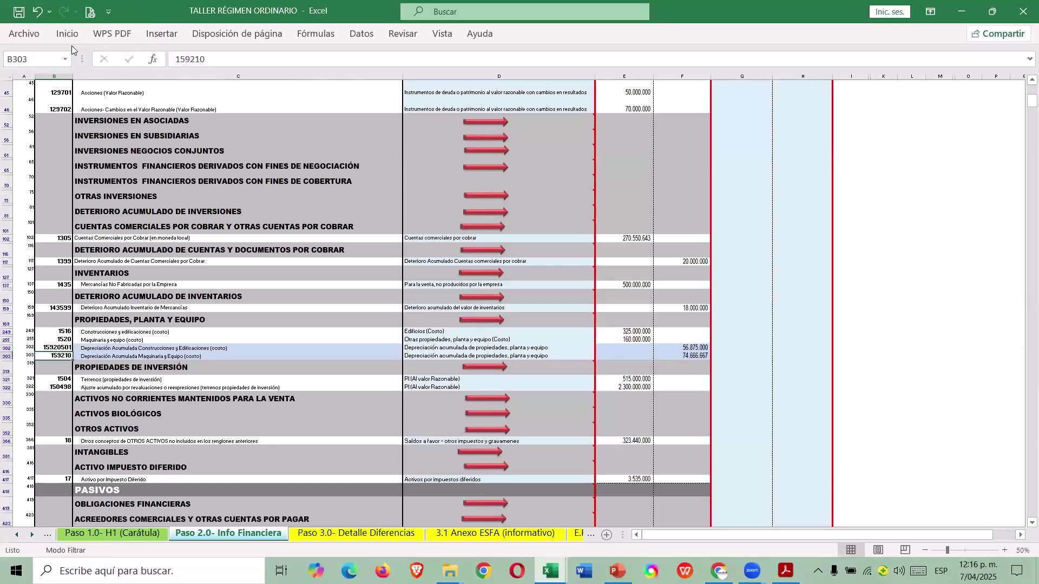
pyautogui.hotkey('ctrl', 'pagedown')
pyautogui.press('Left')
pyautogui.press('Down')
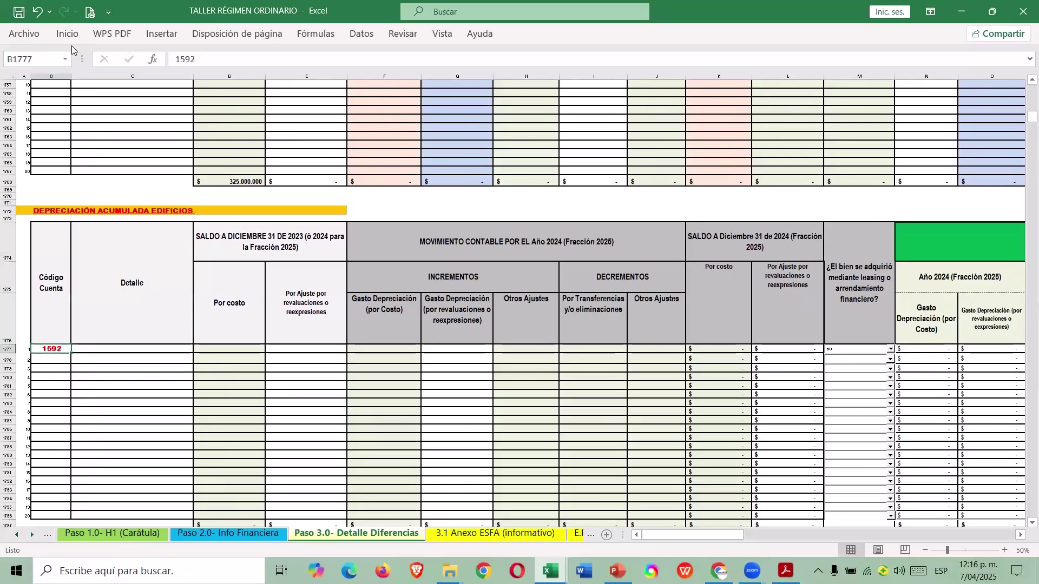
pyautogui.hotkey('ctrl', 'v')
pyautogui.press('Return')
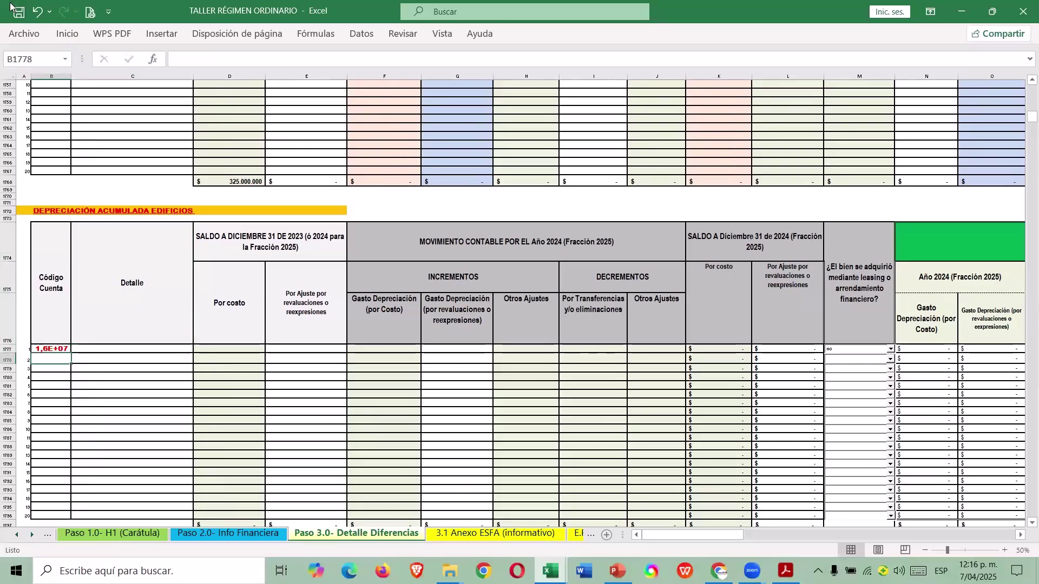
pyautogui.moveTo(77, 76); pyautogui.dragTo(93, 77)
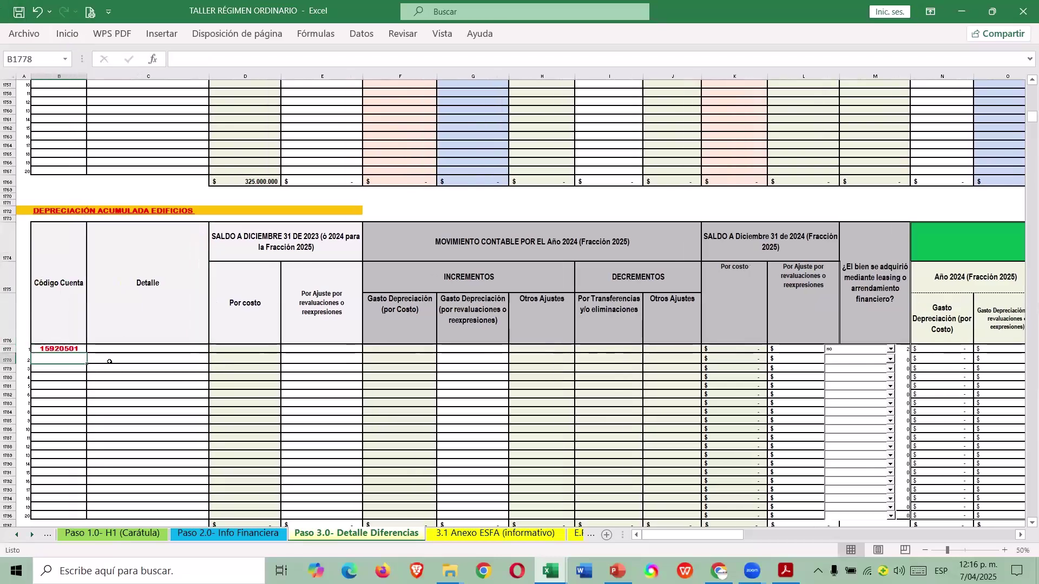
# Fill the Detalle cell with the construction-and-buildings depreciation description.
pyautogui.hotkey('alt', 'Tab')
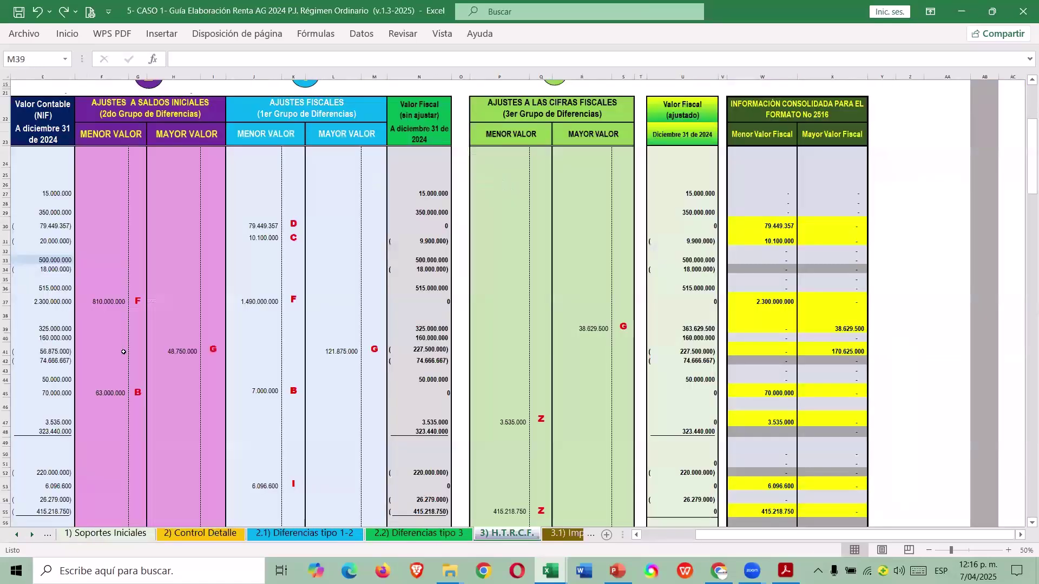
pyautogui.hotkey('alt', 'Tab')
pyautogui.click(152, 351)
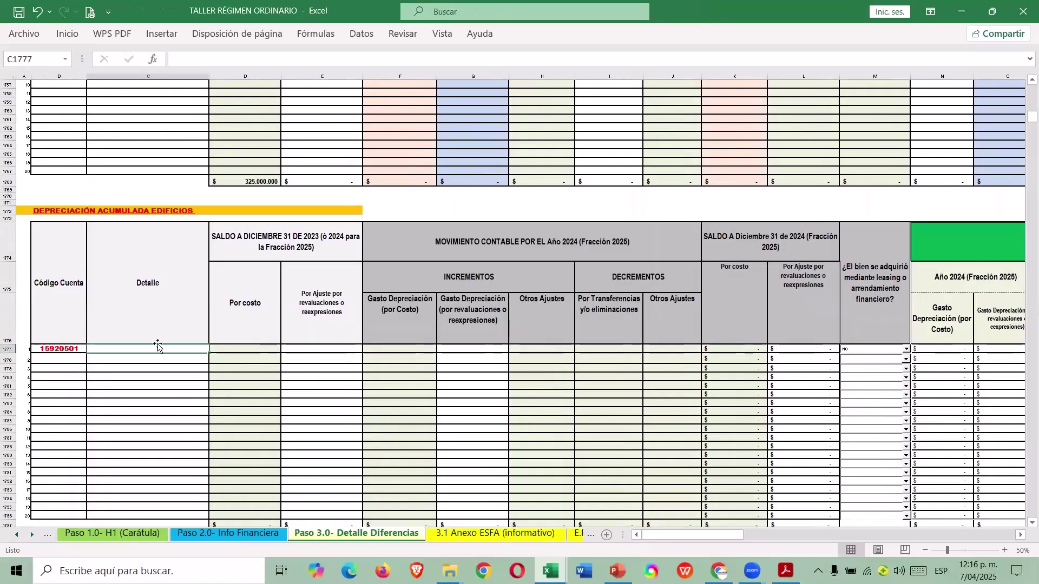
pyautogui.write('DEPREC. COSNTR')
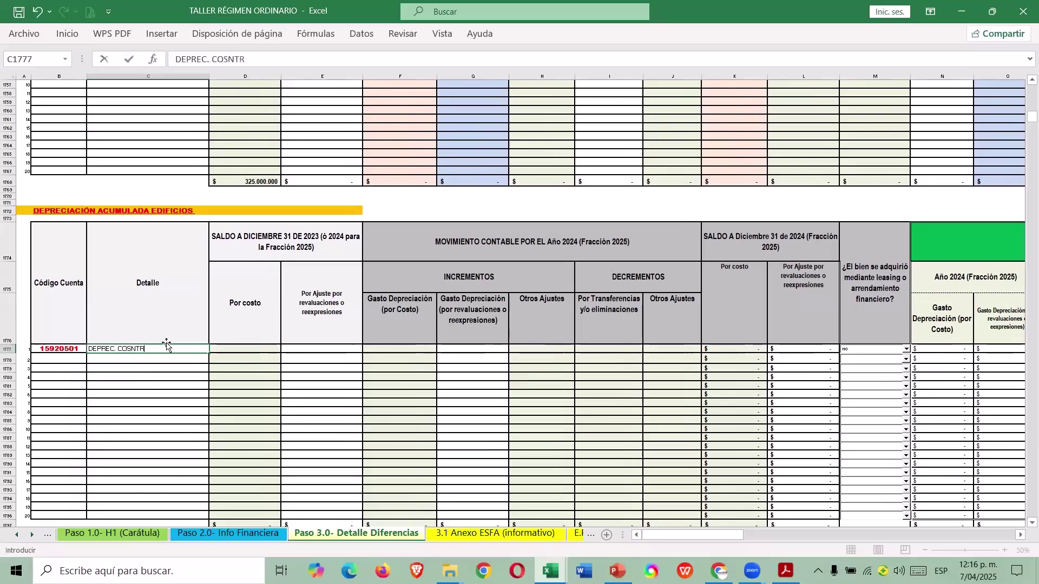
pyautogui.press('BackSpace')
pyautogui.press('BackSpace')
pyautogui.press('BackSpace')
pyautogui.press('BackSpace')
pyautogui.write('NSTRUCC Y EDIF')
pyautogui.press('Tab')
pyautogui.hotkey('alt', 'Tab')
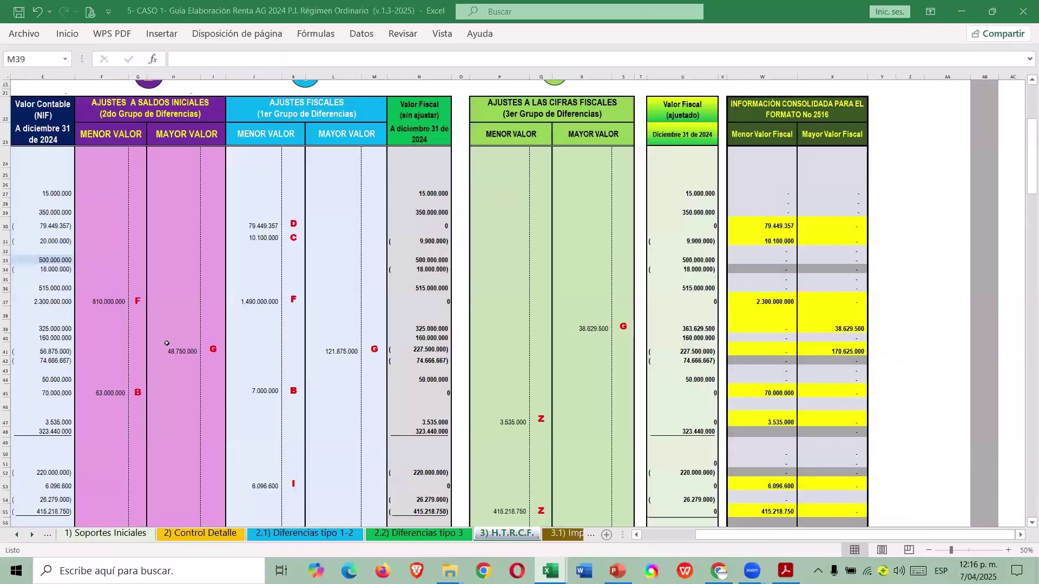
# Read the guide's accumulated depreciation through 2023 and enter the 52.812.500 opening balance.
pyautogui.click(200, 533)
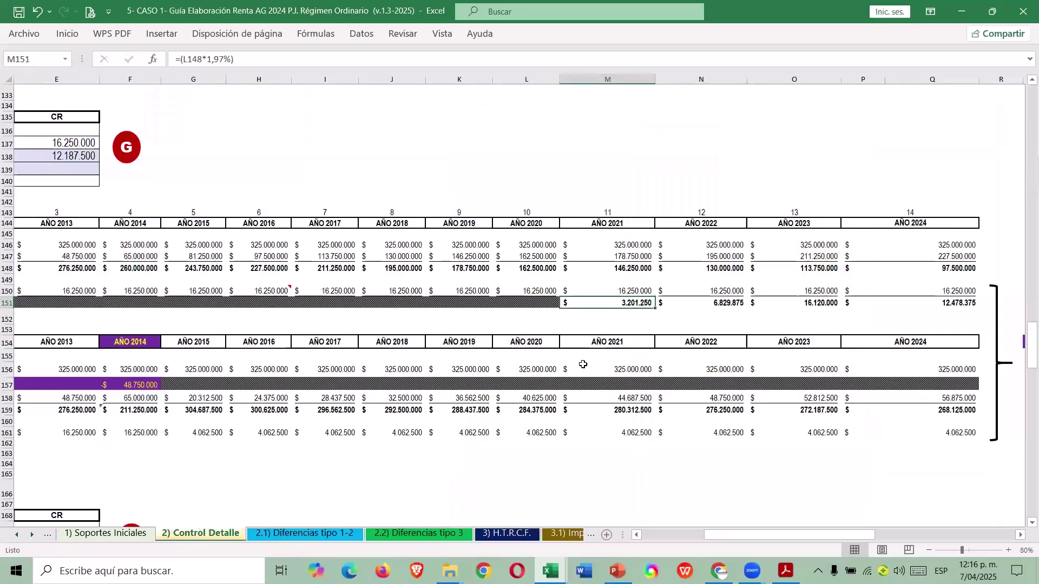
pyautogui.click(579, 414)
pyautogui.hotkey('ctrl', 'Left')
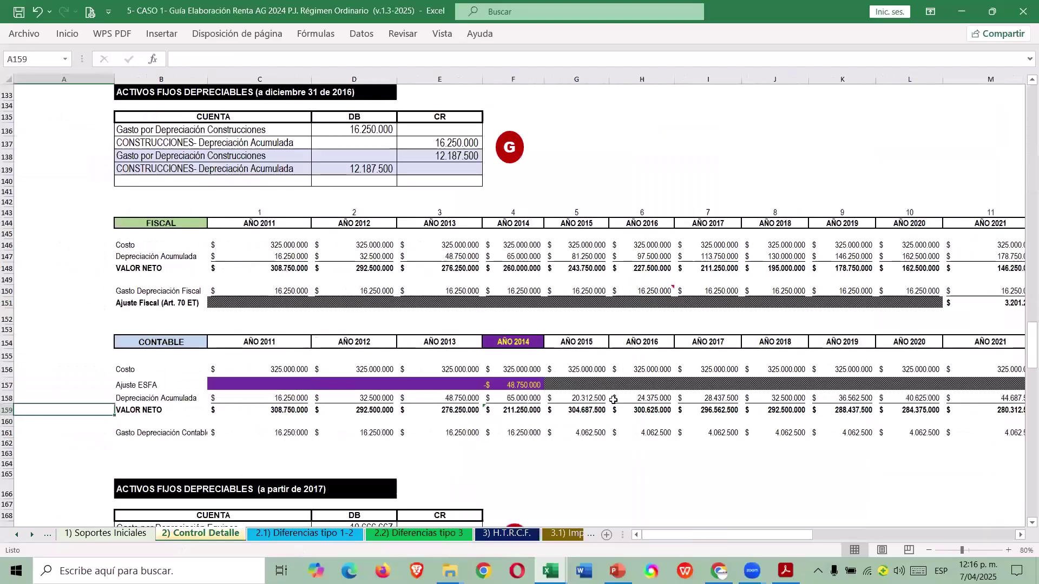
pyautogui.press('Up')
pyautogui.press('Right')
pyautogui.press('Right')
pyautogui.press('Right')
pyautogui.press('Right')
pyautogui.press('Right')
pyautogui.press('Right')
pyautogui.press('Right')
pyautogui.press('Right')
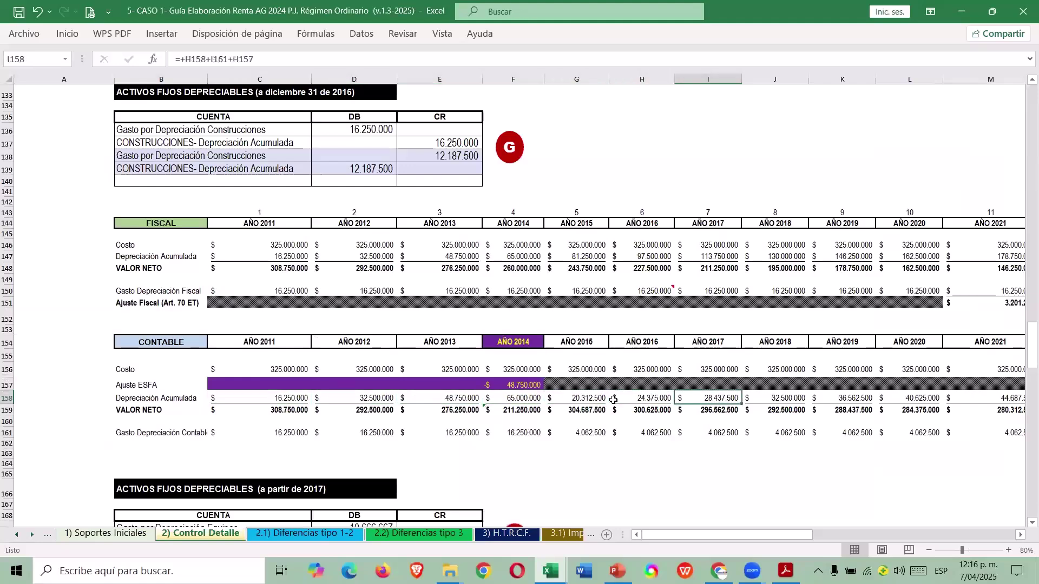
pyautogui.press('Right')
pyautogui.press('Right')
pyautogui.press('Right')
pyautogui.press('Right')
pyautogui.press('Right')
pyautogui.press('Right')
pyautogui.press('Right')
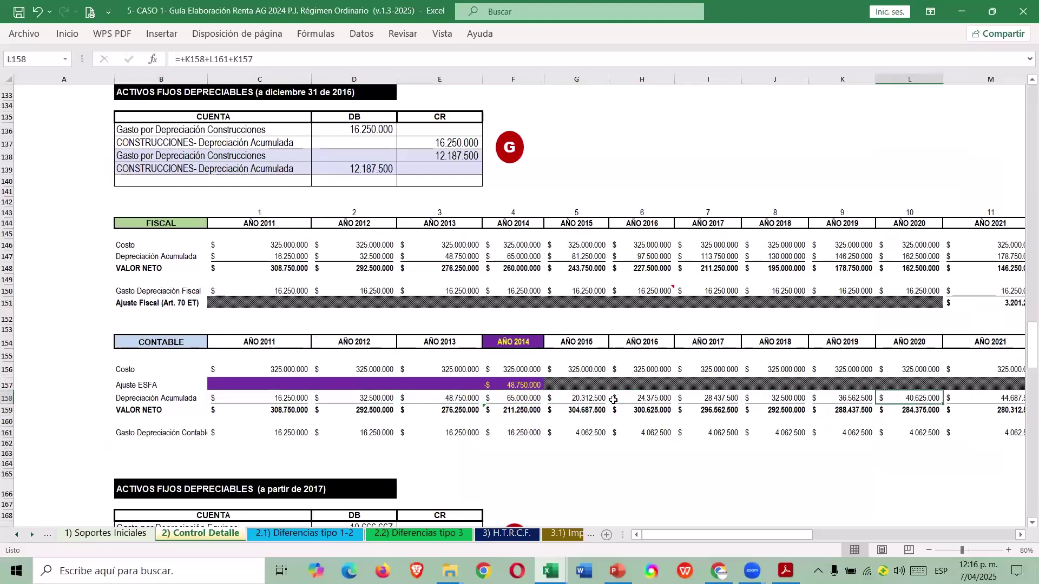
pyautogui.press('Left')
pyautogui.press('Left')
pyautogui.press('Left')
pyautogui.press('Right')
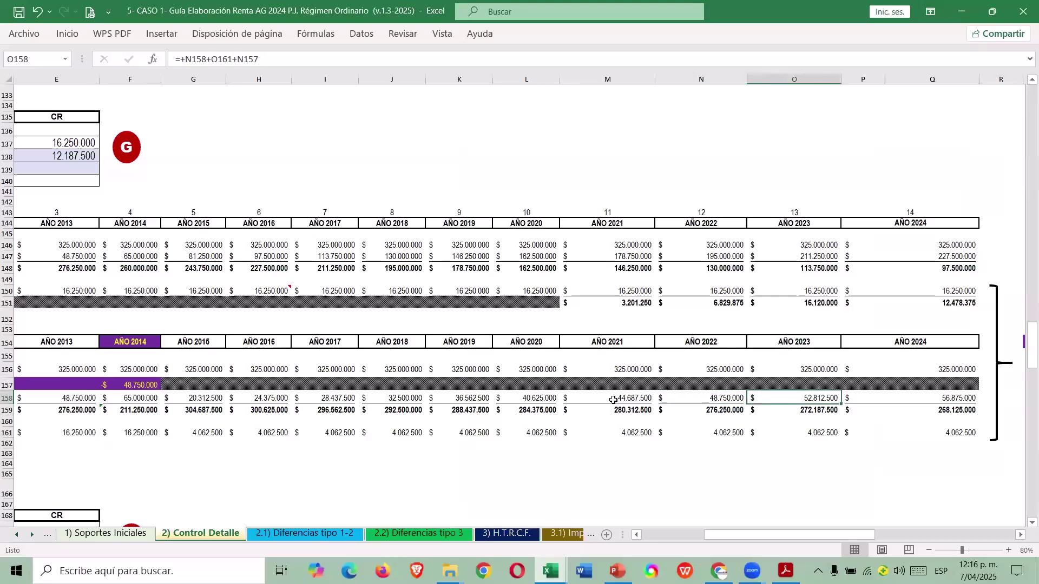
pyautogui.hotkey('alt', 'Tab')
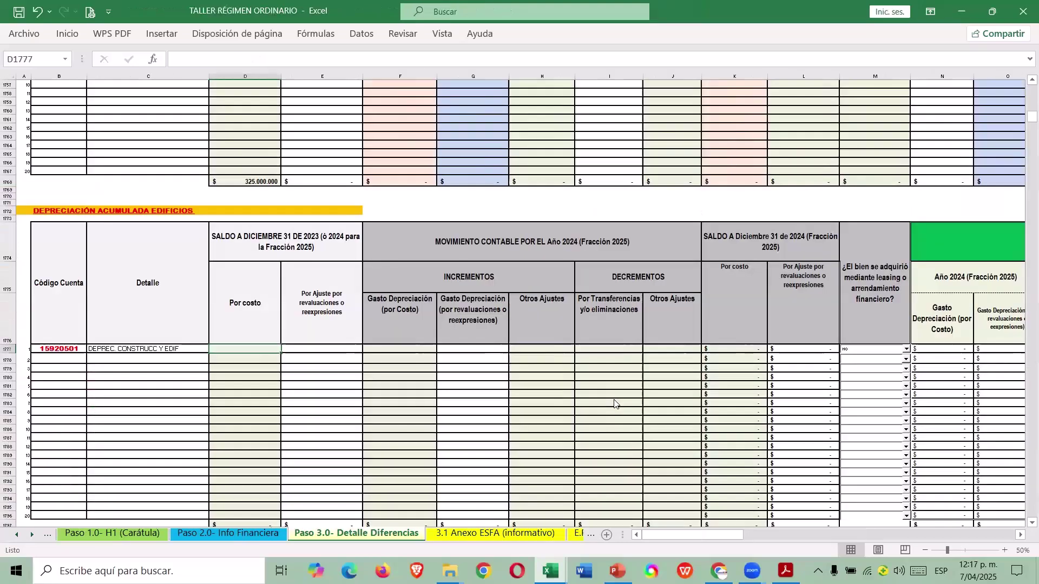
pyautogui.write('52812500')
pyautogui.press('Return')
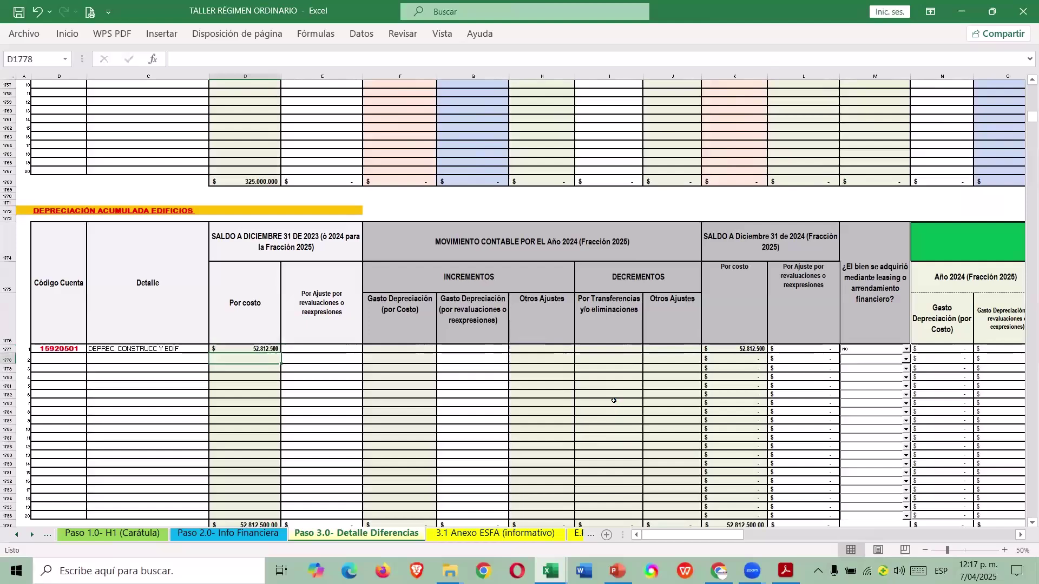
# Enter the guide's 4.062.500 depreciation expense for 2024.
pyautogui.hotkey('alt', 'Tab')
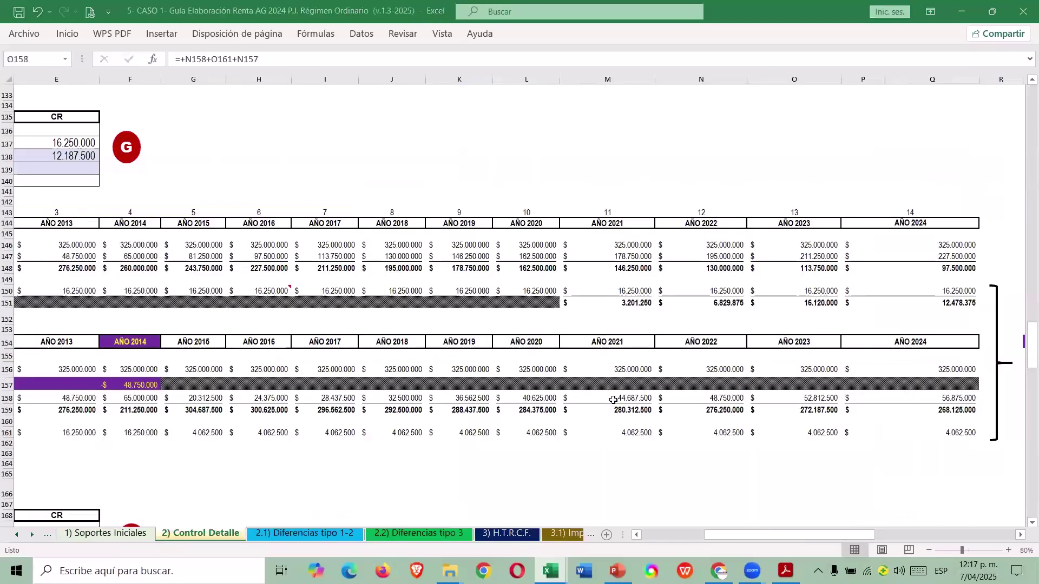
pyautogui.press('Down')
pyautogui.press('Down')
pyautogui.press('Down')
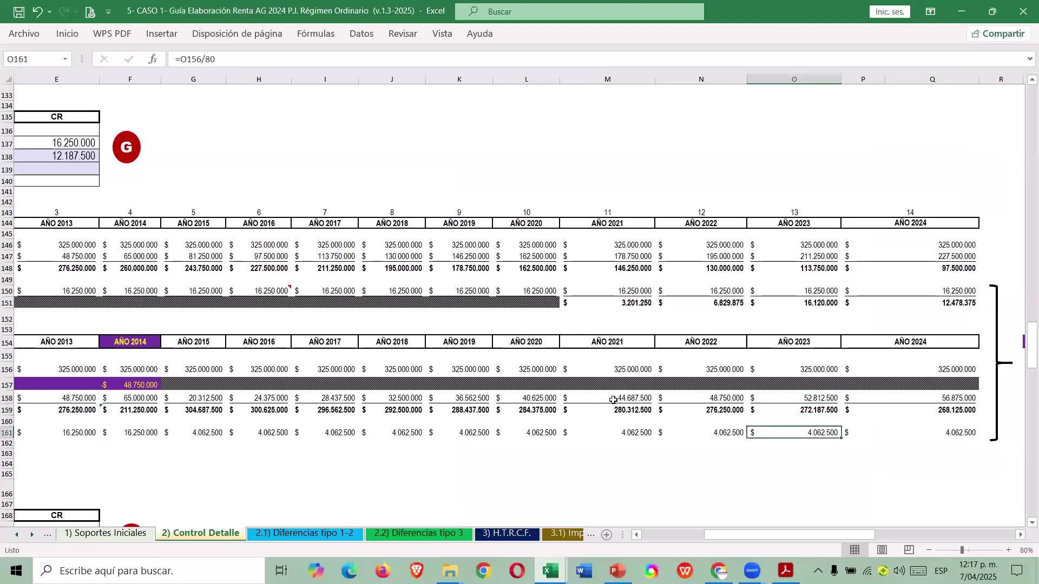
pyautogui.press('Right')
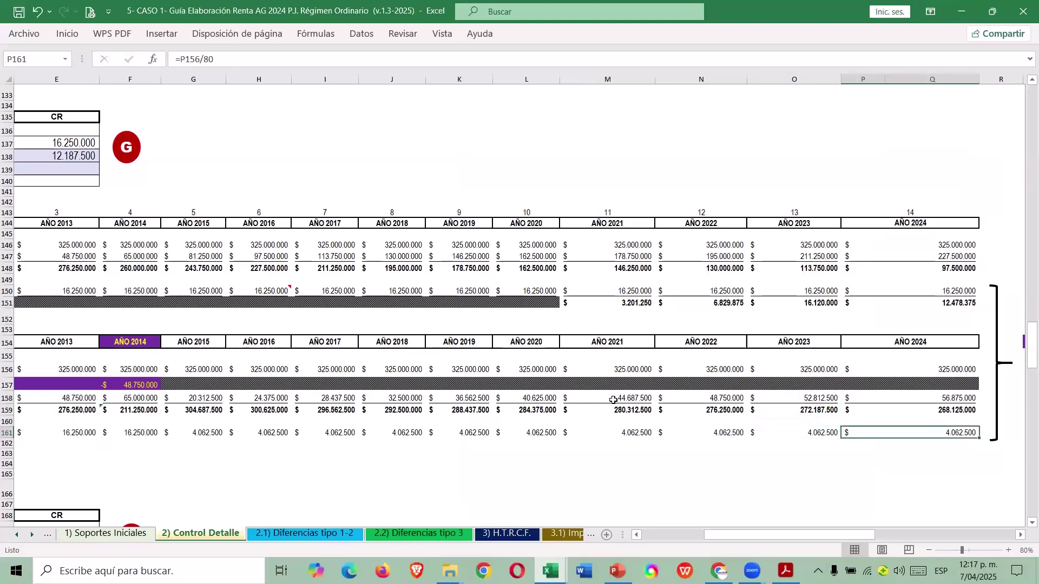
pyautogui.hotkey('alt', 'Tab')
pyautogui.write('4062500')
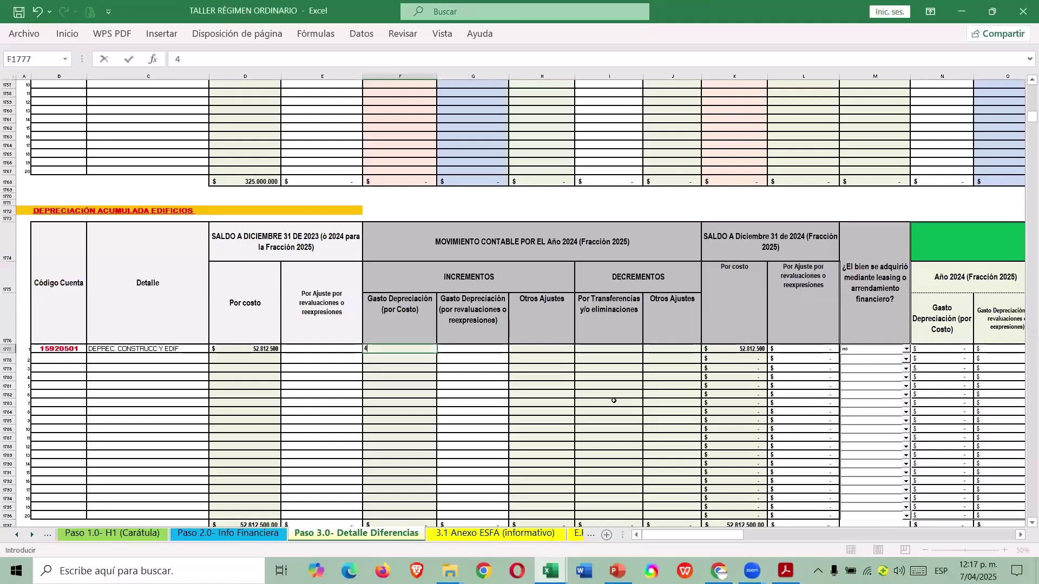
pyautogui.press('Return')
# Compare the 2024 closing cost balance with the guide's 56.875.000 accumulated depreciation.
pyautogui.press('Right')
pyautogui.press('Right')
pyautogui.press('Right')
pyautogui.press('Right')
pyautogui.press('Right')
pyautogui.press('Right')
pyautogui.press('Right')
pyautogui.press('Right')
pyautogui.press('Right')
pyautogui.press('Right')
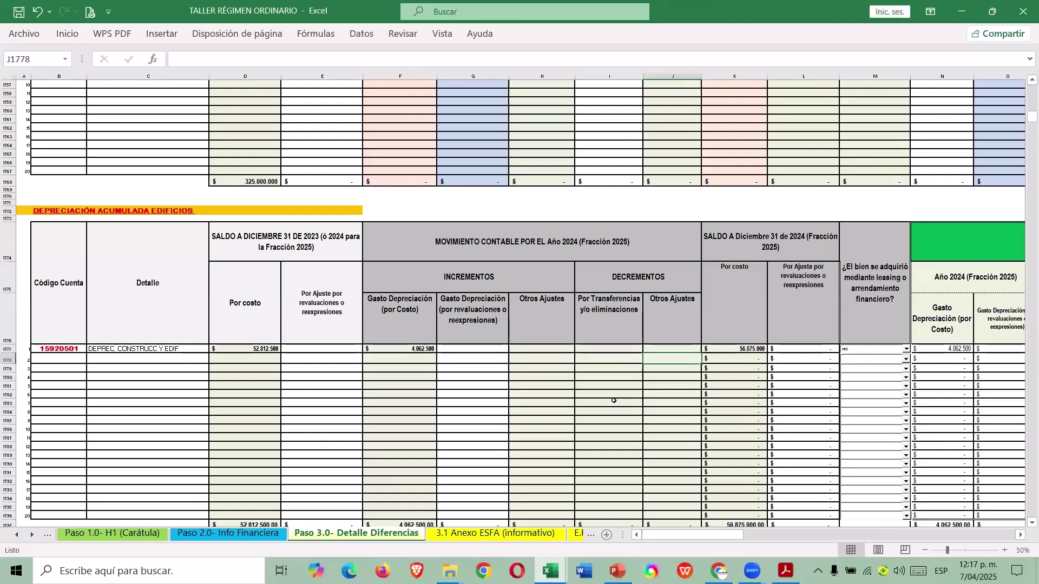
pyautogui.press('Right')
pyautogui.press('Left')
pyautogui.press('Left')
pyautogui.press('Left')
pyautogui.press('Left')
pyautogui.press('Left')
pyautogui.press('Left')
pyautogui.press('Left')
pyautogui.press('Up')
pyautogui.hotkey('alt', 'Tab')
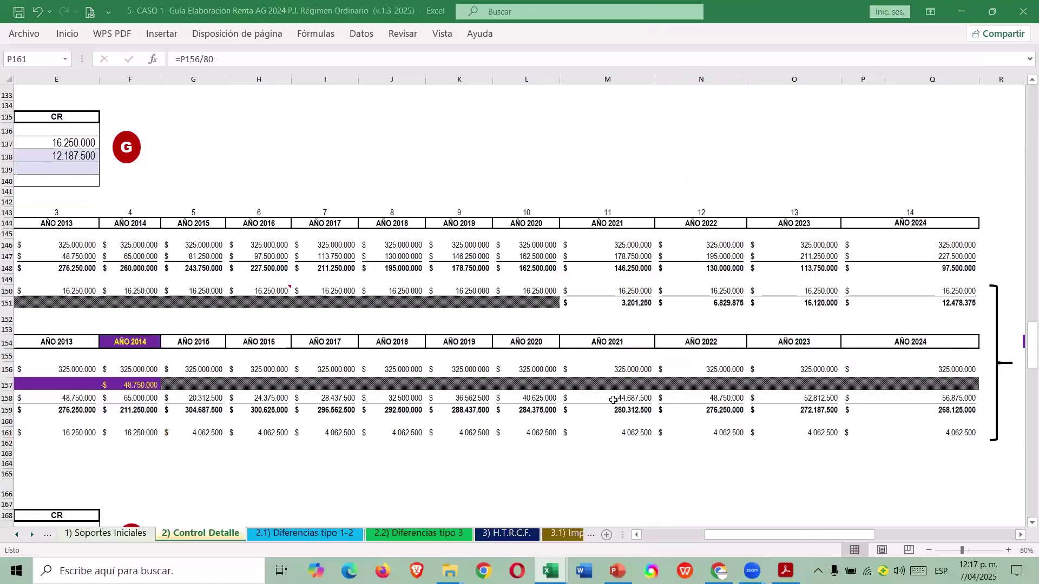
pyautogui.click(944, 400)
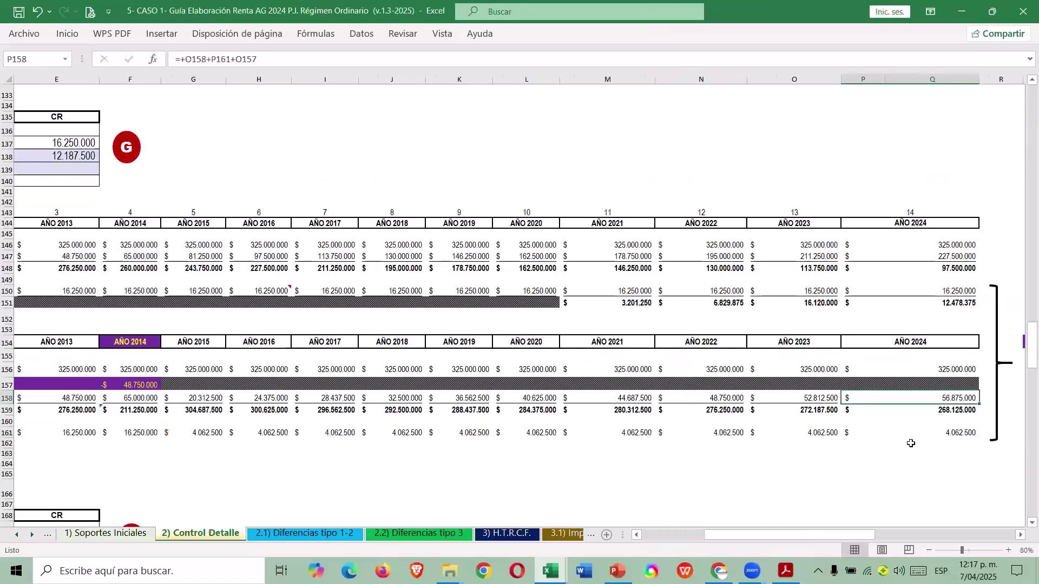
pyautogui.hotkey('alt', 'Tab')
# Sum the guide's 2015–2023 accounting depreciation expenses for the prior-years adjustment.
pyautogui.press('Right')
pyautogui.press('Right')
pyautogui.press('Right')
pyautogui.press('Right')
pyautogui.hscroll(-2, 1020, 539)
pyautogui.hscroll(6, 1020, 539)
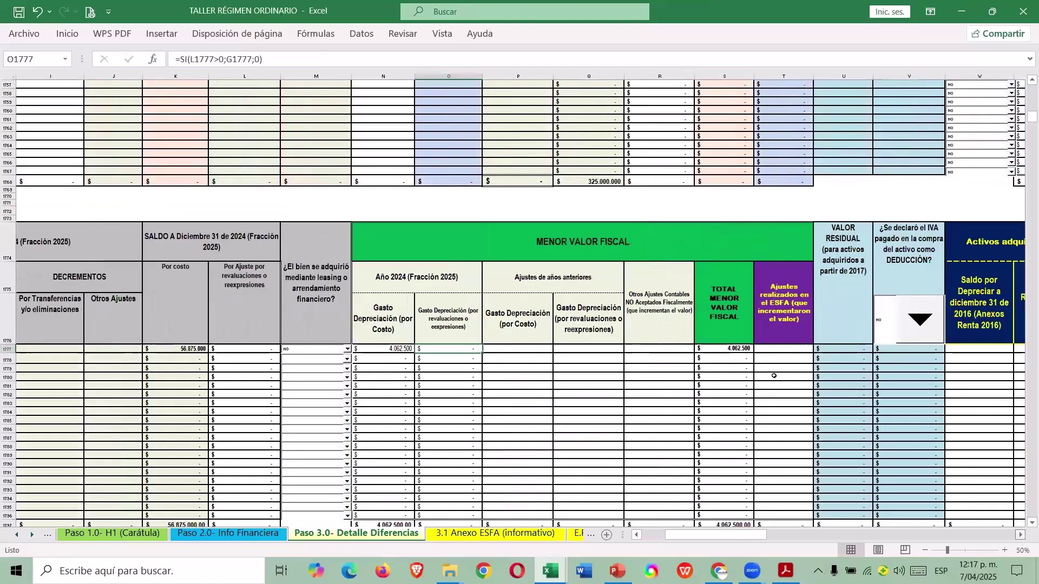
pyautogui.hscroll(1, 774, 376)
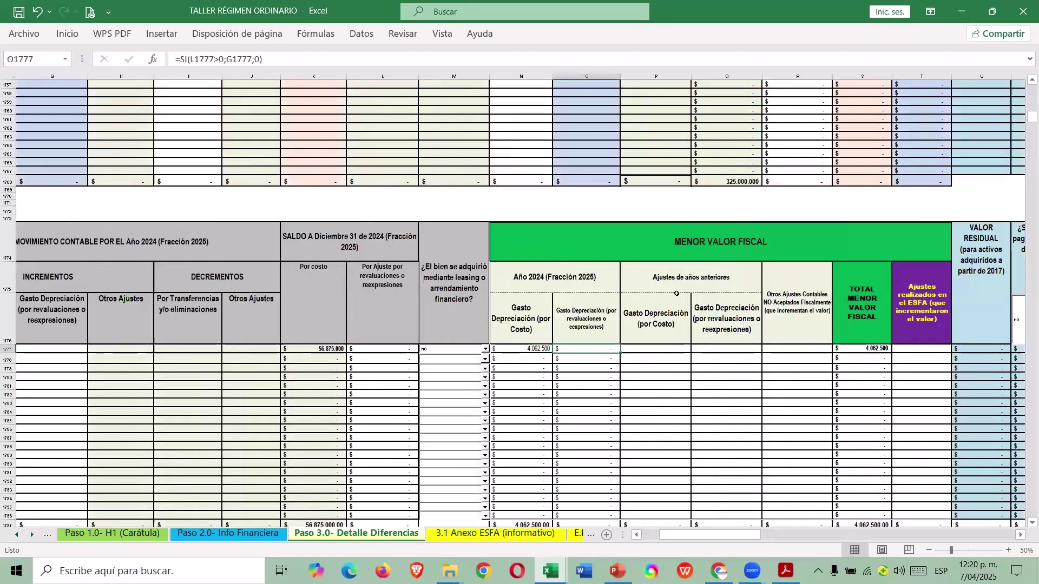
pyautogui.press('Right')
pyautogui.press('Right')
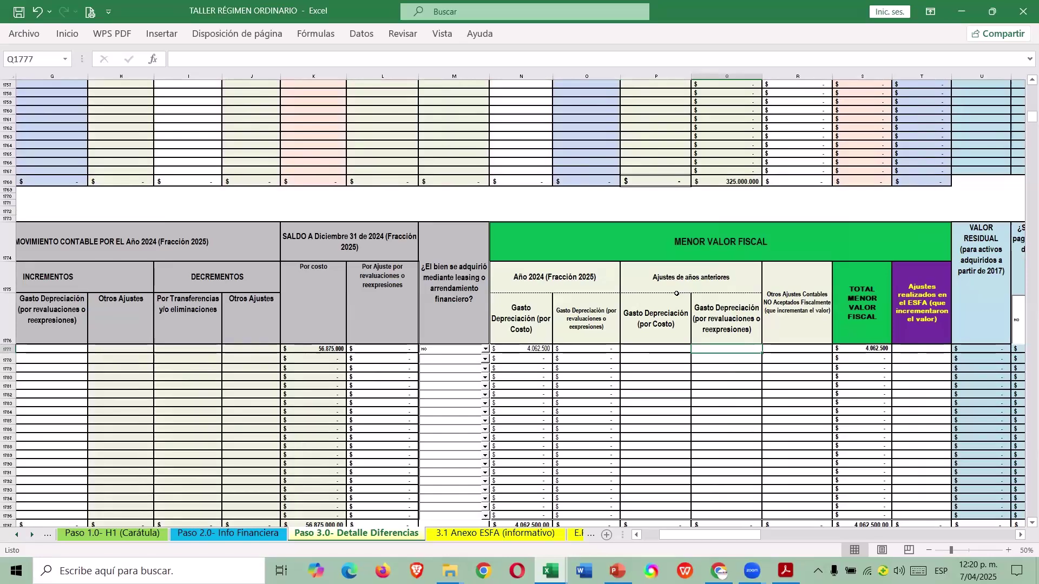
pyautogui.hotkey('alt', 'Tab')
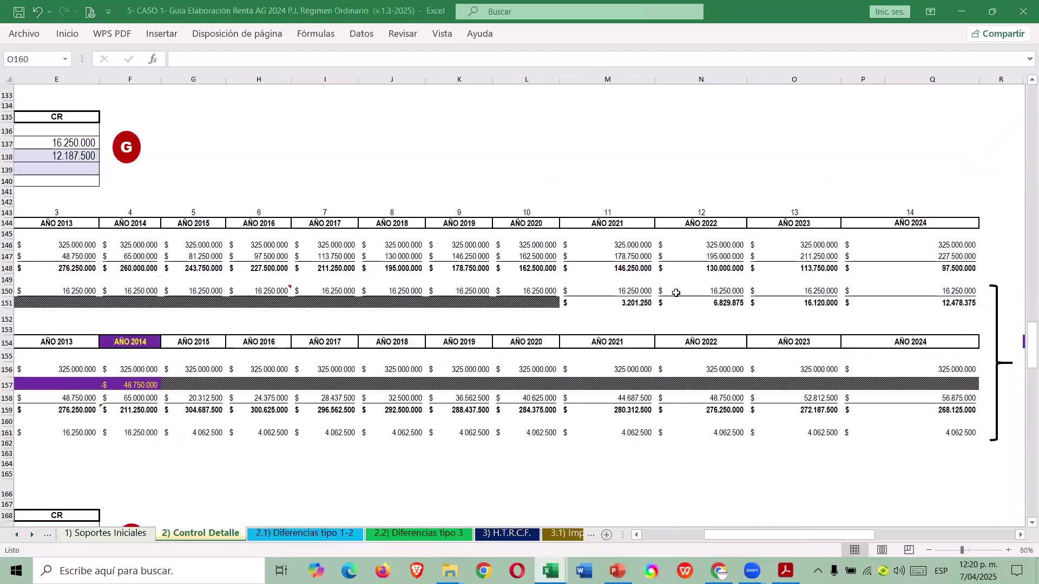
pyautogui.moveTo(818, 433); pyautogui.dragTo(196, 433)
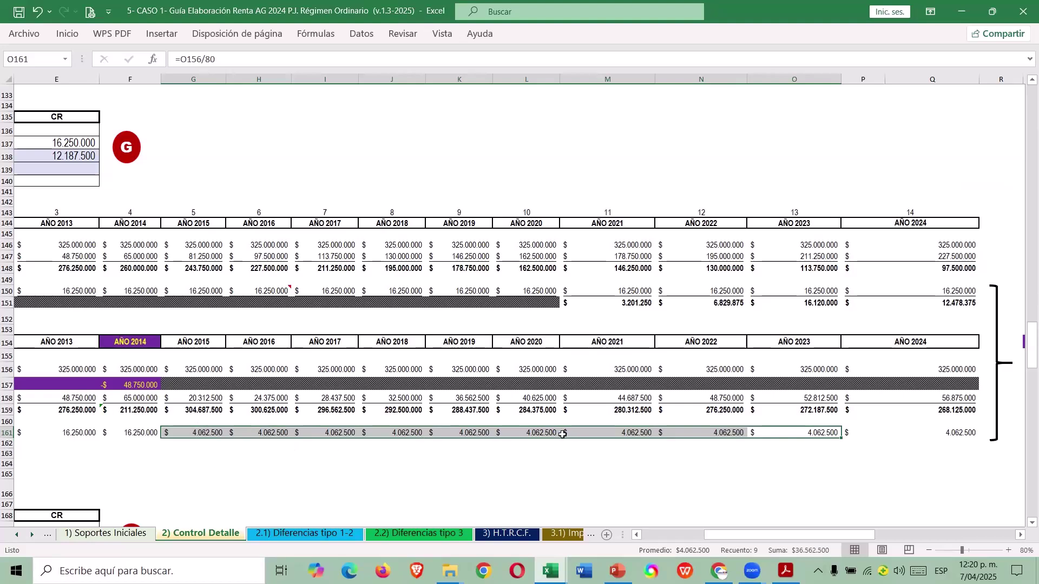
pyautogui.hotkey('alt', 'Tab')
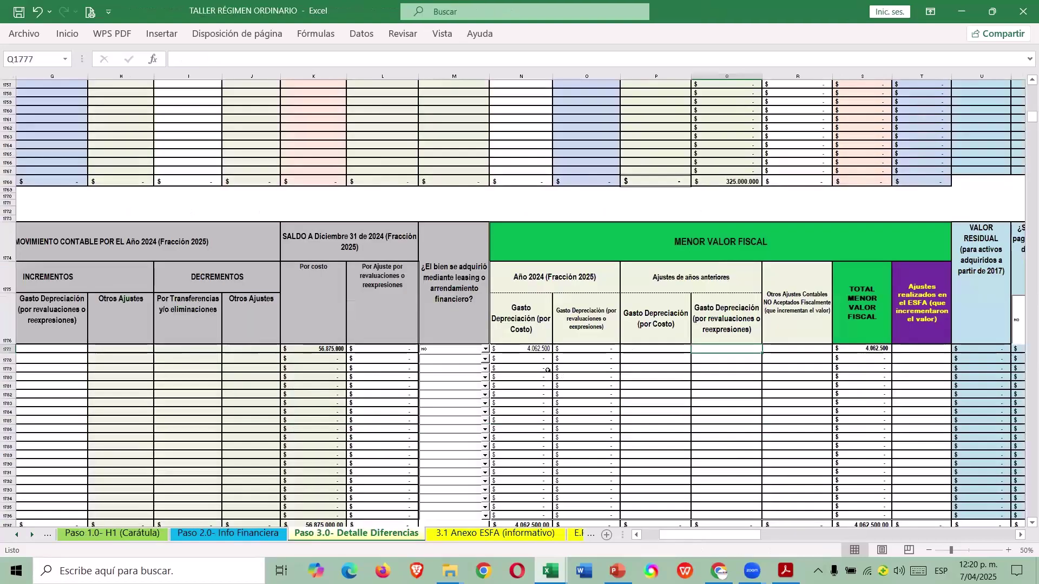
pyautogui.click(586, 350)
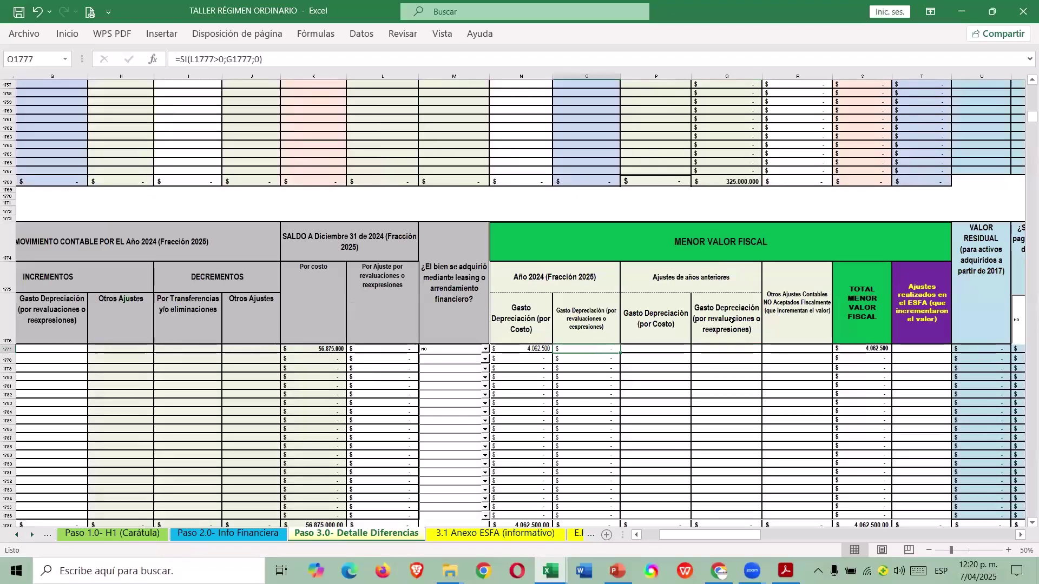
# Enter =9*4062500 as prior-year depreciation and verify the 40.625.000 total menor valor fiscal.
pyautogui.click(659, 351)
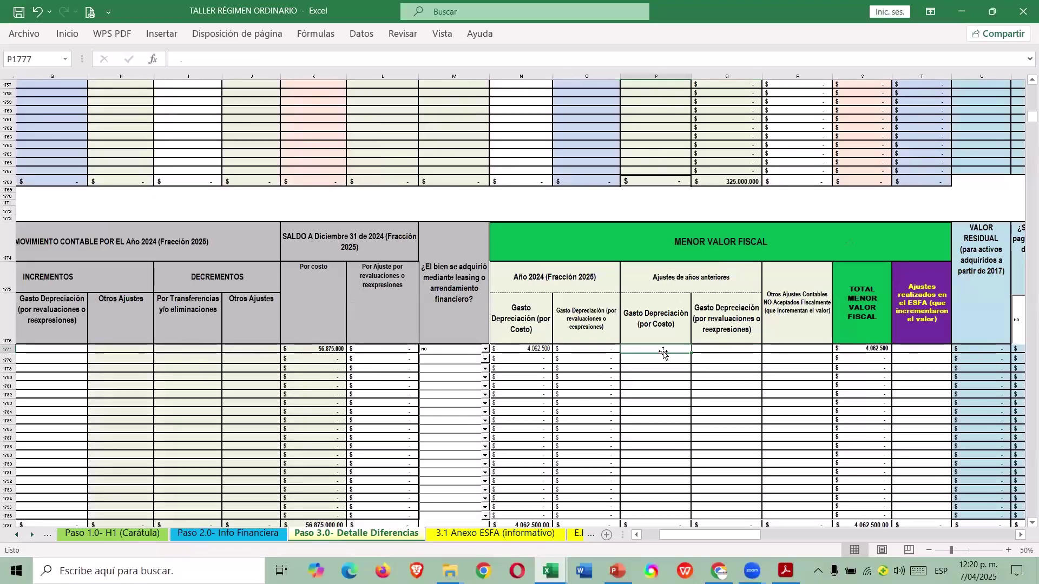
pyautogui.write('=9*')
pyautogui.hotkey('ctrl', 'Tab')
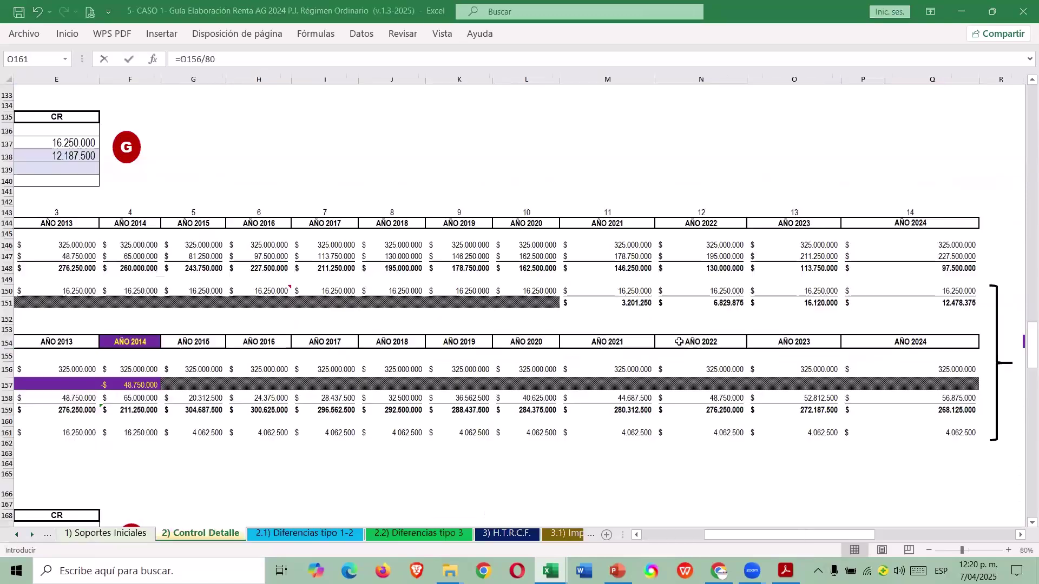
pyautogui.write('*4062500')
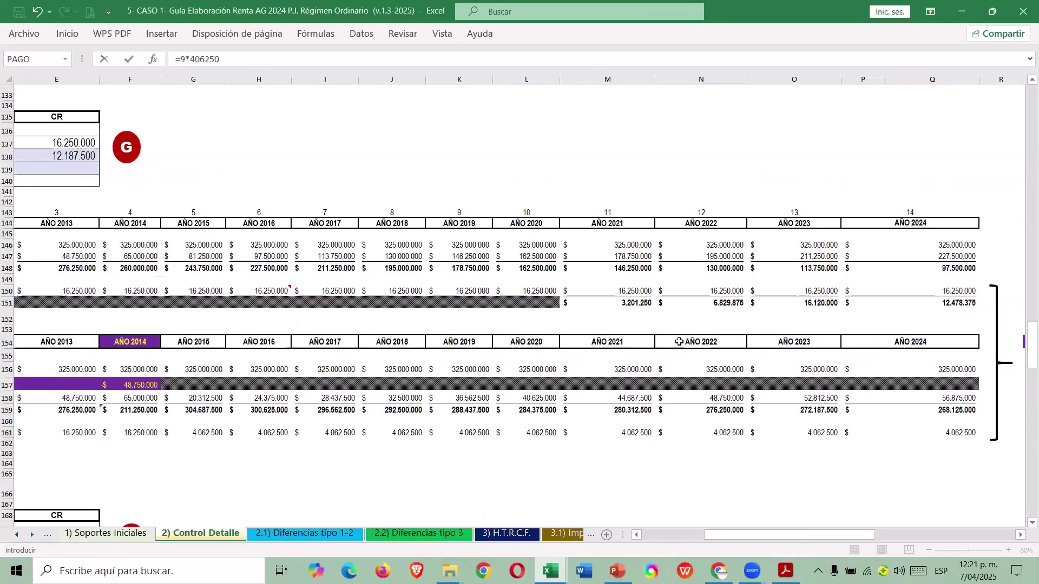
pyautogui.press('Return')
pyautogui.press('Up')
pyautogui.press('Right')
pyautogui.press('Right')
pyautogui.press('Right')
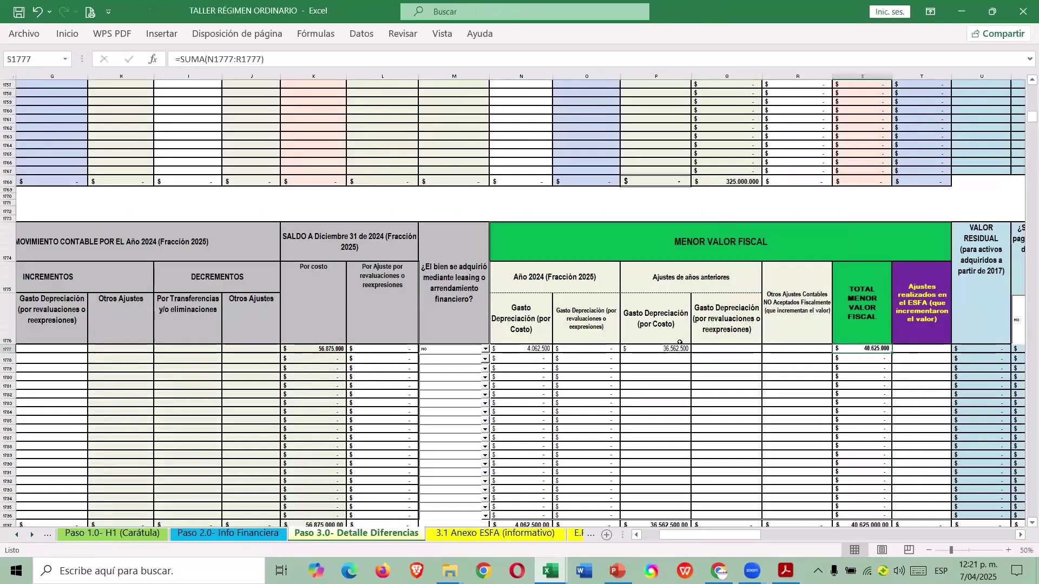
pyautogui.press('F2')
pyautogui.press('Escape')
# Review row 1777's mayor valor fiscal columns against the guide's 2014 depreciation.
pyautogui.press('Right')
pyautogui.press('Right')
pyautogui.press('Right')
pyautogui.press('Right')
pyautogui.press('Right')
pyautogui.press('Right')
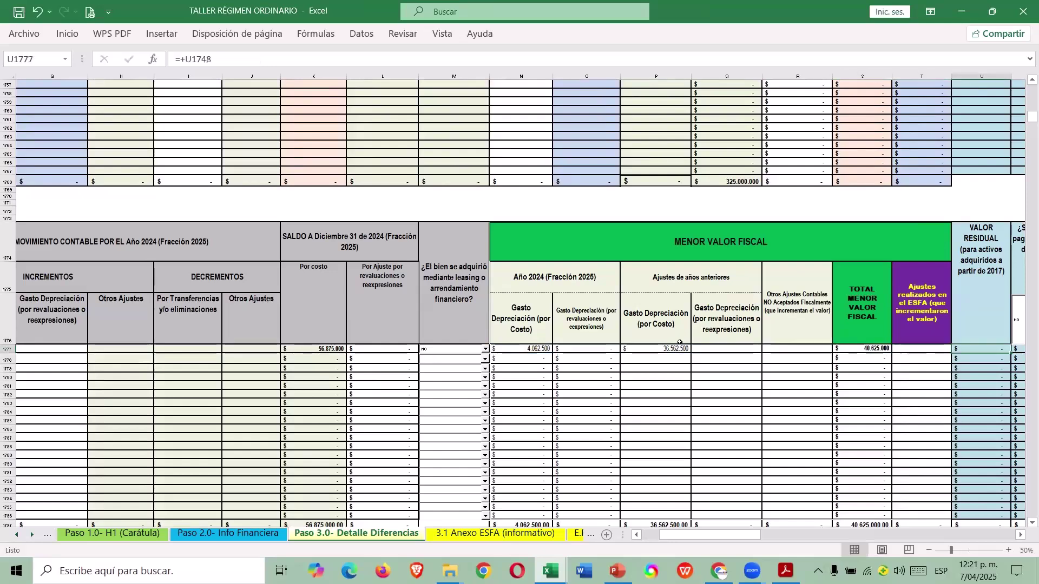
pyautogui.press('Right')
pyautogui.press('Right')
pyautogui.press('Right')
pyautogui.press('Right')
pyautogui.press('Right')
pyautogui.press('Right')
pyautogui.press('Right')
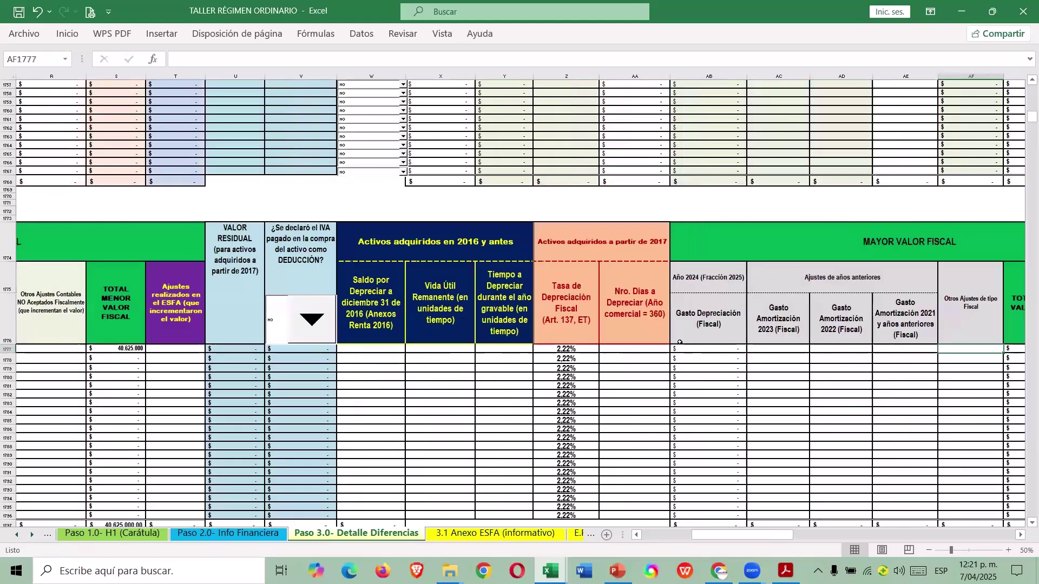
pyautogui.press('Right')
pyautogui.press('Right')
pyautogui.press('Right')
pyautogui.press('Right')
pyautogui.press('Right')
pyautogui.press('Right')
pyautogui.press('Left')
pyautogui.press('Left')
pyautogui.press('Left')
pyautogui.press('Left')
pyautogui.press('Left')
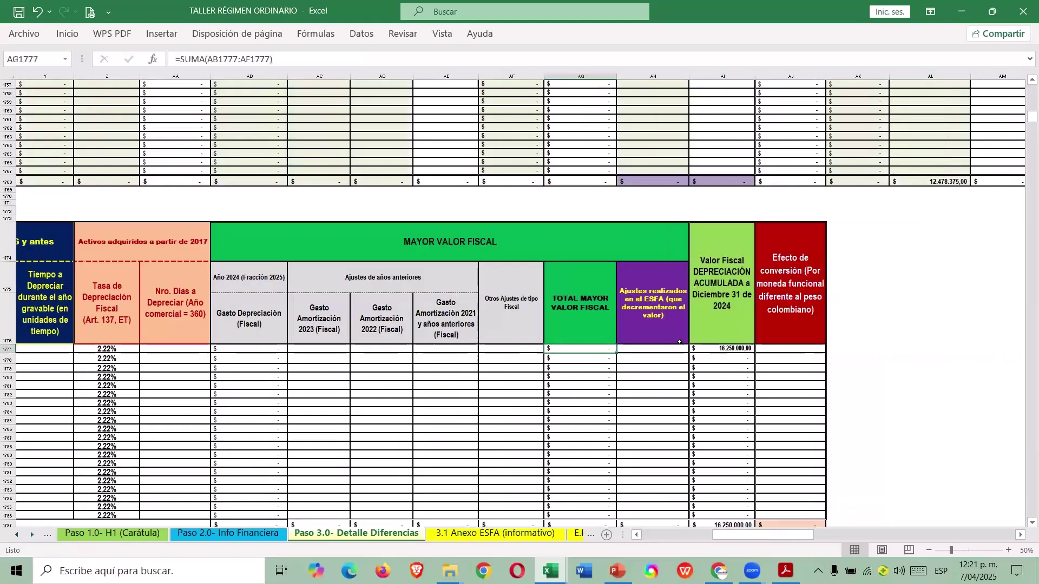
pyautogui.press('Right')
pyautogui.press('Right')
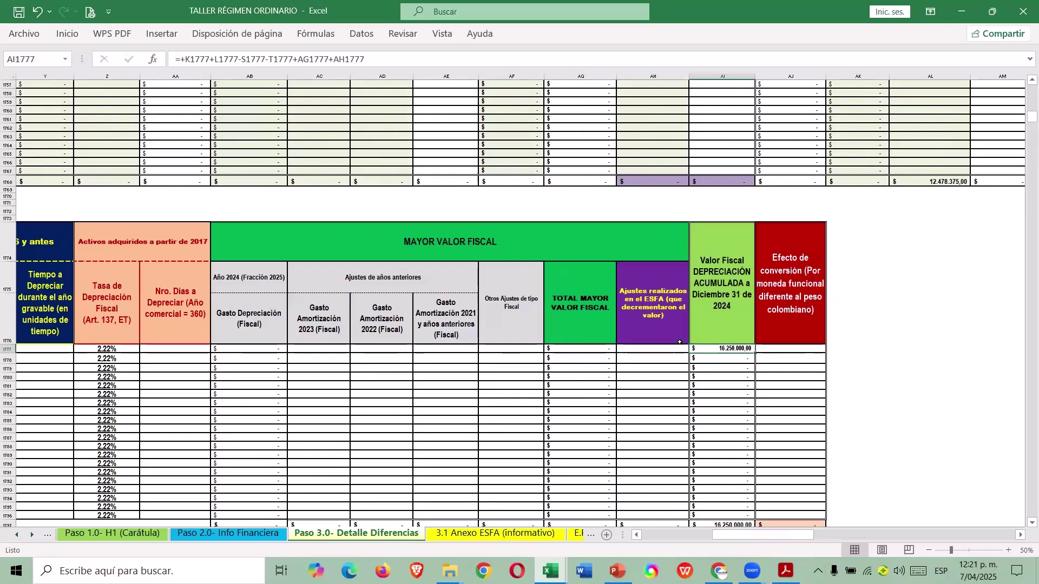
pyautogui.hotkey('alt', 'Tab')
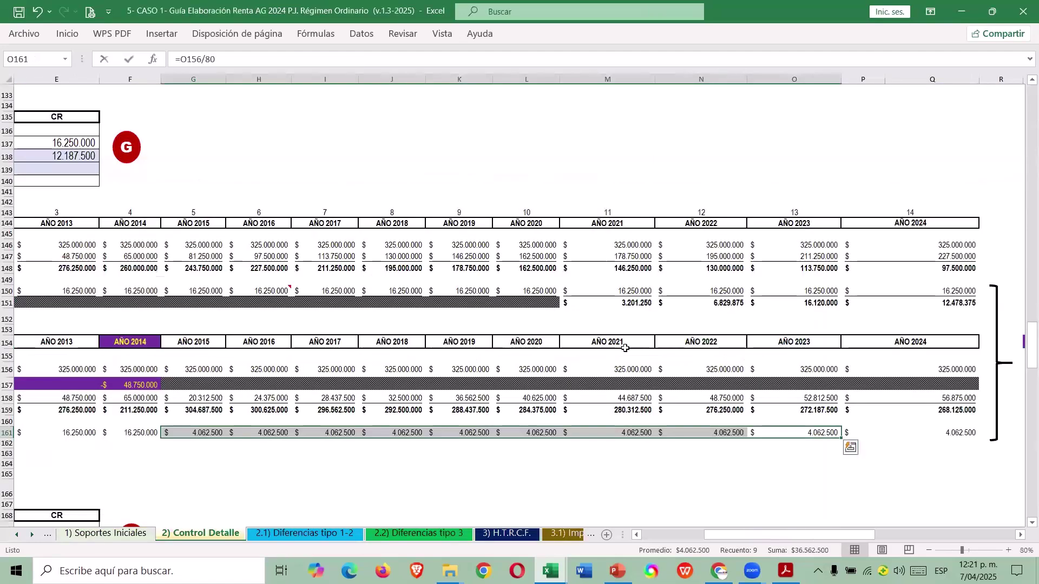
pyautogui.click(166, 458)
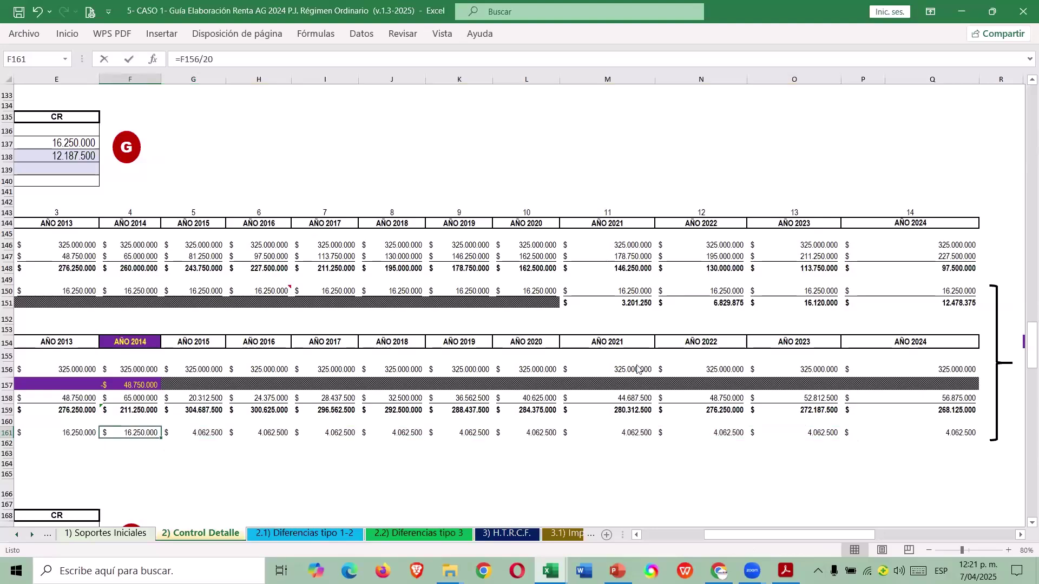
pyautogui.hotkey('alt', 'Tab')
# Enter the +48.750.000 ESFA adjustment in AH1777.
pyautogui.click(646, 347)
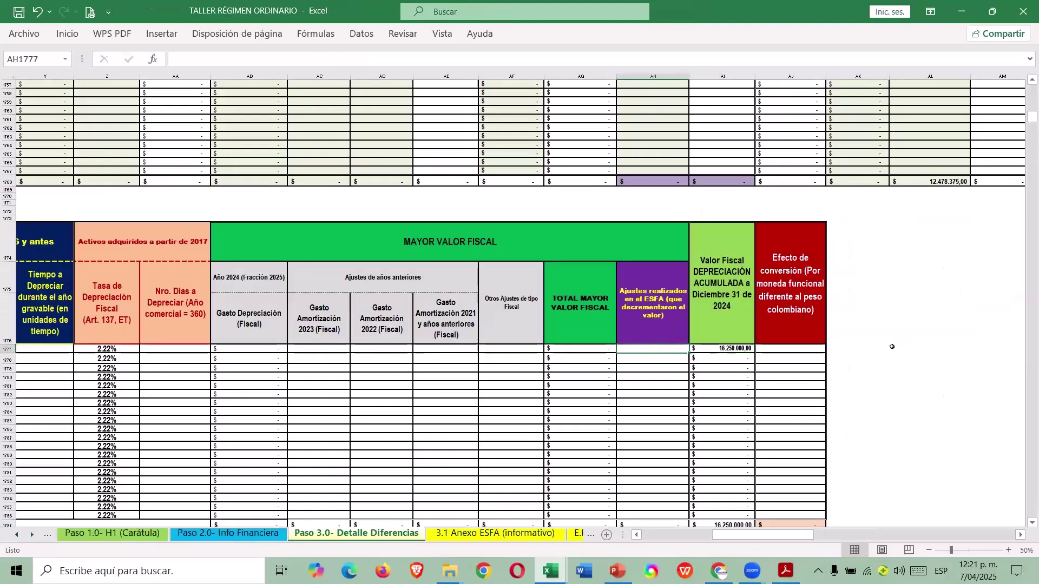
pyautogui.hotkey('alt', 'Tab')
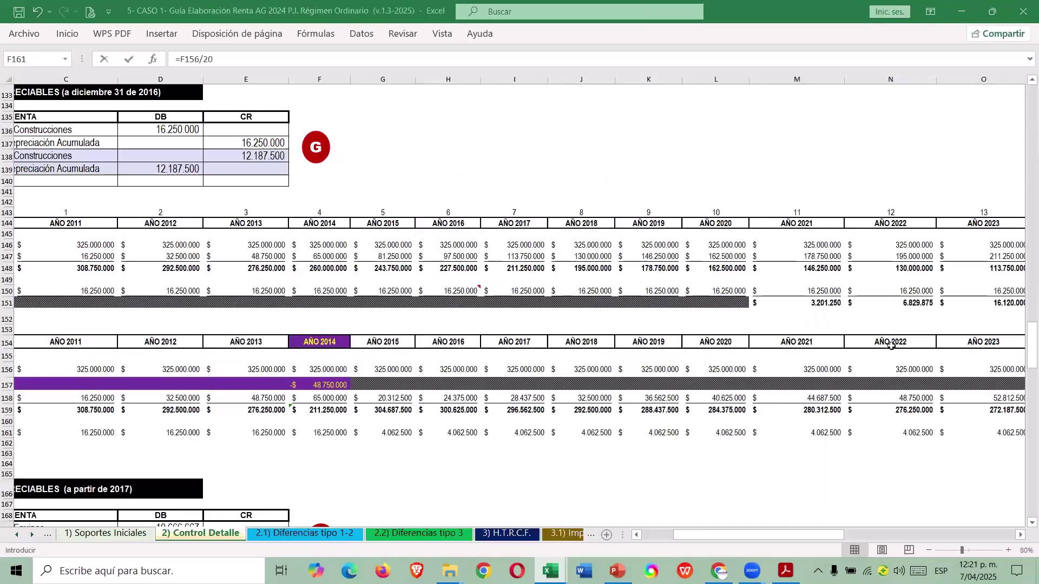
pyautogui.write('+')
pyautogui.moveTo(719, 536); pyautogui.dragTo(687, 539)
pyautogui.write('48750')
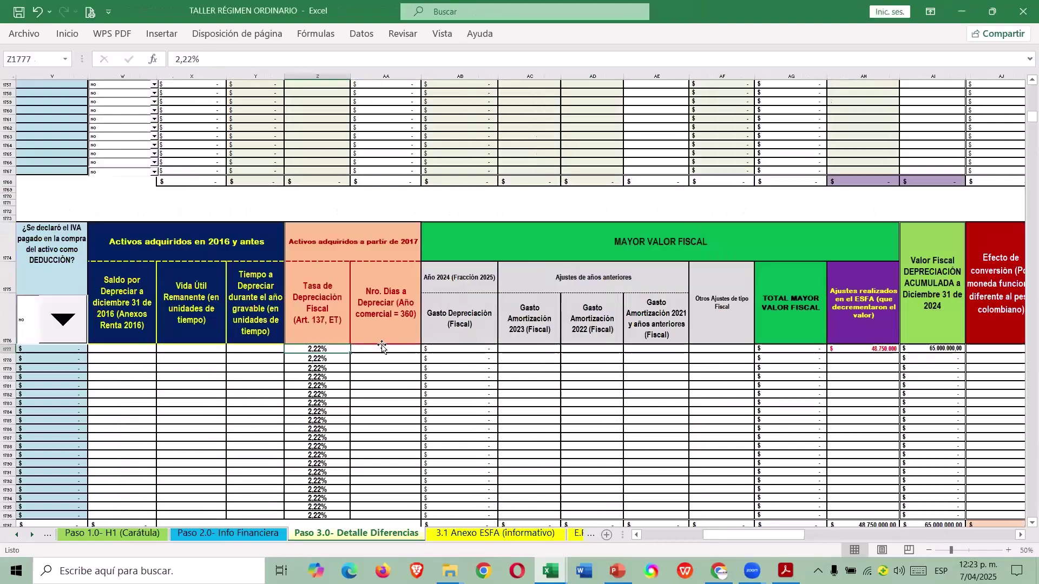
# Move to the 2016 pending-balance cell in row 1777 and consult the guide.
pyautogui.press('Right')
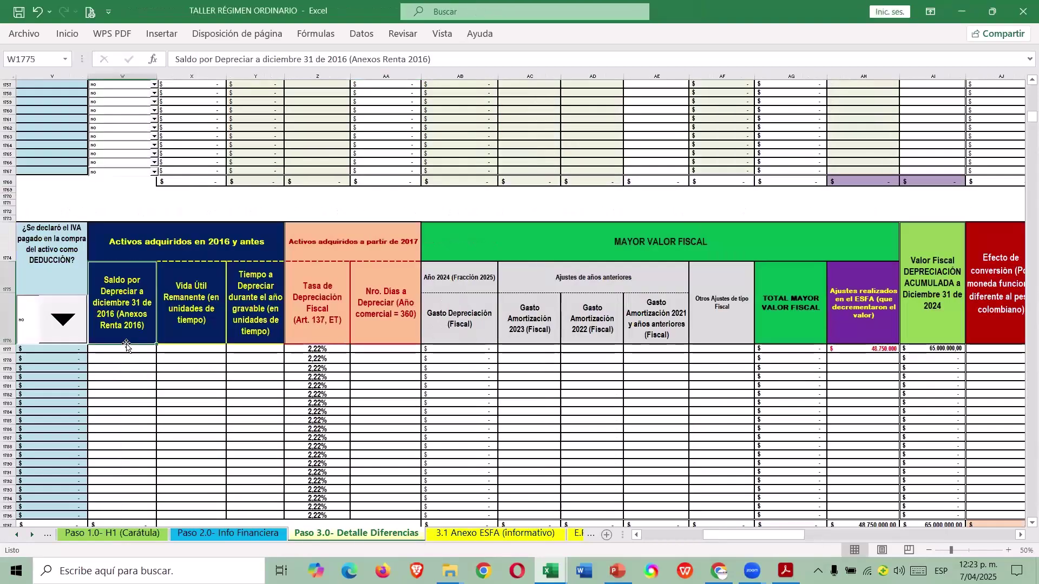
pyautogui.press('Left')
pyautogui.press('Left')
pyautogui.press('Right')
pyautogui.press('Right')
pyautogui.press('Down')
pyautogui.hotkey('alt', 'Tab')
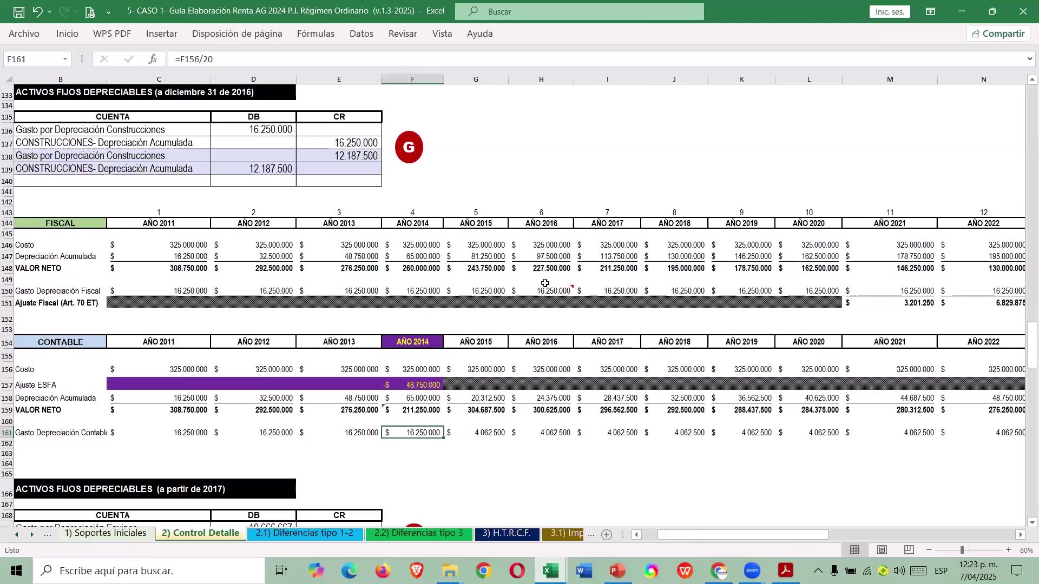
# Enter 227.500.000 as the pending depreciation balance at end-2016.
pyautogui.click(549, 266)
pyautogui.hotkey('alt', 'Tab')
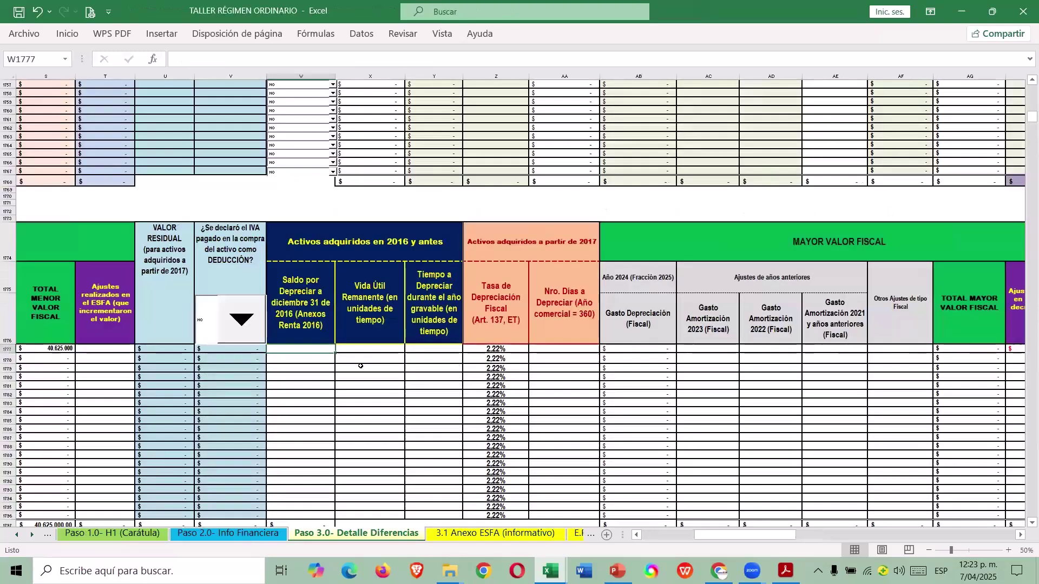
pyautogui.write('227500000')
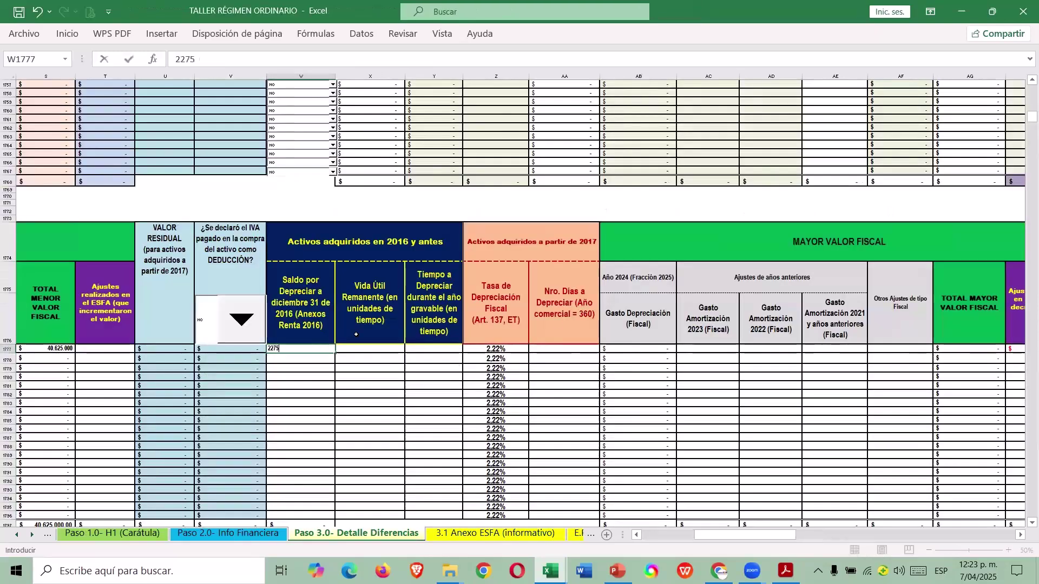
pyautogui.press('Return')
# Set the remaining useful life to =20-6 (14 years) per the guide's 2016 calculation.
pyautogui.hotkey('alt', 'Tab')
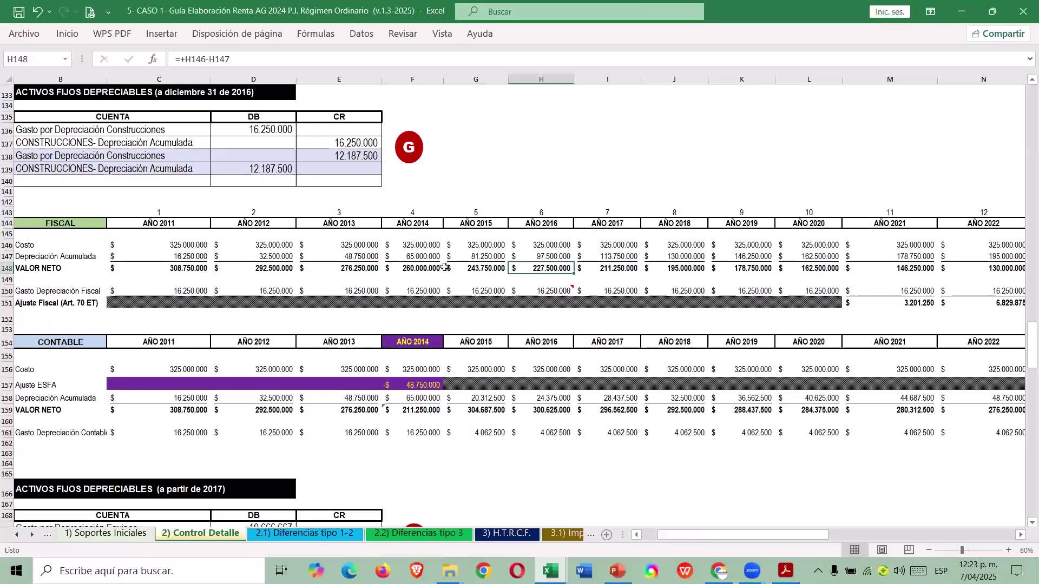
pyautogui.click(542, 211)
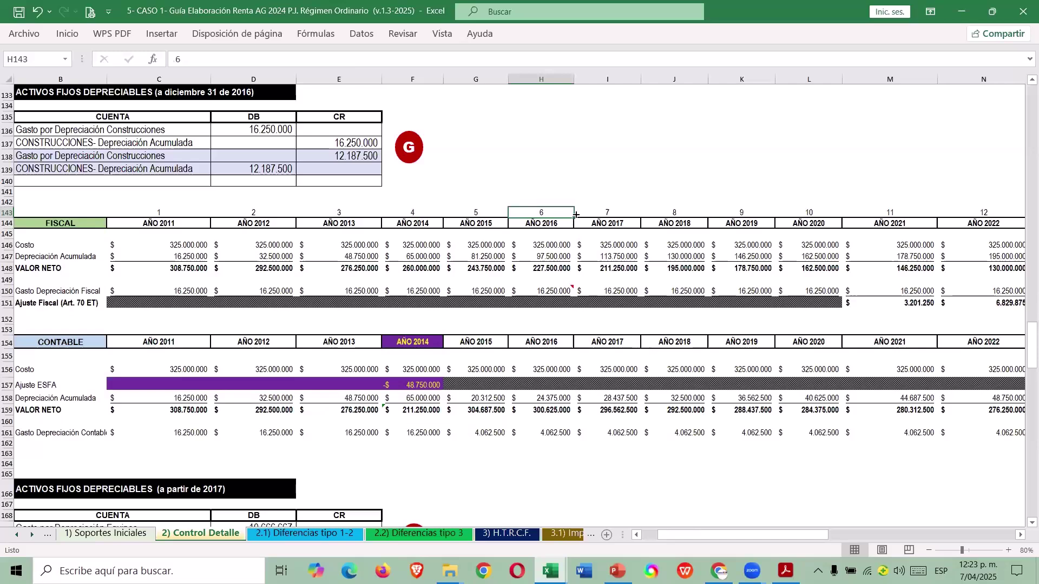
pyautogui.click(604, 288)
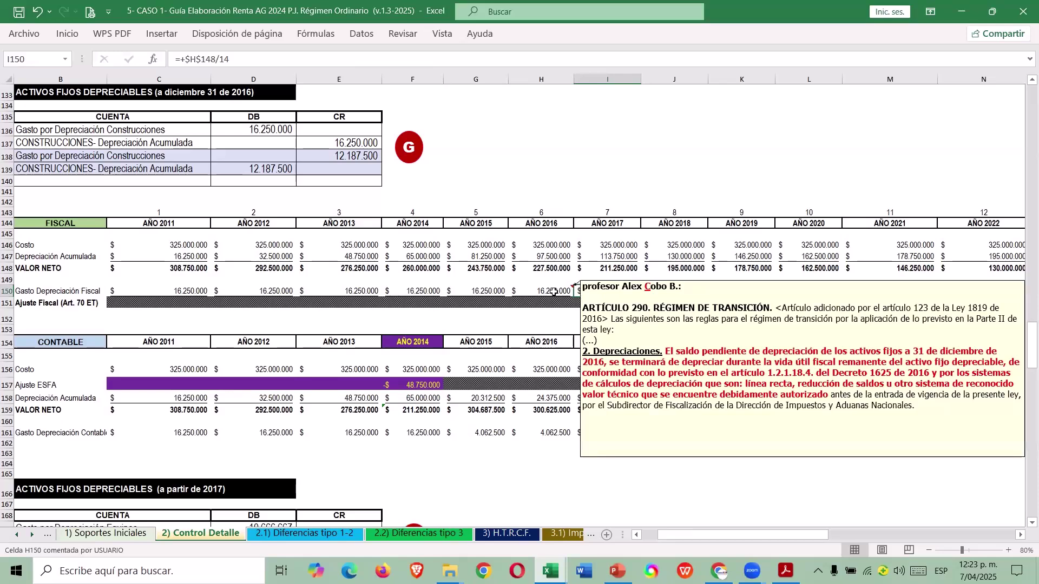
pyautogui.click(554, 292)
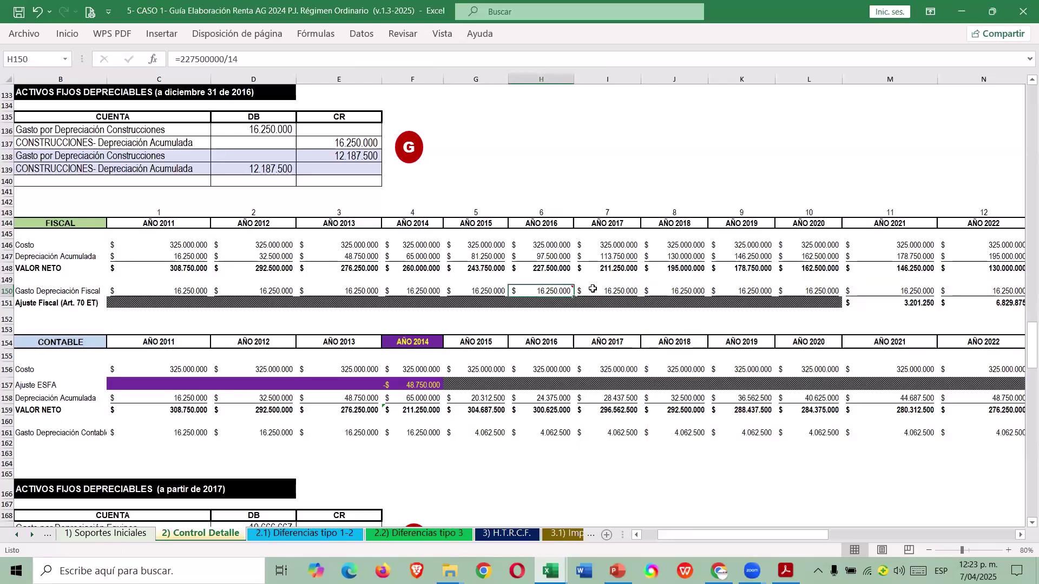
pyautogui.hotkey('alt', 'Tab')
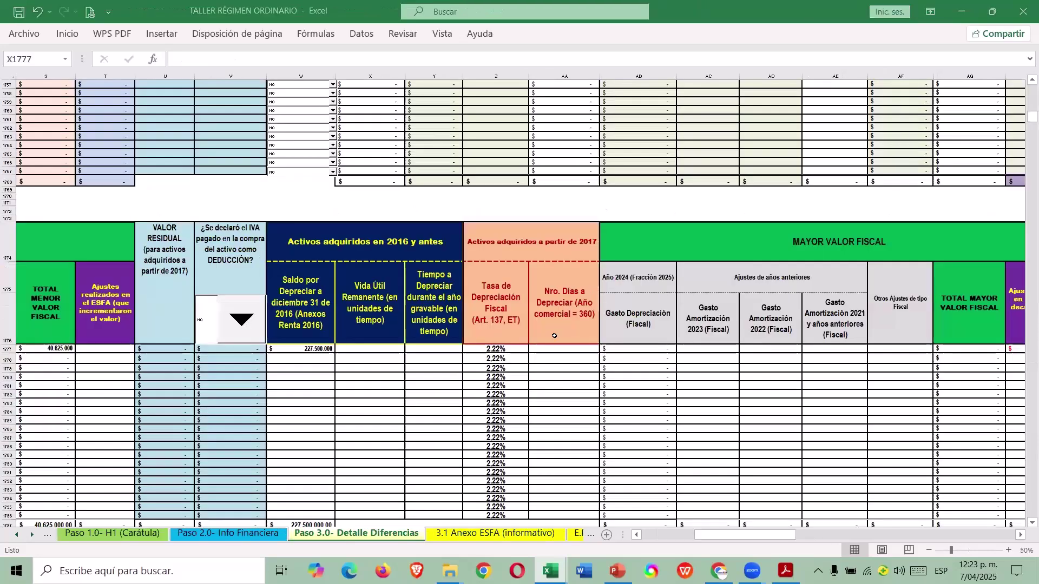
pyautogui.write('=20-6')
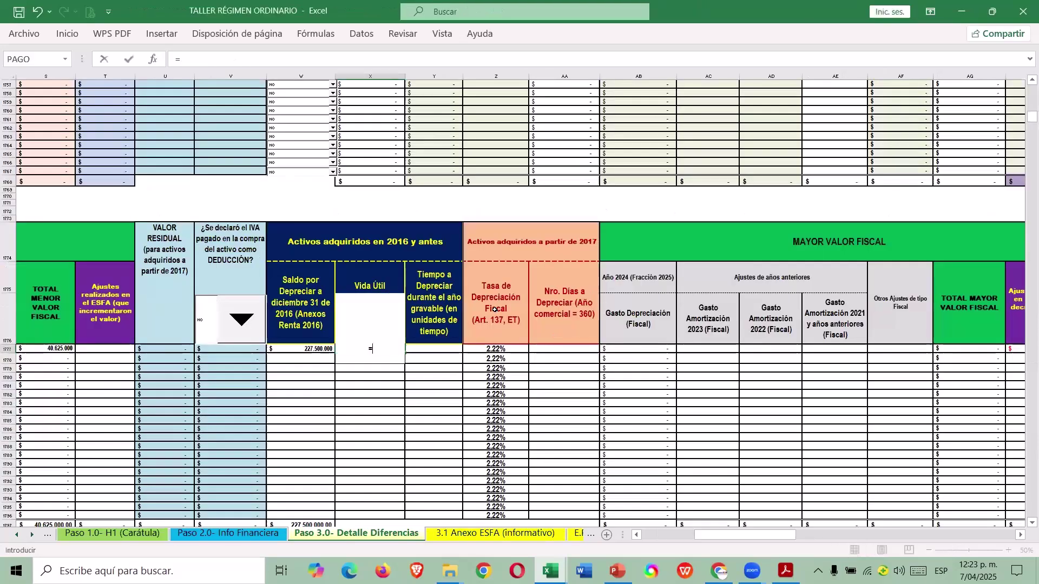
pyautogui.hotkey('ctrl', 'Return')
# Enter 1 year to depreciate and confirm the 16.250.000 fiscal depreciation result.
pyautogui.press('Right')
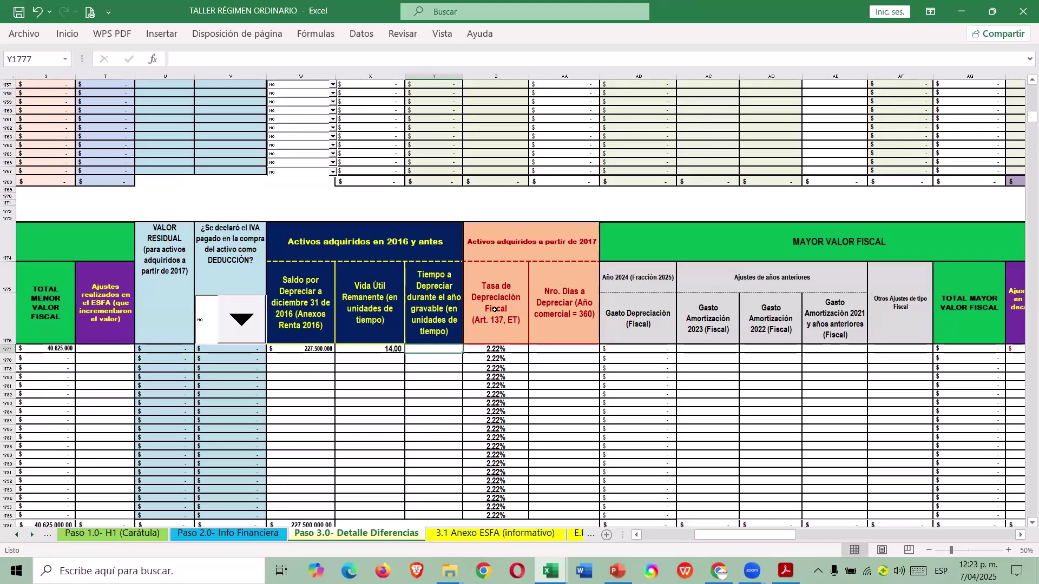
pyautogui.write('1')
pyautogui.hotkey('ctrl', 'Return')
pyautogui.press('Right')
pyautogui.press('Right')
pyautogui.press('Right')
pyautogui.press('Right')
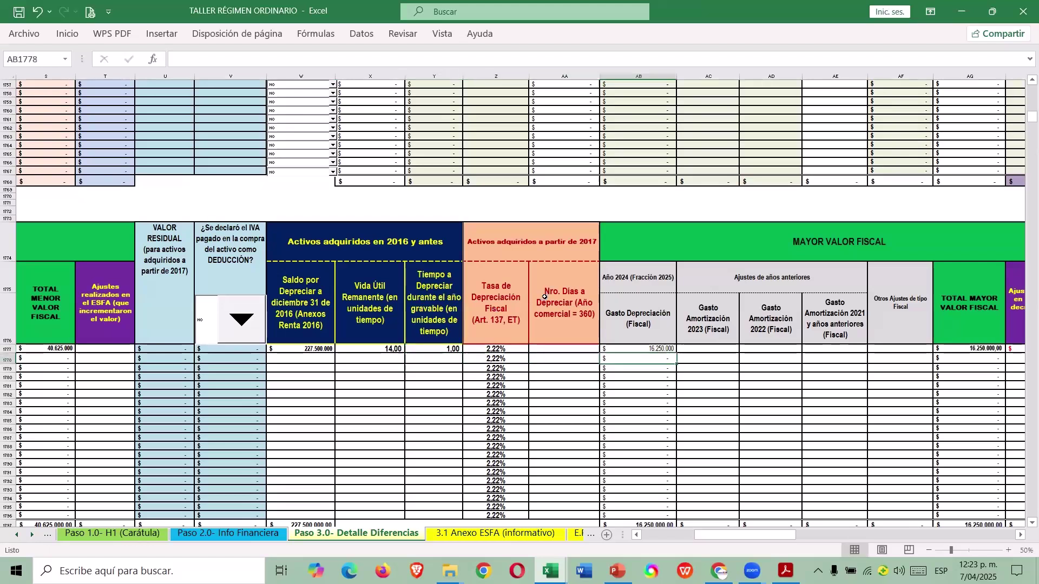
pyautogui.press('Left')
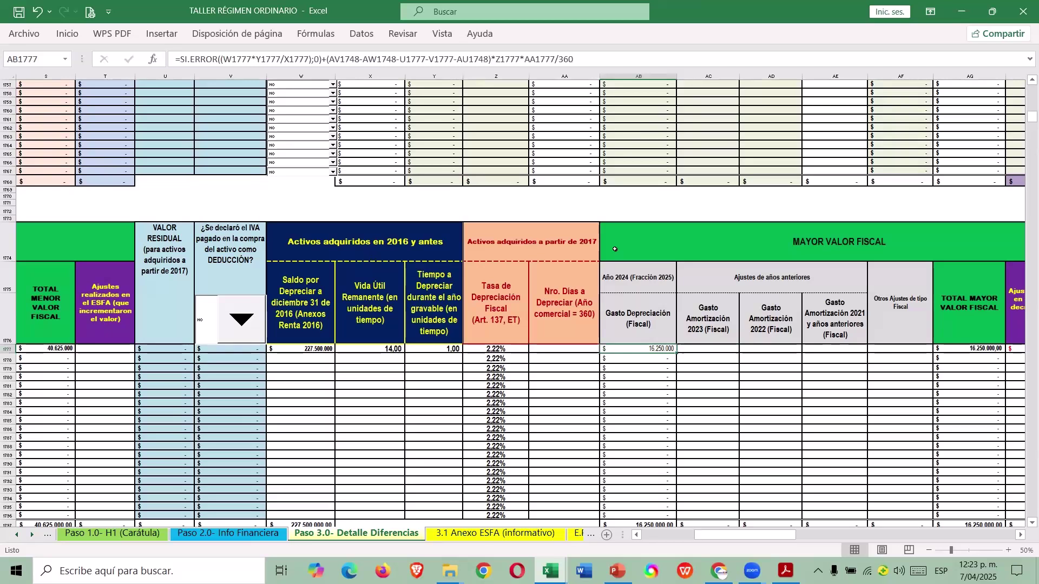
# Enter 16.250.000 as both the 2023 and 2022 amortization adjustments.
pyautogui.click(698, 348)
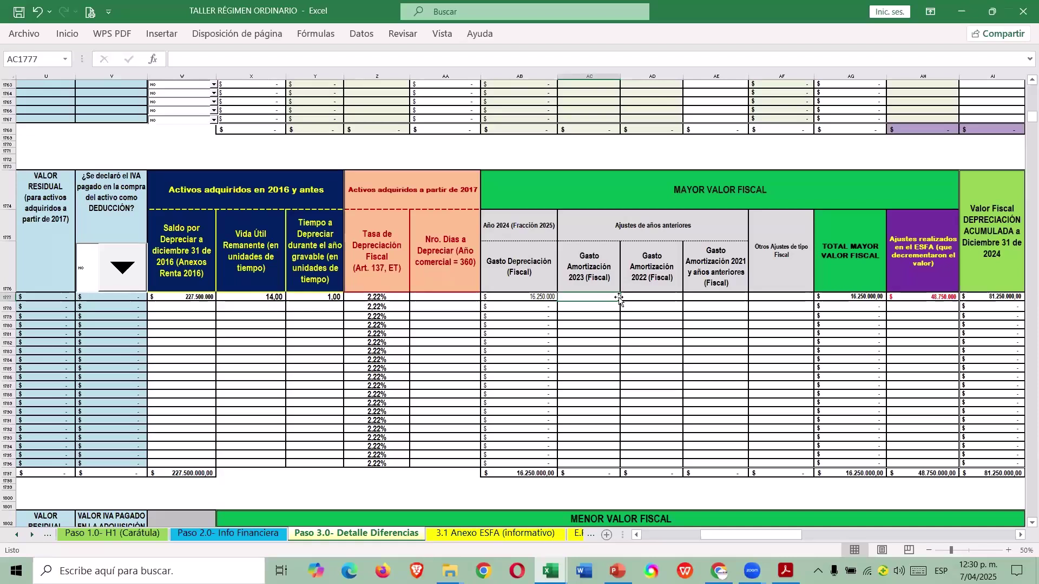
pyautogui.write('16.250.00')
pyautogui.write('000')
pyautogui.press('Tab')
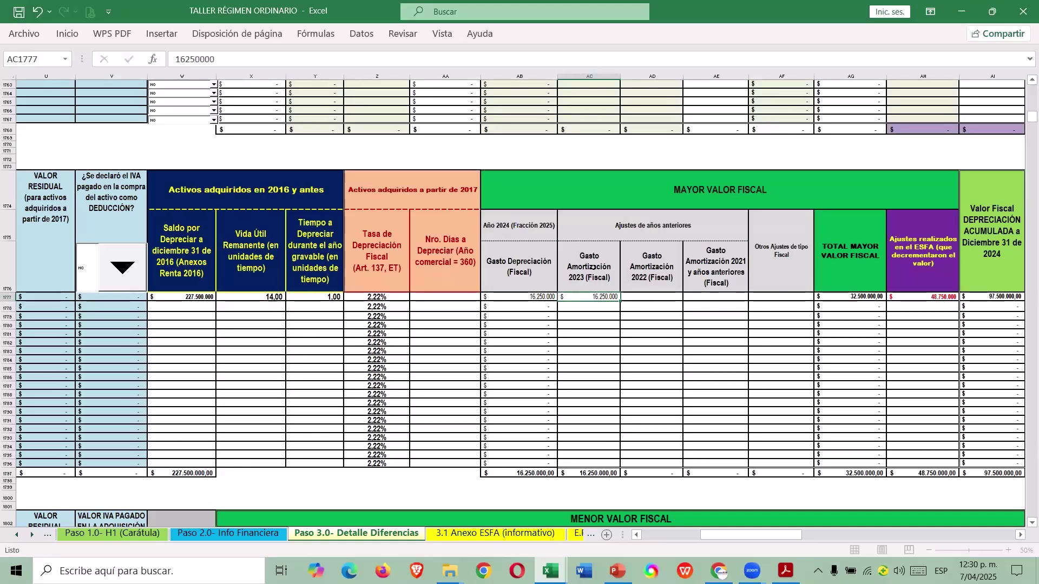
pyautogui.write('16.250.0')
pyautogui.write('00')
pyautogui.press('Return')
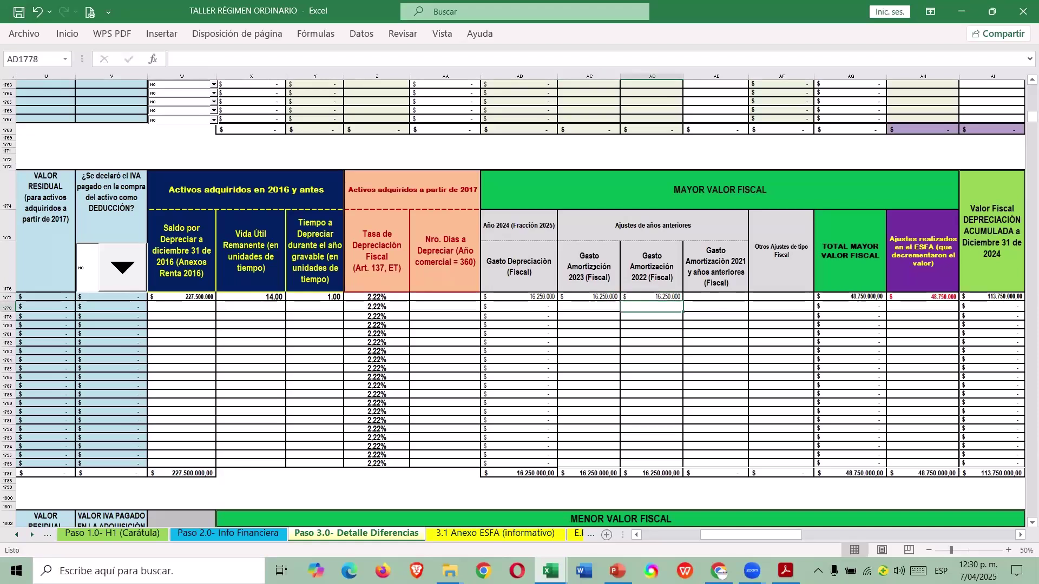
# Select the guide's 2015–2021 fiscal depreciation amounts to verify the earlier-years cell.
pyautogui.press('Up')
pyautogui.press('Right')
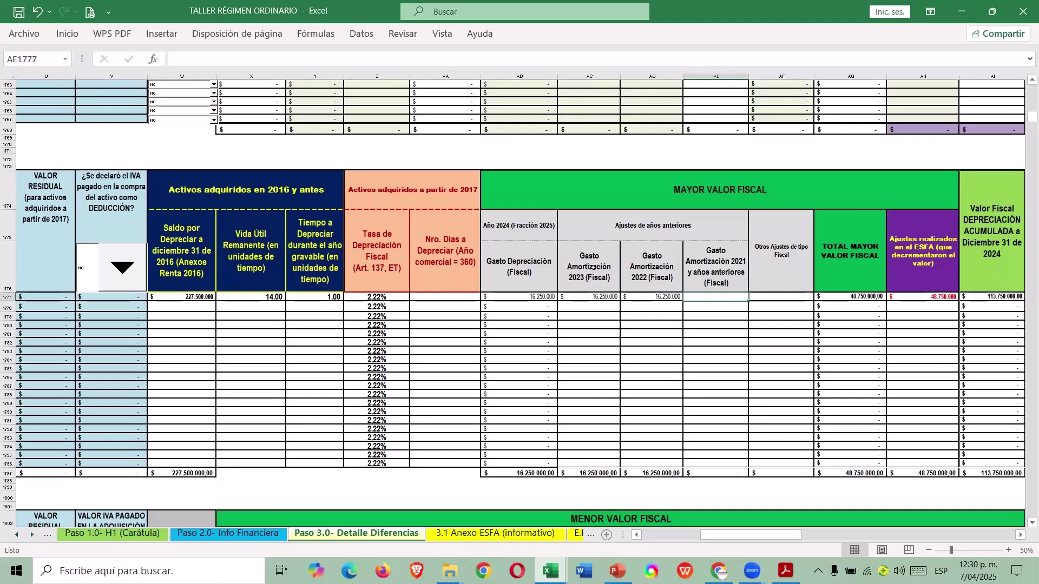
pyautogui.hotkey('alt', 'Tab')
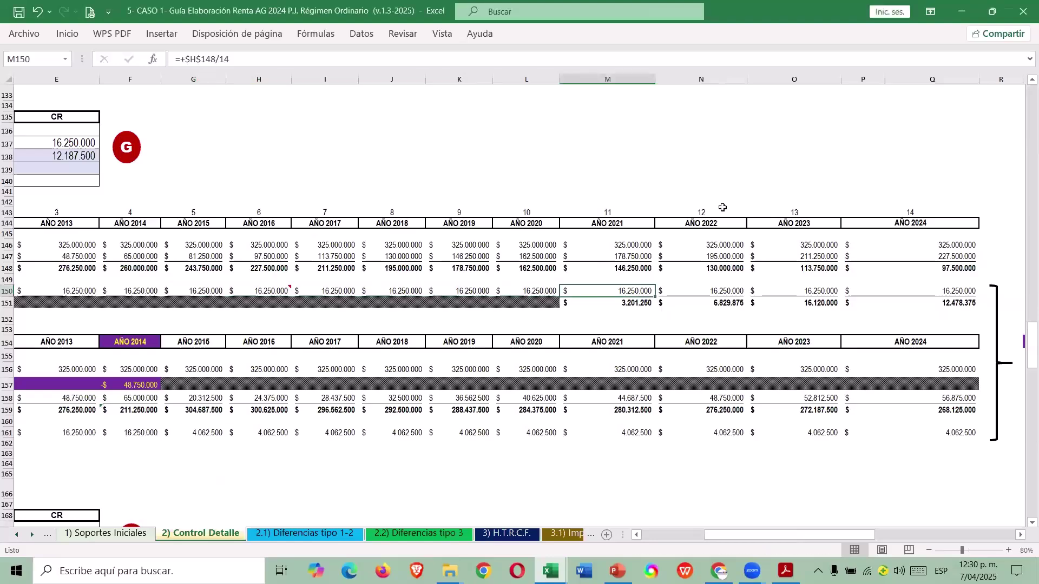
pyautogui.hotkey('shift', 'Left')
pyautogui.hotkey('shift', 'Left')
pyautogui.hotkey('shift', 'Left')
pyautogui.hotkey('shift', 'Left')
pyautogui.hotkey('shift', 'Left')
pyautogui.hotkey('shift', 'Left')
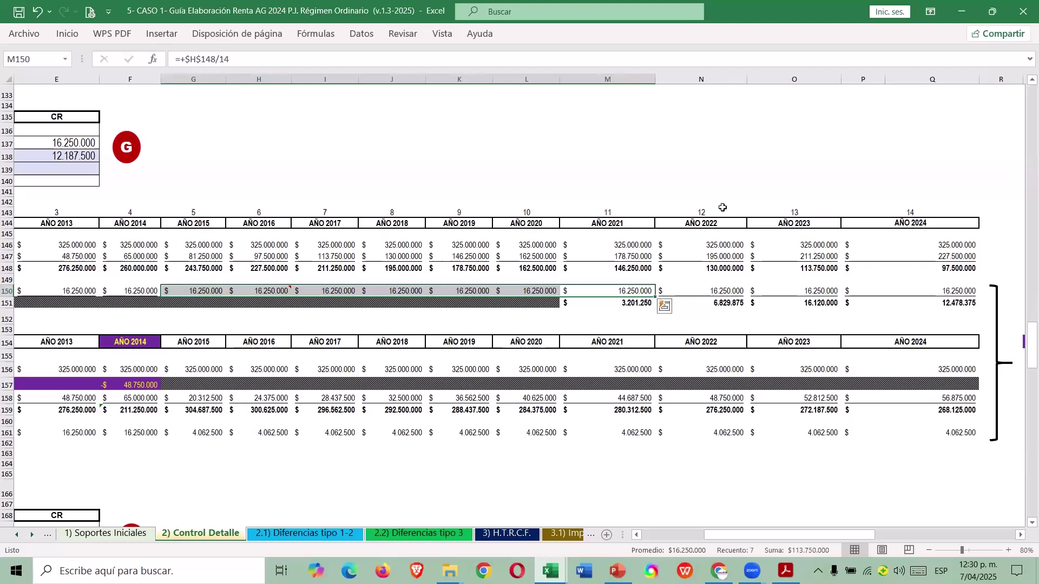
# Enter =16250000*7 (113.750.000) as the buildings' 2021-and-earlier amortization and compare with the CASO 1 guide.
pyautogui.hotkey('alt', 'Tab')
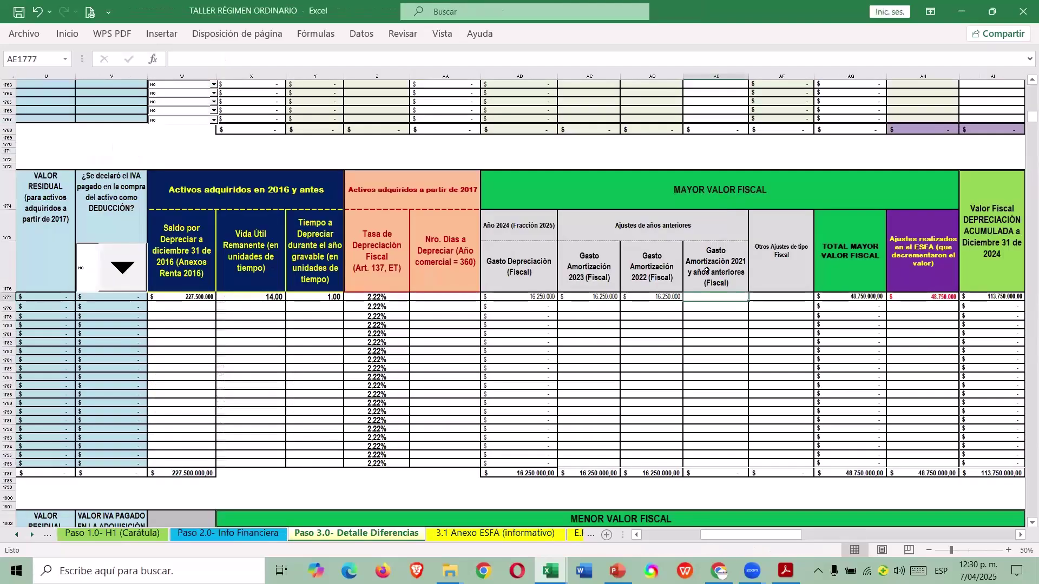
pyautogui.write('=16250')
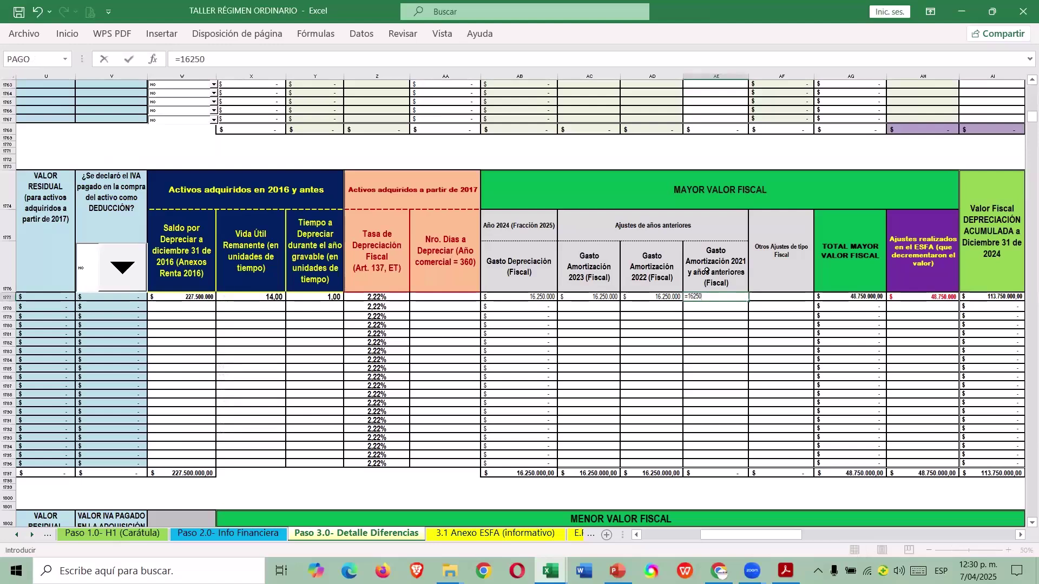
pyautogui.write('000')
pyautogui.press('Return')
pyautogui.press('Up')
pyautogui.press('Right')
pyautogui.press('Right')
pyautogui.press('Right')
pyautogui.press('Right')
pyautogui.press('Right')
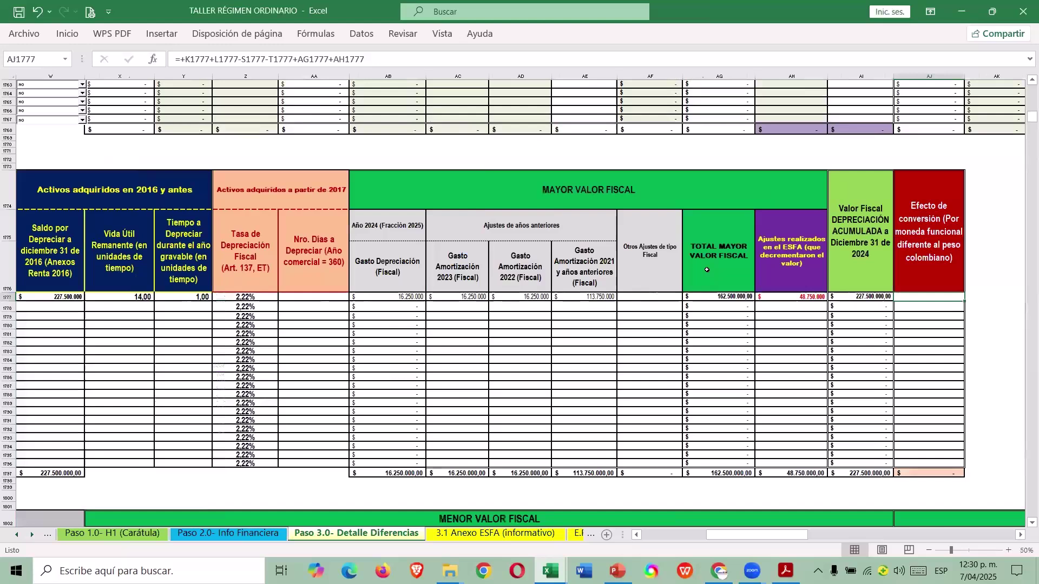
pyautogui.hotkey('alt', 'Tab')
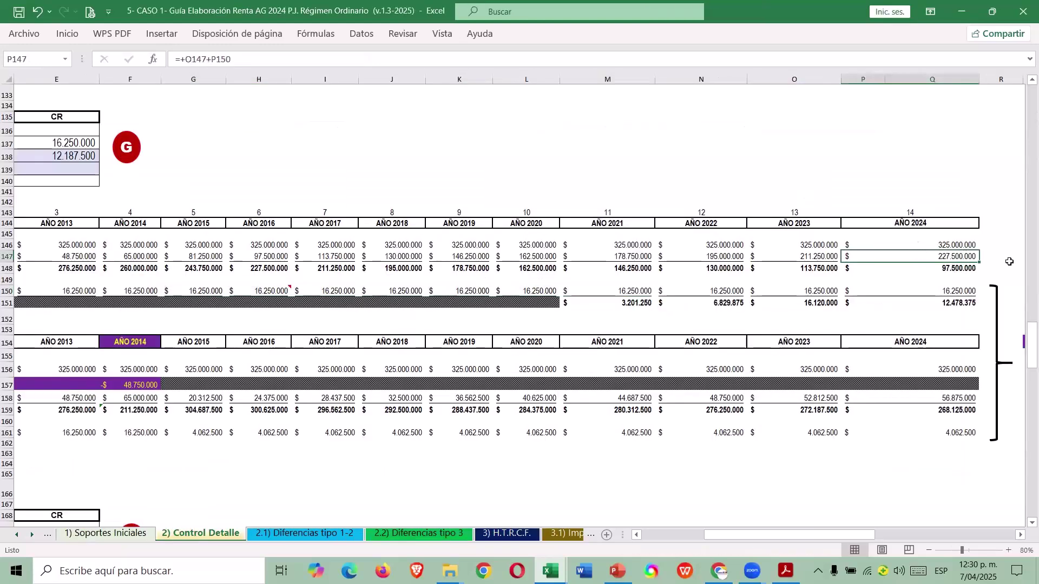
pyautogui.hotkey('alt', 'Tab')
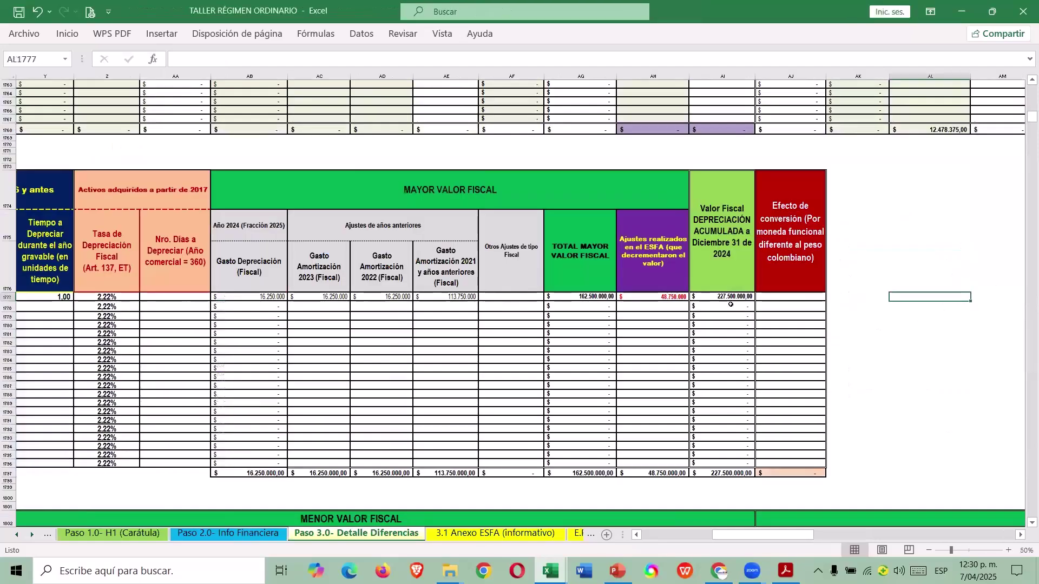
# Inspect the accumulated fiscal depreciation formula and follow its link to the property, plant and equipment data.
pyautogui.click(730, 298)
pyautogui.moveTo(784, 536); pyautogui.dragTo(227, 374)
pyautogui.scroll(20, 228, 375)
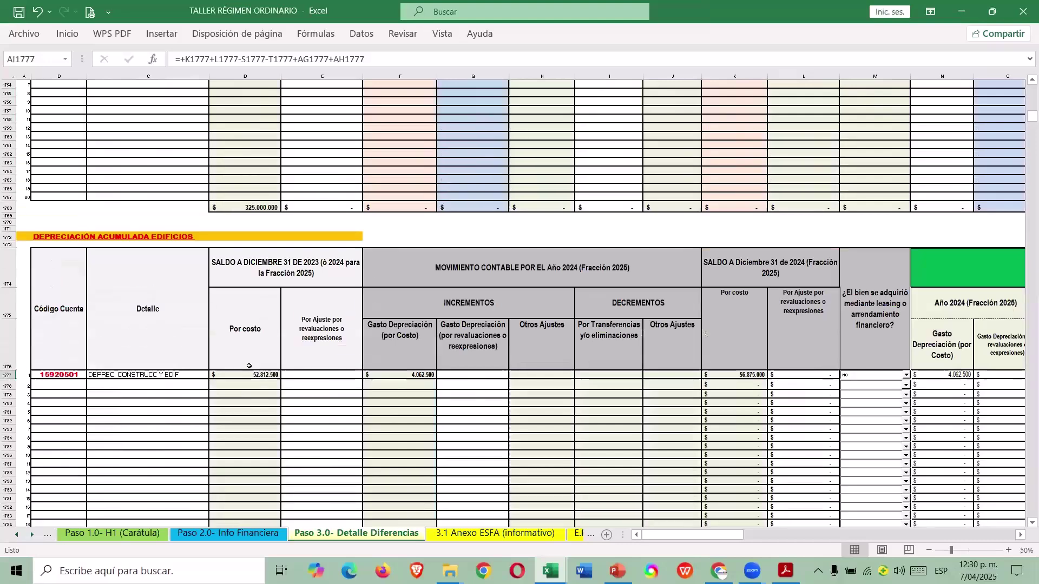
pyautogui.scroll(20, 252, 359)
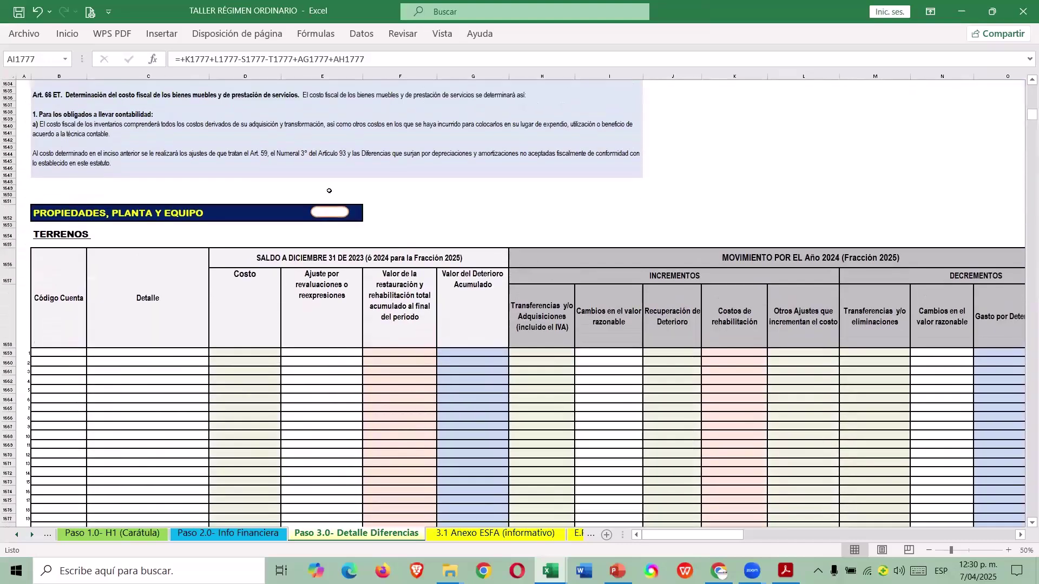
pyautogui.click(331, 211)
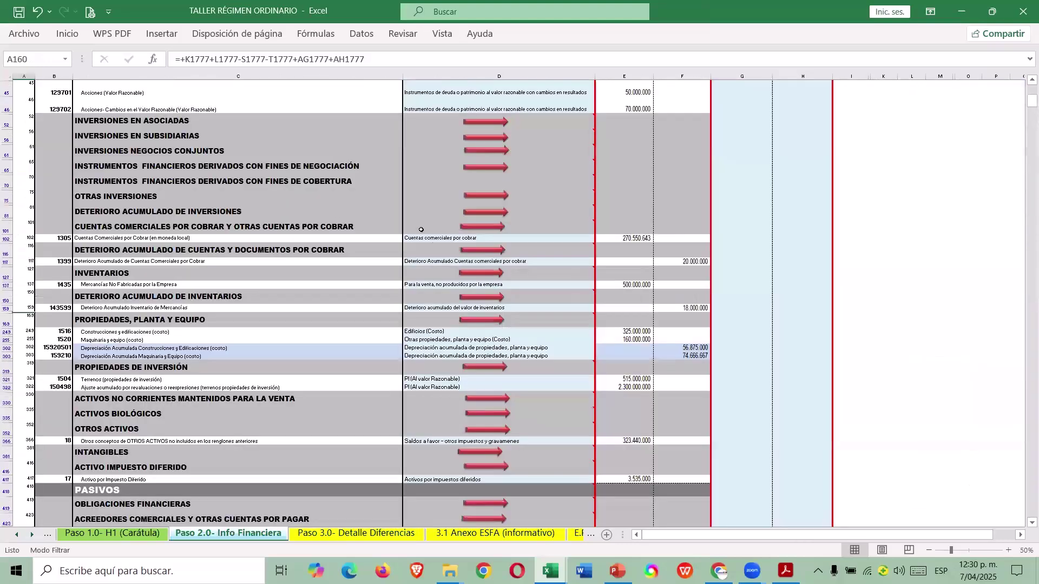
# Review the H6 Activos Fijos sheet's 227.500.000 fiscal depreciation and 136.129.500 net, then return to Menú.
pyautogui.click(17, 535)
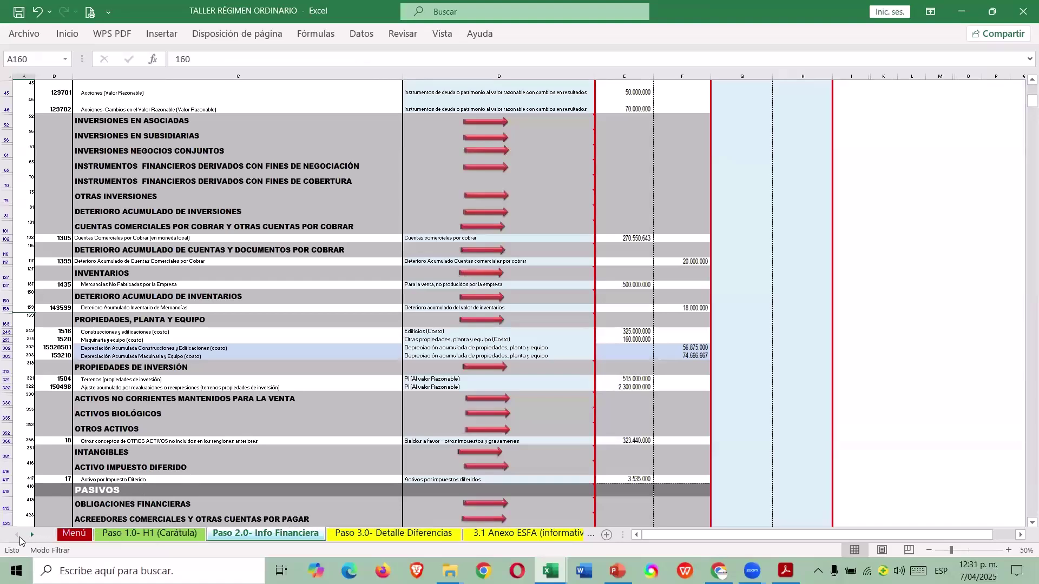
pyautogui.click(73, 533)
pyautogui.scroll(-10, 724, 359)
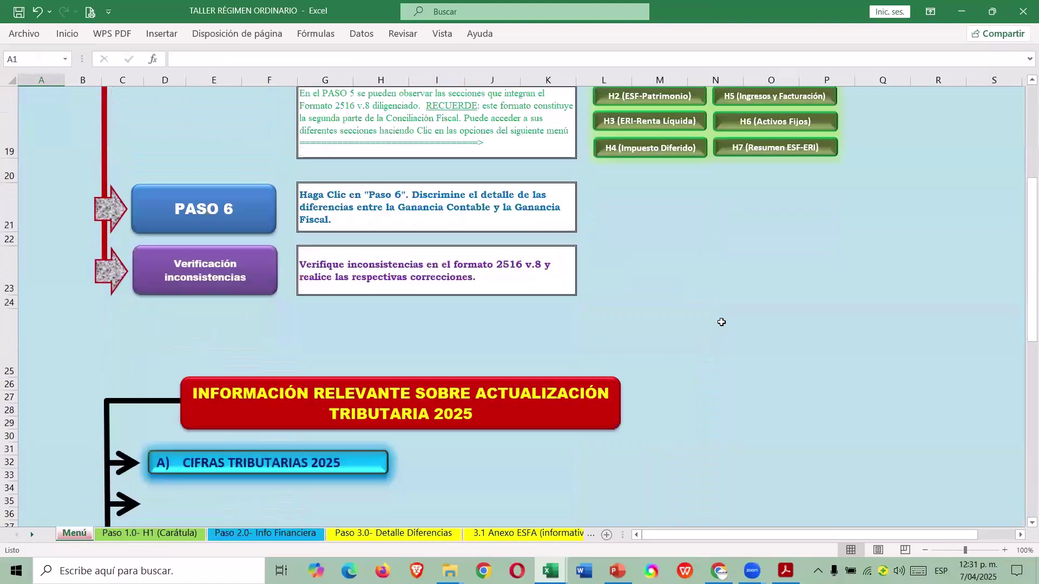
pyautogui.click(763, 216)
pyautogui.scroll(-2, 634, 289)
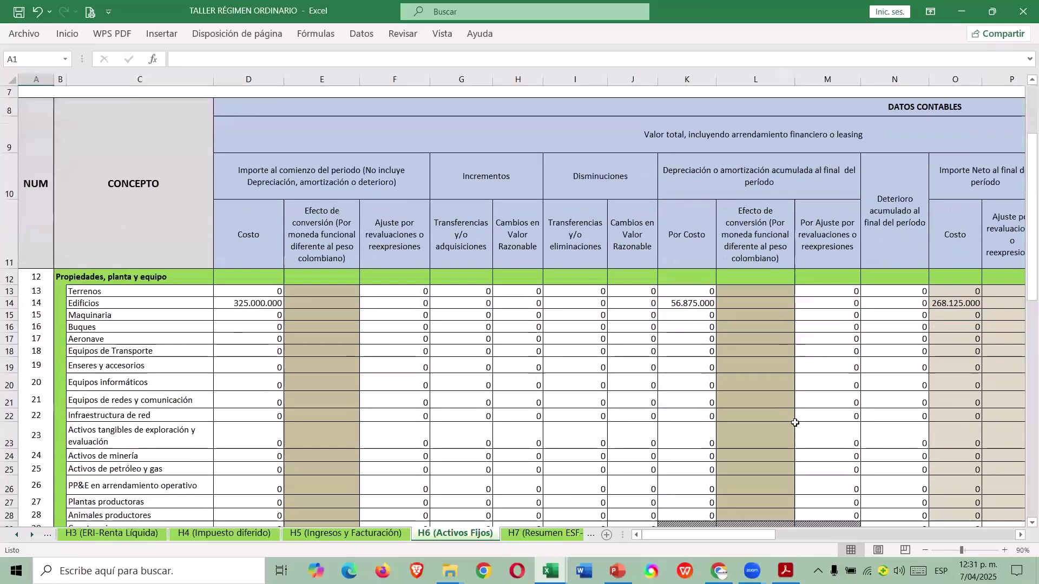
pyautogui.moveTo(720, 532); pyautogui.dragTo(930, 534)
pyautogui.moveTo(961, 530); pyautogui.dragTo(623, 348)
pyautogui.moveTo(592, 279); pyautogui.dragTo(996, 534)
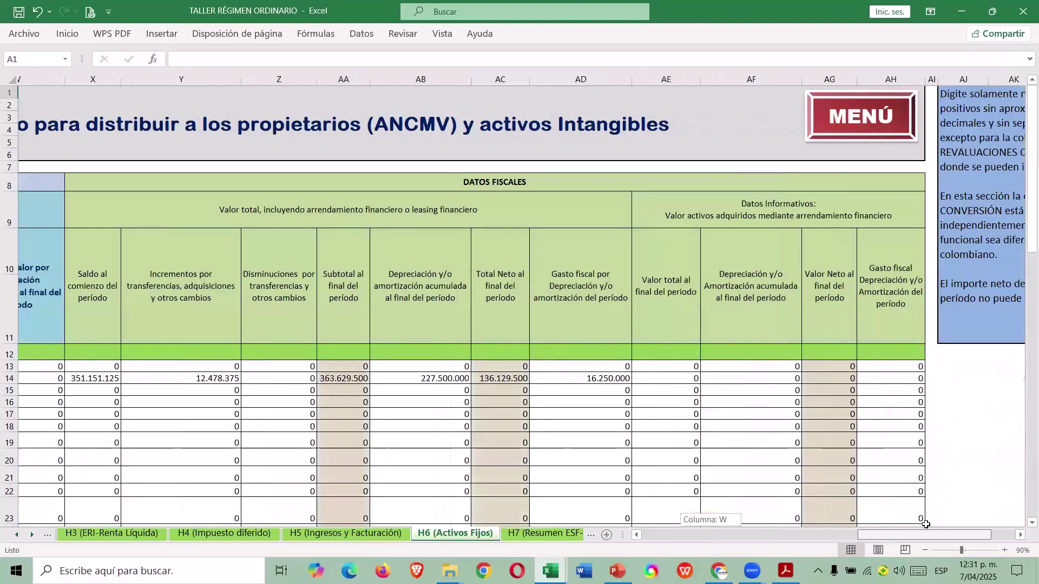
pyautogui.click(31, 531)
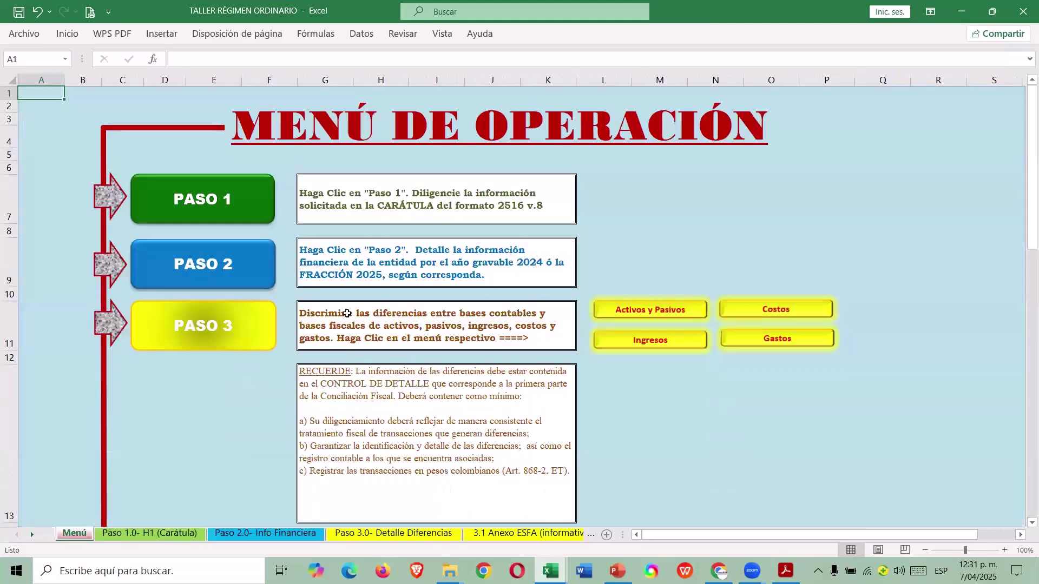
# Open Paso 2.0 Info Financiera and scroll its accounting bases down to Gastos de administración and back.
pyautogui.click(232, 265)
pyautogui.scroll(-10, 623, 340)
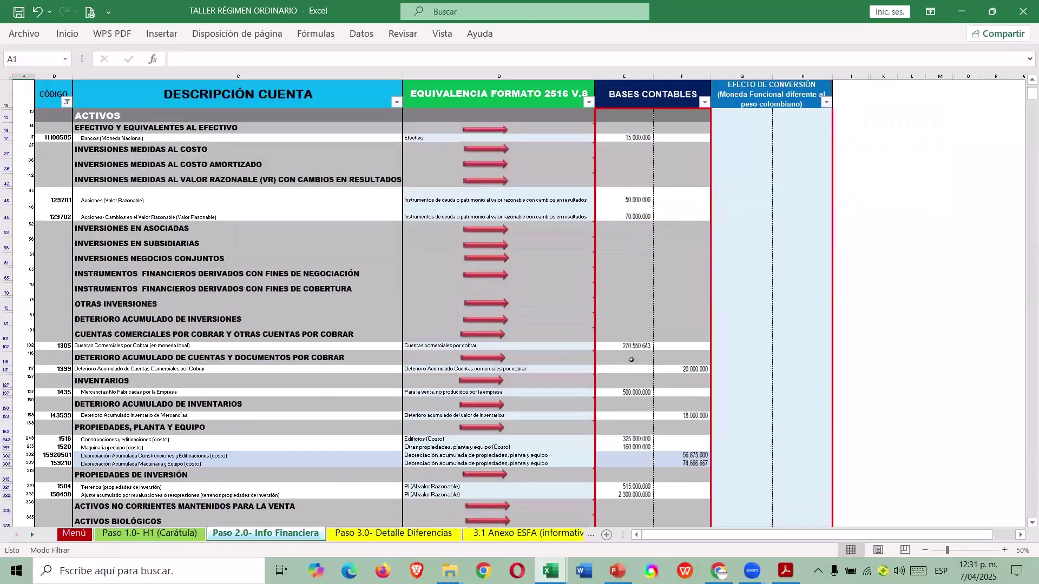
pyautogui.scroll(-6, 608, 357)
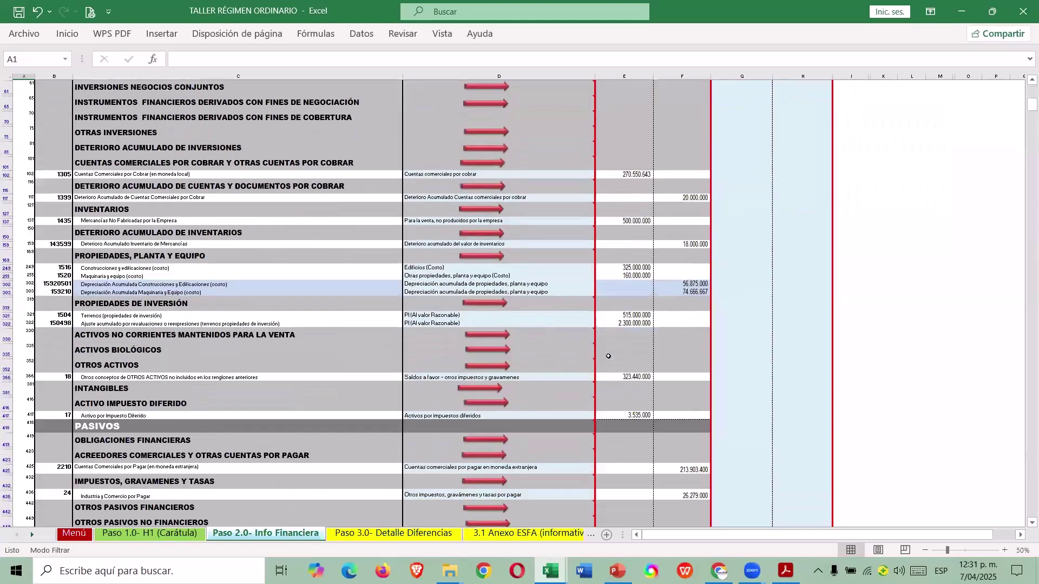
pyautogui.scroll(-3, 596, 349)
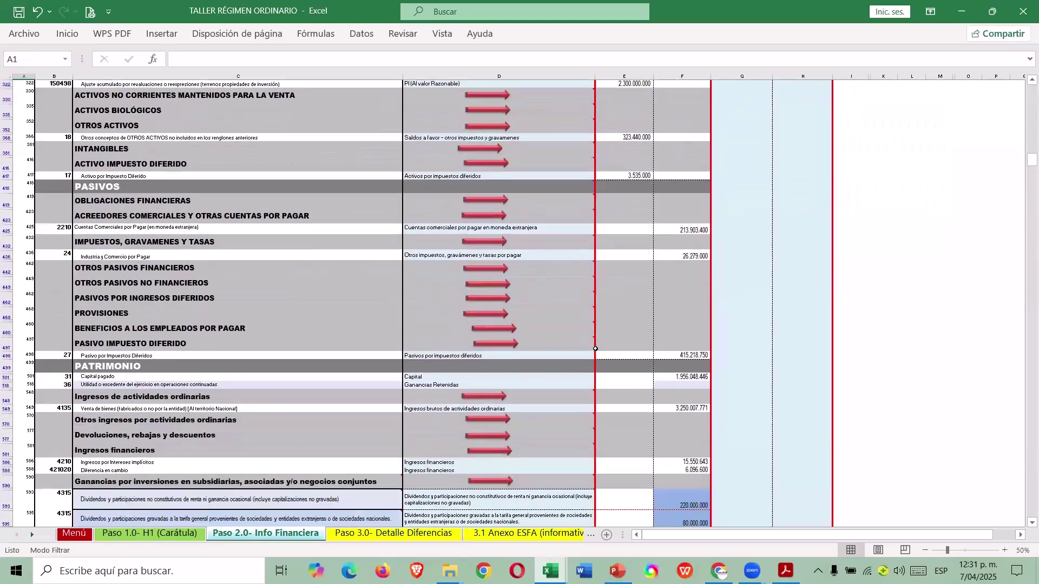
pyautogui.scroll(-1, 606, 351)
pyautogui.scroll(-3, 605, 351)
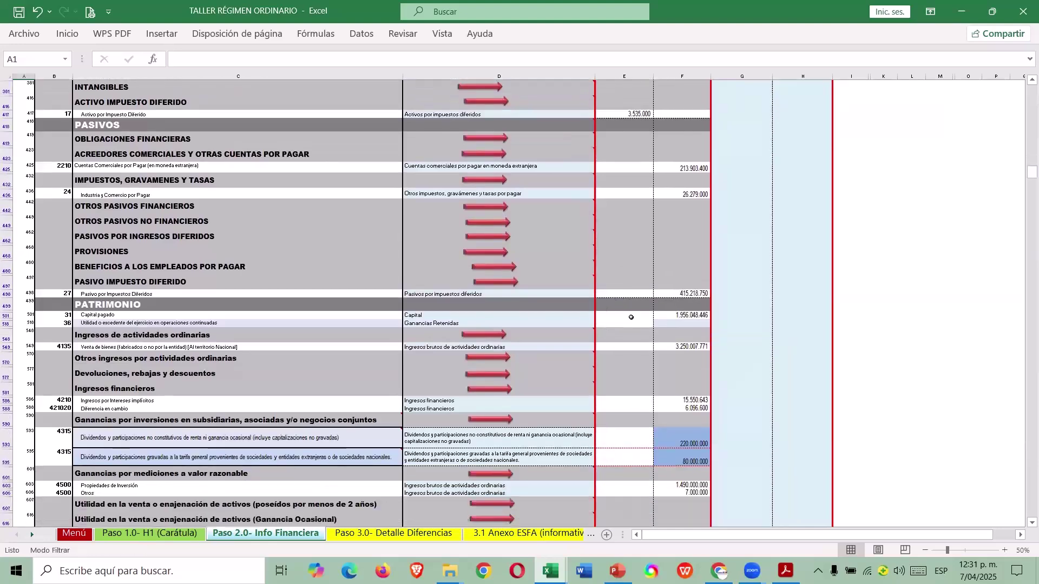
pyautogui.scroll(-1, 585, 336)
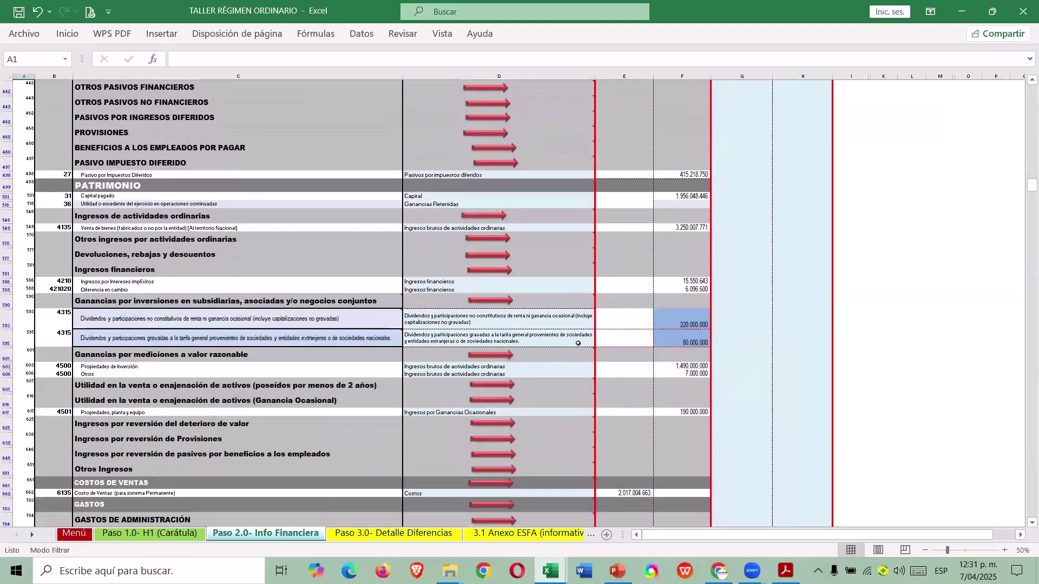
pyautogui.scroll(1, 573, 341)
pyautogui.scroll(-2, 563, 341)
pyautogui.scroll(-6, 558, 341)
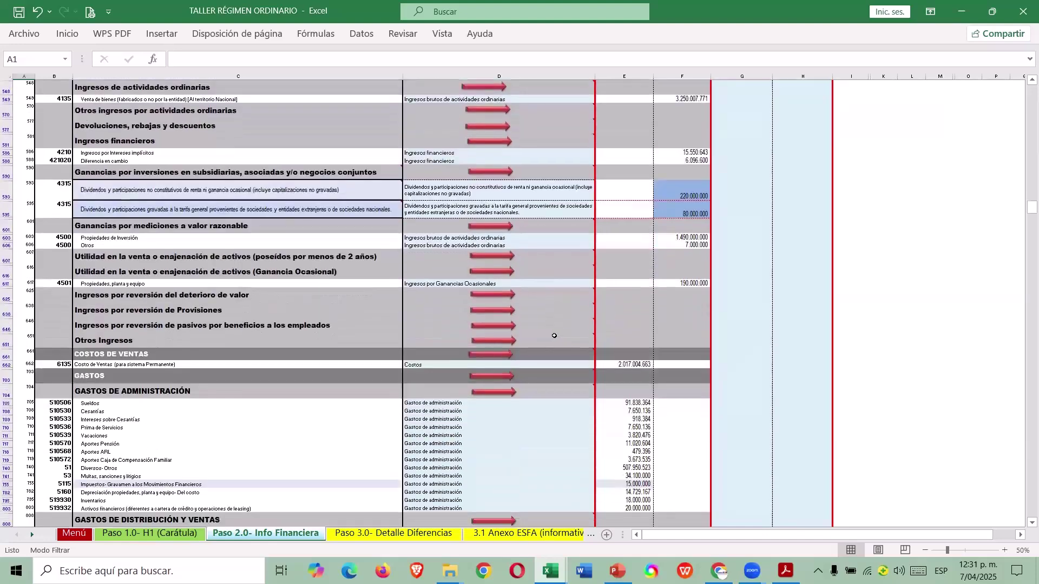
pyautogui.scroll(3, 551, 341)
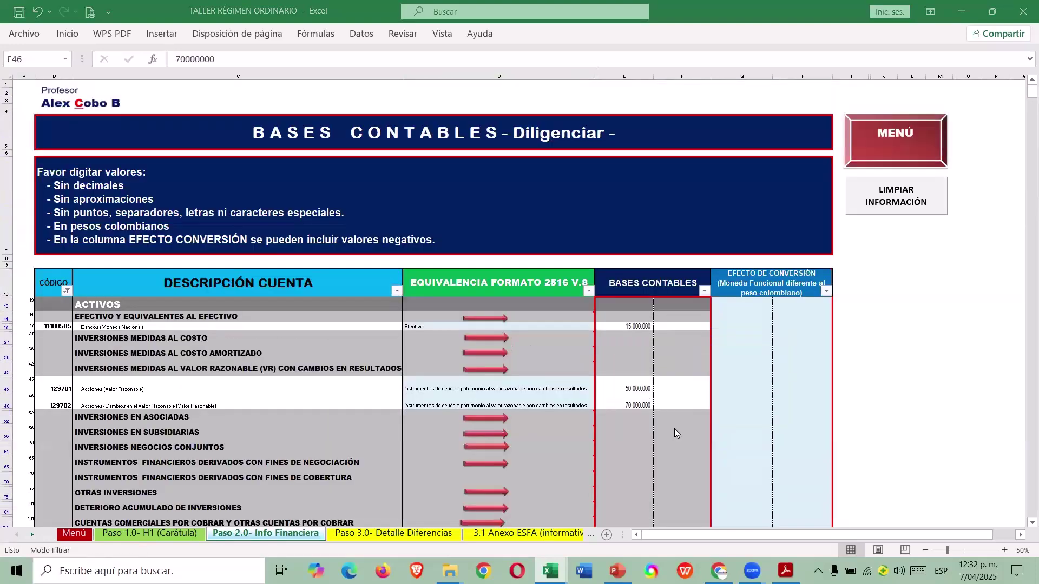
# On Paso 3.0 select the shares' 2024 fair-value gain cell and check the guide's 63.000.000 H.T.R.C.F. figure.
pyautogui.click(481, 369)
pyautogui.hotkey('ctrl', 'pagedown')
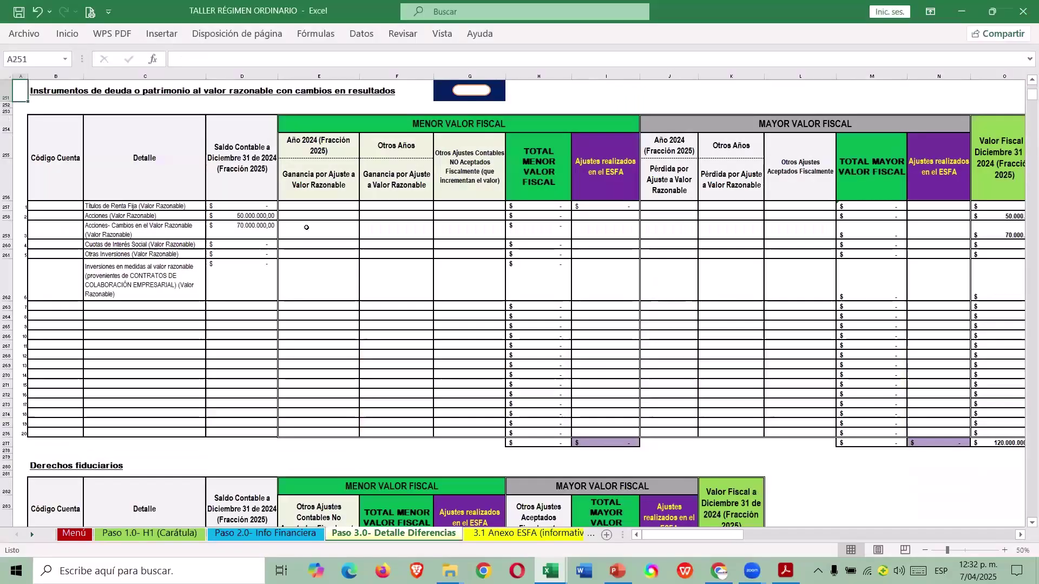
pyautogui.click(338, 236)
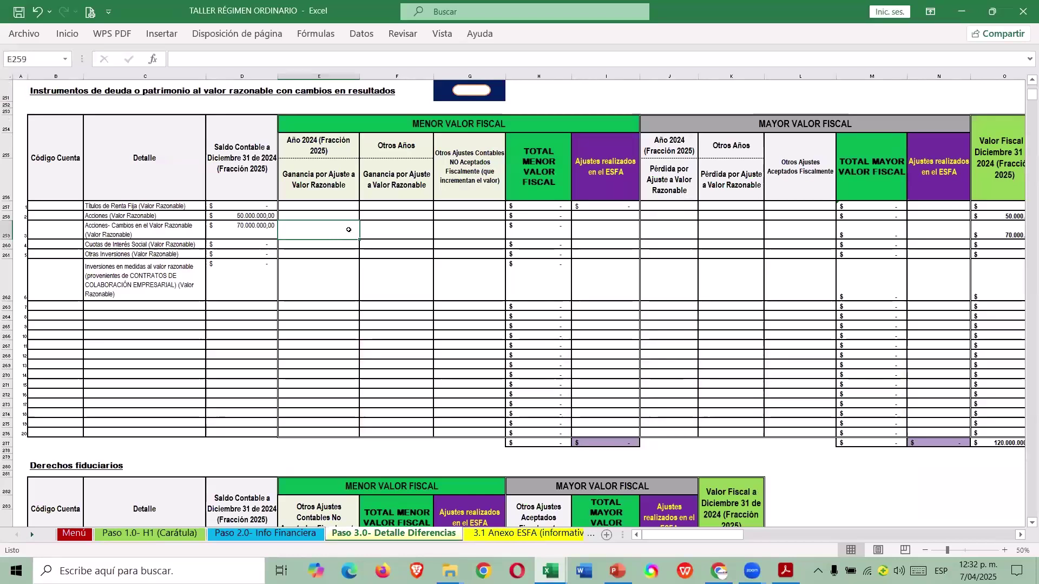
pyautogui.hotkey('alt', 'Tab')
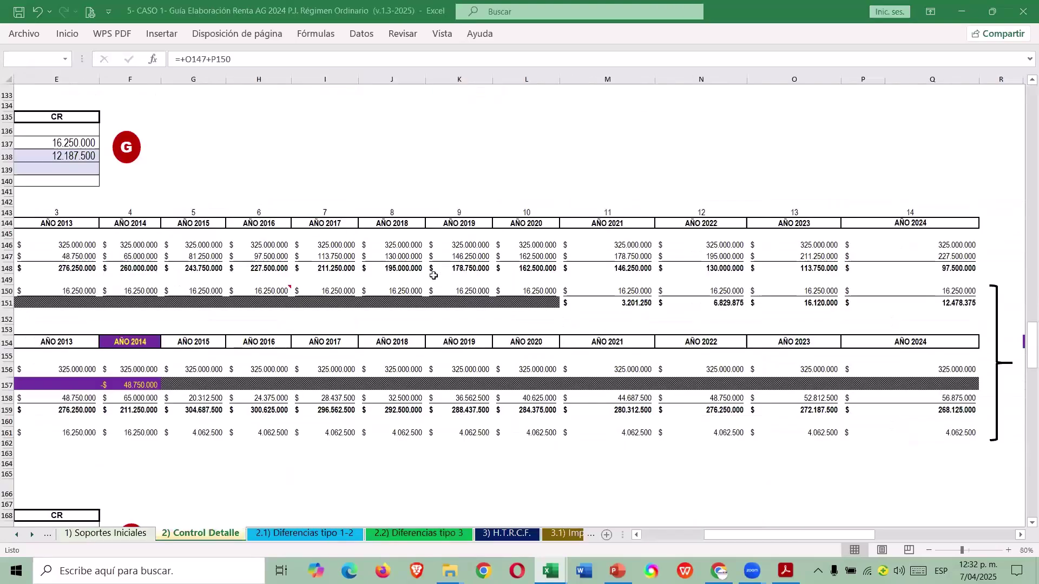
pyautogui.click(492, 535)
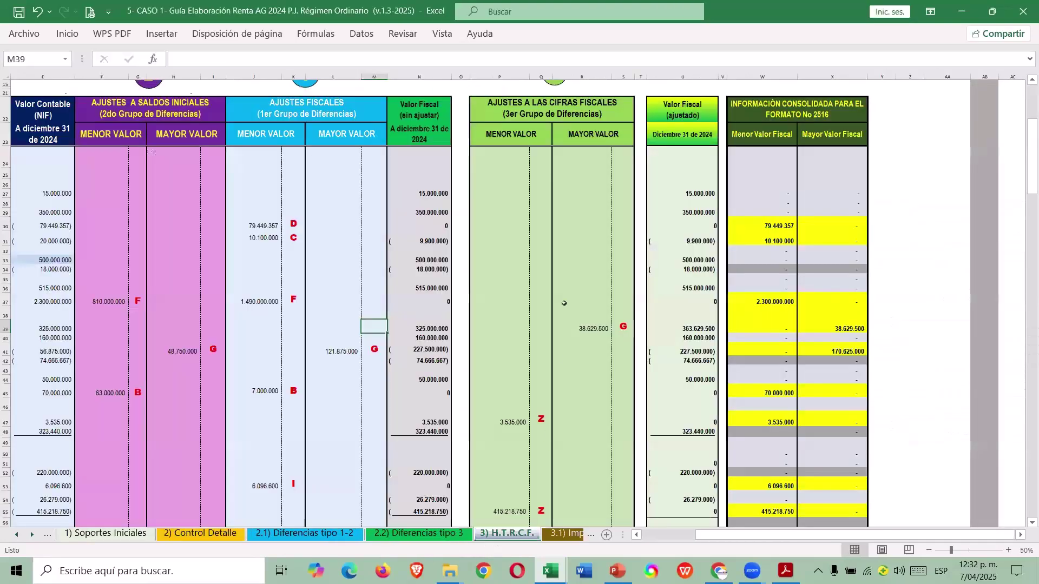
pyautogui.click(660, 536)
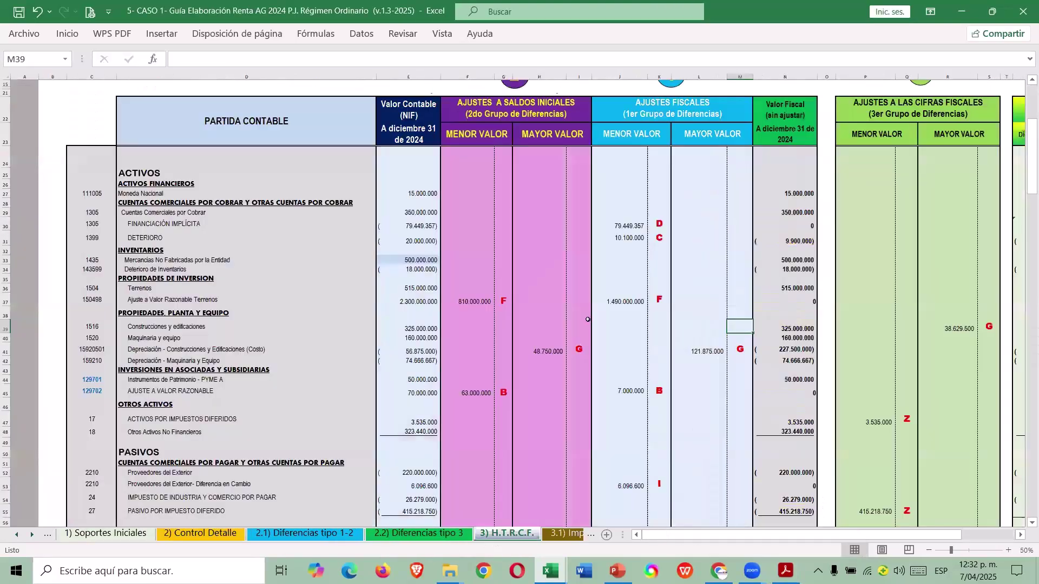
pyautogui.click(476, 393)
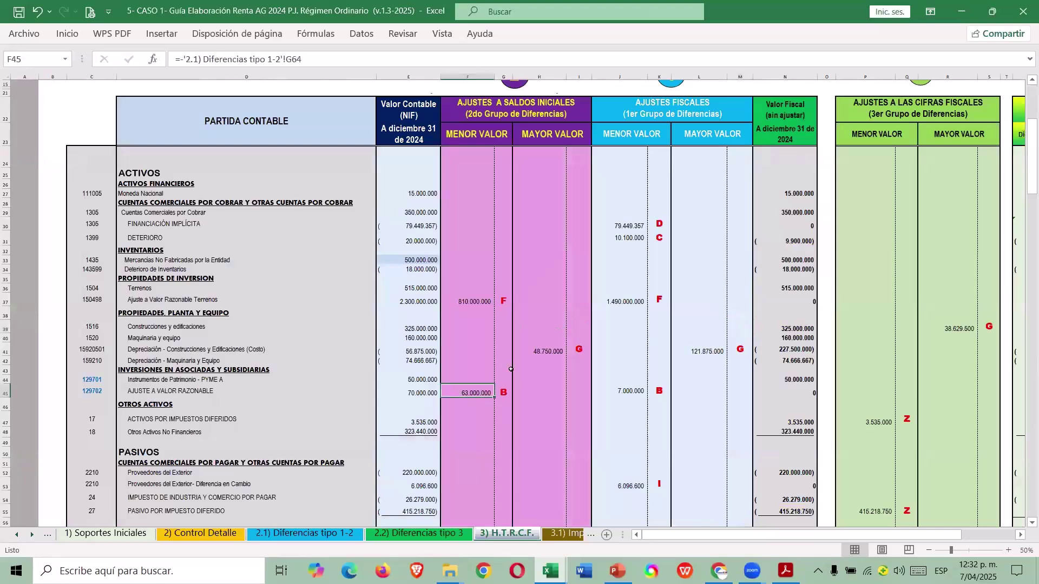
pyautogui.hotkey('alt', 'Tab')
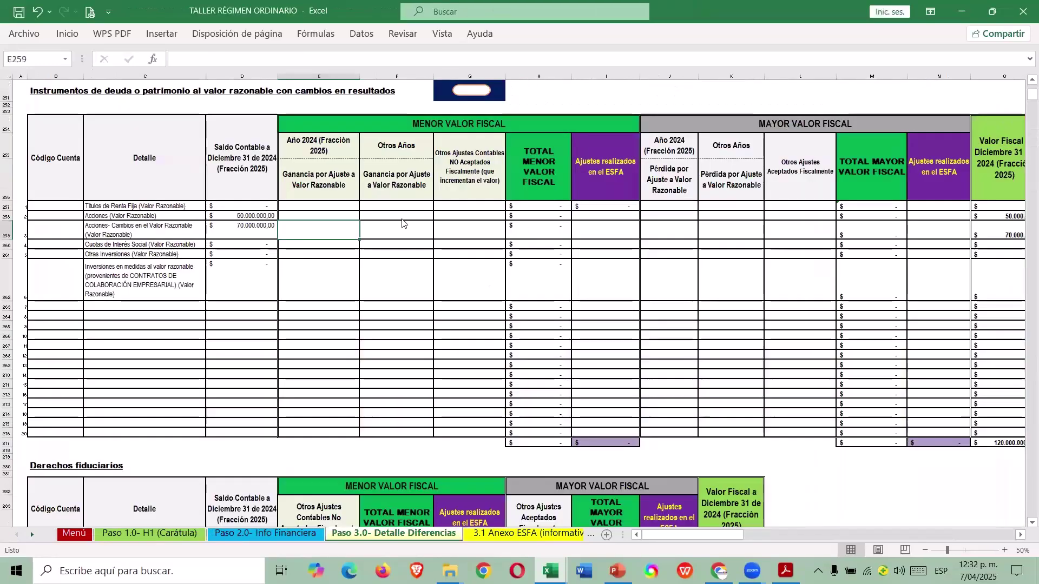
# Enter 63.000.000 as the shares' ESFA adjustment and 7.000.000 as their 2024 fair-value gain.
pyautogui.click(614, 234)
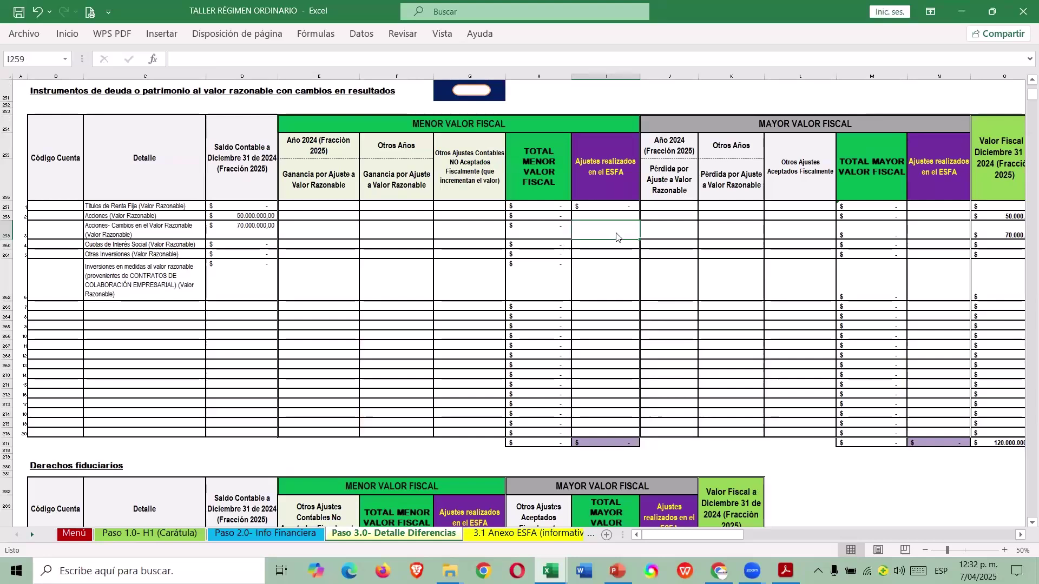
pyautogui.write('63.000.')
pyautogui.write('000000')
pyautogui.press('Return')
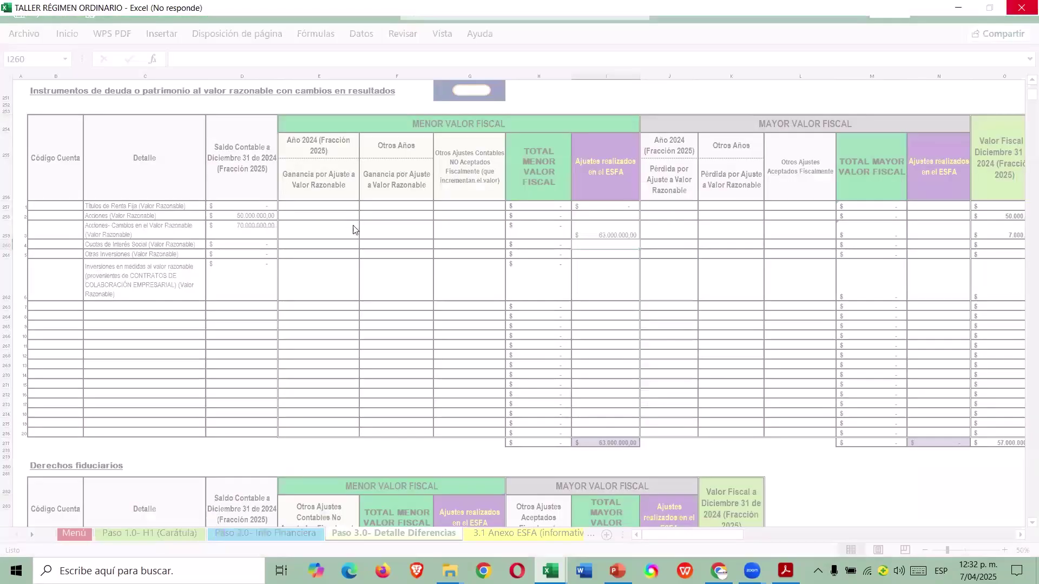
pyautogui.hotkey('alt', 'Tab')
pyautogui.hotkey('alt', 'Tab')
pyautogui.click(336, 230)
pyautogui.write('7.000.000')
pyautogui.press('Return')
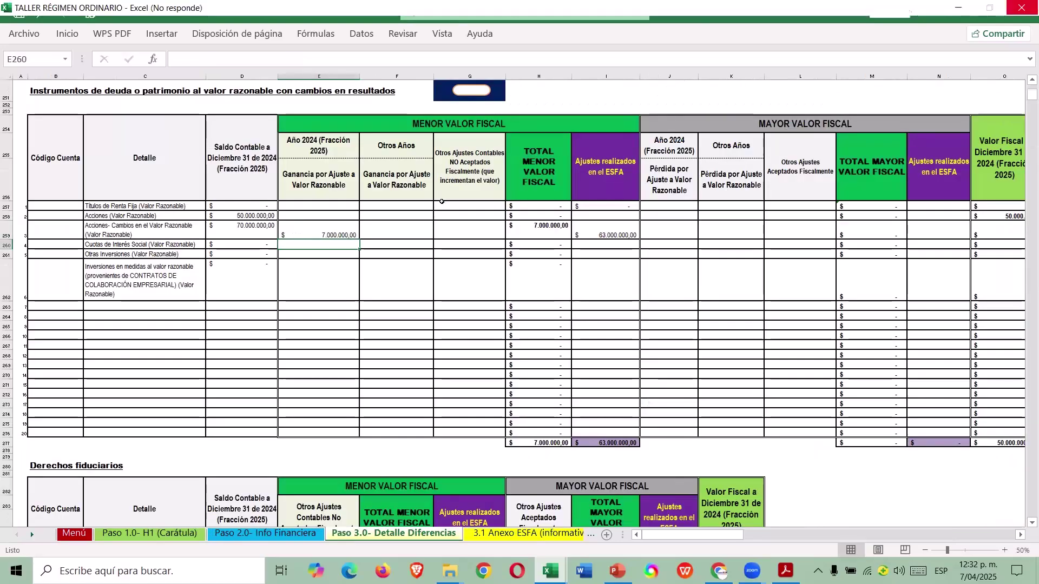
# Check another adjustment figure in the guide's reconciliation, then return to the Paso 2.0 Info Financiera sheet.
pyautogui.hotkey('alt', 'Tab')
pyautogui.click(565, 239)
pyautogui.hotkey('alt', 'Tab')
pyautogui.hotkey('alt', 'Tab')
pyautogui.hotkey('alt', 'Tab')
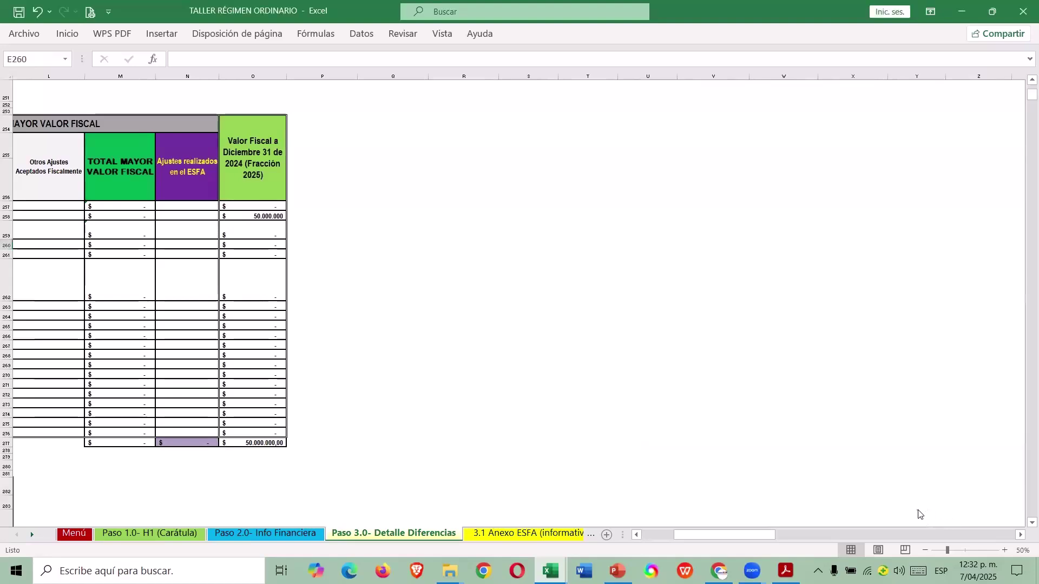
pyautogui.click(311, 215)
pyautogui.hotkey('ctrl', 'Home')
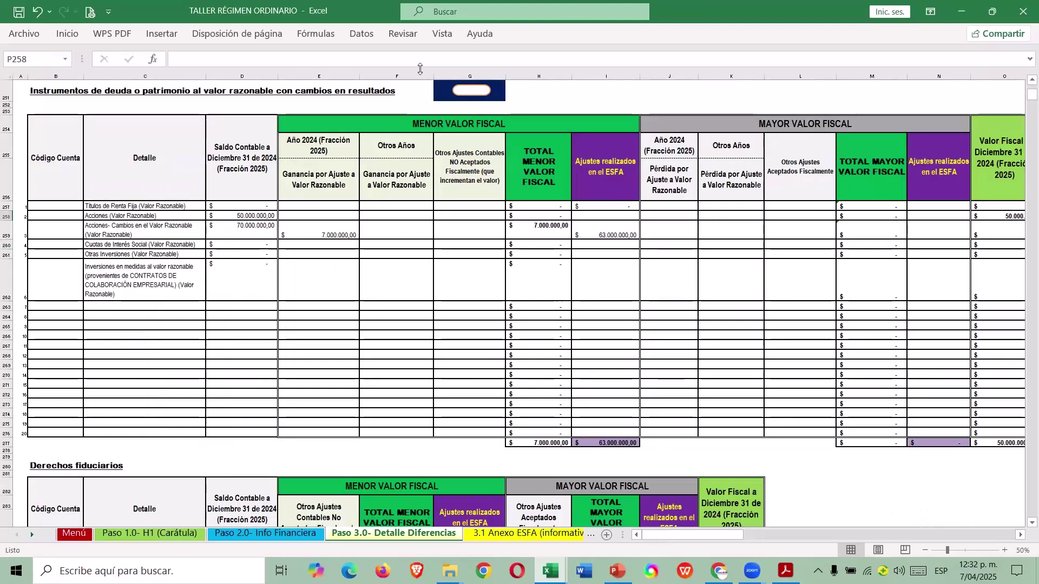
pyautogui.hotkey('ctrl', 'pageup')
pyautogui.scroll(-15, 552, 282)
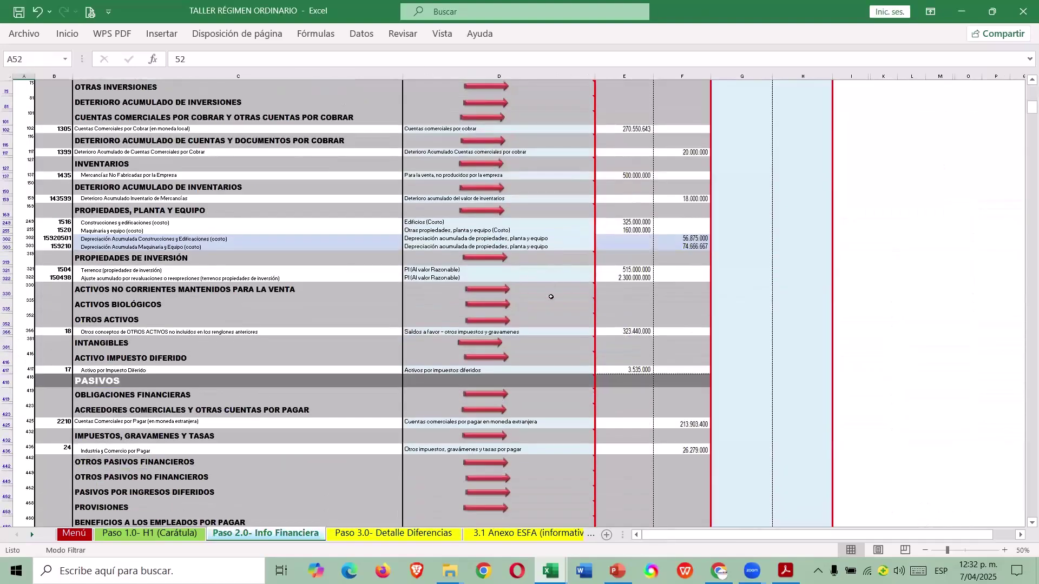
# Follow the red-arrow link from Paso 2.0 to E.R.I.-Ingresos and scroll down to the Ajustes fiscales rows.
pyautogui.scroll(-1, 528, 296)
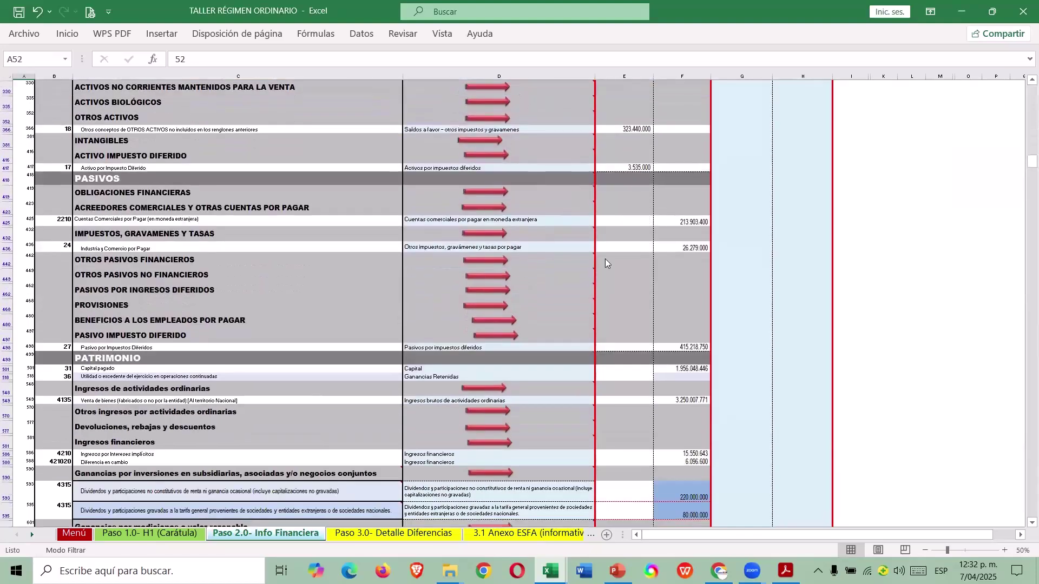
pyautogui.scroll(-7, 605, 259)
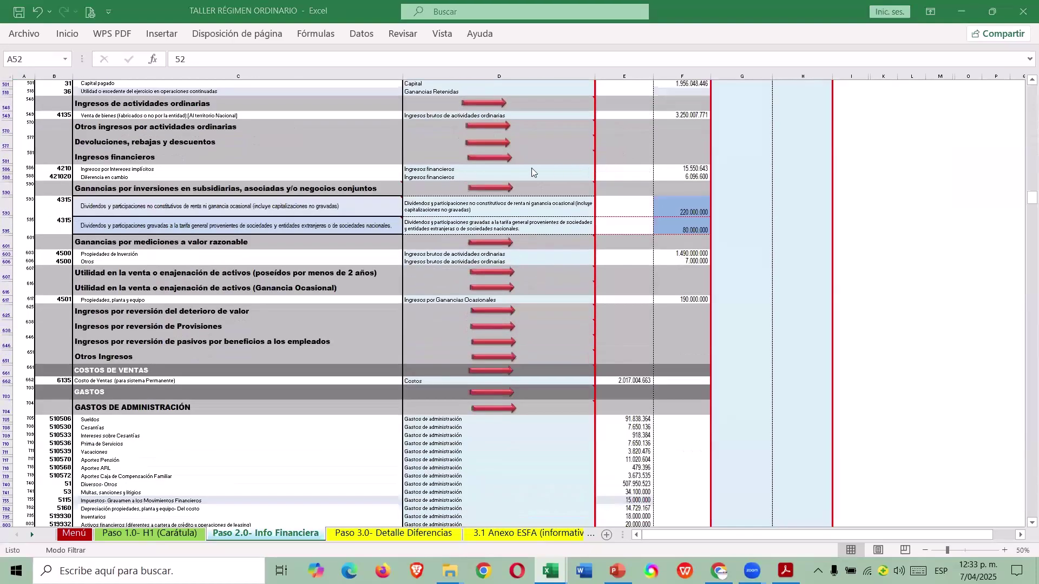
pyautogui.click(492, 187)
pyautogui.scroll(-11, 575, 243)
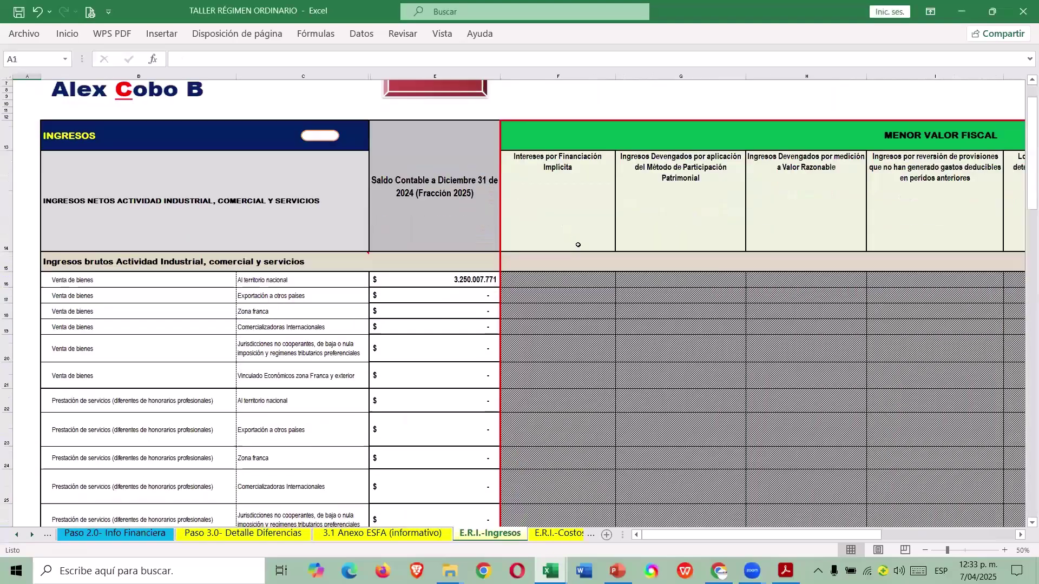
pyautogui.scroll(-3, 560, 249)
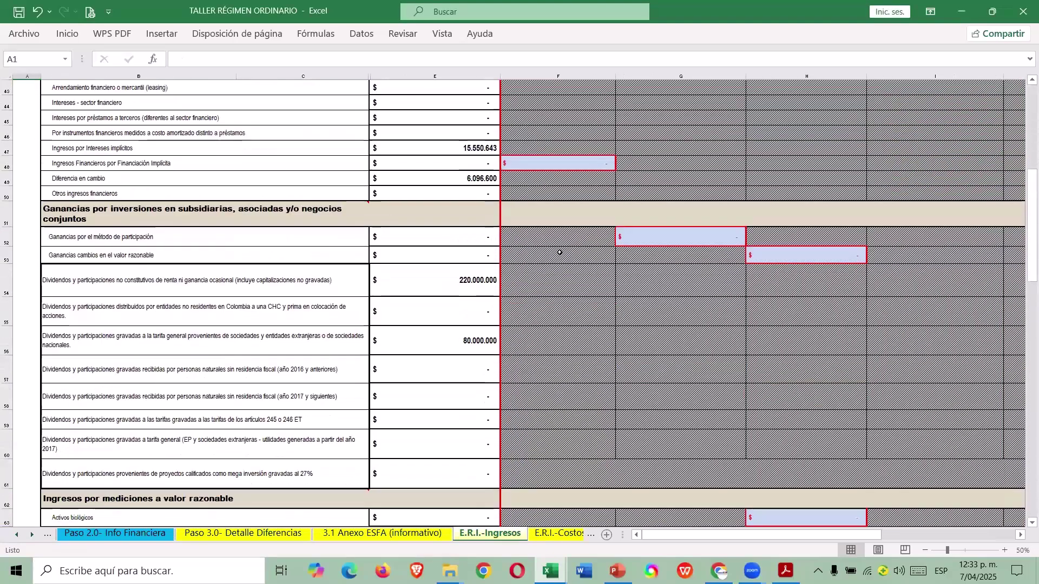
pyautogui.scroll(-2, 541, 259)
pyautogui.scroll(8, 528, 265)
pyautogui.scroll(8, 526, 265)
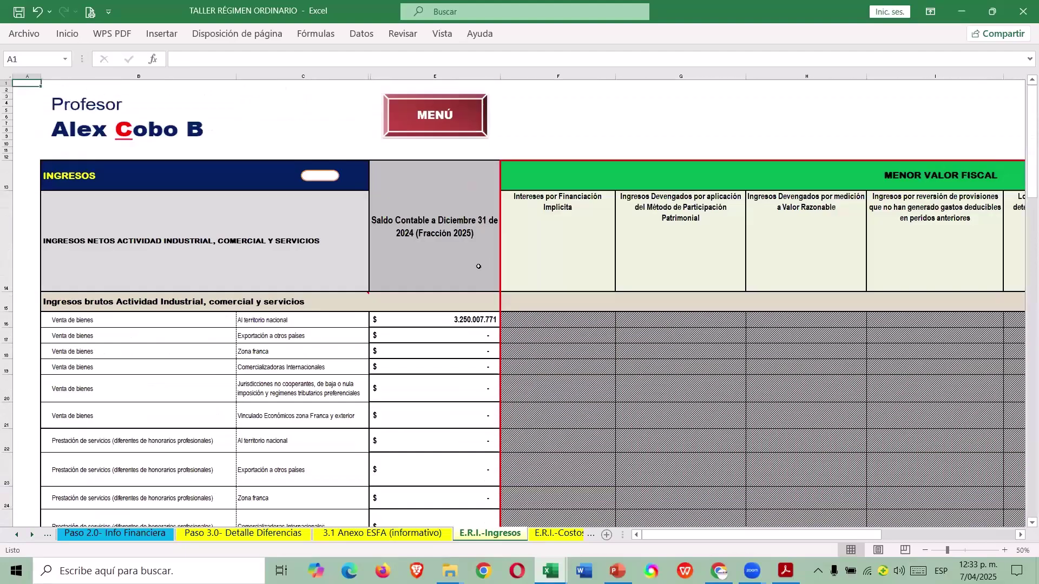
pyautogui.scroll(-5, 444, 302)
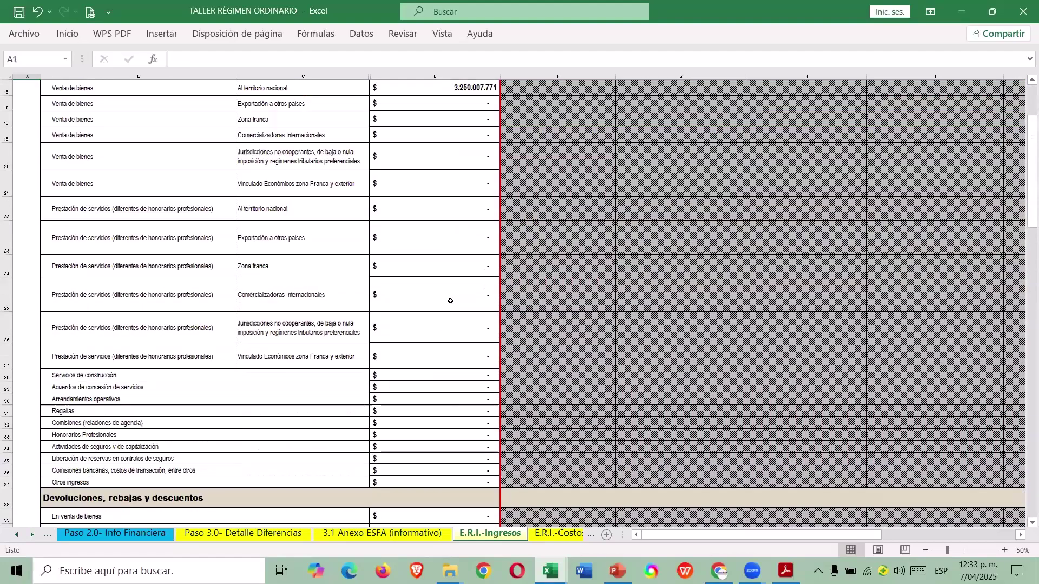
pyautogui.scroll(-3, 450, 298)
pyautogui.scroll(-9, 458, 292)
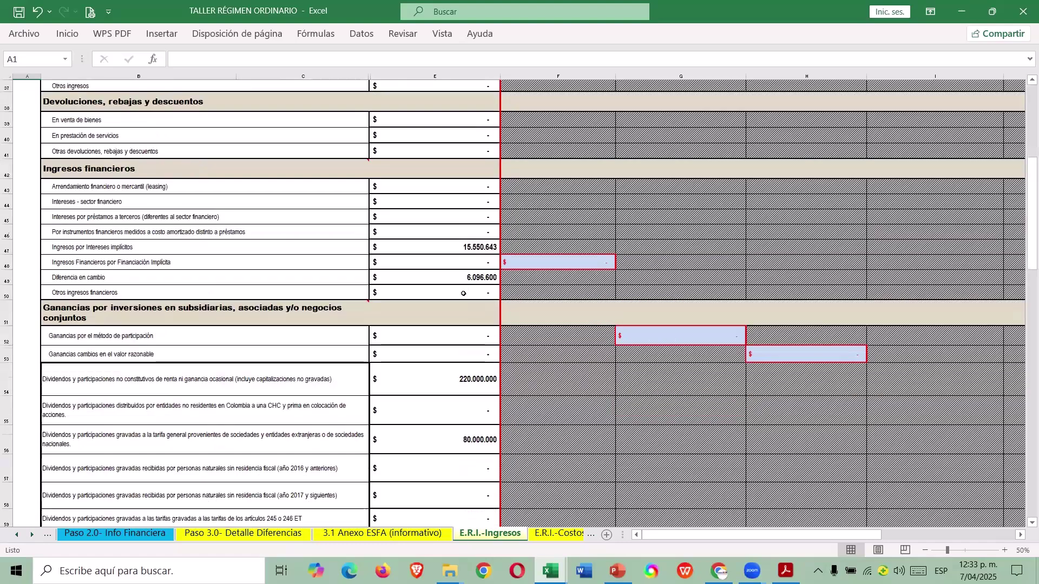
pyautogui.scroll(-15, 458, 301)
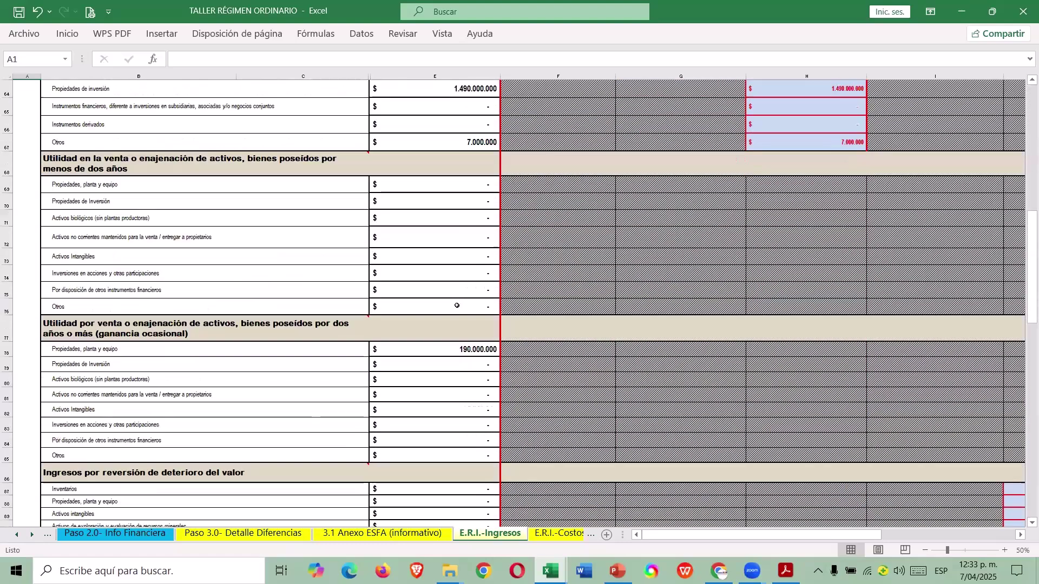
pyautogui.scroll(-6, 446, 302)
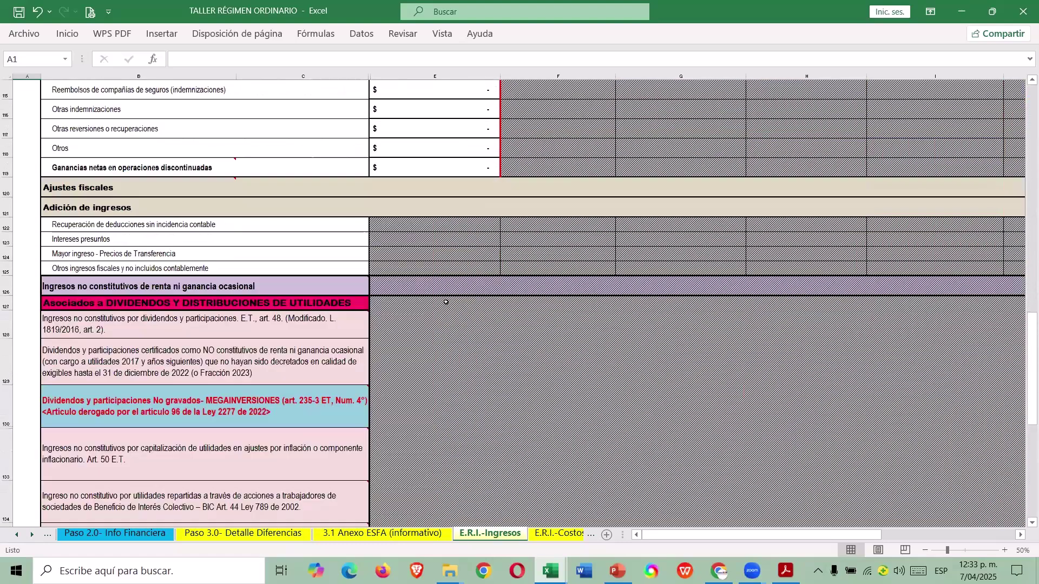
# Enter 220.000.000 of art. 48 non-taxable dividends in S128 on E.R.I.-Ingresos.
pyautogui.scroll(-2, 325, 307)
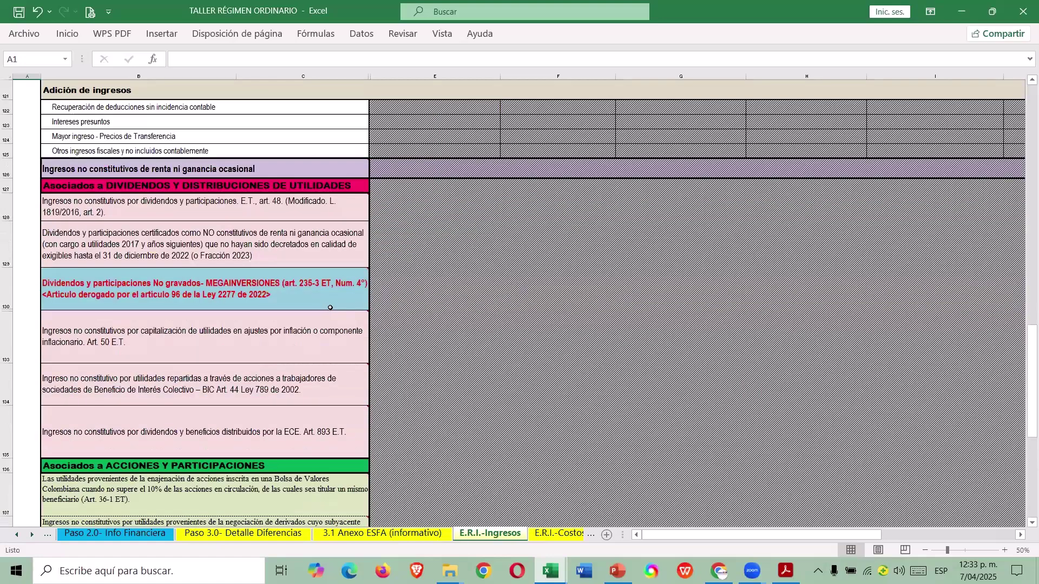
pyautogui.scroll(-9, 329, 304)
pyautogui.scroll(6, 329, 302)
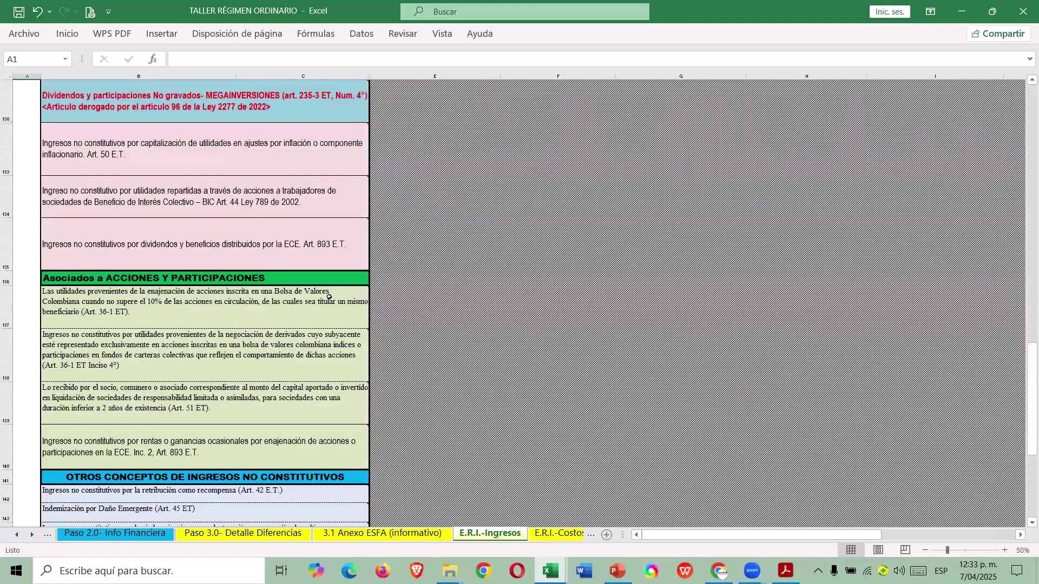
pyautogui.scroll(7, 329, 314)
pyautogui.click(435, 432)
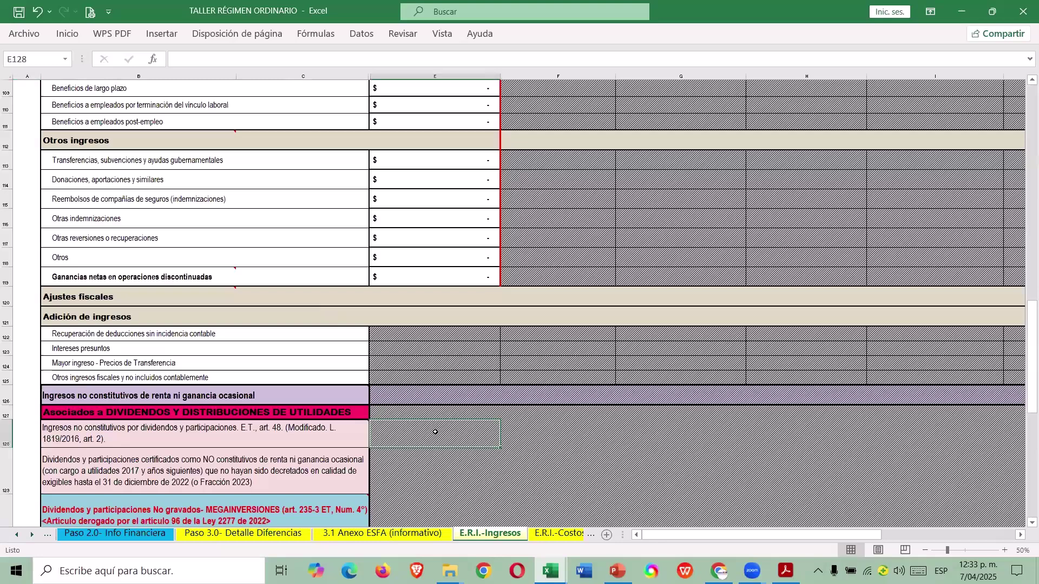
pyautogui.press('Left')
pyautogui.hscroll(1, 435, 432)
pyautogui.press('Right')
pyautogui.press('Right')
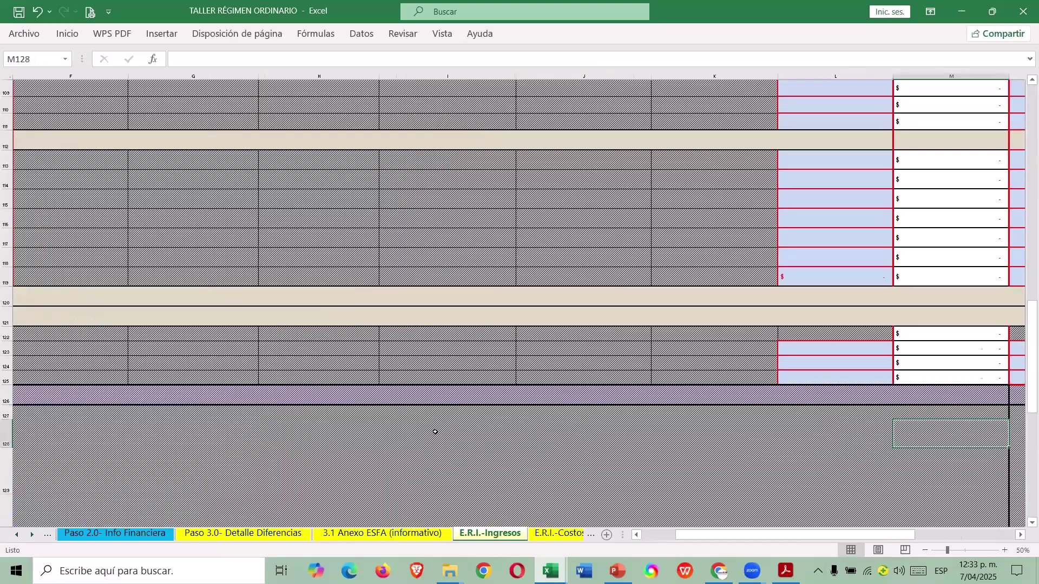
pyautogui.press('Right')
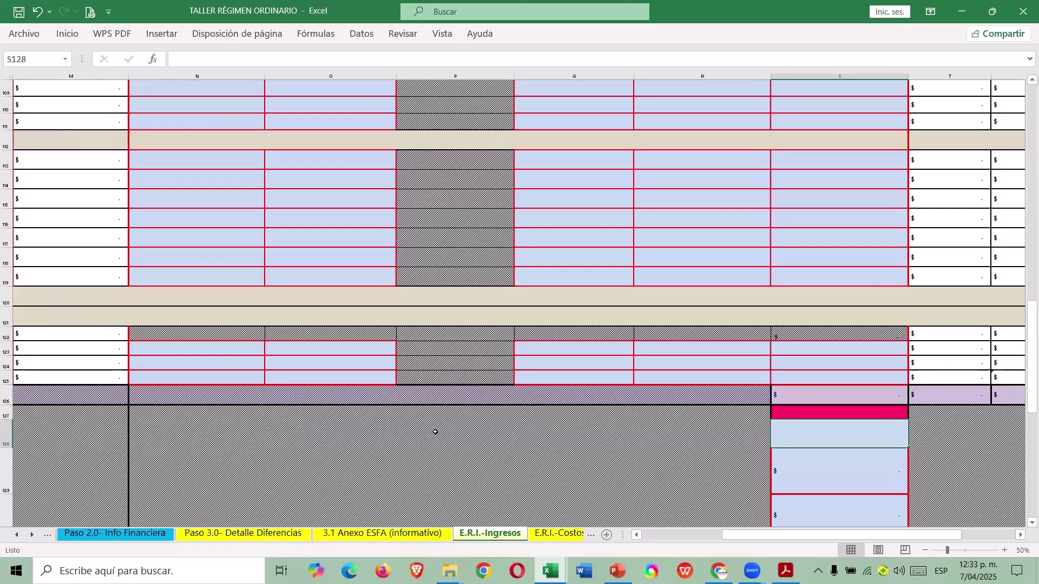
pyautogui.write('220.000.000')
pyautogui.press('Return')
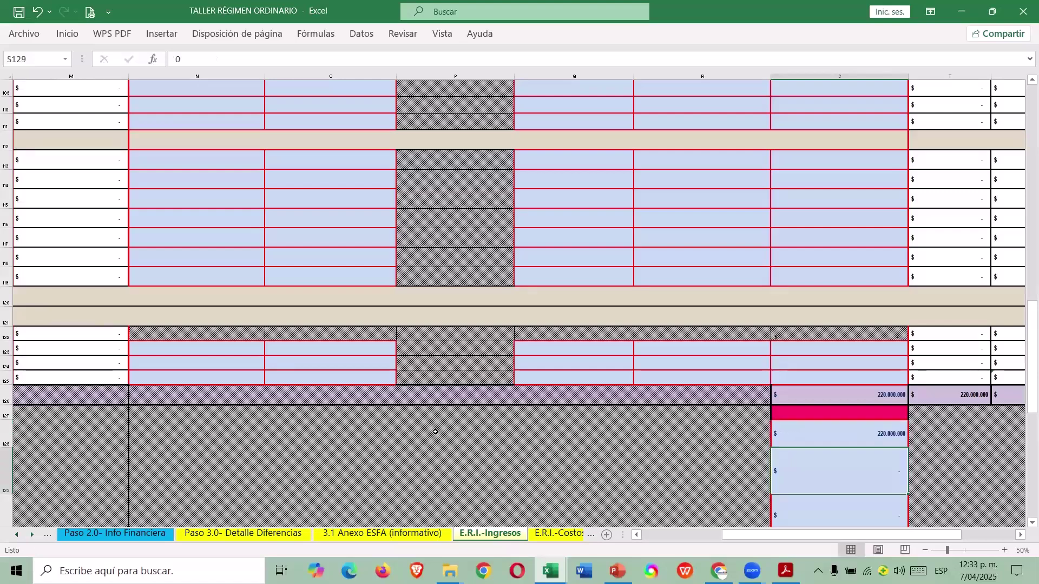
pyautogui.hotkey('alt', 'Tab')
pyautogui.scroll(-10, 429, 283)
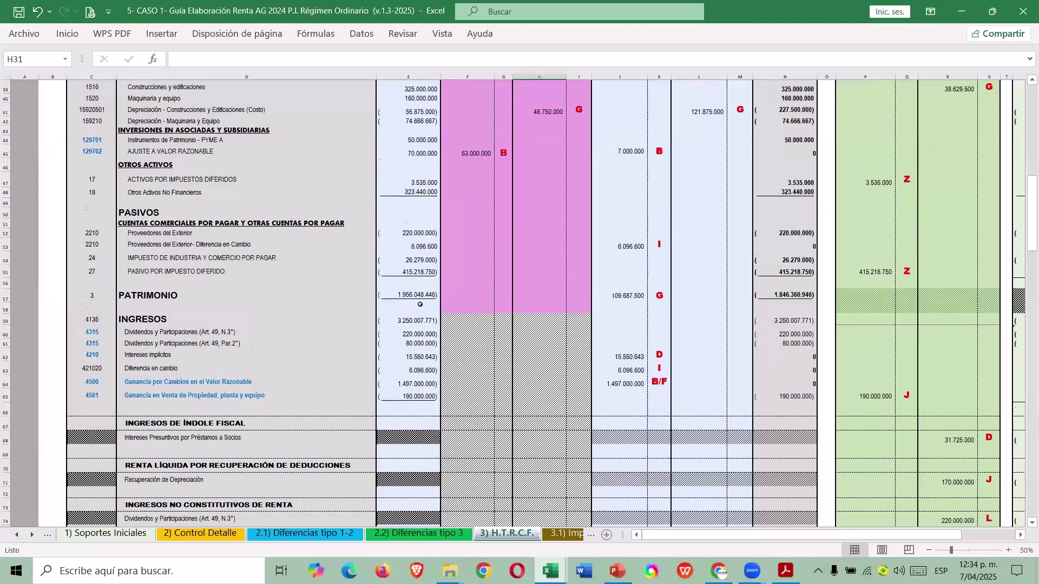
# Check the source formula of the guide's 15.550.643 implicit interest figure in cell E62.
pyautogui.scroll(-1, 420, 305)
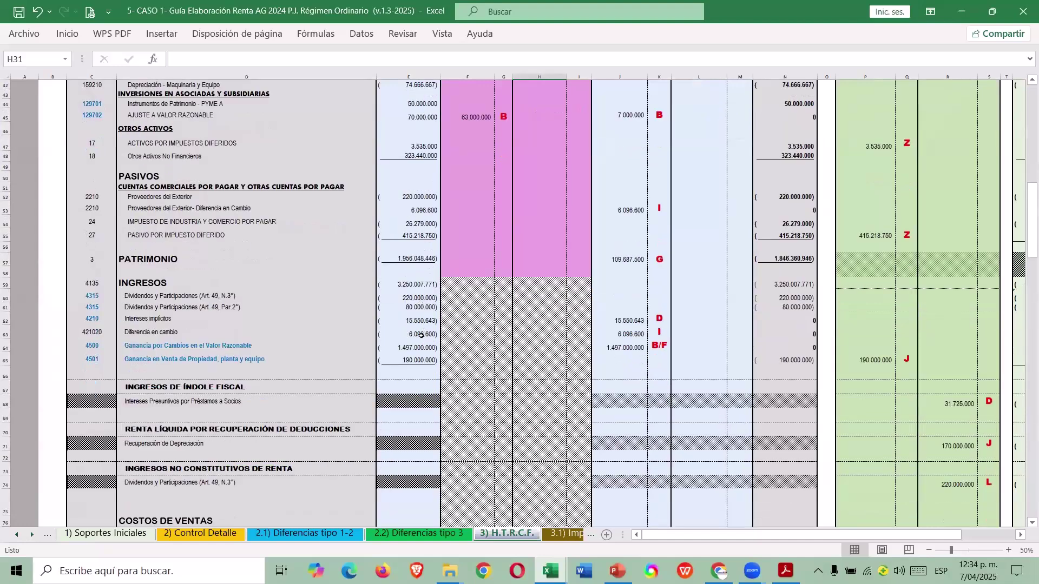
pyautogui.click(426, 323)
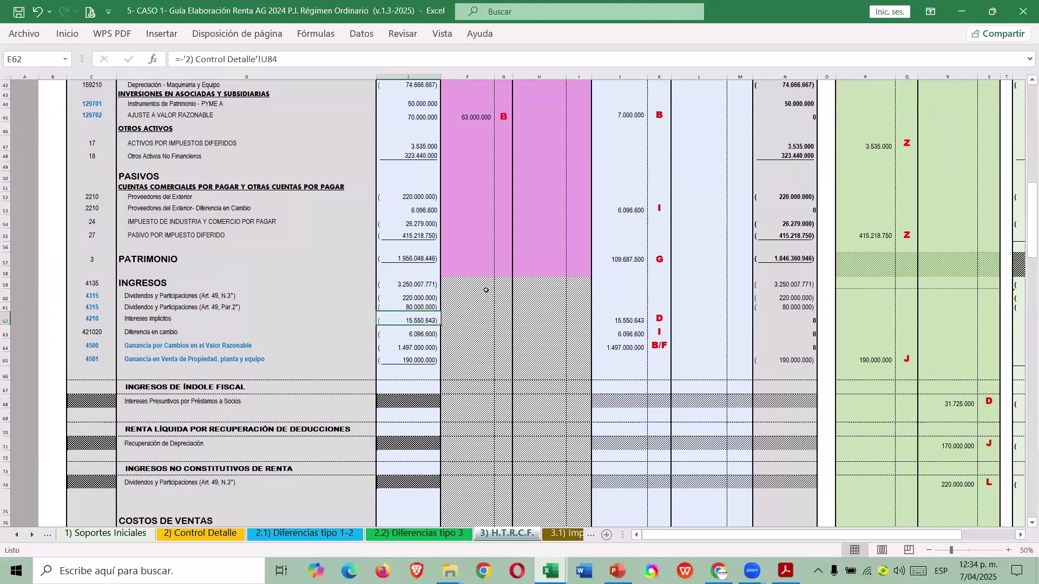
pyautogui.hotkey('alt', 'Tab')
pyautogui.scroll(-10, 575, 278)
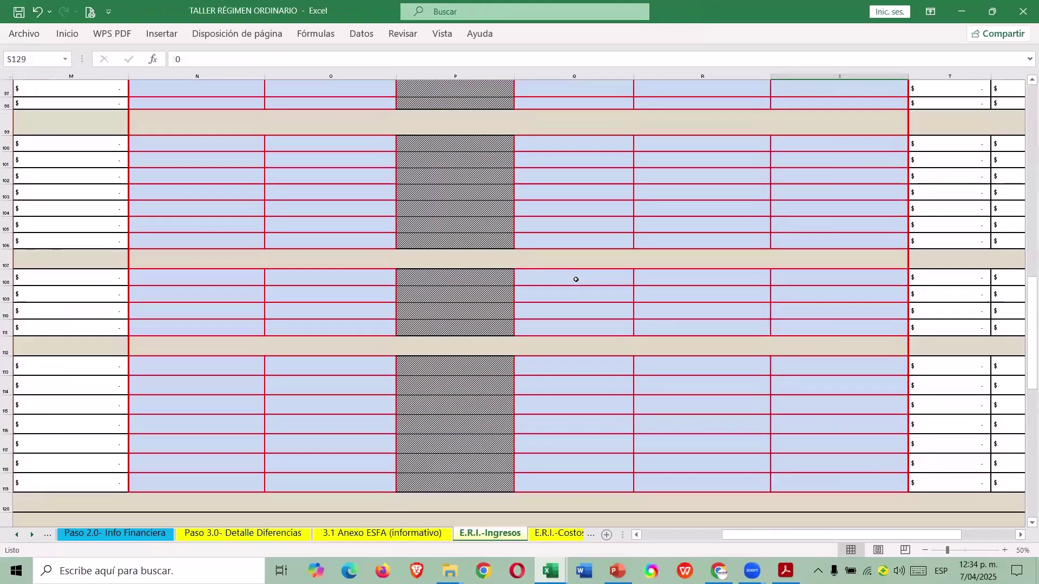
pyautogui.moveTo(1022, 271); pyautogui.dragTo(1023, 211)
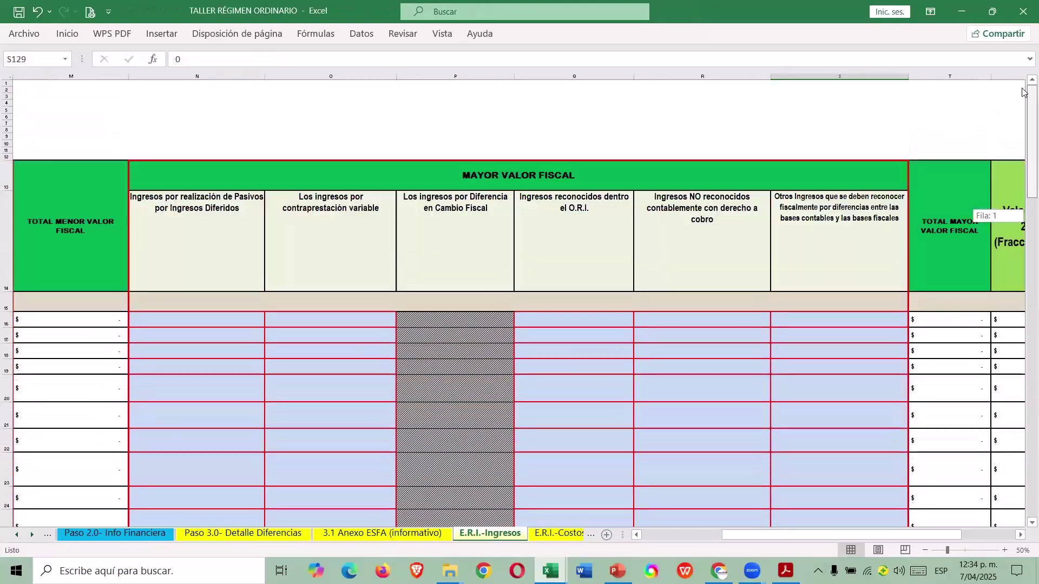
pyautogui.moveTo(725, 536); pyautogui.dragTo(669, 542)
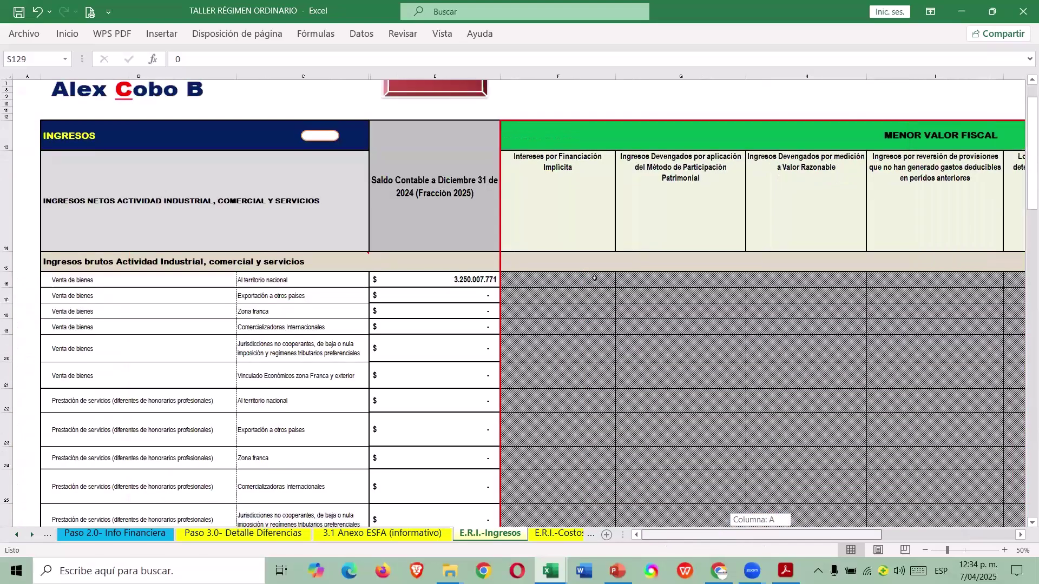
pyautogui.hotkey('ctrl', 'Home')
pyautogui.click(925, 551)
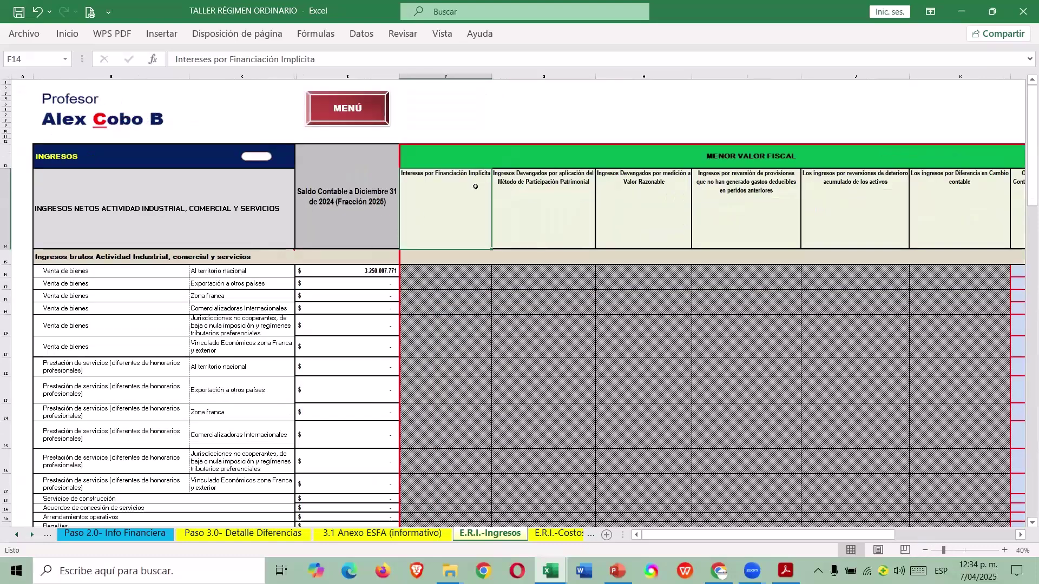
pyautogui.press('Right')
pyautogui.press('Right')
pyautogui.press('Left')
pyautogui.press('Left')
pyautogui.press('Left')
pyautogui.click(476, 186)
pyautogui.press('Right')
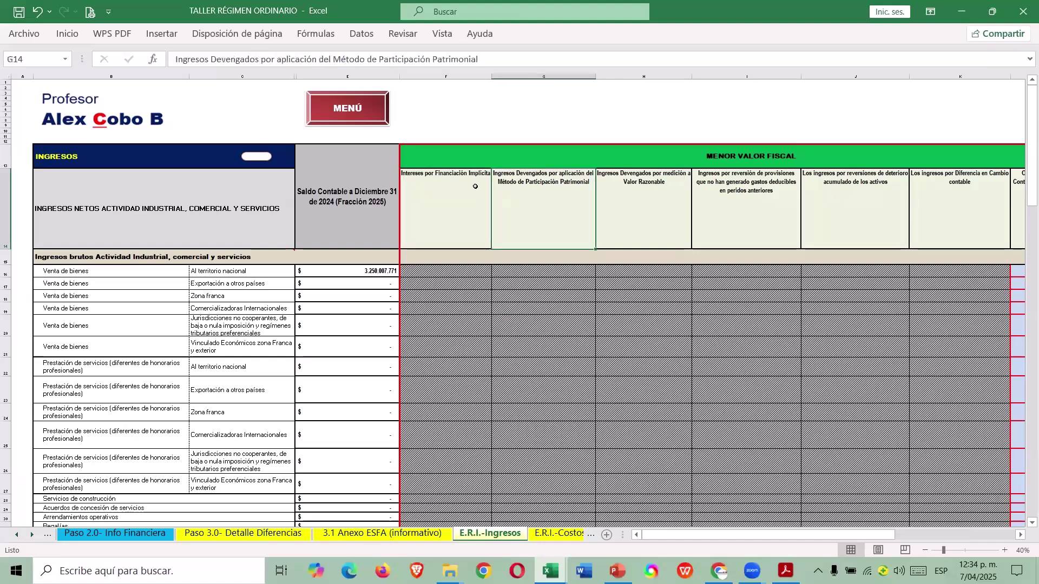
pyautogui.press('Right')
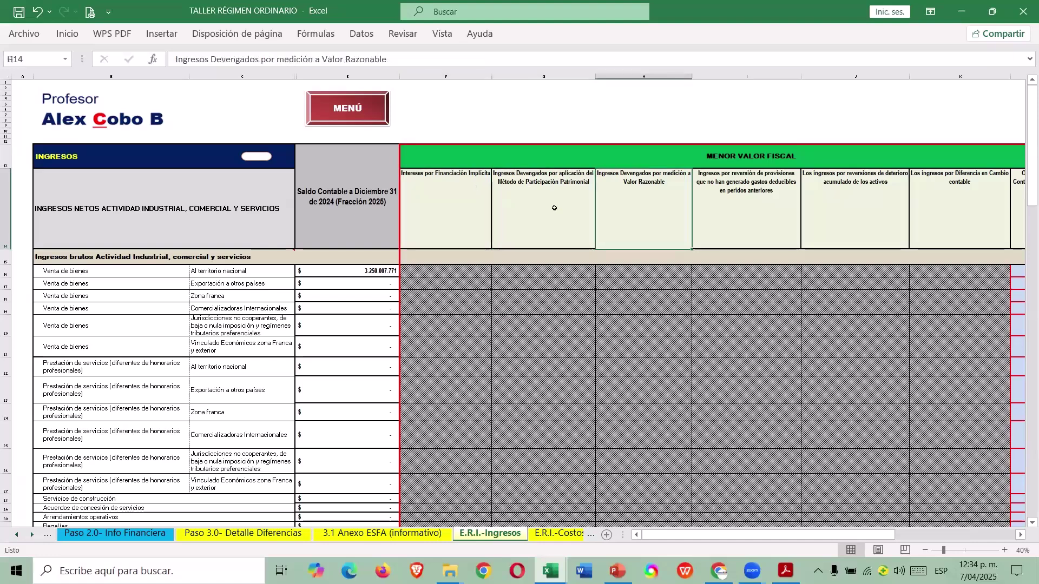
pyautogui.press('Left')
pyautogui.press('Right')
pyautogui.press('Right')
pyautogui.press('Right')
pyautogui.press('Right')
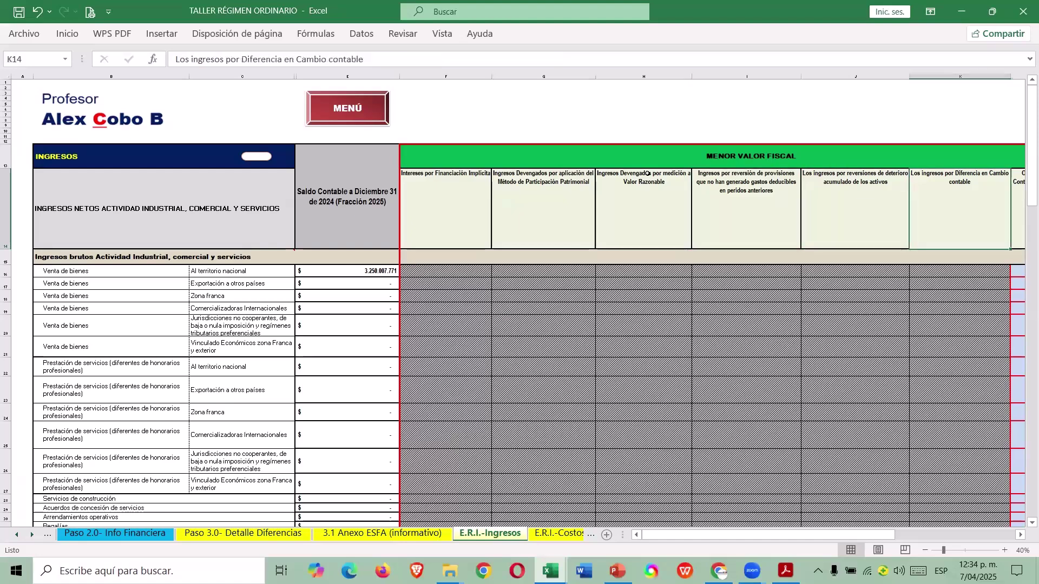
pyautogui.hscroll(3, 648, 173)
pyautogui.press('Left')
pyautogui.press('Left')
pyautogui.press('Right')
pyautogui.press('Right')
pyautogui.press('Right')
pyautogui.press('Right')
pyautogui.press('Right')
pyautogui.press('Right')
pyautogui.press('Right')
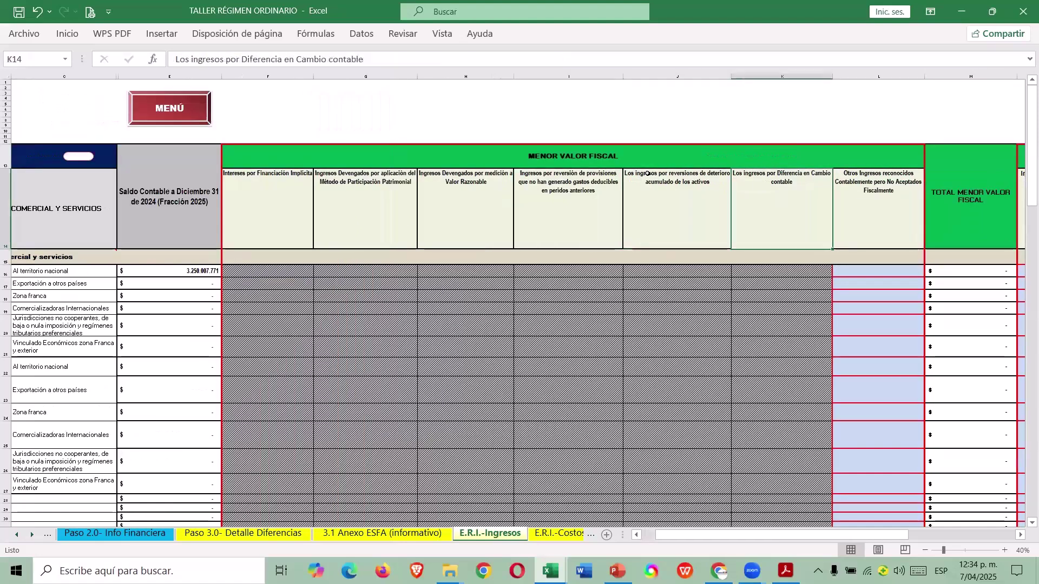
pyautogui.press('Right')
pyautogui.press('Right')
pyautogui.press('Right')
pyautogui.press('Left')
pyautogui.press('Left')
pyautogui.press('Left')
pyautogui.press('Left')
pyautogui.press('Left')
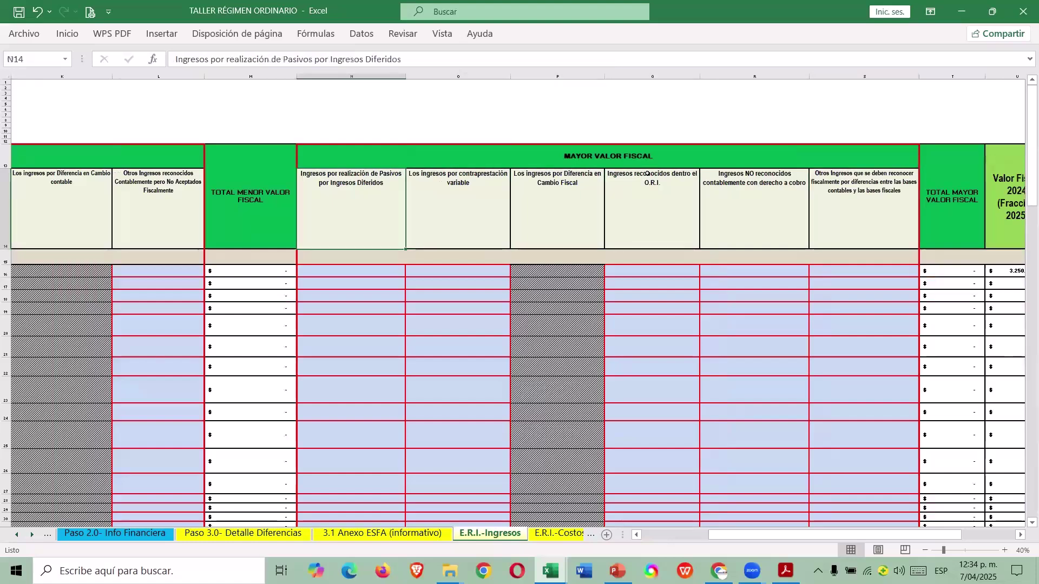
pyautogui.press('Left')
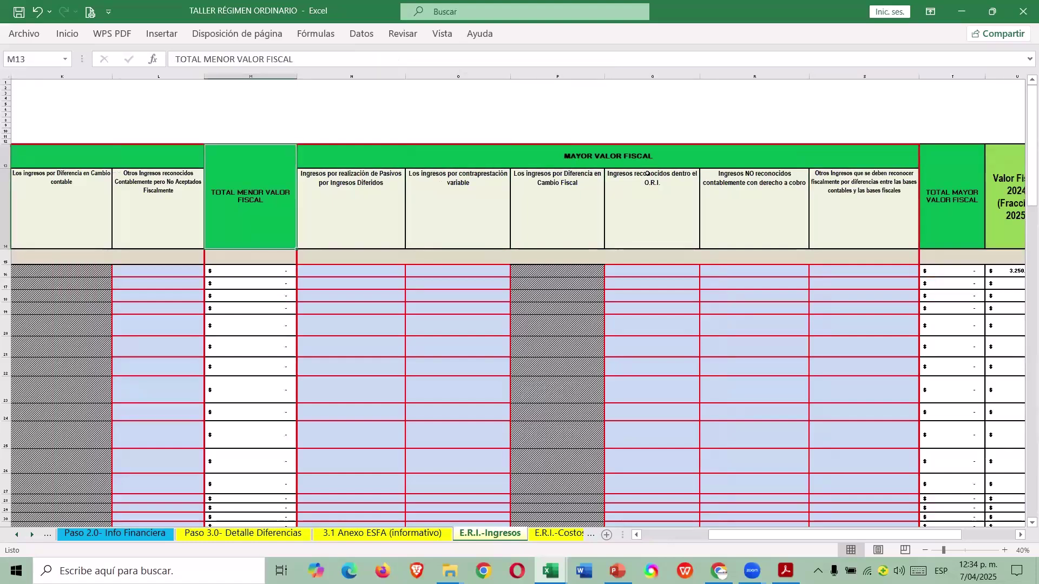
pyautogui.press('Home')
pyautogui.press('Right')
pyautogui.press('Right')
pyautogui.press('Right')
pyautogui.press('Right')
pyautogui.press('Right')
pyautogui.press('Right')
pyautogui.press('Right')
pyautogui.press('Right')
pyautogui.press('Right')
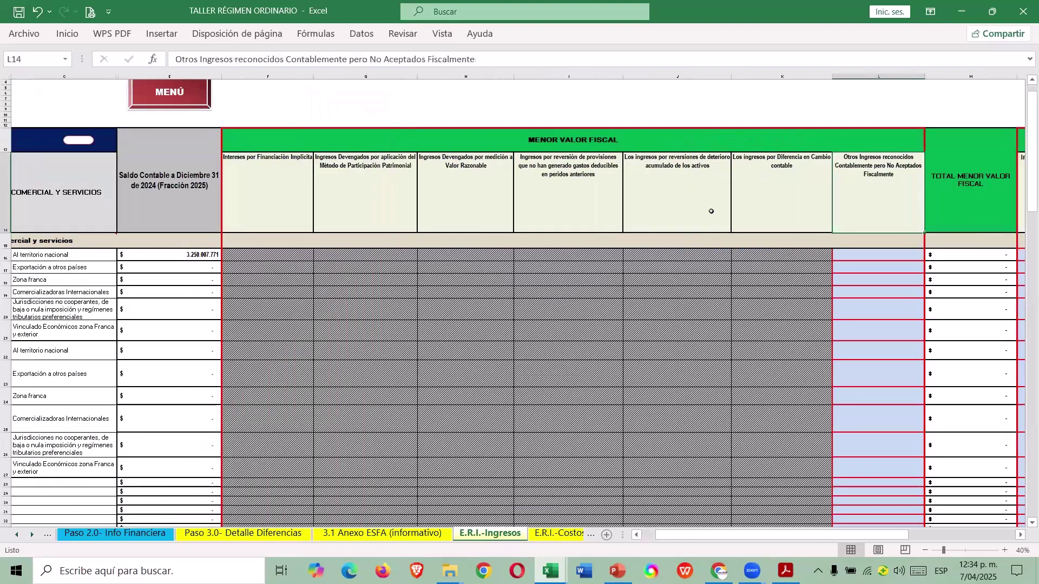
pyautogui.scroll(-12, 715, 214)
pyautogui.click(885, 210)
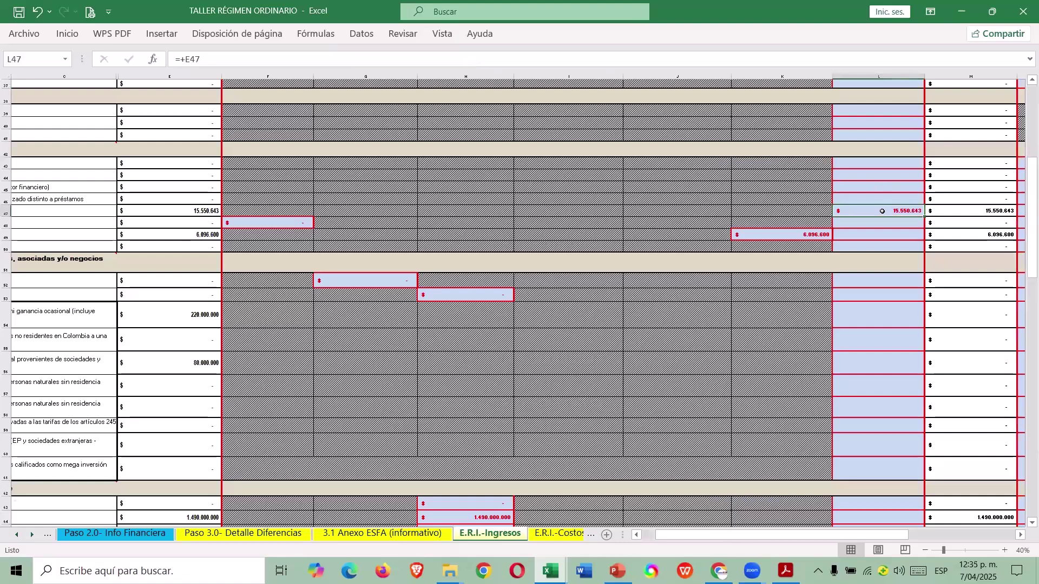
pyautogui.hotkey('ctrl', 'Left')
pyautogui.hotkey('ctrl', 'Left')
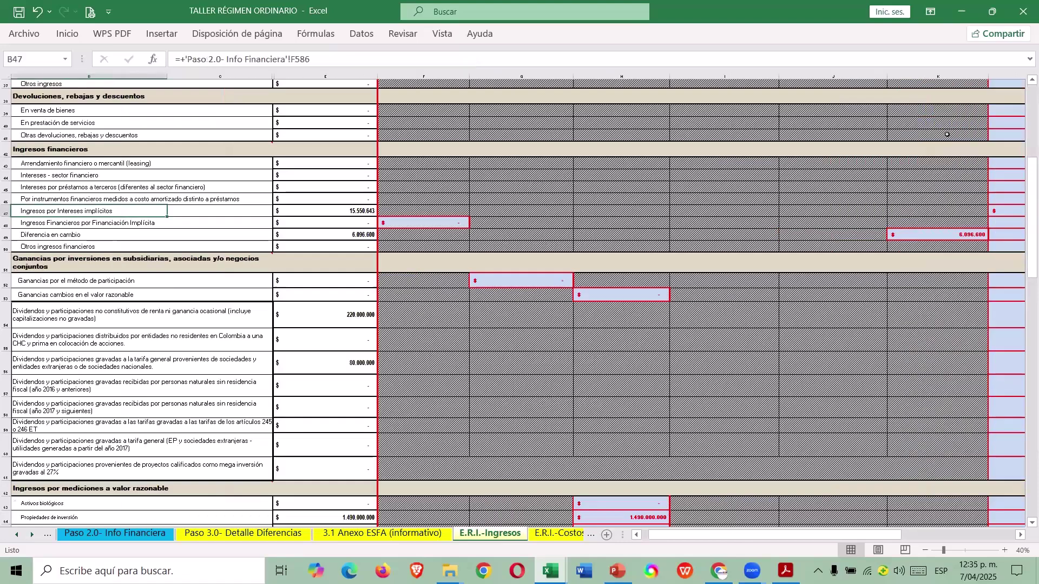
pyautogui.press('Right')
pyautogui.press('Right')
pyautogui.press('Right')
pyautogui.press('Right')
pyautogui.press('Right')
pyautogui.press('Right')
pyautogui.press('Right')
pyautogui.press('Right')
pyautogui.press('Right')
pyautogui.press('Right')
pyautogui.press('Left')
pyautogui.press('Left')
pyautogui.press('Down')
pyautogui.press('Down')
pyautogui.press('Left')
pyautogui.hotkey('ctrl', 'Left')
pyautogui.hotkey('ctrl', 'Left')
pyautogui.press('Left')
pyautogui.press('Right')
pyautogui.press('Right')
pyautogui.press('Right')
pyautogui.press('Right')
pyautogui.press('Right')
pyautogui.press('Right')
pyautogui.press('Right')
pyautogui.press('Left')
pyautogui.hotkey('ctrl', 'Left')
pyautogui.hotkey('ctrl', 'Left')
pyautogui.press('Left')
pyautogui.press('Right')
pyautogui.press('Right')
pyautogui.press('Right')
pyautogui.press('Right')
pyautogui.press('Right')
pyautogui.press('Right')
pyautogui.press('Right')
pyautogui.press('Left')
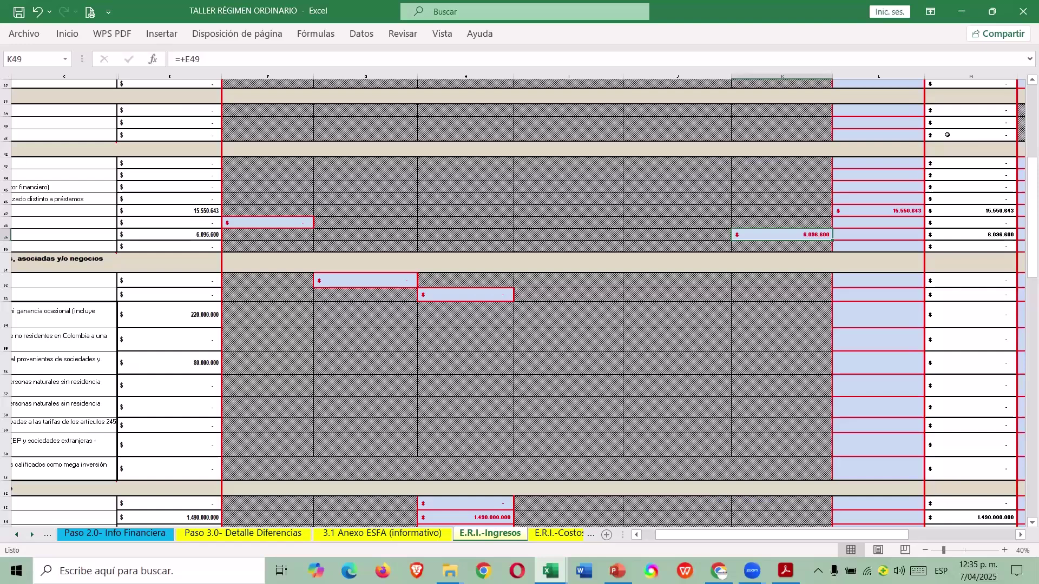
pyautogui.write('0')
pyautogui.press('Return')
pyautogui.press('Up')
pyautogui.hotkey('ctrl', 'z')
pyautogui.scroll(-3, 831, 195)
pyautogui.scroll(1, 840, 209)
pyautogui.scroll(1, 839, 208)
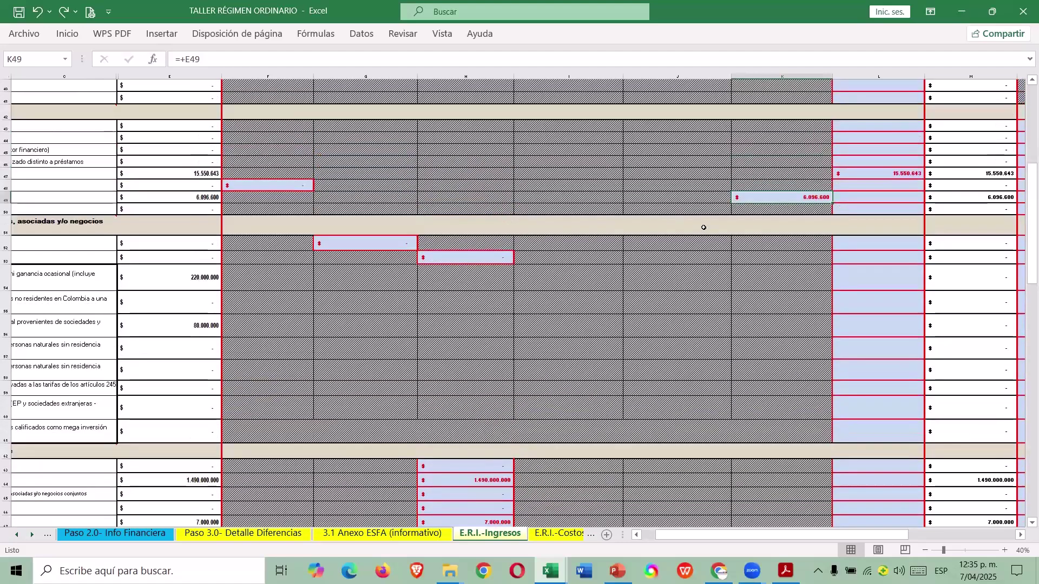
pyautogui.scroll(-4, 757, 224)
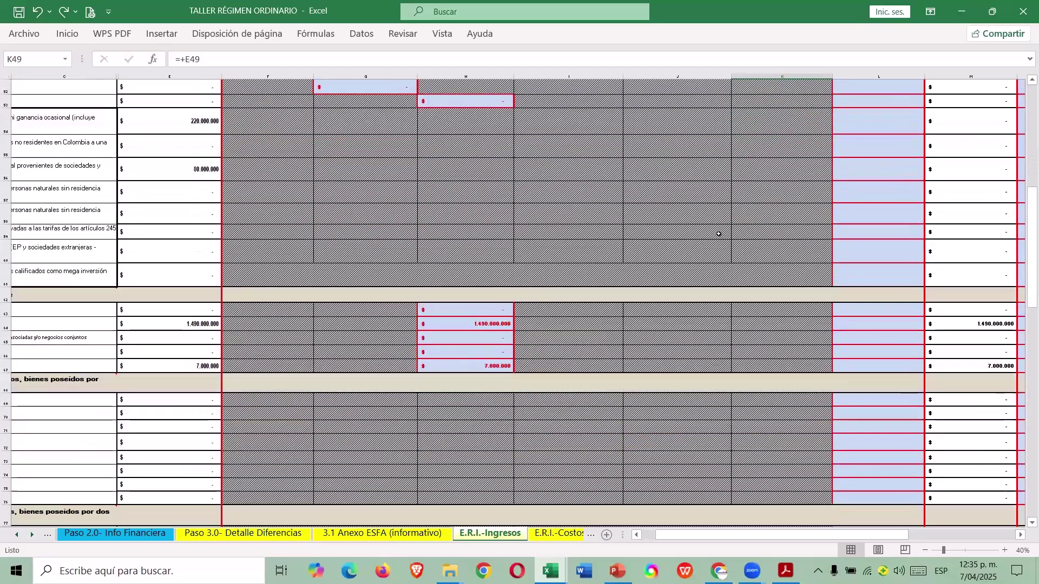
pyautogui.click(465, 364)
pyautogui.moveTo(871, 535); pyautogui.dragTo(762, 532)
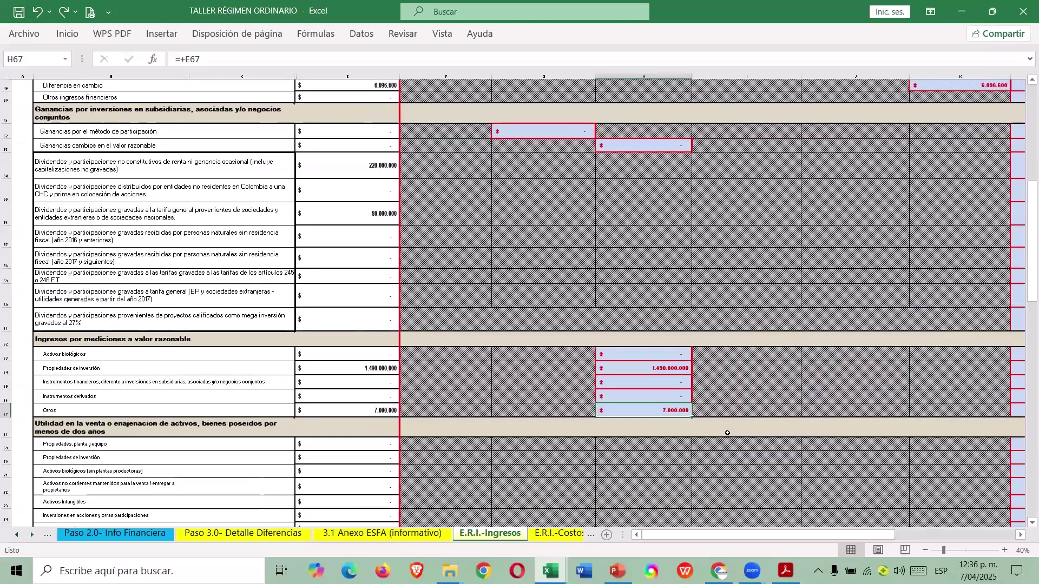
pyautogui.scroll(-1, 676, 380)
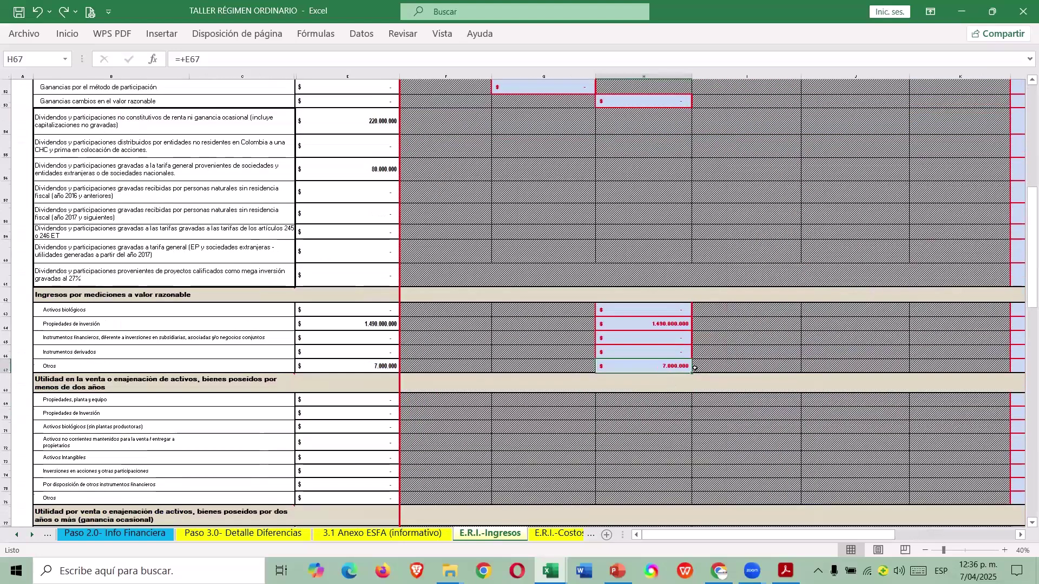
pyautogui.scroll(-8, 681, 363)
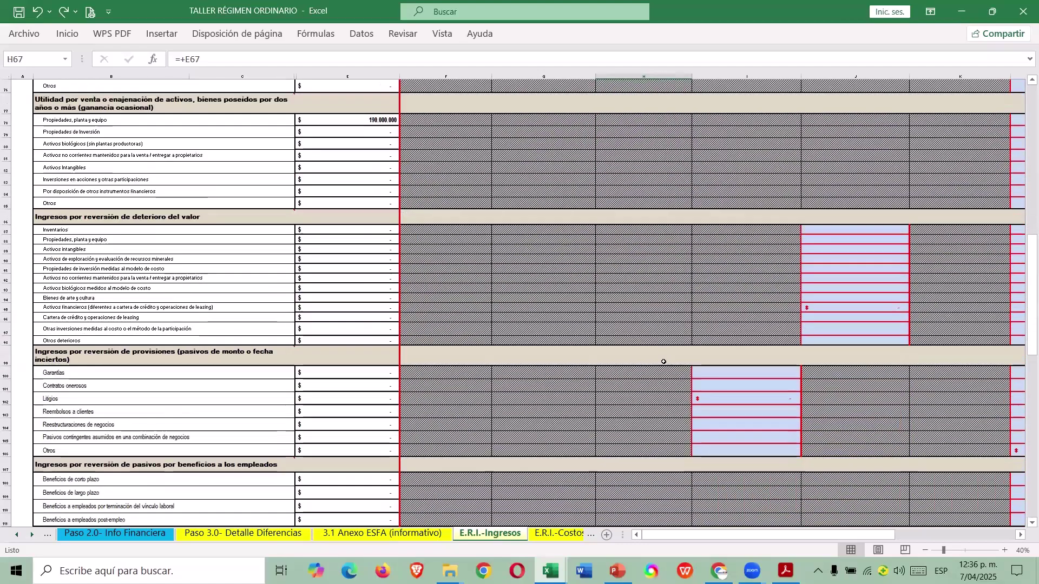
pyautogui.scroll(-9, 664, 361)
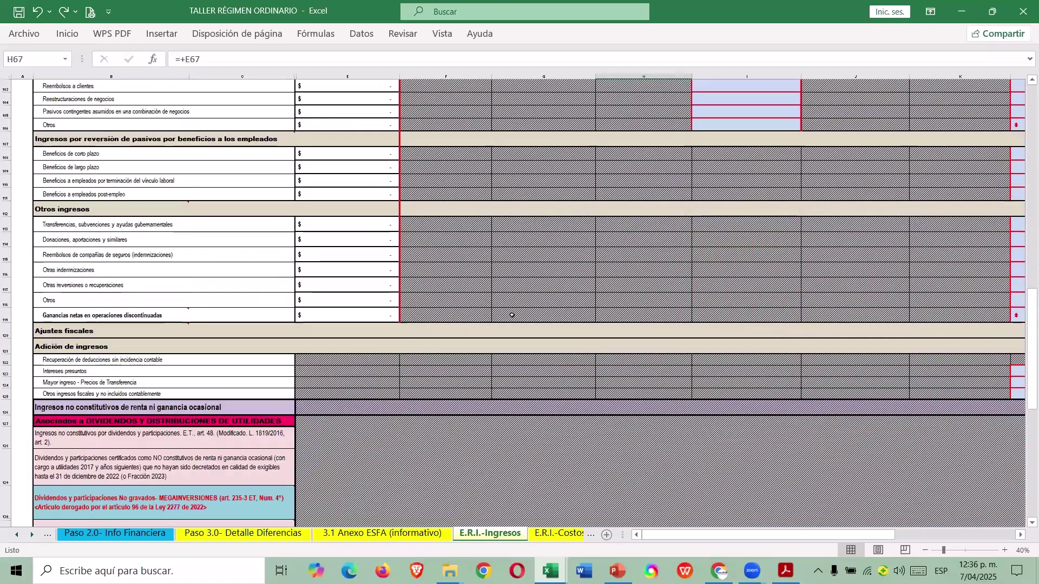
pyautogui.scroll(-1, 443, 323)
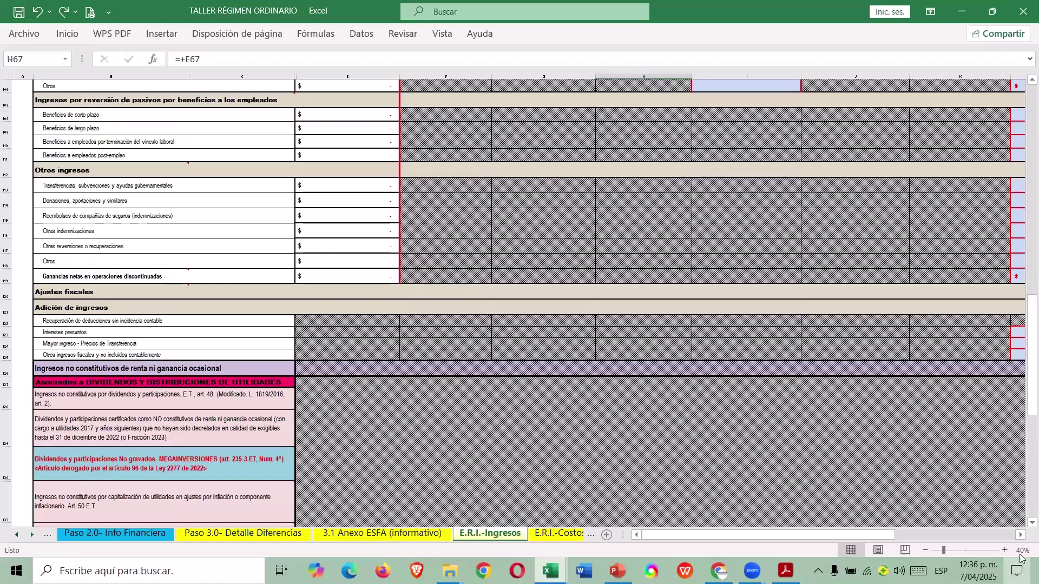
pyautogui.scroll(1, 520, 300)
pyautogui.click(81, 319)
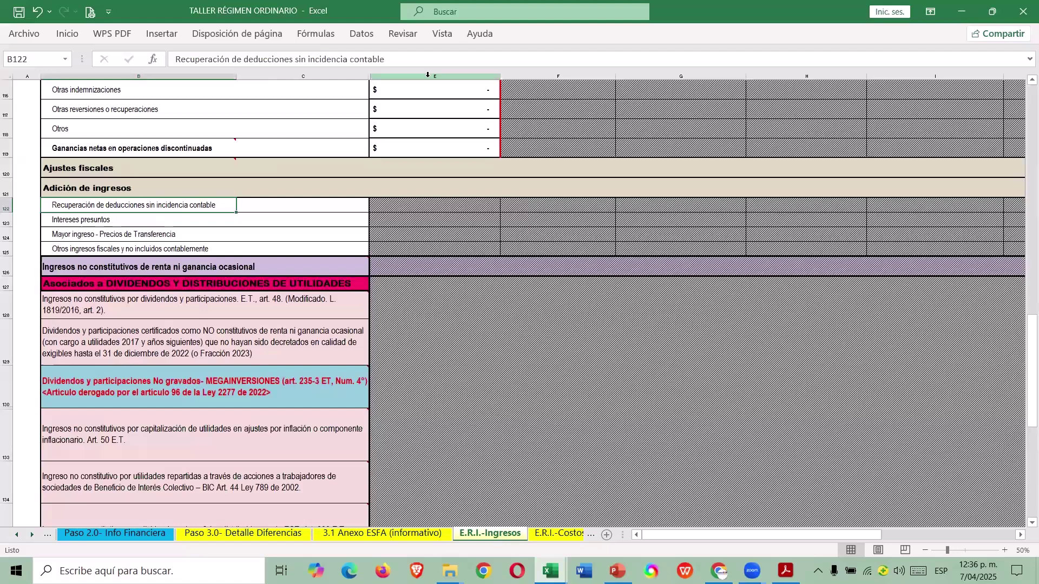
pyautogui.press('Down')
pyautogui.press('Down')
pyautogui.press('Up')
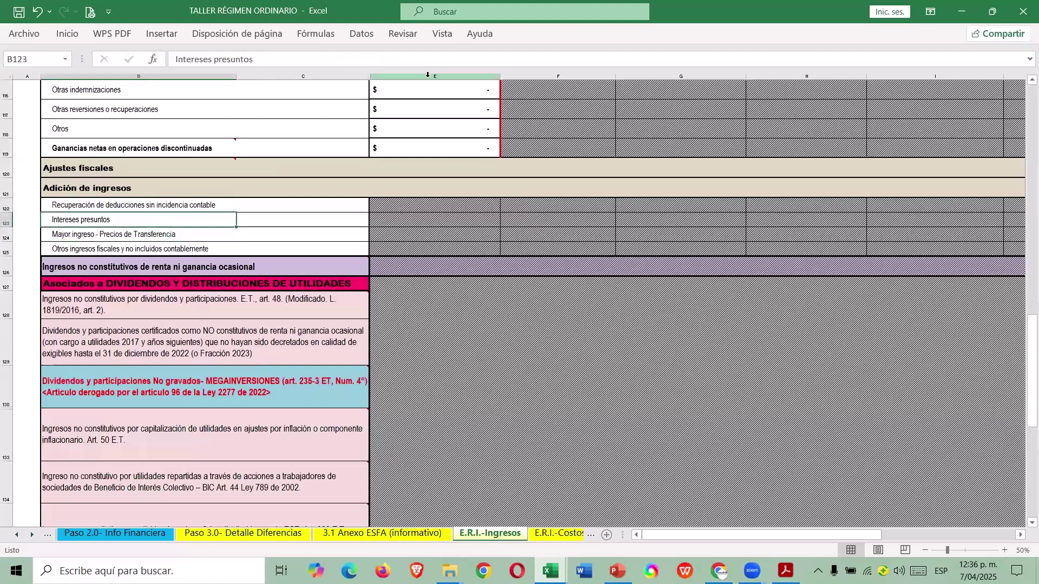
pyautogui.hotkey('alt', 'Tab')
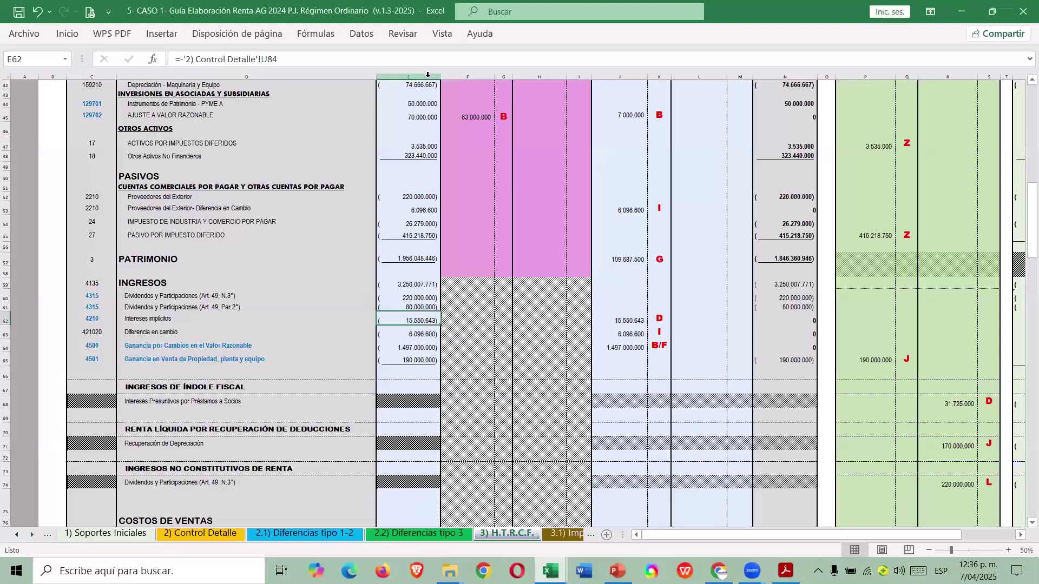
pyautogui.press('Down')
pyautogui.press('Down')
pyautogui.press('Down')
pyautogui.press('Down')
pyautogui.press('Down')
pyautogui.press('Down')
pyautogui.press('Down')
pyautogui.press('Down')
pyautogui.press('Down')
pyautogui.press('Down')
pyautogui.press('Down')
pyautogui.press('Down')
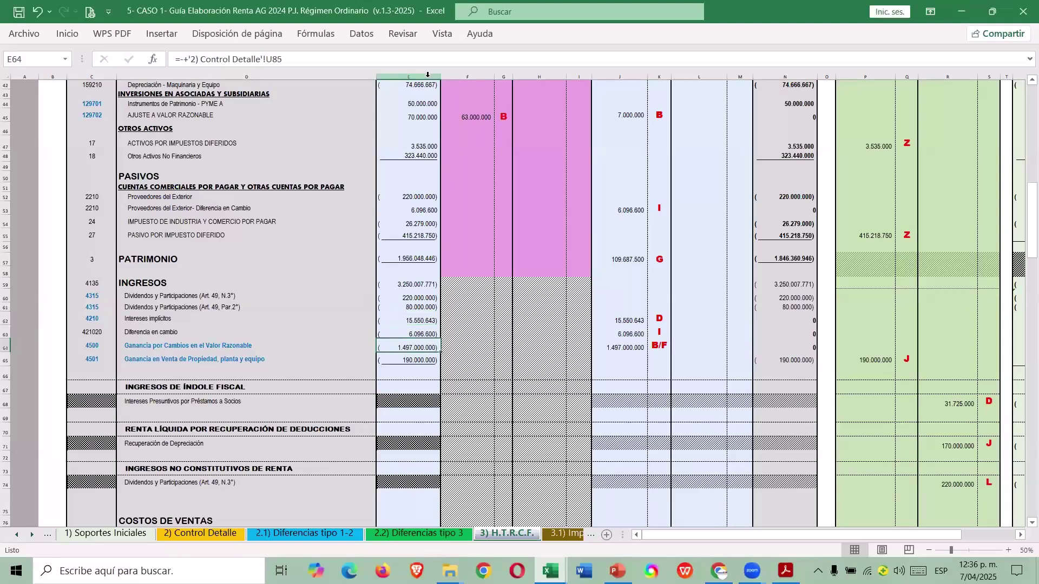
pyautogui.press('Down')
pyautogui.press('Down')
pyautogui.press('Down')
pyautogui.press('Down')
pyautogui.press('Down')
pyautogui.press('Down')
pyautogui.press('Down')
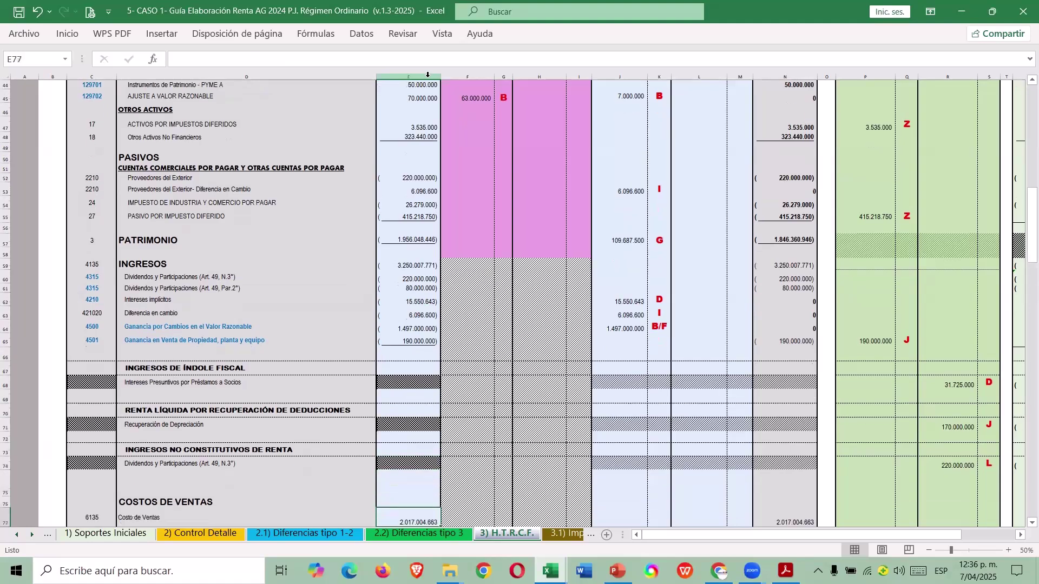
pyautogui.press('Up')
pyautogui.press('Up')
pyautogui.press('Up')
pyautogui.press('Up')
pyautogui.press('Up')
pyautogui.press('Up')
pyautogui.press('Up')
pyautogui.press('Up')
pyautogui.press('Up')
pyautogui.press('Up')
pyautogui.press('Up')
pyautogui.press('Up')
pyautogui.press('Up')
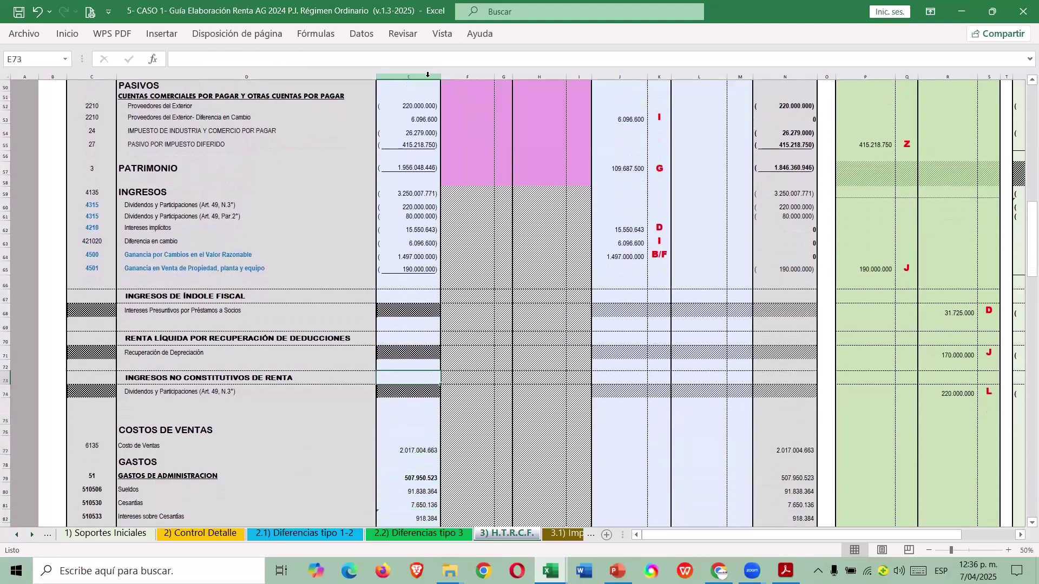
pyautogui.press('Right')
pyautogui.press('Right')
pyautogui.press('Right')
pyautogui.press('Right')
pyautogui.press('Right')
pyautogui.press('Right')
pyautogui.press('Right')
pyautogui.press('Right')
pyautogui.press('Right')
pyautogui.press('Right')
pyautogui.press('Right')
pyautogui.press('Right')
pyautogui.press('Right')
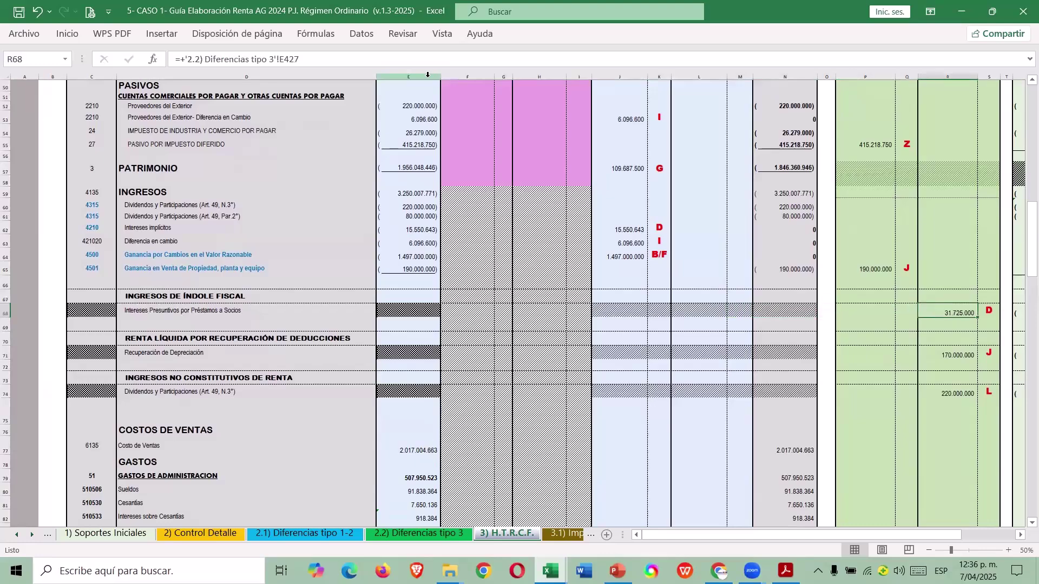
pyautogui.hotkey('alt', 'Tab')
pyautogui.press('Right')
pyautogui.press('Right')
pyautogui.press('Right')
pyautogui.press('Right')
pyautogui.press('Right')
pyautogui.press('Right')
pyautogui.press('Right')
pyautogui.press('Right')
pyautogui.press('Right')
pyautogui.press('Right')
pyautogui.press('Right')
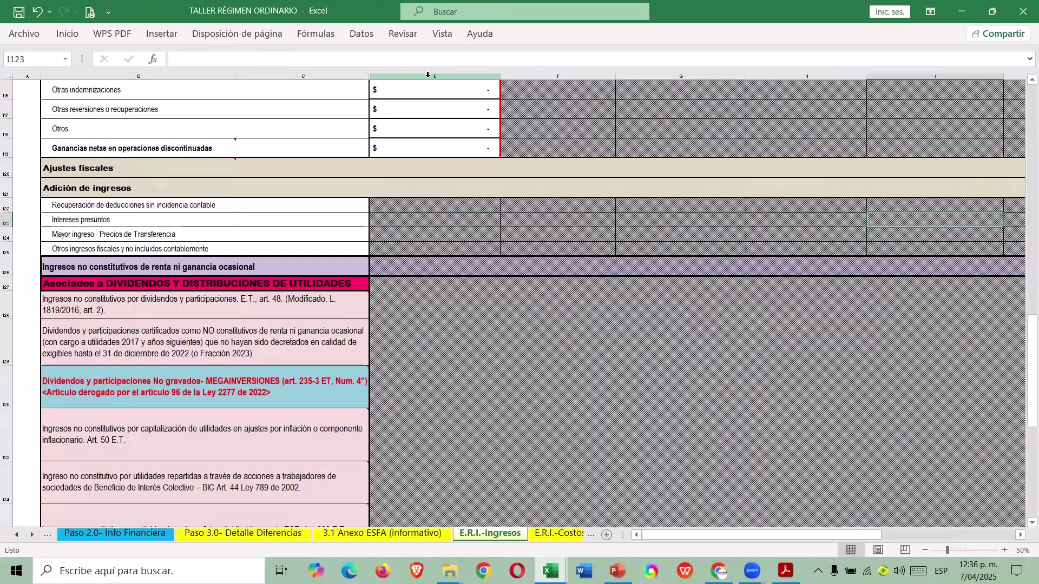
# Enter 31.725.000 in S123 as the Intereses presuntos fiscal addition.
pyautogui.press('Right')
pyautogui.press('Right')
pyautogui.press('Right')
pyautogui.press('Right')
pyautogui.press('Right')
pyautogui.press('Right')
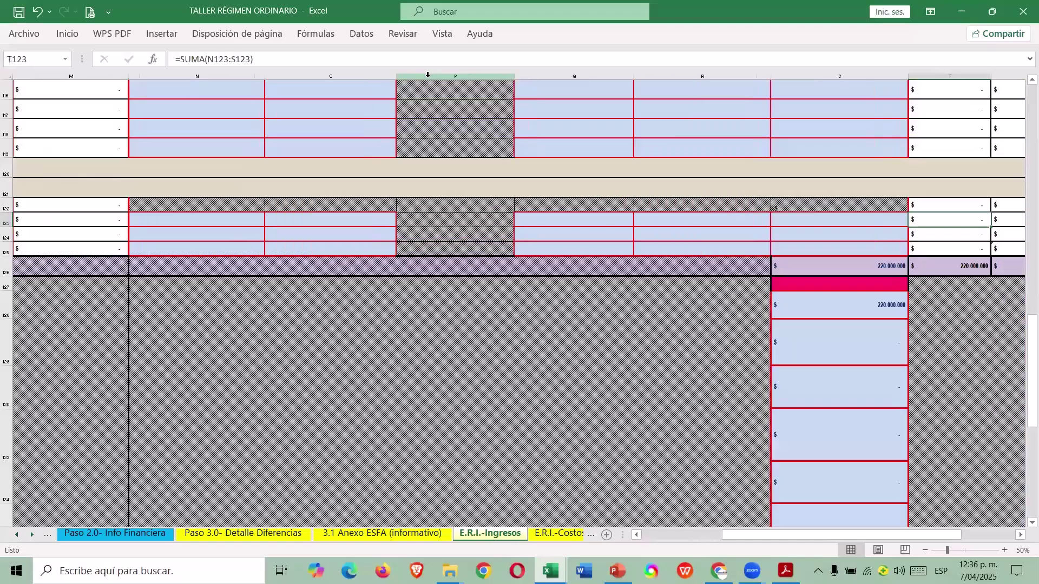
pyautogui.press('Left')
pyautogui.write('31725000')
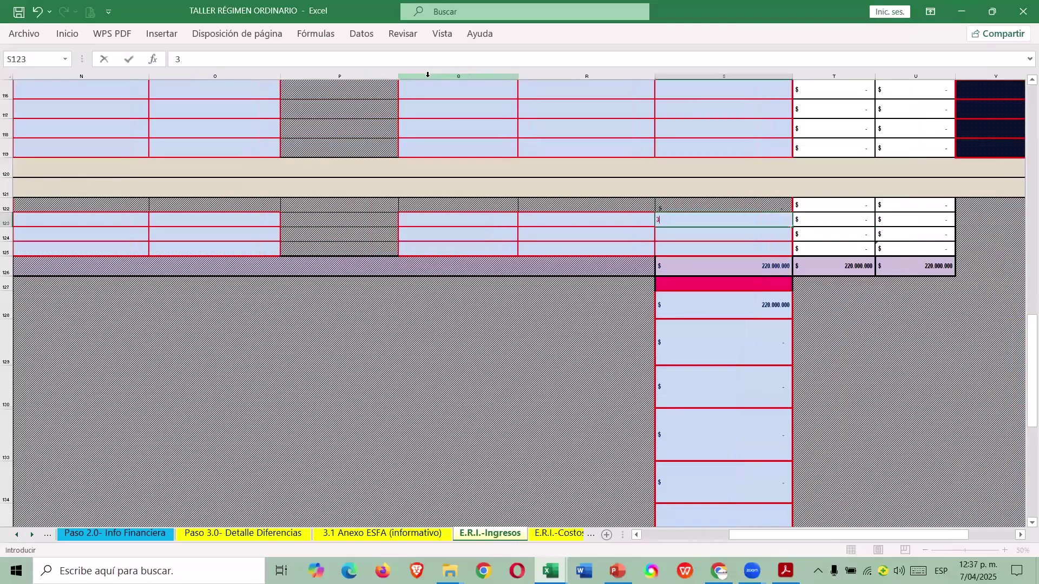
pyautogui.press('Return')
pyautogui.moveTo(844, 535); pyautogui.dragTo(600, 541)
pyautogui.scroll(8, 682, 409)
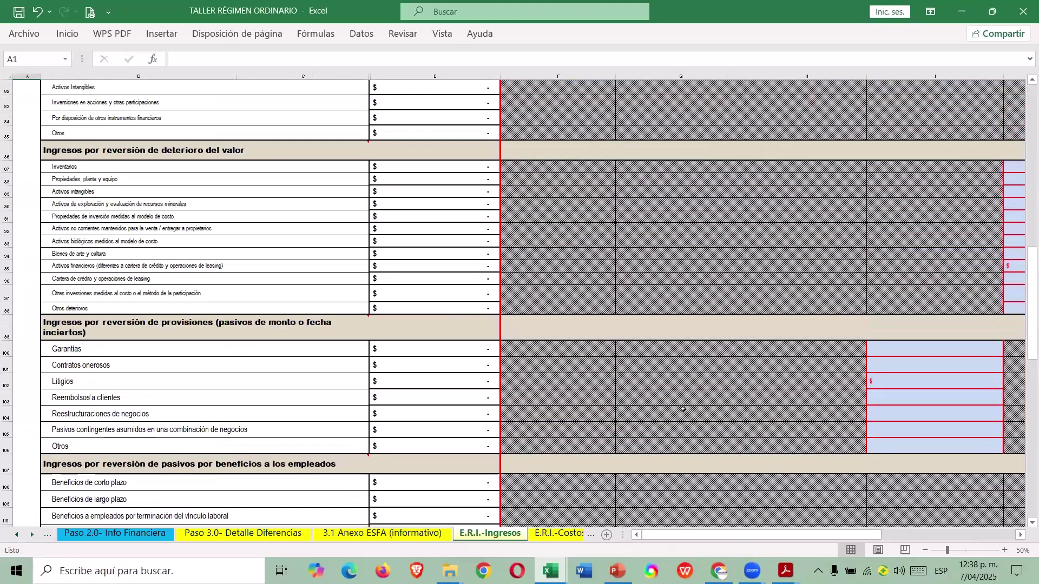
pyautogui.scroll(7, 683, 410)
pyautogui.scroll(7, 598, 394)
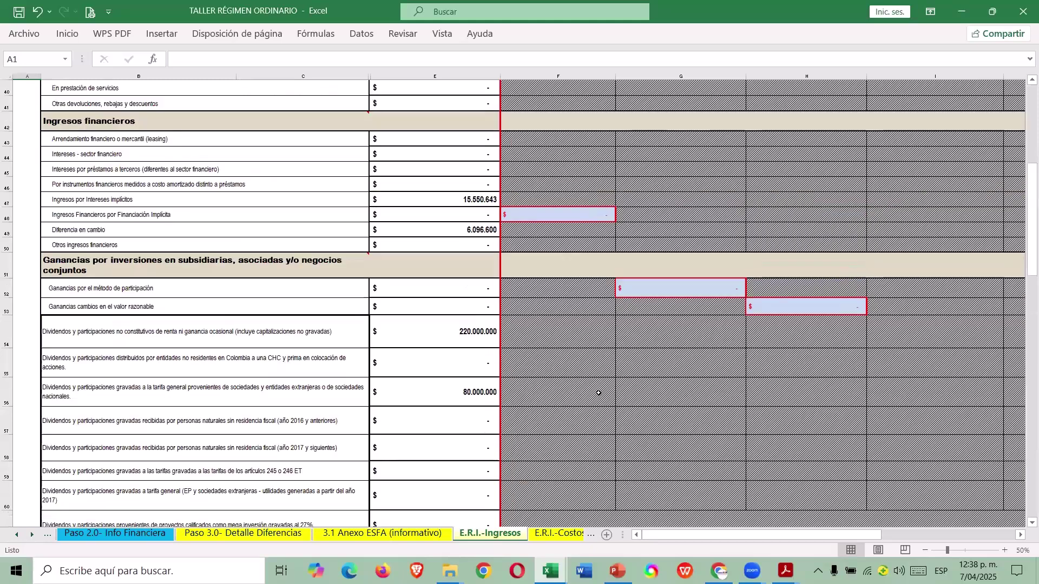
pyautogui.click(471, 332)
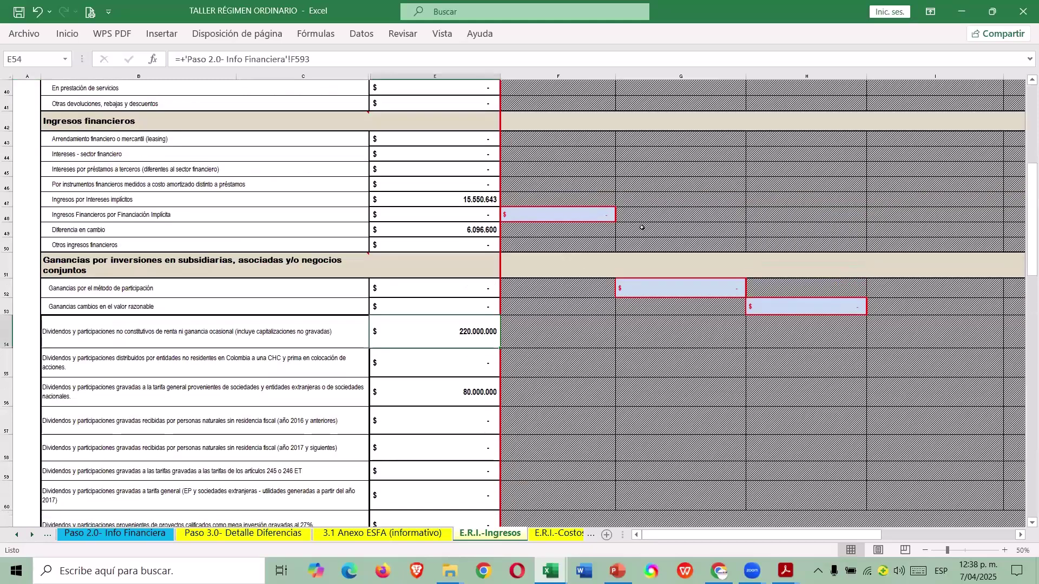
pyautogui.press('Right')
pyautogui.press('Right')
pyautogui.press('Right')
pyautogui.press('Right')
pyautogui.press('Right')
pyautogui.press('Left')
pyautogui.press('Left')
pyautogui.press('Left')
pyautogui.press('Left')
pyautogui.press('Left')
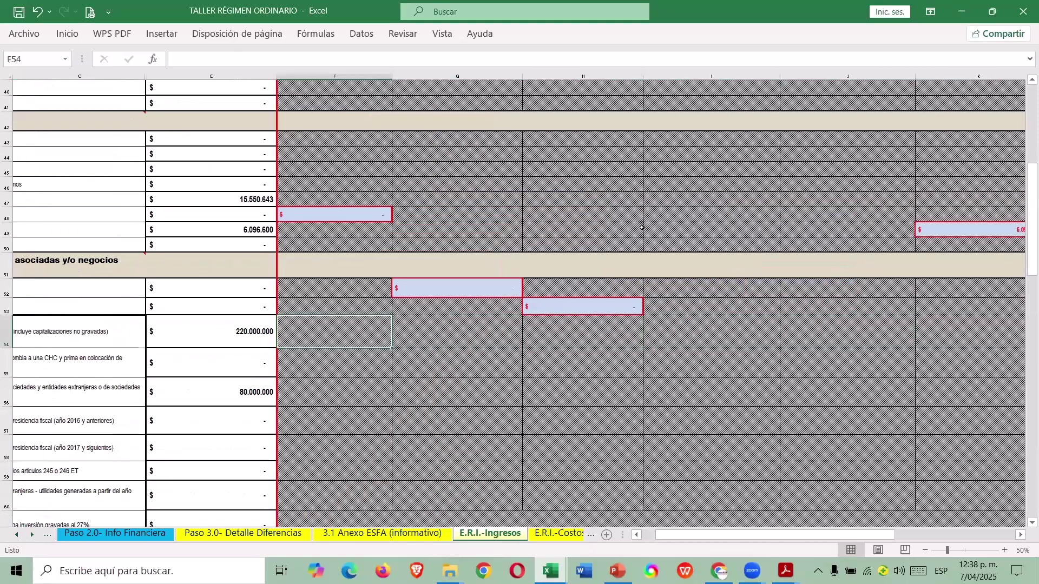
pyautogui.press('Down')
pyautogui.press('Down')
pyautogui.press('Up')
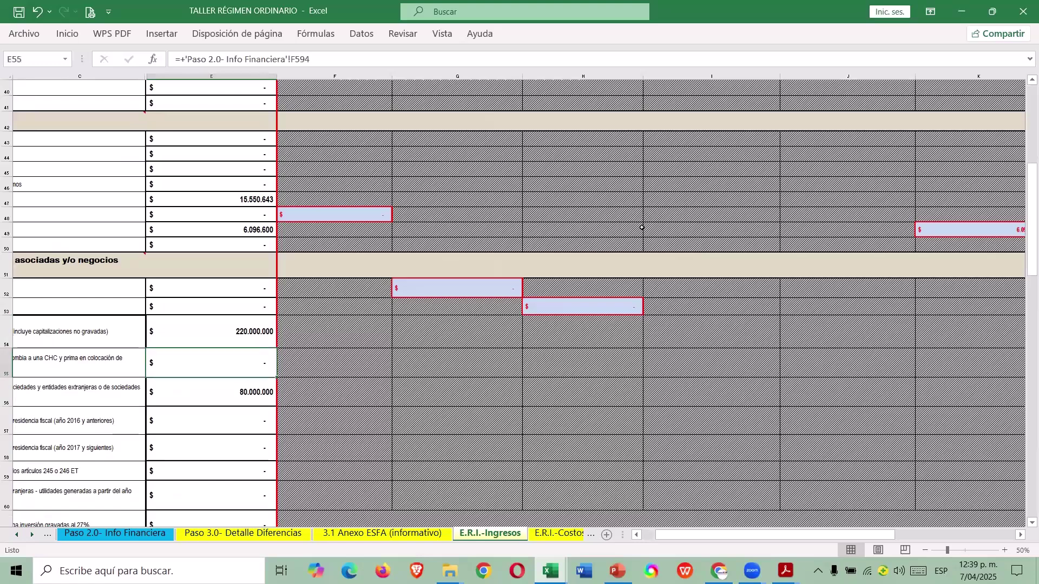
pyautogui.press('Down')
pyautogui.press('Right')
pyautogui.press('Right')
pyautogui.press('Right')
pyautogui.press('Right')
pyautogui.press('Right')
pyautogui.press('Right')
pyautogui.press('Right')
pyautogui.press('Right')
pyautogui.press('Right')
pyautogui.press('Right')
pyautogui.press('Right')
pyautogui.press('Right')
pyautogui.press('Right')
pyautogui.press('Right')
pyautogui.press('Right')
pyautogui.press('Right')
pyautogui.press('Right')
pyautogui.press('Right')
pyautogui.press('Right')
pyautogui.press('Right')
pyautogui.press('Right')
pyautogui.press('Right')
pyautogui.press('Right')
pyautogui.press('Right')
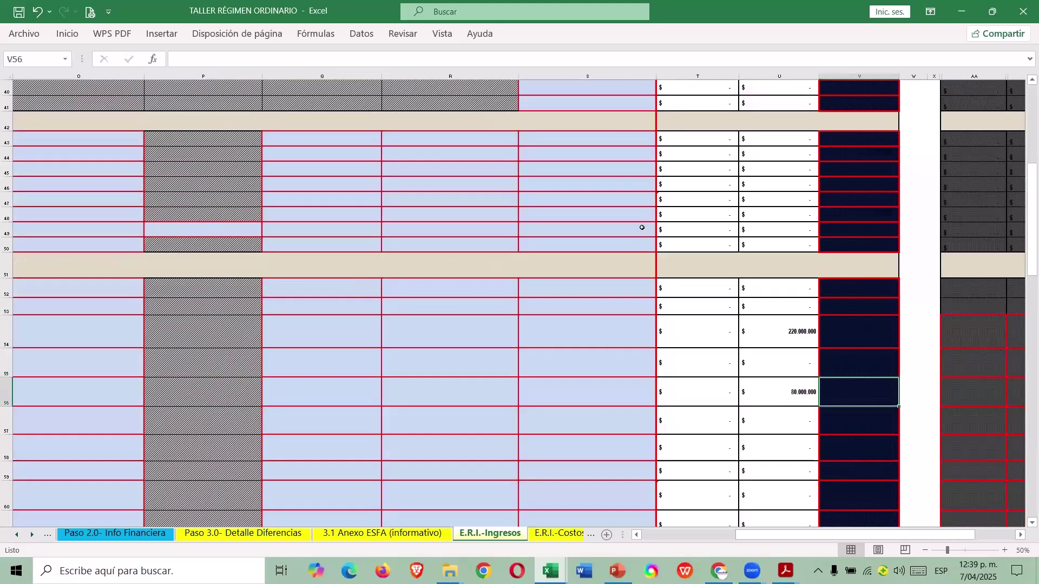
pyautogui.press('Right')
pyautogui.press('Right')
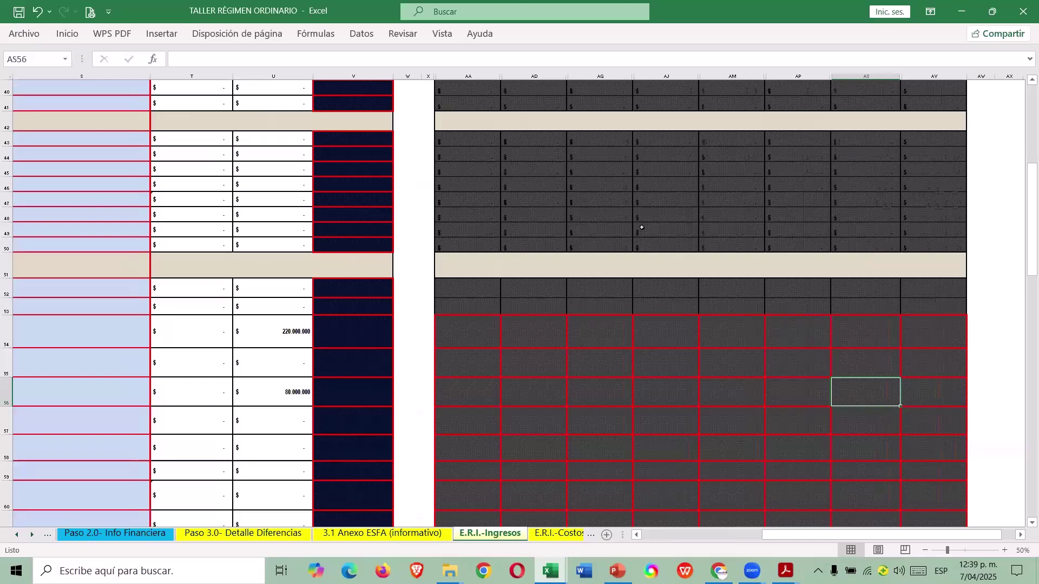
pyautogui.scroll(8, 642, 228)
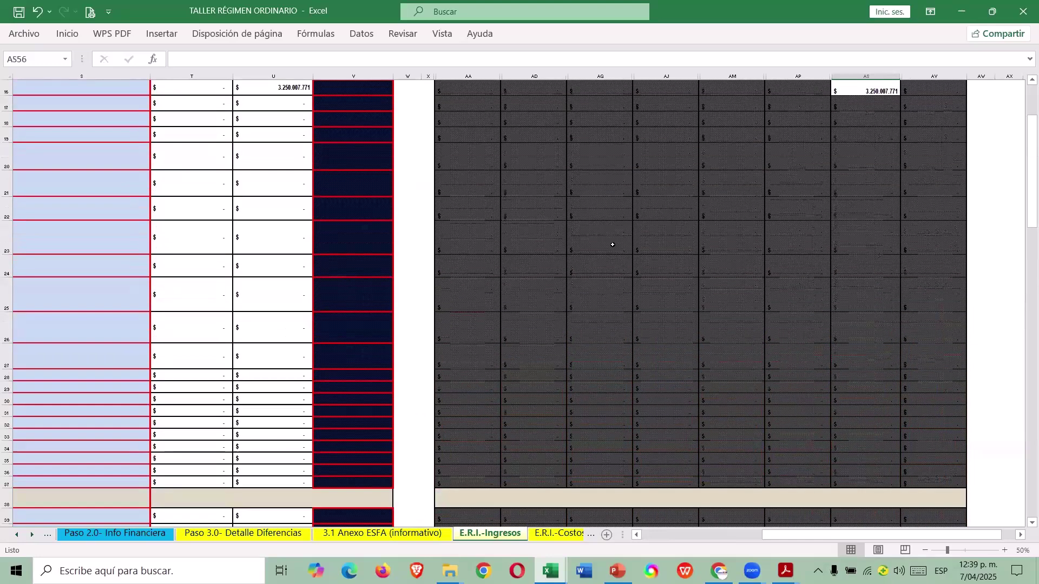
pyautogui.scroll(5, 612, 245)
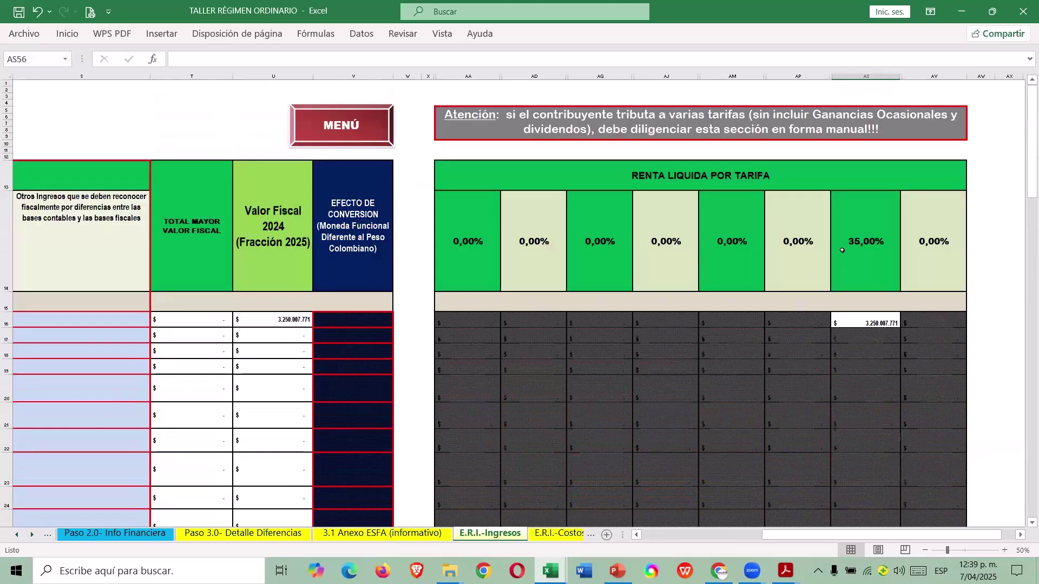
pyautogui.click(867, 76)
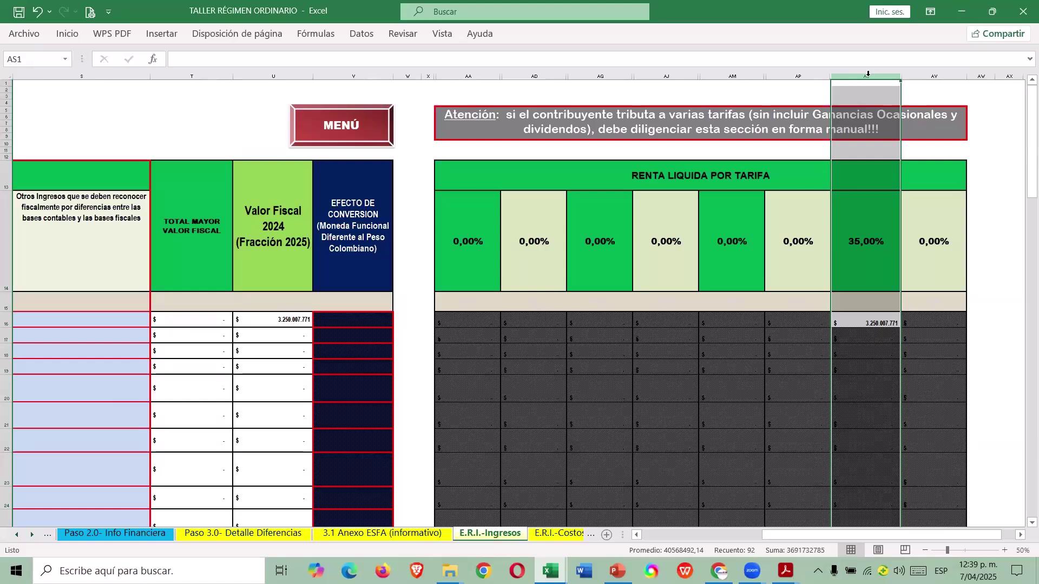
pyautogui.scroll(-1, 895, 271)
pyautogui.click(892, 358)
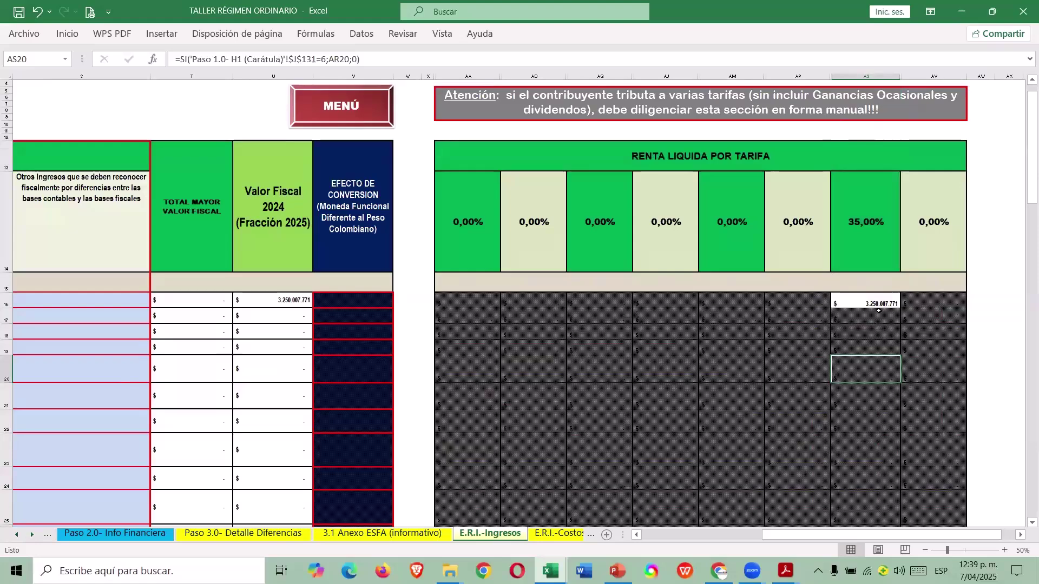
pyautogui.scroll(-4, 881, 336)
pyautogui.scroll(-8, 871, 358)
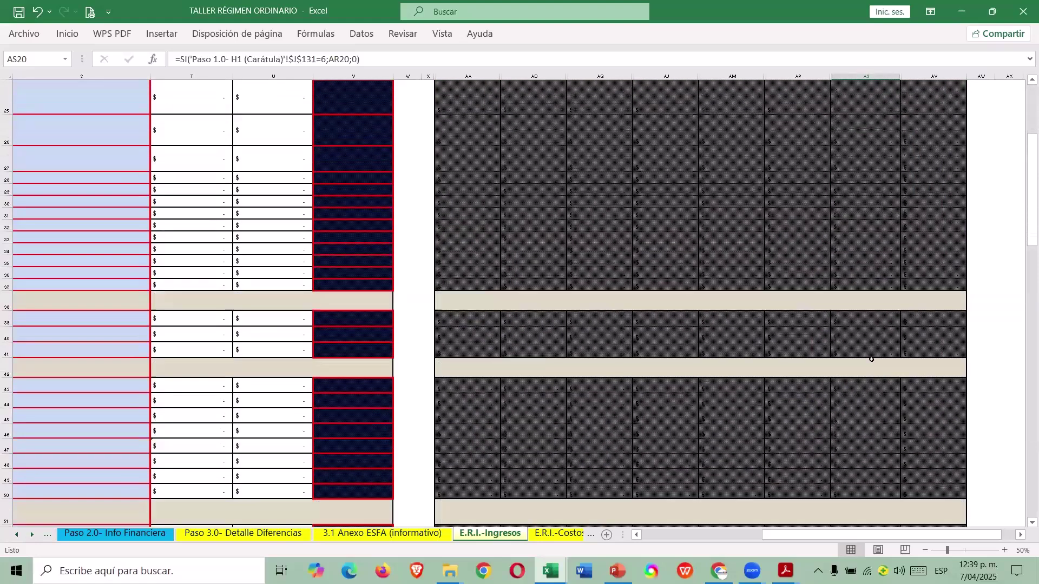
pyautogui.scroll(9, 869, 354)
pyautogui.scroll(3, 865, 311)
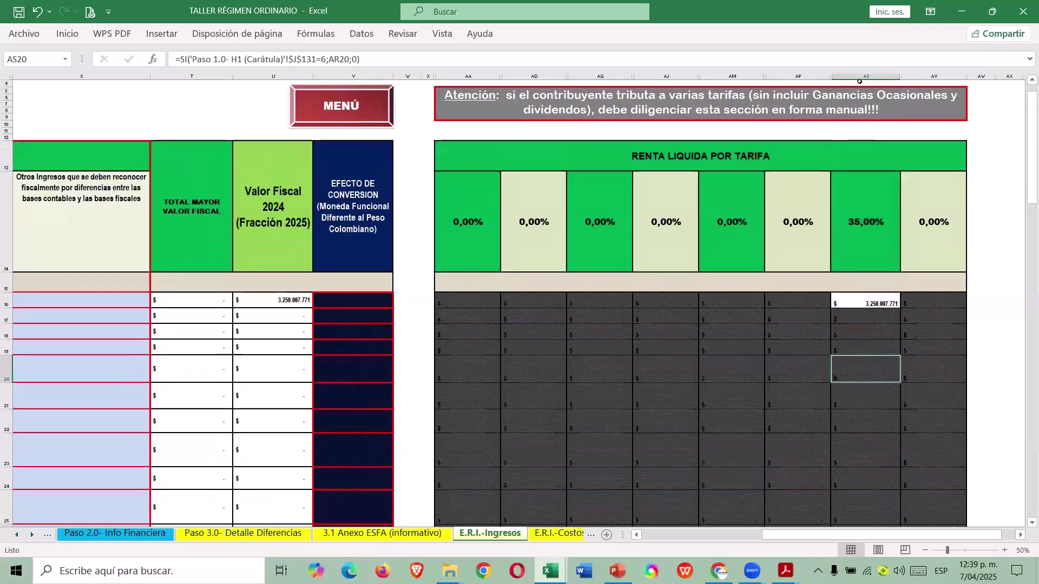
pyautogui.click(854, 346)
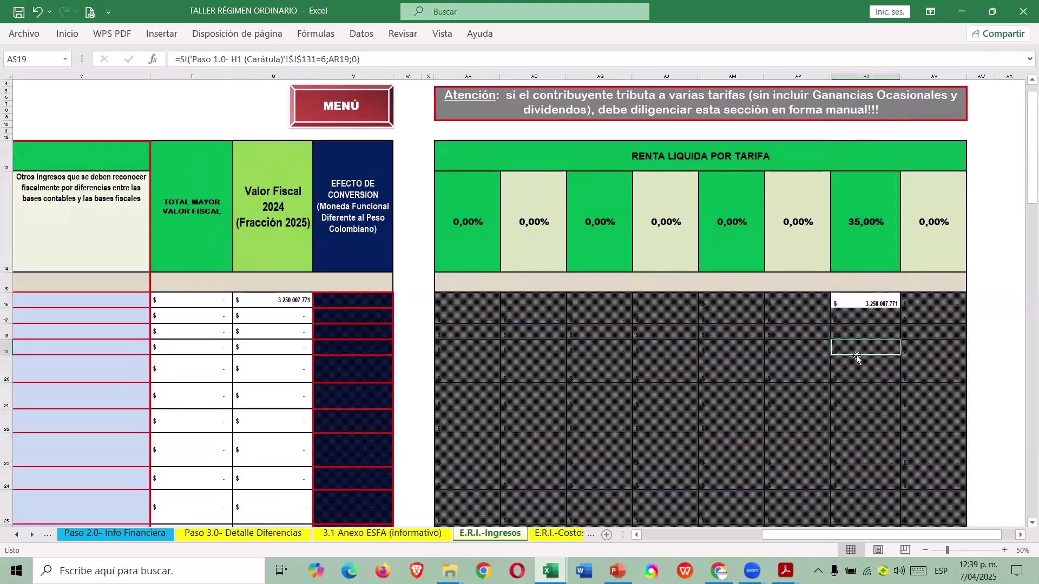
pyautogui.click(863, 119)
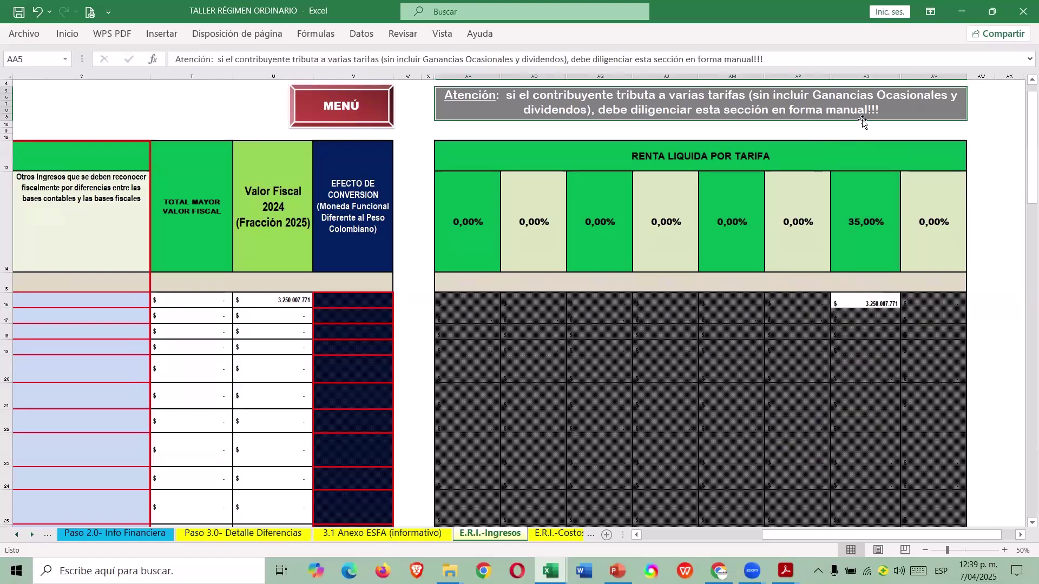
pyautogui.scroll(-5, 844, 233)
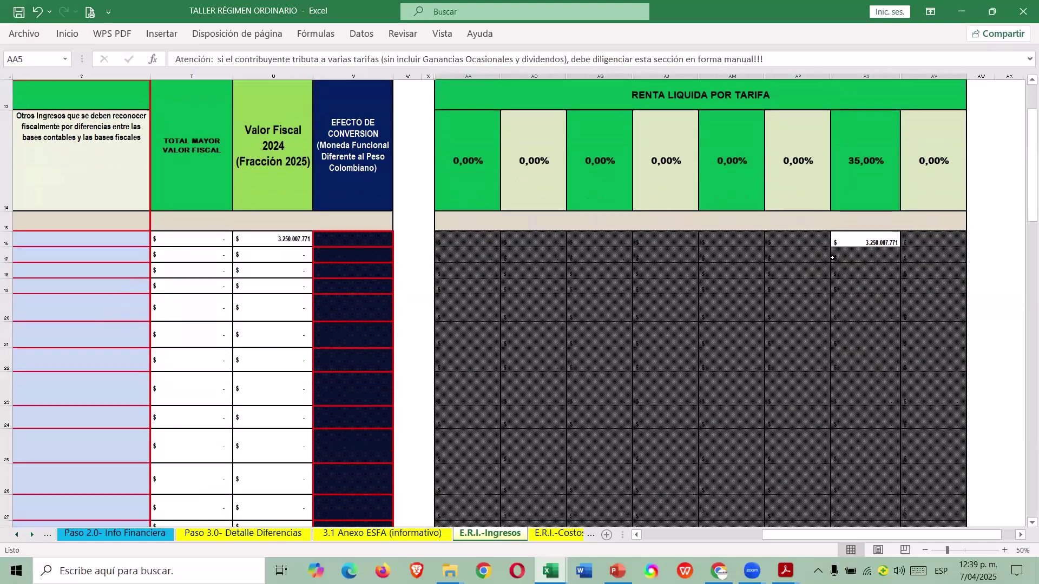
pyautogui.scroll(4, 838, 244)
pyautogui.scroll(-6, 823, 264)
pyautogui.scroll(-15, 824, 264)
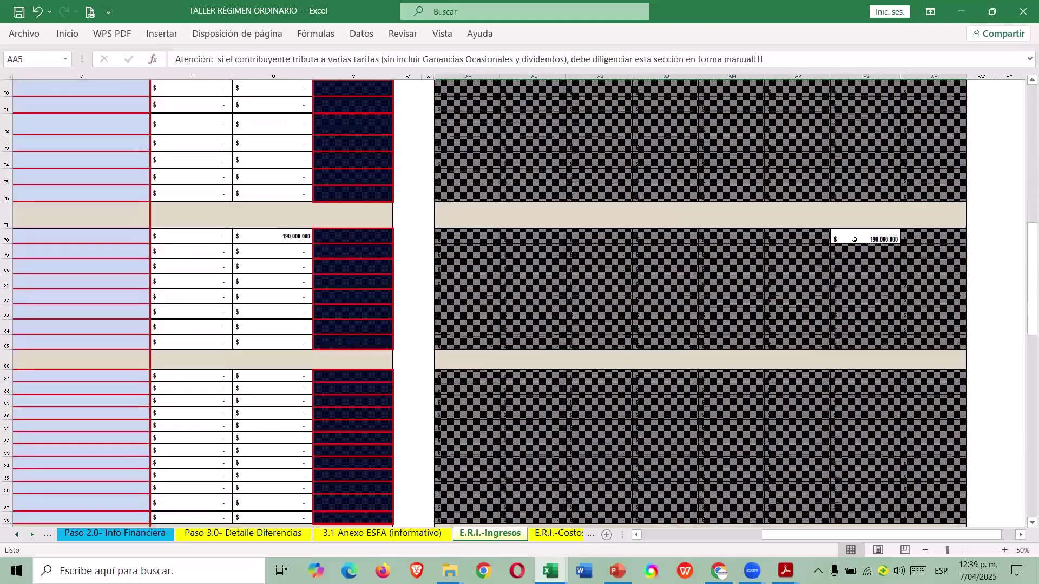
# Link L78 to the 190.000.000 property-sale gain with the formula =+E78.
pyautogui.click(854, 241)
pyautogui.hotkey('ctrl', '[')
pyautogui.press('Home')
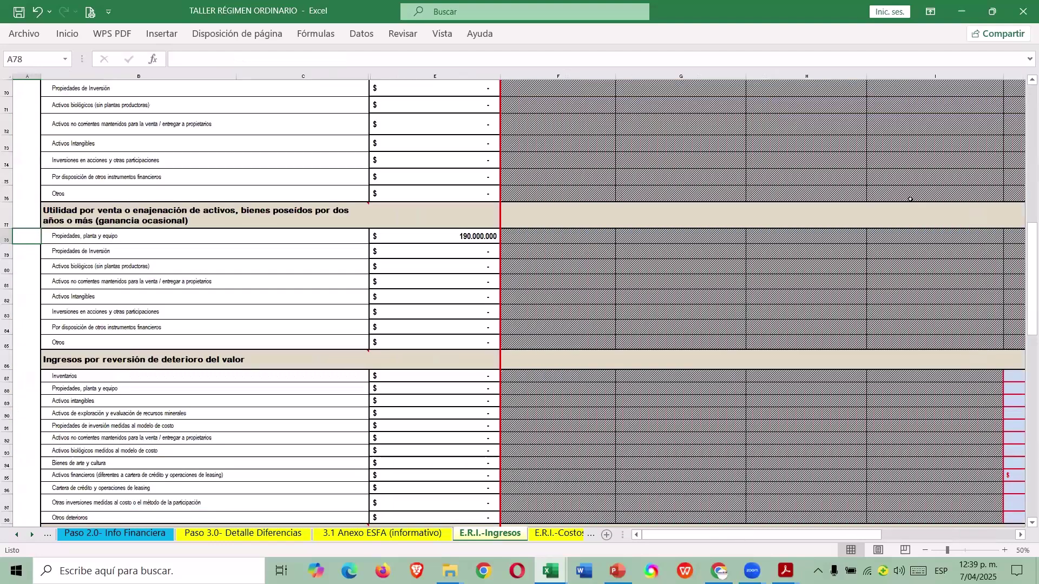
pyautogui.press('Right')
pyautogui.press('Right')
pyautogui.press('Right')
pyautogui.press('Right')
pyautogui.press('Right')
pyautogui.press('Right')
pyautogui.press('Right')
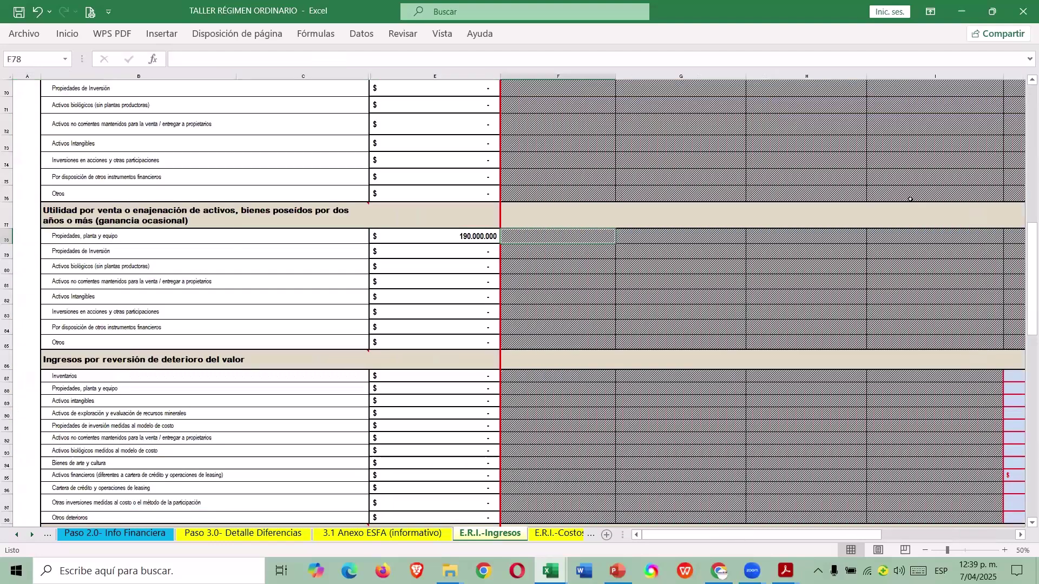
pyautogui.press('Right')
pyautogui.press('Right')
pyautogui.press('Right')
pyautogui.press('Right')
pyautogui.press('Right')
pyautogui.press('Right')
pyautogui.press('Right')
pyautogui.press('Right')
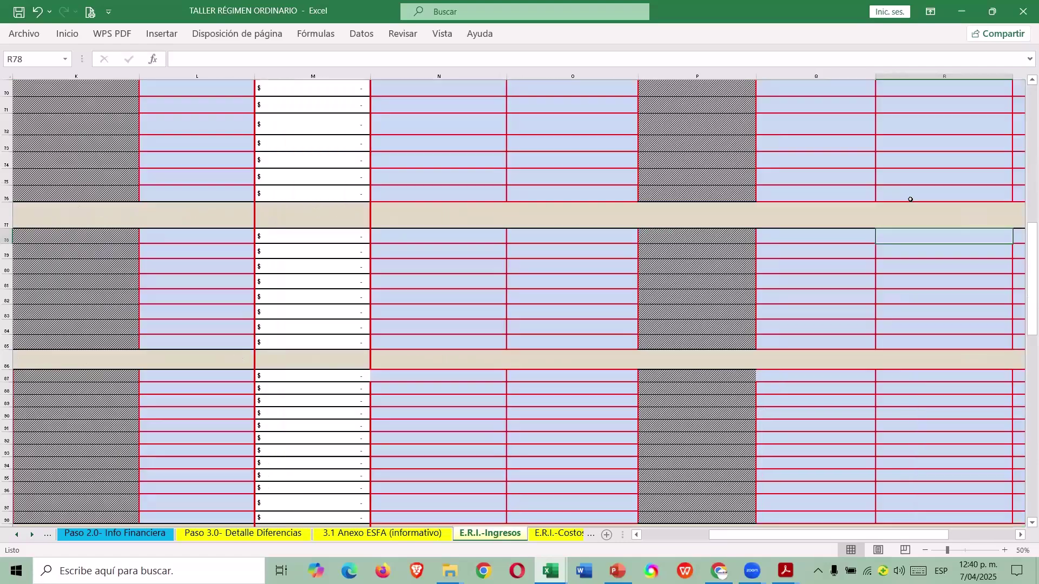
pyautogui.press('Right')
pyautogui.press('Right')
pyautogui.press('Right')
pyautogui.press('Right')
pyautogui.press('Right')
pyautogui.press('Right')
pyautogui.press('Right')
pyautogui.press('Right')
pyautogui.press('Right')
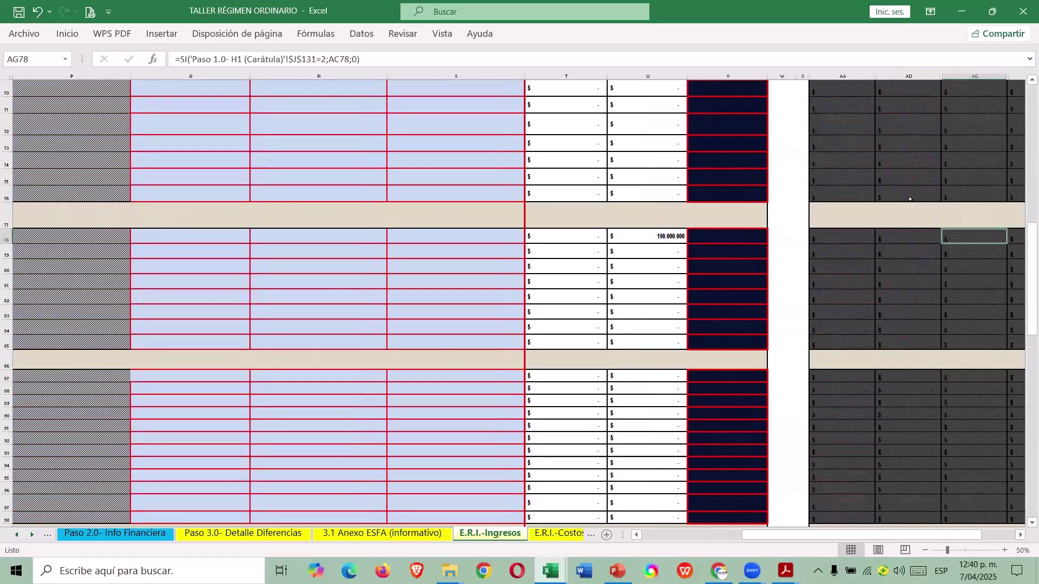
pyautogui.press('Left')
pyautogui.press('Left')
pyautogui.press('Left')
pyautogui.press('Left')
pyautogui.press('Left')
pyautogui.press('Left')
pyautogui.press('Left')
pyautogui.press('Left')
pyautogui.press('Left')
pyautogui.press('Left')
pyautogui.press('Left')
pyautogui.press('Left')
pyautogui.press('Left')
pyautogui.press('Left')
pyautogui.press('Left')
pyautogui.press('Left')
pyautogui.press('Left')
pyautogui.press('Left')
pyautogui.press('Left')
pyautogui.press('Left')
pyautogui.press('Right')
pyautogui.press('Right')
pyautogui.press('Right')
pyautogui.press('Right')
pyautogui.press('Right')
pyautogui.press('Right')
pyautogui.press('Right')
pyautogui.press('Right')
pyautogui.press('Right')
pyautogui.press('Right')
pyautogui.press('Right')
pyautogui.press('Left')
pyautogui.press('Left')
pyautogui.write('+')
pyautogui.press('Left')
pyautogui.press('Left')
pyautogui.press('Left')
pyautogui.press('Left')
pyautogui.press('Left')
pyautogui.press('Left')
pyautogui.press('Left')
pyautogui.press('Left')
pyautogui.press('Left')
pyautogui.press('Right')
pyautogui.press('Right')
pyautogui.press('Return')
pyautogui.press('Up')
pyautogui.press('Right')
pyautogui.press('Right')
pyautogui.press('Right')
pyautogui.press('Right')
pyautogui.press('Right')
pyautogui.press('Right')
pyautogui.press('Right')
pyautogui.press('Right')
pyautogui.press('Right')
pyautogui.press('Right')
pyautogui.press('Right')
pyautogui.press('Right')
pyautogui.press('Right')
pyautogui.press('Right')
pyautogui.press('Right')
pyautogui.press('Right')
pyautogui.press('Right')
pyautogui.press('Right')
pyautogui.press('Right')
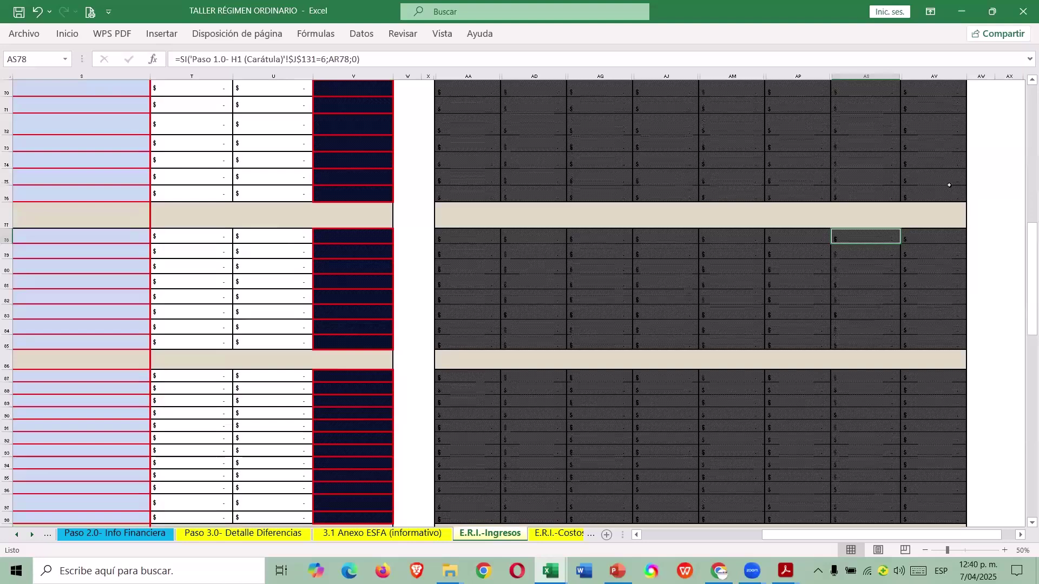
# Review the totals, checking the 31.725.000 figure in the tariff column.
pyautogui.scroll(-12, 905, 260)
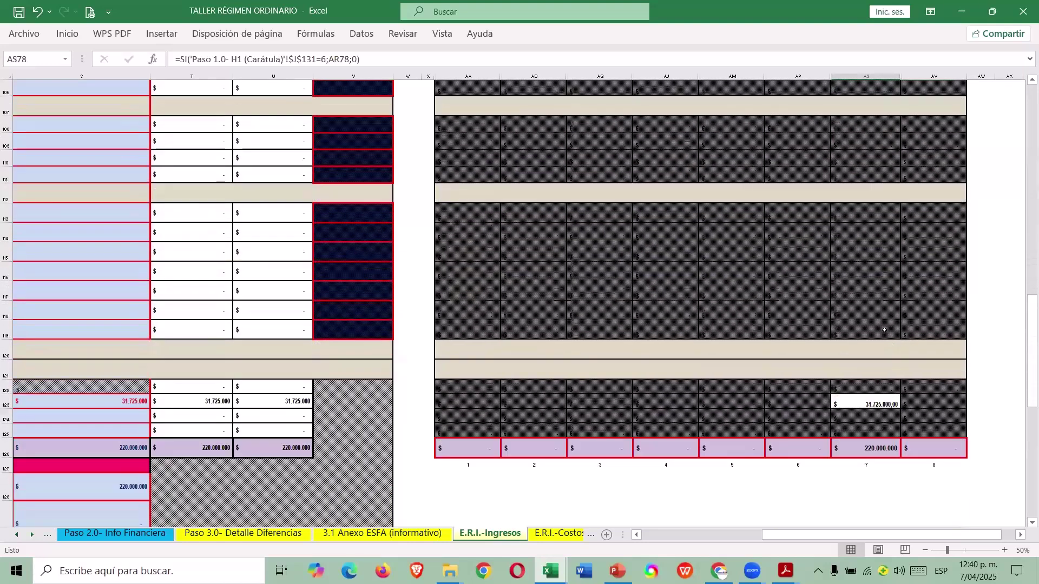
pyautogui.scroll(-1, 884, 330)
pyautogui.click(859, 347)
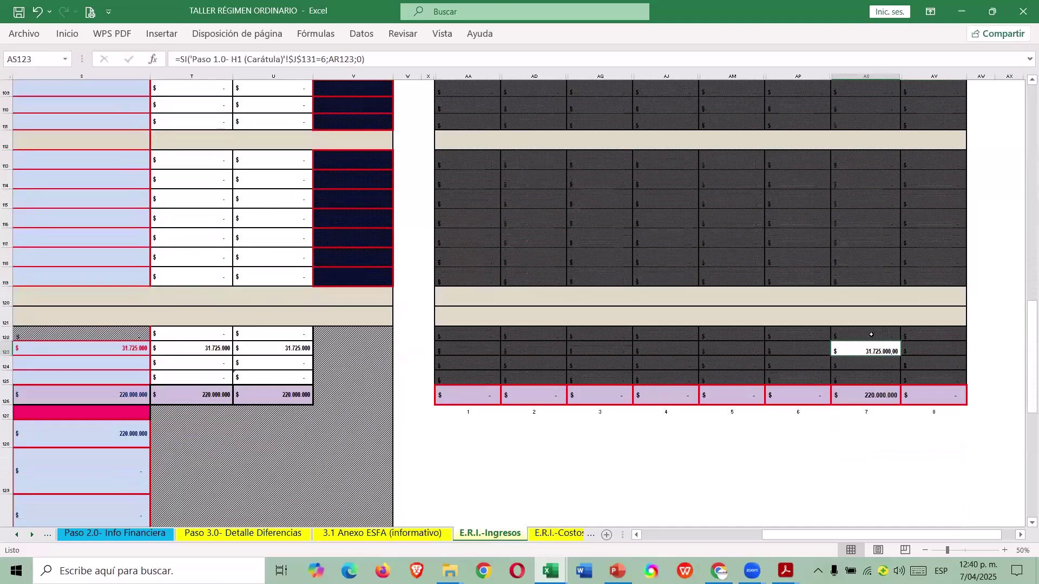
pyautogui.scroll(6, 950, 311)
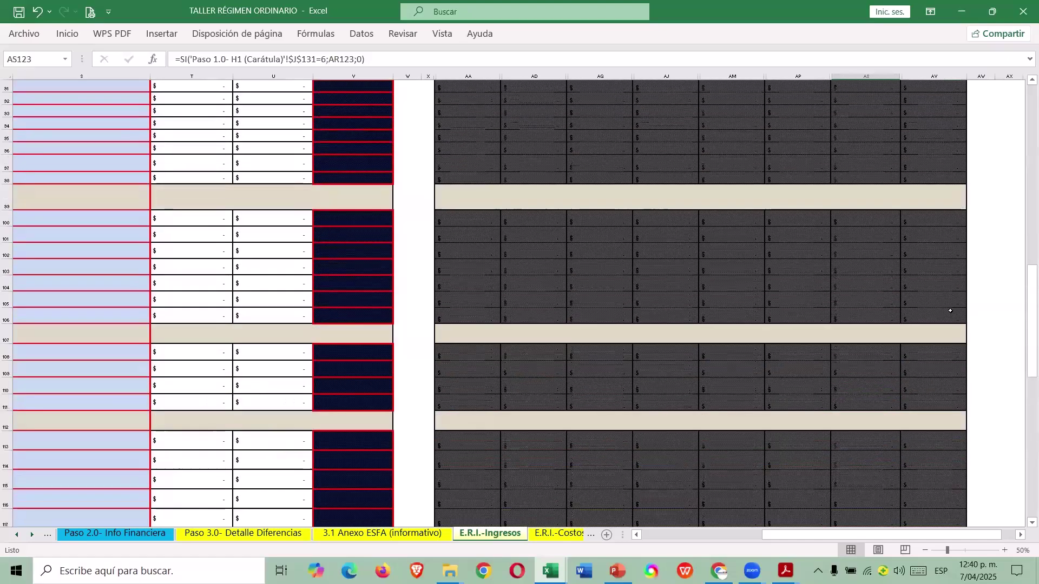
pyautogui.scroll(20, 951, 311)
pyautogui.scroll(-11, 929, 261)
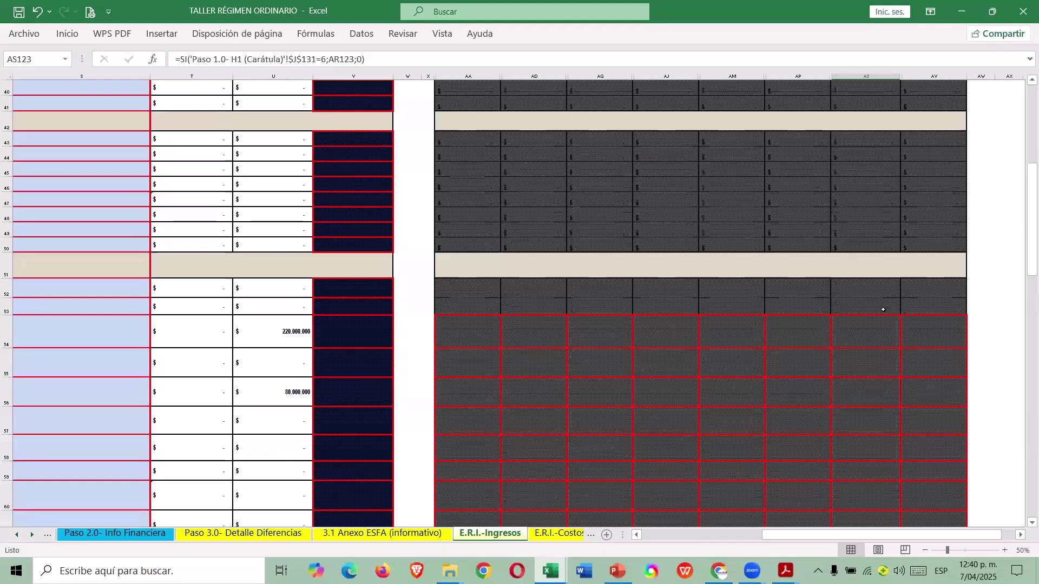
pyautogui.scroll(9, 884, 309)
# Enter 80.000.000 in row 56's 35% tariff cell, AS56, correcting the first entry.
pyautogui.click(866, 76)
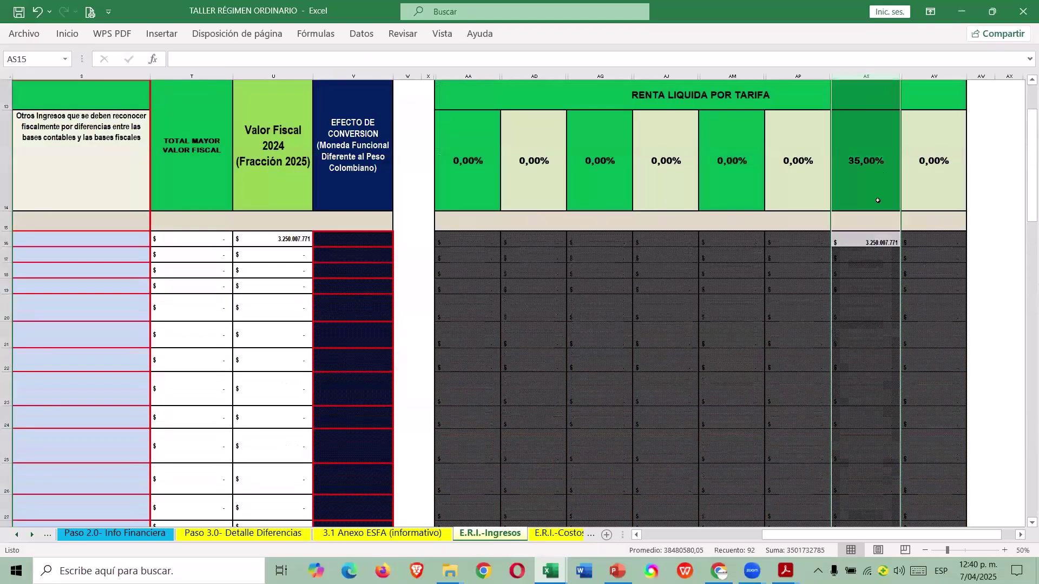
pyautogui.scroll(-13, 862, 290)
pyautogui.scroll(1, 858, 291)
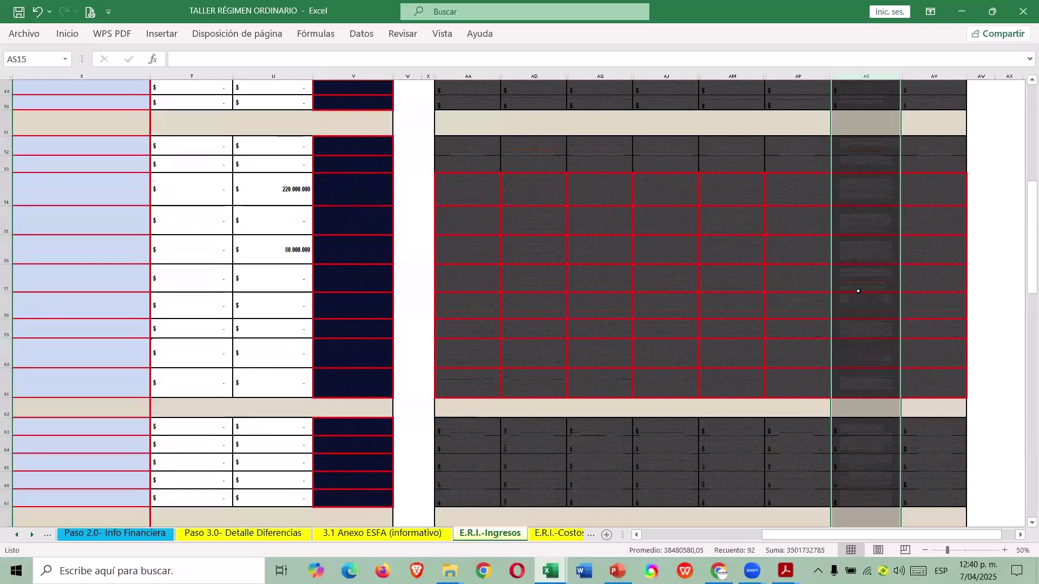
pyautogui.click(287, 248)
pyautogui.click(865, 251)
pyautogui.write('8000000')
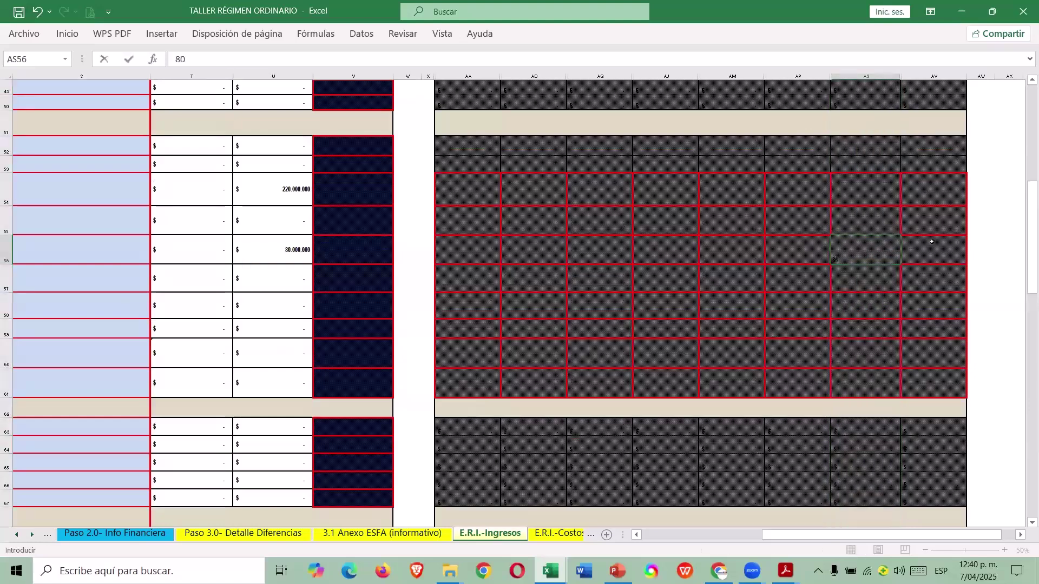
pyautogui.press('Return')
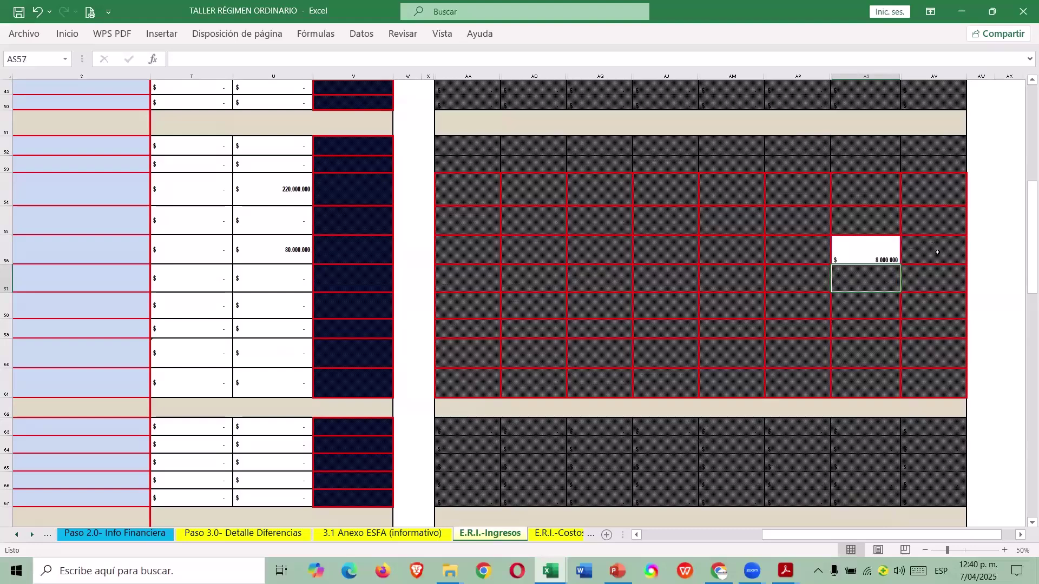
pyautogui.doubleClick(864, 252)
pyautogui.press('Return')
# Link row 54's tariff cell AS54 to the 220.000.000 fiscal value with =+U54.
pyautogui.scroll(15, 952, 225)
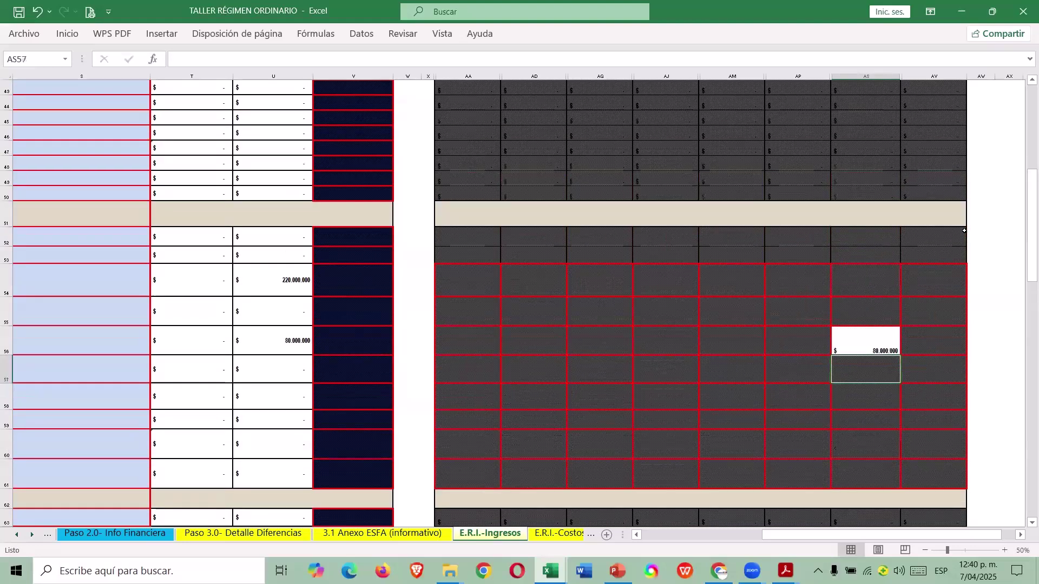
pyautogui.scroll(-10, 938, 222)
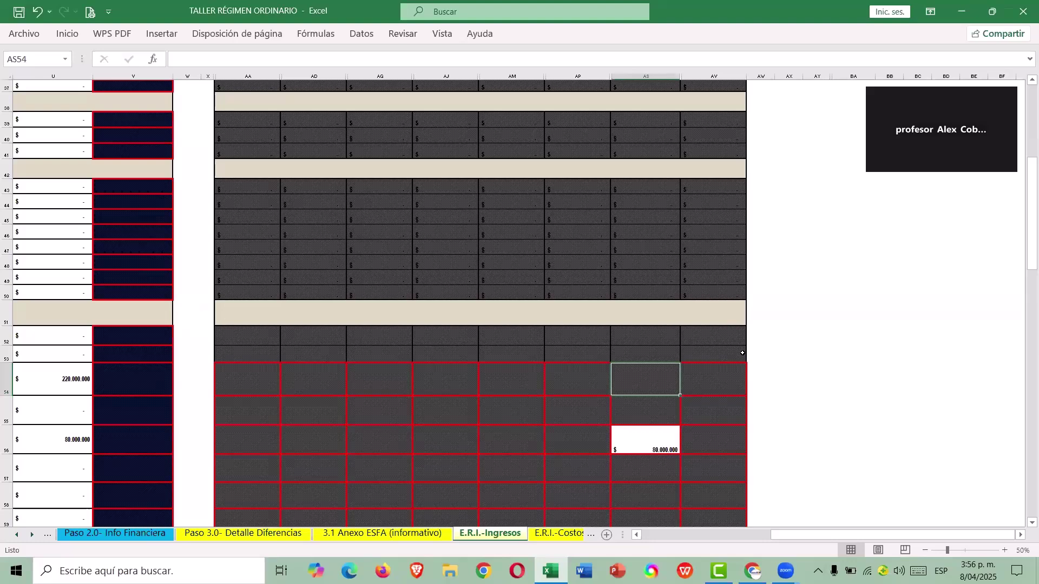
pyautogui.write('+')
pyautogui.press('Left')
pyautogui.press('Left')
pyautogui.press('Left')
pyautogui.press('Left')
pyautogui.press('Left')
pyautogui.press('Left')
pyautogui.press('Left')
pyautogui.press('Left')
pyautogui.press('Left')
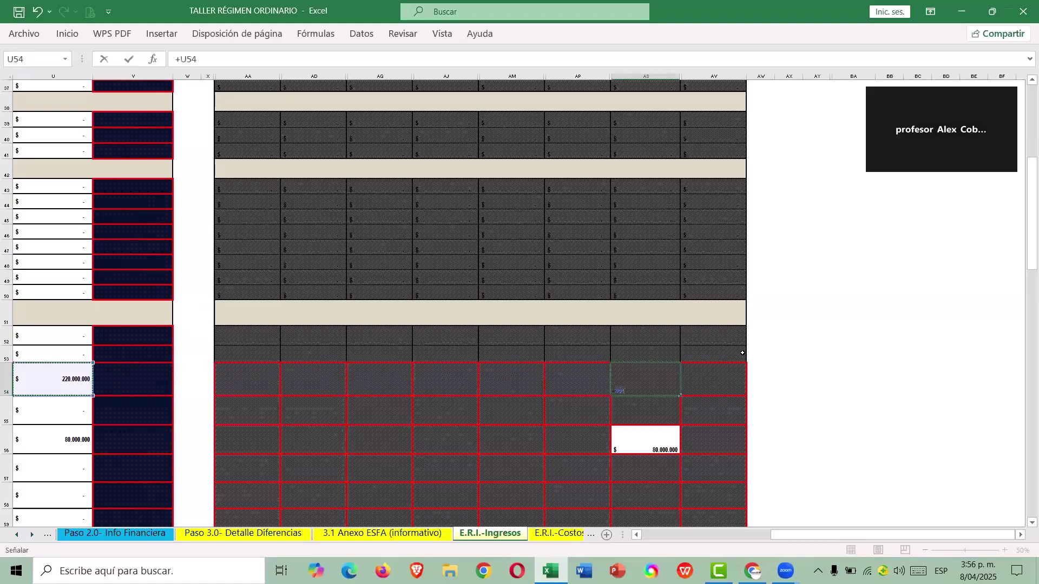
pyautogui.press('Return')
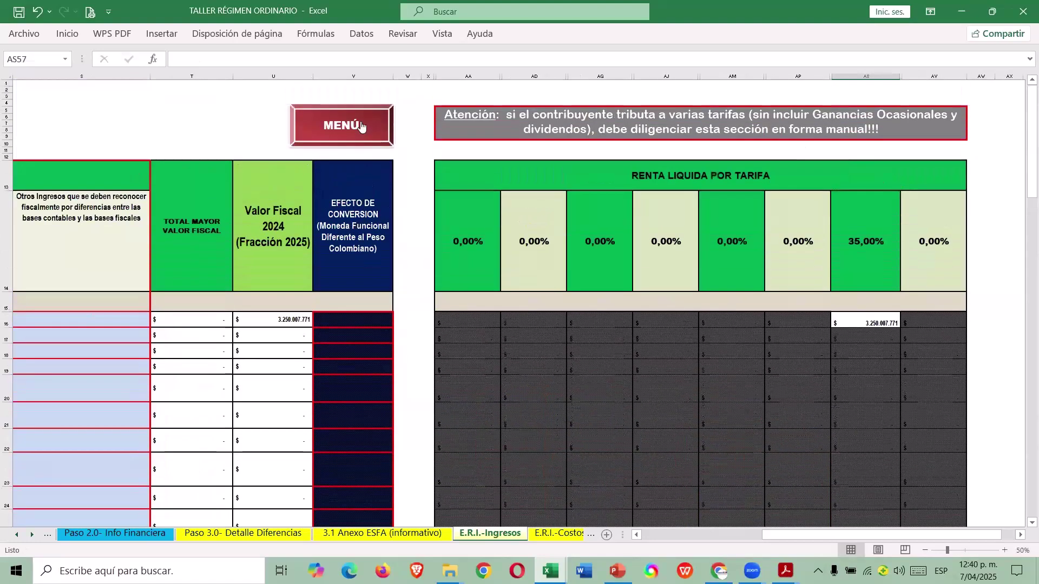
# From the MENÚ's Paso 2.0 Info Financiera list, follow the COSTOS DE VENTAS link to E.R.I.-Costos.
pyautogui.click(361, 126)
pyautogui.scroll(-1, 740, 318)
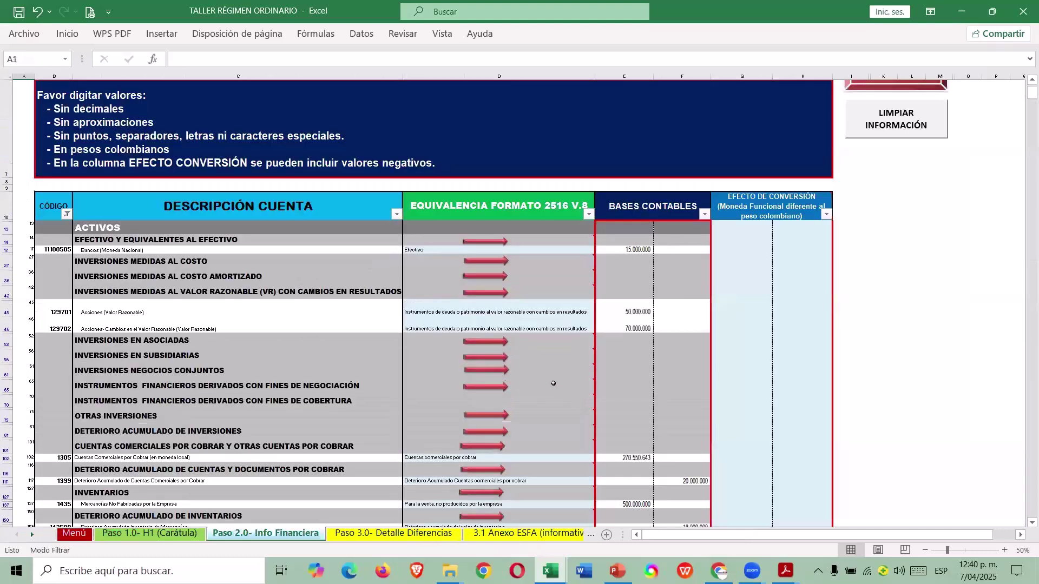
pyautogui.scroll(-15, 553, 383)
pyautogui.scroll(-10, 528, 364)
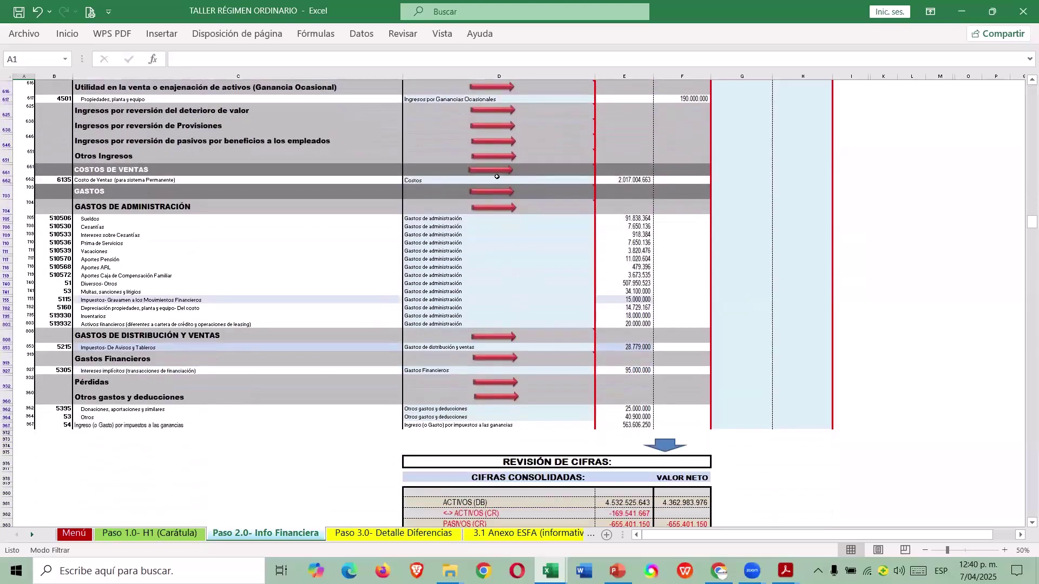
pyautogui.click(497, 170)
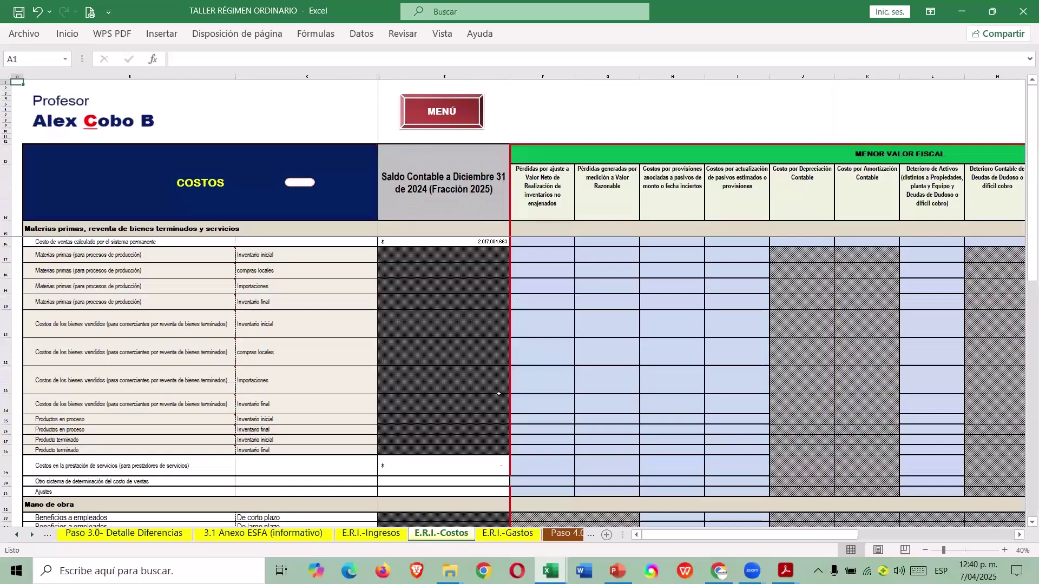
pyautogui.scroll(-5, 518, 313)
pyautogui.scroll(5, 519, 325)
# Check the guide's 12.187.500 construction depreciation and receivables impairment rows, then return to TALLER's E.R.I.-Gastos.
pyautogui.hotkey('alt', 'Tab')
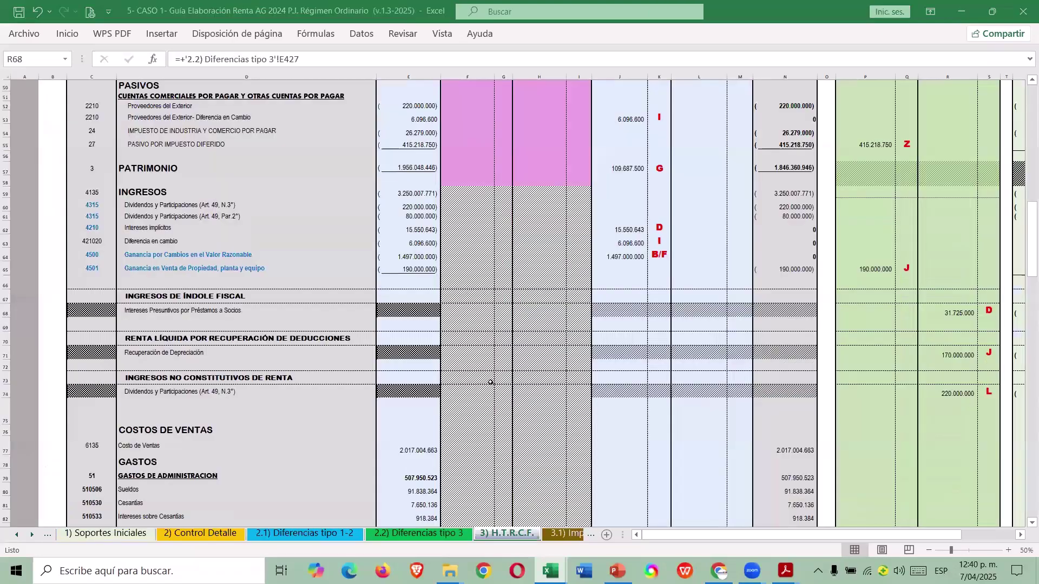
pyautogui.scroll(-3, 460, 379)
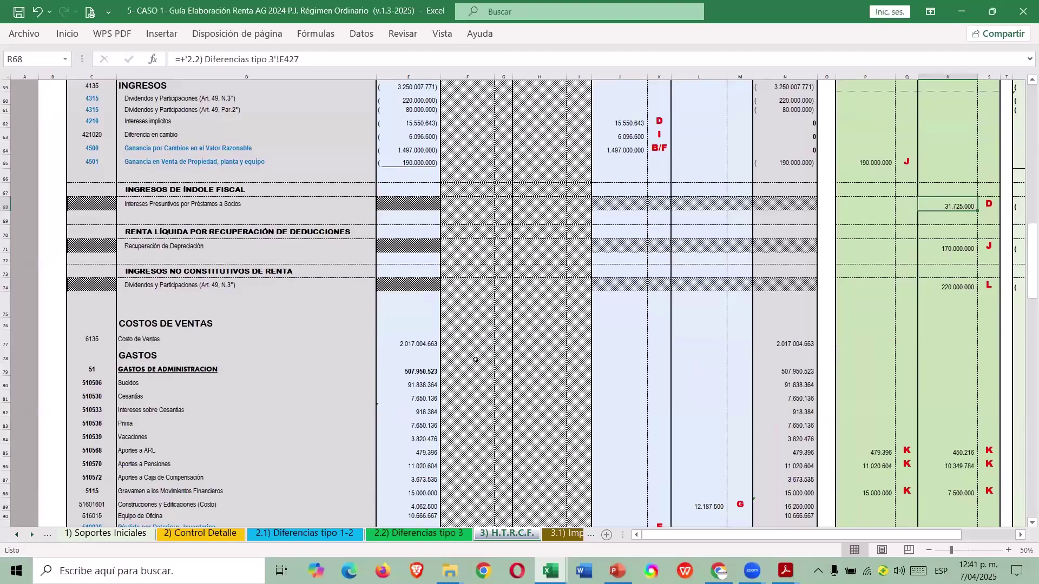
pyautogui.scroll(-4, 520, 365)
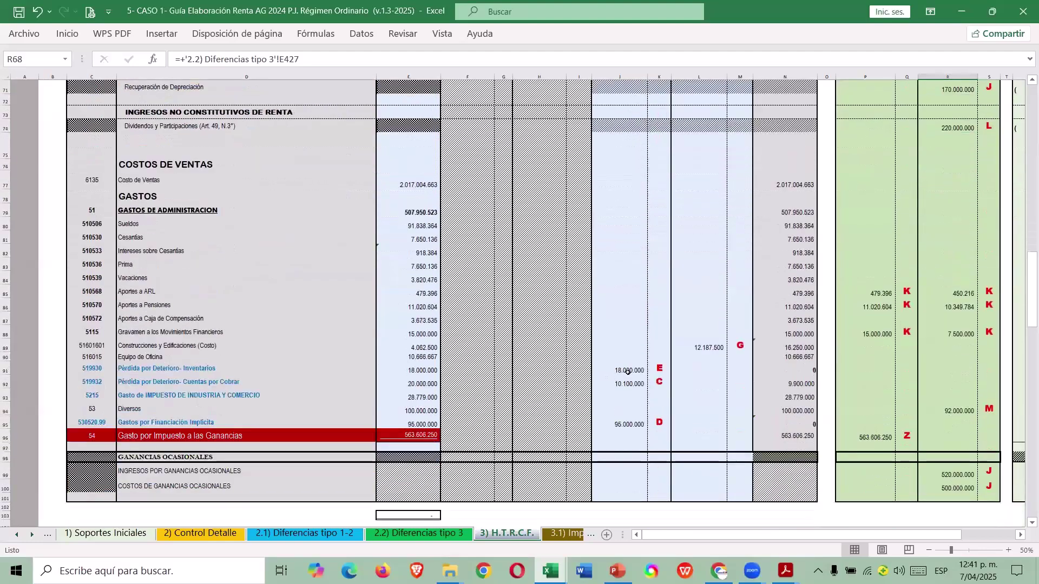
pyautogui.click(704, 348)
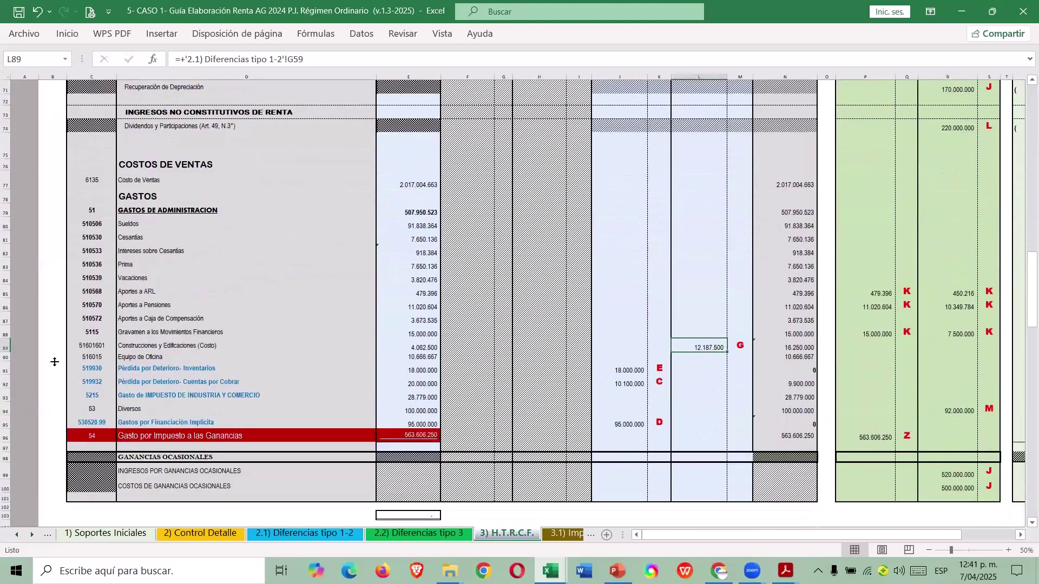
pyautogui.click(7, 347)
pyautogui.click(702, 378)
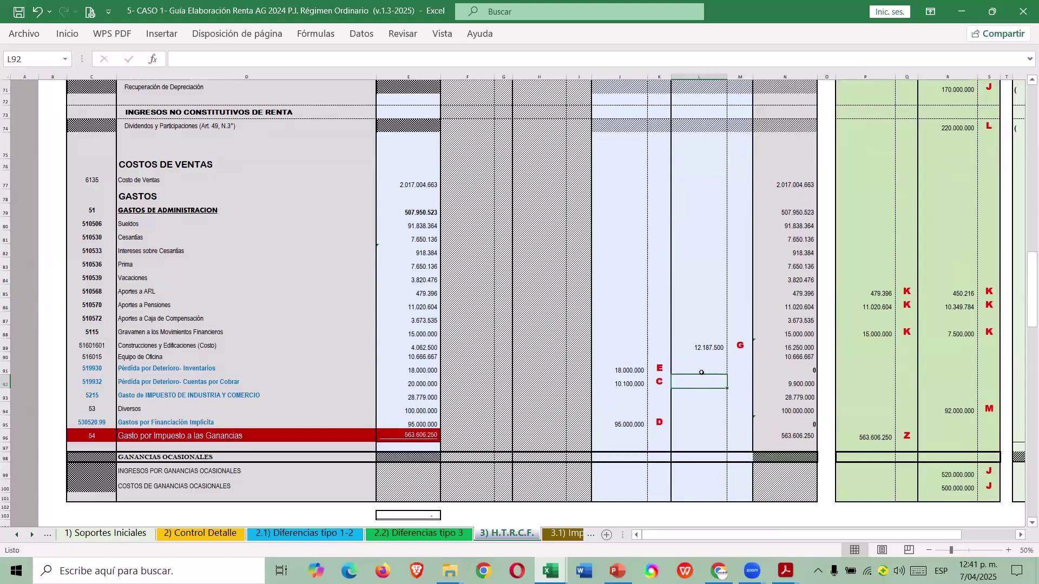
pyautogui.hotkey('ctrl', 'Tab')
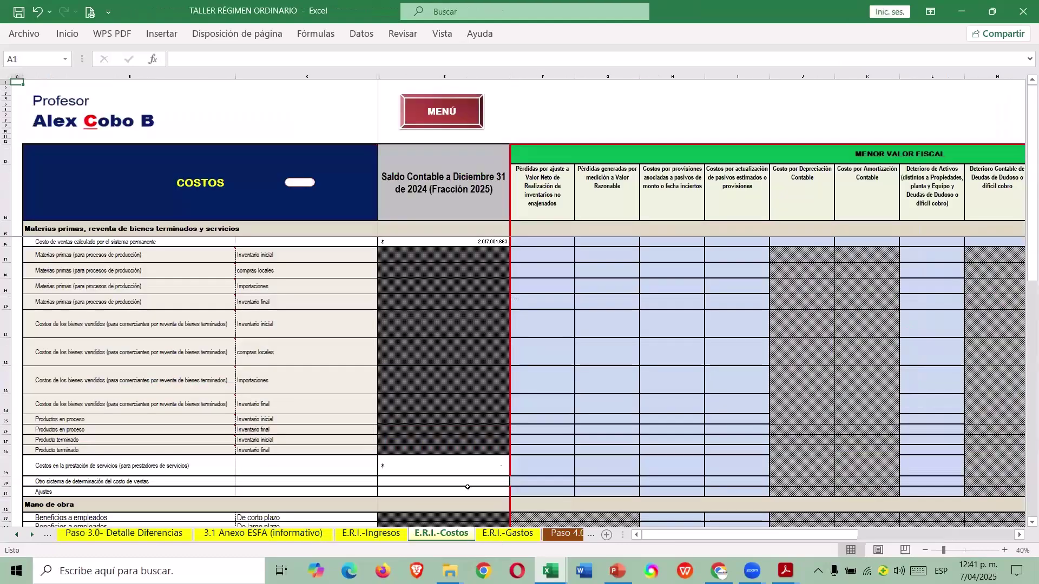
pyautogui.click(503, 534)
pyautogui.scroll(-2, 579, 352)
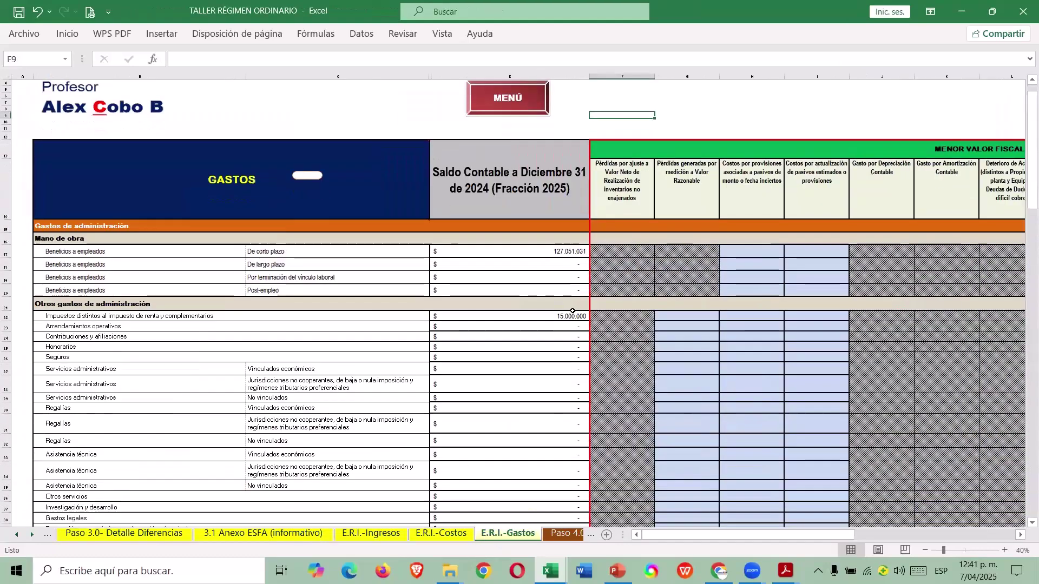
pyautogui.click(925, 550)
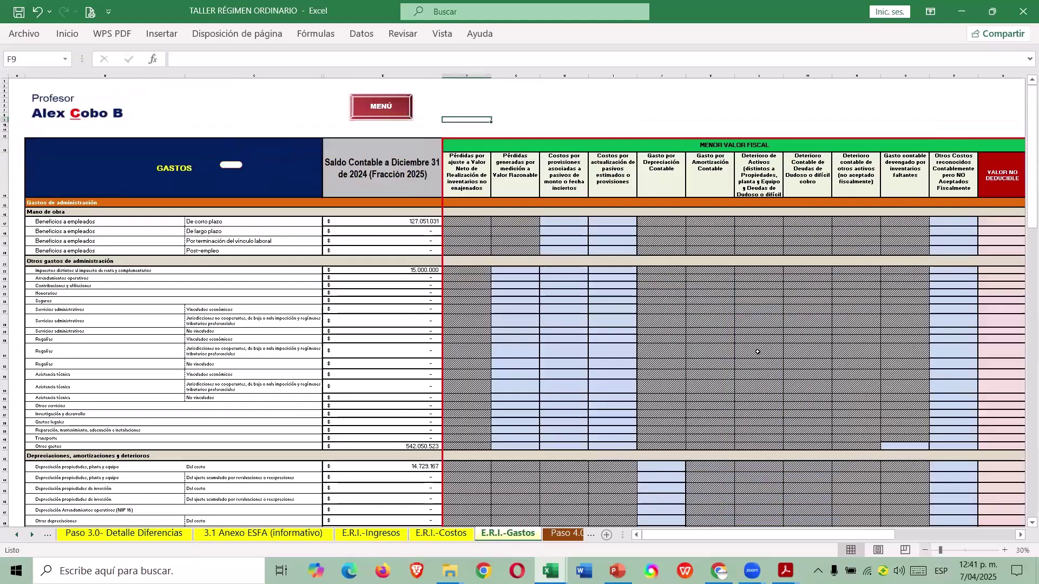
pyautogui.click(7, 223)
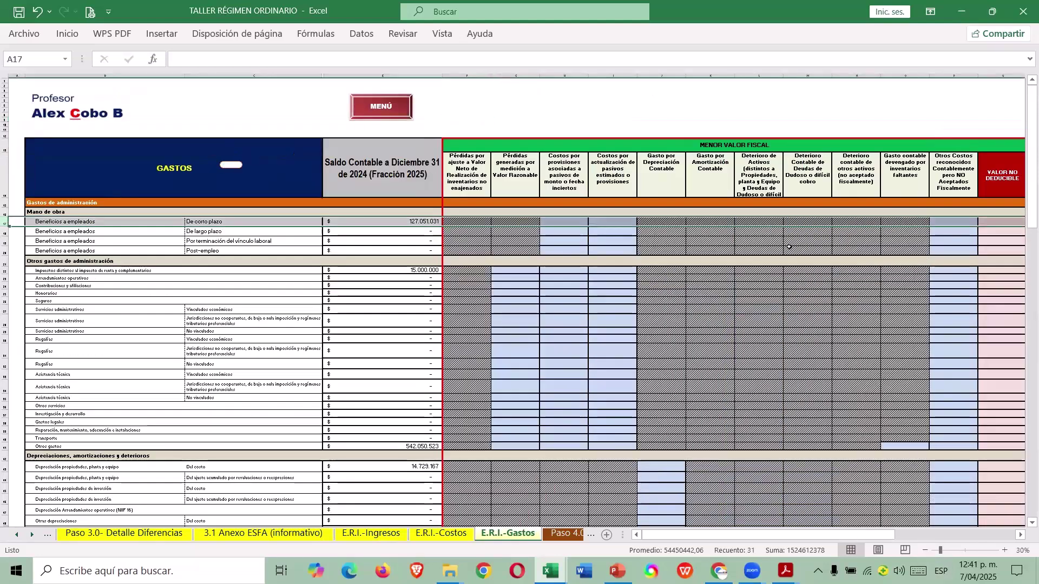
pyautogui.click(944, 222)
pyautogui.press('Right')
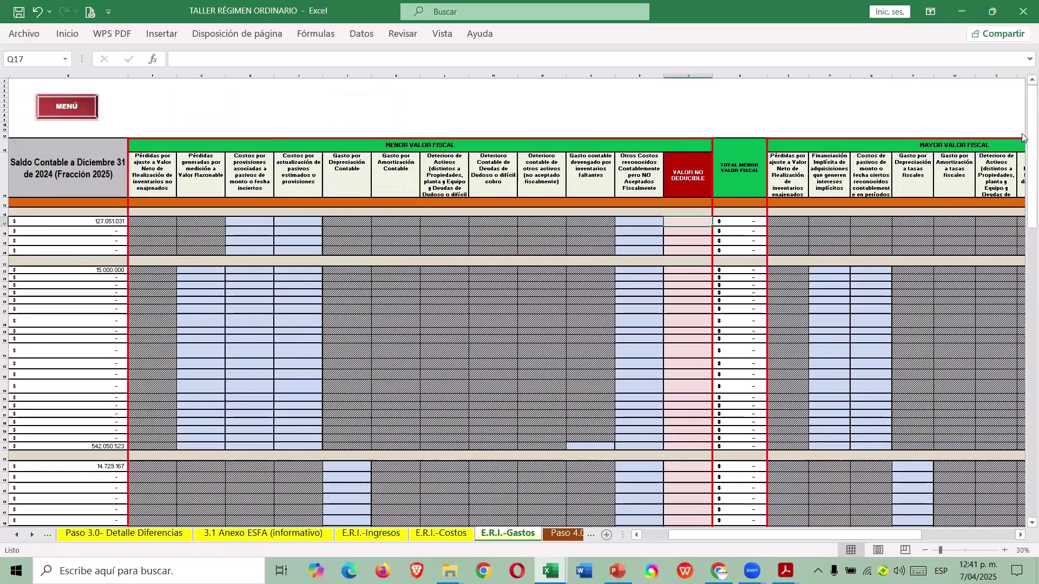
pyautogui.hotkey('alt', 'Tab')
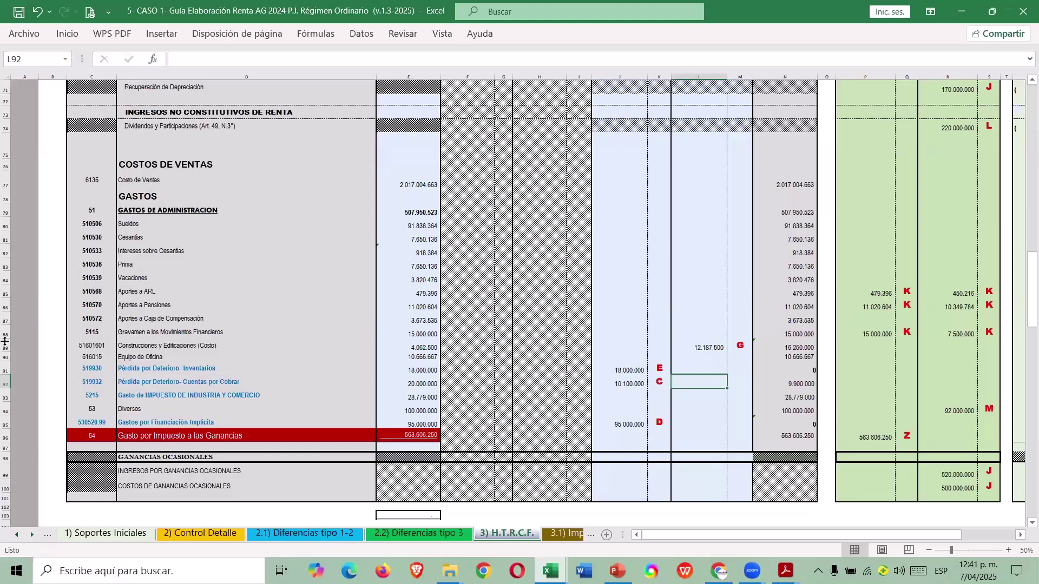
pyautogui.moveTo(6, 307)
pyautogui.mouseDown()
pyautogui.moveTo(8, 316)
pyautogui.moveTo(63, 309)
pyautogui.mouseUp()
pyautogui.moveTo(7, 292)
pyautogui.mouseDown()
pyautogui.moveTo(7, 319)
pyautogui.moveTo(8, 306)
pyautogui.mouseUp()
pyautogui.moveTo(864, 292); pyautogui.dragTo(864, 314)
pyautogui.scroll(15, 872, 344)
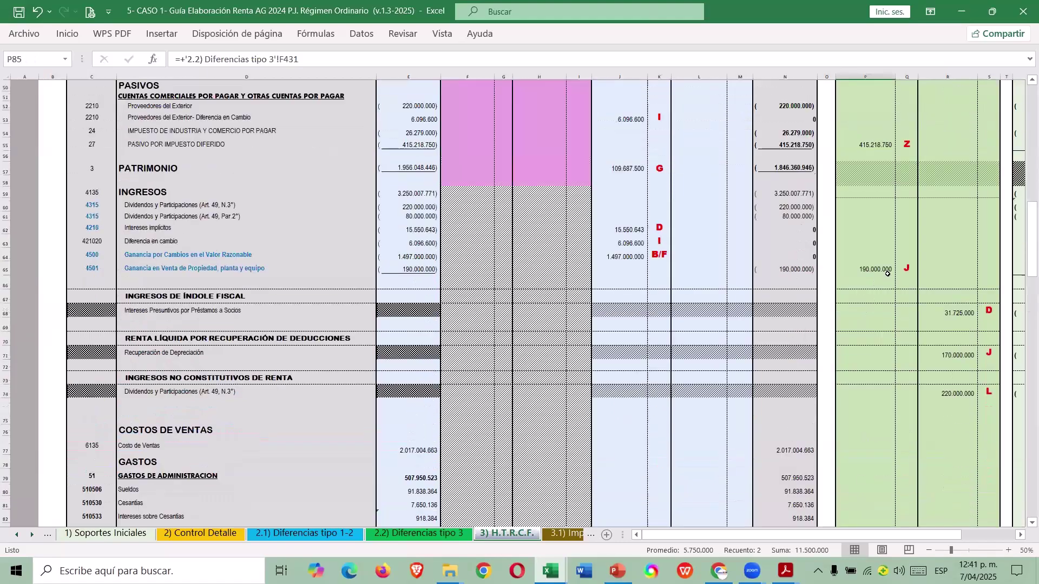
pyautogui.scroll(-15, 874, 314)
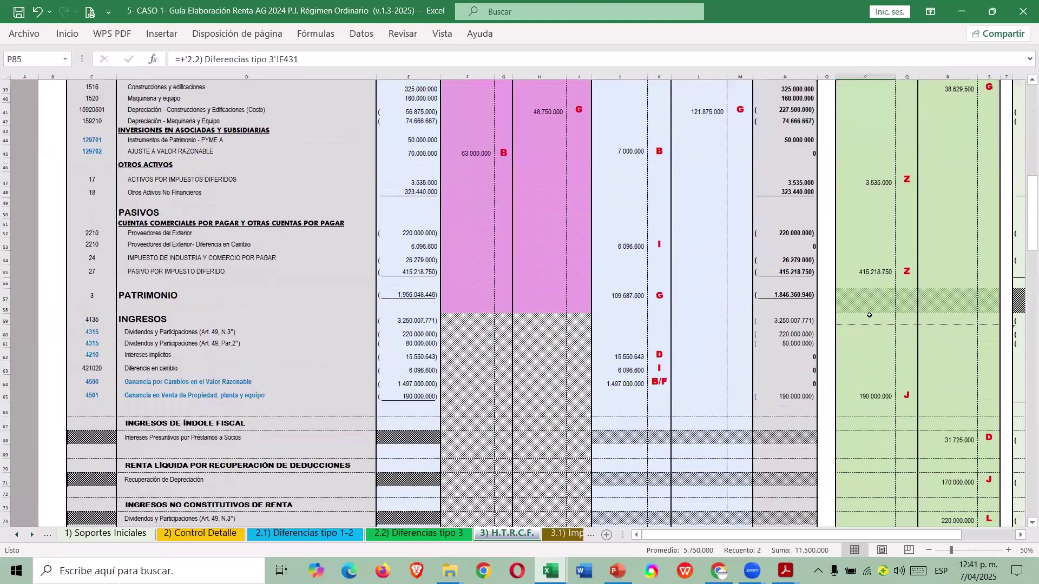
# Enter the 11.500.000 non-deductible employee benefits formula =+479396+11020604 in Q17.
pyautogui.hotkey('alt', 'Tab')
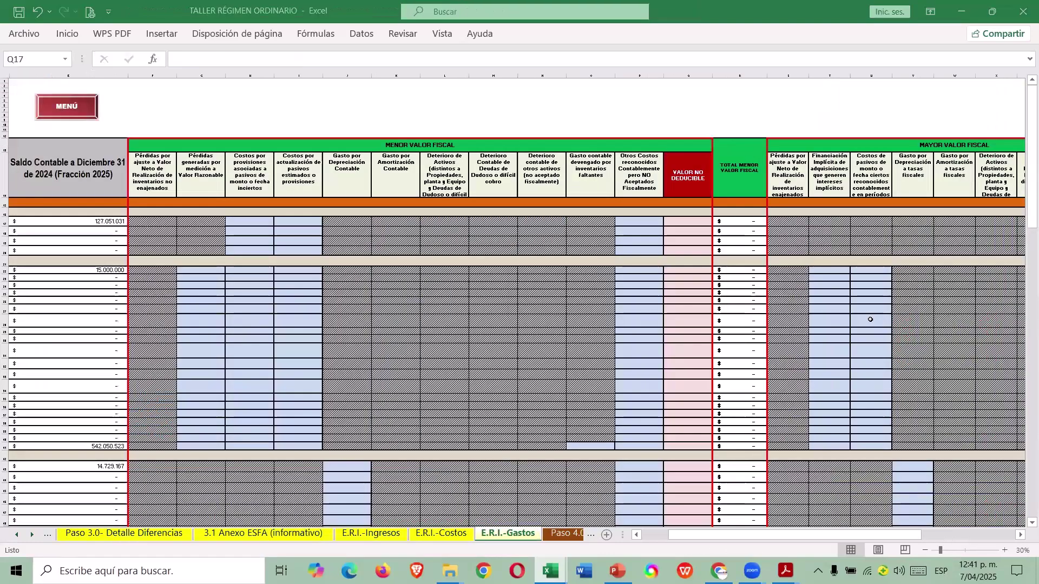
pyautogui.write('+')
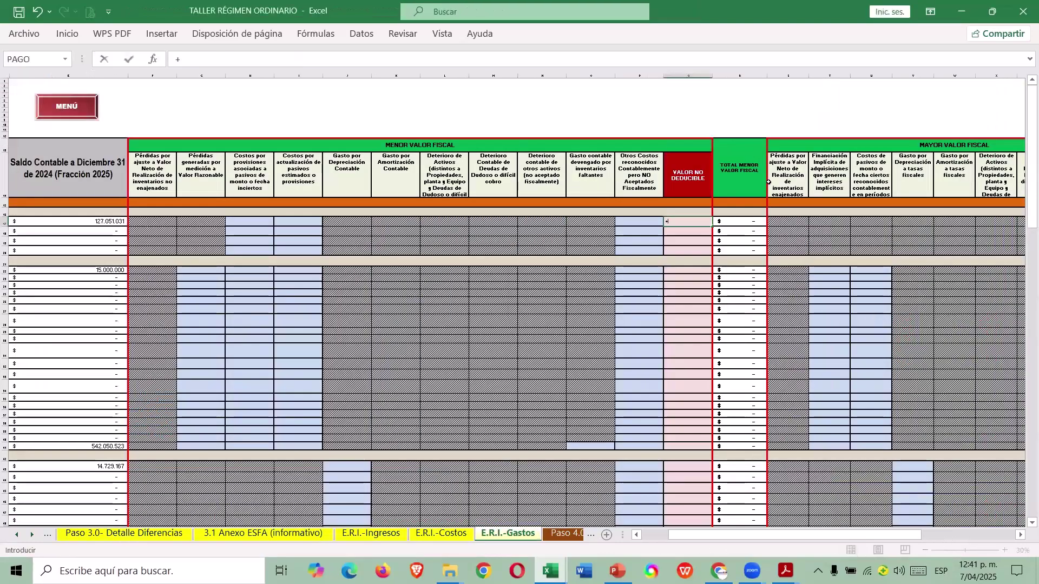
pyautogui.hotkey('alt', 'Tab')
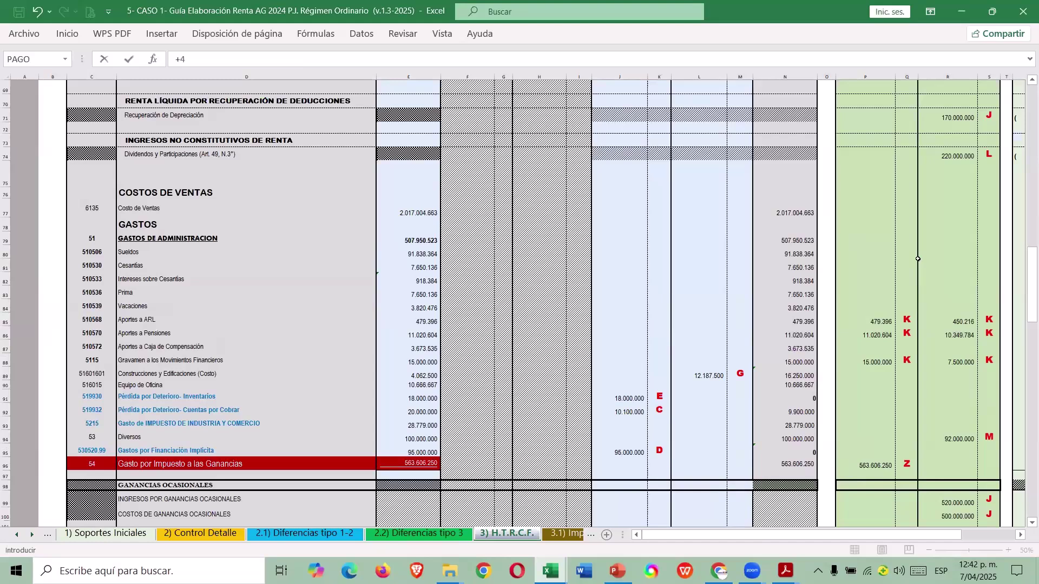
pyautogui.write('479396+1102060')
pyautogui.press('Return')
# Enter =450216+10349784 (10.800.000) in AA17 and widen column AA to show it.
pyautogui.press('Right')
pyautogui.press('Right')
pyautogui.press('Right')
pyautogui.press('Right')
pyautogui.press('Right')
pyautogui.press('Right')
pyautogui.press('Right')
pyautogui.press('Right')
pyautogui.press('Right')
pyautogui.press('Right')
pyautogui.press('Right')
pyautogui.press('Right')
pyautogui.press('Right')
pyautogui.press('Right')
pyautogui.press('Right')
pyautogui.press('Right')
pyautogui.press('Right')
pyautogui.press('Right')
pyautogui.press('Right')
pyautogui.press('Right')
pyautogui.press('Right')
pyautogui.press('Right')
pyautogui.press('Right')
pyautogui.press('Right')
pyautogui.press('Right')
pyautogui.press('Right')
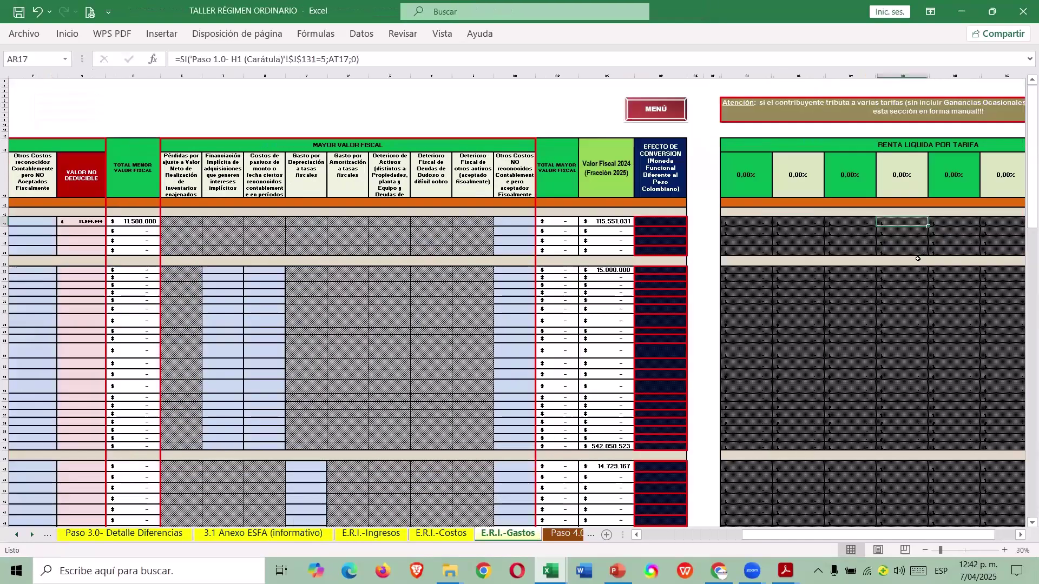
pyautogui.press('Left')
pyautogui.press('Left')
pyautogui.press('Left')
pyautogui.press('Left')
pyautogui.press('Left')
pyautogui.press('Left')
pyautogui.press('Left')
pyautogui.press('Left')
pyautogui.press('Left')
pyautogui.press('Left')
pyautogui.press('Left')
pyautogui.press('Left')
pyautogui.press('Left')
pyautogui.press('Left')
pyautogui.press('Left')
pyautogui.press('Left')
pyautogui.press('Left')
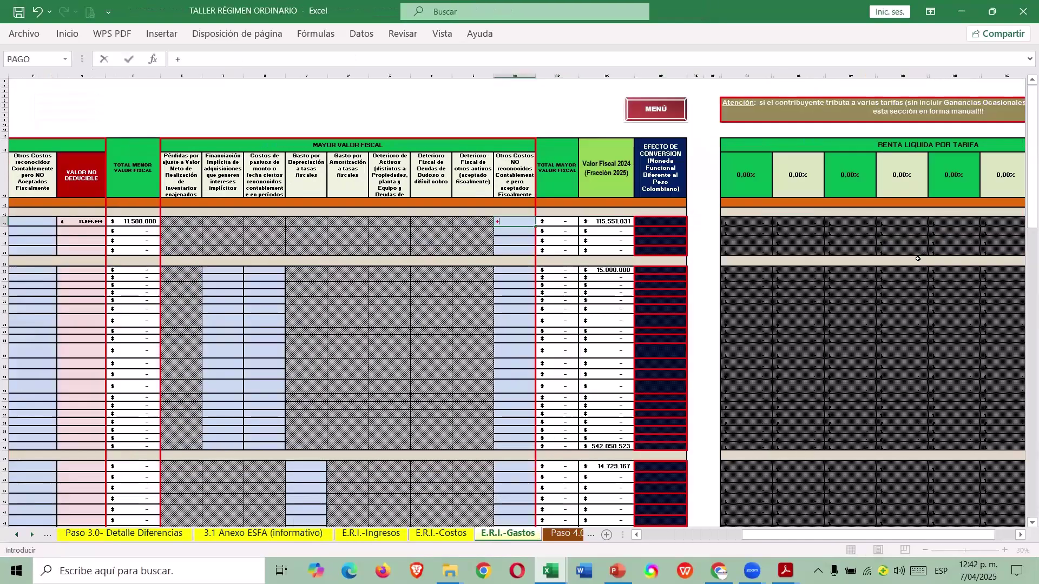
pyautogui.hotkey('alt', 'Tab')
pyautogui.hotkey('alt', 'Tab')
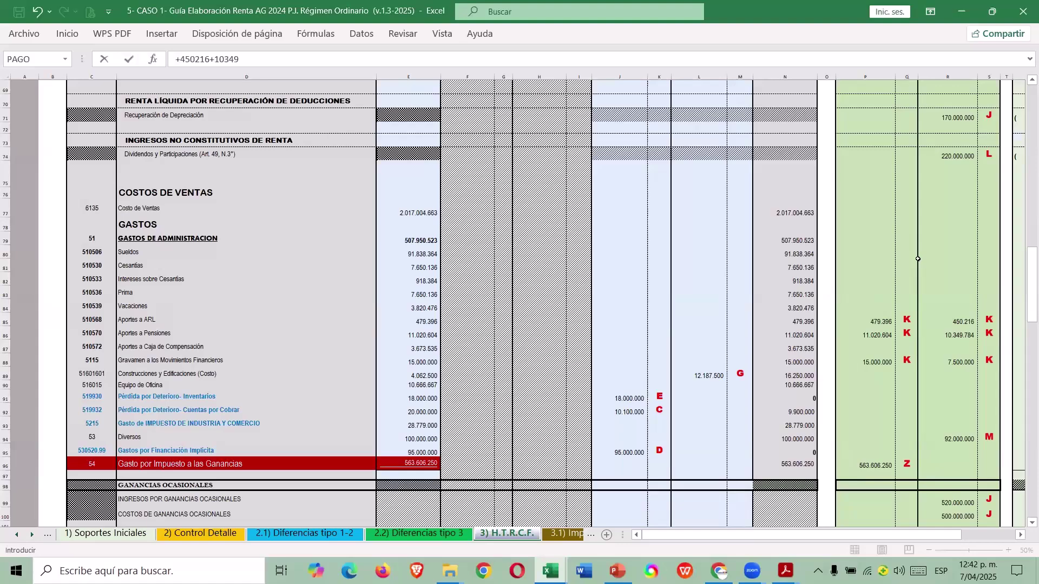
pyautogui.write('784')
pyautogui.press('Return')
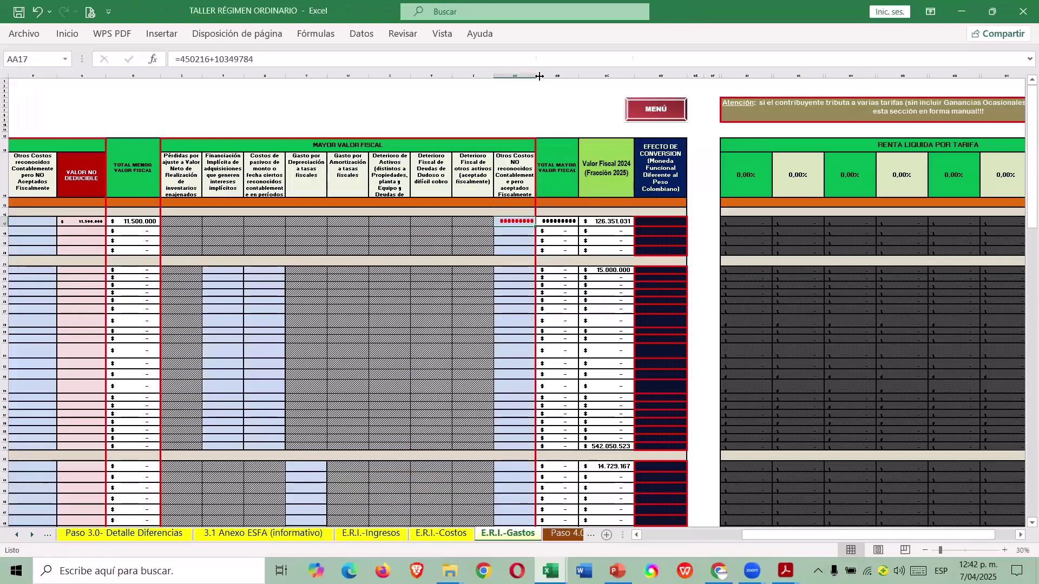
pyautogui.moveTo(755, 536); pyautogui.dragTo(614, 547)
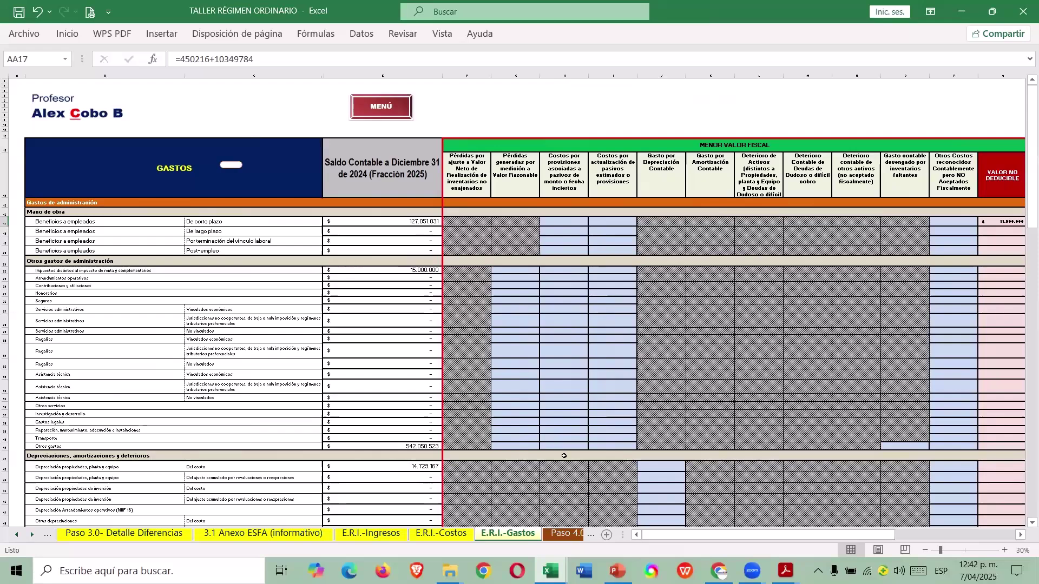
# Enter 15.000.000 as the non-deductible taxes-other-than-income amount in Q22.
pyautogui.scroll(-1, 554, 368)
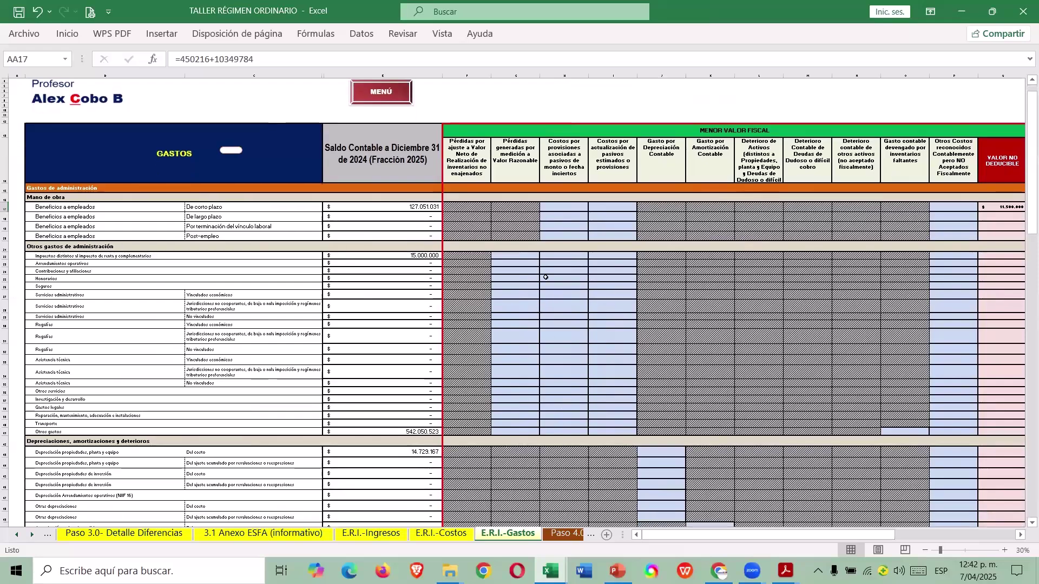
pyautogui.click(564, 256)
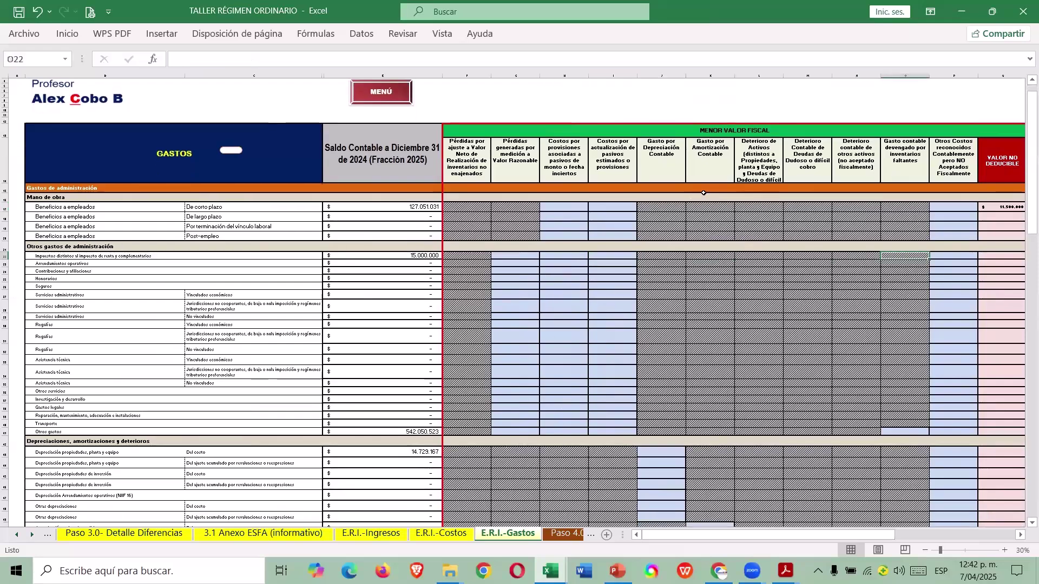
pyautogui.press('Left')
pyautogui.press('Left')
pyautogui.press('Left')
pyautogui.press('Left')
pyautogui.press('Left')
pyautogui.press('Left')
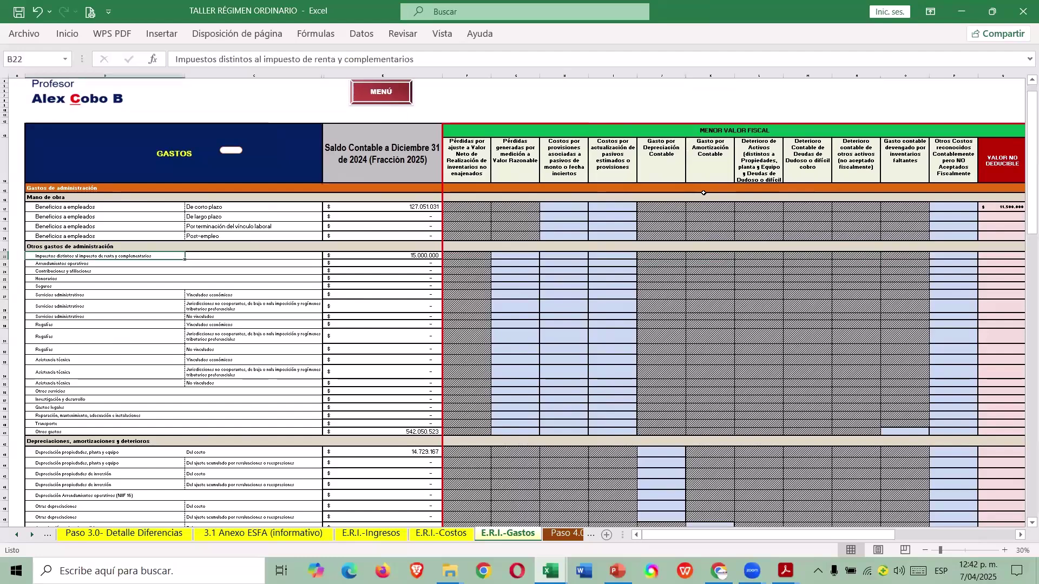
pyautogui.press('Right')
pyautogui.press('Right')
pyautogui.press('Right')
pyautogui.press('Right')
pyautogui.press('Right')
pyautogui.press('Right')
pyautogui.press('Right')
pyautogui.press('Right')
pyautogui.press('Right')
pyautogui.press('Right')
pyautogui.press('Right')
pyautogui.press('Right')
pyautogui.press('Right')
pyautogui.press('Right')
pyautogui.press('Right')
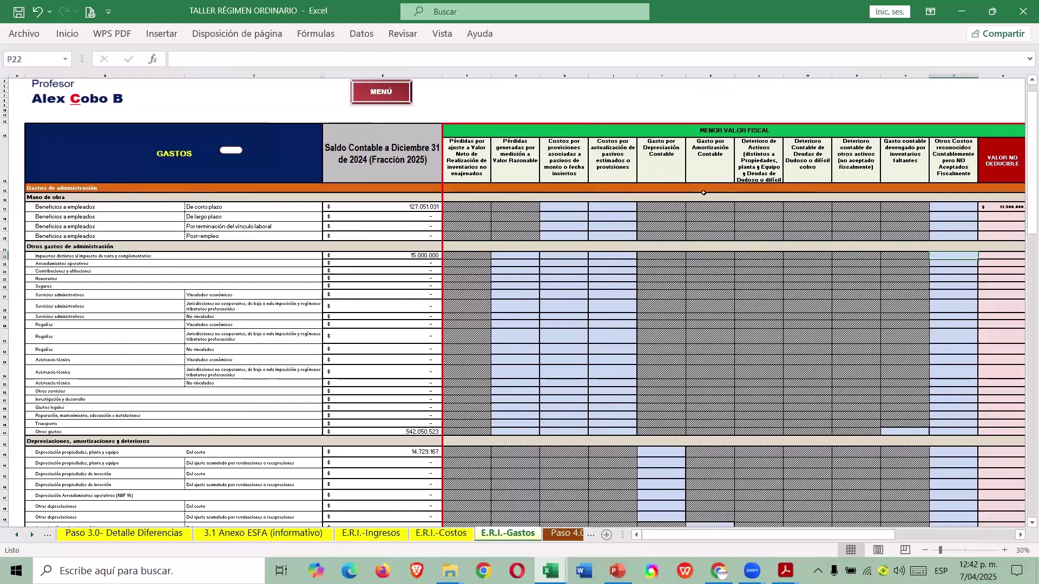
pyautogui.hotkey('alt', 'Tab')
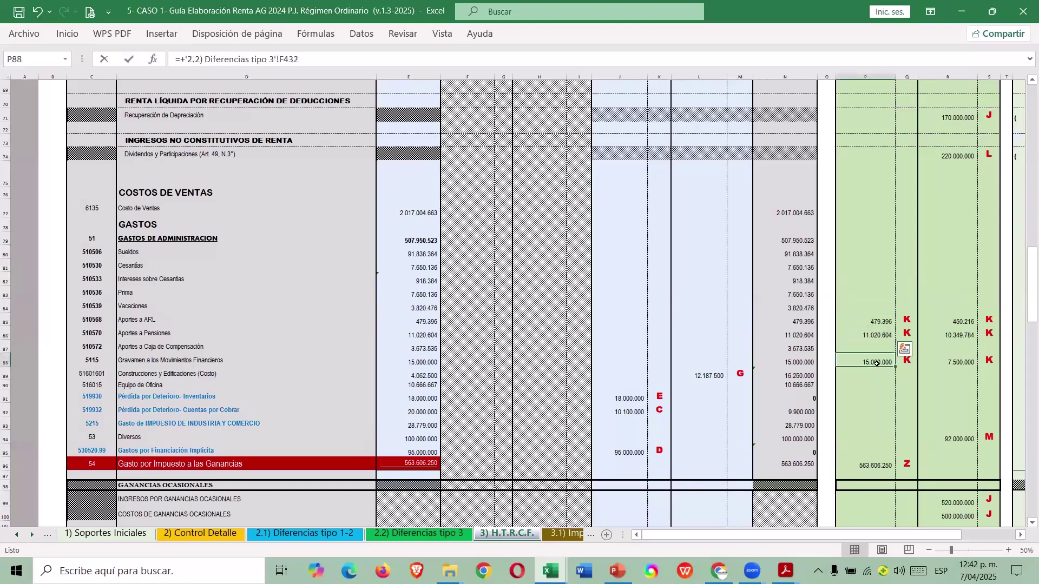
pyautogui.hotkey('alt', 'Tab')
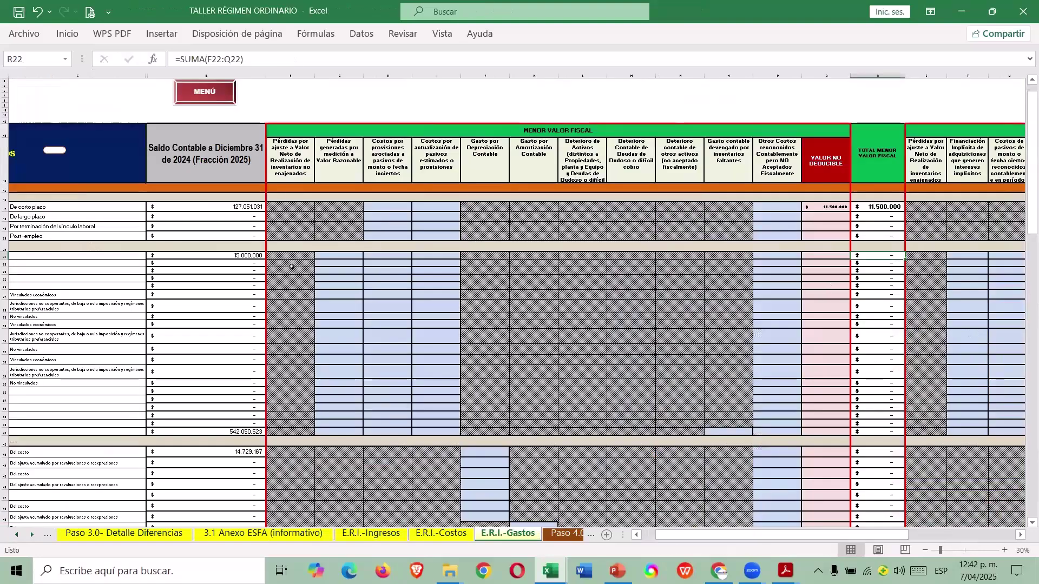
pyautogui.click(828, 255)
pyautogui.write('15')
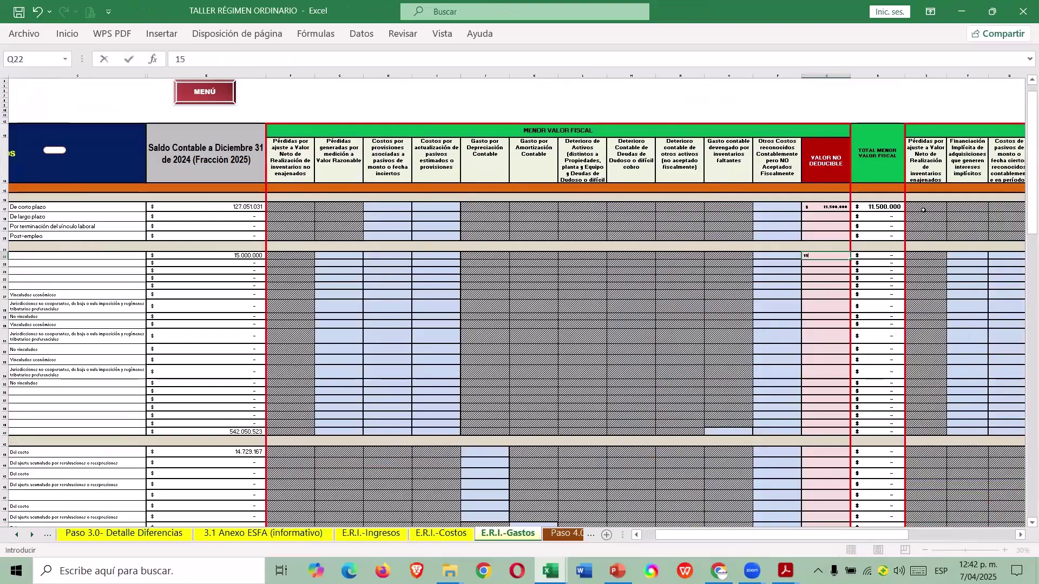
pyautogui.write('.000.000')
pyautogui.press('Return')
# Enter 7.500.000 not recognised in AA22 and widen column AB so the totals display.
pyautogui.press('Up')
pyautogui.press('Right')
pyautogui.press('Right')
pyautogui.press('Right')
pyautogui.press('Right')
pyautogui.press('Right')
pyautogui.press('Right')
pyautogui.press('Right')
pyautogui.press('Right')
pyautogui.press('Right')
pyautogui.press('Right')
pyautogui.press('Right')
pyautogui.press('Right')
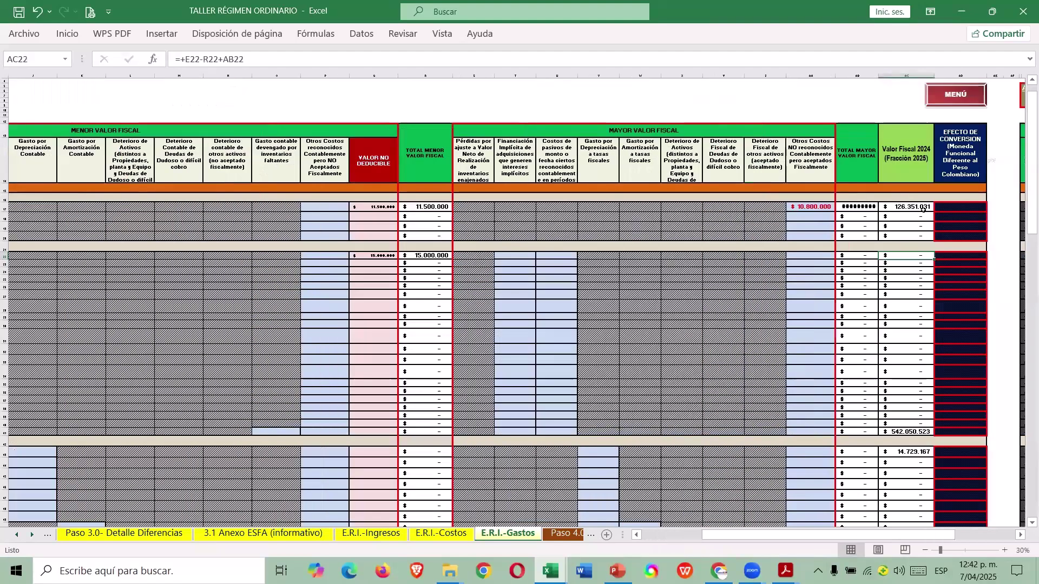
pyautogui.press('Left')
pyautogui.press('Left')
pyautogui.write('7500000')
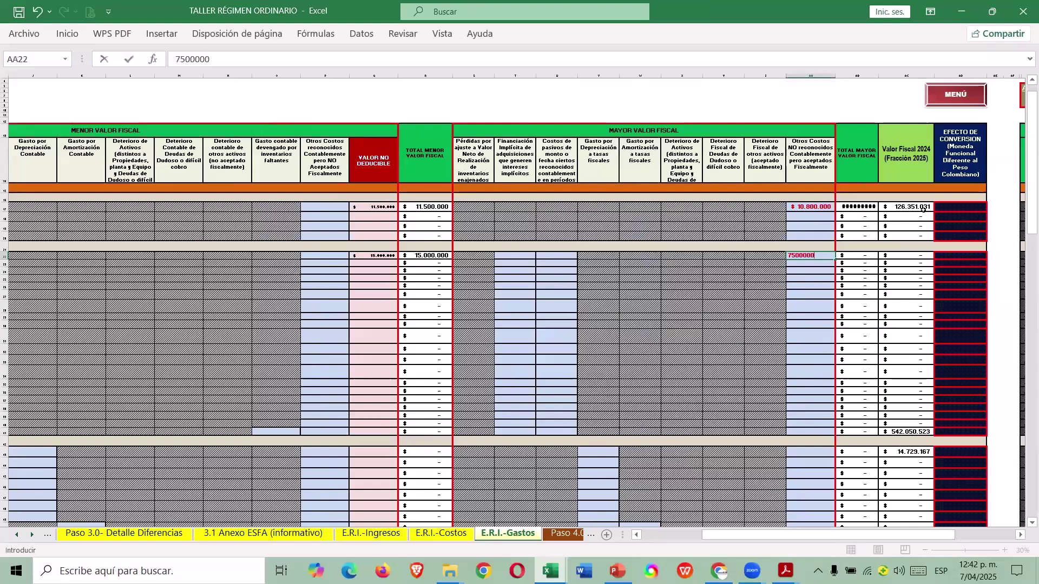
pyautogui.press('Return')
pyautogui.moveTo(878, 77); pyautogui.dragTo(885, 76)
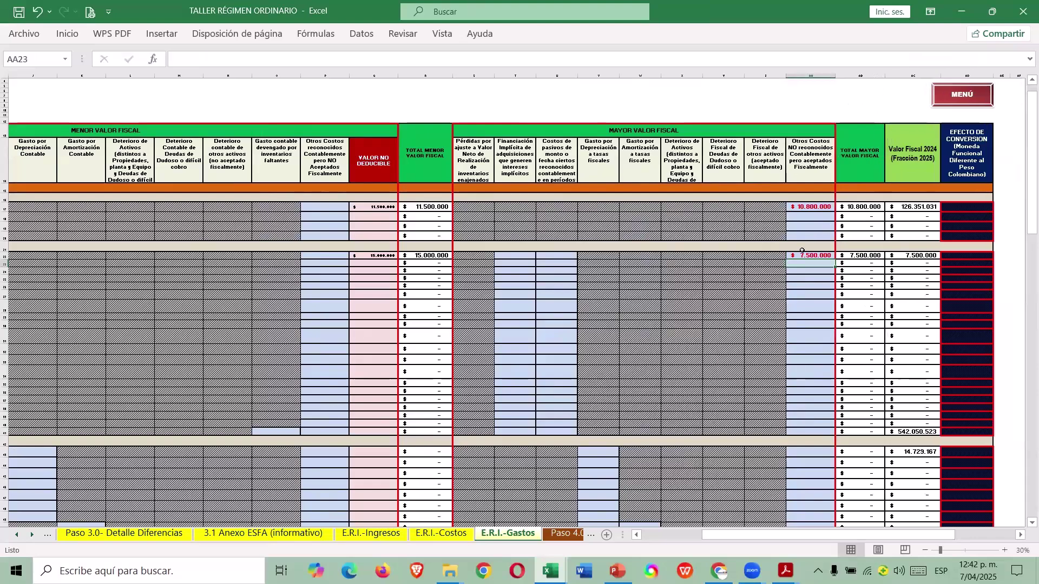
pyautogui.press('Home')
pyautogui.press('Left')
pyautogui.scroll(-4, 741, 307)
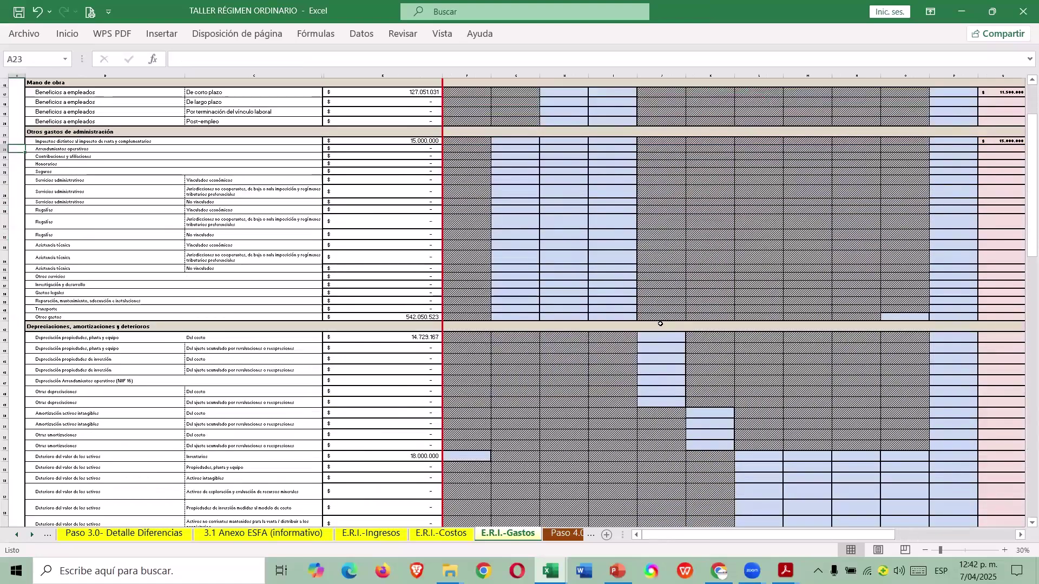
# Copy the guide's 12.187.500 from L89, paste it as a value into V43, and widen column V.
pyautogui.scroll(-1, 660, 323)
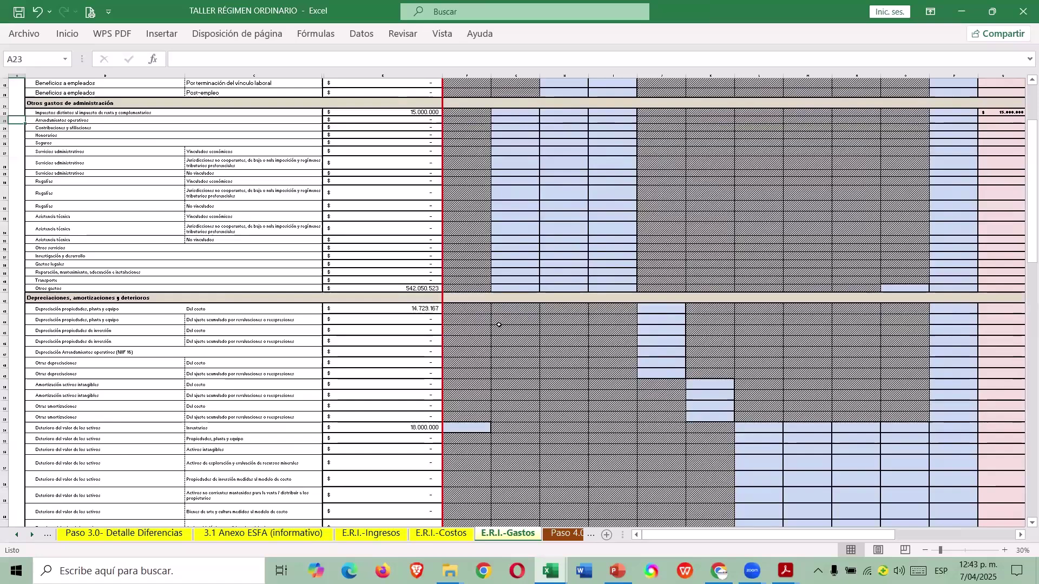
pyautogui.hotkey('alt', 'Tab')
pyautogui.click(688, 373)
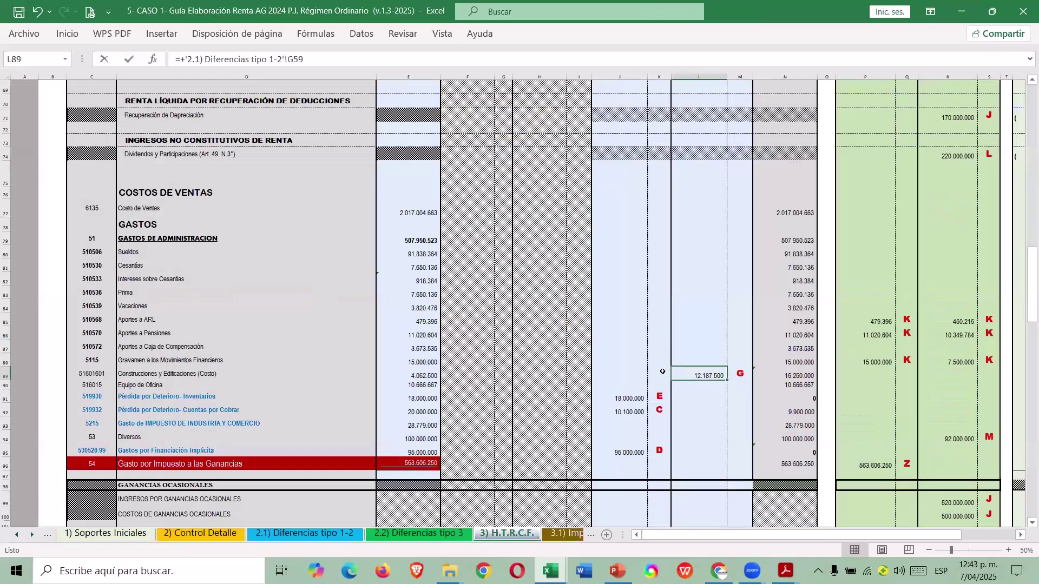
pyautogui.hotkey('alt', 'Tab')
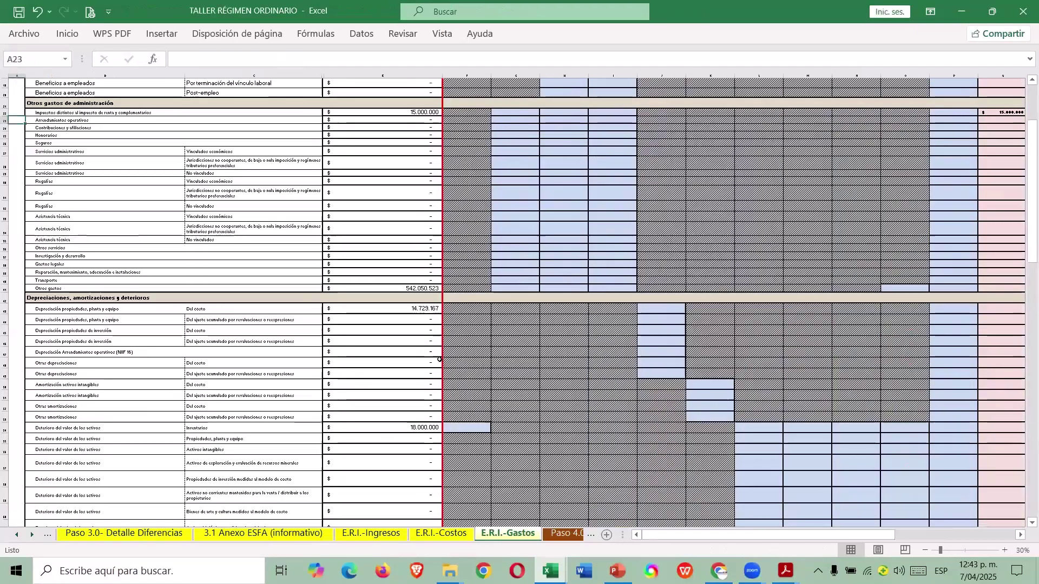
pyautogui.hotkey('alt', 'Tab')
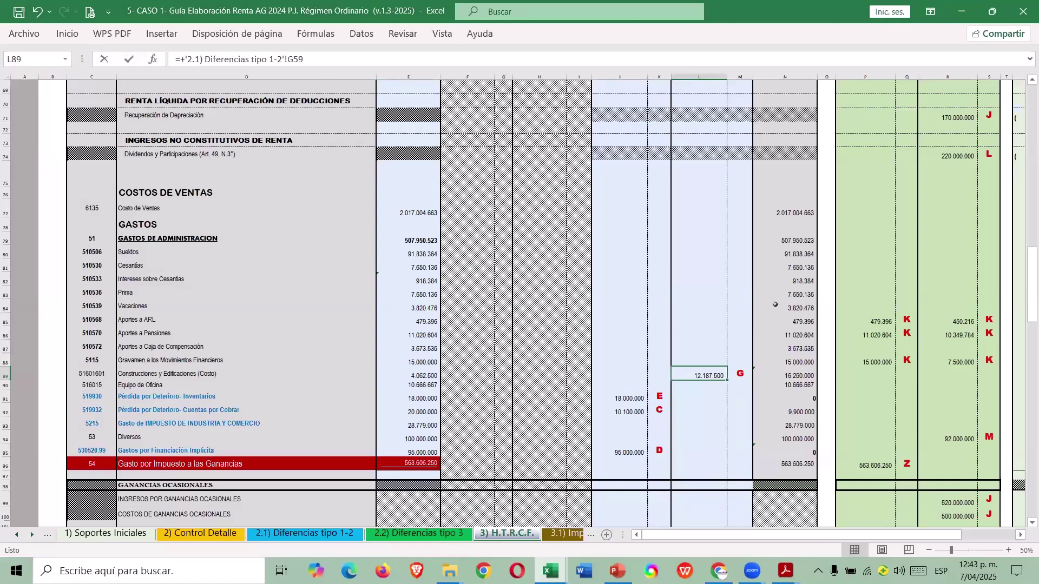
pyautogui.hotkey('ctrl', 'c')
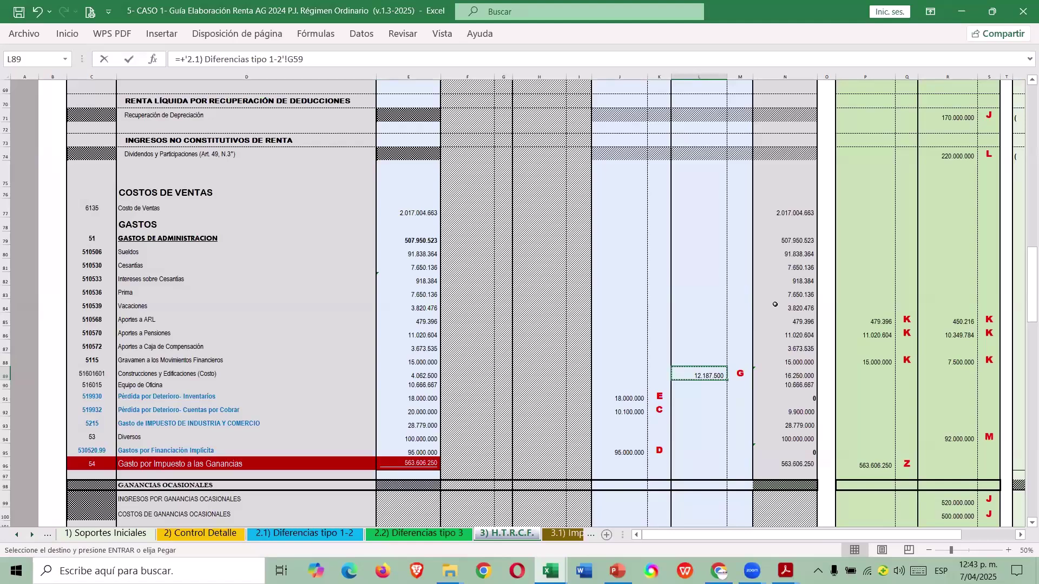
pyautogui.hotkey('alt', 'Tab')
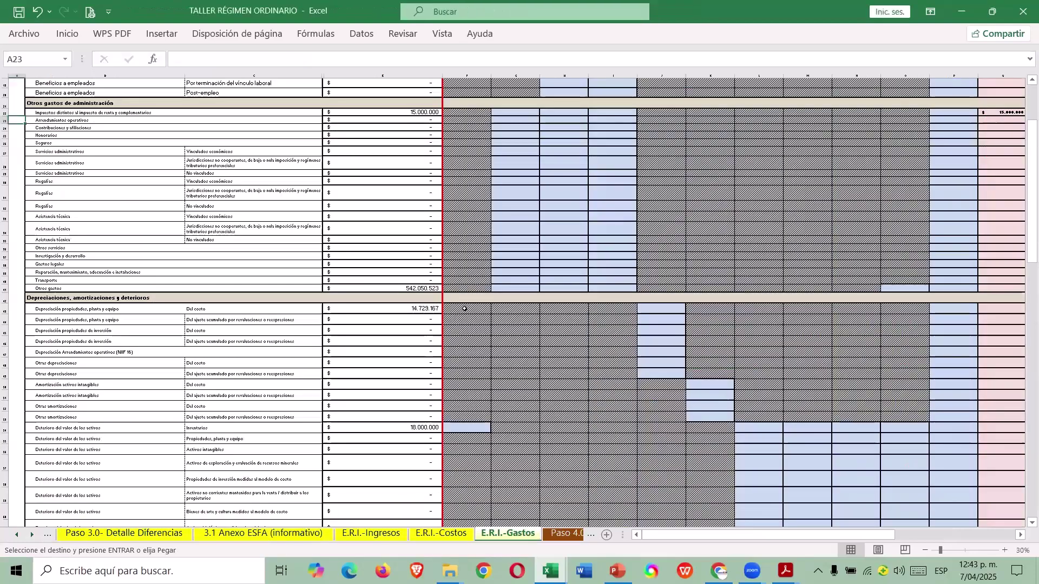
pyautogui.click(433, 317)
pyautogui.click(649, 465)
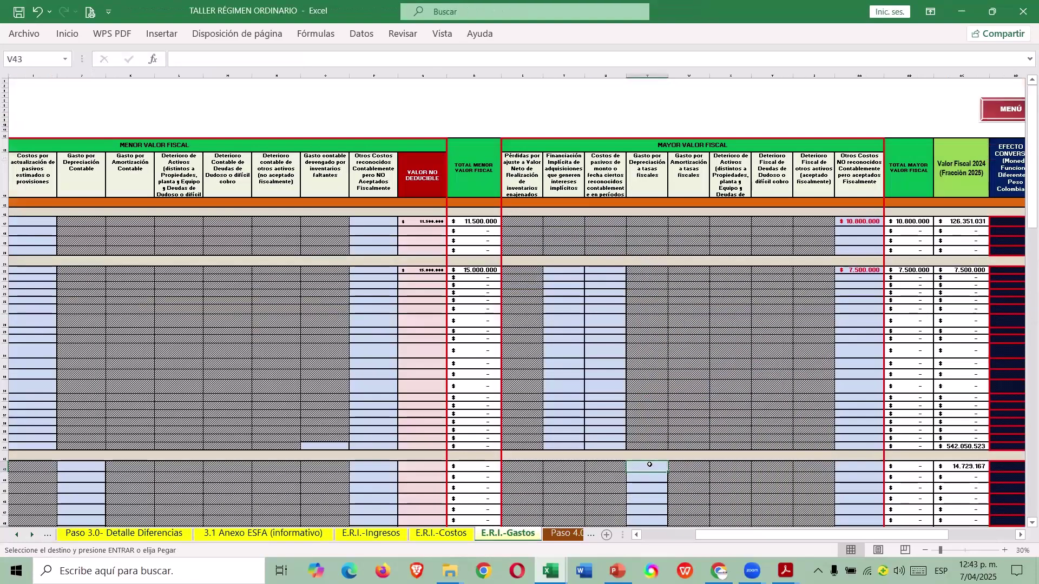
pyautogui.rightClick(649, 465)
pyautogui.click(702, 170)
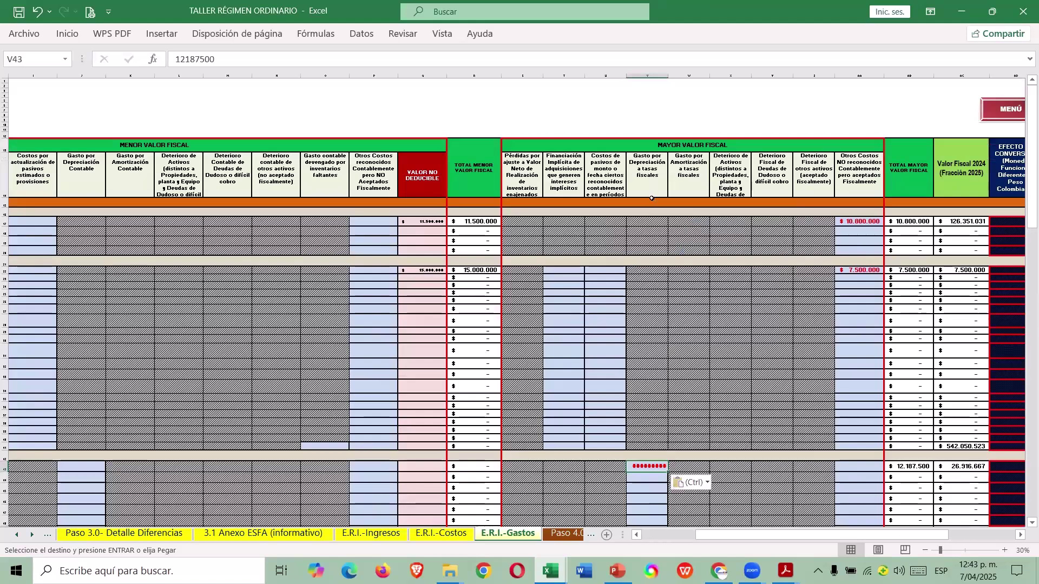
pyautogui.moveTo(669, 82); pyautogui.dragTo(677, 81)
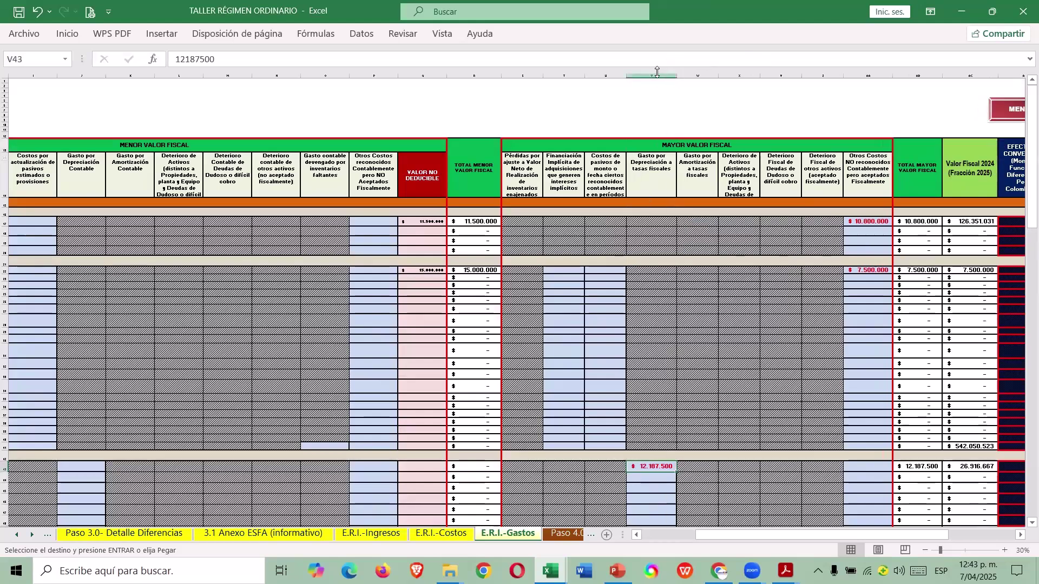
# Review the AC43 total and the guide's inventory impairment figures in N89:N90 and J91.
pyautogui.click(866, 488)
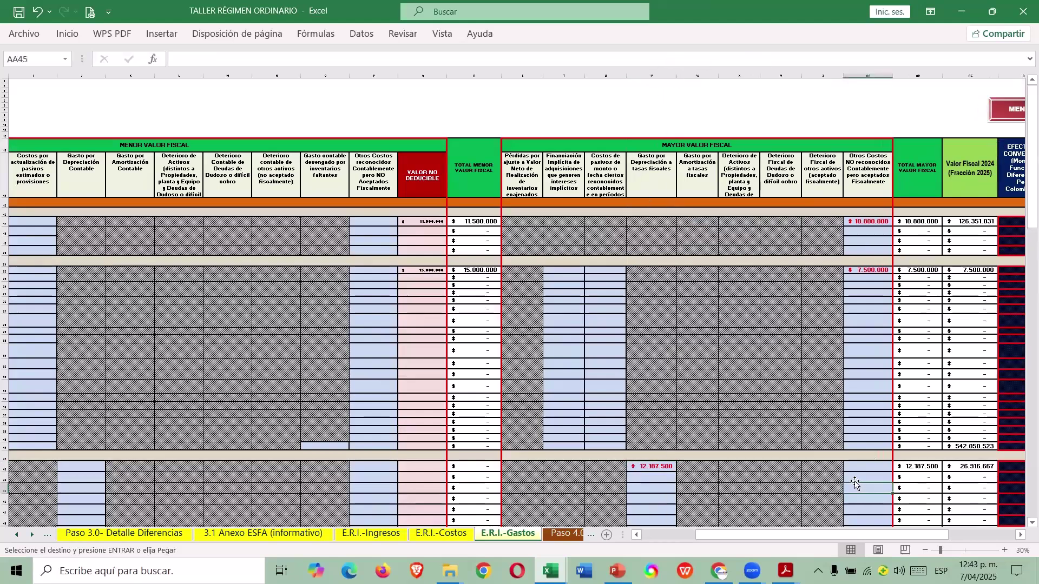
pyautogui.click(974, 466)
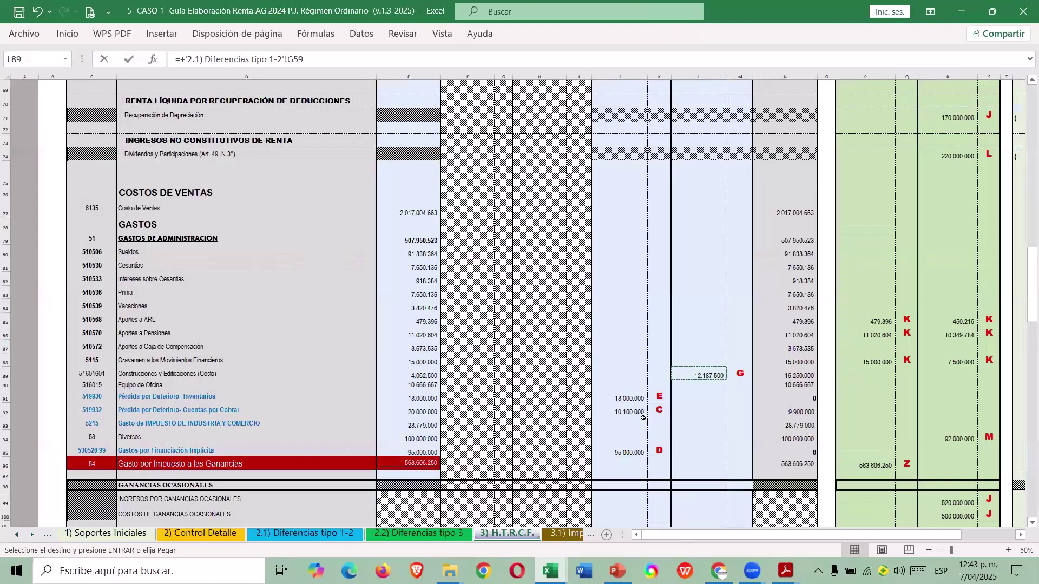
pyautogui.hotkey('alt', 'Tab')
pyautogui.moveTo(781, 374); pyautogui.dragTo(772, 387)
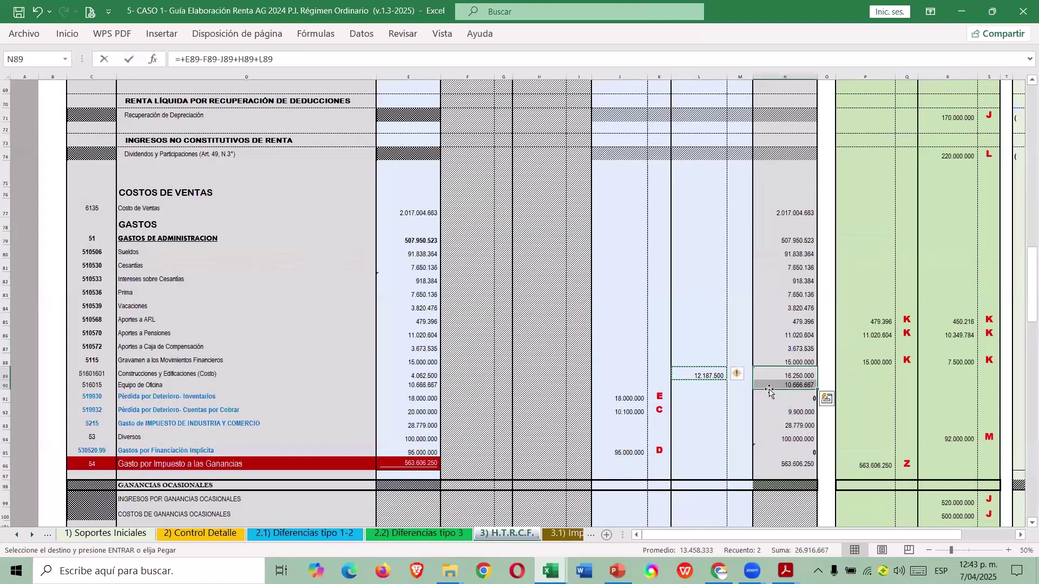
pyautogui.click(874, 377)
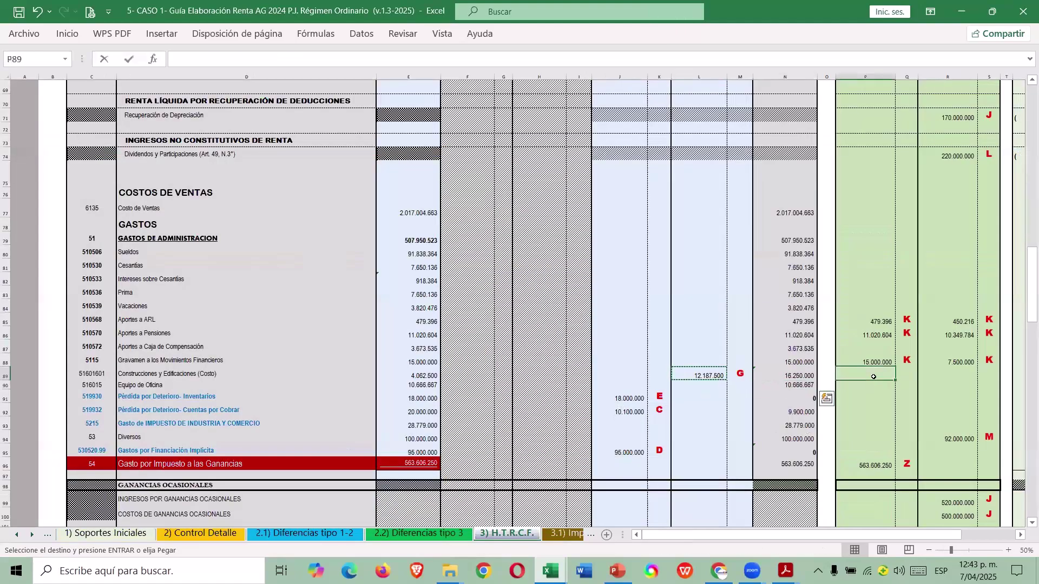
pyautogui.click(617, 399)
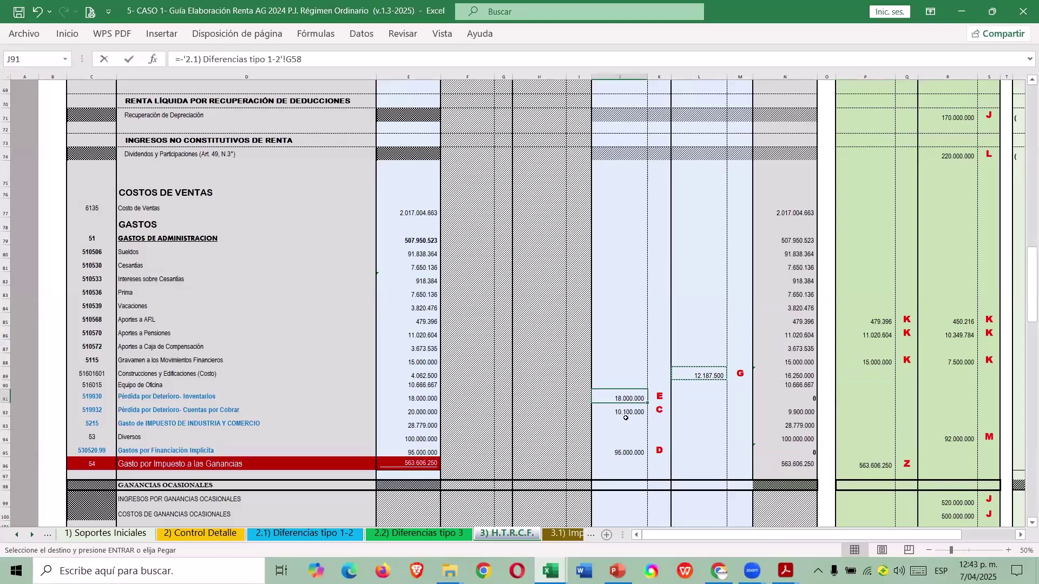
pyautogui.hotkey('alt', 'Tab')
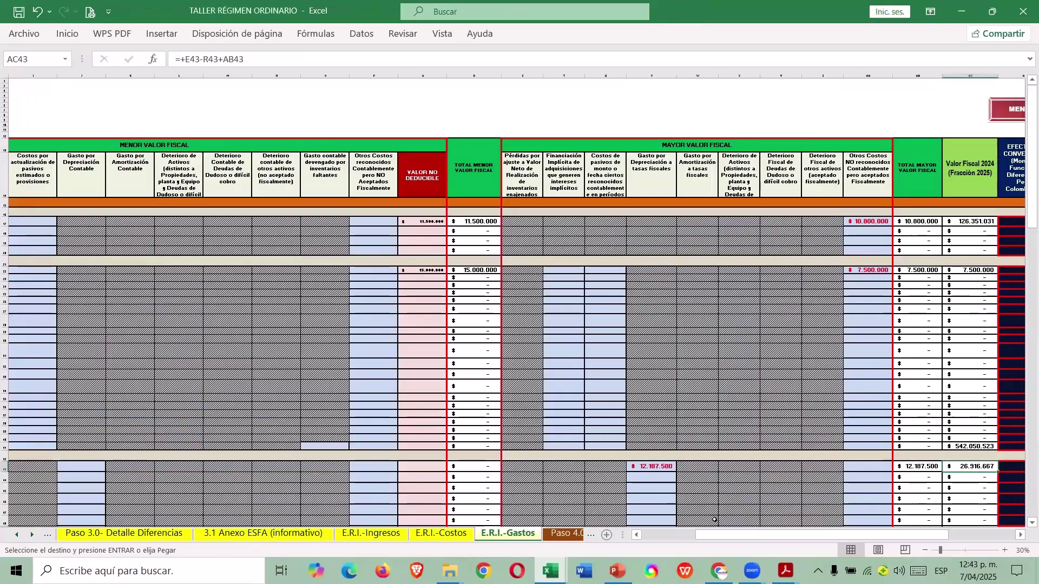
# Enter =E54 in F54 to record the 18.000.000 inventory impairment.
pyautogui.moveTo(714, 535); pyautogui.dragTo(661, 535)
pyautogui.scroll(-5, 433, 460)
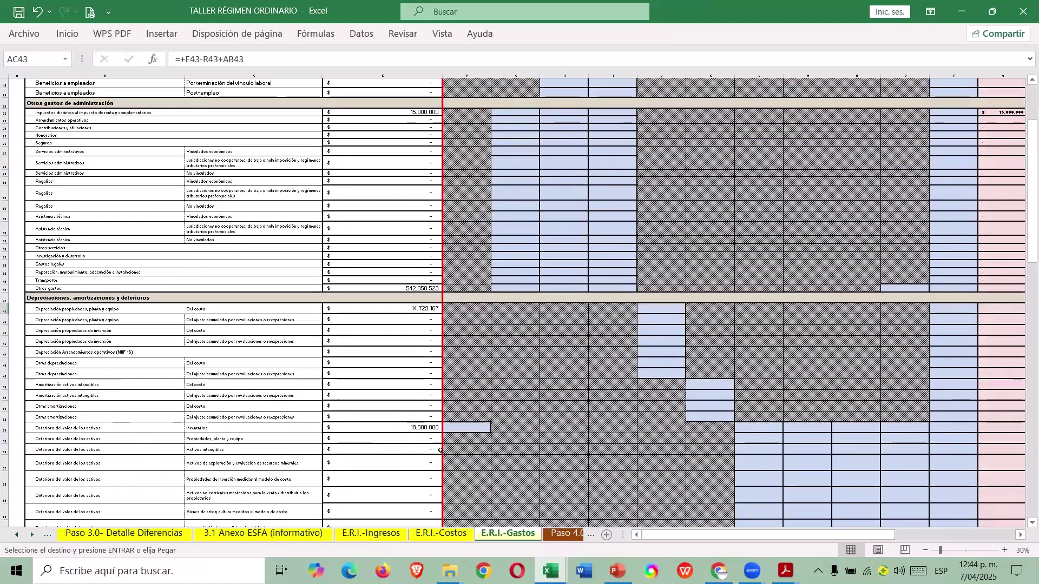
pyautogui.click(466, 428)
pyautogui.click(476, 417)
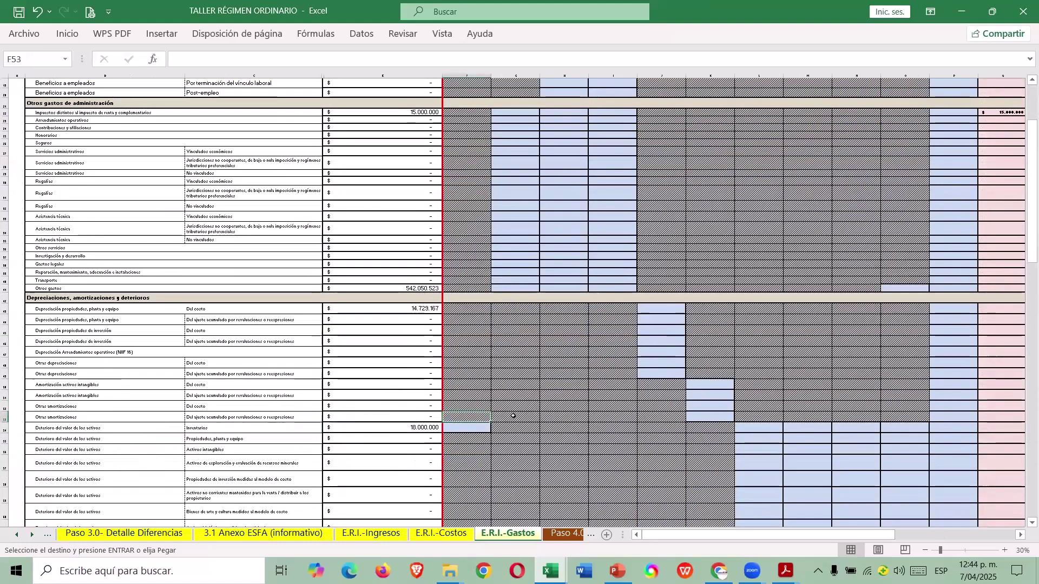
pyautogui.scroll(6, 519, 410)
pyautogui.scroll(-5, 524, 405)
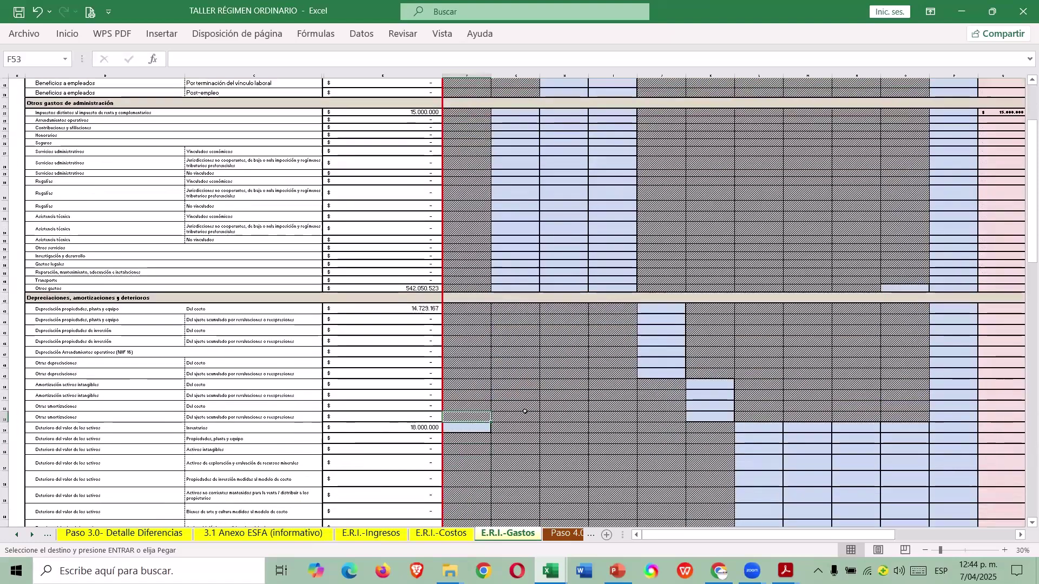
pyautogui.press('Down')
pyautogui.write('=E54')
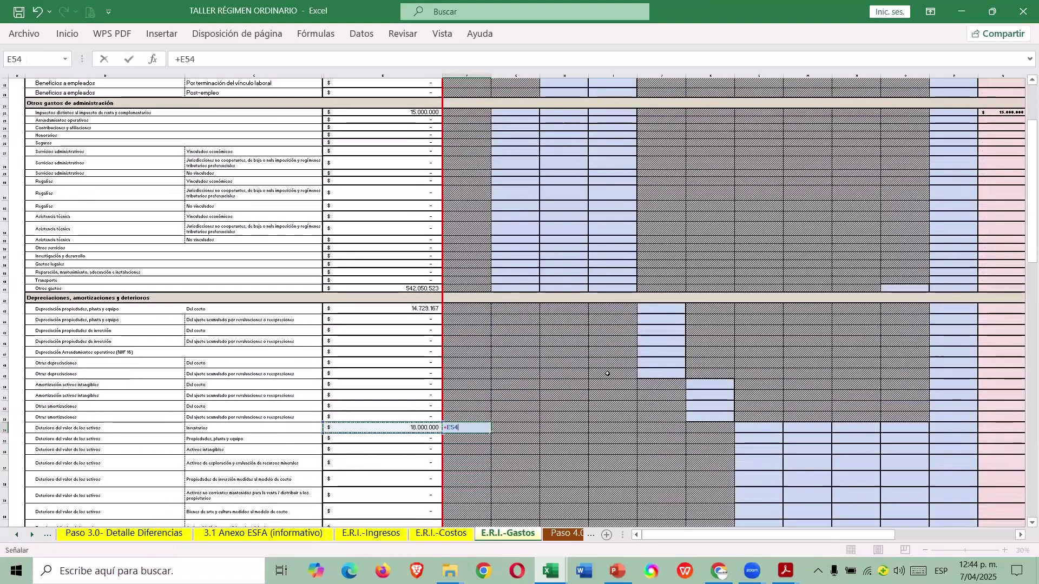
pyautogui.press('Tab')
pyautogui.press('Right')
pyautogui.press('Right')
pyautogui.press('Right')
pyautogui.press('Right')
pyautogui.press('Right')
pyautogui.press('Right')
pyautogui.press('Right')
pyautogui.press('Right')
pyautogui.press('Right')
pyautogui.press('Right')
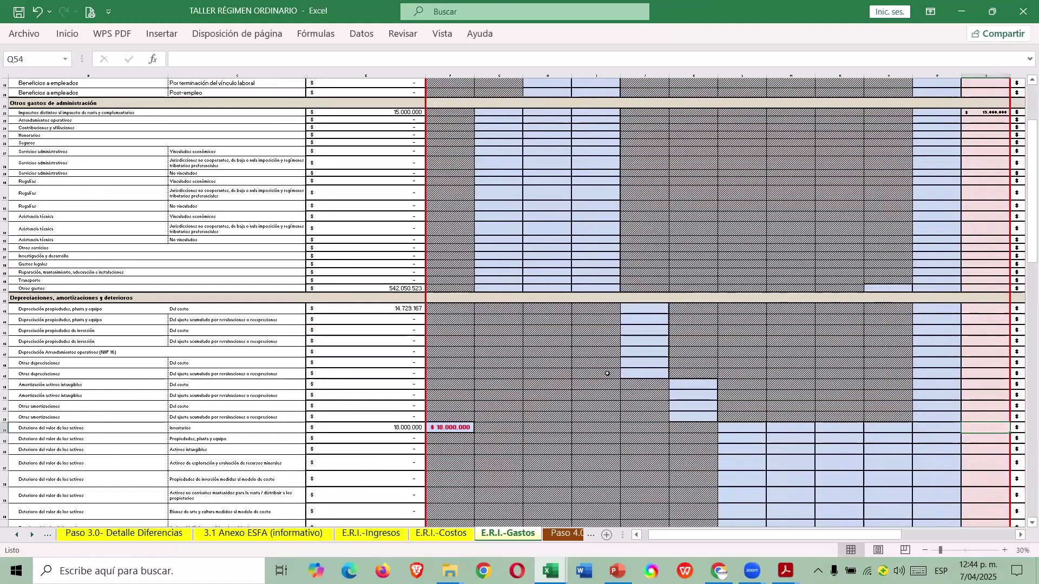
pyautogui.press('Right')
pyautogui.press('Right')
pyautogui.press('Right')
pyautogui.press('Right')
# Enter 10.100.000 financial-asset impairment in Q62, checked against the guide's J92.
pyautogui.hotkey('alt', 'Tab')
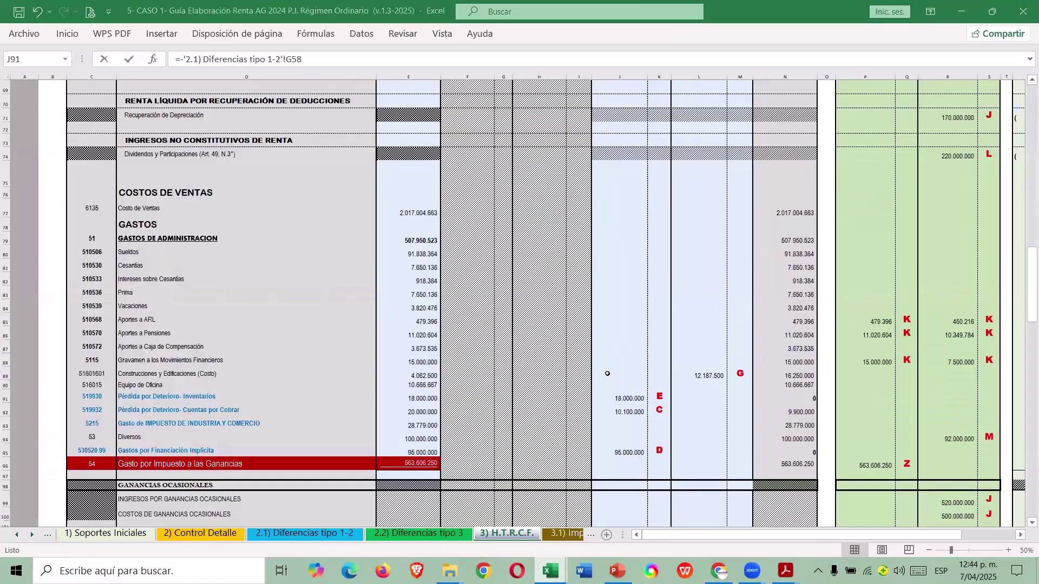
pyautogui.click(631, 415)
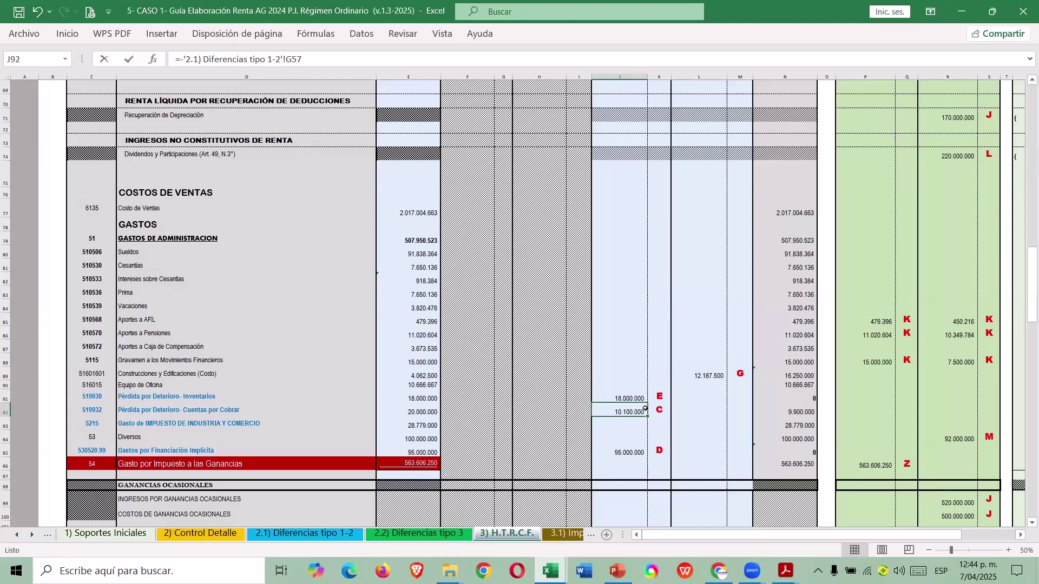
pyautogui.hotkey('alt', 'Tab')
pyautogui.scroll(-4, 563, 425)
pyautogui.click(373, 400)
pyautogui.press('Tab')
pyautogui.press('Tab')
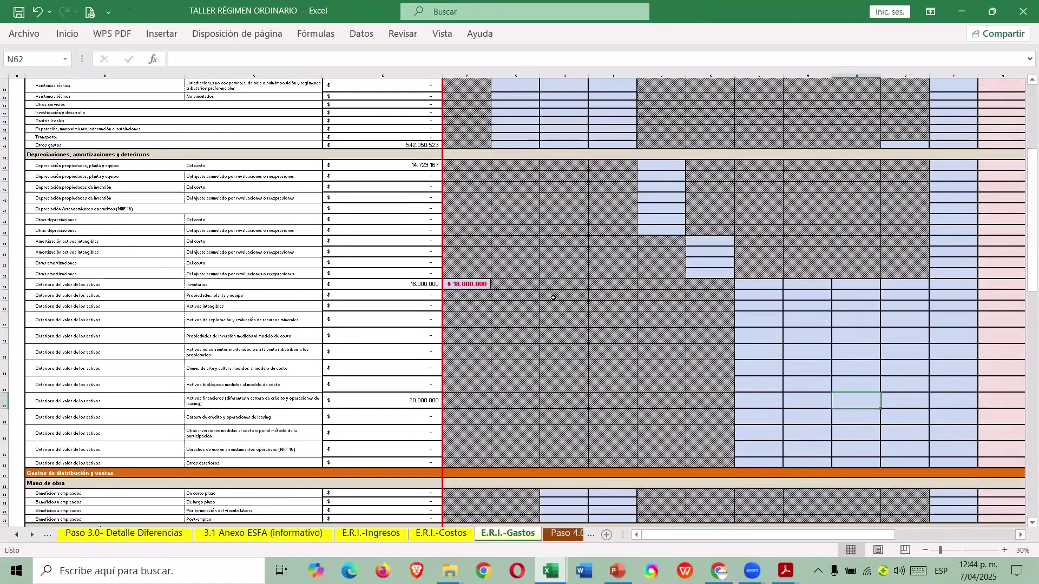
pyautogui.press('Tab')
pyautogui.press('Tab')
pyautogui.press('Tab')
pyautogui.press('Tab')
pyautogui.press('Tab')
pyautogui.write('10.100.000')
pyautogui.press('Return')
pyautogui.hotkey('alt', 'Tab')
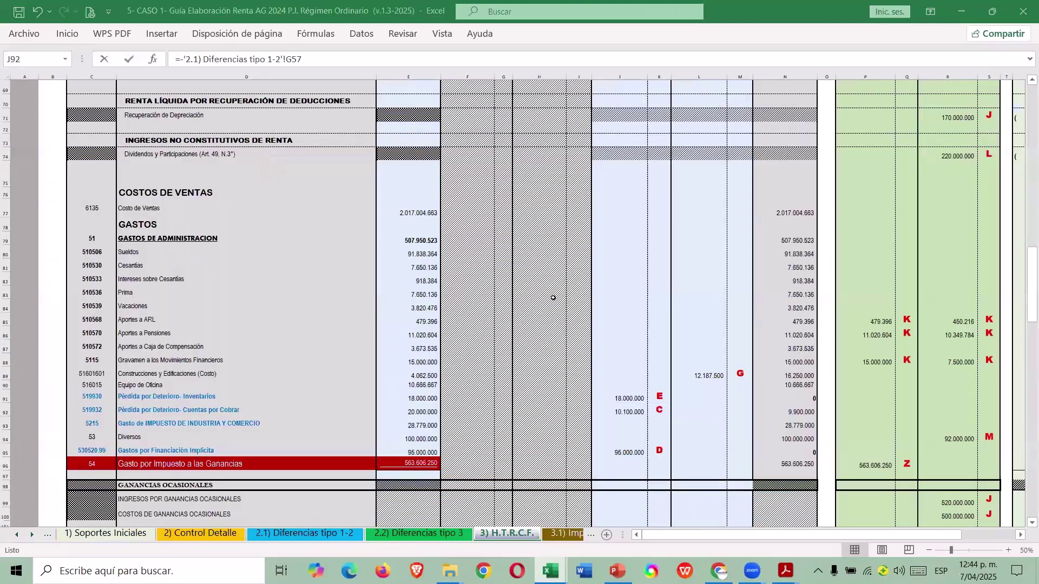
pyautogui.press('Down')
pyautogui.press('Down')
pyautogui.press('Down')
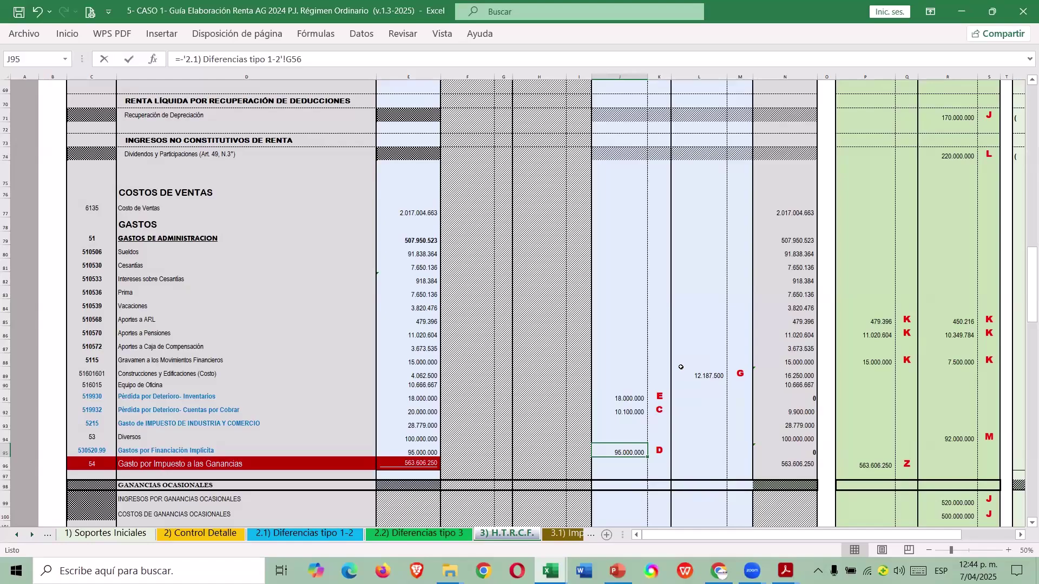
pyautogui.hotkey('alt', 'Tab')
pyautogui.scroll(-9, 629, 408)
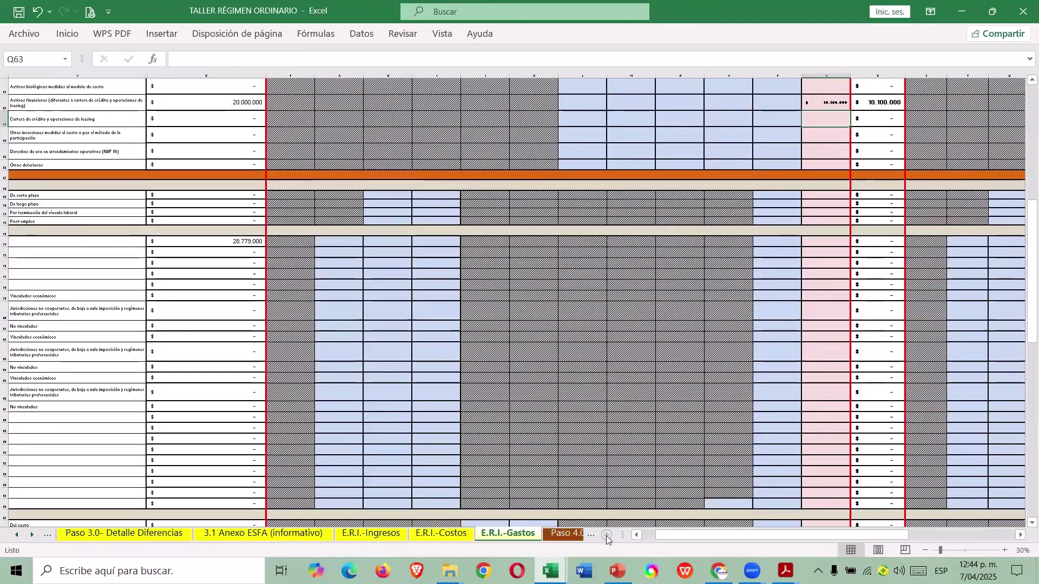
# Review the 95.000.000 implicit interest in E130 and the rest of row 130.
pyautogui.hscroll(-3, 654, 407)
pyautogui.scroll(-15, 655, 407)
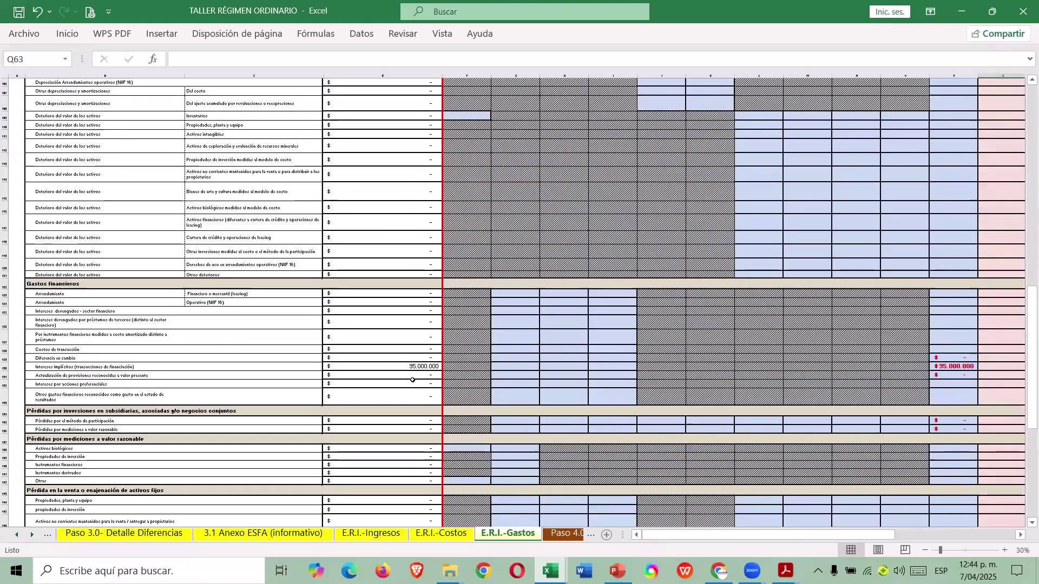
pyautogui.click(404, 368)
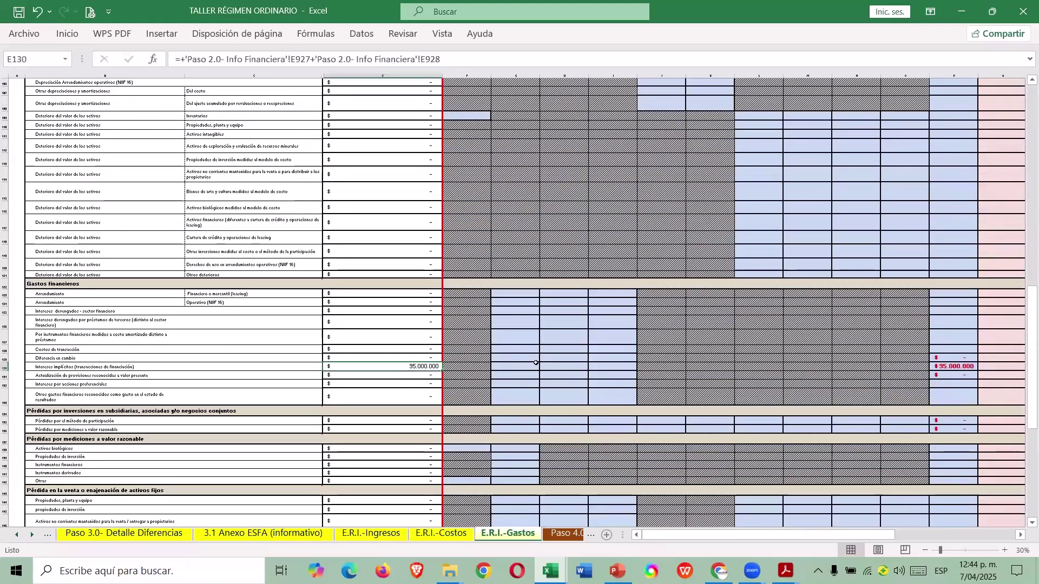
pyautogui.click(5, 367)
pyautogui.scroll(15, 630, 223)
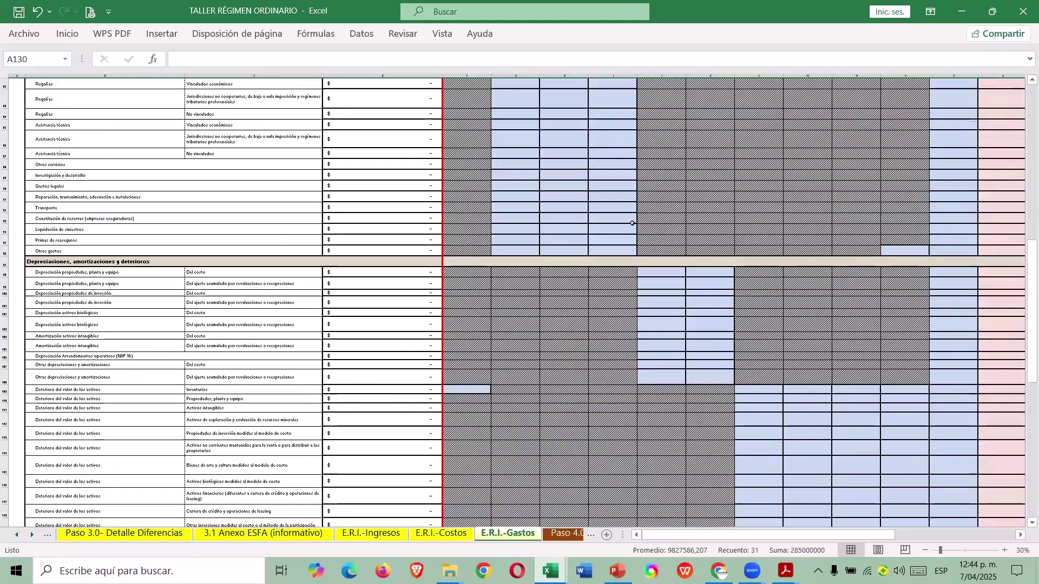
pyautogui.scroll(15, 629, 223)
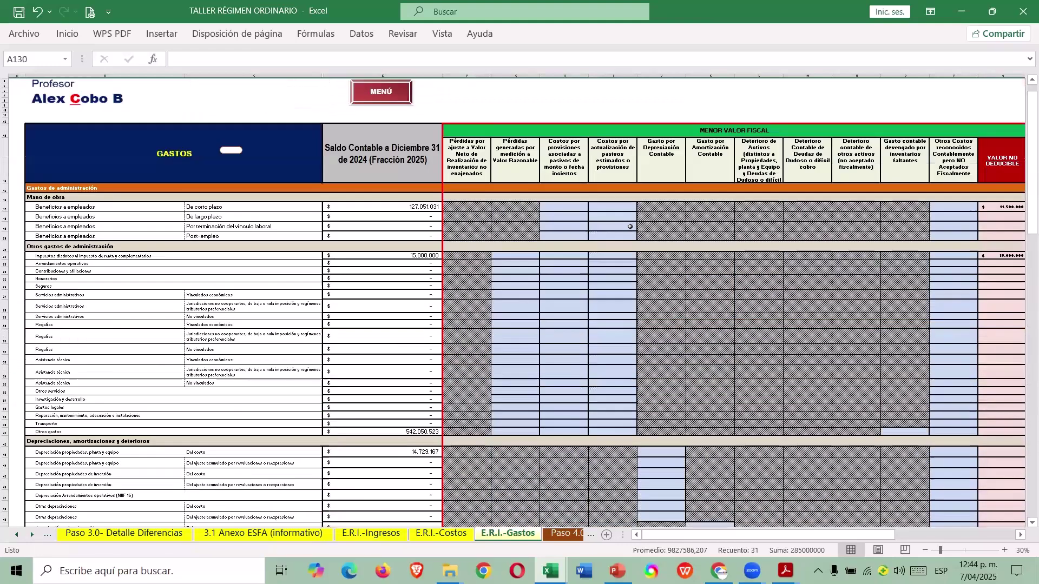
pyautogui.scroll(1, 630, 226)
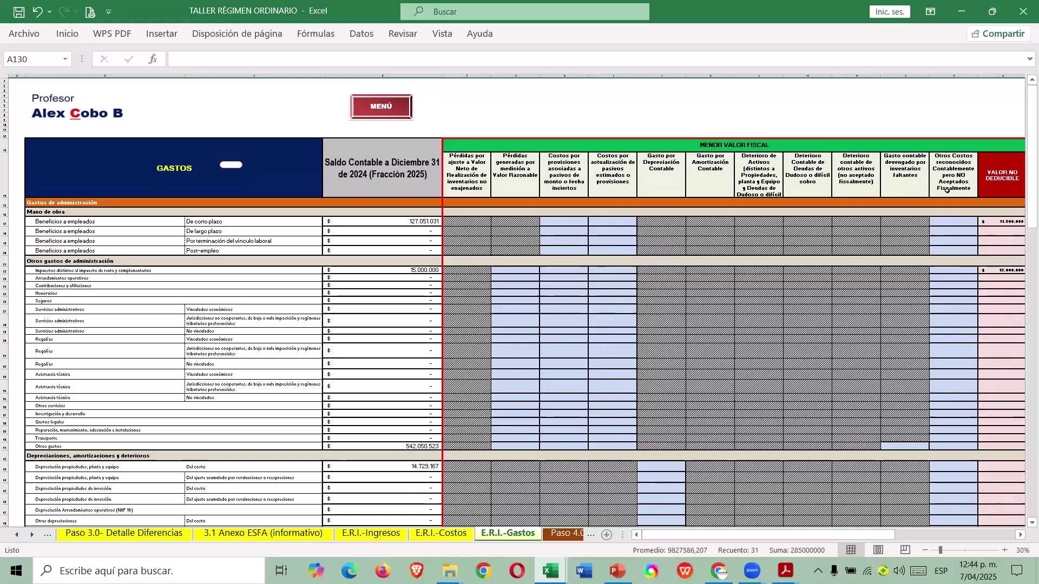
# Inspect the implicit interest formula in P130, then bring up the 5- CASO 1 guide.
pyautogui.scroll(-9, 936, 245)
pyautogui.scroll(-3, 936, 245)
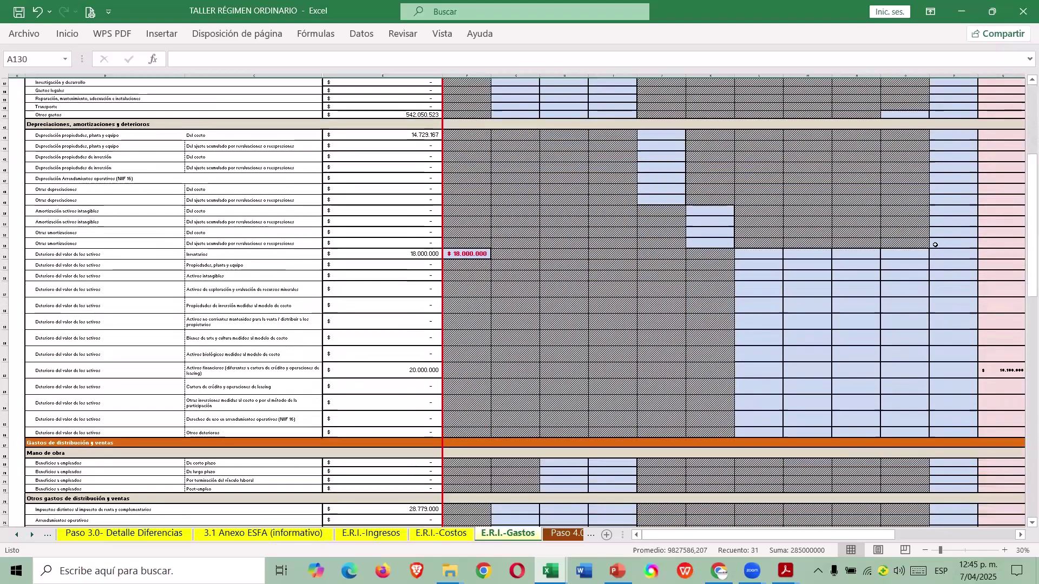
pyautogui.scroll(-3, 904, 268)
pyautogui.scroll(-9, 904, 268)
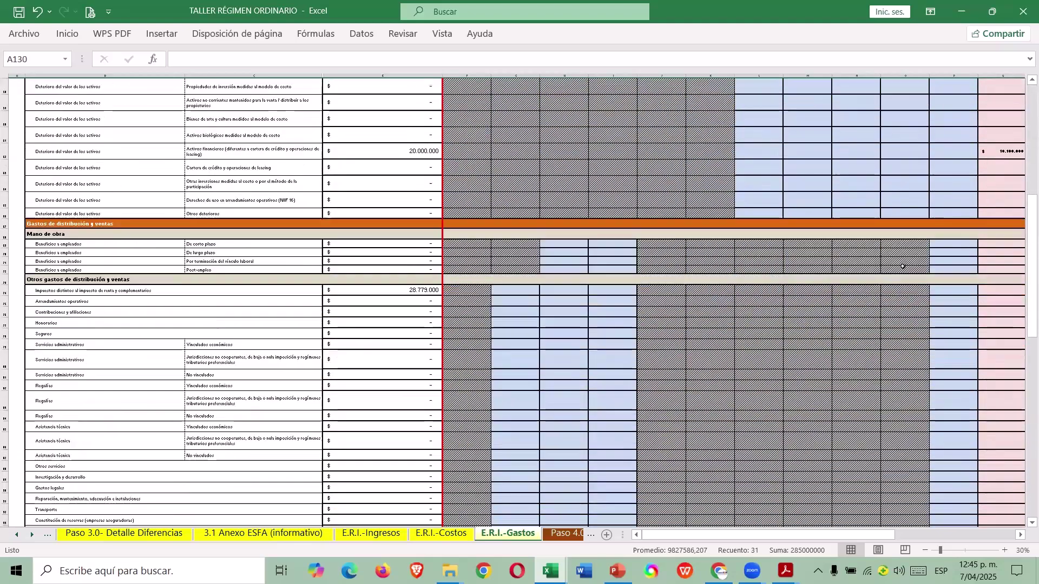
pyautogui.scroll(-5, 900, 275)
pyautogui.scroll(-7, 900, 275)
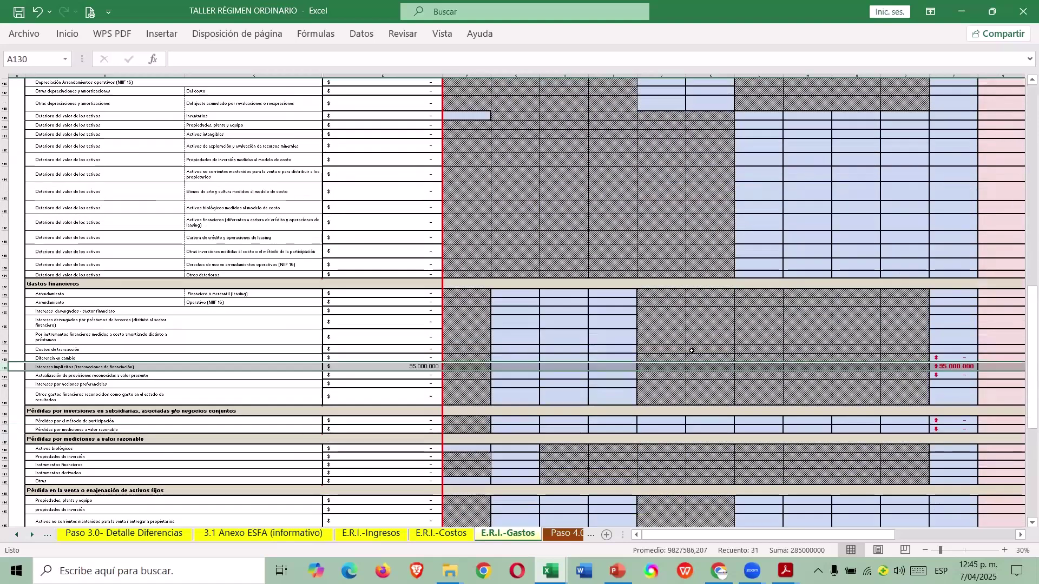
pyautogui.click(960, 367)
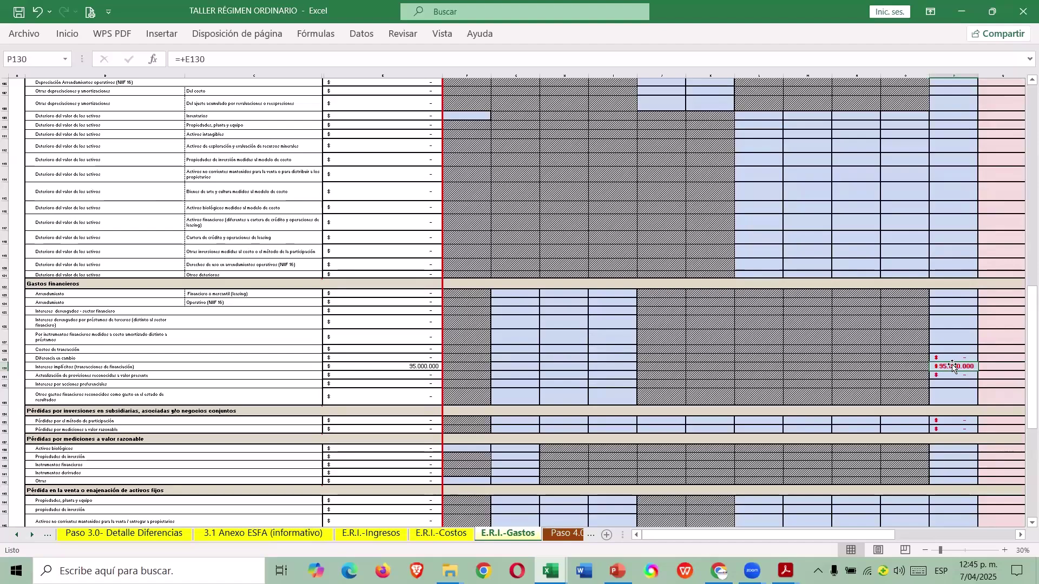
pyautogui.scroll(-10, 949, 360)
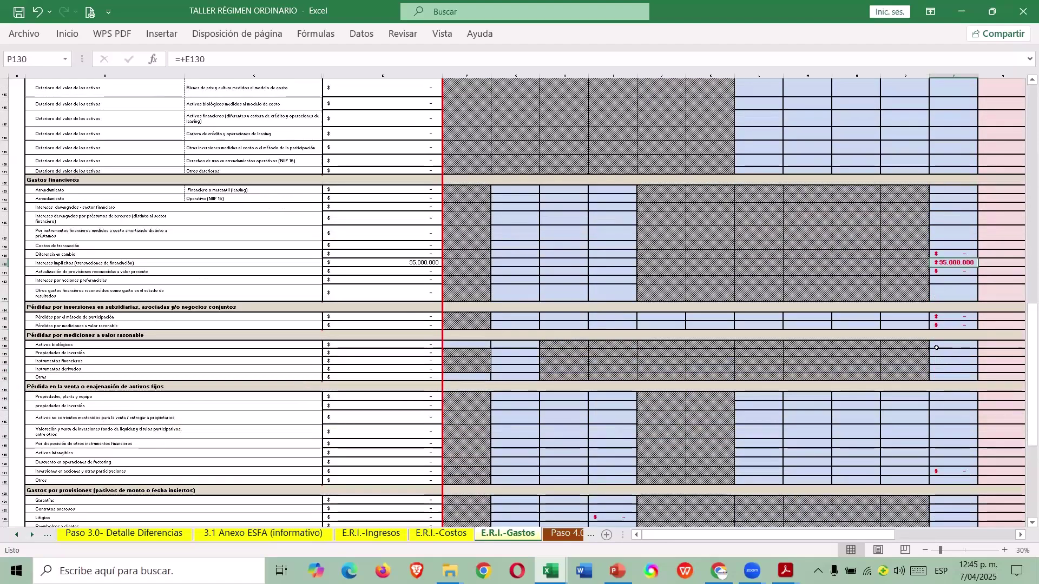
pyautogui.hotkey('alt', 'Tab')
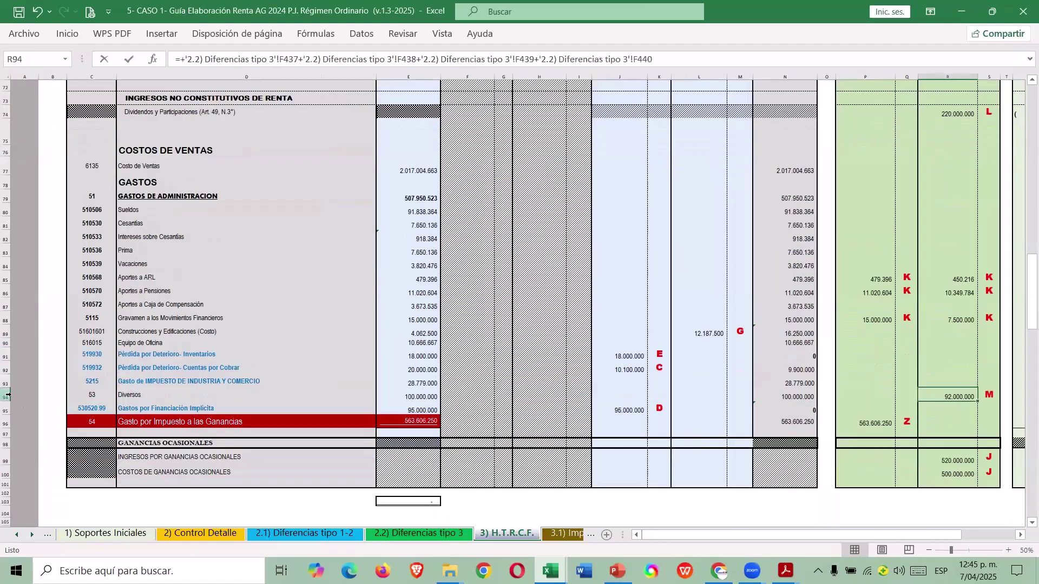
# Inspect the guide's Diversos row and the formula behind its adjustment.
pyautogui.click(7, 396)
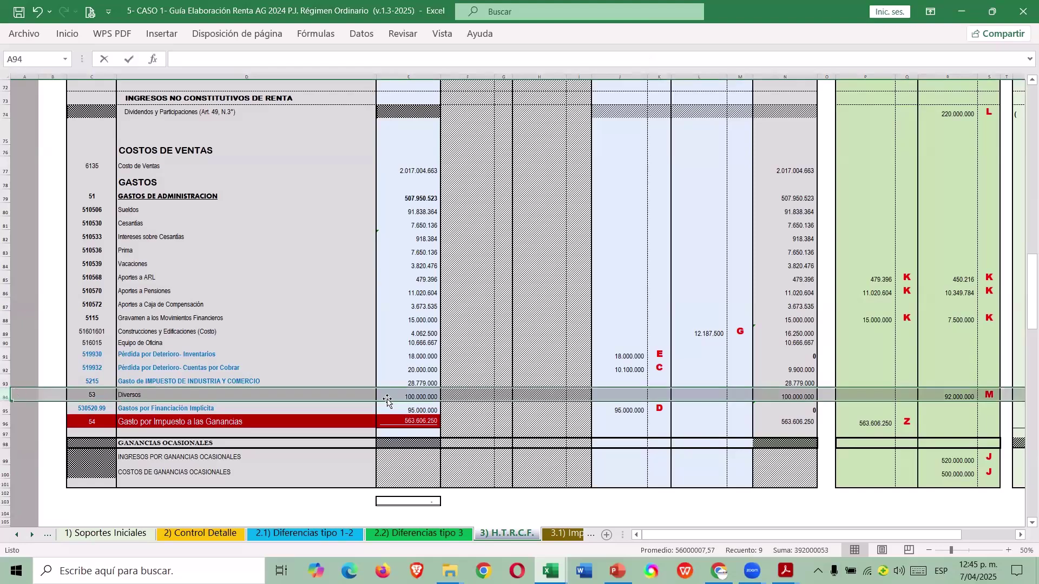
pyautogui.click(957, 398)
pyautogui.press('Right')
pyautogui.press('Right')
pyautogui.press('Right')
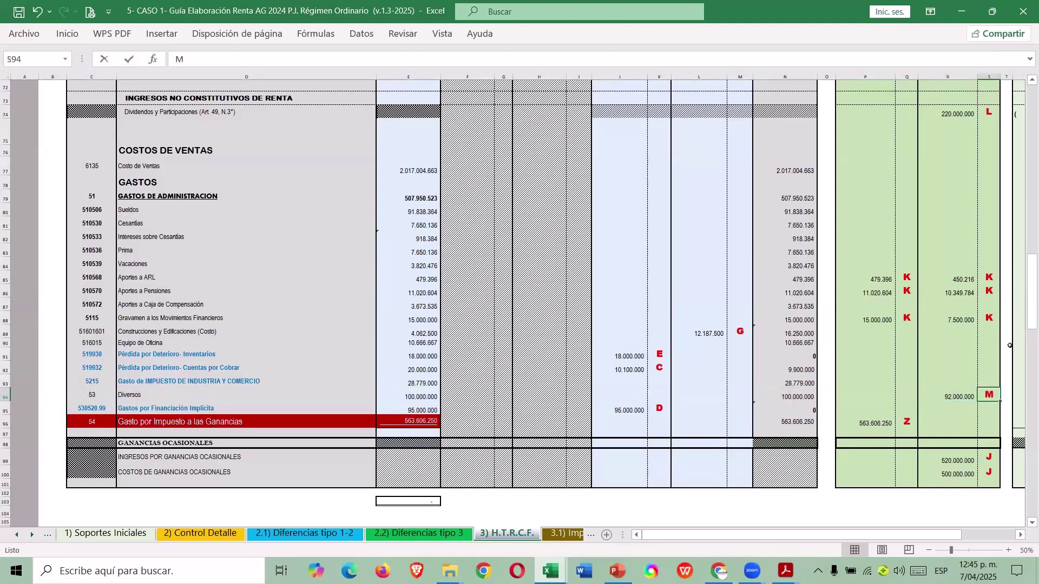
pyautogui.press('Left')
pyautogui.press('Left')
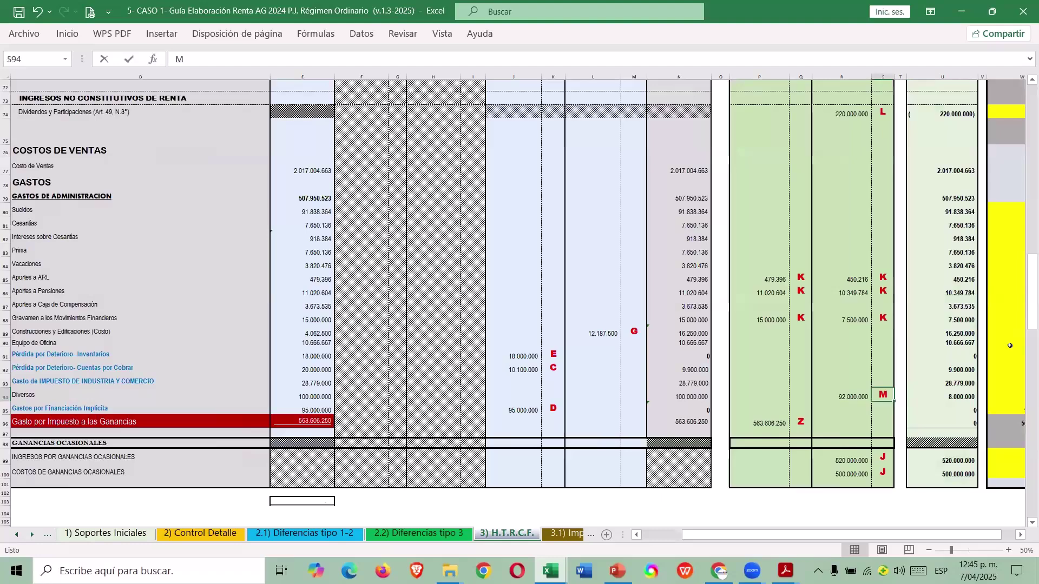
pyautogui.press('Left')
# Return to the TALLER workbook's Paso 2.0- Info Financiera sheet.
pyautogui.hotkey('ctrl', 'Tab')
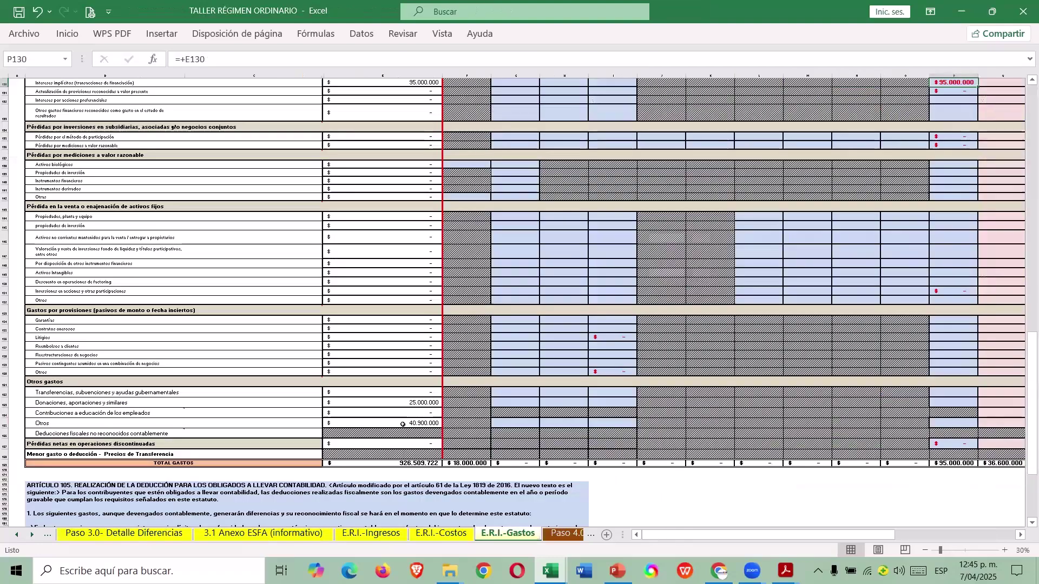
pyautogui.scroll(1, 403, 425)
pyautogui.click(16, 534)
pyautogui.click(17, 535)
pyautogui.click(17, 534)
pyautogui.click(272, 531)
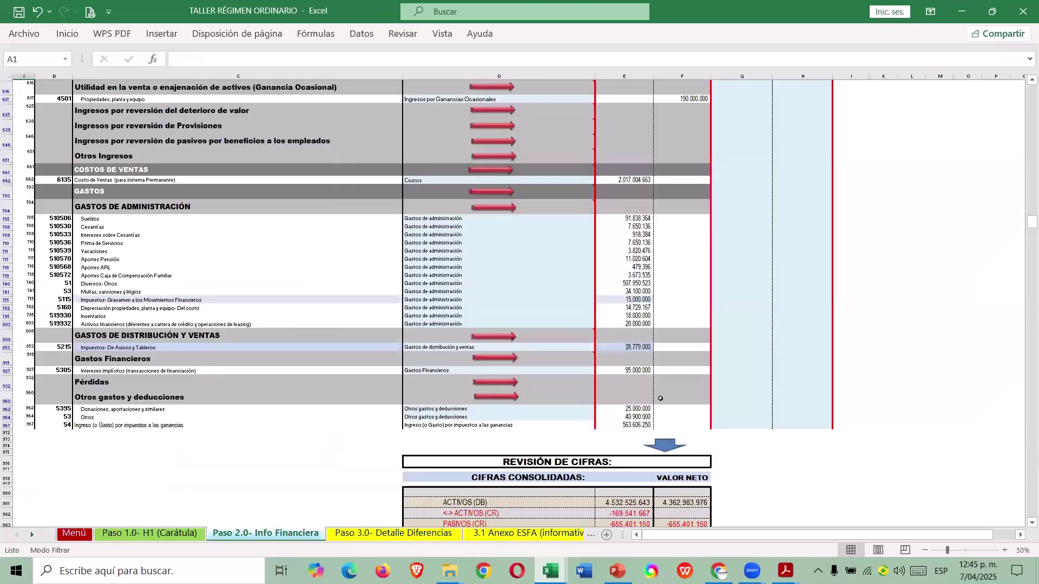
pyautogui.hotkey('ctrl', 'Tab')
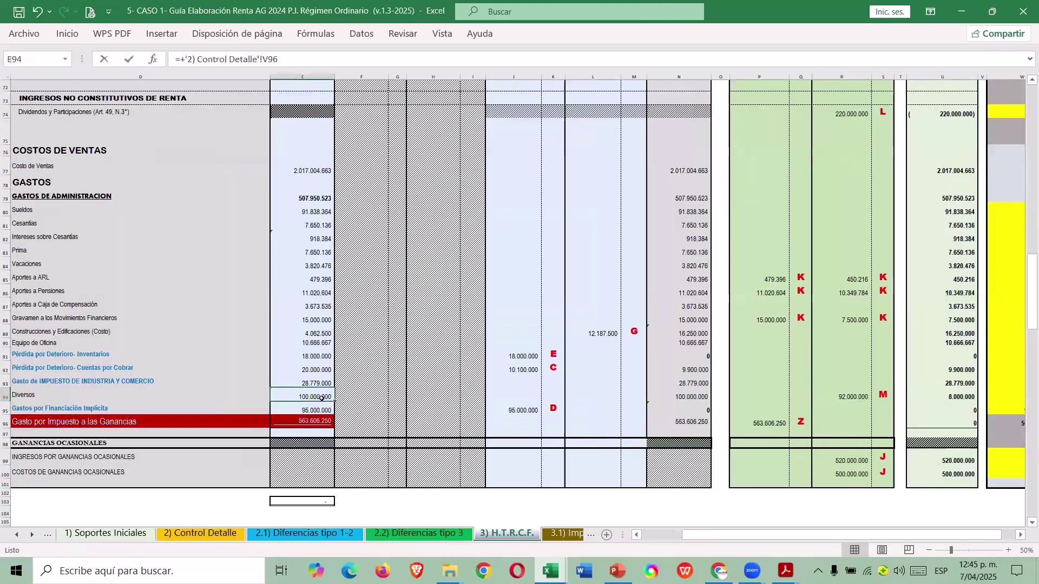
pyautogui.hotkey('ctrl', 'Tab')
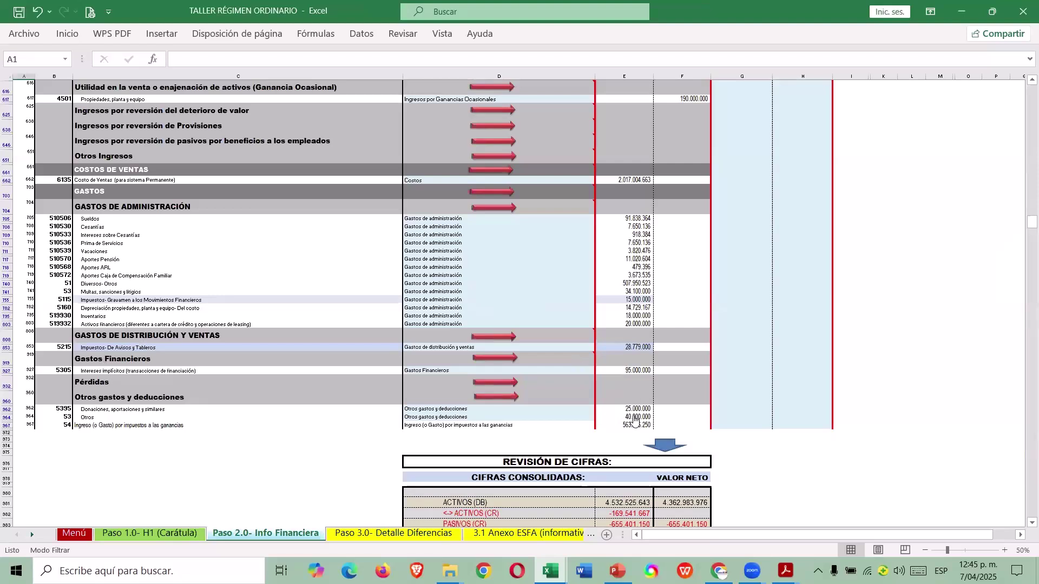
pyautogui.click(634, 418)
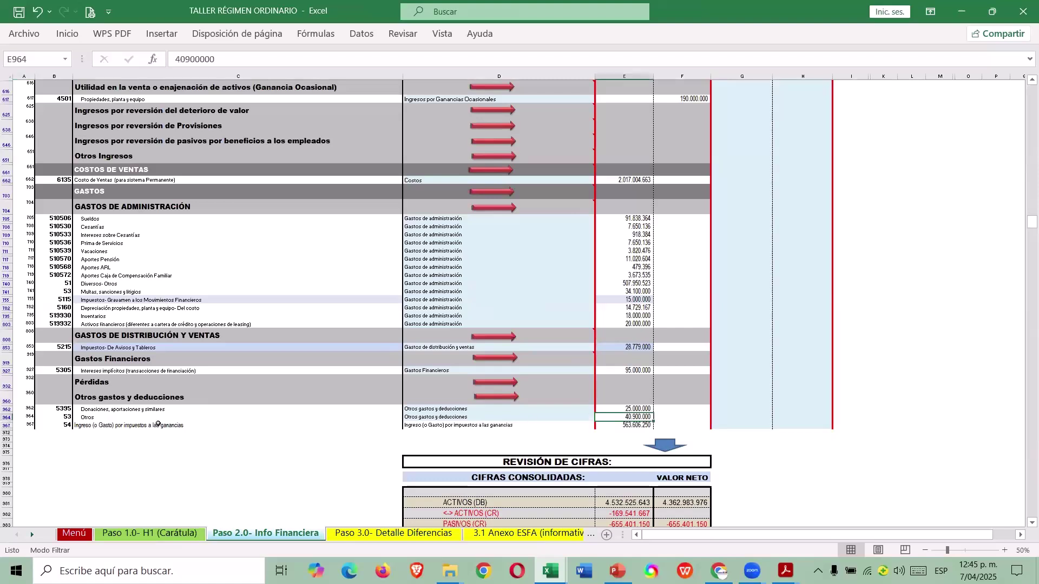
pyautogui.click(9, 416)
pyautogui.moveTo(641, 407); pyautogui.dragTo(643, 416)
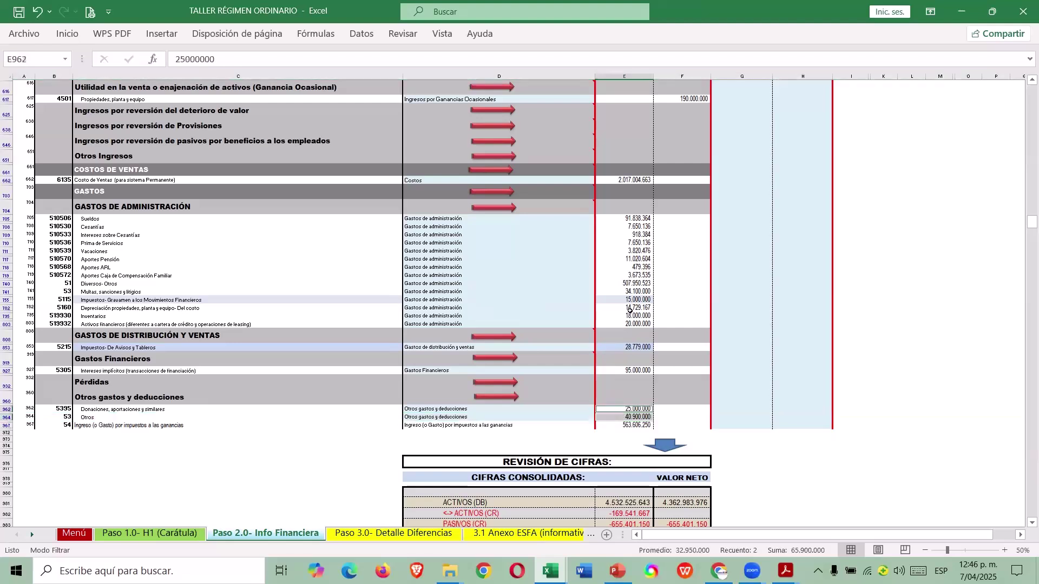
pyautogui.hotkey('shift', 'Up')
pyautogui.keyDown('ctrl'); pyautogui.click(634, 292); pyautogui.keyUp('ctrl')
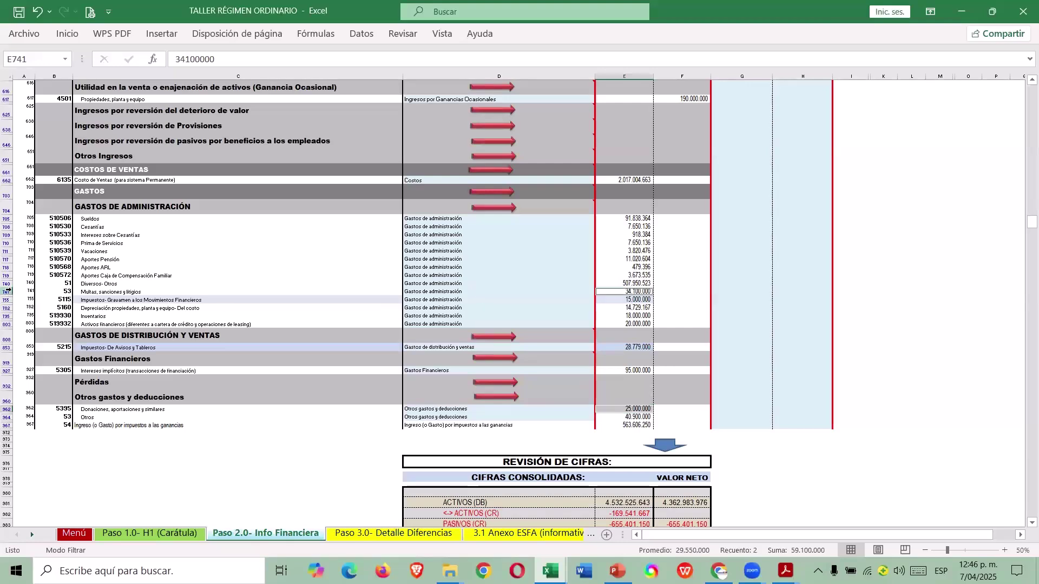
pyautogui.click(8, 292)
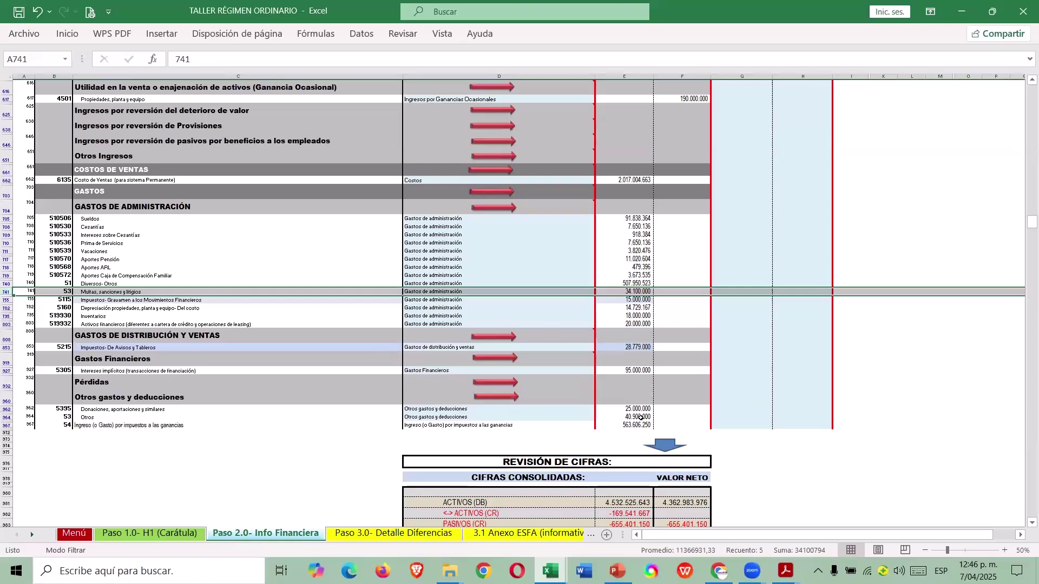
pyautogui.click(637, 409)
pyautogui.click(642, 415)
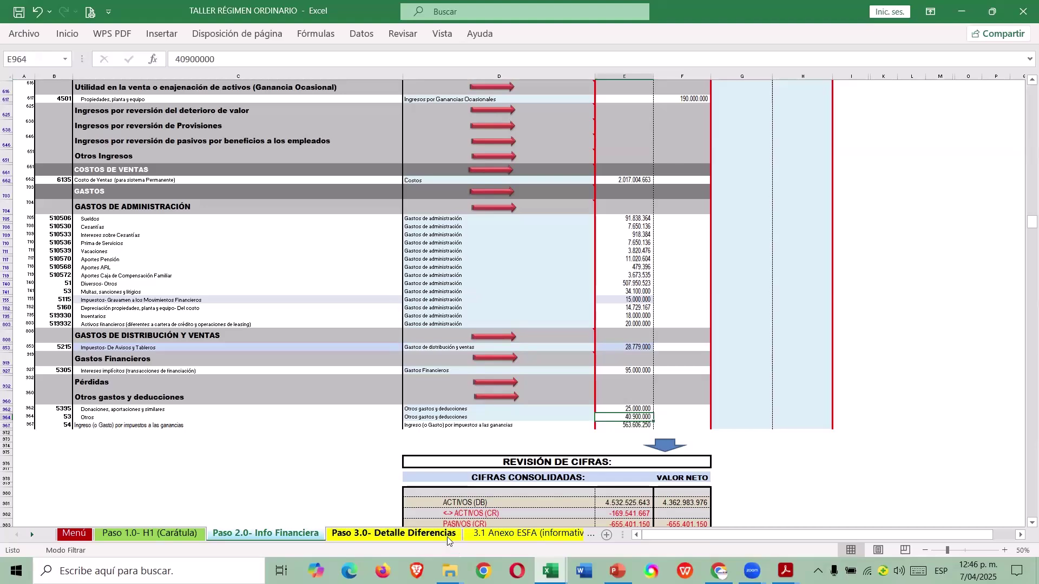
# Go to the E.R.I.-Gastos sheet and check the donations amount and its total formula.
pyautogui.click(567, 534)
pyautogui.click(569, 535)
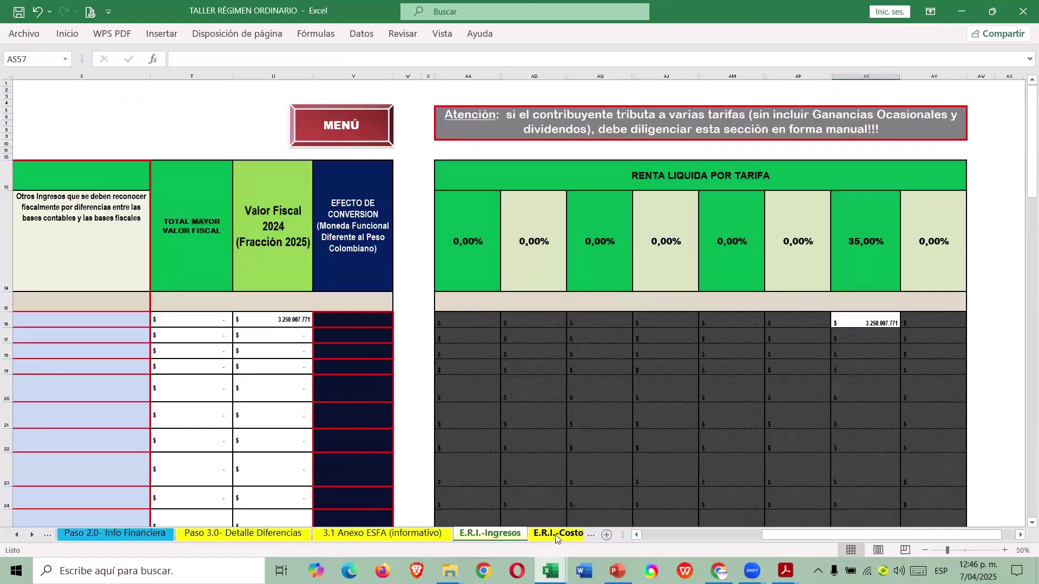
pyautogui.click(557, 535)
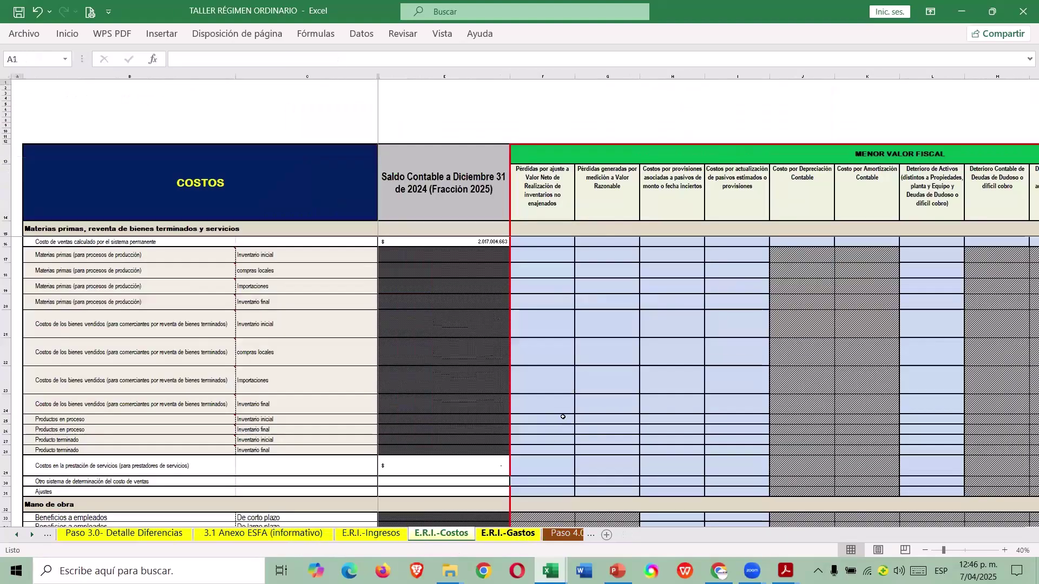
pyautogui.hotkey('ctrl', 'pagedown')
pyautogui.scroll(-3, 509, 332)
pyautogui.click(512, 340)
pyautogui.press('Left')
pyautogui.press('Left')
pyautogui.press('Right')
pyautogui.press('Right')
pyautogui.press('Right')
pyautogui.press('Right')
pyautogui.press('Right')
pyautogui.press('Right')
pyautogui.press('Right')
pyautogui.press('Right')
pyautogui.press('Right')
pyautogui.press('Right')
pyautogui.press('Right')
pyautogui.press('Right')
pyautogui.press('Right')
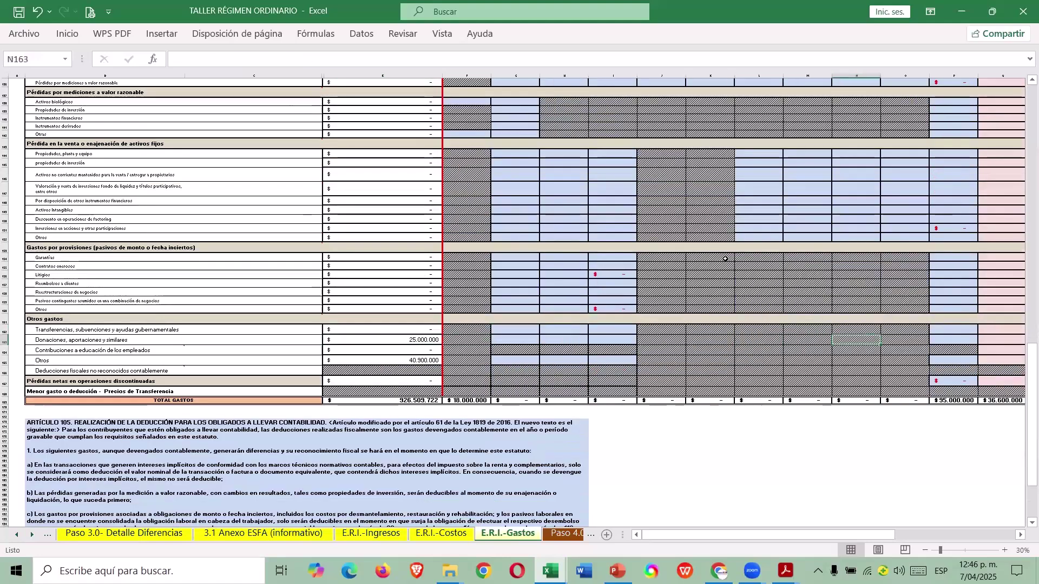
pyautogui.press('Left')
pyautogui.press('Left')
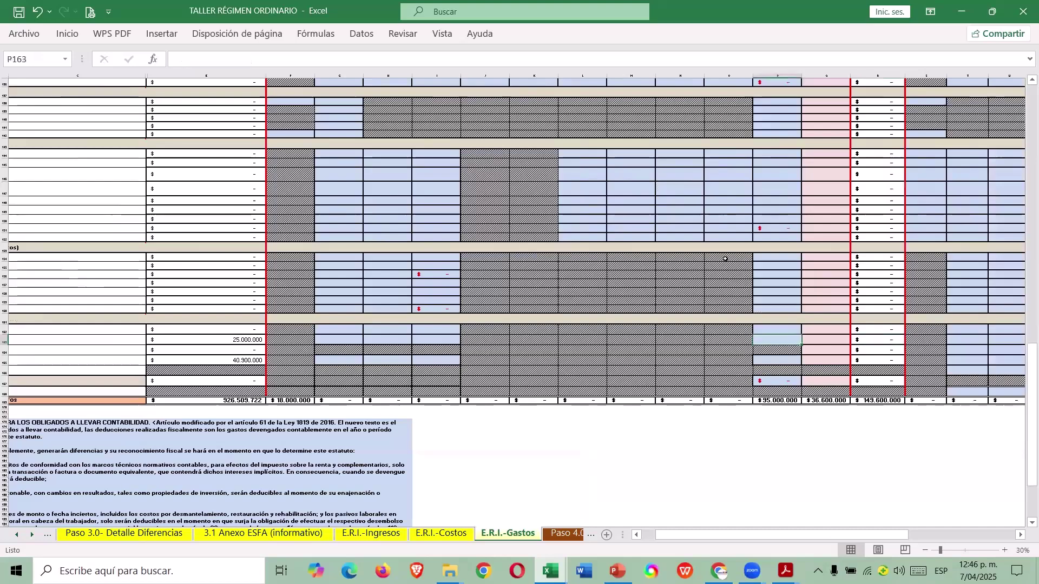
# Enter =+E163 in Q163 to record the 25.000.000 donations as non-deductible.
pyautogui.scroll(20, 686, 283)
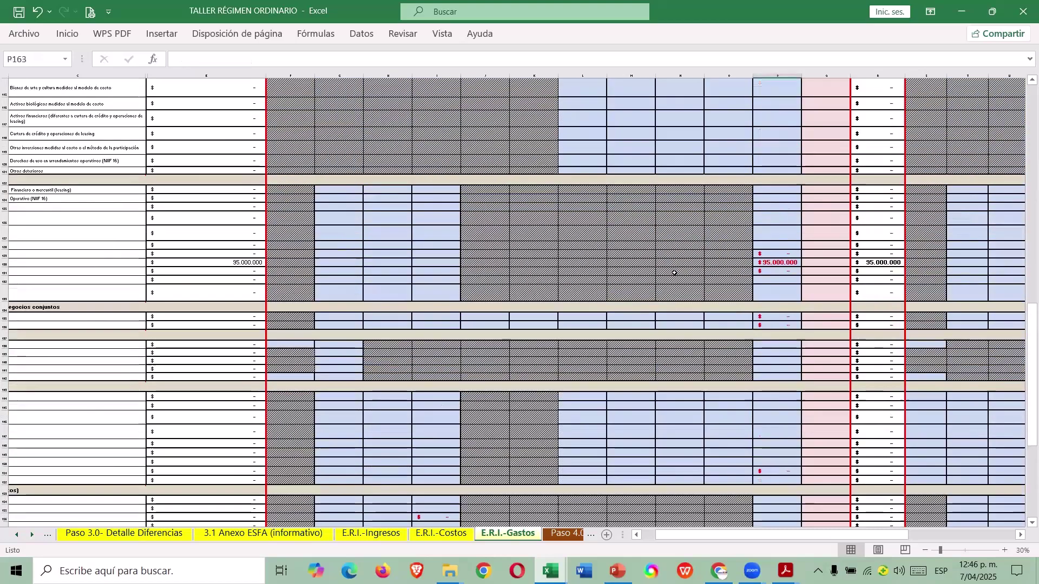
pyautogui.scroll(20, 674, 258)
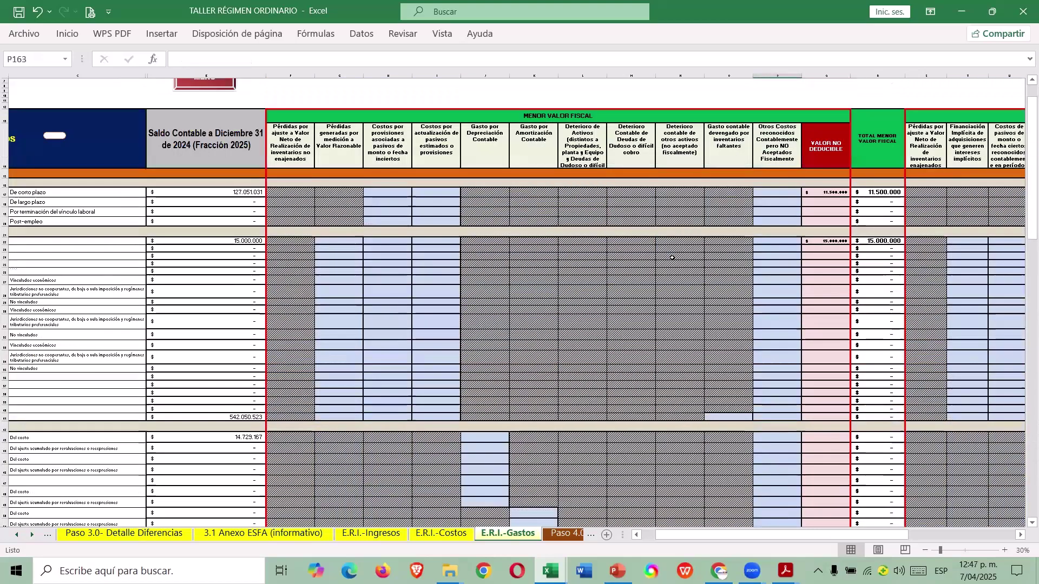
pyautogui.scroll(-12, 671, 271)
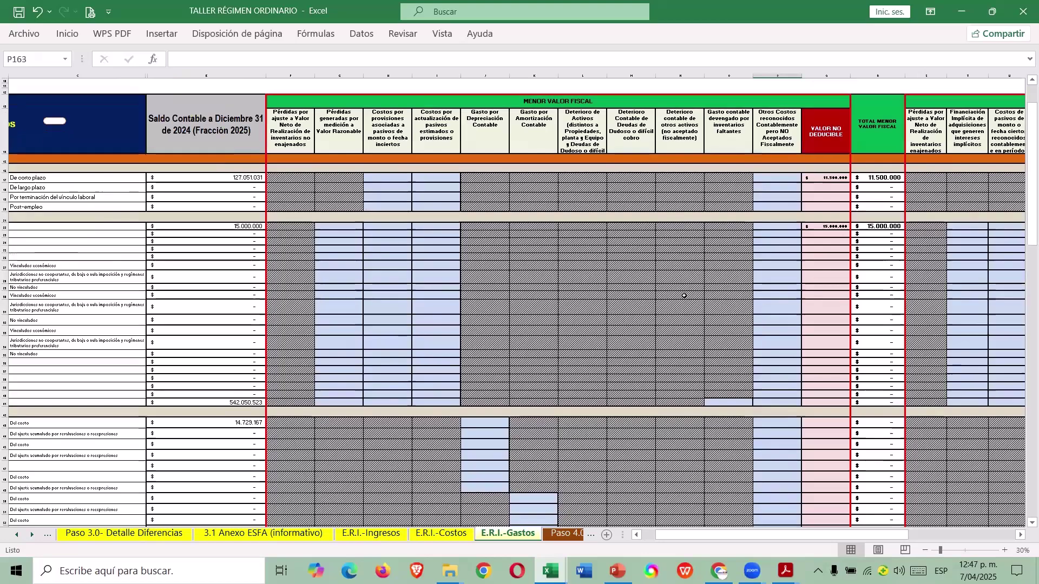
pyautogui.scroll(-6, 666, 312)
pyautogui.scroll(-6, 657, 293)
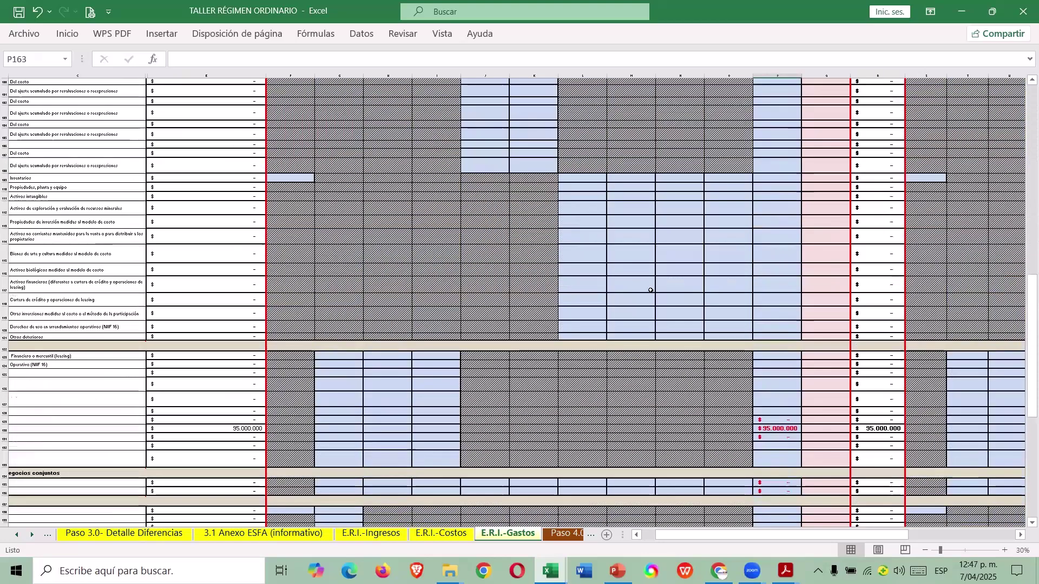
pyautogui.scroll(-6, 651, 286)
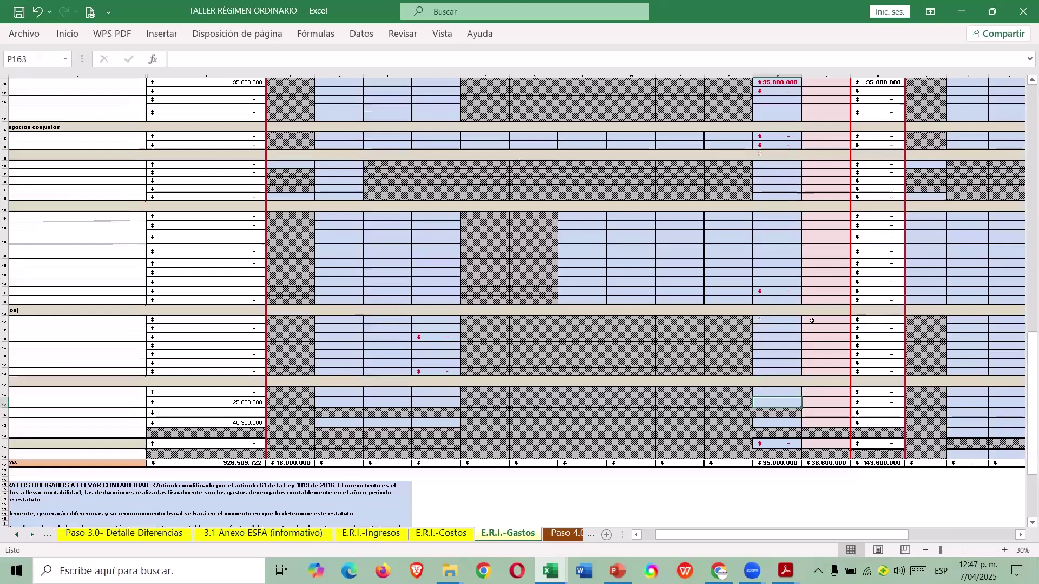
pyautogui.scroll(-2, 862, 266)
pyautogui.press('Right')
pyautogui.write('+')
pyautogui.press('Left')
pyautogui.press('Left')
pyautogui.press('Left')
pyautogui.press('Left')
pyautogui.press('Left')
pyautogui.press('Left')
pyautogui.press('Left')
pyautogui.press('Left')
pyautogui.press('Left')
pyautogui.press('Left')
pyautogui.press('Left')
pyautogui.press('Left')
pyautogui.hscroll(-3, 890, 276)
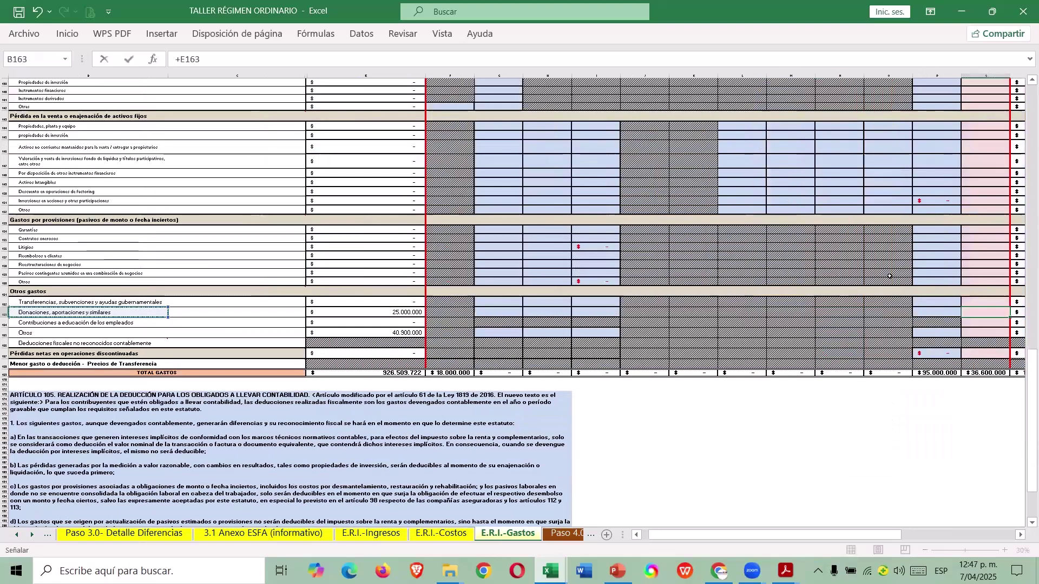
pyautogui.press('Return')
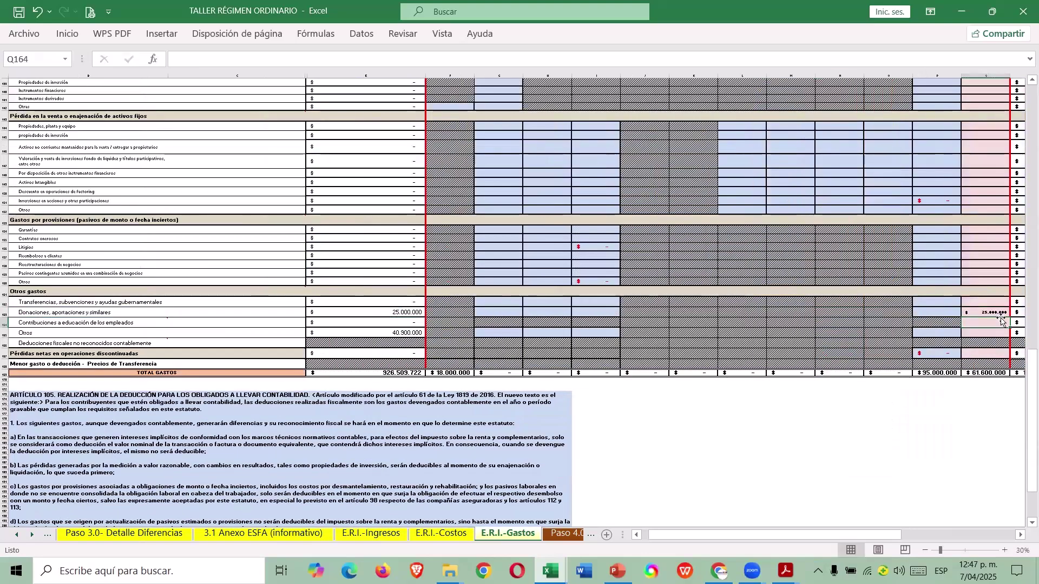
# Scroll back up and check where the Otros gastos balance comes from.
pyautogui.scroll(12, 953, 342)
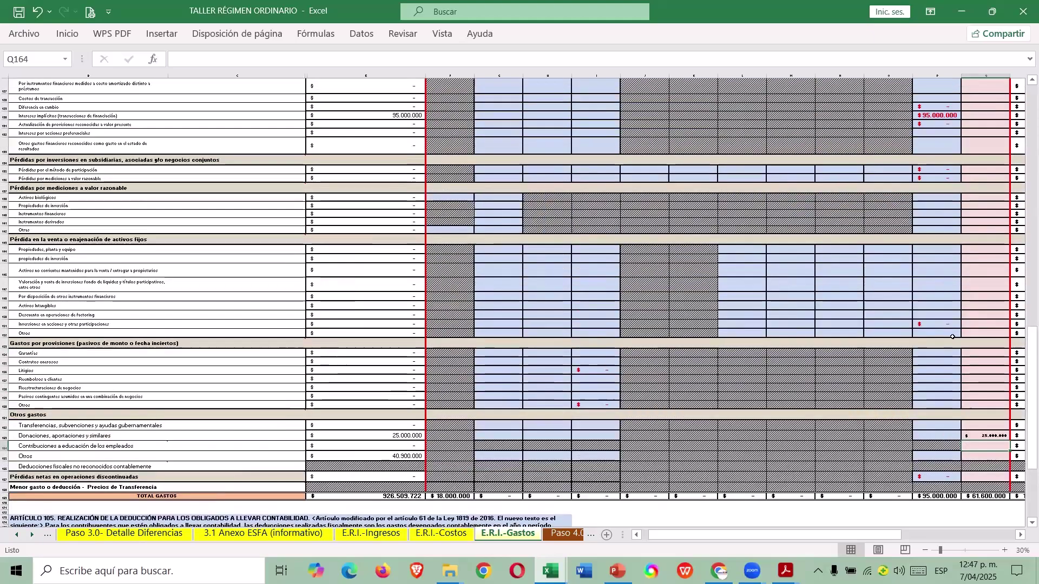
pyautogui.scroll(15, 953, 336)
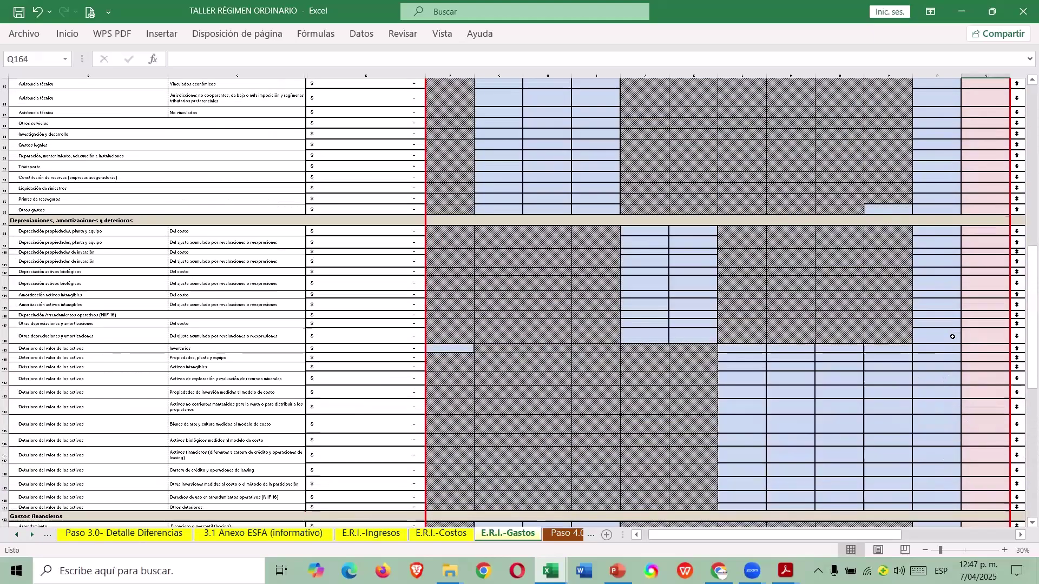
pyautogui.scroll(15, 954, 336)
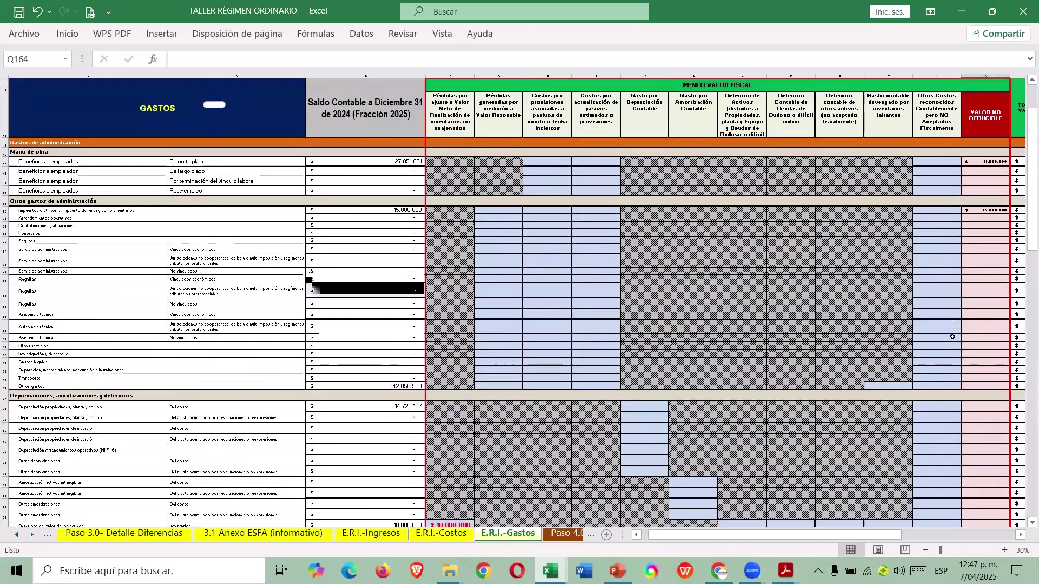
pyautogui.scroll(-1, 402, 323)
pyautogui.click(403, 319)
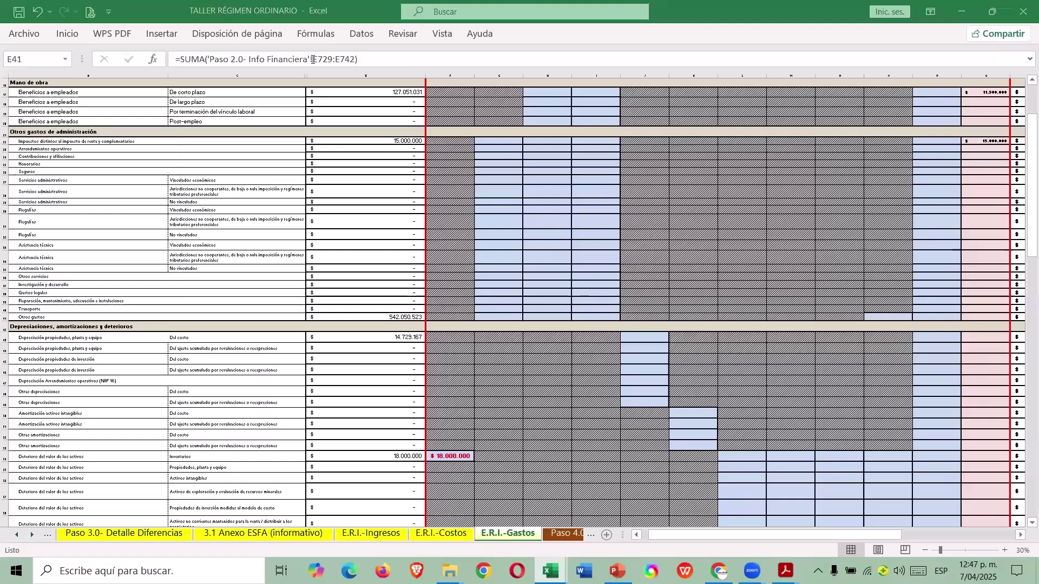
# On Paso 2.0- Info Financiera, check the Diversos- Otros balance (507.950.523) and the fines amount in E741.
pyautogui.click(16, 535)
pyautogui.click(16, 535)
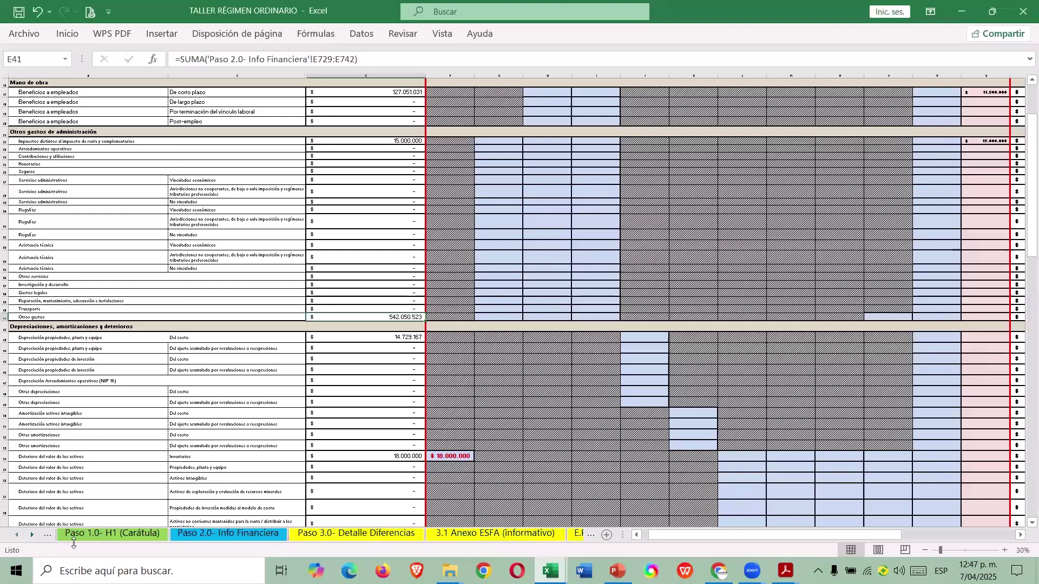
pyautogui.click(217, 535)
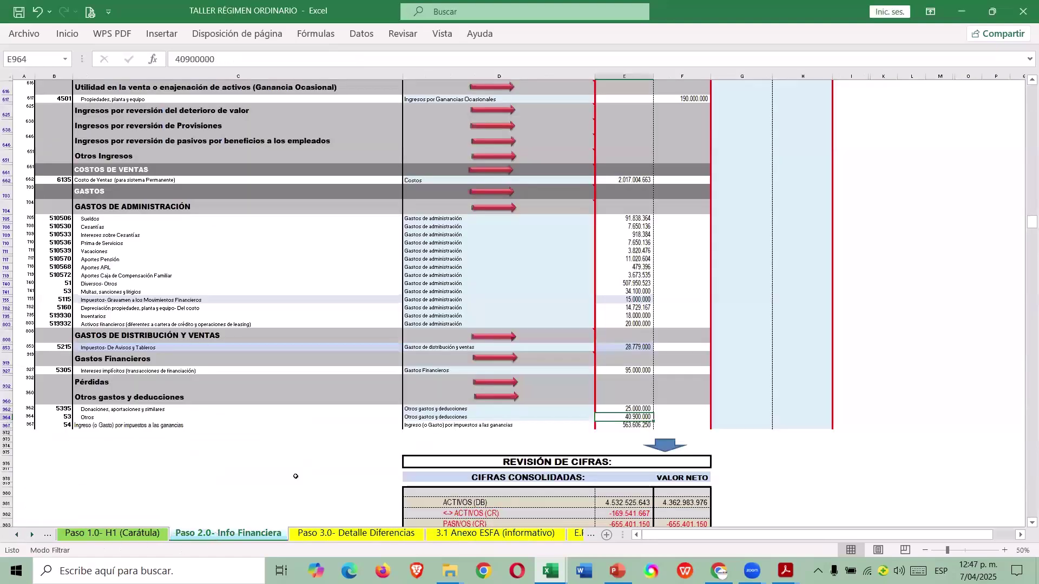
pyautogui.click(630, 283)
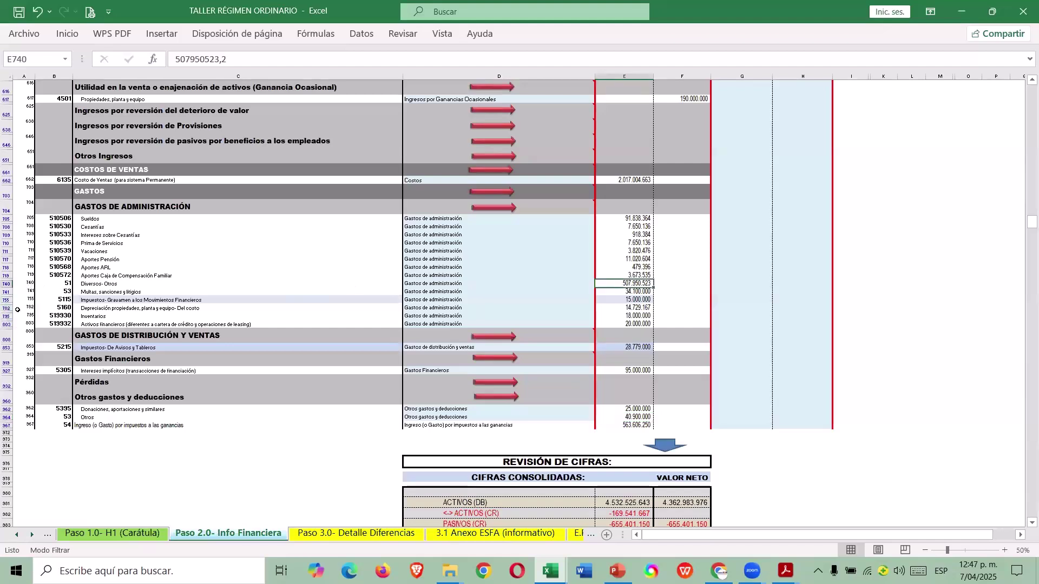
pyautogui.moveTo(8, 283); pyautogui.dragTo(8, 317)
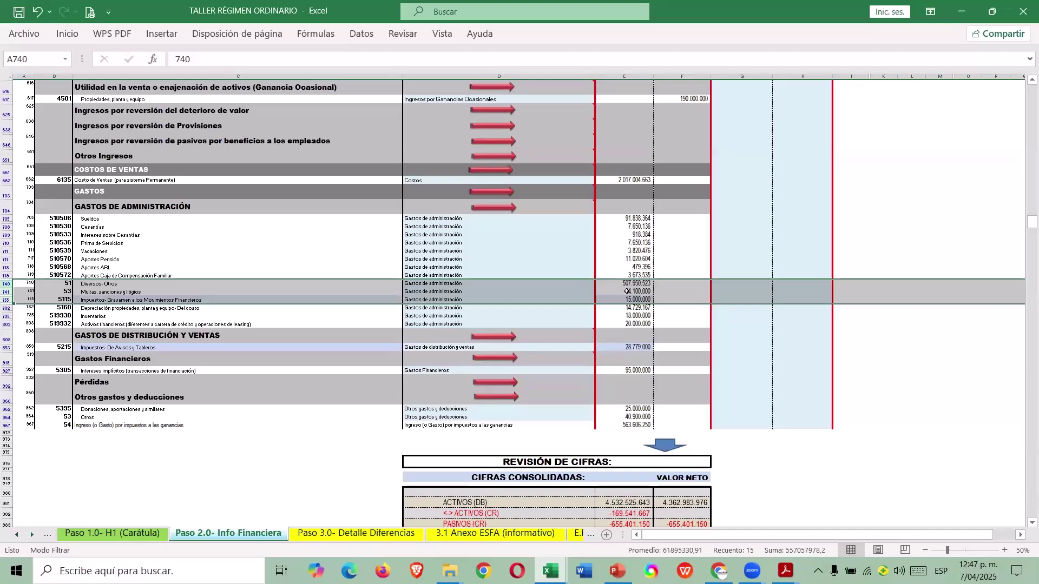
pyautogui.click(631, 291)
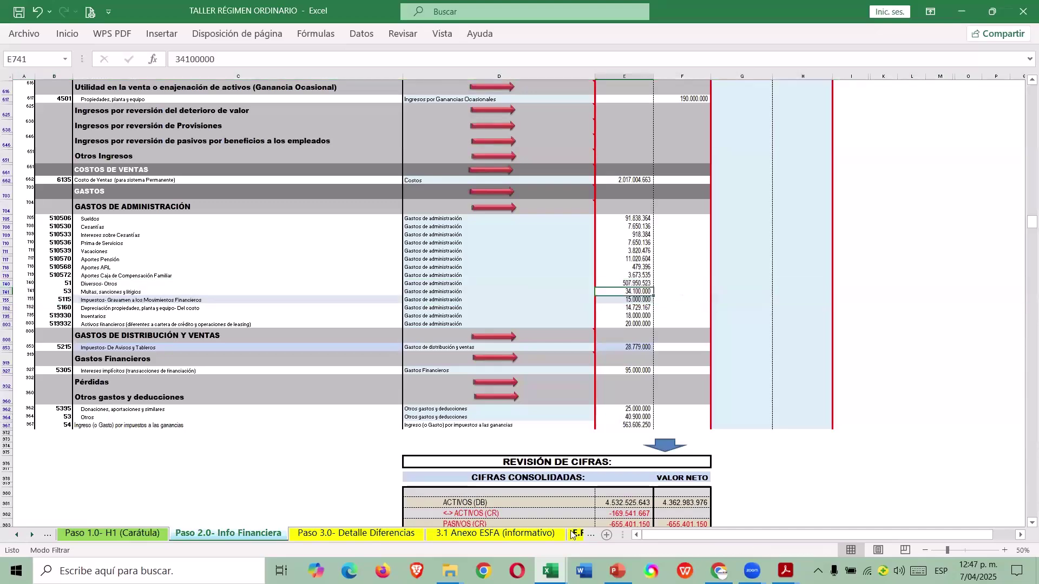
# On E.R.I.-Gastos, enter =SUMA(Q17:Q40) in Q41 for the Otros gastos total.
pyautogui.click(572, 535)
pyautogui.click(568, 536)
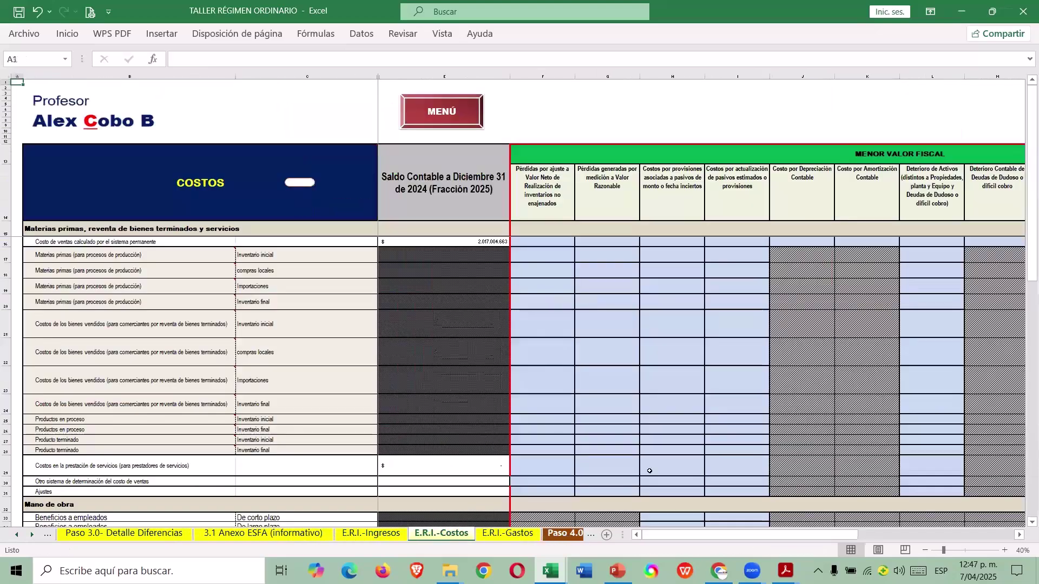
pyautogui.click(535, 536)
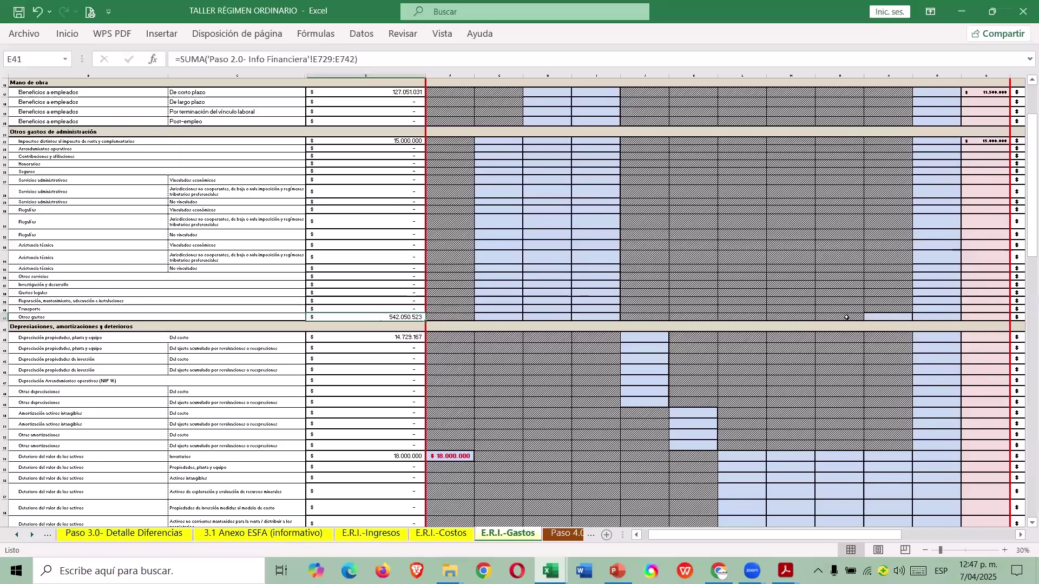
pyautogui.click(971, 317)
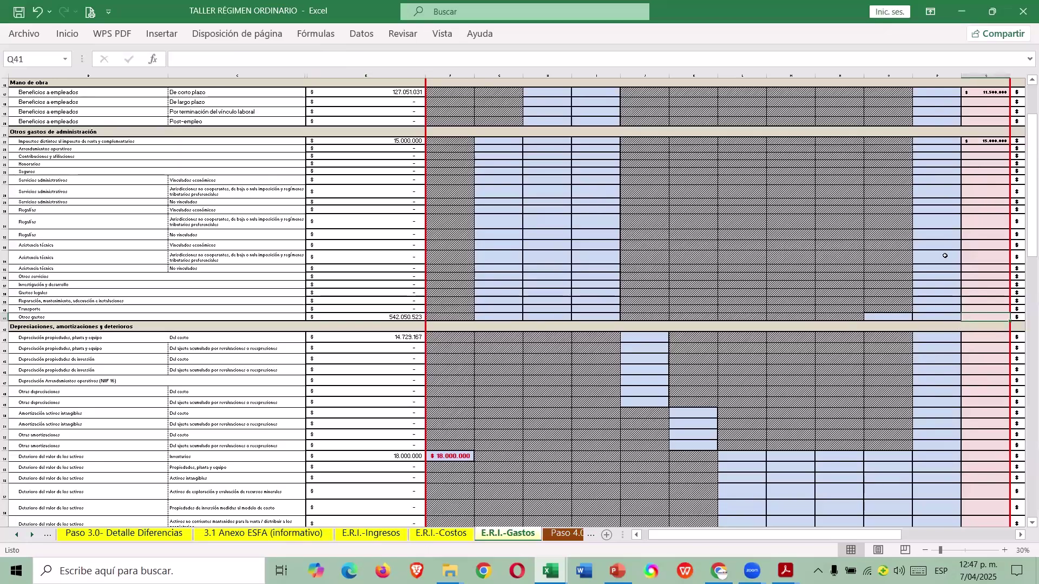
pyautogui.write('=SUMA(Q17:Q40)')
pyautogui.press('Return')
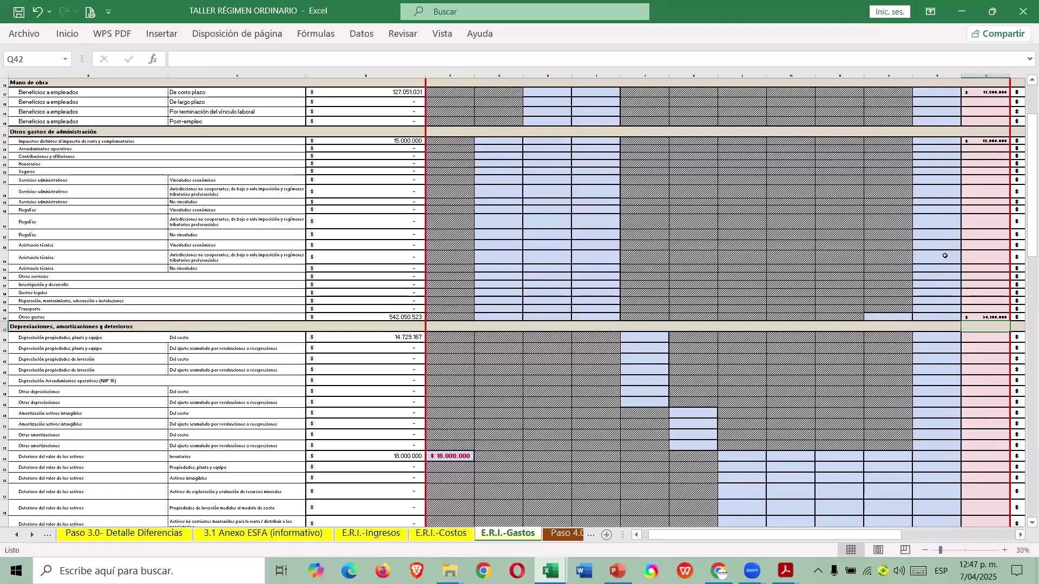
# Review the Q163 donations adjustment, then select Q41 to compare the totals.
pyautogui.scroll(-10, 945, 255)
pyautogui.scroll(-20, 1009, 459)
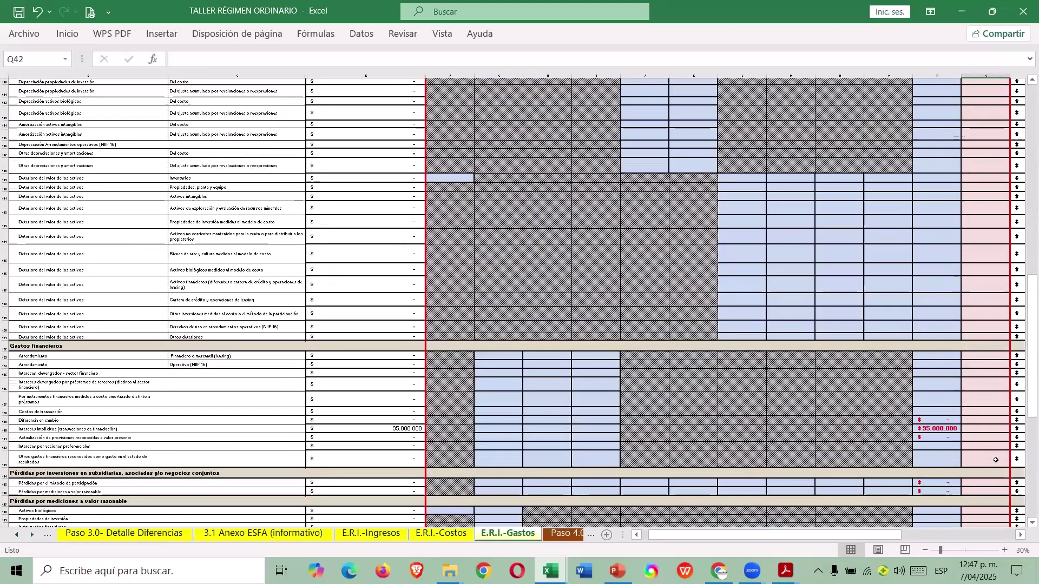
pyautogui.scroll(-8, 996, 460)
pyautogui.click(988, 376)
pyautogui.scroll(20, 991, 363)
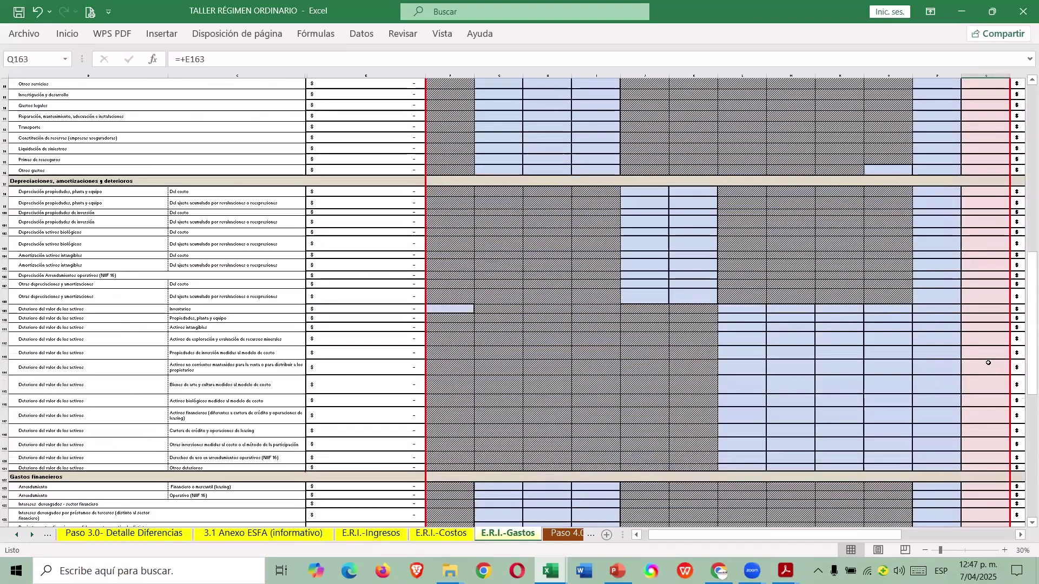
pyautogui.scroll(10, 989, 363)
pyautogui.scroll(5, 974, 233)
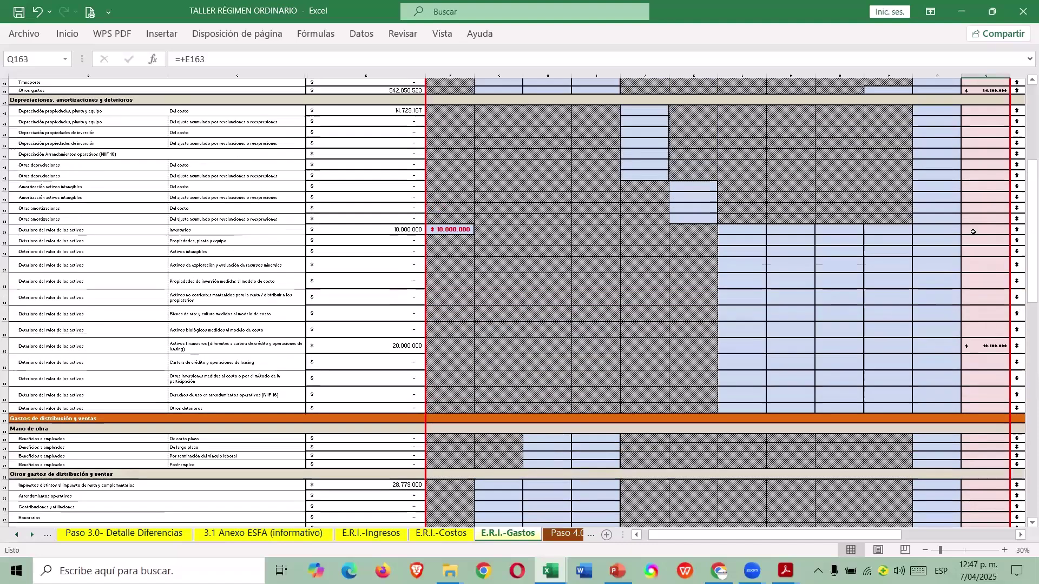
pyautogui.scroll(2, 974, 233)
pyautogui.keyDown('ctrl'); pyautogui.click(987, 146); pyautogui.keyUp('ctrl')
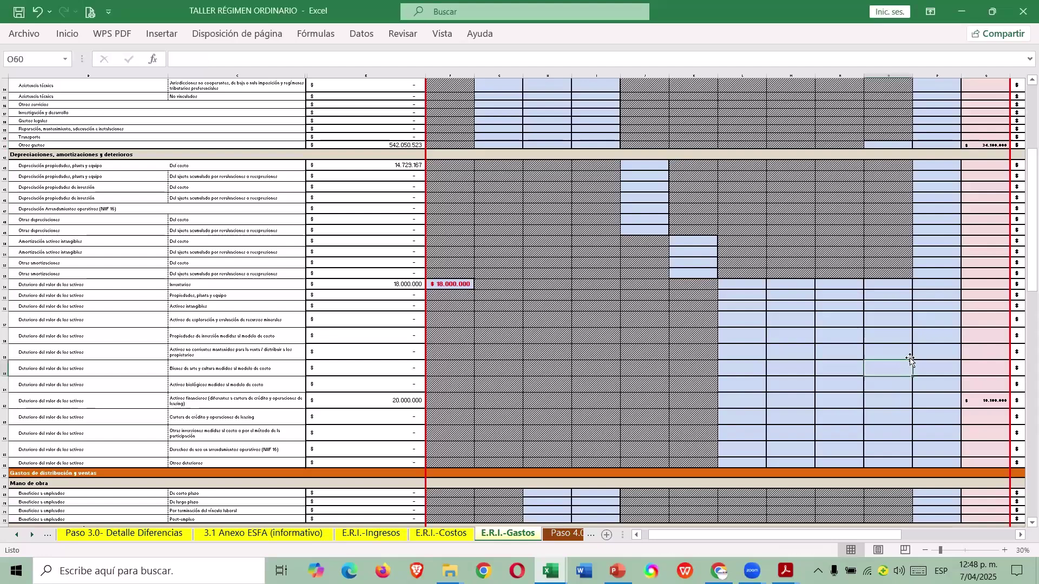
# In the case-guide workbook, check the 92.000.000 Diversos reconciliation in R94 and its result in U94.
pyautogui.hotkey('alt', 'Tab')
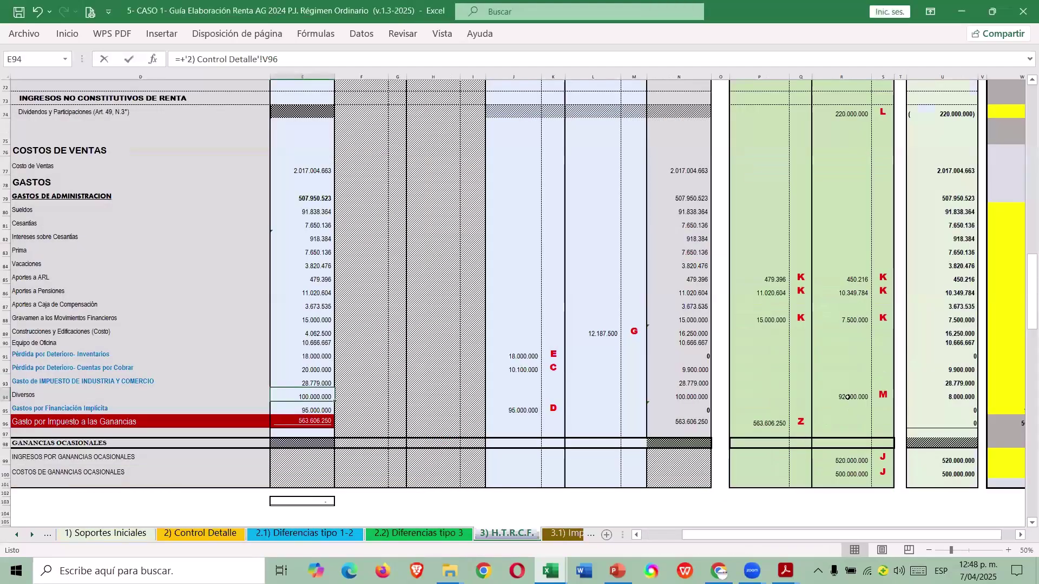
pyautogui.click(853, 396)
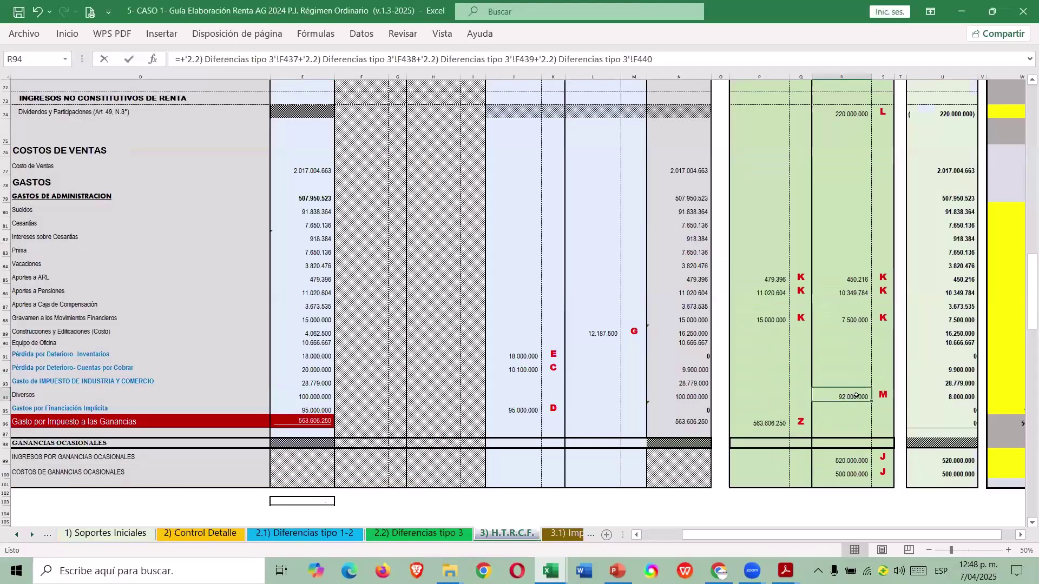
pyautogui.click(962, 397)
pyautogui.hotkey('alt', 'Tab')
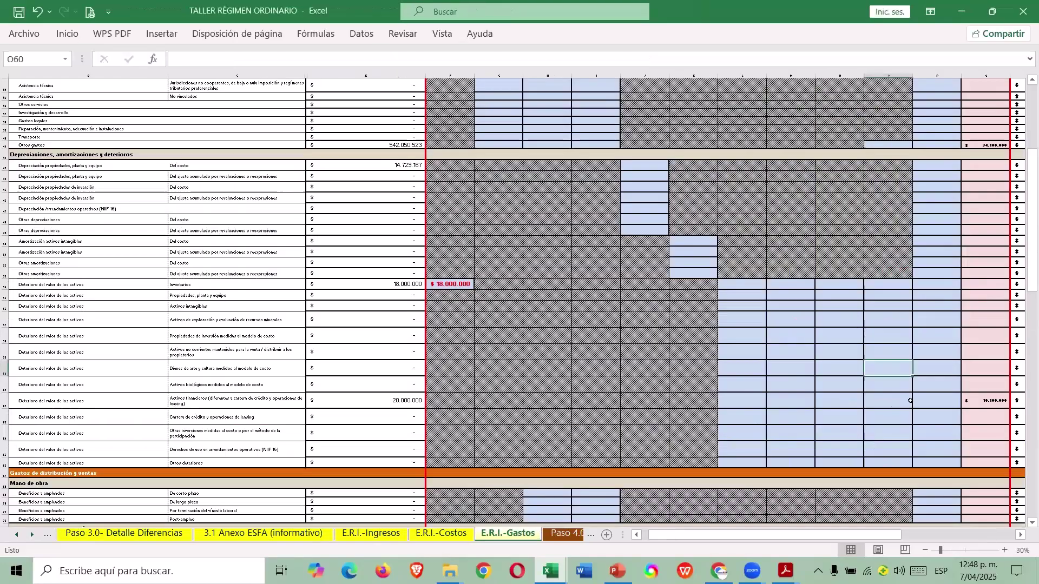
pyautogui.scroll(-7, 746, 413)
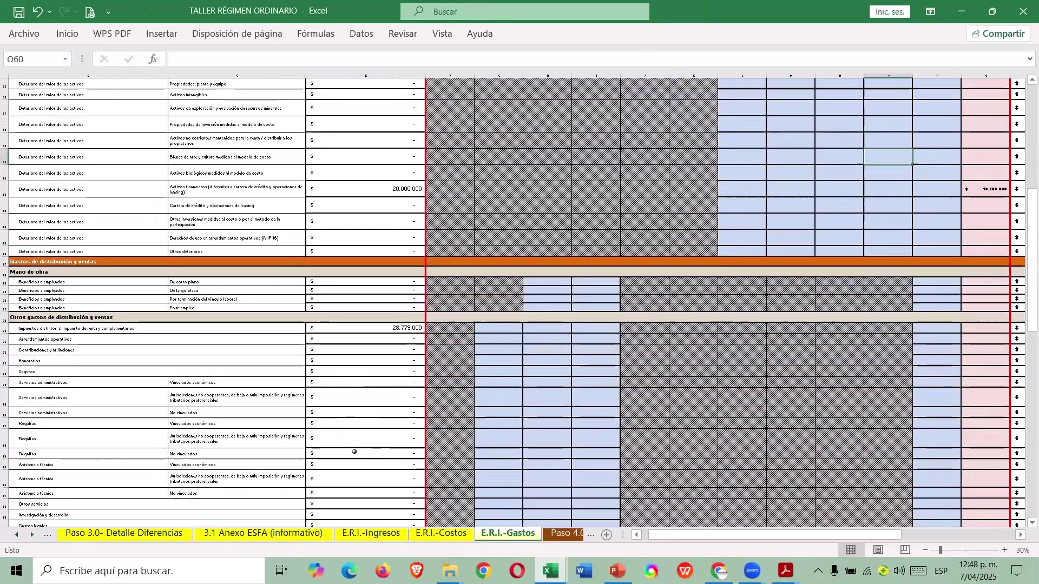
pyautogui.scroll(-18, 355, 452)
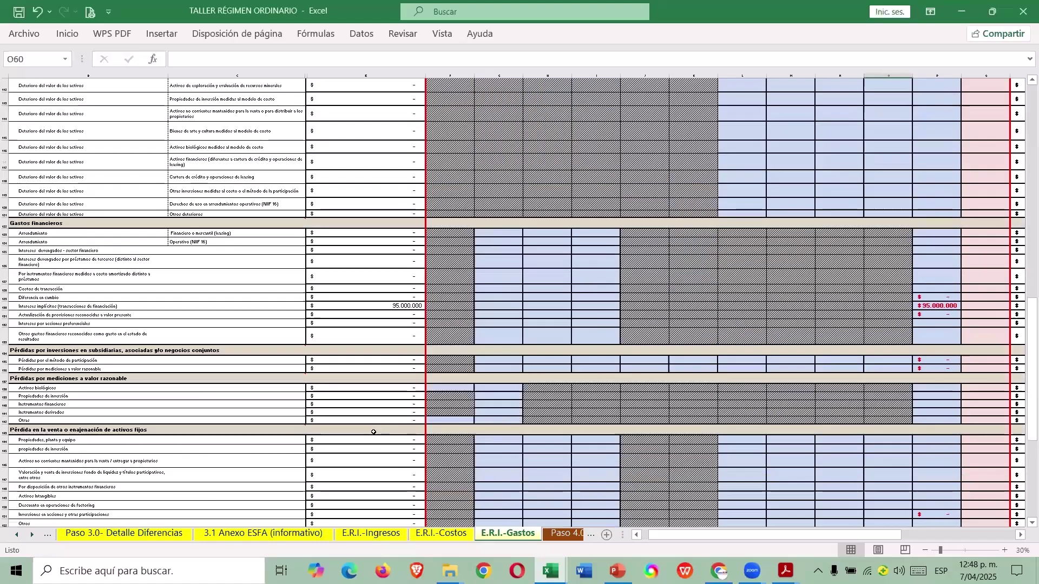
pyautogui.scroll(-5, 373, 433)
pyautogui.scroll(-3, 978, 357)
pyautogui.click(979, 359)
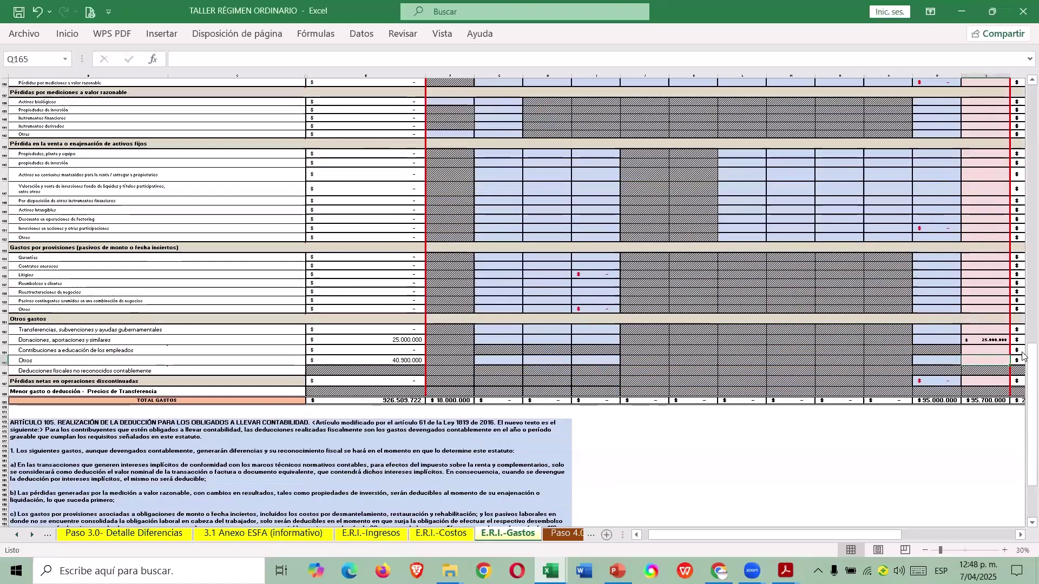
pyautogui.write('=40900')
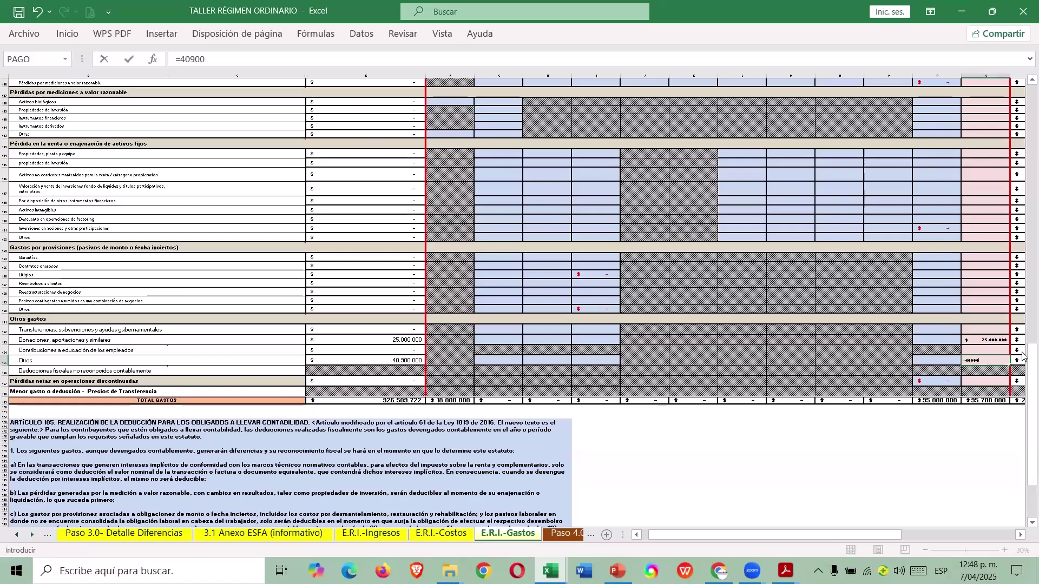
pyautogui.press('Escape')
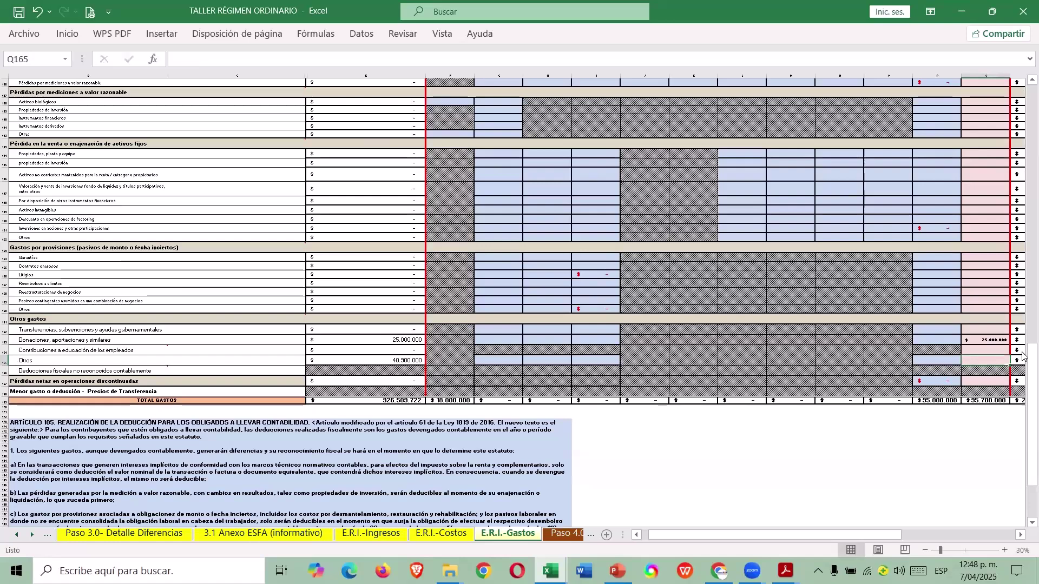
pyautogui.write('=40')
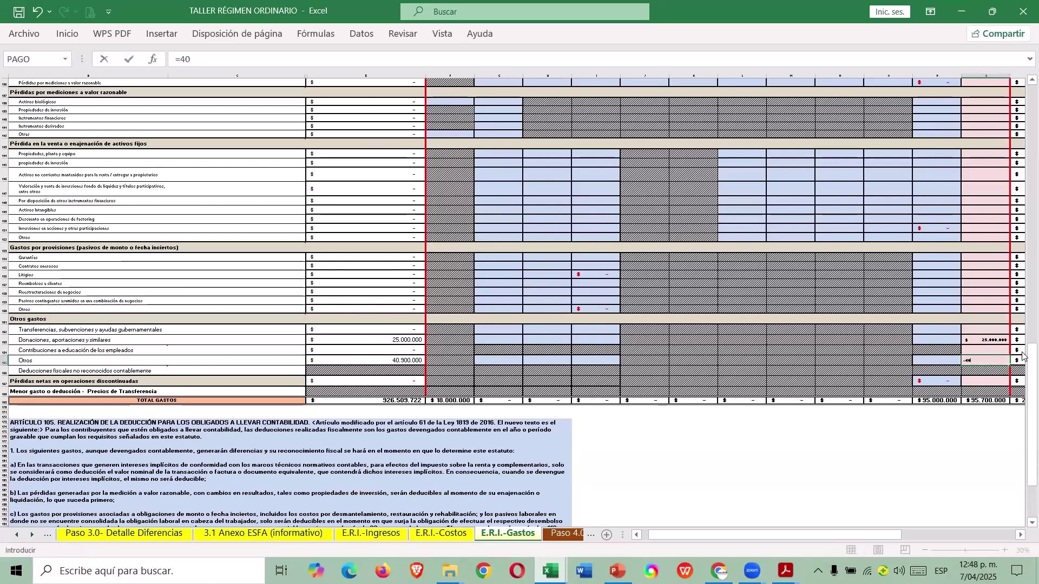
pyautogui.write('900000-8000000')
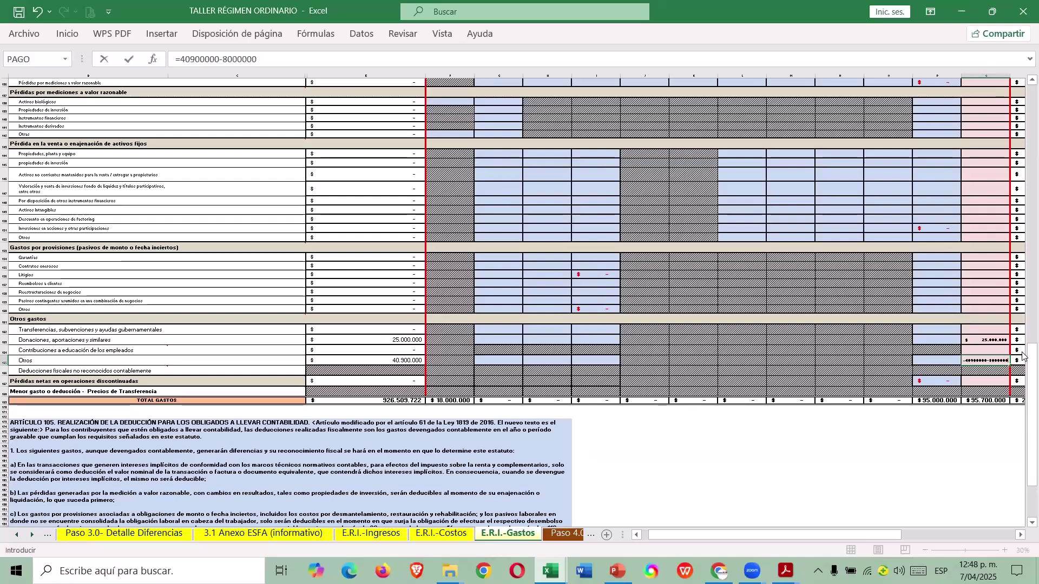
pyautogui.press('Return')
pyautogui.press('Up')
# Widen column Q so its 128.600.000 total displays instead of hashes.
pyautogui.press('Right')
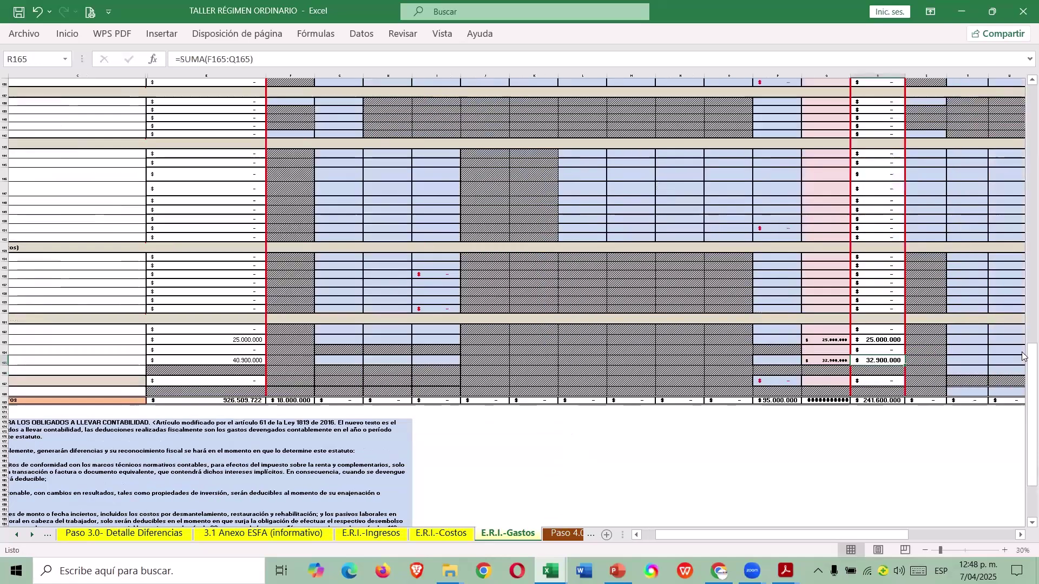
pyautogui.press('Right')
pyautogui.moveTo(851, 76); pyautogui.dragTo(862, 76)
# Move along the Otros row and zoom the sheet in to 50%.
pyautogui.press('Right')
pyautogui.press('Right')
pyautogui.press('Right')
pyautogui.press('Right')
pyautogui.press('Right')
pyautogui.press('Right')
pyautogui.press('Right')
pyautogui.press('Right')
pyautogui.press('Right')
pyautogui.press('Right')
pyautogui.press('Right')
pyautogui.press('Right')
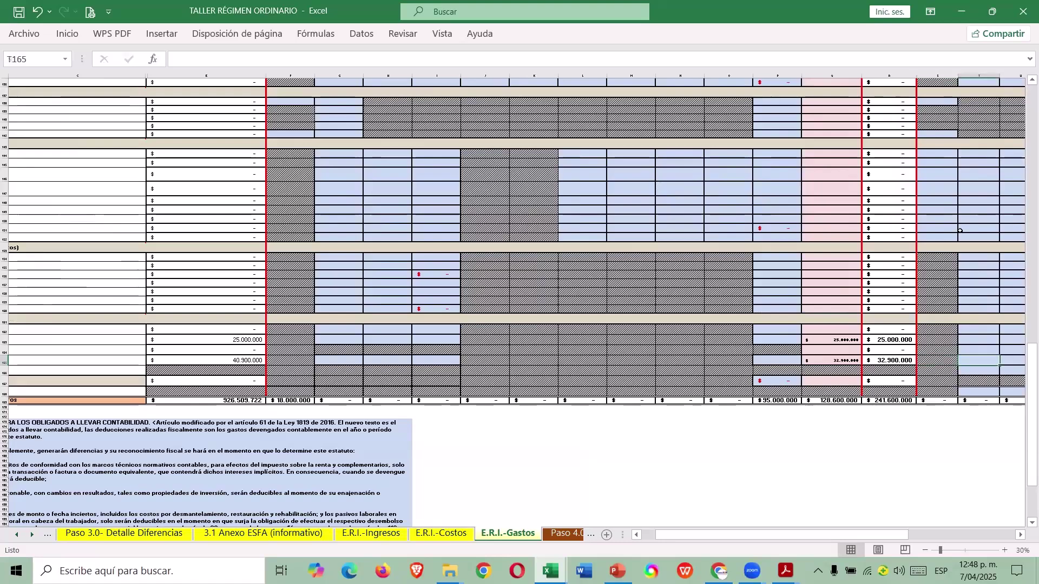
pyautogui.press('Left')
pyautogui.press('Left')
pyautogui.press('Left')
pyautogui.press('Left')
pyautogui.press('Left')
pyautogui.press('Left')
pyautogui.press('Left')
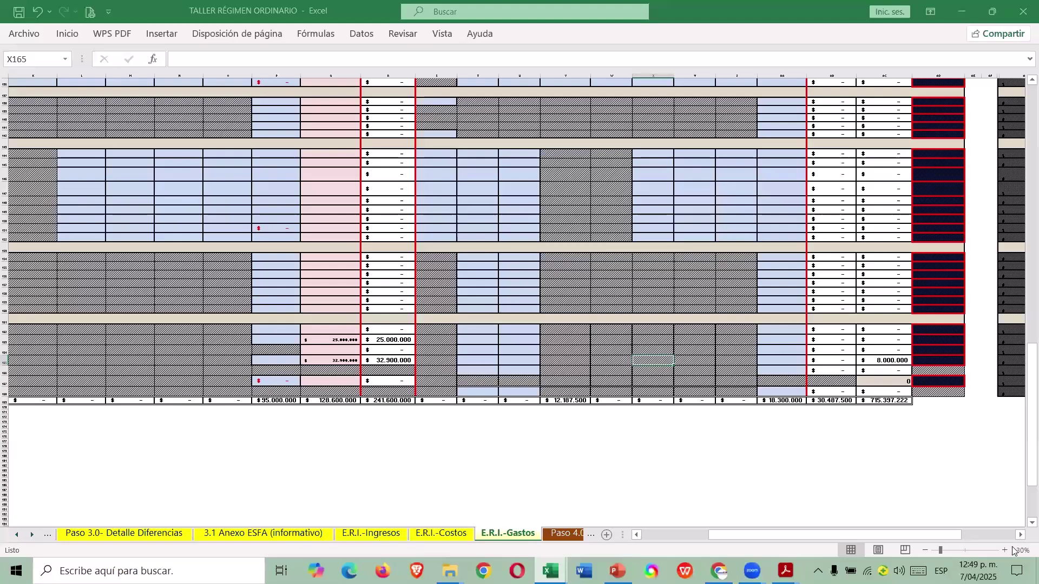
pyautogui.click(1006, 551)
pyautogui.click(1008, 550)
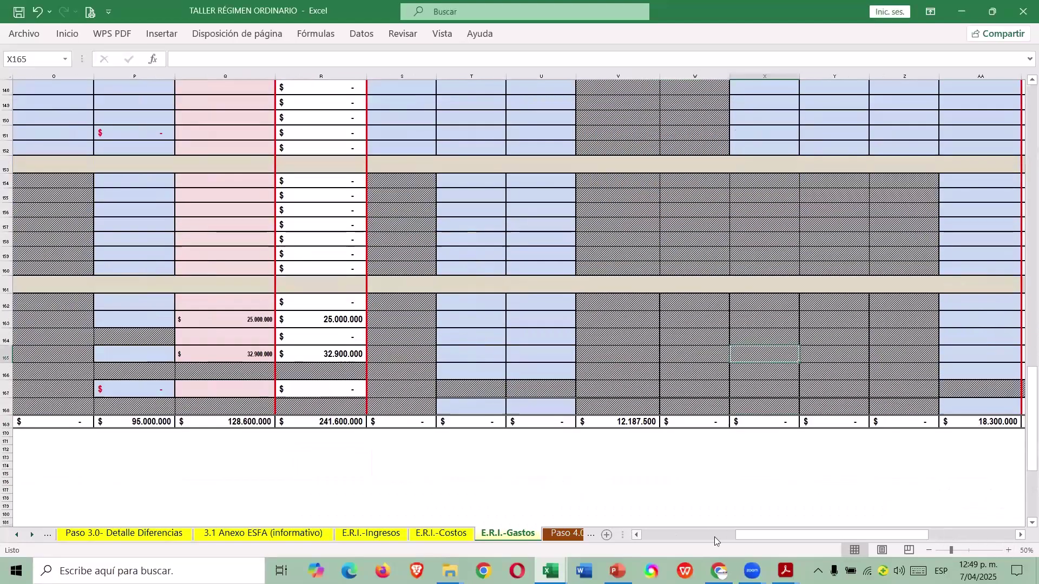
pyautogui.moveTo(756, 534); pyautogui.dragTo(791, 535)
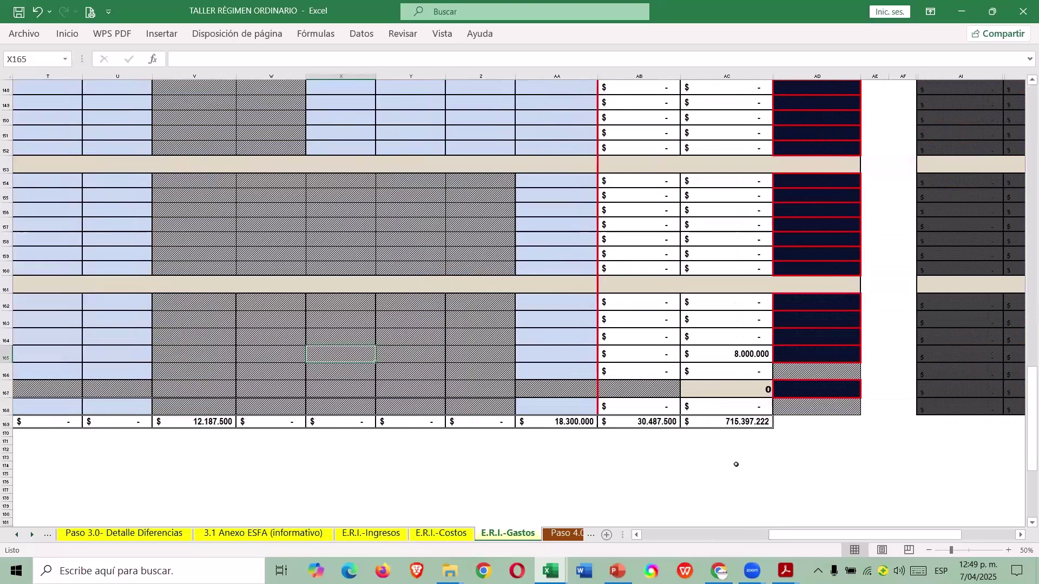
# Scroll to the top of E.R.I.-Gastos and return to the Menú de Operación sheet.
pyautogui.scroll(1, 733, 466)
pyautogui.scroll(20, 726, 457)
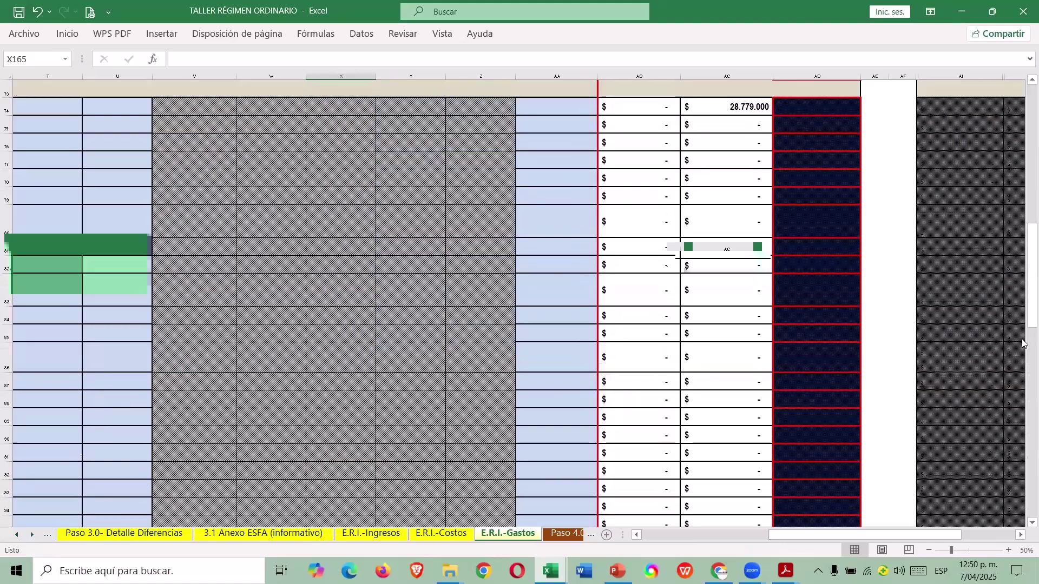
pyautogui.moveTo(1026, 311); pyautogui.dragTo(1026, 300)
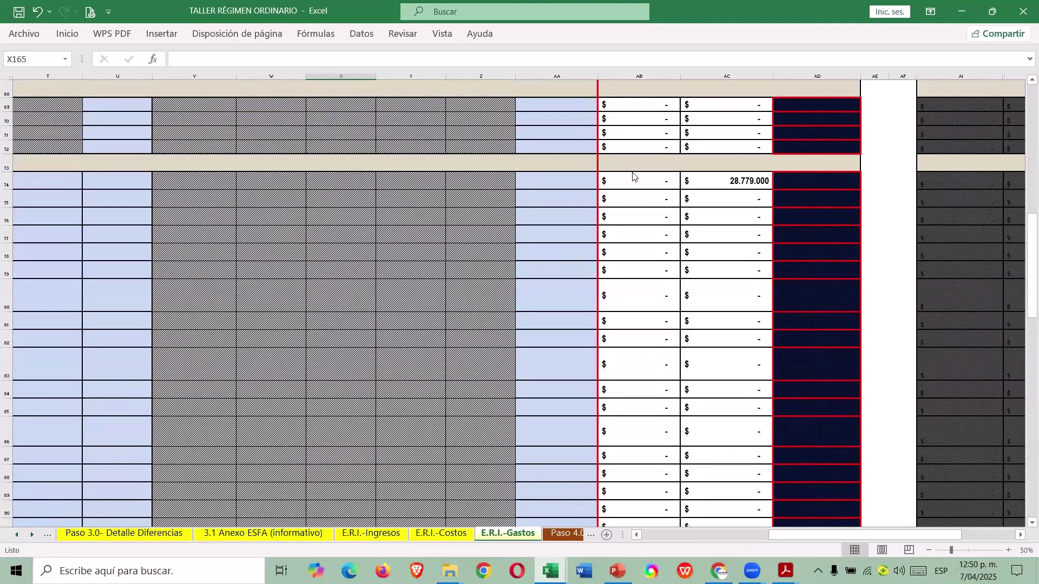
pyautogui.scroll(20, 657, 324)
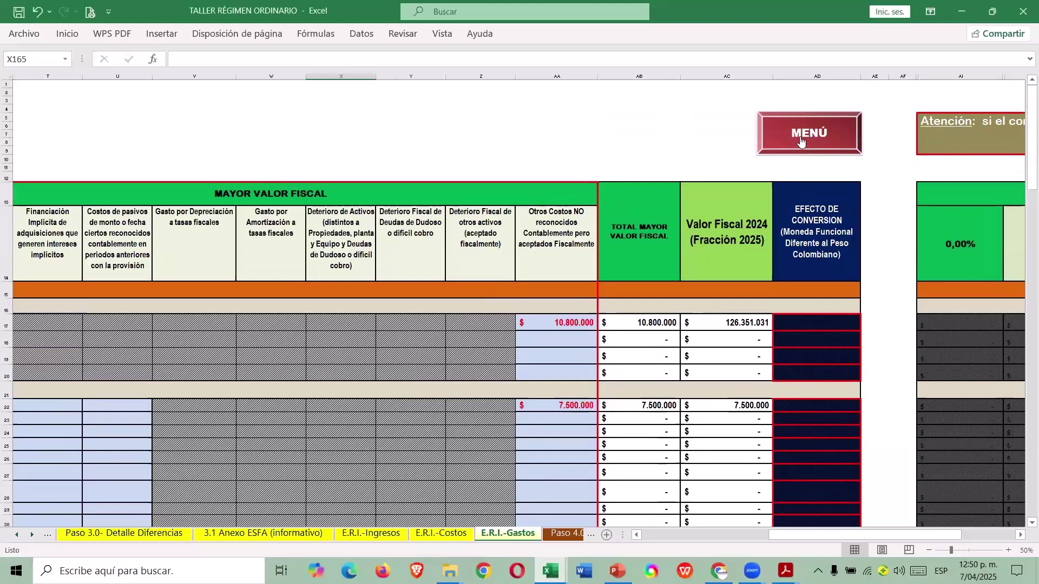
pyautogui.click(801, 141)
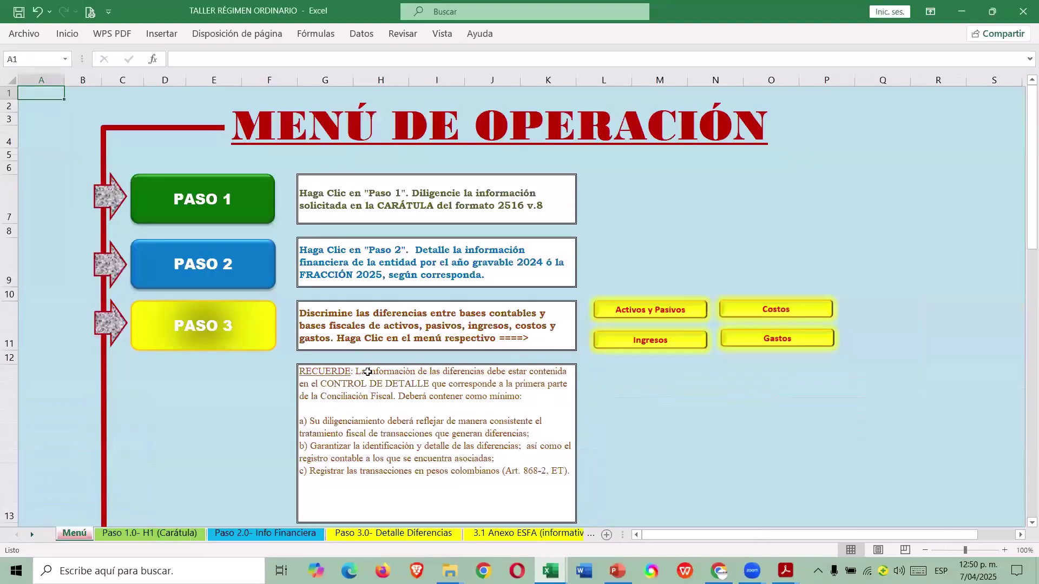
pyautogui.scroll(4, 374, 371)
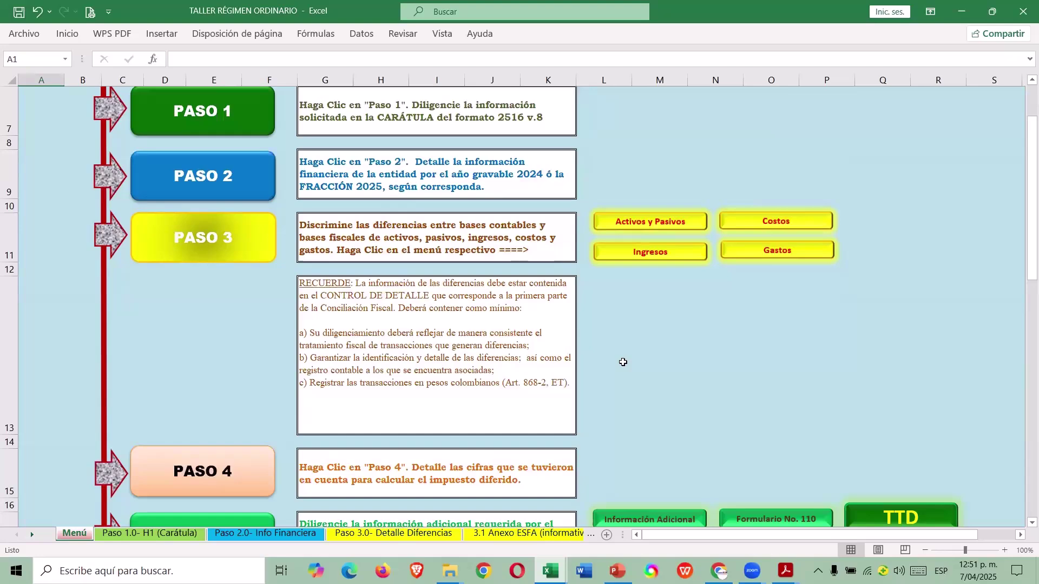
# Use the Menú's PASO 4 button to reach the Paso 4.0- Impuesto Diferido sheet.
pyautogui.scroll(-1, 600, 390)
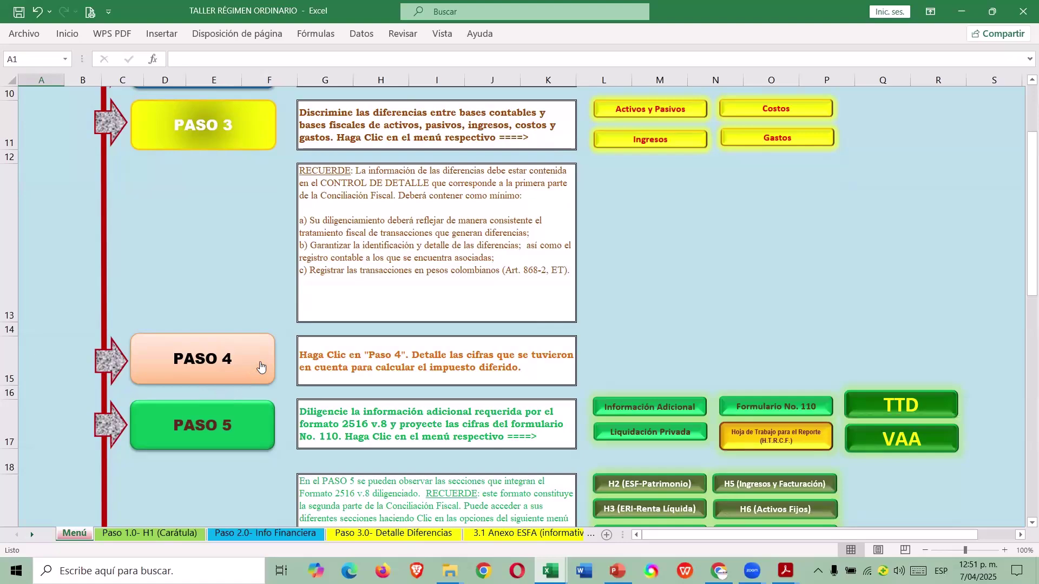
pyautogui.click(251, 370)
pyautogui.click(680, 331)
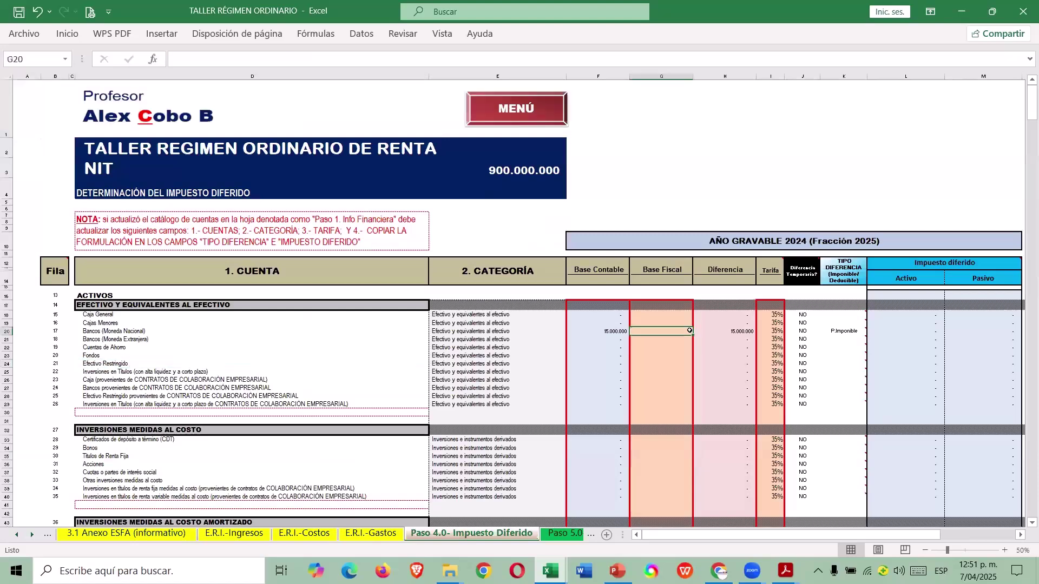
pyautogui.click(1005, 550)
pyautogui.click(1005, 551)
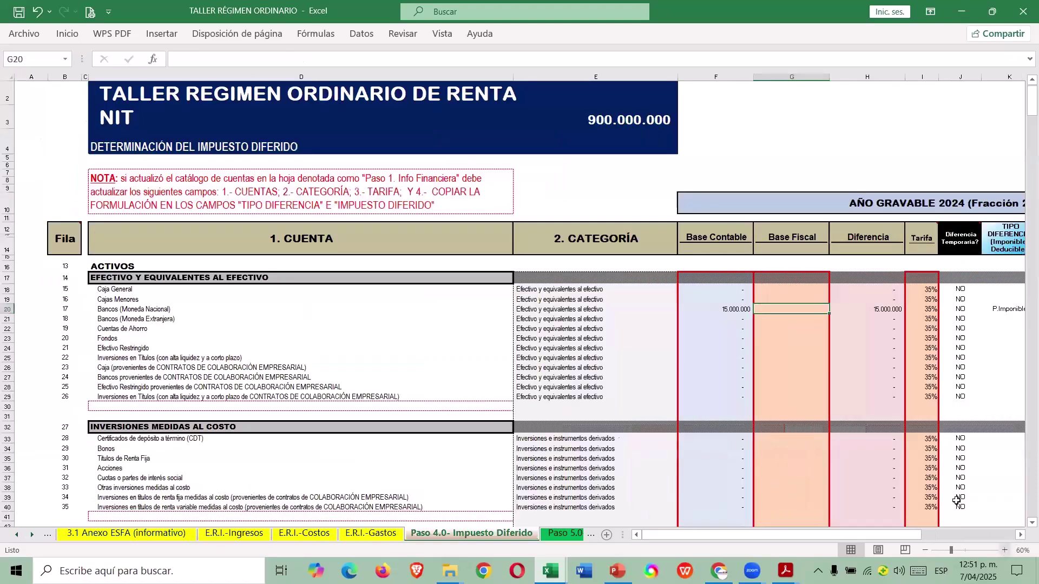
pyautogui.moveTo(800, 533)
pyautogui.mouseDown()
pyautogui.moveTo(836, 533)
pyautogui.moveTo(796, 542)
pyautogui.moveTo(812, 536)
pyautogui.mouseUp()
pyautogui.scroll(-2, 770, 328)
pyautogui.scroll(-3, 763, 336)
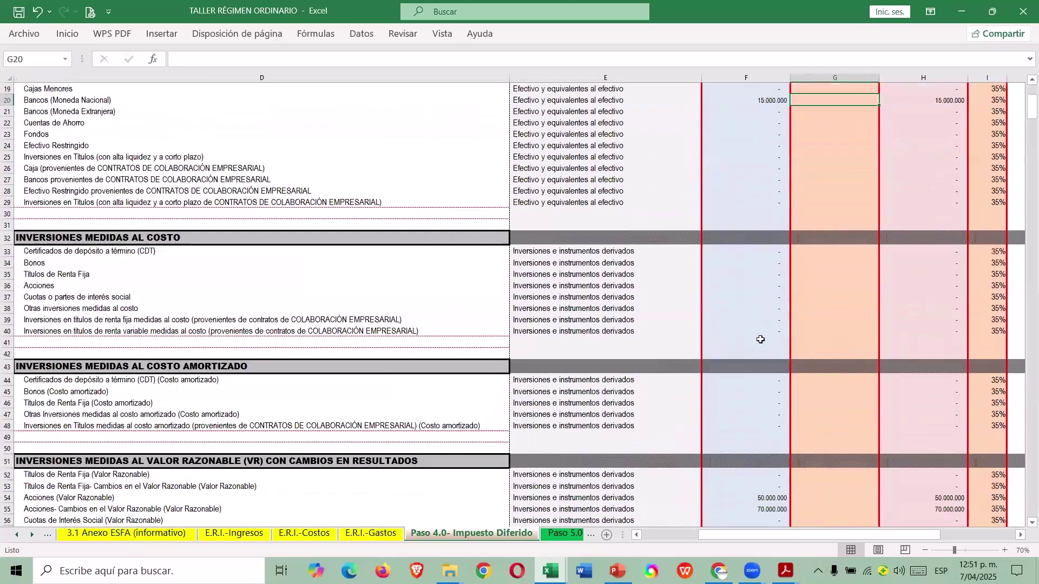
pyautogui.scroll(-20, 713, 357)
pyautogui.scroll(-15, 713, 357)
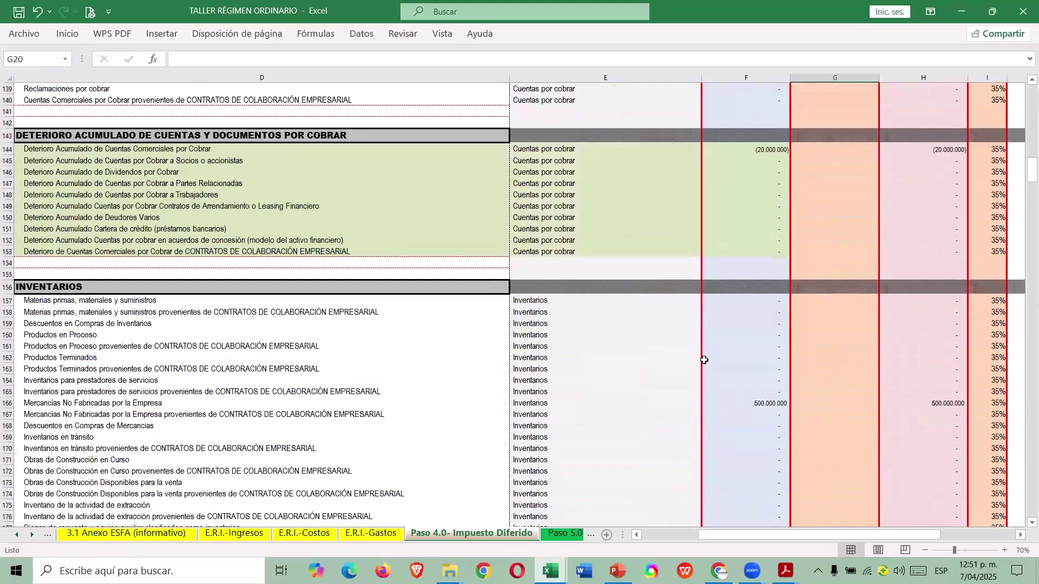
pyautogui.scroll(-20, 693, 366)
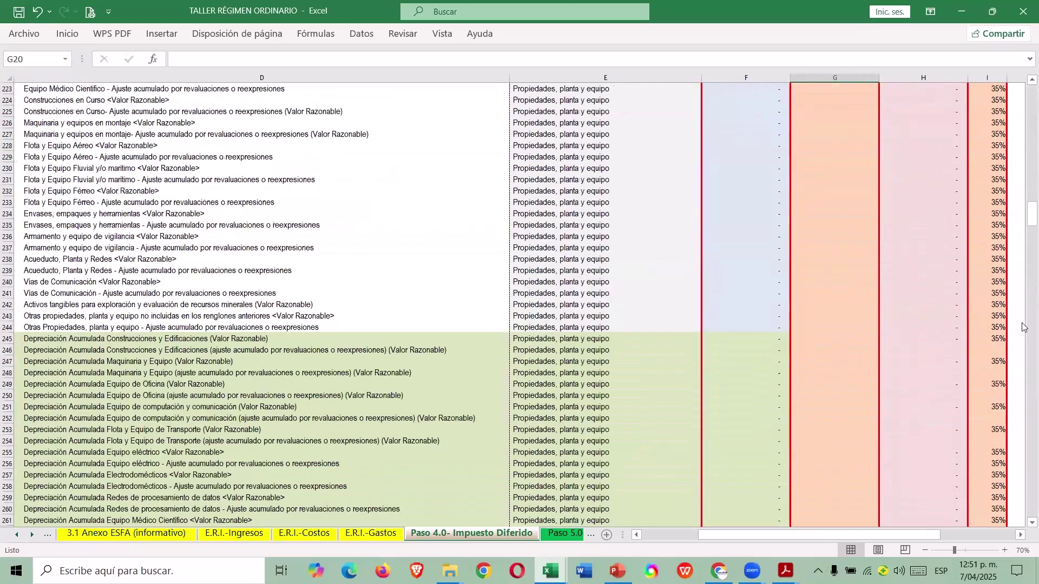
pyautogui.moveTo(1024, 236); pyautogui.dragTo(1022, 81)
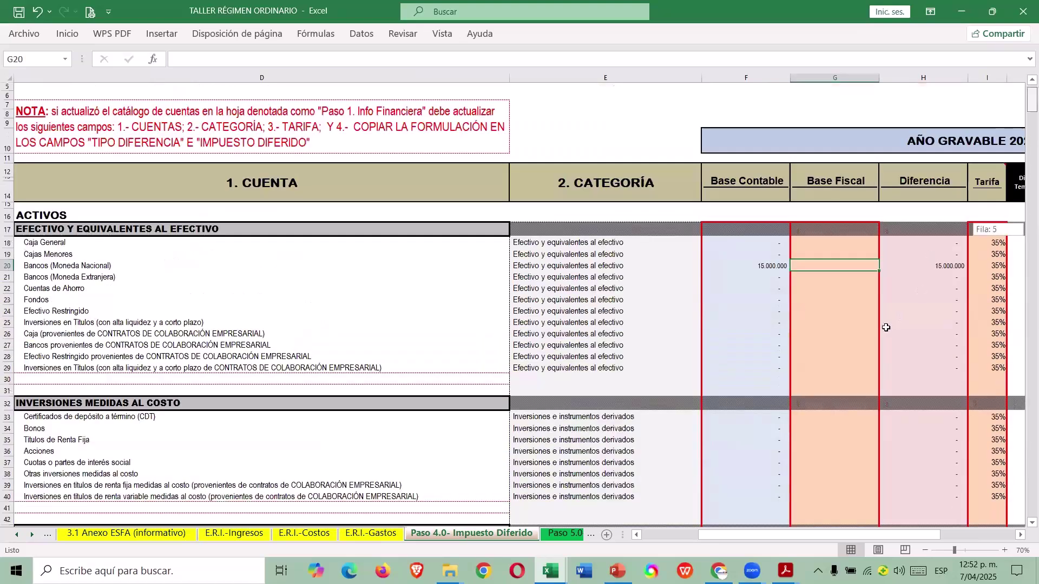
pyautogui.scroll(-1, 807, 228)
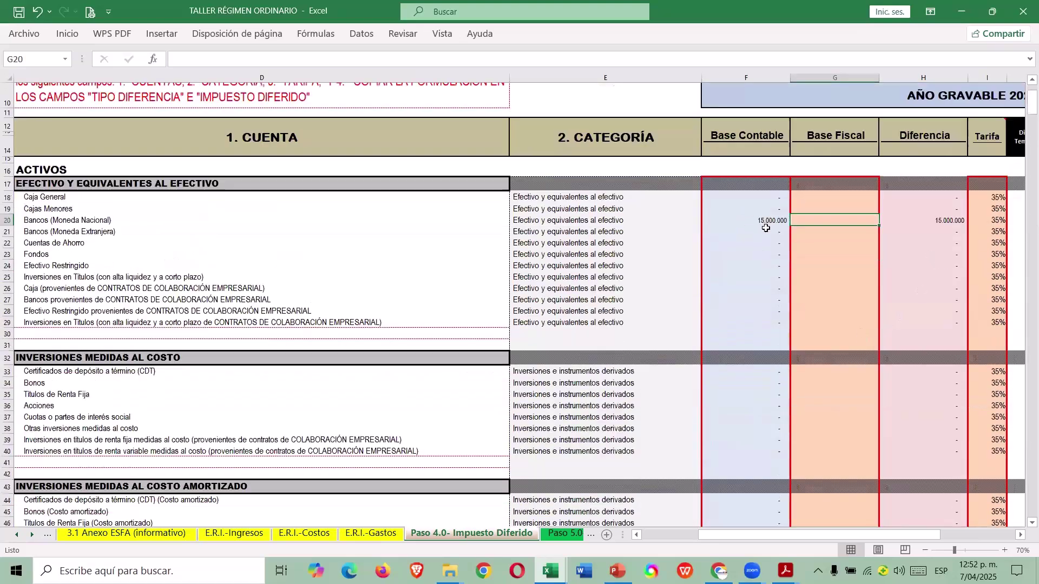
pyautogui.moveTo(800, 535); pyautogui.dragTo(839, 535)
pyautogui.hscroll(1, 810, 222)
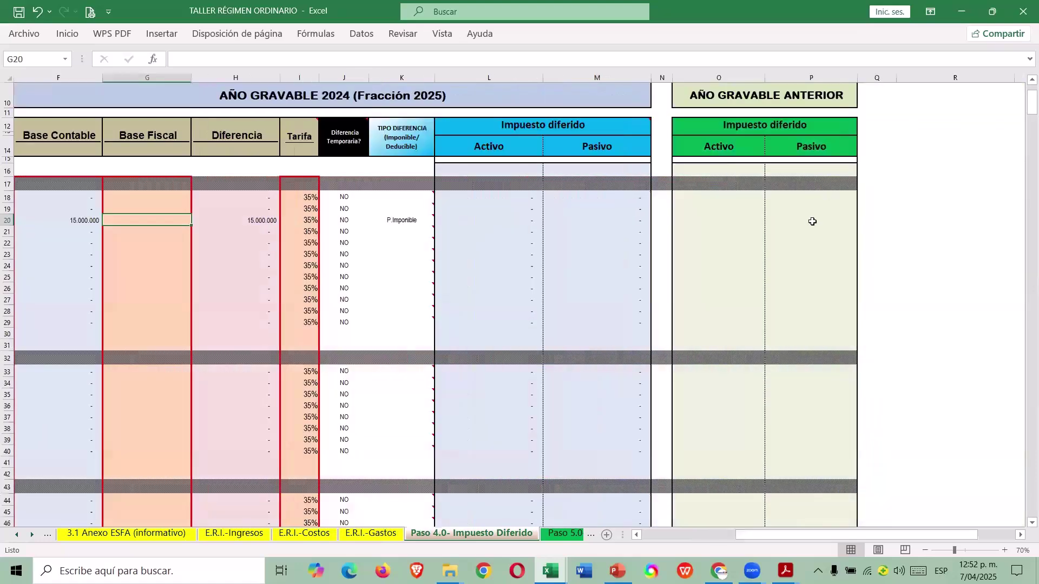
pyautogui.moveTo(822, 536); pyautogui.dragTo(729, 536)
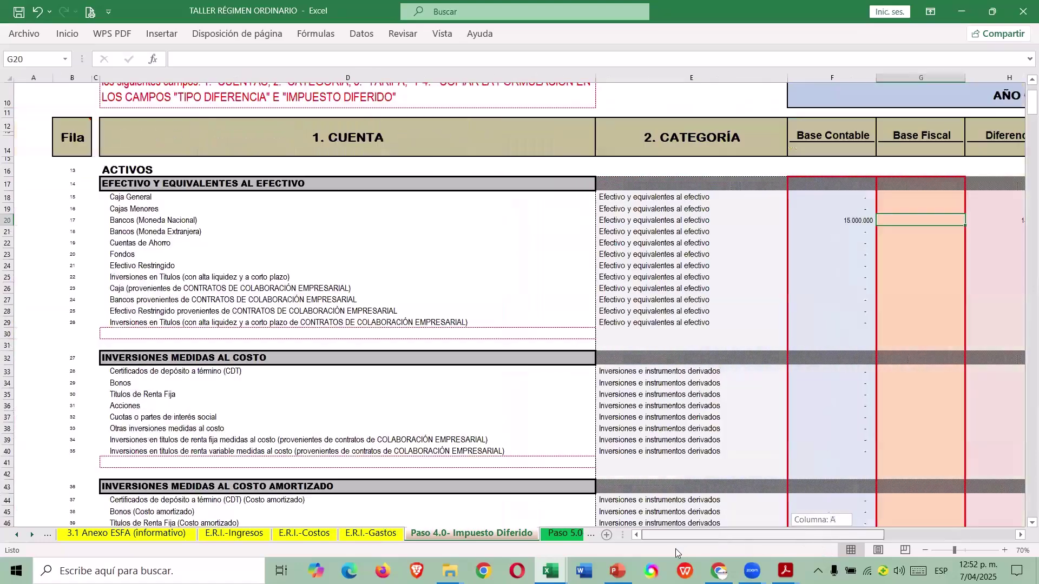
# In the CASO 1 guide, hide columns F through S on the H.T.R.C.F. sheet.
pyautogui.hotkey('alt', 'Tab')
pyautogui.scroll(15, 566, 372)
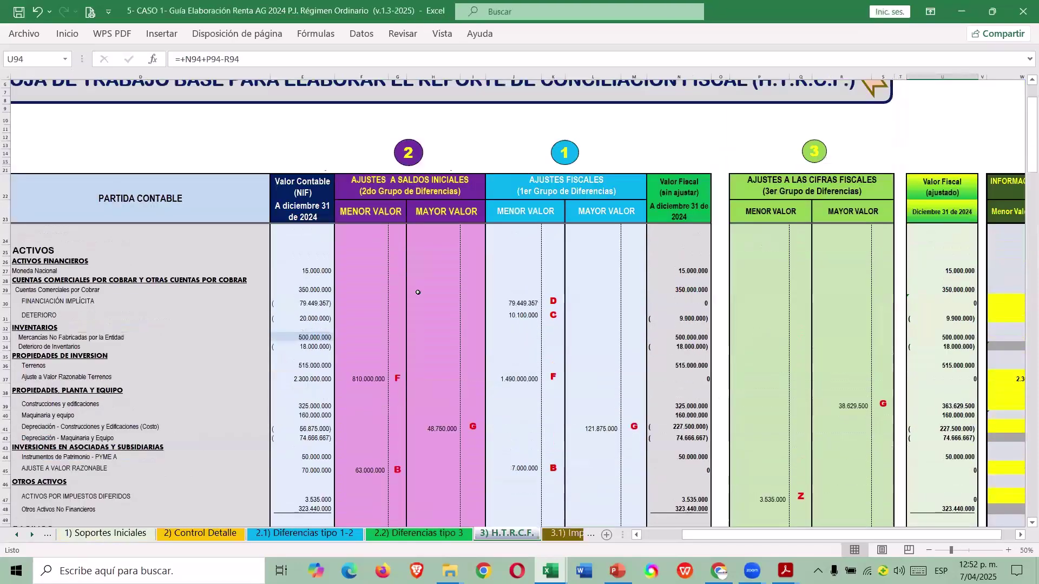
pyautogui.scroll(2, 417, 292)
pyautogui.moveTo(362, 76); pyautogui.dragTo(892, 153)
pyautogui.rightClick(893, 153)
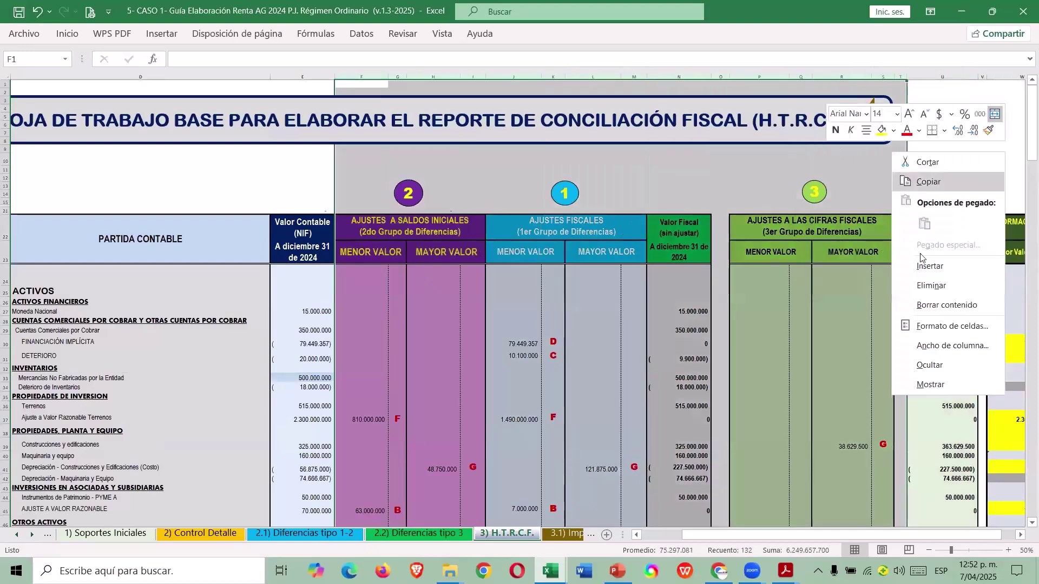
pyautogui.click(931, 365)
# Look up the Moneda Nacional fiscal value in the guide, then return to TALLER RÉGIMEN ORDINARIO.
pyautogui.click(376, 331)
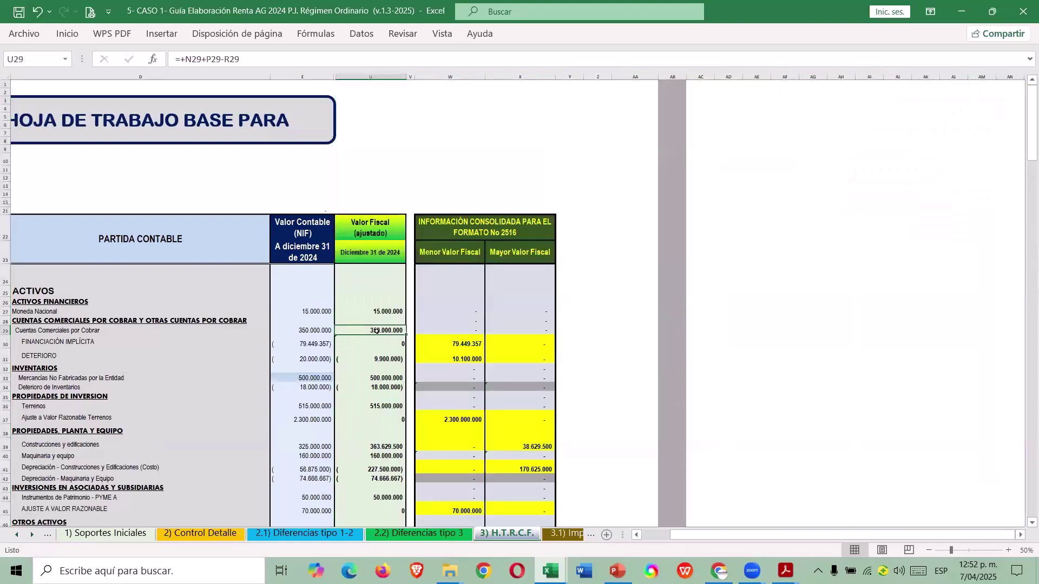
pyautogui.scroll(-4, 376, 331)
pyautogui.press('Up')
pyautogui.press('Up')
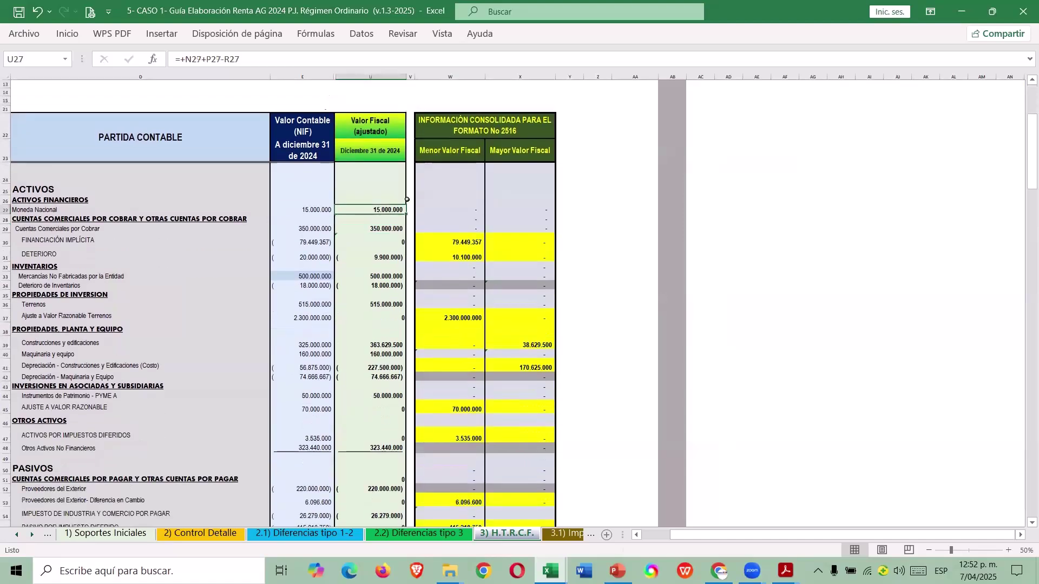
pyautogui.hotkey('alt', 'Tab')
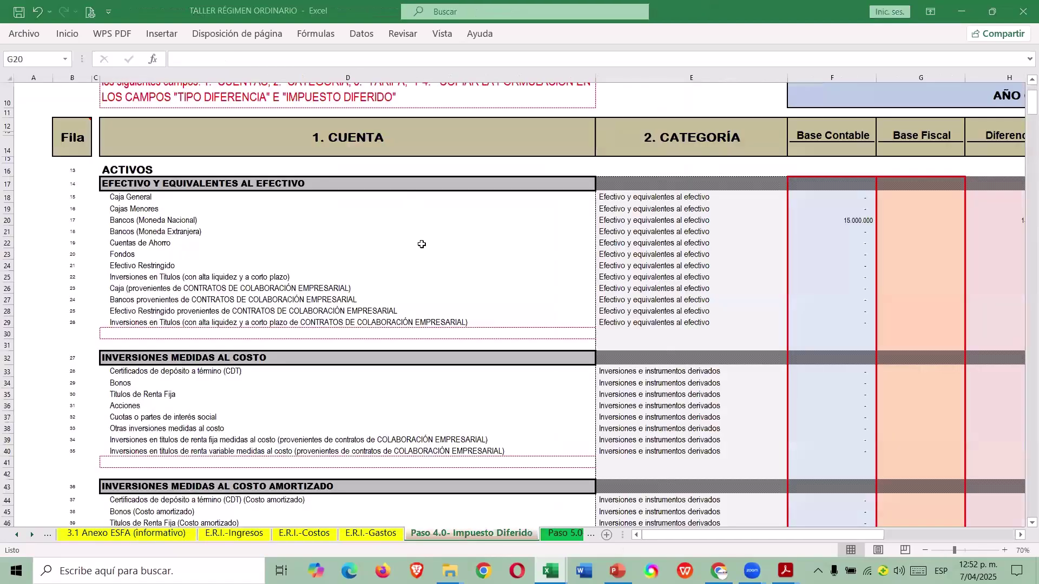
# Enter 15.000.000 as the Bancos (Moneda Nacional) fiscal base in G20 and review row 20.
pyautogui.click(895, 225)
pyautogui.write('15000000')
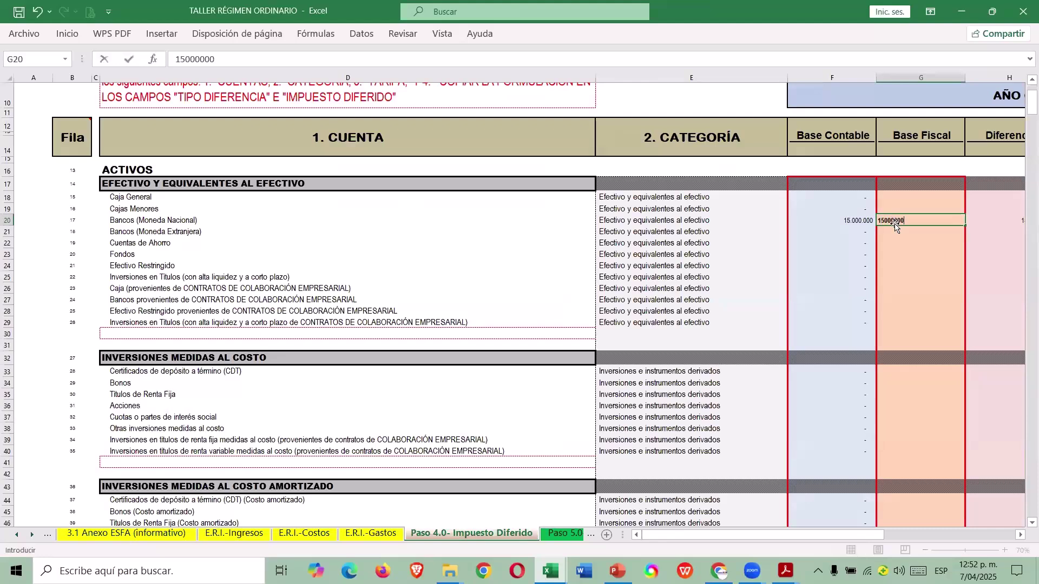
pyautogui.press('Tab')
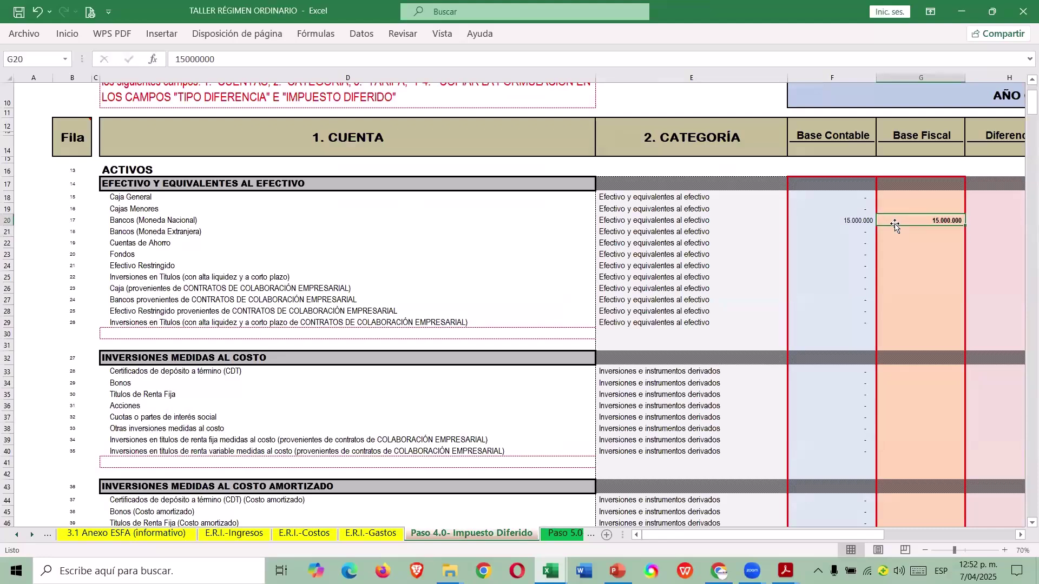
pyautogui.press('Right')
pyautogui.press('Right')
pyautogui.press('Left')
pyautogui.press('Left')
pyautogui.press('Left')
pyautogui.press('Left')
pyautogui.press('Left')
pyautogui.press('Left')
pyautogui.press('Right')
pyautogui.press('Right')
pyautogui.press('Right')
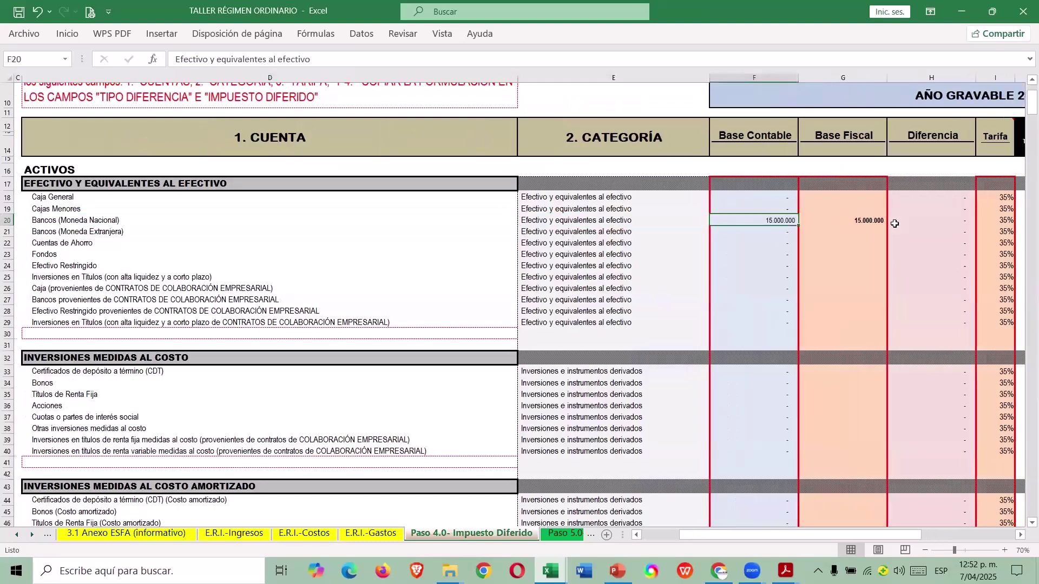
pyautogui.hotkey('ctrl', 'Down')
pyautogui.hotkey('ctrl', 'Up')
pyautogui.press('Left')
pyautogui.press('Down')
pyautogui.press('Down')
pyautogui.press('Down')
pyautogui.press('Down')
pyautogui.press('Down')
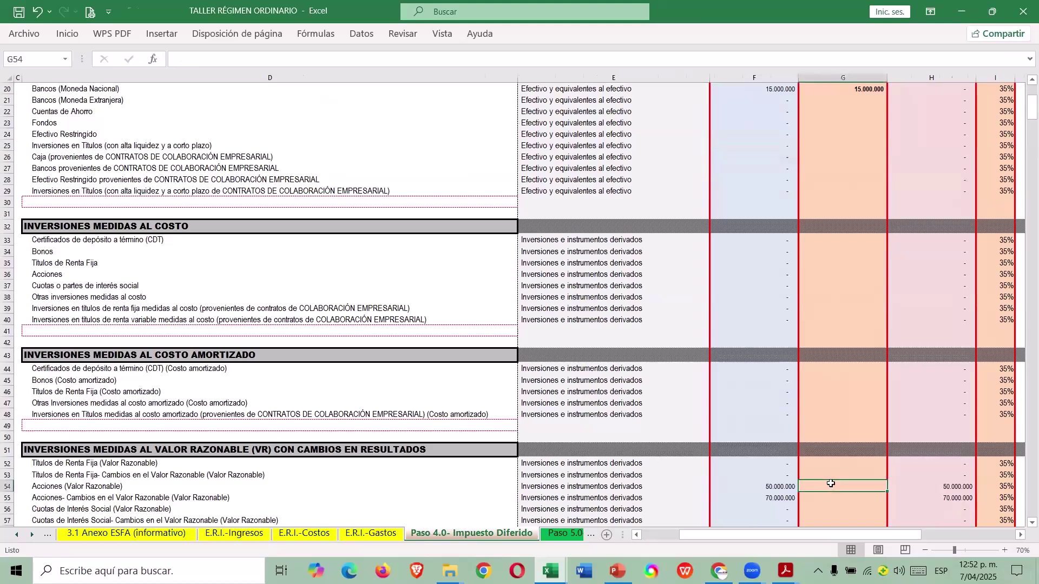
# Check the guide's Instrumentos de Patrimonio value and enter 50.000.000 as the Acciones fiscal base.
pyautogui.hotkey('alt', 'Tab')
pyautogui.click(392, 397)
pyautogui.hotkey('alt', 'Tab')
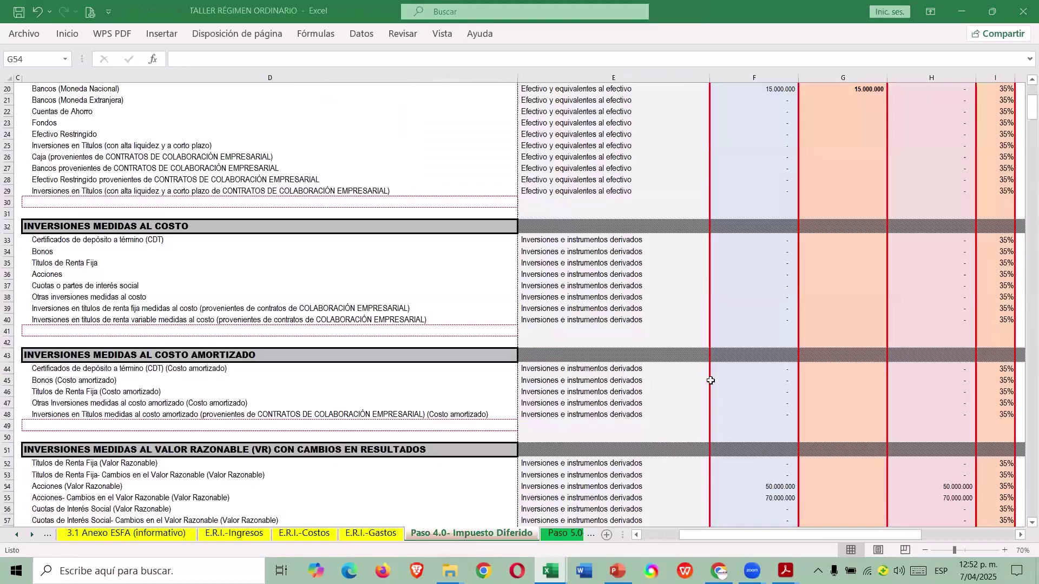
pyautogui.write('500000')
pyautogui.press('Return')
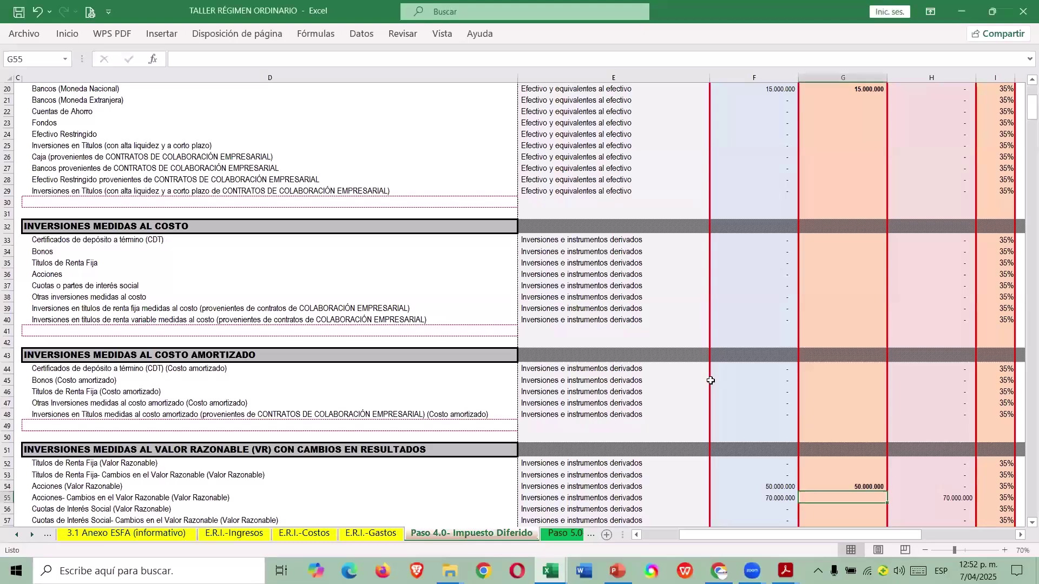
pyautogui.press('Left')
pyautogui.press('Left')
pyautogui.press('Left')
pyautogui.press('Right')
pyautogui.press('Right')
pyautogui.press('Right')
pyautogui.press('Right')
pyautogui.press('Right')
pyautogui.press('Right')
pyautogui.press('Left')
pyautogui.press('Right')
# In the guide's 3.1) Impuesto Diferido sheet, check the investments row's 15% tariff and 10.500.000 formula.
pyautogui.hotkey('alt', 'Tab')
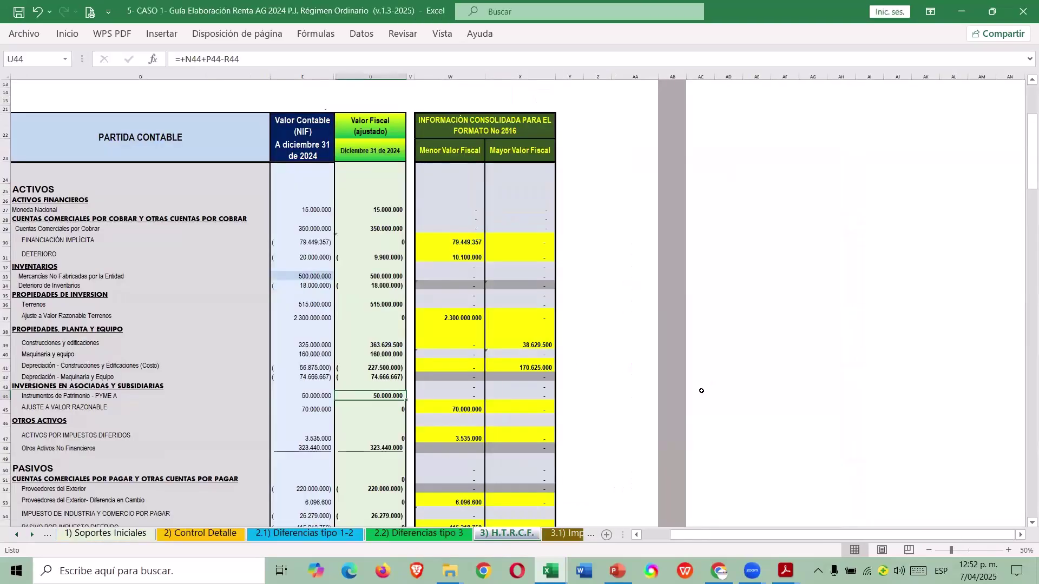
pyautogui.click(562, 534)
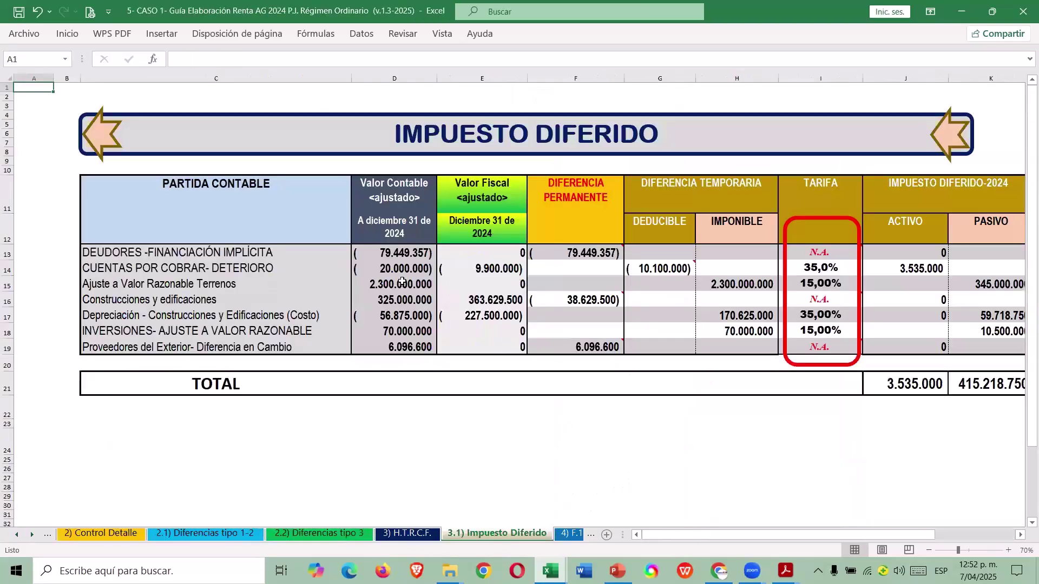
pyautogui.click(108, 331)
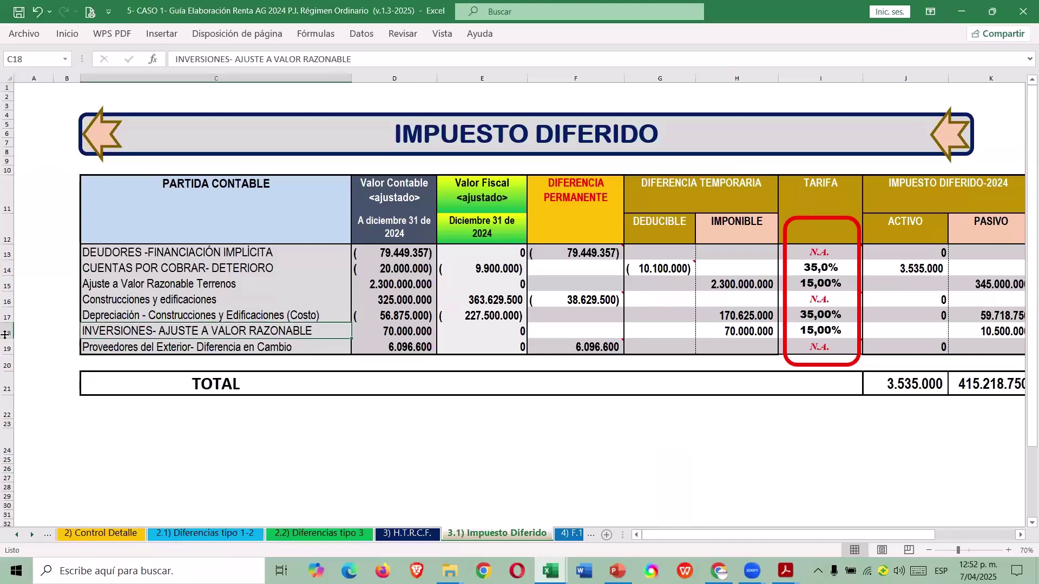
pyautogui.click(812, 332)
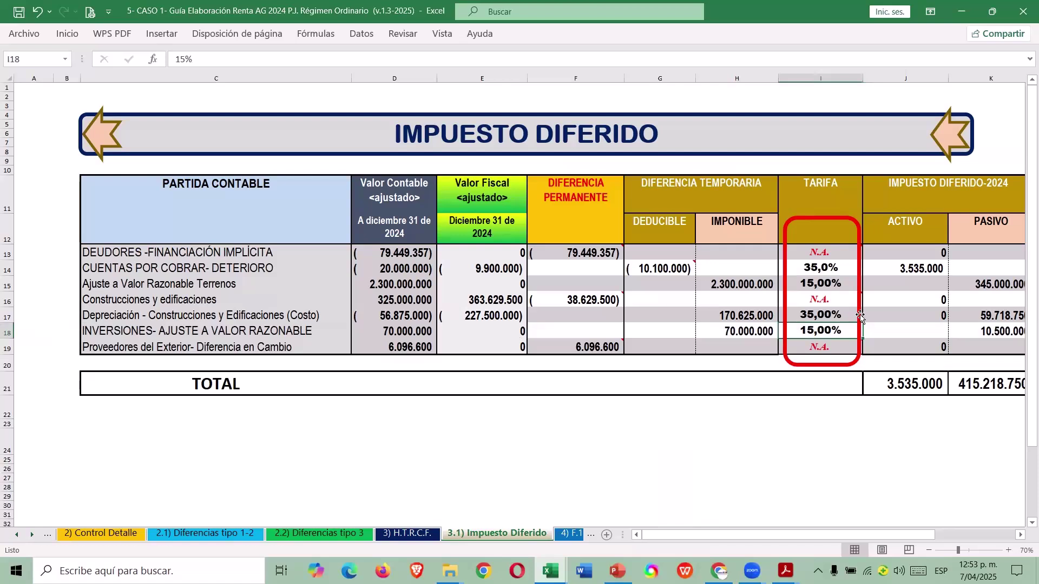
pyautogui.press('Right')
pyautogui.press('Right')
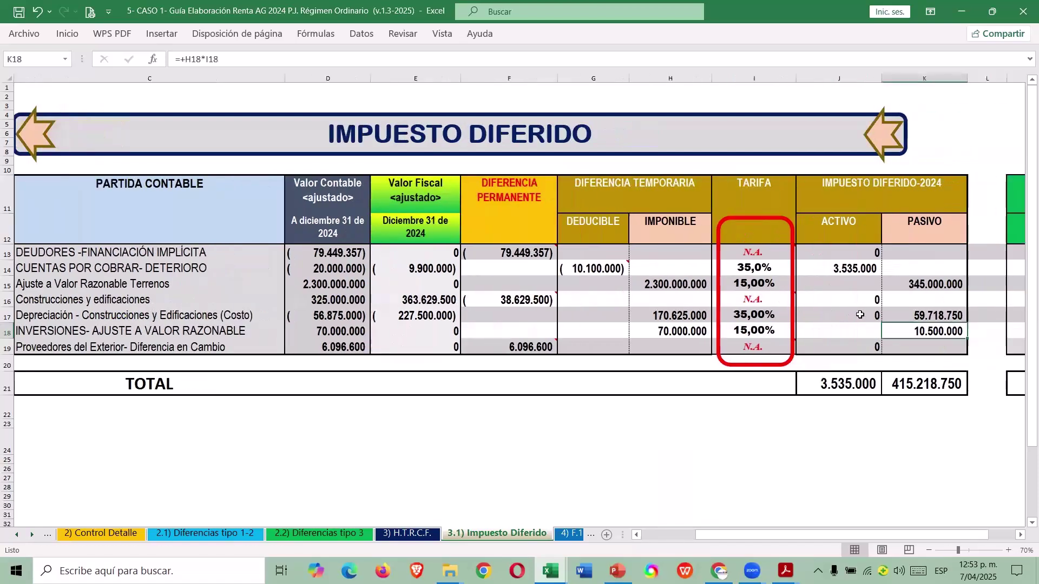
# Flag row 55 as SI and apply a 15% rate, giving 10.500.000 deferred tax.
pyautogui.hotkey('alt', 'Tab')
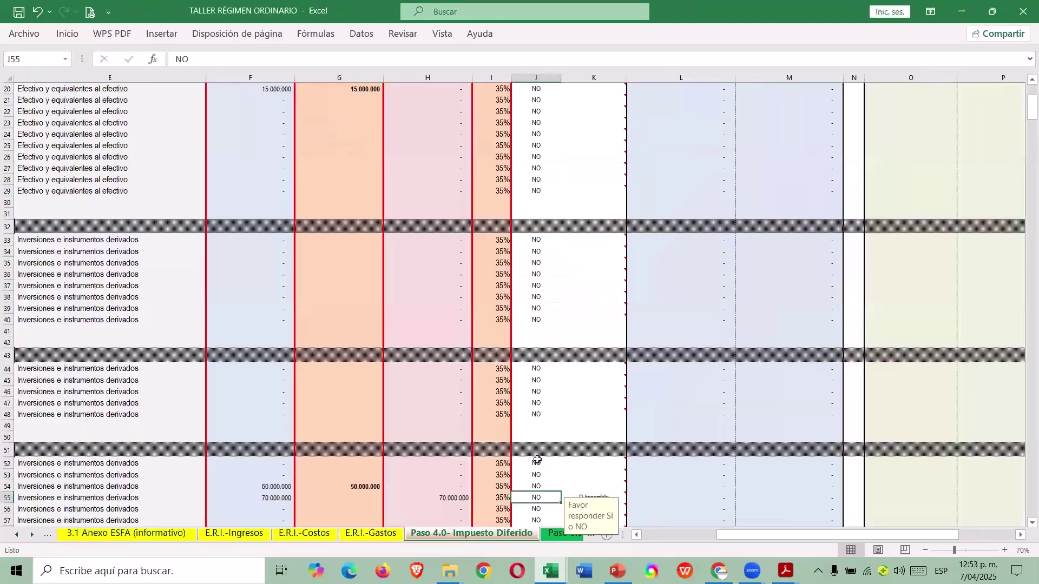
pyautogui.scroll(-3, 538, 460)
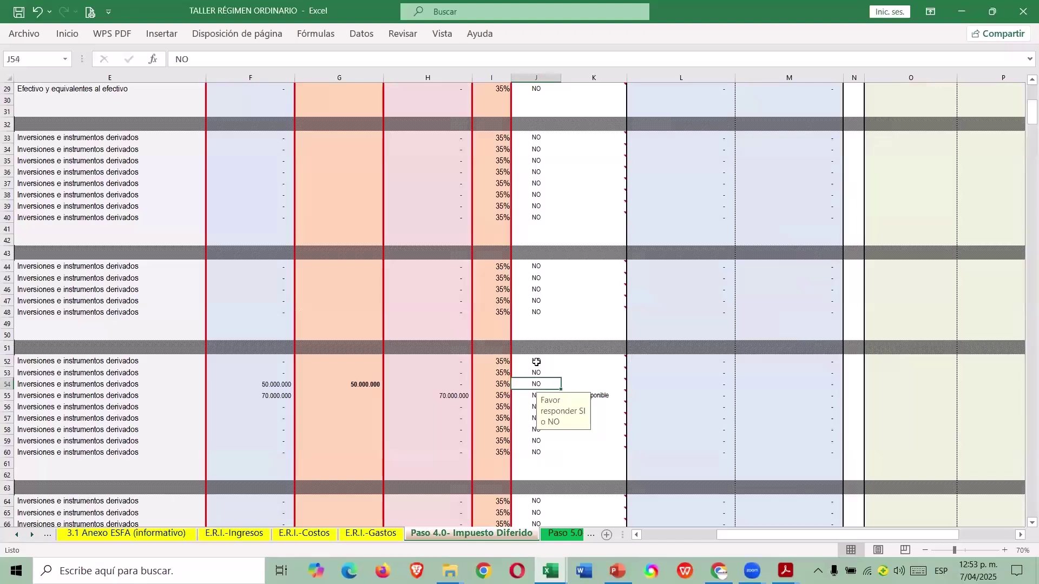
pyautogui.click(536, 361)
pyautogui.click(541, 464)
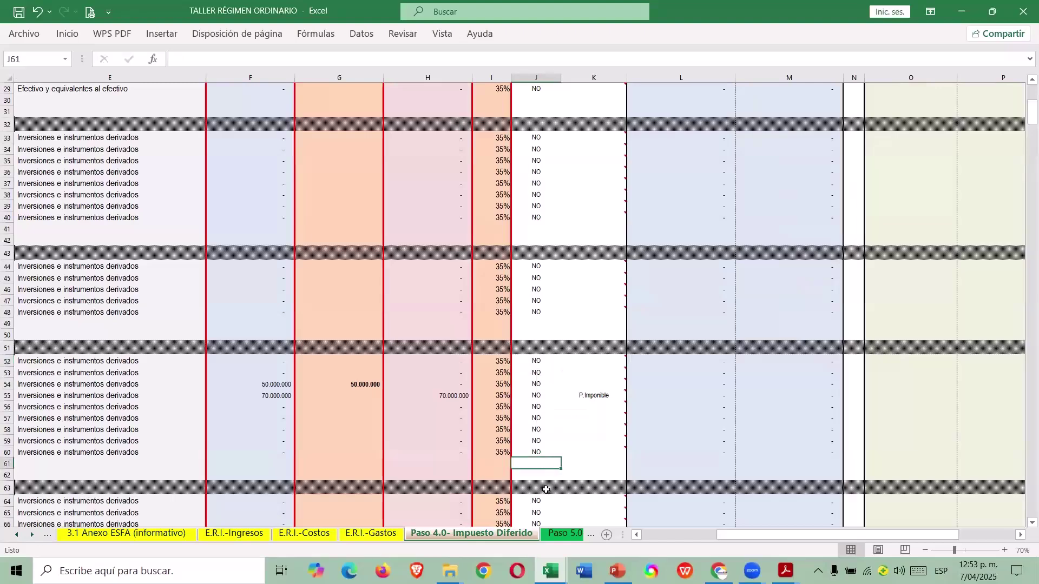
pyautogui.click(540, 396)
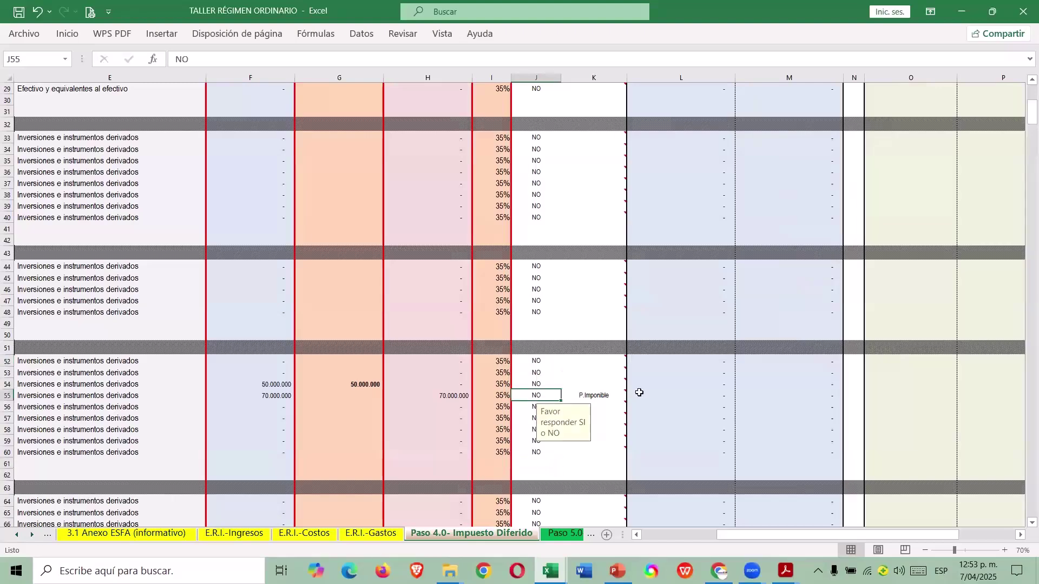
pyautogui.write('SI')
pyautogui.hotkey('ctrl', 'Return')
pyautogui.press('Left')
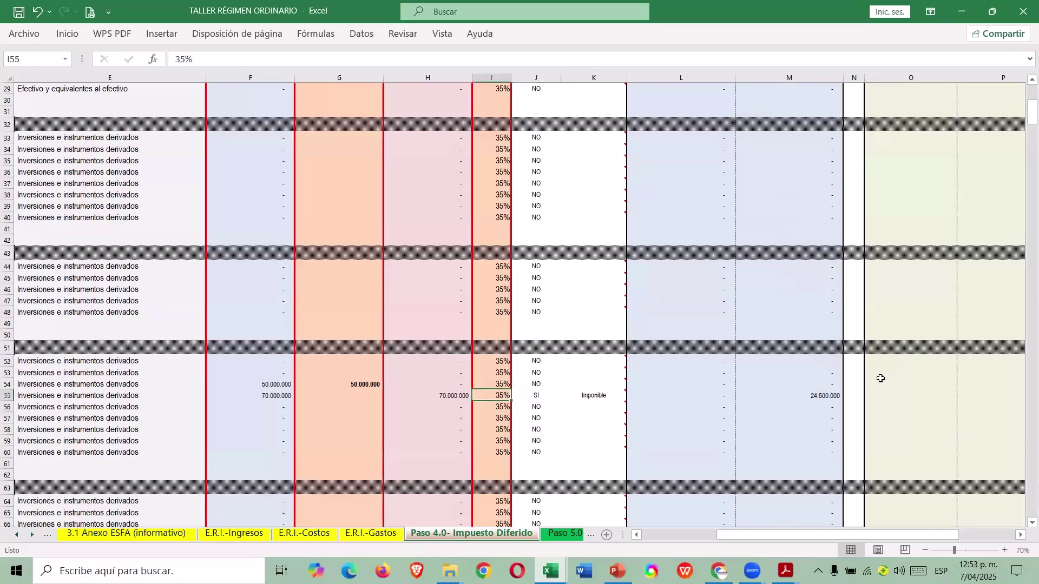
pyautogui.write('15')
pyautogui.press('Return')
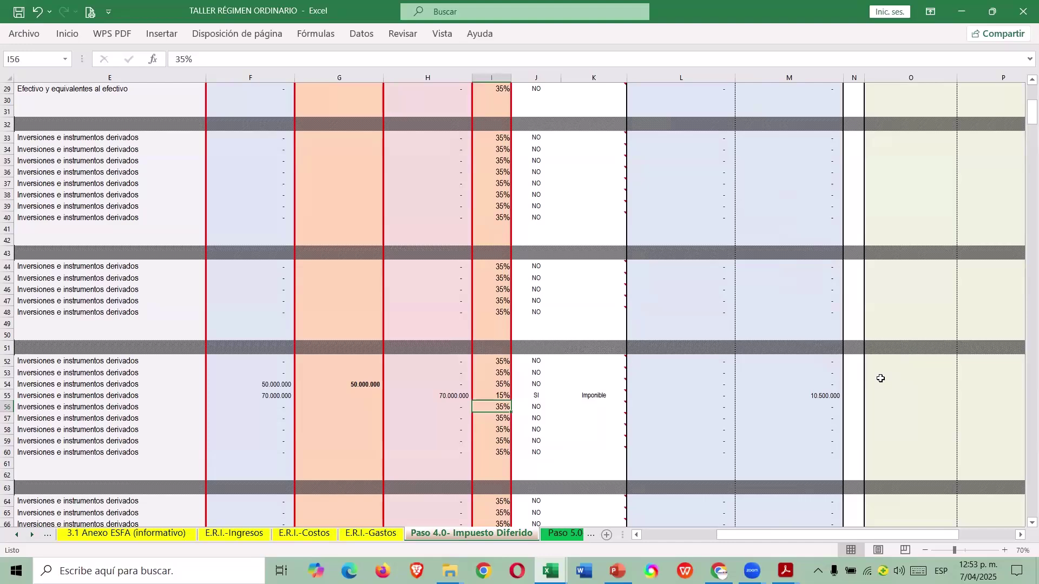
pyautogui.hotkey('alt', 'Tab')
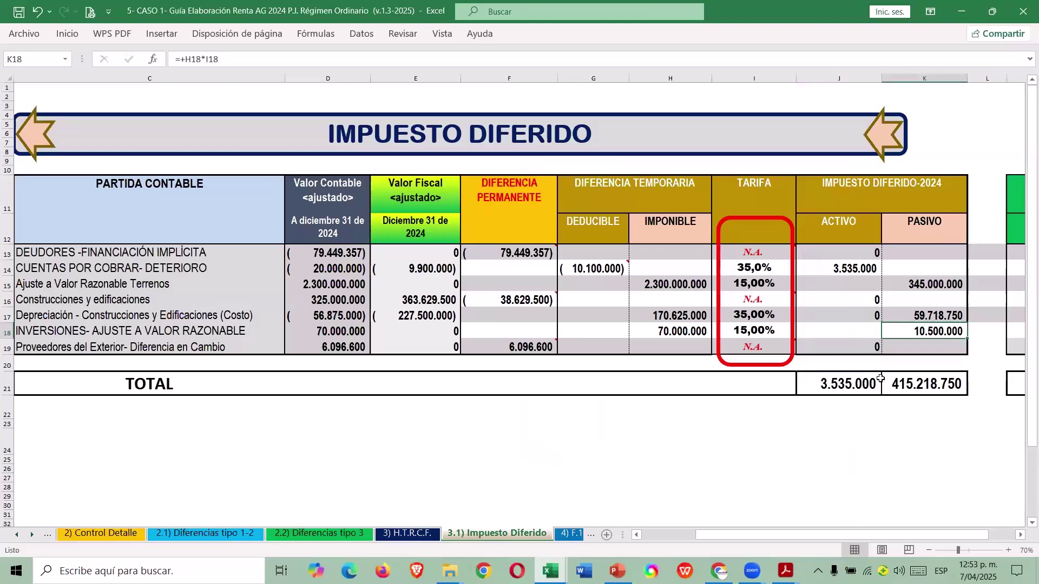
# Review the guide's 2023 deferred tax table and the row 15 liability formula.
pyautogui.press('Right')
pyautogui.press('Right')
pyautogui.press('Right')
pyautogui.press('Up')
pyautogui.press('Up')
pyautogui.press('Up')
pyautogui.press('Up')
pyautogui.press('Down')
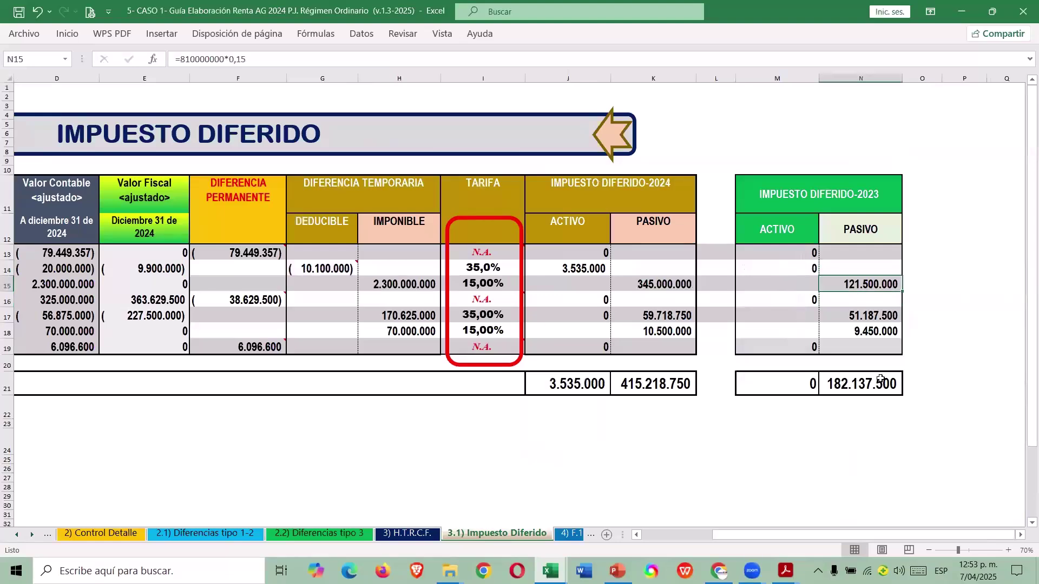
pyautogui.press('Left')
pyautogui.press('Left')
pyautogui.press('Left')
pyautogui.press('Left')
pyautogui.press('Left')
pyautogui.press('Left')
pyautogui.press('Left')
pyautogui.press('Left')
pyautogui.press('Left')
pyautogui.press('Left')
pyautogui.press('Left')
pyautogui.press('Left')
pyautogui.press('Left')
pyautogui.press('Right')
pyautogui.press('Right')
pyautogui.press('Right')
pyautogui.press('Right')
pyautogui.press('Right')
pyautogui.press('Right')
pyautogui.press('Right')
pyautogui.press('Right')
pyautogui.press('Right')
pyautogui.press('Right')
pyautogui.press('Right')
pyautogui.press('Right')
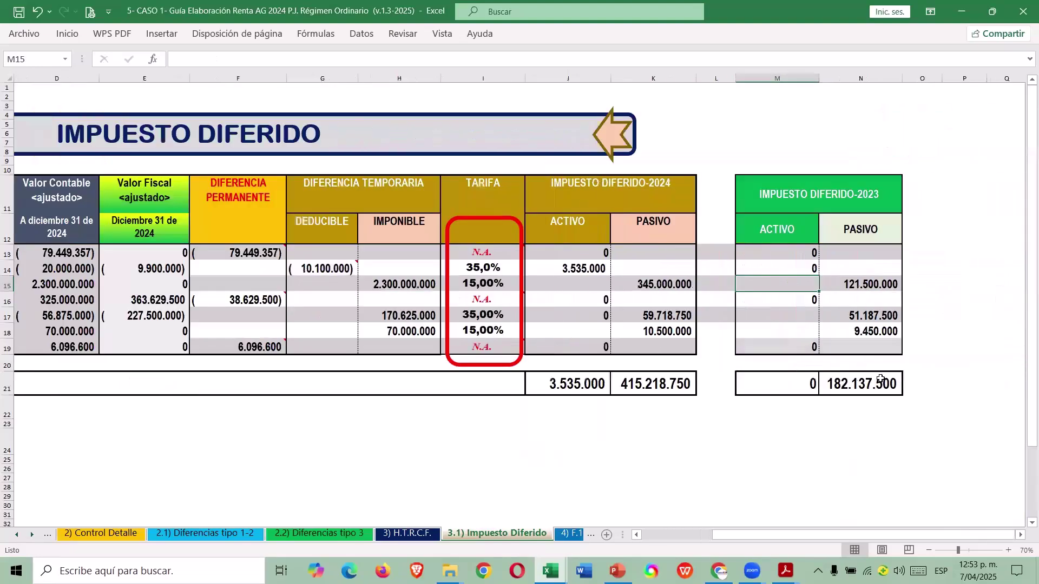
pyautogui.hotkey('ctrl', 'Tab')
# Enter 515.000.000 as the fiscal value of the investment-property land in row 356.
pyautogui.click(660, 534)
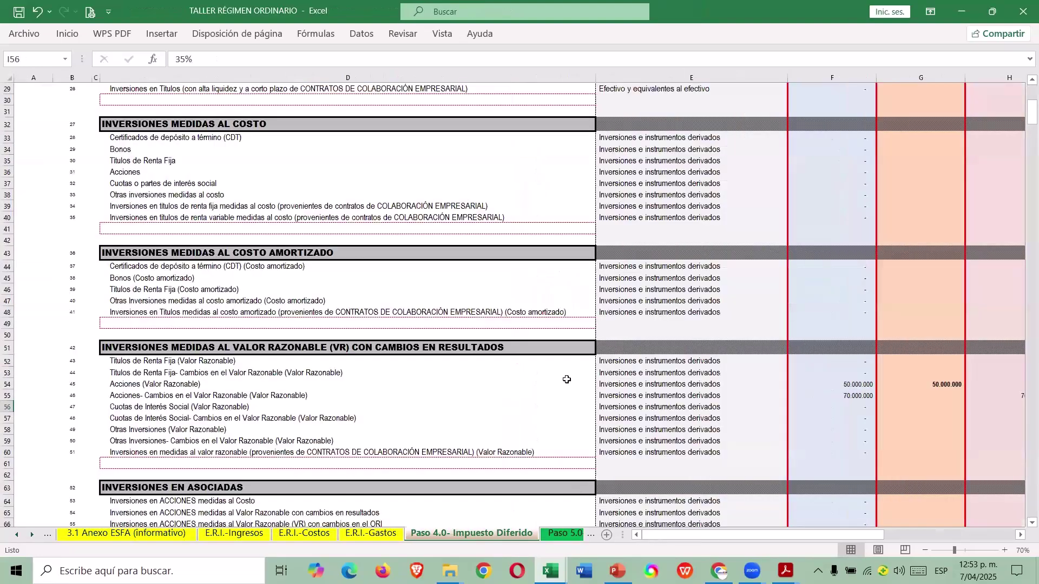
pyautogui.scroll(-12, 783, 371)
pyautogui.scroll(-19, 760, 363)
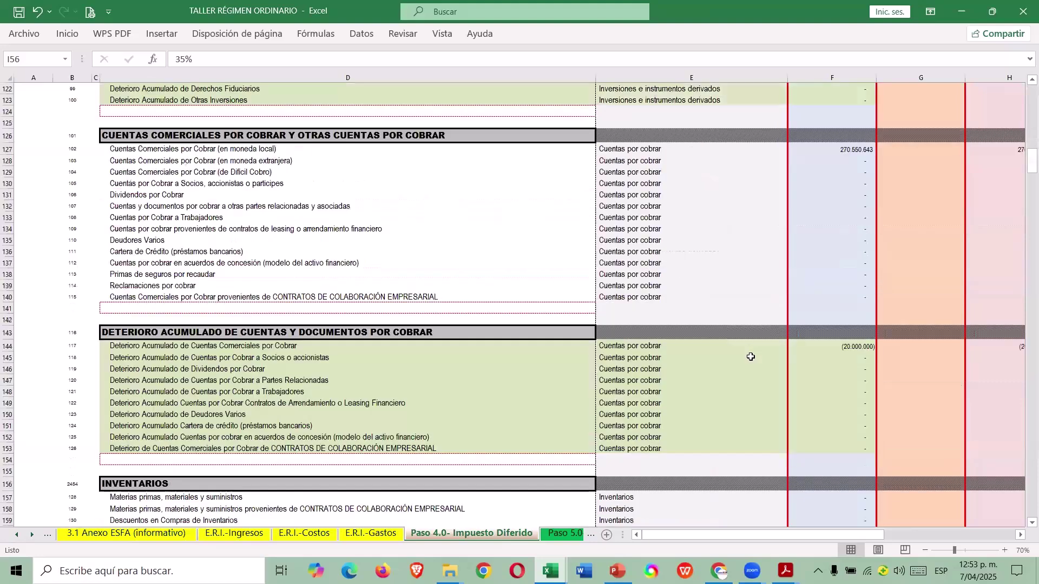
pyautogui.scroll(-20, 751, 357)
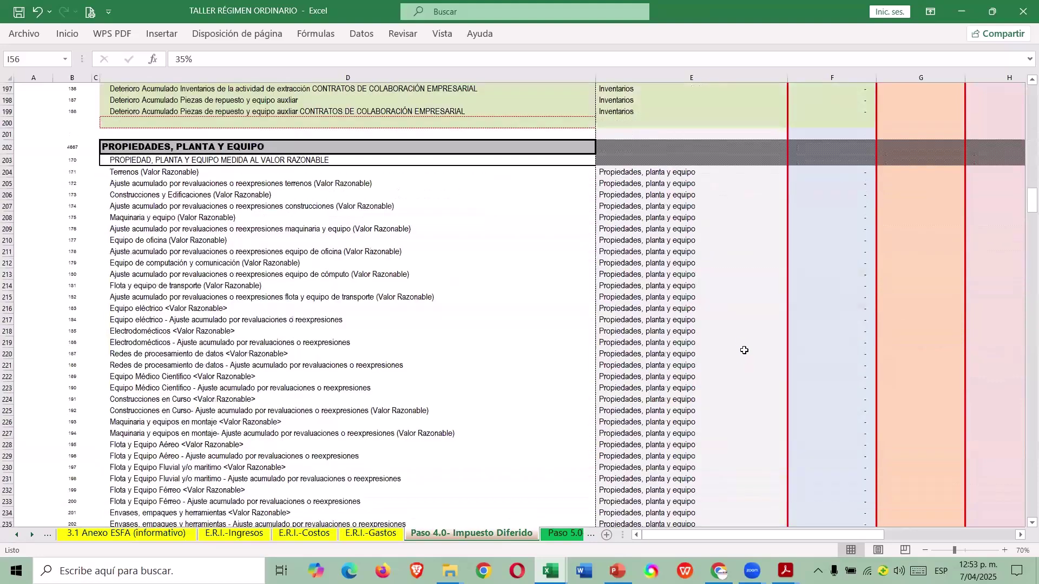
pyautogui.scroll(-20, 745, 351)
pyautogui.scroll(-20, 736, 346)
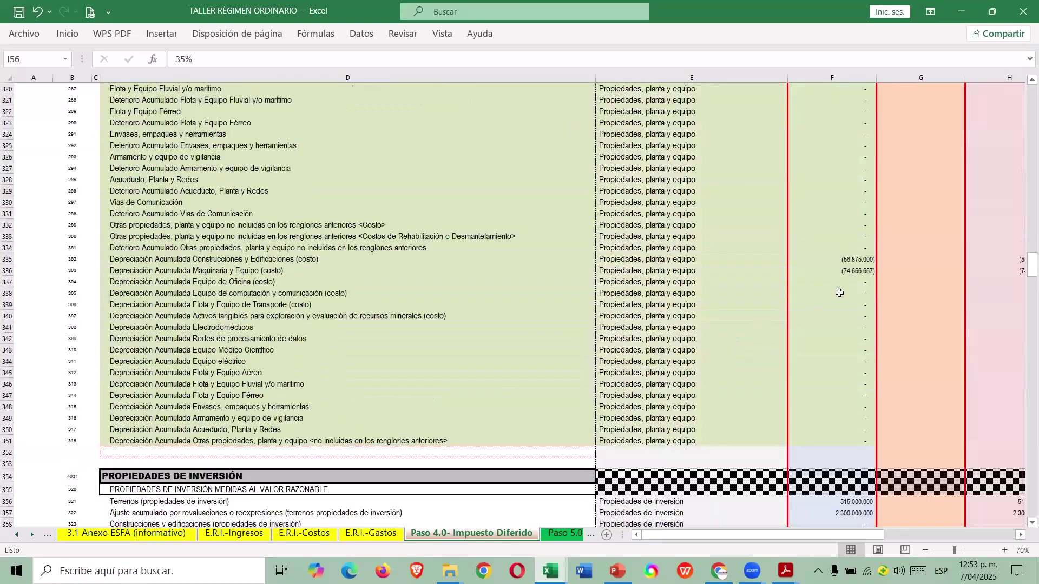
pyautogui.scroll(-5, 839, 293)
pyautogui.hotkey('ctrl', 'Down')
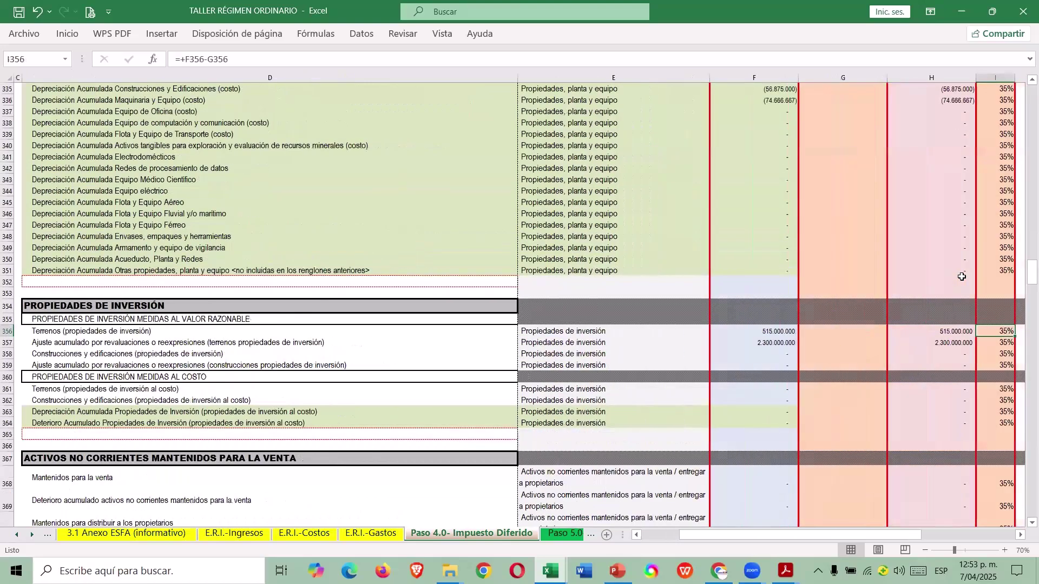
pyautogui.press('Left')
pyautogui.press('Left')
pyautogui.write('515.000.000')
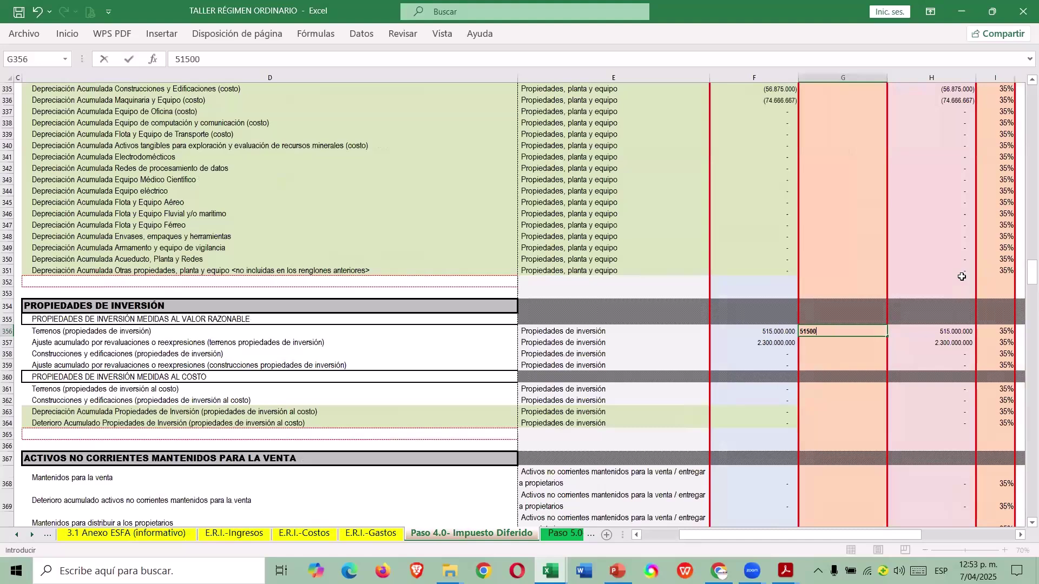
pyautogui.press('Return')
# Flag row 357 as SI and give it the guide's 15% rate, yielding 345.000.000.
pyautogui.press('Left')
pyautogui.press('Left')
pyautogui.press('Left')
pyautogui.press('Right')
pyautogui.press('Right')
pyautogui.press('Right')
pyautogui.press('Right')
pyautogui.press('Right')
pyautogui.press('Left')
pyautogui.press('Left')
pyautogui.press('Left')
pyautogui.press('Left')
pyautogui.press('Right')
pyautogui.press('Right')
pyautogui.press('Right')
pyautogui.press('Right')
pyautogui.press('Right')
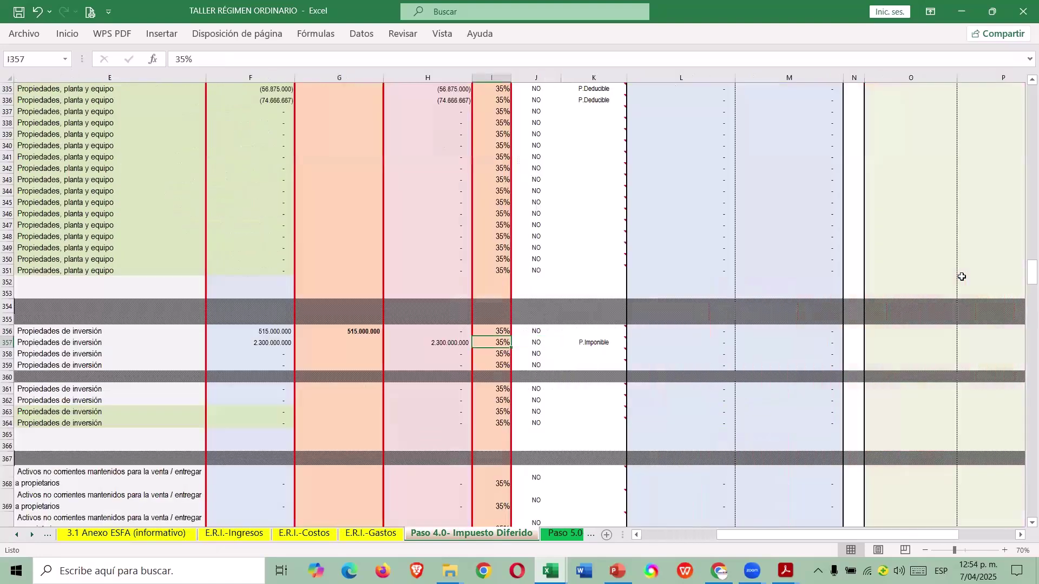
pyautogui.write('SI')
pyautogui.press('Return')
pyautogui.press('Left')
pyautogui.hotkey('alt', 'Tab')
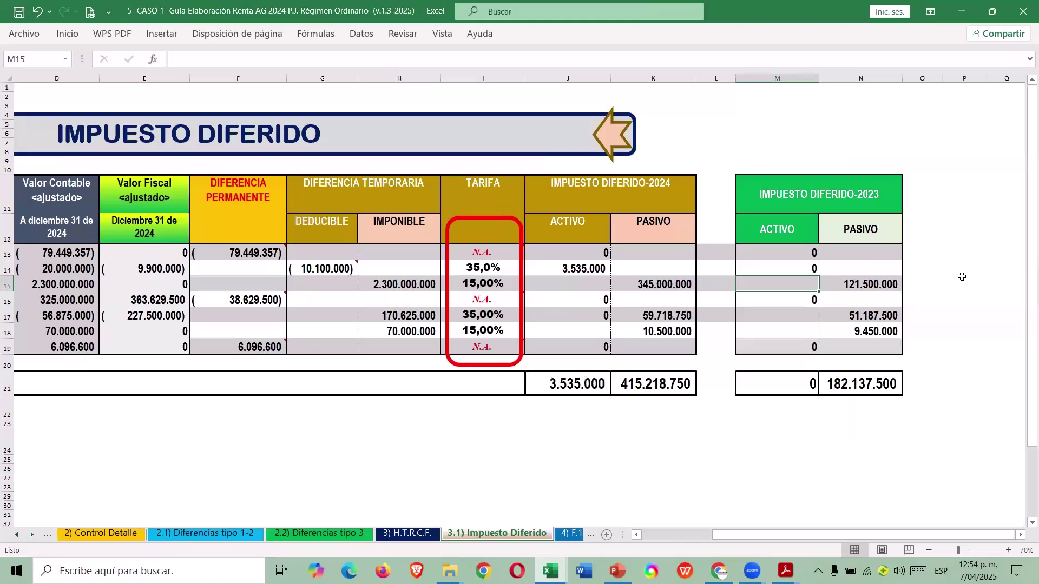
pyautogui.press('Left')
pyautogui.press('Left')
pyautogui.press('Left')
pyautogui.press('Left')
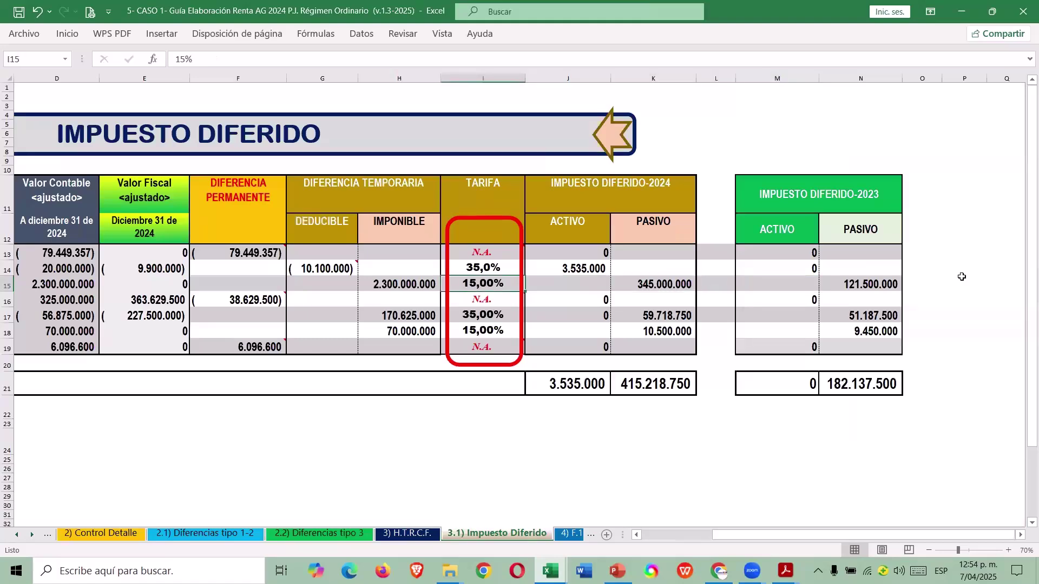
pyautogui.hotkey('alt', 'Tab')
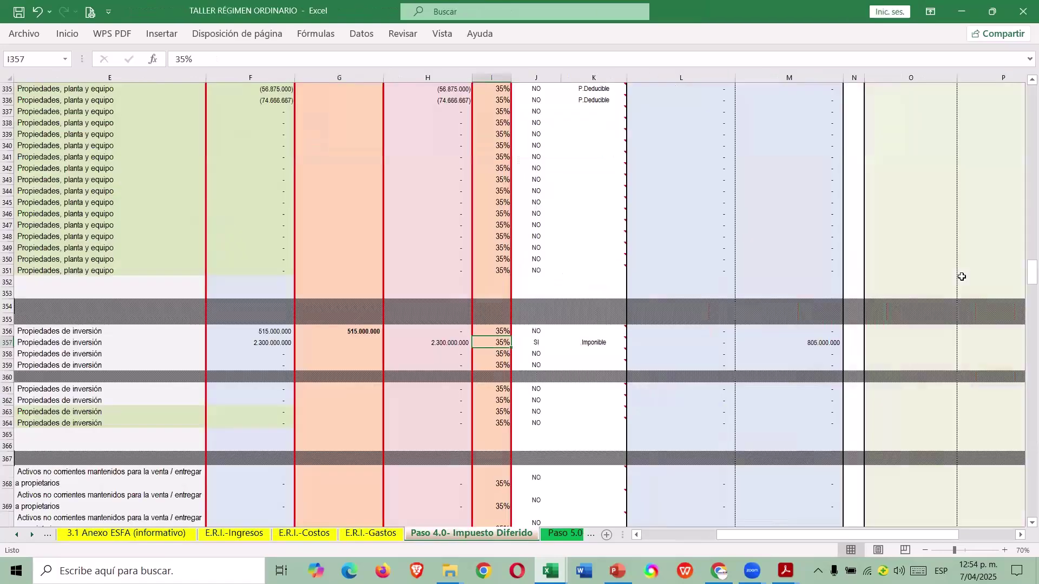
pyautogui.write('15')
pyautogui.press('Right')
pyautogui.press('Right')
pyautogui.press('Right')
pyautogui.press('Right')
pyautogui.press('Right')
pyautogui.press('Right')
pyautogui.press('Right')
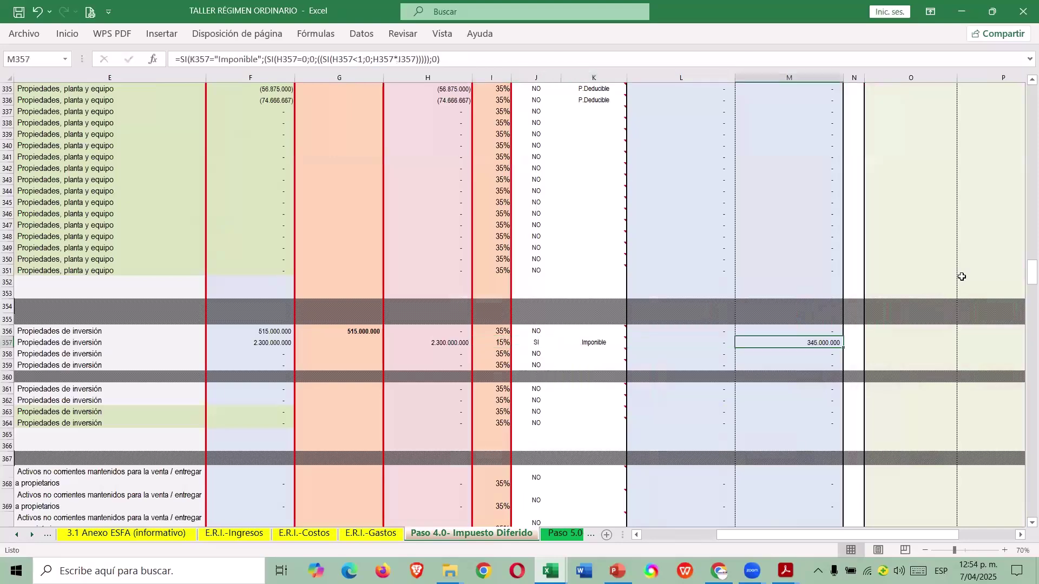
# Enter 121.500.000 as row 357's 2023 value and compare with the guide's row 14.
pyautogui.hotkey('alt', 'Tab')
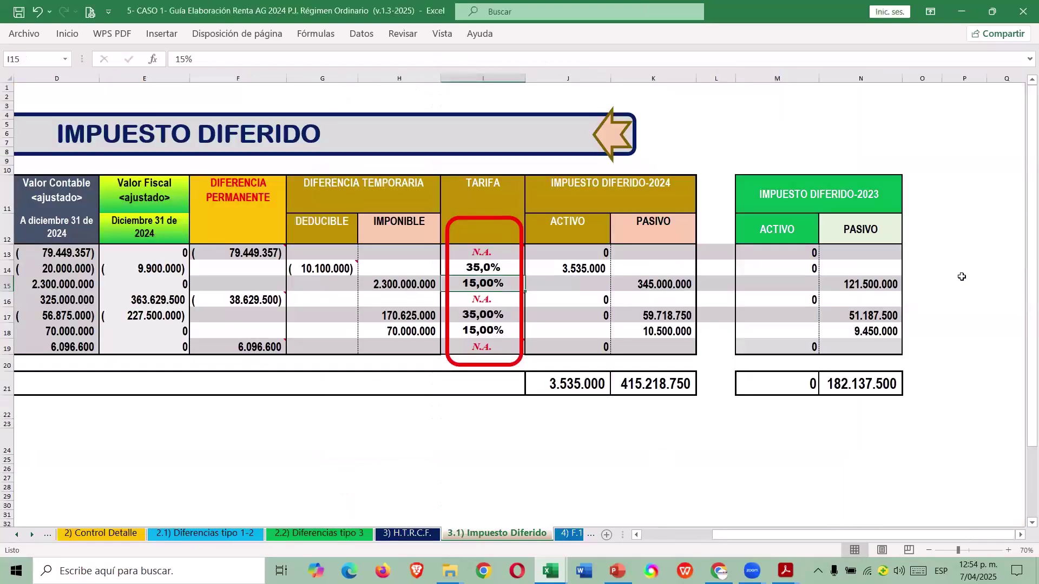
pyautogui.hotkey('alt', 'Tab')
pyautogui.write('121')
pyautogui.write('00000')
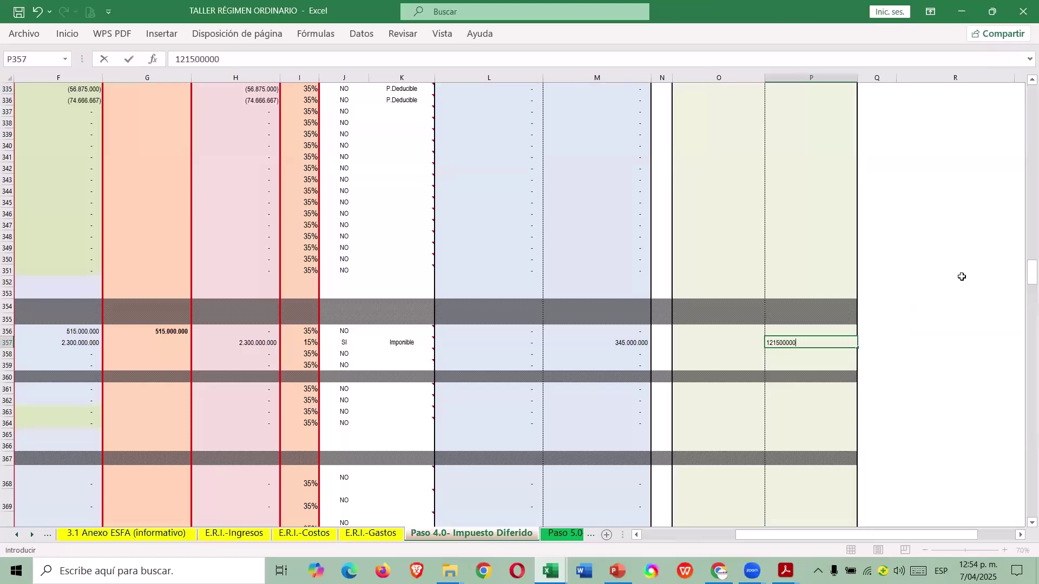
pyautogui.press('Return')
pyautogui.press('Up')
pyautogui.press('Left')
pyautogui.press('Left')
pyautogui.press('Left')
pyautogui.press('Left')
pyautogui.press('Left')
pyautogui.press('Left')
pyautogui.press('Left')
pyautogui.press('Left')
pyautogui.press('Left')
pyautogui.press('Left')
pyautogui.press('Left')
pyautogui.press('Left')
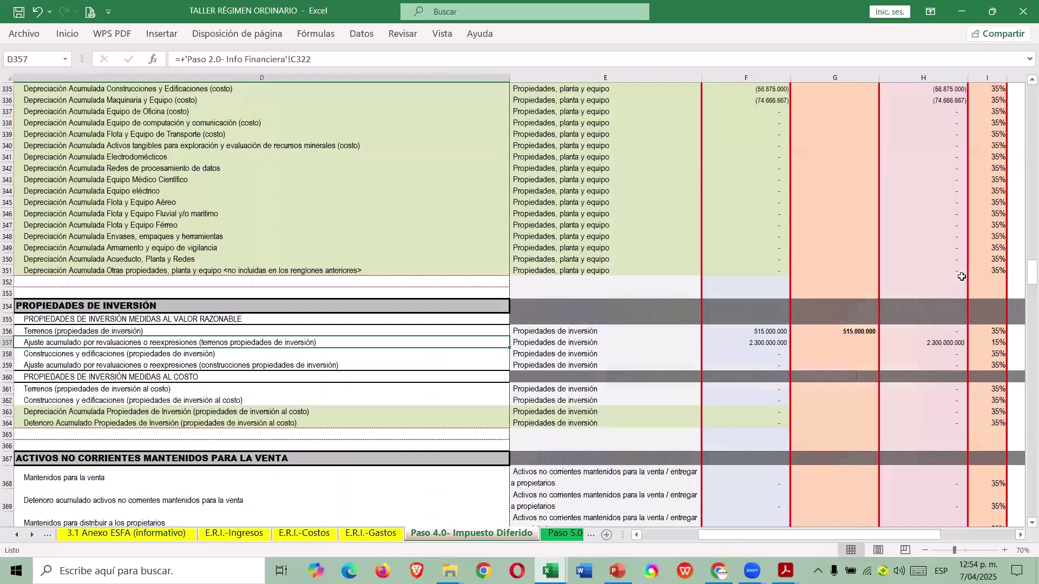
pyautogui.hotkey('alt', 'Tab')
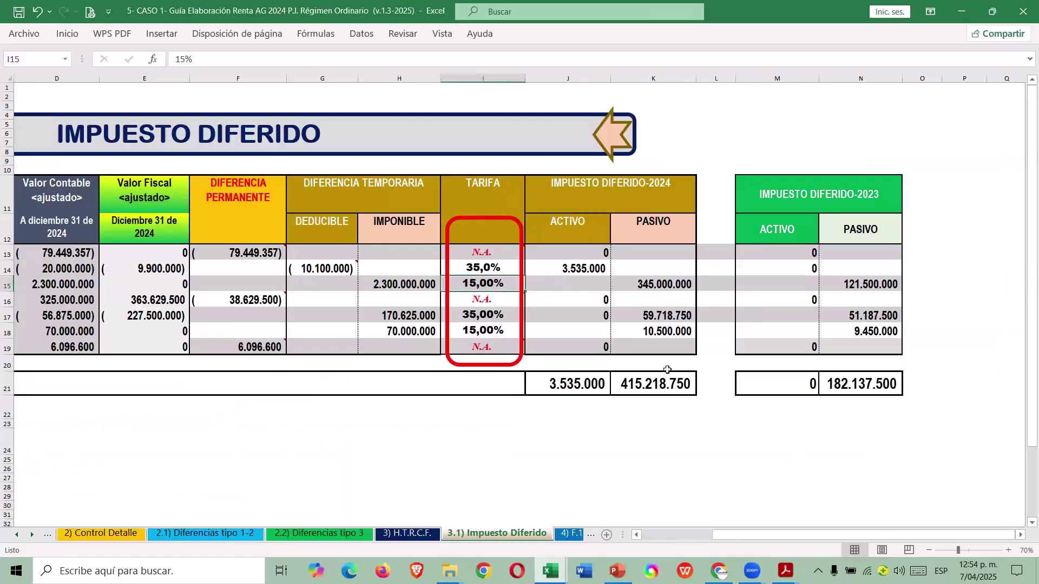
pyautogui.press('Up')
pyautogui.press('Left')
pyautogui.press('Left')
pyautogui.press('Left')
pyautogui.hotkey('alt', 'Tab')
pyautogui.scroll(10, 750, 436)
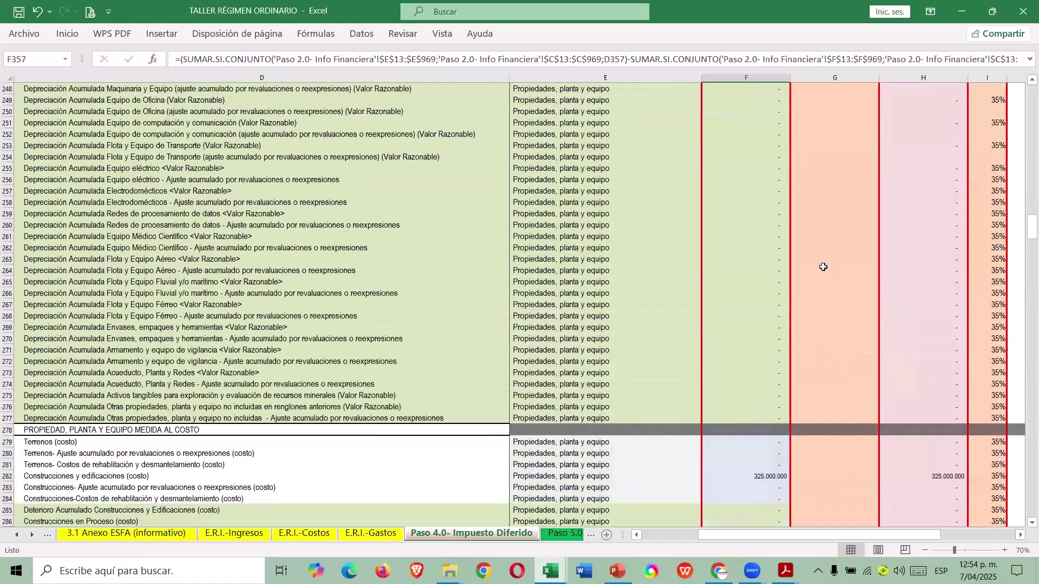
pyautogui.scroll(20, 820, 257)
pyautogui.scroll(20, 820, 256)
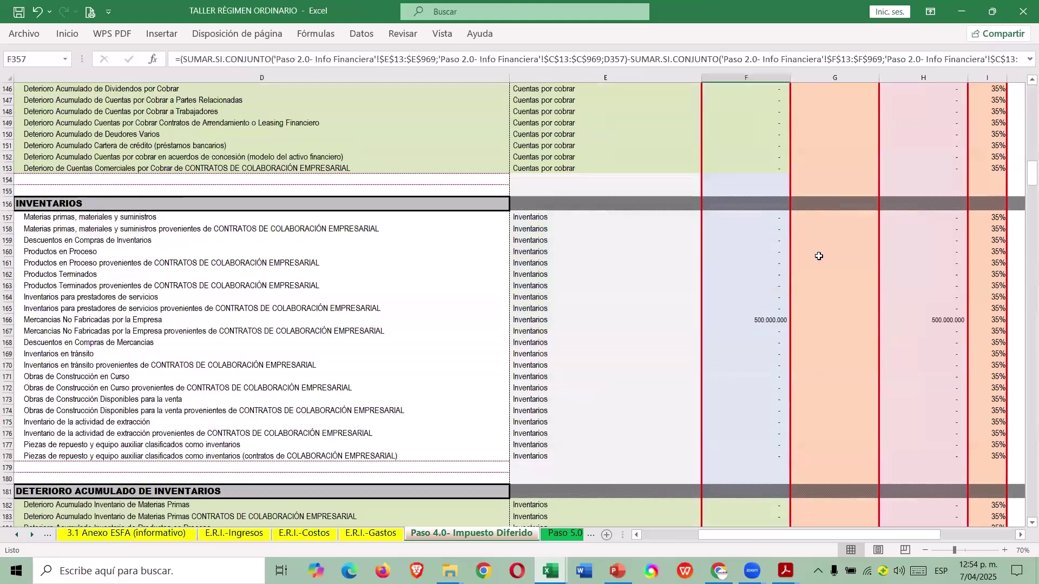
pyautogui.click(844, 358)
pyautogui.write('350')
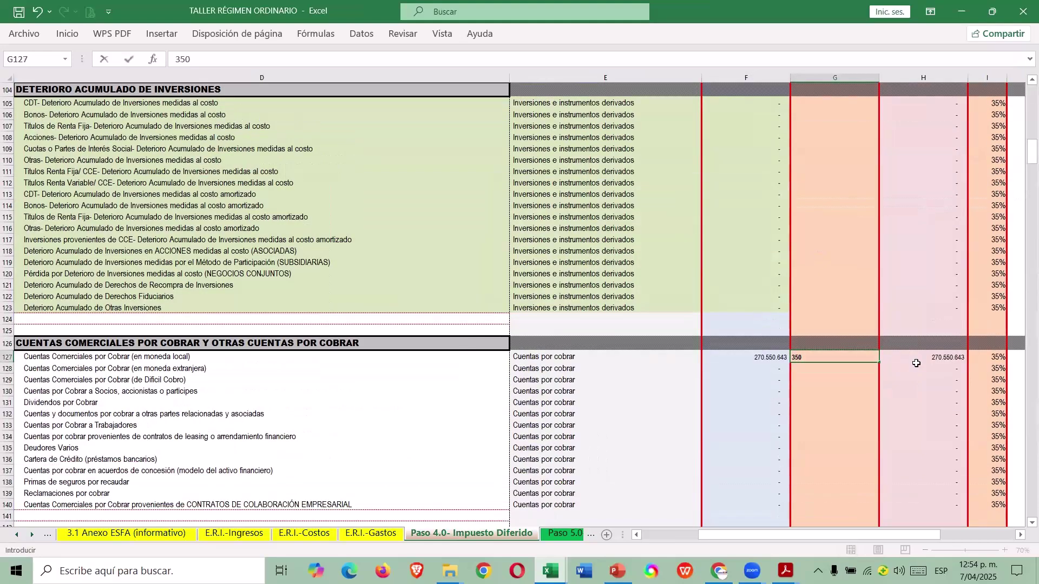
pyautogui.write('000000')
pyautogui.hotkey('ctrl', 'Return')
pyautogui.press('Right')
pyautogui.press('Right')
pyautogui.press('Right')
pyautogui.press('Right')
pyautogui.press('Right')
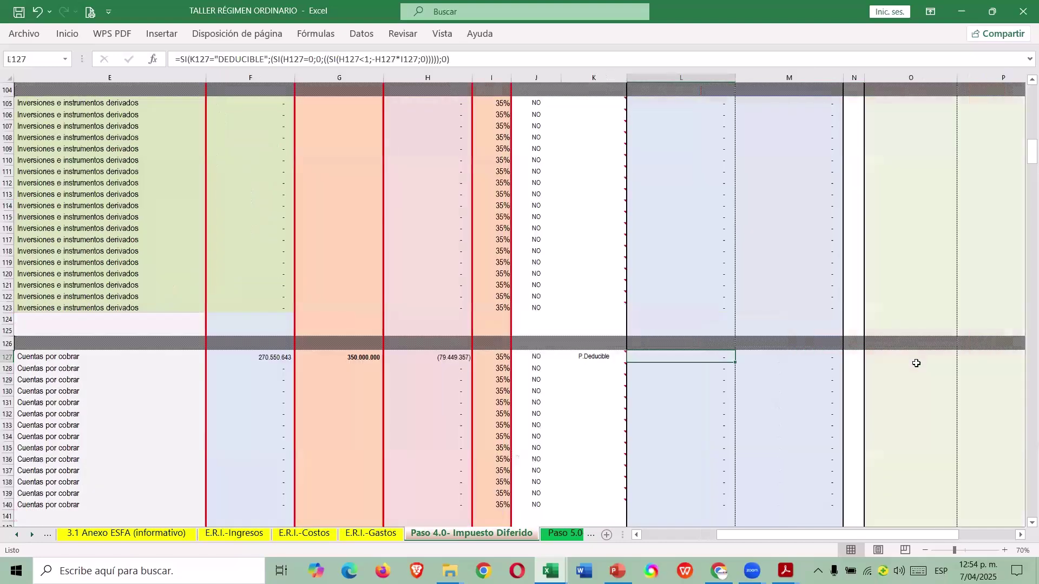
pyautogui.press('Left')
pyautogui.press('Left')
pyautogui.press('Left')
pyautogui.press('Left')
pyautogui.hotkey('alt', 'Tab')
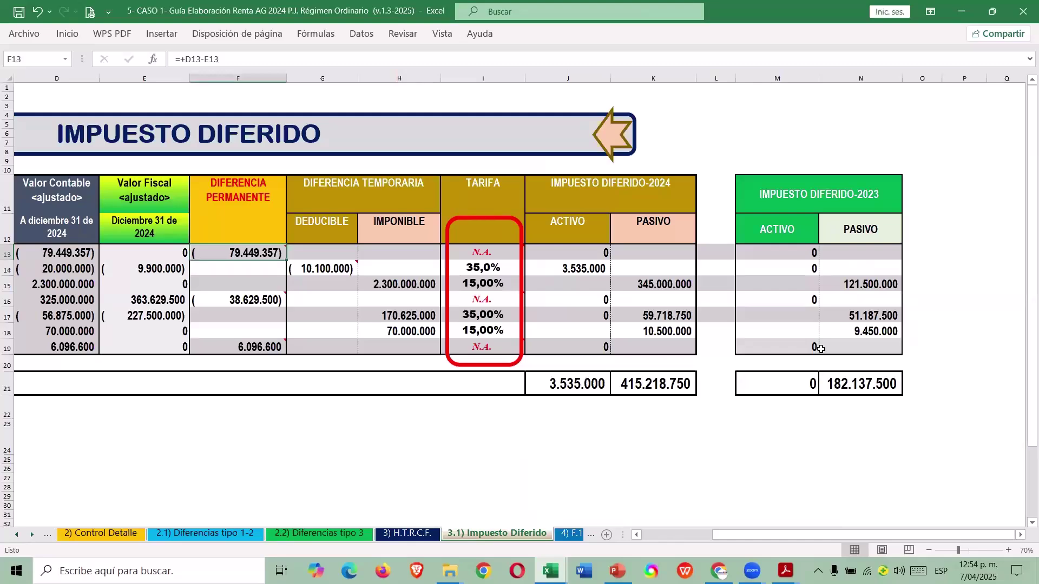
pyautogui.hotkey('alt', 'Tab')
pyautogui.press('Right')
pyautogui.press('Right')
pyautogui.press('Left')
pyautogui.press('Left')
pyautogui.press('Right')
pyautogui.press('Right')
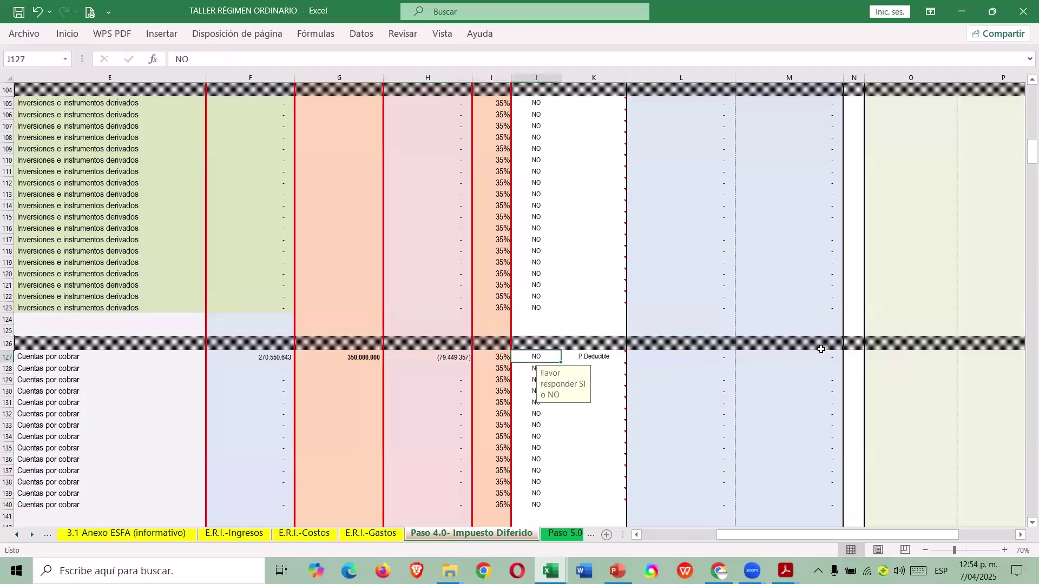
pyautogui.press('Left')
pyautogui.press('Left')
pyautogui.press('Left')
pyautogui.press('Left')
pyautogui.press('Left')
pyautogui.press('Left')
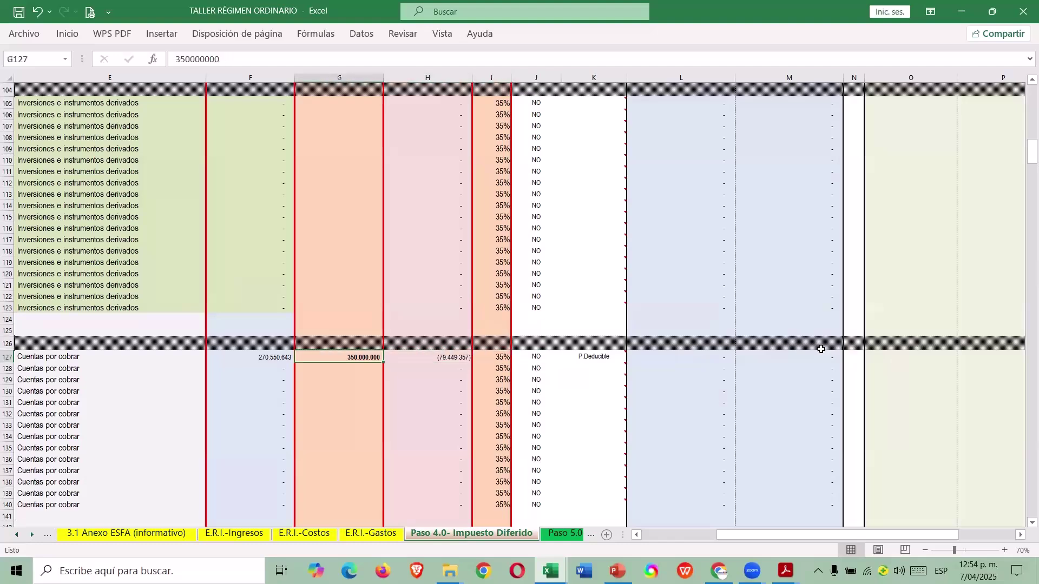
pyautogui.press('Right')
pyautogui.press('Right')
pyautogui.scroll(10, 825, 335)
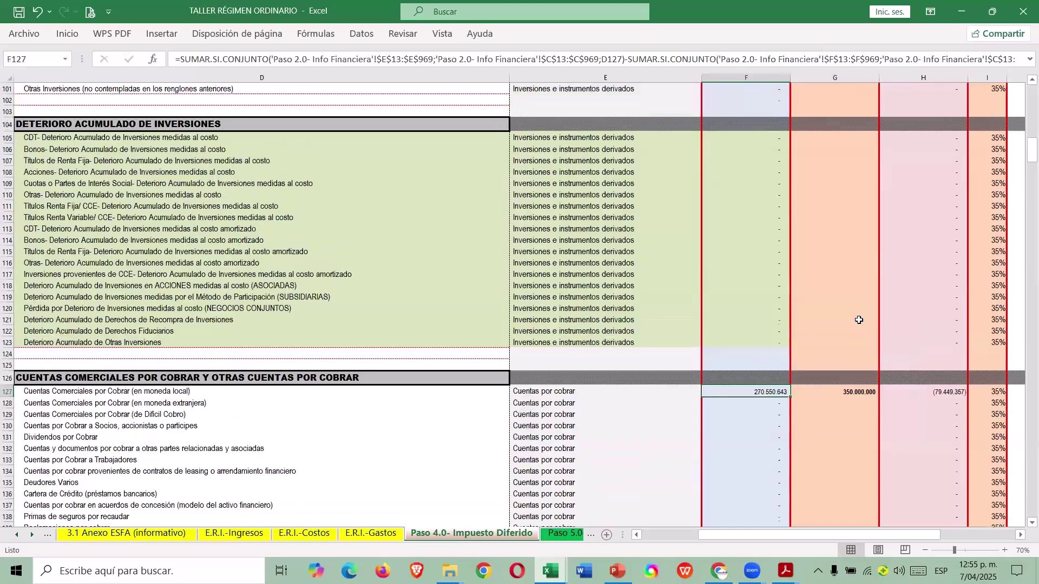
pyautogui.scroll(20, 857, 311)
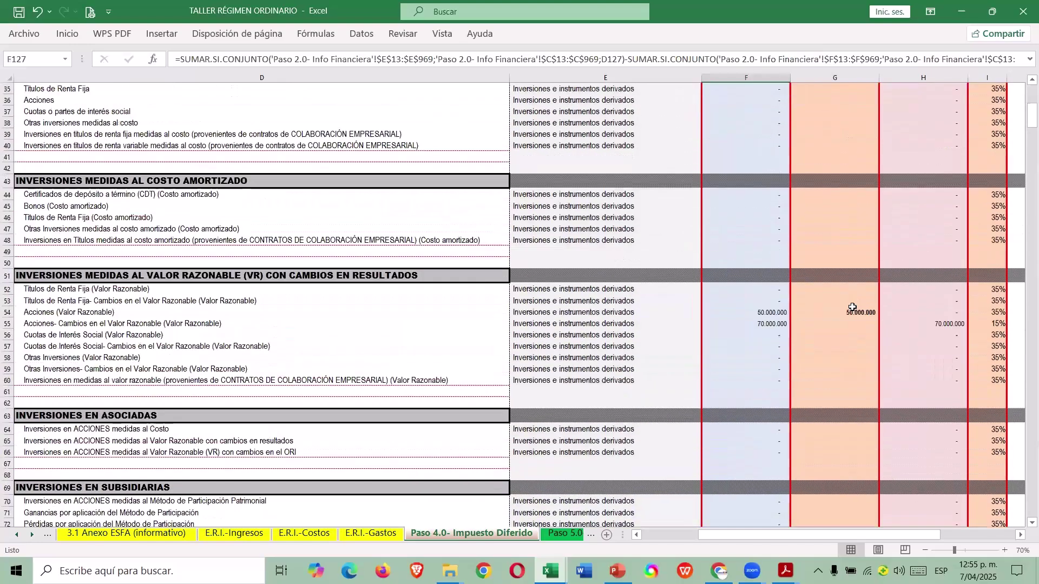
pyautogui.scroll(1, 847, 304)
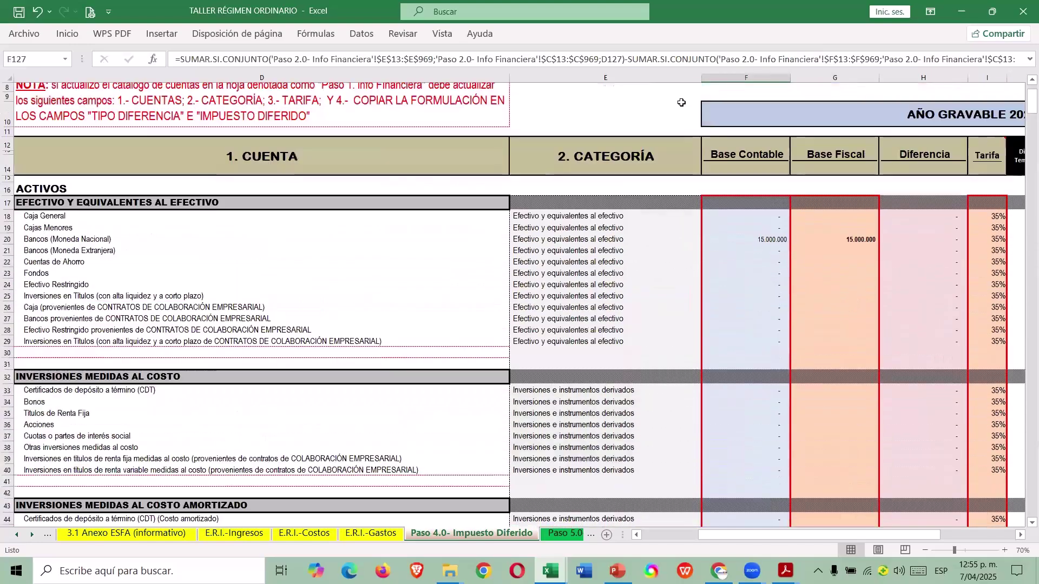
pyautogui.scroll(-4, 797, 252)
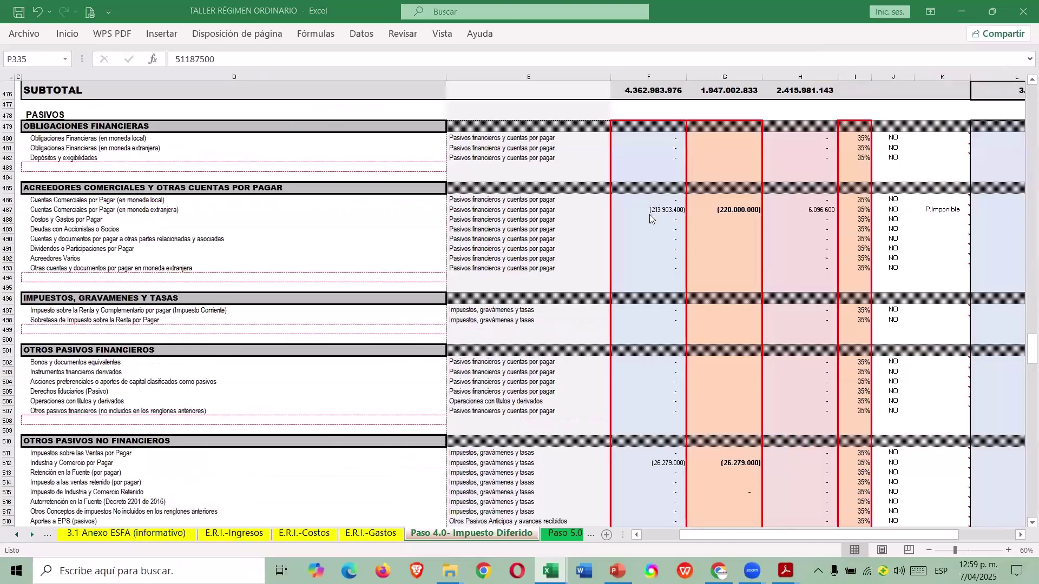
pyautogui.scroll(-20, 658, 249)
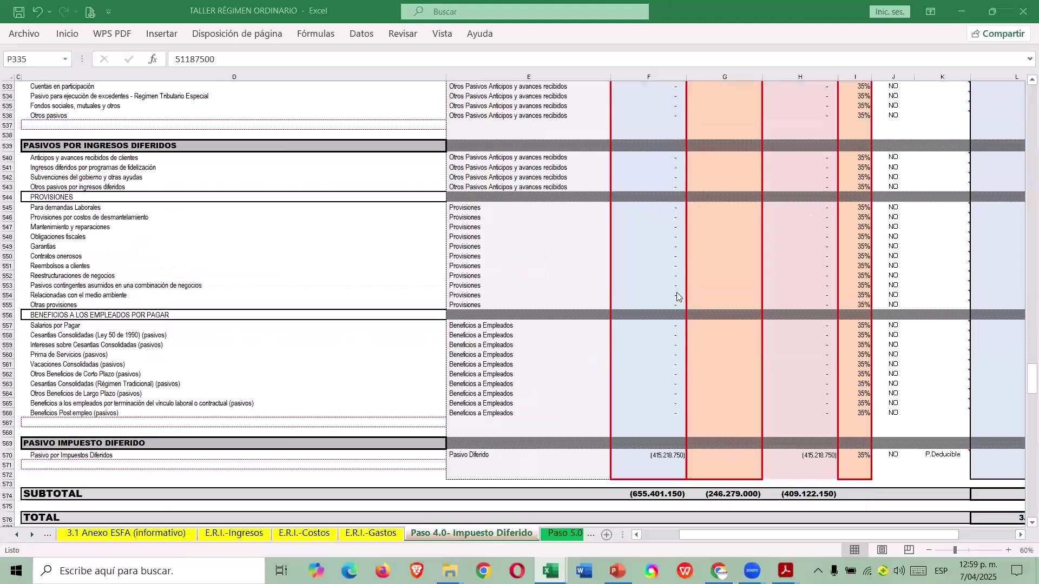
pyautogui.scroll(-6, 734, 525)
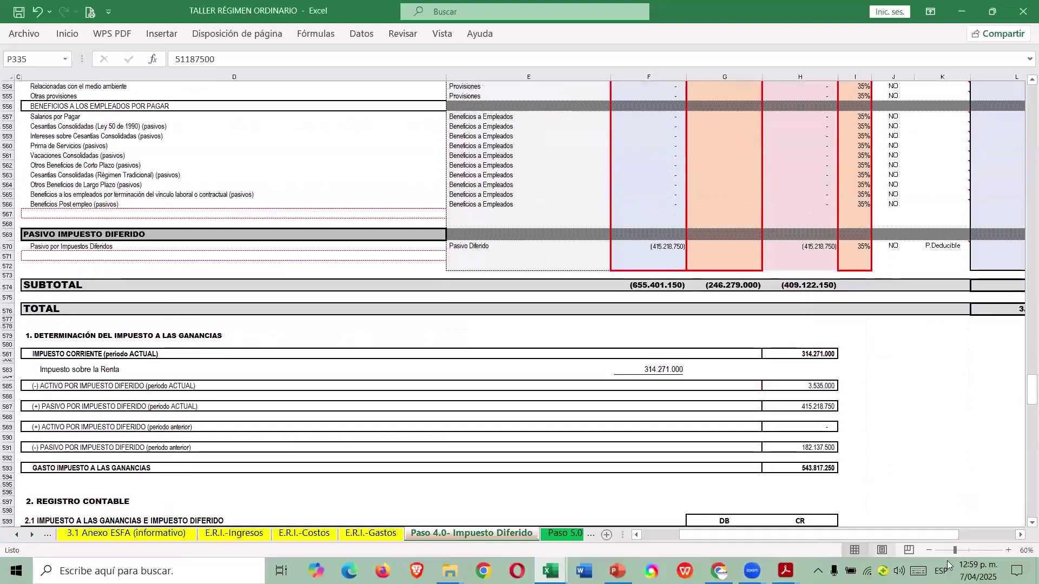
pyautogui.click(1019, 536)
pyautogui.click(1019, 536)
pyautogui.click(252, 313)
pyautogui.click(344, 96)
pyautogui.hotkey('ctrl', 'shift', 'Down')
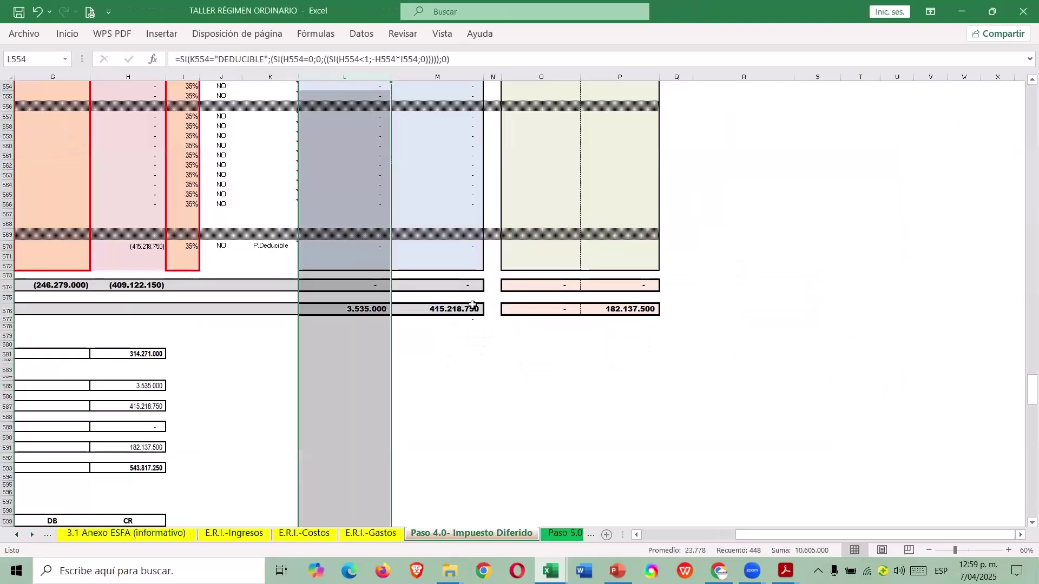
pyautogui.click(472, 307)
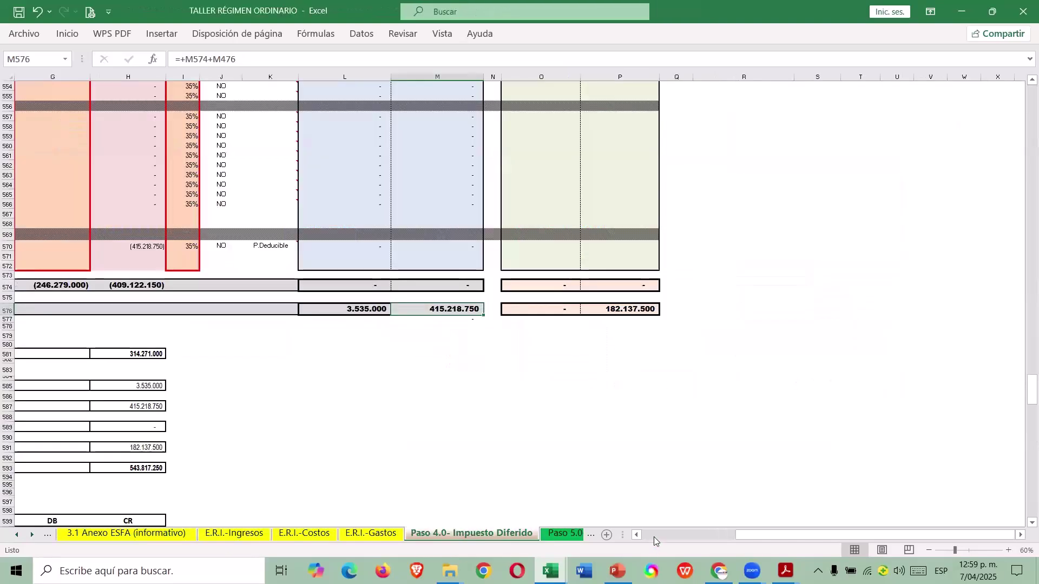
pyautogui.hscroll(-3, 664, 489)
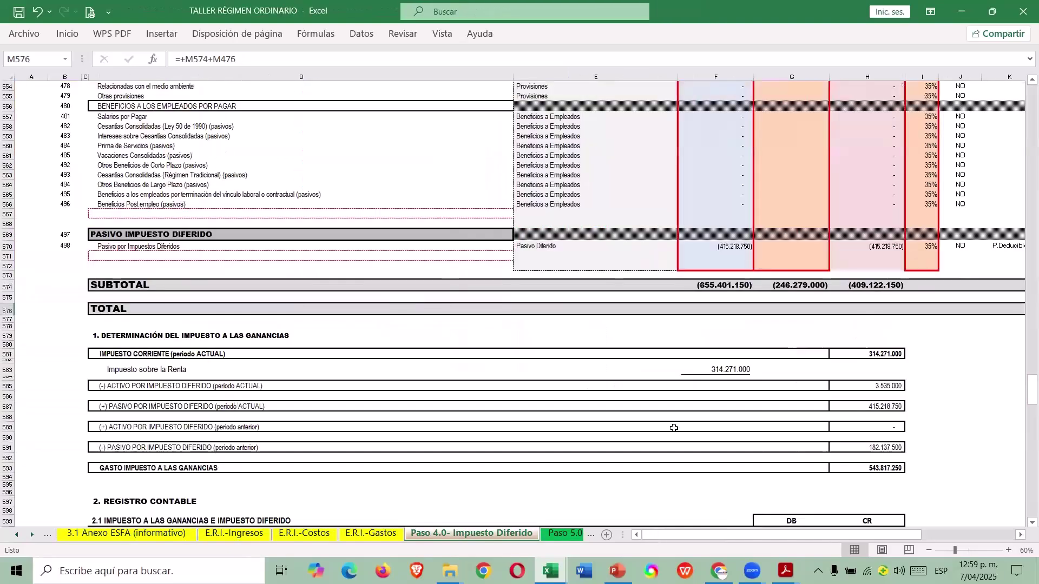
pyautogui.scroll(14, 706, 342)
pyautogui.scroll(20, 706, 343)
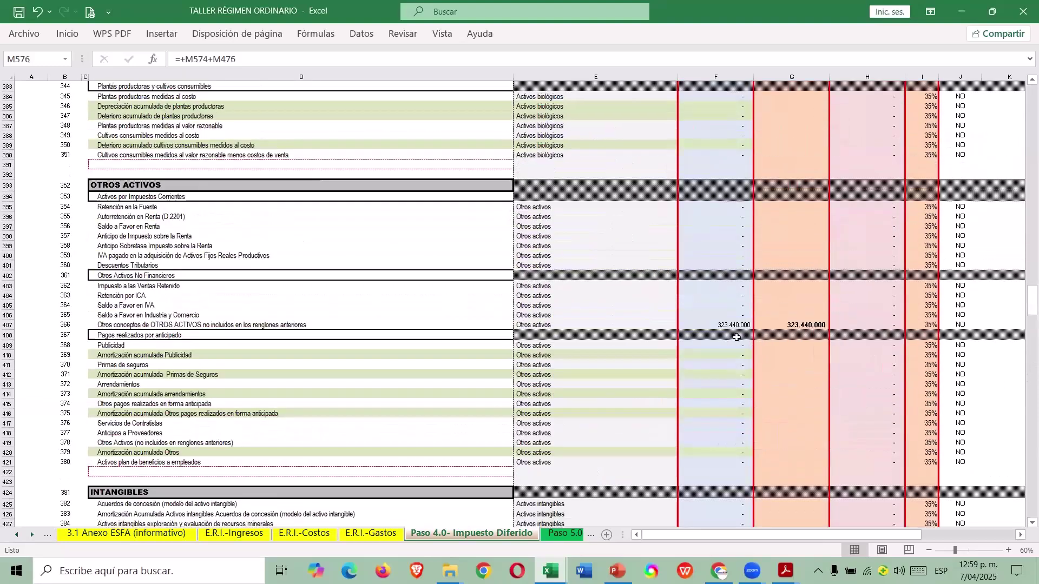
pyautogui.scroll(20, 726, 328)
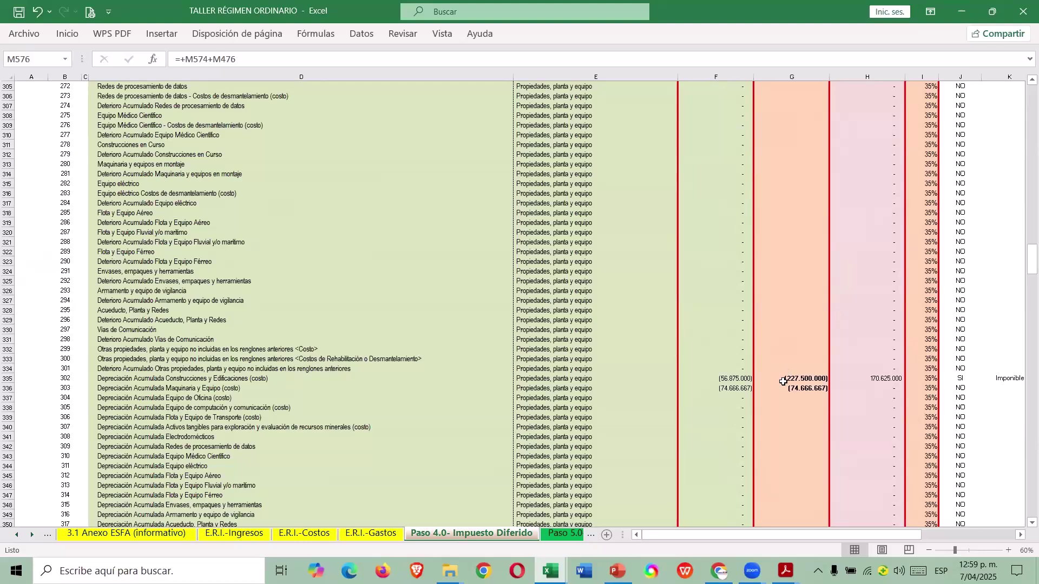
pyautogui.click(784, 381)
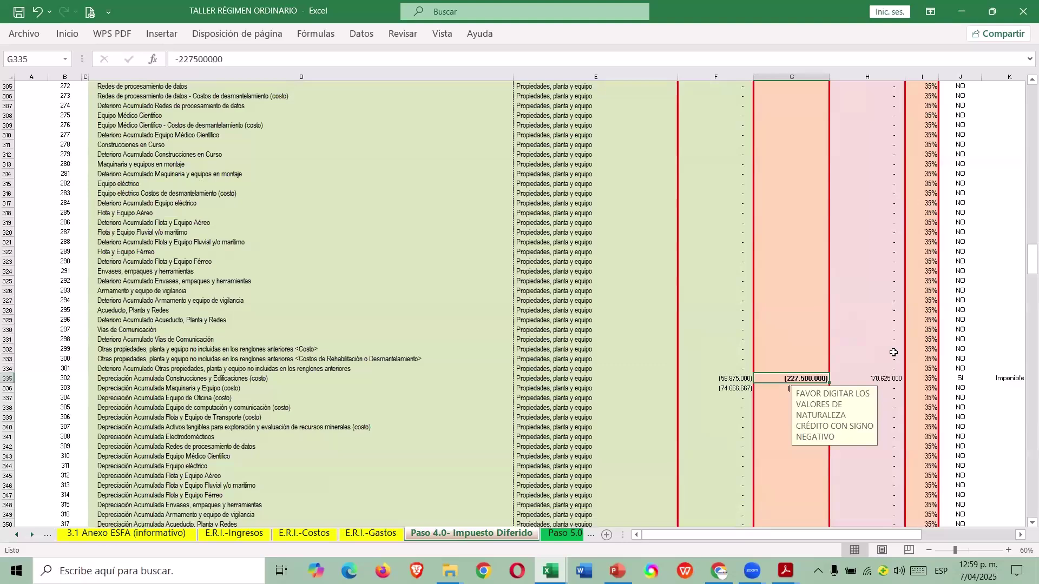
pyautogui.scroll(-10, 894, 353)
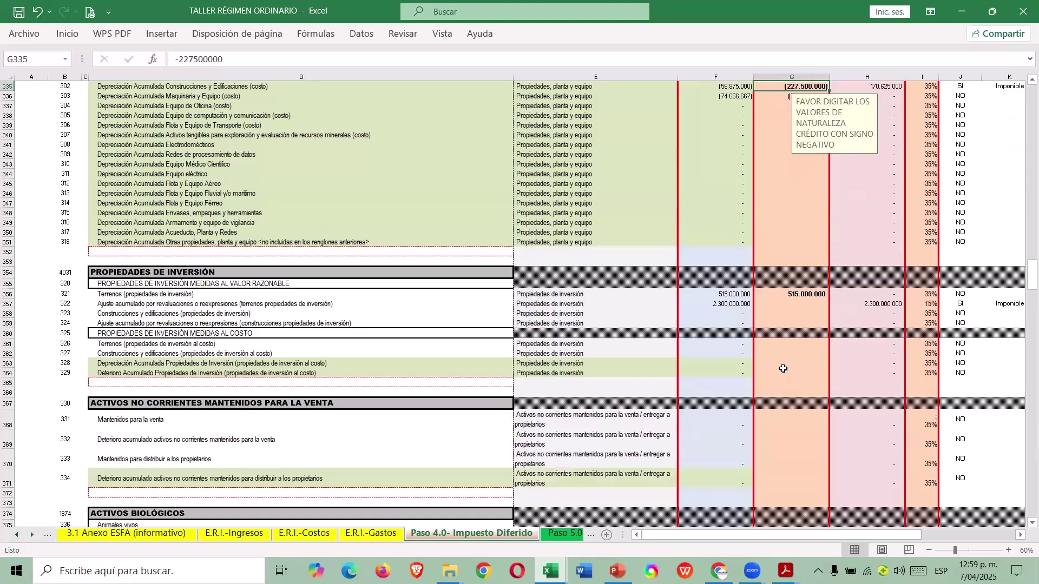
pyautogui.scroll(-7, 784, 359)
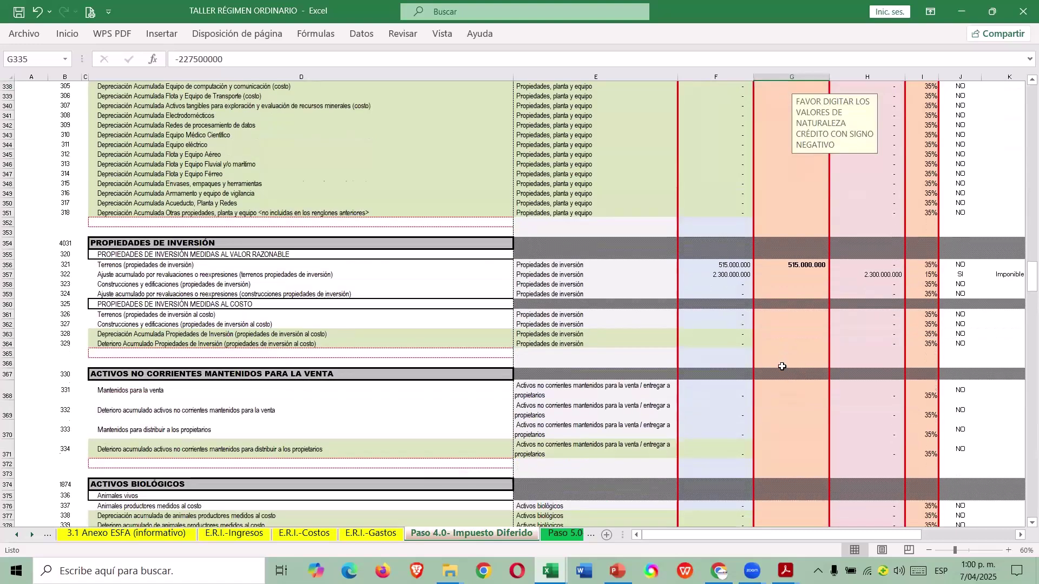
pyautogui.scroll(-20, 771, 382)
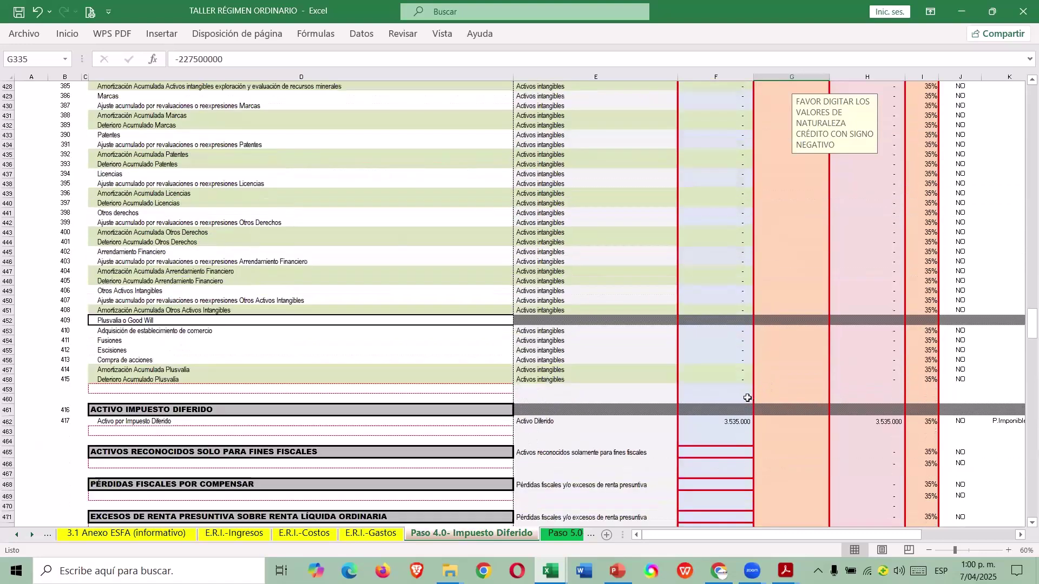
pyautogui.scroll(-20, 735, 400)
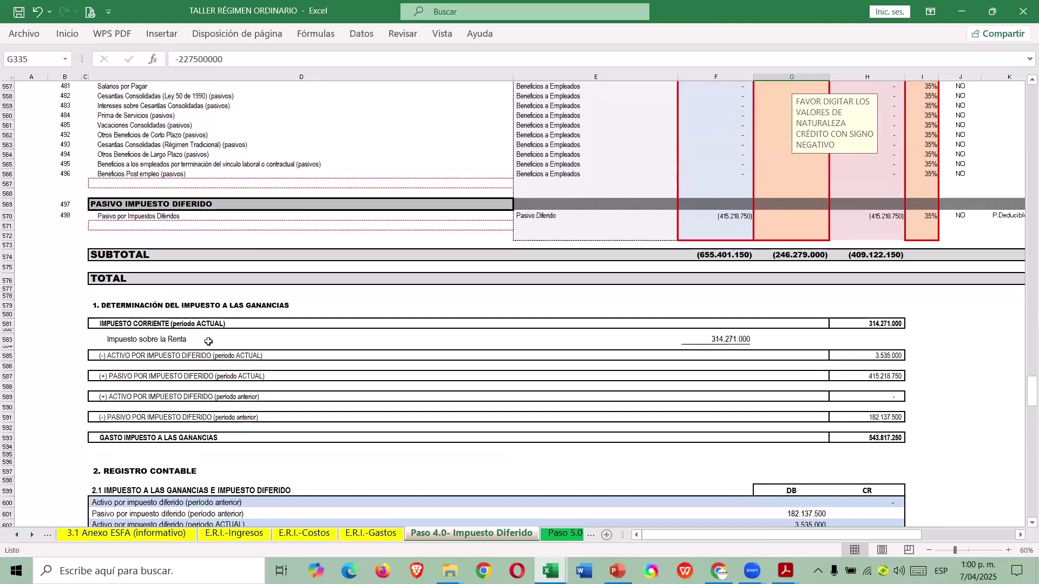
# Inspect the income tax expense formula in H593 and the source of the 314.271.000 current tax.
pyautogui.click(8, 438)
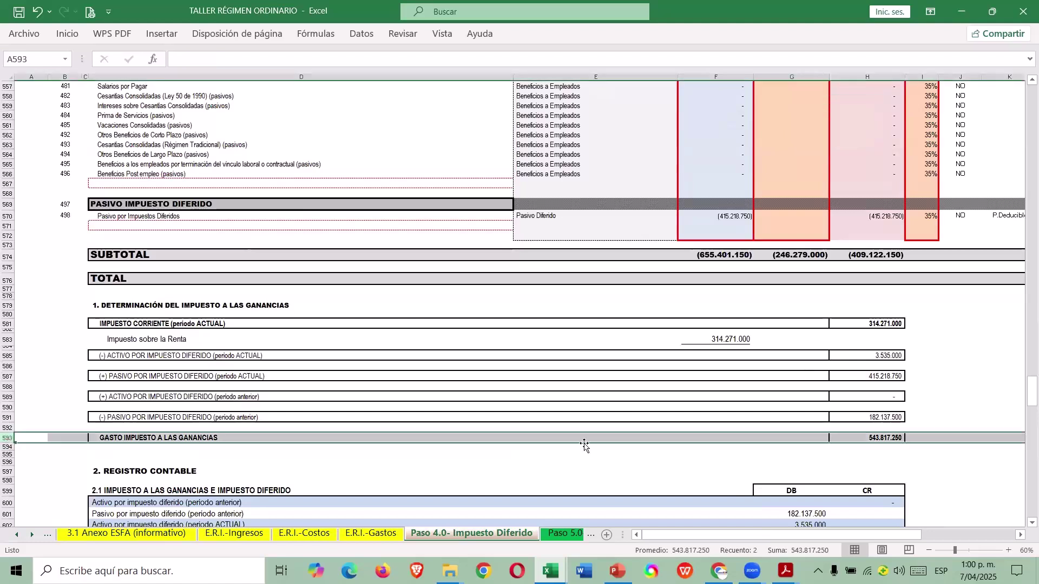
pyautogui.click(888, 438)
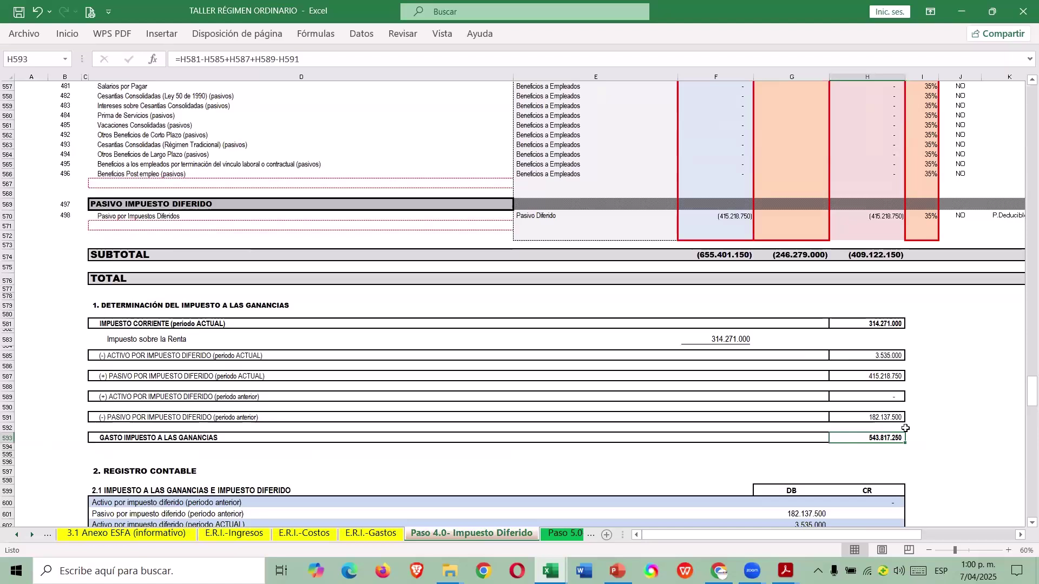
pyautogui.click(752, 340)
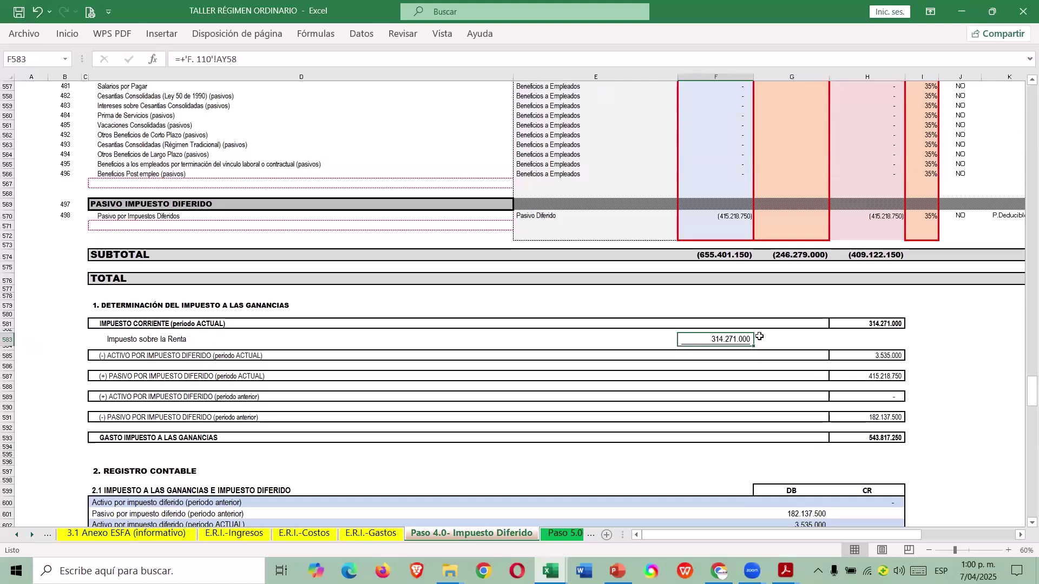
# Return to the top of Paso 4.0, then move to the Menú sheet's Paso 5 section.
pyautogui.scroll(-2, 760, 337)
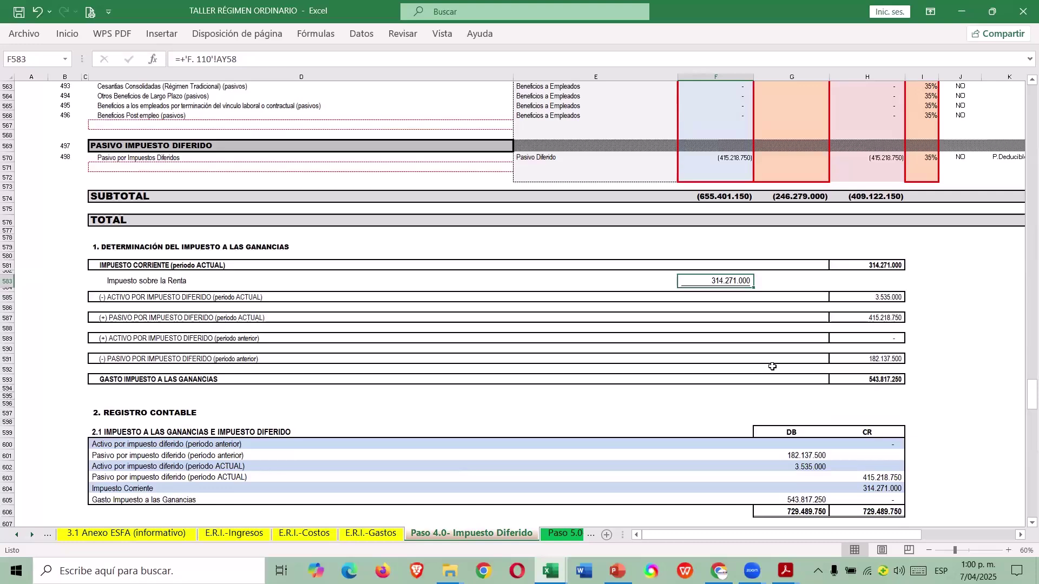
pyautogui.scroll(9, 773, 367)
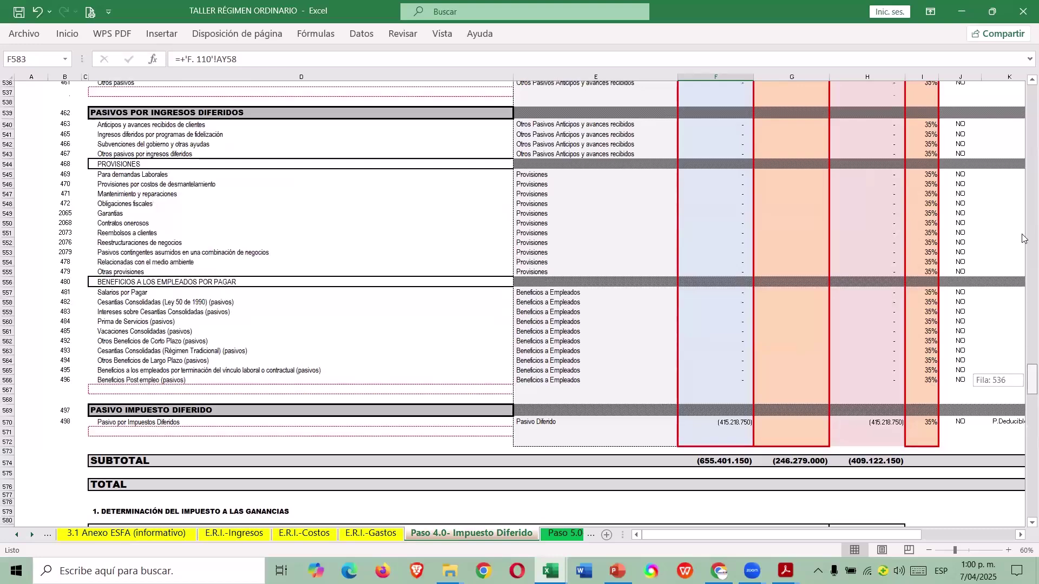
pyautogui.moveTo(1022, 261); pyautogui.dragTo(1026, 89)
pyautogui.scroll(20, 652, 120)
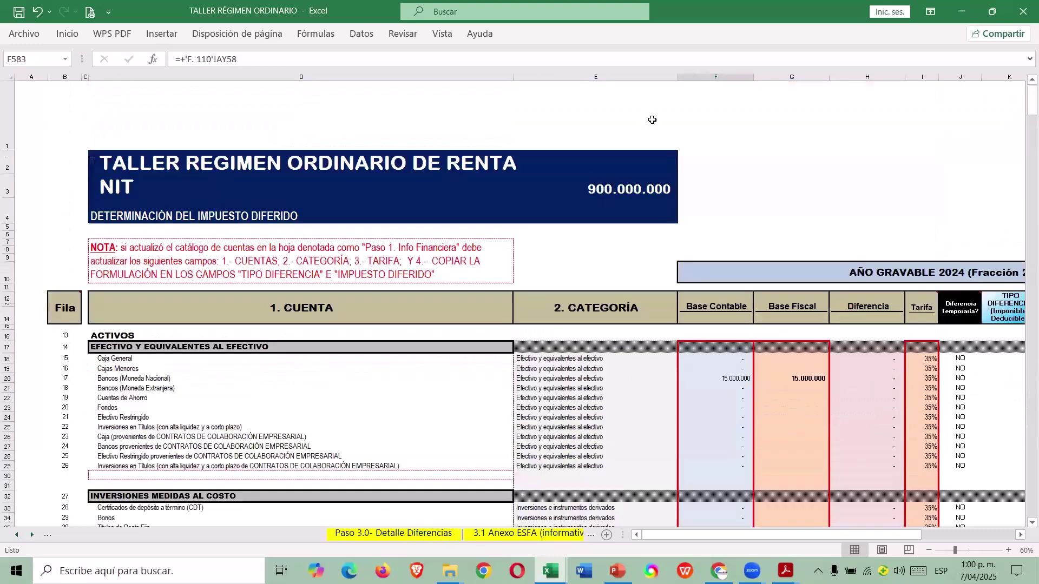
pyautogui.hotkey('ctrl', 'pageup')
pyautogui.hotkey('ctrl', 'pageup')
pyautogui.hotkey('ctrl', 'pageup')
pyautogui.scroll(-2, 653, 270)
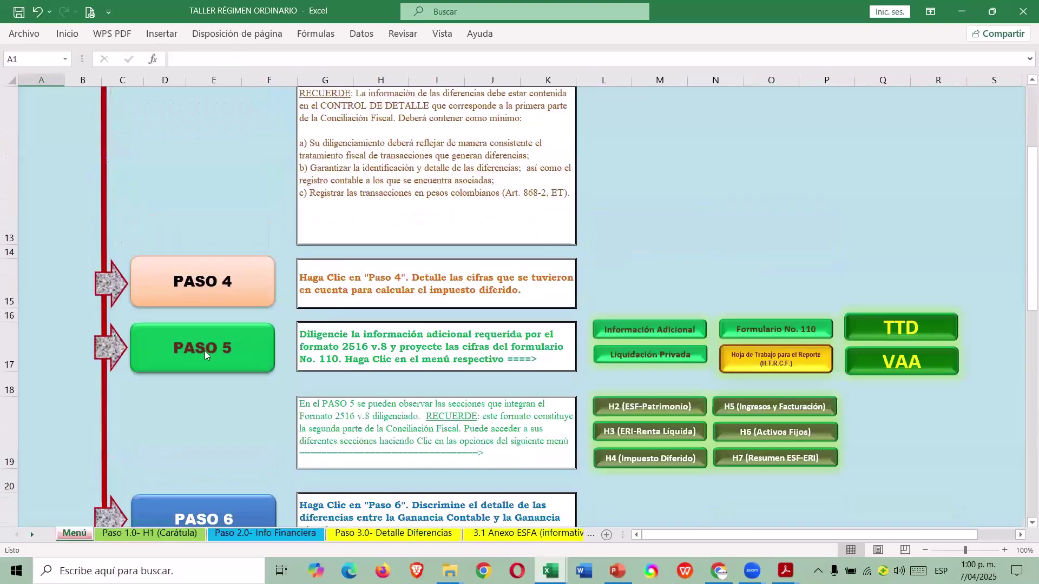
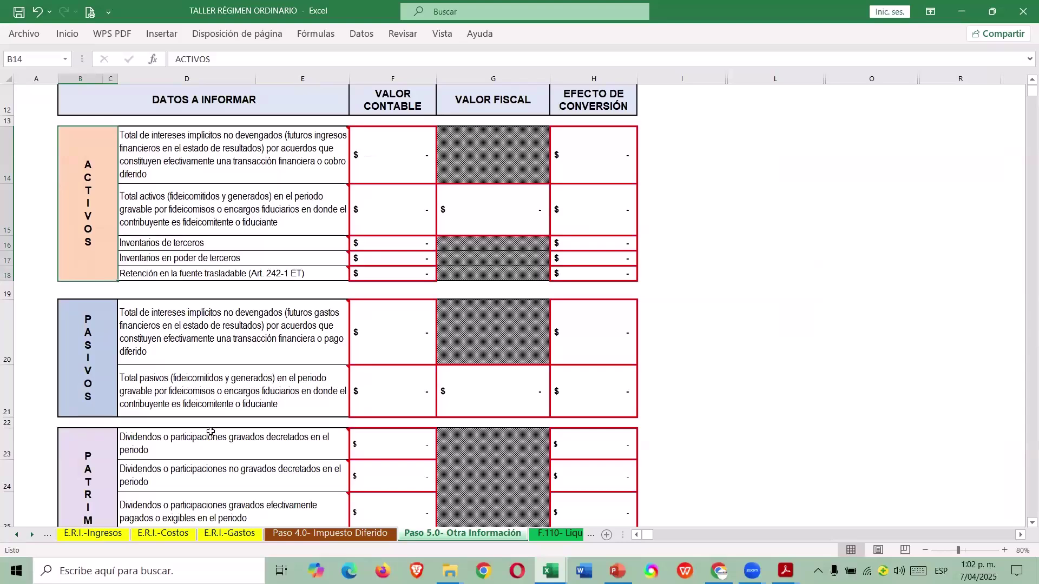
# Read the row notes on transferable withholdings and unearned implicit interest expenses.
pyautogui.click(281, 275)
pyautogui.click(401, 271)
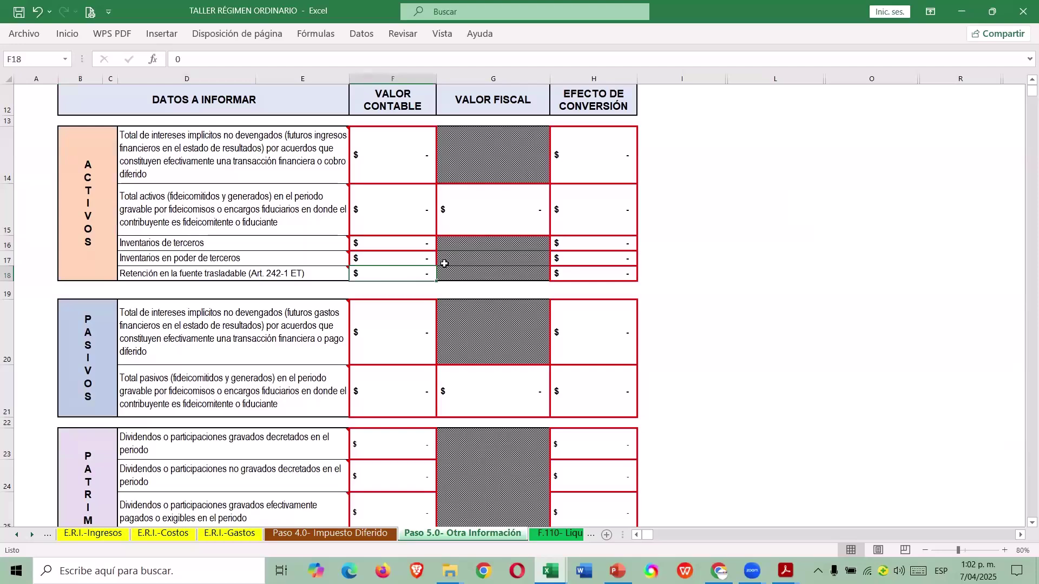
pyautogui.scroll(-1, 324, 294)
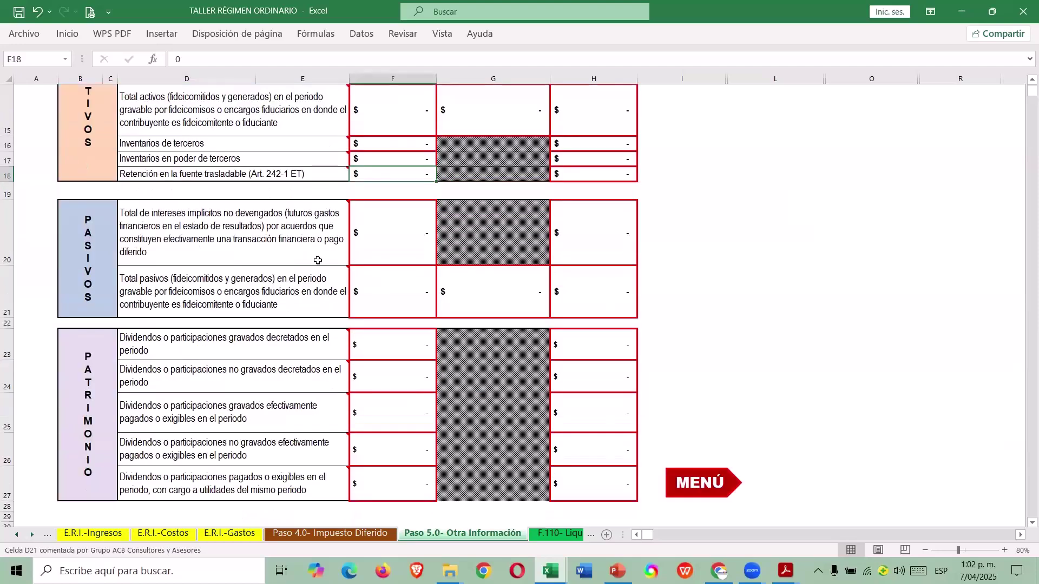
pyautogui.click(325, 260)
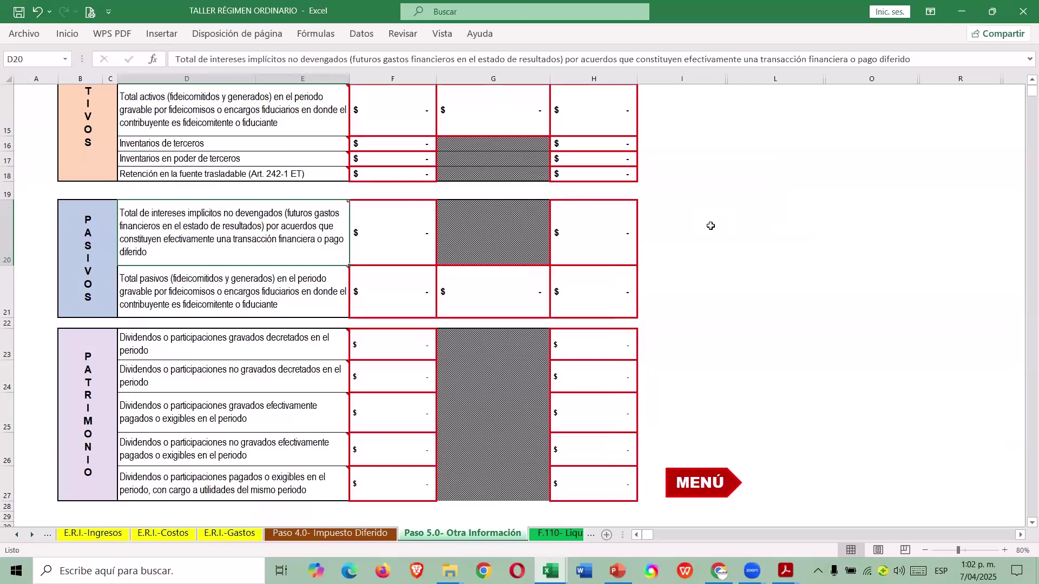
# Read the taxed-dividends note, then switch to the guide's 3.1) Impuesto Diferido sheet.
pyautogui.scroll(-1, 412, 362)
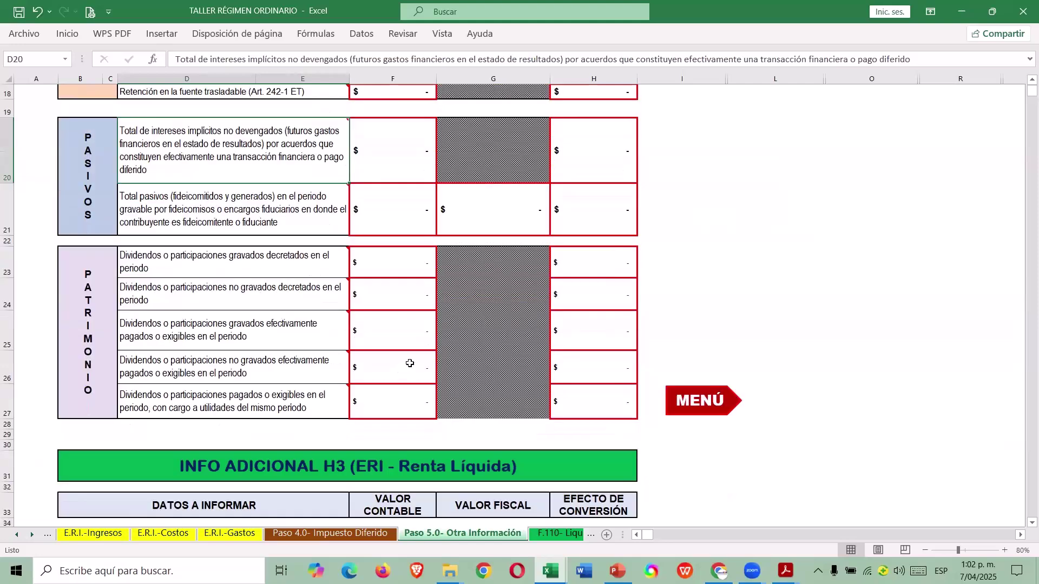
pyautogui.click(278, 264)
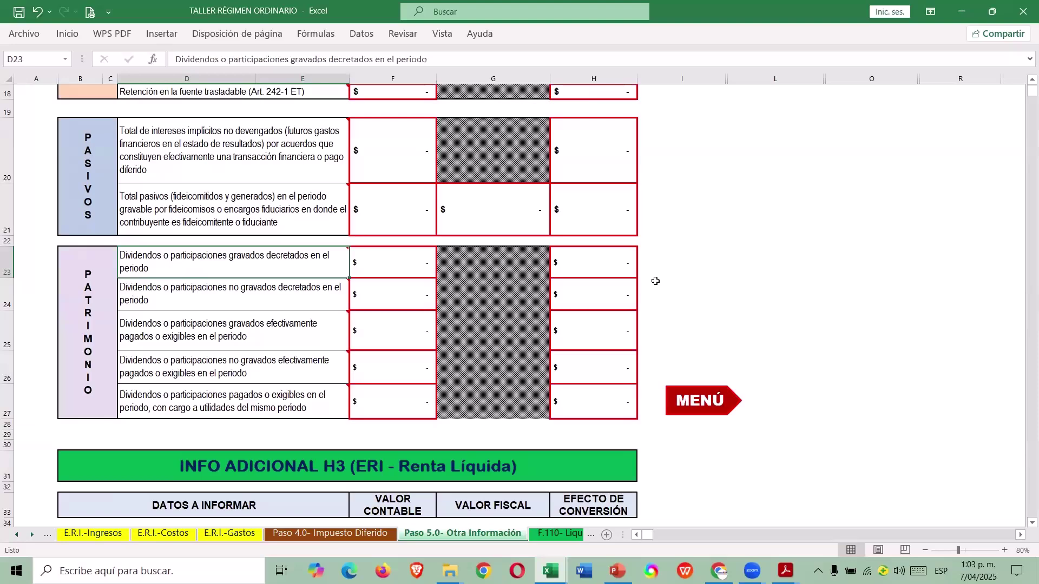
pyautogui.scroll(6, 560, 224)
pyautogui.scroll(-4, 514, 255)
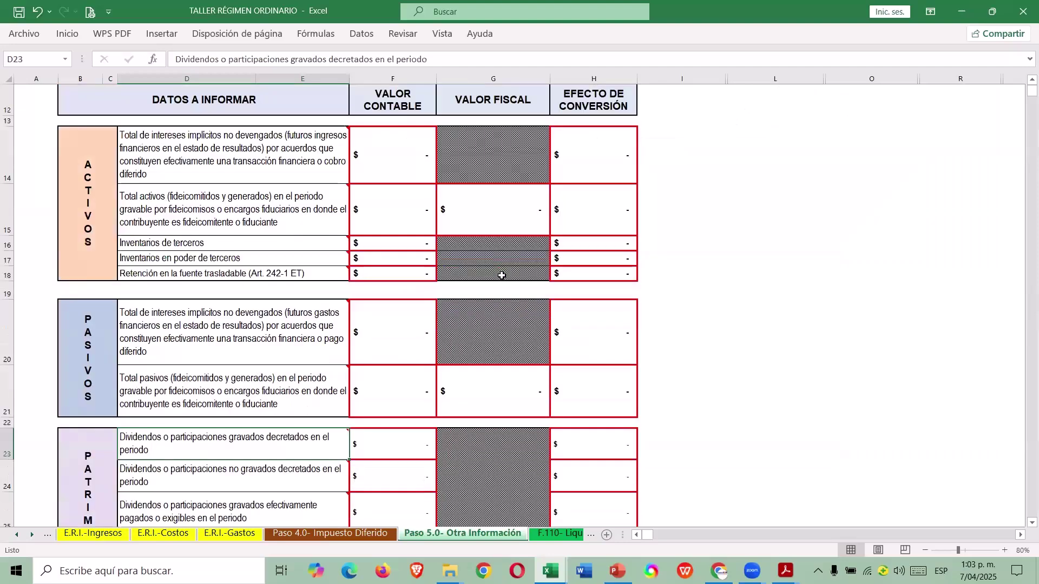
pyautogui.click(393, 154)
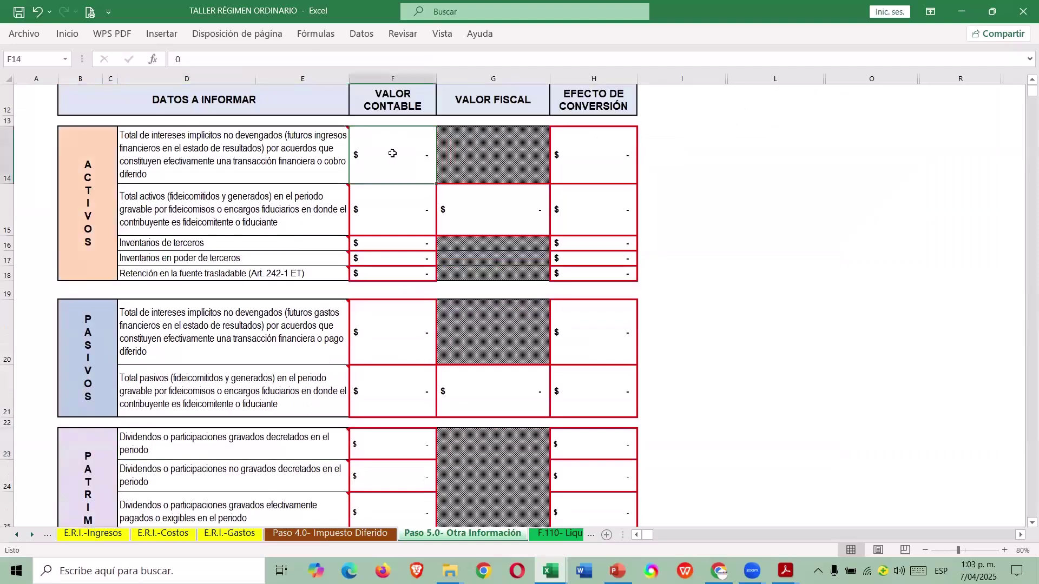
pyautogui.hotkey('alt', 'Tab')
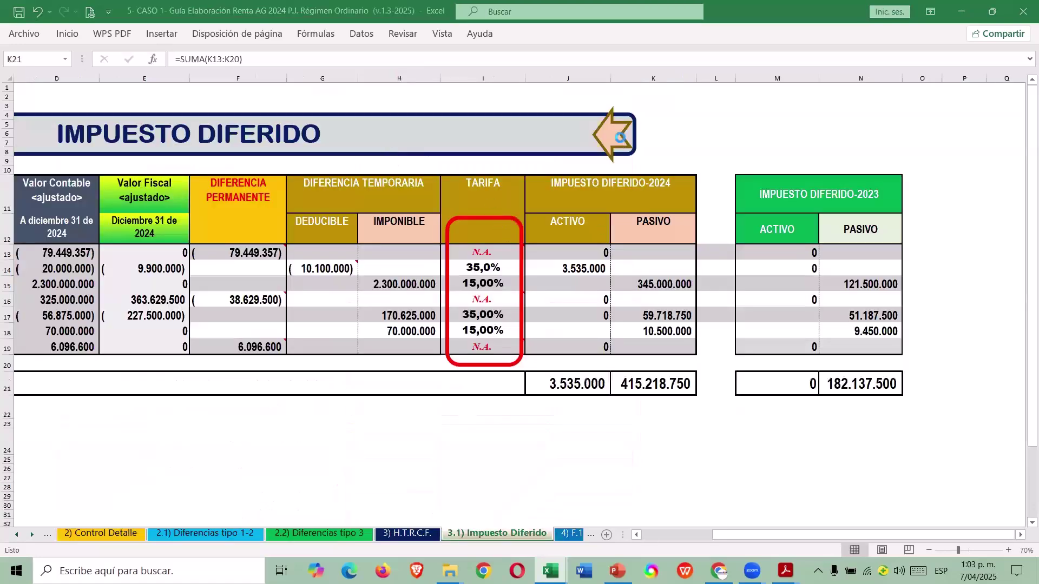
# Open the guide's 2) Control Detalle sheet and locate the implicit-financing interest table.
pyautogui.click(620, 136)
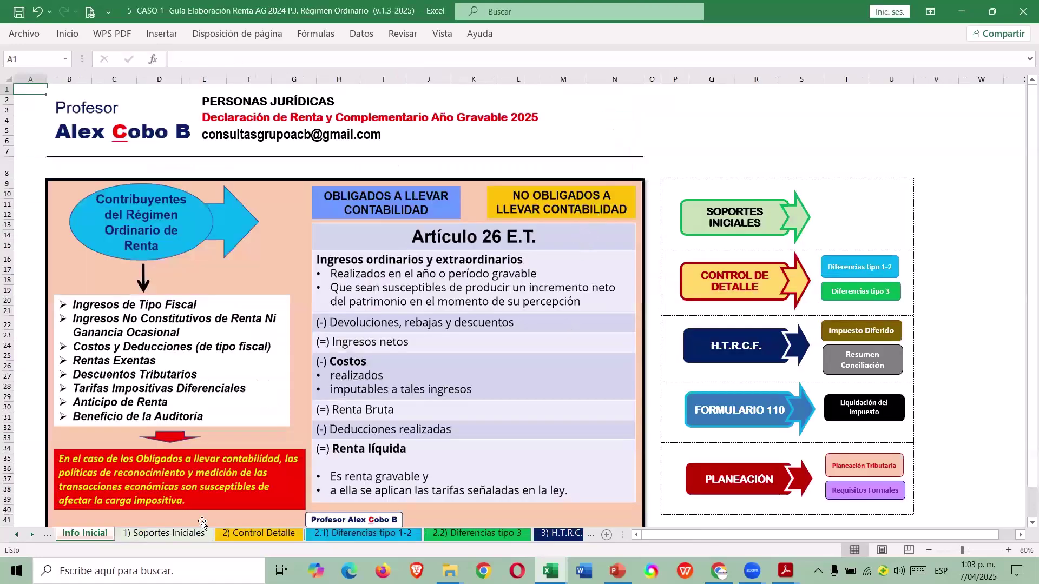
pyautogui.click(248, 533)
pyautogui.scroll(-5, 325, 444)
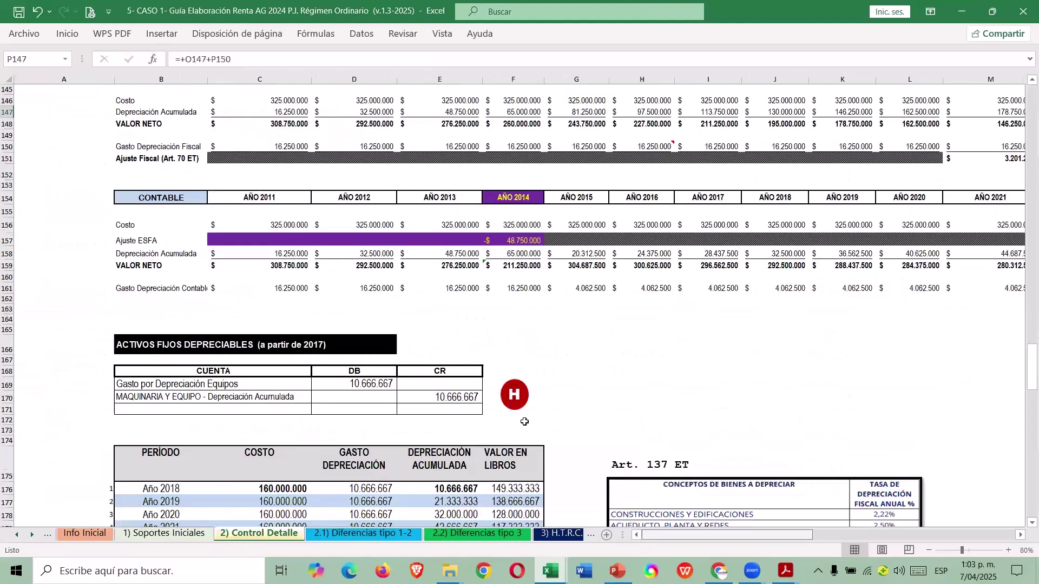
pyautogui.scroll(-10, 403, 333)
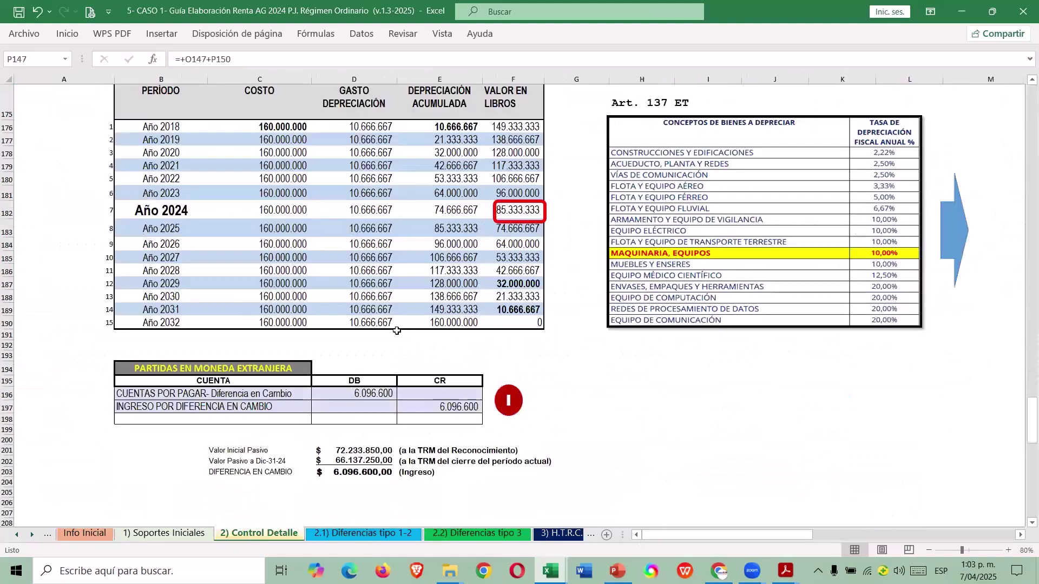
pyautogui.scroll(6, 397, 330)
pyautogui.scroll(20, 387, 321)
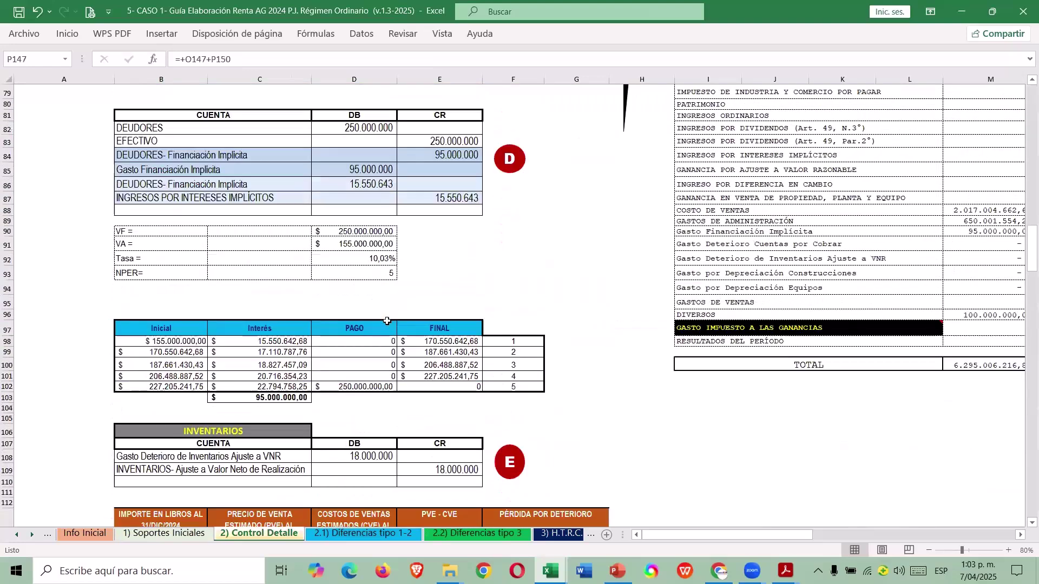
pyautogui.scroll(-1, 387, 320)
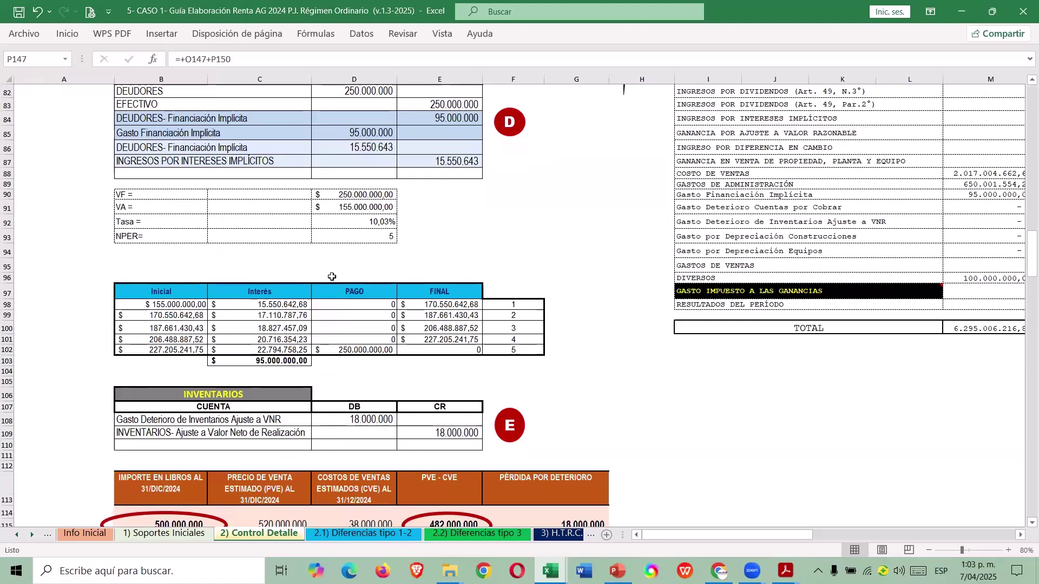
pyautogui.scroll(1, 332, 277)
pyautogui.scroll(-1, 379, 231)
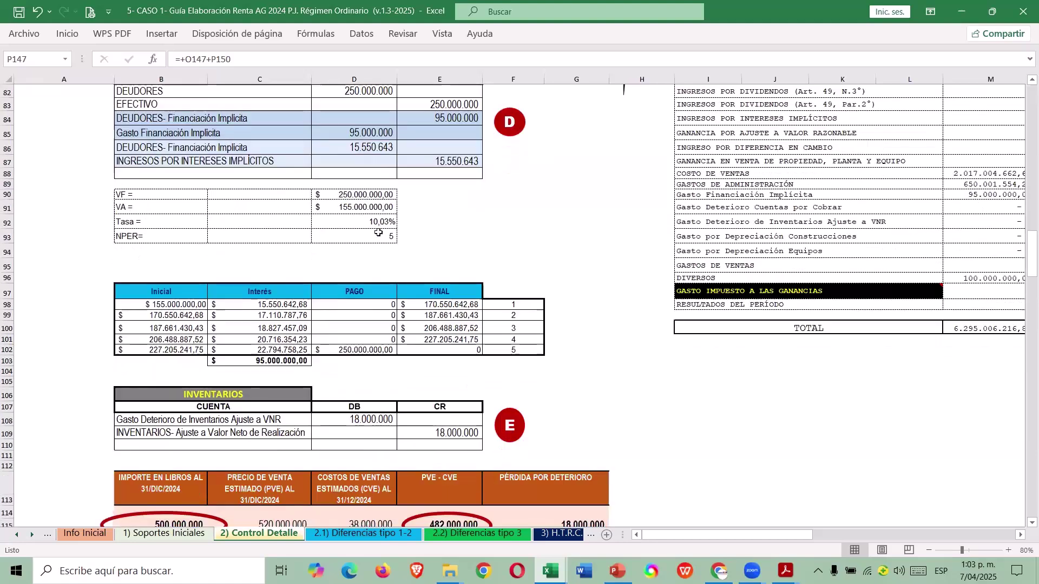
# Sum the year-two to year-five interest amounts in C99:C102, then return to the TALLER workbook.
pyautogui.click(297, 315)
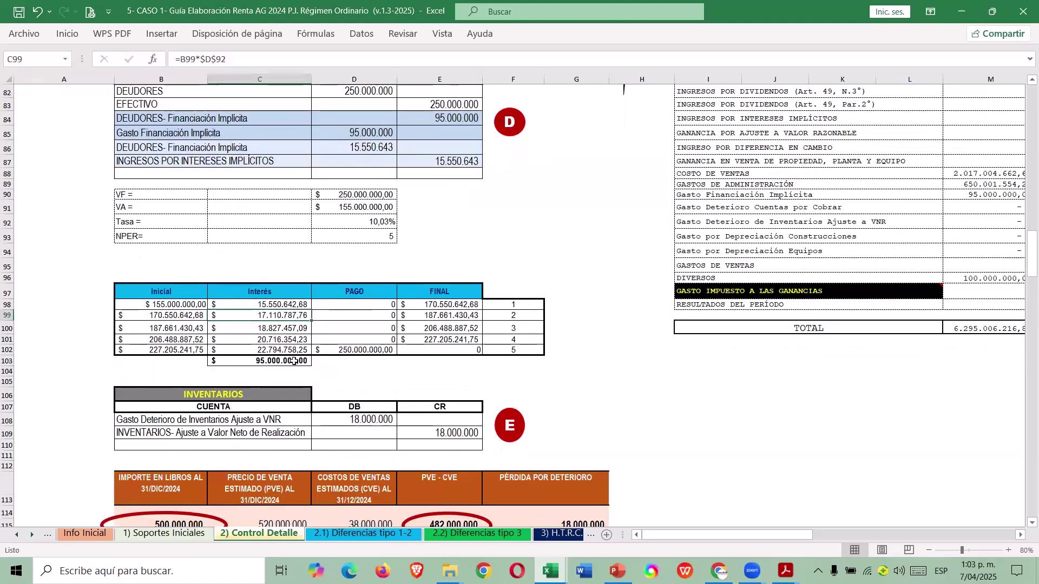
pyautogui.click(293, 361)
pyautogui.click(299, 316)
pyautogui.moveTo(299, 316); pyautogui.dragTo(298, 350)
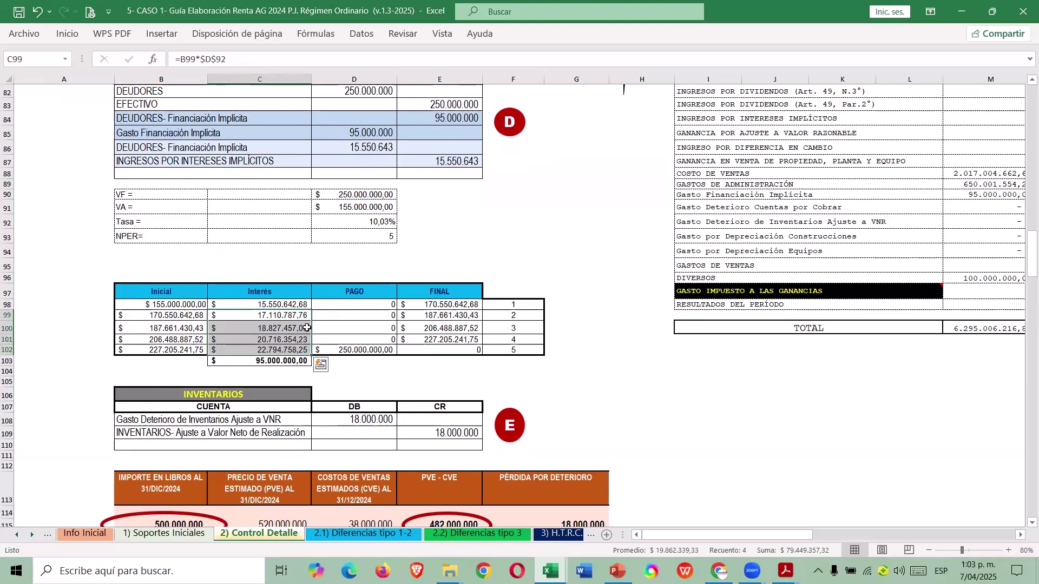
pyautogui.hotkey('alt', 'Tab')
# Enter 79.449.307 as the accounting value of unearned implicit interest income in F14.
pyautogui.click(391, 158)
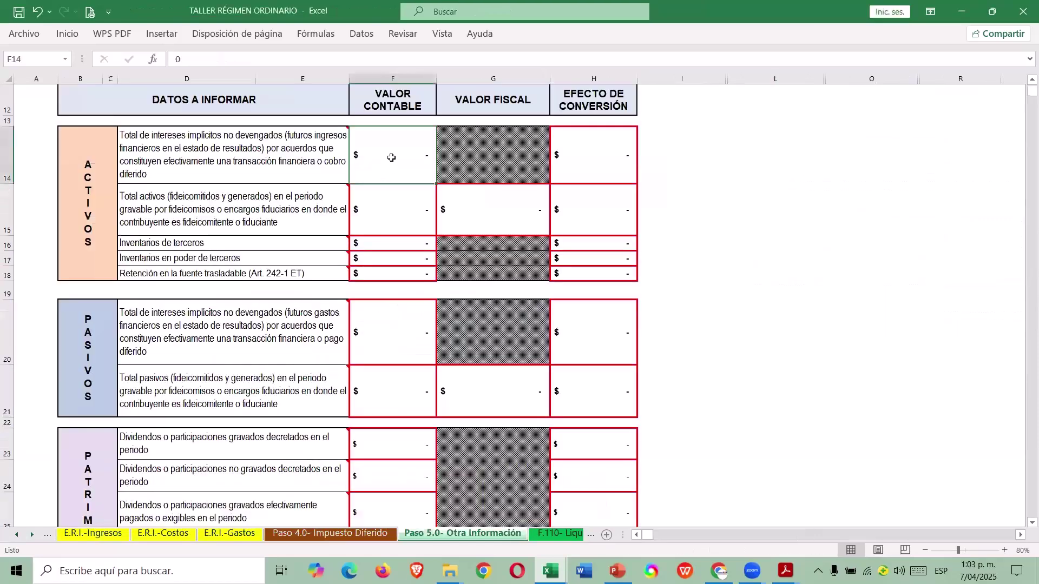
pyautogui.write('79')
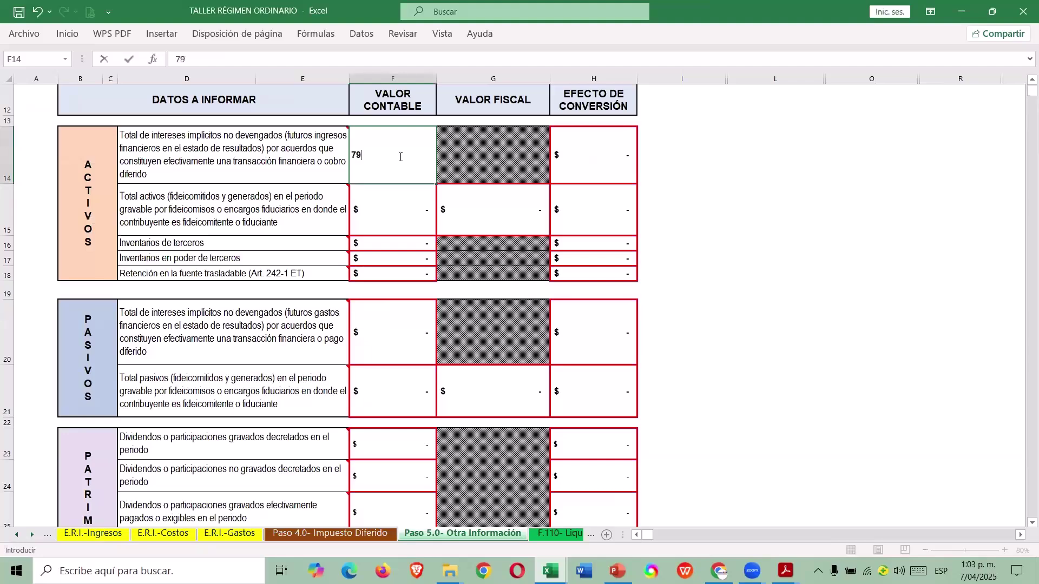
pyautogui.write('449307')
pyautogui.press('Return')
# Go to the INFO ADICIONAL H3 section through the sheet's MENÚ.
pyautogui.scroll(-3, 578, 278)
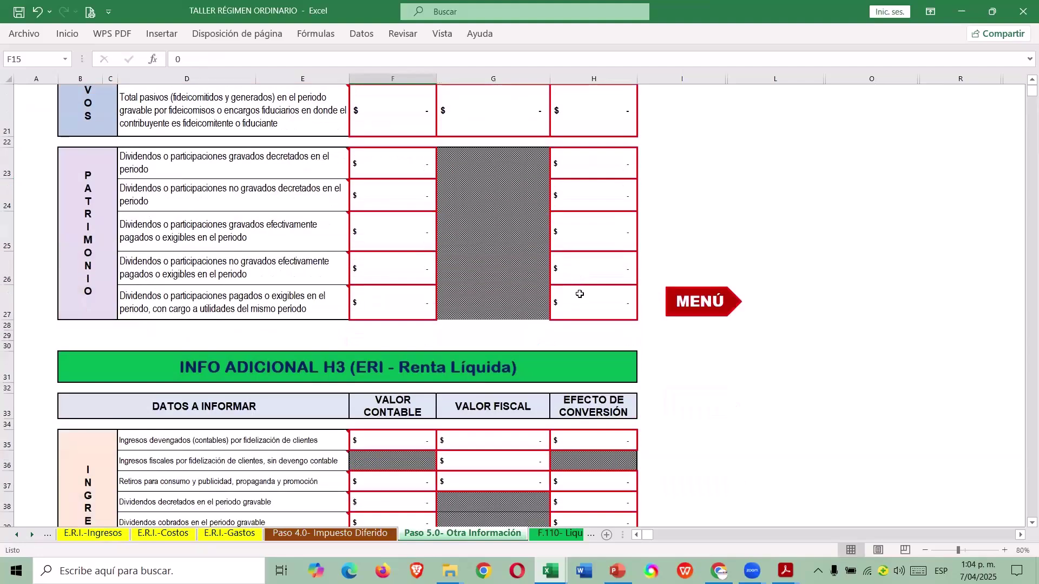
pyautogui.click(719, 306)
pyautogui.click(379, 202)
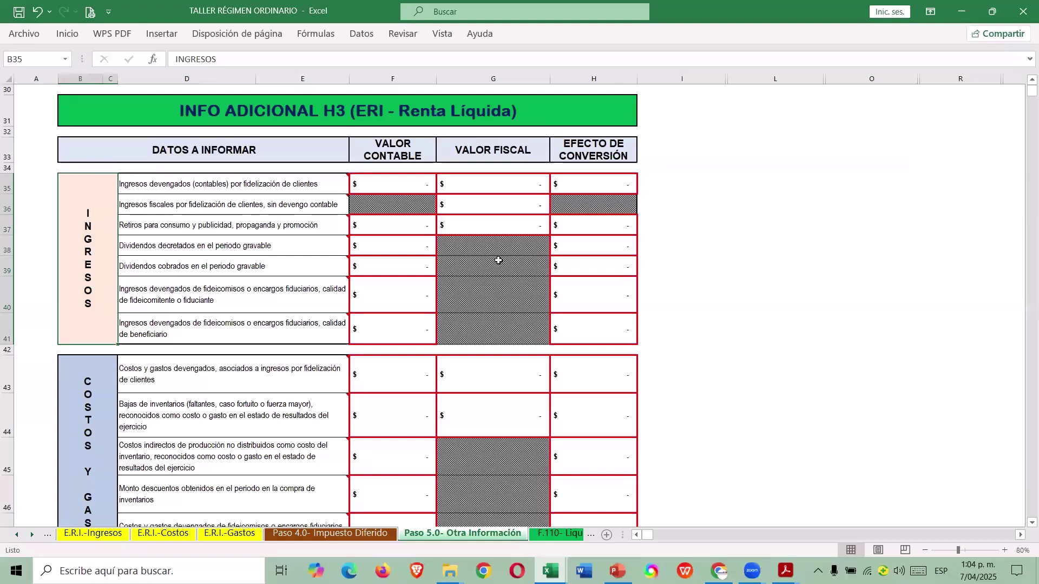
# Enter dividends collected in F39 as =220000000+80000000, giving 300.000.000.
pyautogui.click(387, 270)
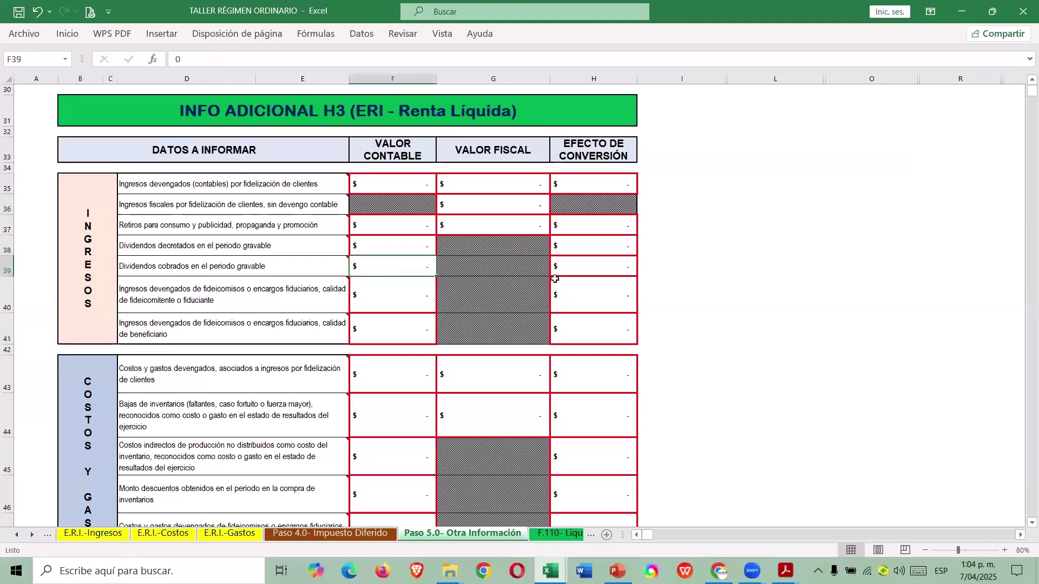
pyautogui.write('30')
pyautogui.press('BackSpace')
pyautogui.press('BackSpace')
pyautogui.write('=20')
pyautogui.press('BackSpace')
pyautogui.write('20000000+8000000')
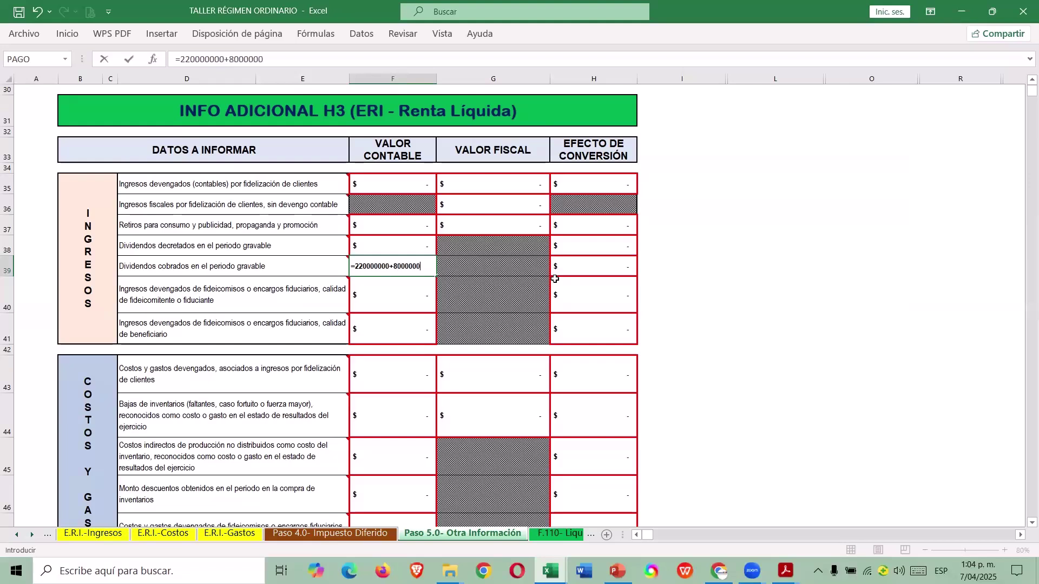
pyautogui.write('0')
pyautogui.hotkey('ctrl', 'Return')
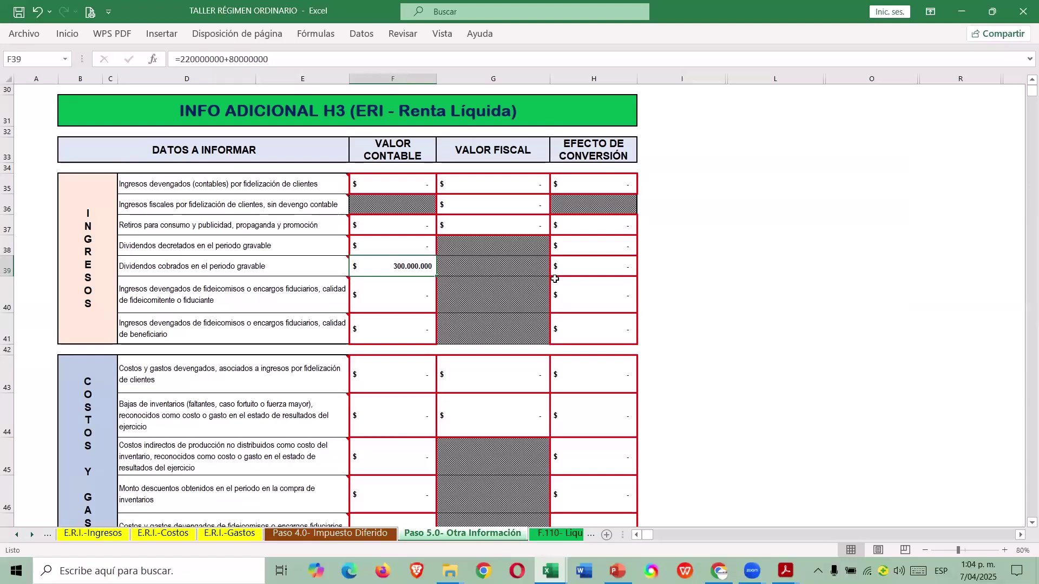
pyautogui.click(382, 333)
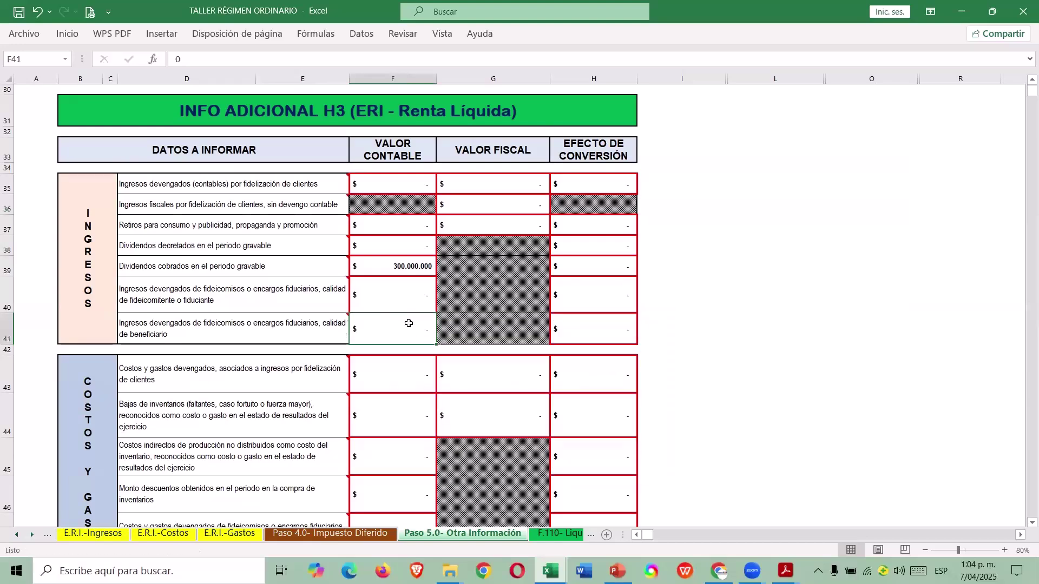
pyautogui.scroll(-3, 168, 294)
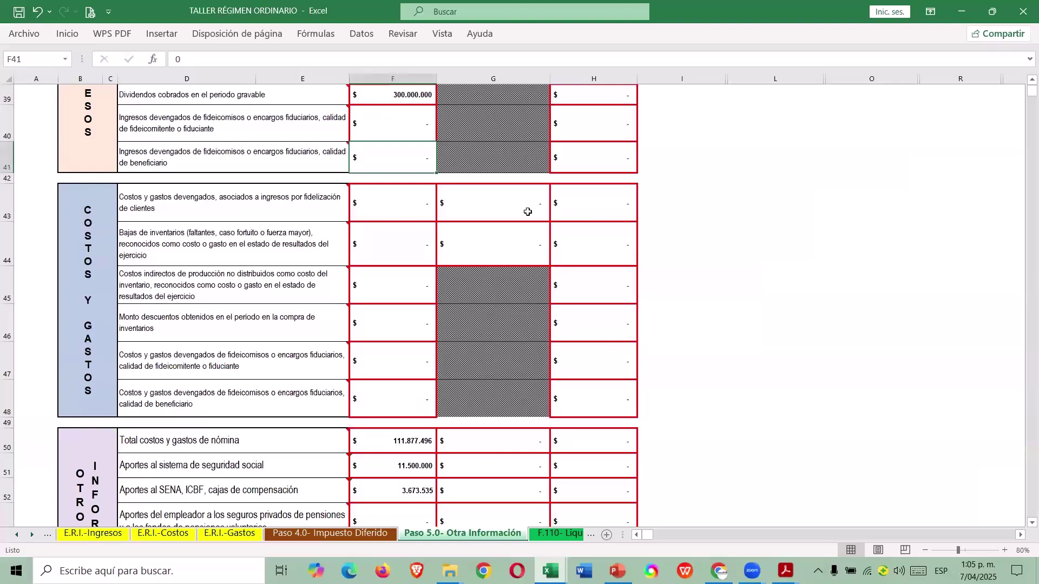
pyautogui.click(386, 294)
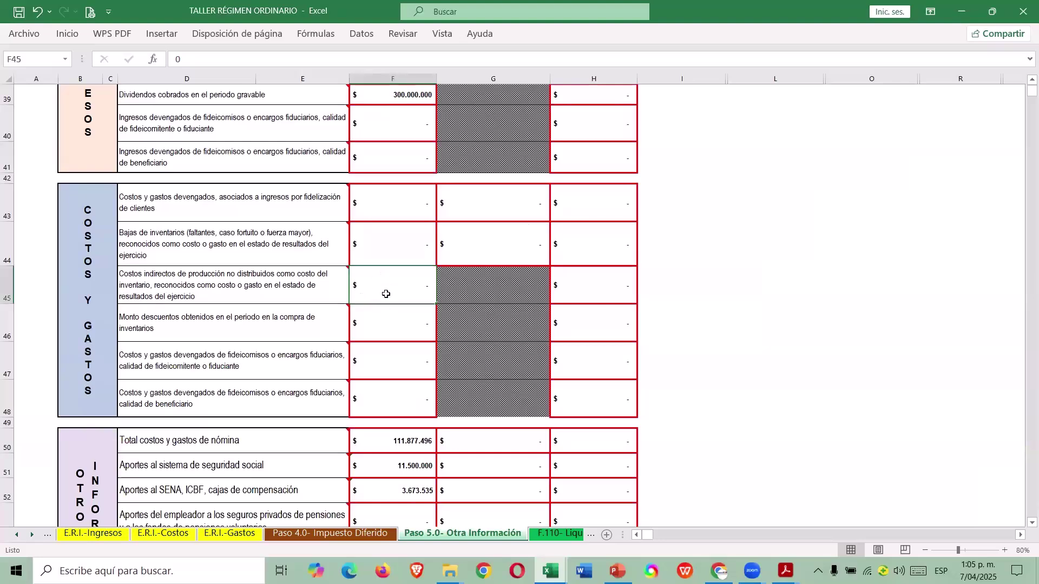
pyautogui.click(276, 327)
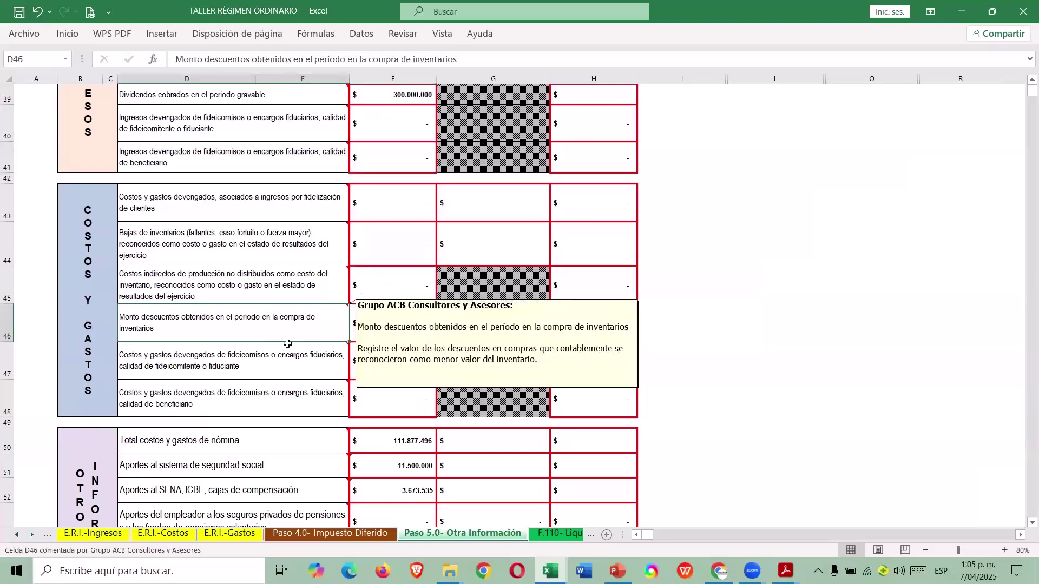
pyautogui.click(287, 367)
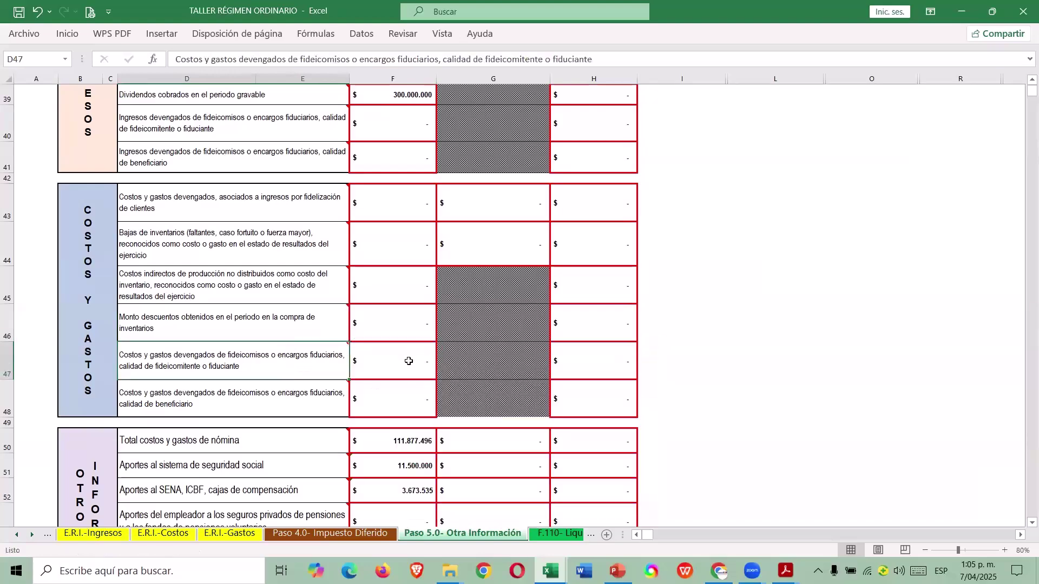
pyautogui.press('Down')
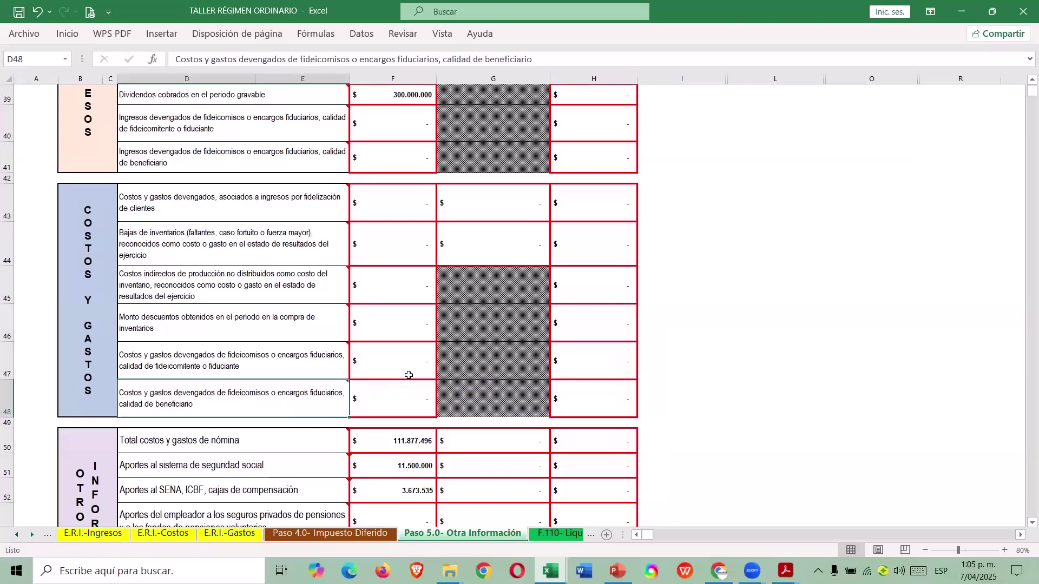
pyautogui.scroll(-2, 408, 375)
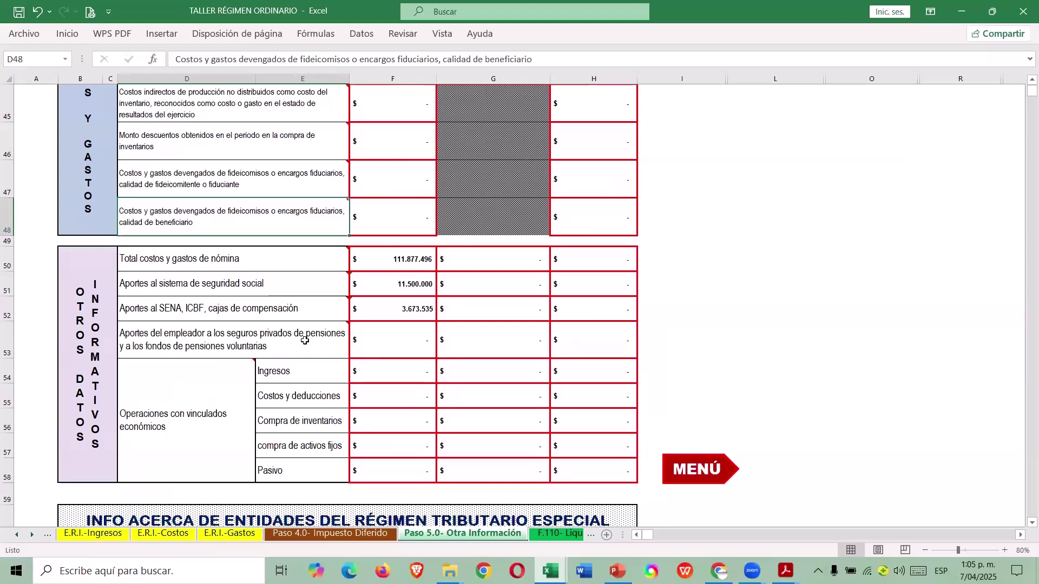
pyautogui.moveTo(9, 260); pyautogui.dragTo(19, 474)
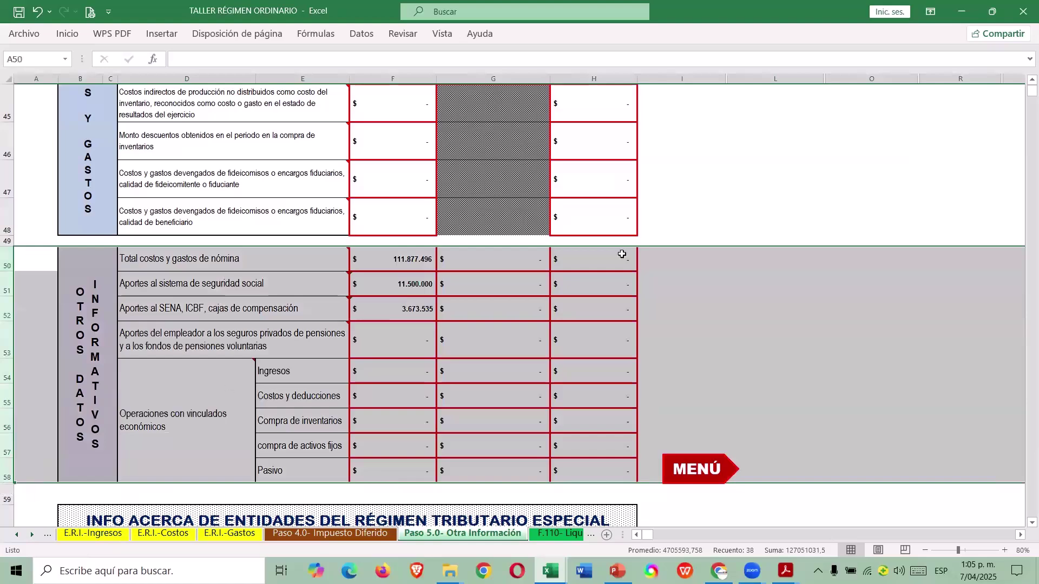
pyautogui.click(511, 274)
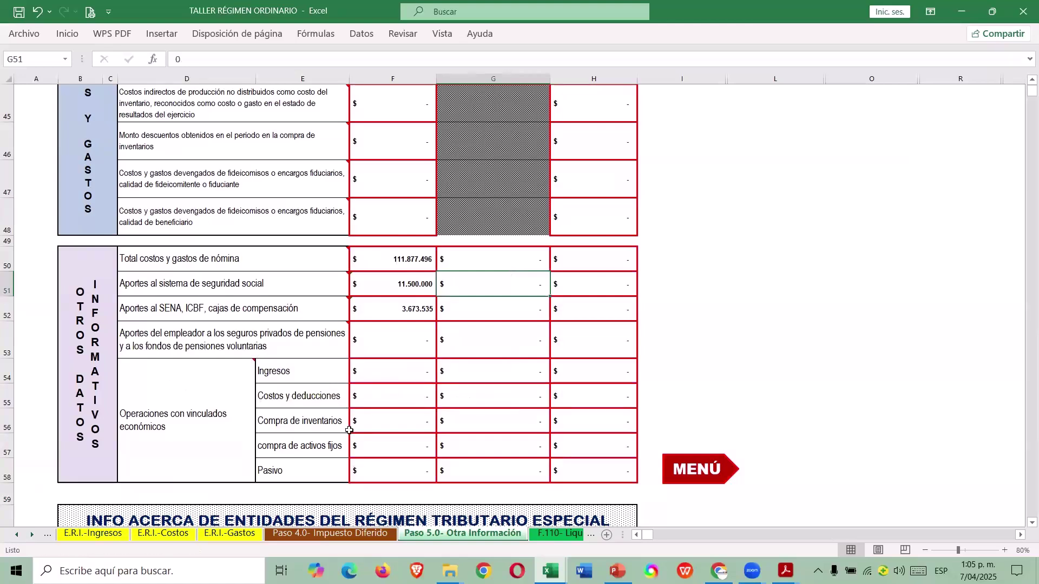
# Open and enlarge the related-party operations cell comment to read it fully.
pyautogui.click(222, 409)
pyautogui.rightClick(225, 409)
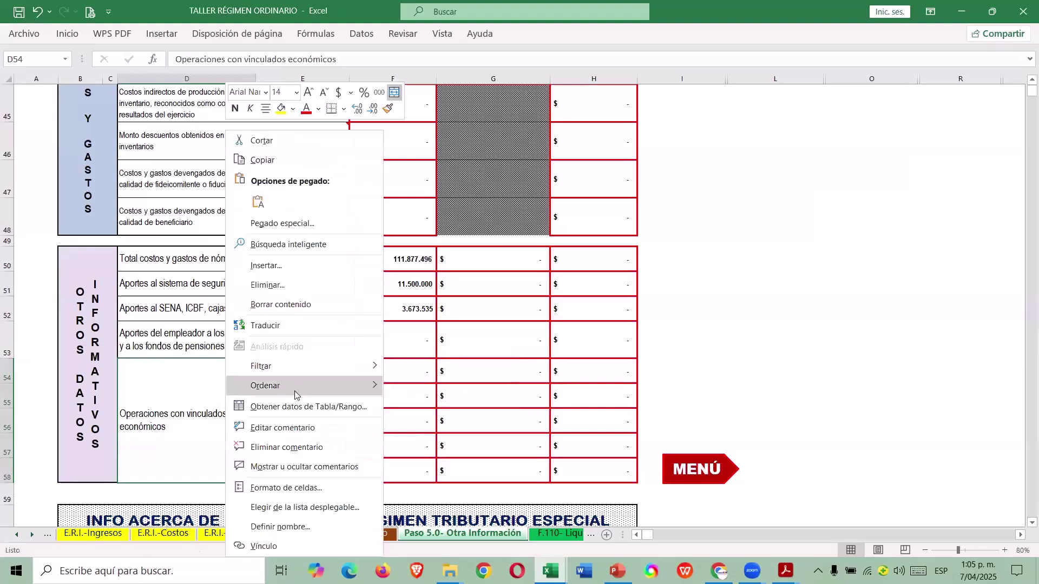
pyautogui.click(288, 427)
pyautogui.moveTo(390, 147); pyautogui.dragTo(449, 277)
pyautogui.click(765, 260)
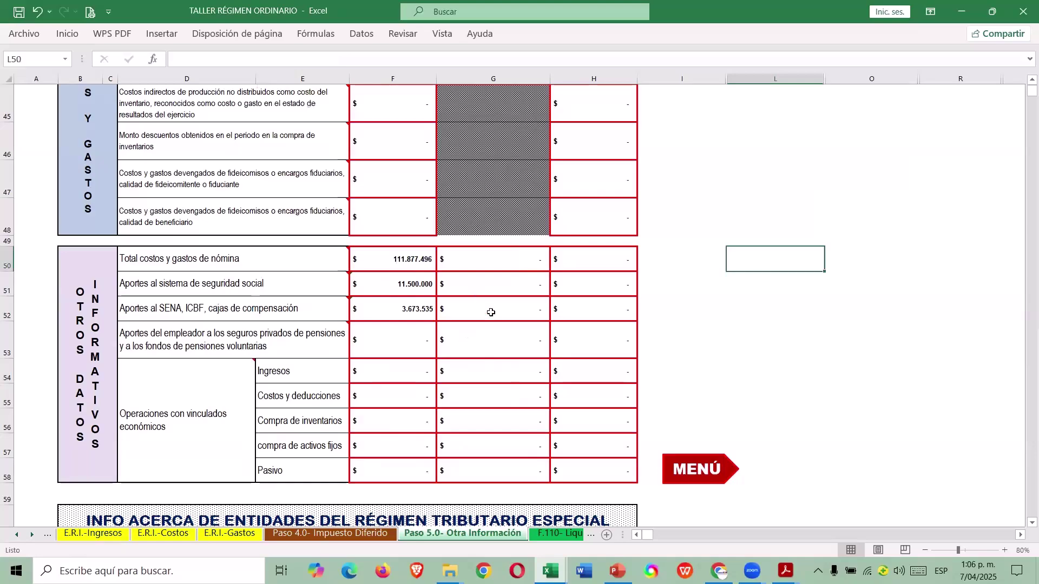
pyautogui.moveTo(351, 270)
pyautogui.scroll(6, 400, 279)
pyautogui.scroll(-6, 396, 295)
# Set fiscal values G50 to =+F50, G52 to =+F52, and social security G51 to 10.800.000.
pyautogui.click(473, 261)
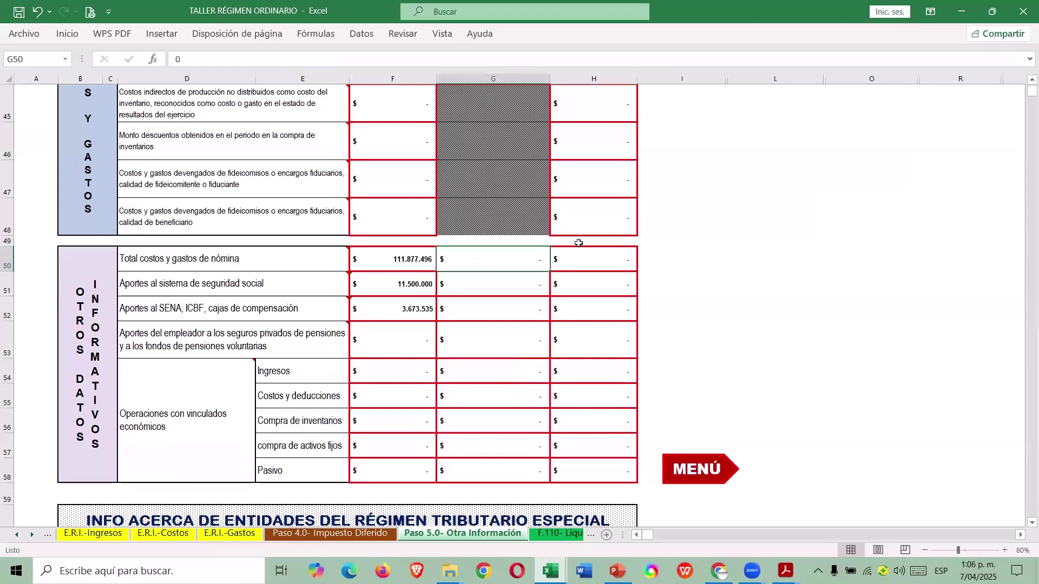
pyautogui.write('+')
pyautogui.press('Left')
pyautogui.press('Return')
pyautogui.press('Down')
pyautogui.write('+')
pyautogui.press('Left')
pyautogui.press('Return')
pyautogui.press('Up')
pyautogui.press('Up')
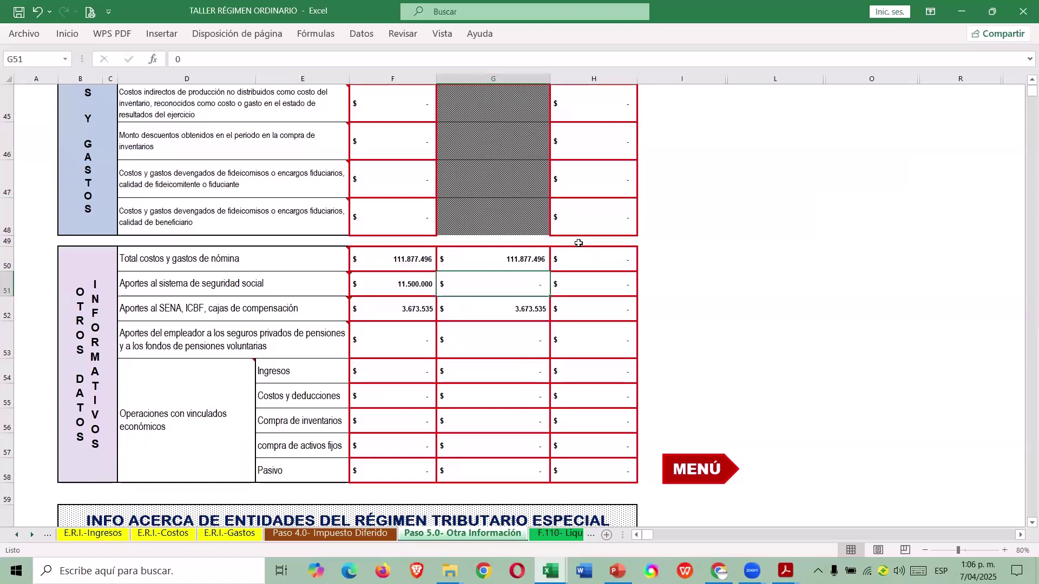
pyautogui.write('10800000')
pyautogui.press('Return')
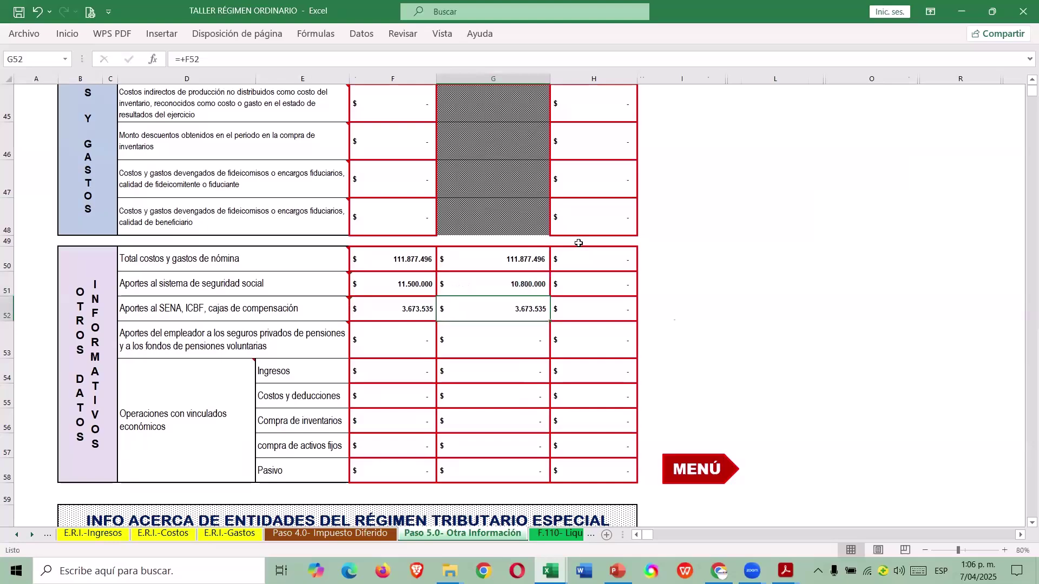
# Check note K on social security in the case's Planteamiento sheet, then open F.110- Liquidación Privada.
pyautogui.hotkey('alt', 'Tab')
pyautogui.click(66, 535)
pyautogui.click(17, 535)
pyautogui.click(81, 535)
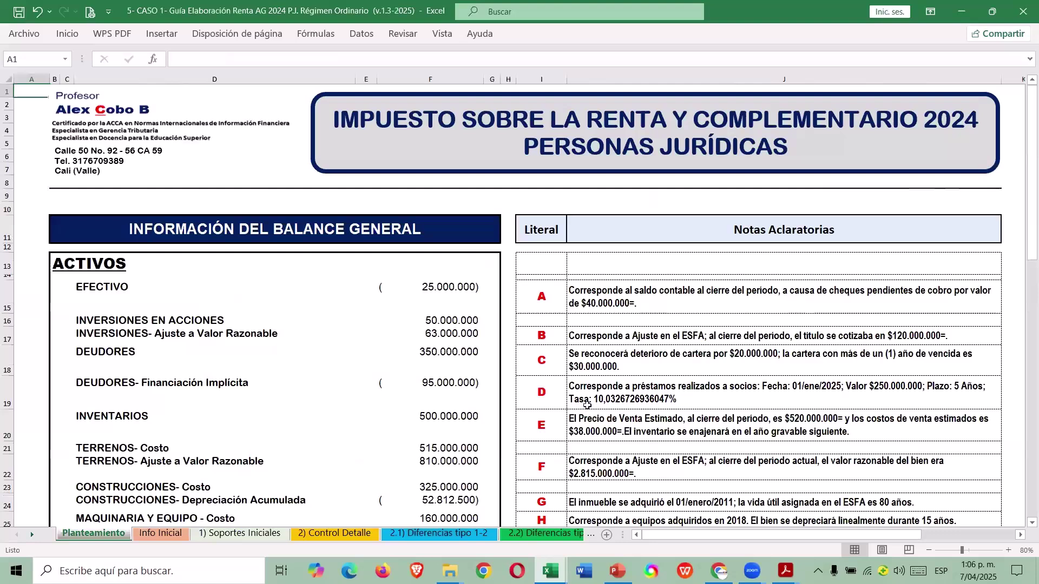
pyautogui.scroll(-13, 587, 405)
pyautogui.click(616, 398)
pyautogui.click(698, 349)
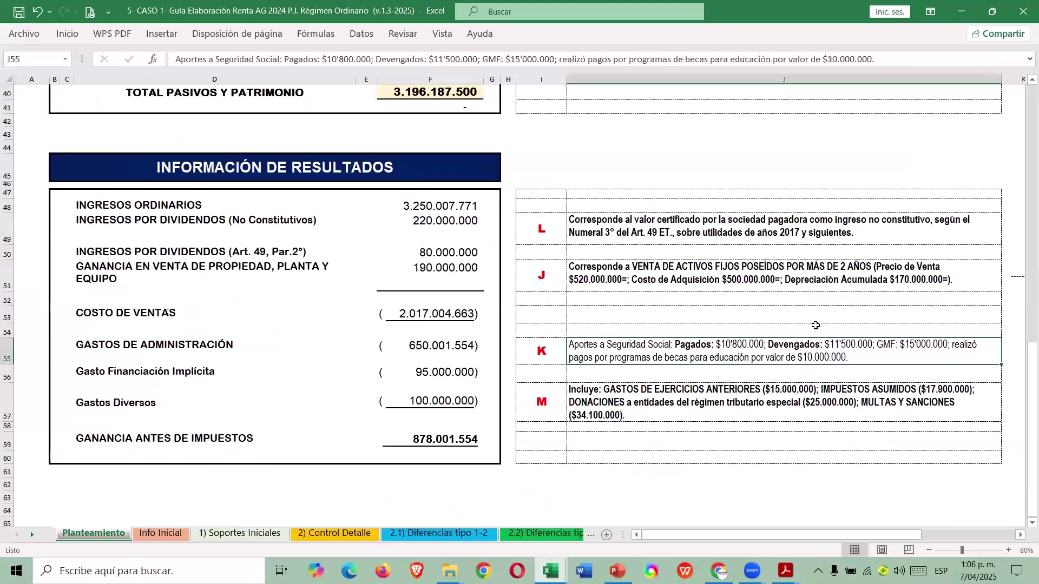
pyautogui.hotkey('alt', 'Tab')
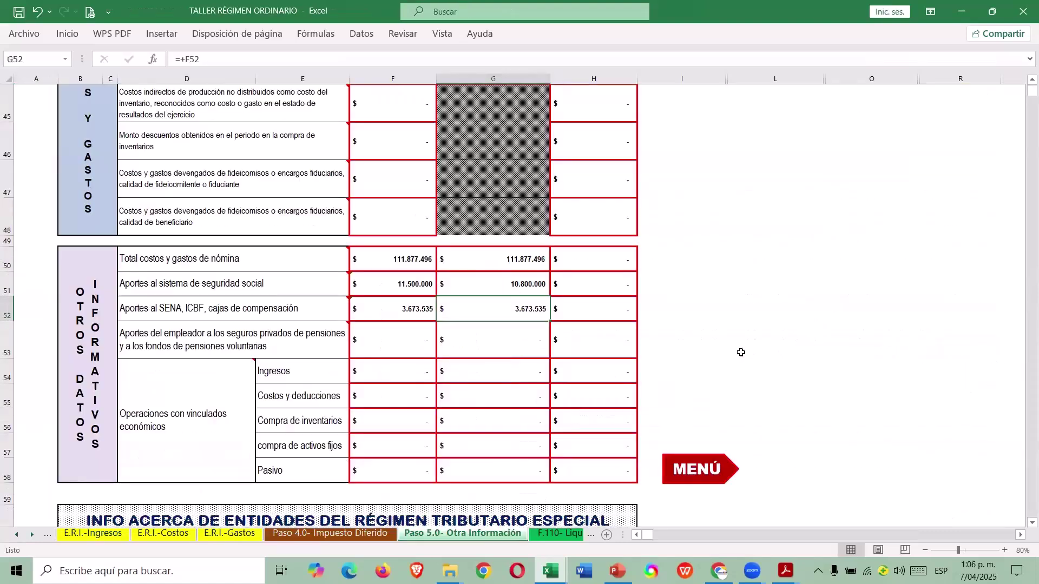
pyautogui.scroll(1, 729, 356)
pyautogui.moveTo(493, 351); pyautogui.dragTo(492, 397)
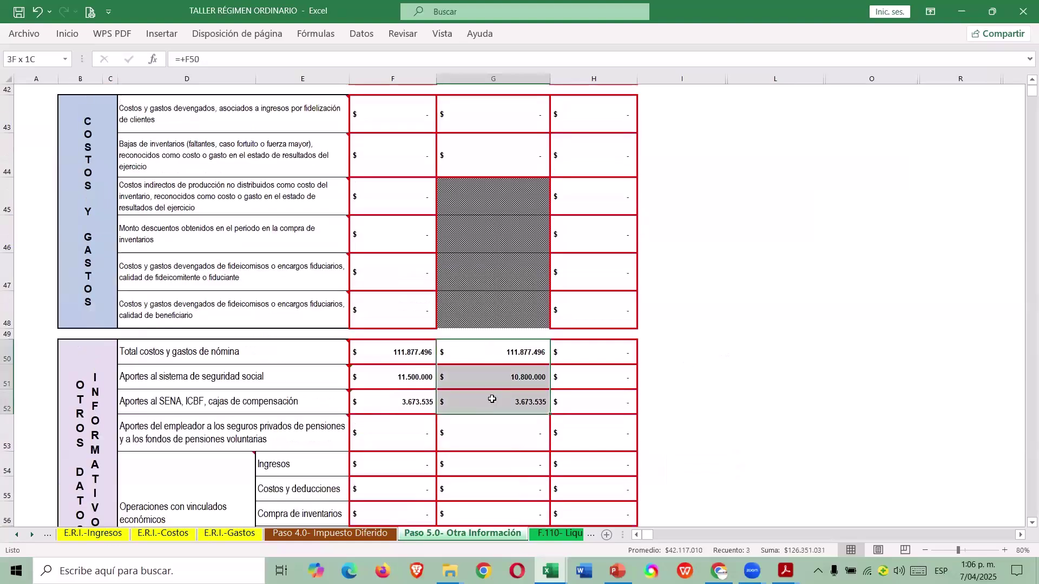
pyautogui.click(558, 534)
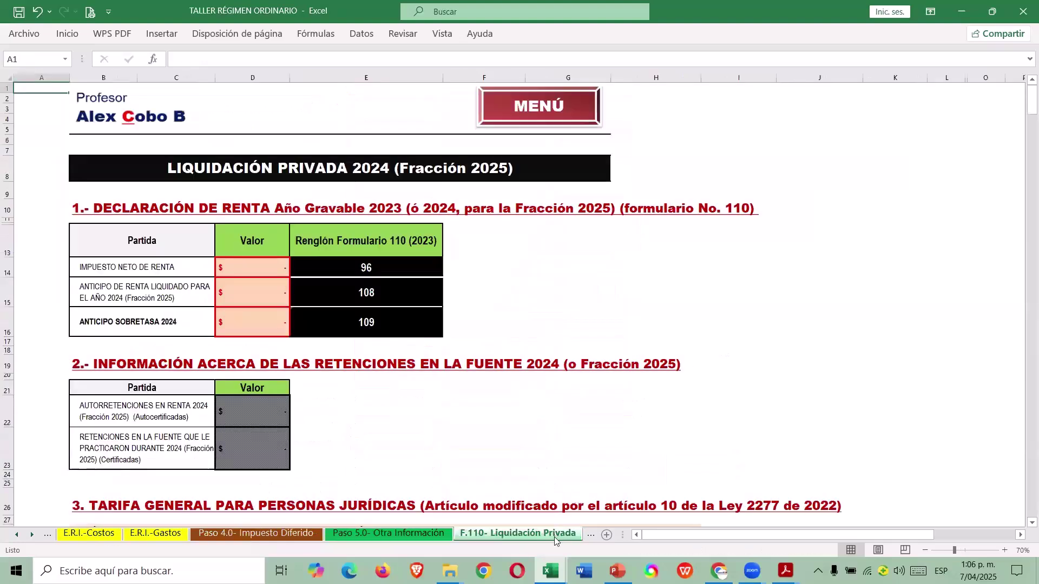
# Look over the F.110-IAyVAA sheet and the F. 110 declaration form.
pyautogui.click(32, 535)
pyautogui.click(547, 534)
pyautogui.click(538, 534)
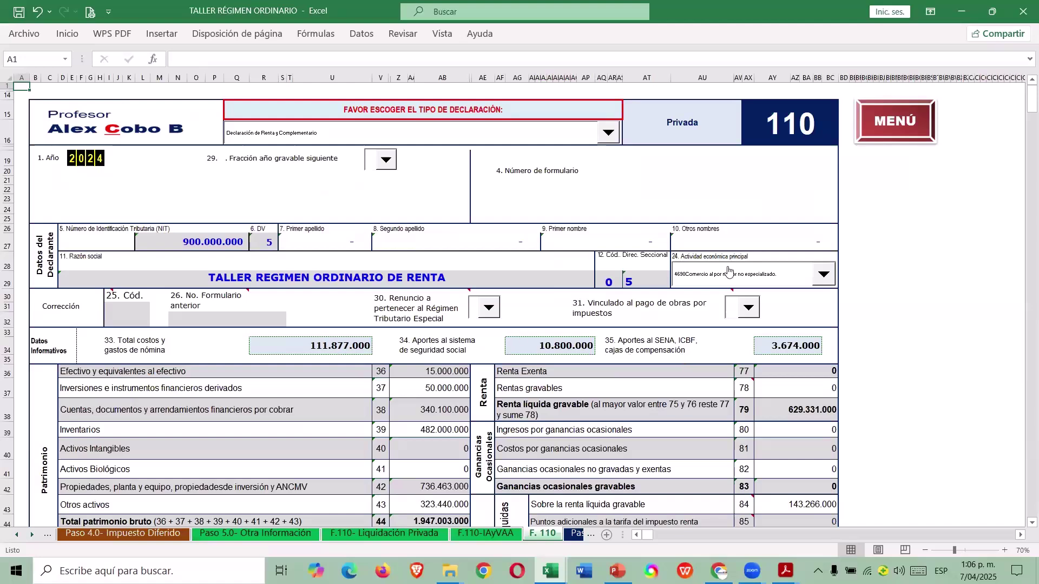
# Go through the main menu to Información Adicional's Renta Líquida section, then back to the section menu.
pyautogui.click(897, 133)
pyautogui.scroll(3, 617, 389)
pyautogui.scroll(-3, 617, 416)
pyautogui.click(648, 405)
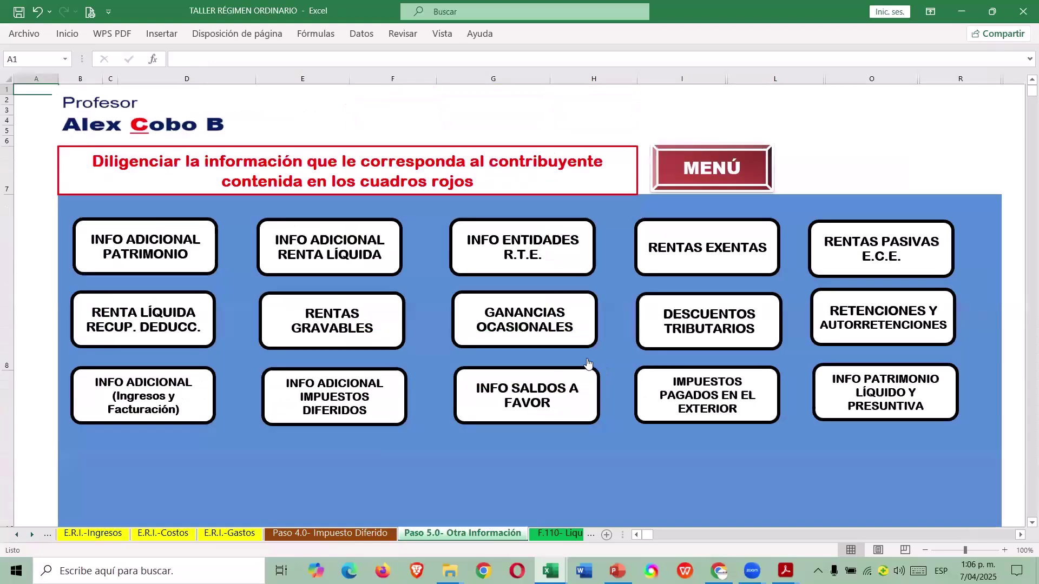
pyautogui.click(351, 260)
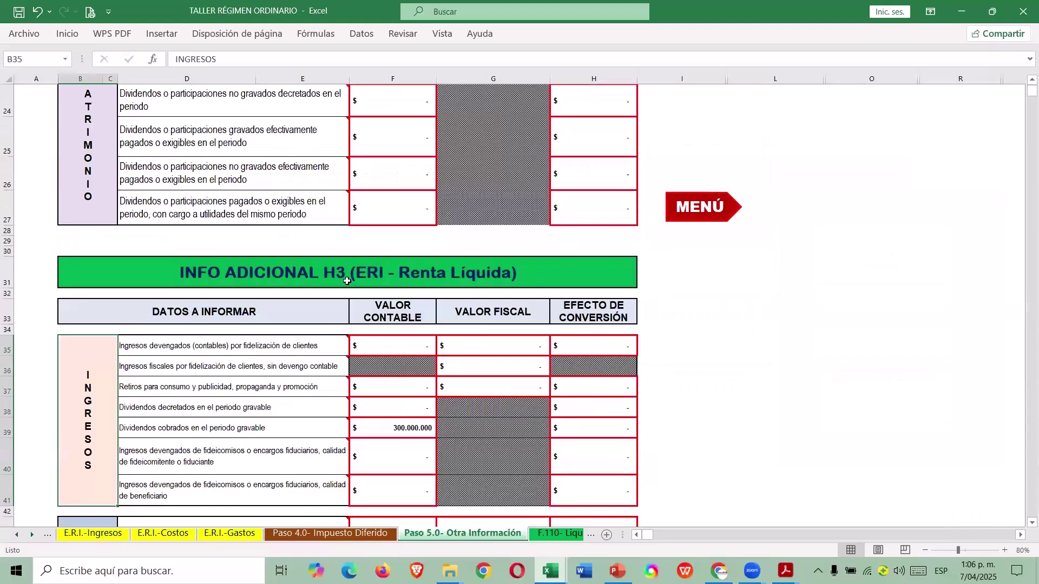
pyautogui.scroll(-7, 361, 389)
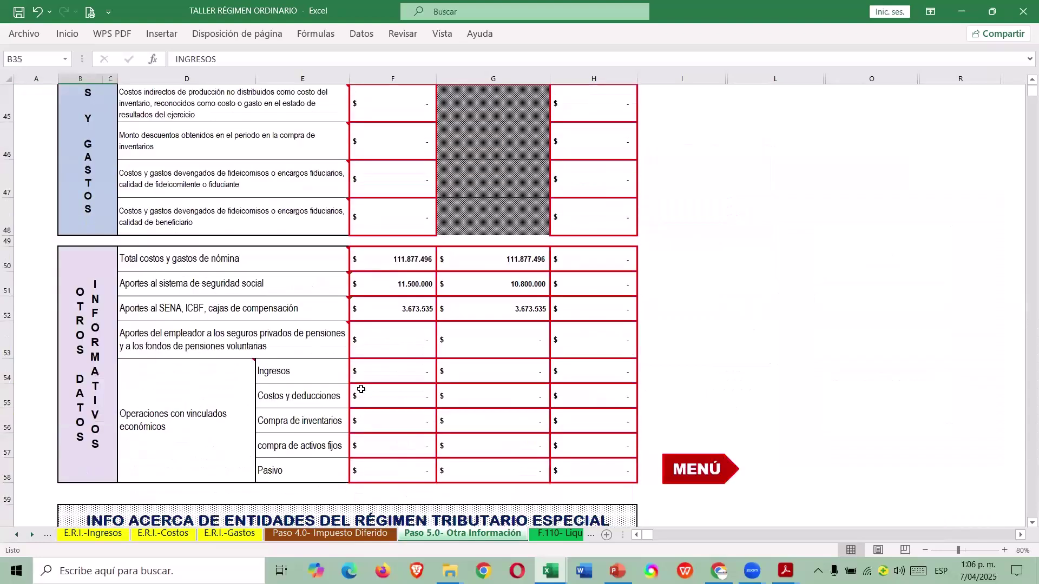
pyautogui.click(666, 459)
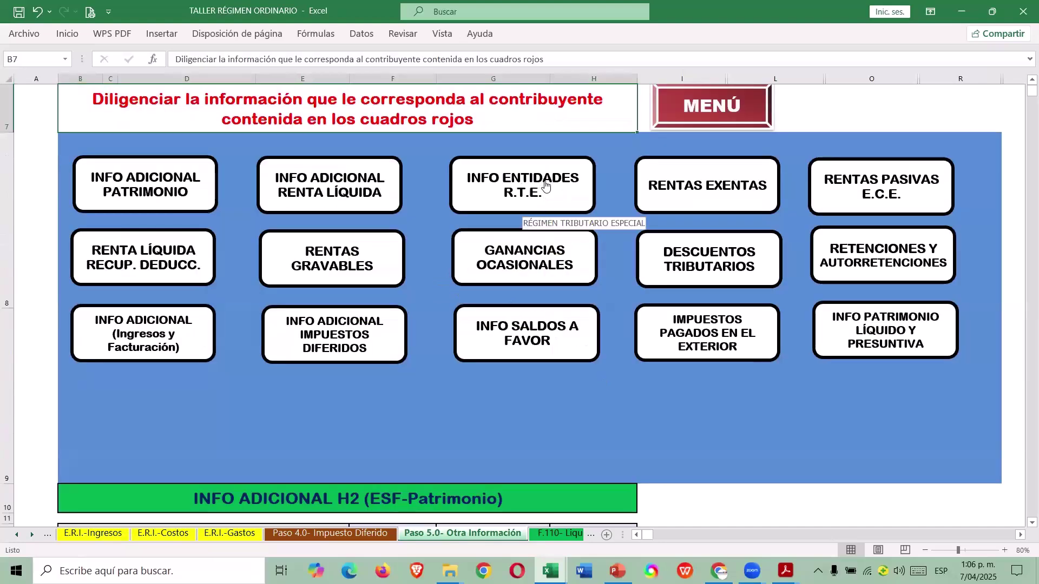
pyautogui.click(690, 196)
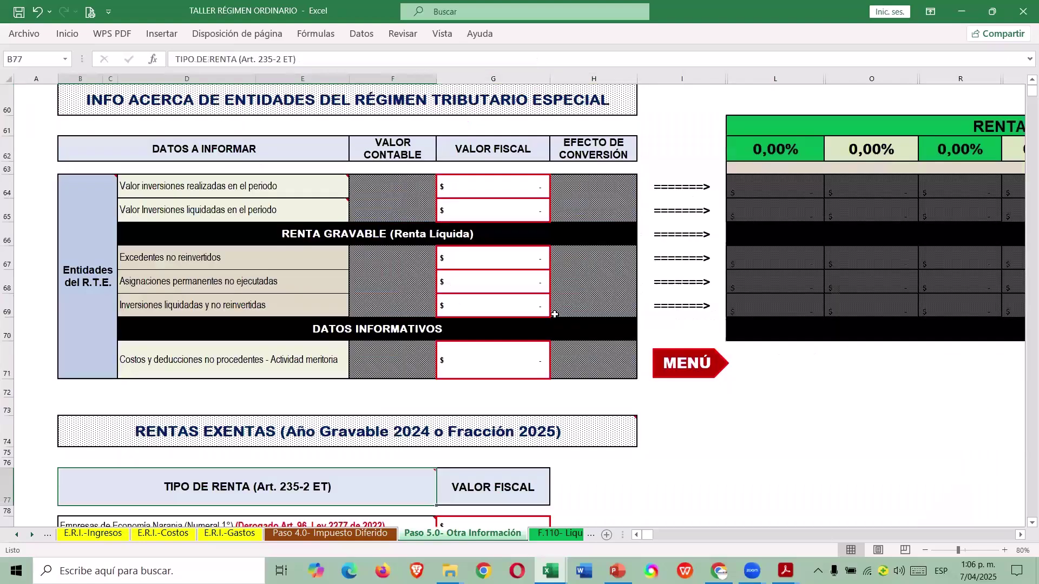
pyautogui.scroll(-4, 557, 313)
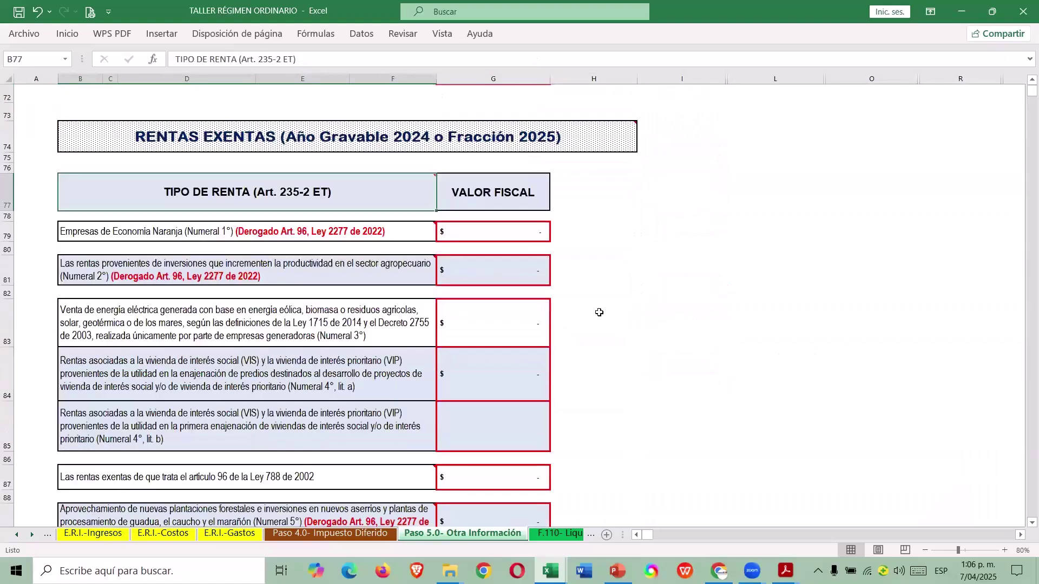
pyautogui.scroll(-1, 595, 314)
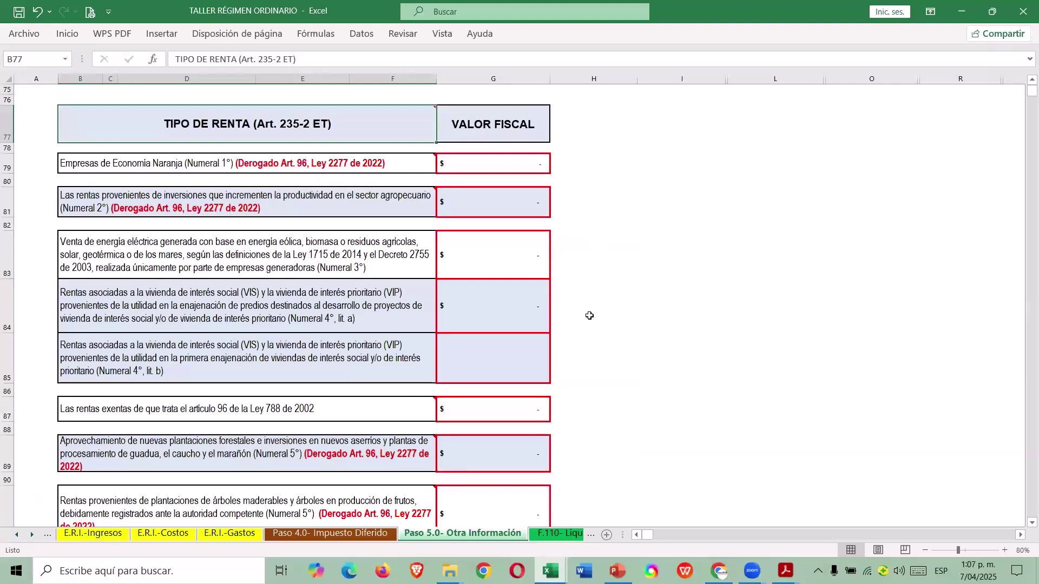
pyautogui.scroll(-1, 579, 323)
pyautogui.scroll(1, 582, 323)
pyautogui.scroll(-2, 362, 266)
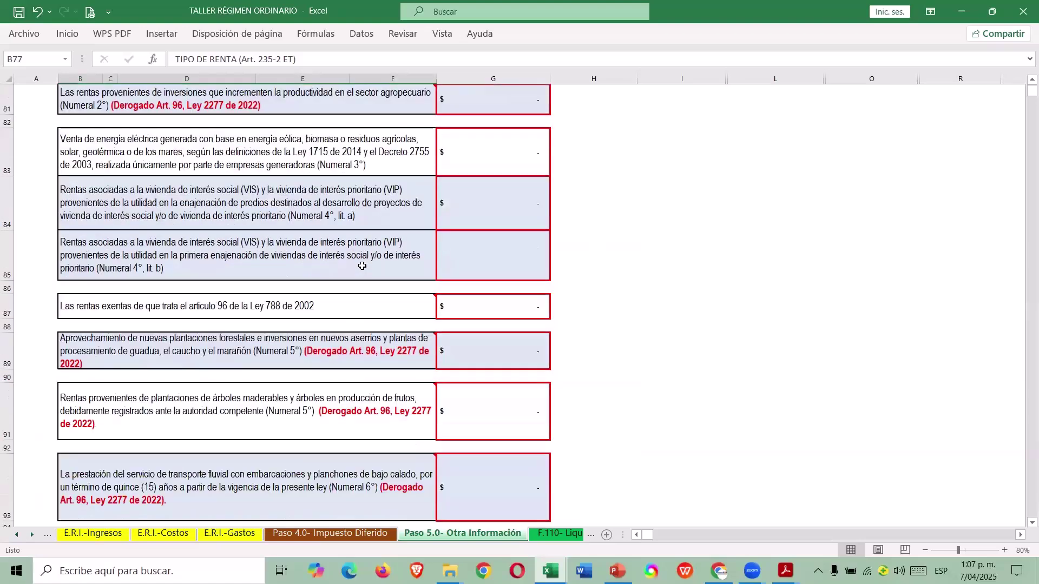
pyautogui.scroll(-5, 362, 267)
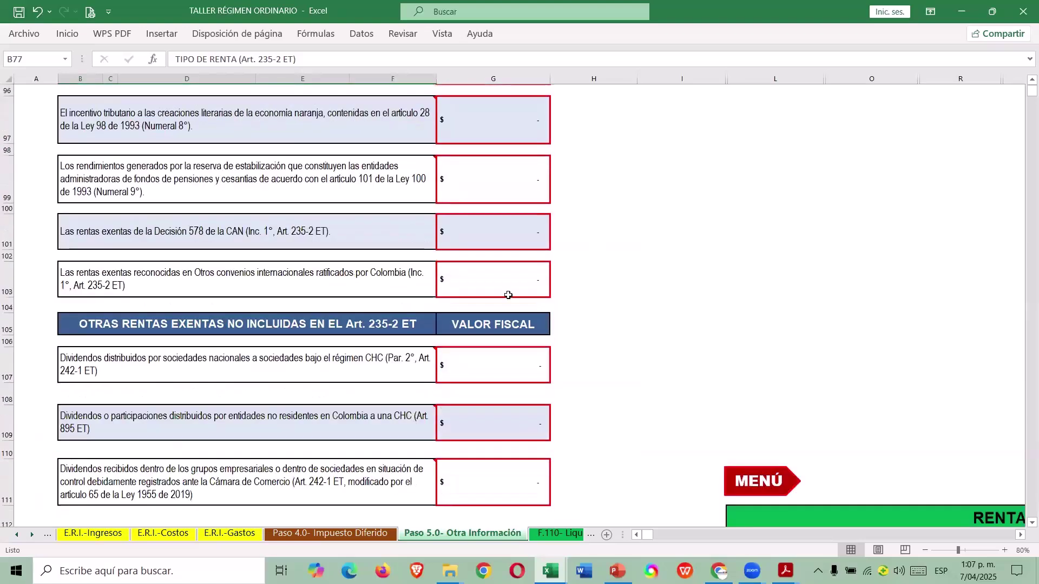
pyautogui.scroll(-2, 508, 296)
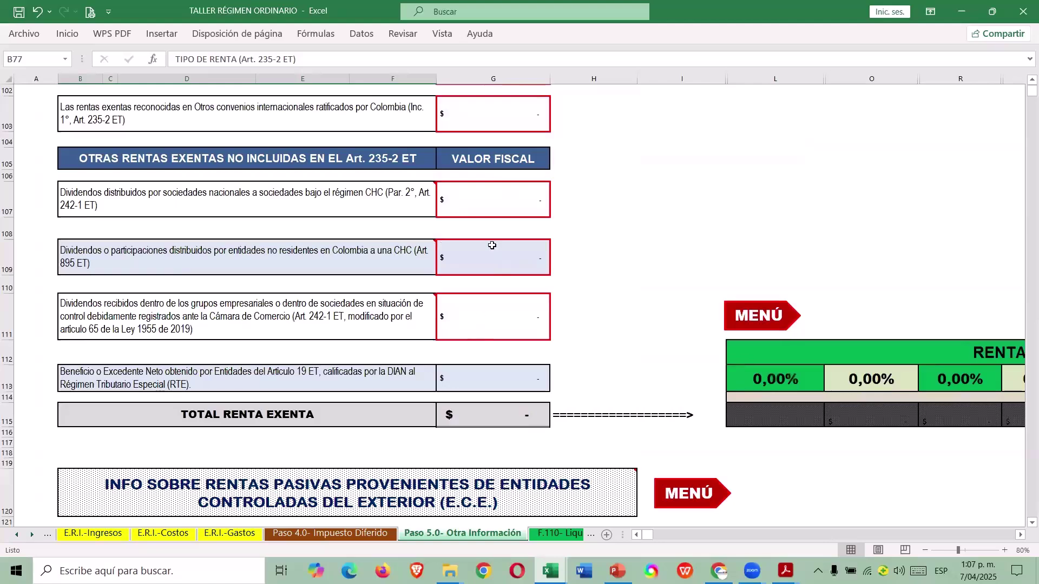
pyautogui.scroll(1, 486, 260)
pyautogui.scroll(-1, 479, 279)
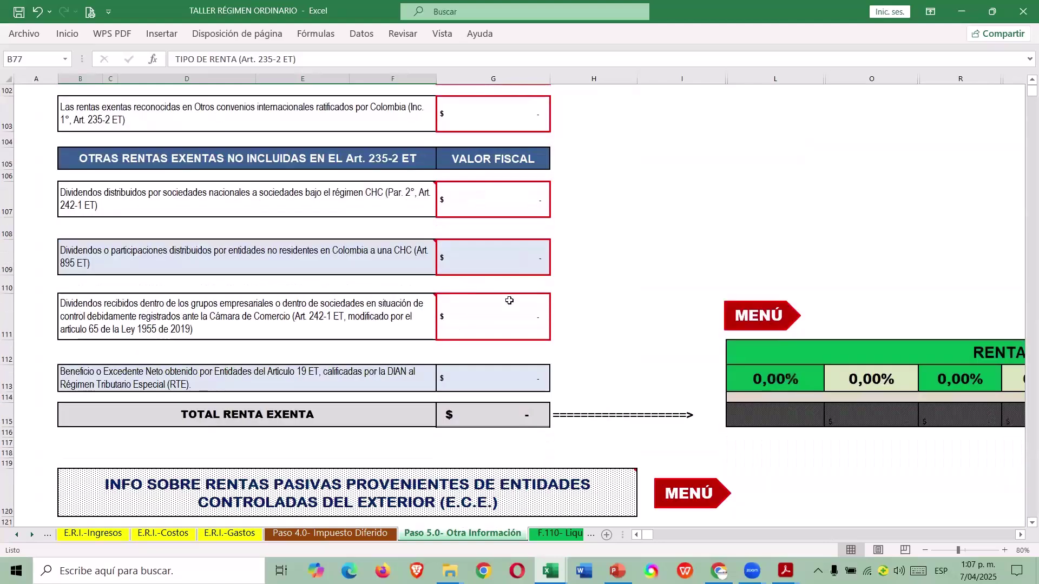
pyautogui.click(738, 319)
pyautogui.click(862, 187)
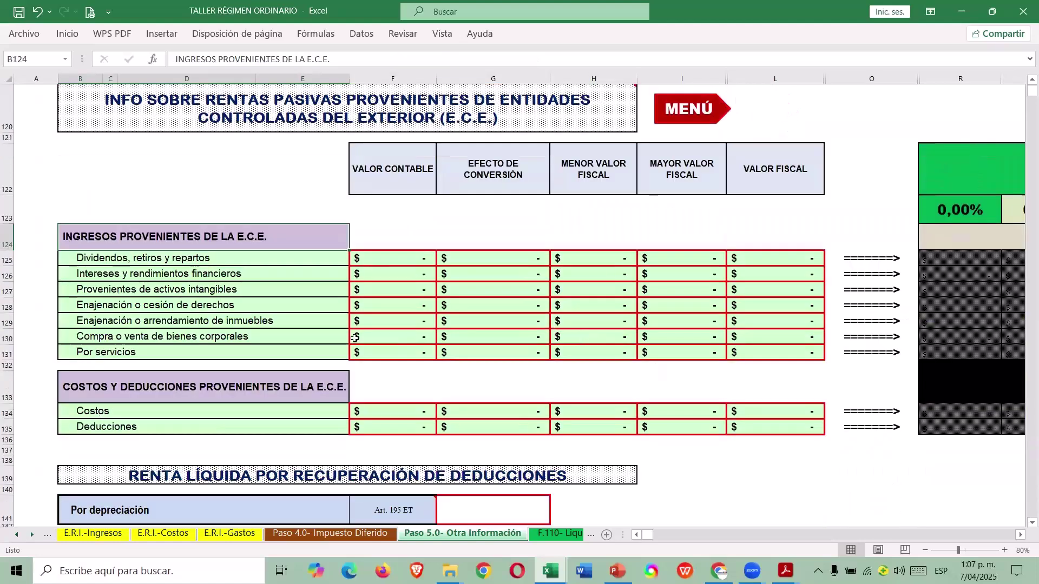
pyautogui.scroll(-1, 390, 421)
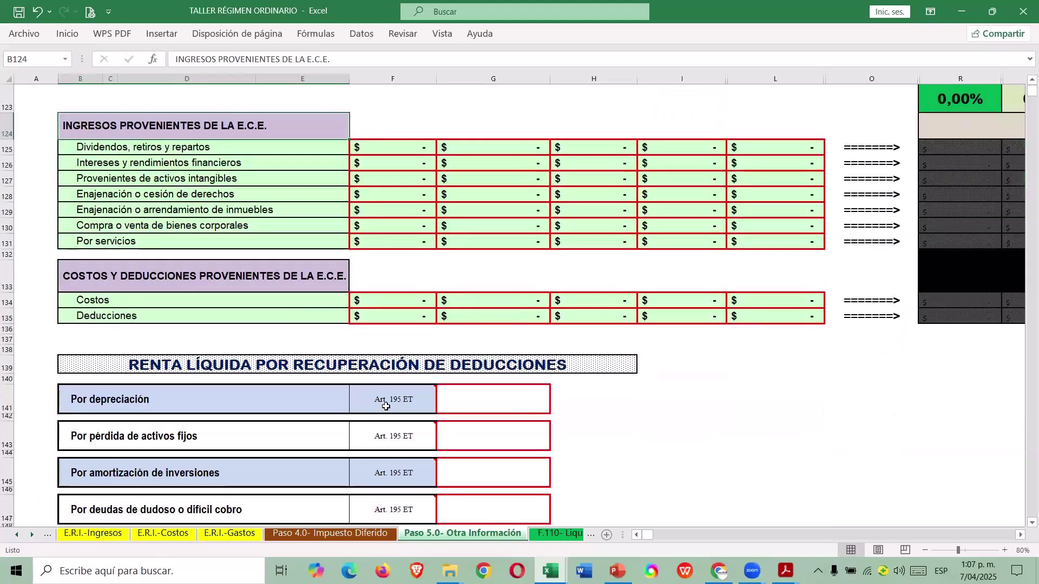
pyautogui.scroll(1, 390, 379)
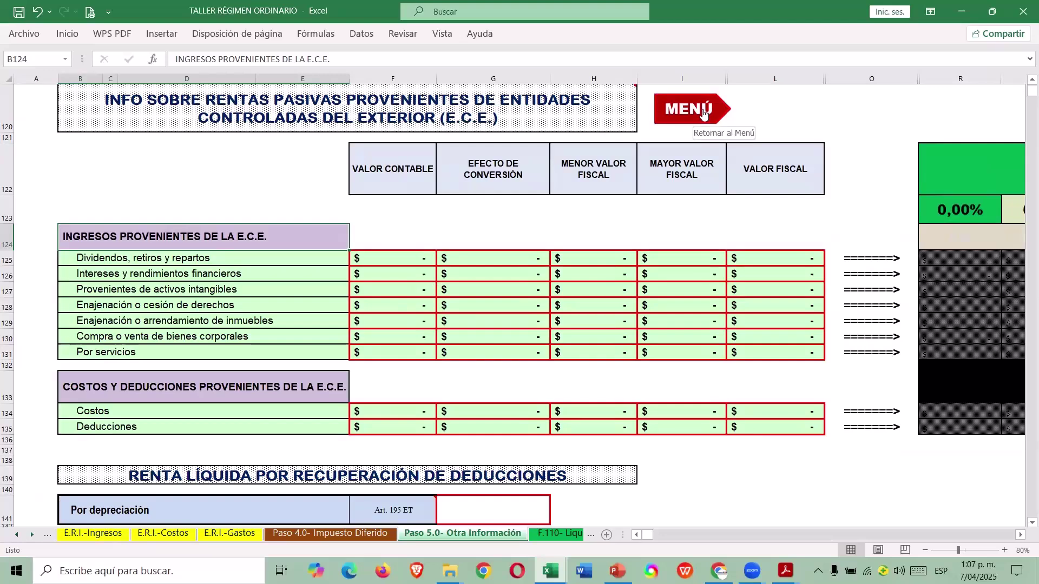
pyautogui.click(690, 124)
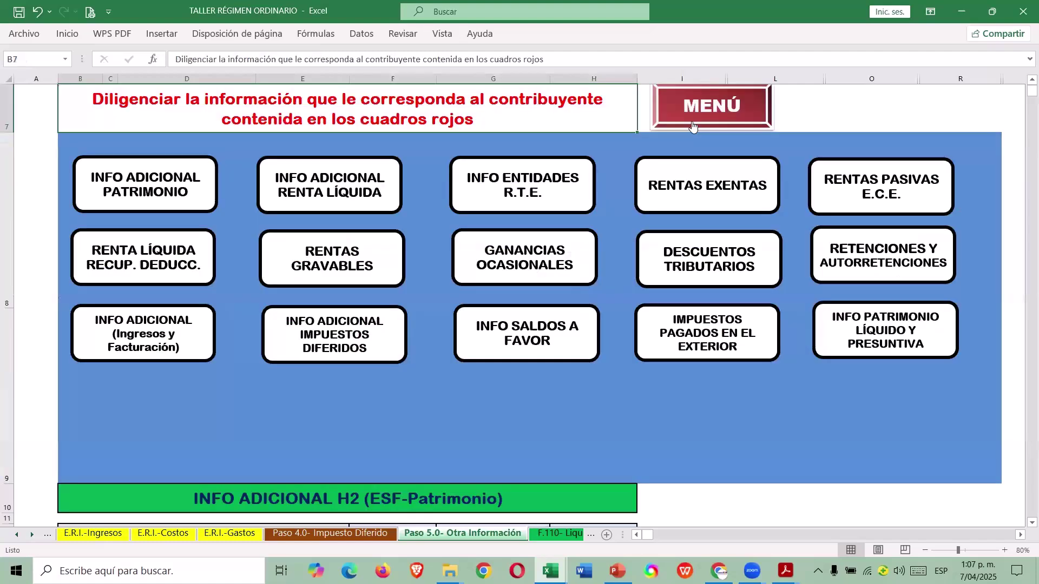
# Open the Renta Líquida por Recuperación de Deducciones section and select depreciation recovery cell G141.
pyautogui.click(178, 268)
pyautogui.scroll(-1, 471, 318)
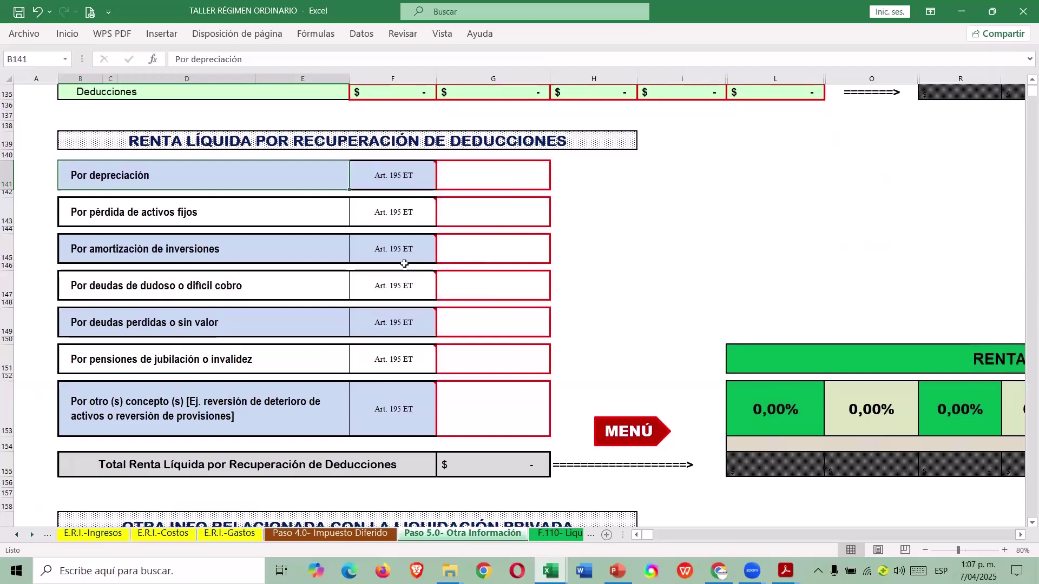
pyautogui.scroll(-1, 404, 263)
pyautogui.scroll(1, 379, 195)
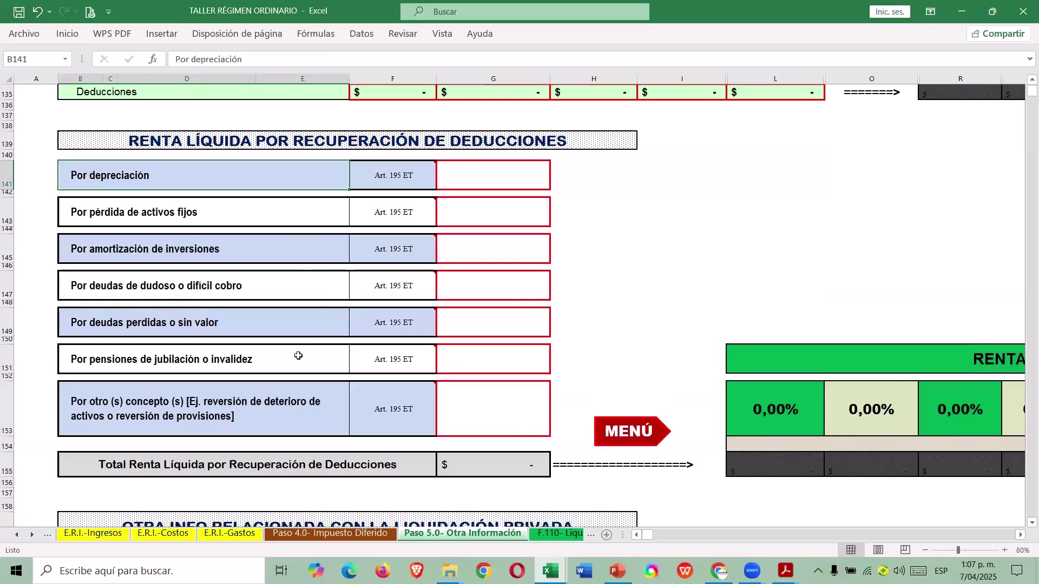
pyautogui.click(285, 404)
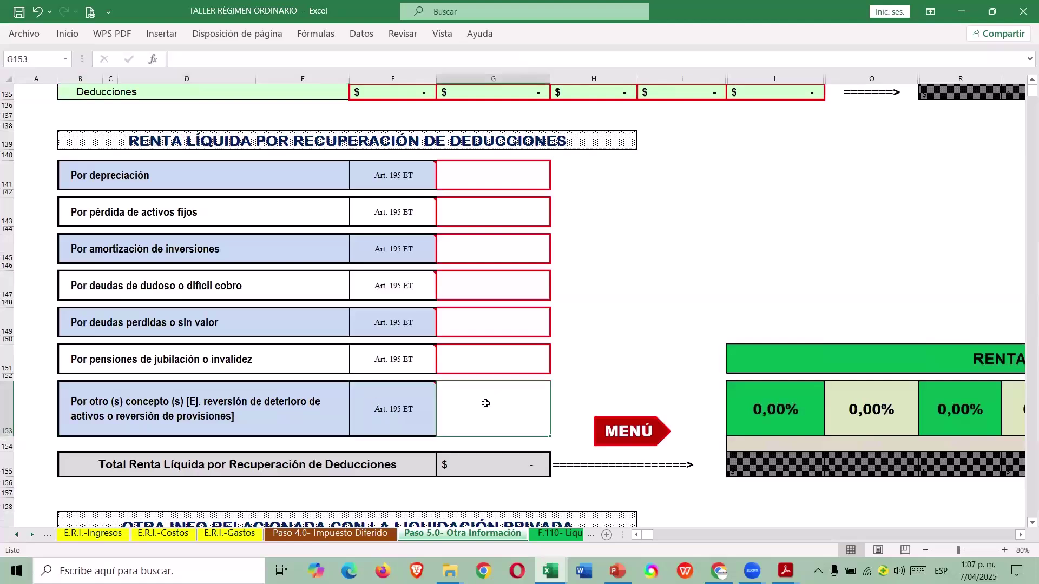
pyautogui.click(481, 180)
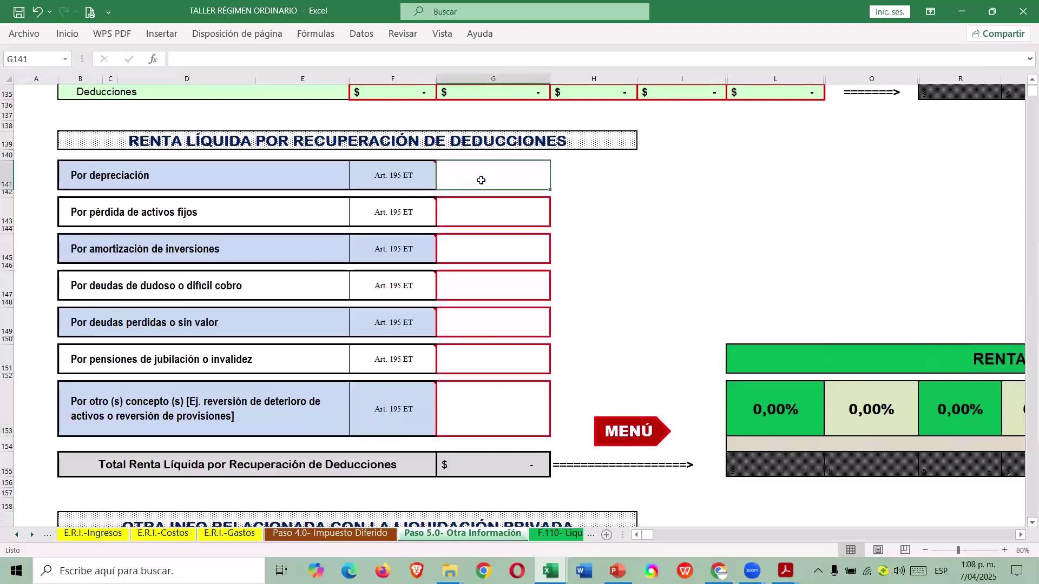
# Look up the accumulated depreciation gain figure in the case-study workbook.
pyautogui.hotkey('alt', 'Tab')
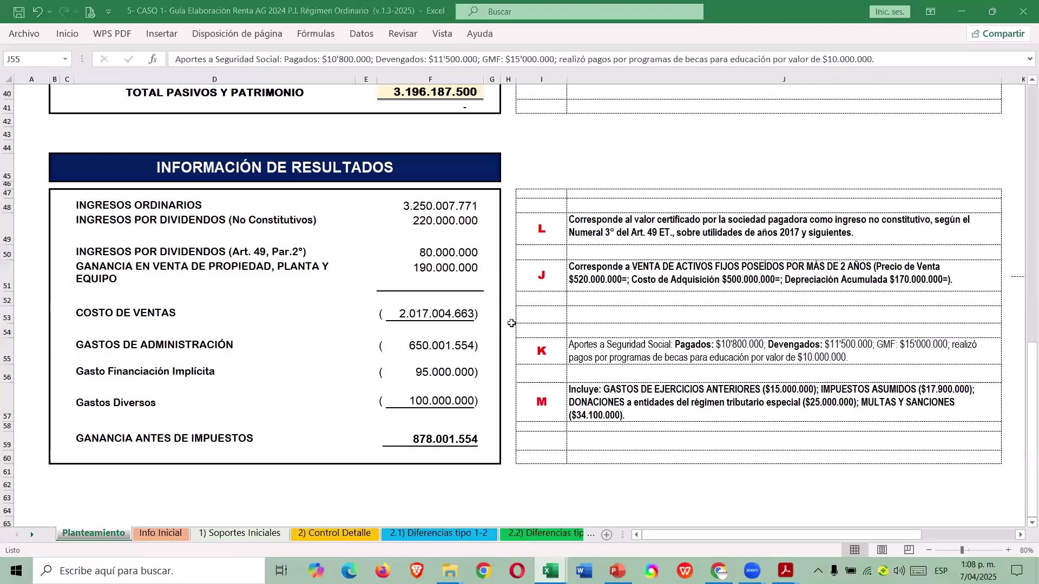
pyautogui.moveTo(702, 541); pyautogui.dragTo(795, 541)
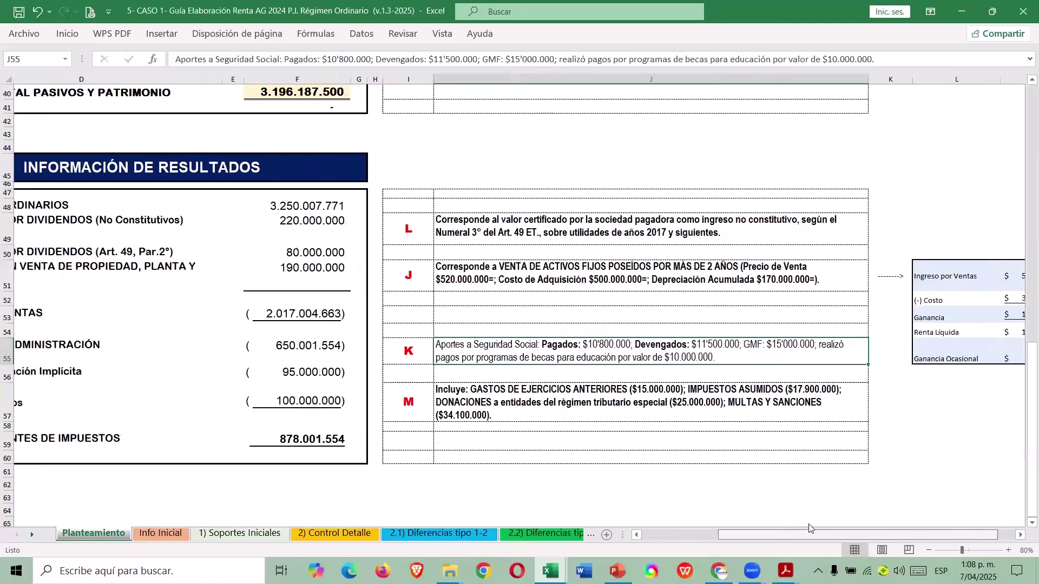
pyautogui.click(876, 367)
pyautogui.press('Right')
pyautogui.press('Right')
pyautogui.press('Up')
pyautogui.press('Up')
pyautogui.hscroll(3, 875, 367)
pyautogui.press('Left')
pyautogui.press('Left')
pyautogui.press('Left')
pyautogui.press('Up')
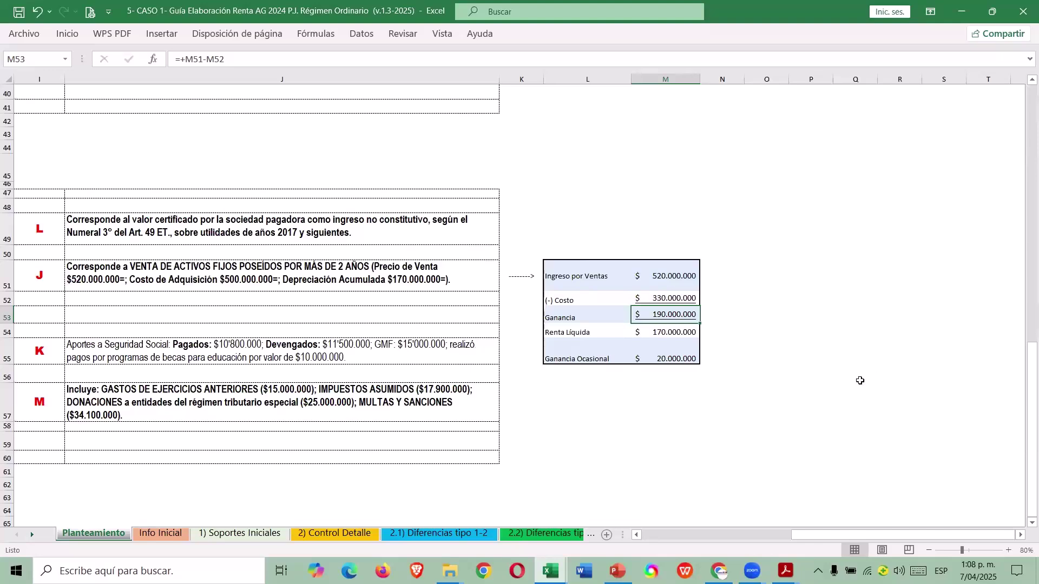
# Enter 170.000.000 as depreciation recovery and return to the section menu.
pyautogui.hotkey('alt', 'Tab')
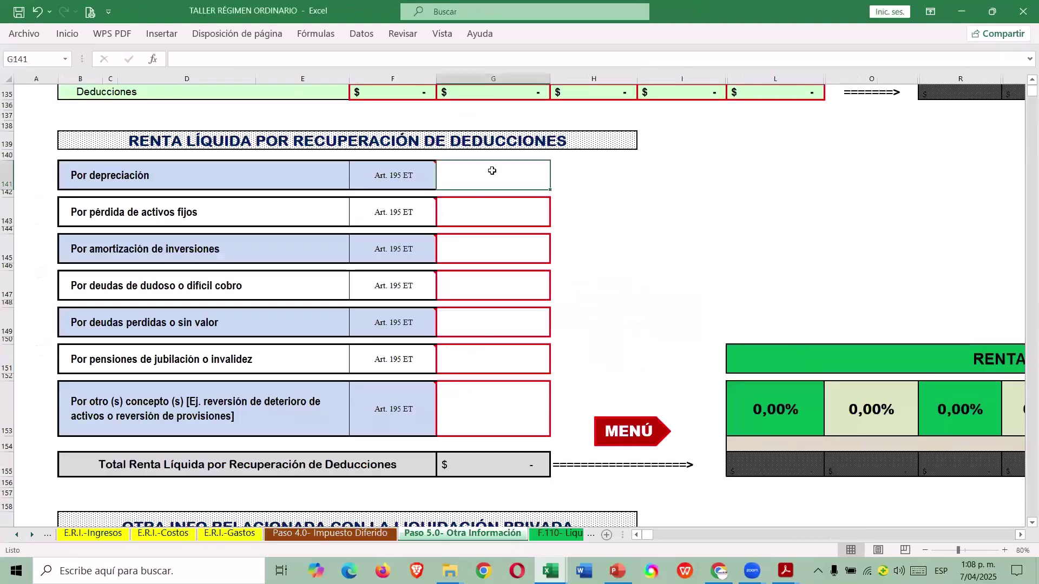
pyautogui.write('170.000.000')
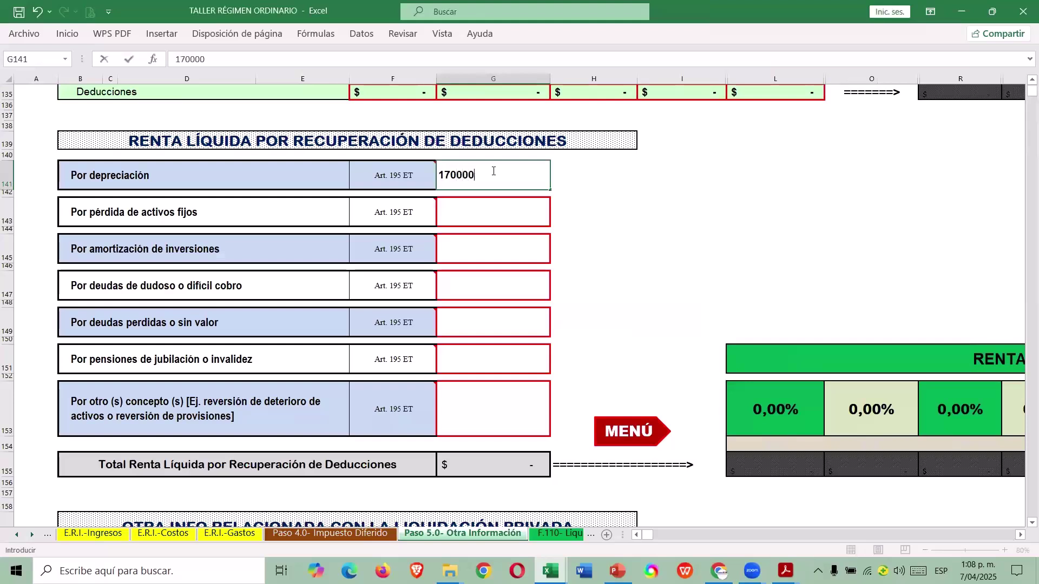
pyautogui.press('Return')
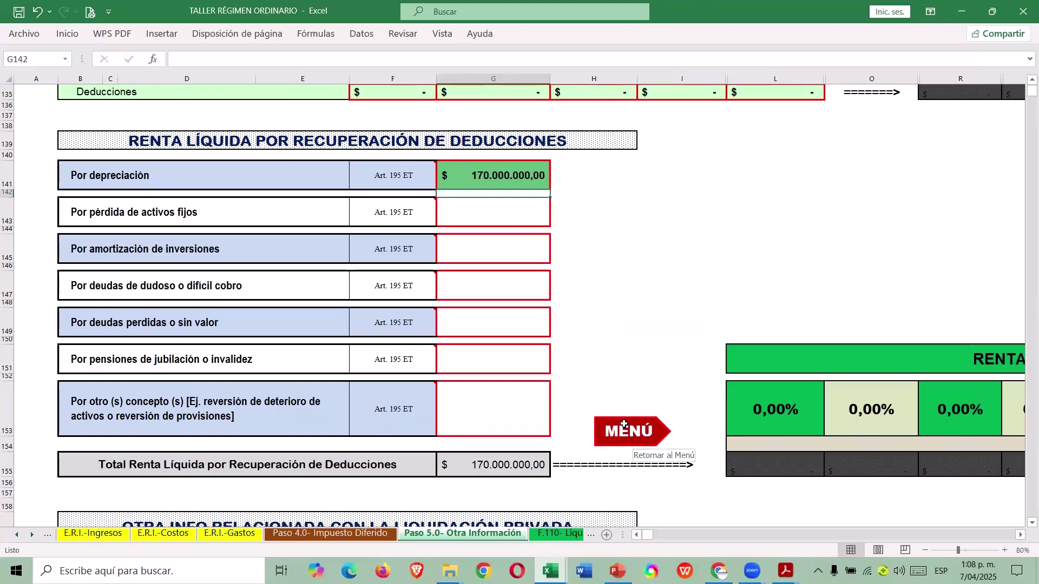
pyautogui.click(627, 423)
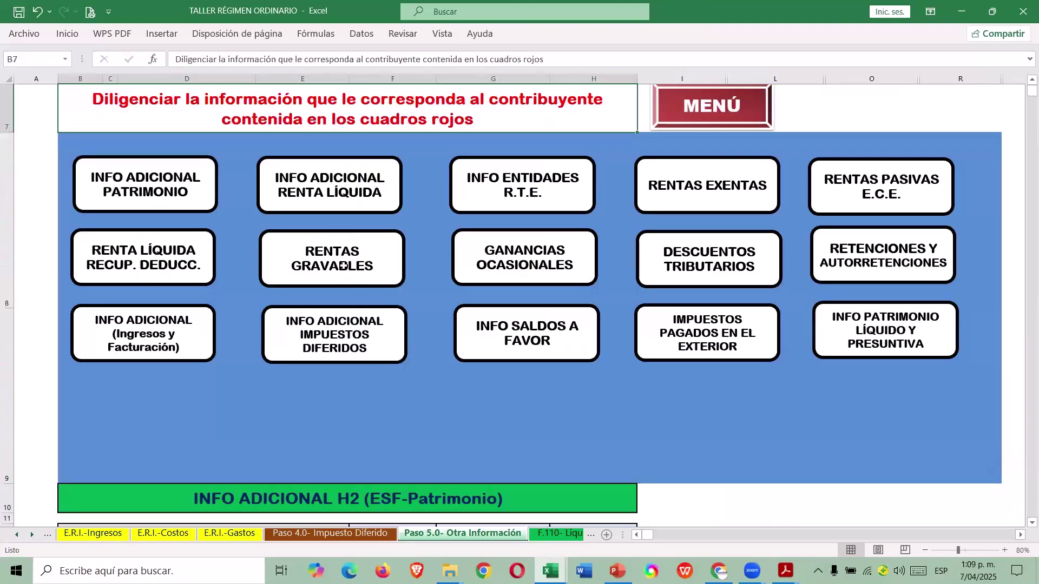
pyautogui.click(325, 261)
pyautogui.scroll(-5, 399, 368)
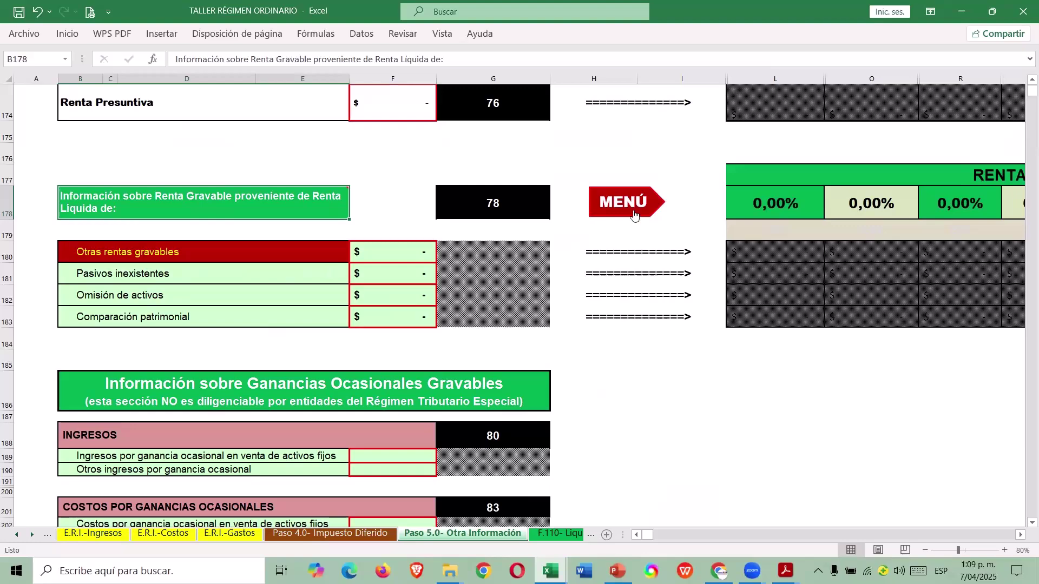
pyautogui.click(628, 206)
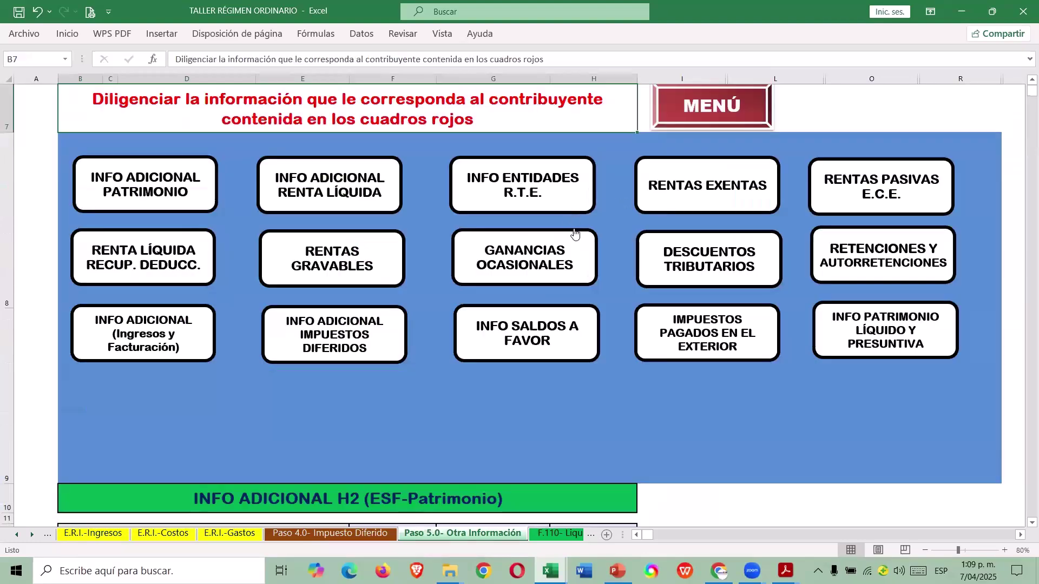
# In Ganancias Ocasionales, enter 520.000.000 as fixed-asset sale income in F189.
pyautogui.click(566, 250)
pyautogui.scroll(-4, 521, 322)
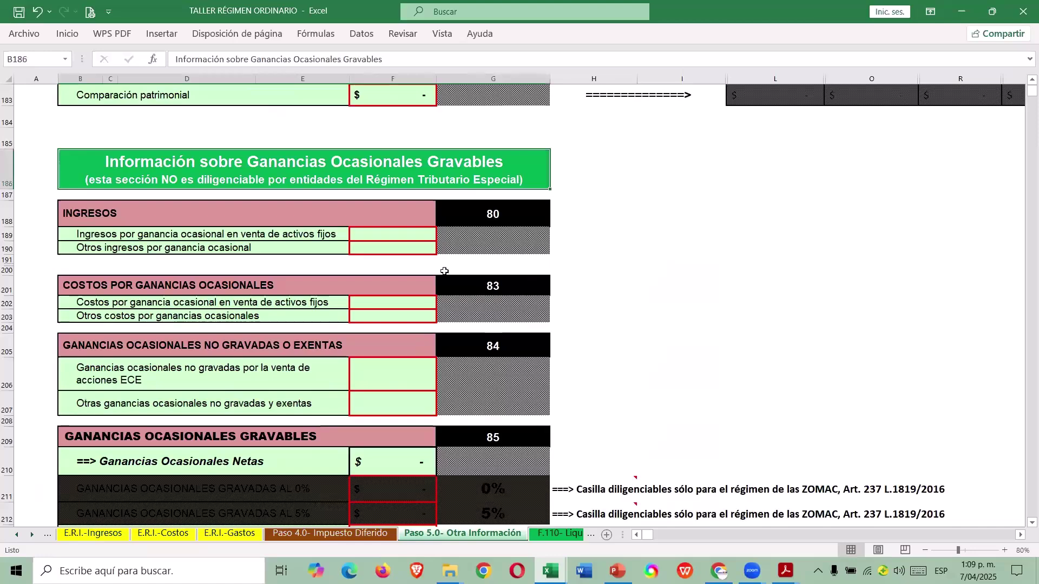
pyautogui.click(416, 235)
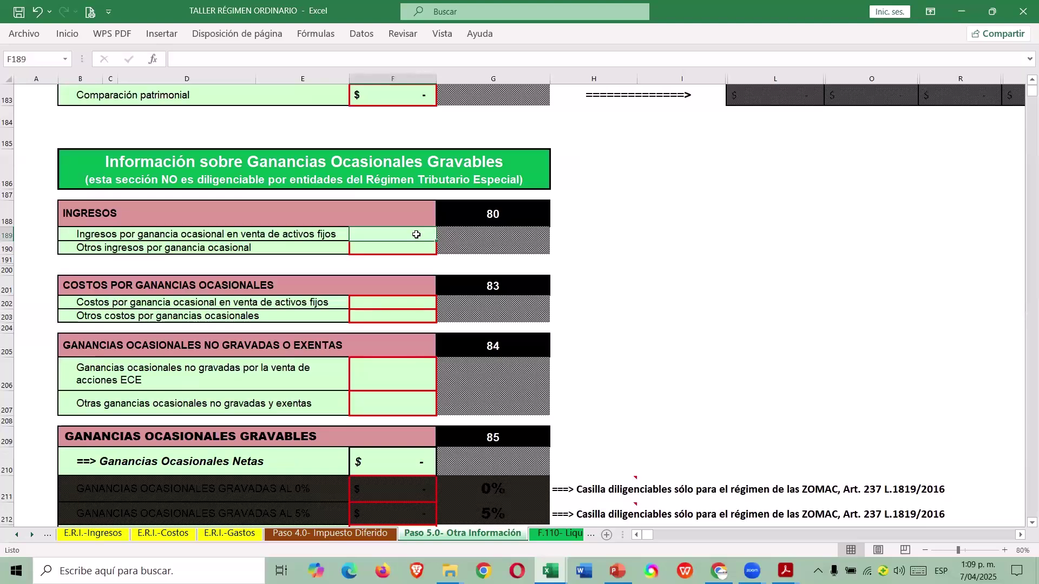
pyautogui.hotkey('alt', 'Tab')
pyautogui.write('+52')
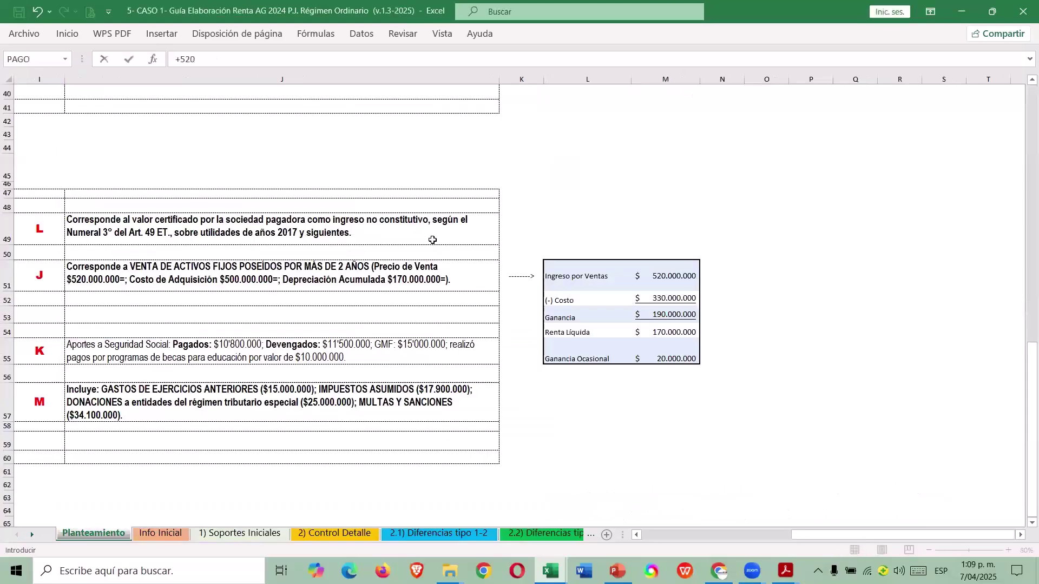
pyautogui.write('000000')
pyautogui.press('Return')
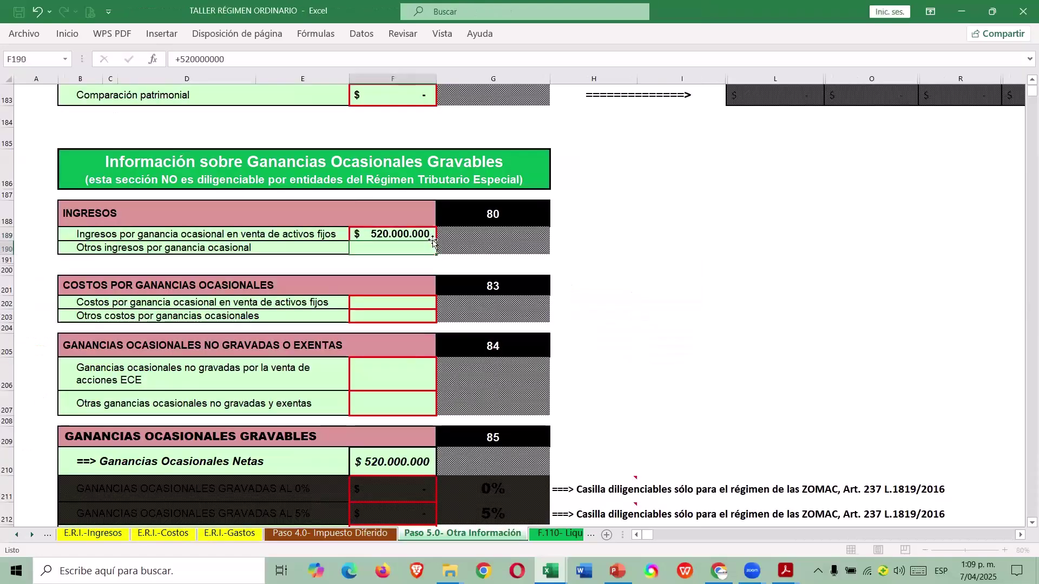
# Enter the fixed-asset sale cost in F202 as +330000000+170000000, totalling 500.000.000.
pyautogui.click(377, 304)
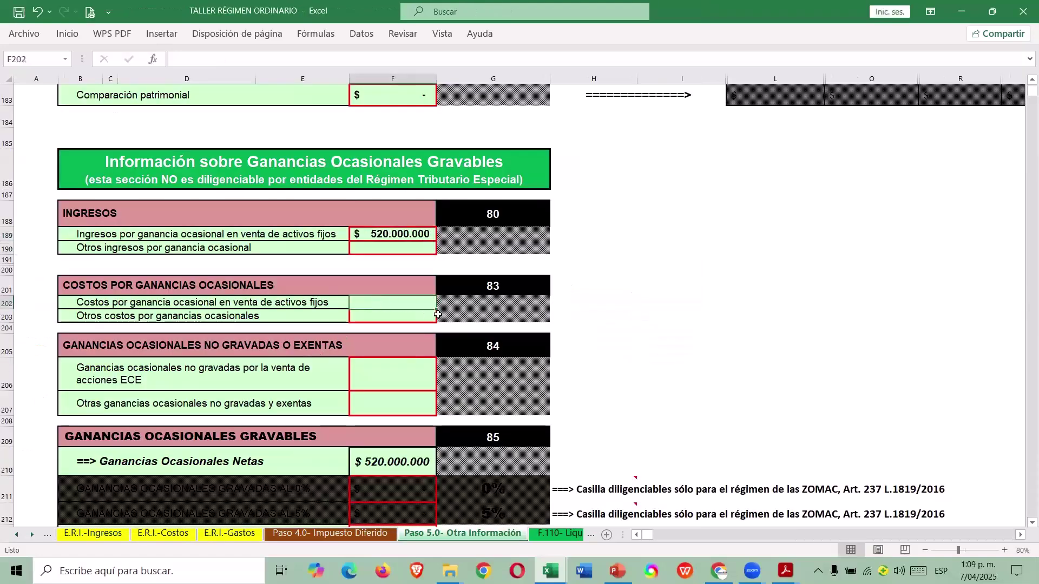
pyautogui.write('+3')
pyautogui.write('30')
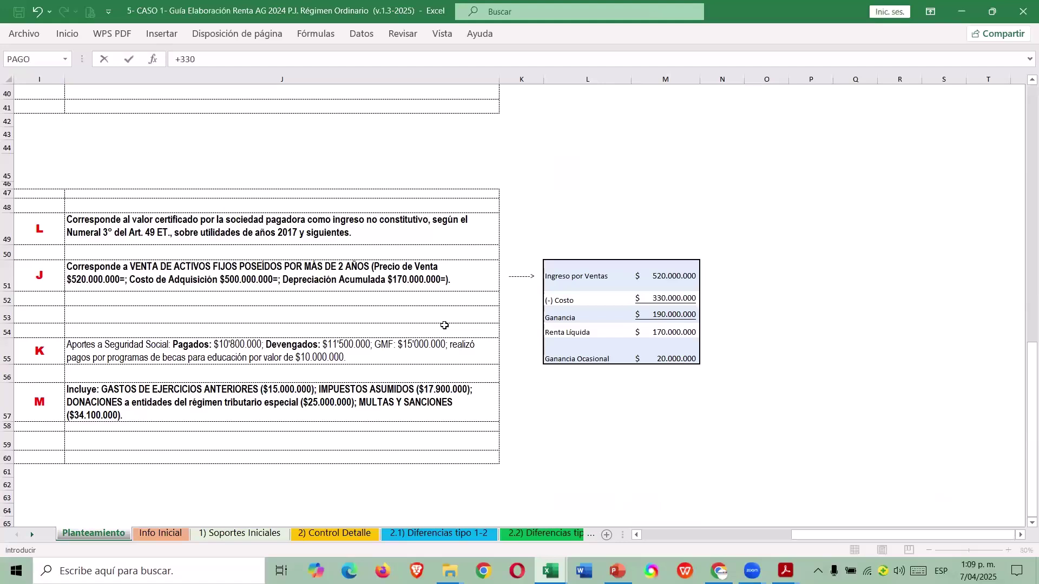
pyautogui.write('000000+170000000')
pyautogui.hotkey('alt', 'Tab')
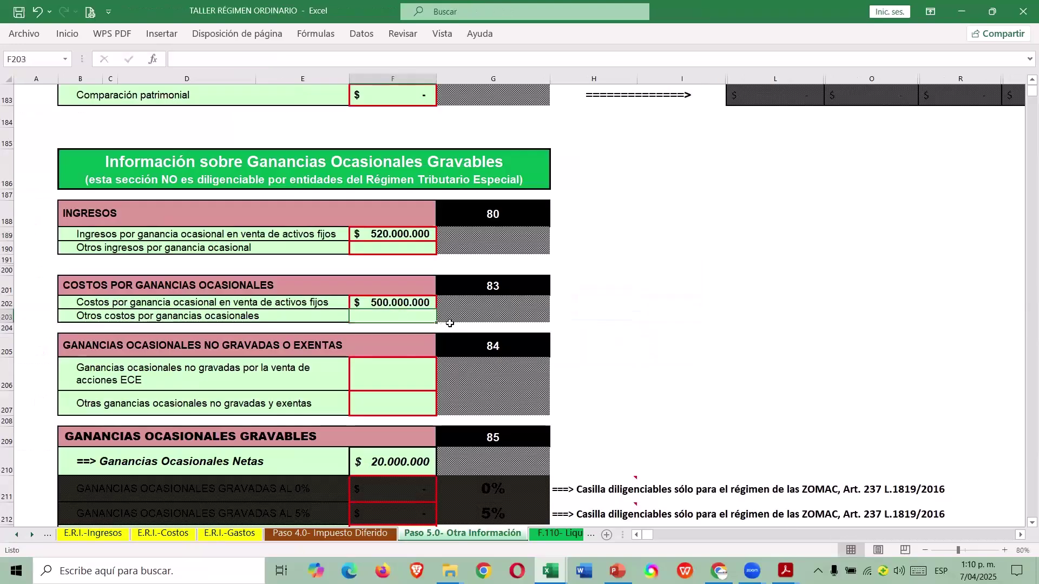
pyautogui.scroll(-2, 459, 318)
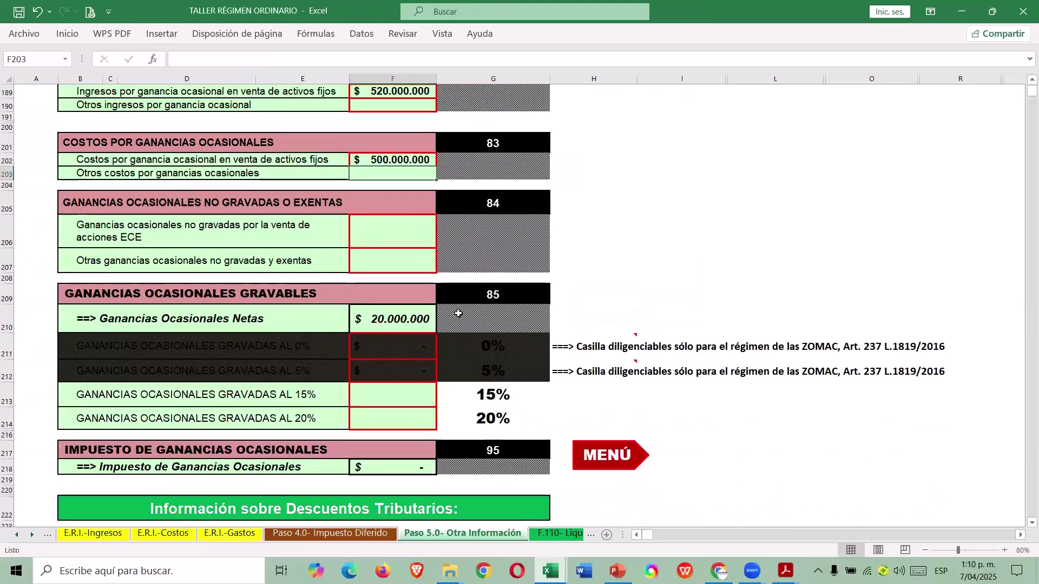
# Set the 15% taxed gain F213 to =F210, giving 20.000.000 and 3.000.000 tax.
pyautogui.click(403, 398)
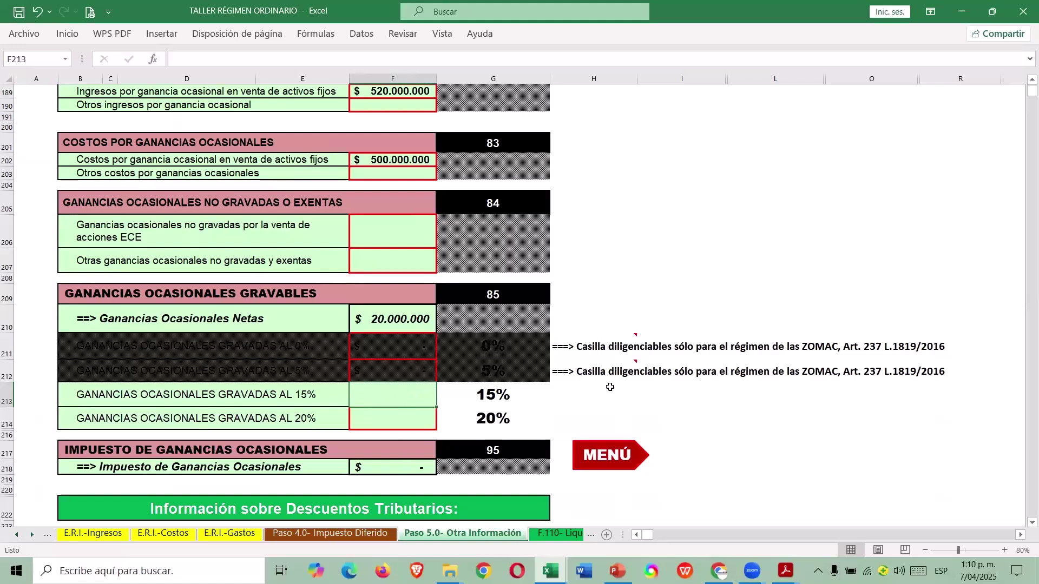
pyautogui.press('F2')
pyautogui.press('Escape')
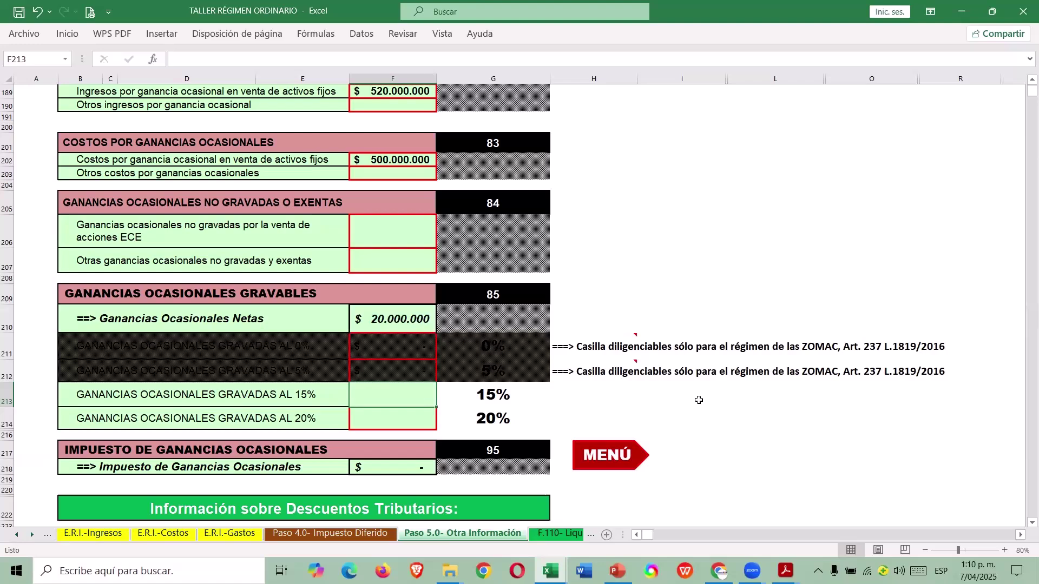
pyautogui.write('=')
pyautogui.press('Up')
pyautogui.press('Up')
pyautogui.press('Up')
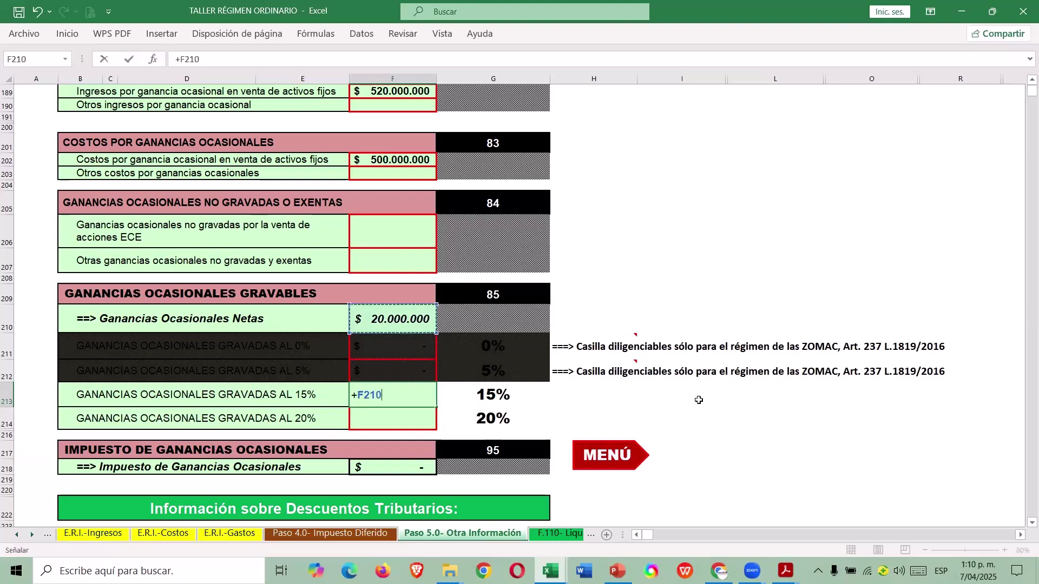
pyautogui.press('Return')
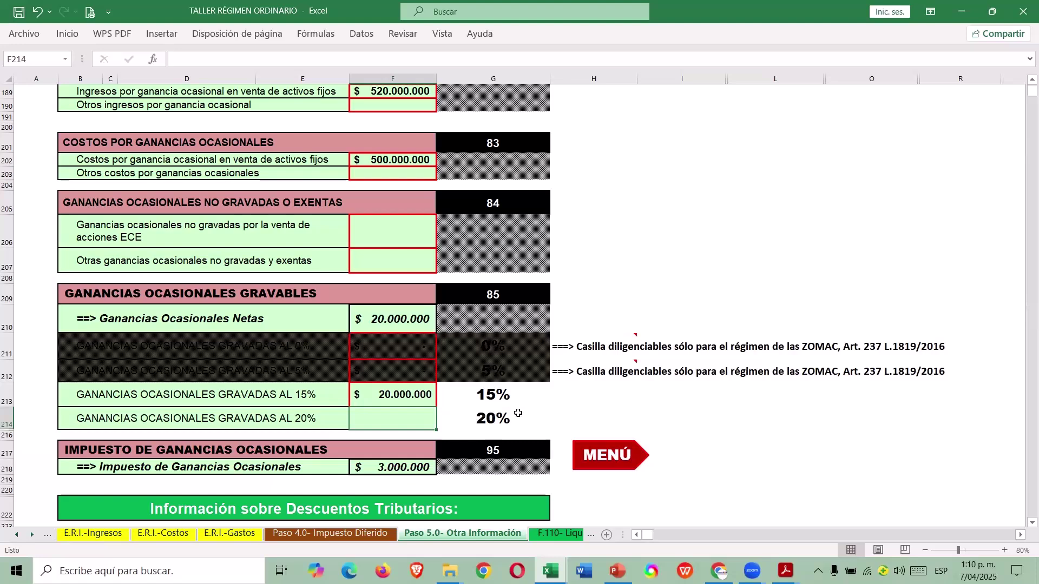
pyautogui.click(593, 457)
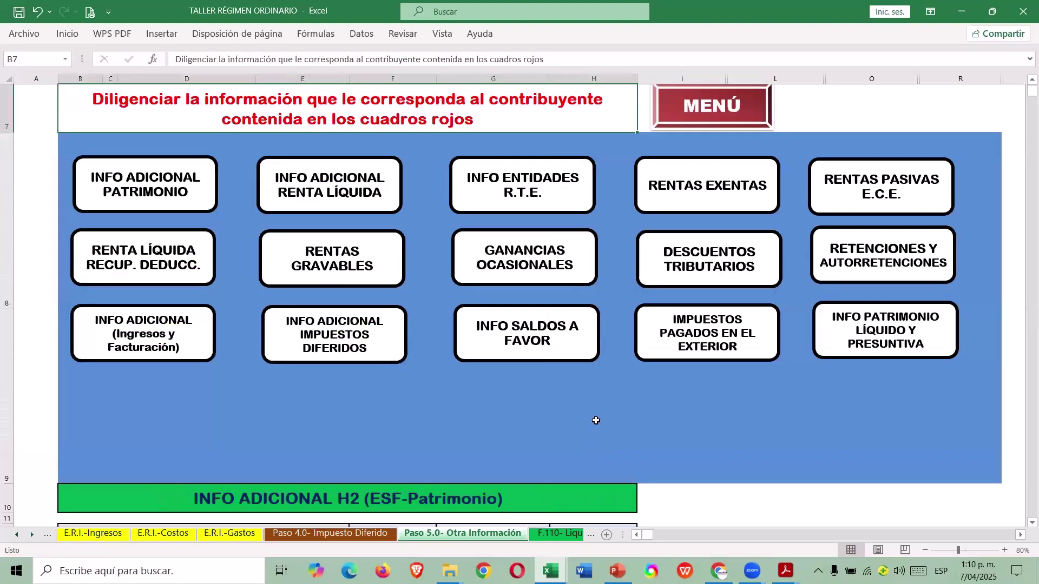
# Scroll Paso 5.0 down to the Información sobre Descuentos Tributarios table.
pyautogui.click(702, 259)
pyautogui.scroll(-3, 612, 300)
pyautogui.scroll(-4, 597, 301)
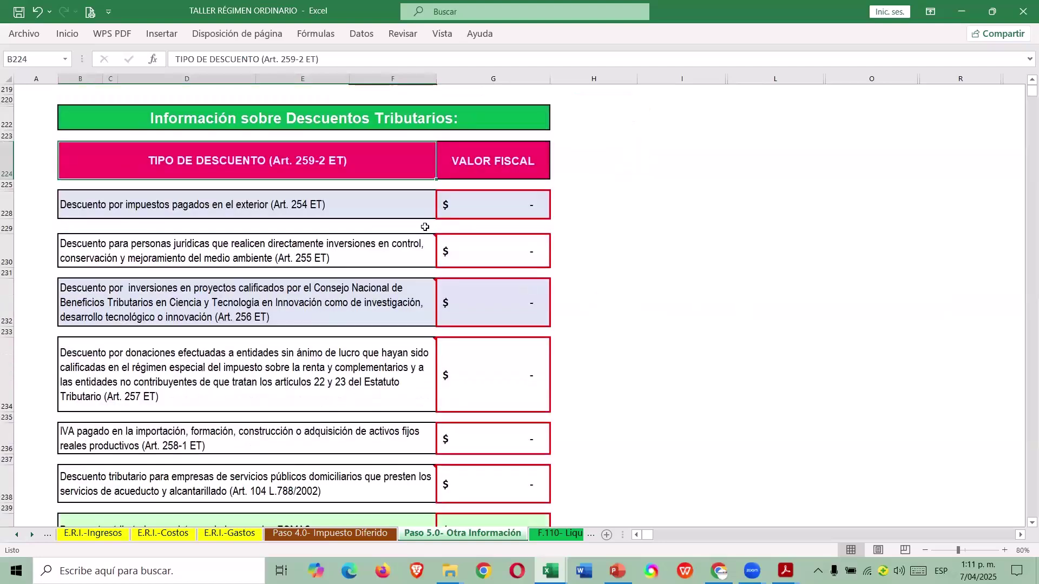
pyautogui.moveTo(404, 158)
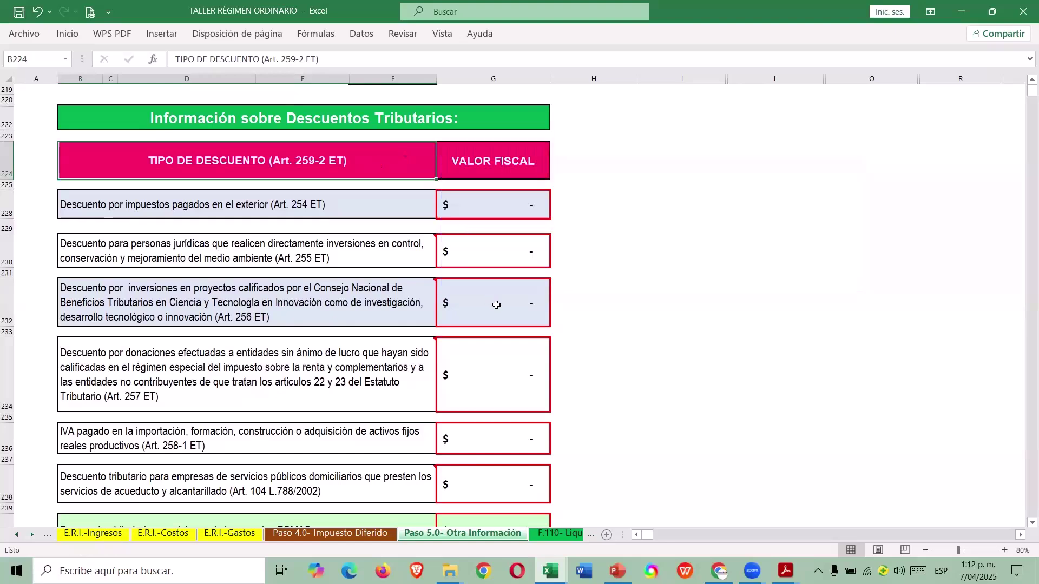
pyautogui.scroll(-5, 492, 302)
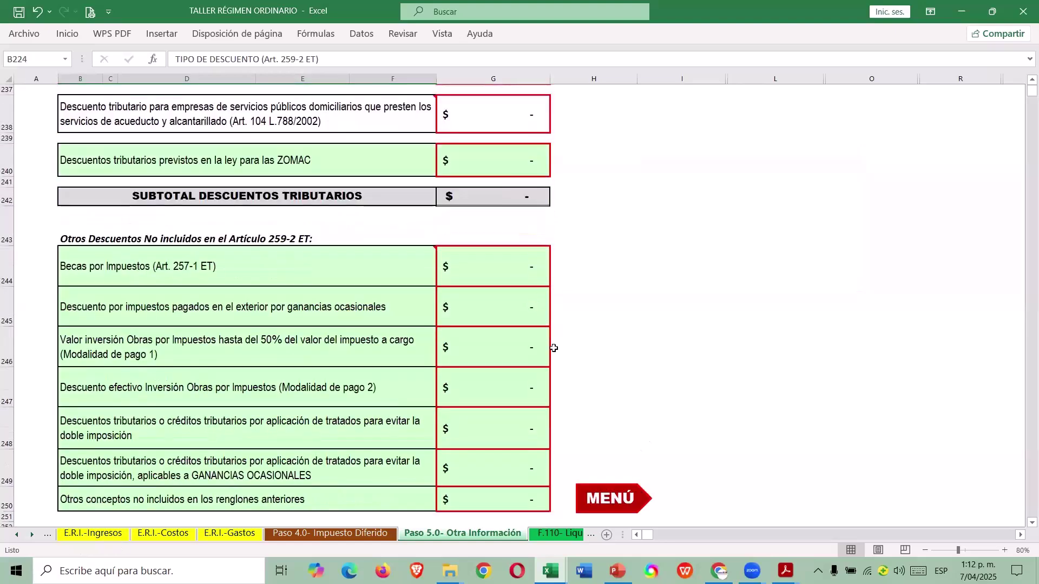
pyautogui.scroll(-1, 544, 324)
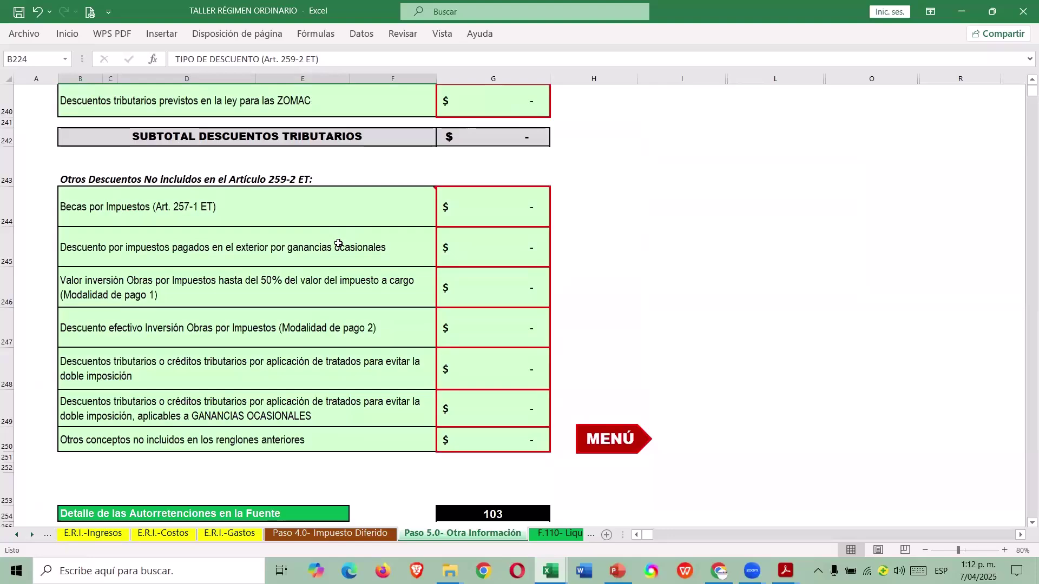
pyautogui.scroll(6, 338, 244)
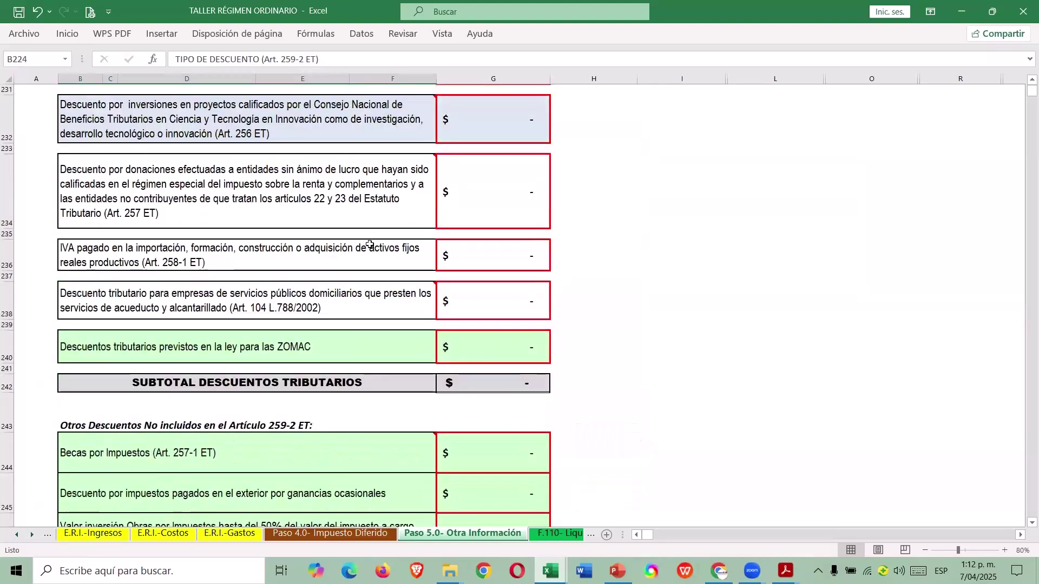
# Read note M on donations in the case workbook, then select donations discount cell G234.
pyautogui.hotkey('alt', 'Tab')
pyautogui.press('Right')
pyautogui.press('Right')
pyautogui.press('Right')
pyautogui.press('Right')
pyautogui.press('Right')
pyautogui.press('Right')
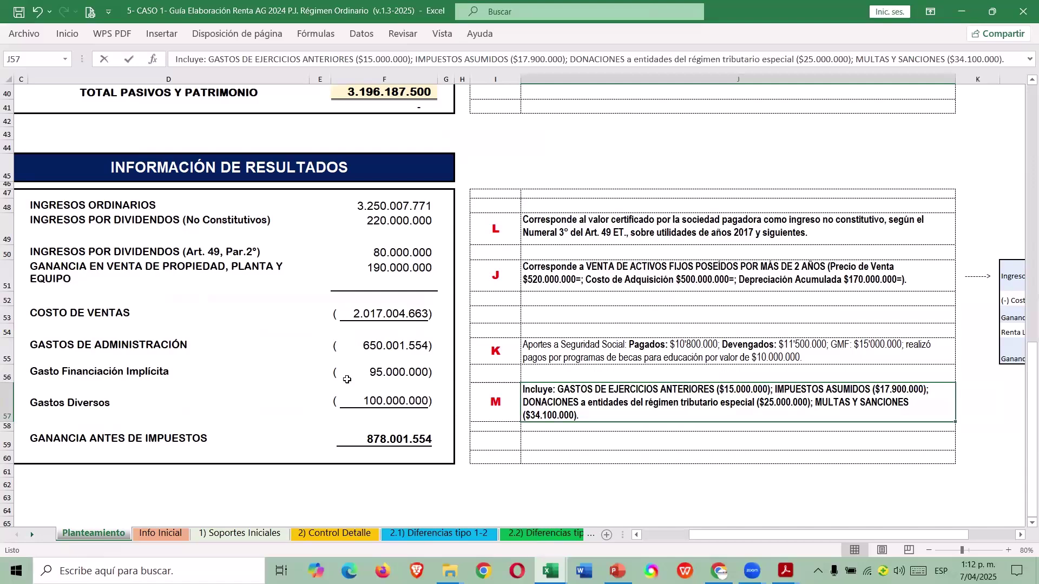
pyautogui.hotkey('alt', 'Tab')
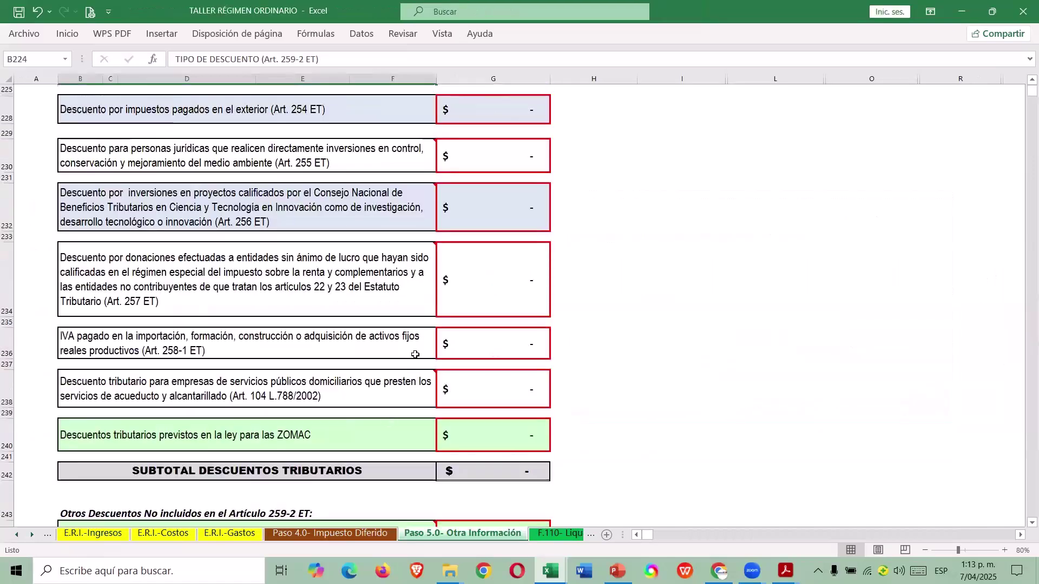
pyautogui.scroll(2, 415, 358)
pyautogui.moveTo(447, 297)
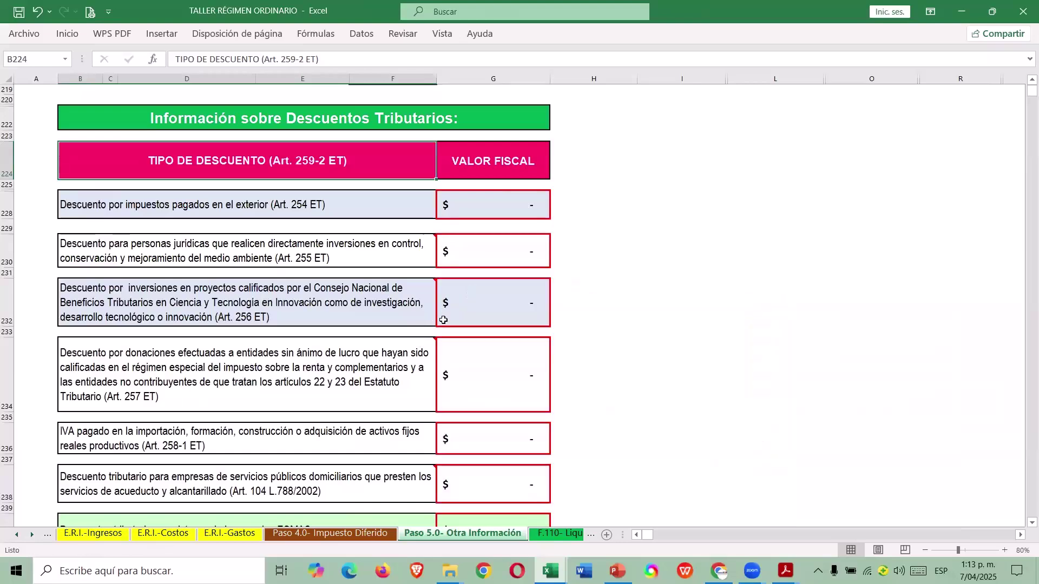
pyautogui.click(453, 367)
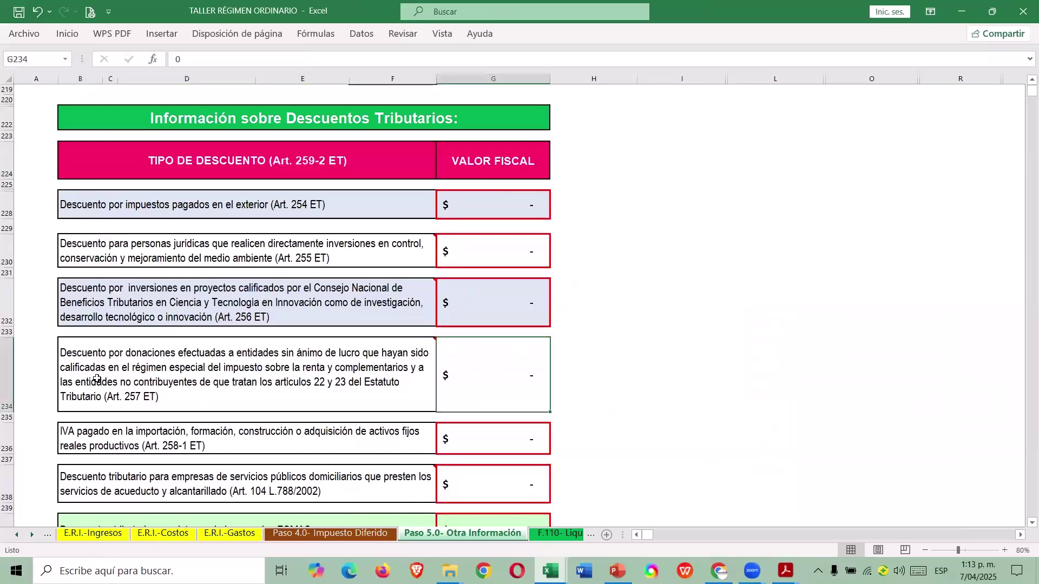
# Enter =25000000*0,25 in G234 so the Art. 257 donations discount shows 6.250.000.
pyautogui.click(8, 359)
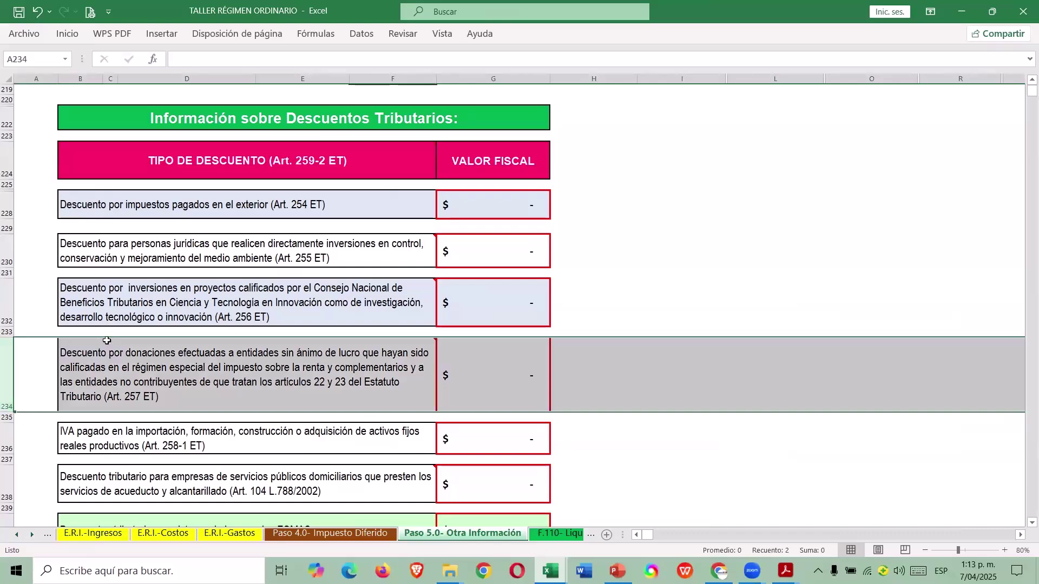
pyautogui.click(481, 359)
pyautogui.write('=')
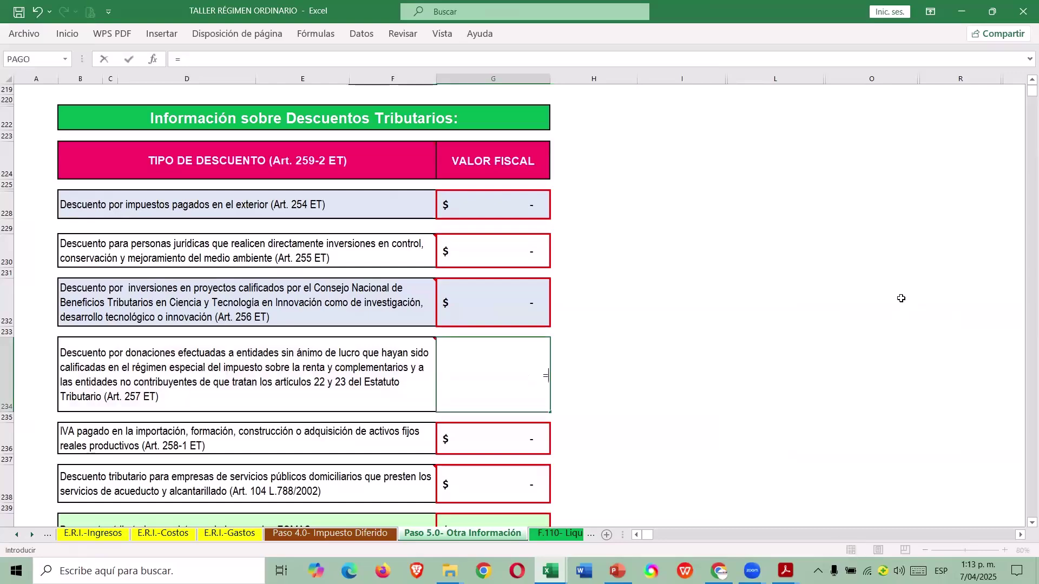
pyautogui.write('25000000*0,25')
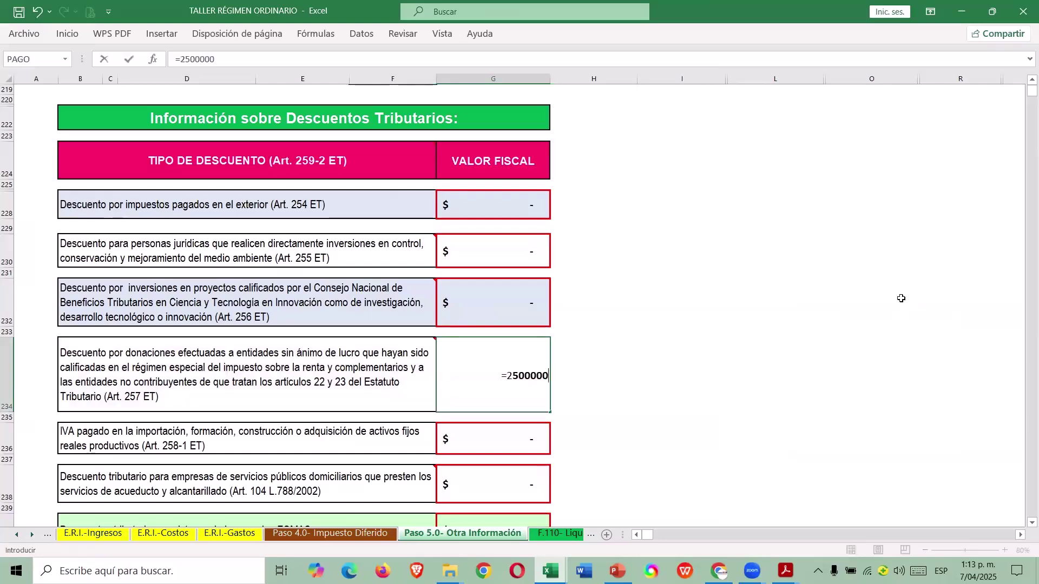
pyautogui.press('Return')
pyautogui.scroll(-5, 909, 325)
pyautogui.scroll(-4, 704, 327)
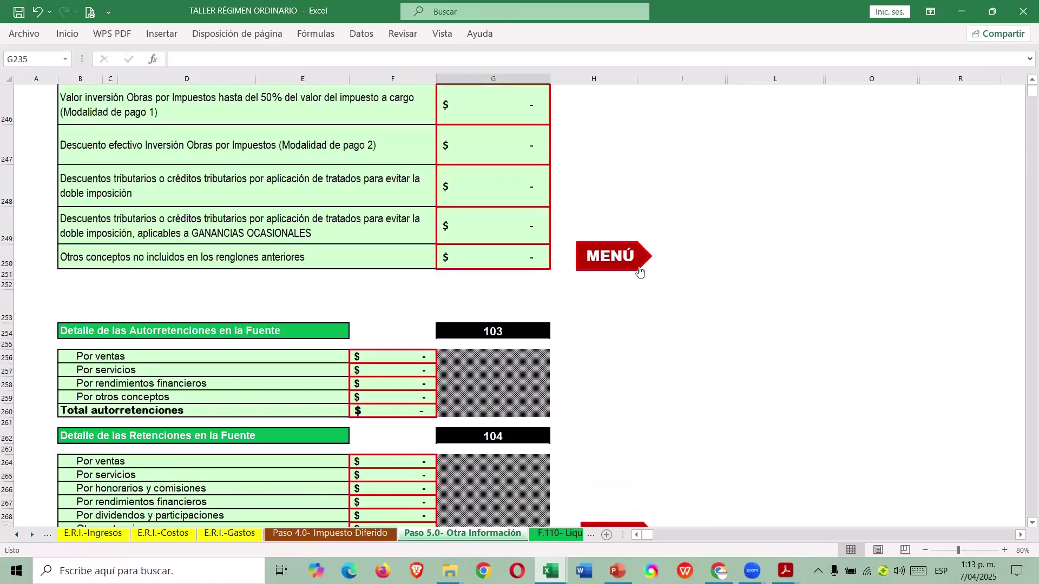
# Go from the section menu to the RETENCIONES Y AUTORRETENCIONES tables.
pyautogui.click(644, 270)
pyautogui.click(866, 262)
pyautogui.scroll(-4, 503, 379)
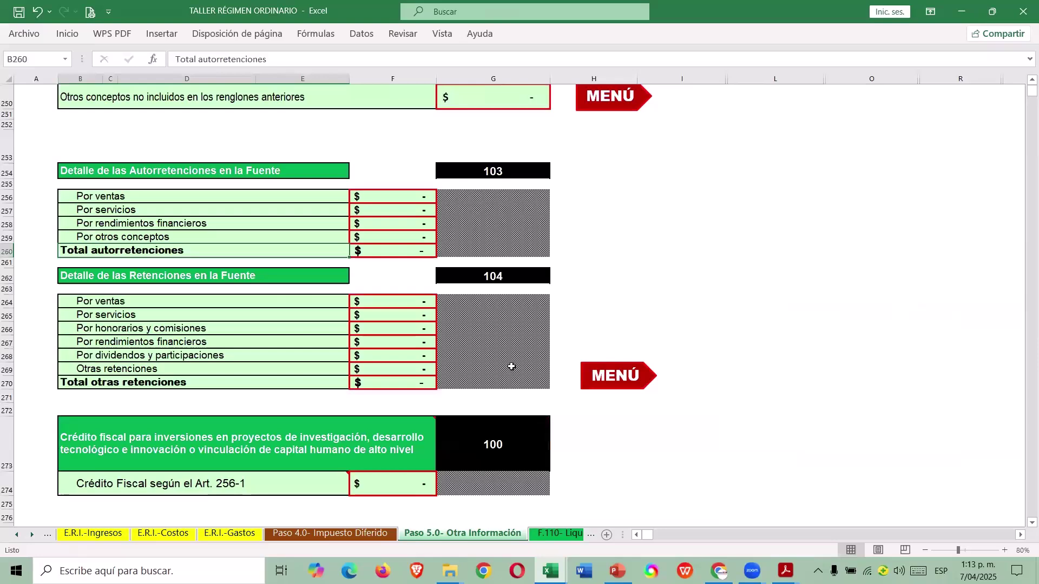
pyautogui.scroll(-1, 511, 367)
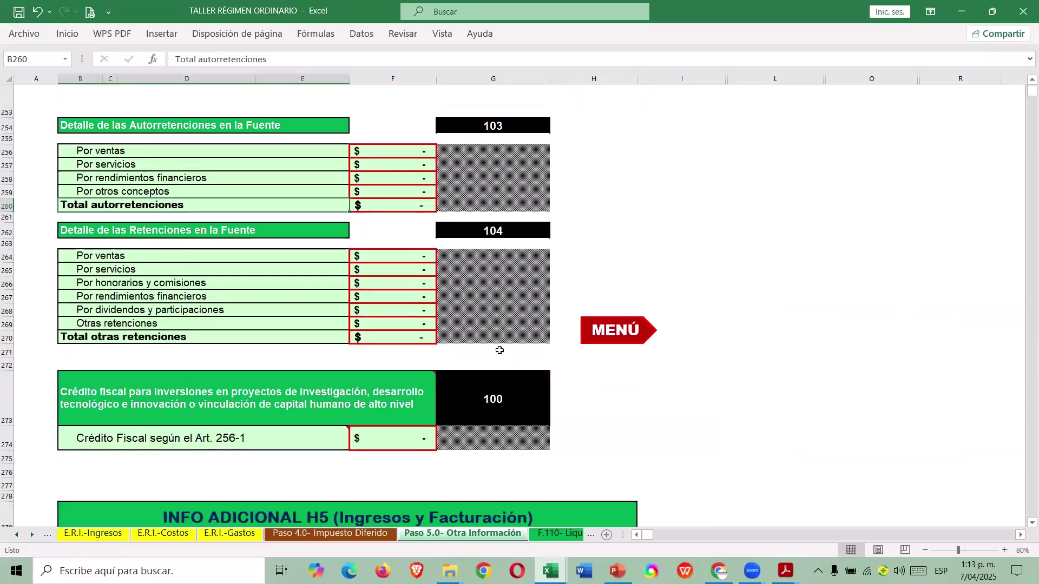
# Look up the 2024 withholdings and self-withholdings amounts on the case's Soportes Iniciales sheet.
pyautogui.hotkey('alt', 'Tab')
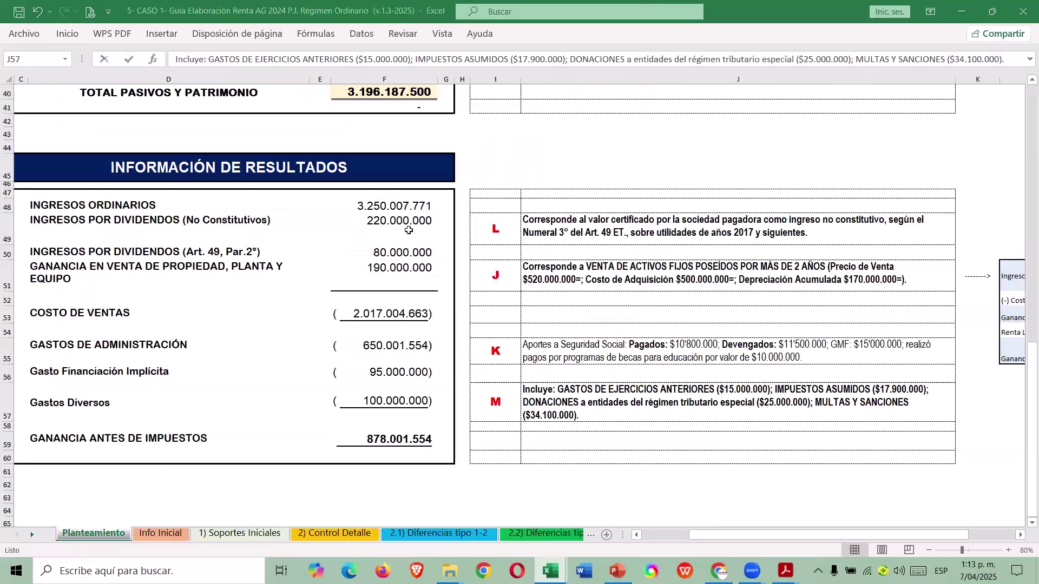
pyautogui.scroll(10, 464, 211)
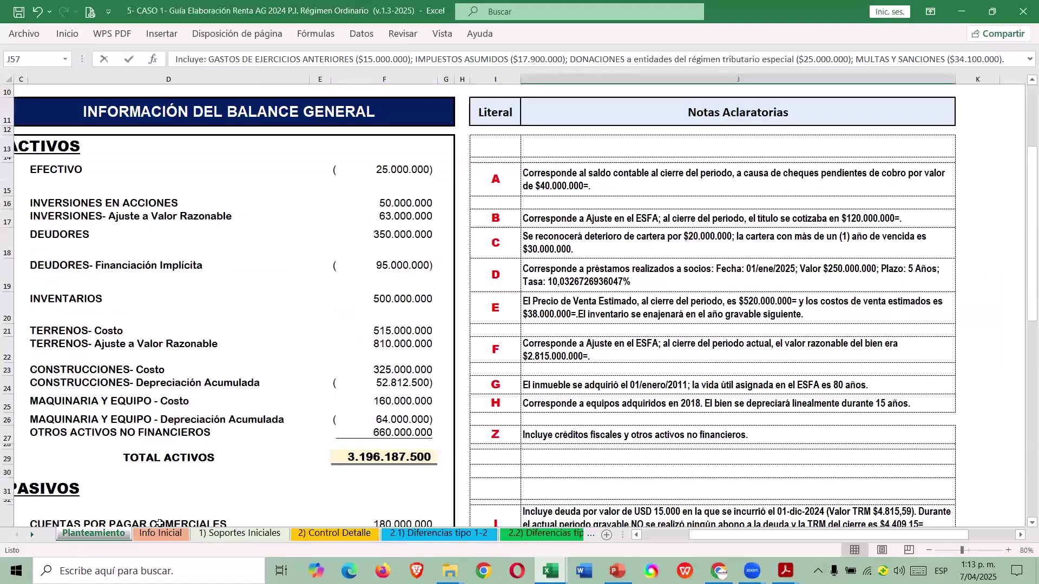
pyautogui.scroll(3, 158, 523)
pyautogui.click(225, 536)
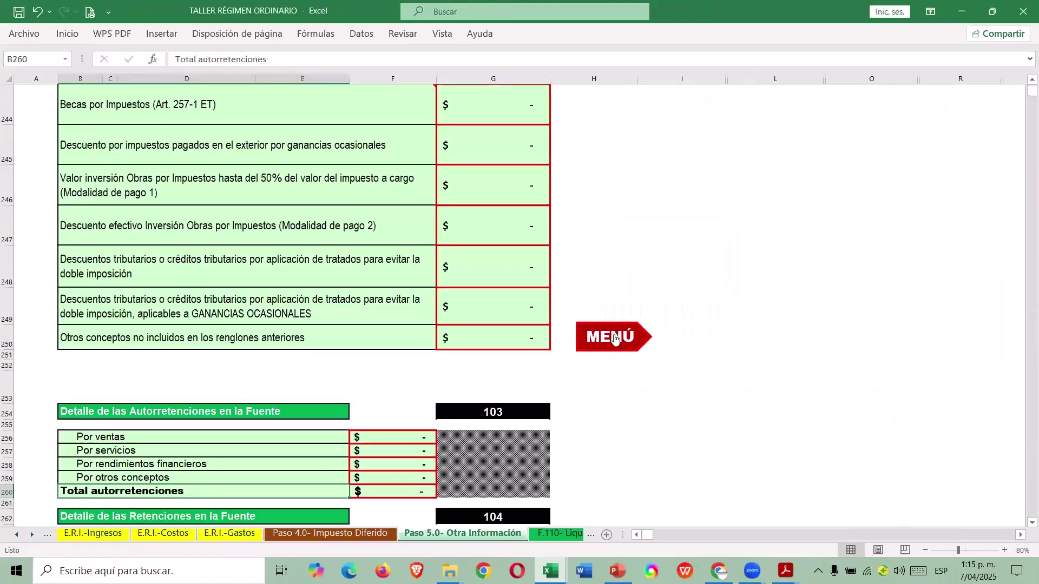
pyautogui.scroll(-5, 611, 348)
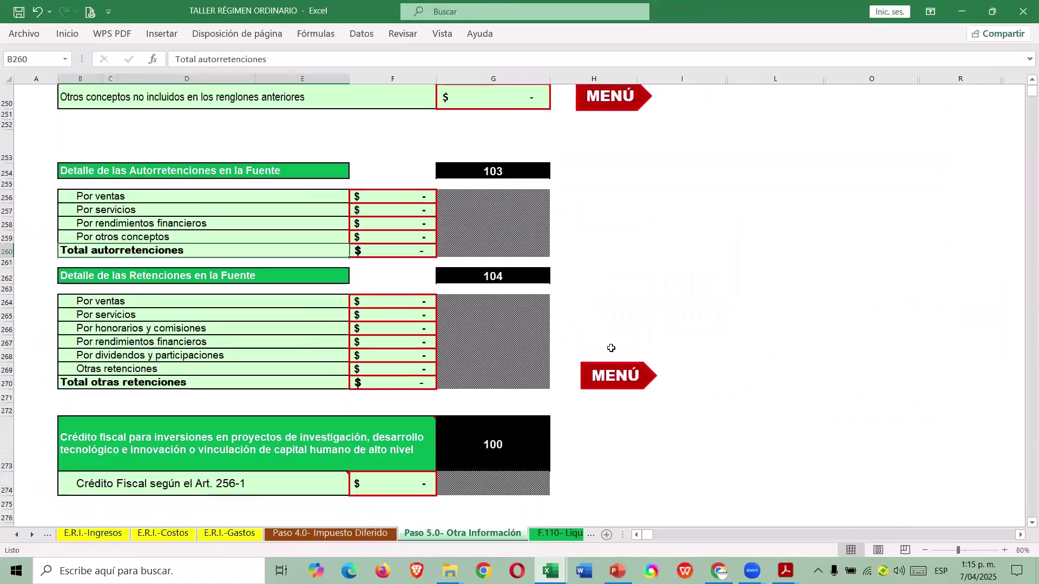
pyautogui.hotkey('alt', 'Tab')
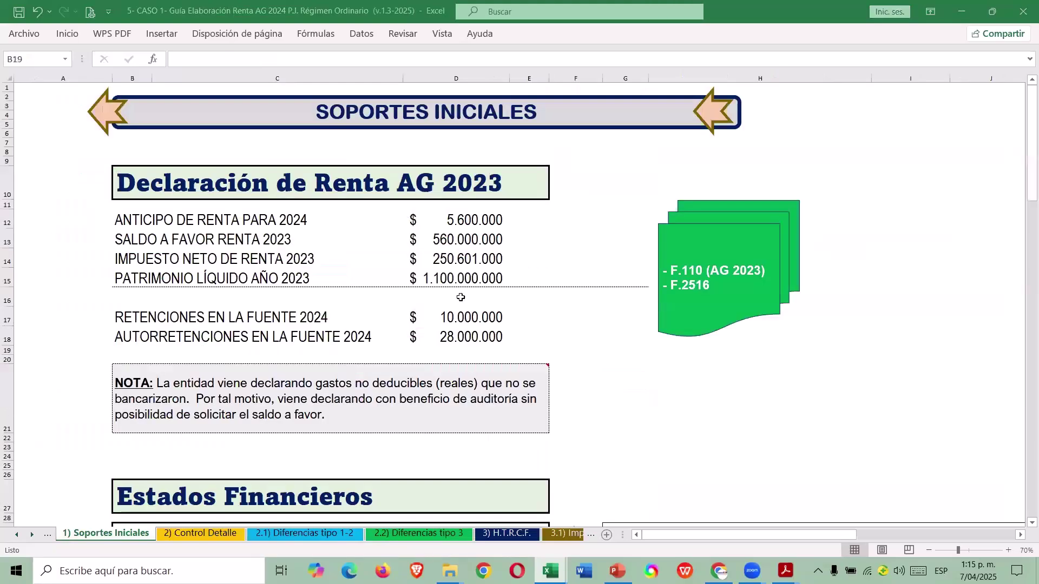
pyautogui.click(453, 319)
pyautogui.click(489, 333)
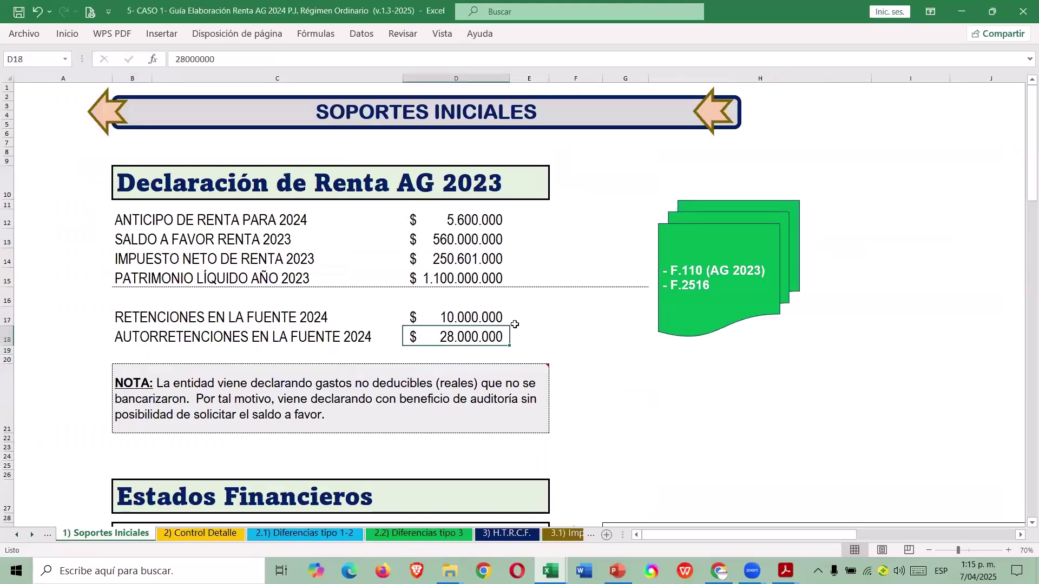
pyautogui.hotkey('alt', 'Tab')
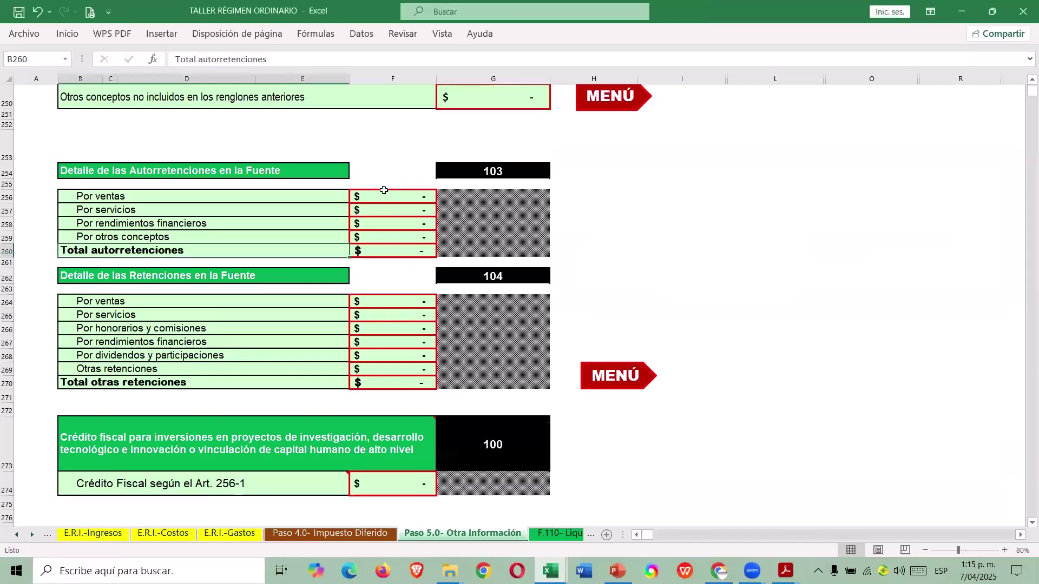
# Enter 28.000.000 as self-withholdings on sales in F256.
pyautogui.click(384, 190)
pyautogui.hotkey('alt', 'Tab')
pyautogui.hotkey('alt', 'Tab')
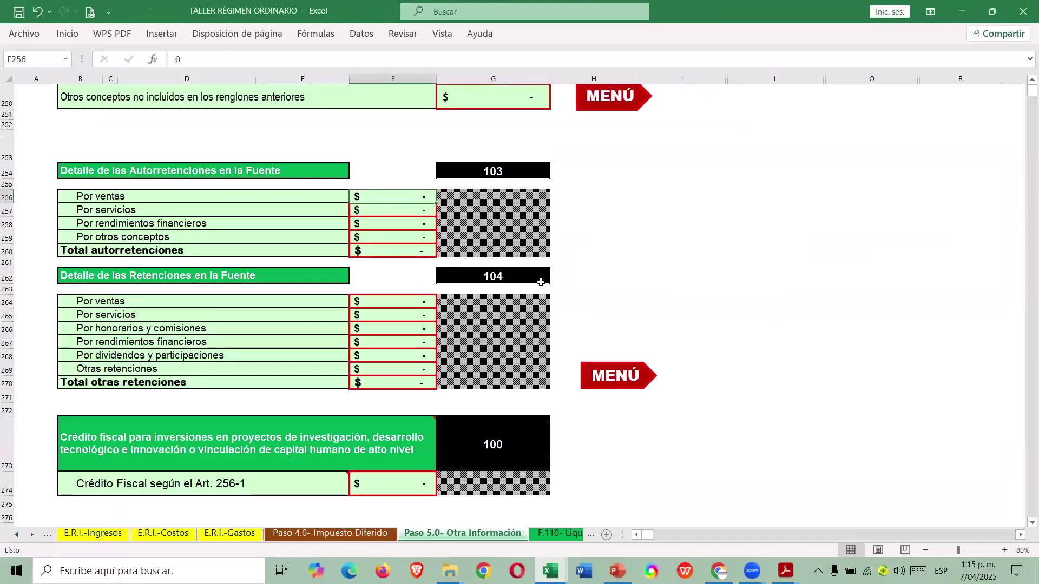
pyautogui.write('28000000')
pyautogui.press('Return')
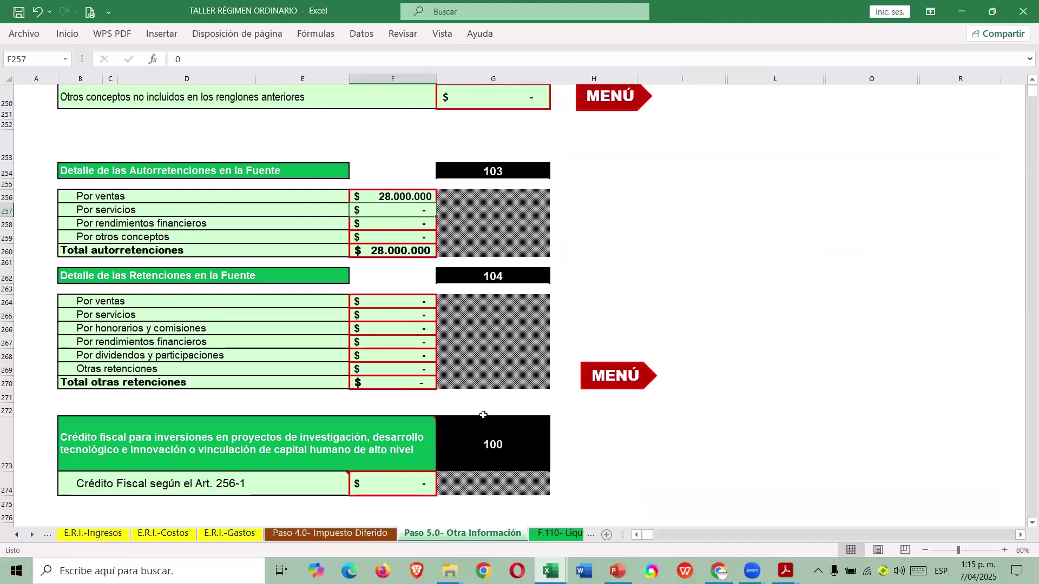
# Enter 10.000.000 as withholdings on sales in F264 and return to MENÚ.
pyautogui.click(388, 304)
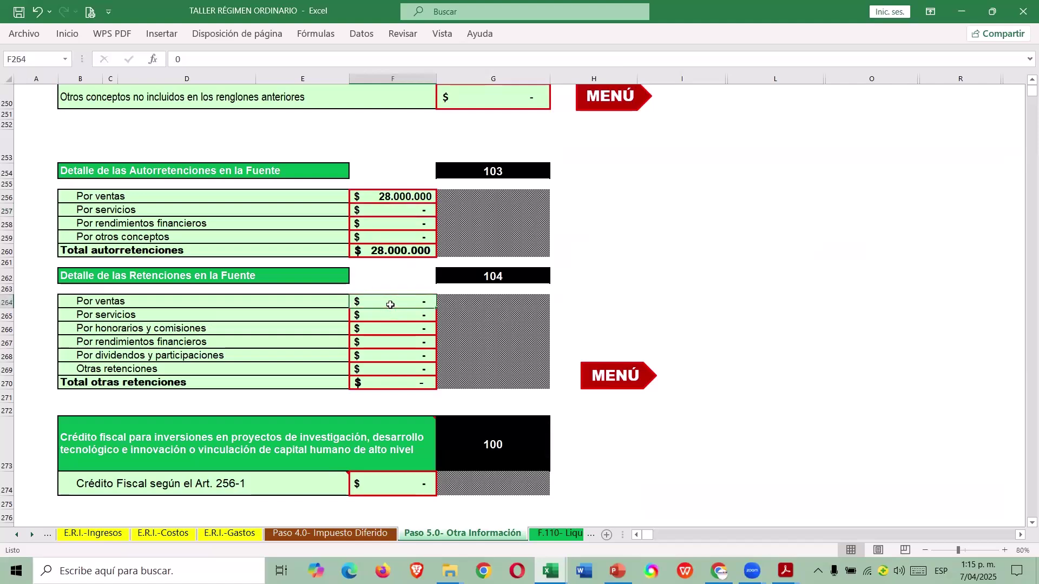
pyautogui.hotkey('alt', 'Tab')
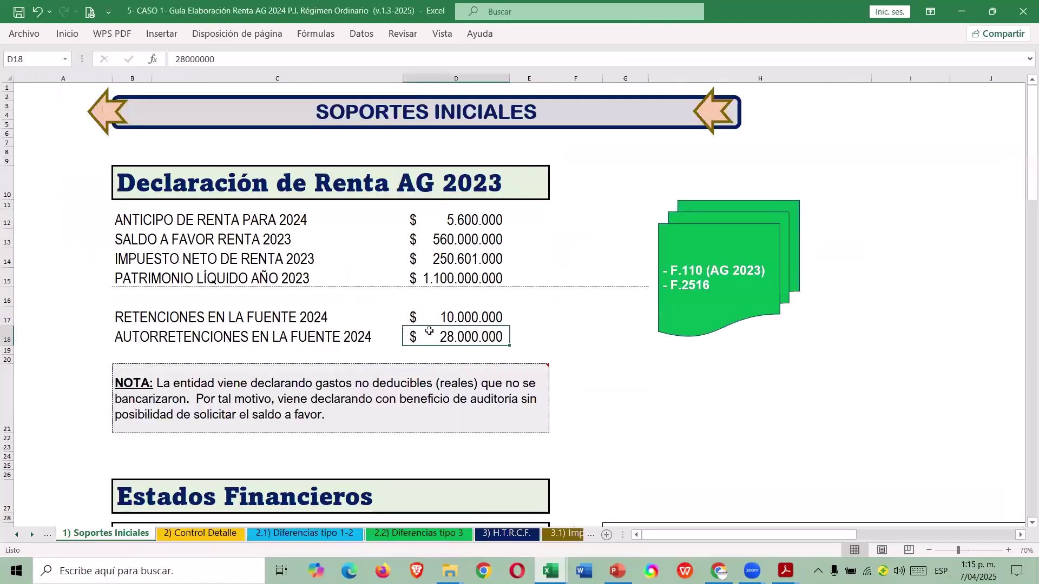
pyautogui.hotkey('alt', 'Tab')
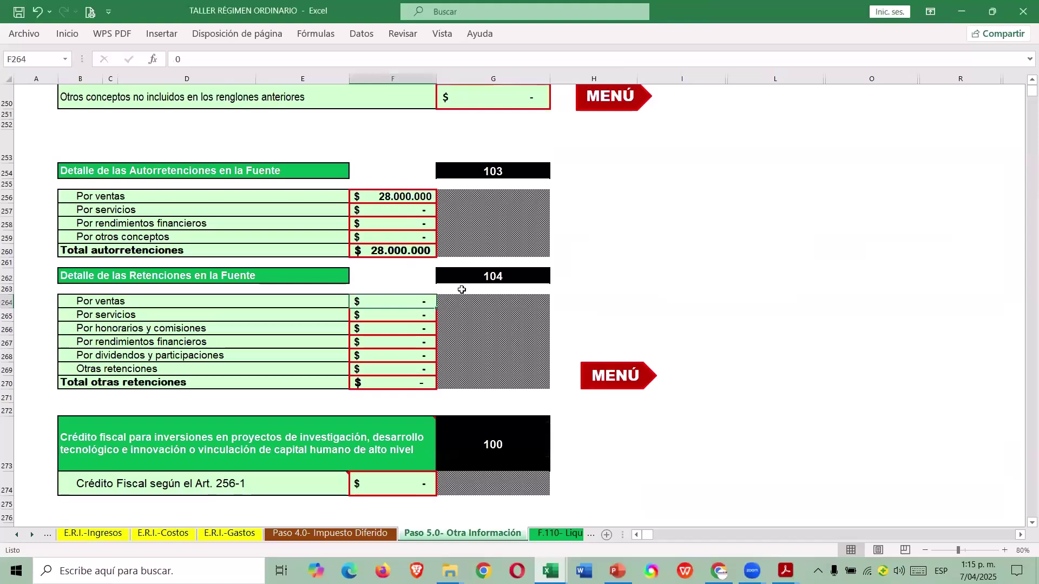
pyautogui.write('10000000')
pyautogui.press('Return')
pyautogui.hotkey('alt', 'Tab')
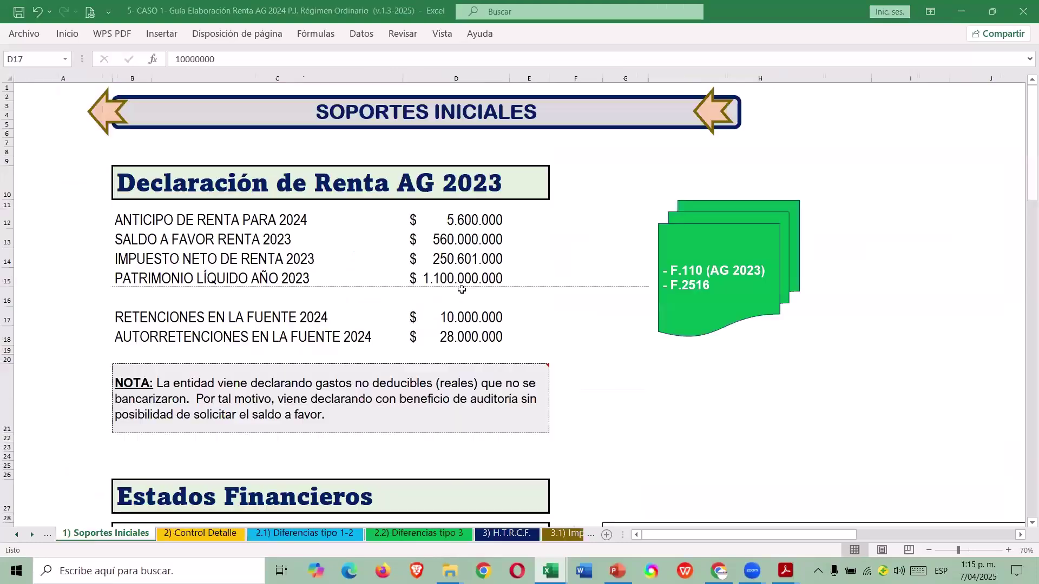
pyautogui.hotkey('alt', 'Tab')
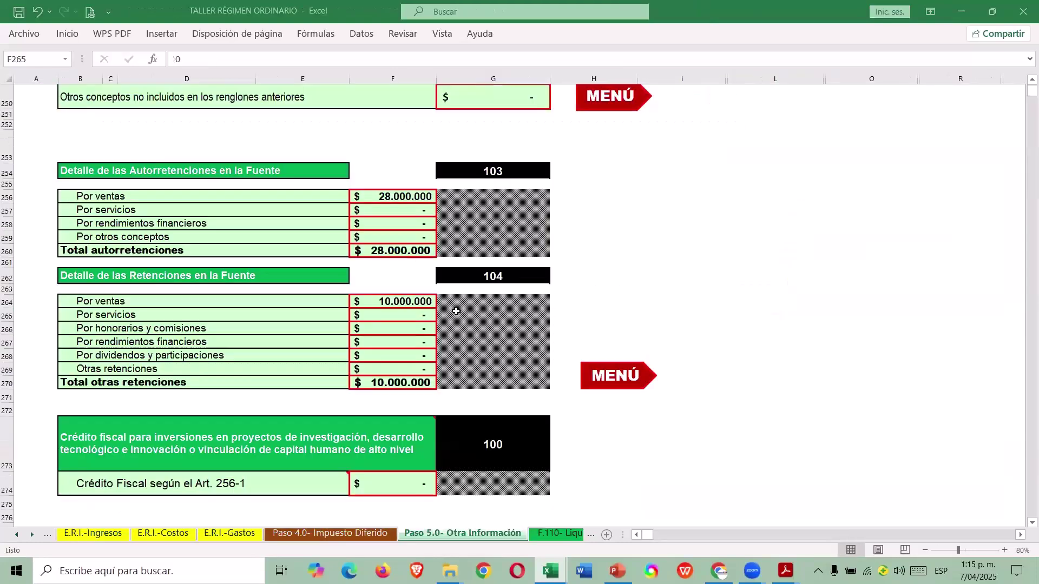
pyautogui.click(609, 376)
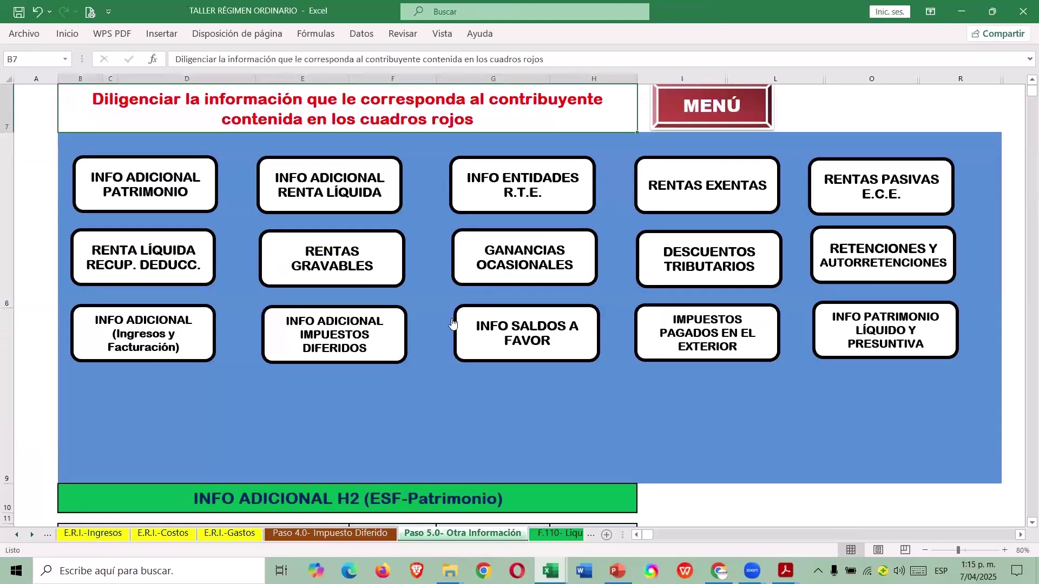
# Choose INFO ADICIONAL (Ingresos y Facturación) on the Paso 5.0 menu.
pyautogui.click(193, 346)
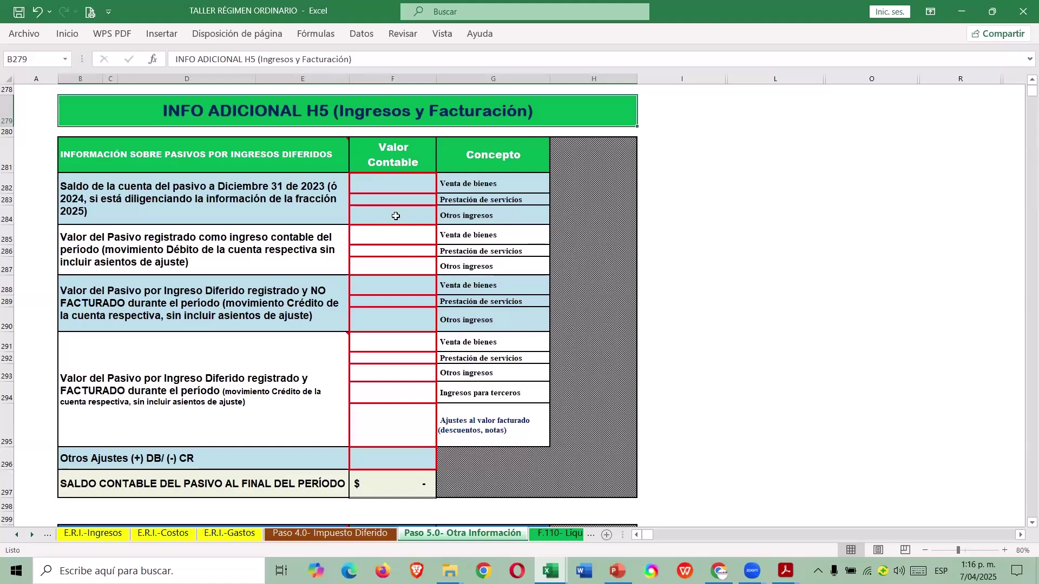
# Locate cell F301 for 2024 goods sales in the income and invoicing table.
pyautogui.scroll(-4, 396, 232)
pyautogui.scroll(-2, 395, 233)
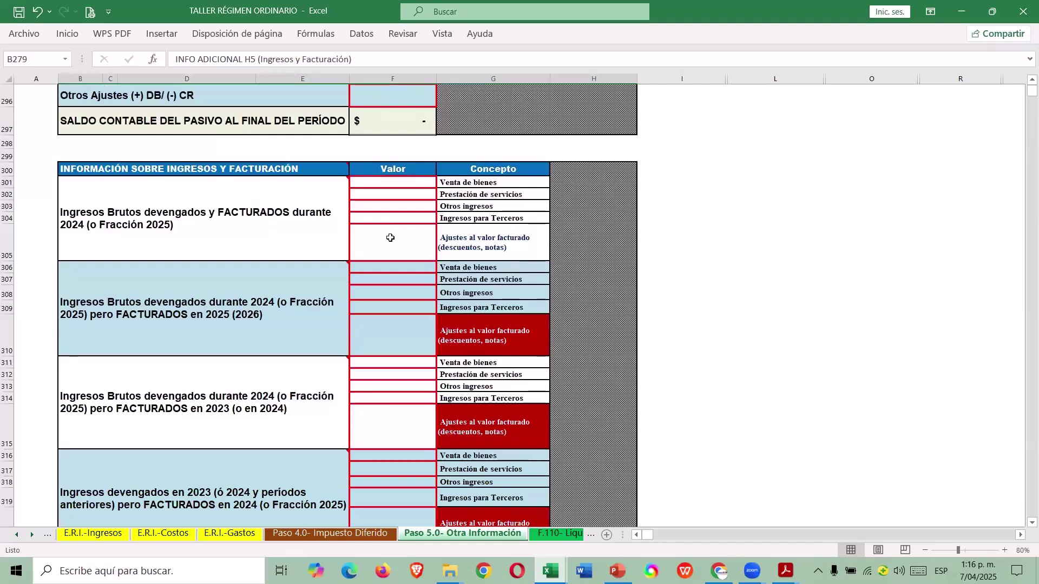
pyautogui.scroll(-1, 390, 238)
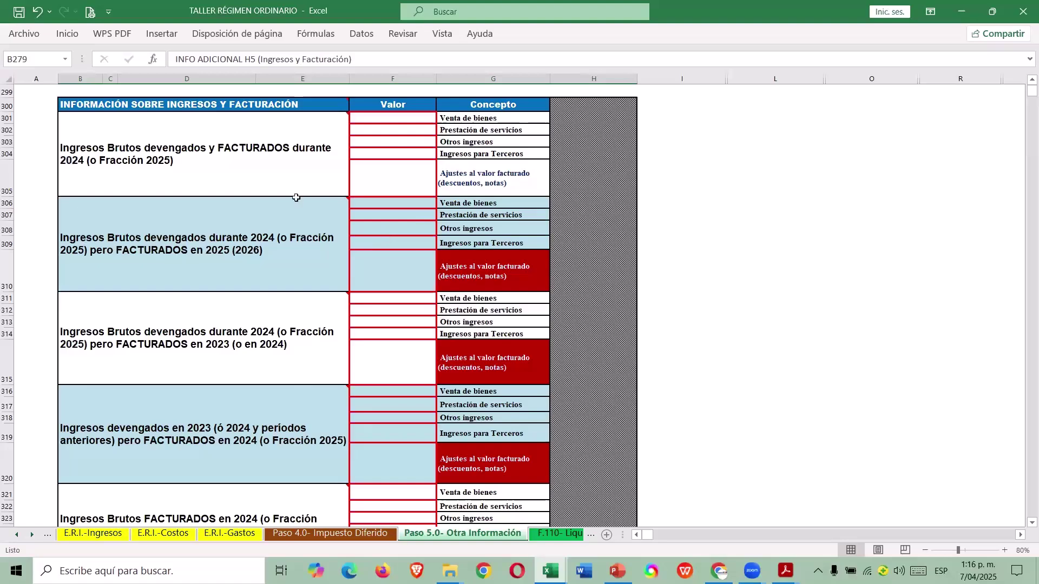
pyautogui.click(385, 298)
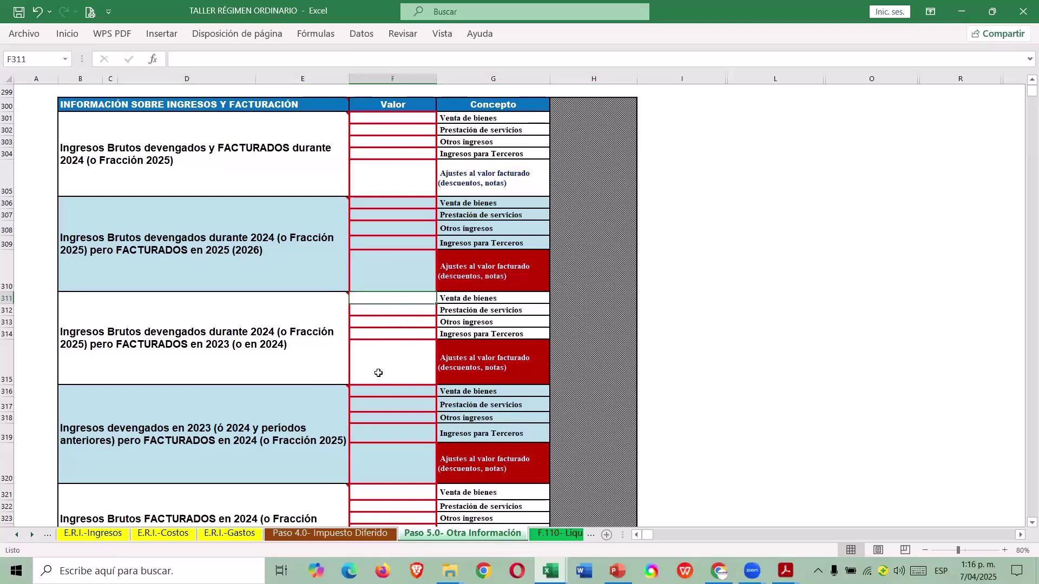
pyautogui.click(377, 203)
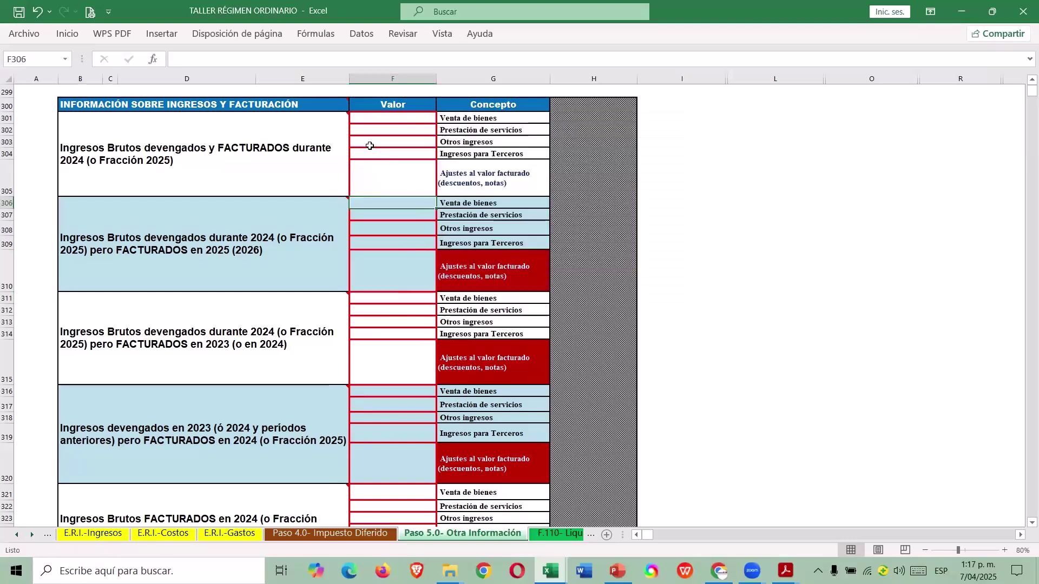
pyautogui.click(392, 118)
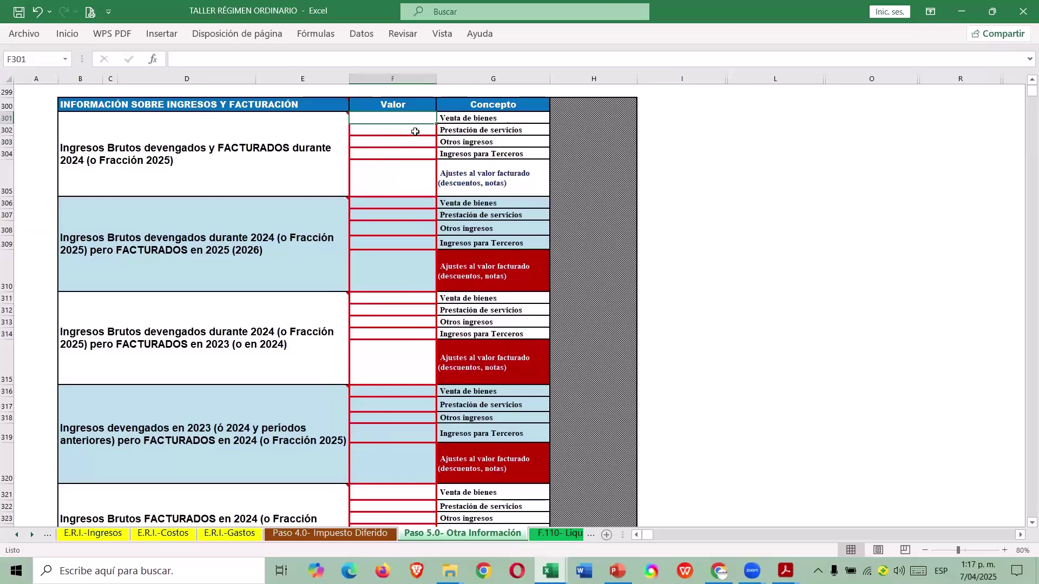
# Copy the INGRESOS total from E59 on CASO 1's H.T.R.C.F. sheet.
pyautogui.hotkey('alt', 'Tab')
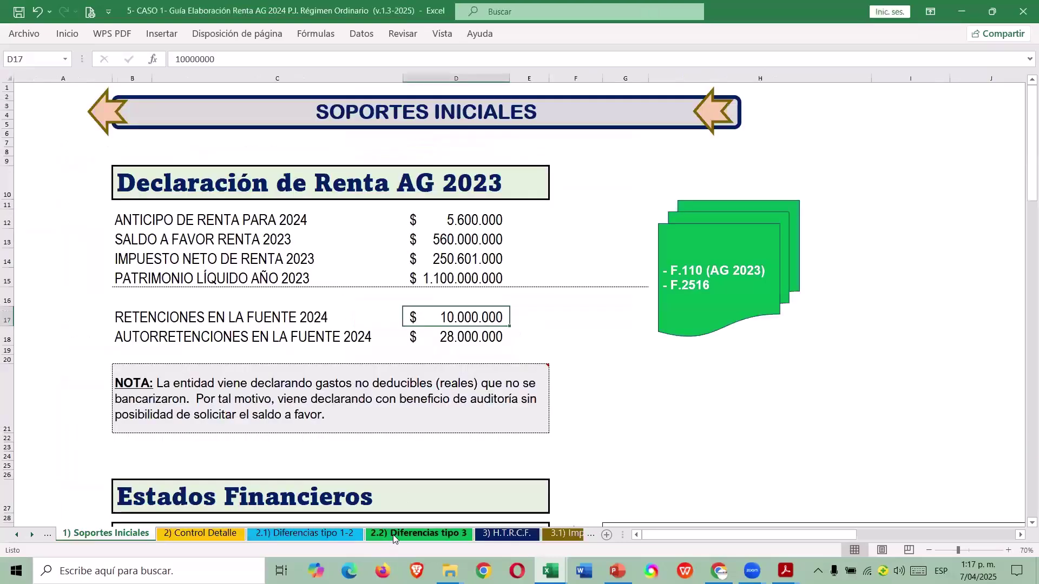
pyautogui.click(507, 534)
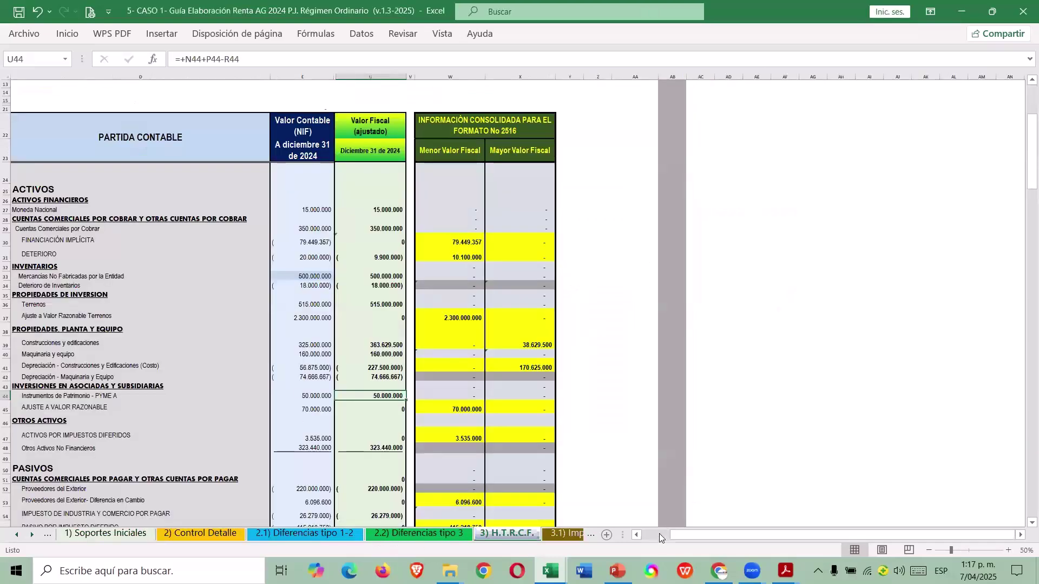
pyautogui.click(659, 534)
pyautogui.scroll(-10, 418, 283)
pyautogui.click(418, 283)
pyautogui.hotkey('ctrl', 'c')
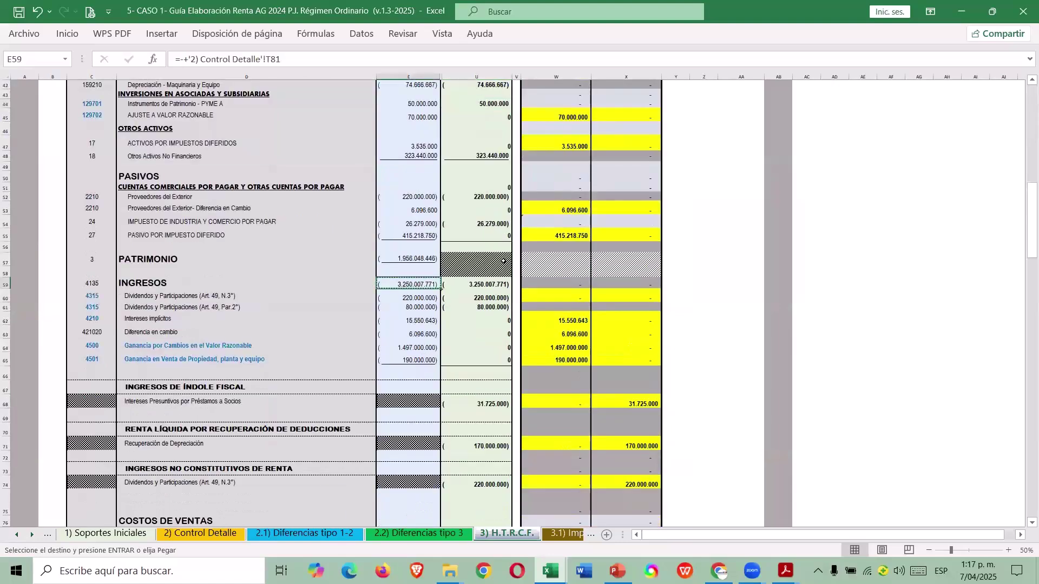
# Paste the total into F301 and drop the minus sign, giving 3.250.007.771.
pyautogui.hotkey('ctrl', 'Tab')
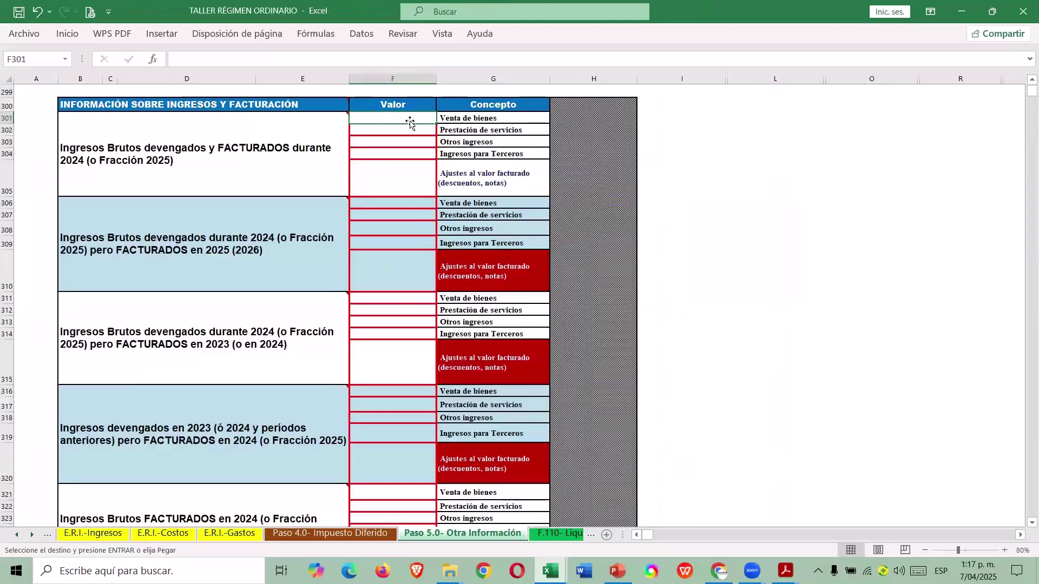
pyautogui.rightClick(410, 115)
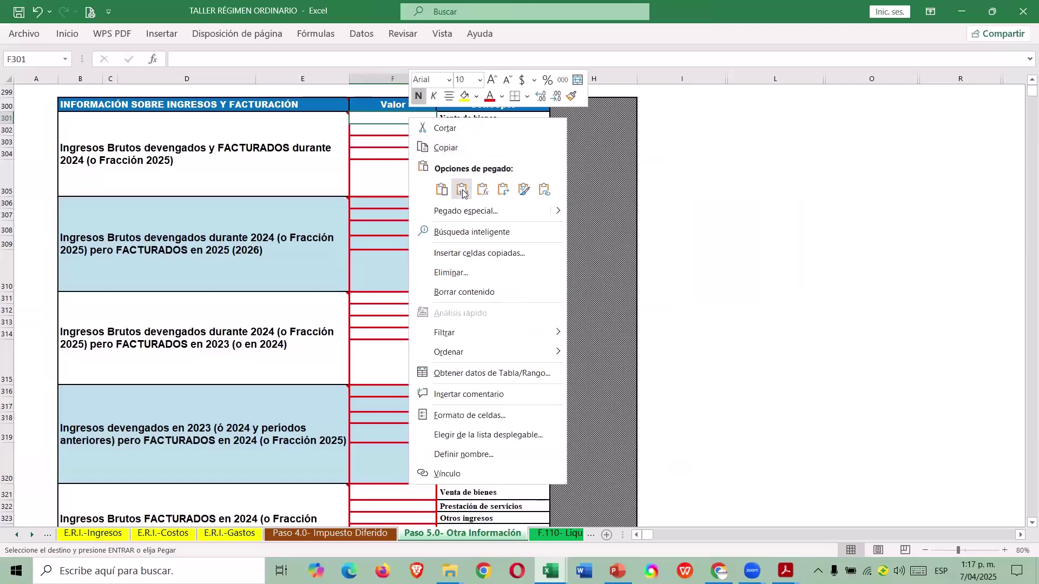
pyautogui.click(460, 186)
pyautogui.press('F2')
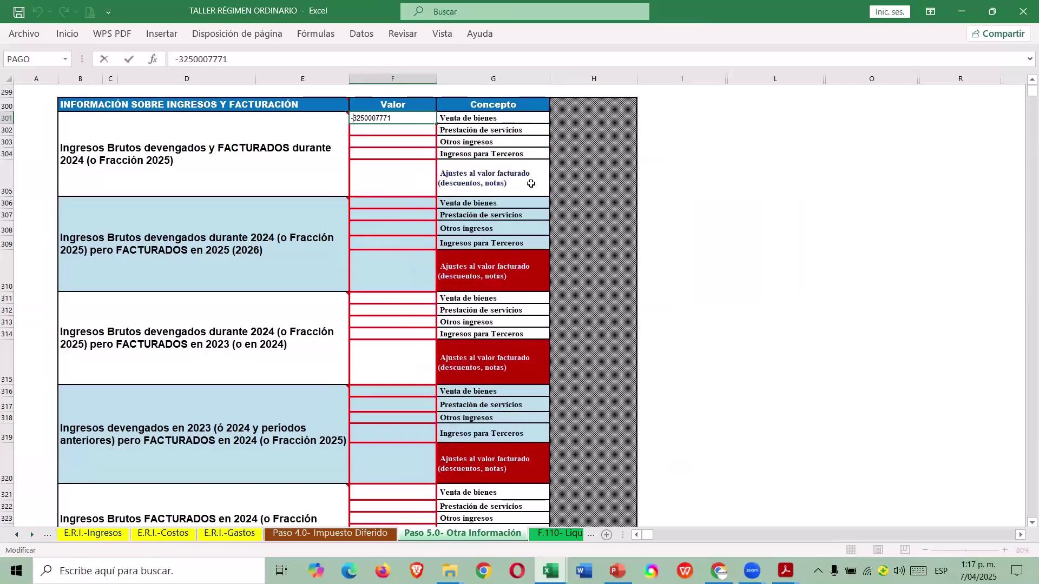
pyautogui.press('Delete')
pyautogui.press('Return')
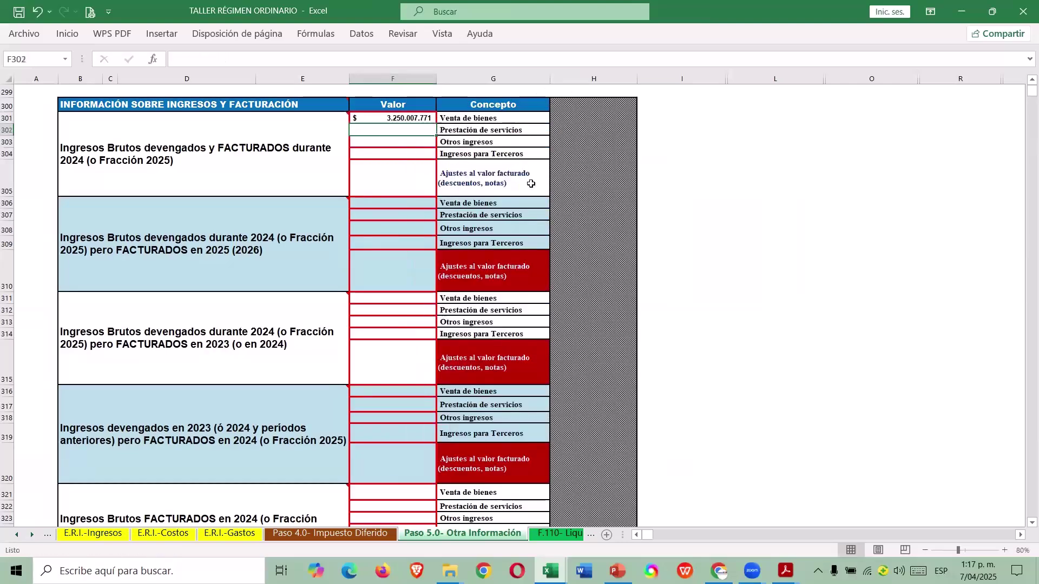
# Review the income table, then return to the section menu.
pyautogui.scroll(-5, 361, 205)
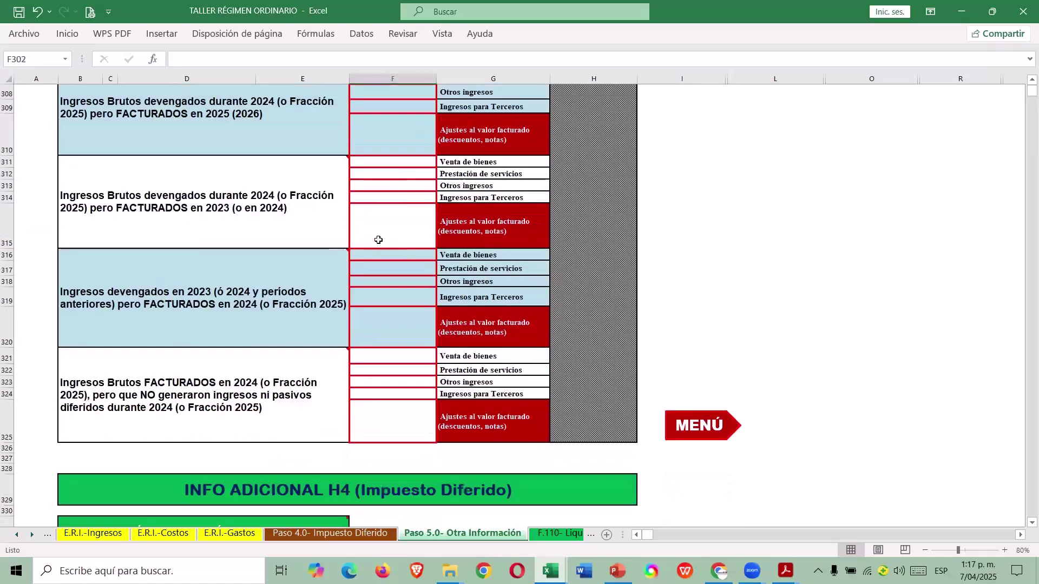
pyautogui.scroll(8, 378, 227)
pyautogui.scroll(-2, 389, 236)
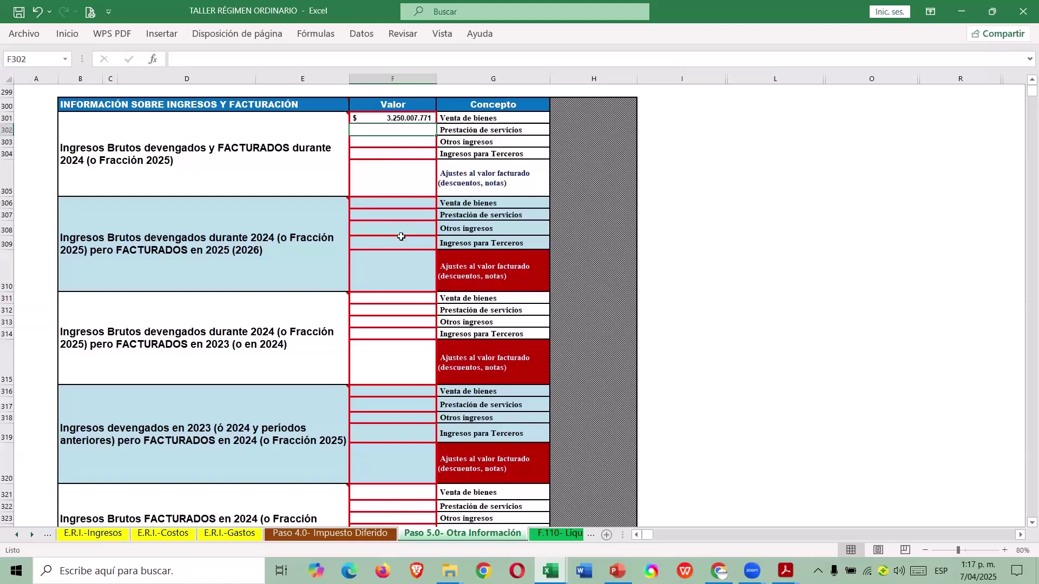
pyautogui.scroll(-2, 686, 451)
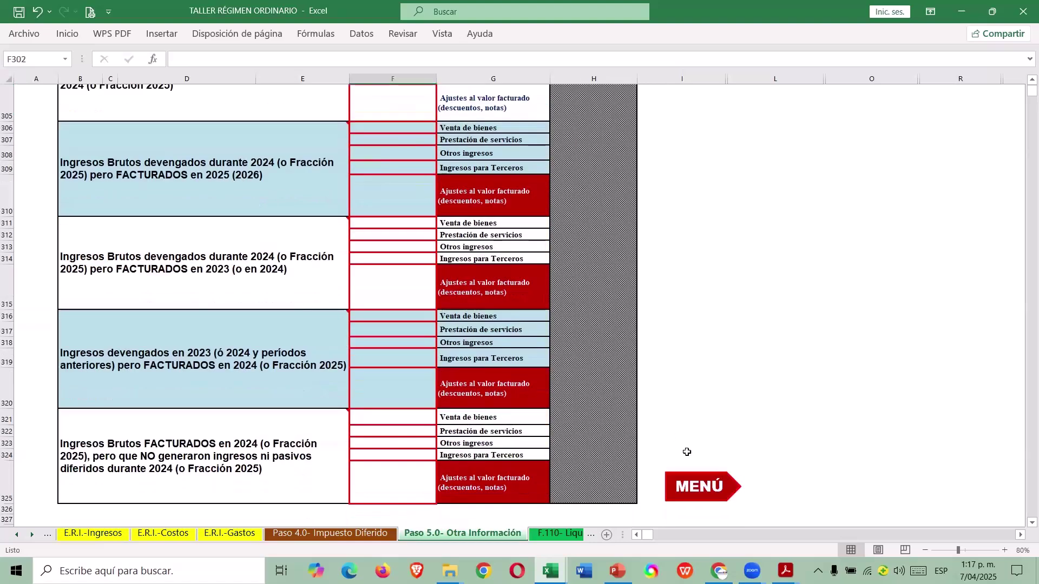
pyautogui.click(709, 480)
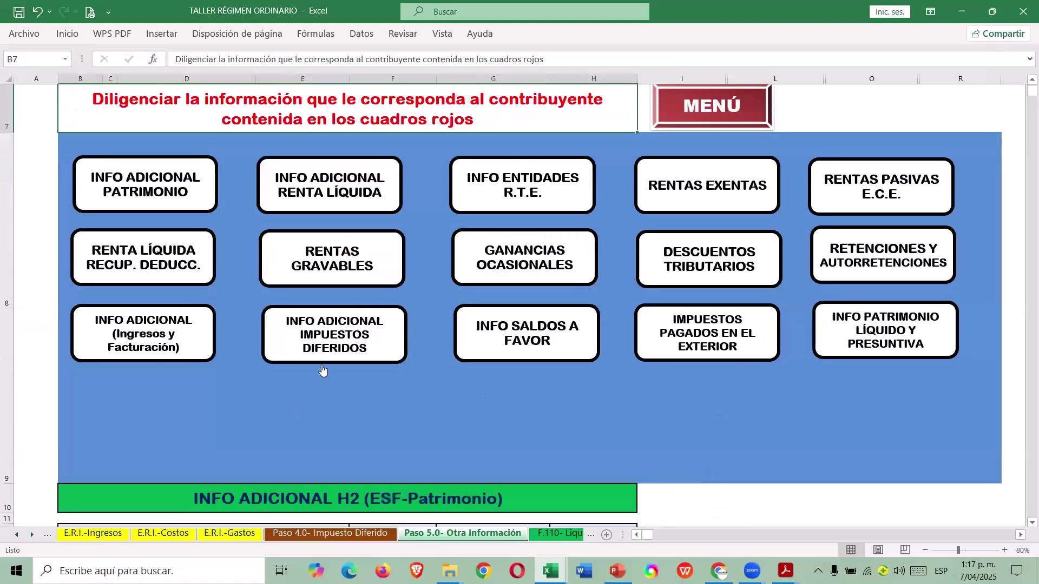
pyautogui.click(373, 349)
pyautogui.scroll(-5, 357, 398)
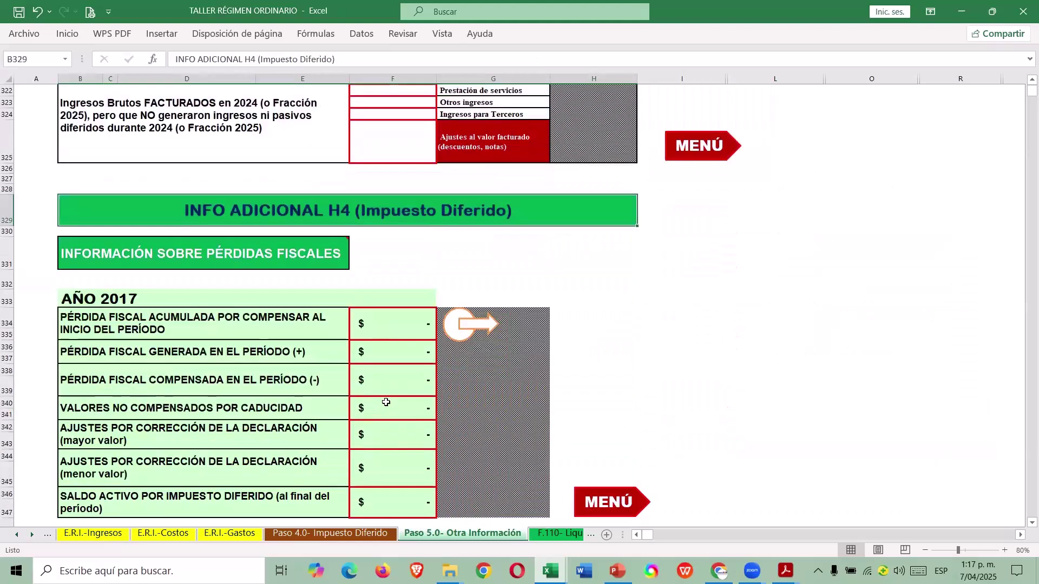
pyautogui.scroll(-6, 391, 392)
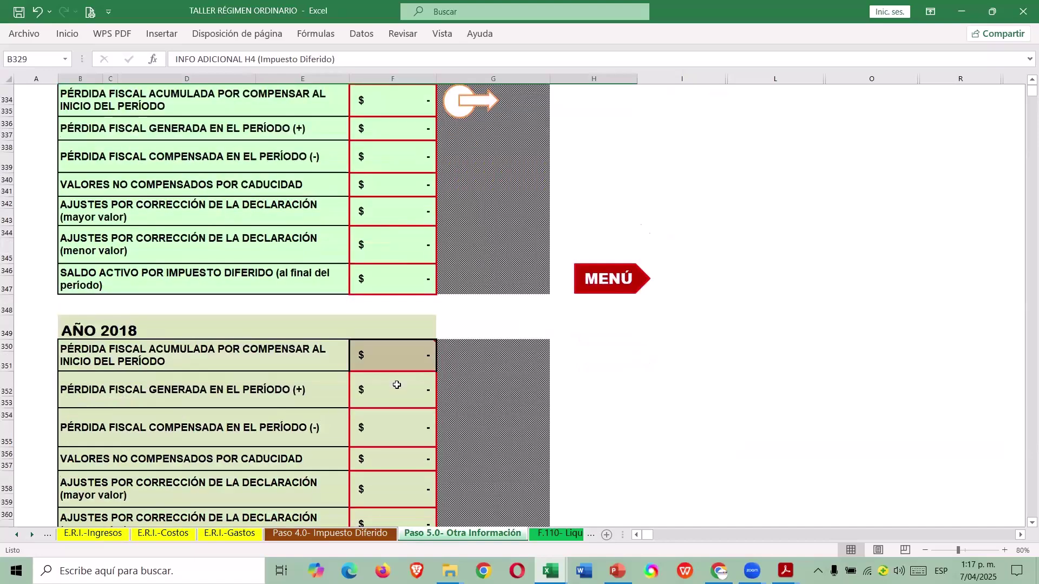
pyautogui.scroll(-14, 394, 386)
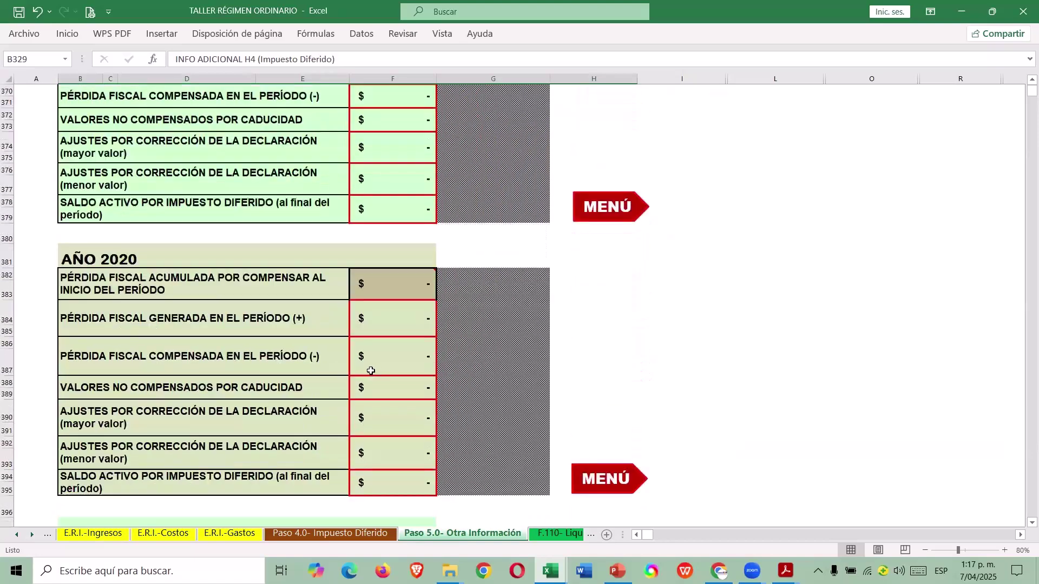
pyautogui.scroll(-19, 370, 375)
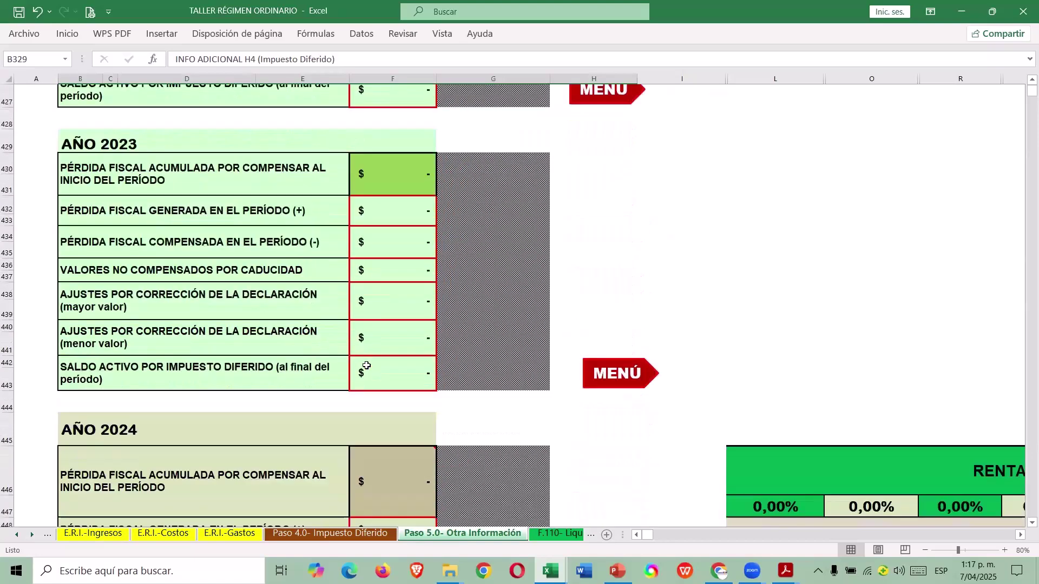
pyautogui.scroll(-4, 366, 364)
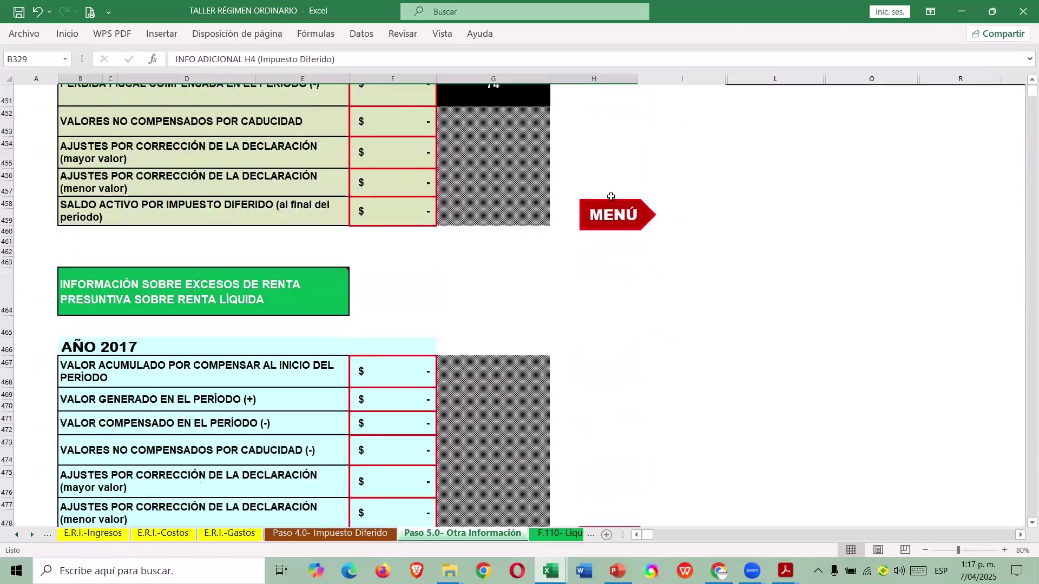
pyautogui.click(634, 214)
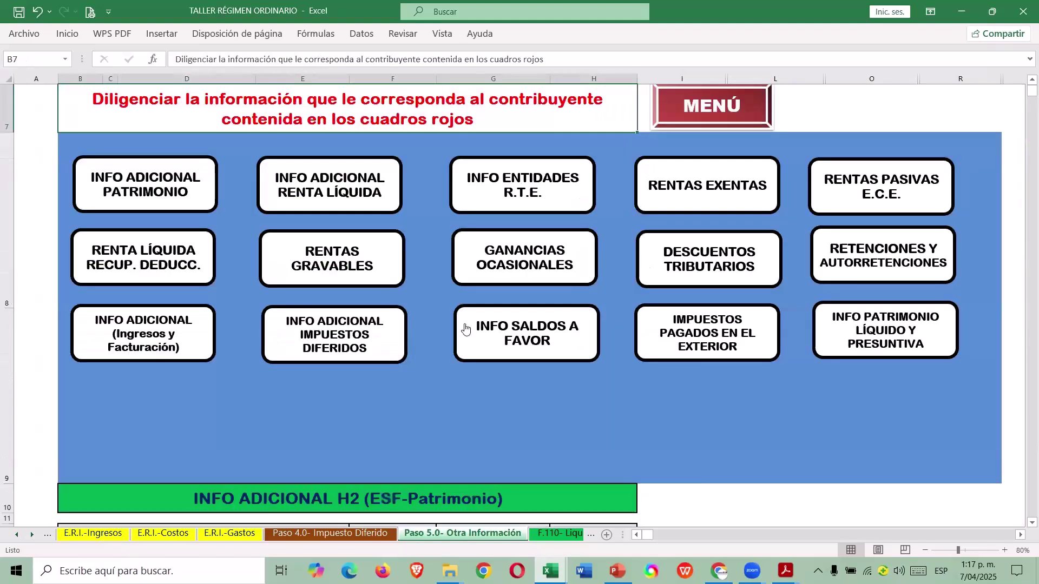
pyautogui.click(362, 354)
pyautogui.scroll(-15, 385, 361)
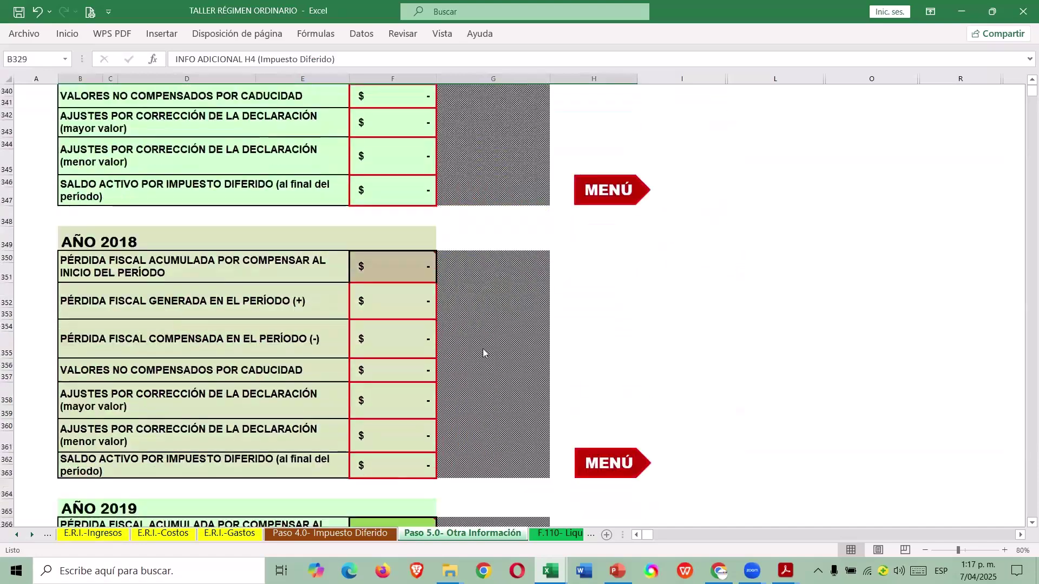
pyautogui.scroll(-12, 455, 341)
pyautogui.scroll(-18, 420, 327)
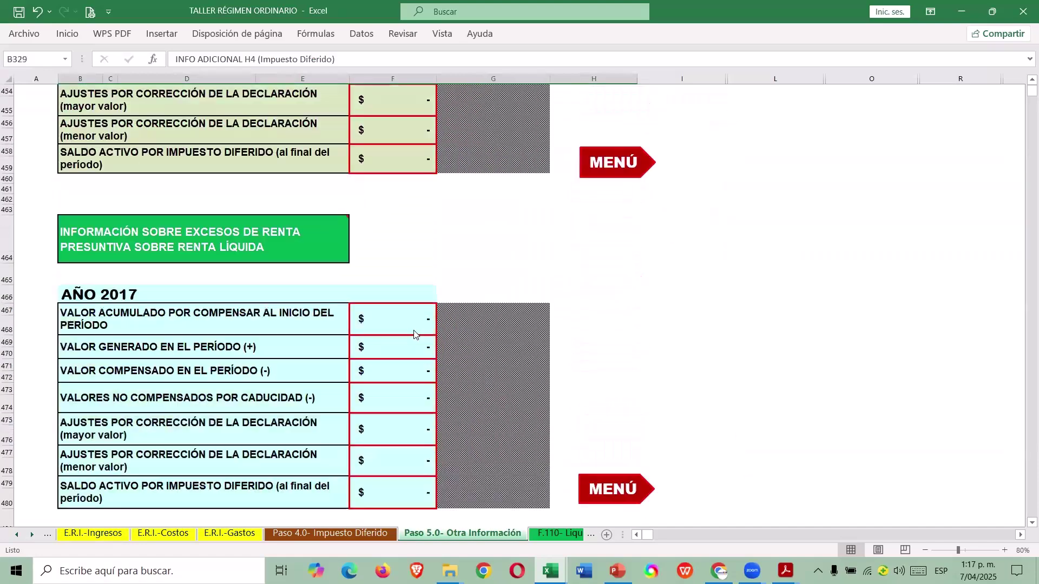
pyautogui.scroll(-14, 441, 322)
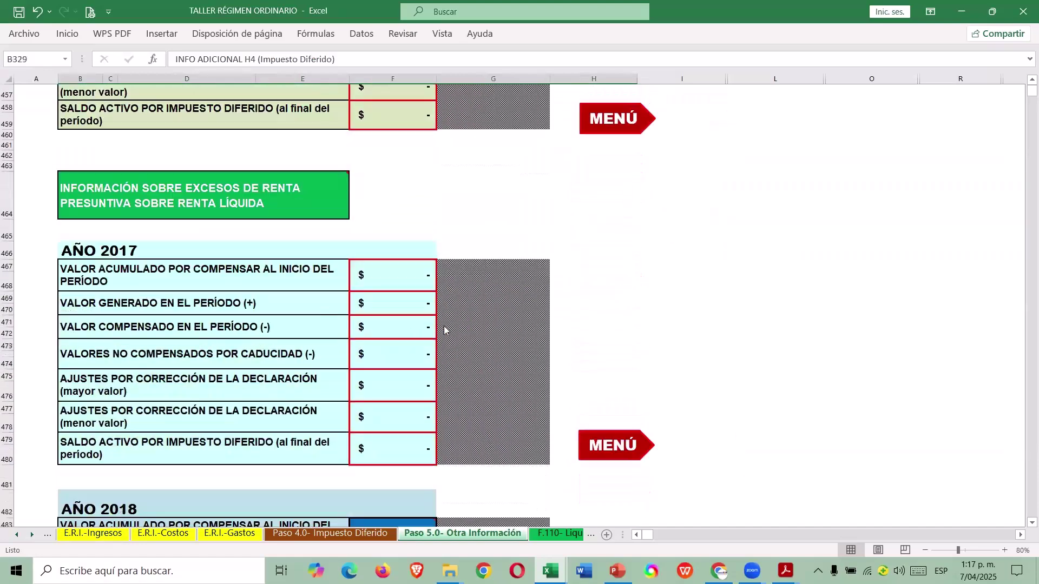
pyautogui.scroll(-20, 438, 339)
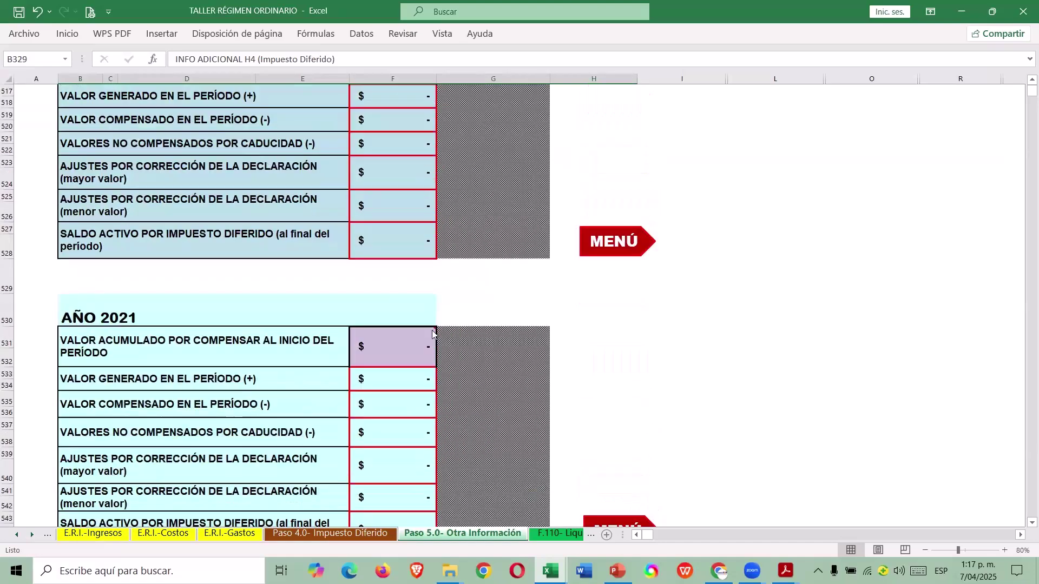
pyautogui.scroll(-7, 416, 336)
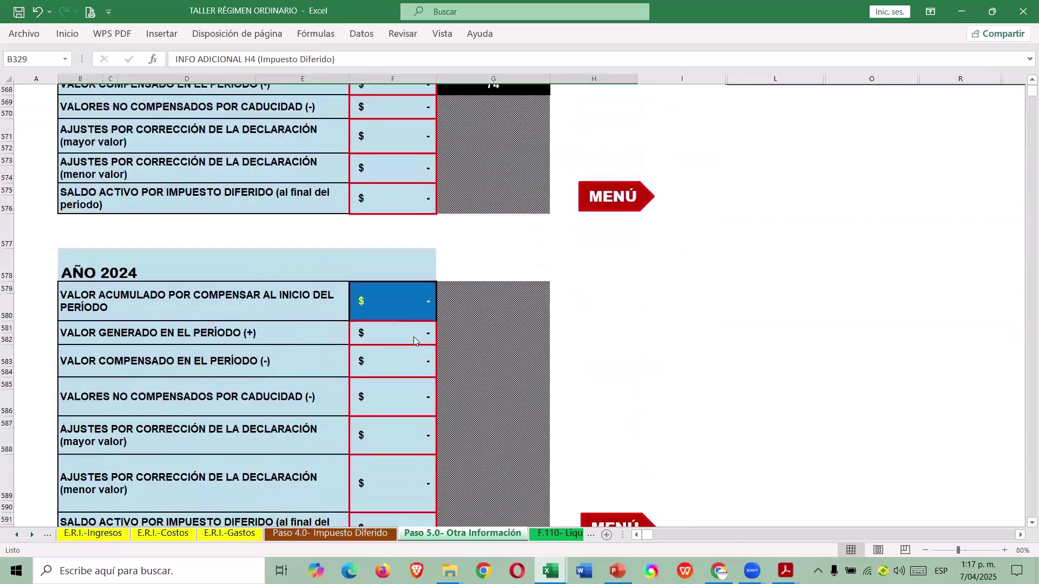
pyautogui.scroll(-15, 475, 347)
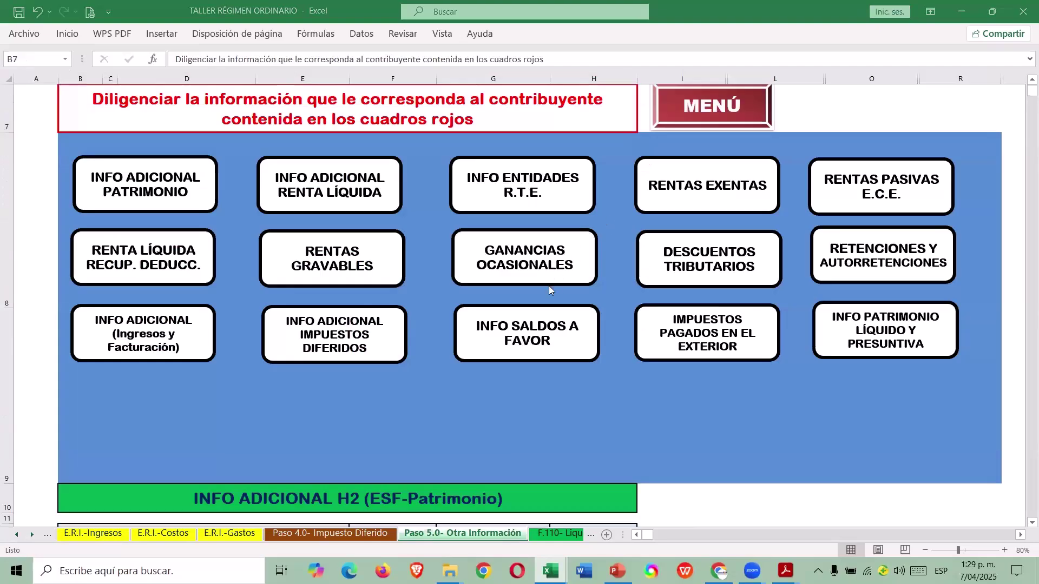
# Open the balances-in-favour section and select the 2023 closing balance cell.
pyautogui.click(531, 328)
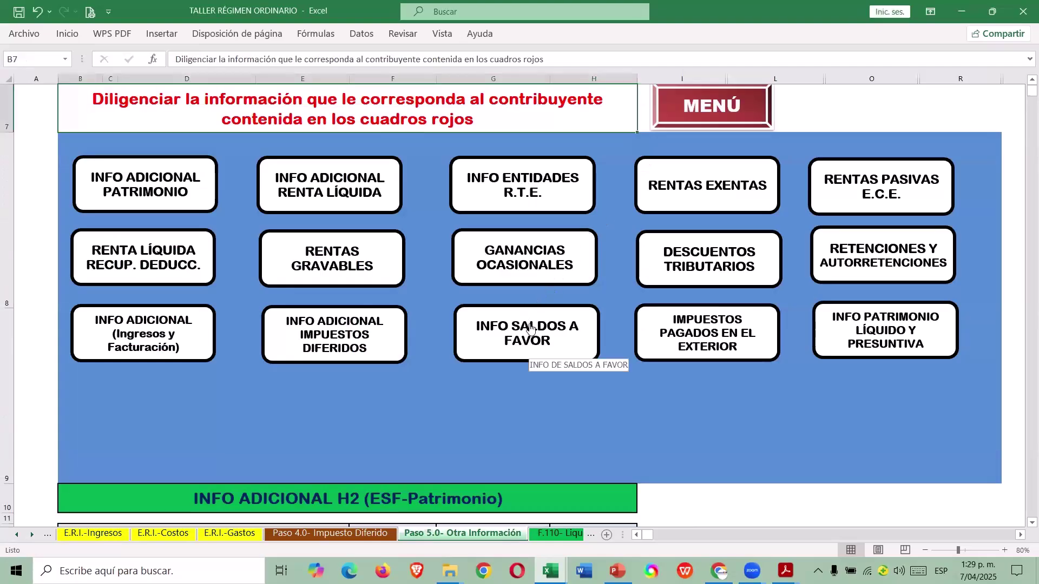
pyautogui.click(530, 329)
pyautogui.scroll(-6, 528, 350)
pyautogui.scroll(-3, 529, 350)
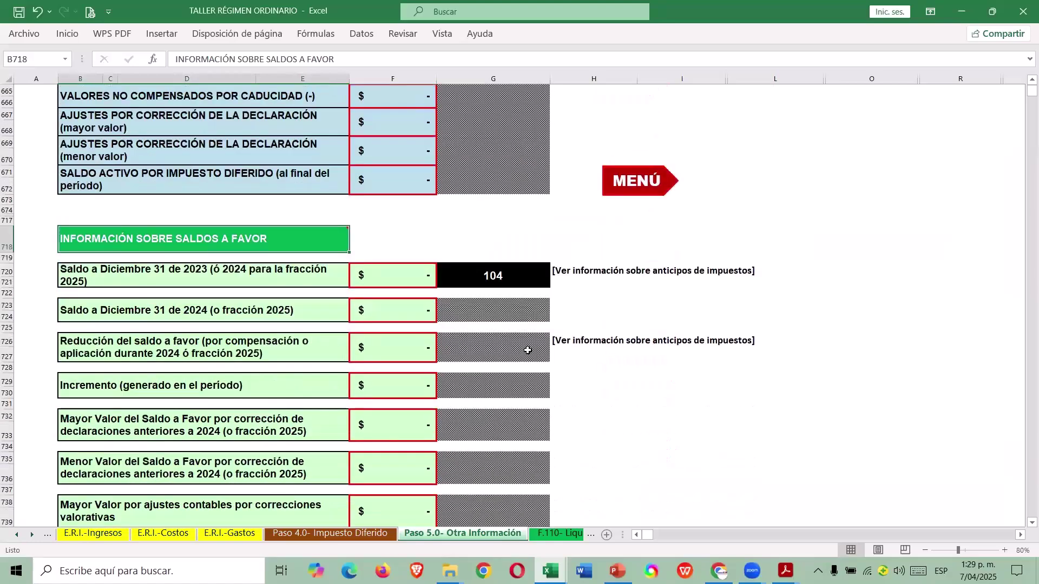
pyautogui.scroll(-1, 526, 342)
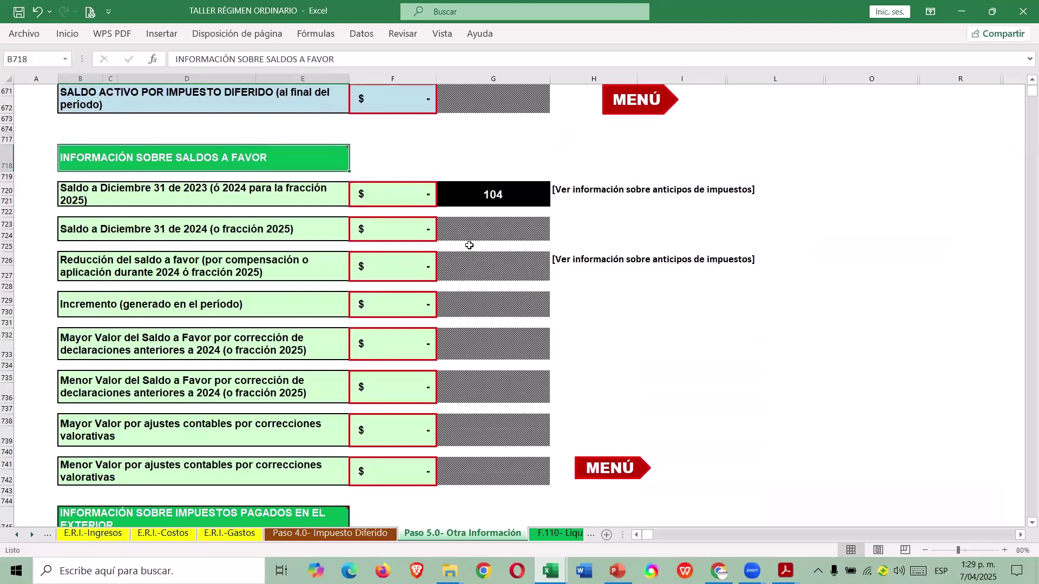
pyautogui.click(390, 189)
# Look up the 2023 saldo a favor in D13 of CASO 1's Soportes Iniciales sheet.
pyautogui.hotkey('ctrl', 'Tab')
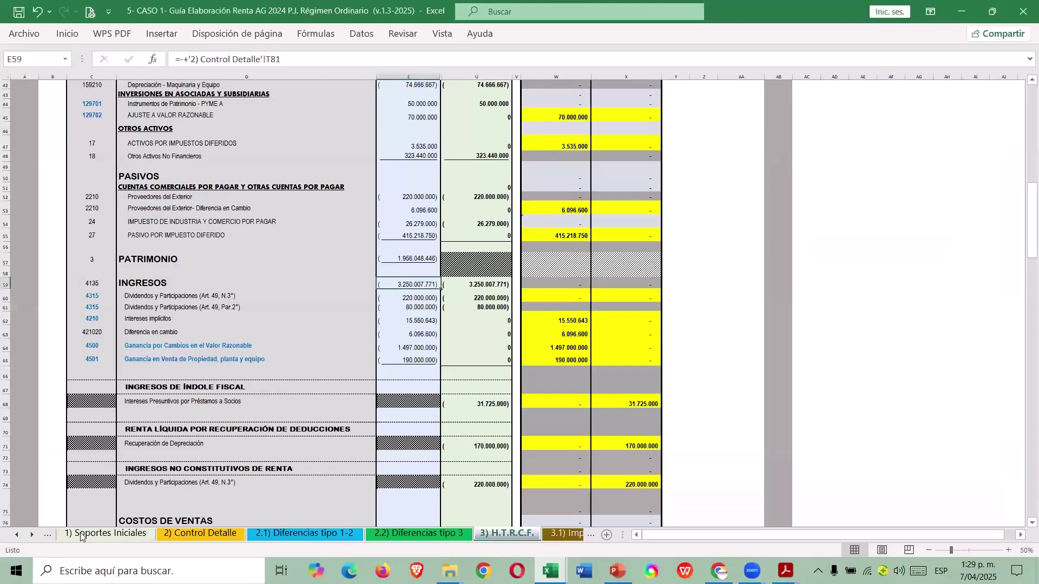
pyautogui.click(16, 534)
pyautogui.click(85, 533)
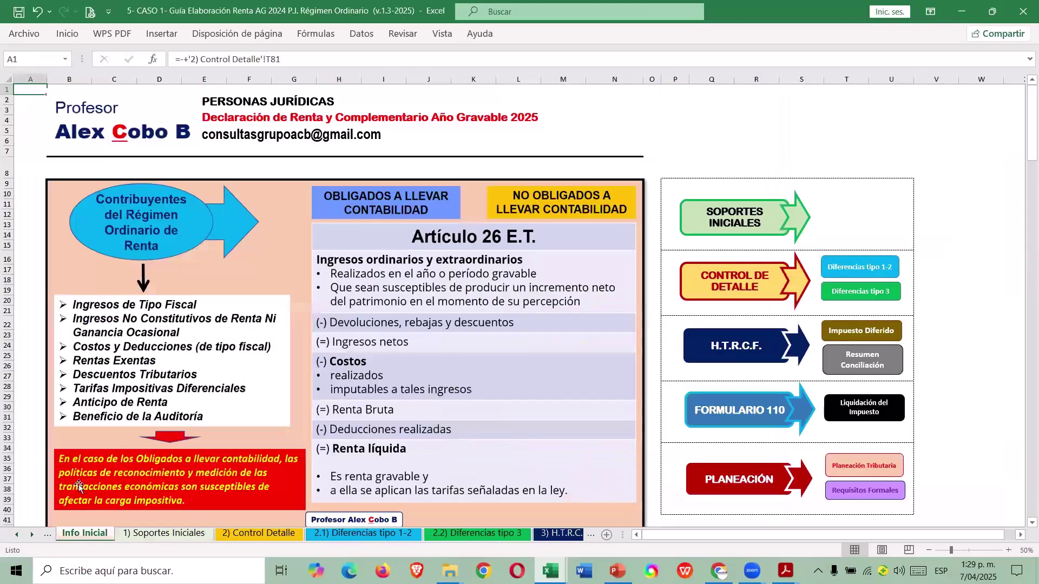
pyautogui.click(17, 534)
pyautogui.click(93, 533)
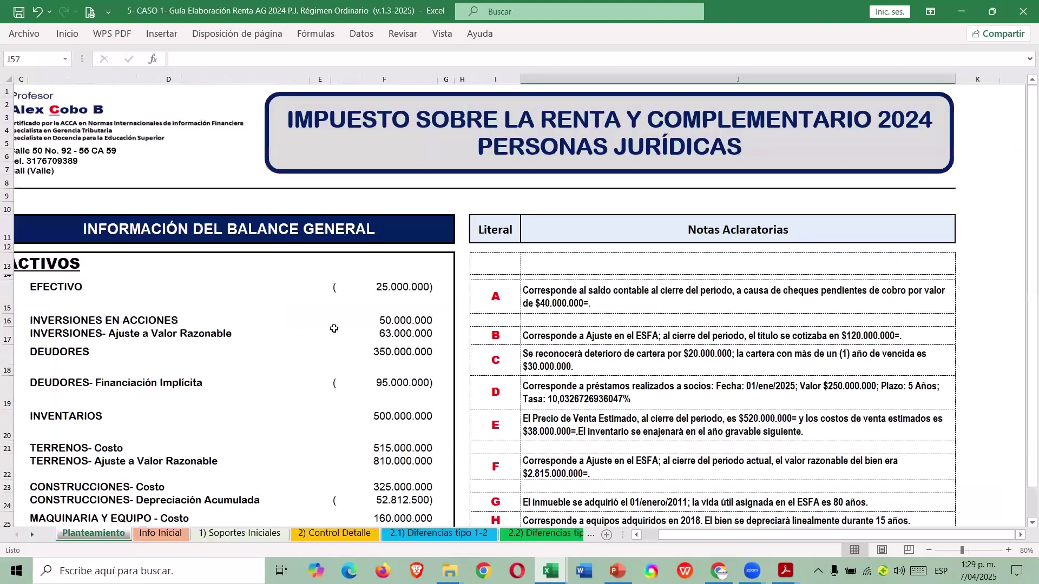
pyautogui.click(161, 533)
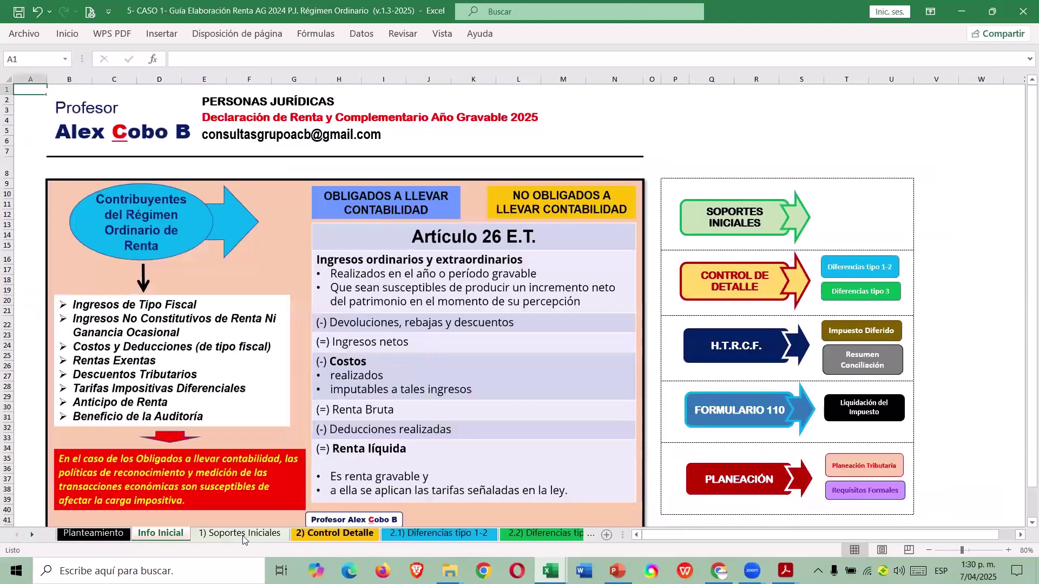
pyautogui.click(240, 533)
pyautogui.click(469, 241)
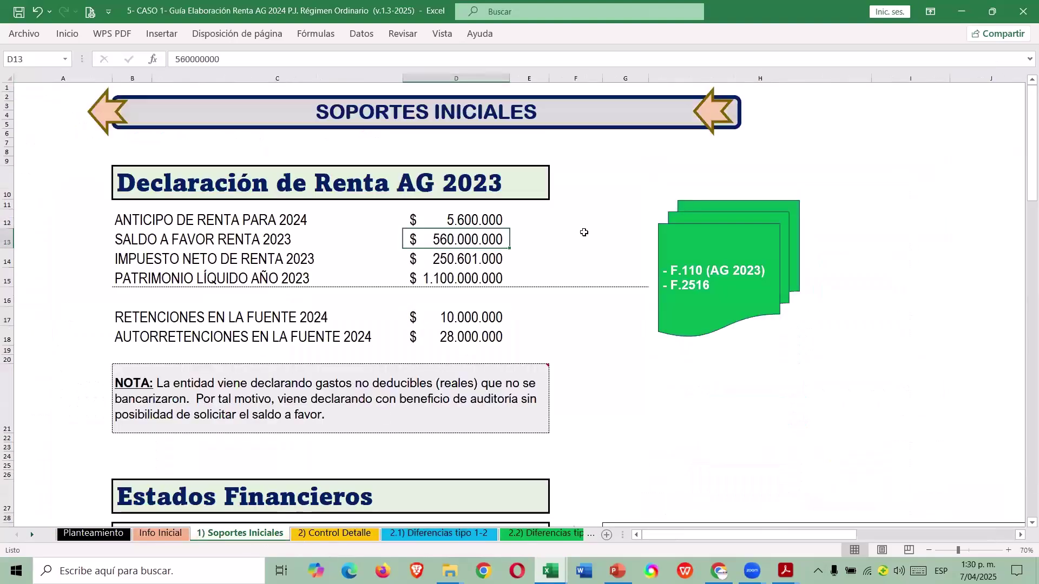
# Enter 560.000.000 as Reducción del saldo a favor in F726 and return to the menu.
pyautogui.hotkey('alt', 'Tab')
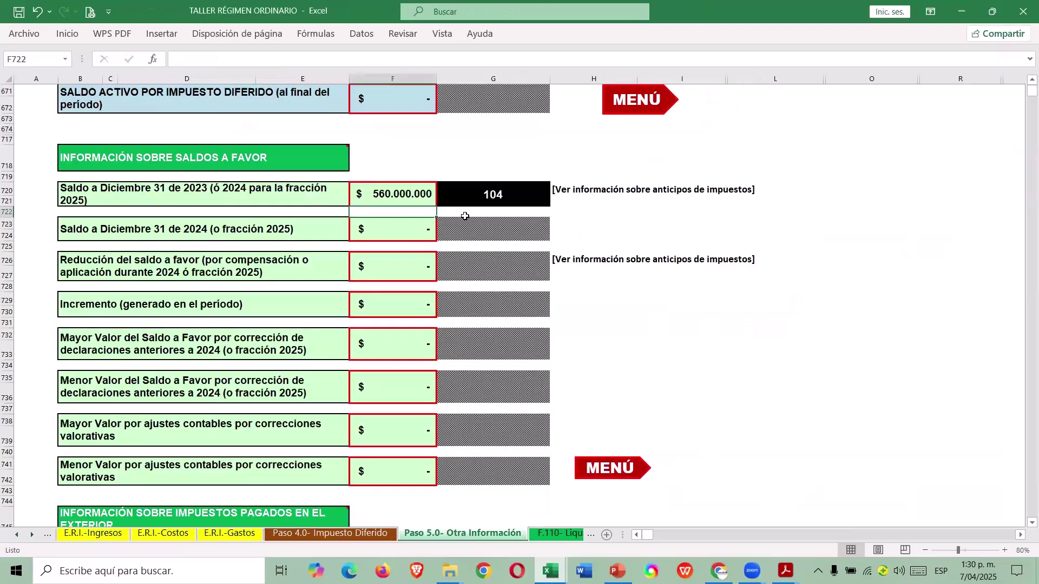
pyautogui.click(371, 268)
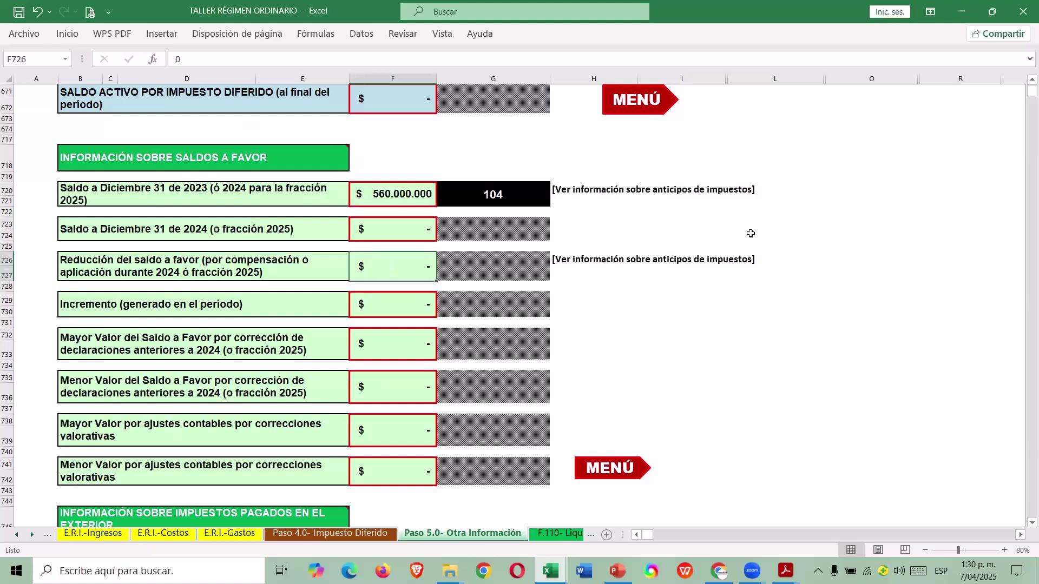
pyautogui.write('560000000')
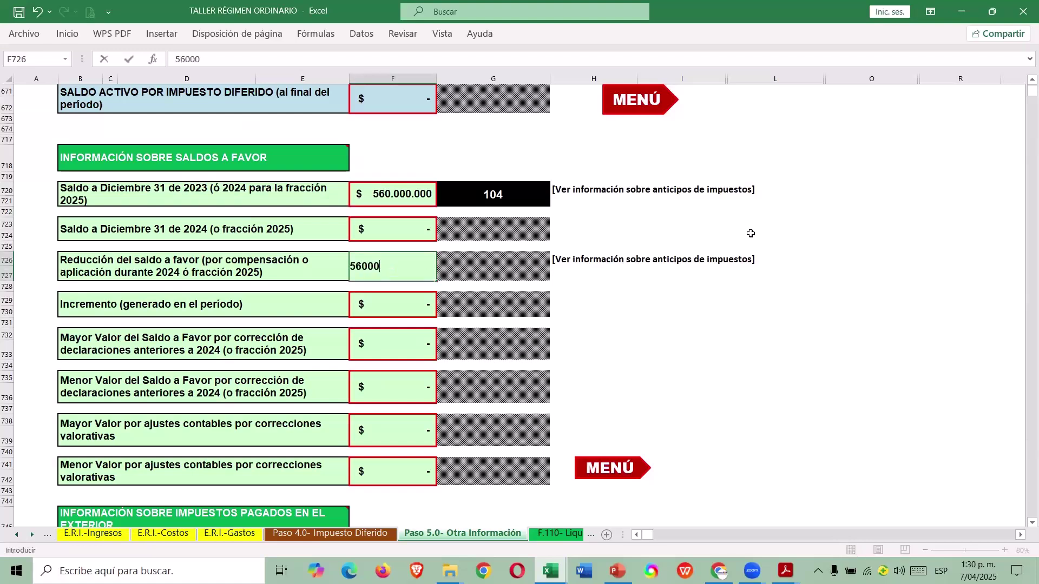
pyautogui.press('Return')
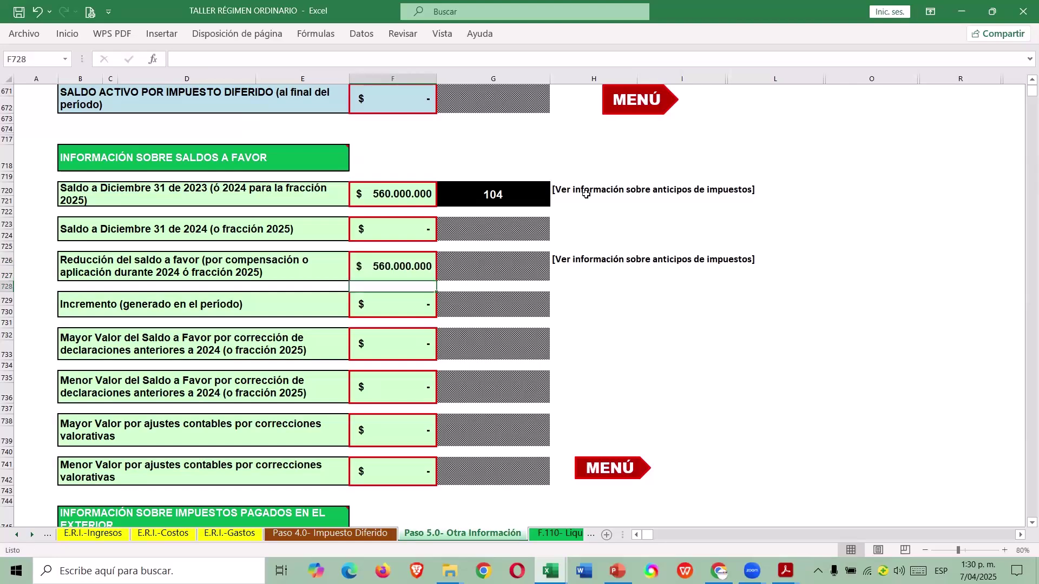
pyautogui.click(623, 472)
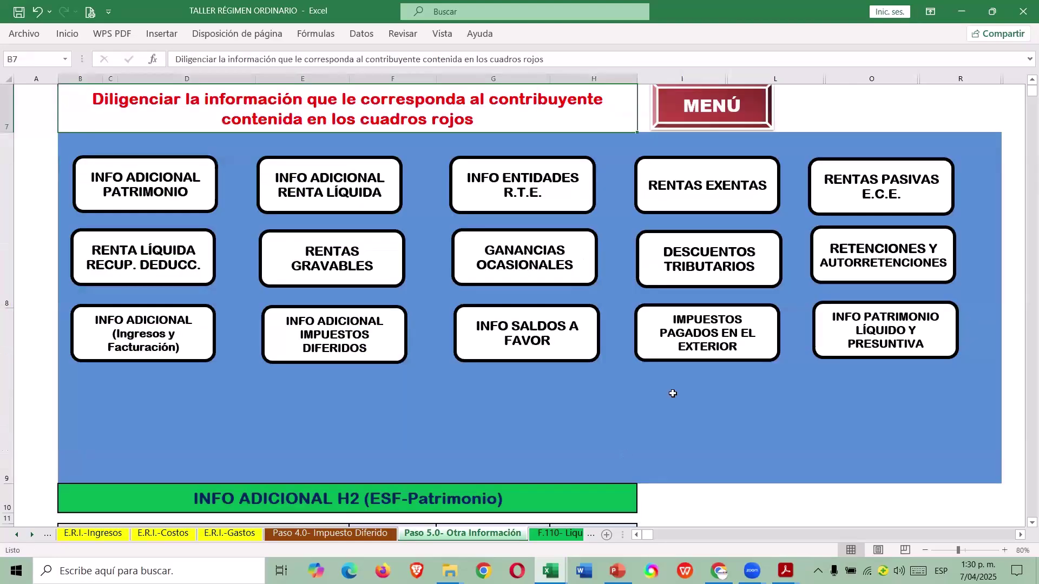
pyautogui.click(731, 352)
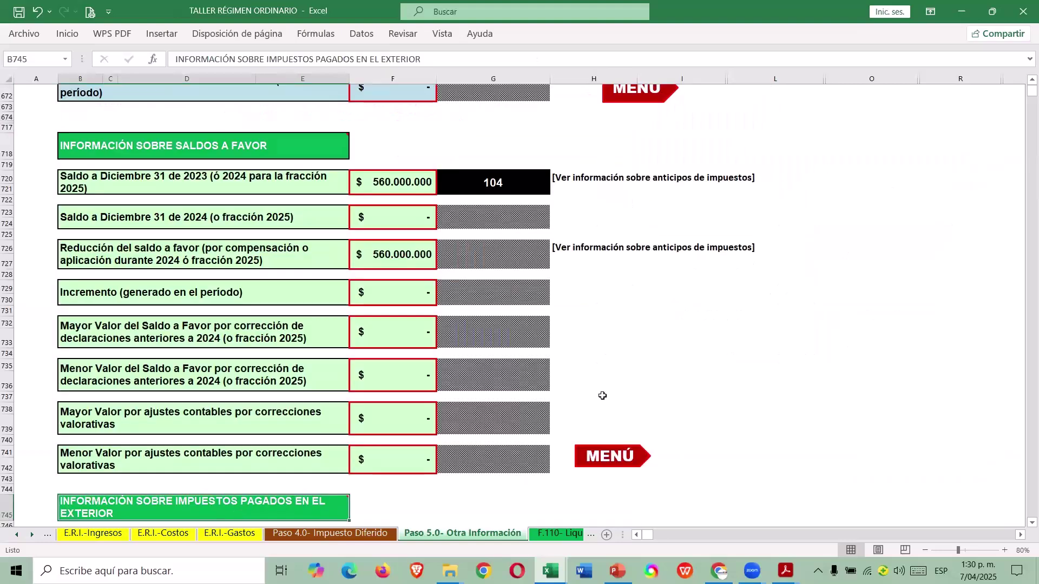
pyautogui.scroll(-5, 588, 389)
pyautogui.scroll(-3, 588, 389)
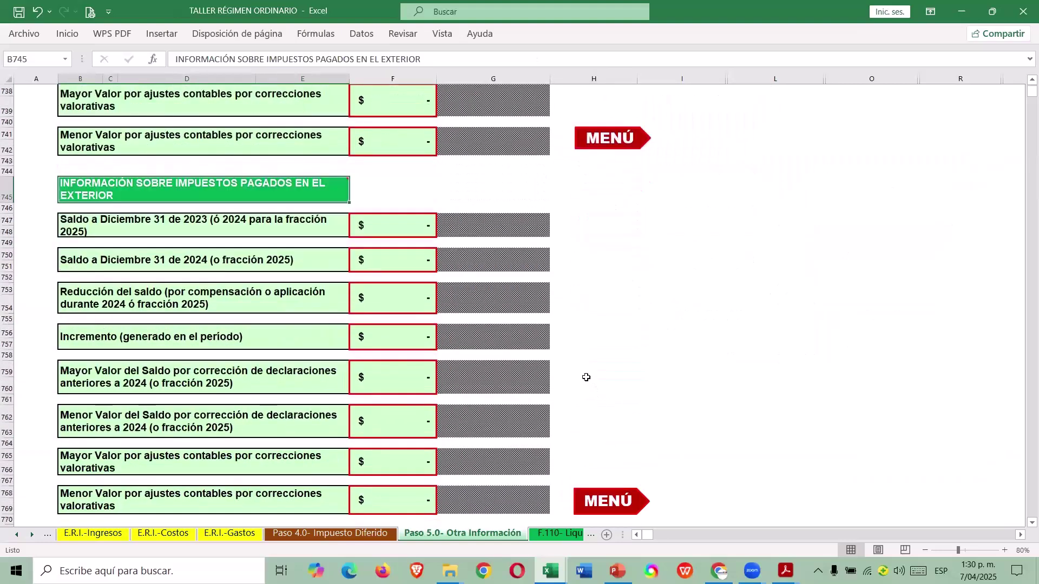
pyautogui.scroll(2, 583, 374)
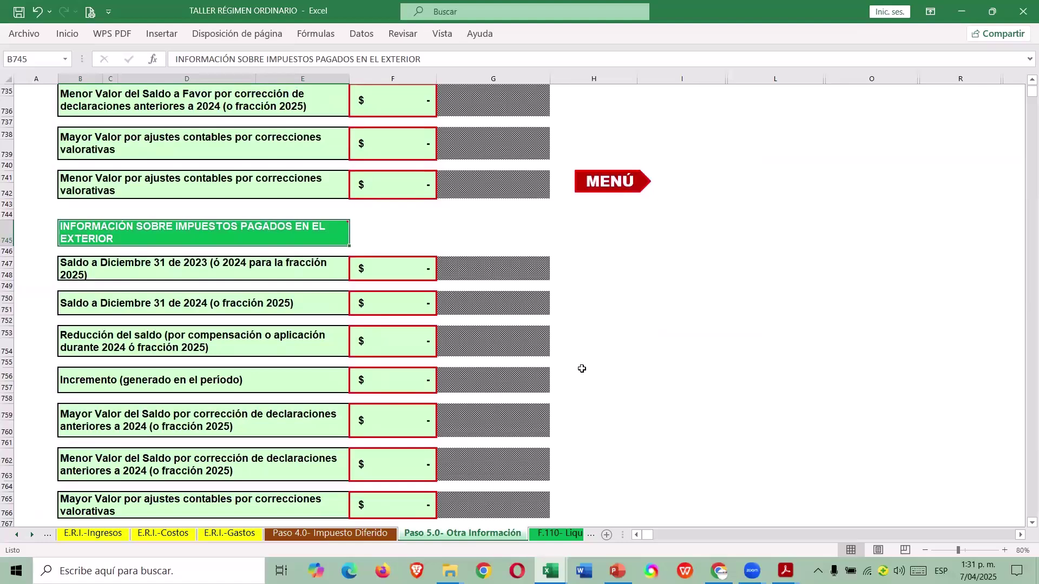
pyautogui.scroll(-2, 596, 364)
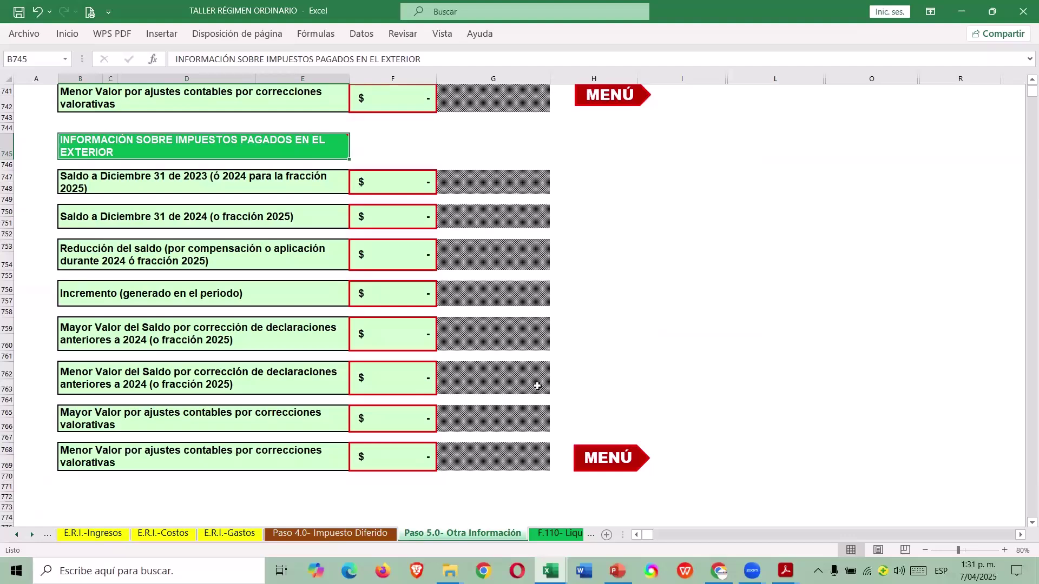
pyautogui.scroll(1, 538, 386)
pyautogui.click(634, 142)
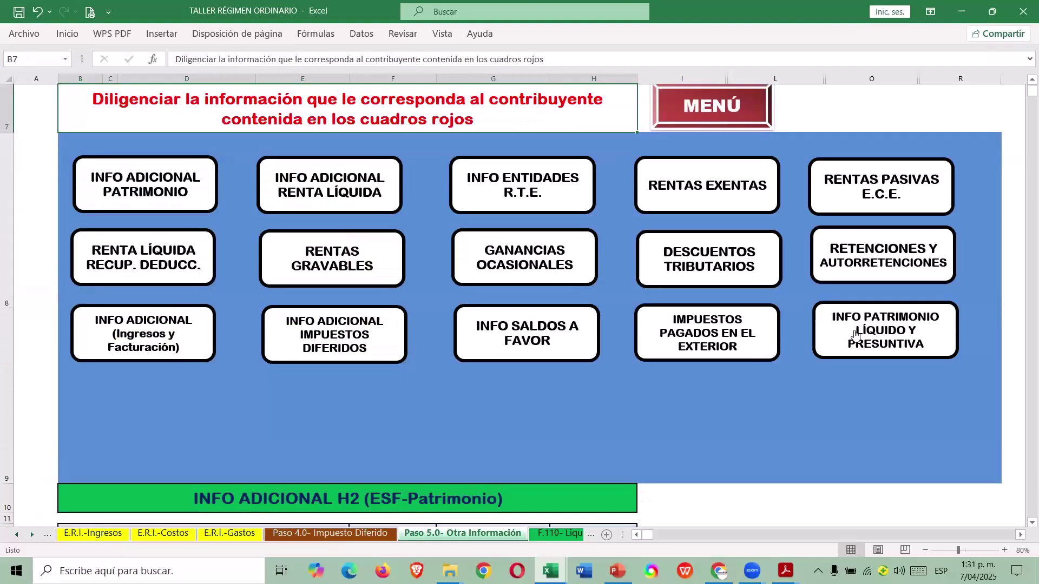
# Enter 1.100.000.000 in F163 as 2023 patrimonio líquido, per case cell D15, then return to MENÚ.
pyautogui.click(888, 331)
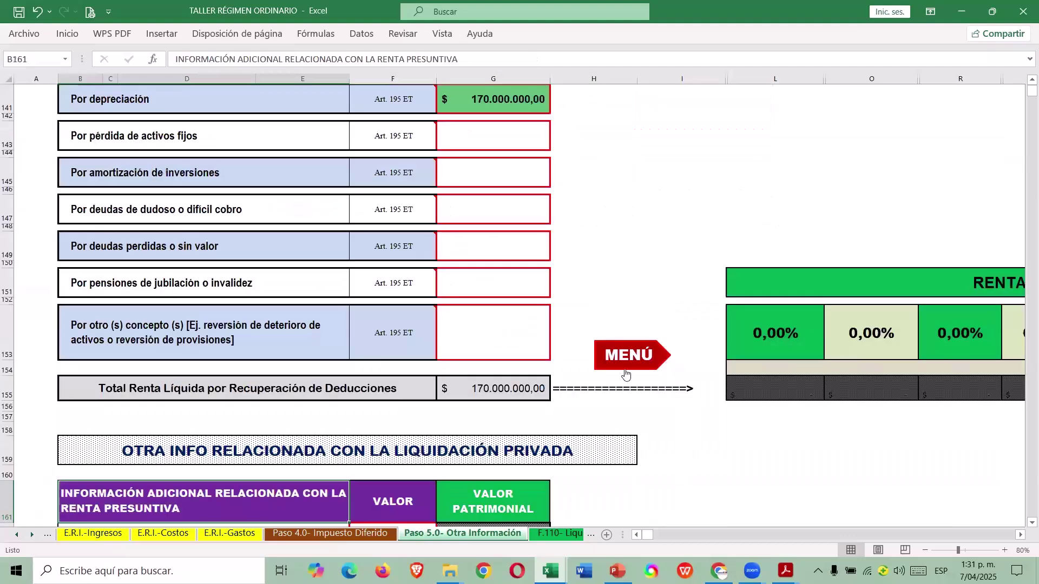
pyautogui.scroll(-2, 558, 390)
pyautogui.scroll(-2, 550, 394)
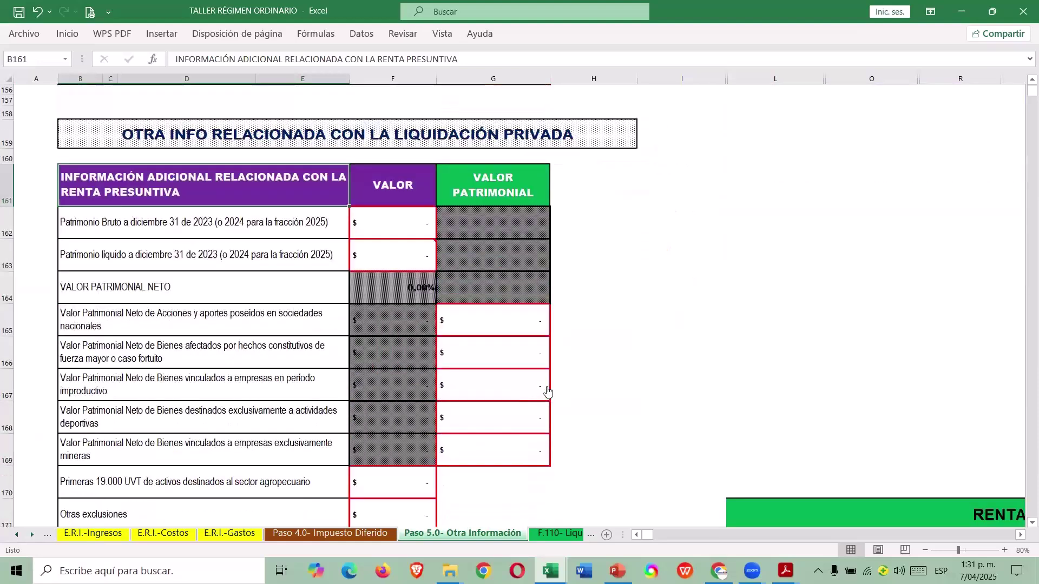
pyautogui.click(426, 258)
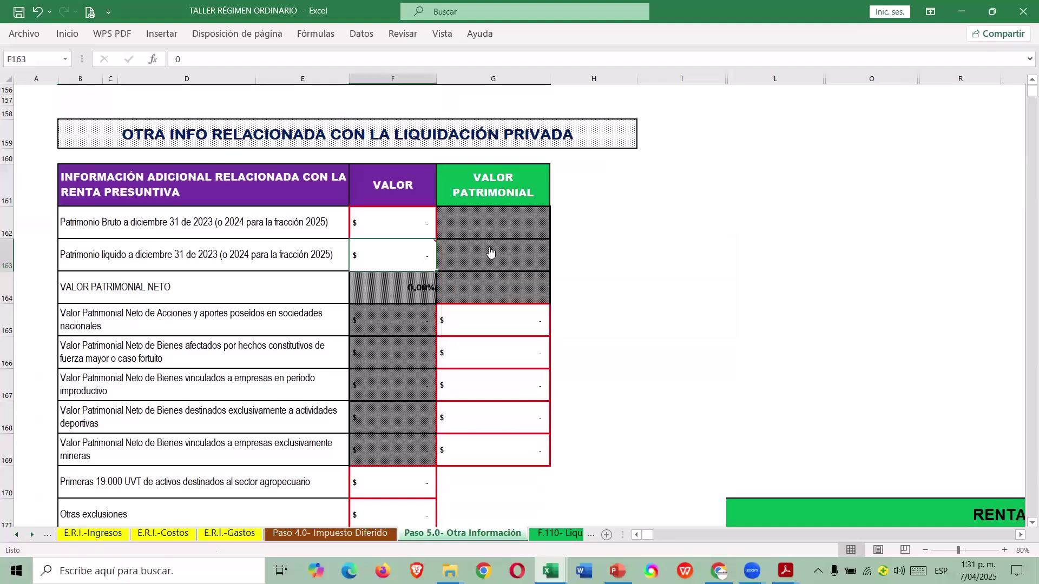
pyautogui.hotkey('alt', 'Tab')
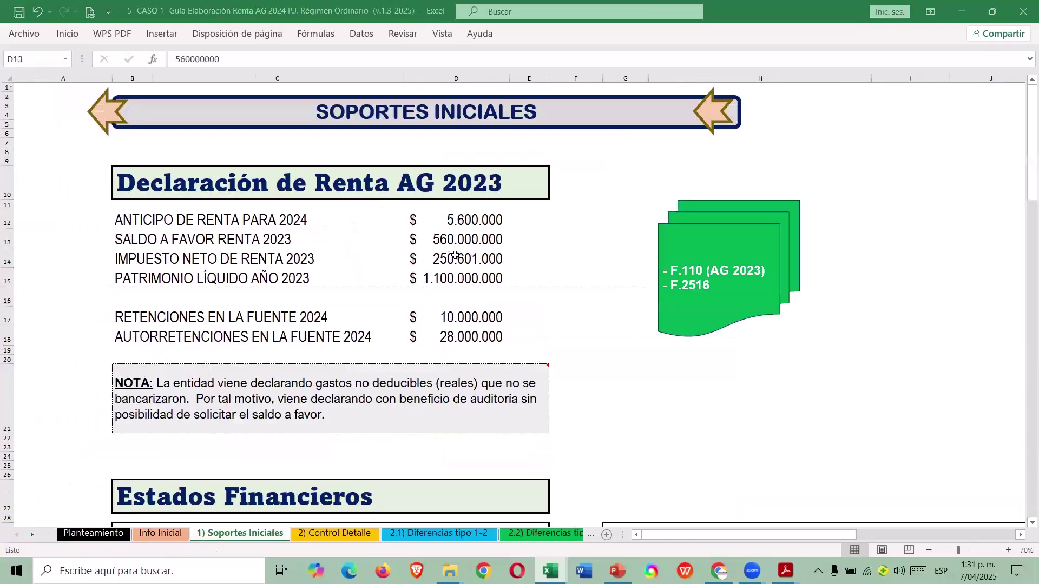
pyautogui.click(447, 275)
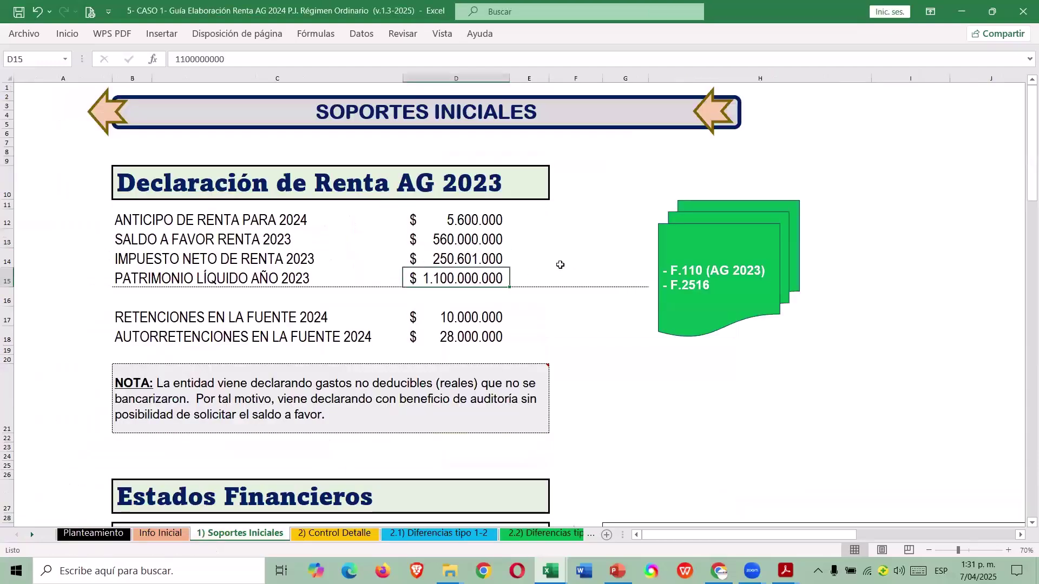
pyautogui.hotkey('alt', 'Tab')
pyautogui.write('1.10')
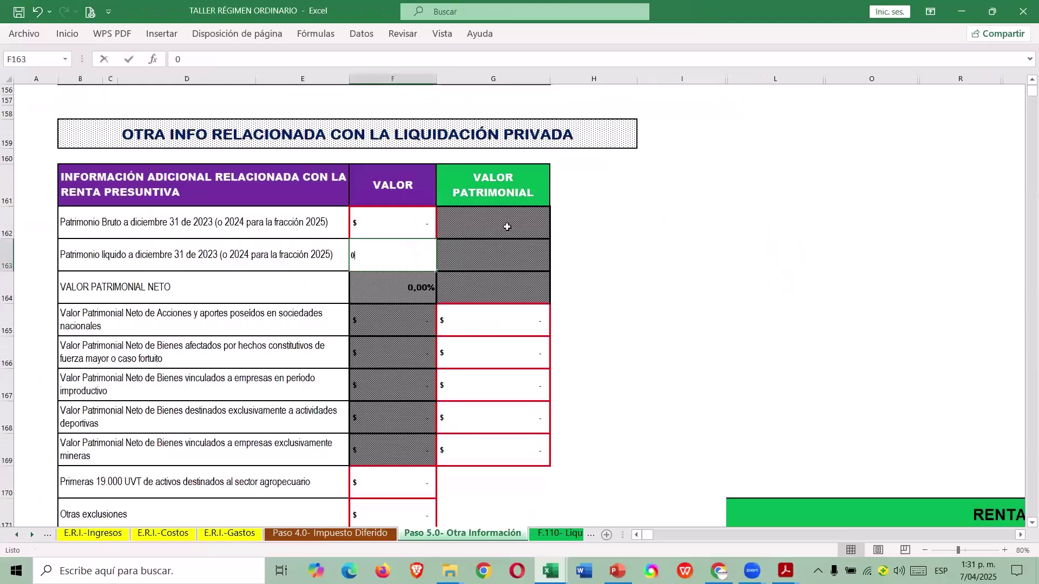
pyautogui.write('0.000.000')
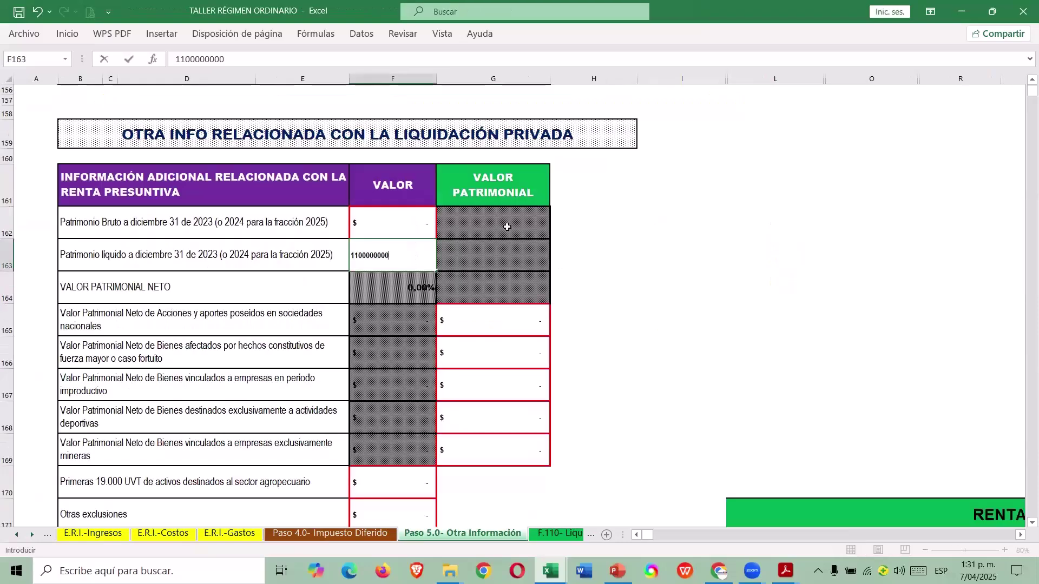
pyautogui.press('Return')
pyautogui.scroll(-5, 506, 300)
pyautogui.scroll(3, 506, 304)
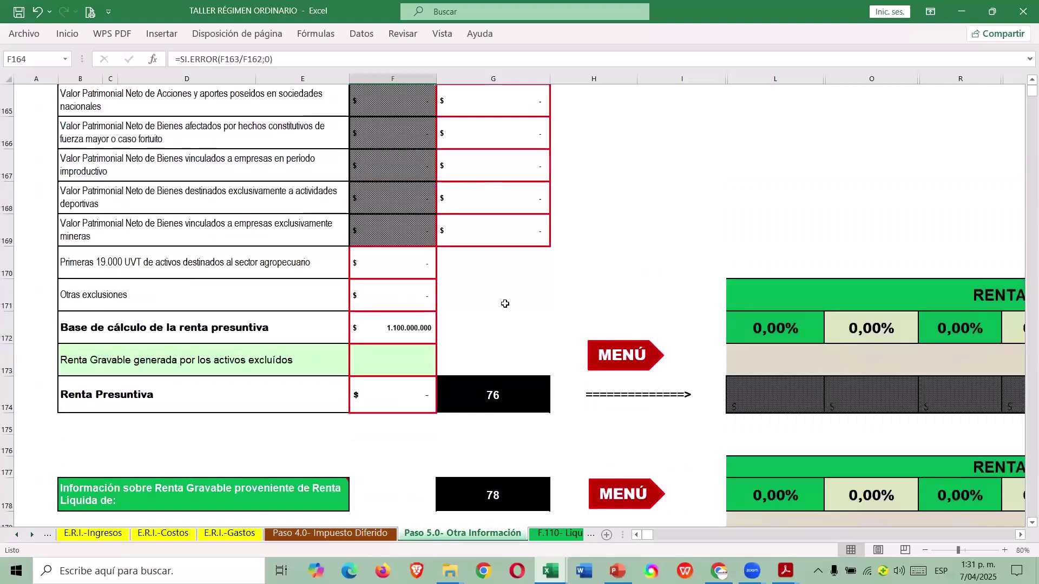
pyautogui.click(632, 363)
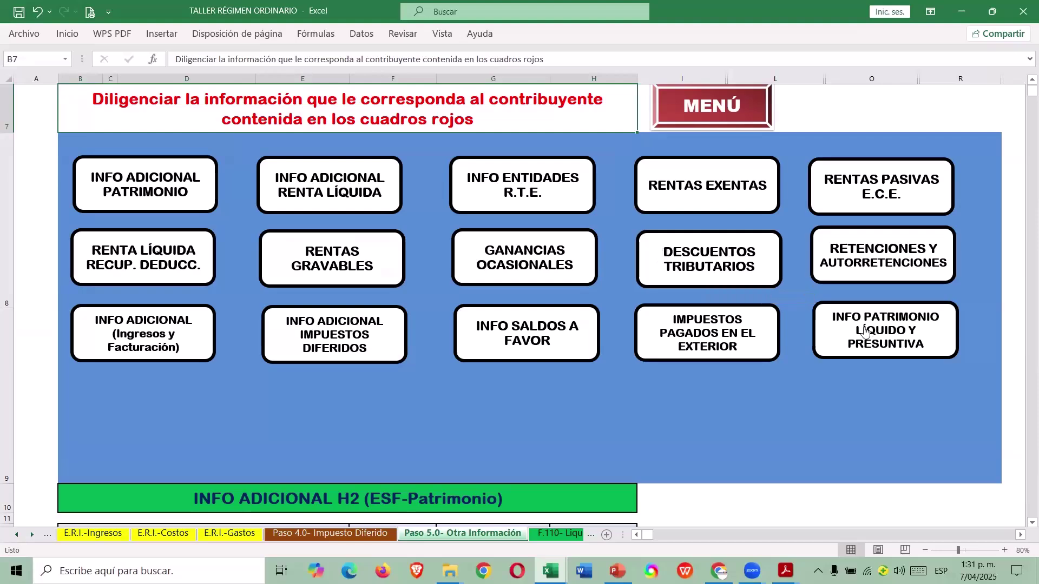
# Open the F.110- Liquidación Privada sheet from the Menú and select cell D14.
pyautogui.scroll(2, 840, 325)
pyautogui.click(742, 169)
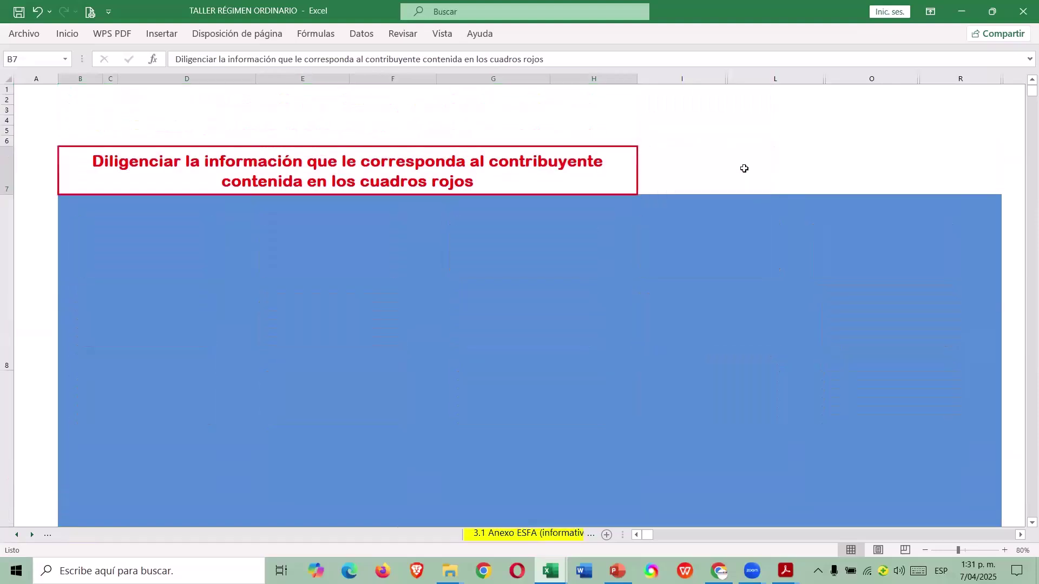
pyautogui.scroll(-4, 528, 352)
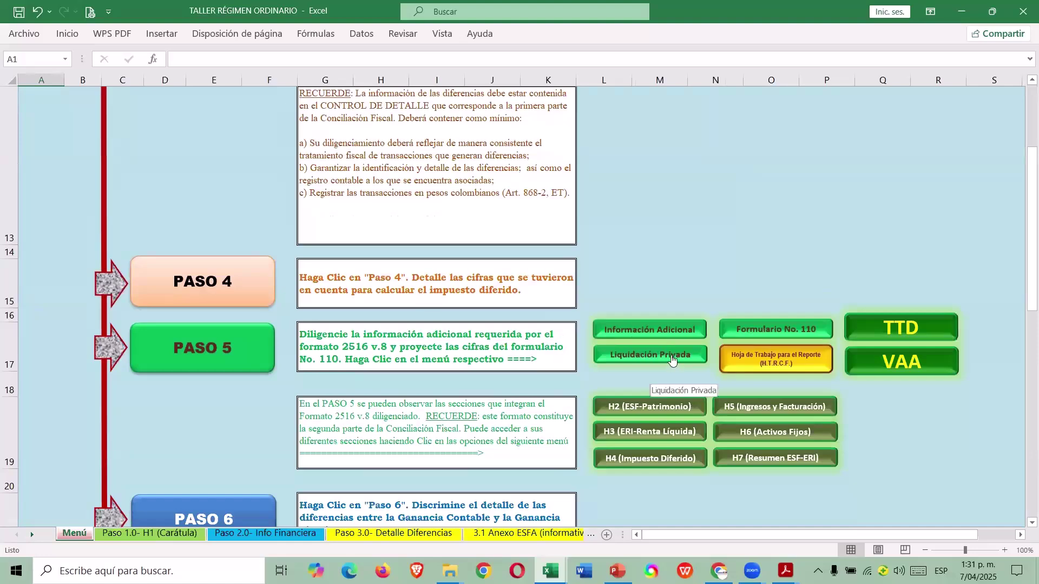
pyautogui.click(672, 360)
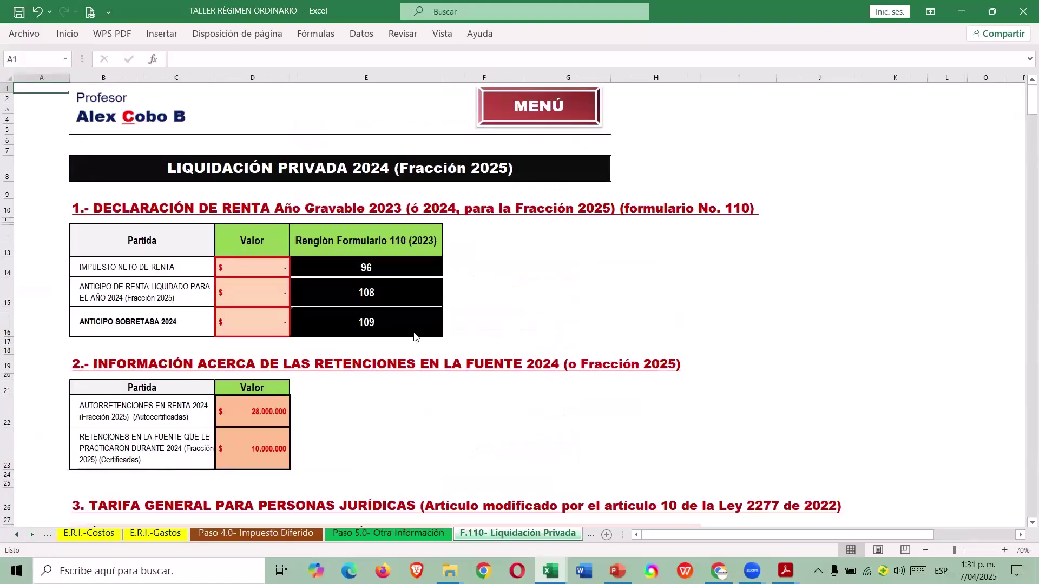
pyautogui.click(281, 277)
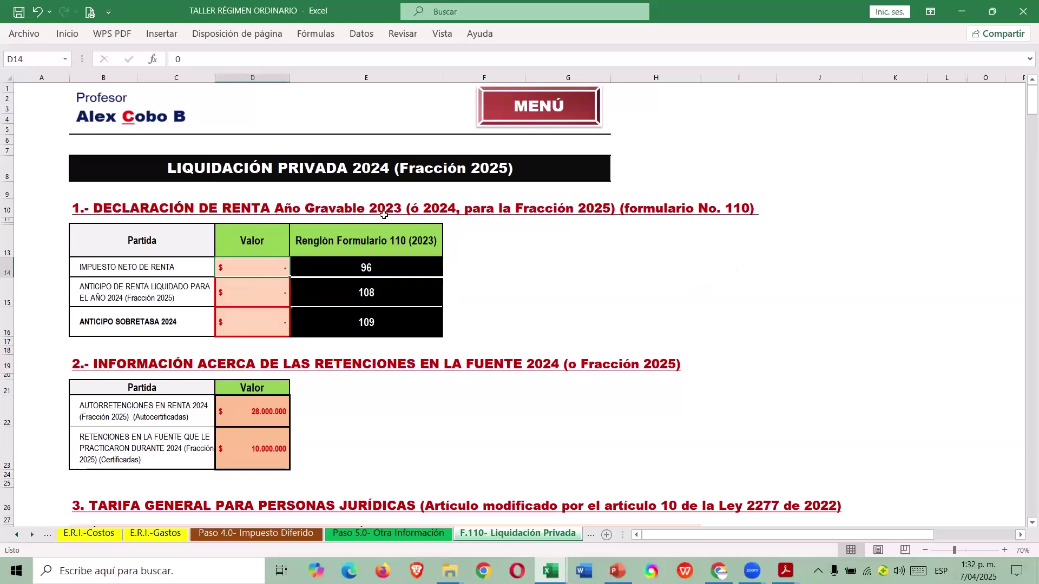
pyautogui.click(344, 214)
pyautogui.click(249, 267)
# Enter the prior-year net income tax of 250.601.000 in D14 from the case workbook.
pyautogui.hotkey('alt', 'Tab')
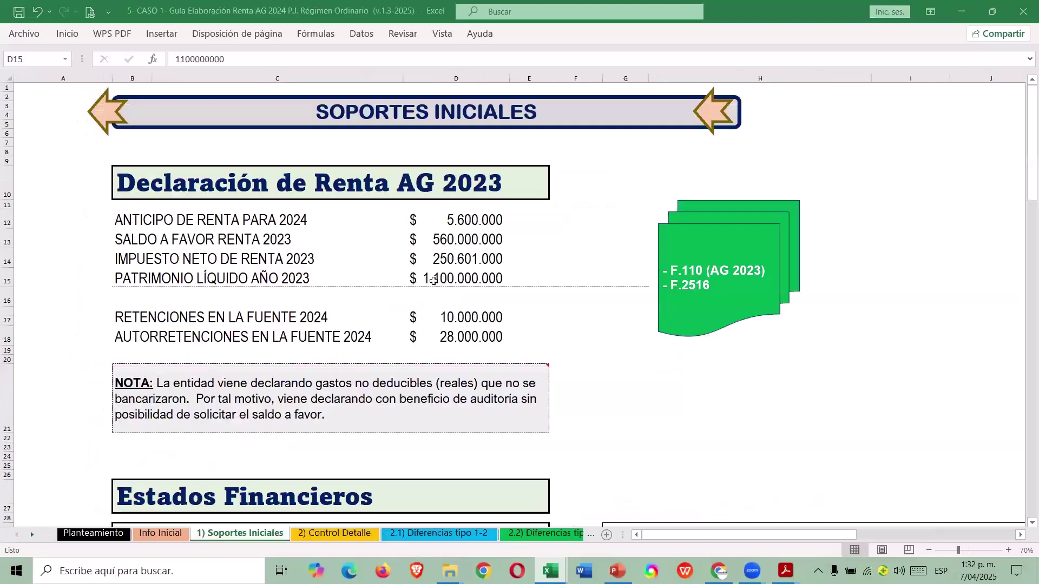
pyautogui.click(450, 258)
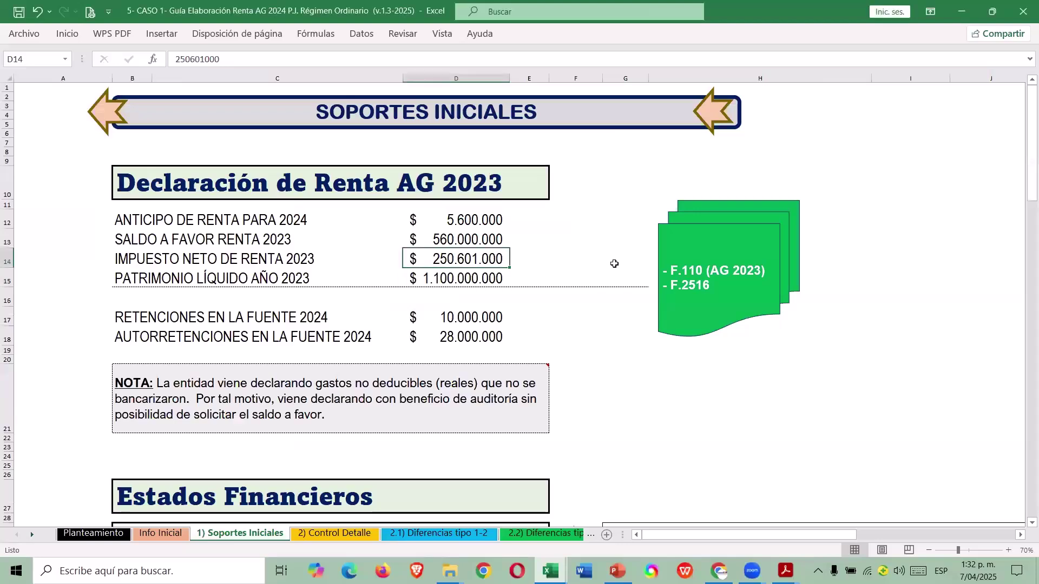
pyautogui.hotkey('alt', 'Tab')
pyautogui.write('250601000')
pyautogui.press('Return')
# Enter the 2024 anticipo of 5.600.000 in D15 from the case workbook.
pyautogui.hotkey('alt', 'Tab')
pyautogui.click(430, 225)
pyautogui.hotkey('alt', 'Tab')
pyautogui.write('5.600.00')
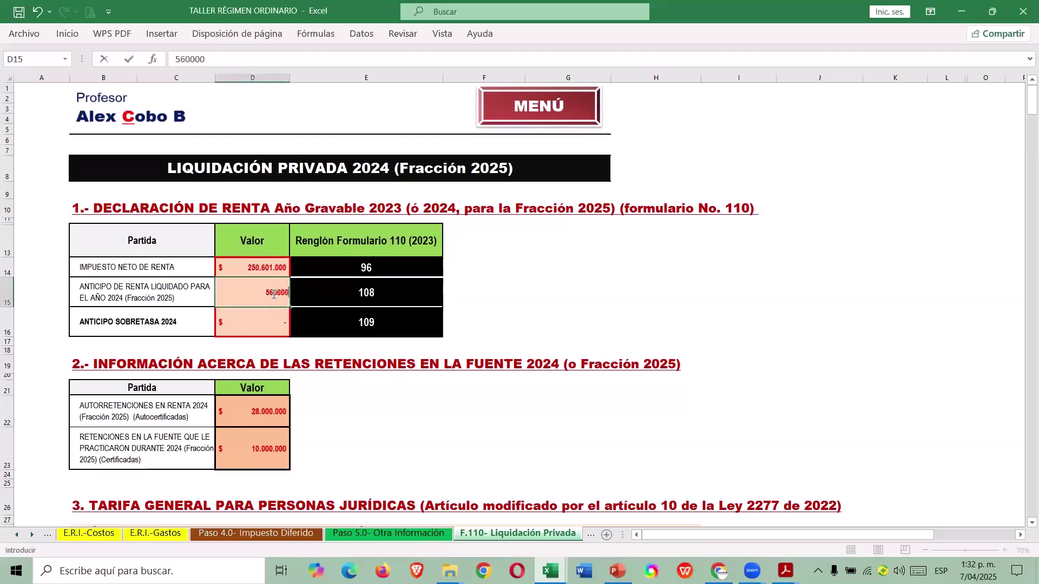
pyautogui.write('0')
pyautogui.press('Return')
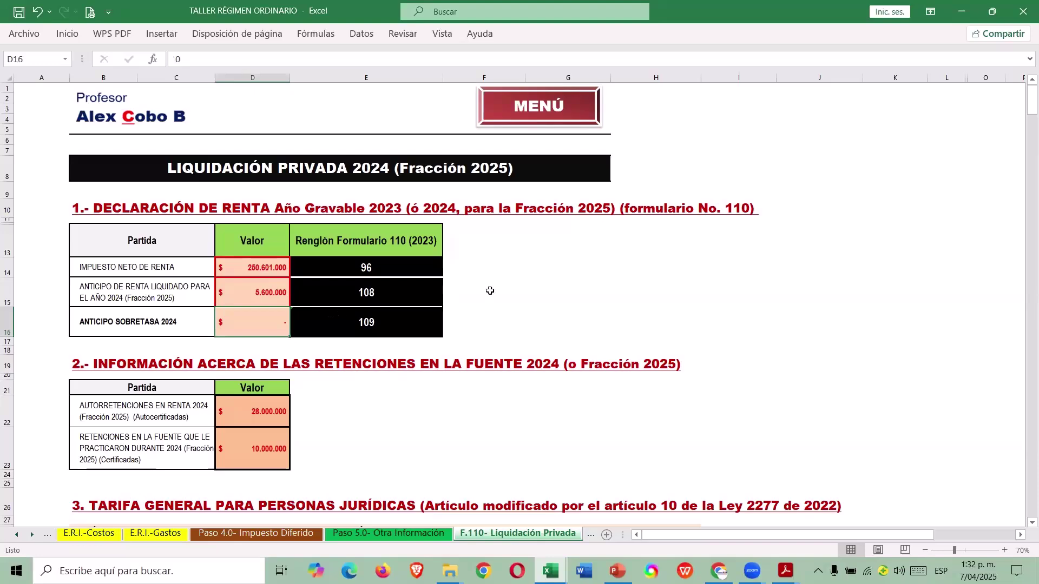
# Check the sources of the 2024 and 2023 net tax in D61 and E61.
pyautogui.scroll(-8, 490, 291)
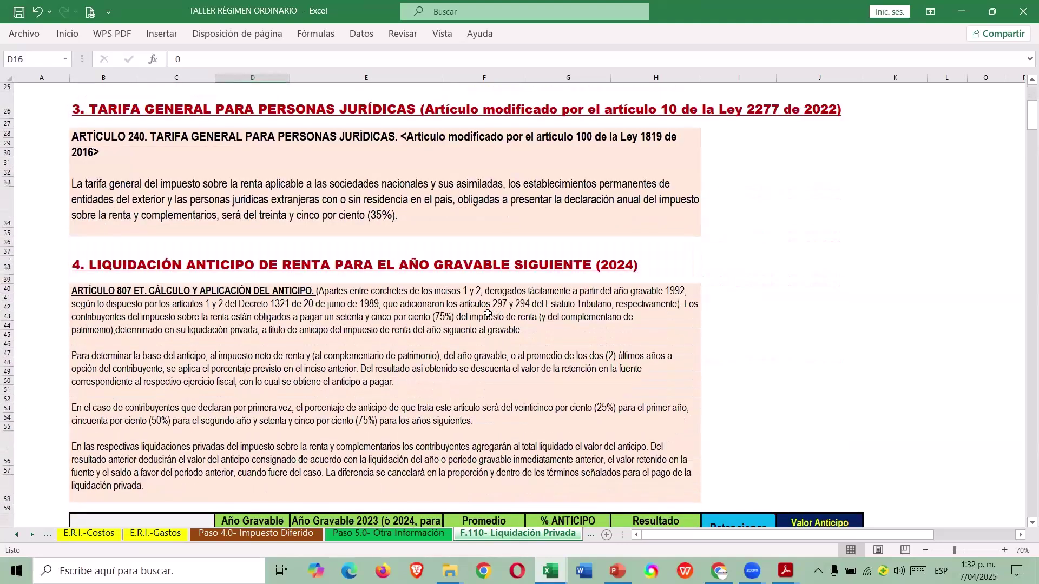
pyautogui.scroll(-4, 487, 314)
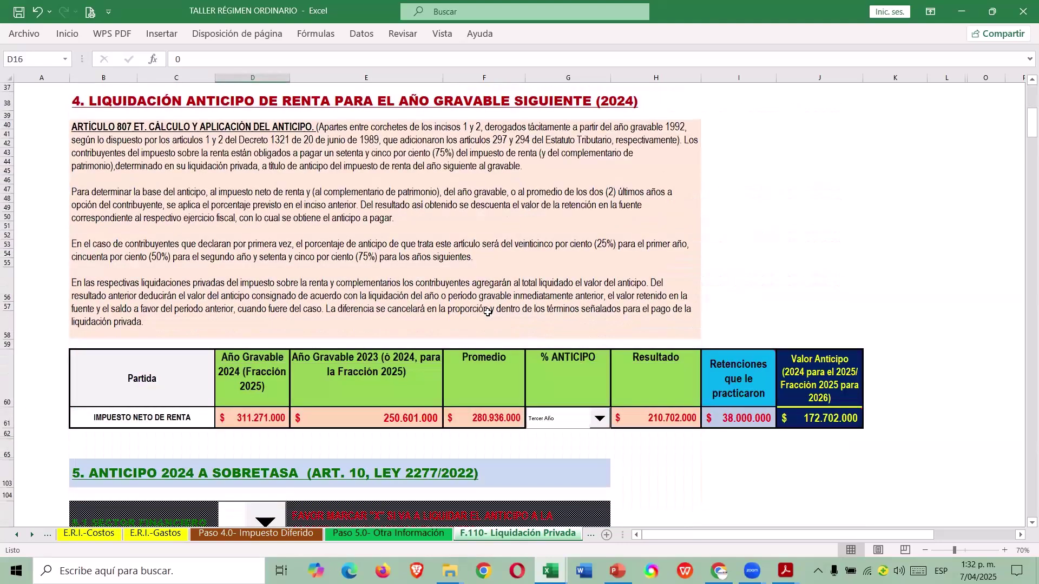
pyautogui.scroll(-1, 607, 326)
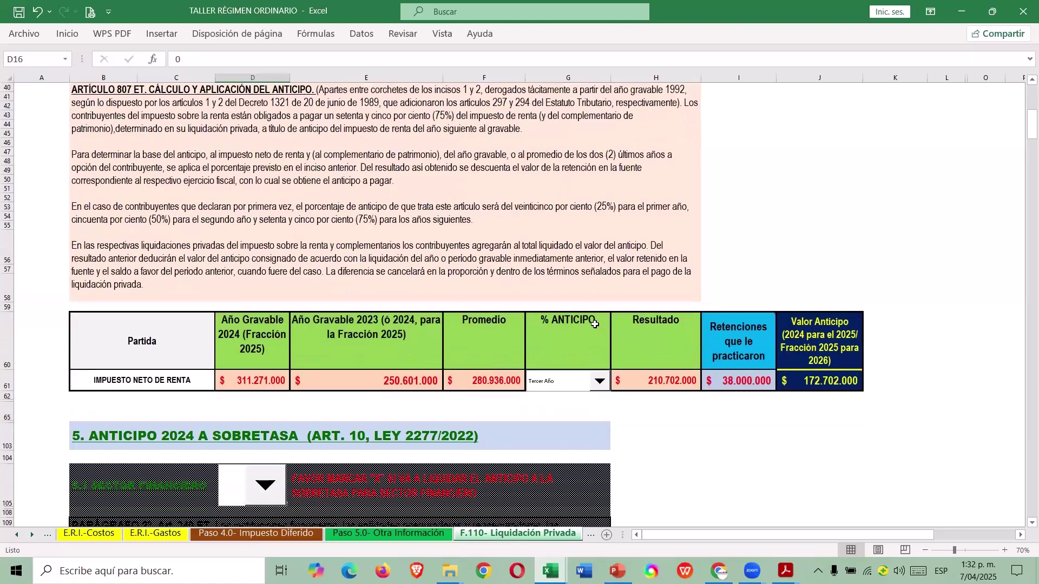
pyautogui.scroll(-1, 594, 324)
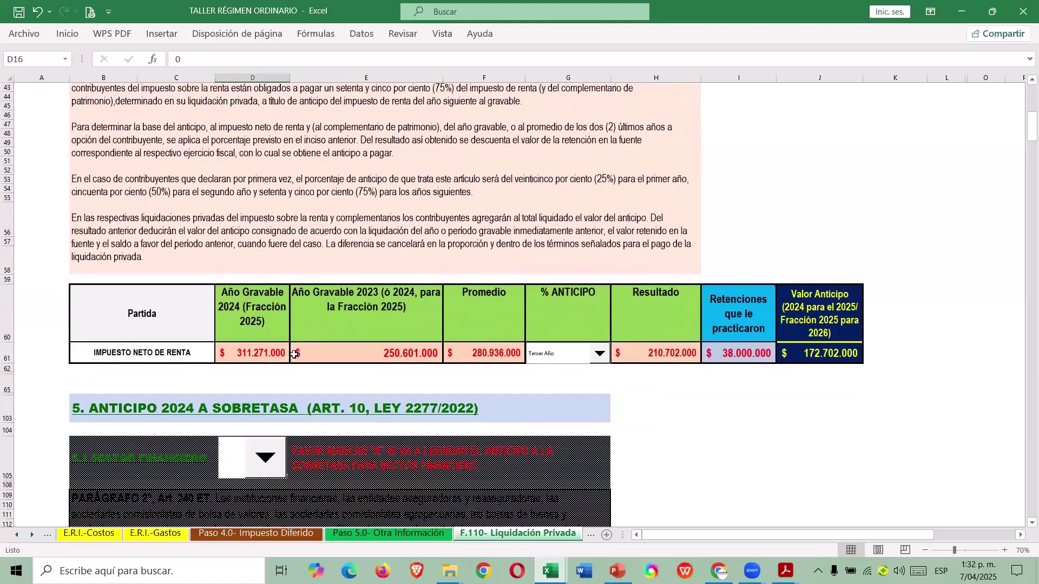
pyautogui.click(271, 355)
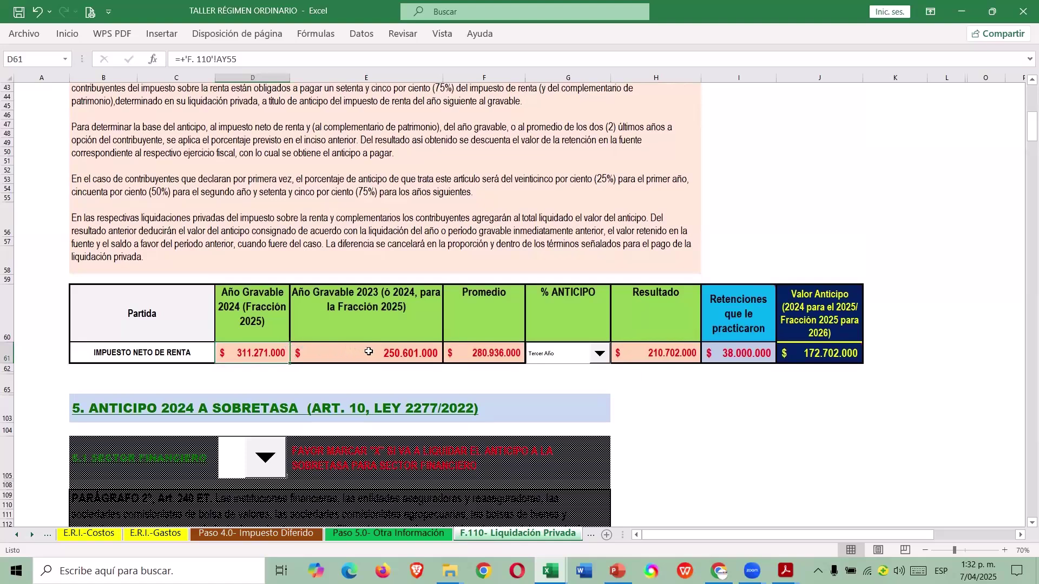
pyautogui.click(369, 352)
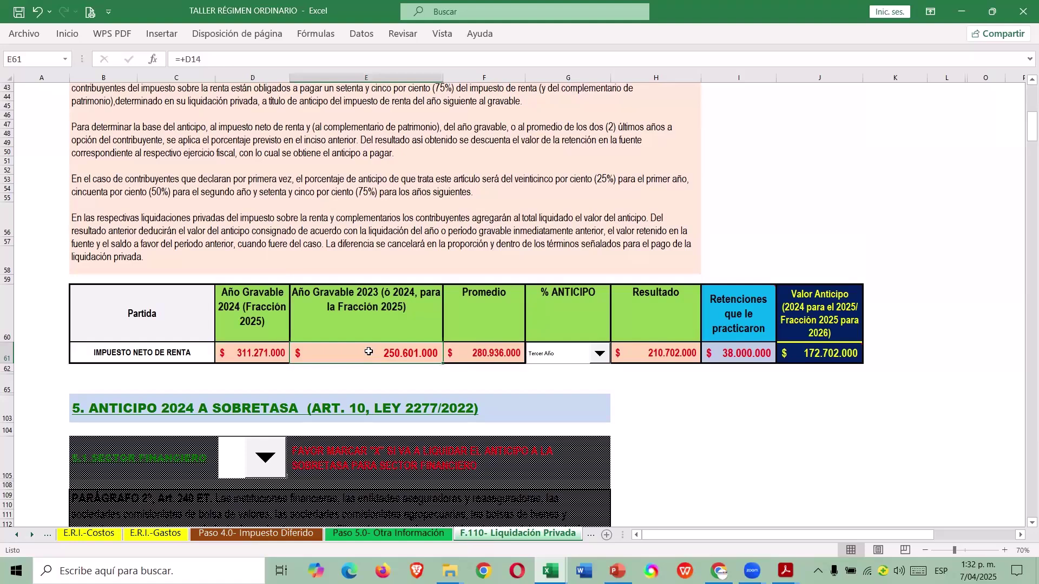
# Keep Tercer Año as % ANTICIPO and verify Valor Anticipo stays 172.702.000.
pyautogui.click(599, 353)
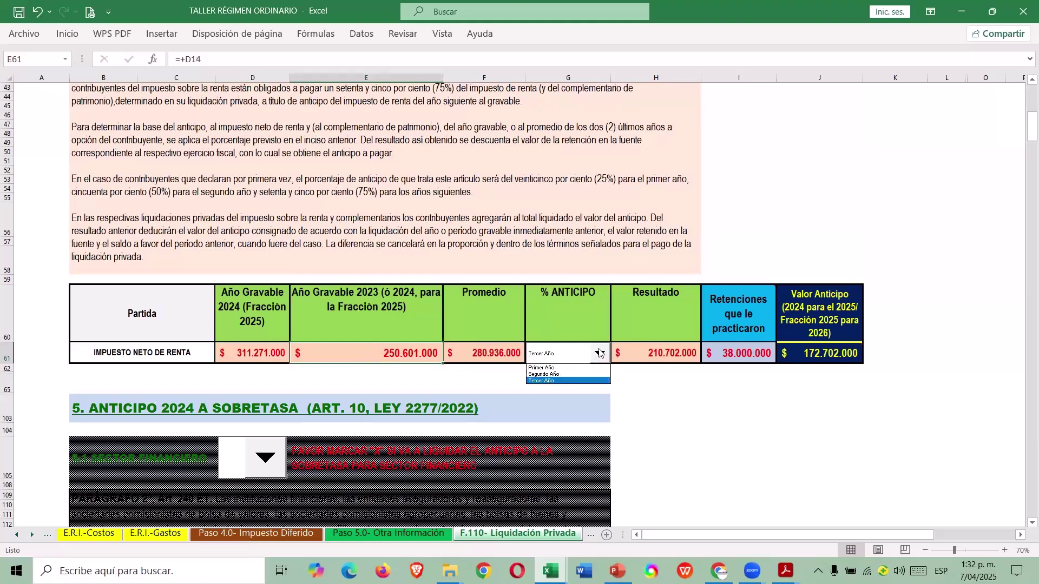
pyautogui.click(552, 382)
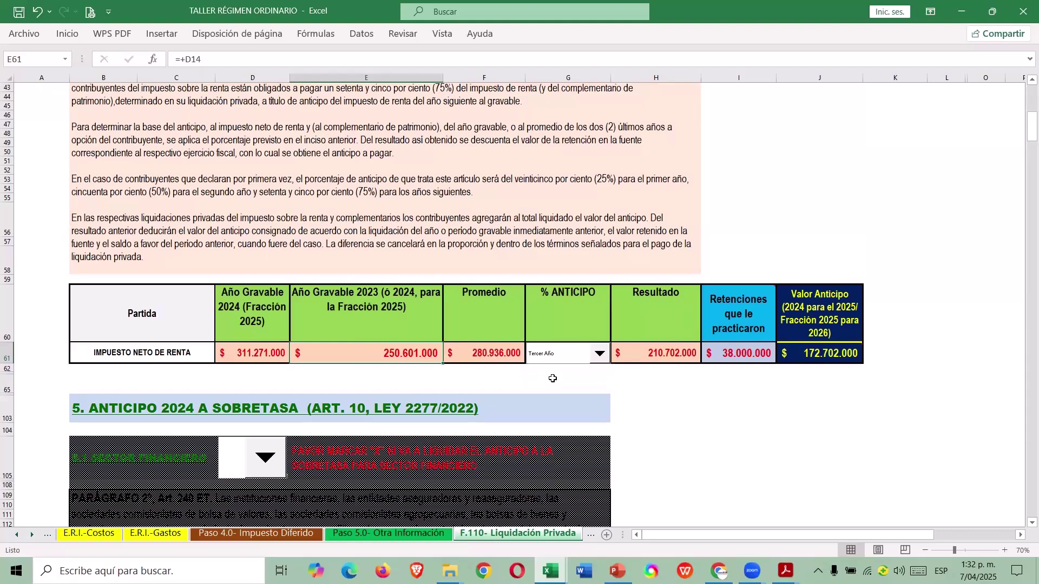
pyautogui.click(726, 352)
pyautogui.click(842, 356)
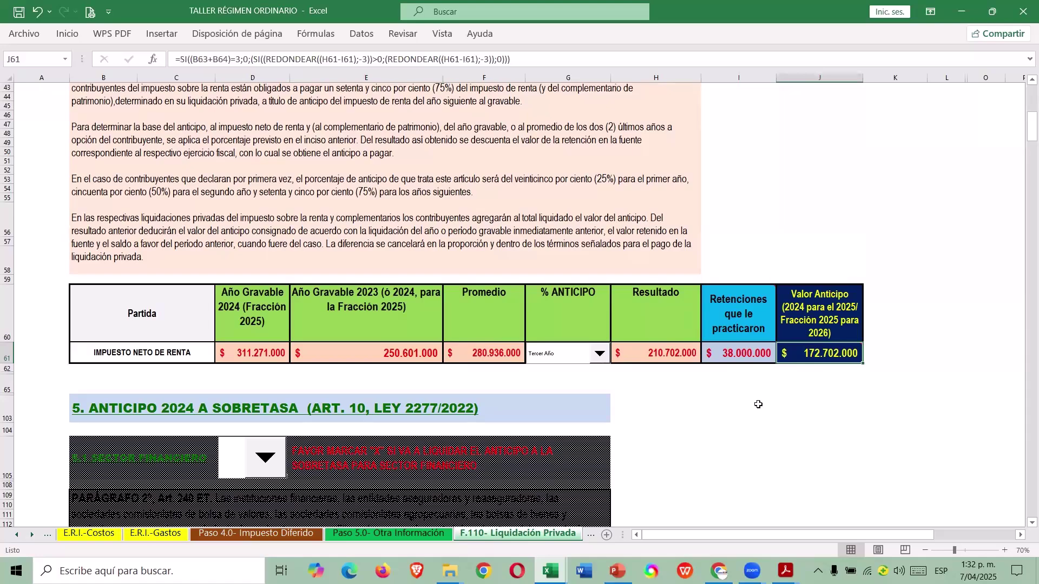
# Scroll down past the anticipo block to the patrimony comparison and surtax sections.
pyautogui.scroll(-3, 752, 414)
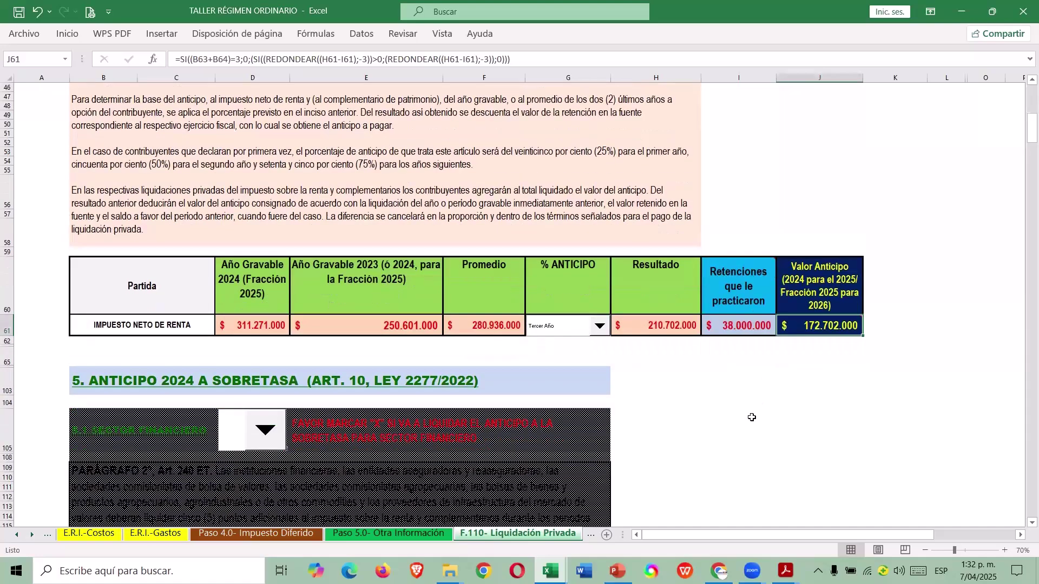
pyautogui.scroll(-2, 740, 423)
pyautogui.scroll(-8, 517, 304)
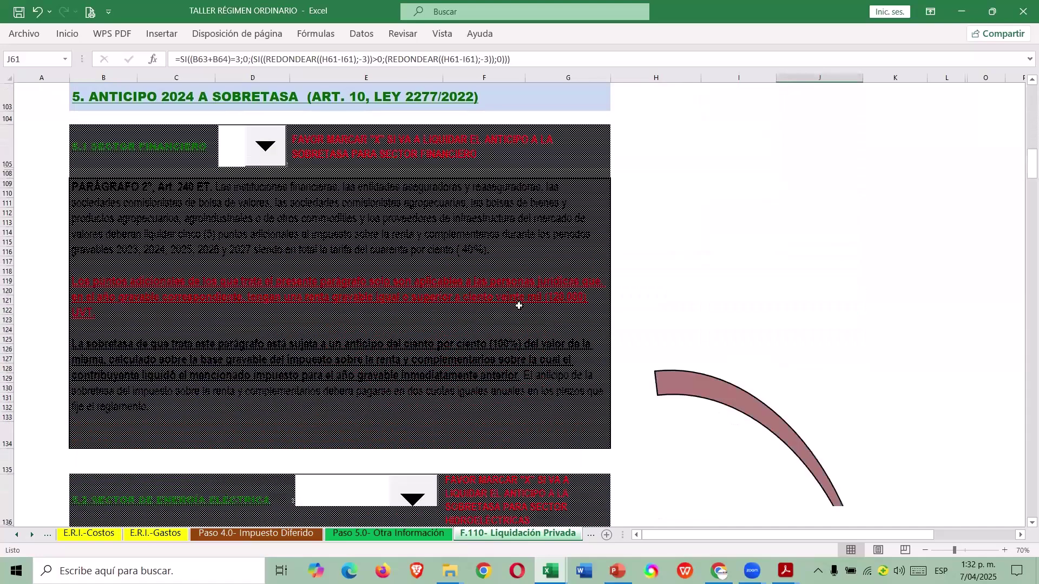
pyautogui.scroll(-6, 514, 306)
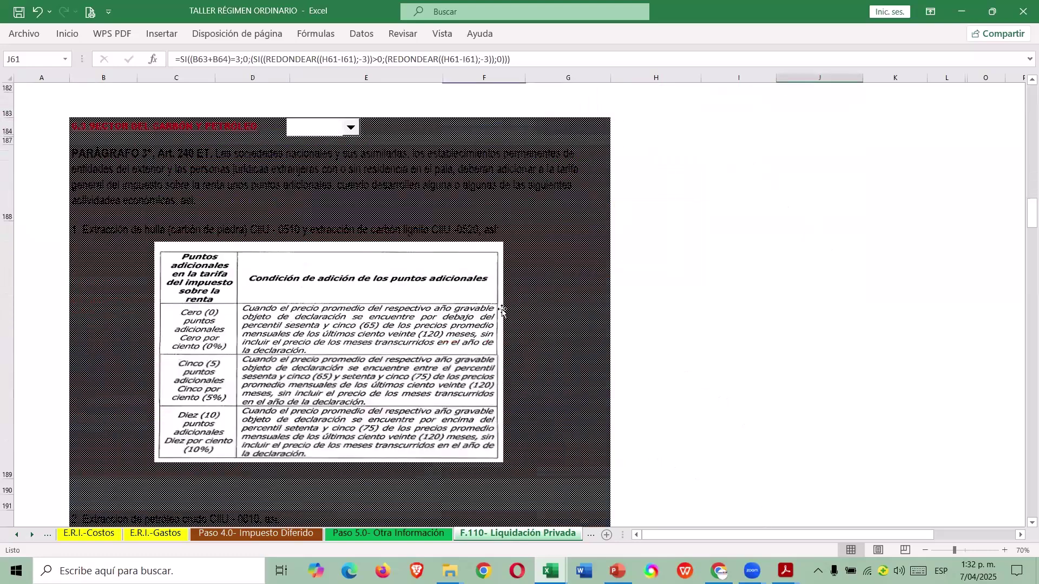
pyautogui.scroll(-5, 502, 311)
pyautogui.scroll(8, 500, 310)
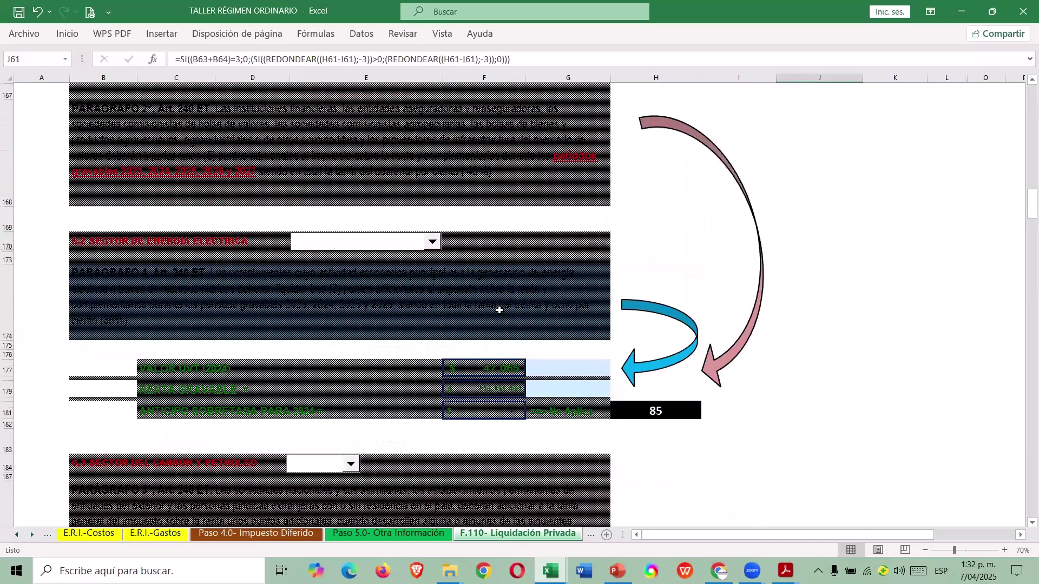
pyautogui.scroll(3, 499, 310)
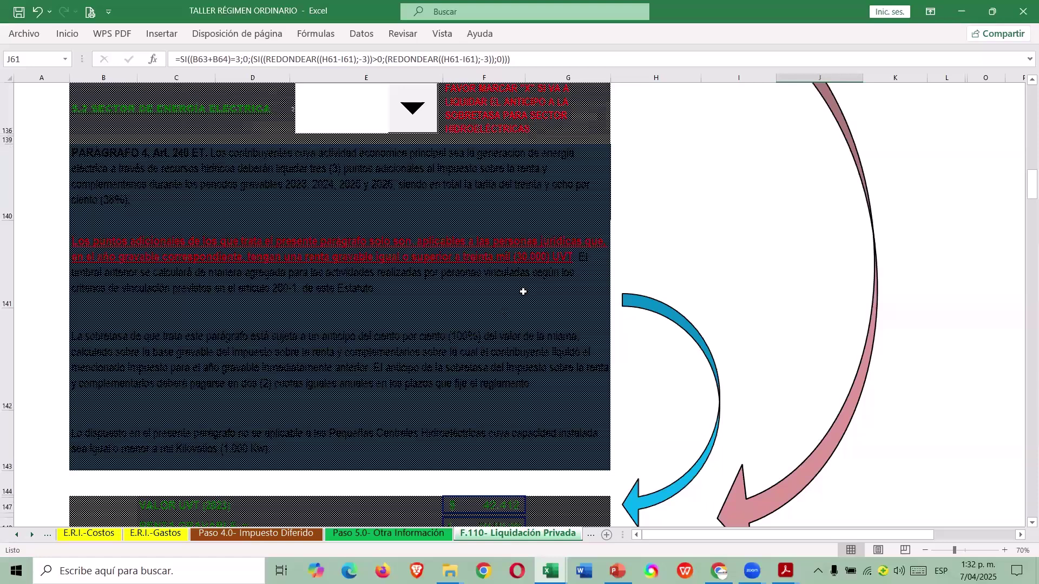
pyautogui.scroll(-3, 523, 292)
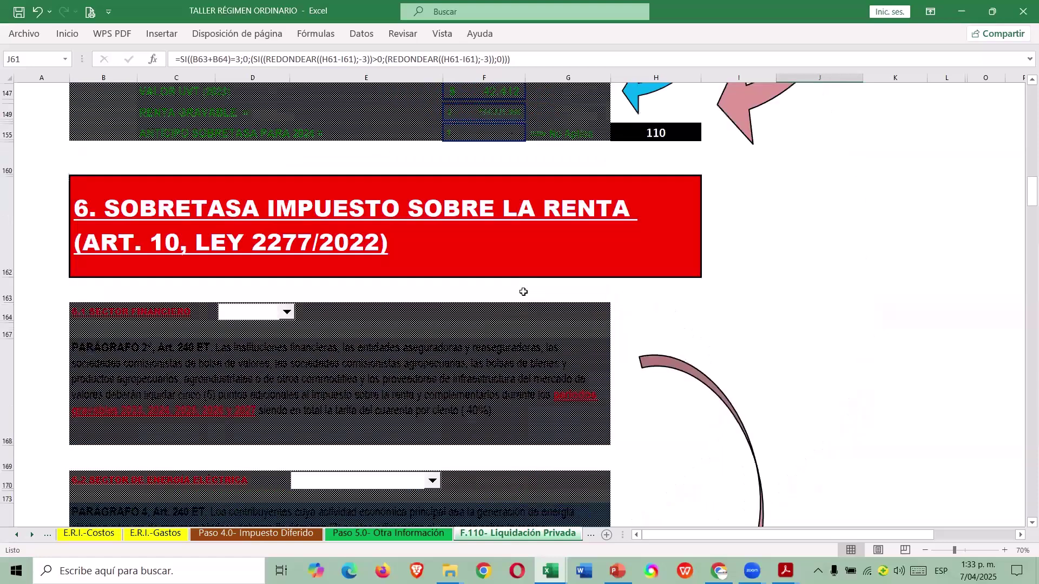
pyautogui.scroll(3, 523, 291)
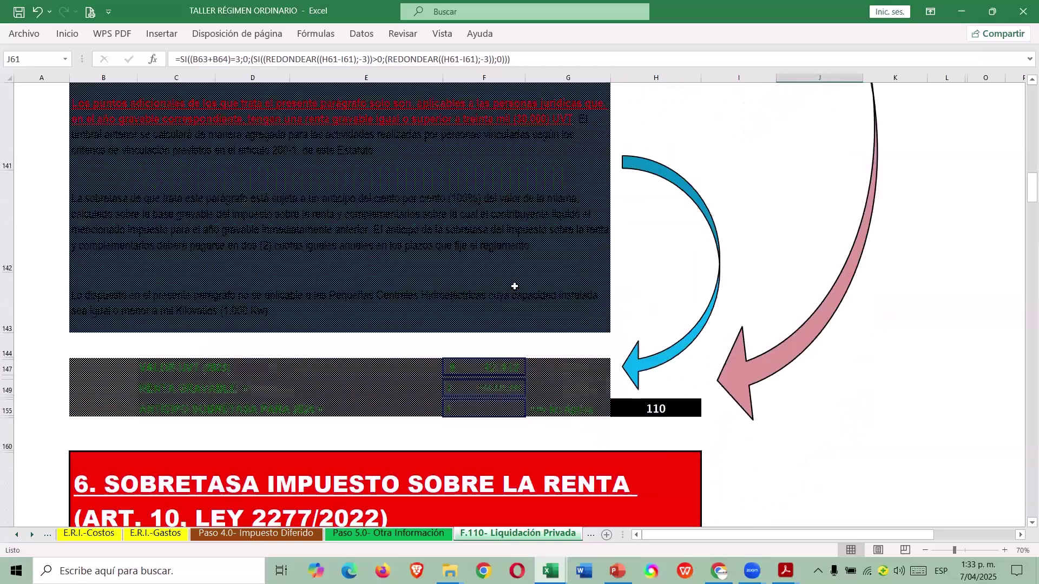
pyautogui.scroll(3, 514, 286)
pyautogui.scroll(3, 515, 287)
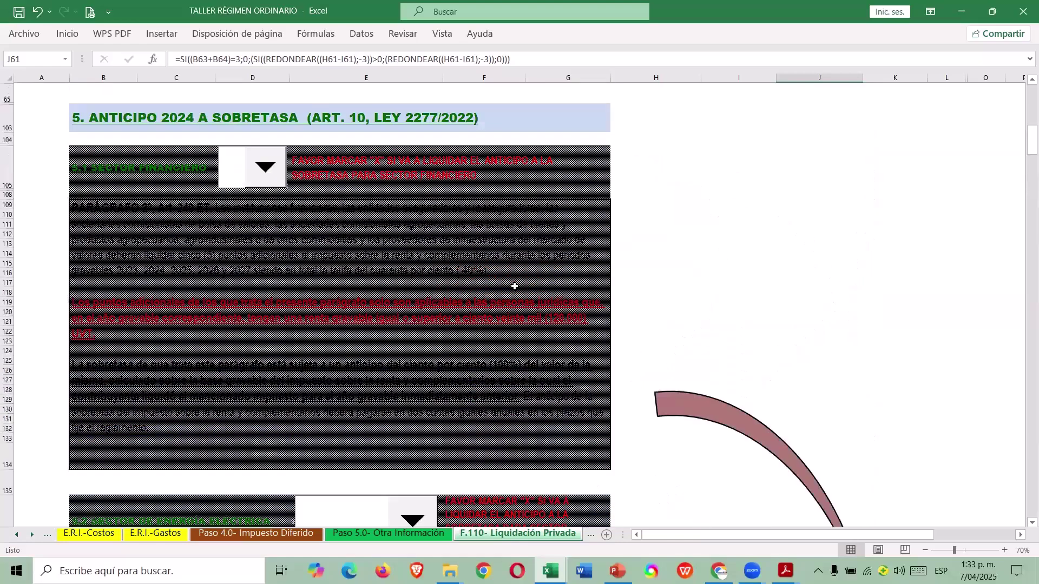
pyautogui.scroll(-5, 514, 286)
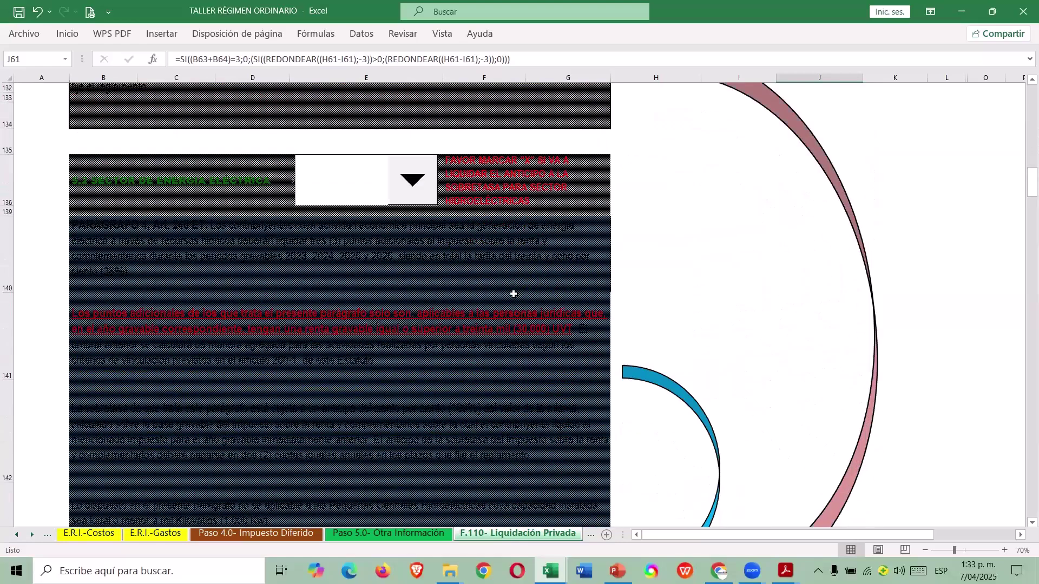
pyautogui.scroll(-3, 513, 297)
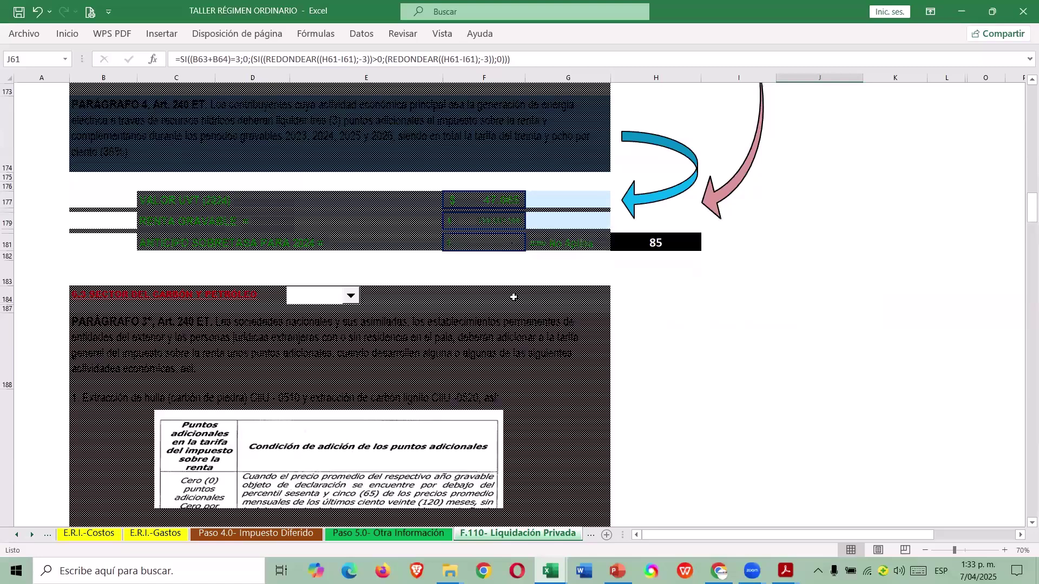
pyautogui.scroll(-3, 513, 297)
pyautogui.scroll(-3, 514, 298)
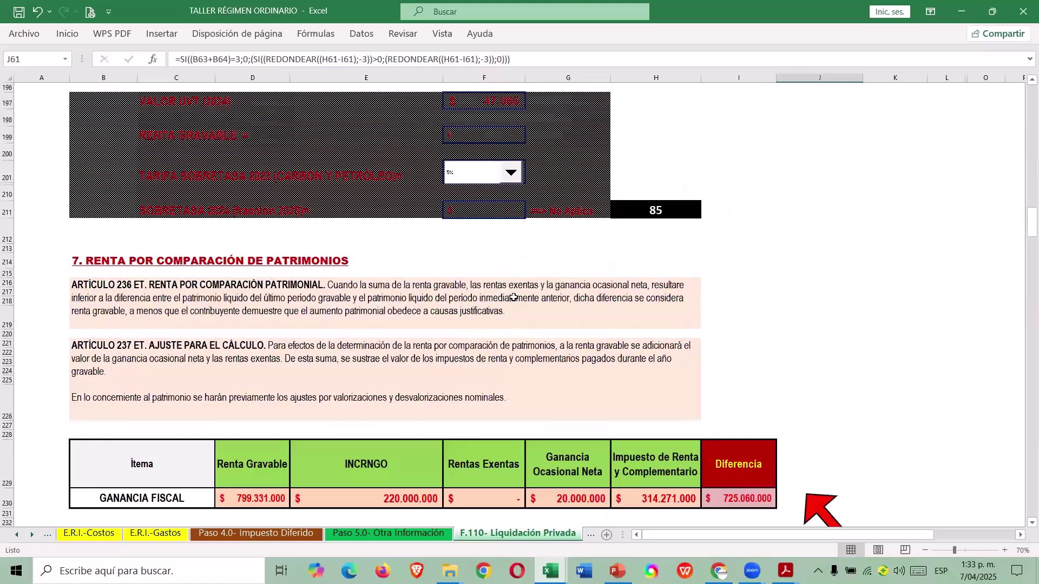
pyautogui.scroll(-3, 514, 297)
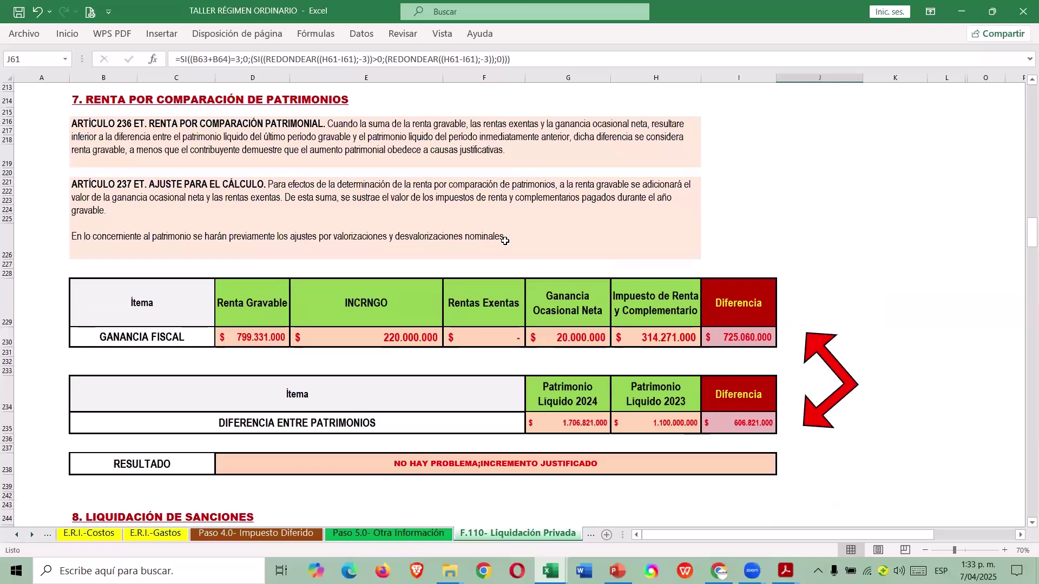
pyautogui.click(506, 463)
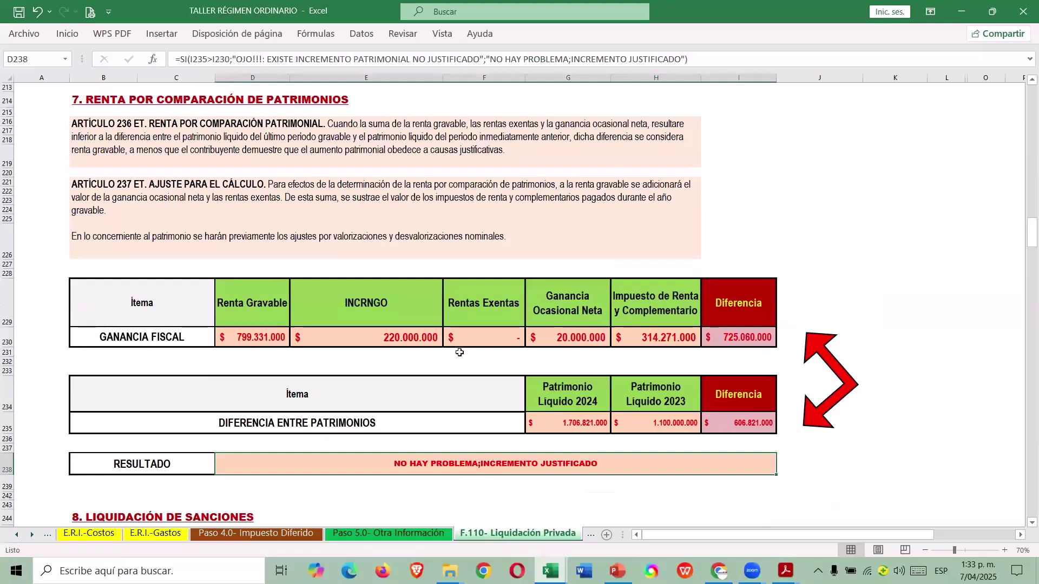
pyautogui.click(743, 336)
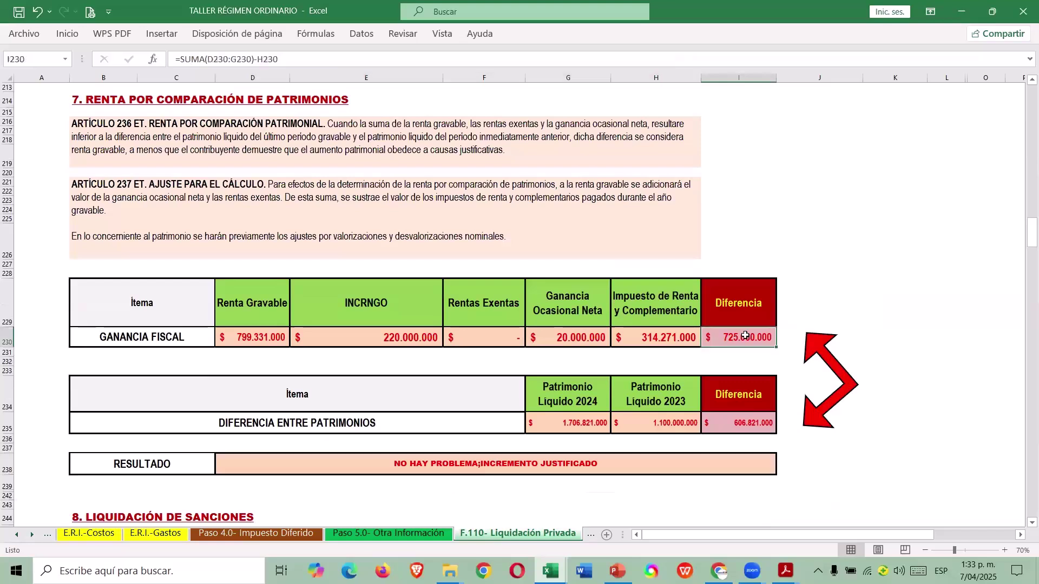
pyautogui.click(728, 421)
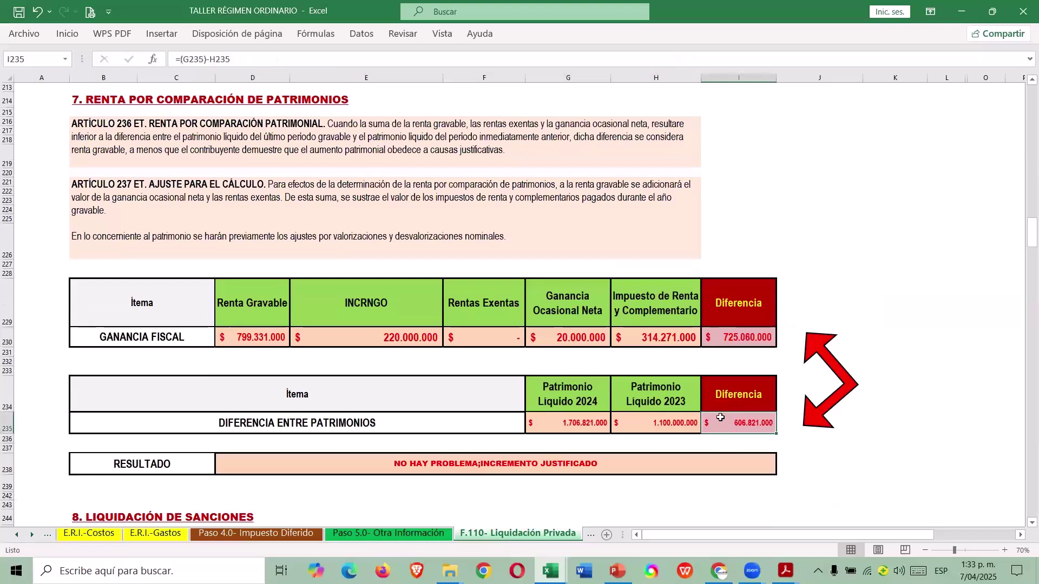
pyautogui.scroll(-1, 692, 441)
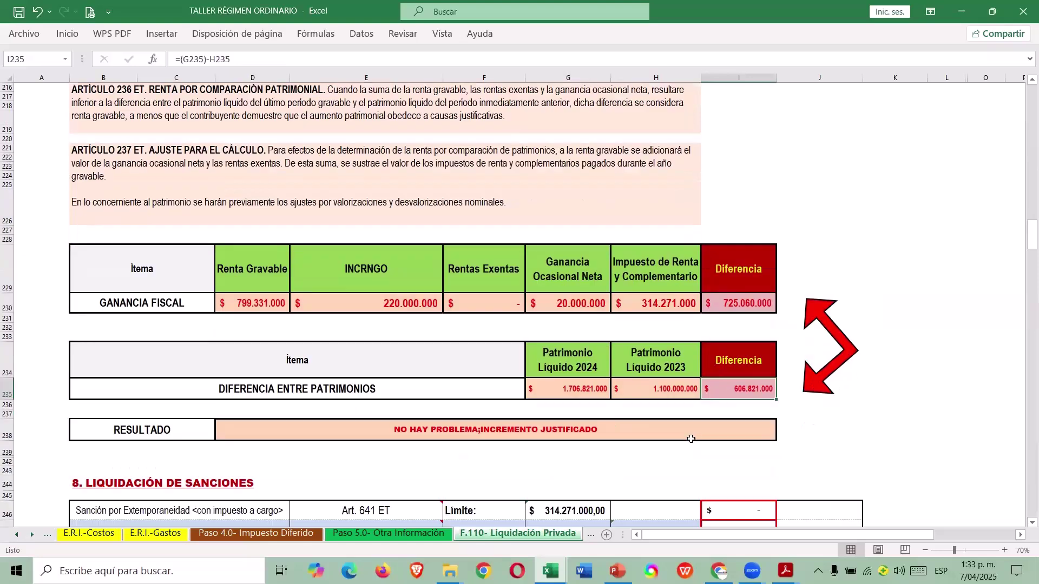
pyautogui.scroll(-6, 693, 439)
# Keep 'No Aplica' in the Art. 640 reduction list and scroll to box 117.
pyautogui.scroll(-2, 676, 437)
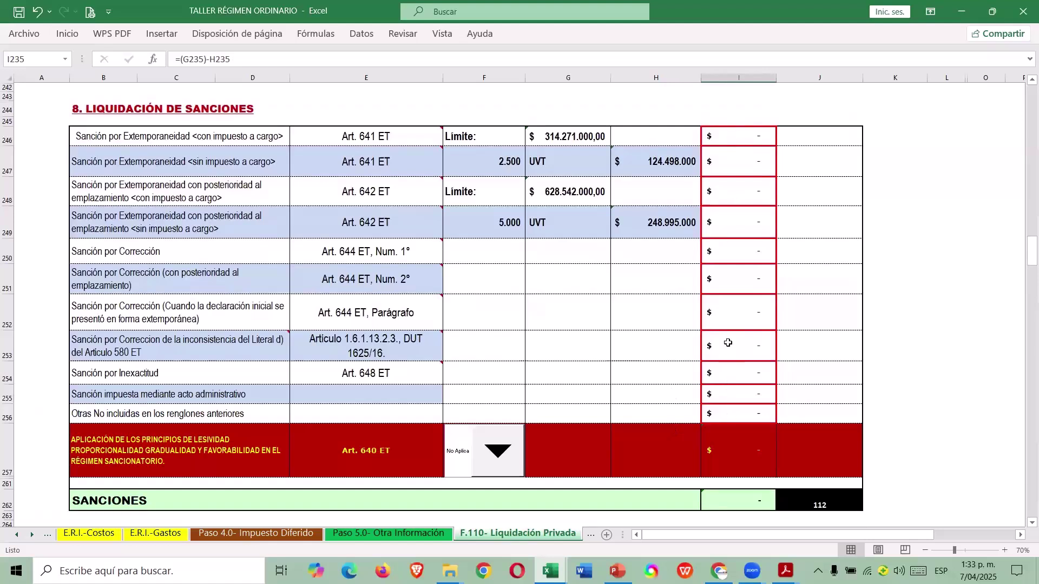
pyautogui.scroll(-1, 540, 426)
pyautogui.click(491, 416)
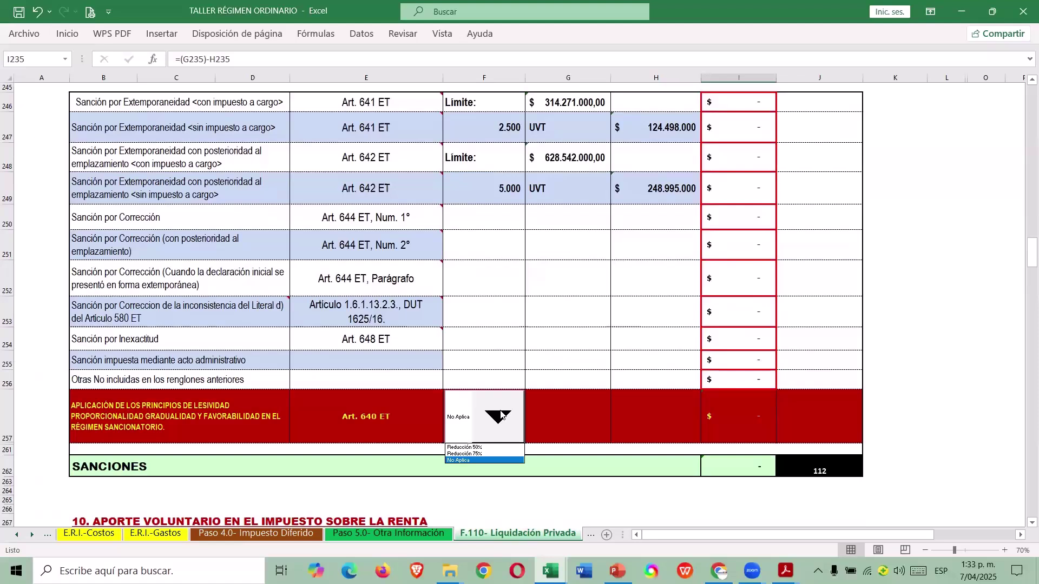
pyautogui.click(575, 442)
pyautogui.scroll(-9, 587, 433)
pyautogui.scroll(-3, 625, 415)
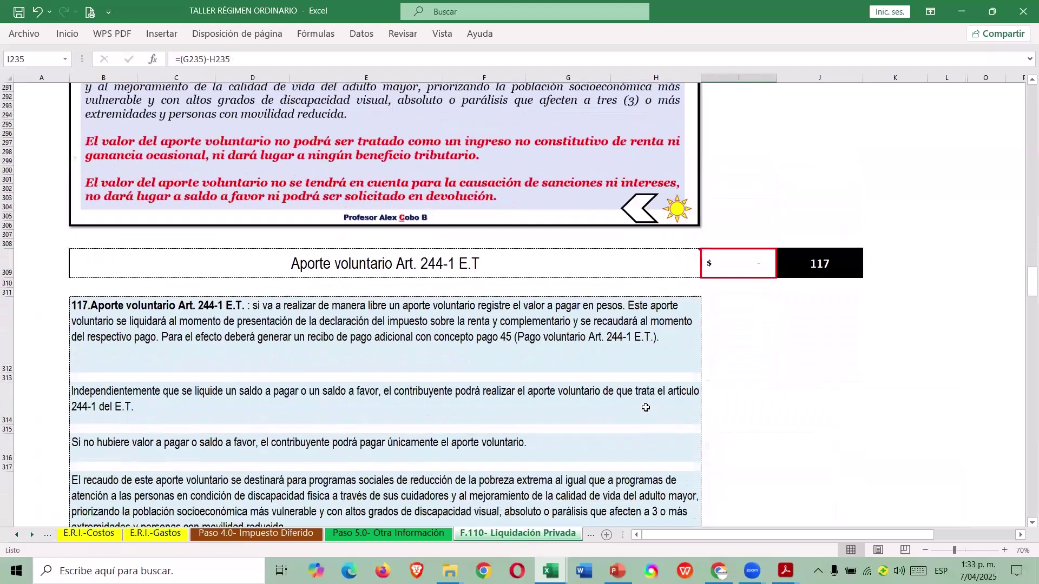
pyautogui.scroll(-2, 645, 408)
pyautogui.scroll(3, 646, 408)
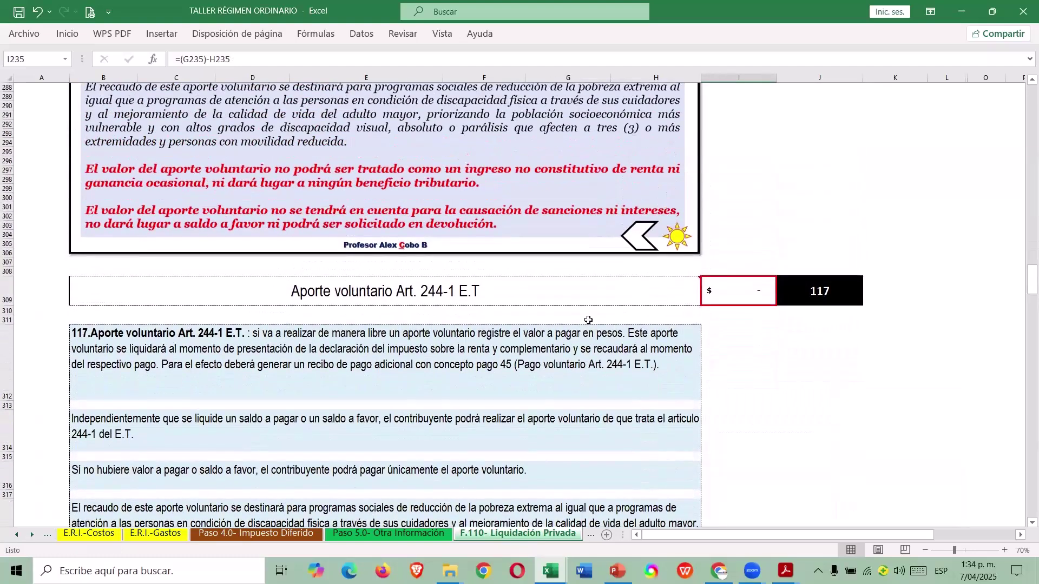
pyautogui.scroll(-3, 589, 320)
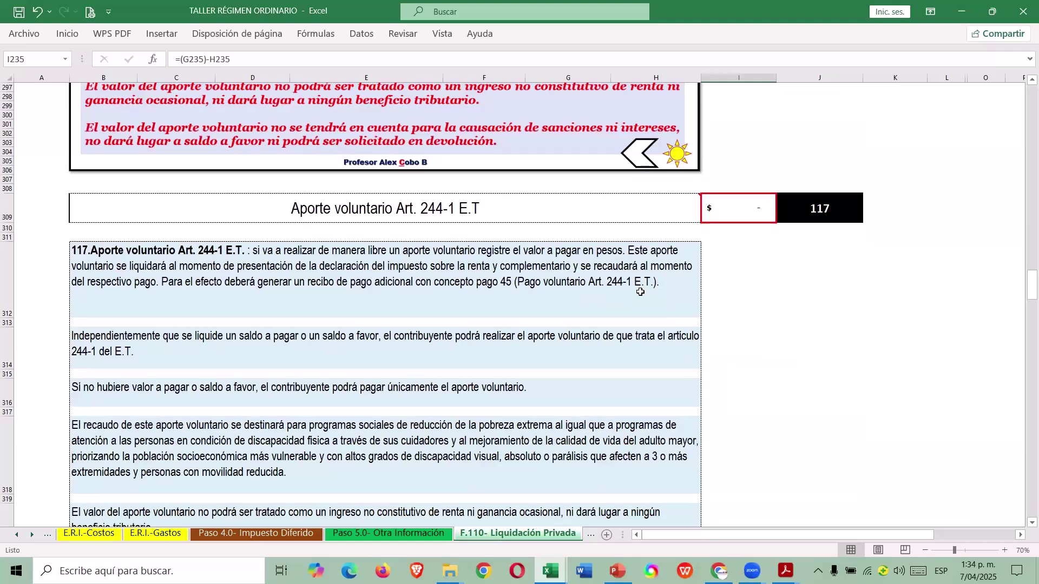
pyautogui.scroll(-1, 641, 292)
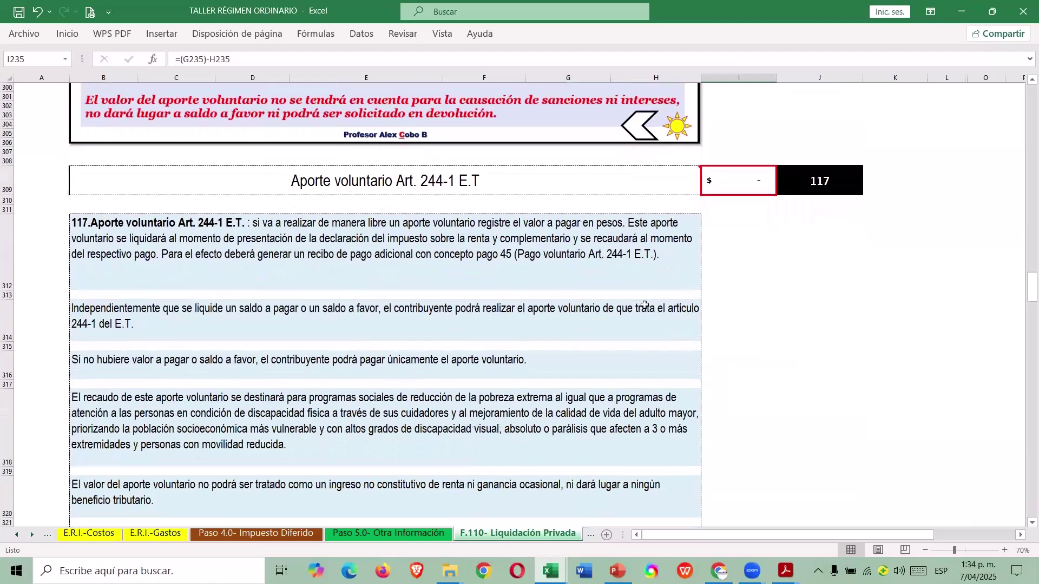
pyautogui.click(746, 178)
pyautogui.scroll(-5, 737, 326)
pyautogui.scroll(5, 737, 327)
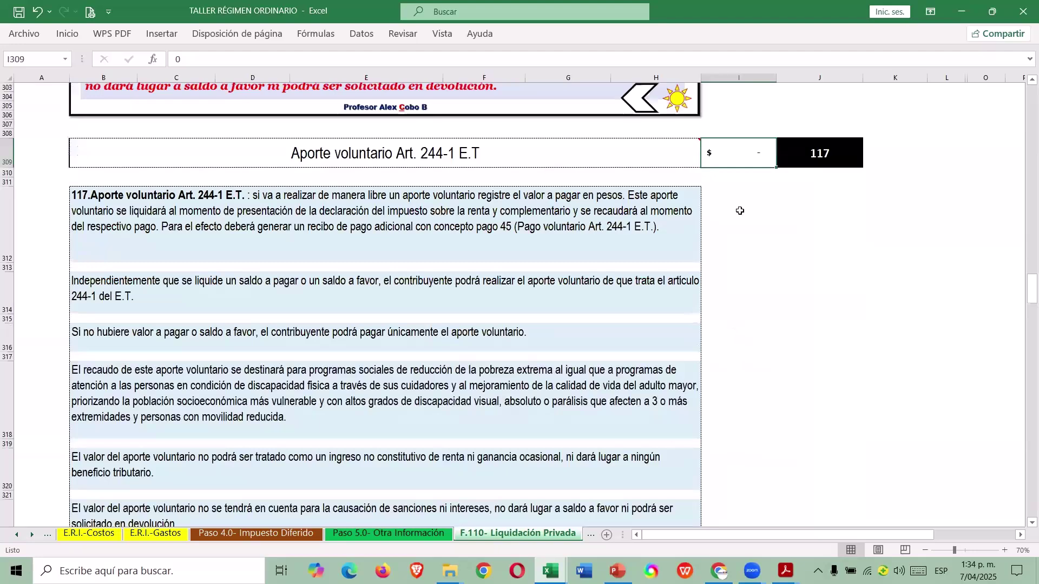
pyautogui.scroll(1, 755, 211)
pyautogui.scroll(9, 758, 216)
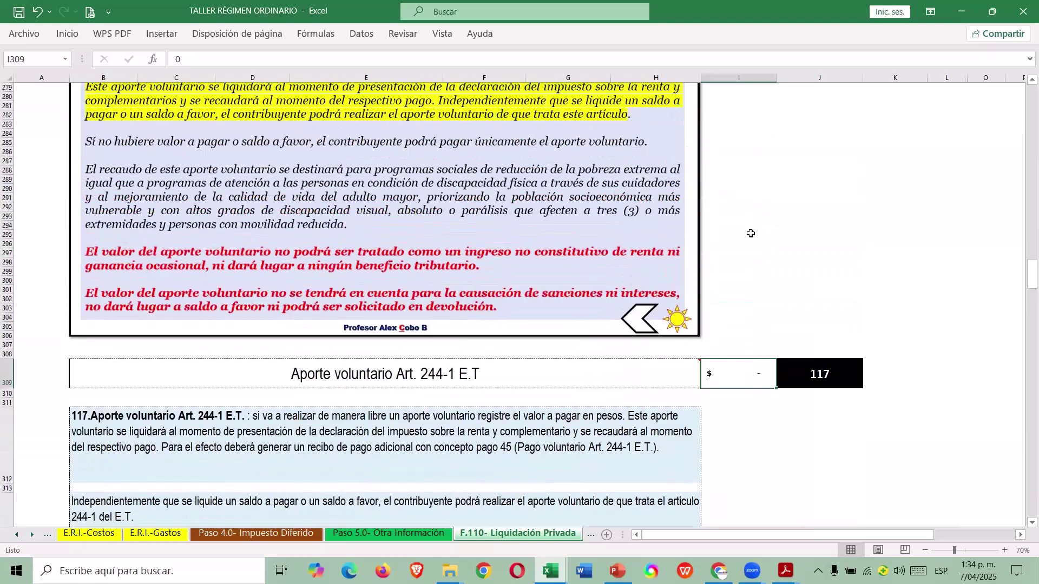
pyautogui.scroll(10, 738, 236)
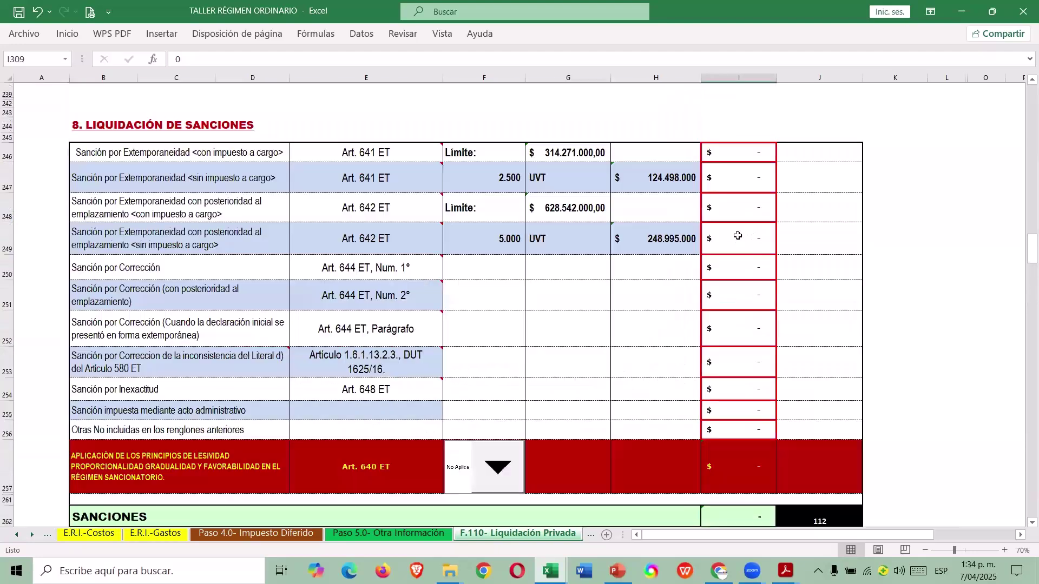
pyautogui.moveTo(1022, 255); pyautogui.dragTo(1023, 93)
# Go to the Formulario No. 110 sheet from the menu and scroll through its figures.
pyautogui.click(529, 122)
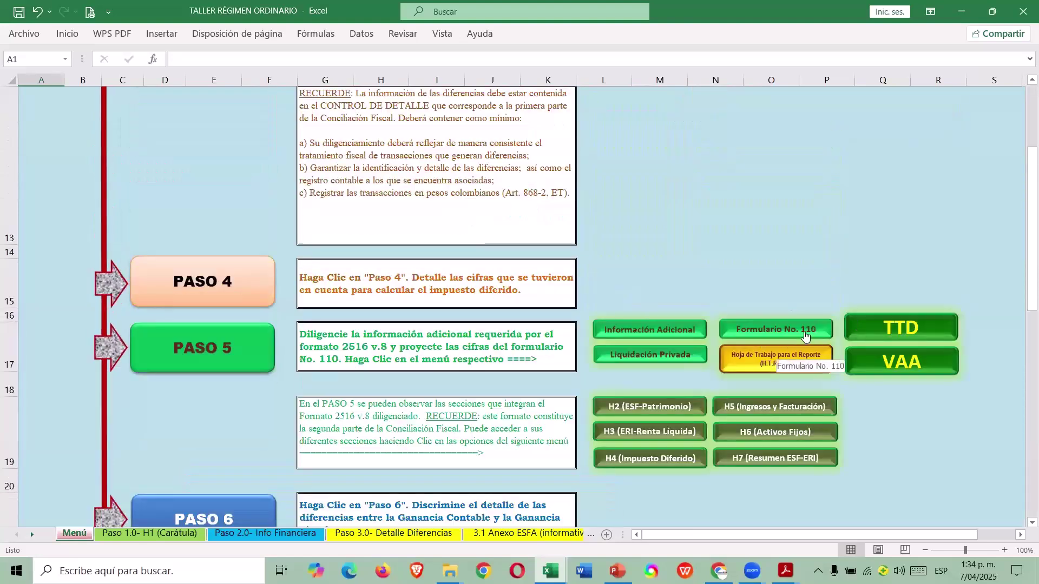
pyautogui.click(805, 336)
pyautogui.scroll(-2, 756, 335)
pyautogui.scroll(8, 756, 334)
pyautogui.scroll(-11, 398, 372)
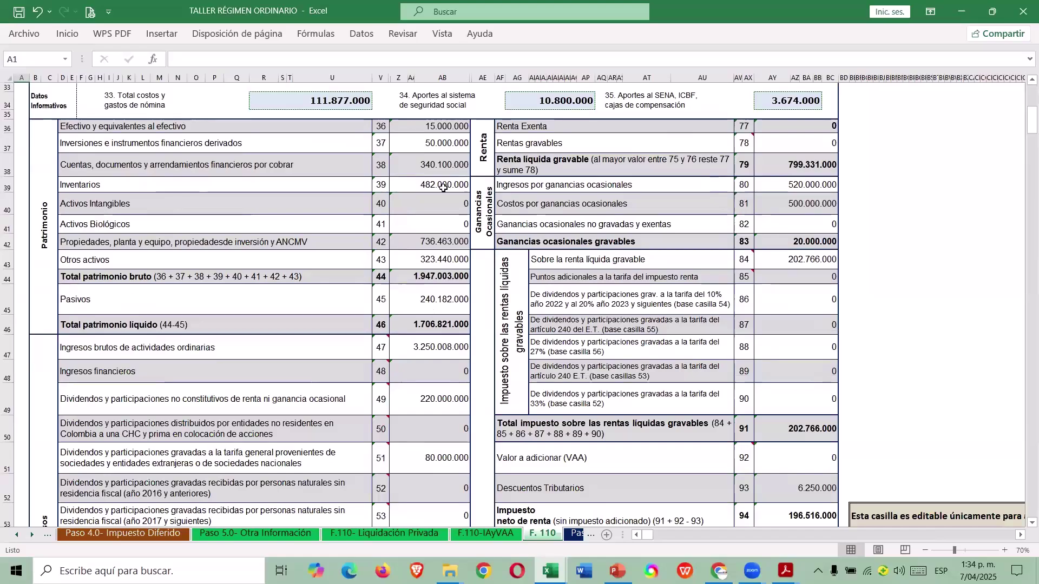
pyautogui.scroll(-2, 442, 190)
pyautogui.scroll(6, 442, 191)
pyautogui.scroll(-6, 449, 290)
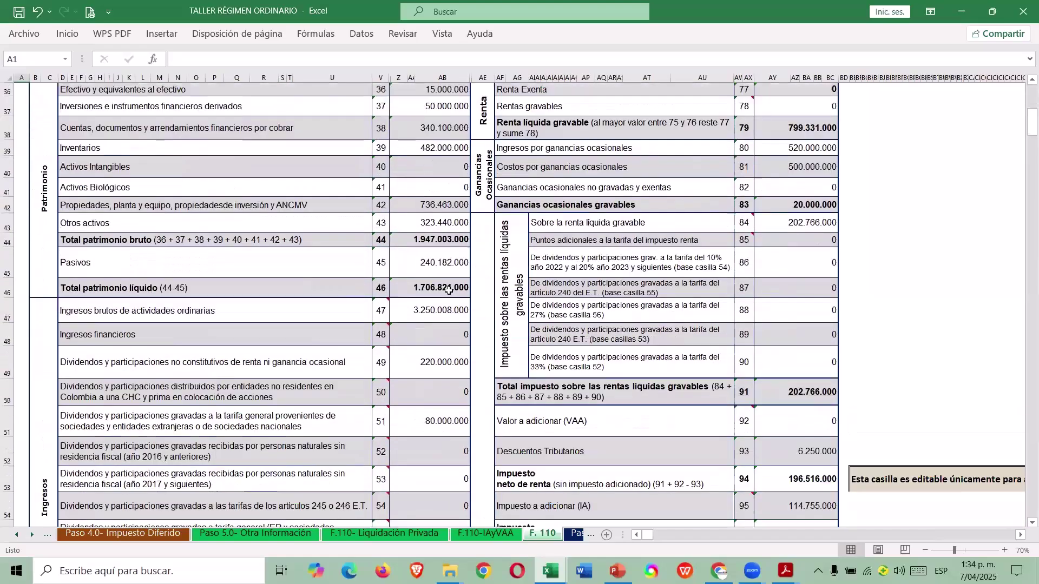
pyautogui.scroll(-3, 449, 290)
pyautogui.scroll(6, 444, 297)
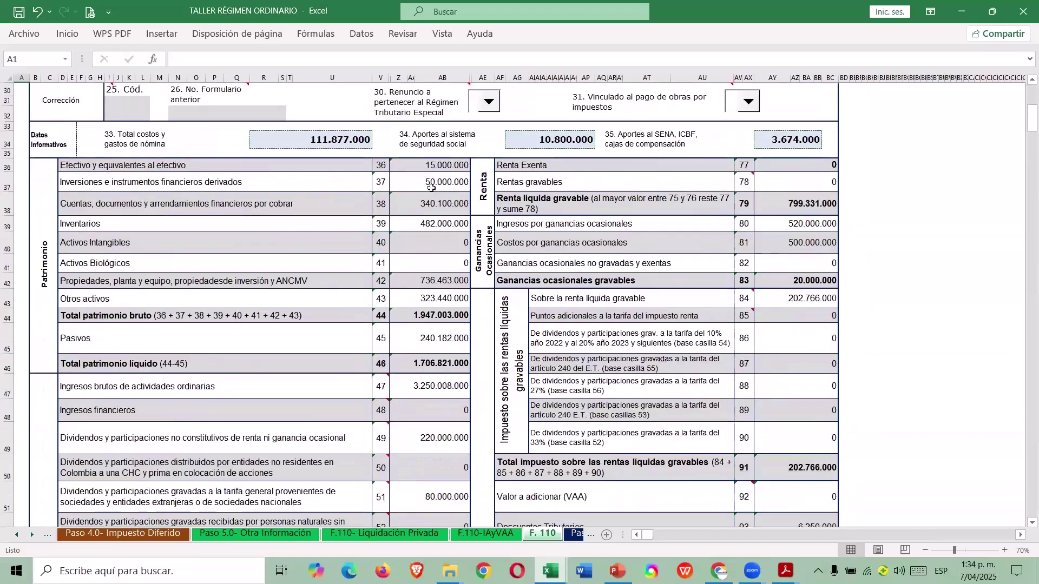
pyautogui.scroll(-9, 440, 302)
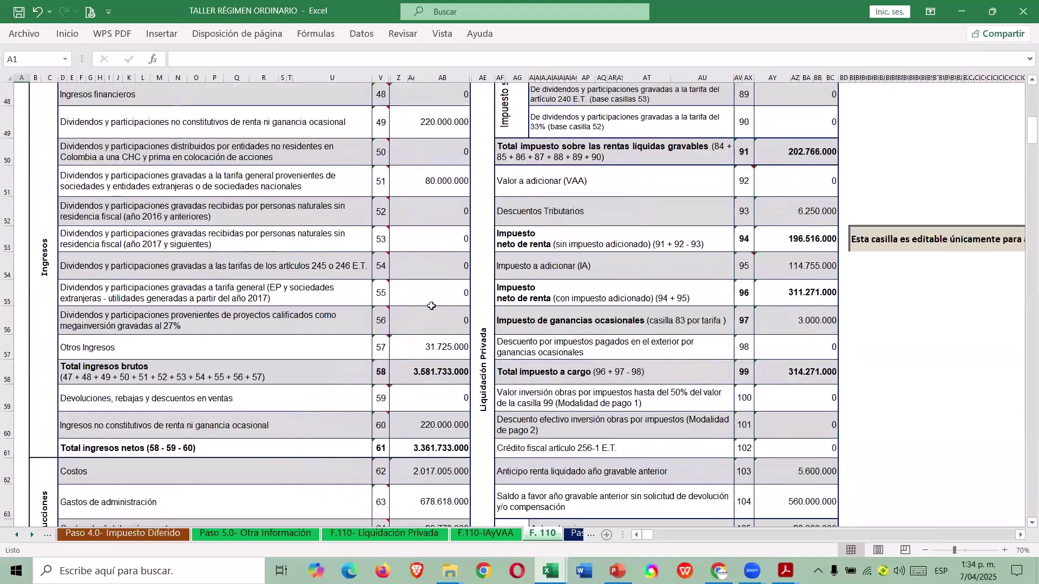
pyautogui.scroll(-2, 447, 273)
pyautogui.scroll(3, 443, 332)
pyautogui.scroll(4, 442, 332)
pyautogui.scroll(1, 920, 411)
pyautogui.scroll(-1, 912, 416)
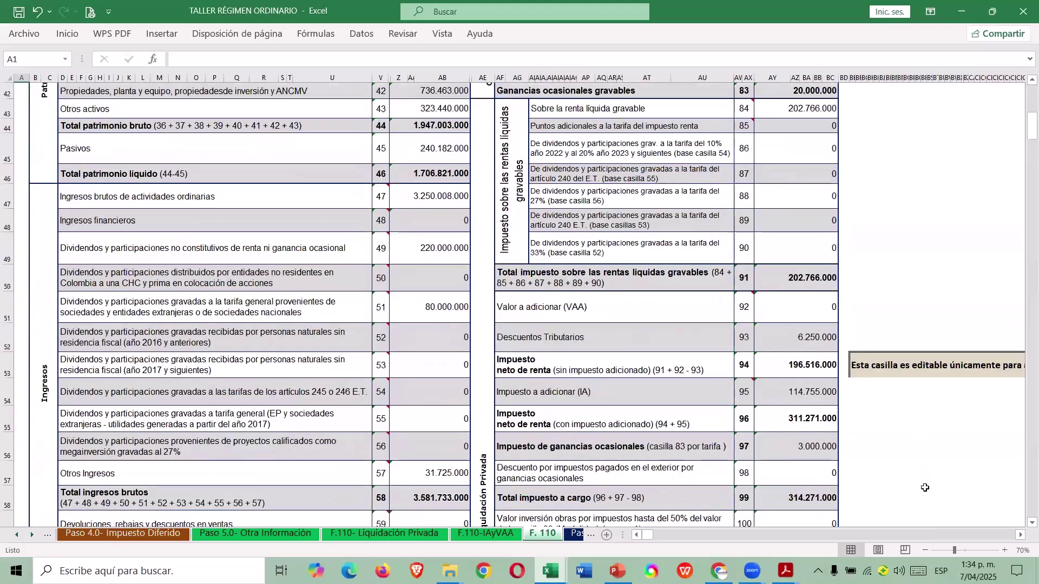
# Inspect the Valor a adicionar and Impuesto a adicionar formulas in AY51 and AY54.
pyautogui.click(1021, 535)
pyautogui.hscroll(3, 828, 464)
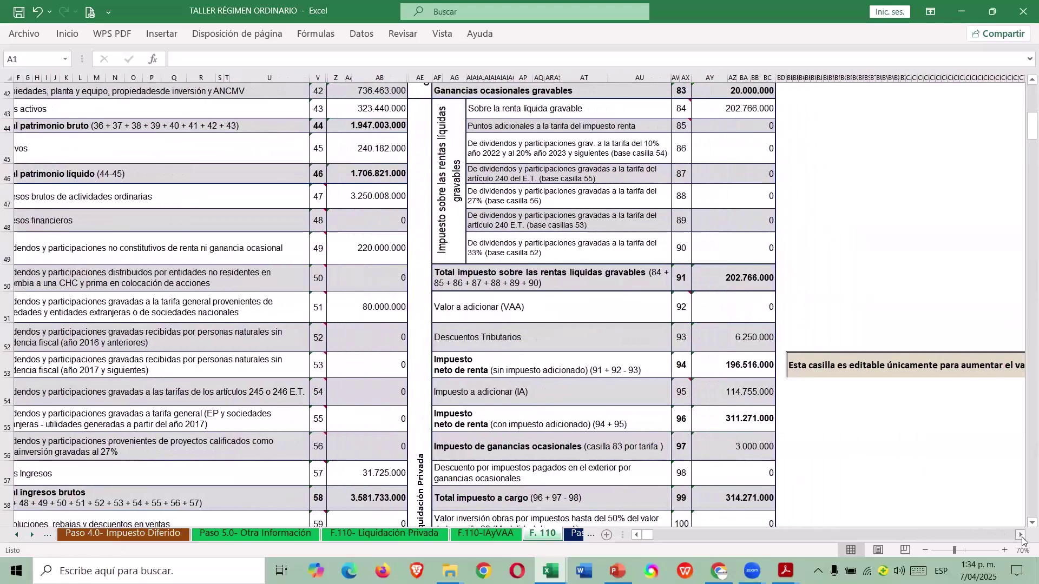
pyautogui.scroll(-1, 755, 419)
pyautogui.scroll(-1, 756, 420)
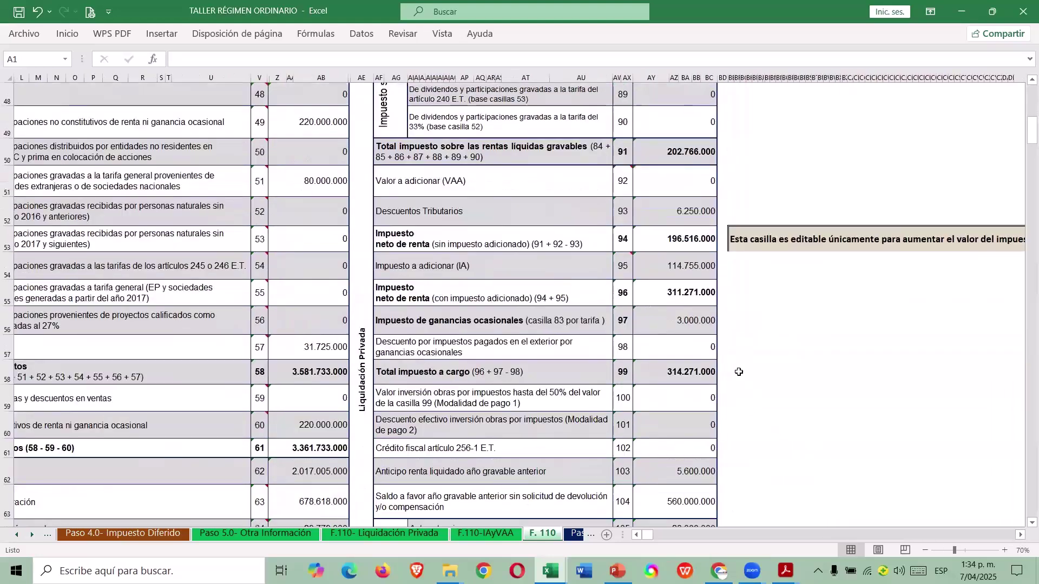
pyautogui.click(696, 180)
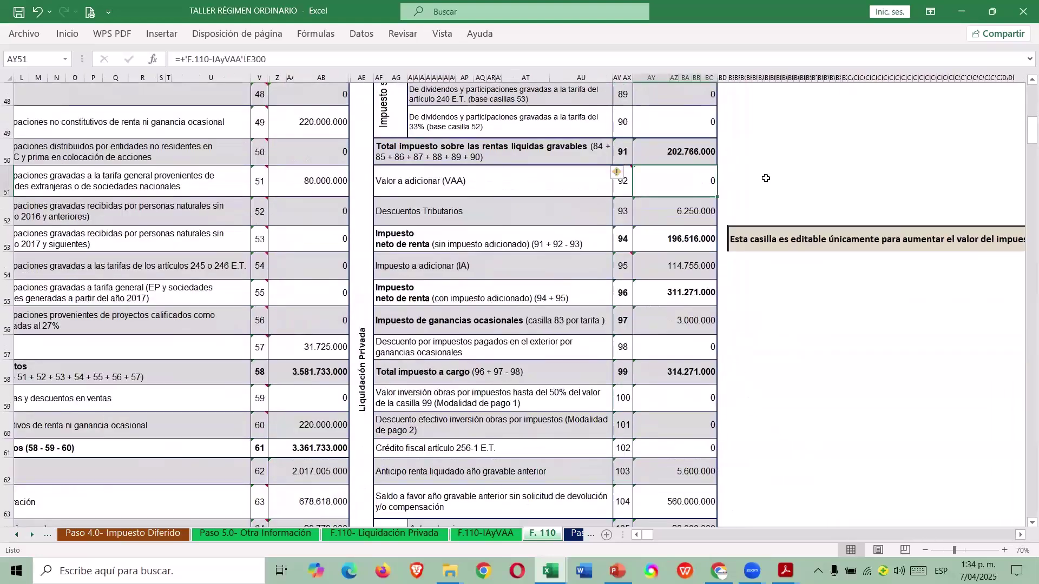
pyautogui.click(679, 266)
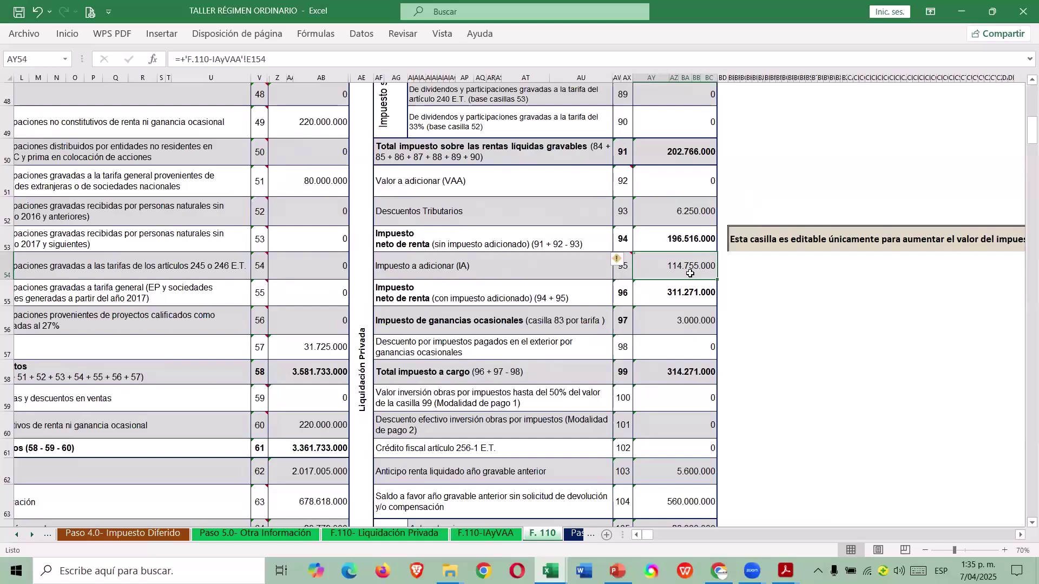
pyautogui.click(702, 186)
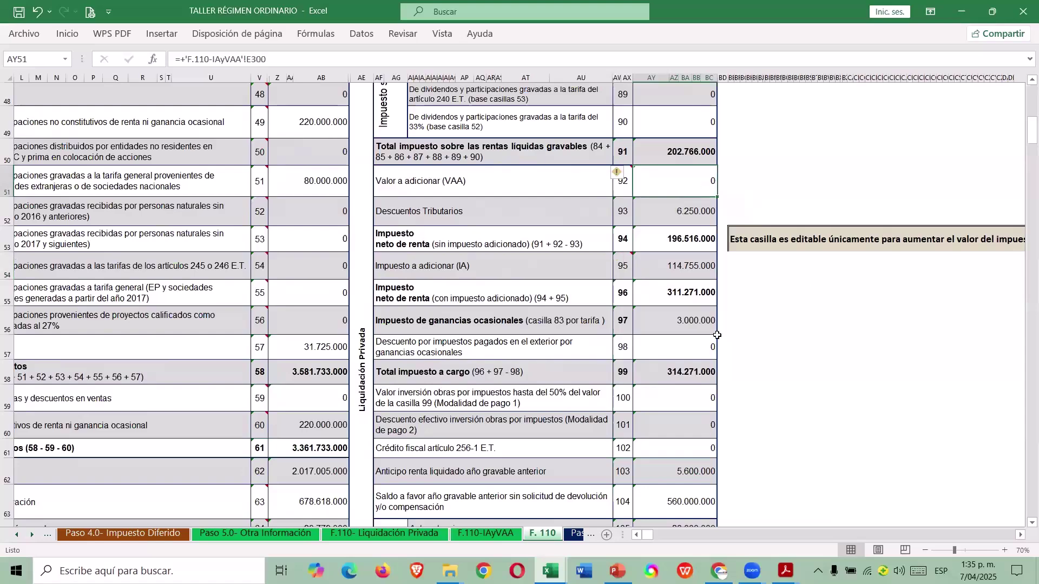
pyautogui.scroll(7, 720, 328)
pyautogui.scroll(5, 749, 134)
# From the menu's PASO 5, open the VAA sheet and scroll to the Artículo 259-1 benefits limit.
pyautogui.click(749, 133)
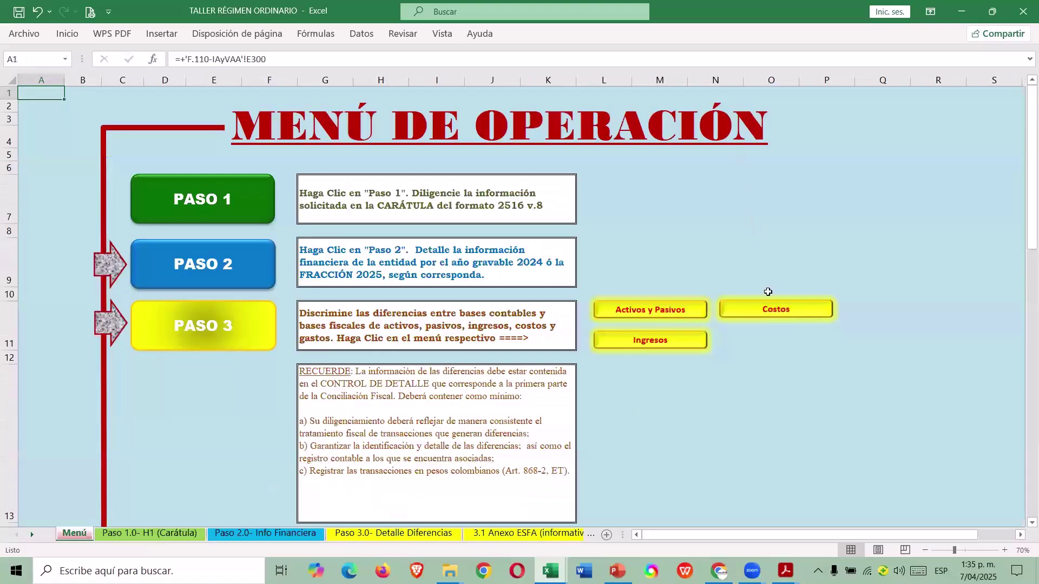
pyautogui.scroll(-6, 747, 294)
pyautogui.scroll(2, 737, 288)
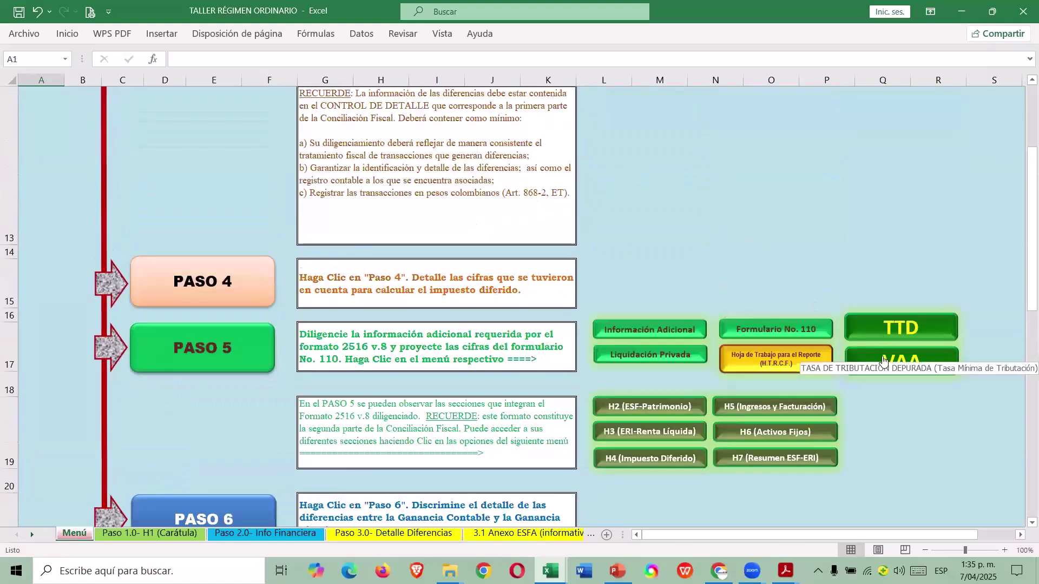
pyautogui.click(878, 373)
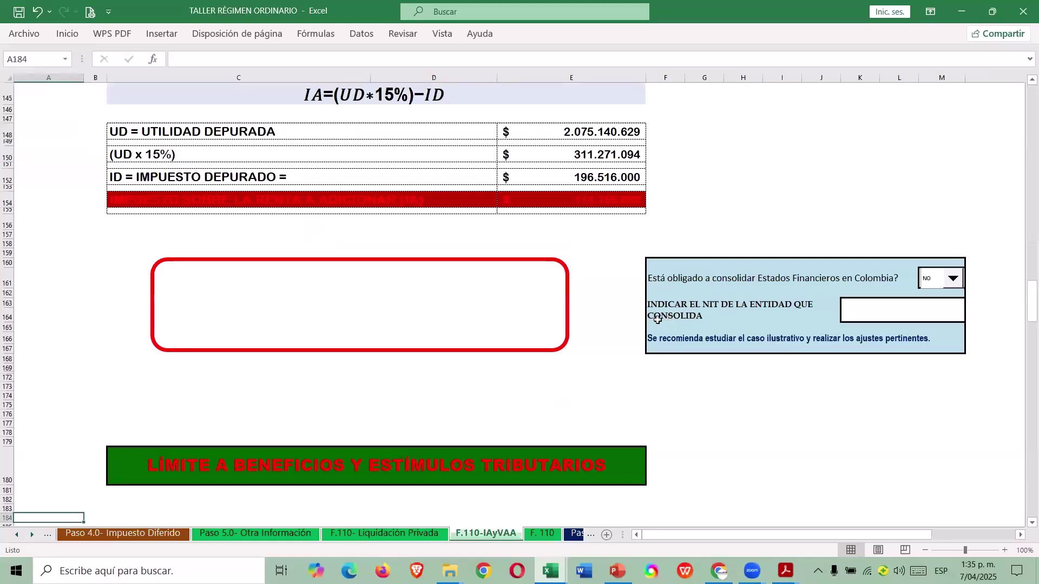
pyautogui.scroll(-3, 654, 321)
pyautogui.scroll(-6, 654, 321)
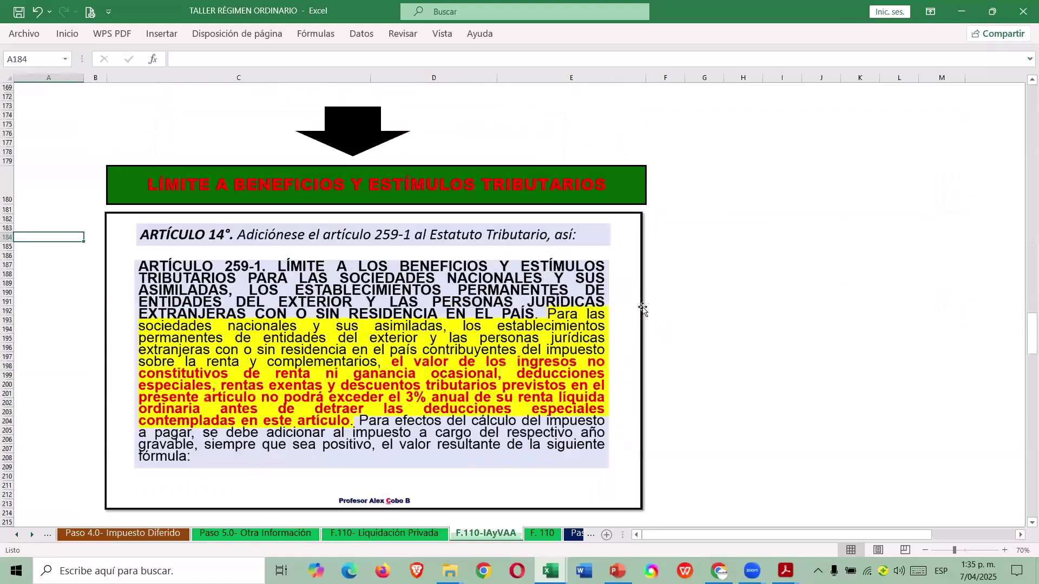
pyautogui.scroll(-3, 637, 294)
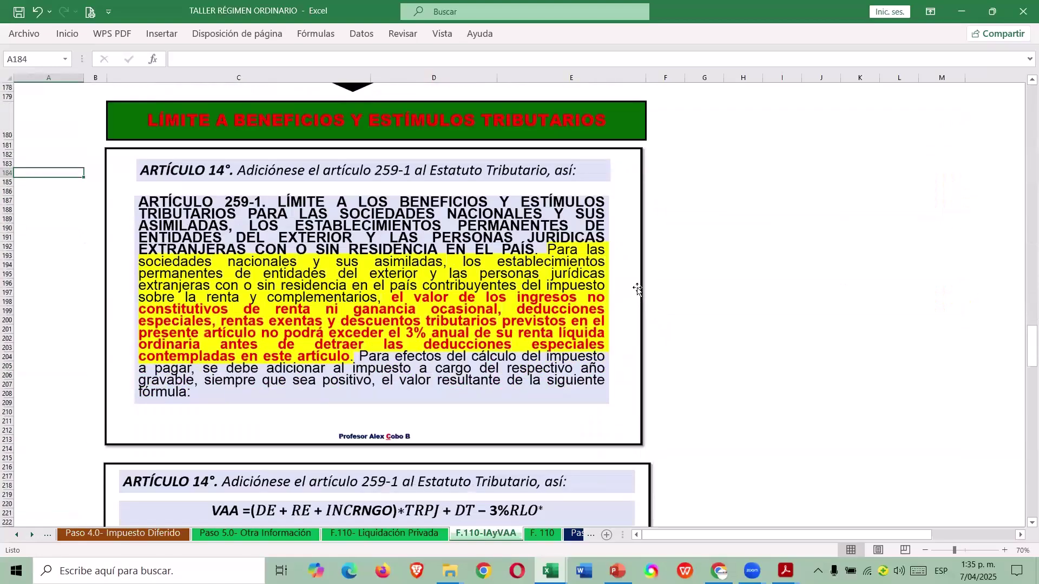
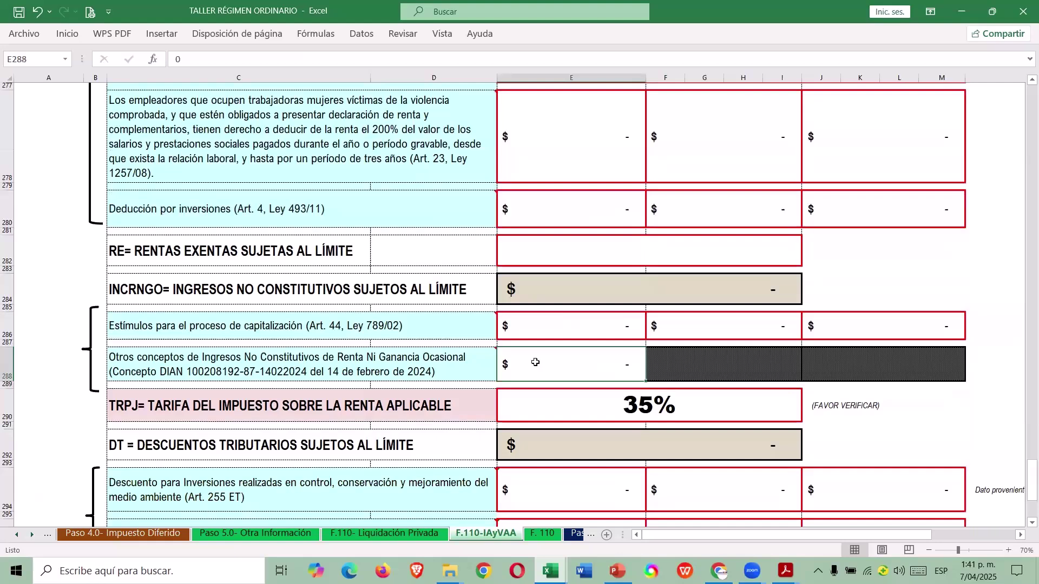
# Enter 220.000.000 in E288 as other non-constitutive income and review the VAA section.
pyautogui.moveTo(485, 371)
pyautogui.write('220000000')
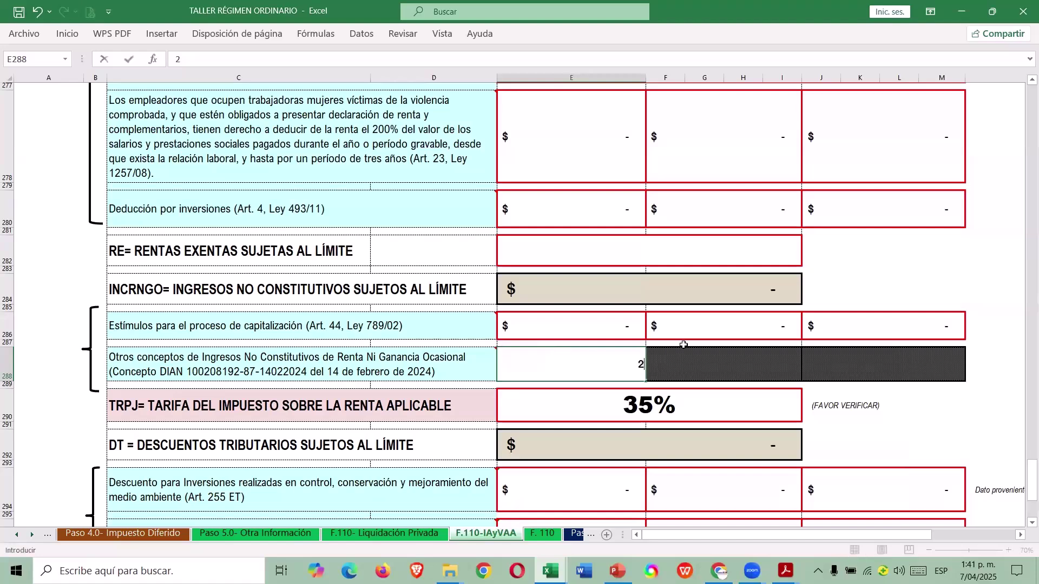
pyautogui.press('Return')
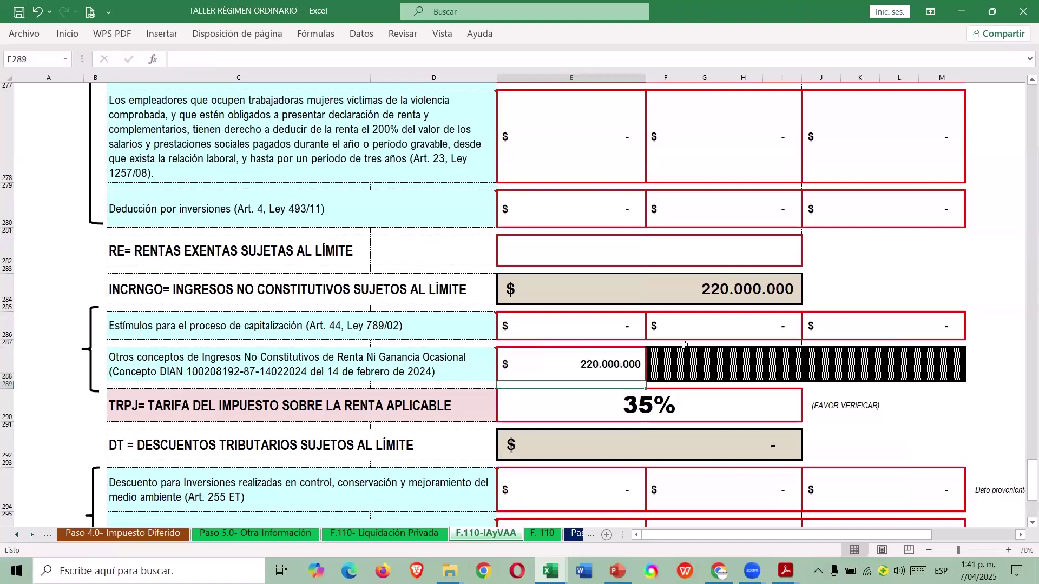
pyautogui.scroll(-3, 565, 437)
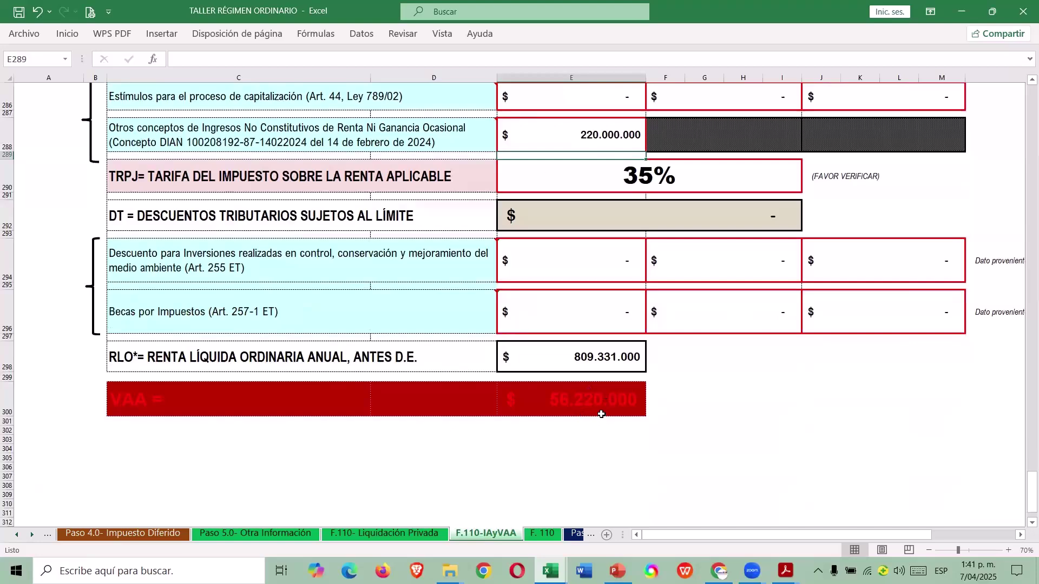
pyautogui.scroll(7, 586, 405)
pyautogui.scroll(5, 583, 403)
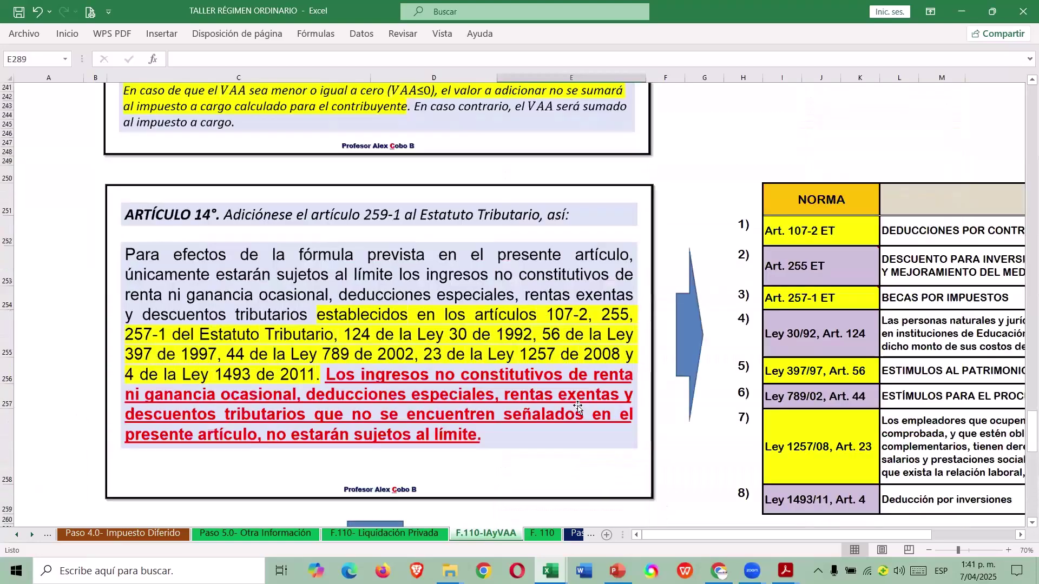
pyautogui.scroll(20, 573, 406)
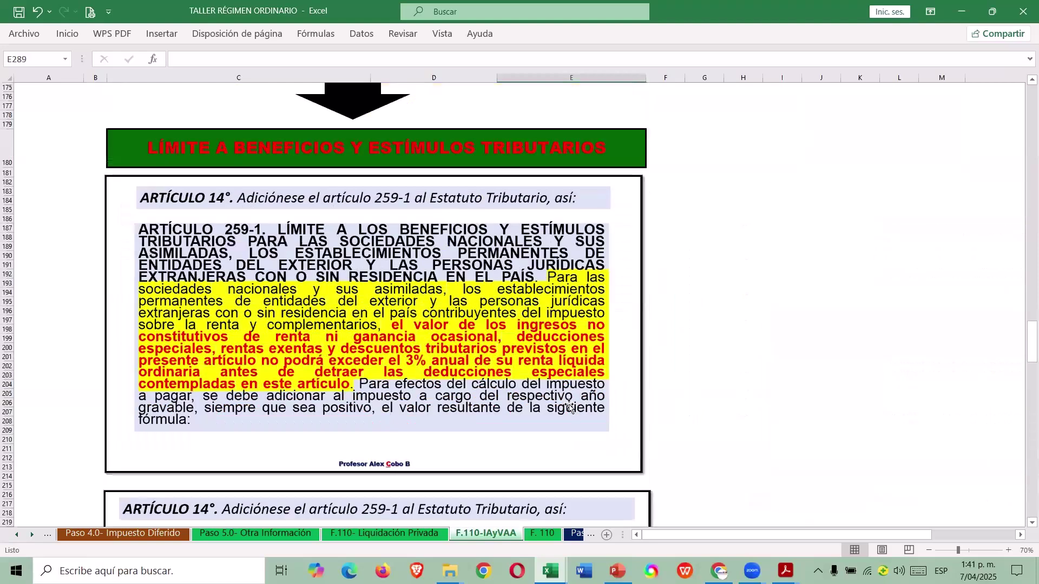
pyautogui.scroll(1, 569, 406)
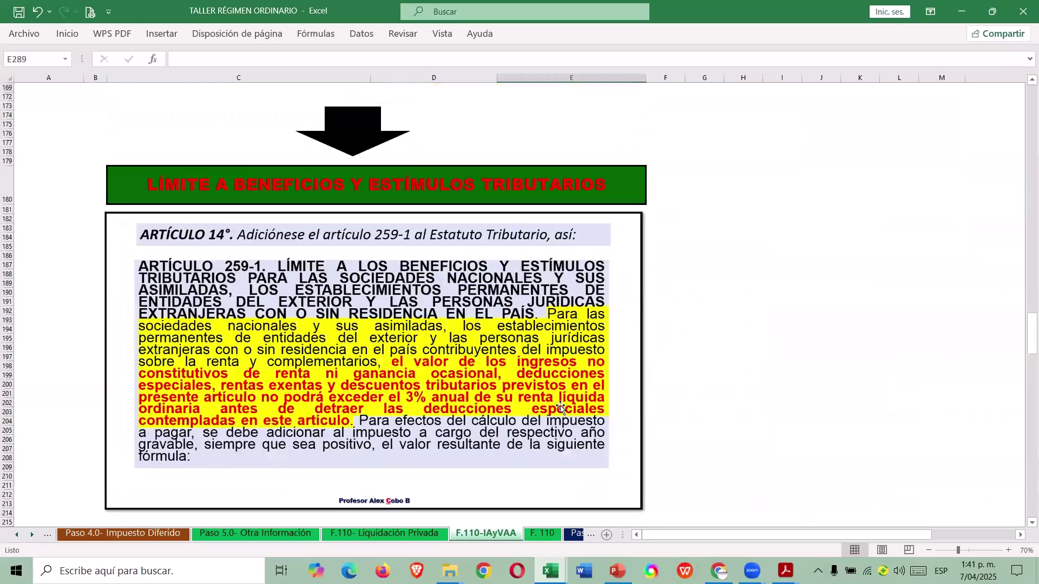
pyautogui.scroll(-18, 562, 407)
pyautogui.scroll(-20, 558, 403)
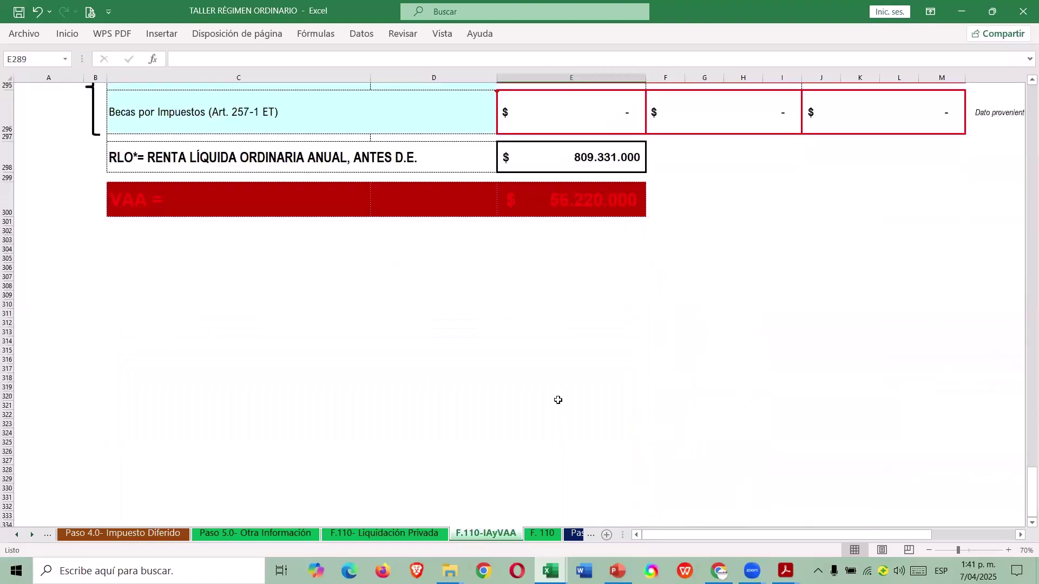
pyautogui.scroll(4, 636, 376)
# Return to the top of F.110-IAyVAA and go to the Tasa de Tributación Depurada calculation.
pyautogui.hotkey('ctrl', 'Home')
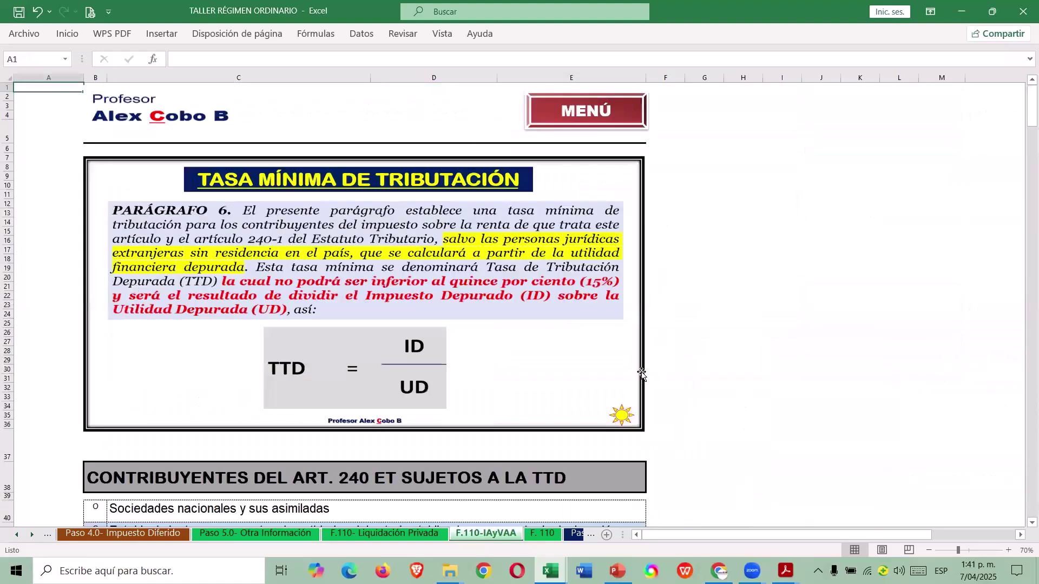
pyautogui.scroll(3, 724, 297)
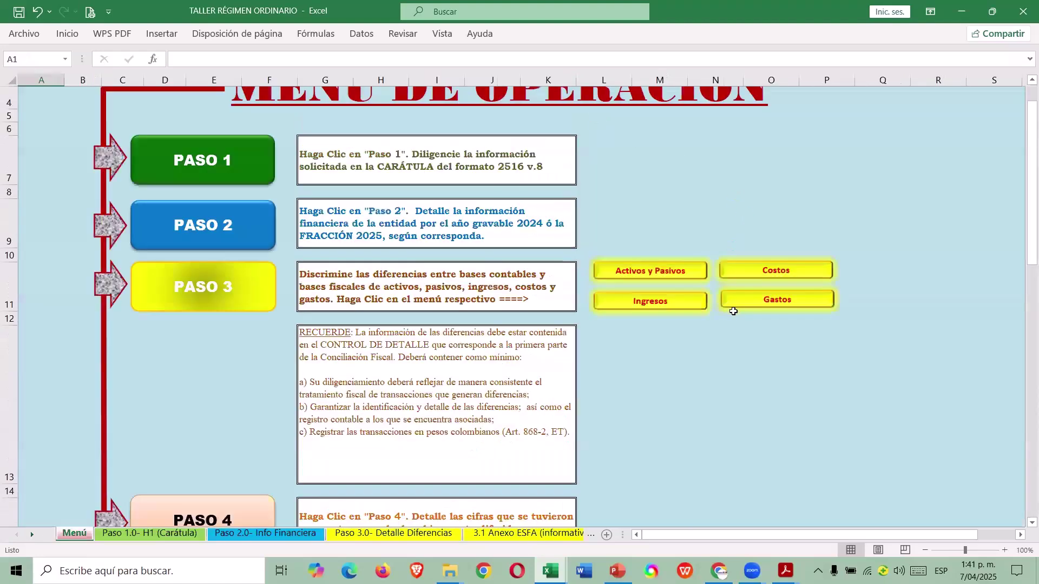
pyautogui.scroll(-3, 728, 303)
pyautogui.scroll(-3, 909, 102)
pyautogui.click(909, 103)
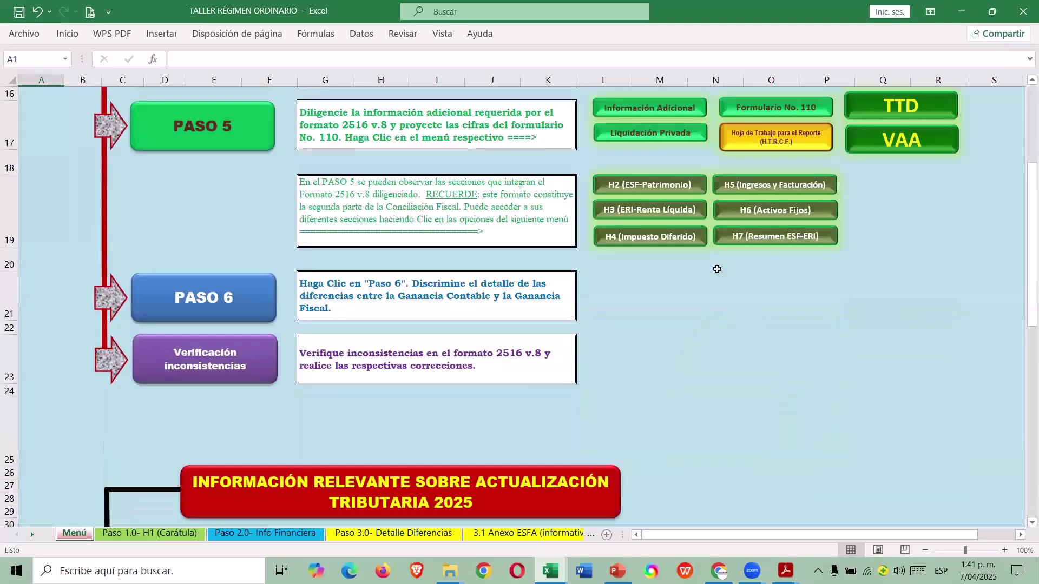
# Inspect the formulas behind the UC profit, INCRNGO and VNGO amounts.
pyautogui.scroll(-15, 663, 296)
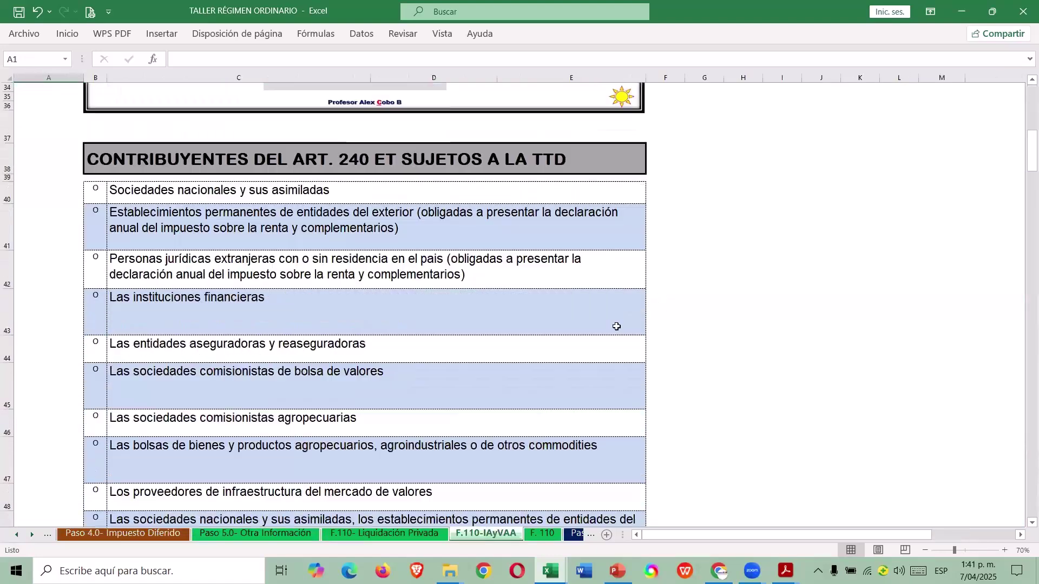
pyautogui.scroll(-9, 612, 308)
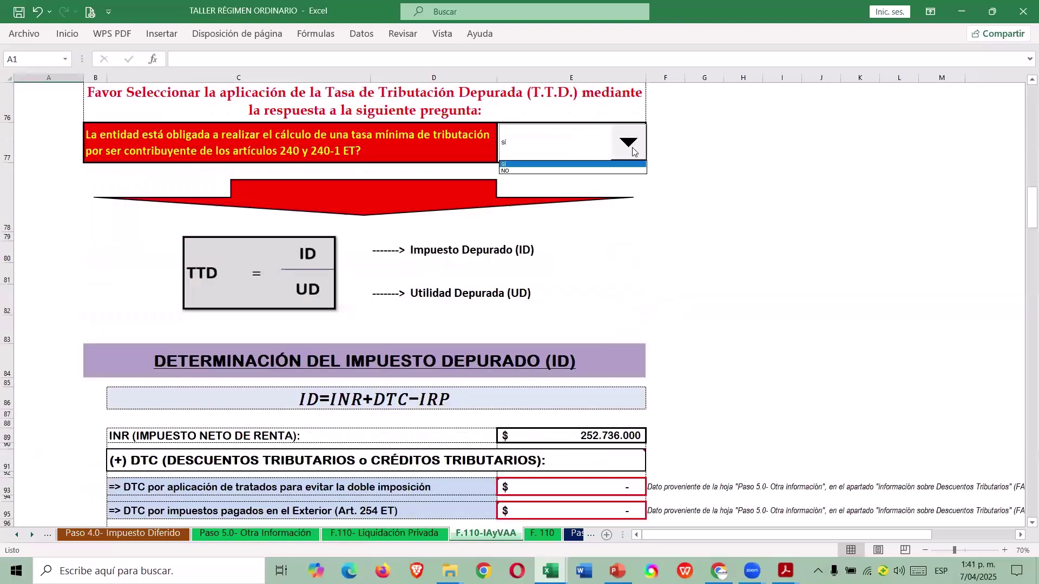
pyautogui.scroll(-2, 691, 213)
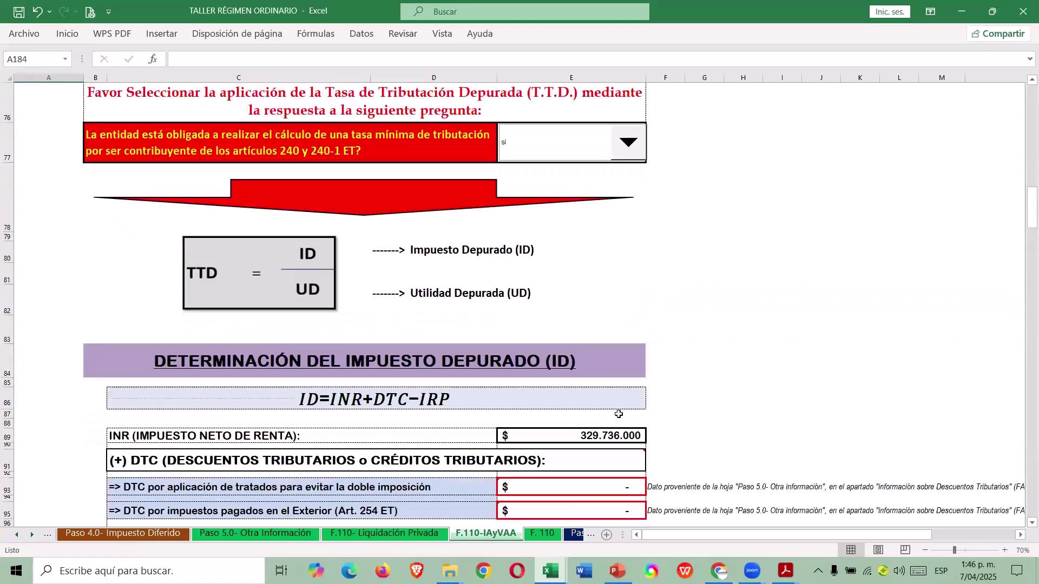
pyautogui.scroll(-2, 622, 414)
pyautogui.scroll(2, 629, 407)
pyautogui.scroll(-2, 626, 401)
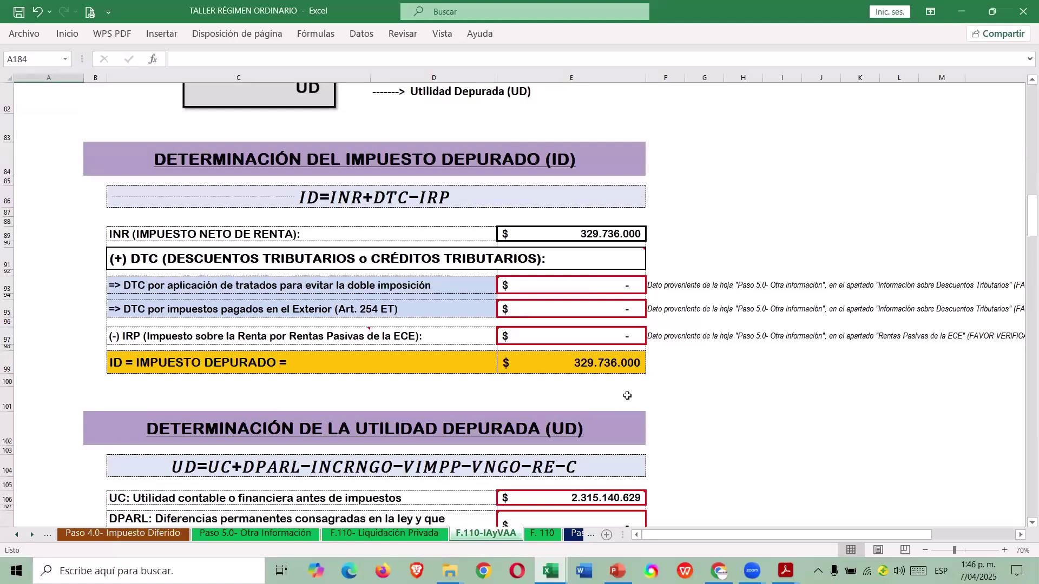
pyautogui.scroll(-1, 627, 395)
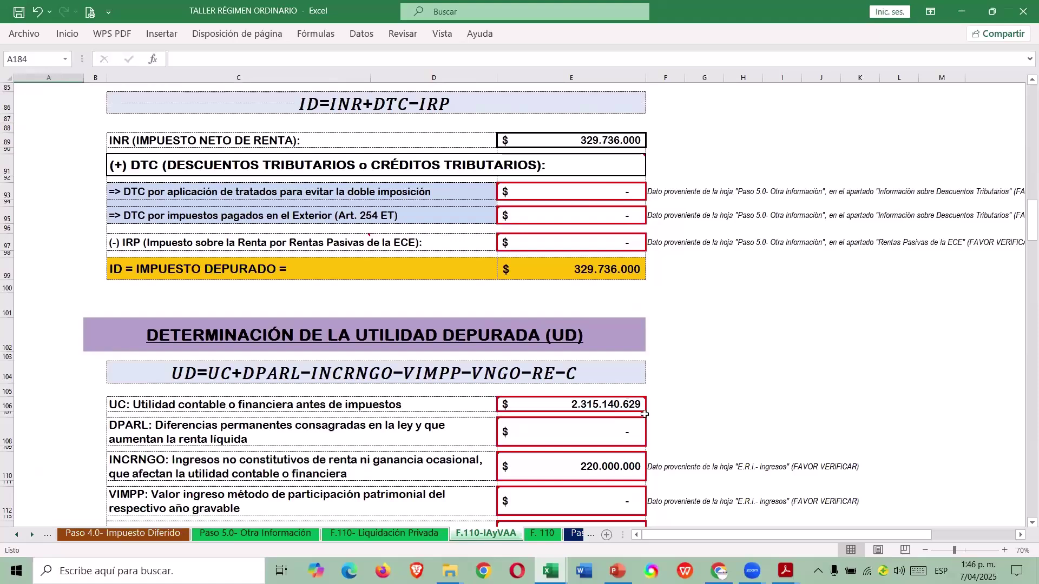
pyautogui.scroll(-5, 627, 396)
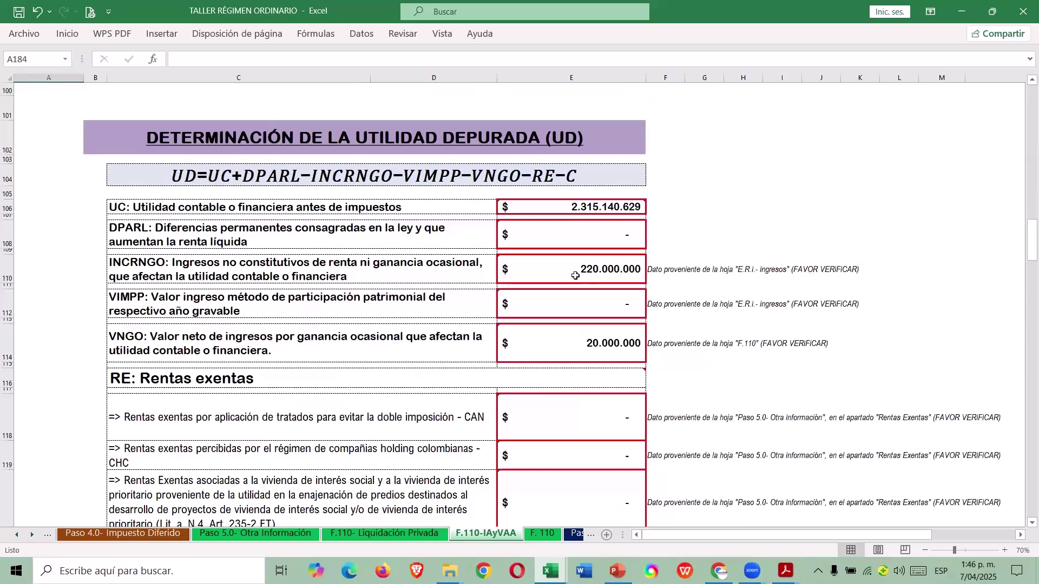
pyautogui.click(583, 214)
pyautogui.scroll(-1, 631, 256)
pyautogui.click(607, 196)
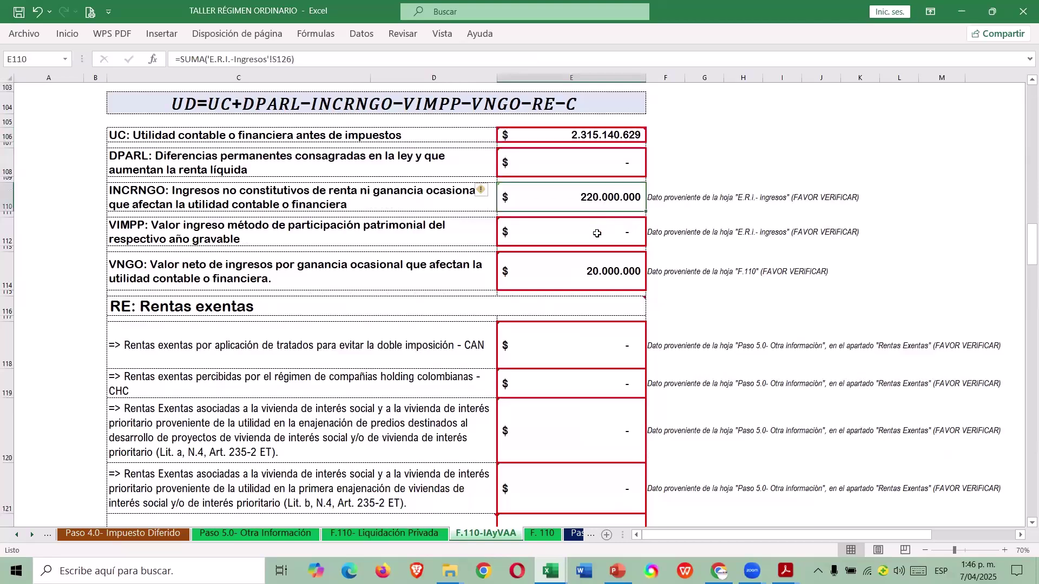
pyautogui.click(578, 267)
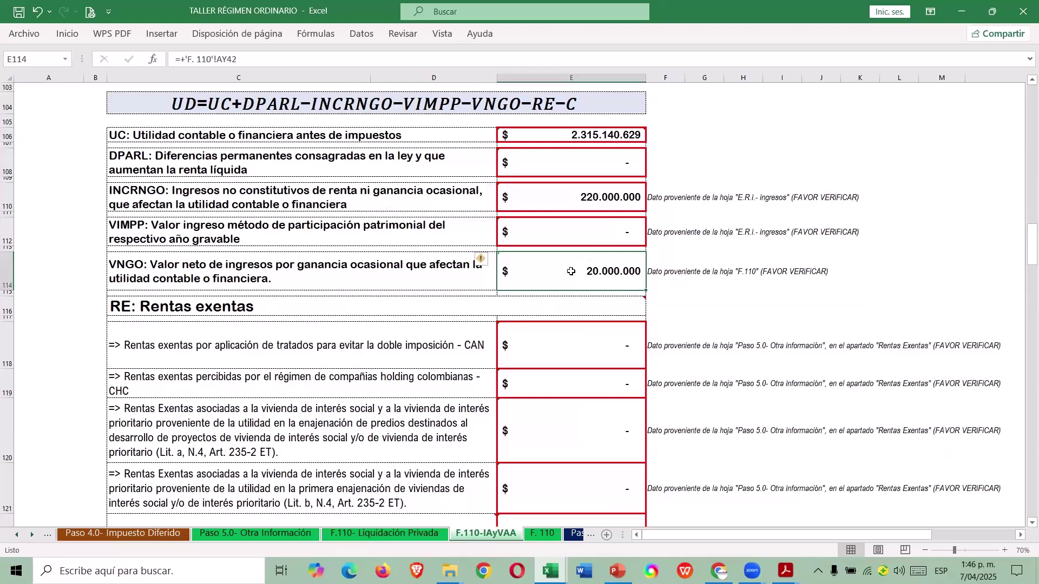
# Inspect the formulas behind the 15,89% TTD rate and the DPARL amount.
pyautogui.scroll(-1, 577, 287)
pyautogui.scroll(-3, 578, 293)
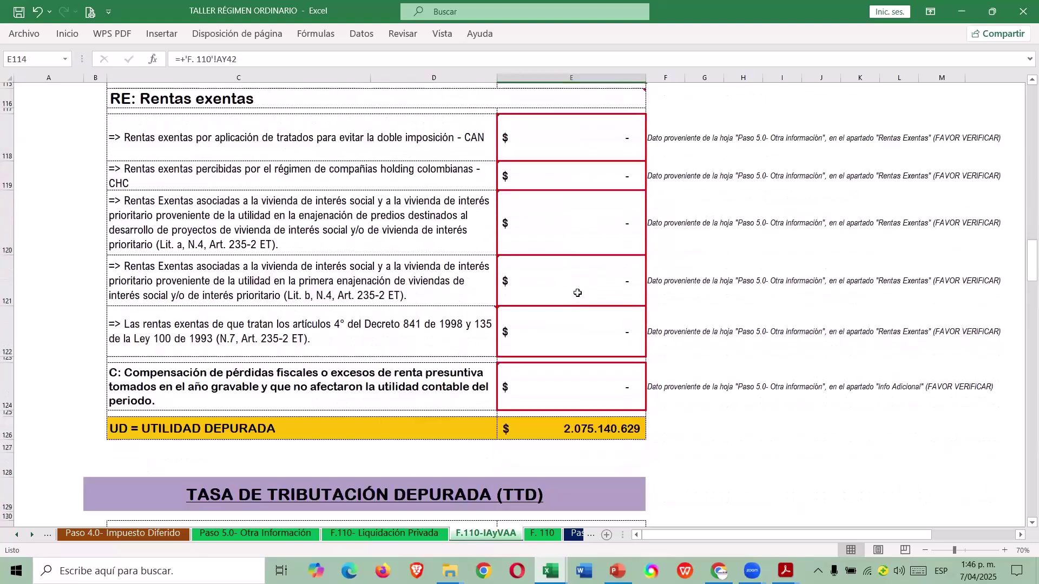
pyautogui.scroll(4, 577, 290)
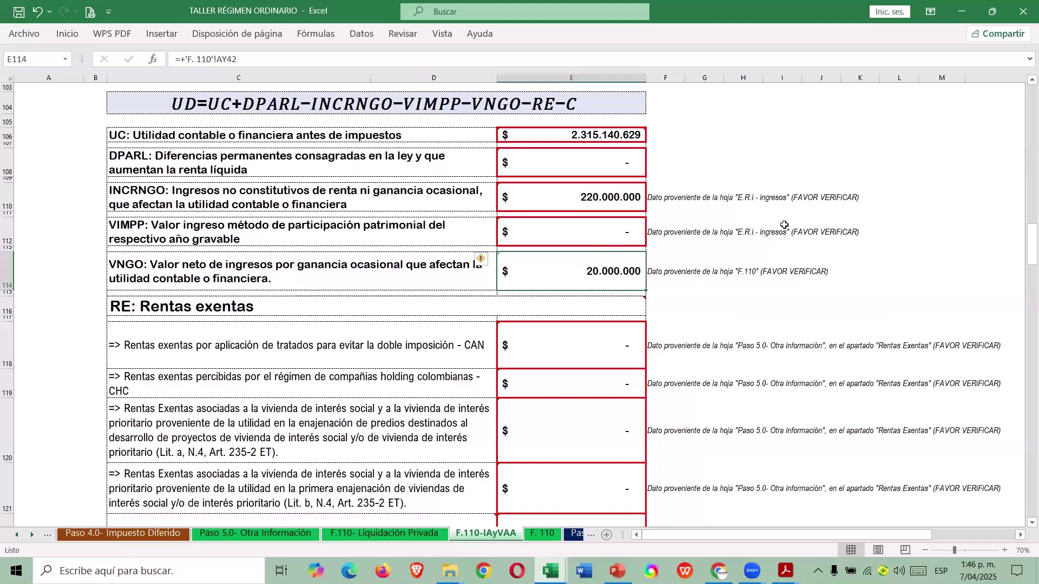
pyautogui.scroll(-1, 786, 258)
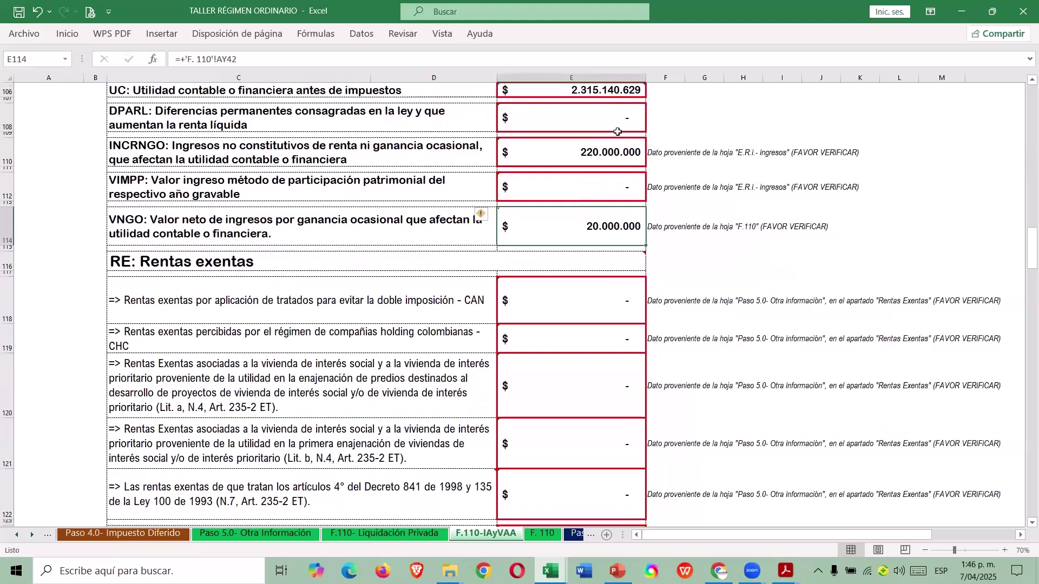
pyautogui.scroll(-4, 589, 360)
pyautogui.scroll(-2, 590, 366)
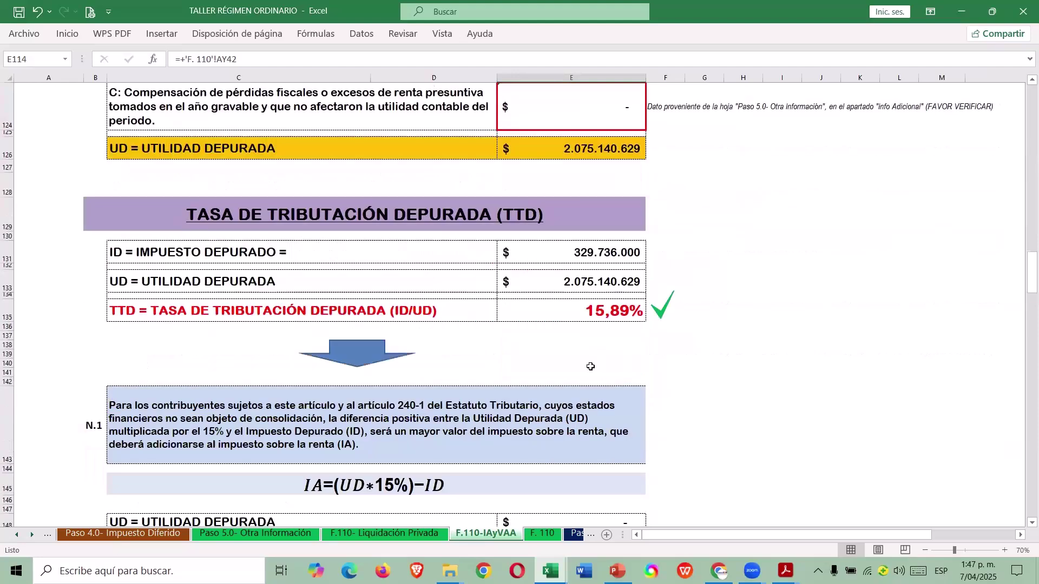
pyautogui.click(616, 312)
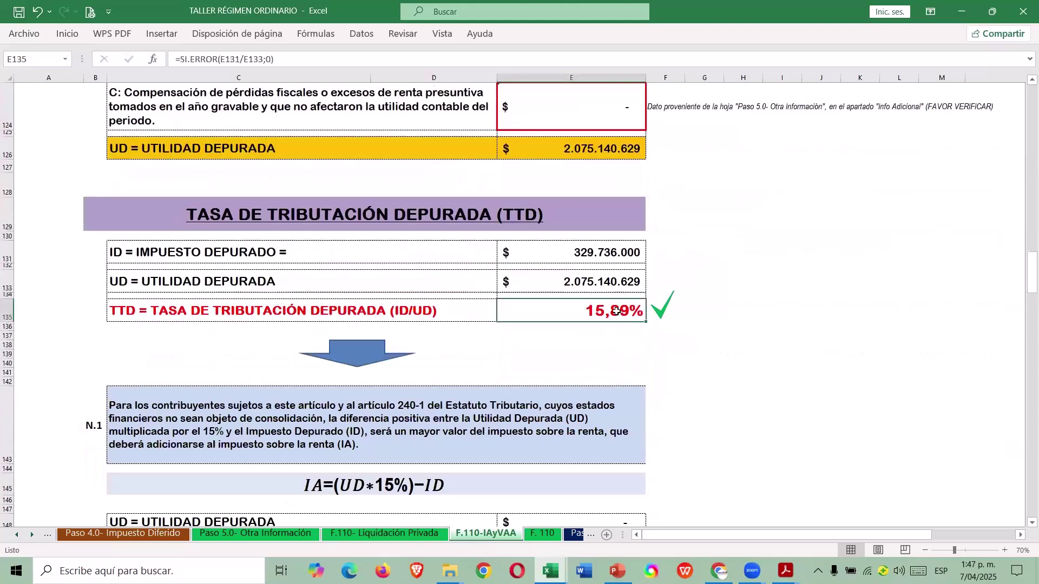
pyautogui.scroll(-3, 718, 319)
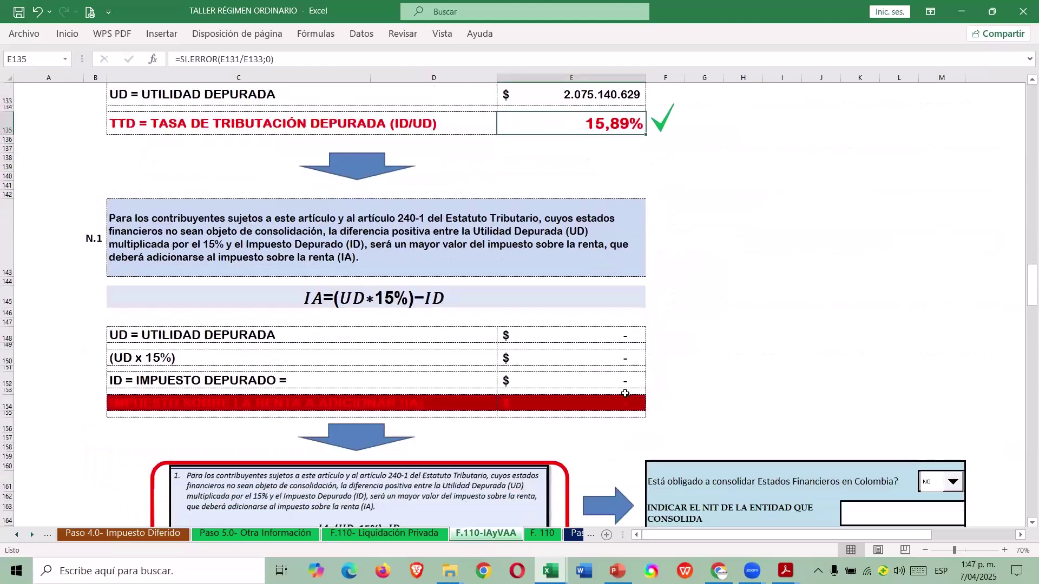
pyautogui.scroll(8, 625, 391)
pyautogui.scroll(1, 631, 376)
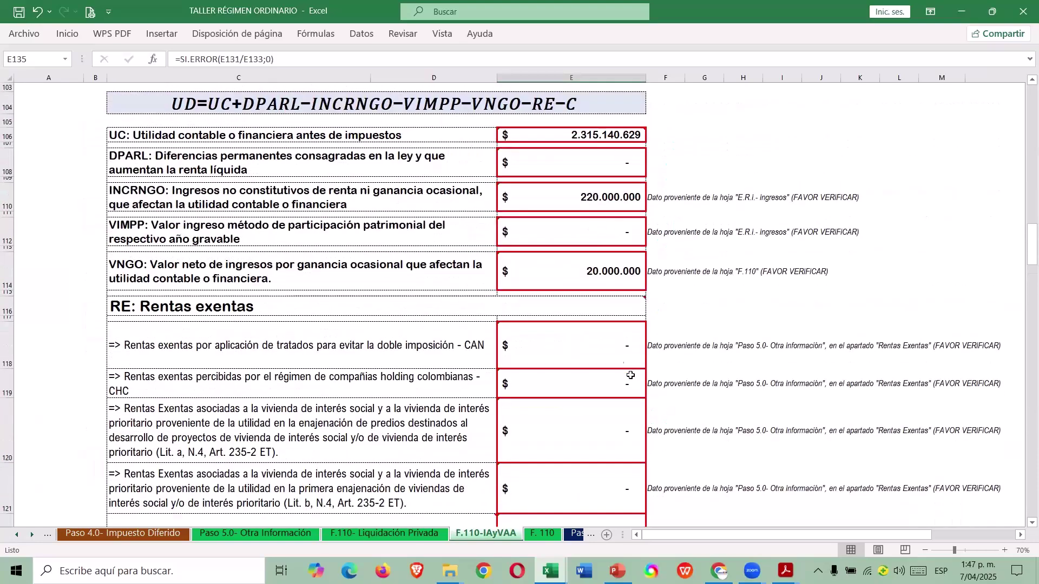
pyautogui.click(4, 157)
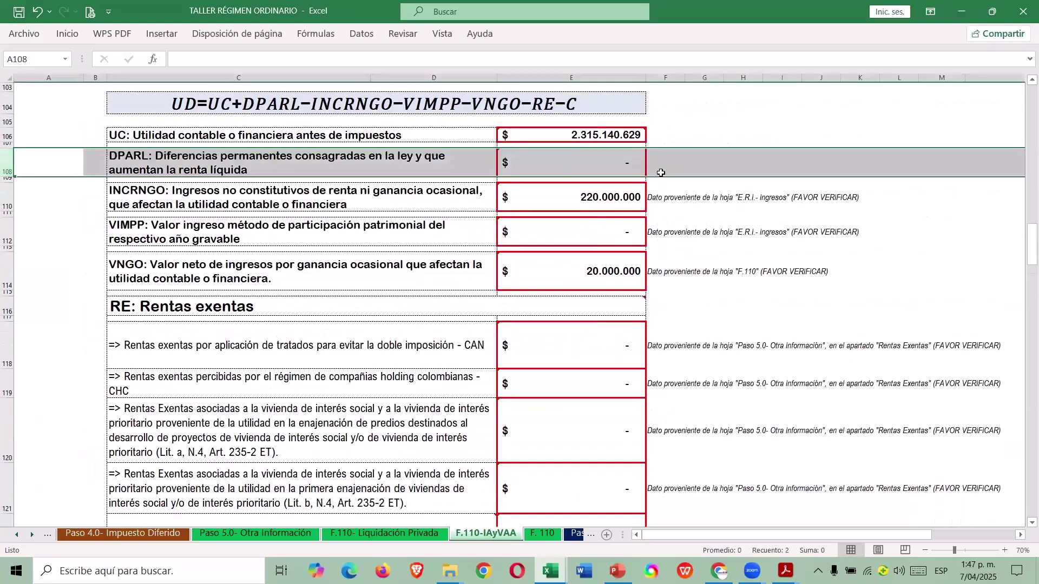
pyautogui.click(622, 165)
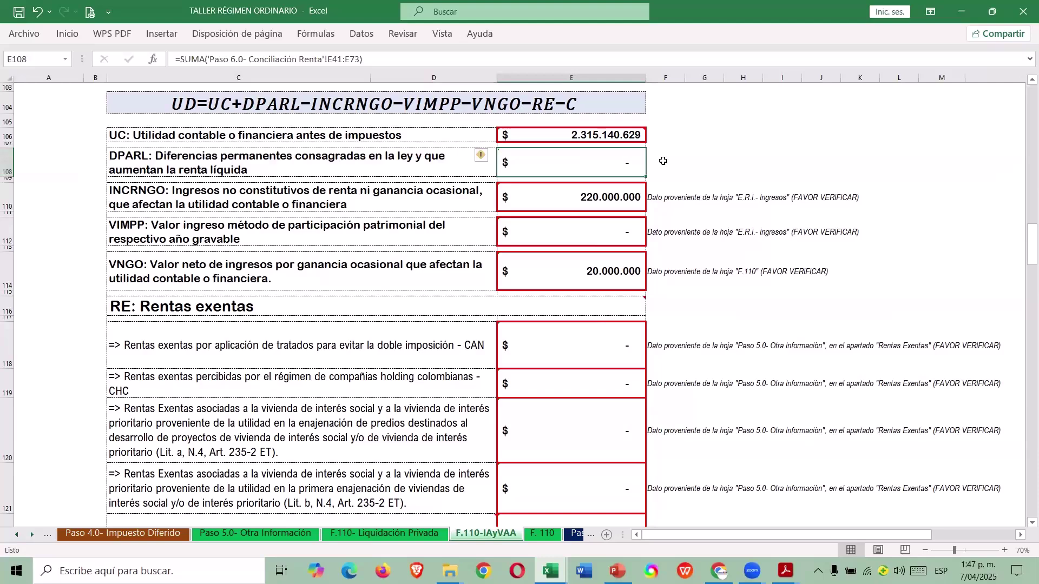
# Go back to the Menú sheet and scroll to the PASO 5/PASO 6 area.
pyautogui.scroll(8, 709, 147)
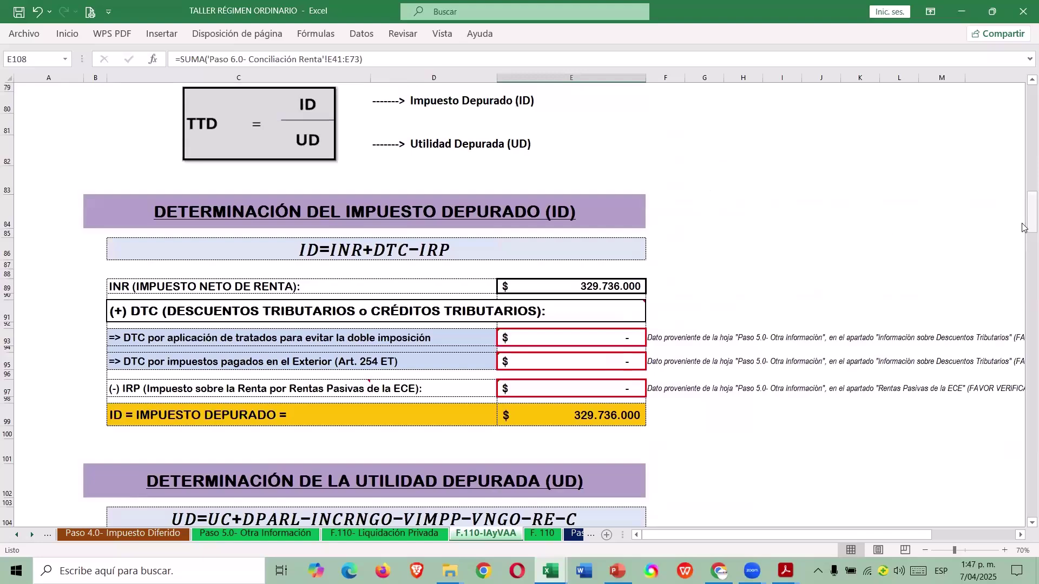
pyautogui.scroll(-3, 726, 324)
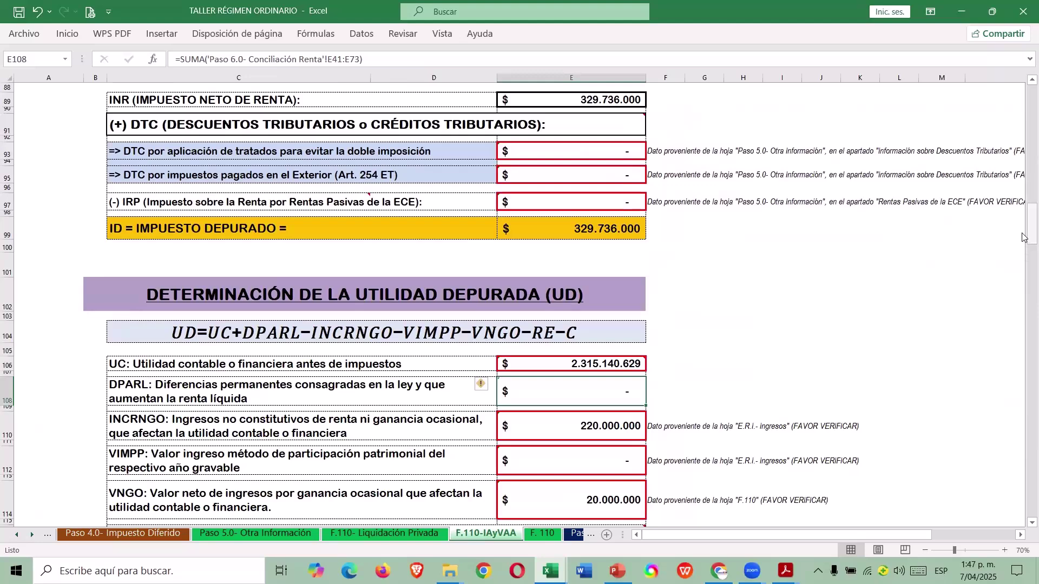
pyautogui.moveTo(1023, 238); pyautogui.dragTo(1024, 81)
pyautogui.click(633, 115)
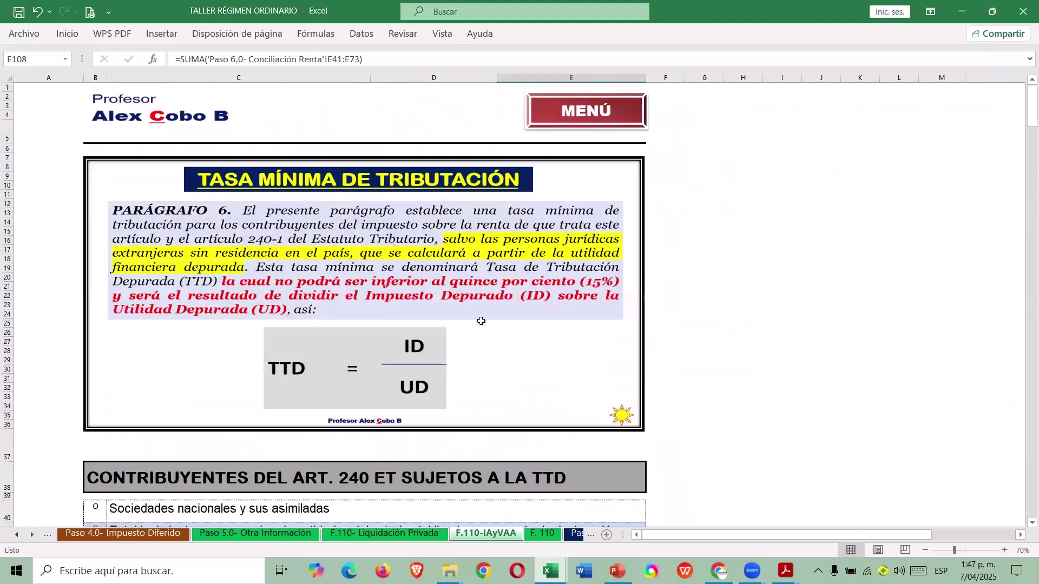
pyautogui.scroll(-10, 478, 338)
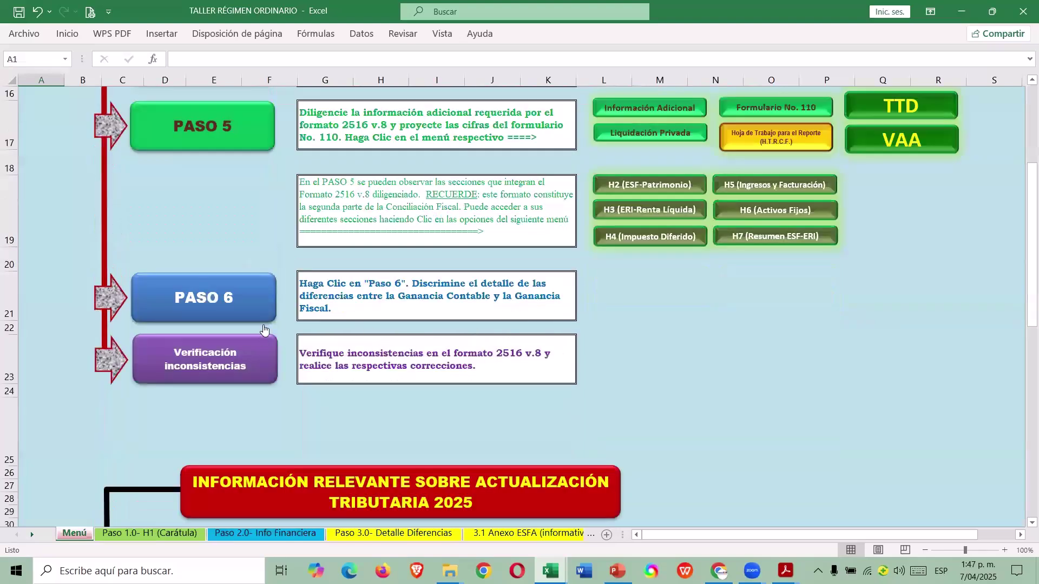
# Open the Paso 6.0 sheet and check the asset-sale profit and recovered-deductions value cells.
pyautogui.click(521, 325)
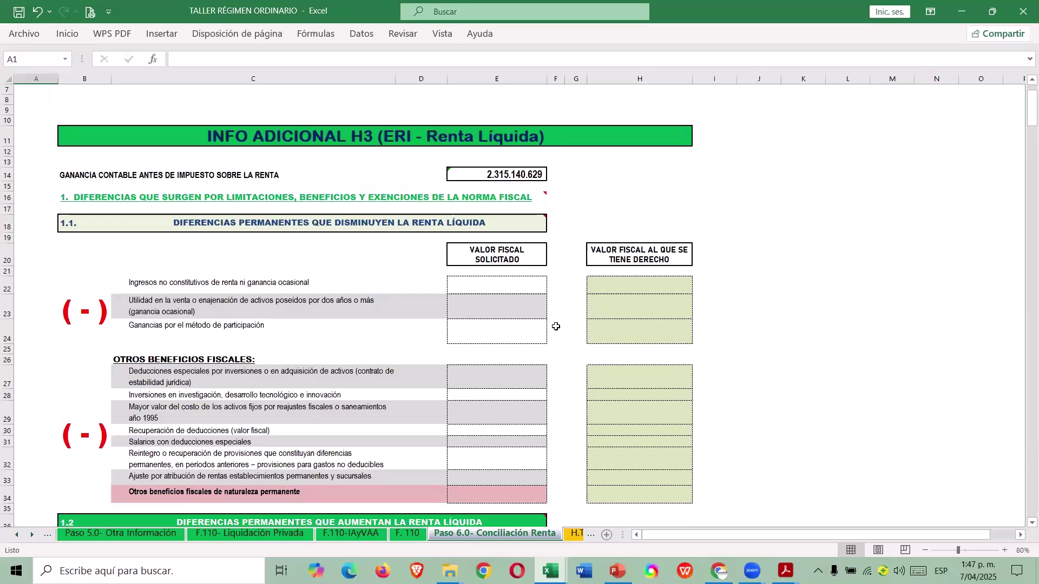
pyautogui.scroll(-3, 476, 338)
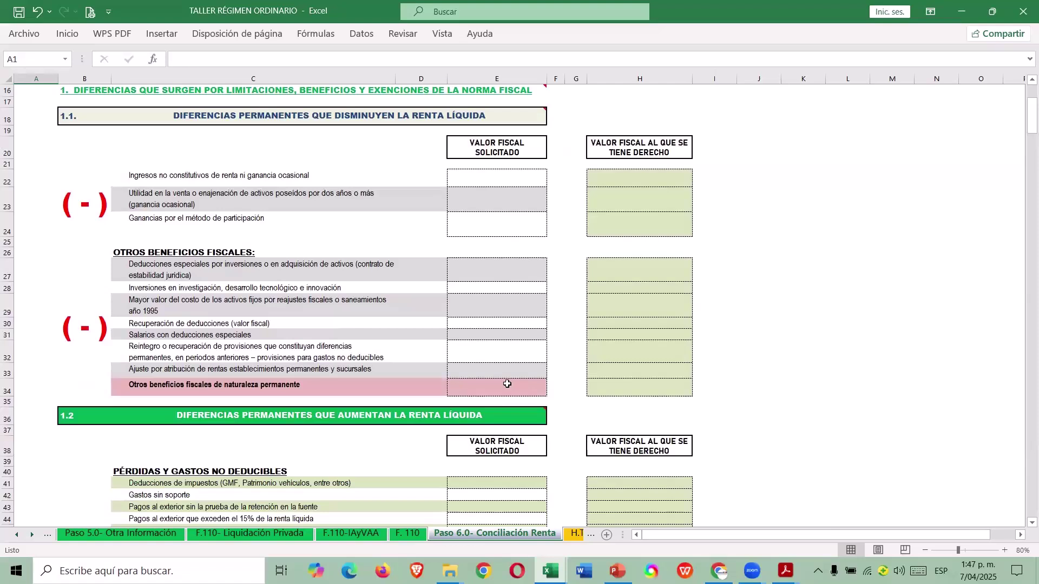
pyautogui.click(474, 201)
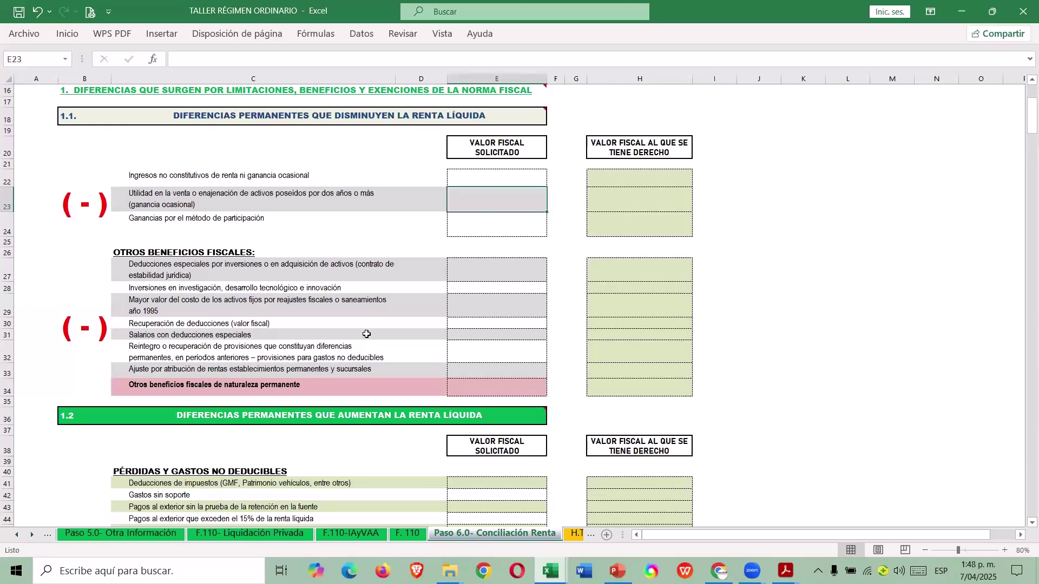
pyautogui.click(490, 323)
# Scroll through the Paso 6.0 permanent and temporary difference sections.
pyautogui.scroll(-1, 493, 321)
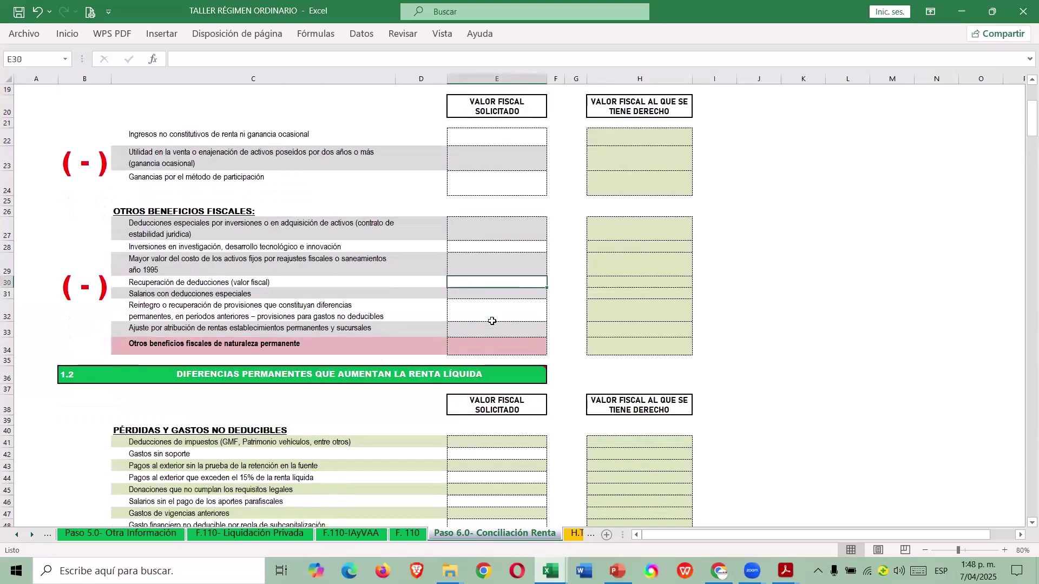
pyautogui.scroll(2, 492, 322)
pyautogui.scroll(-5, 487, 321)
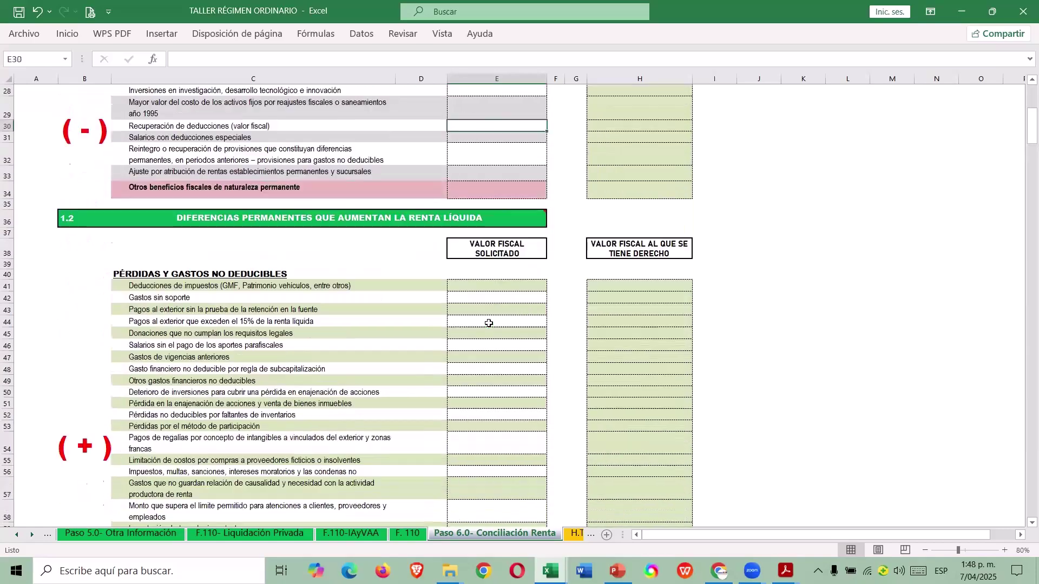
pyautogui.scroll(-4, 486, 320)
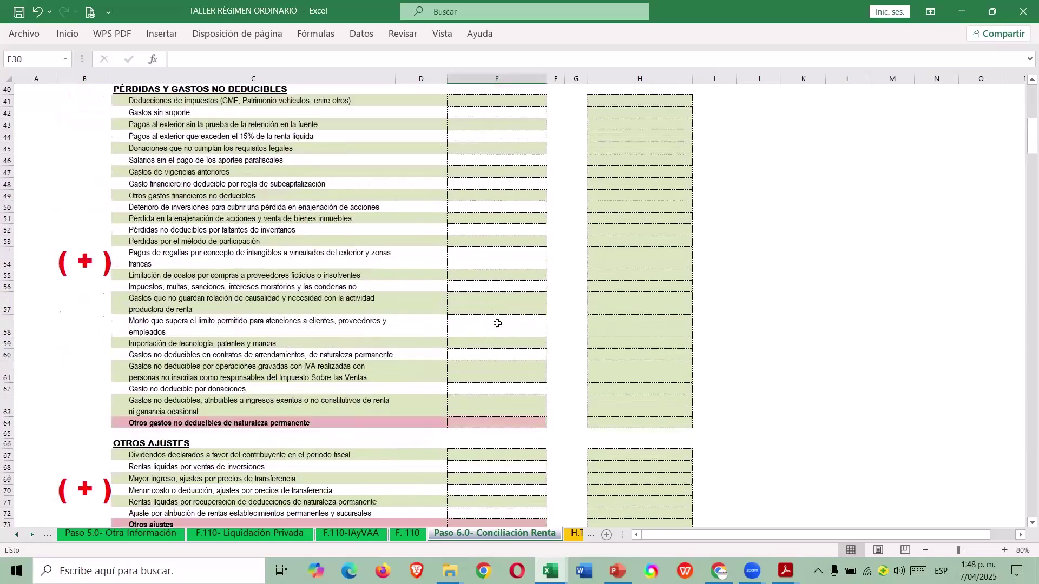
pyautogui.scroll(-1, 498, 323)
pyautogui.scroll(4, 498, 320)
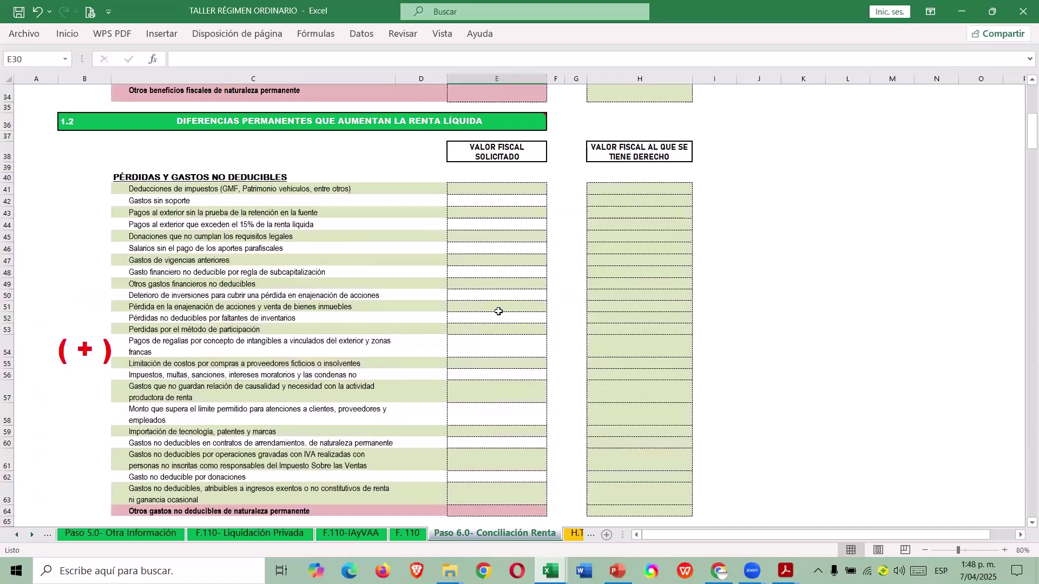
pyautogui.scroll(-6, 503, 325)
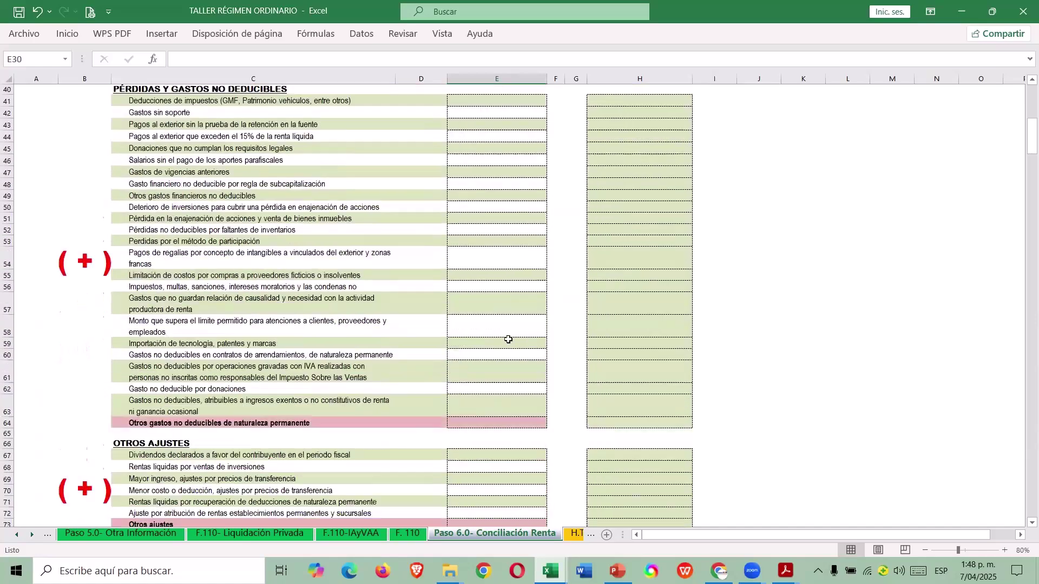
pyautogui.scroll(-8, 495, 352)
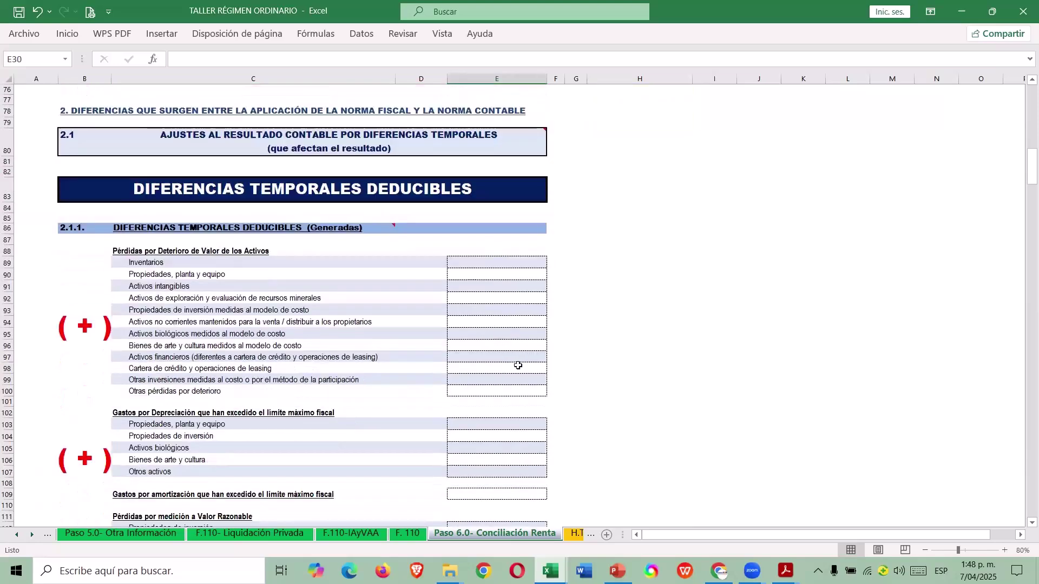
pyautogui.scroll(-2, 519, 373)
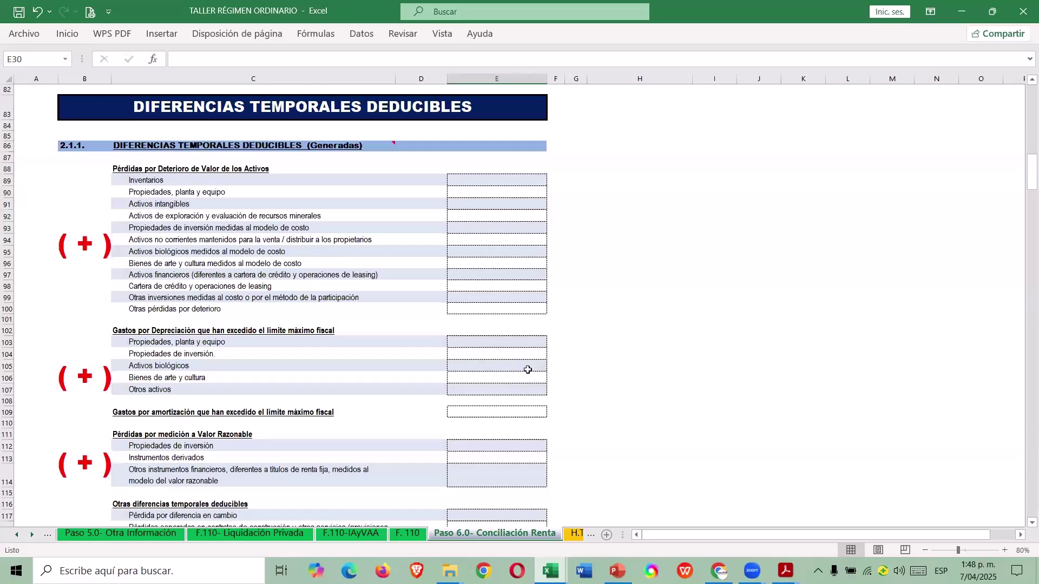
pyautogui.scroll(-2, 526, 366)
pyautogui.scroll(-2, 496, 361)
pyautogui.scroll(-3, 496, 360)
pyautogui.scroll(15, 501, 356)
pyautogui.hotkey('ctrl', 'pagedown')
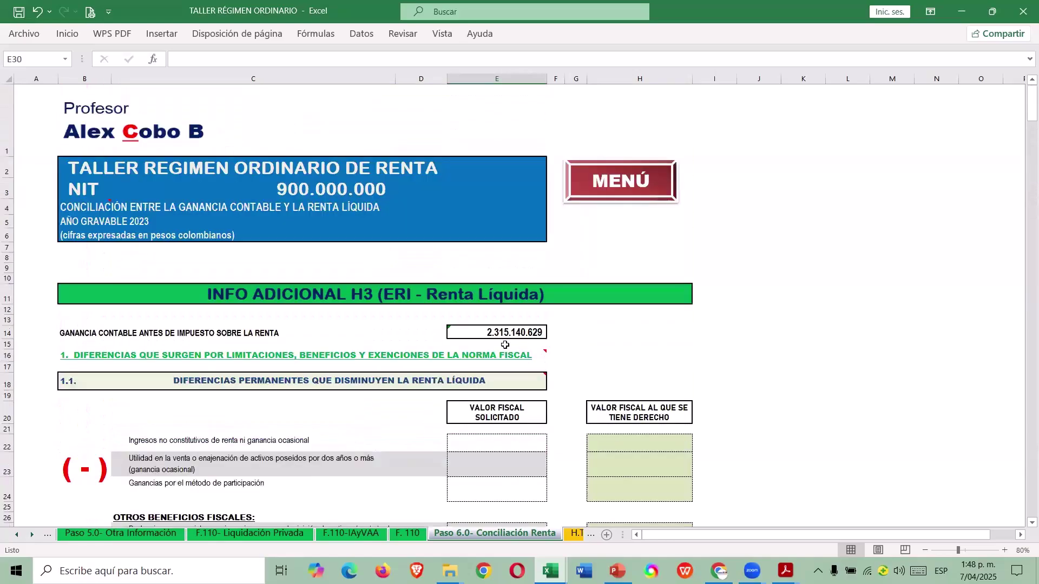
pyautogui.hotkey('ctrl', 'Tab')
pyautogui.click(547, 534)
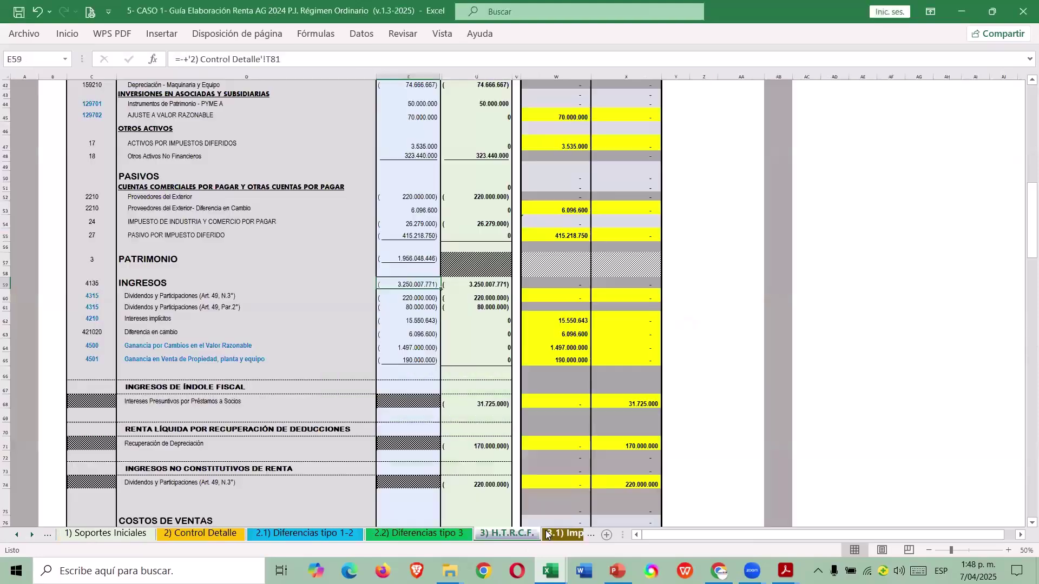
pyautogui.click(558, 534)
pyautogui.click(563, 535)
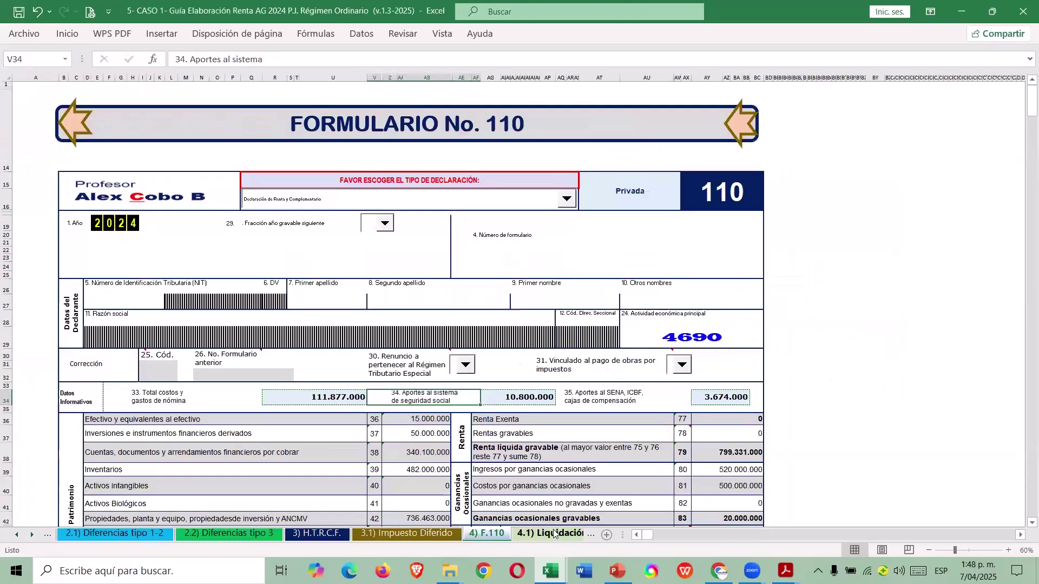
pyautogui.hotkey('ctrl', 'pagedown')
pyautogui.hotkey('ctrl', 'pagedown')
pyautogui.scroll(-7, 575, 355)
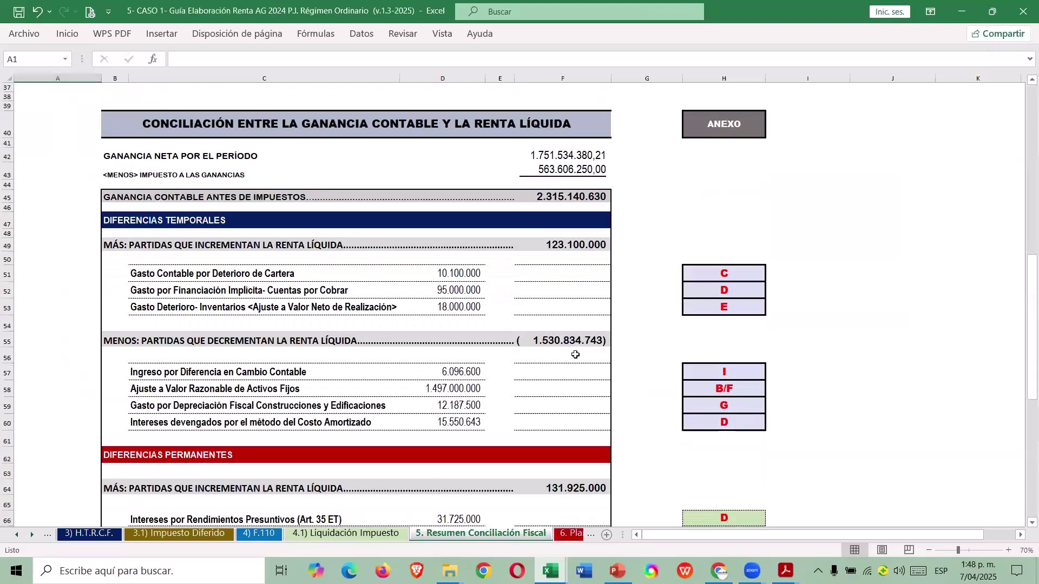
pyautogui.click(582, 196)
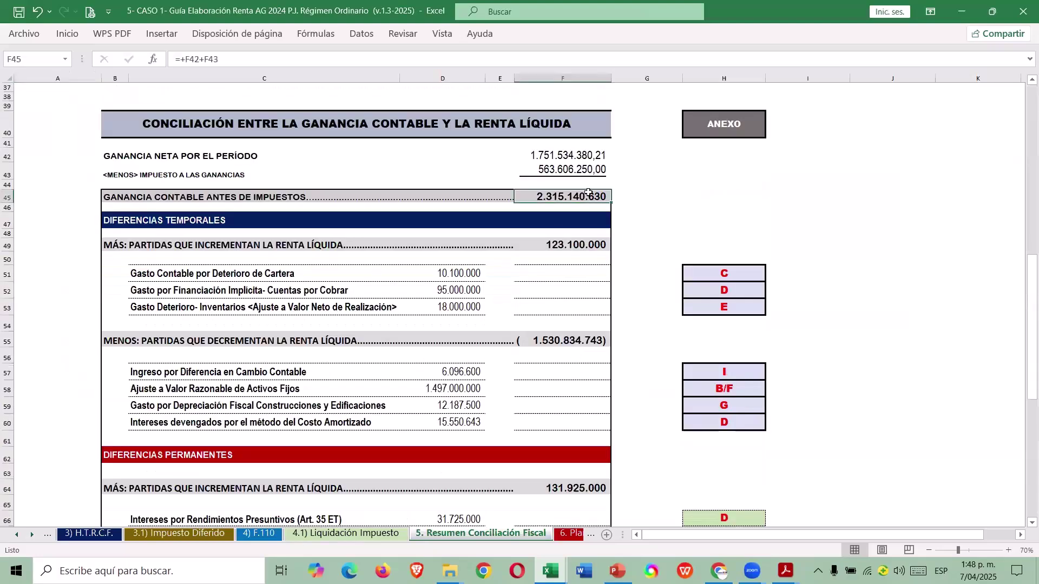
pyautogui.scroll(-1, 589, 192)
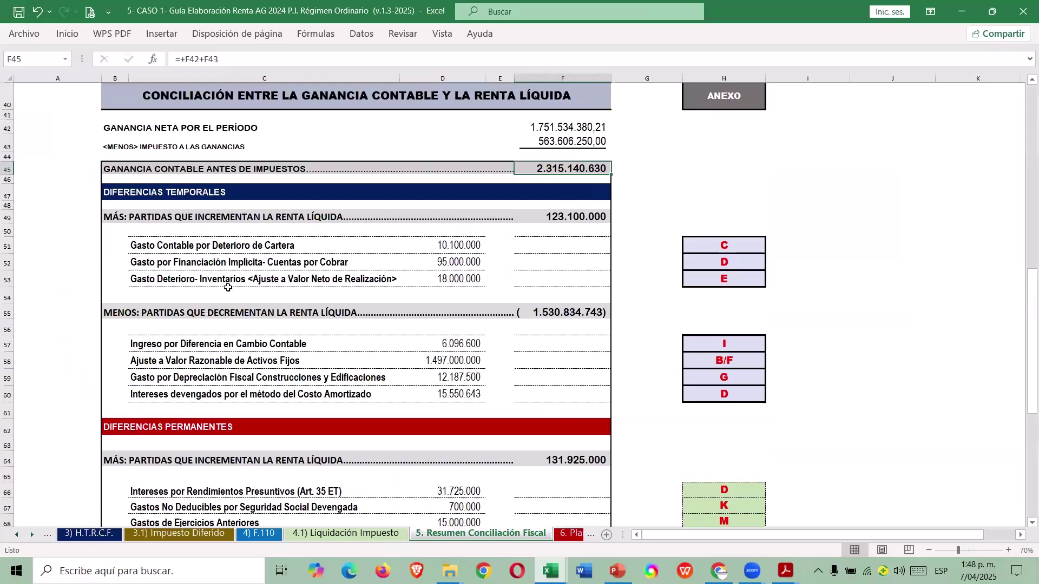
pyautogui.scroll(-1, 235, 280)
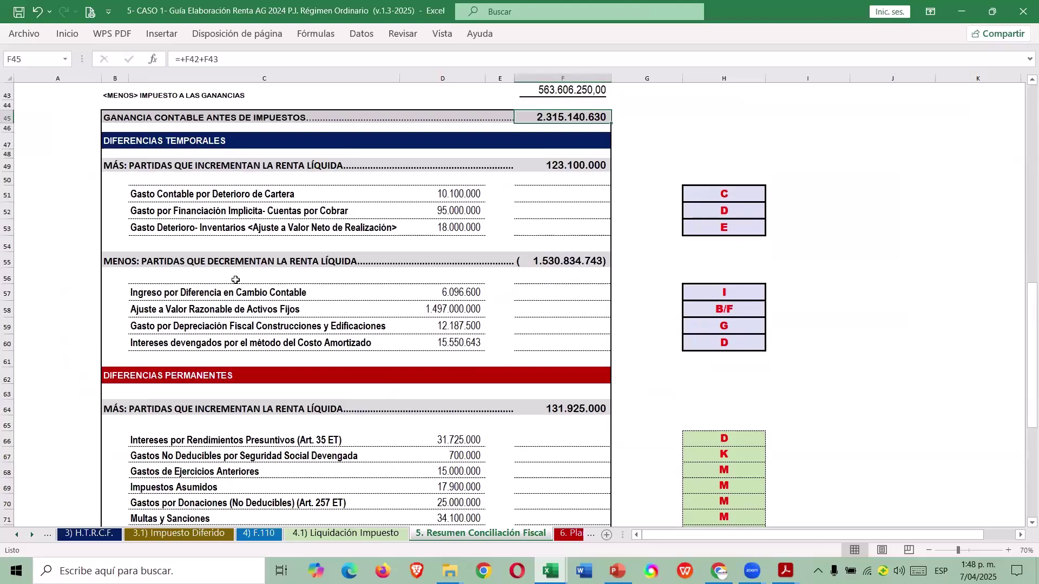
pyautogui.scroll(-1, 265, 289)
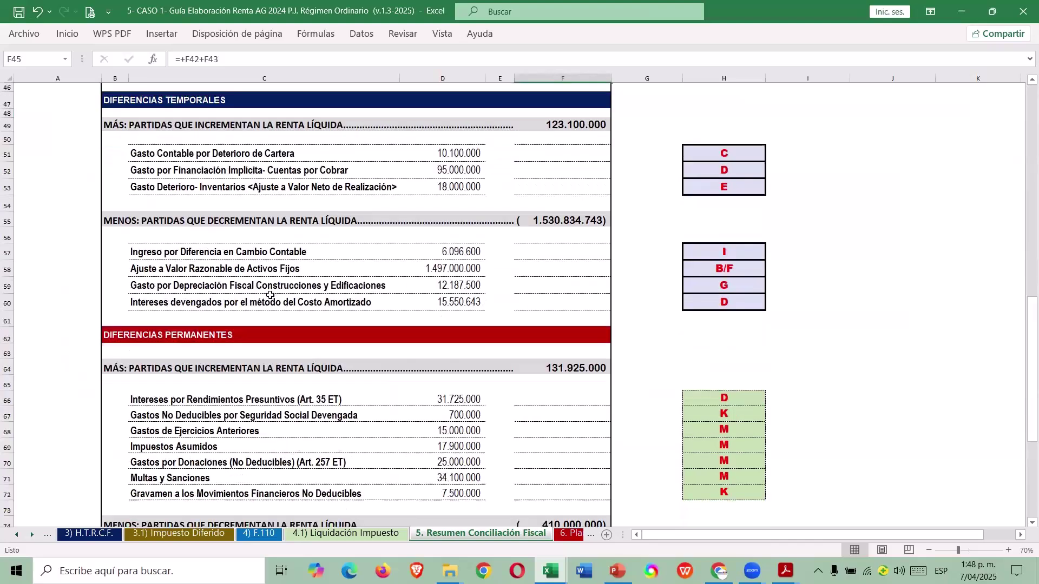
pyautogui.scroll(-1, 281, 314)
pyautogui.scroll(-2, 285, 323)
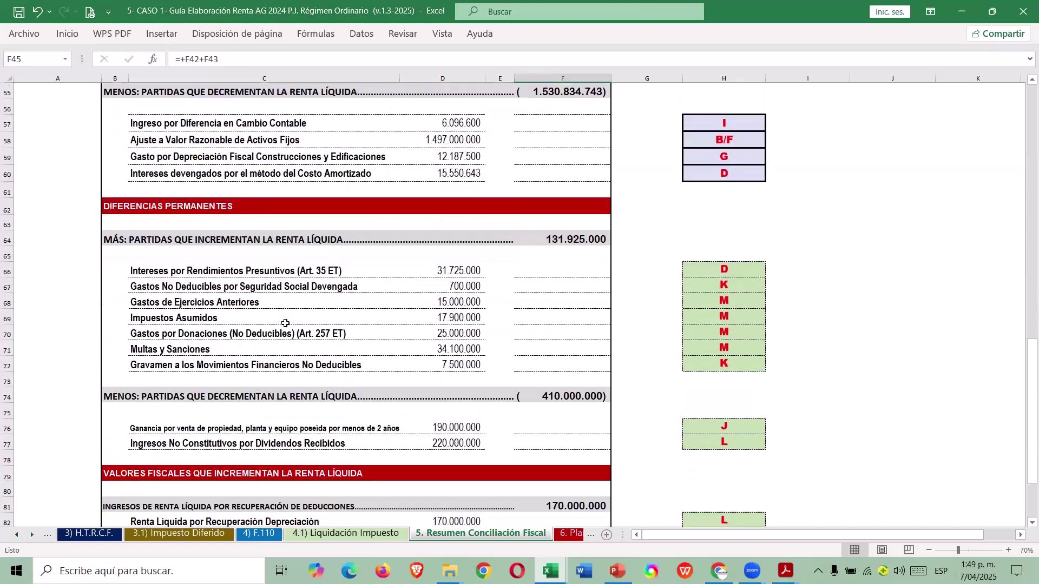
pyautogui.scroll(-1, 285, 323)
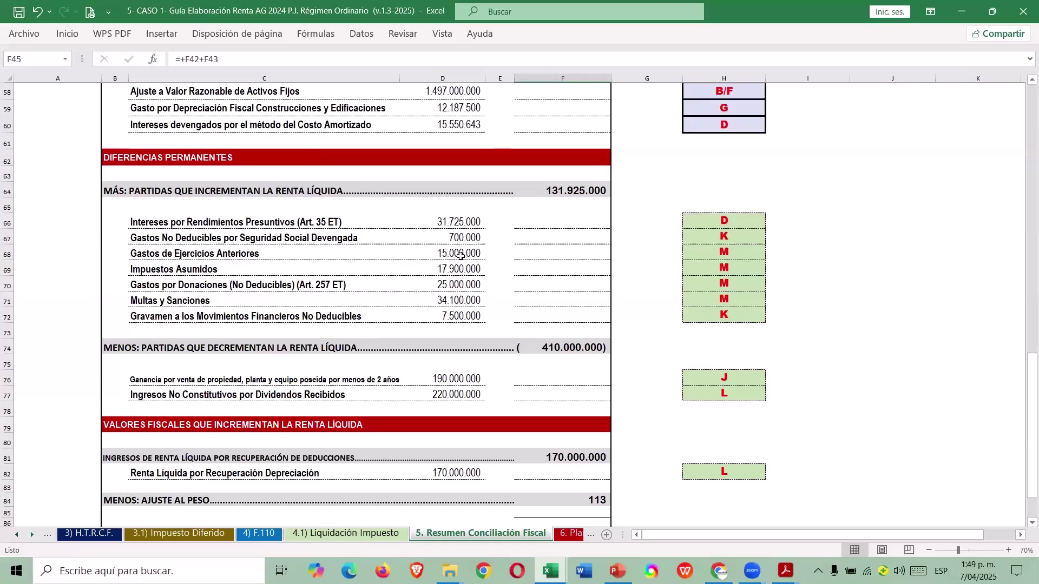
pyautogui.hotkey('alt', 'Tab')
pyautogui.scroll(-4, 519, 353)
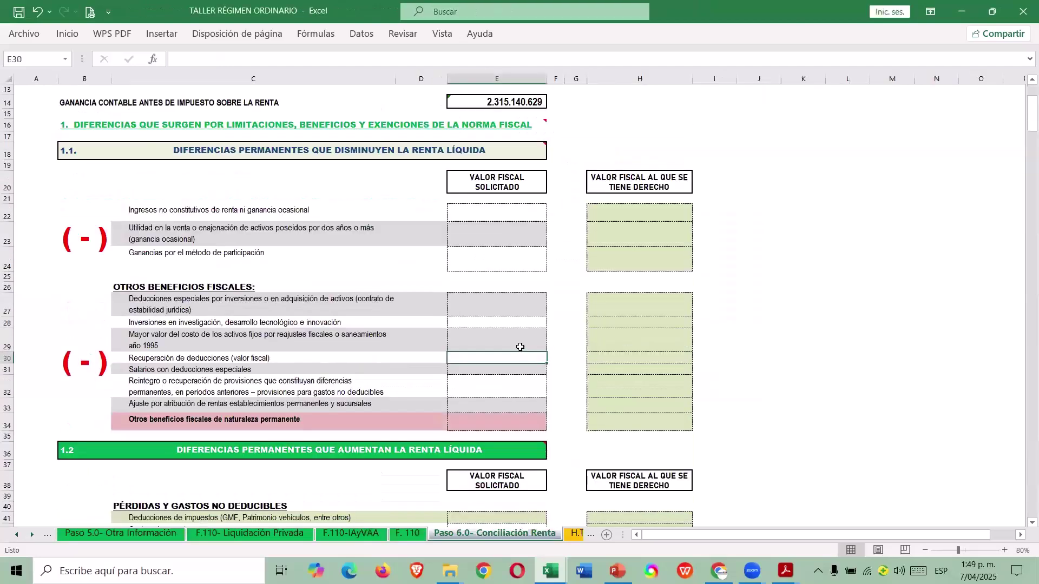
# Enter 220.000.000 as non-constitutive income, matching the CASO 1 guide's dividends figure.
pyautogui.hotkey('alt', 'Tab')
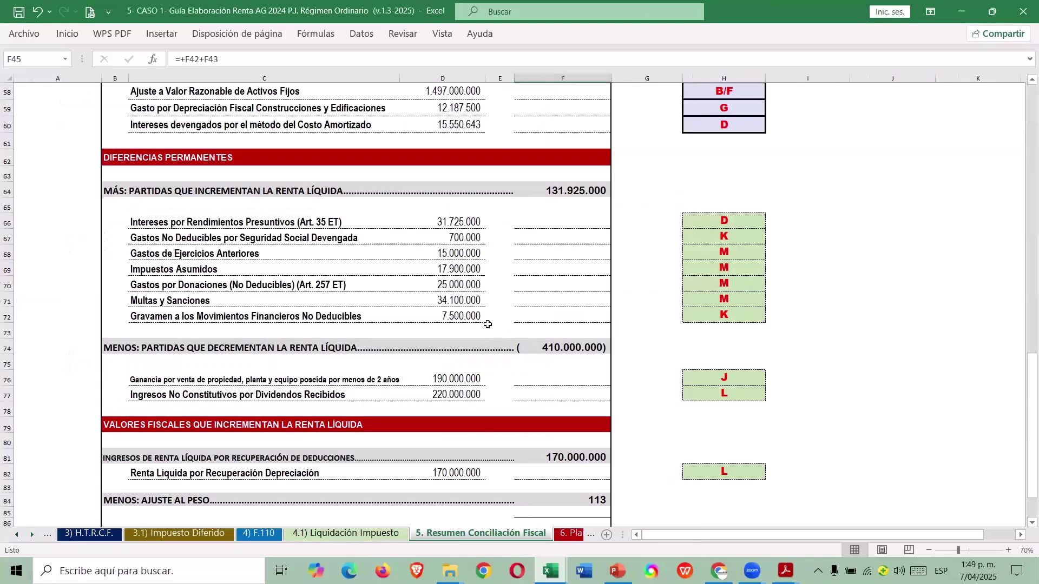
pyautogui.scroll(1, 490, 332)
pyautogui.scroll(1, 490, 331)
pyautogui.hotkey('alt', 'Tab')
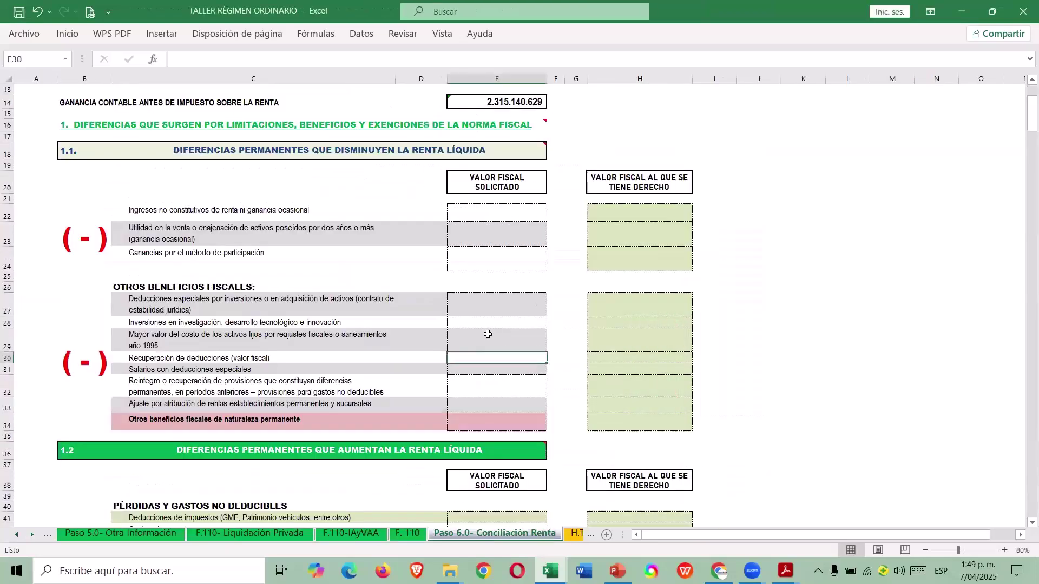
pyautogui.click(479, 216)
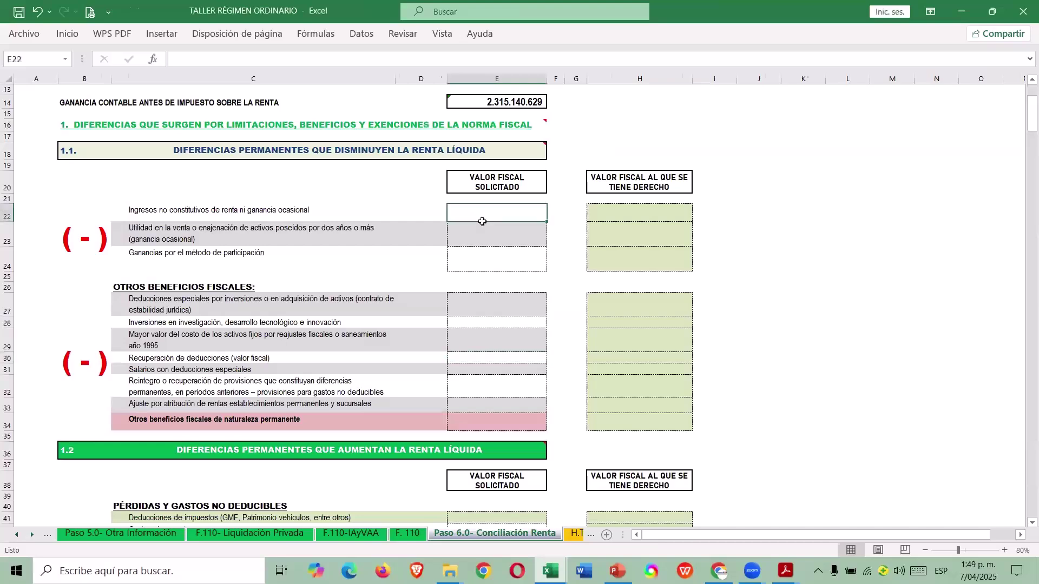
pyautogui.hotkey('alt', 'Tab')
pyautogui.scroll(-4, 485, 325)
pyautogui.scroll(1, 484, 339)
pyautogui.click(459, 343)
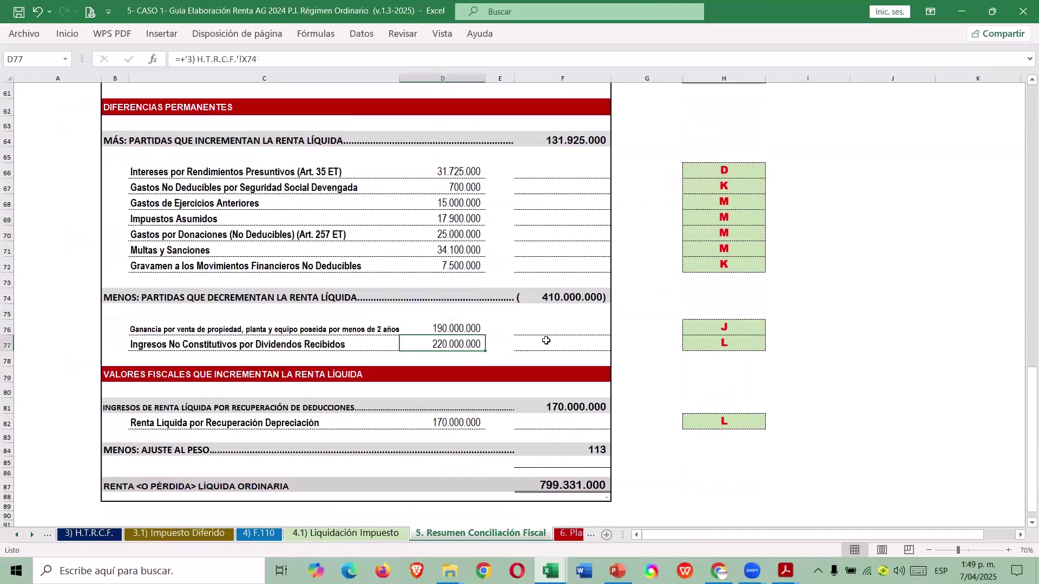
pyautogui.hotkey('alt', 'Tab')
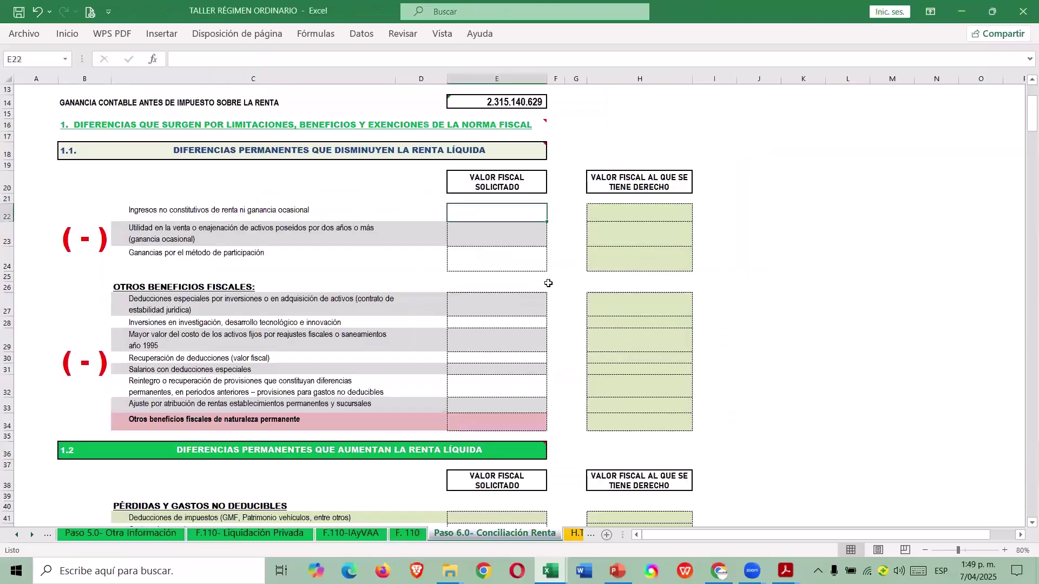
pyautogui.write('220000000')
pyautogui.press('Return')
# Enter the 190.000.000 asset-sale gain in E23 and link H22 and H23 to E22 and E23.
pyautogui.hotkey('alt', 'Tab')
pyautogui.click(450, 328)
pyautogui.hotkey('alt', 'Tab')
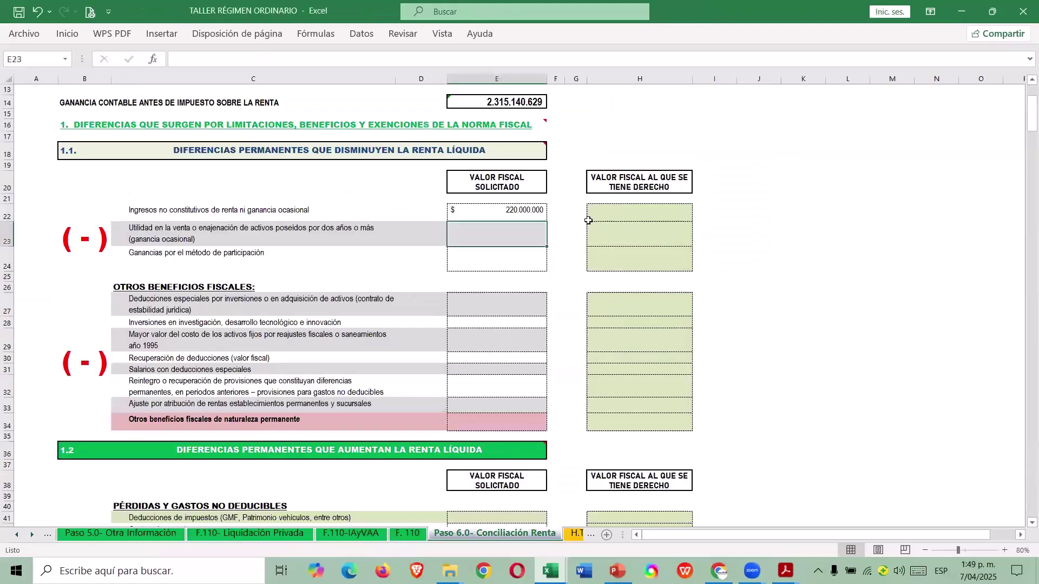
pyautogui.write('190')
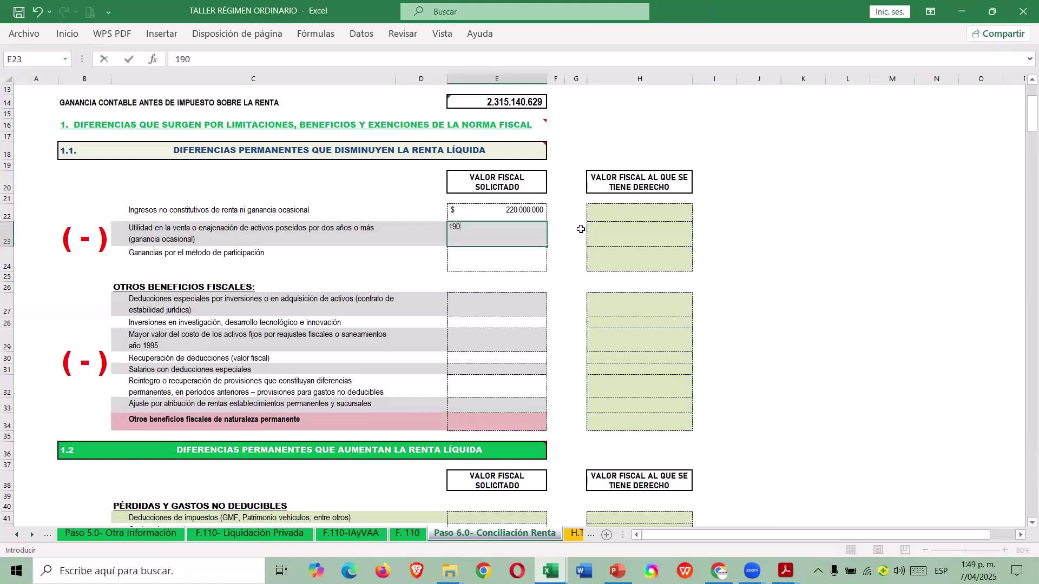
pyautogui.write('.000.000')
pyautogui.press('Return')
pyautogui.press('Up')
pyautogui.press('Up')
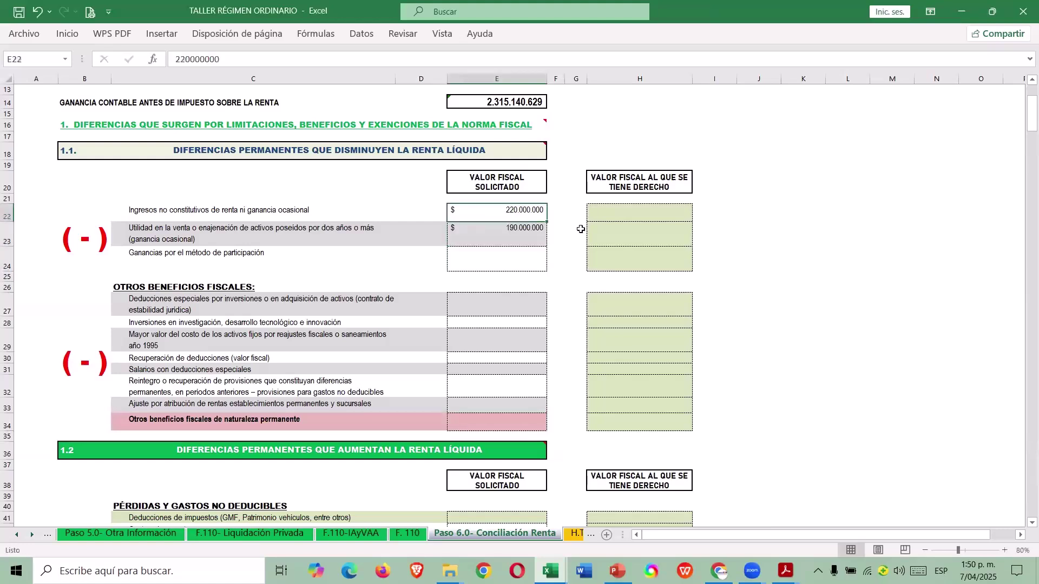
pyautogui.press('Right')
pyautogui.press('Right')
pyautogui.press('Right')
pyautogui.write('+')
pyautogui.press('Left')
pyautogui.press('Left')
pyautogui.press('Left')
pyautogui.press('Return')
pyautogui.write('+')
pyautogui.press('Left')
pyautogui.press('Left')
pyautogui.press('Left')
pyautogui.press('Return')
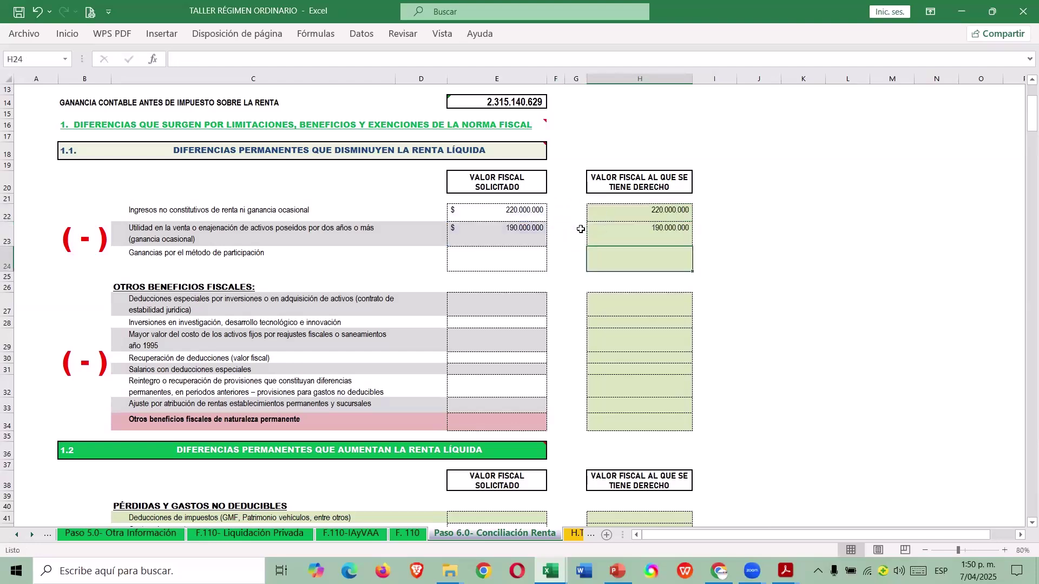
# Enter 7.500.000 tax deductions in E41 and link H41 to it with =E41.
pyautogui.scroll(-4, 459, 216)
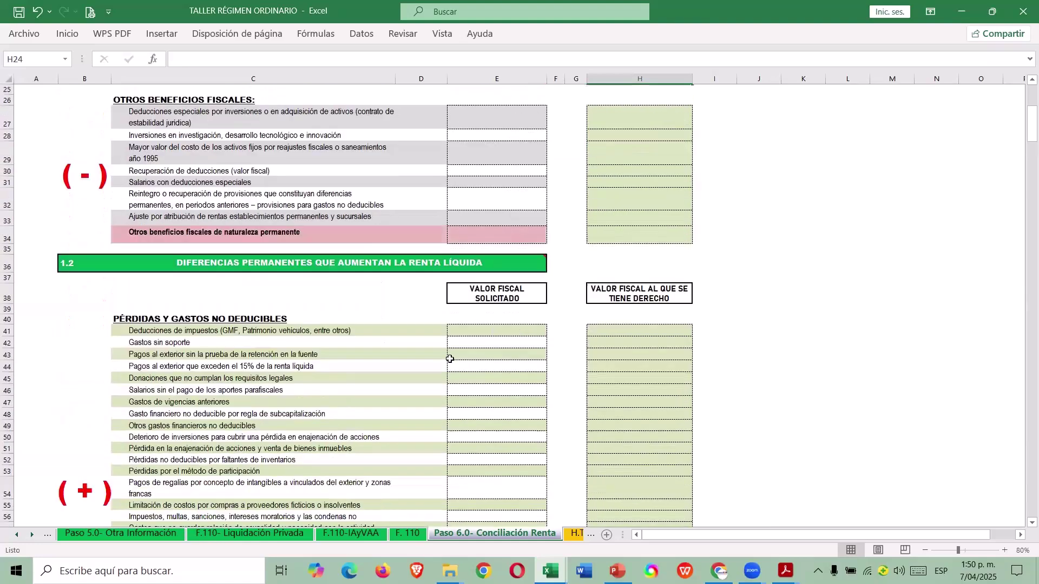
pyautogui.click(478, 332)
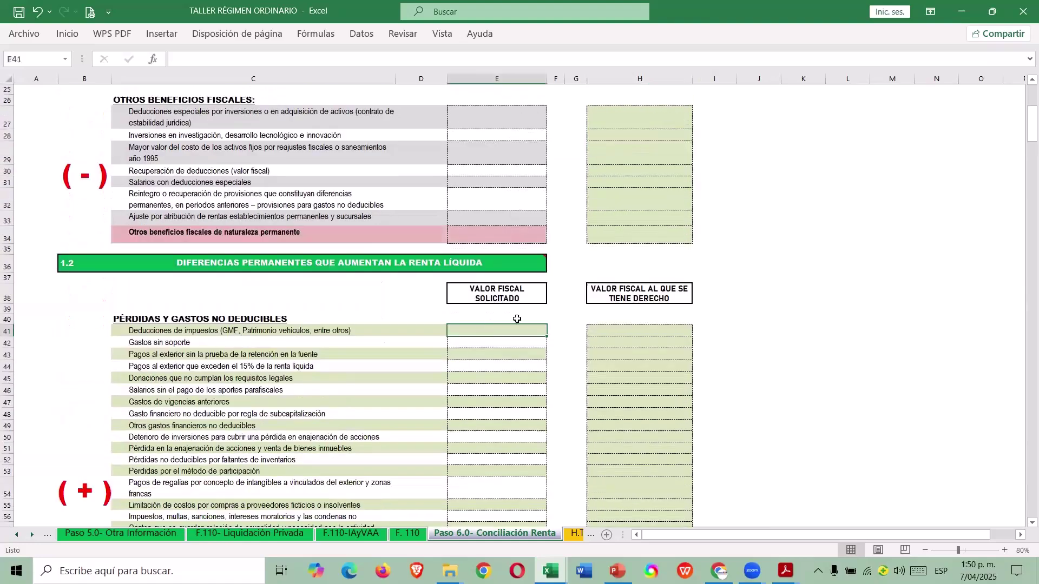
pyautogui.scroll(-4, 603, 320)
pyautogui.scroll(3, 606, 325)
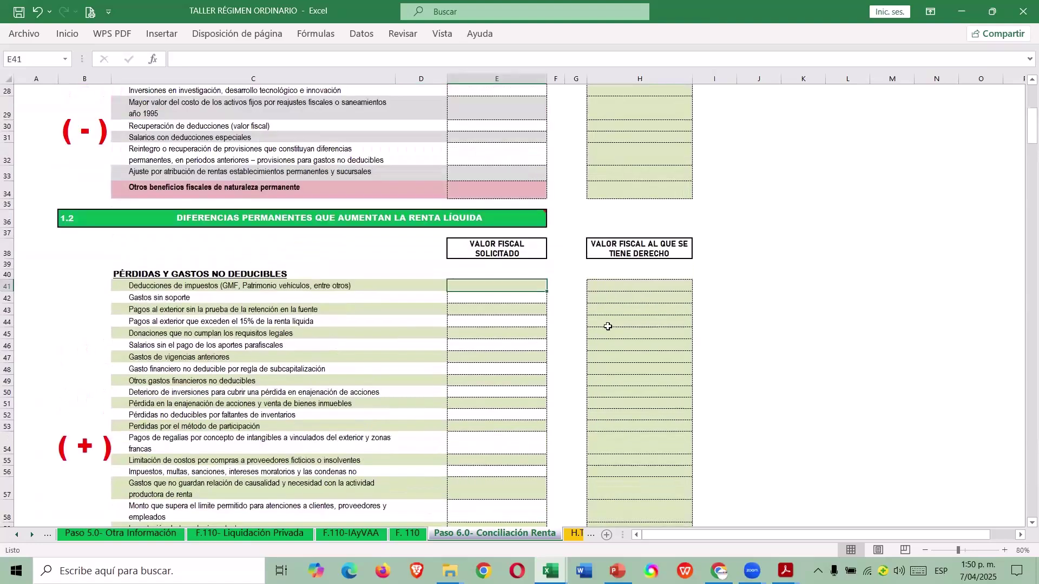
pyautogui.write('7500000')
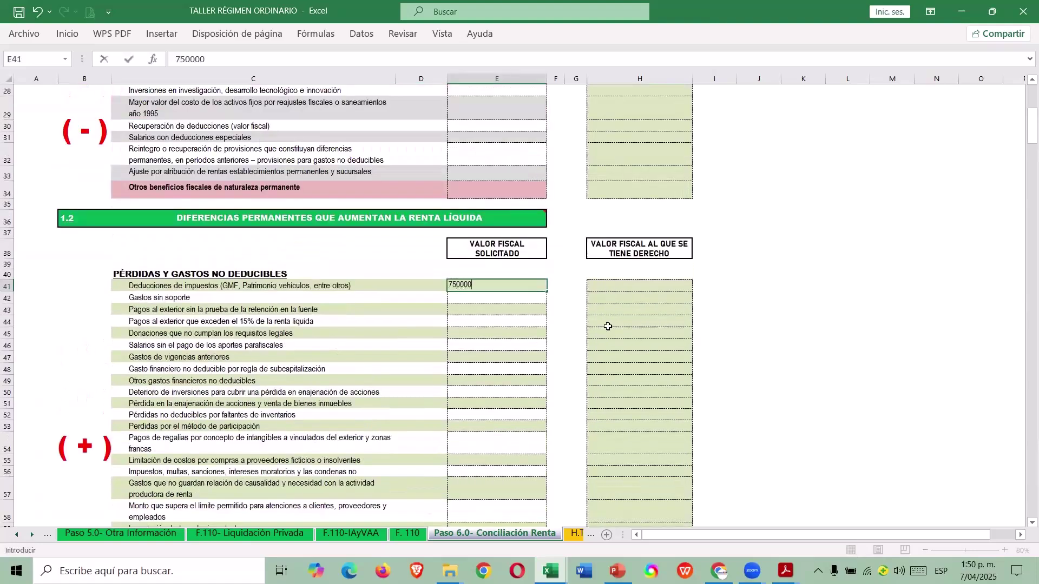
pyautogui.press('Return')
pyautogui.press('Up')
pyautogui.press('Right')
pyautogui.press('Right')
pyautogui.press('Right')
pyautogui.write('=')
pyautogui.press('Left')
pyautogui.press('Left')
pyautogui.press('Left')
pyautogui.press('Return')
# Compare the entries against the CASO 1 guide's reconciliation summary.
pyautogui.scroll(-5, 608, 326)
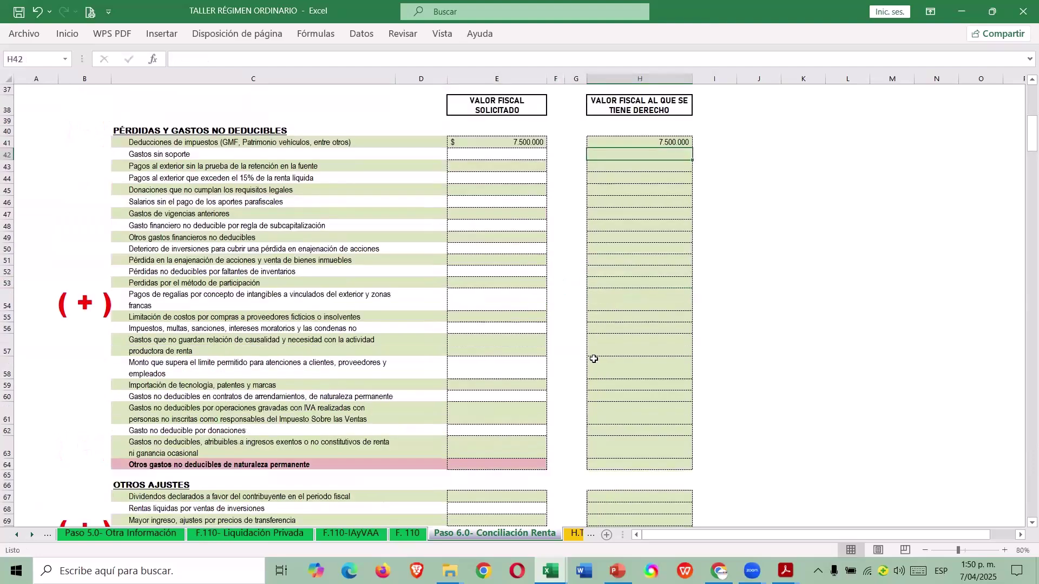
pyautogui.scroll(4, 595, 353)
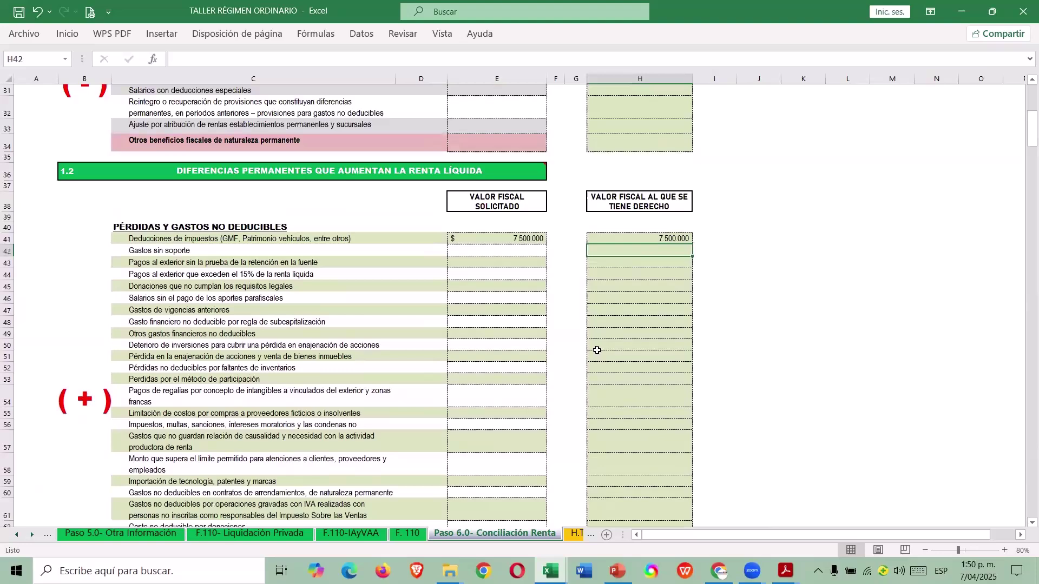
pyautogui.hotkey('alt', 'Tab')
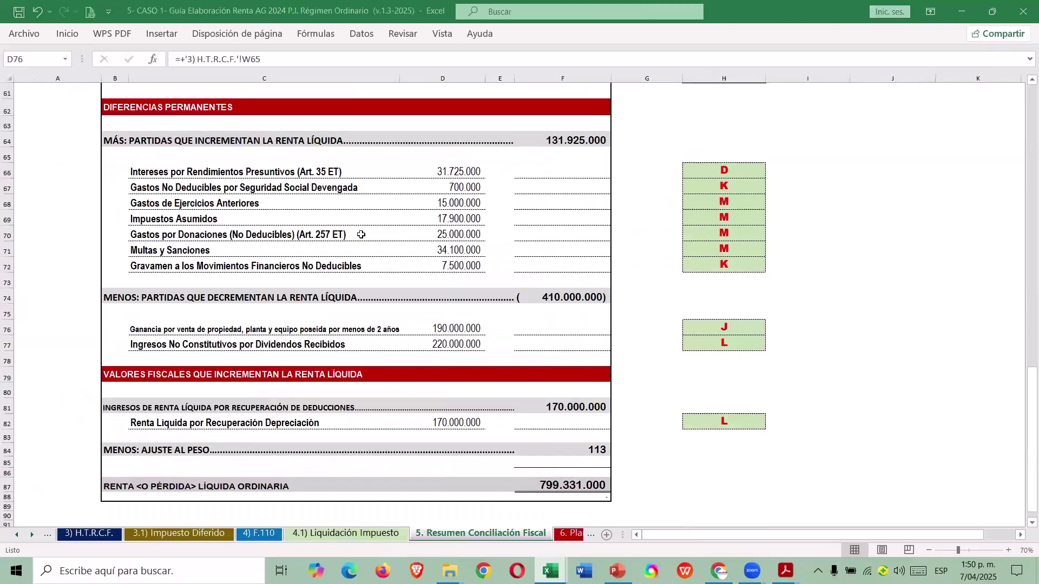
pyautogui.scroll(5, 455, 273)
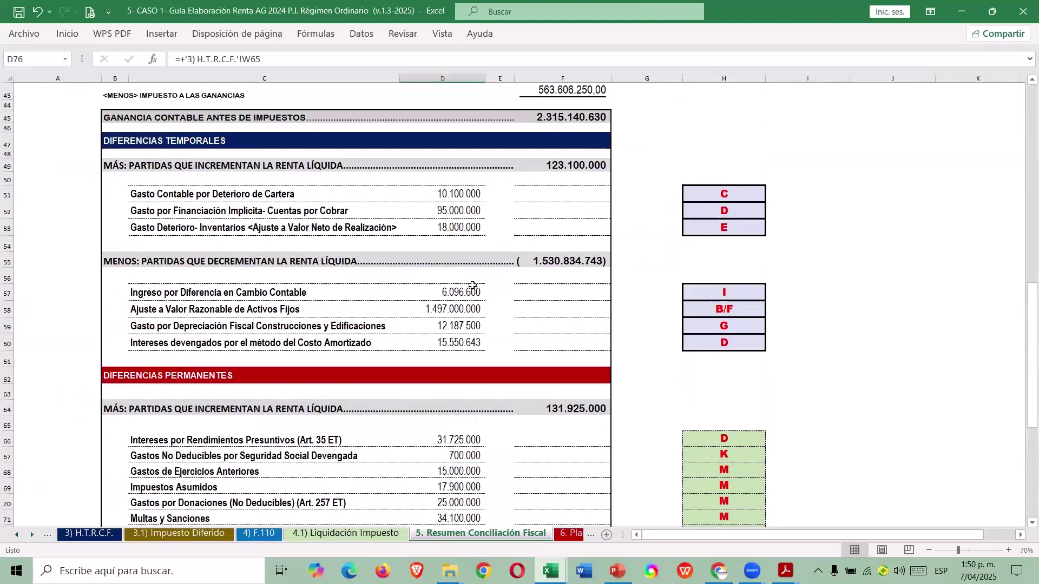
pyautogui.scroll(-2, 472, 286)
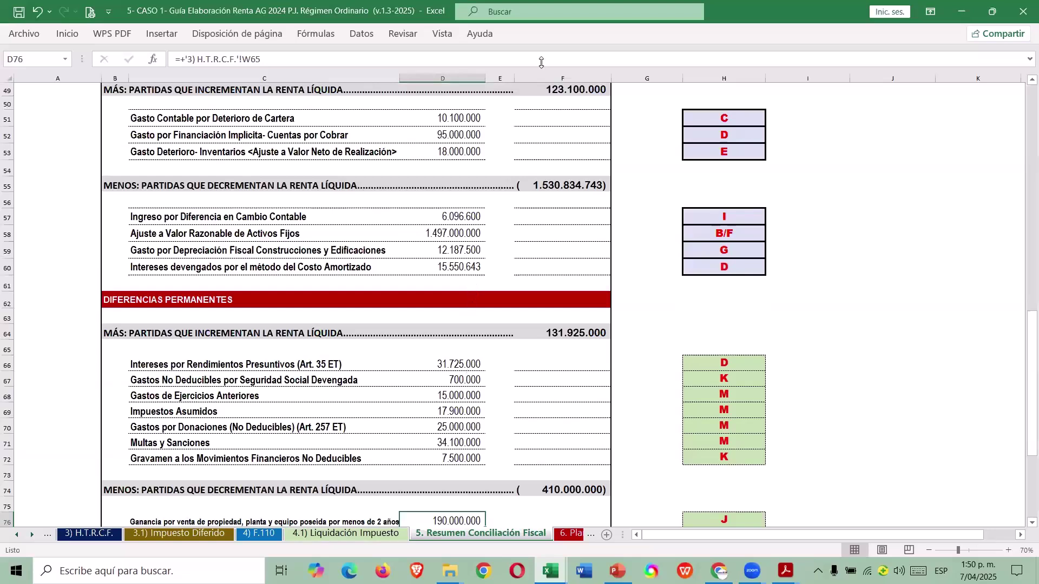
pyautogui.hotkey('alt', 'Tab')
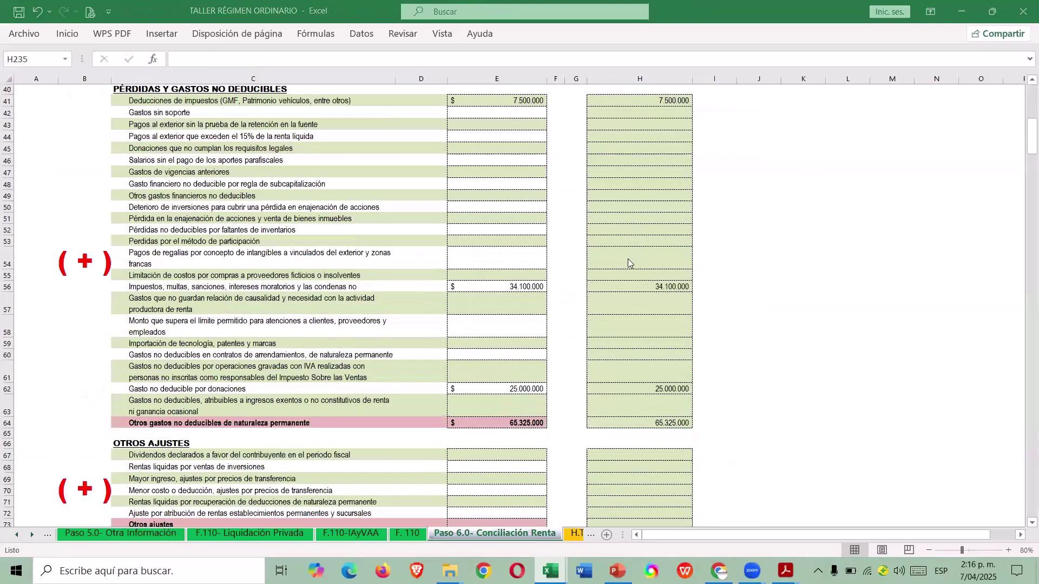
# Scroll down to row 312 showing the 629.330.886 Renta Líquida Ordinaria total and 114 check.
pyautogui.scroll(-13, 595, 281)
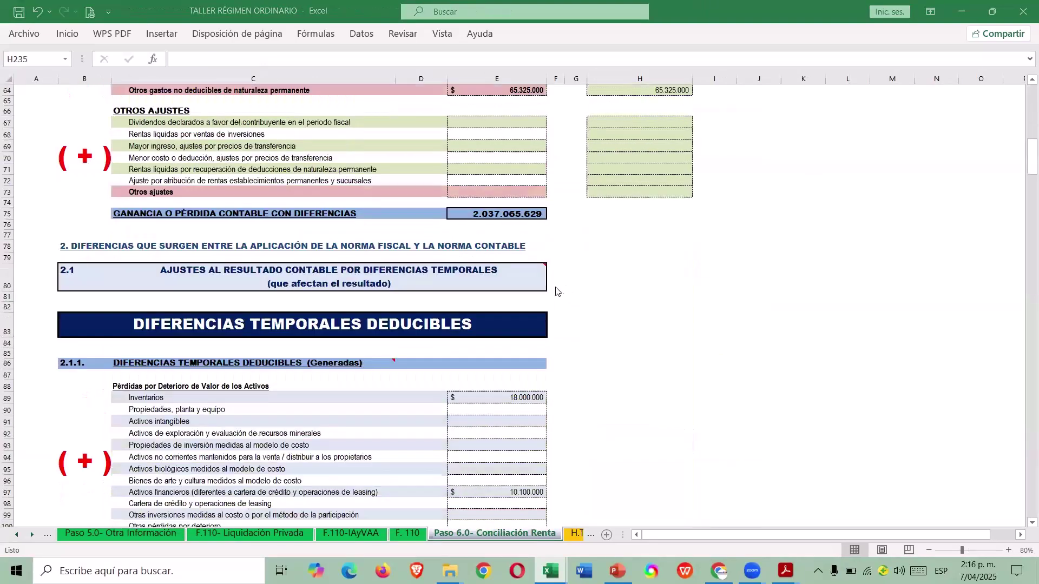
pyautogui.scroll(-20, 562, 302)
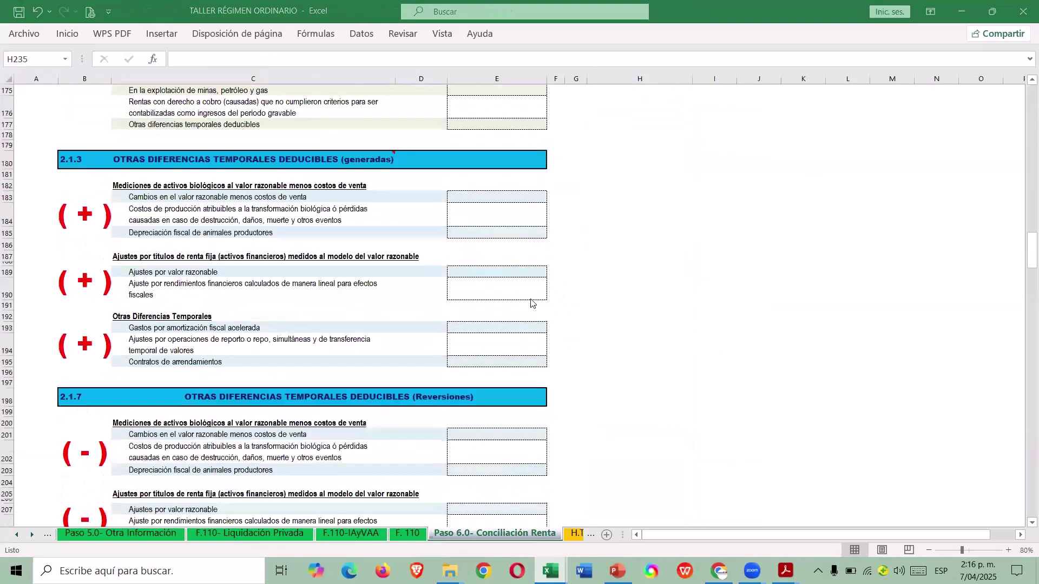
pyautogui.scroll(-20, 520, 312)
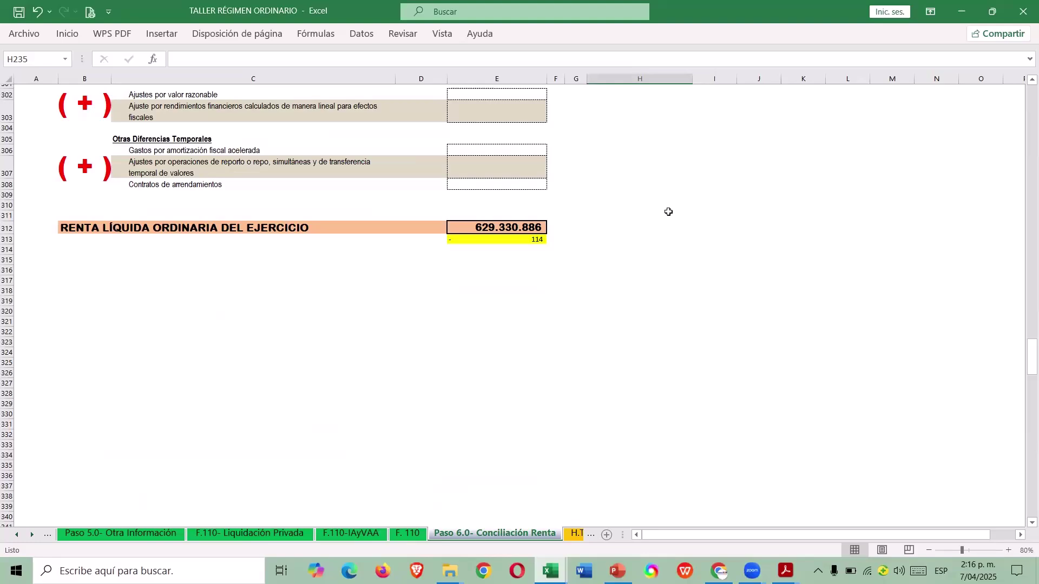
# On the H3 (ERI-Renta Líquida) sheet, inspect the pre-tax profit formulas in H343 and L343.
pyautogui.click(574, 535)
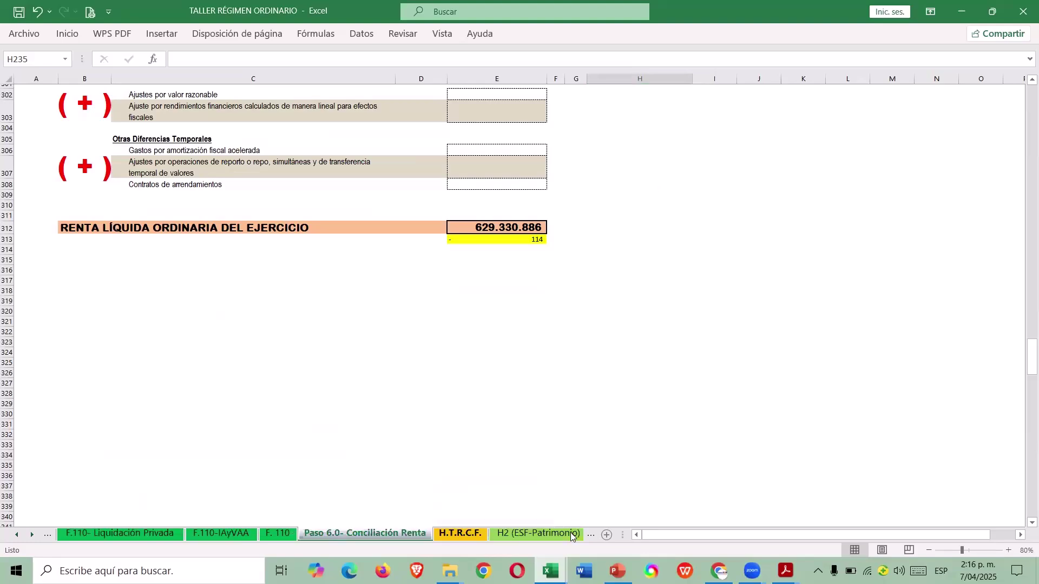
pyautogui.click(567, 536)
pyautogui.click(567, 535)
pyautogui.scroll(-9, 608, 358)
pyautogui.scroll(-20, 574, 357)
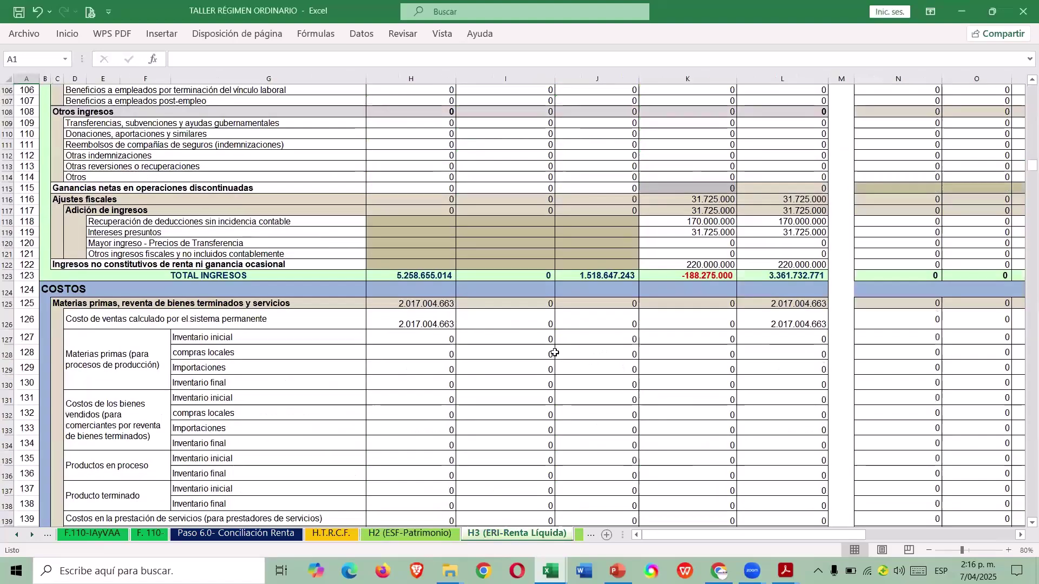
pyautogui.scroll(-20, 544, 341)
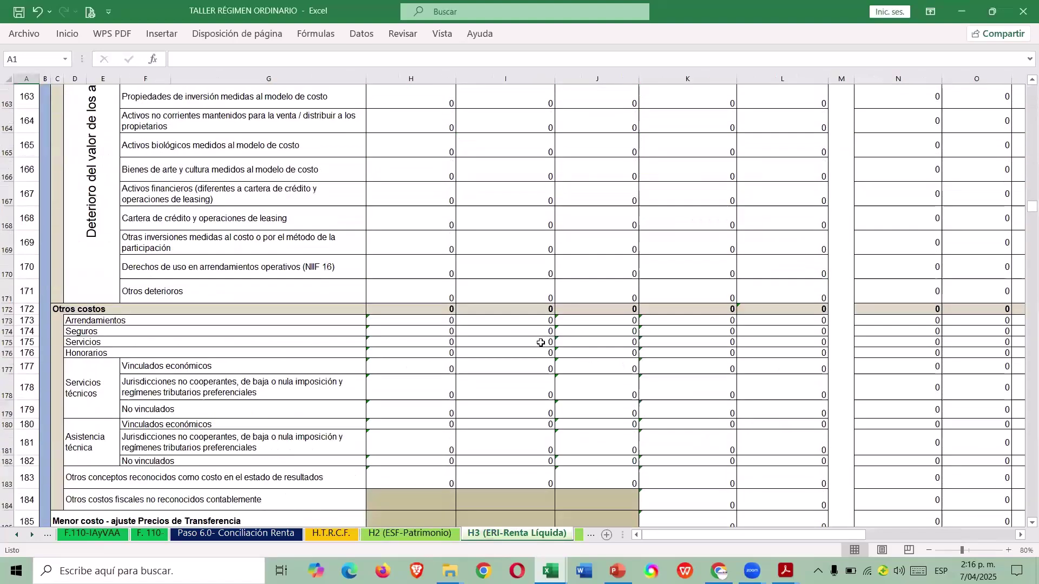
pyautogui.scroll(-20, 508, 364)
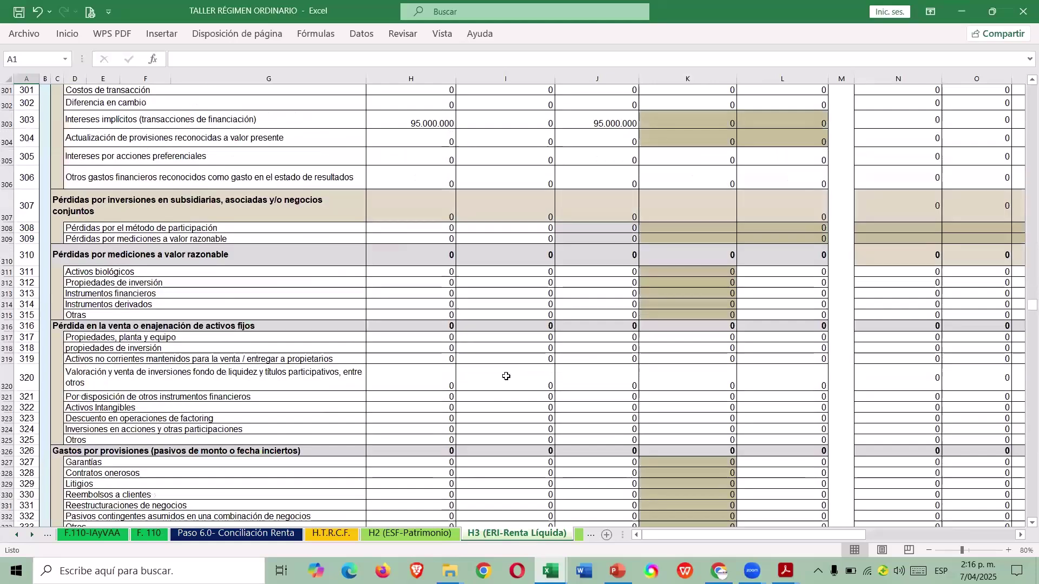
pyautogui.scroll(12, 501, 369)
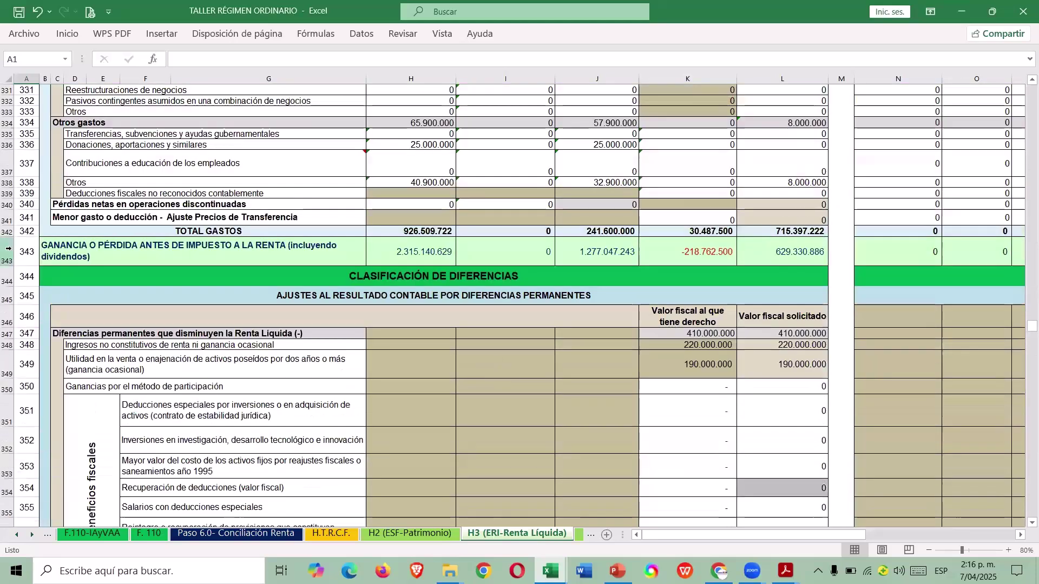
pyautogui.click(9, 249)
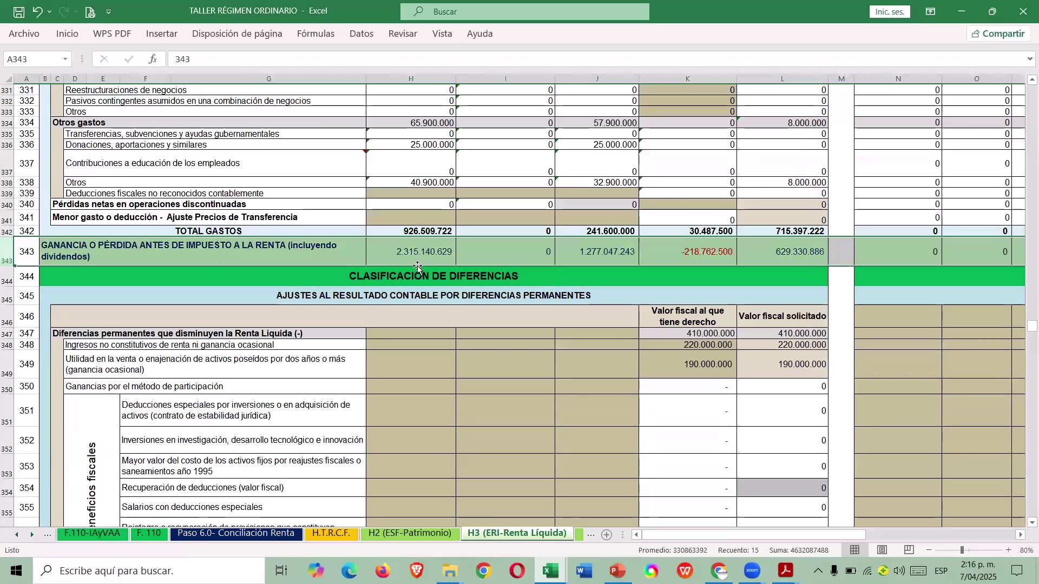
pyautogui.click(440, 248)
pyautogui.click(796, 253)
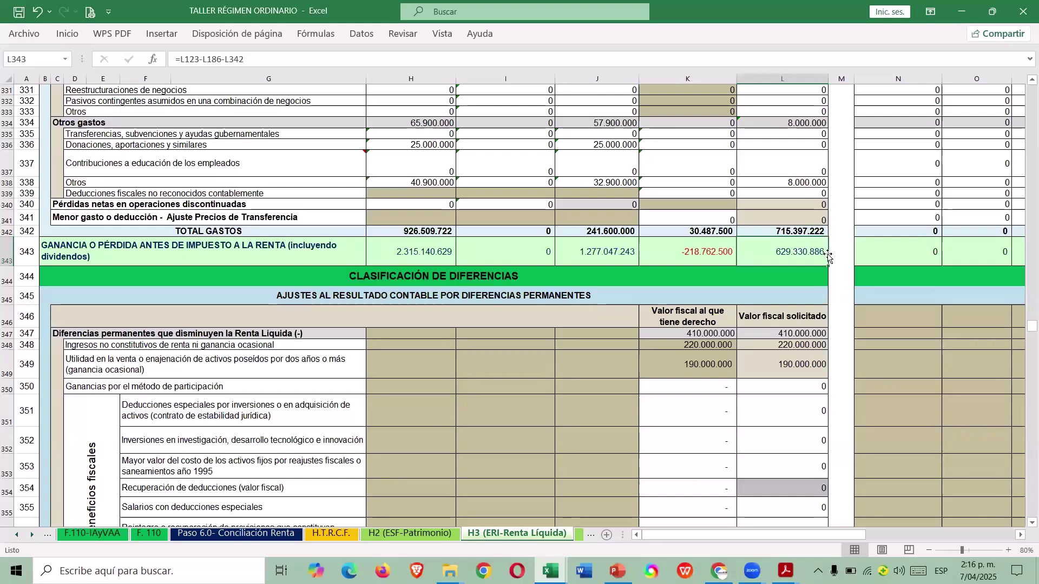
# Back on Paso 6.0, circle the 629.330.886 total and 114 difference in red.
pyautogui.scroll(-3, 827, 260)
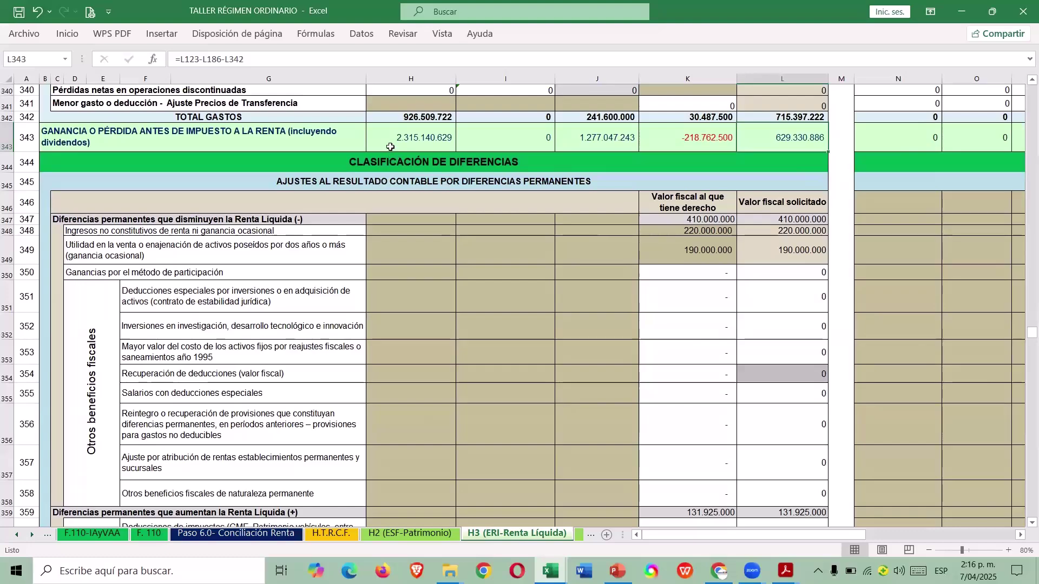
pyautogui.scroll(-9, 748, 238)
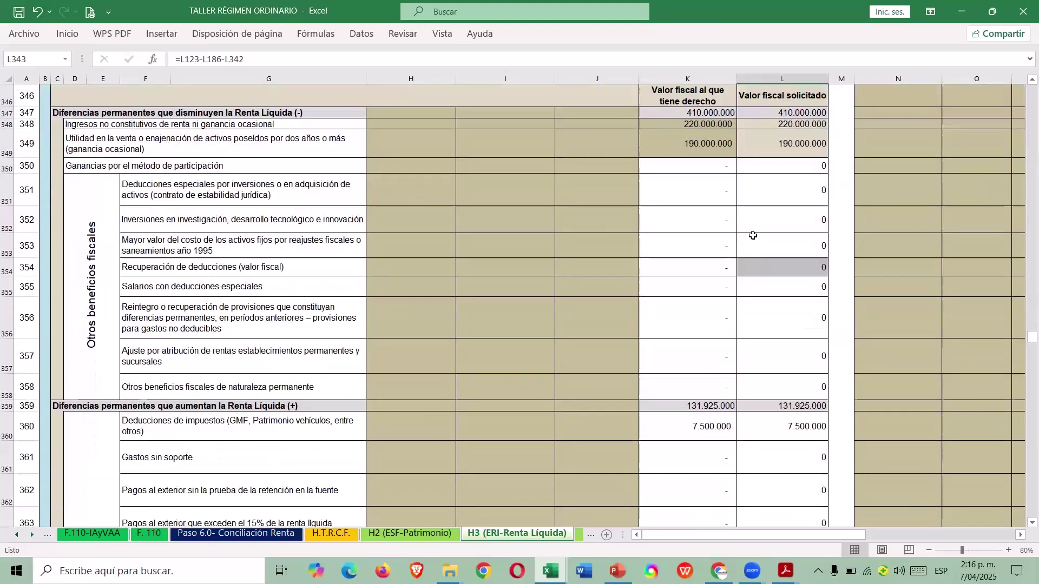
pyautogui.scroll(-18, 741, 243)
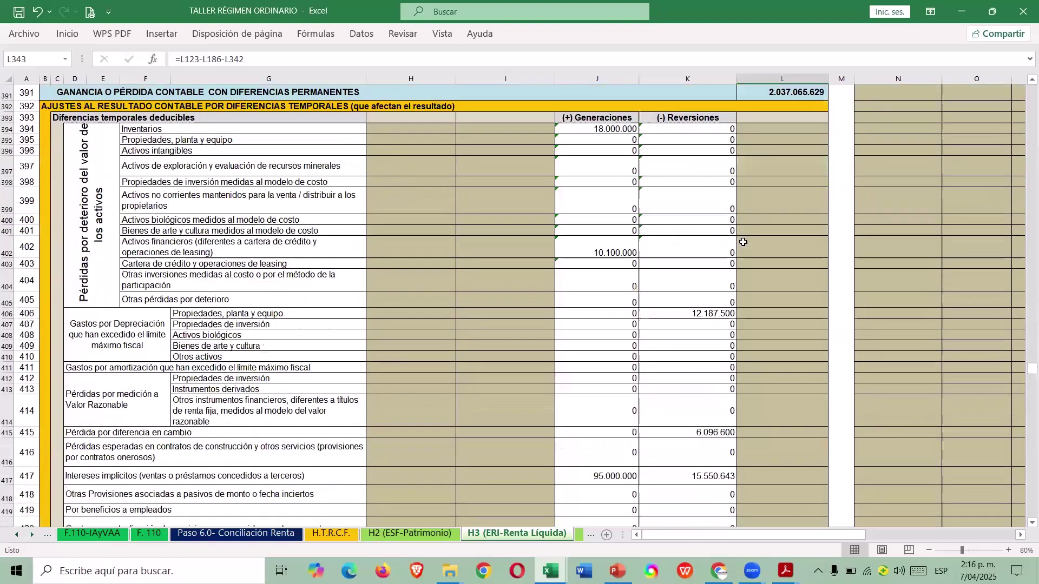
pyautogui.scroll(-9, 728, 245)
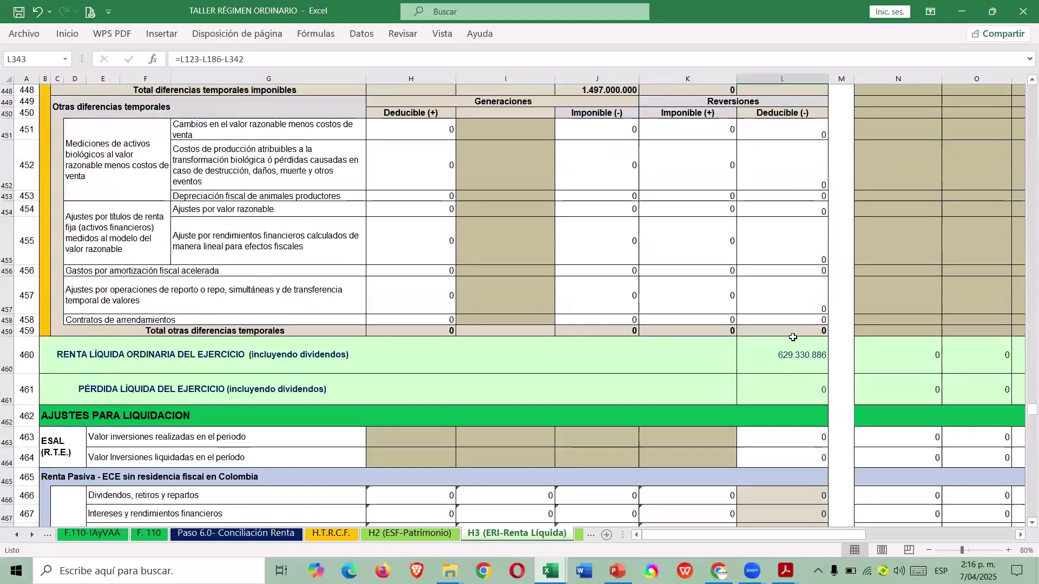
pyautogui.scroll(15, 784, 325)
pyautogui.scroll(20, 775, 307)
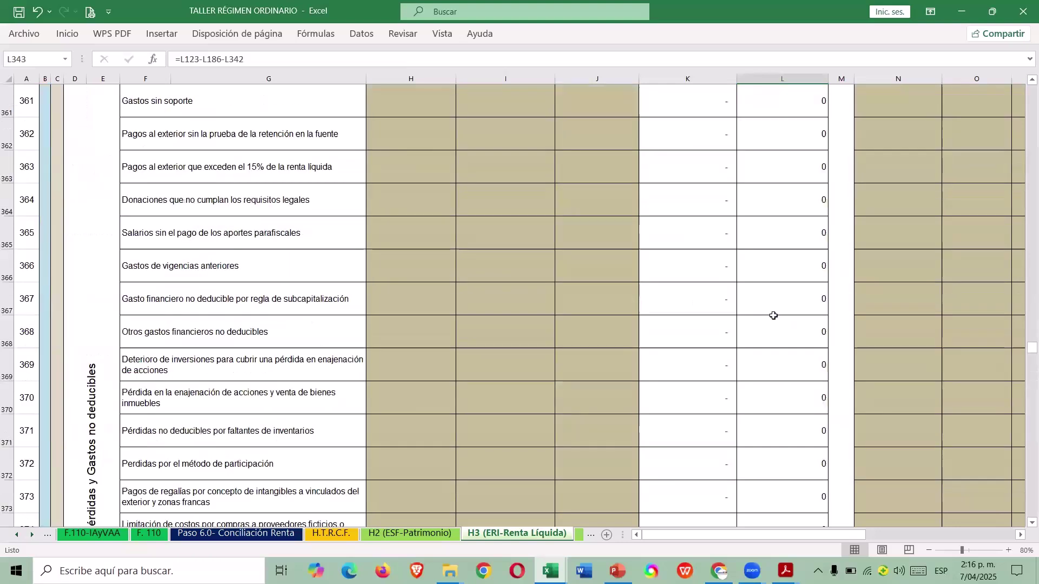
pyautogui.scroll(2, 812, 226)
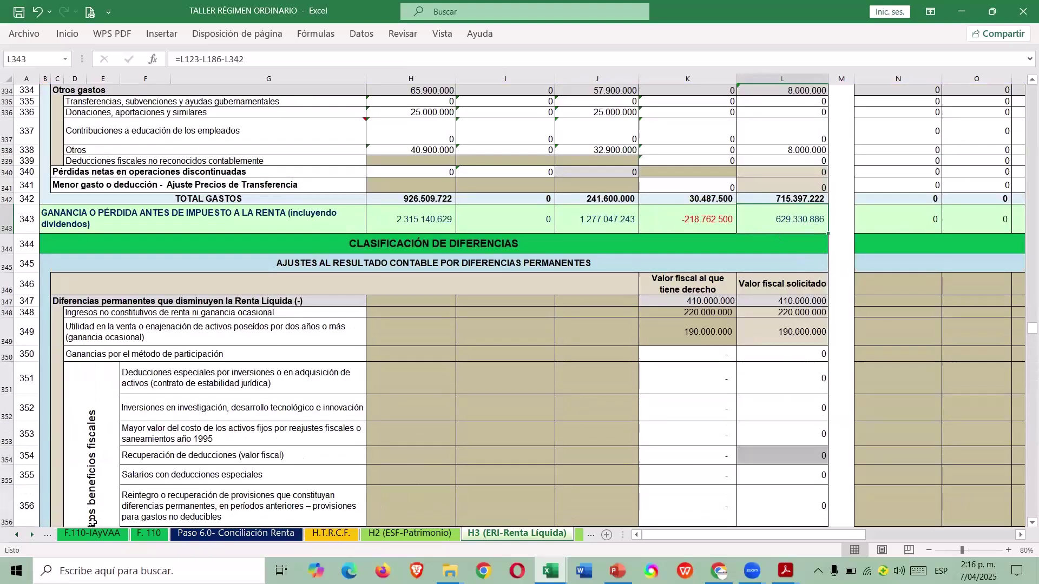
pyautogui.click(201, 536)
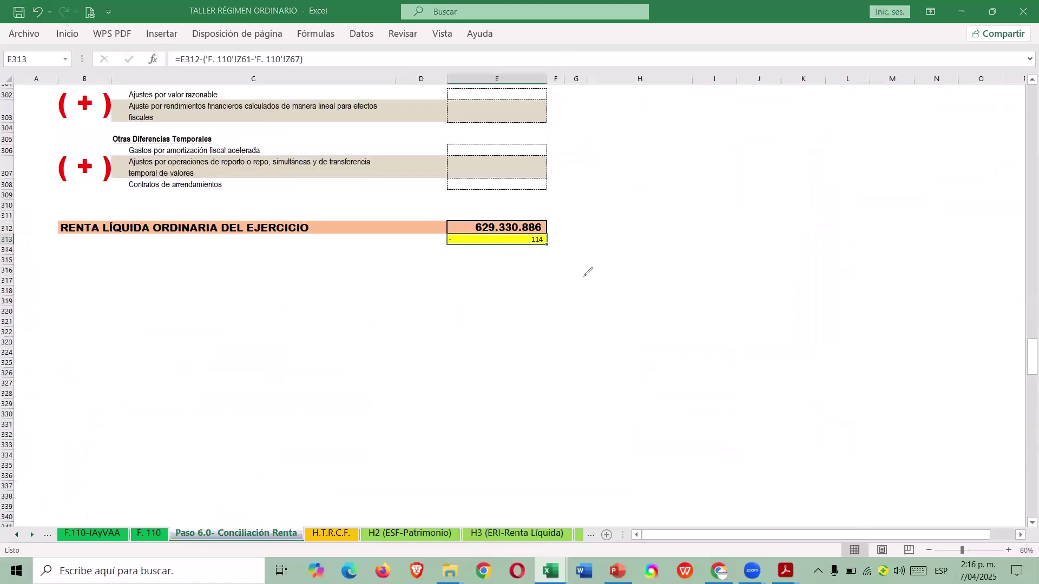
pyautogui.moveTo(428, 228); pyautogui.dragTo(454, 202)
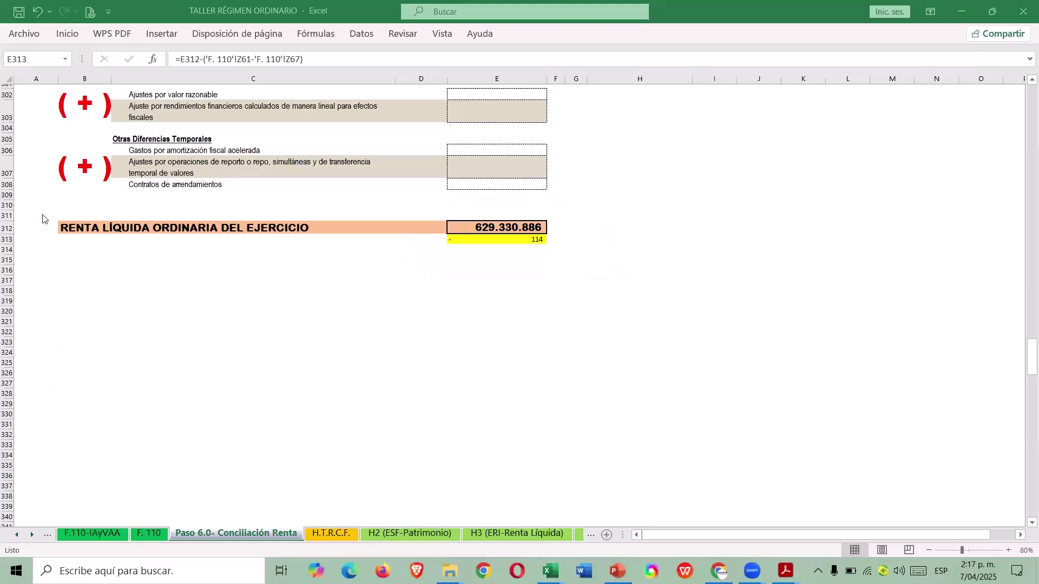
pyautogui.scroll(20, 570, 290)
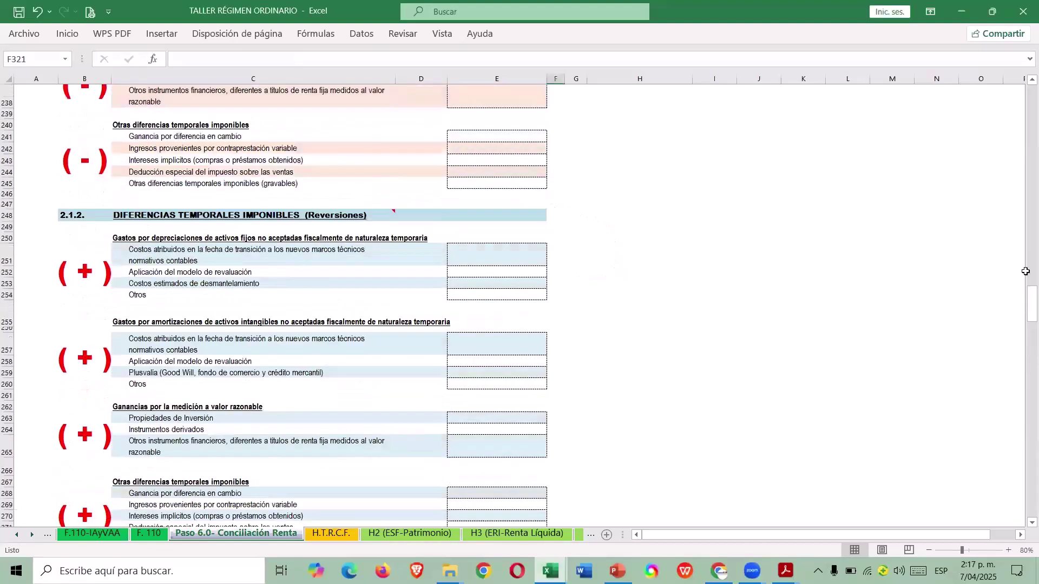
pyautogui.moveTo(1023, 299); pyautogui.dragTo(459, 253)
pyautogui.scroll(-4, 458, 253)
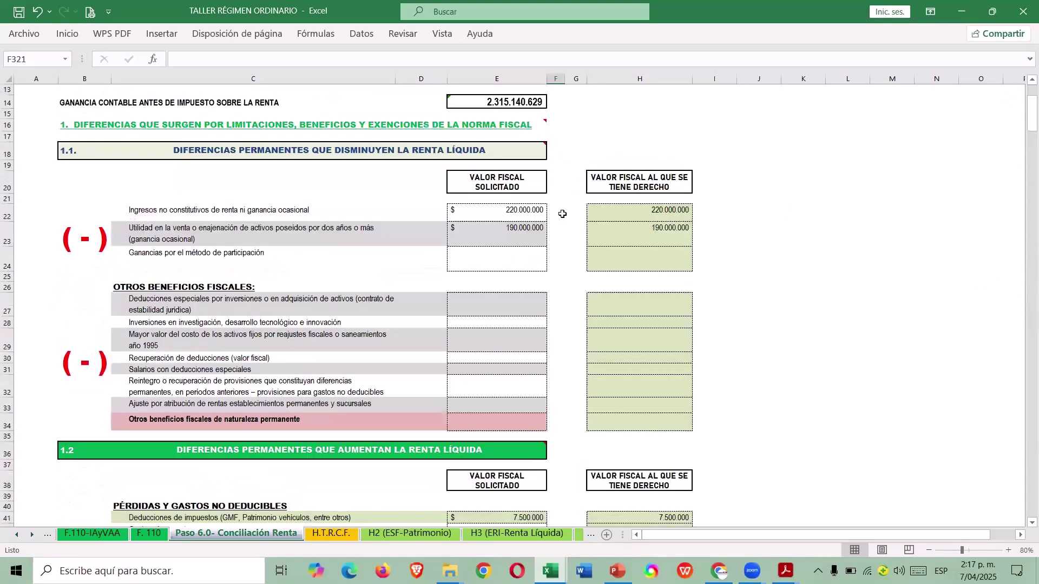
pyautogui.hotkey('alt', 'Tab')
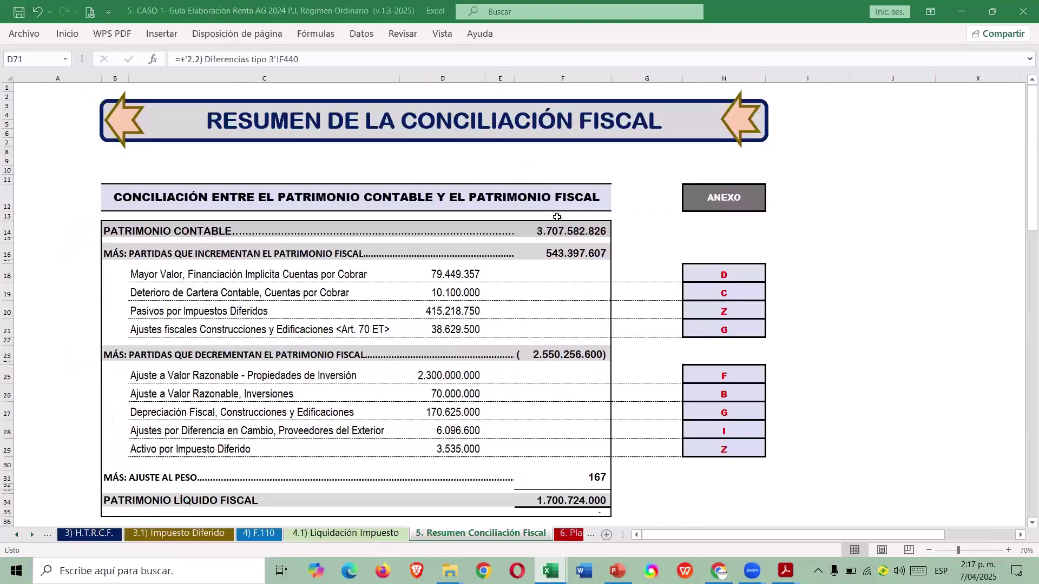
pyautogui.scroll(-1, 509, 265)
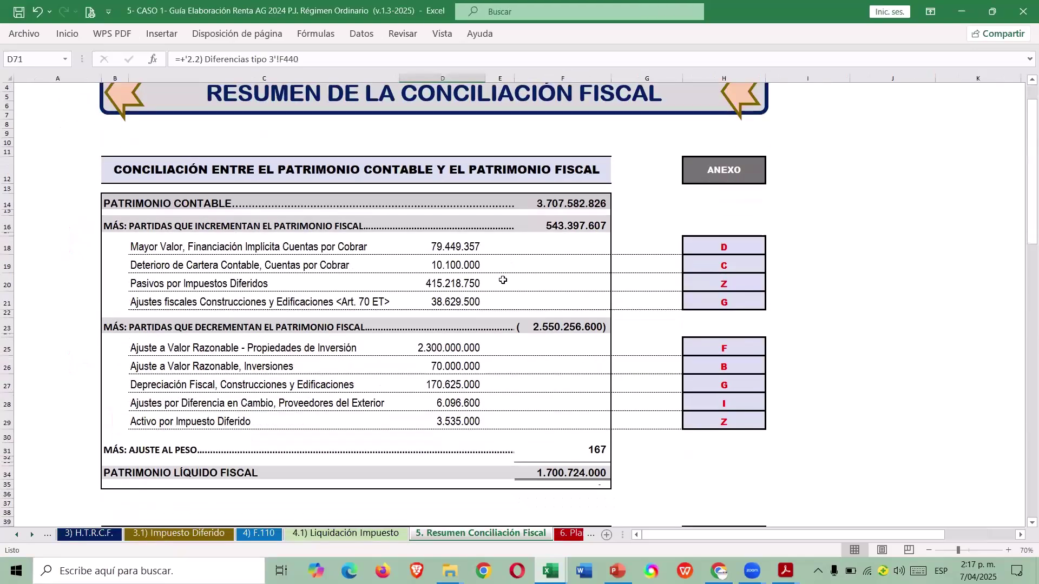
pyautogui.scroll(-12, 524, 290)
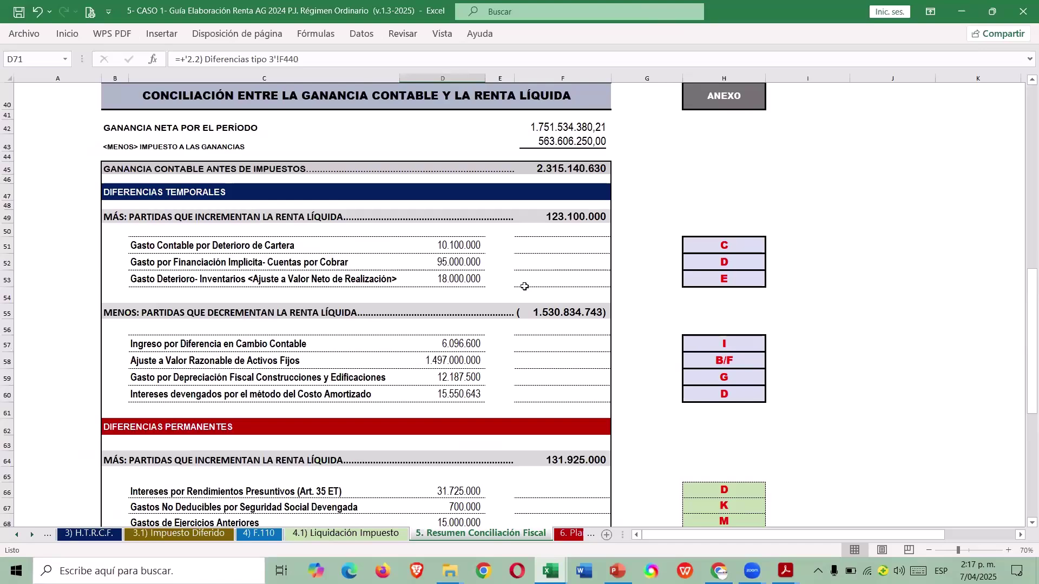
pyautogui.scroll(-5, 524, 287)
pyautogui.scroll(-1, 533, 304)
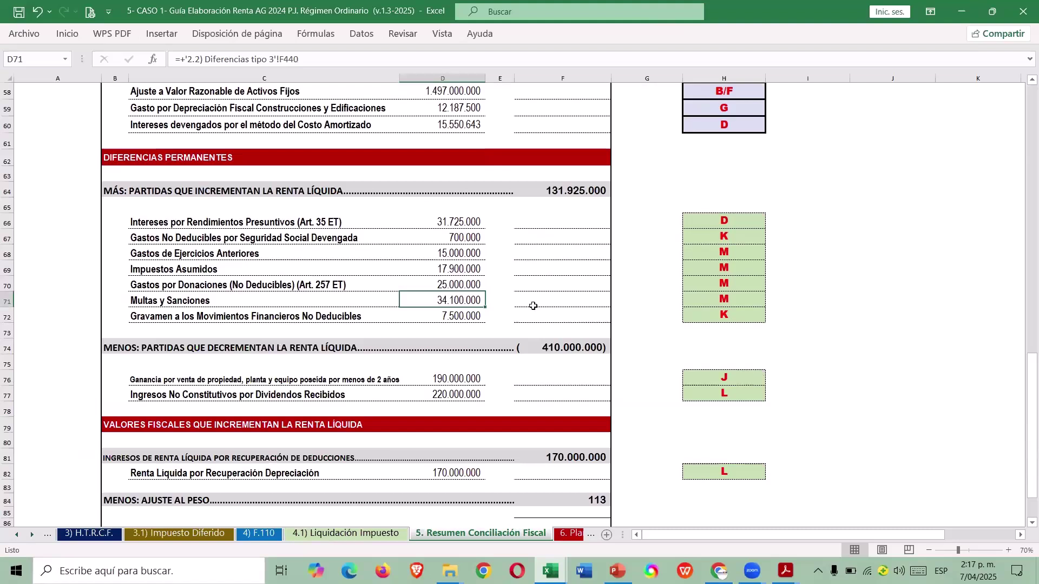
# Switch back to the TALLER RÉGIMEN ORDINARIO workbook and scroll through the Paso 6.0 differences.
pyautogui.hotkey('alt', 'Tab')
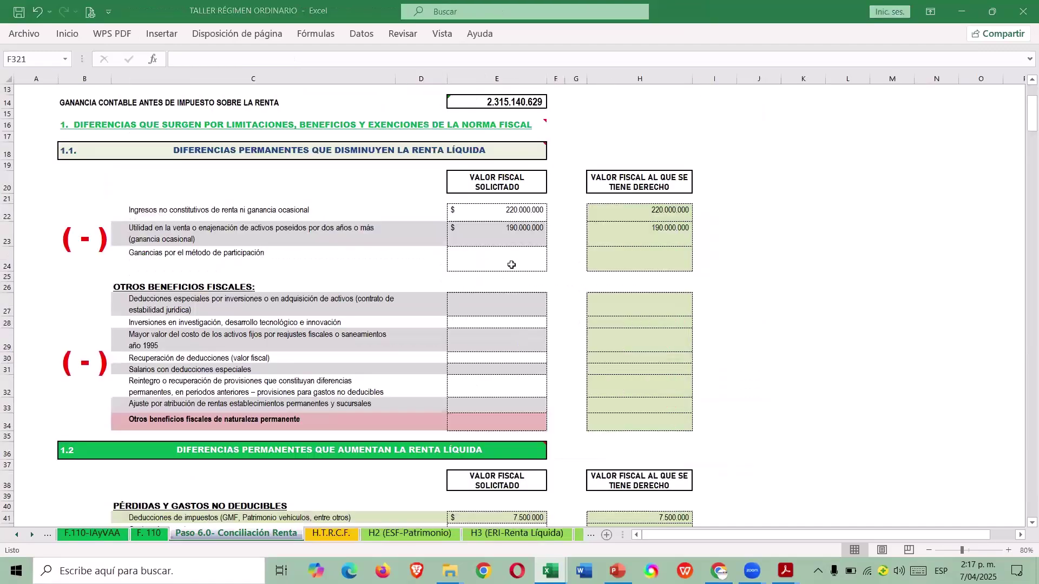
pyautogui.scroll(-7, 512, 223)
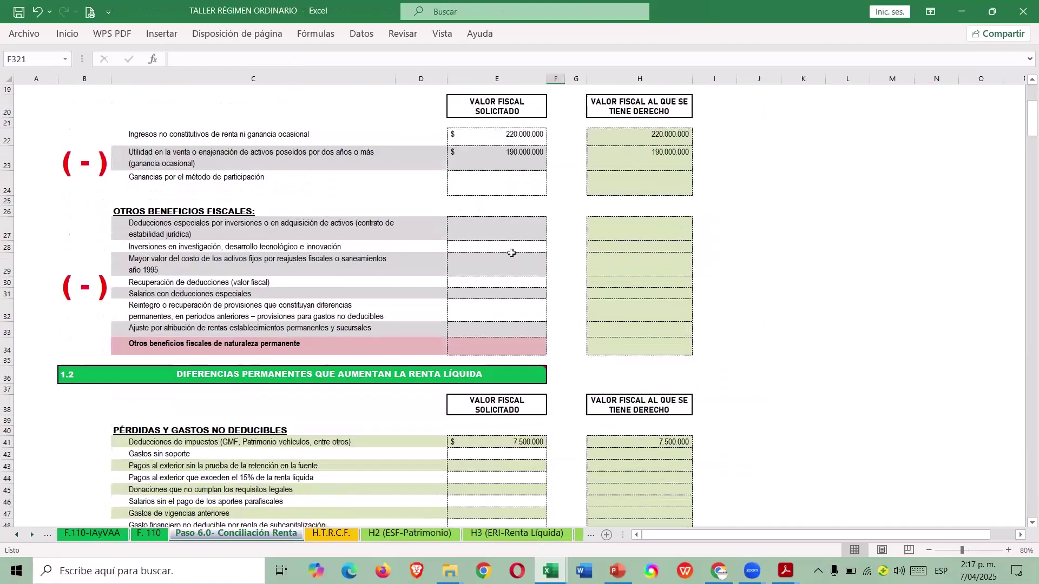
pyautogui.scroll(-2, 471, 302)
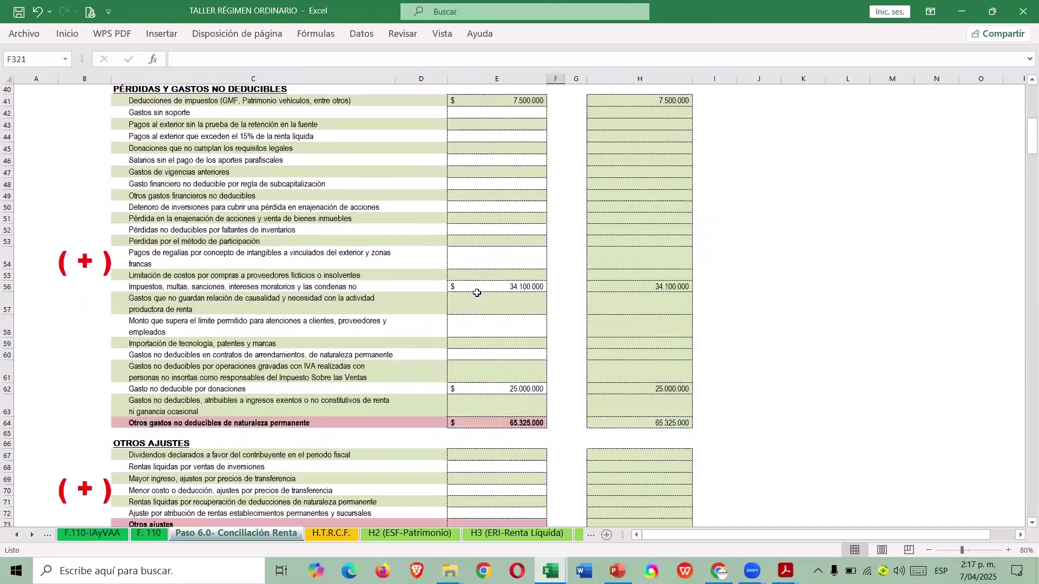
pyautogui.scroll(-2, 469, 304)
pyautogui.scroll(4, 470, 306)
pyautogui.scroll(7, 469, 305)
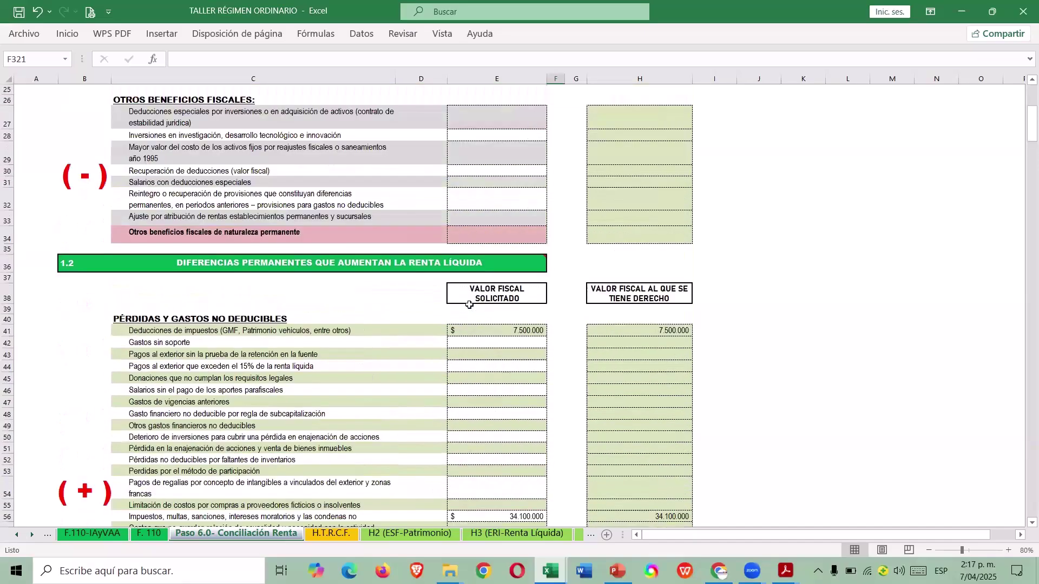
# Finish scanning the remaining Paso 6.0 sections and go to the Menú de Operación sheet.
pyautogui.scroll(-14, 465, 306)
pyautogui.scroll(-12, 462, 308)
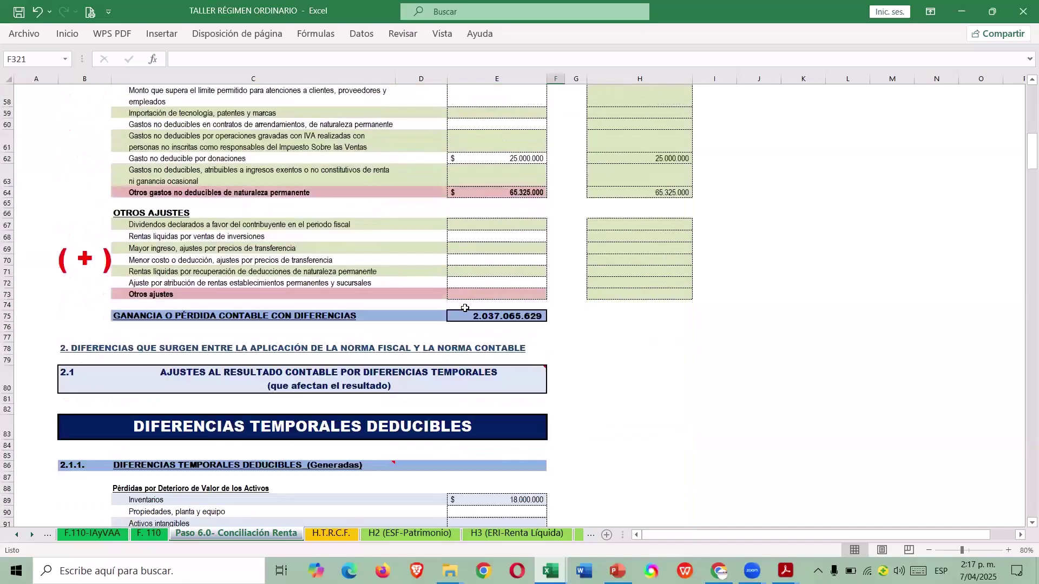
pyautogui.scroll(7, 460, 305)
pyautogui.scroll(-2, 308, 262)
pyautogui.scroll(-15, 308, 263)
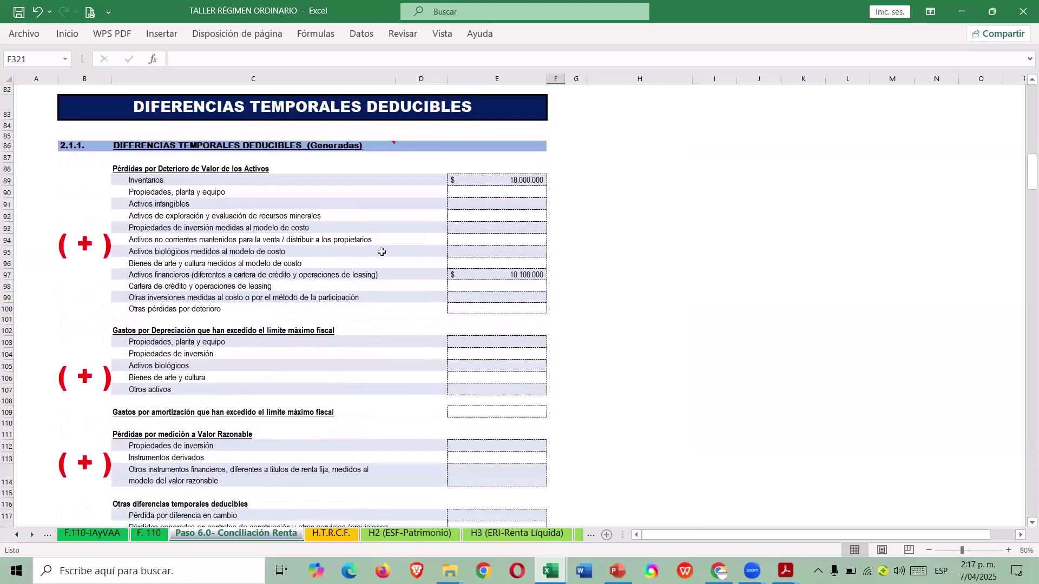
pyautogui.scroll(-16, 409, 331)
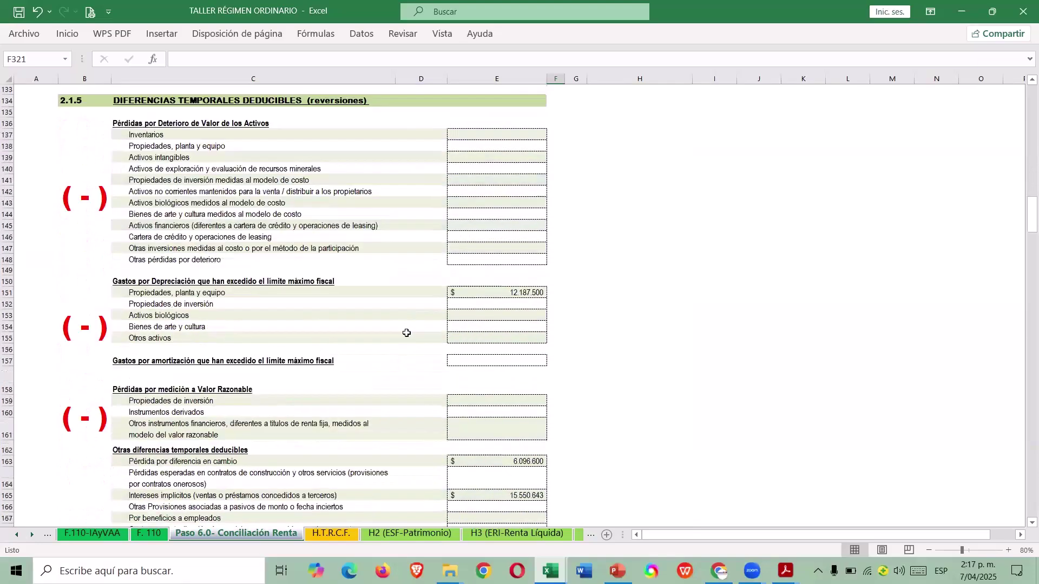
pyautogui.scroll(-10, 387, 322)
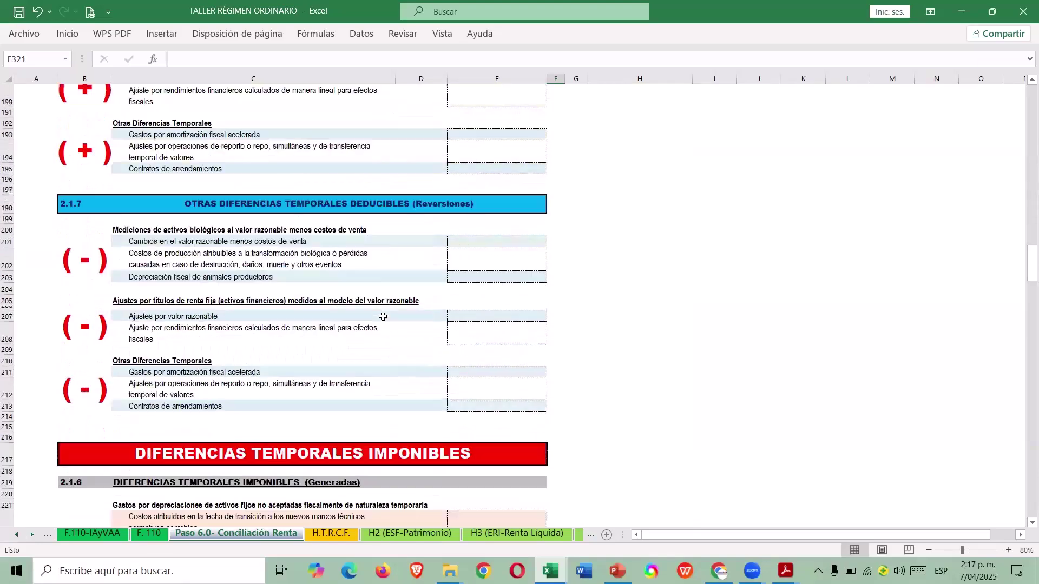
pyautogui.scroll(20, 378, 316)
pyautogui.scroll(7, 1025, 187)
pyautogui.scroll(6, 1025, 187)
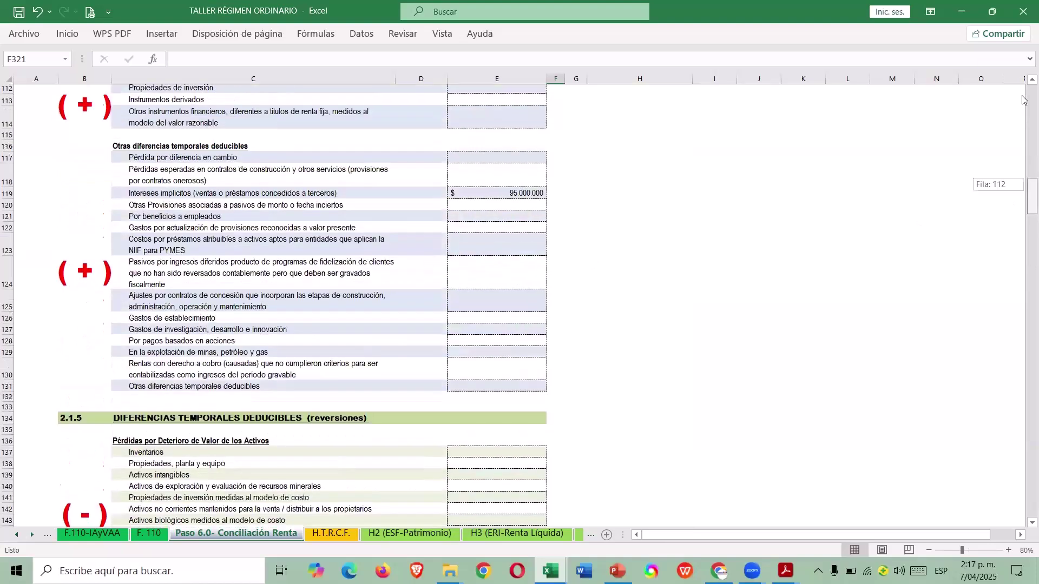
pyautogui.click(622, 184)
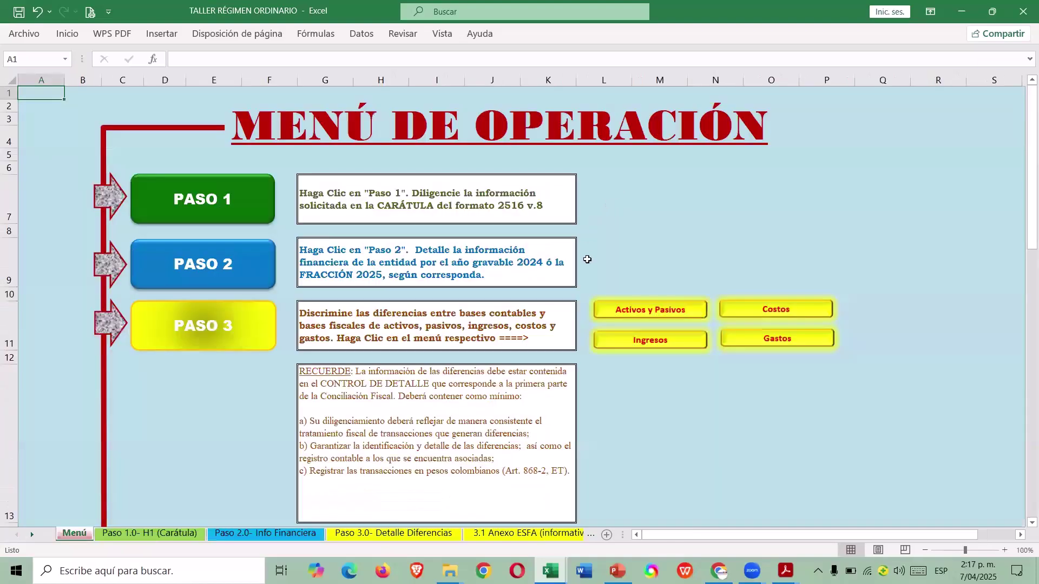
# Open the TTD calculation sheet from the Menú de Operación sheet.
pyautogui.scroll(-4, 588, 260)
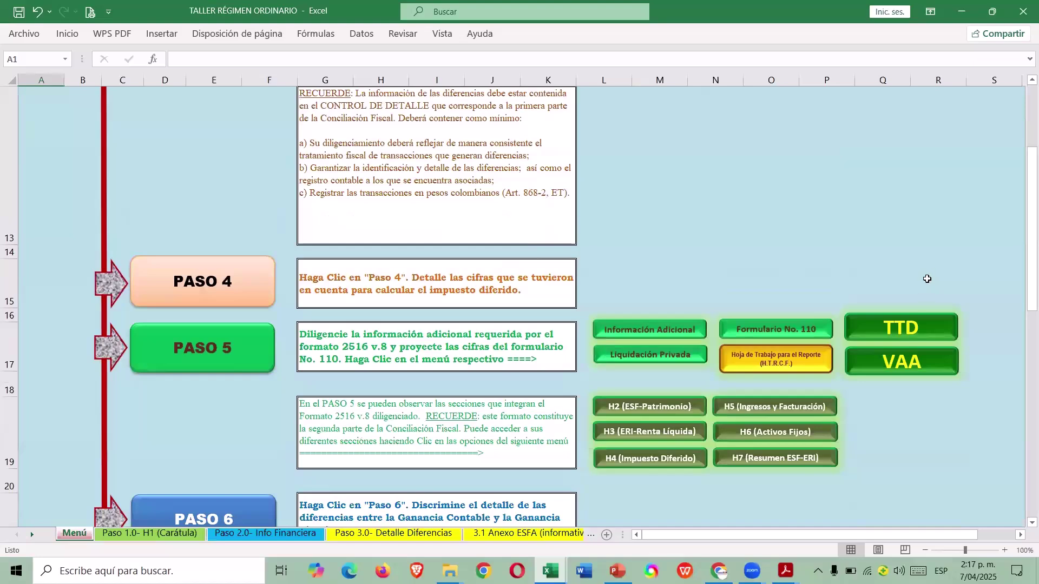
pyautogui.scroll(-1, 926, 279)
pyautogui.scroll(1, 910, 286)
pyautogui.click(894, 329)
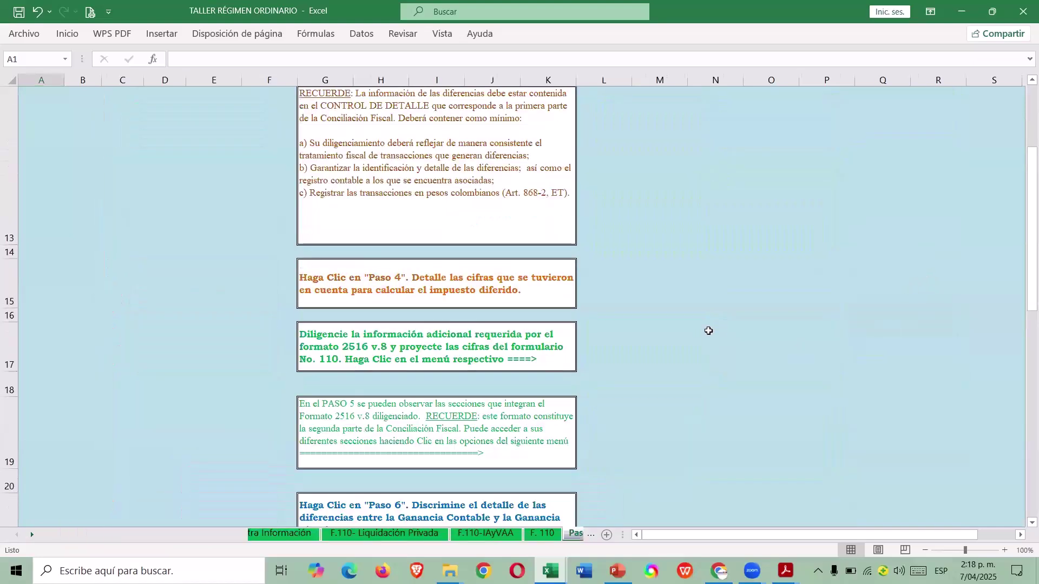
# Scroll to the UD section and inspect the formula behind the 131.925.000 DPARL value in E108.
pyautogui.scroll(-6, 676, 325)
pyautogui.scroll(-12, 627, 303)
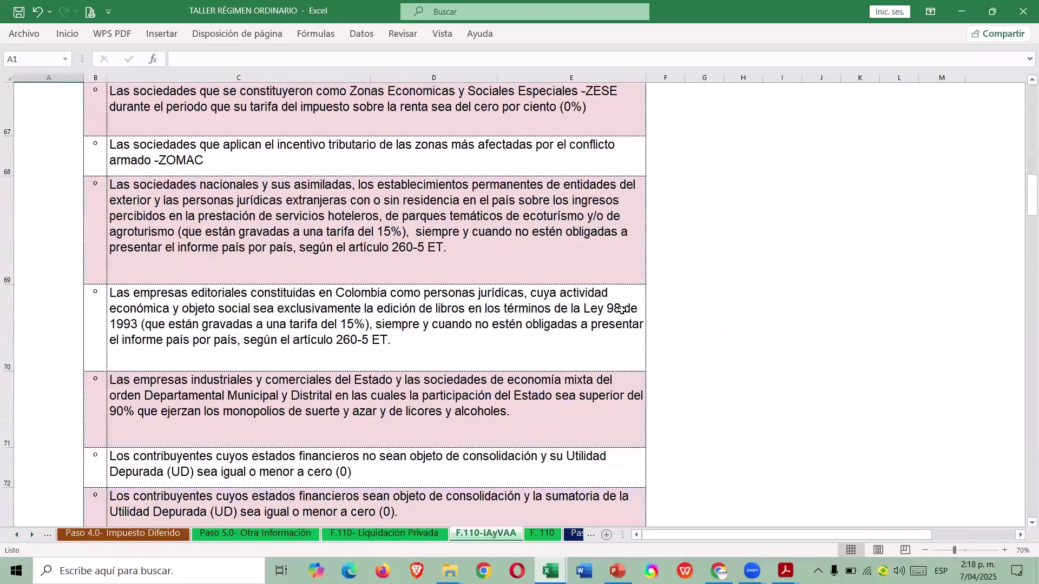
pyautogui.scroll(-10, 621, 305)
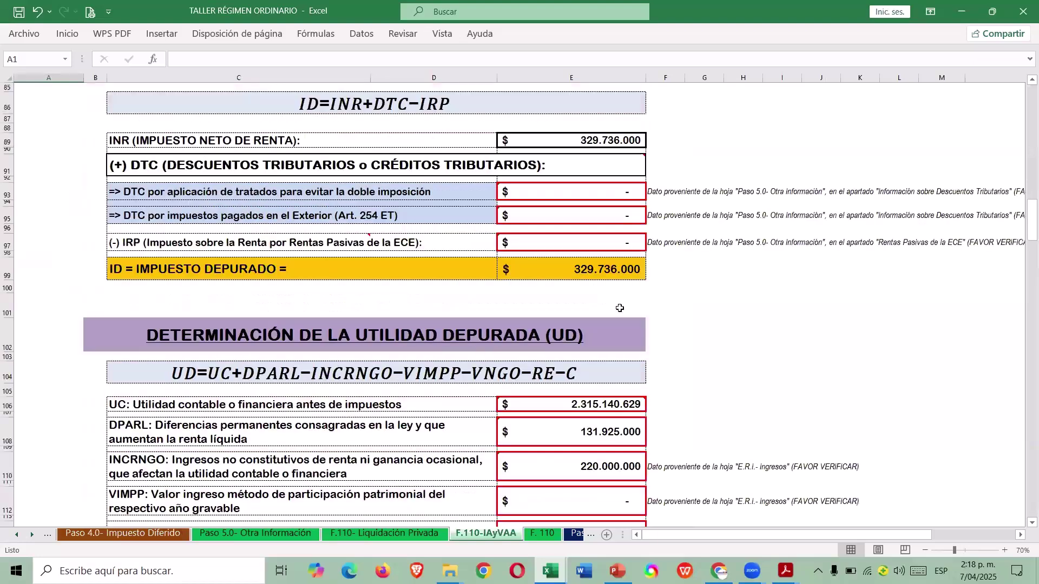
pyautogui.scroll(-6, 620, 308)
pyautogui.scroll(-6, 625, 373)
pyautogui.scroll(-2, 624, 388)
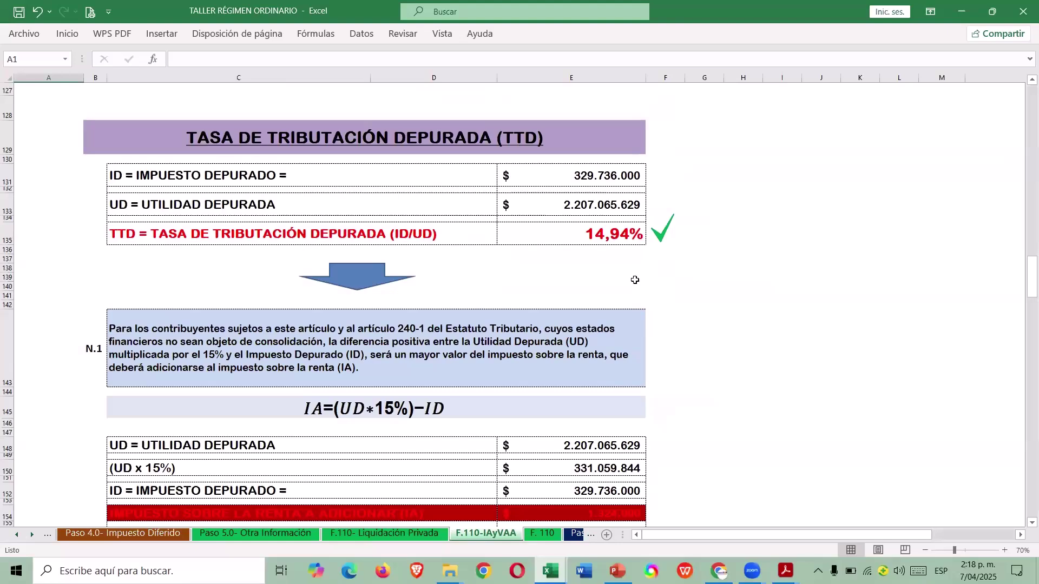
pyautogui.scroll(-1, 630, 289)
pyautogui.scroll(1, 623, 311)
pyautogui.scroll(6, 620, 237)
pyautogui.scroll(2, 669, 161)
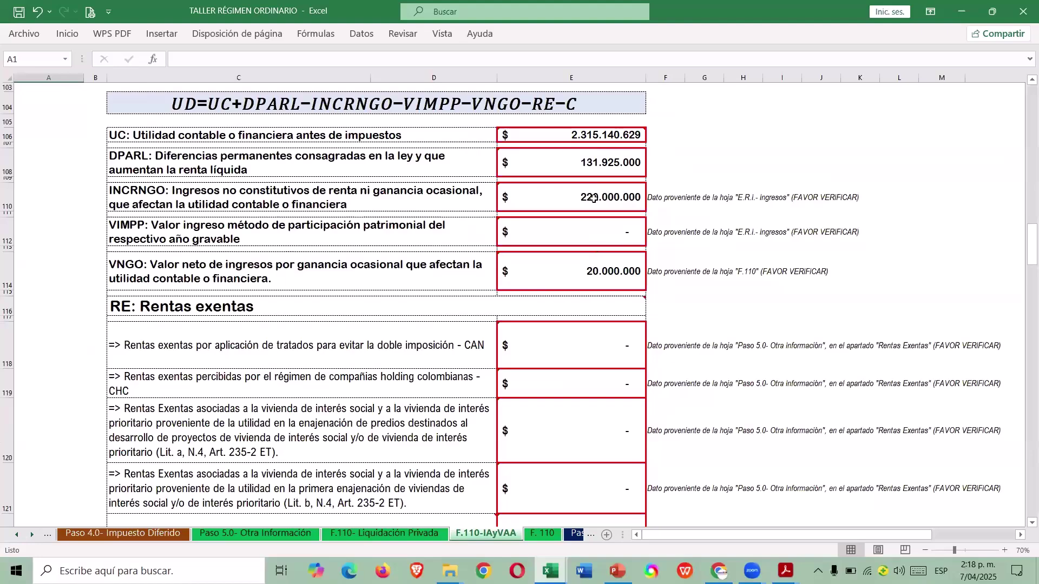
pyautogui.click(602, 158)
# Scroll down to the TTD result: utilidad depurada 2.207.065.629 and tasa de tributación depurada 14,94%.
pyautogui.scroll(-5, 627, 182)
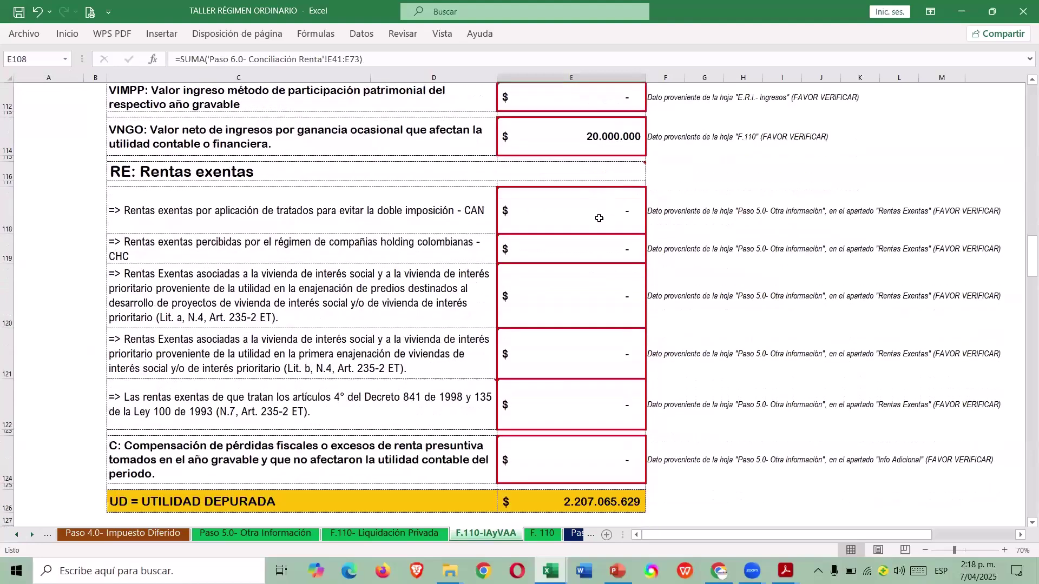
pyautogui.scroll(5, 589, 216)
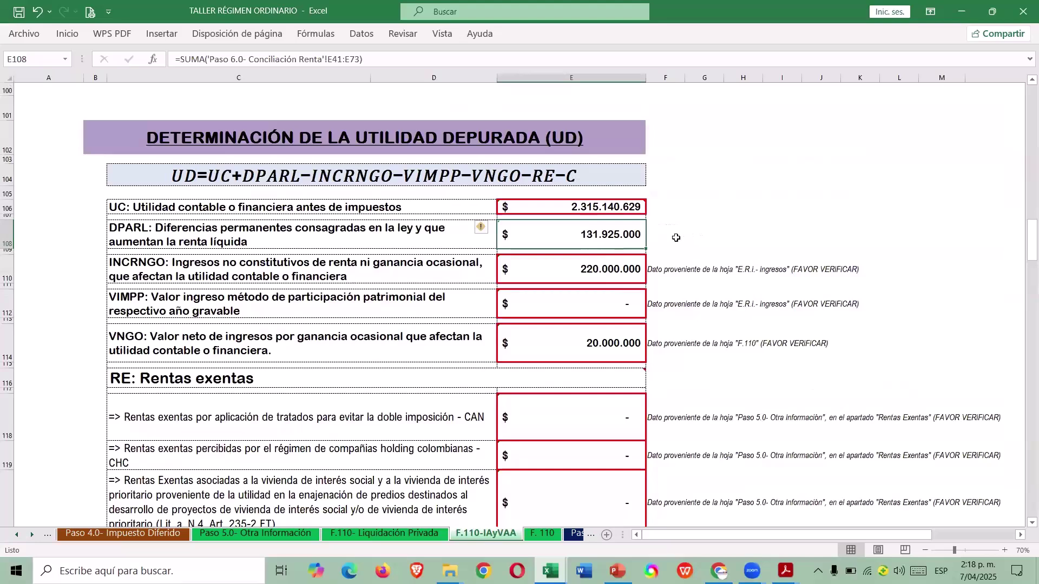
pyautogui.scroll(-5, 677, 238)
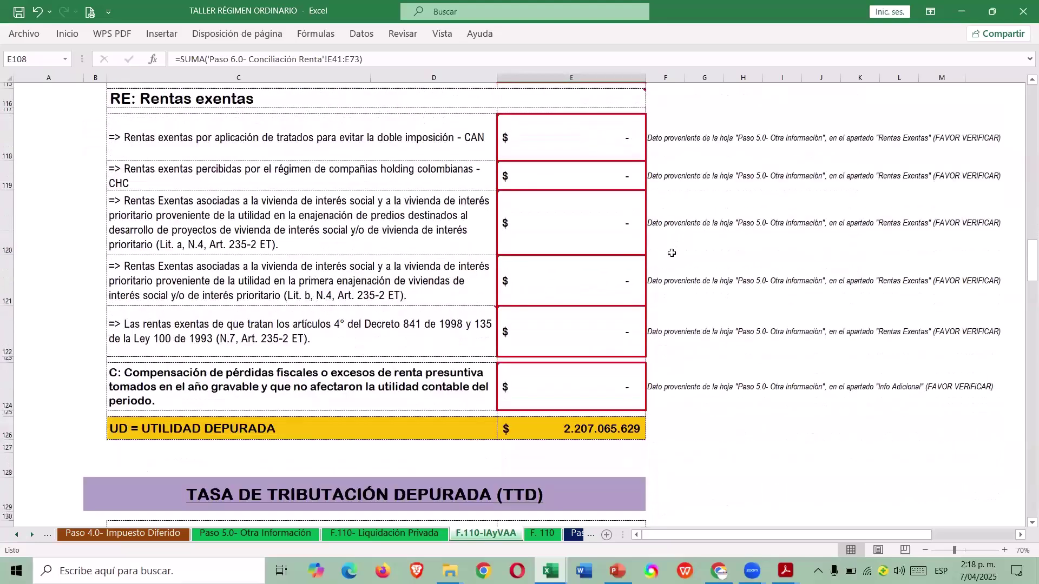
pyautogui.scroll(-2, 669, 264)
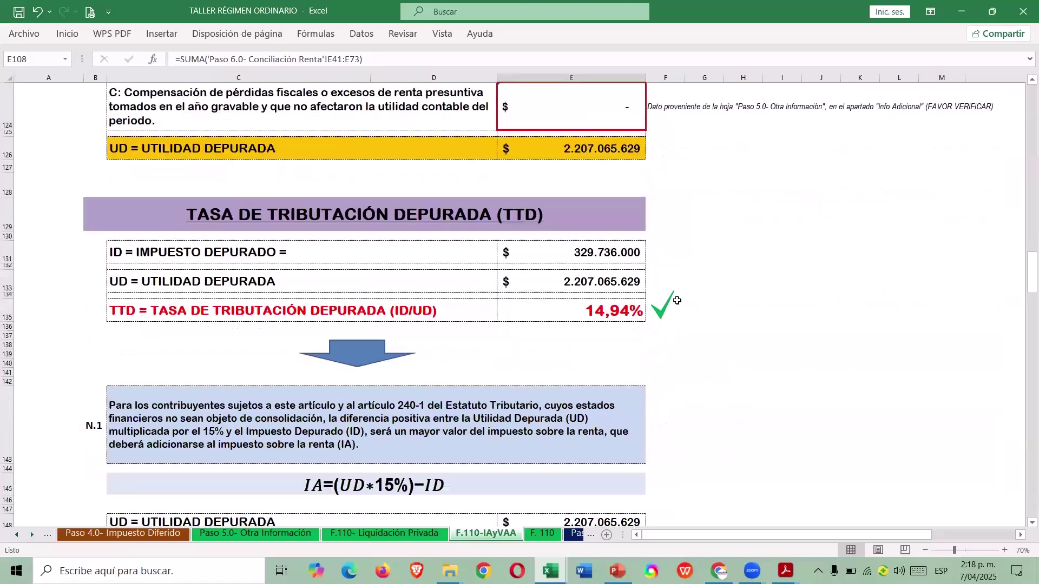
pyautogui.scroll(-1, 619, 359)
pyautogui.scroll(1, 622, 359)
pyautogui.scroll(-1, 664, 344)
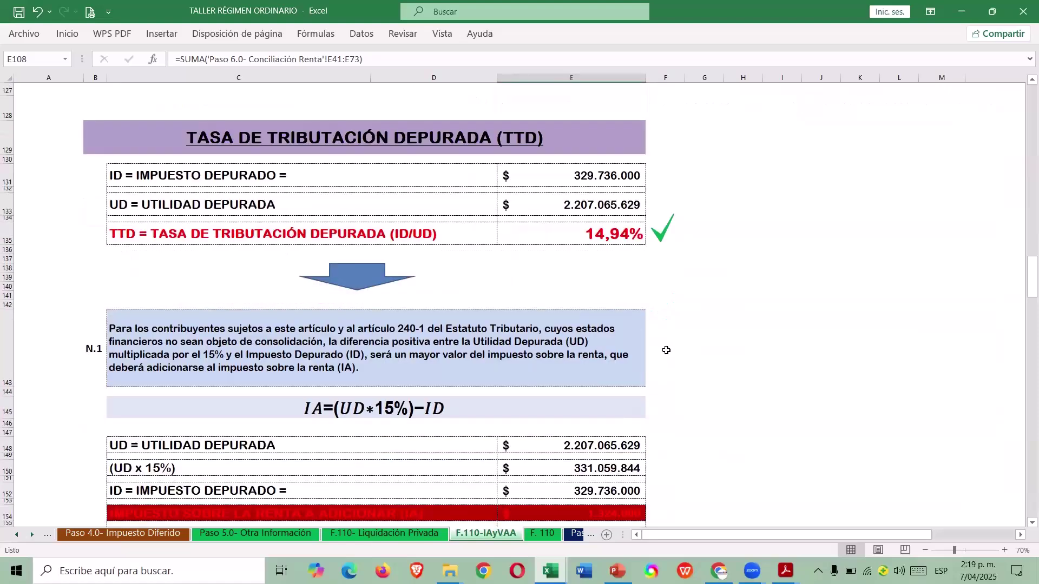
pyautogui.scroll(-1, 666, 349)
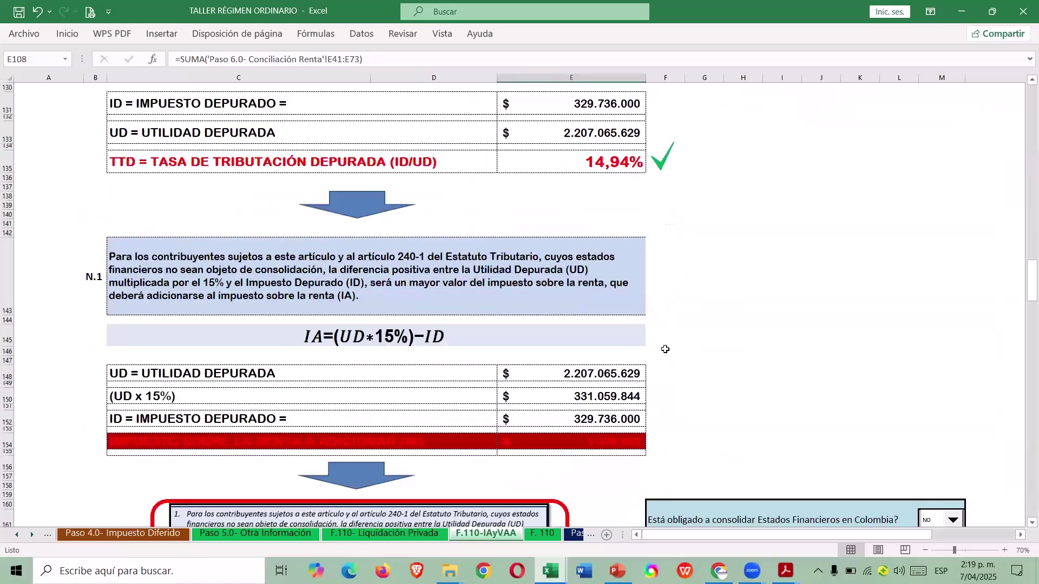
pyautogui.scroll(-1, 665, 350)
# Inspect the red additional-tax (IA) result and the consolidating entity's NIT field.
pyautogui.click(638, 403)
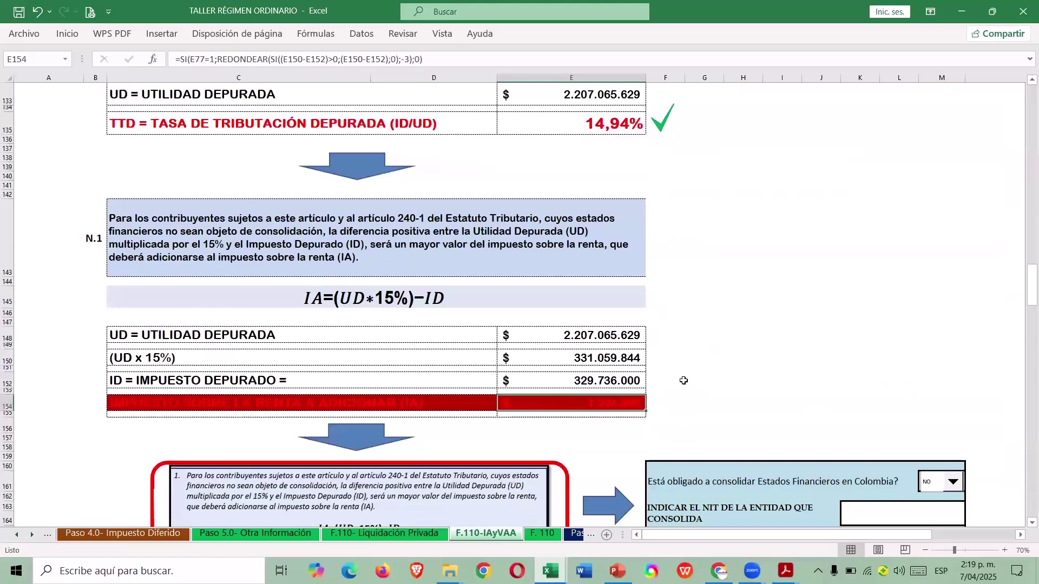
pyautogui.scroll(-1, 678, 393)
pyautogui.scroll(-2, 679, 393)
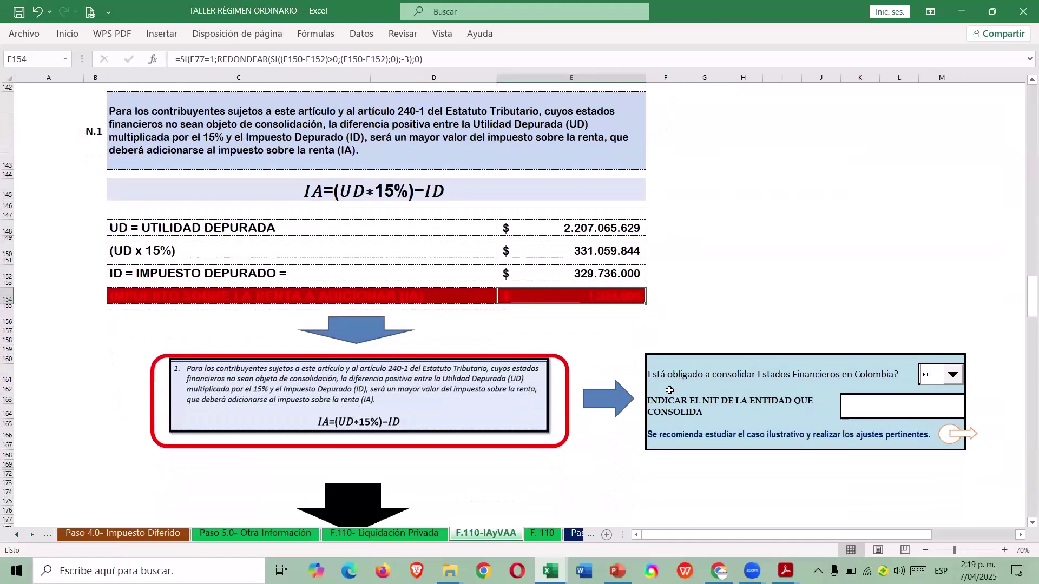
pyautogui.scroll(-2, 663, 391)
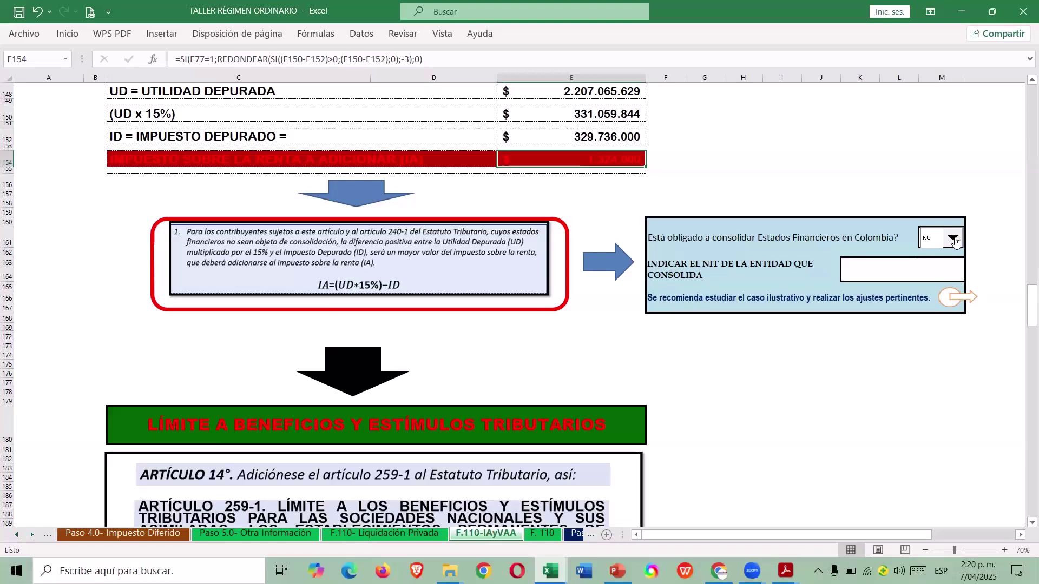
pyautogui.click(866, 269)
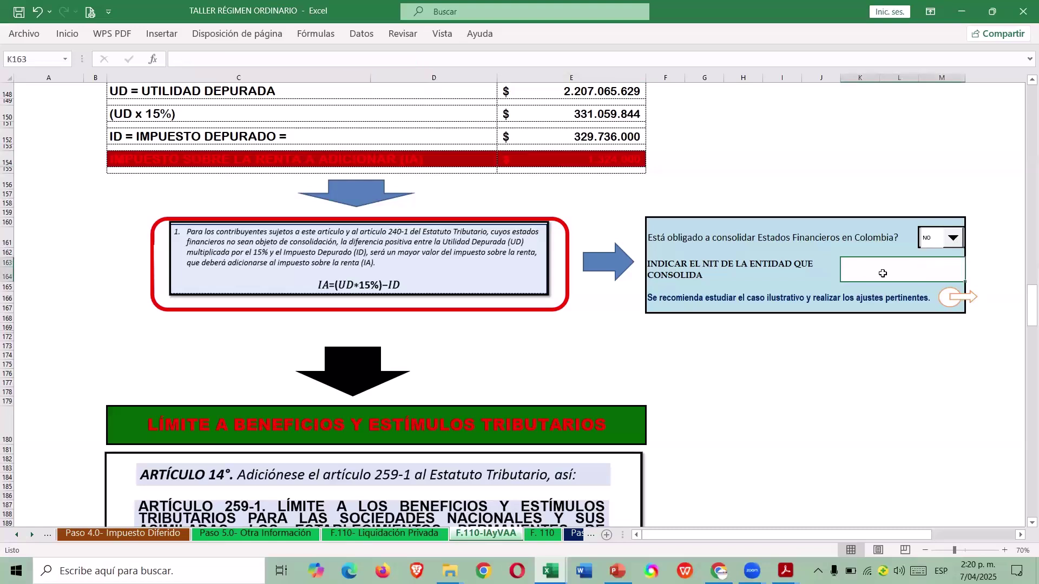
# Open the TTD (E.F.Consolidados) sheet and review its 4,99% group rate.
pyautogui.click(946, 302)
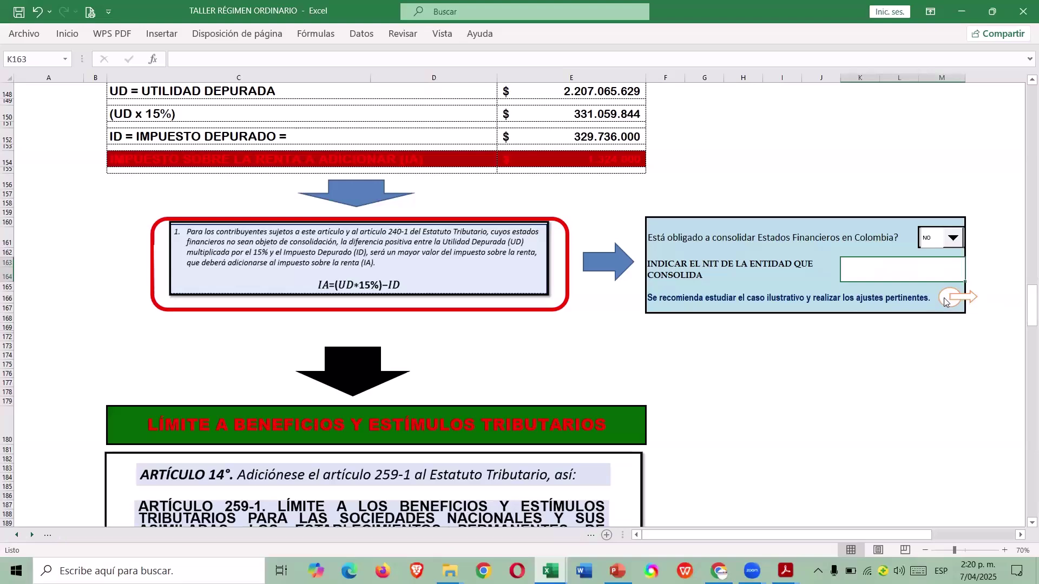
pyautogui.scroll(-6, 786, 294)
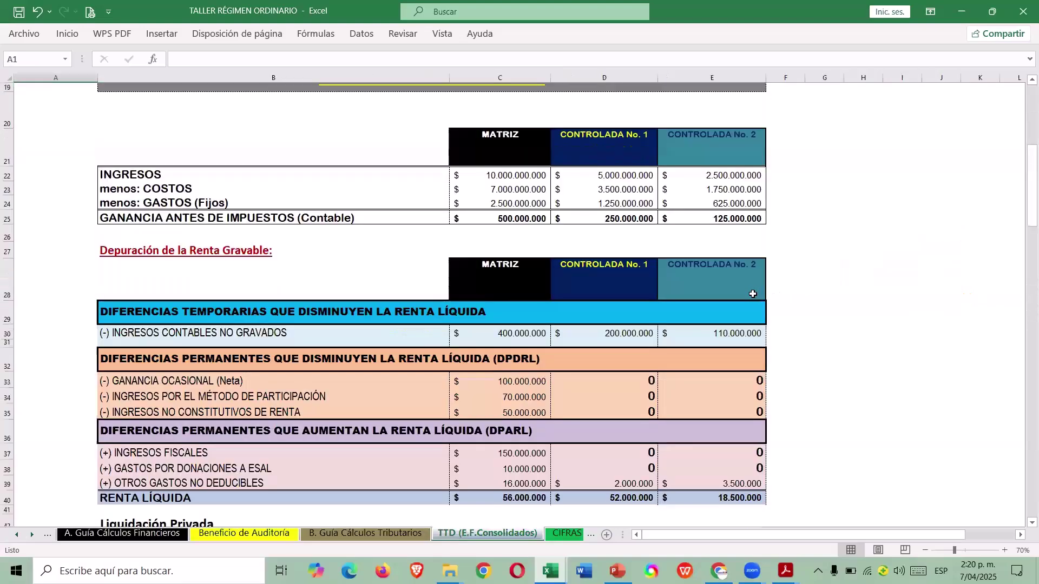
pyautogui.scroll(-6, 753, 294)
pyautogui.scroll(12, 754, 293)
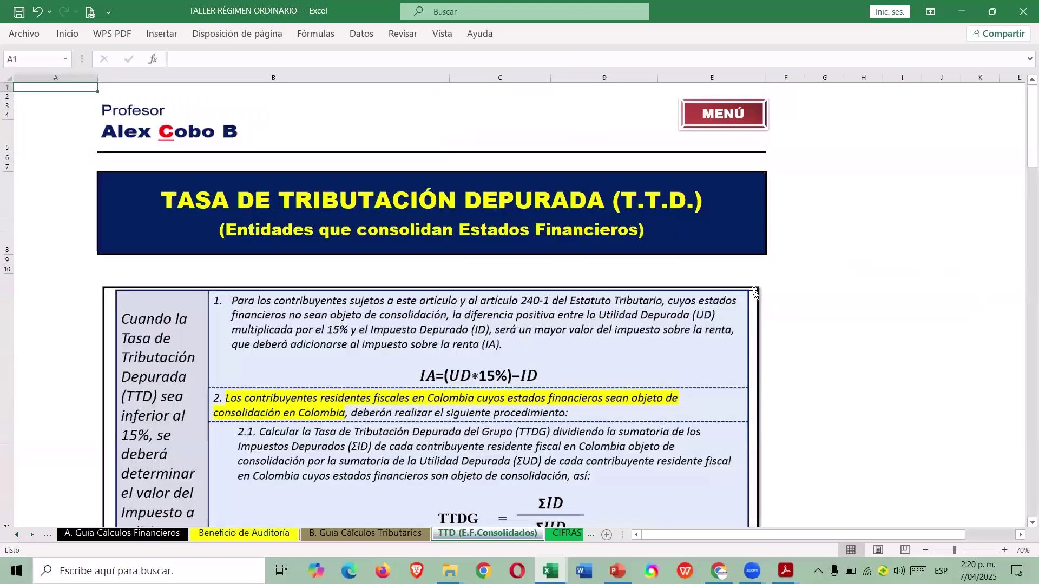
pyautogui.scroll(-2, 755, 293)
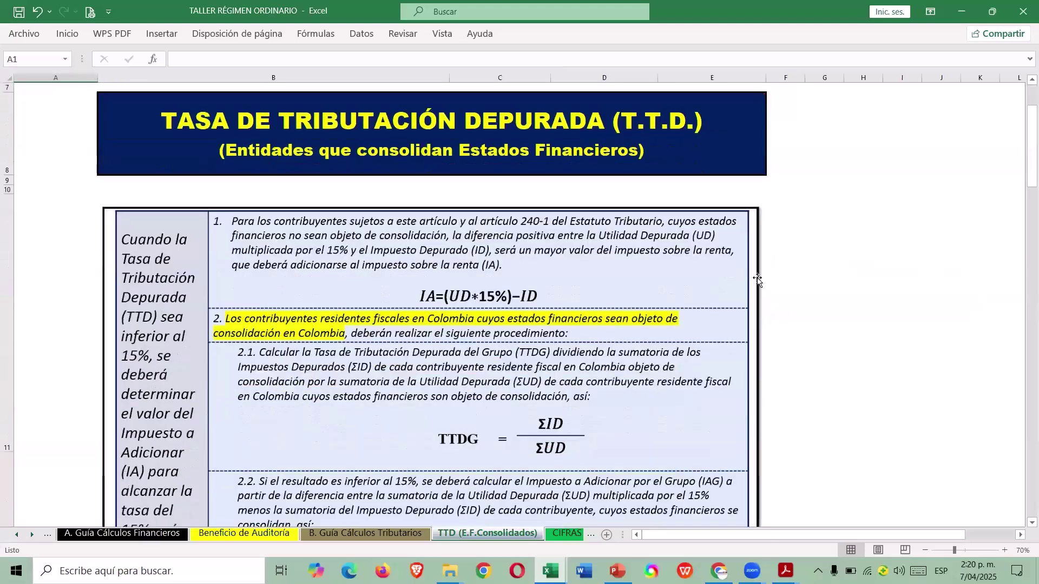
pyautogui.scroll(-6, 712, 324)
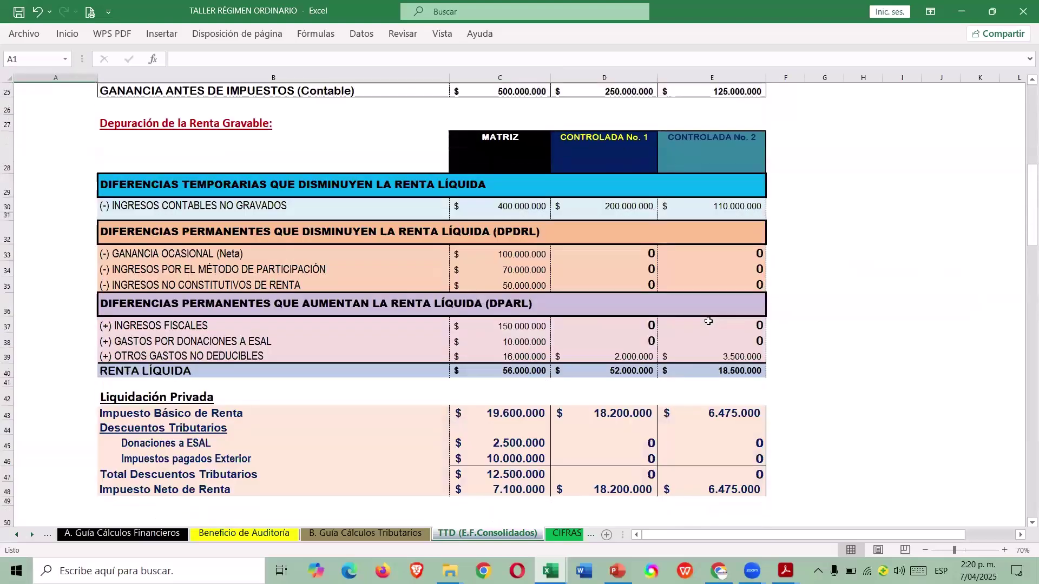
pyautogui.scroll(-18, 709, 321)
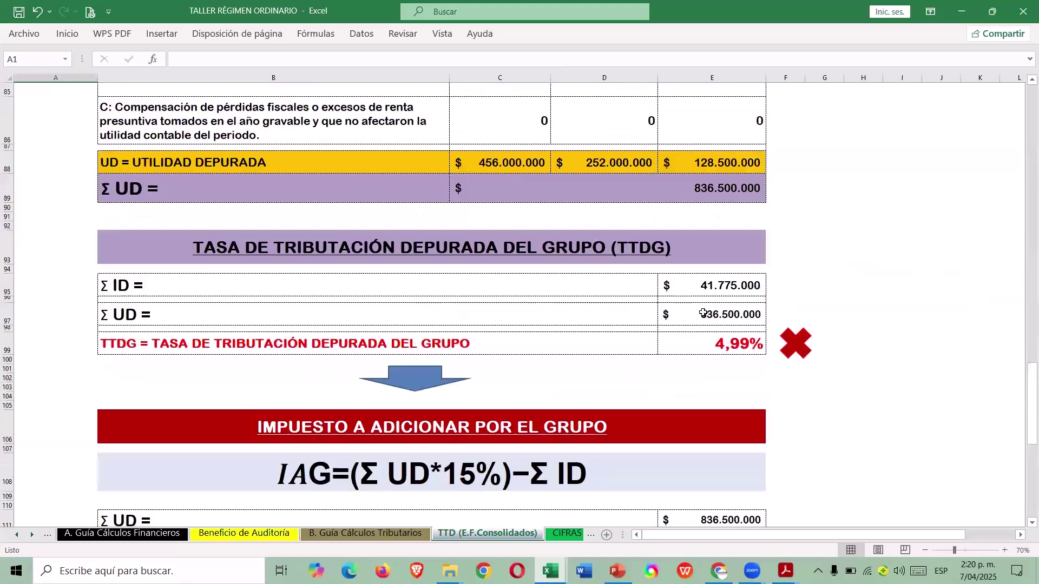
pyautogui.scroll(20, 703, 313)
pyautogui.click(731, 111)
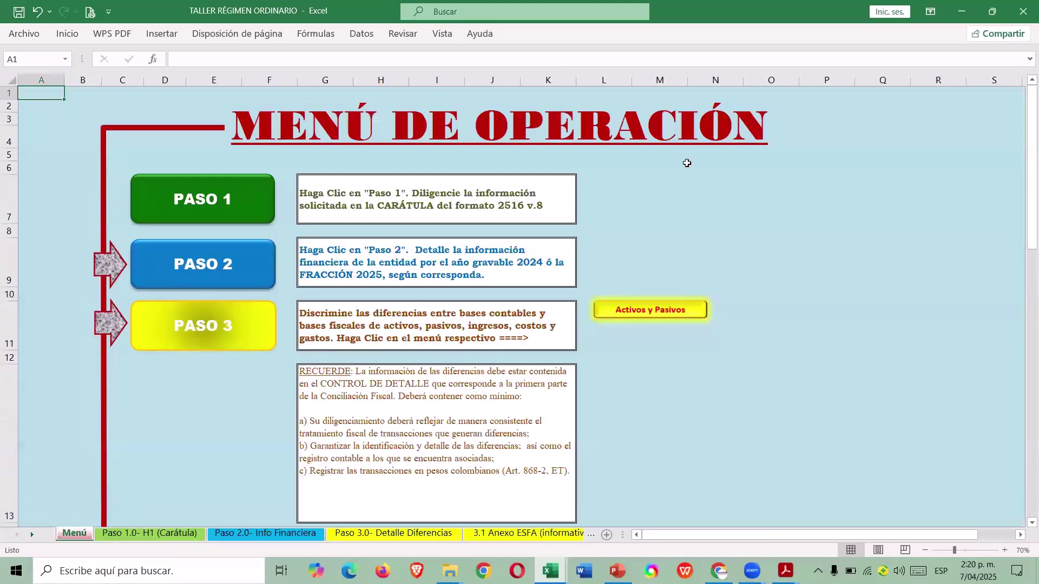
pyautogui.scroll(2, 640, 232)
pyautogui.scroll(-5, 642, 237)
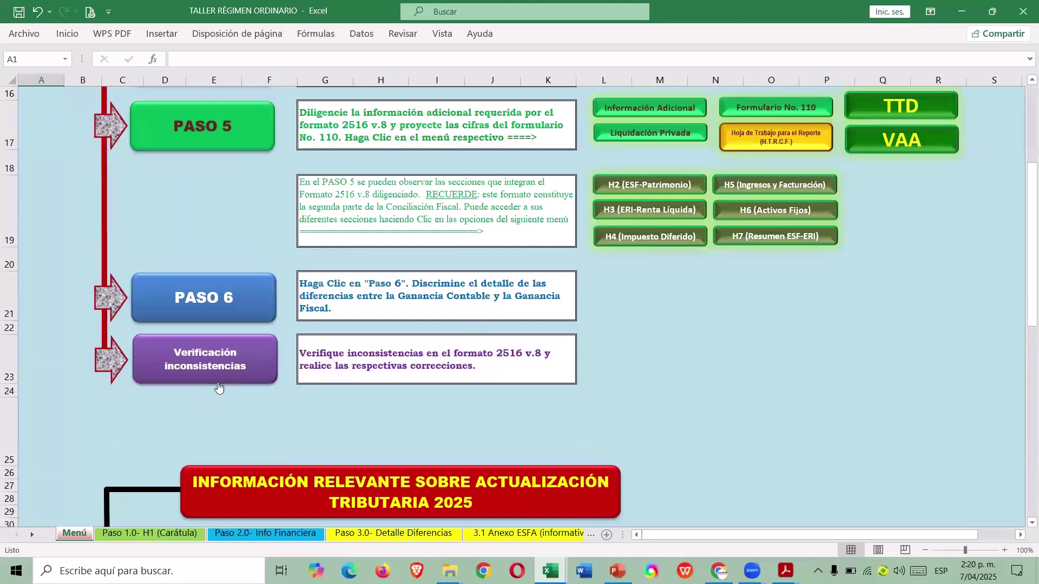
pyautogui.click(235, 362)
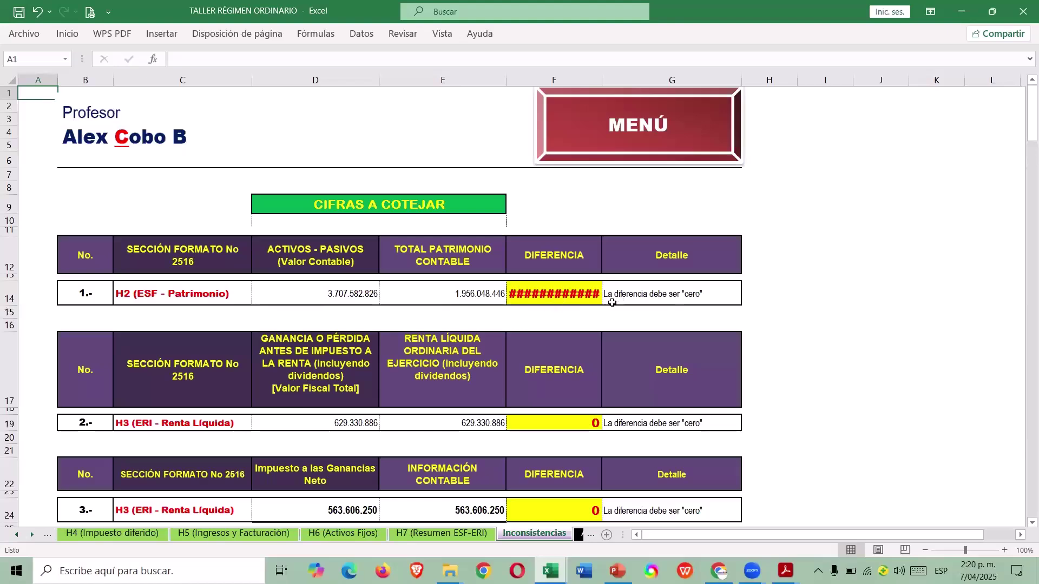
pyautogui.scroll(-1, 618, 297)
pyautogui.scroll(-15, 616, 250)
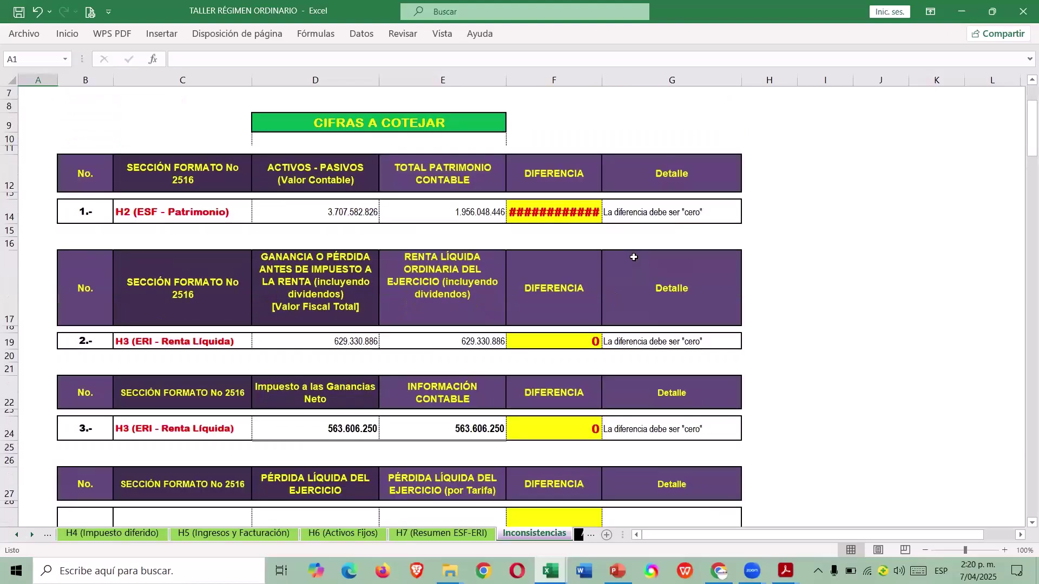
pyautogui.scroll(-20, 598, 272)
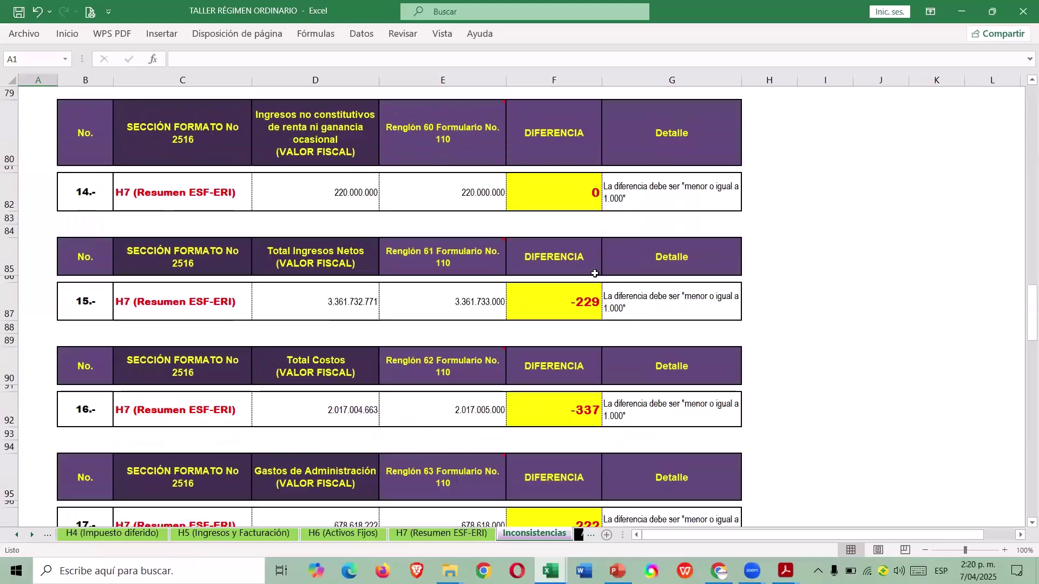
pyautogui.scroll(-8, 590, 279)
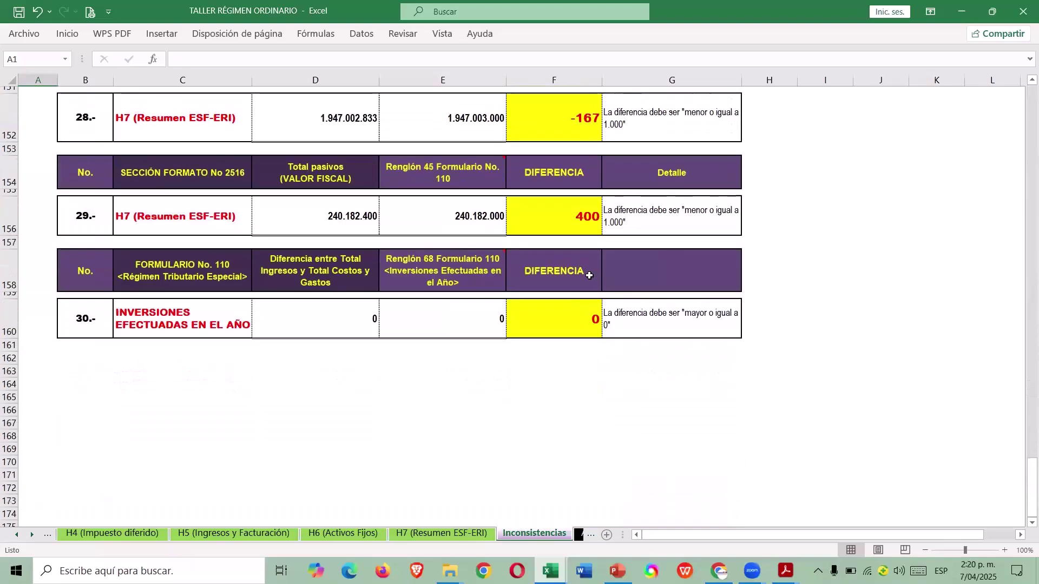
pyautogui.scroll(11, 590, 278)
pyautogui.scroll(20, 589, 278)
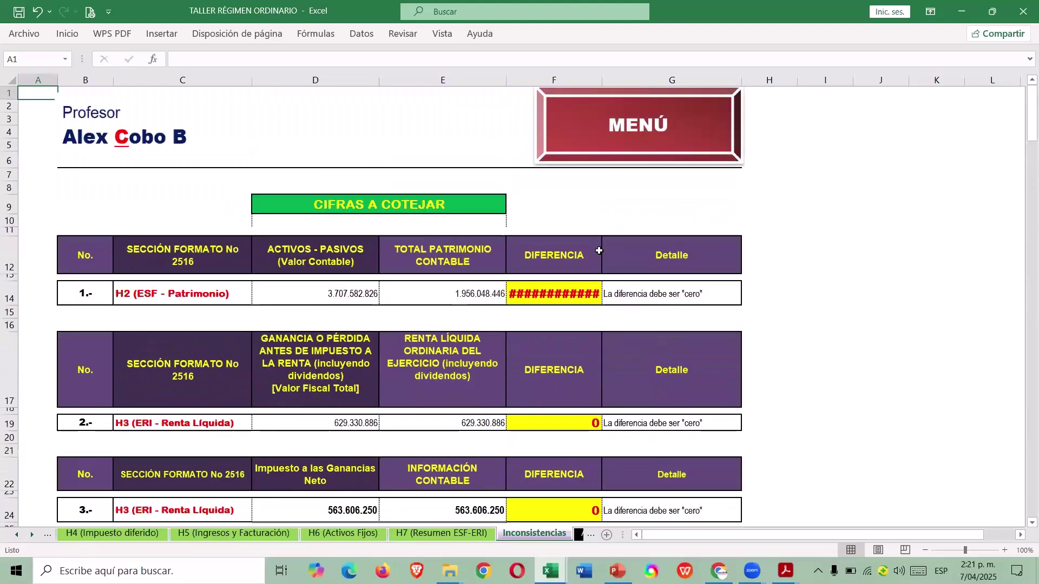
pyautogui.scroll(-1, 599, 250)
pyautogui.click(659, 251)
pyautogui.click(773, 248)
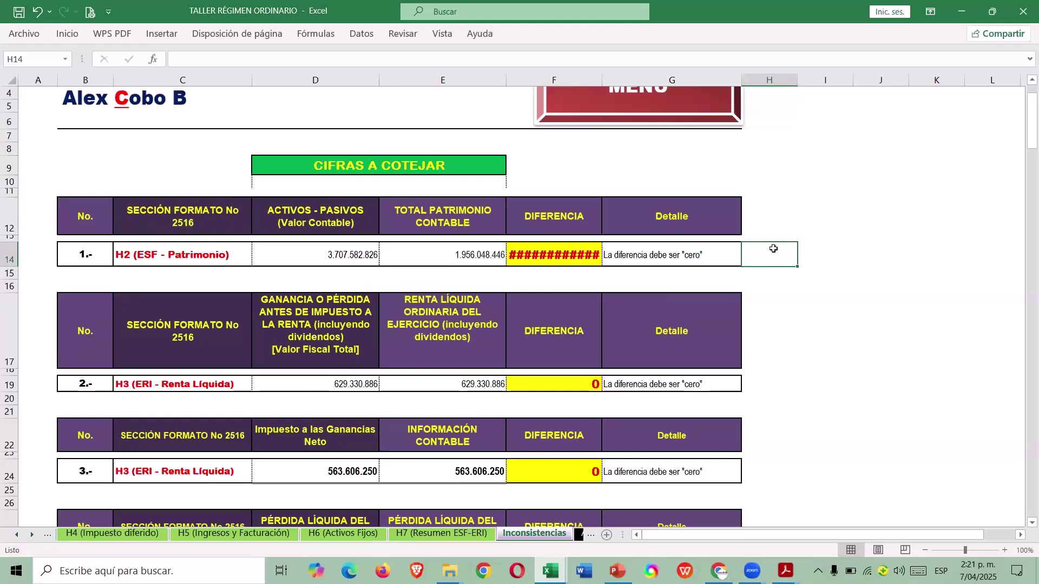
pyautogui.click(357, 230)
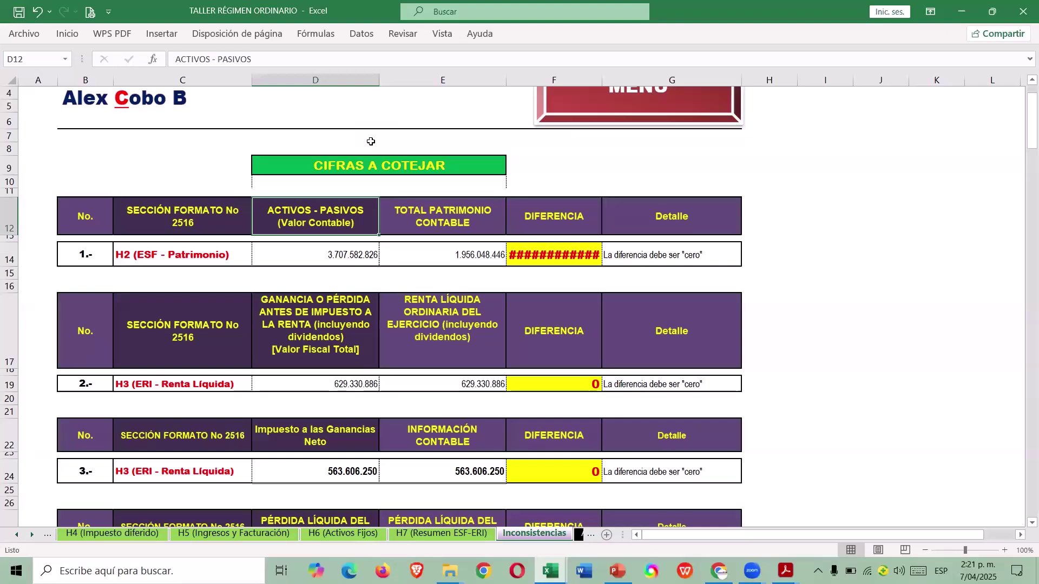
pyautogui.scroll(-8, 102, 225)
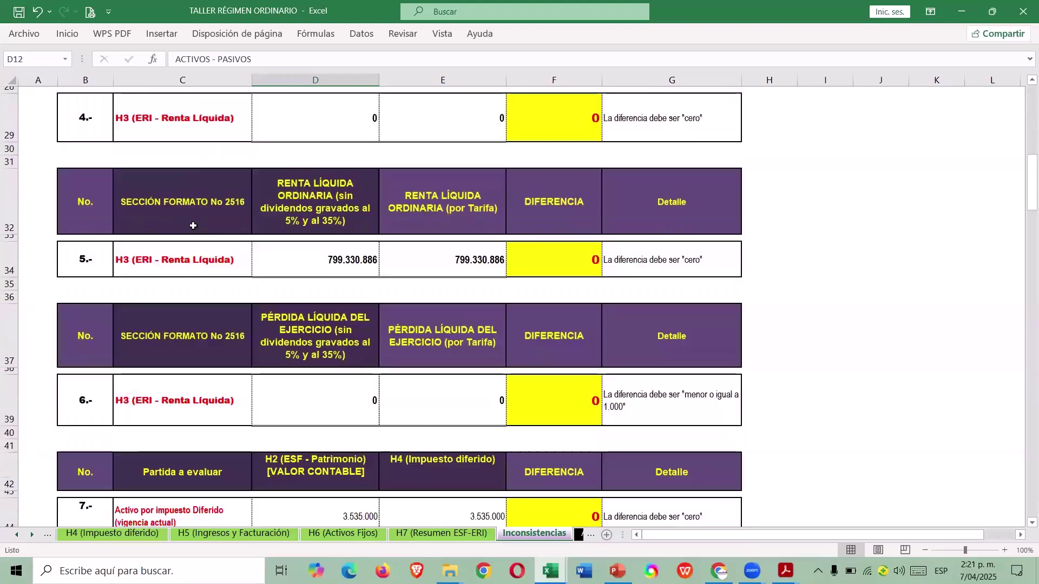
pyautogui.scroll(-4, 466, 265)
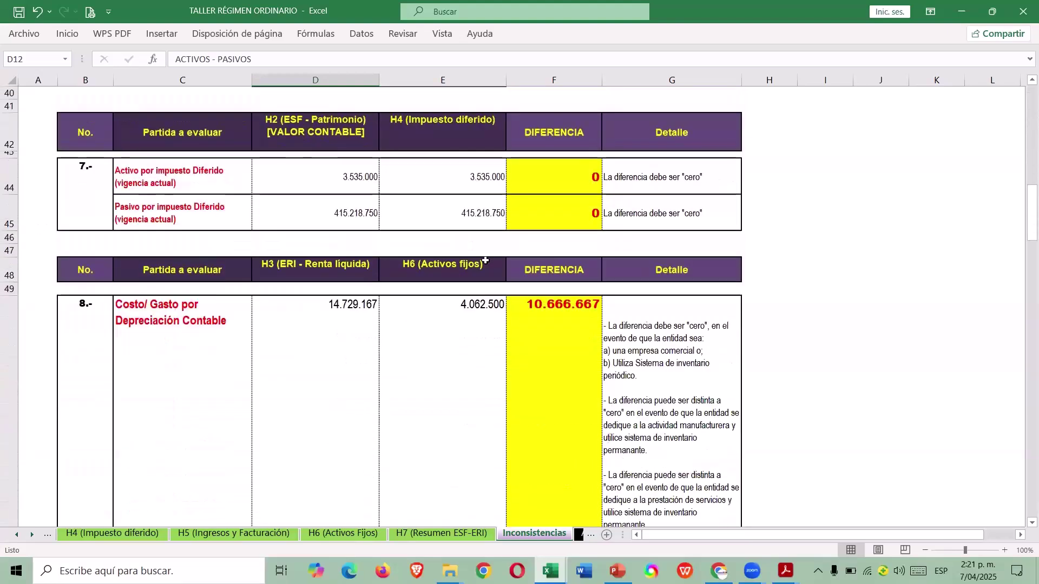
pyautogui.scroll(-1, 485, 261)
pyautogui.scroll(-1, 496, 267)
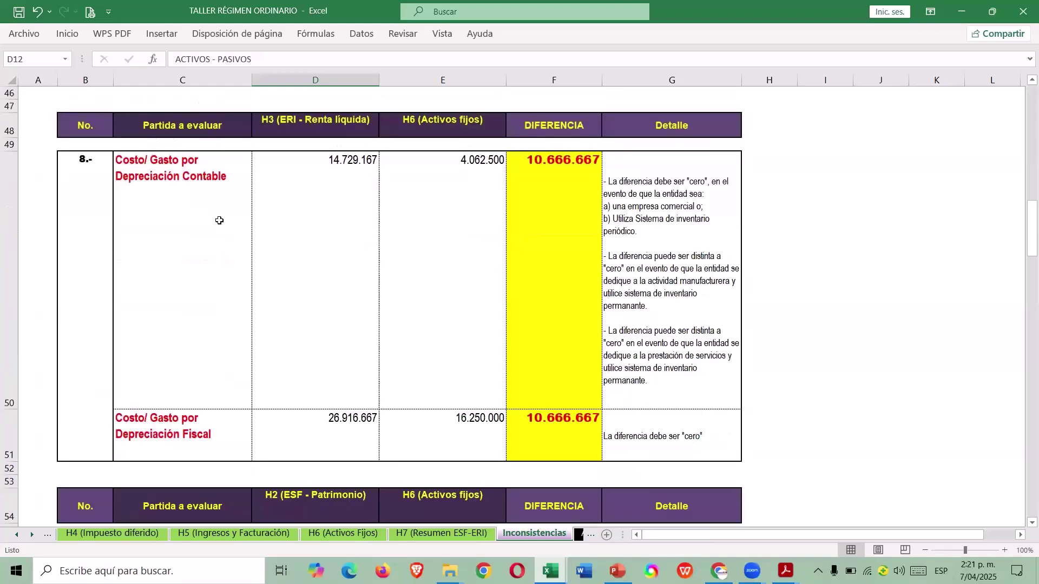
pyautogui.click(198, 209)
pyautogui.click(439, 205)
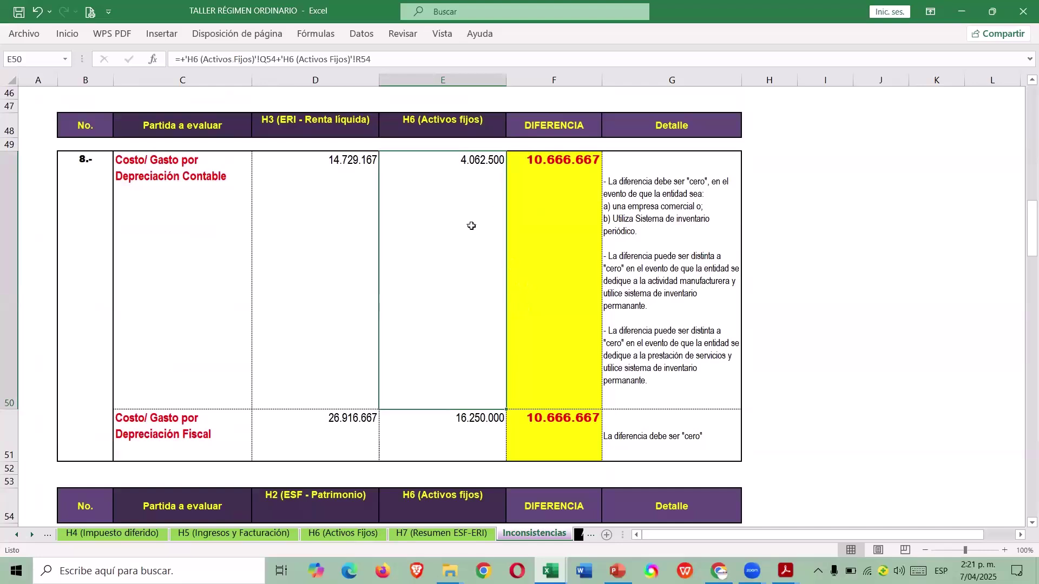
pyautogui.scroll(-1, 477, 230)
pyautogui.scroll(-11, 469, 241)
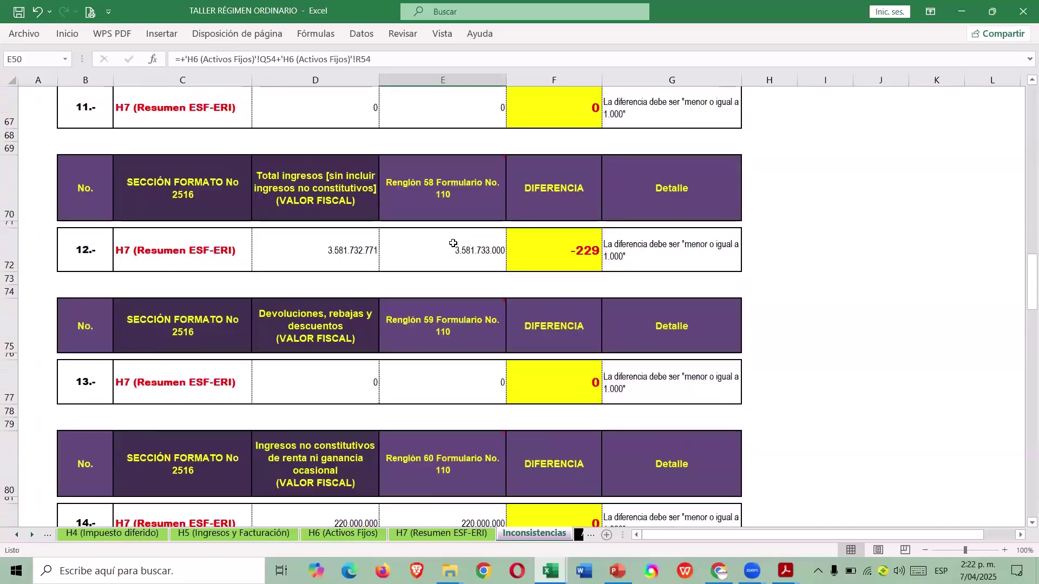
pyautogui.scroll(-18, 450, 244)
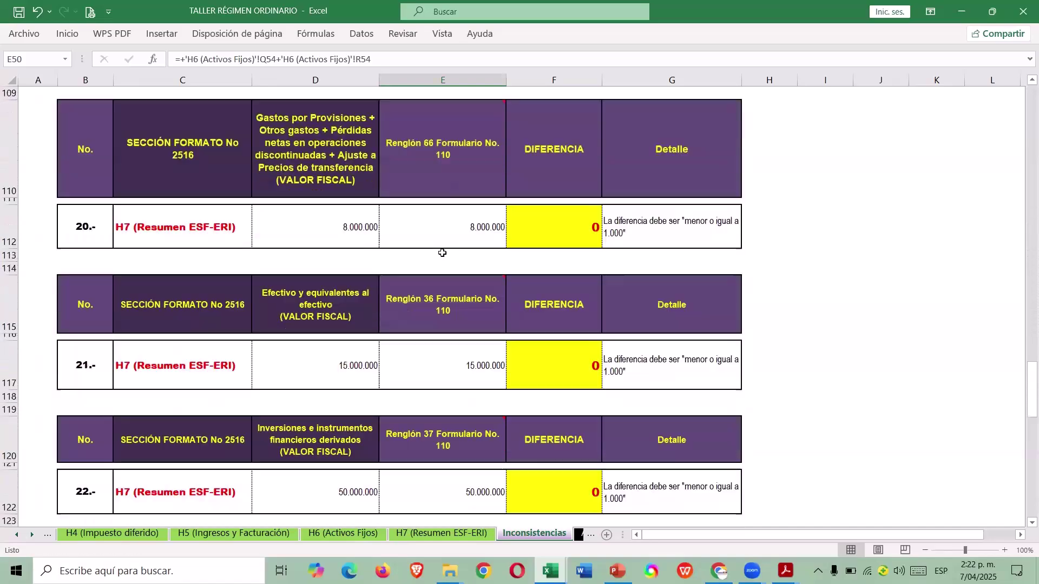
pyautogui.scroll(-4, 442, 263)
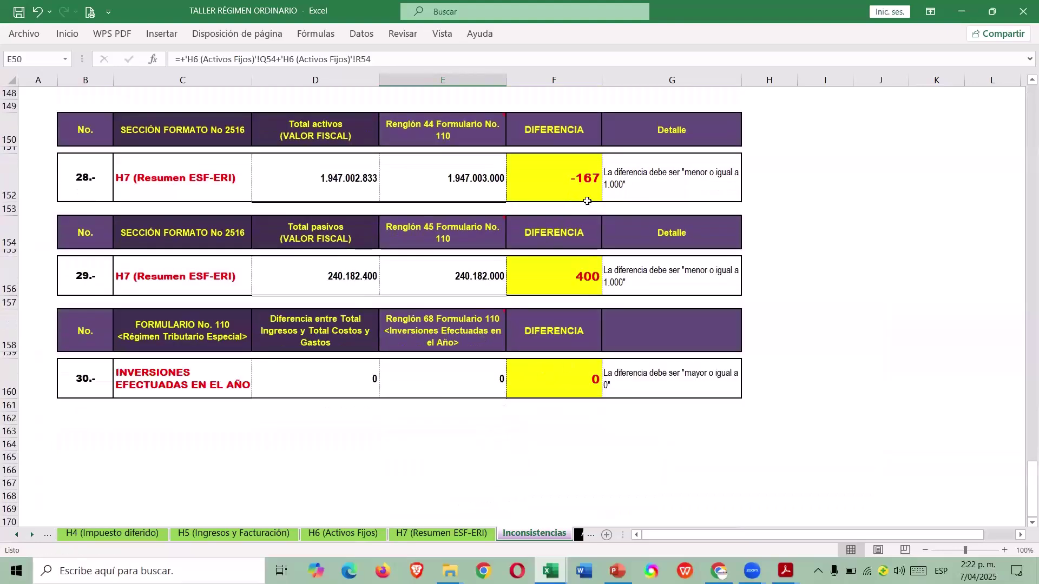
pyautogui.scroll(1, 649, 197)
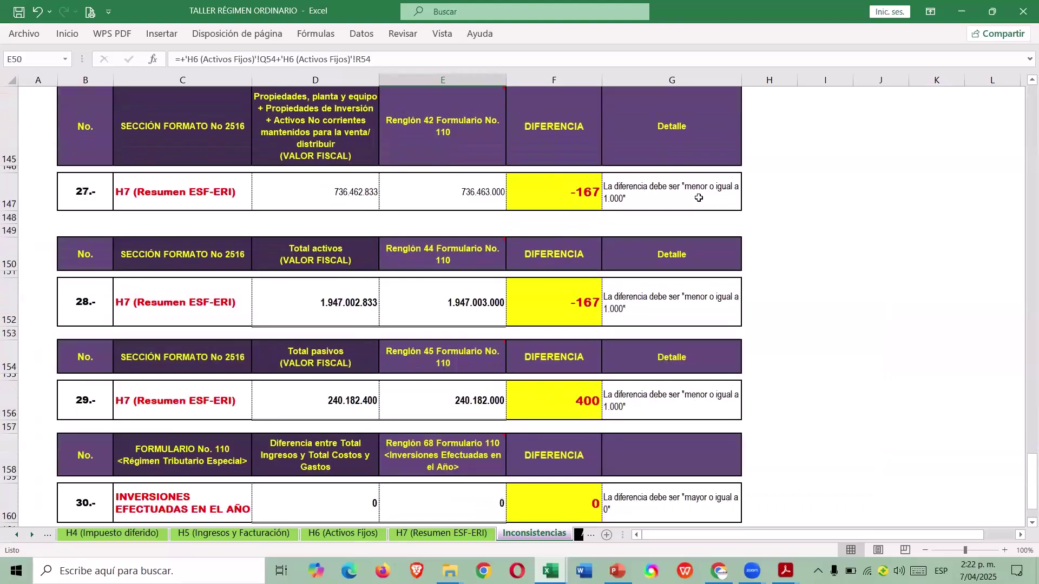
pyautogui.scroll(20, 634, 244)
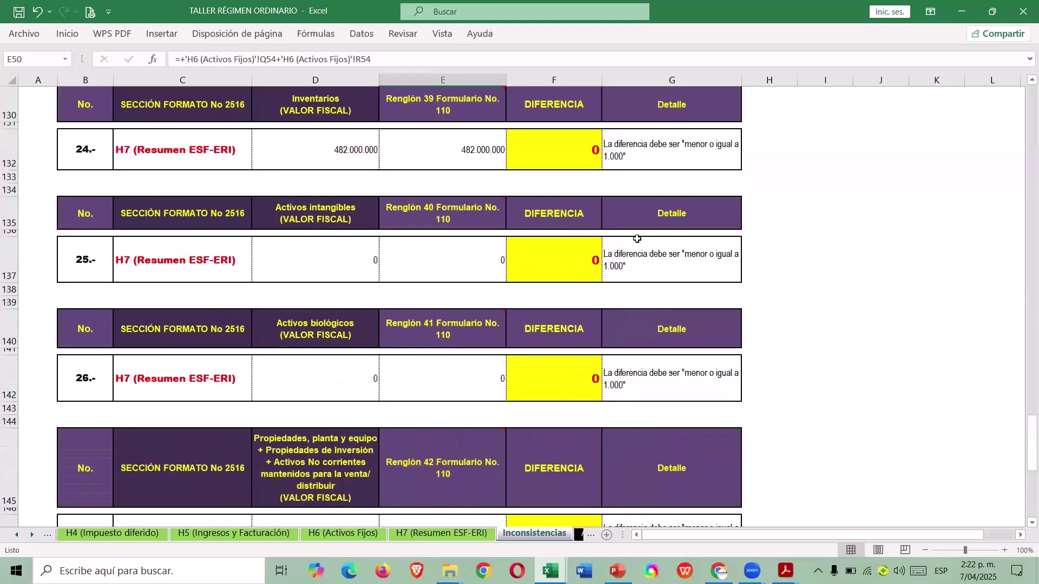
pyautogui.scroll(20, 611, 234)
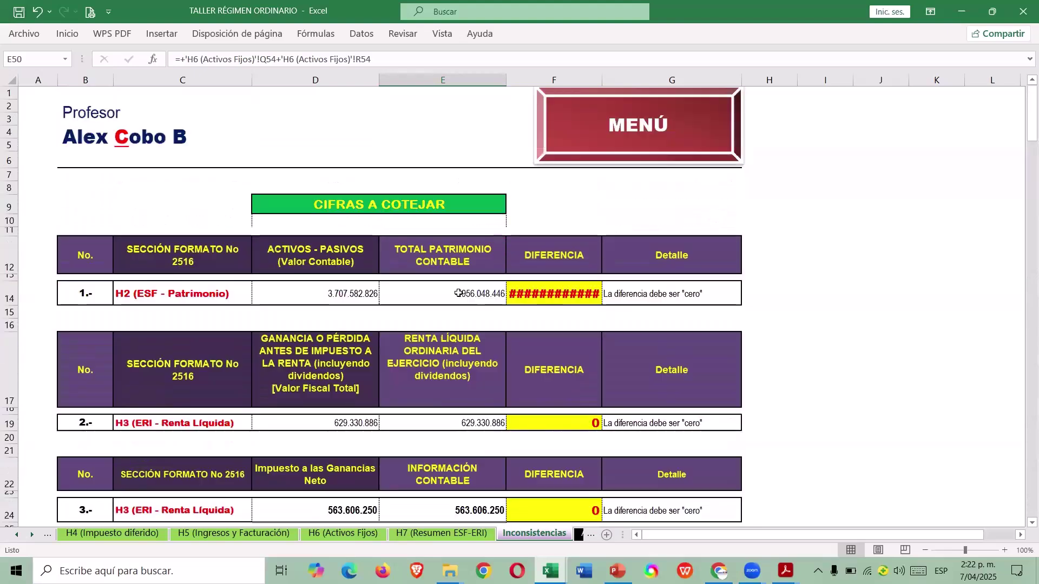
pyautogui.click(458, 294)
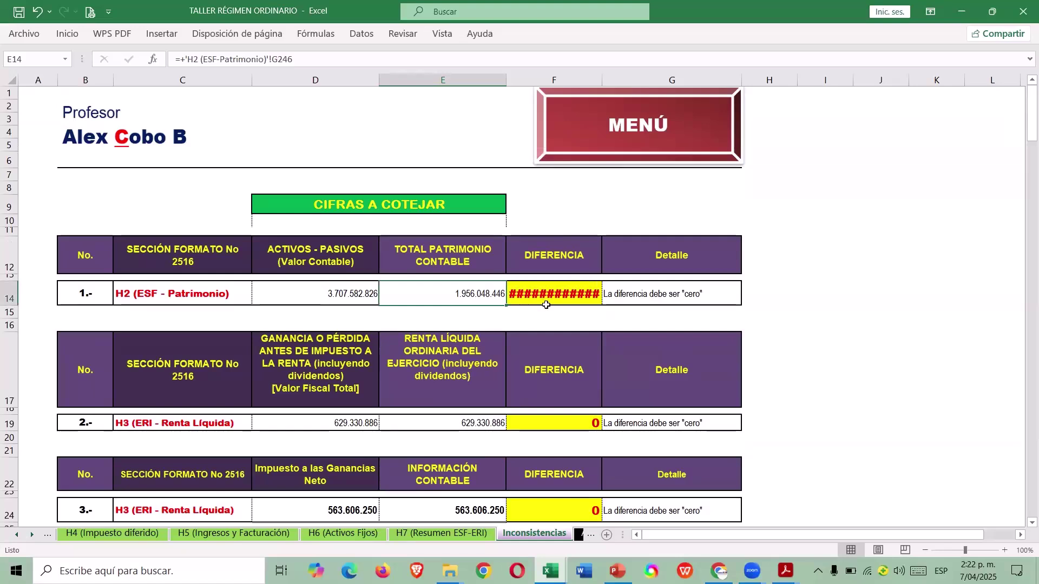
# Go through the operation menu to the H2 (ESF-Patrimonio) sheet and scan the equity figures.
pyautogui.click(593, 146)
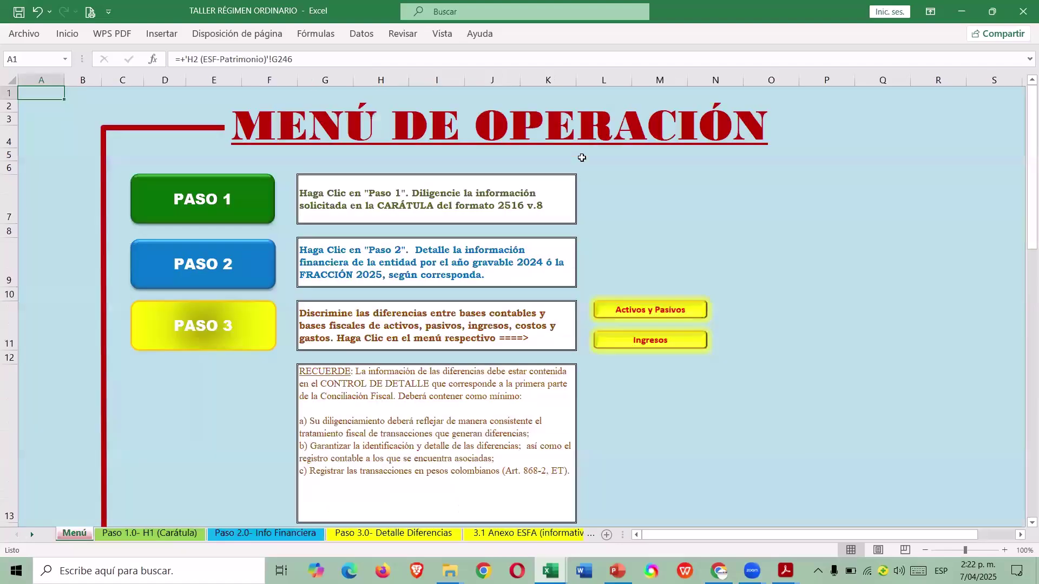
pyautogui.scroll(-3, 583, 163)
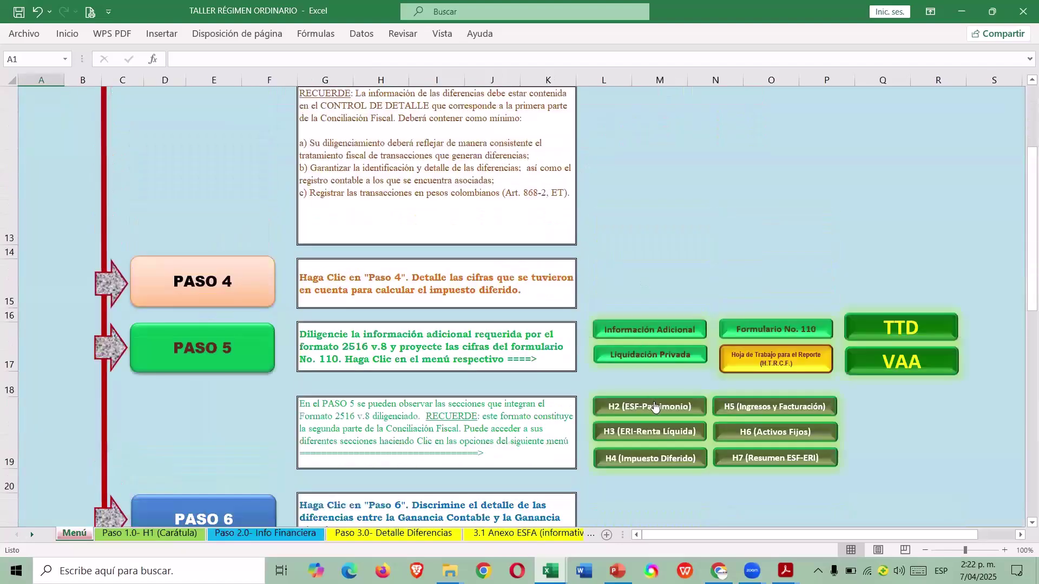
pyautogui.click(651, 407)
pyautogui.scroll(-6, 594, 336)
pyautogui.scroll(-20, 593, 336)
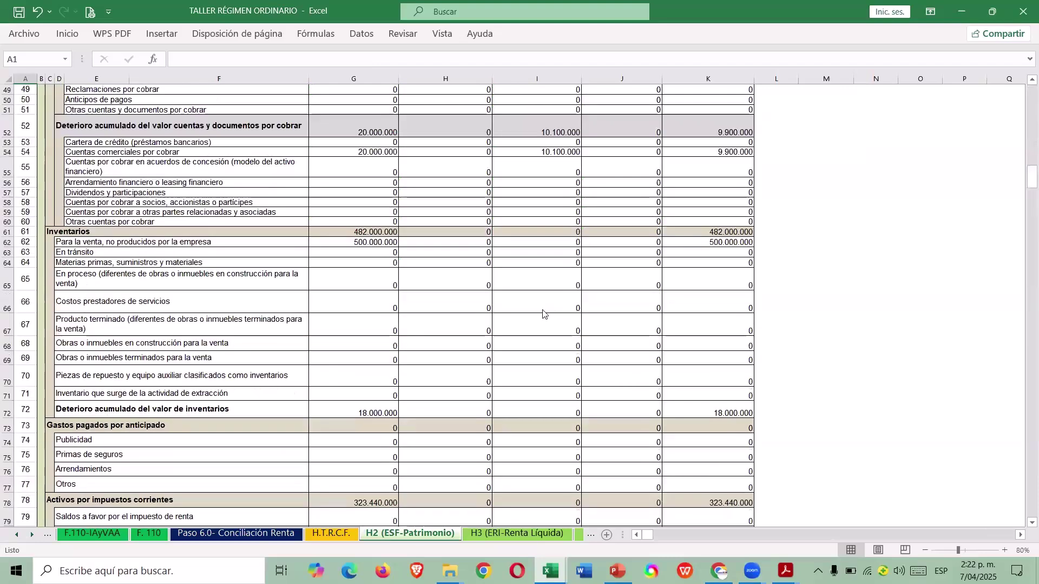
pyautogui.scroll(-20, 483, 319)
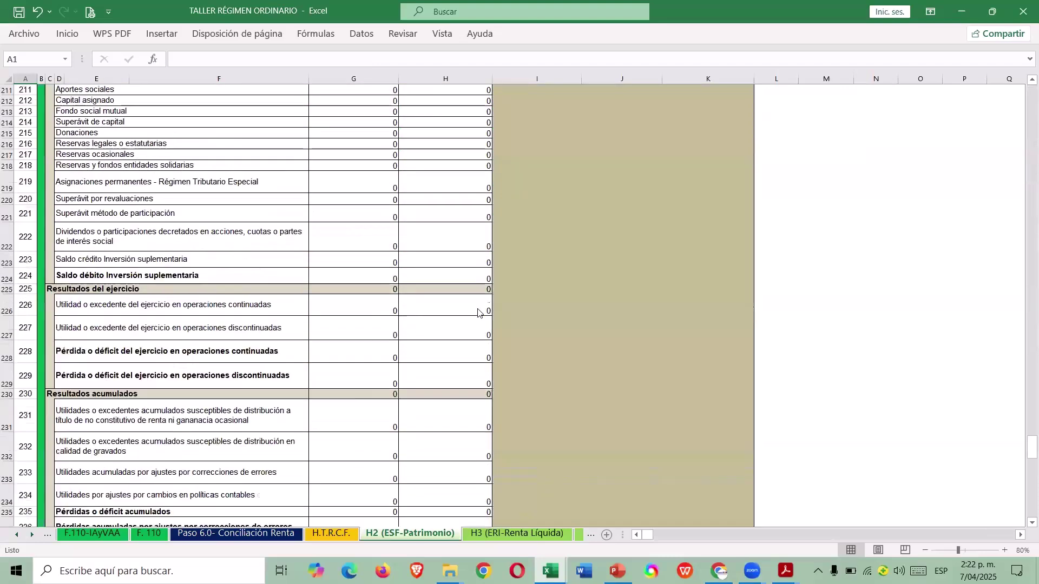
pyautogui.scroll(2, 480, 314)
pyautogui.scroll(1, 320, 190)
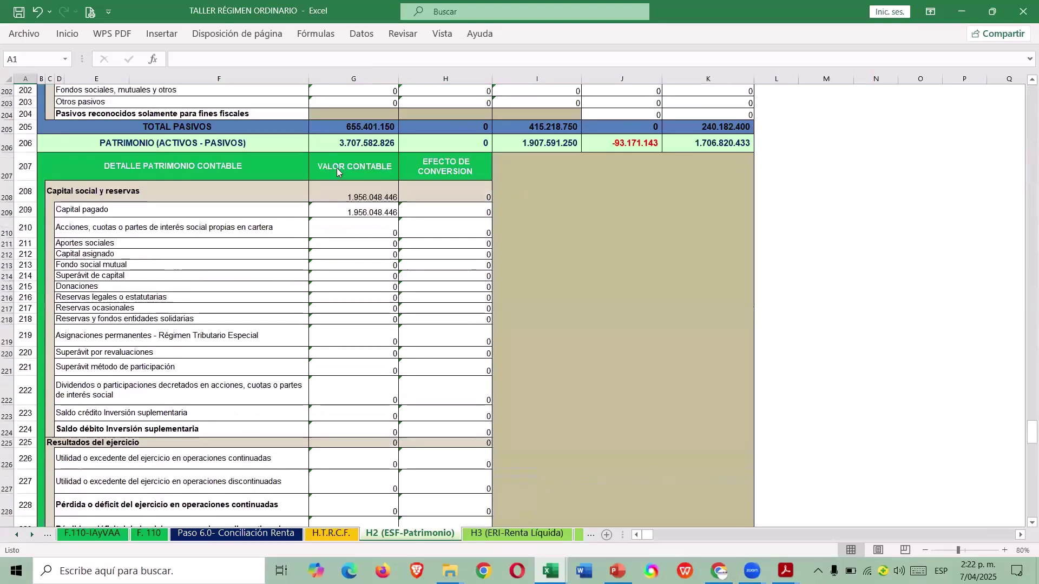
# Check the formulas in G206 (equity total), G242 (conversion adjustment) and G226 (year's profit), then return to the menu.
pyautogui.click(352, 144)
pyautogui.scroll(2, 372, 227)
pyautogui.scroll(-13, 372, 268)
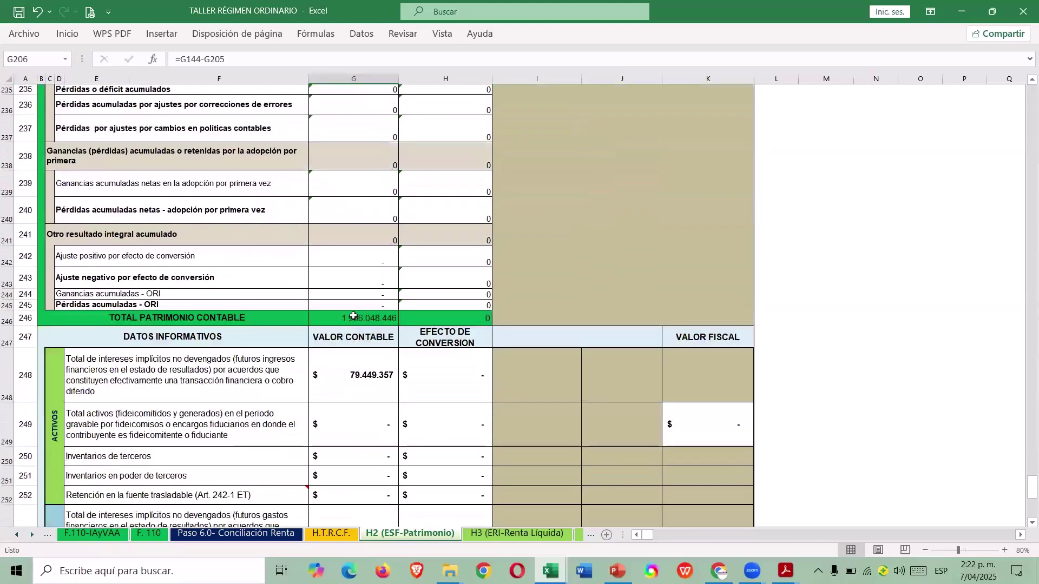
pyautogui.click(385, 253)
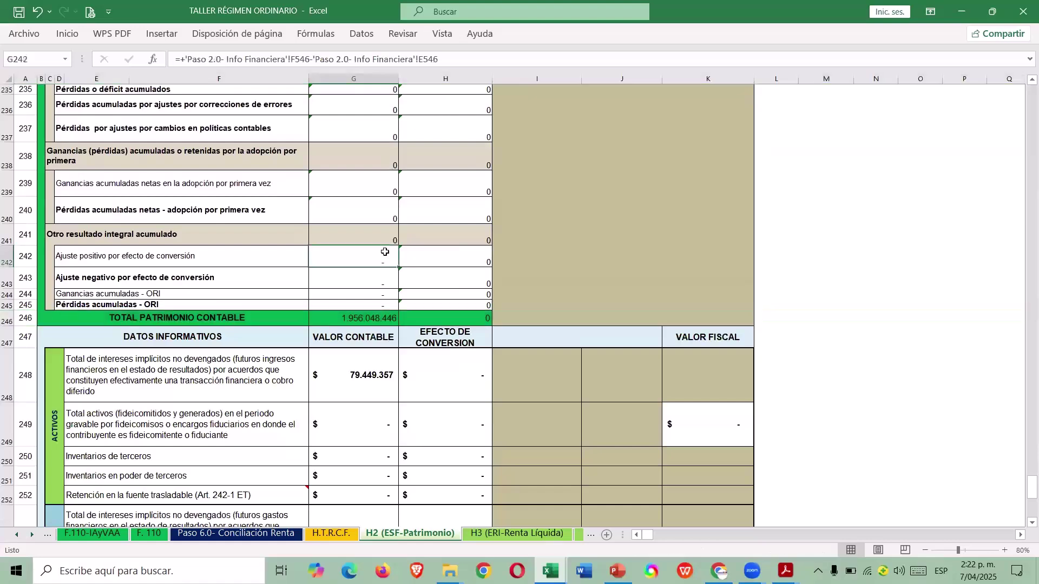
pyautogui.scroll(8, 385, 252)
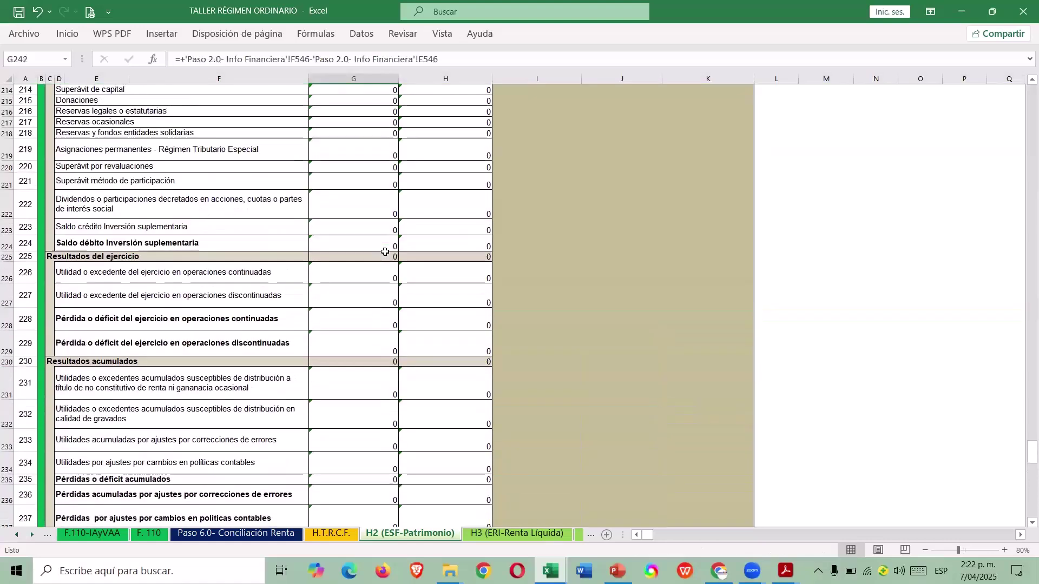
pyautogui.scroll(2, 383, 247)
pyautogui.click(342, 421)
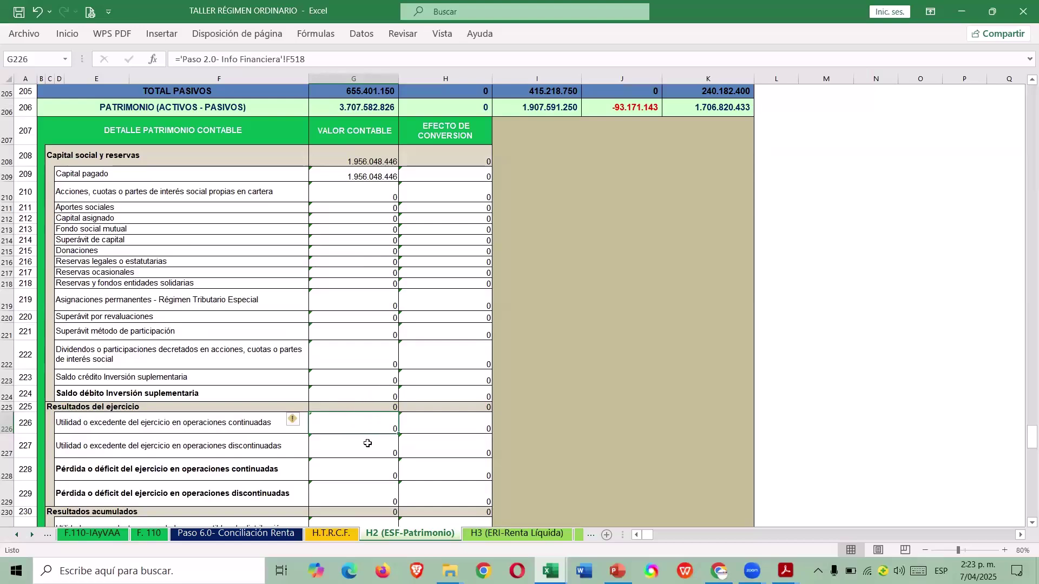
pyautogui.scroll(15, 457, 361)
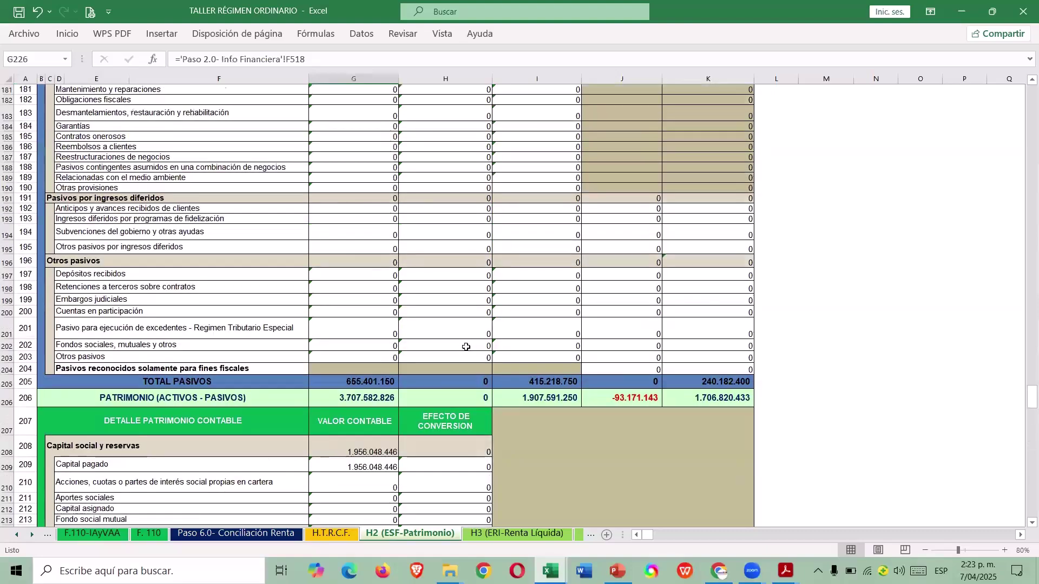
pyautogui.scroll(20, 1022, 161)
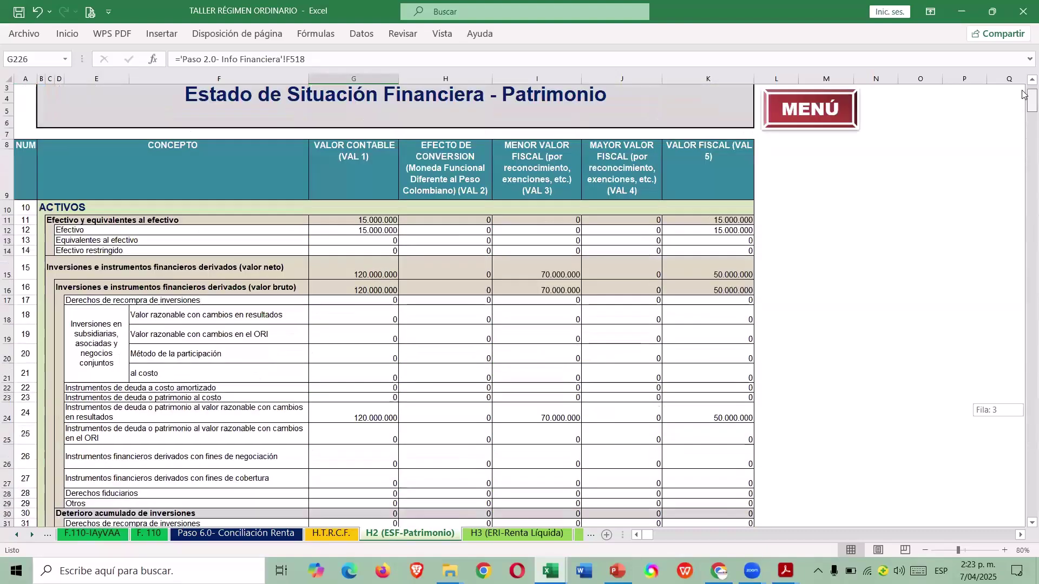
pyautogui.click(807, 146)
pyautogui.click(248, 274)
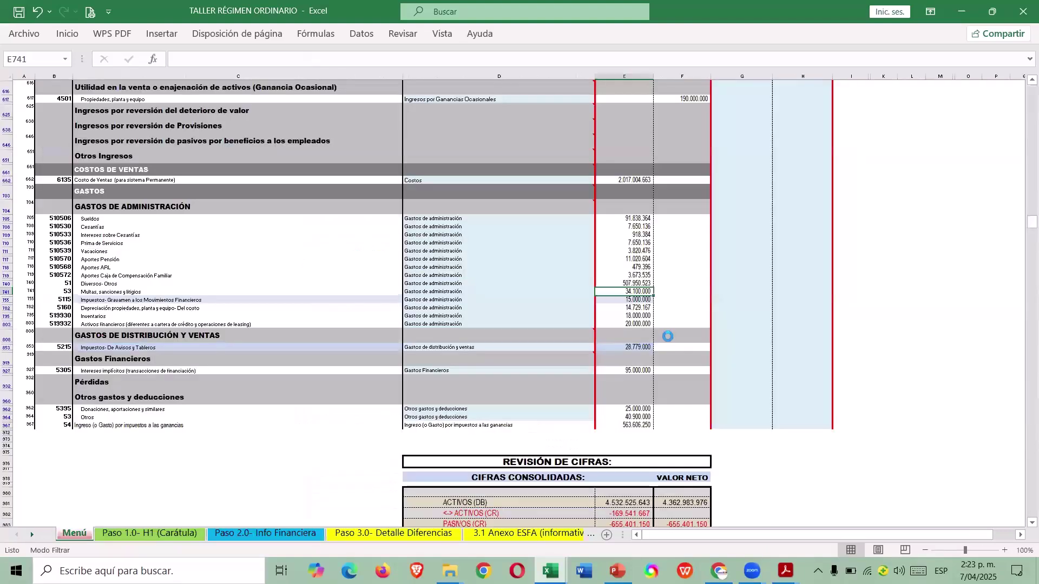
pyautogui.scroll(-6, 658, 358)
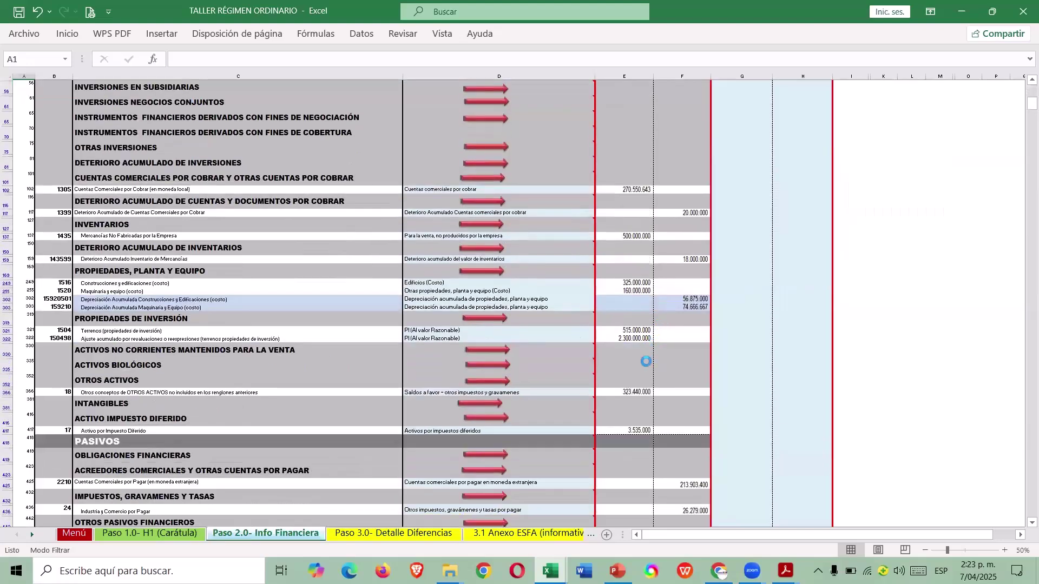
pyautogui.scroll(-1, 633, 337)
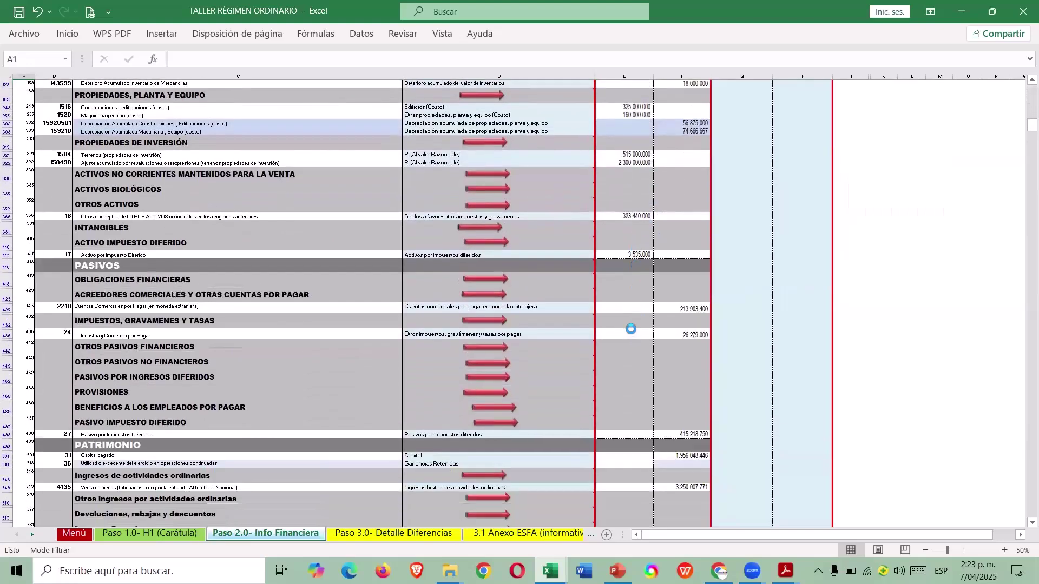
pyautogui.scroll(-4, 146, 280)
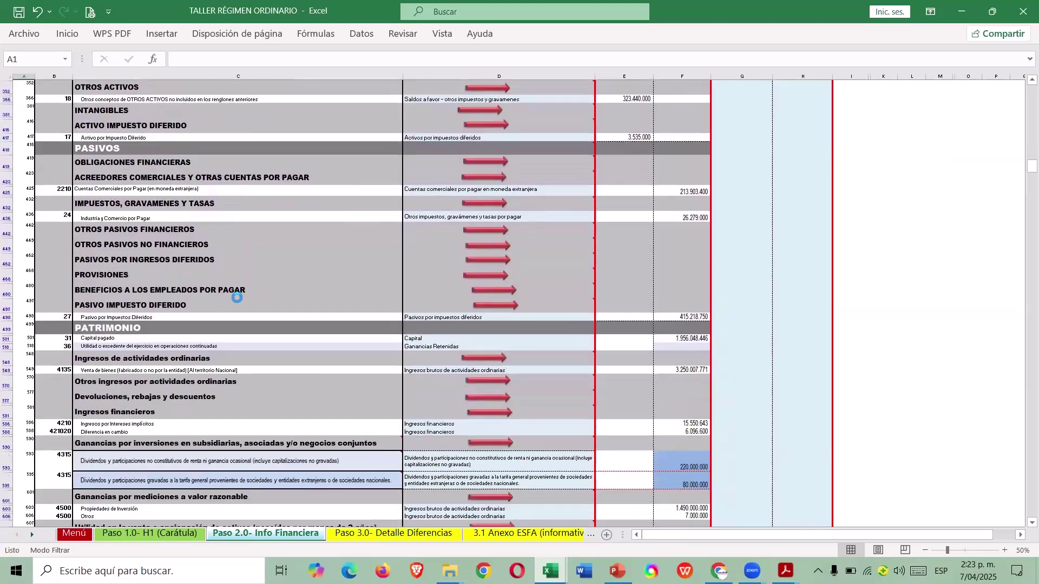
pyautogui.click(700, 348)
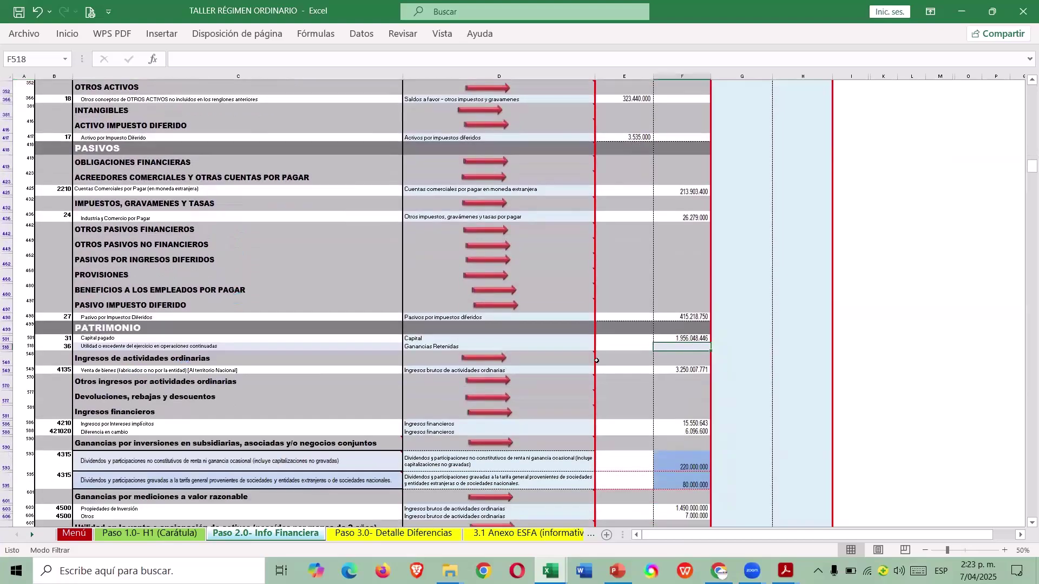
pyautogui.click(8, 347)
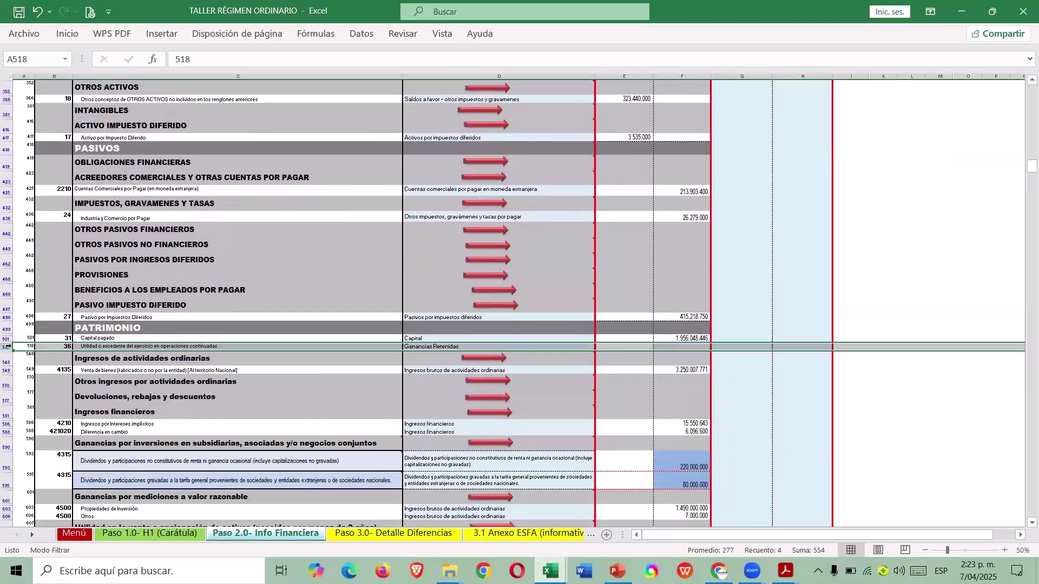
pyautogui.click(674, 347)
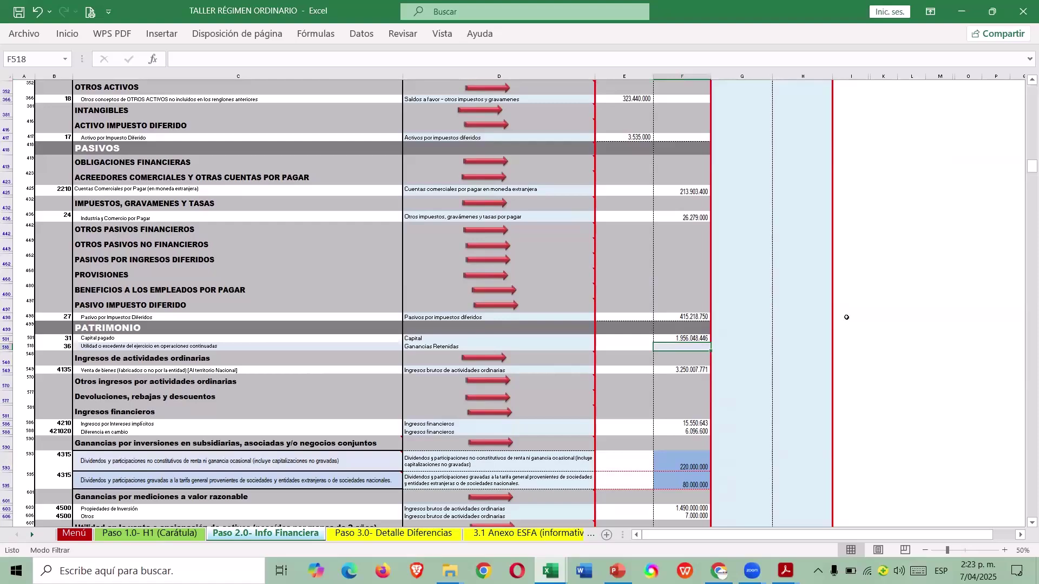
pyautogui.scroll(-3, 847, 317)
pyautogui.scroll(-2, 843, 312)
pyautogui.scroll(1, 841, 312)
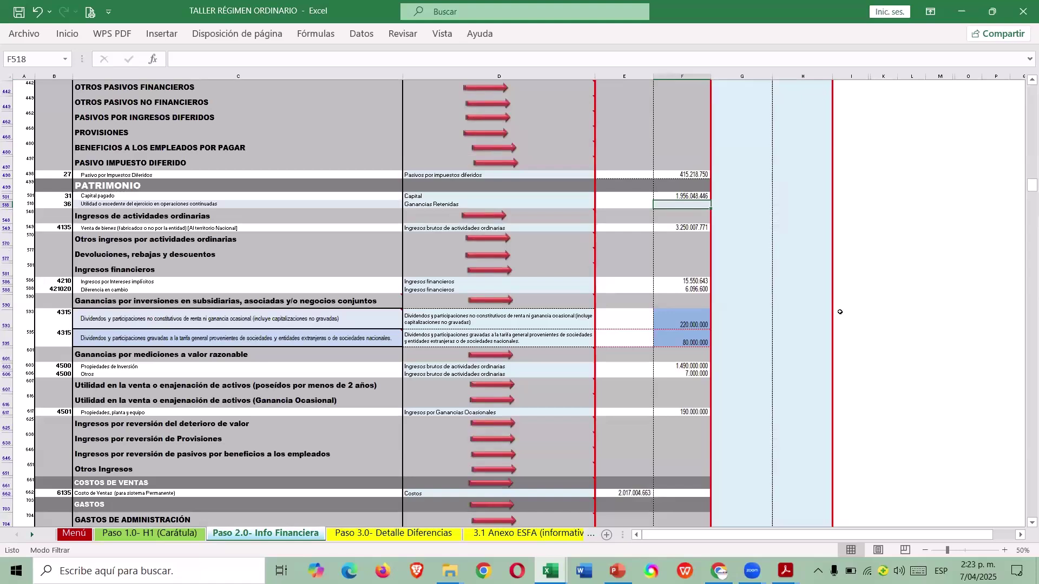
# Enter =SUMA(F549:F651)-SUMA(E662:E967) as the year's profit formula in F518.
pyautogui.write('=SUMA(')
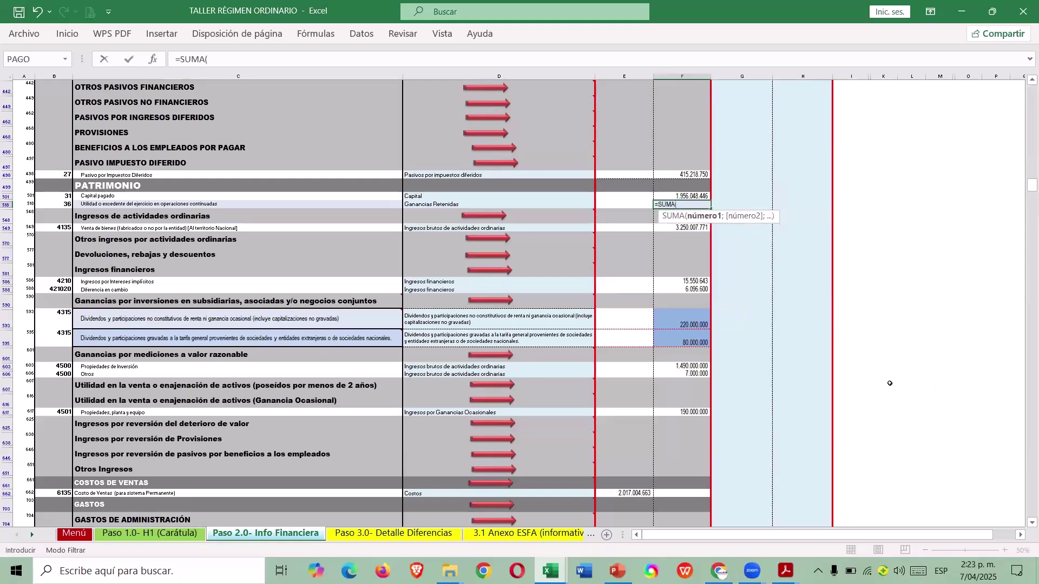
pyautogui.moveTo(697, 227); pyautogui.dragTo(700, 474)
pyautogui.click(269, 64)
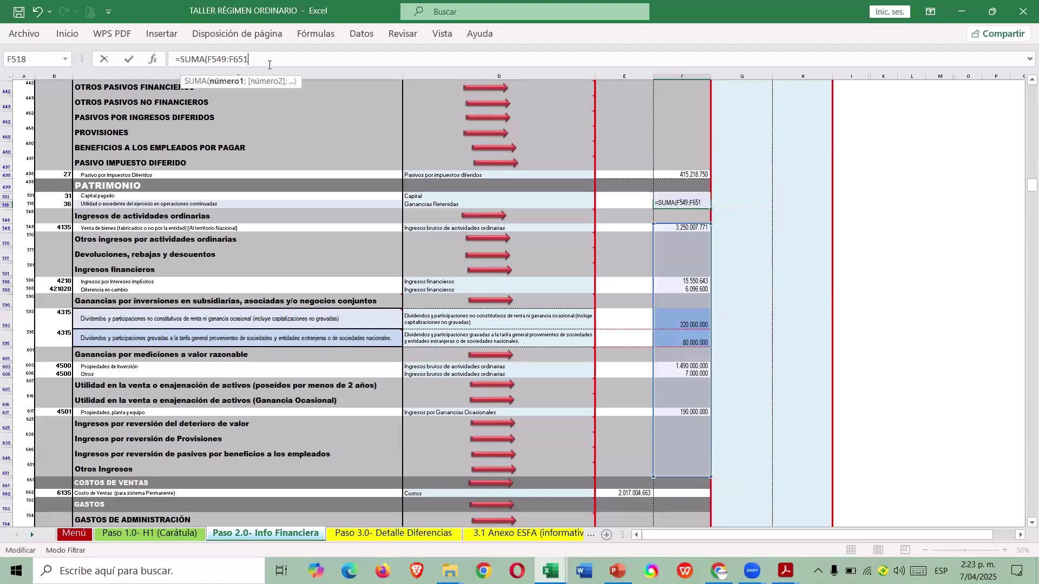
pyautogui.write(')-')
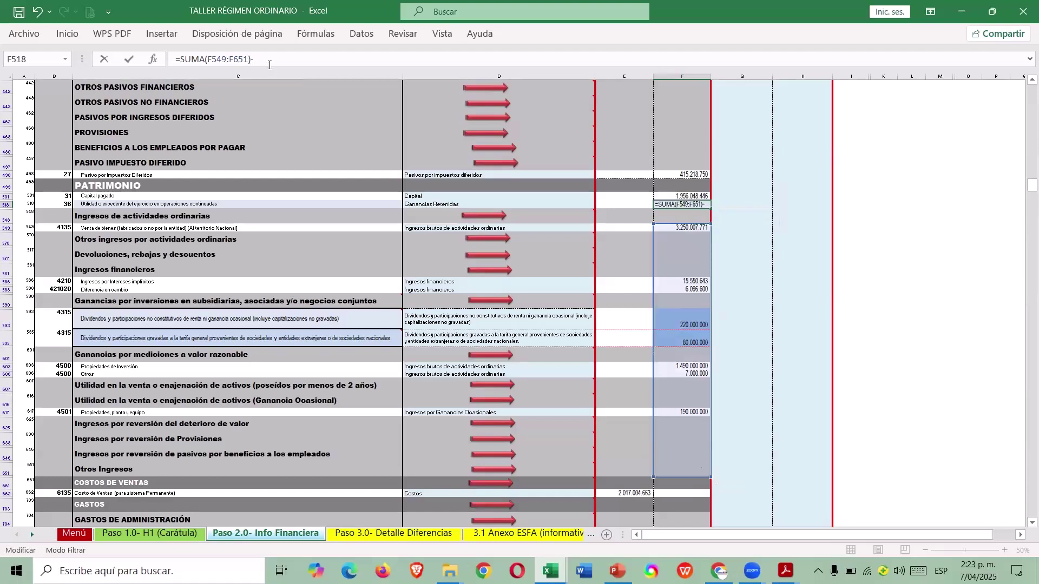
pyautogui.write('SUMA(')
pyautogui.scroll(-1, 527, 208)
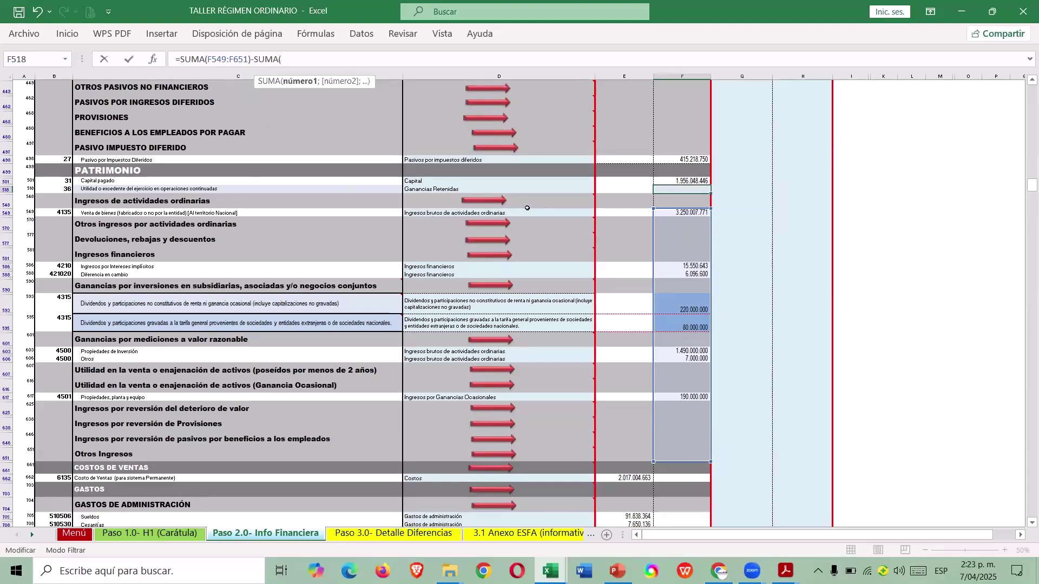
pyautogui.scroll(-5, 528, 208)
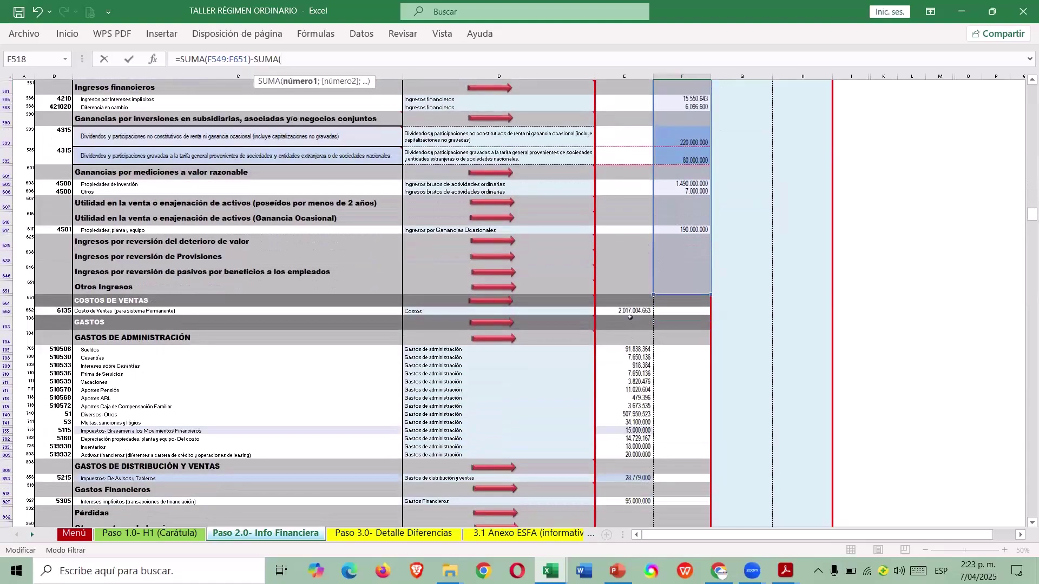
pyautogui.moveTo(630, 317); pyautogui.dragTo(622, 509)
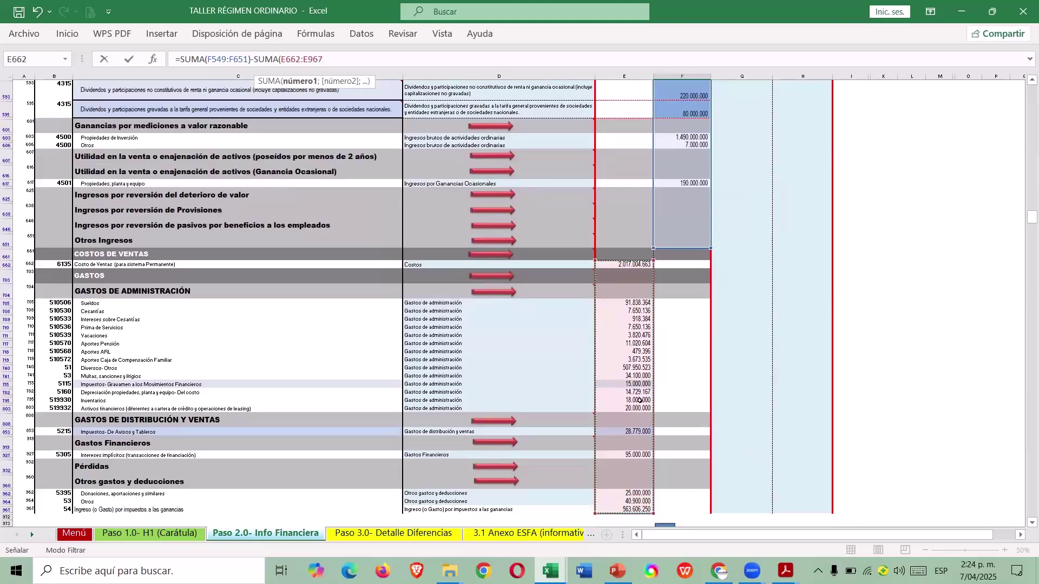
pyautogui.write(')')
pyautogui.press('Escape')
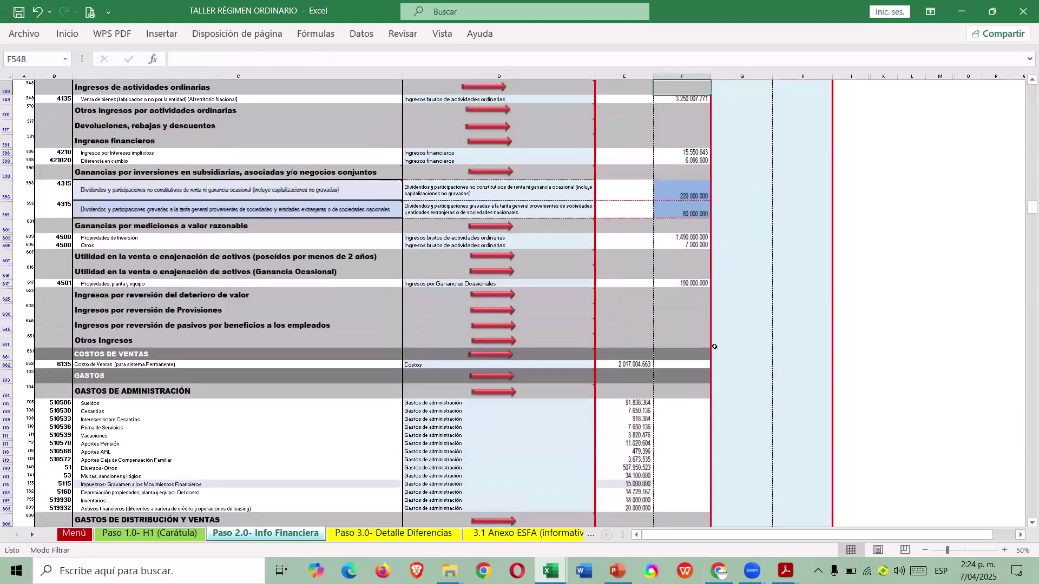
# Review the REVISIÓN DE CIFRAS table and check the capital amount in F501.
pyautogui.scroll(-10, 758, 335)
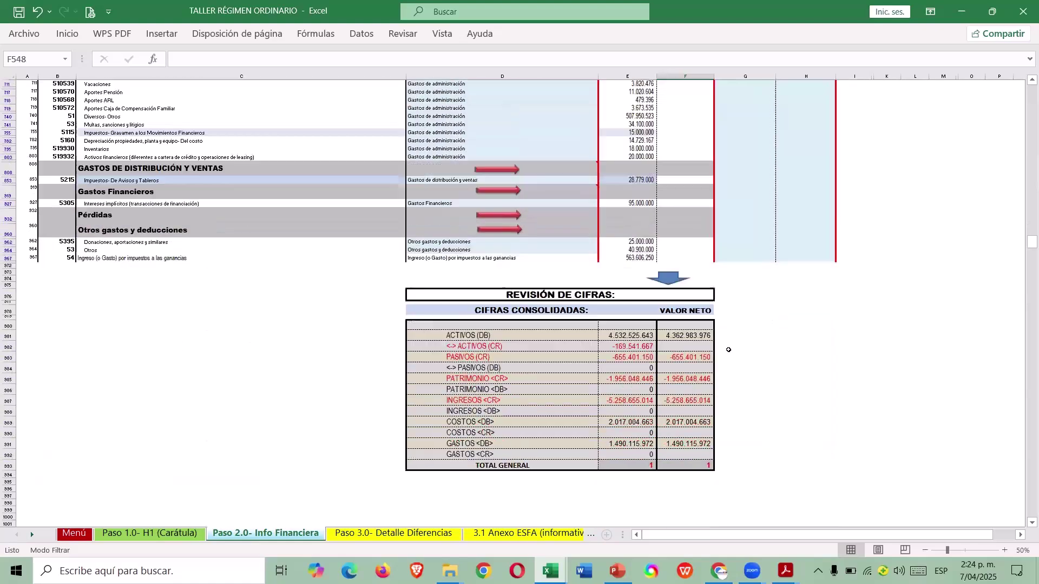
pyautogui.scroll(5, 853, 287)
pyautogui.scroll(-4, 777, 260)
pyautogui.scroll(3, 823, 308)
pyautogui.scroll(9, 825, 314)
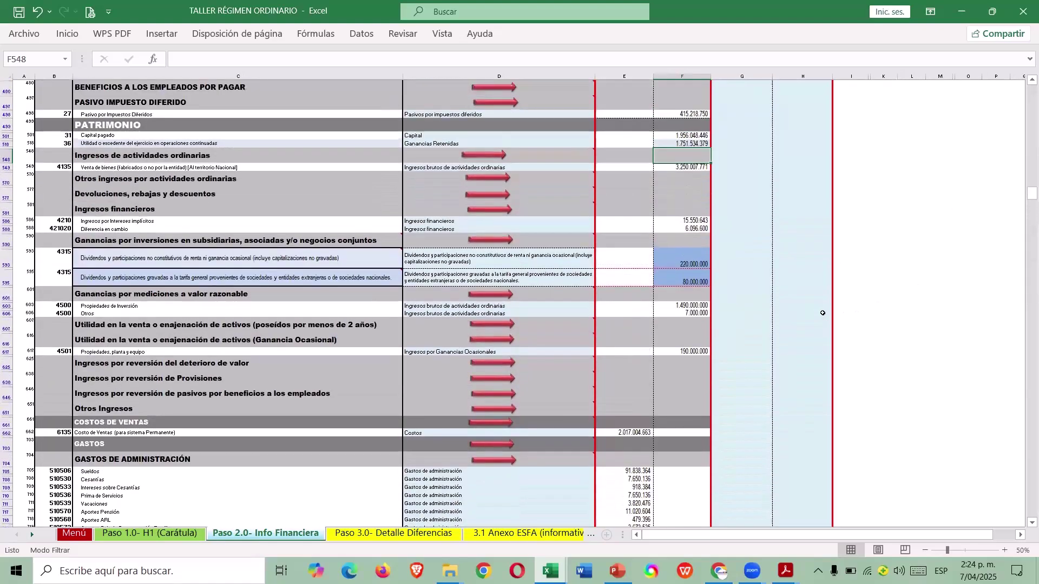
pyautogui.click(680, 136)
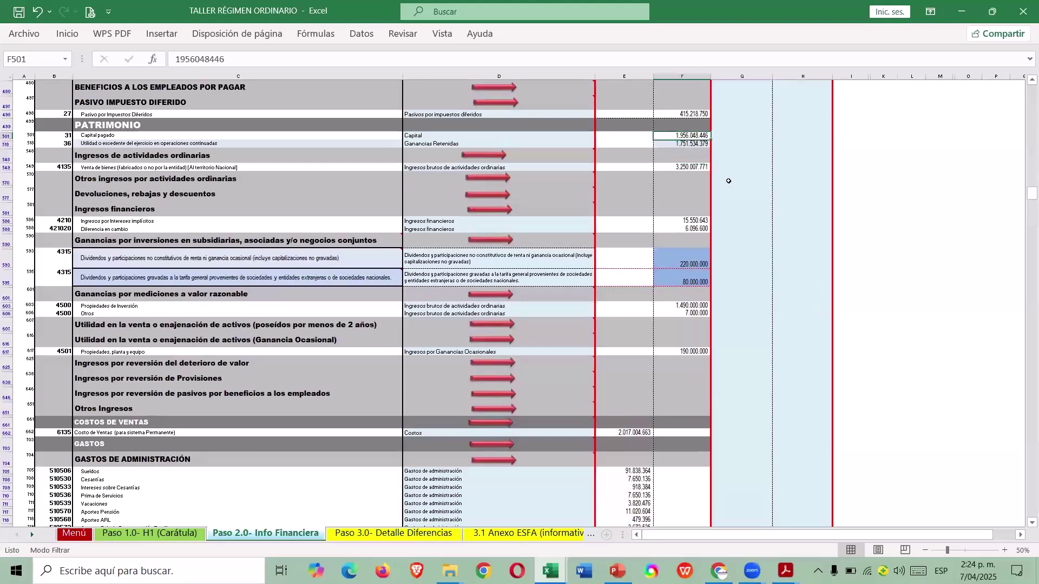
pyautogui.scroll(-9, 731, 194)
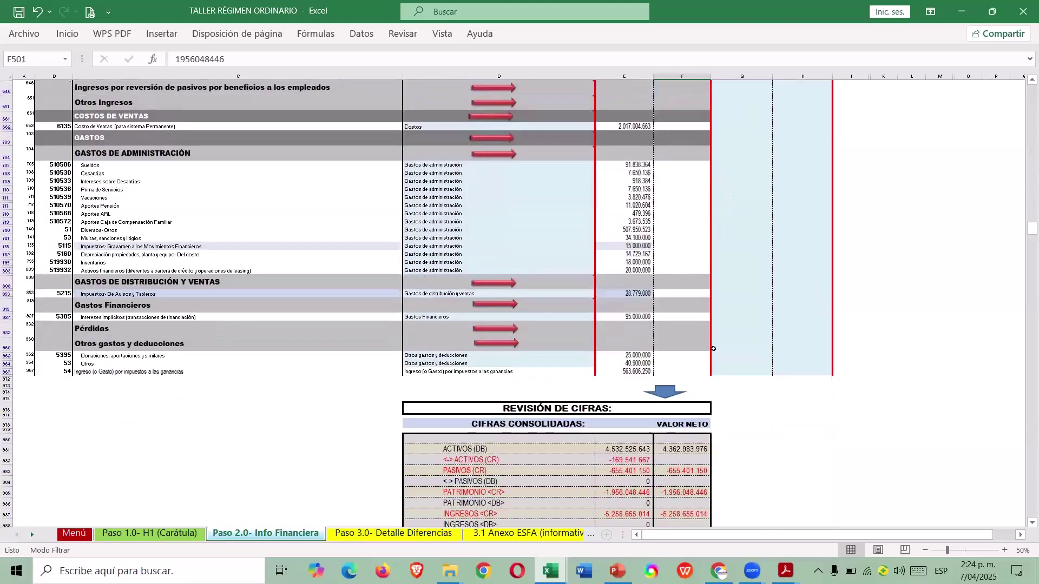
pyautogui.scroll(-4, 706, 336)
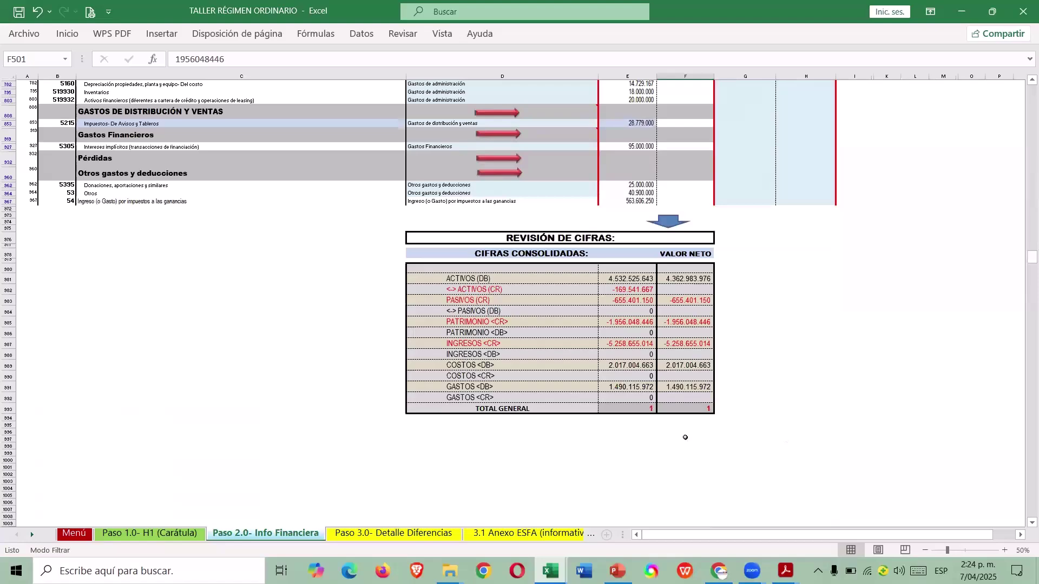
pyautogui.scroll(9, 804, 274)
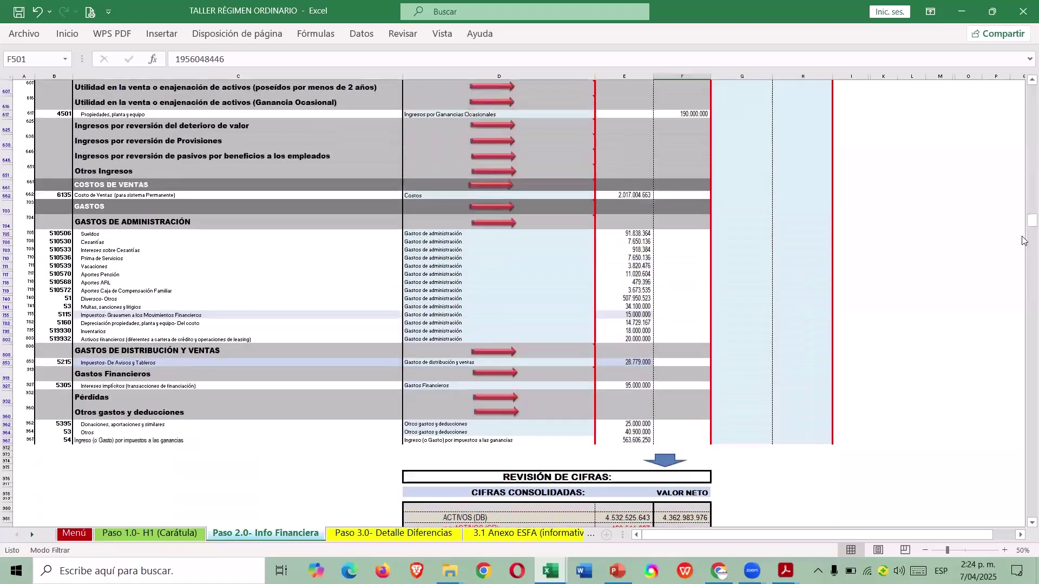
pyautogui.moveTo(1022, 223); pyautogui.dragTo(907, 133)
# Open the Inconsistencias sheet, inspect the equity difference of 1 in F14, and return to the operation menu.
pyautogui.click(907, 133)
pyautogui.scroll(-7, 379, 336)
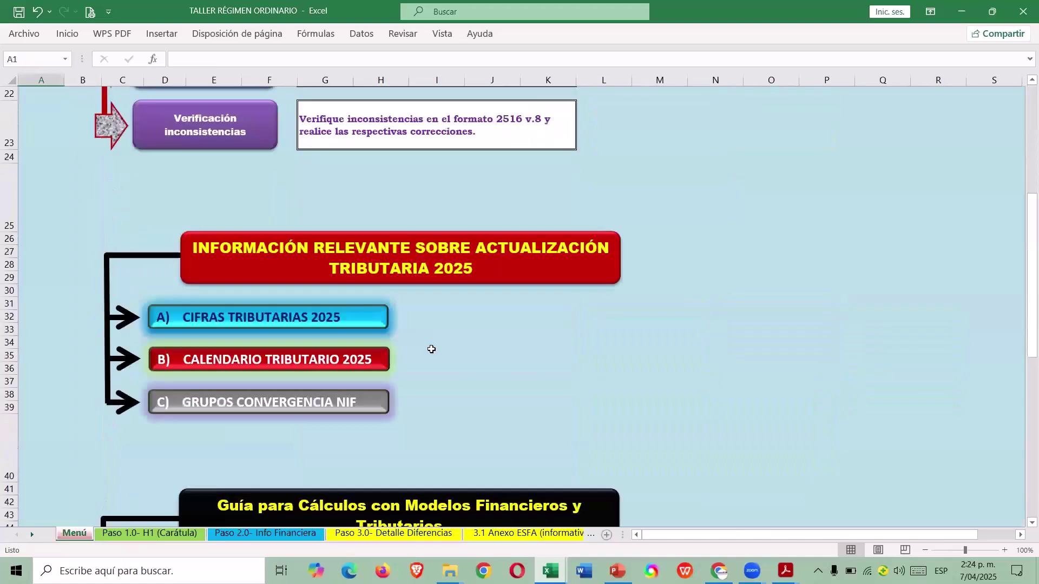
pyautogui.scroll(3, 337, 328)
pyautogui.click(586, 293)
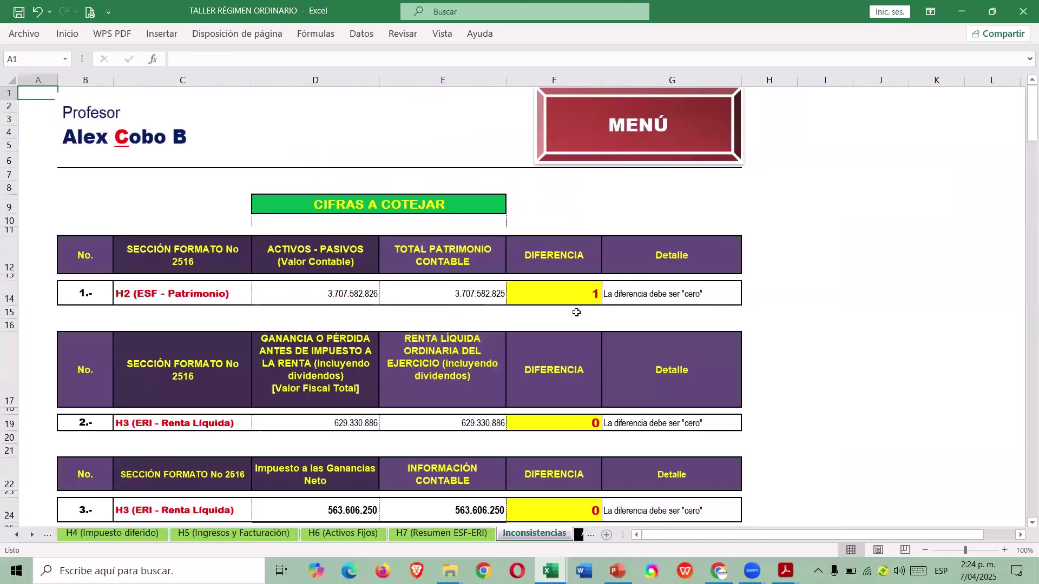
pyautogui.click(586, 292)
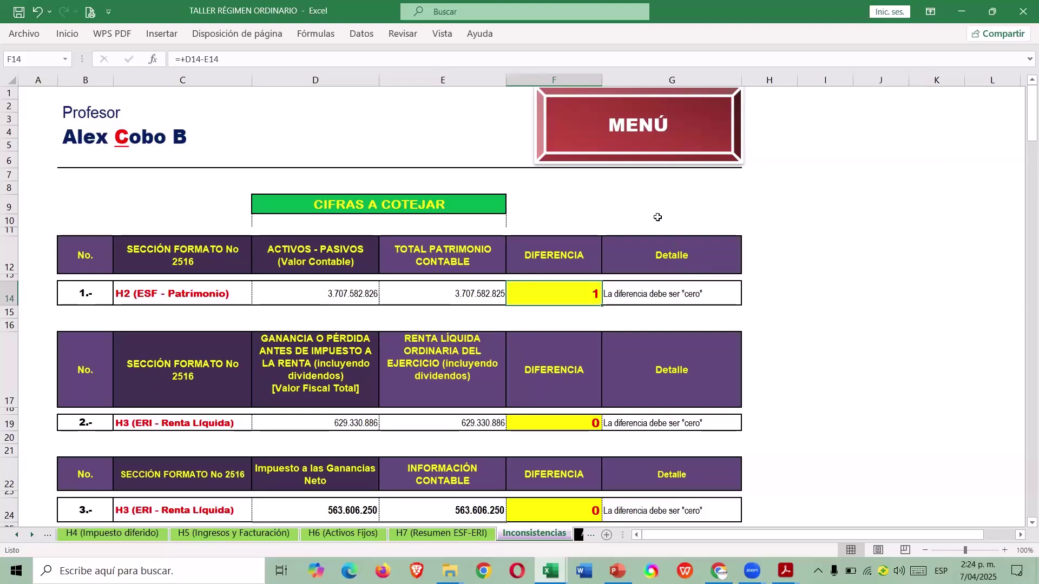
pyautogui.click(639, 146)
# Re-confirm the F518 retained earnings formula in Paso 2.0 so it reads 1.751.534.380, then check Revisión de Cifras.
pyautogui.scroll(-1, 640, 309)
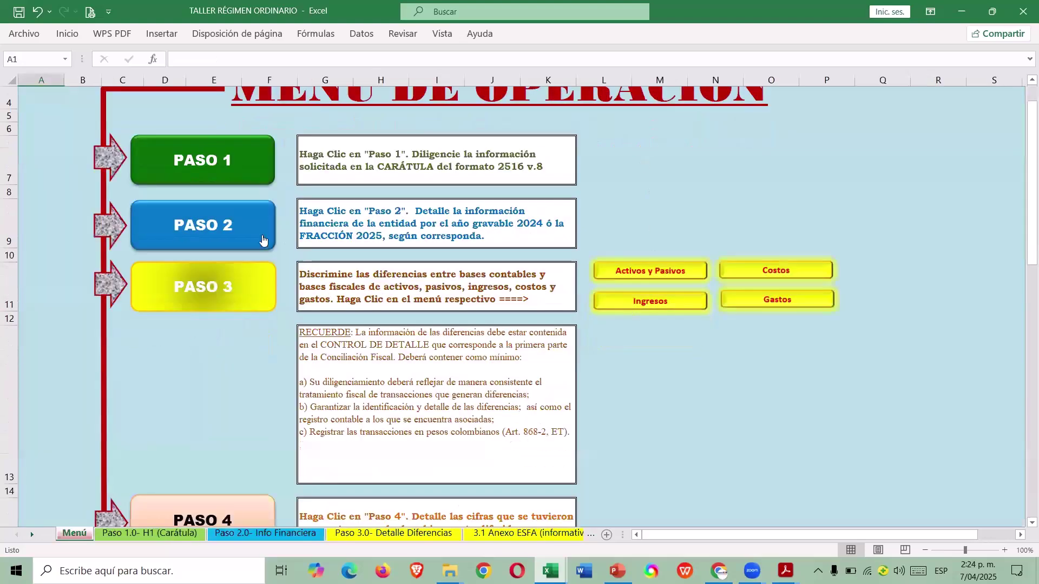
pyautogui.click(267, 238)
pyautogui.scroll(-20, 615, 386)
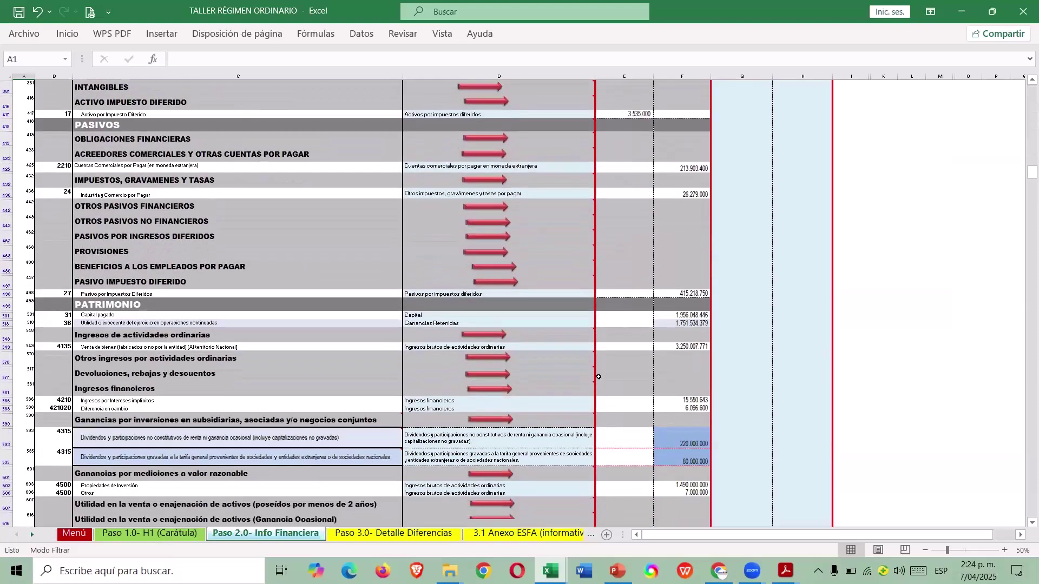
pyautogui.scroll(-1, 599, 377)
pyautogui.click(669, 310)
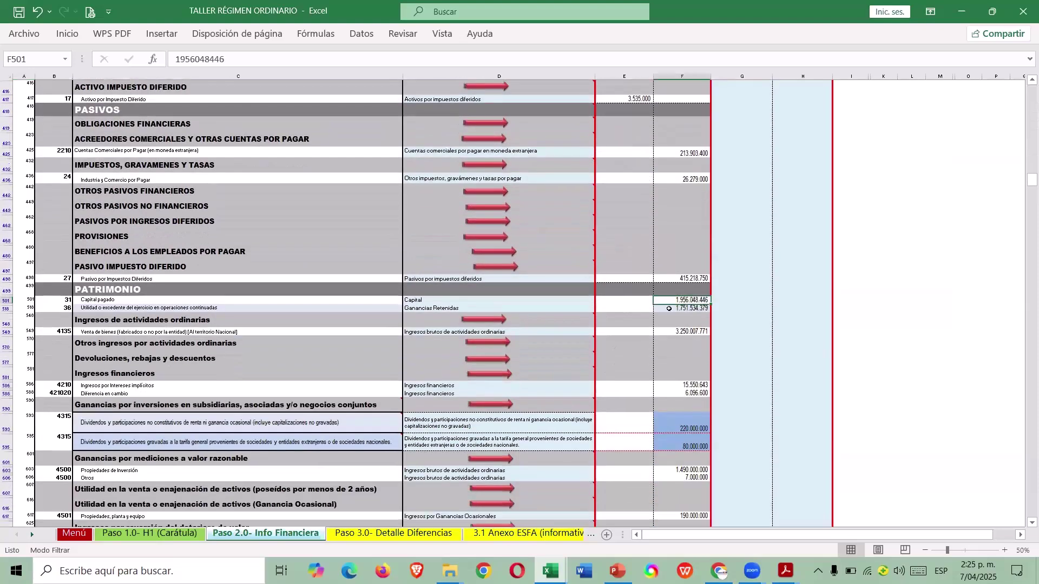
pyautogui.click(338, 60)
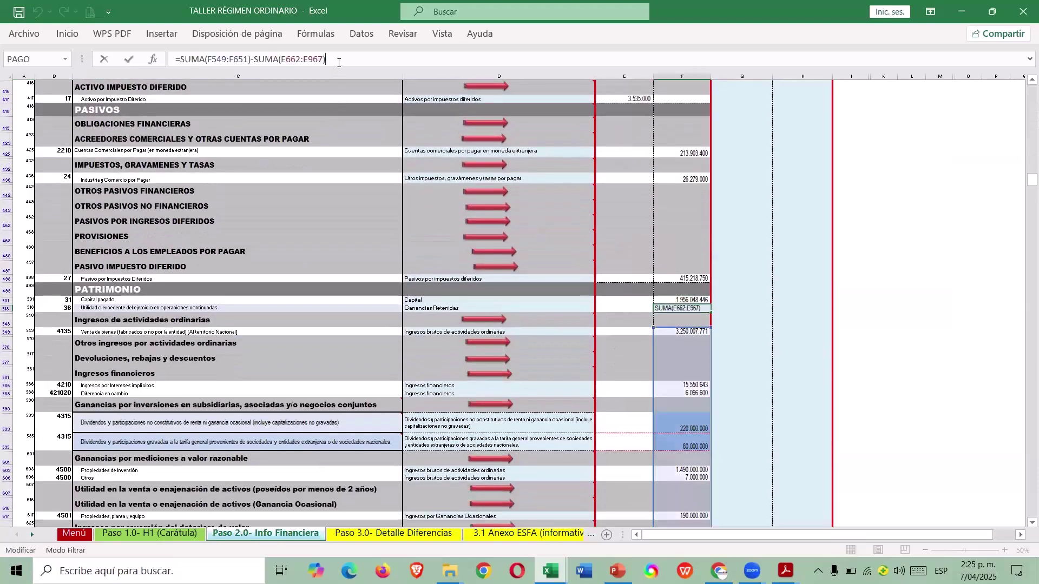
pyautogui.press('Return')
pyautogui.scroll(-15, 390, 236)
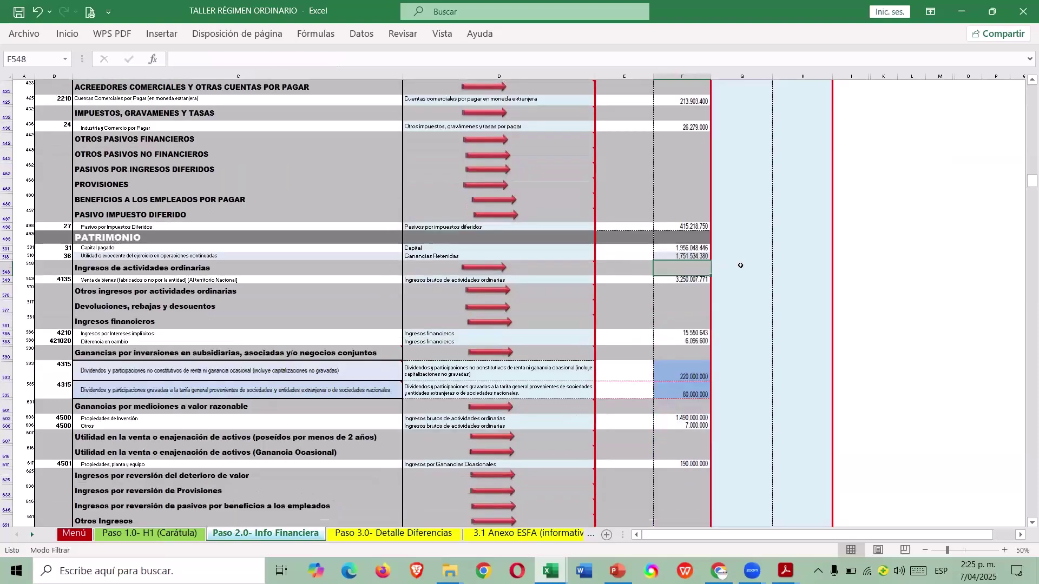
pyautogui.scroll(-4, 682, 348)
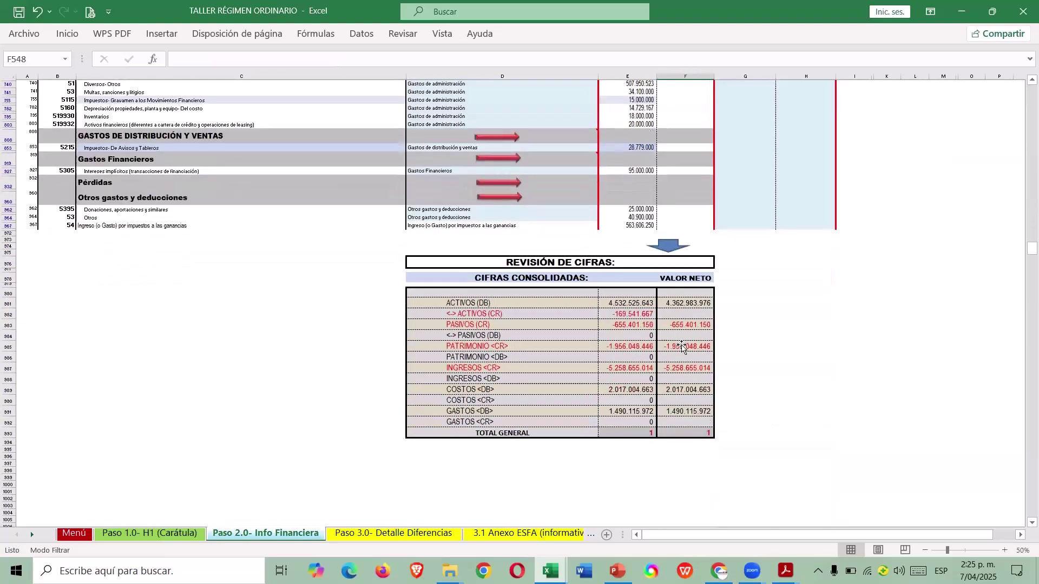
# Open Verificación inconsistencias and review the checks: first three differences 0, depreciation differences 10.666.667.
pyautogui.click(69, 536)
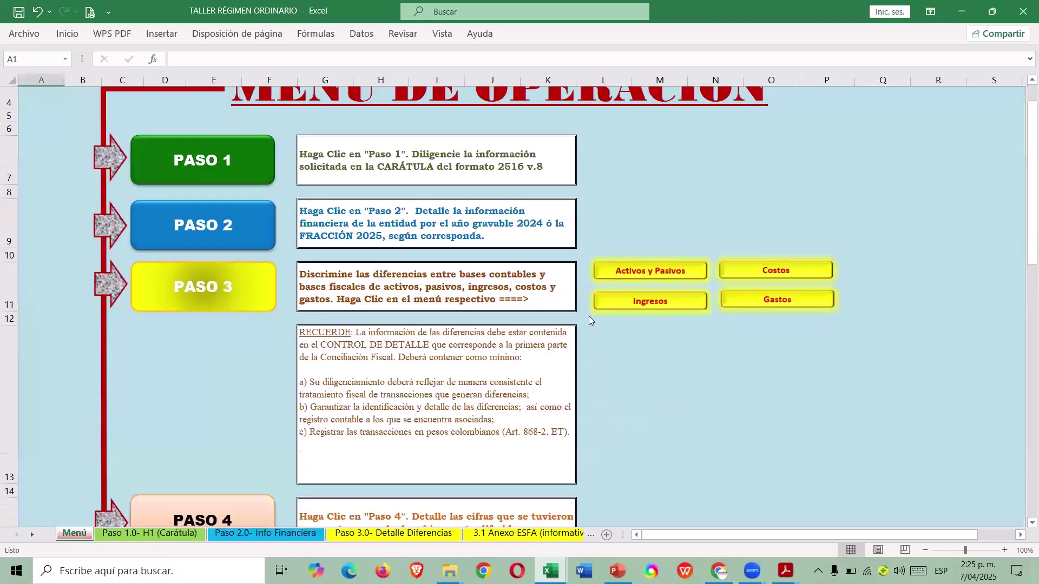
pyautogui.scroll(-5, 243, 435)
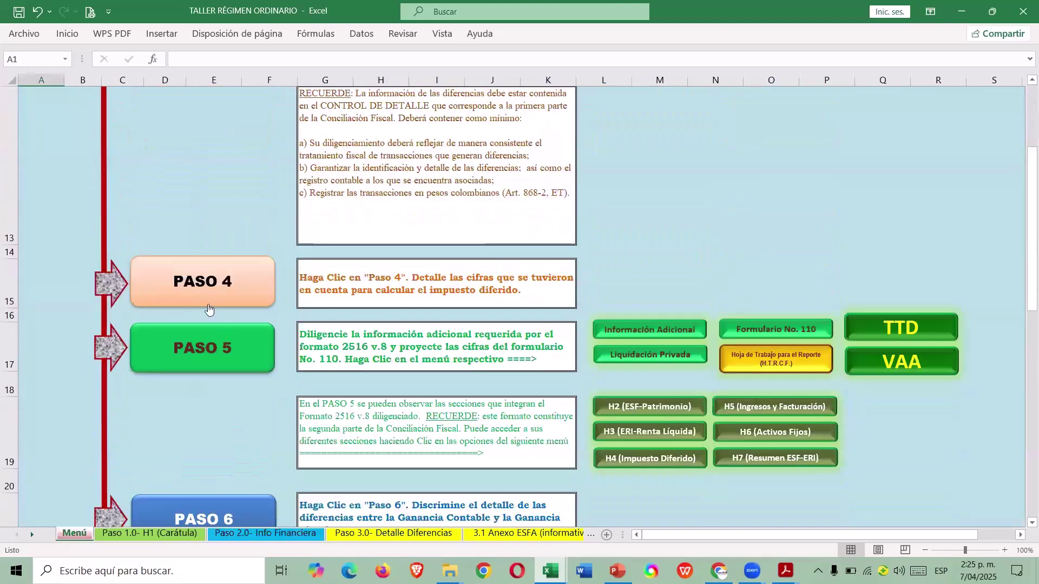
pyautogui.scroll(-5, 222, 336)
pyautogui.click(186, 123)
pyautogui.scroll(-1, 647, 324)
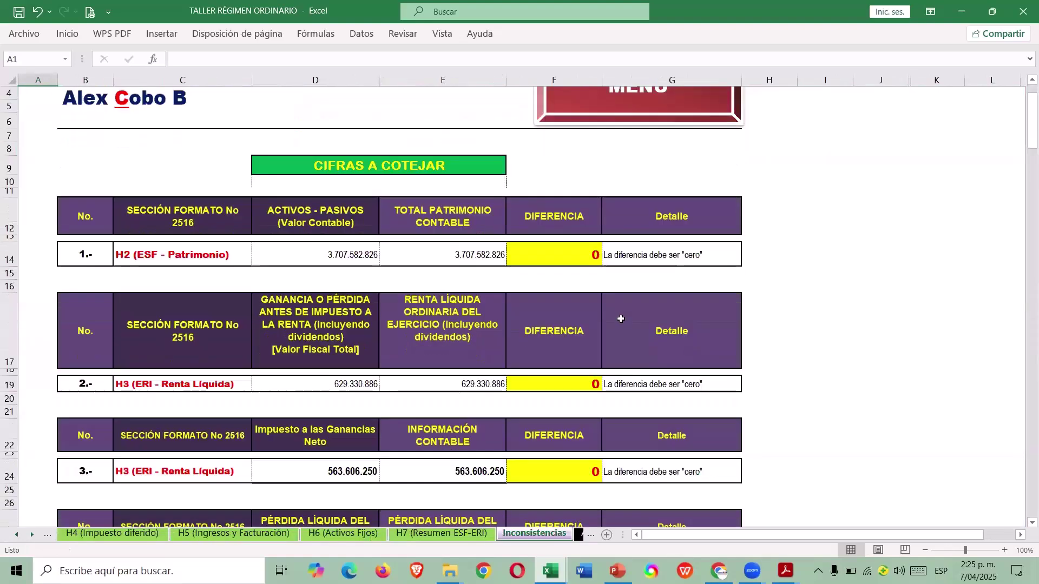
pyautogui.scroll(-4, 639, 326)
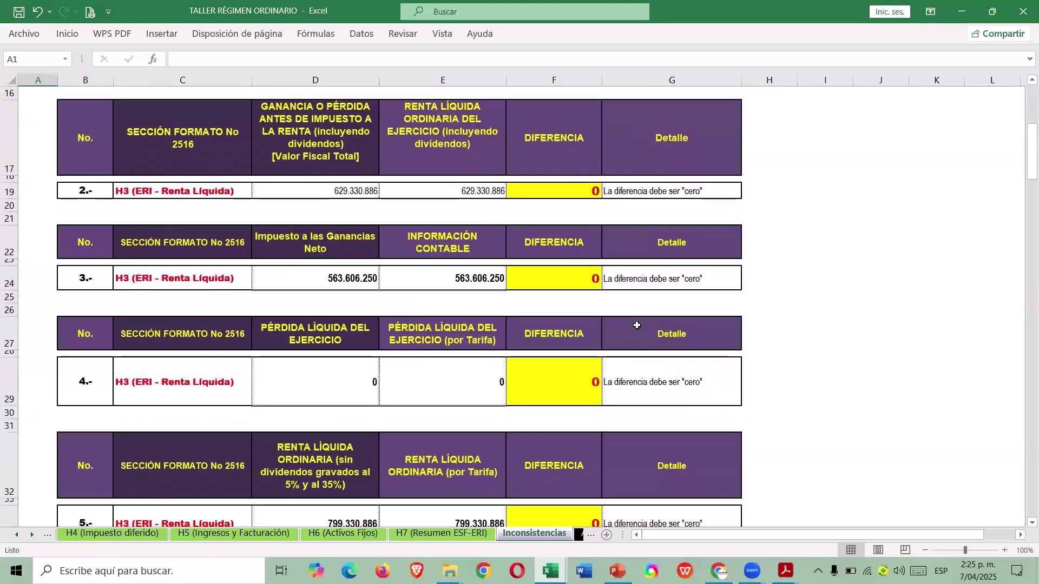
pyautogui.scroll(-5, 639, 324)
pyautogui.scroll(-5, 638, 318)
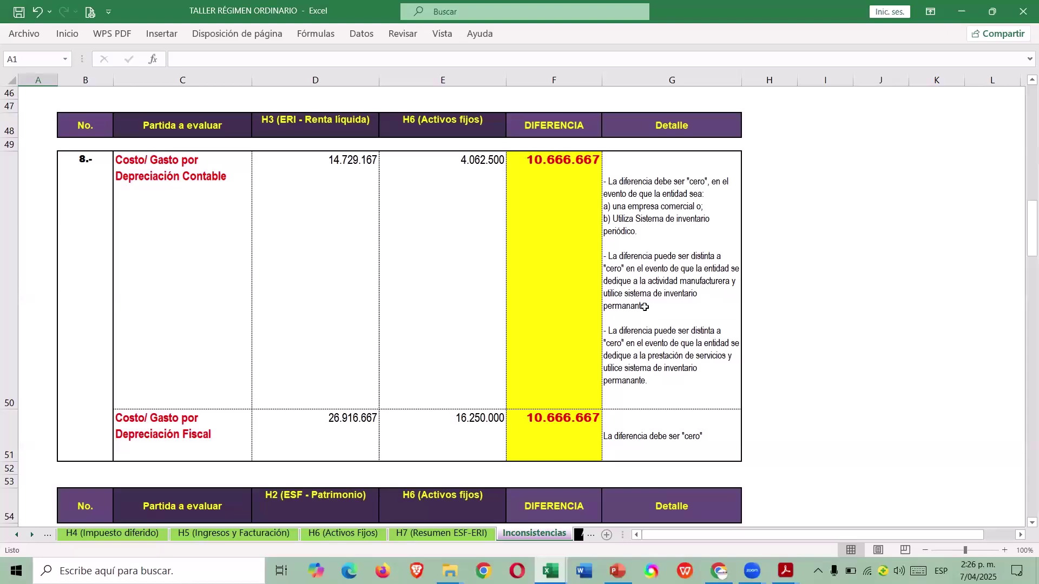
pyautogui.scroll(15, 900, 290)
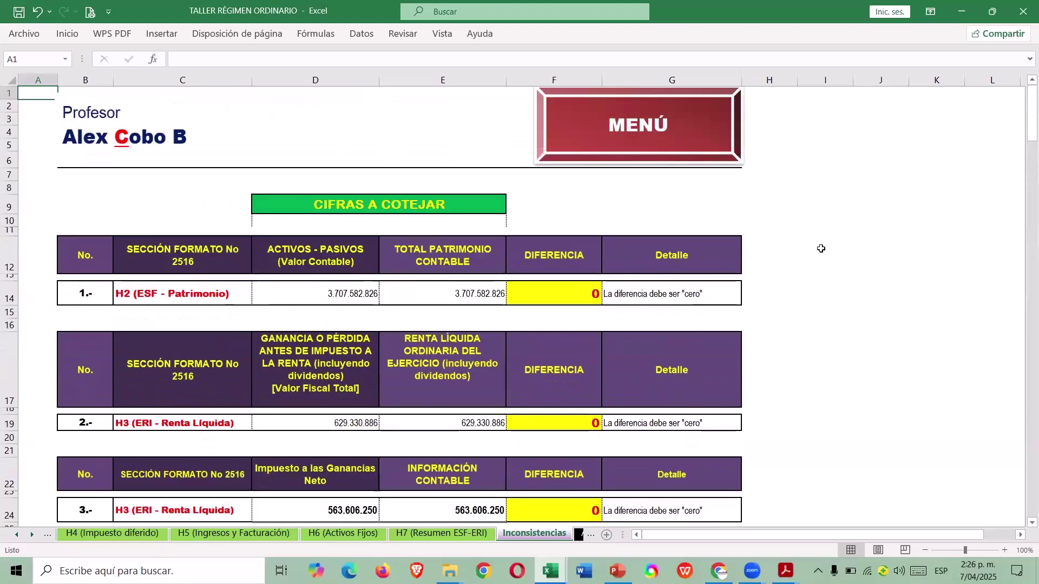
# Return to the menu, open Paso 2.0 and scroll to the accumulated depreciation rows.
pyautogui.click(674, 129)
pyautogui.scroll(-1, 517, 230)
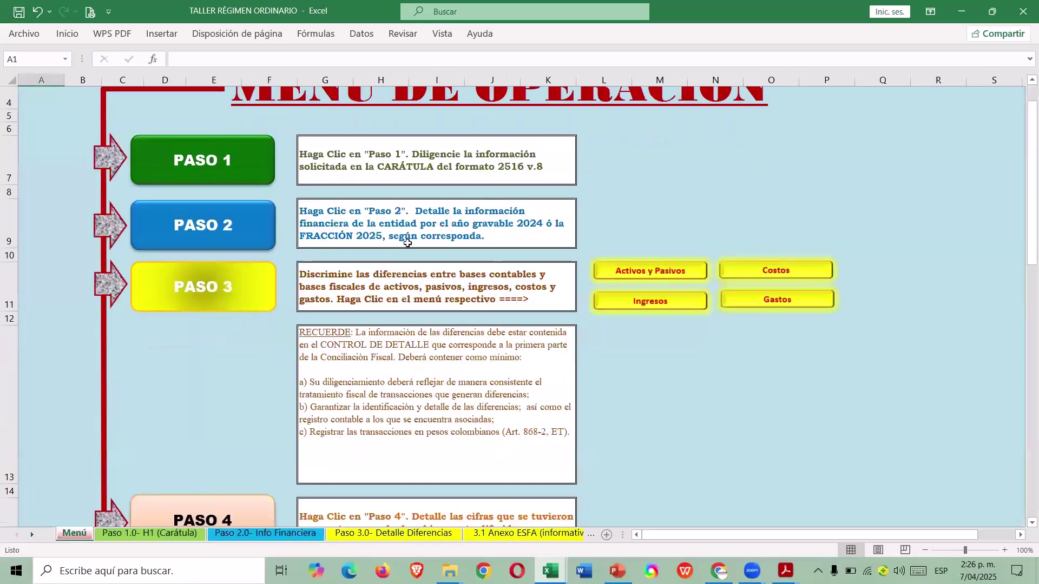
pyautogui.click(244, 229)
pyautogui.scroll(-5, 639, 305)
pyautogui.scroll(-8, 638, 306)
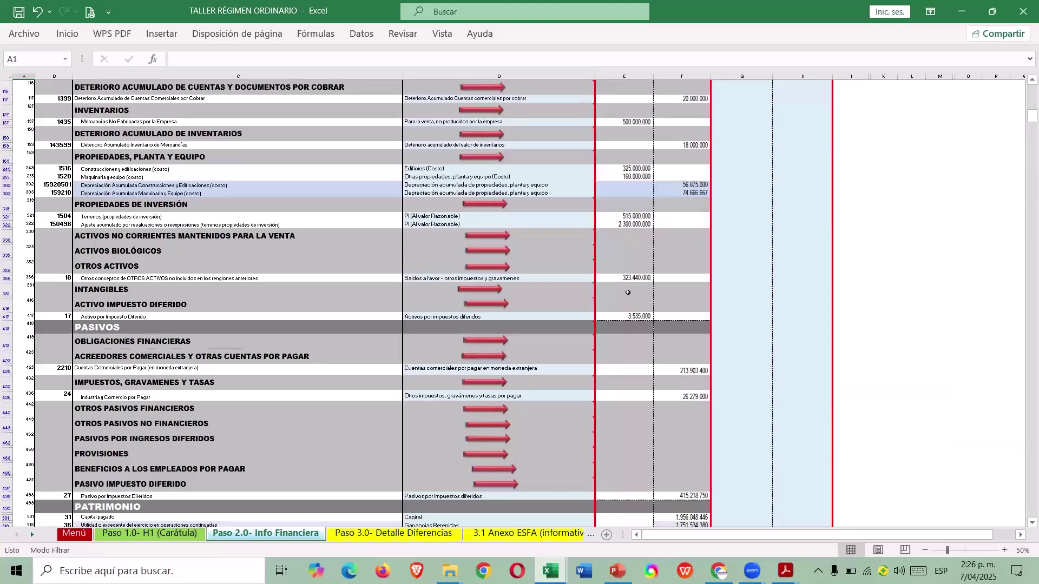
pyautogui.scroll(-2, 628, 292)
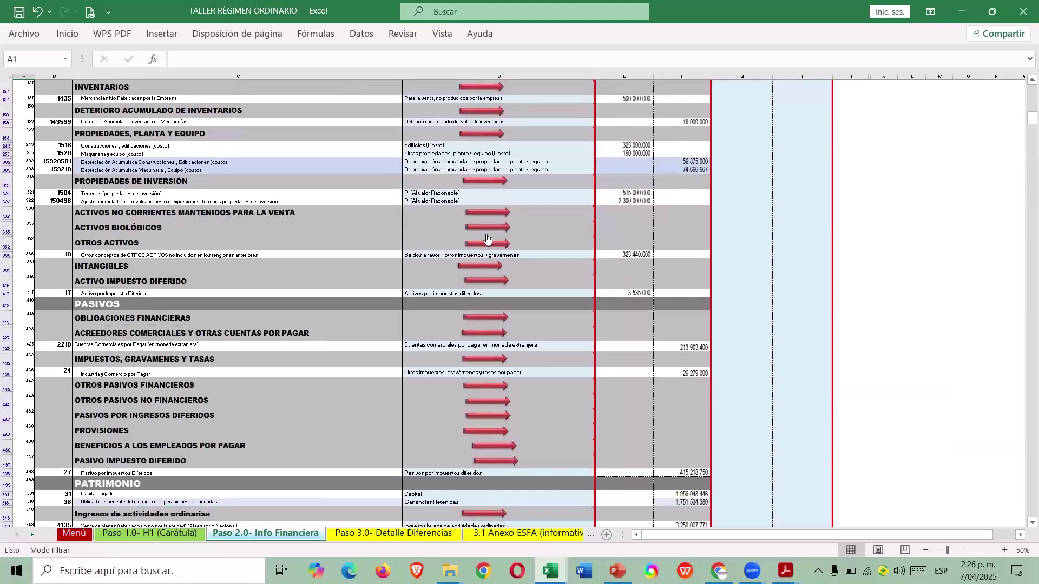
pyautogui.scroll(1, 487, 238)
# Check the machinery accumulated depreciation of 74.666.667 in F303 and its description, then switch to the 5- CASO 1 workbook.
pyautogui.click(703, 177)
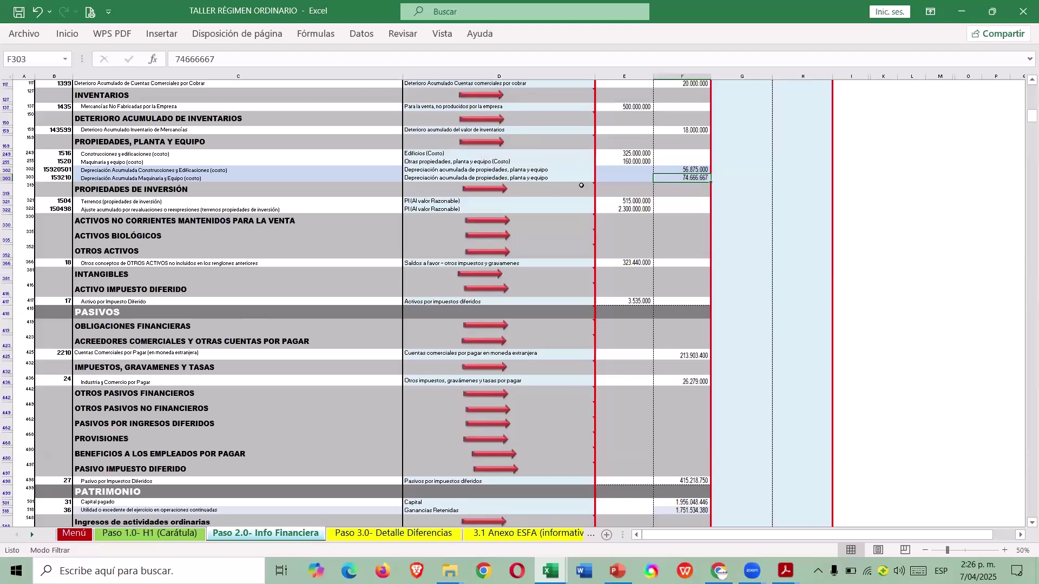
pyautogui.click(564, 179)
pyautogui.moveTo(593, 186)
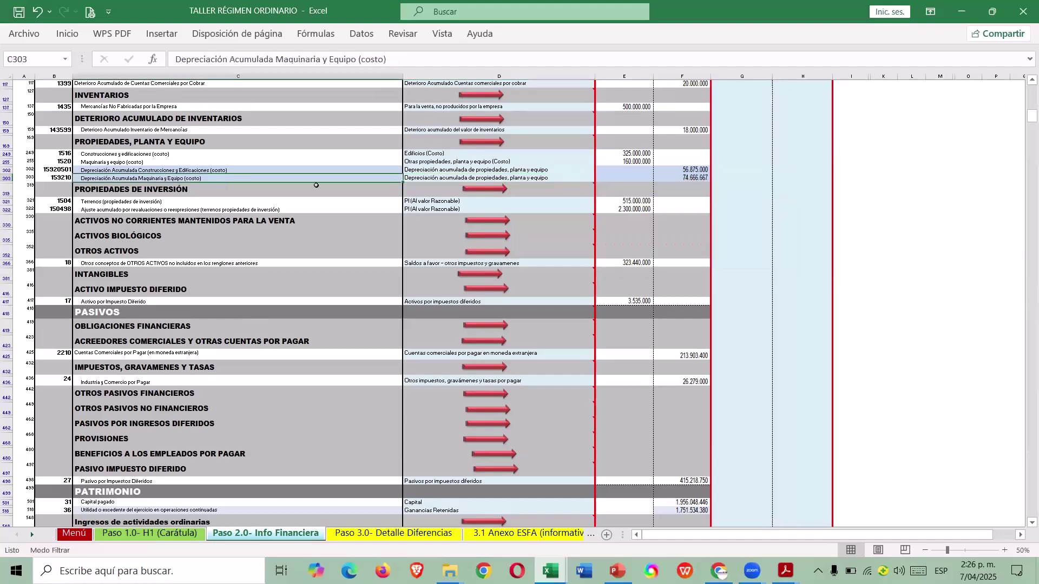
pyautogui.hotkey('alt', 'Tab')
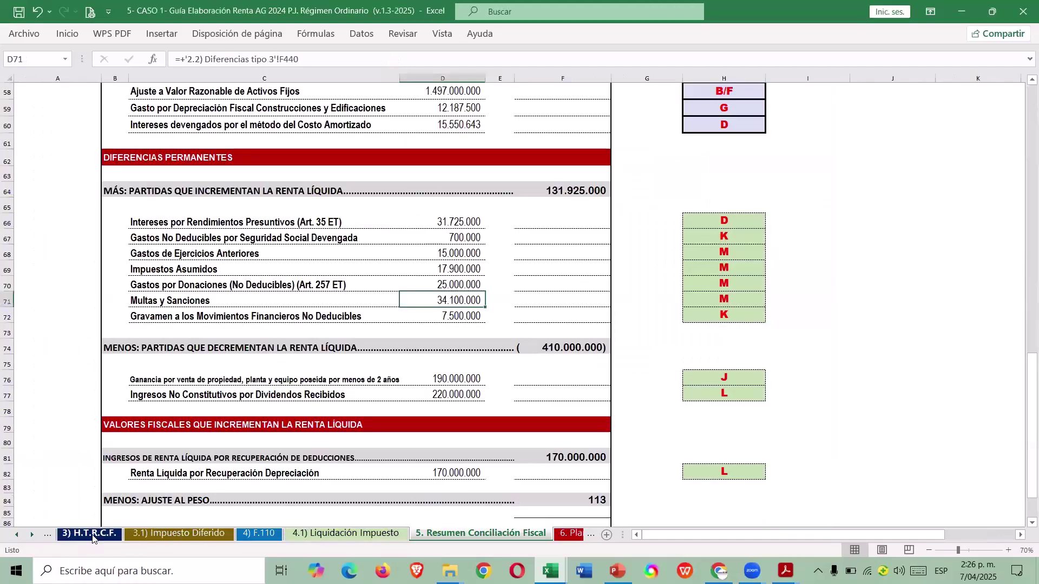
# In the guide's H.T.R.C.F. sheet, inspect the GMF row and the Equipo de Oficina fiscal value formula.
pyautogui.click(91, 534)
pyautogui.scroll(3, 389, 340)
pyautogui.scroll(-14, 389, 336)
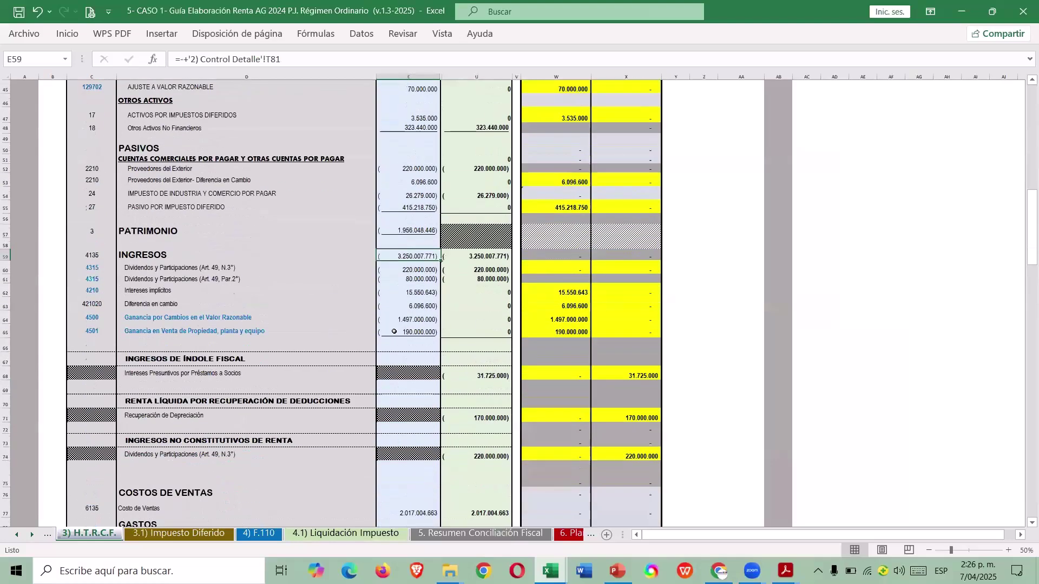
pyautogui.click(303, 280)
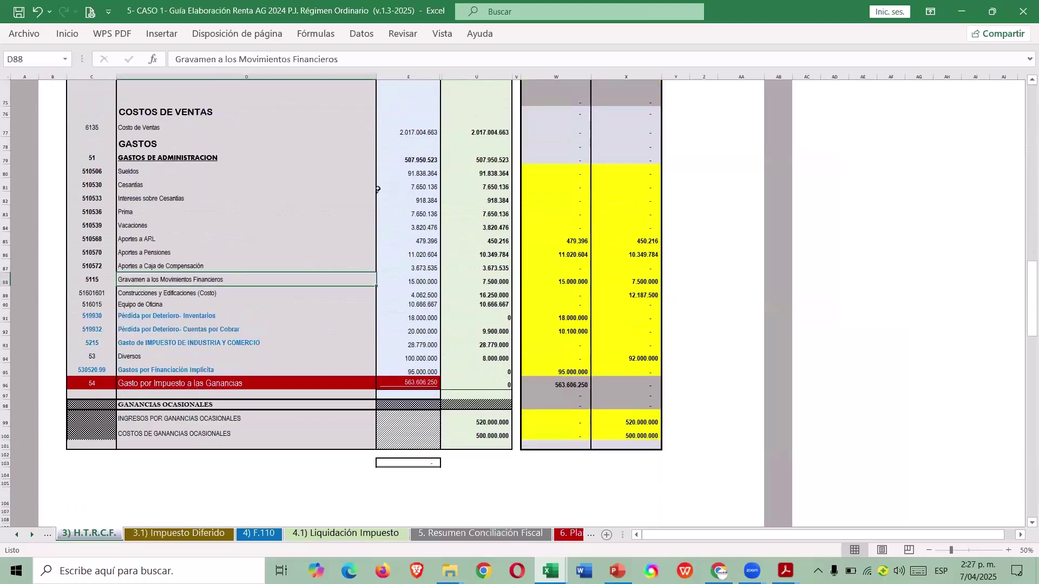
pyautogui.press('Down')
pyautogui.press('Down')
pyautogui.press('Right')
pyautogui.press('Right')
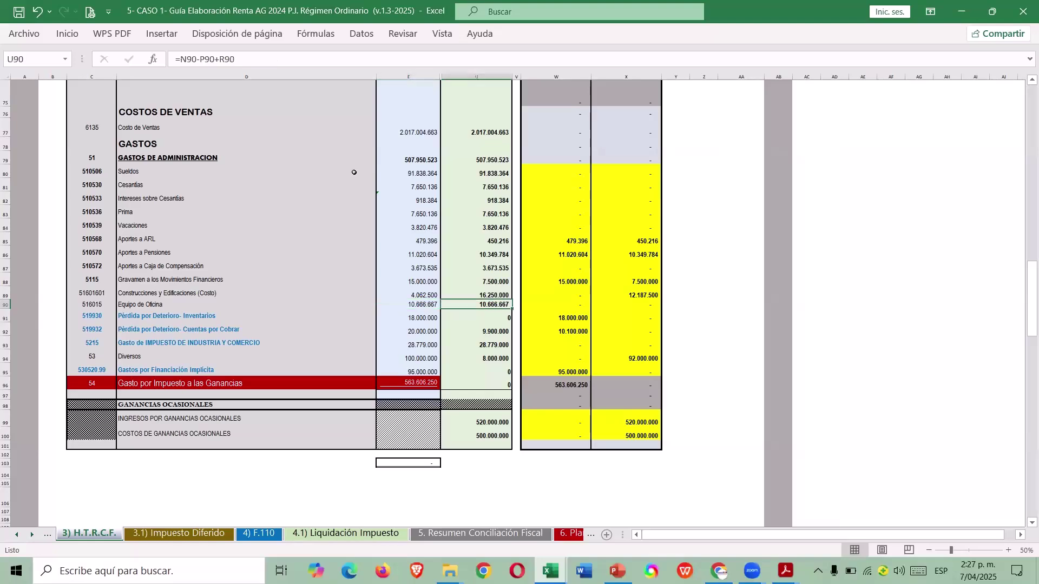
# Review the Control Detalle table: 2024 machinery depreciation 74.666.667, book value 85.333.333.
pyautogui.hotkey('ctrl', 'pageup')
pyautogui.hotkey('ctrl', 'pageup')
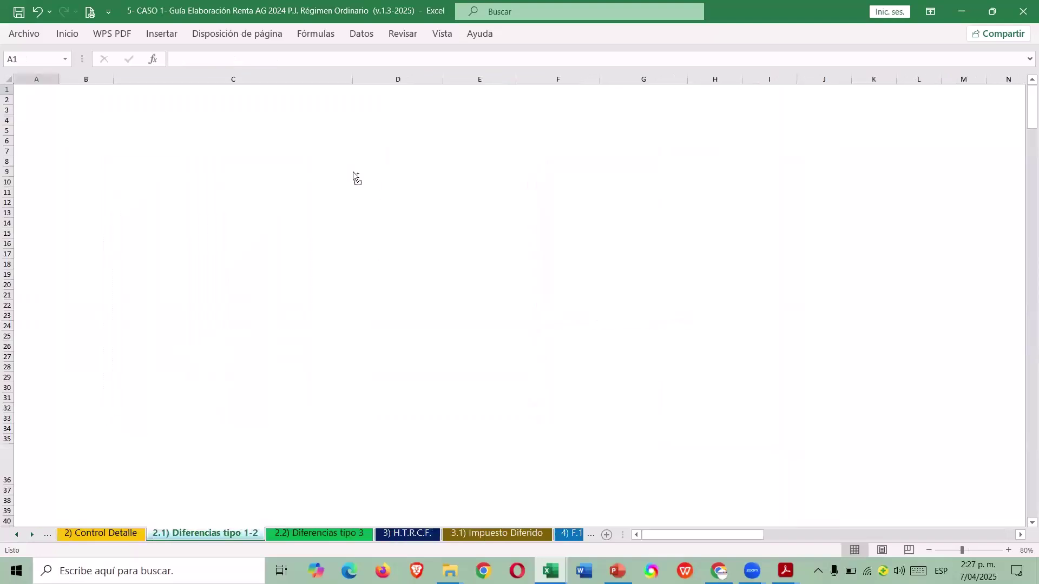
pyautogui.hotkey('ctrl', 'pageup')
pyautogui.hotkey('ctrl', 'pageup')
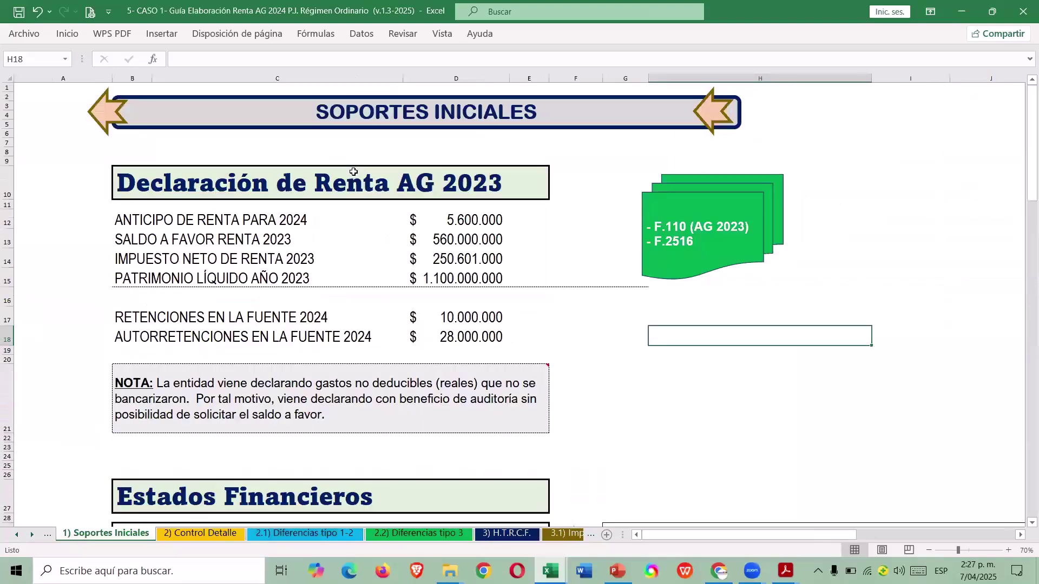
pyautogui.hotkey('ctrl', 'pagedown')
pyautogui.scroll(-5, 409, 260)
pyautogui.scroll(-10, 409, 270)
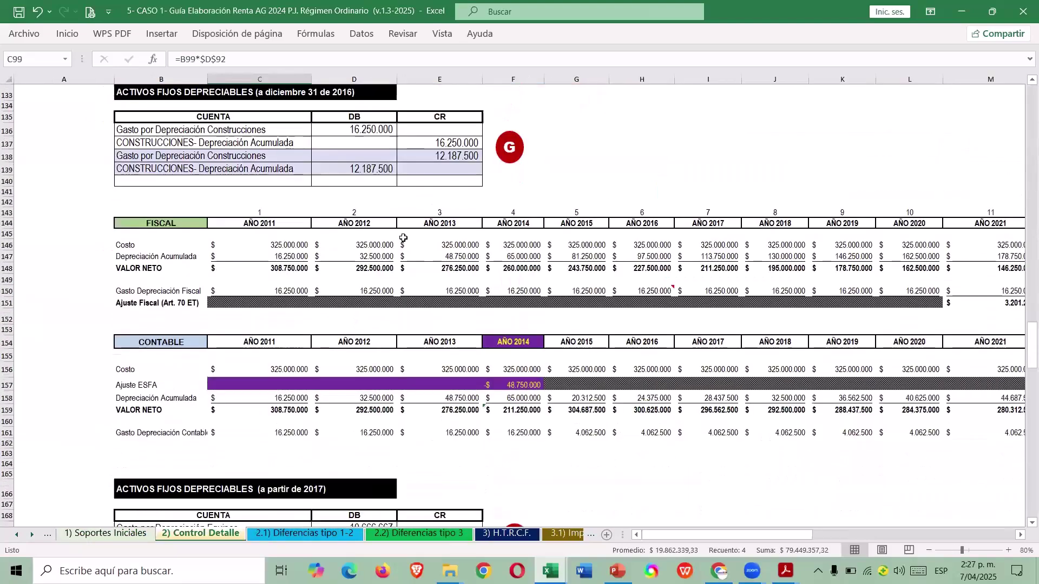
pyautogui.scroll(-7, 405, 249)
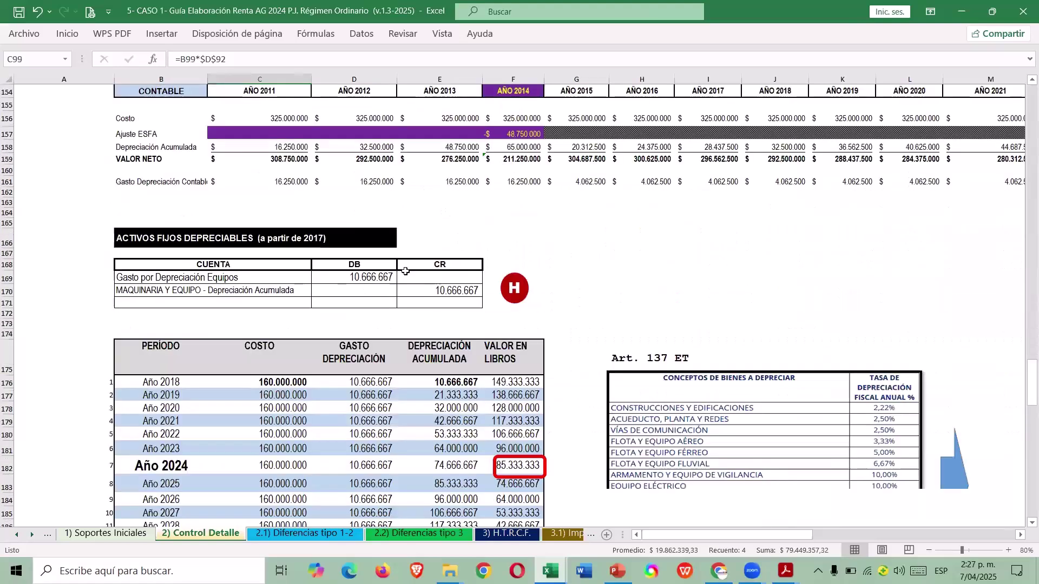
pyautogui.scroll(-1, 406, 268)
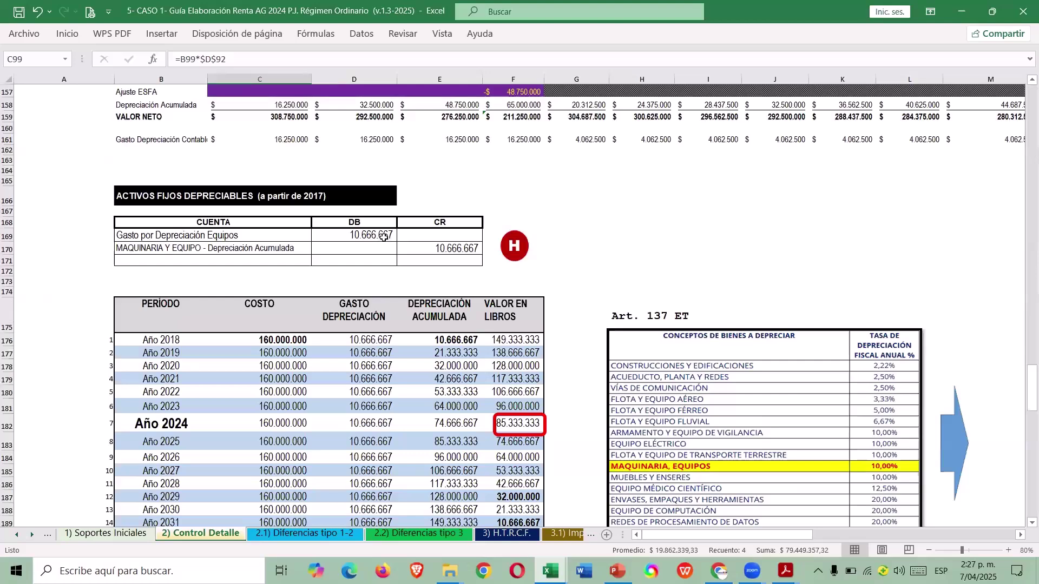
# Switch between workbooks, glancing at the fair-value instruments table, and settle on TALLER RÉGIMEN ORDINARIO.
pyautogui.hotkey('alt', 'Tab')
pyautogui.hotkey('alt', 'Tab')
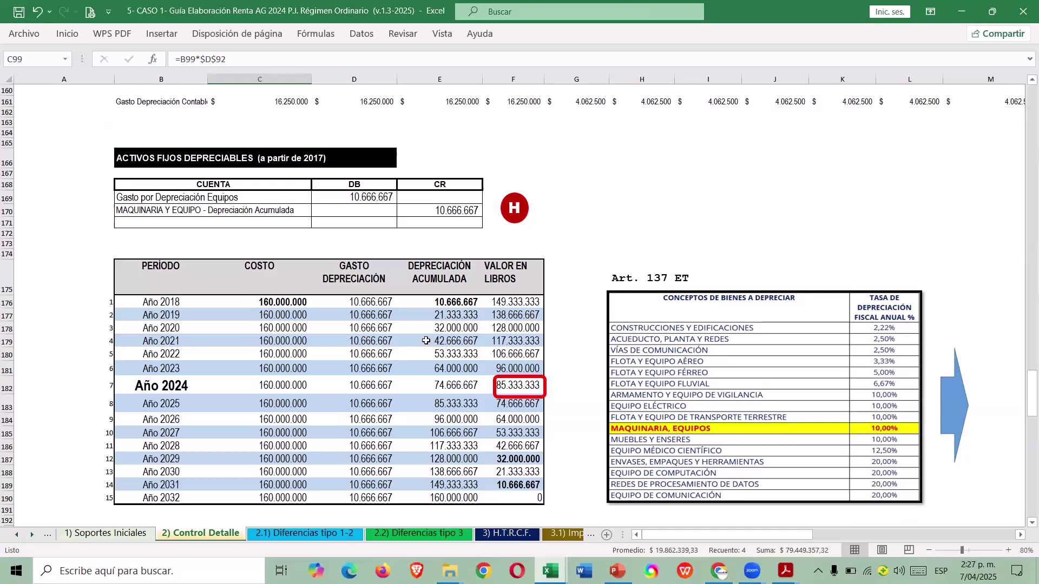
pyautogui.hotkey('alt', 'Tab')
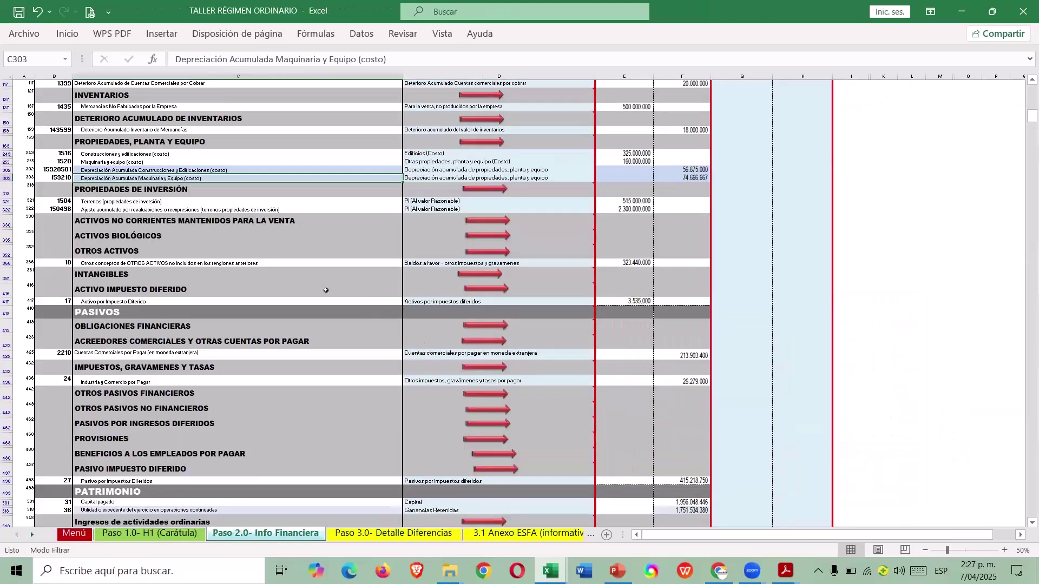
pyautogui.click(478, 144)
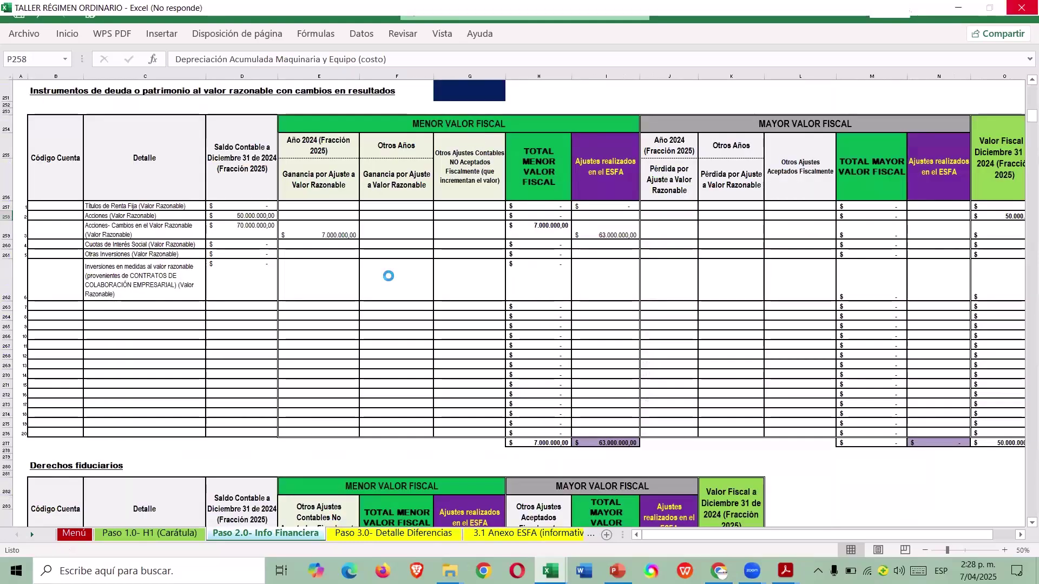
pyautogui.hotkey('alt', 'Tab')
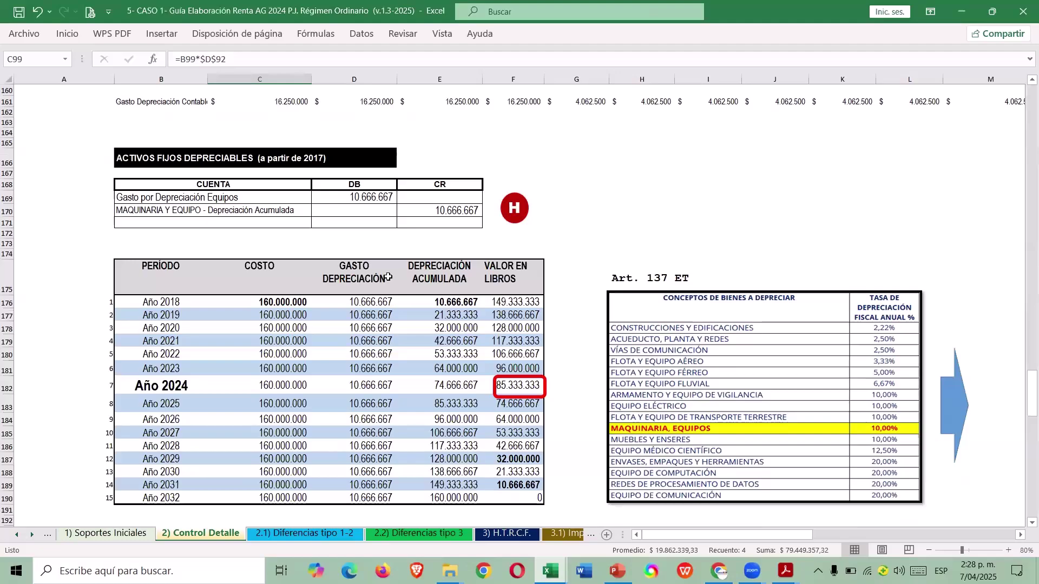
pyautogui.hotkey('alt', 'Tab')
# Scroll Paso 3.0 down to the MAQUINARIA table, select B1895, then bring up Paso 2.0 Info Financiera.
pyautogui.scroll(-10, 389, 309)
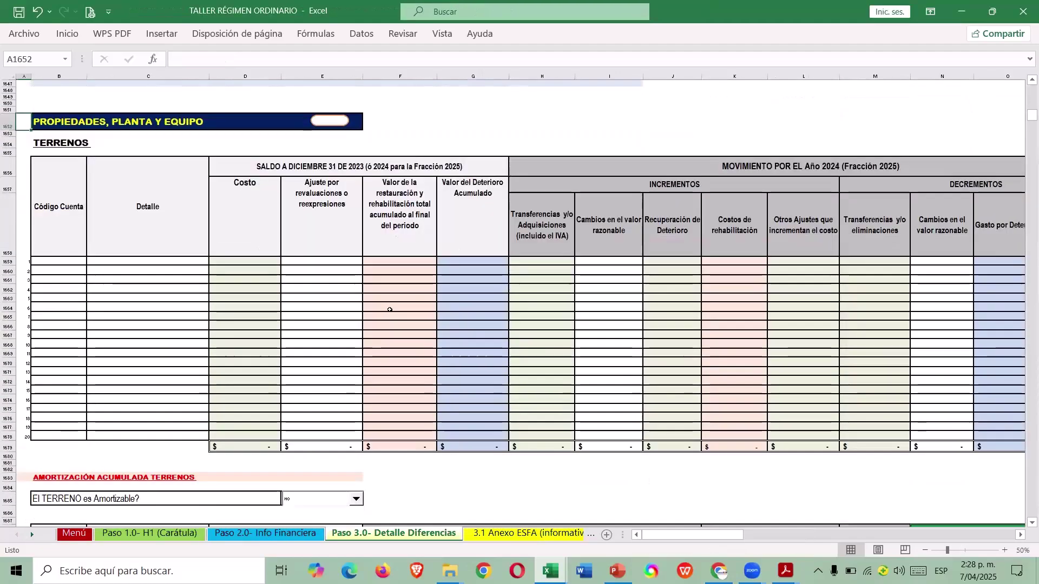
pyautogui.scroll(-18, 389, 309)
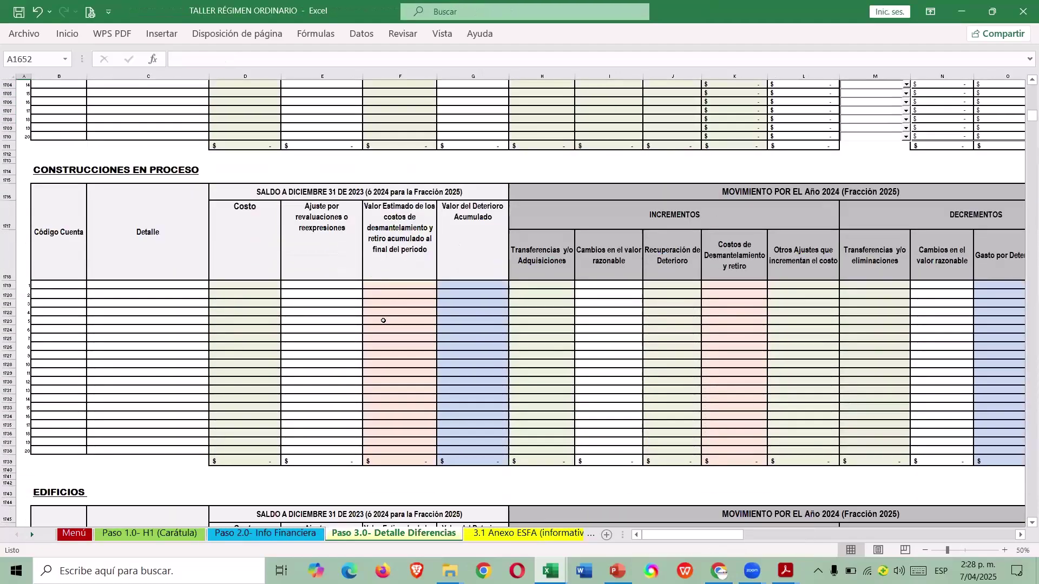
pyautogui.scroll(-15, 383, 321)
pyautogui.scroll(-10, 381, 321)
pyautogui.scroll(-7, 377, 320)
pyautogui.scroll(-3, 374, 317)
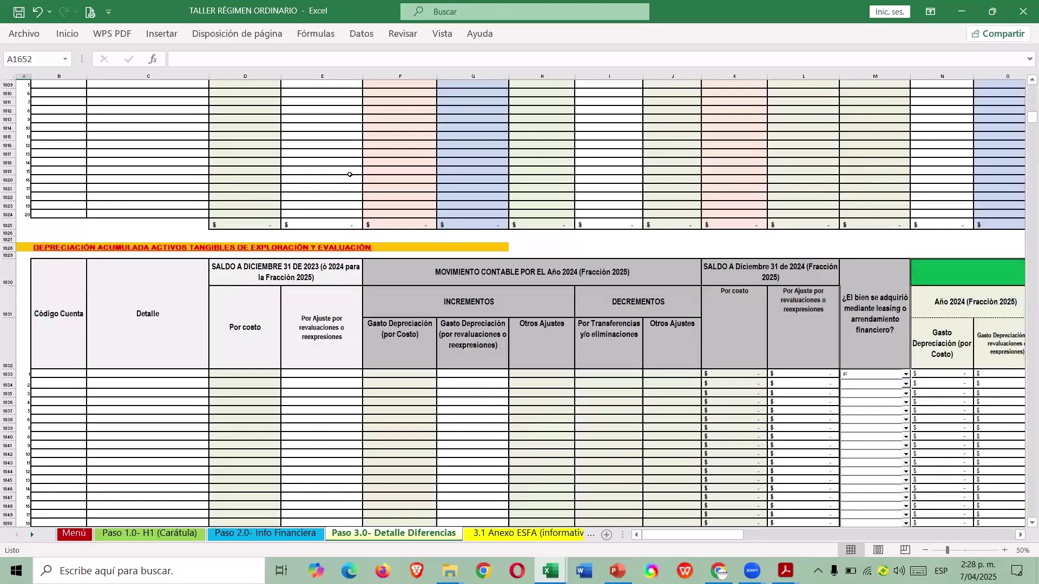
pyautogui.scroll(7, 349, 175)
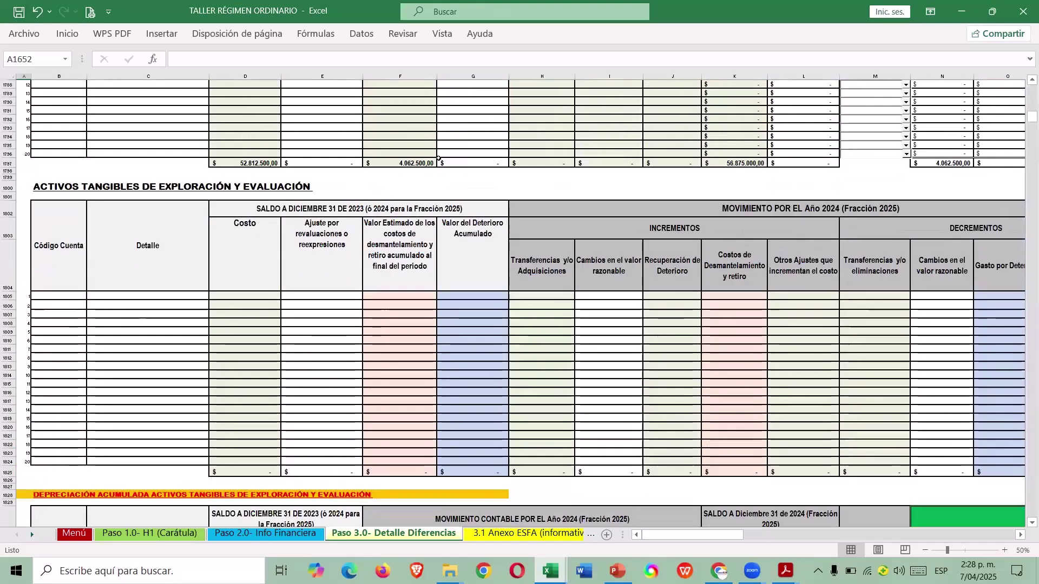
pyautogui.scroll(-20, 270, 318)
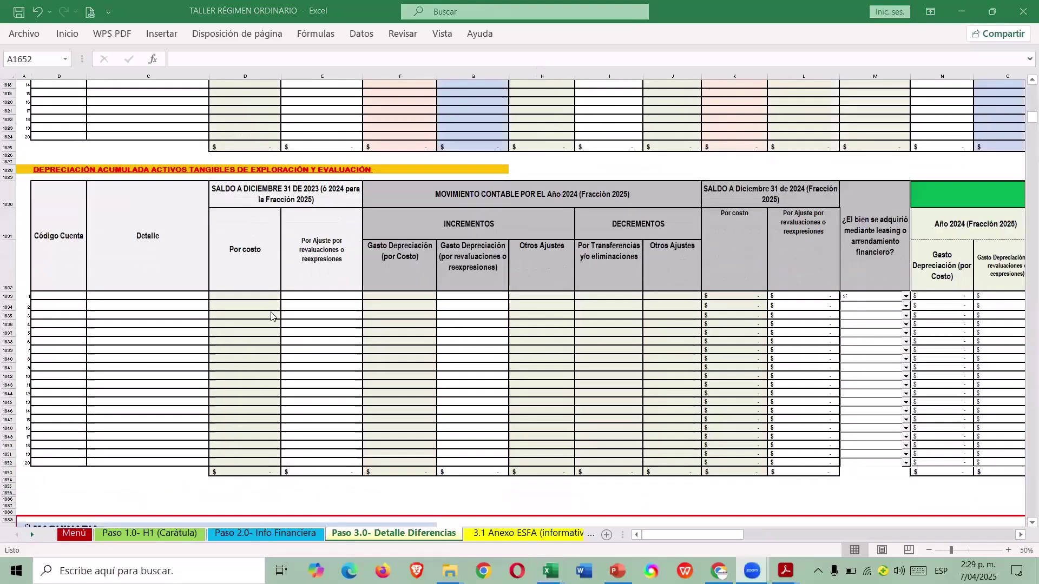
pyautogui.click(79, 302)
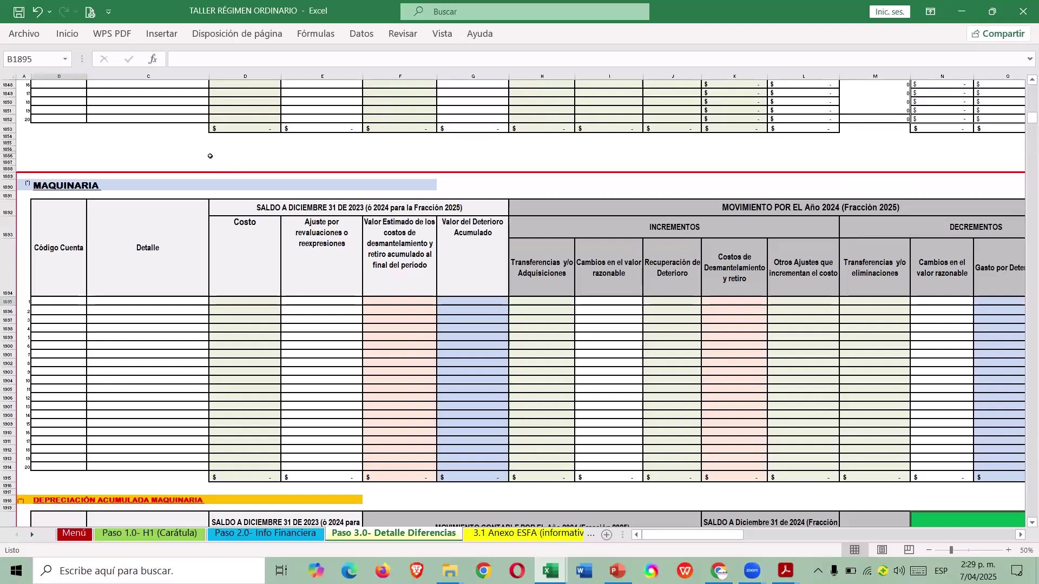
pyautogui.hotkey('ctrl', 'pageup')
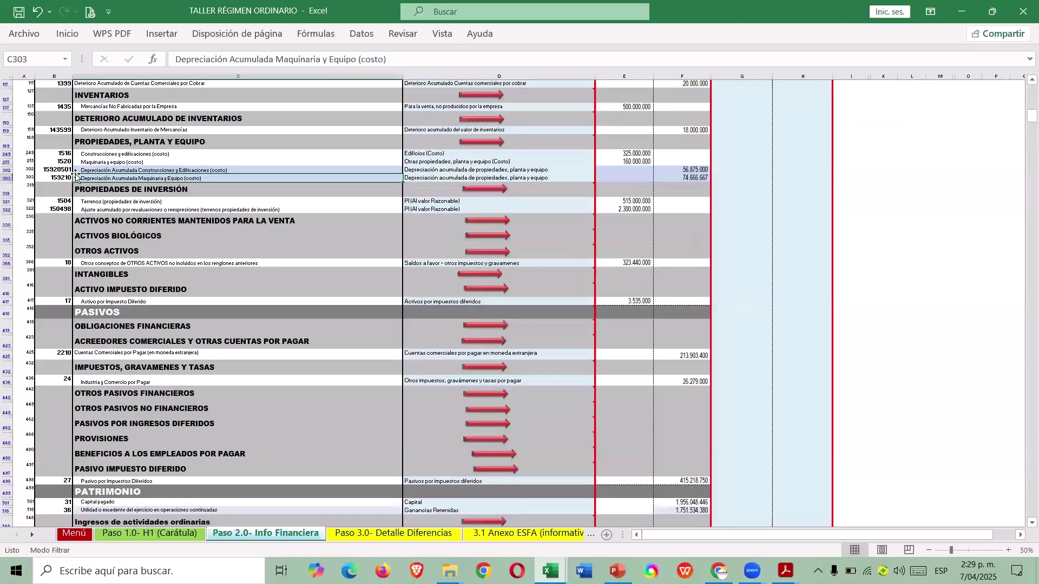
# Check the Maquinaria y equipo account, then enter 1520 and MAQUINARIA Y EQUIPO in row 1895.
pyautogui.click(90, 161)
pyautogui.hotkey('ctrl', 'pagedown')
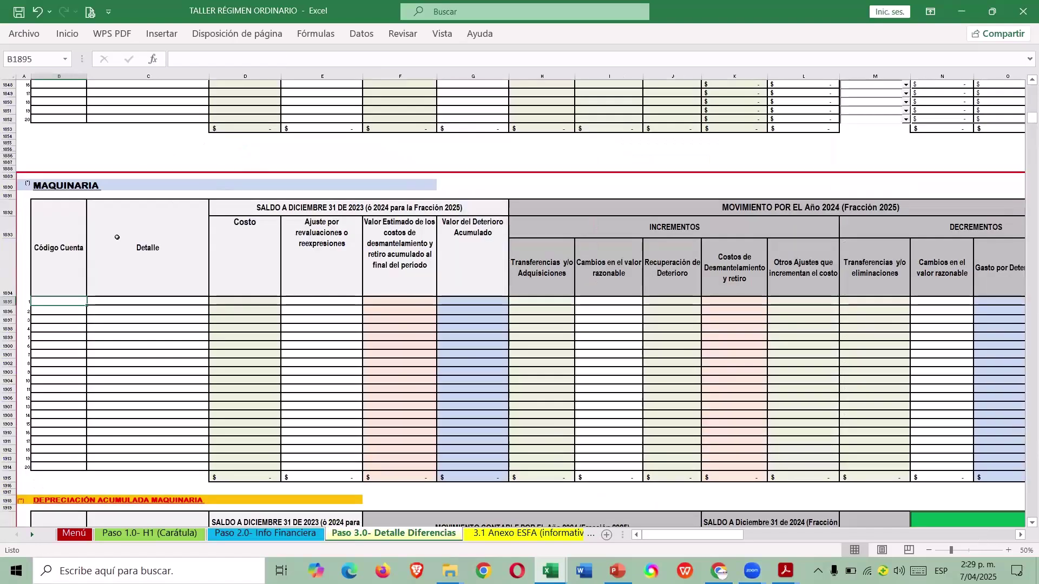
pyautogui.write('1520')
pyautogui.press('Tab')
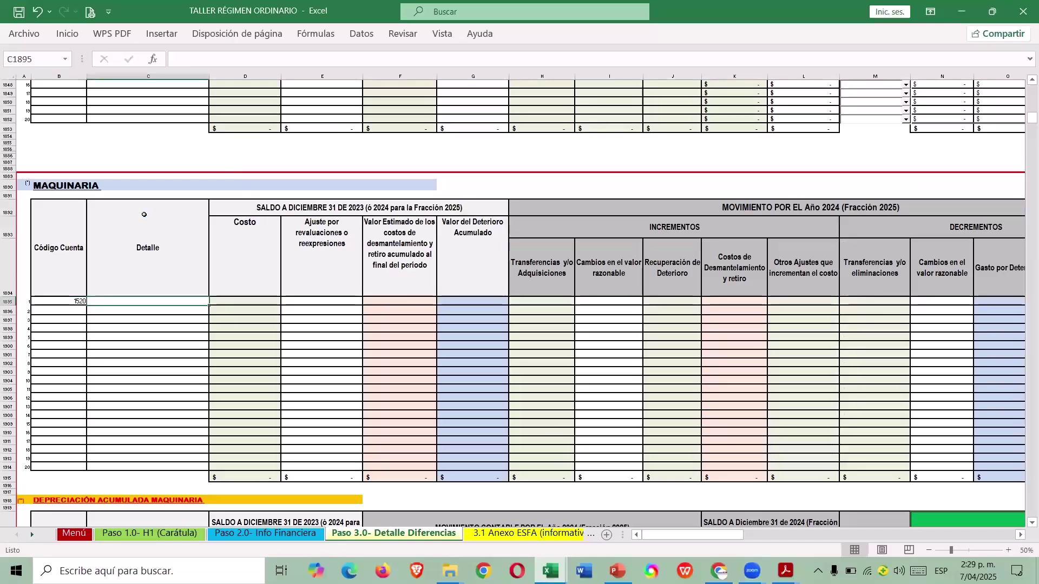
pyautogui.write('MAQUINARIA Y EQUIPO')
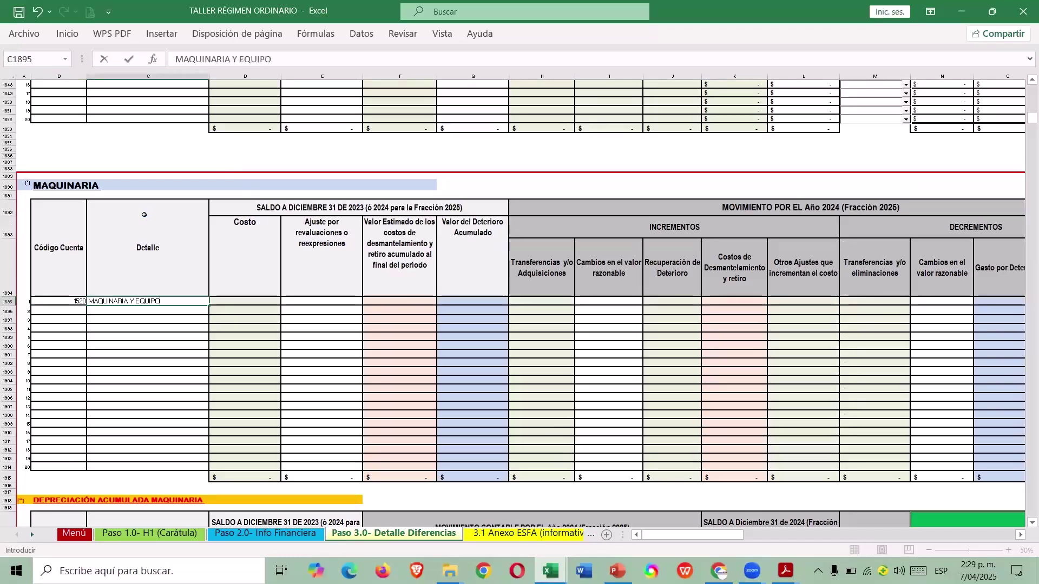
pyautogui.press('Return')
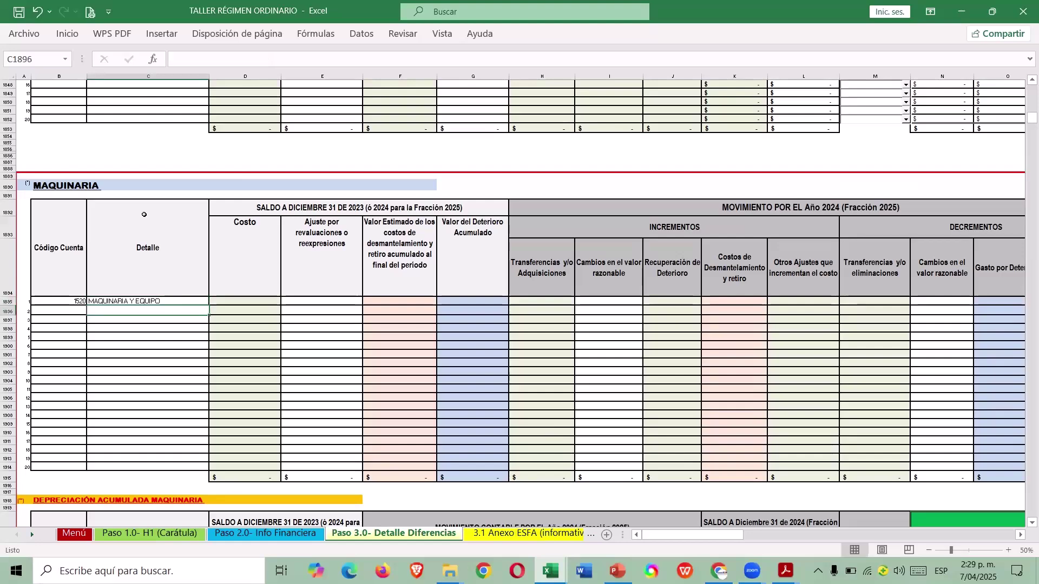
pyautogui.press('Up')
# Look up the machinery cost in the case guide and enter 160.000.000 as the row 1895 cost.
pyautogui.hotkey('alt', 'Tab')
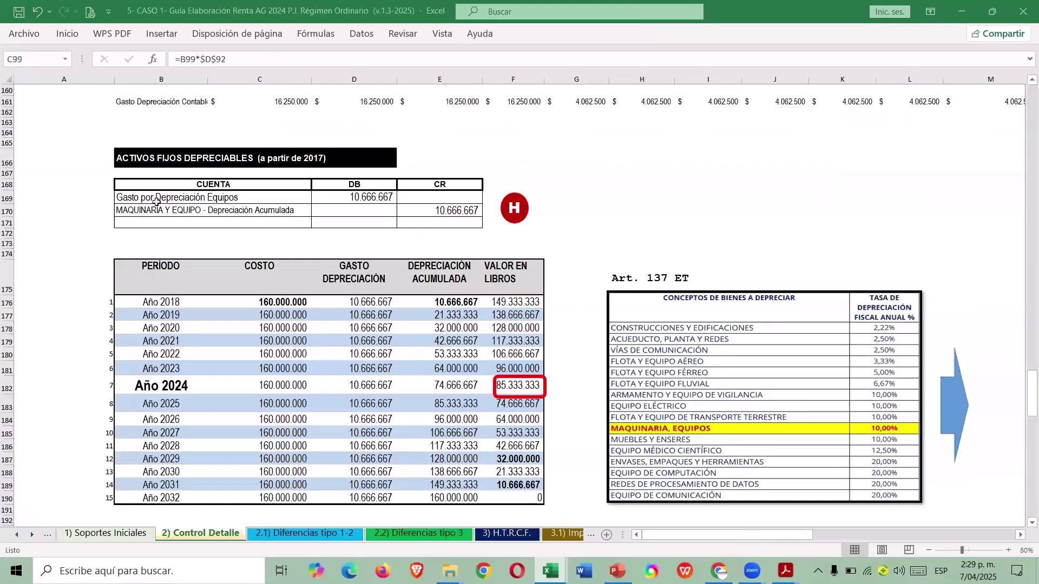
pyautogui.scroll(-4, 223, 211)
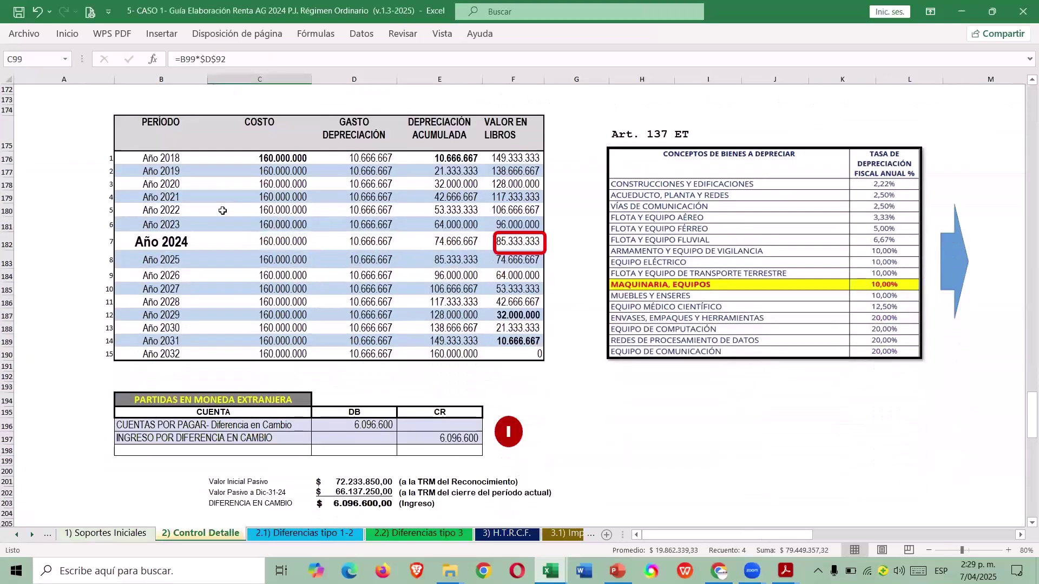
pyautogui.hotkey('alt', 'Tab')
pyautogui.click(267, 299)
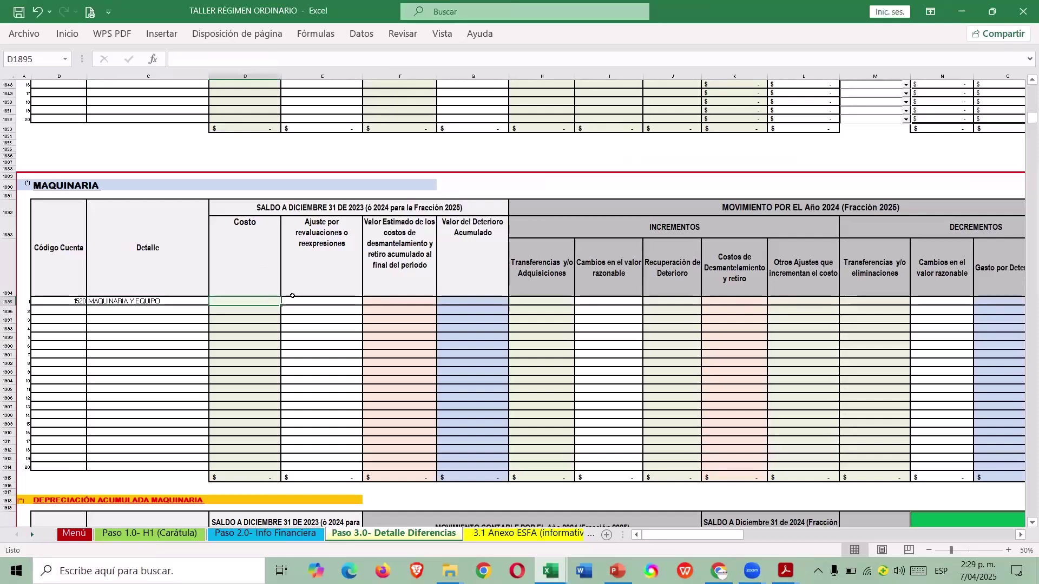
pyautogui.hotkey('alt', 'Tab')
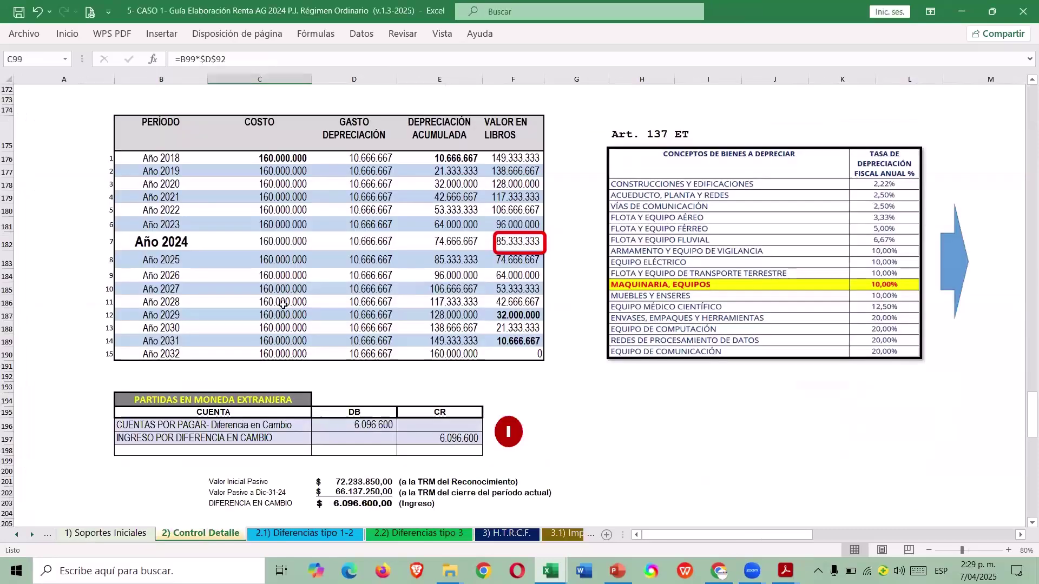
pyautogui.hotkey('alt', 'Tab')
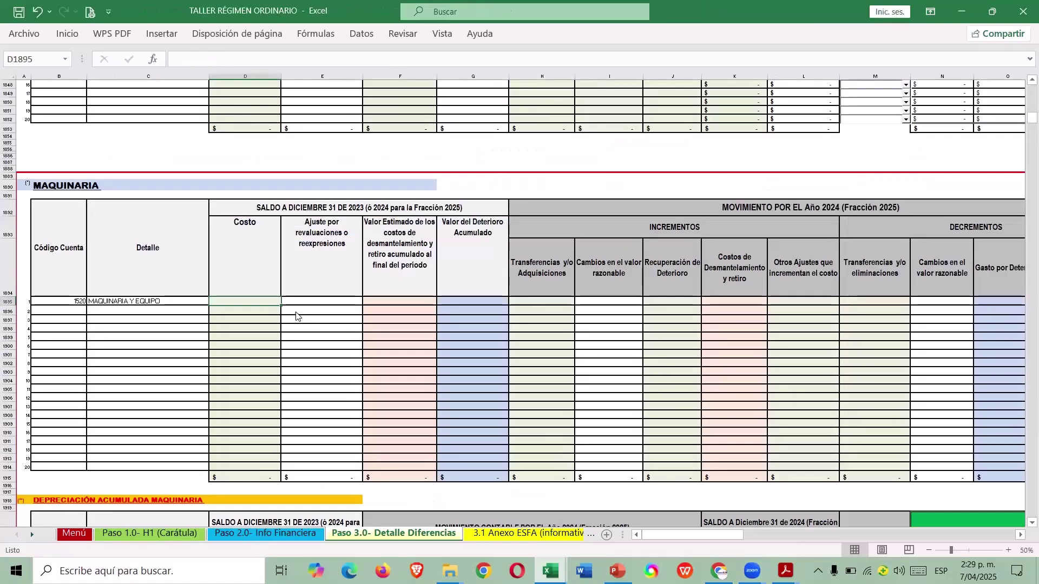
pyautogui.write('160.')
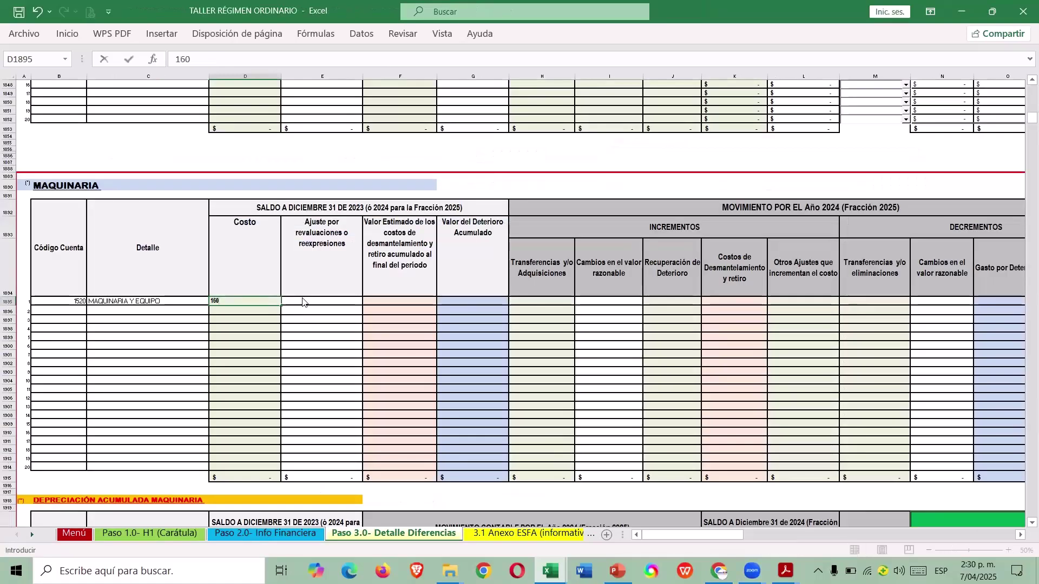
pyautogui.write('000.000')
pyautogui.click(303, 299)
# Review row 1895's calculated columns, confirming a 160.000.000 year-end fiscal value.
pyautogui.press('Right')
pyautogui.press('Right')
pyautogui.press('Right')
pyautogui.press('Right')
pyautogui.press('Right')
pyautogui.press('Right')
pyautogui.press('Right')
pyautogui.press('Right')
pyautogui.press('Right')
pyautogui.press('Right')
pyautogui.press('Right')
pyautogui.press('Right')
pyautogui.press('Right')
pyautogui.press('Right')
pyautogui.press('Right')
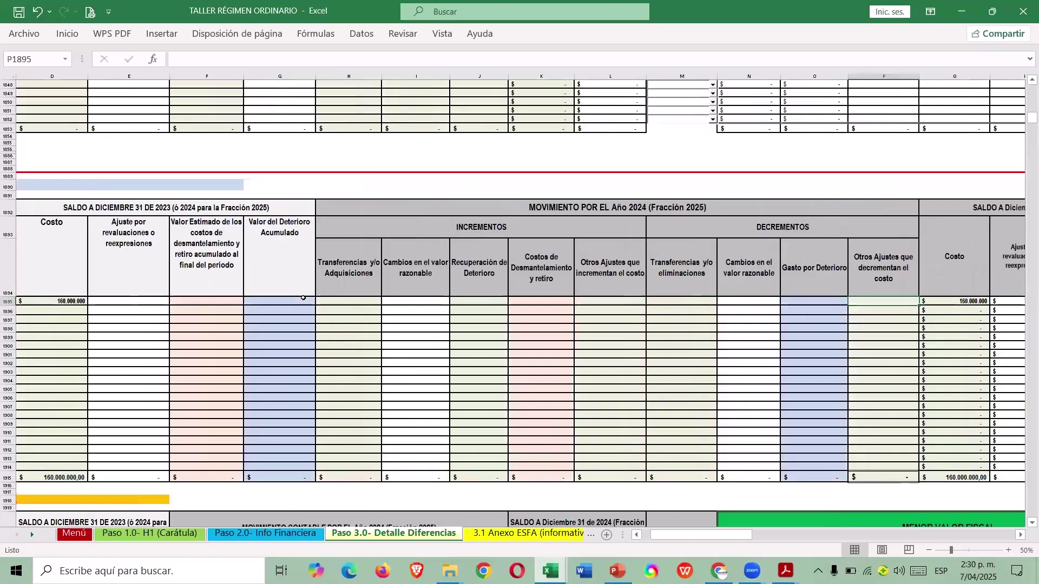
pyautogui.press('Right')
pyautogui.press('Right')
pyautogui.press('Right')
pyautogui.press('Right')
pyautogui.press('Right')
pyautogui.press('Right')
pyautogui.press('Right')
pyautogui.press('Right')
pyautogui.press('Right')
pyautogui.press('Right')
pyautogui.press('Right')
pyautogui.press('Right')
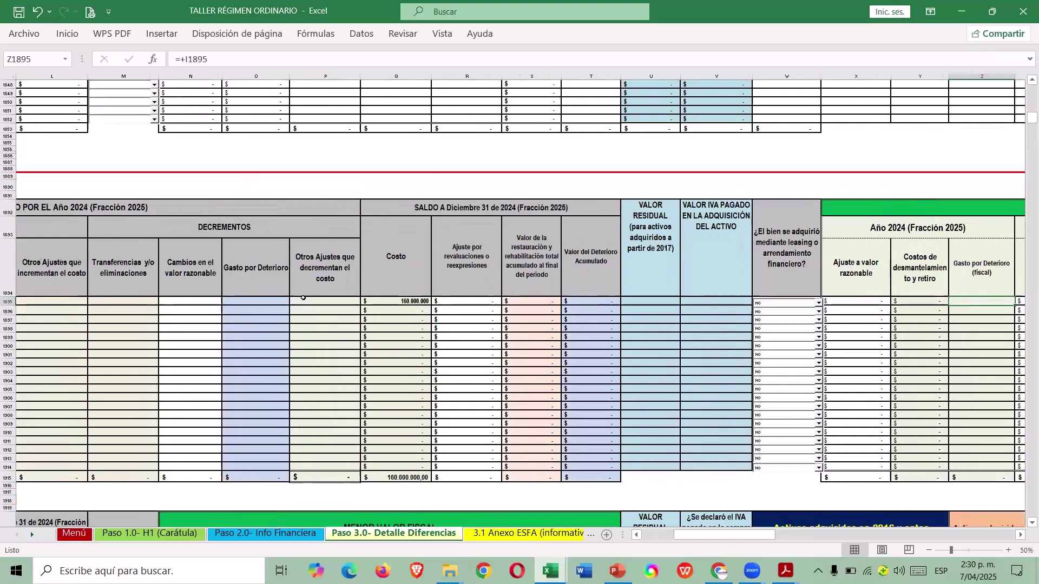
pyautogui.press('Right')
pyautogui.press('Right')
pyautogui.press('Right')
pyautogui.press('Right')
pyautogui.press('Right')
pyautogui.press('Right')
pyautogui.press('Right')
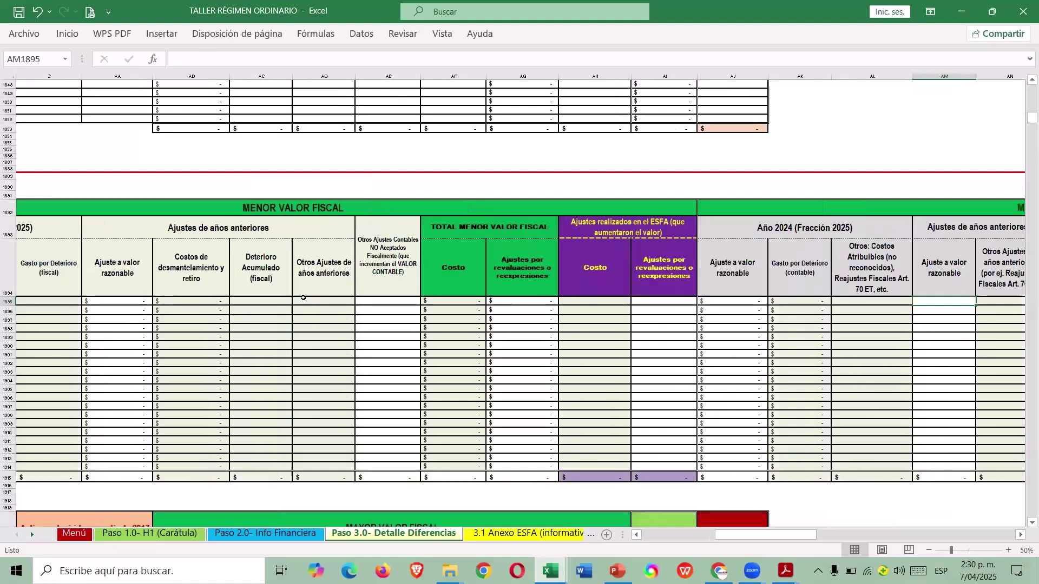
pyautogui.press('Right')
pyautogui.press('Right')
pyautogui.press('Right')
pyautogui.press('Right')
pyautogui.press('Right')
pyautogui.press('Right')
pyautogui.press('Right')
pyautogui.press('Right')
pyautogui.press('Right')
pyautogui.press('Right')
pyautogui.press('Right')
pyautogui.press('Right')
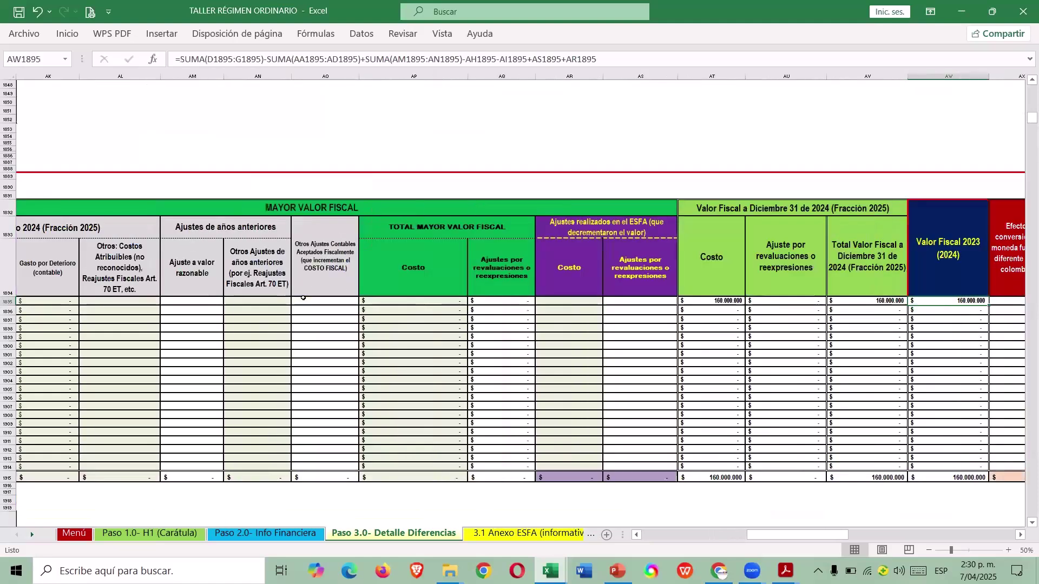
pyautogui.press('Left')
pyautogui.press('Left')
pyautogui.press('Left')
pyautogui.press('Left')
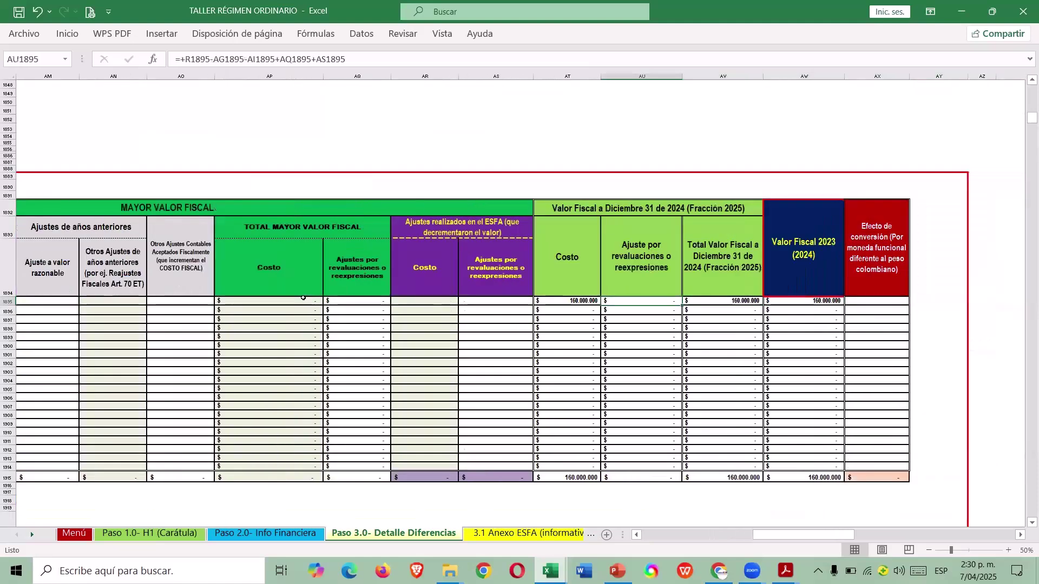
pyautogui.press('Up')
pyautogui.press('Up')
pyautogui.press('Down')
pyautogui.press('Down')
pyautogui.press('Up')
pyautogui.press('Up')
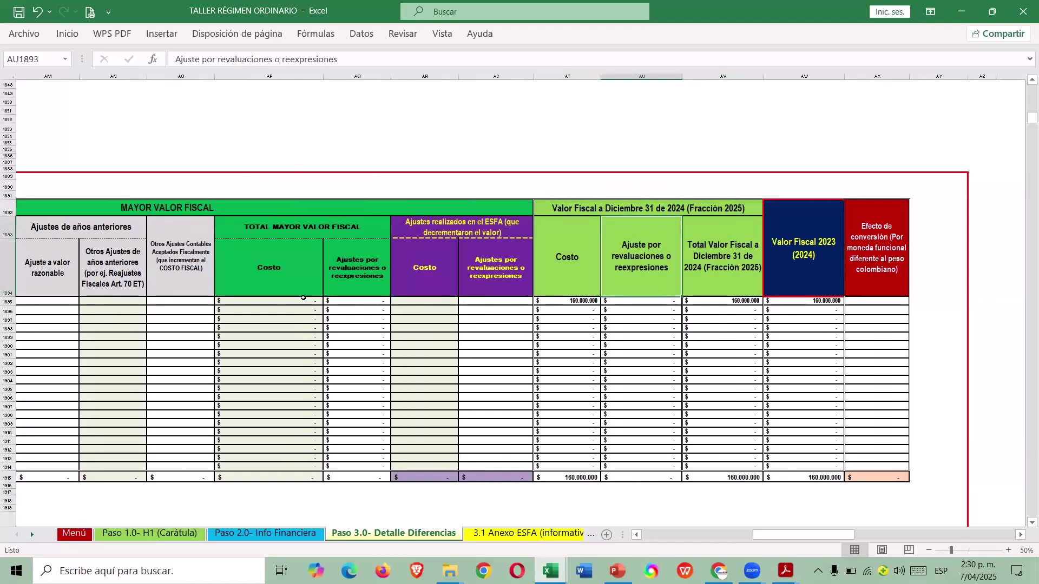
pyautogui.press('Up')
pyautogui.press('Up')
pyautogui.press('Up')
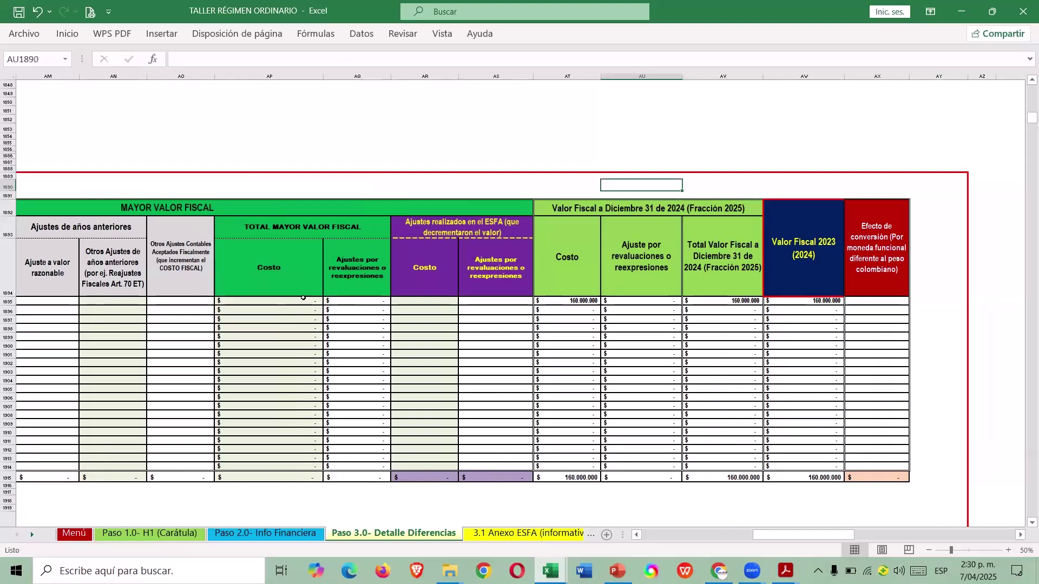
pyautogui.press('Home')
pyautogui.scroll(-15, 303, 298)
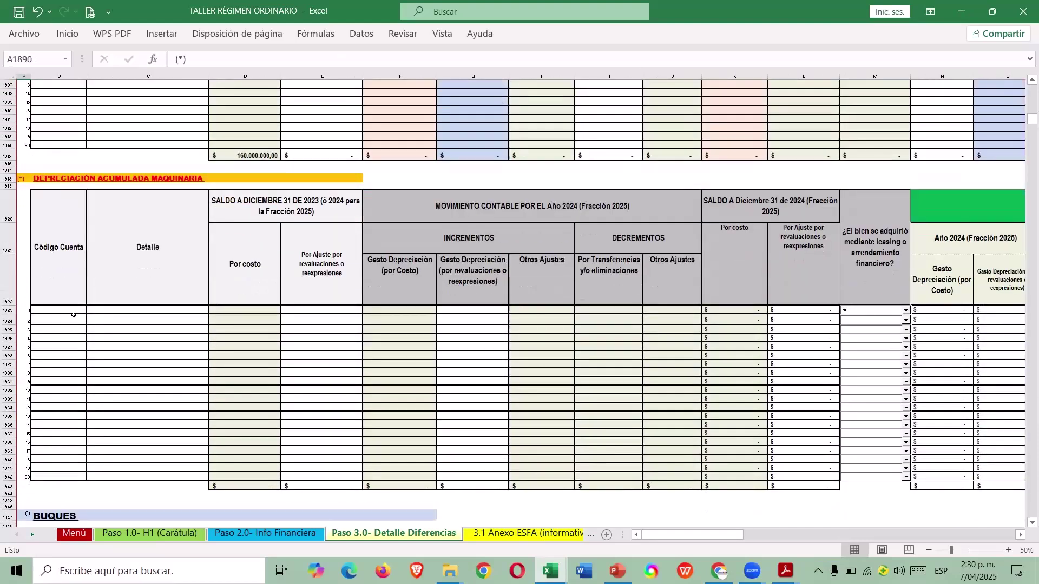
# Enter account 1592 with DEPRECIACIÓN ACUMULADA in the machinery depreciation table, checking figures in the case guide.
pyautogui.click(73, 315)
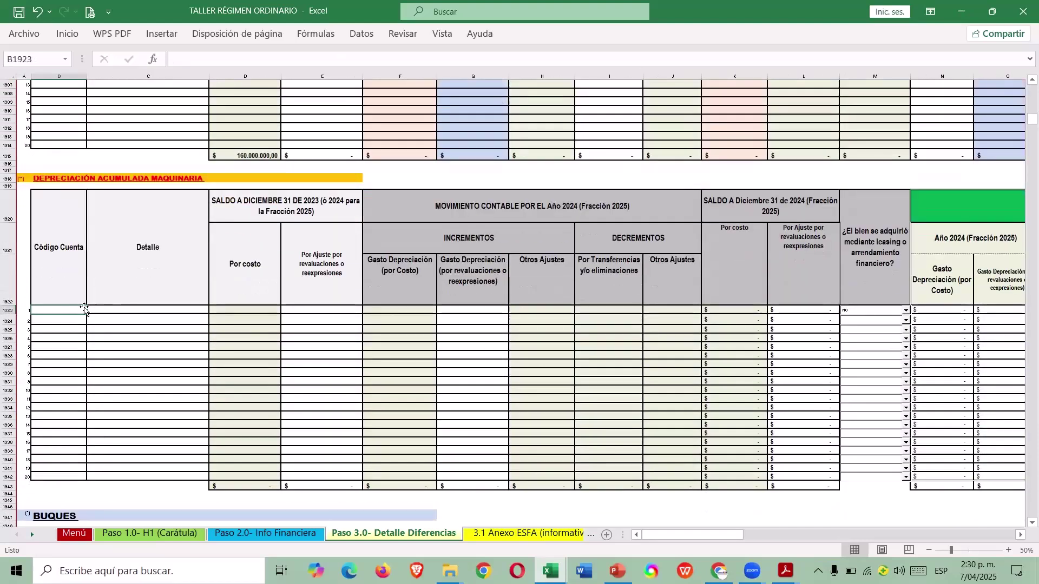
pyautogui.write('1592')
pyautogui.press('Tab')
pyautogui.write('D')
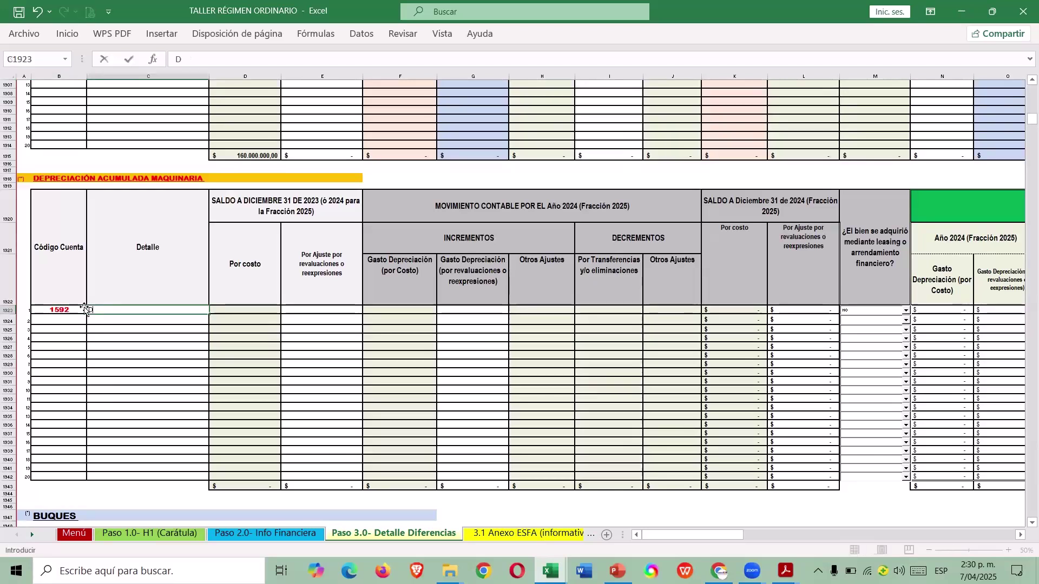
pyautogui.write('EPRECIACIÓN ACUMULADA')
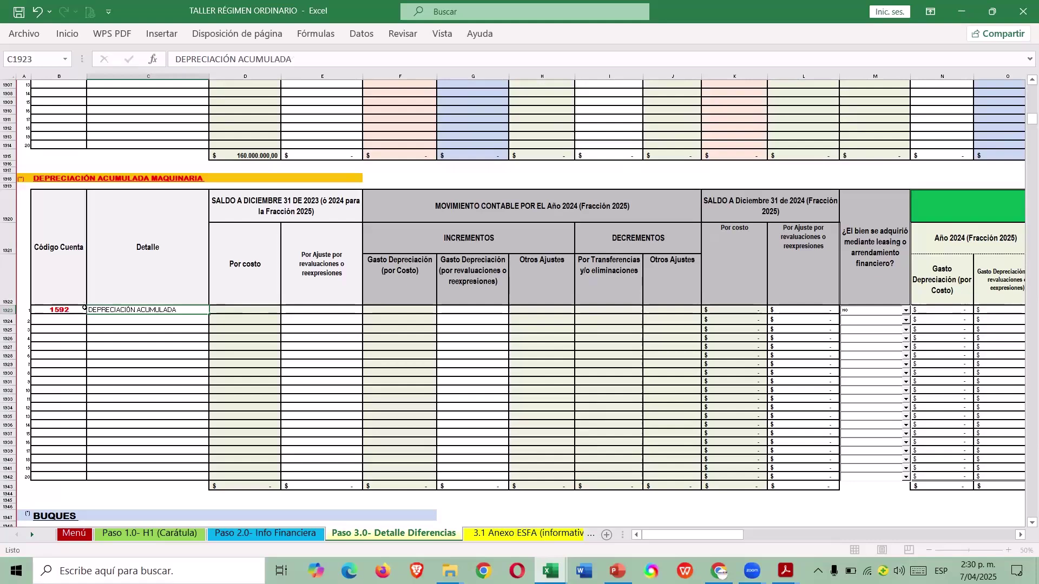
pyautogui.press('Tab')
pyautogui.hotkey('alt', 'Tab')
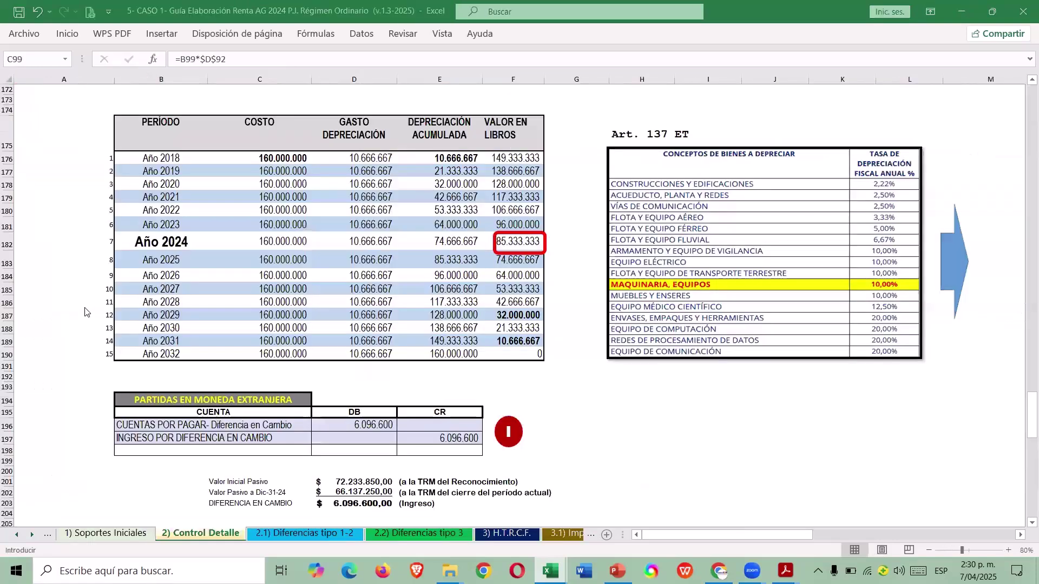
pyautogui.write('+64000000')
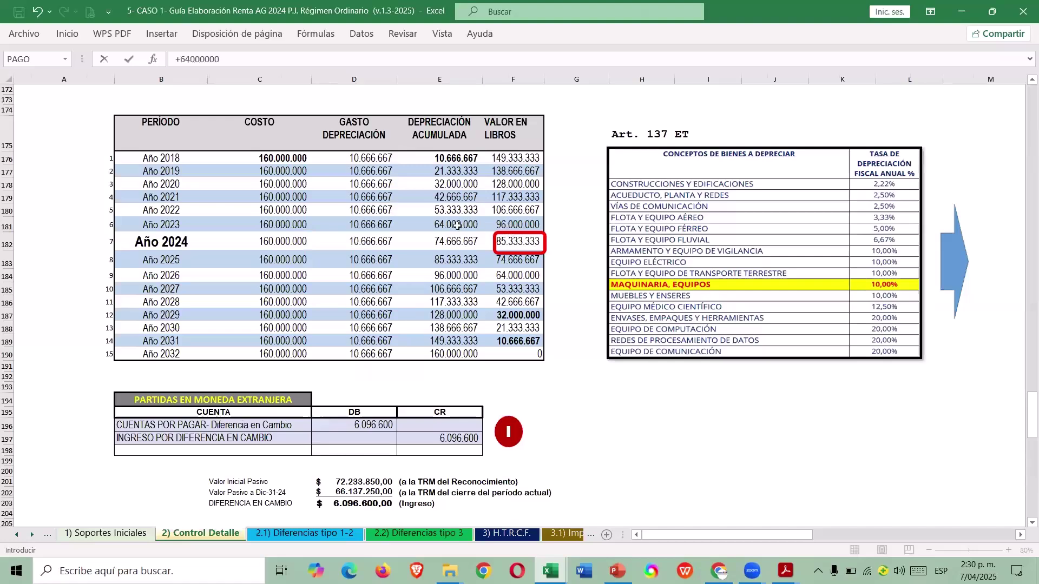
pyautogui.hotkey('alt', 'Tab')
pyautogui.hotkey('alt', 'Tab')
pyautogui.hotkey('alt', 'Tab')
pyautogui.press('Right')
pyautogui.press('Right')
pyautogui.press('Right')
pyautogui.press('Right')
pyautogui.press('Right')
pyautogui.press('Right')
pyautogui.press('Right')
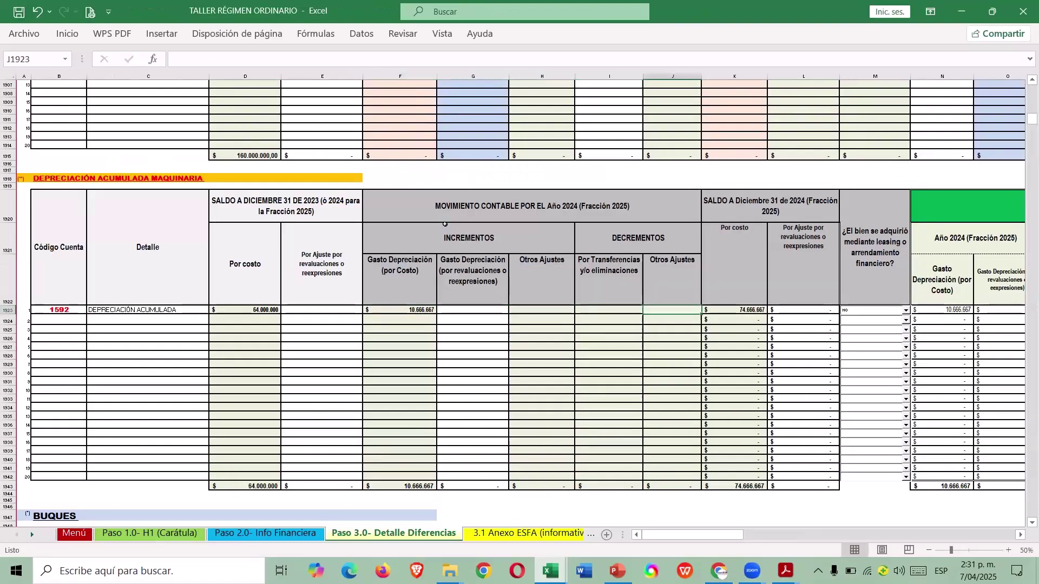
# Enter 10.666.667 in AB1923 and confirm AI1923's fiscal accumulated depreciation reaches 74.666.667.
pyautogui.press('Right')
pyautogui.press('Right')
pyautogui.press('Right')
pyautogui.press('Right')
pyautogui.press('Right')
pyautogui.press('Right')
pyautogui.press('Right')
pyautogui.press('Right')
pyautogui.press('Right')
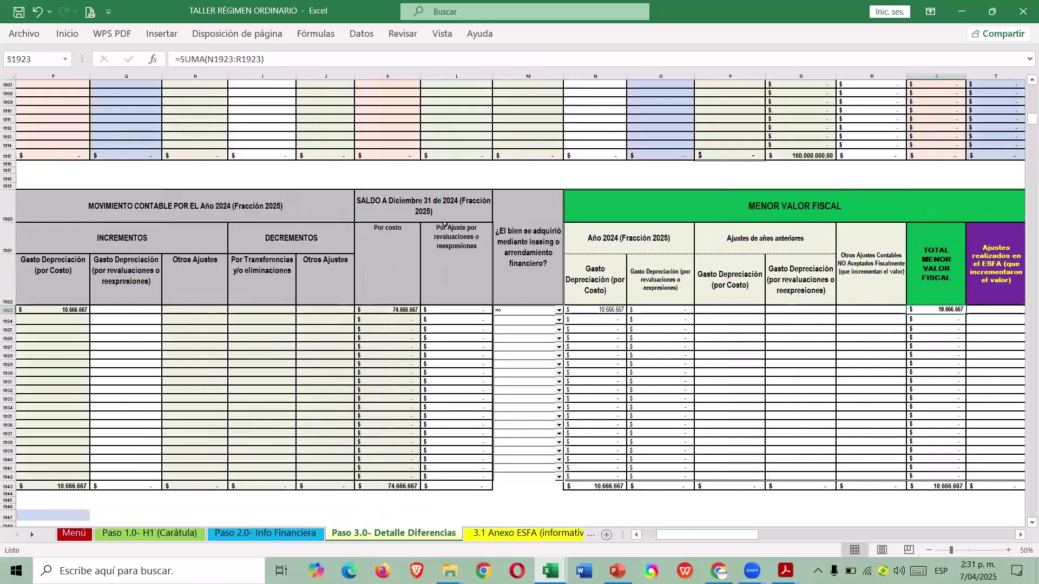
pyautogui.press('Left')
pyautogui.press('Left')
pyautogui.press('Left')
pyautogui.press('Left')
pyautogui.press('Left')
pyautogui.press('Left')
pyautogui.press('Left')
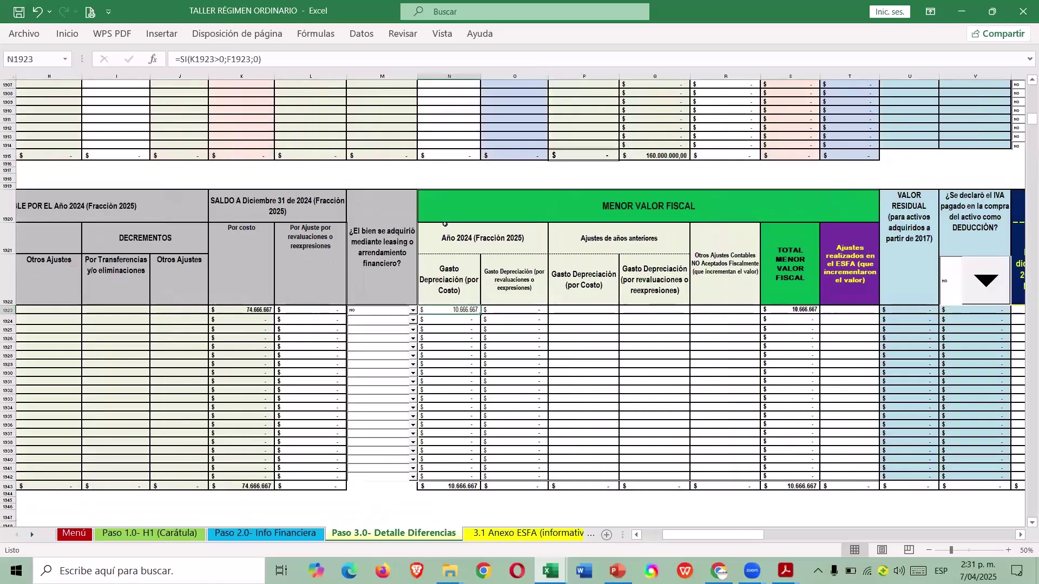
pyautogui.press('Right')
pyautogui.press('Right')
pyautogui.press('Right')
pyautogui.press('Right')
pyautogui.press('Right')
pyautogui.press('Right')
pyautogui.press('Right')
pyautogui.press('Right')
pyautogui.press('Right')
pyautogui.press('Right')
pyautogui.press('Right')
pyautogui.press('Right')
pyautogui.press('Right')
pyautogui.press('Right')
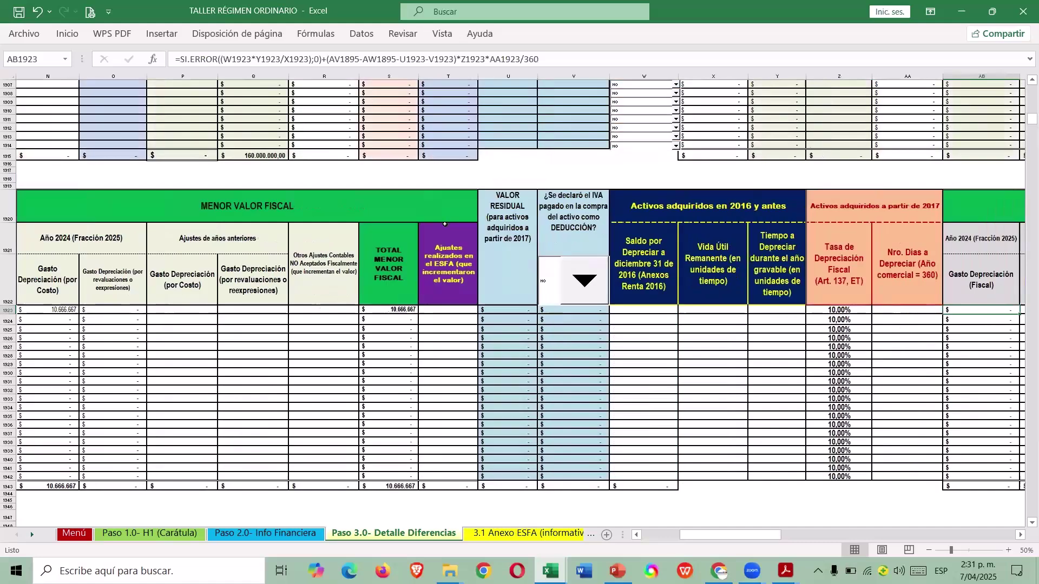
pyautogui.press('Right')
pyautogui.press('Right')
pyautogui.press('Right')
pyautogui.press('Right')
pyautogui.press('Left')
pyautogui.press('Left')
pyautogui.press('Left')
pyautogui.press('Left')
pyautogui.press('Left')
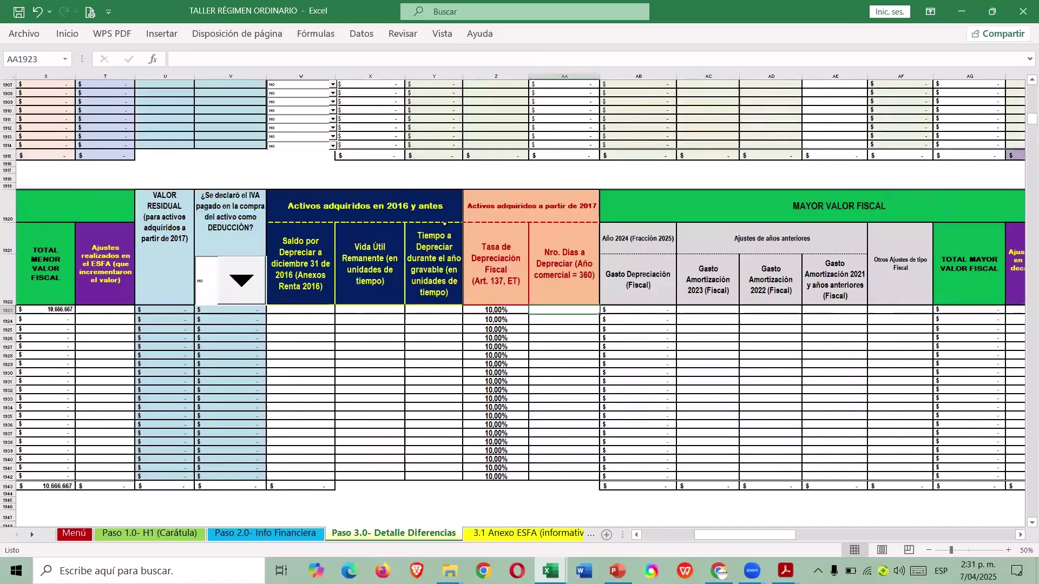
pyautogui.write('10.666.667')
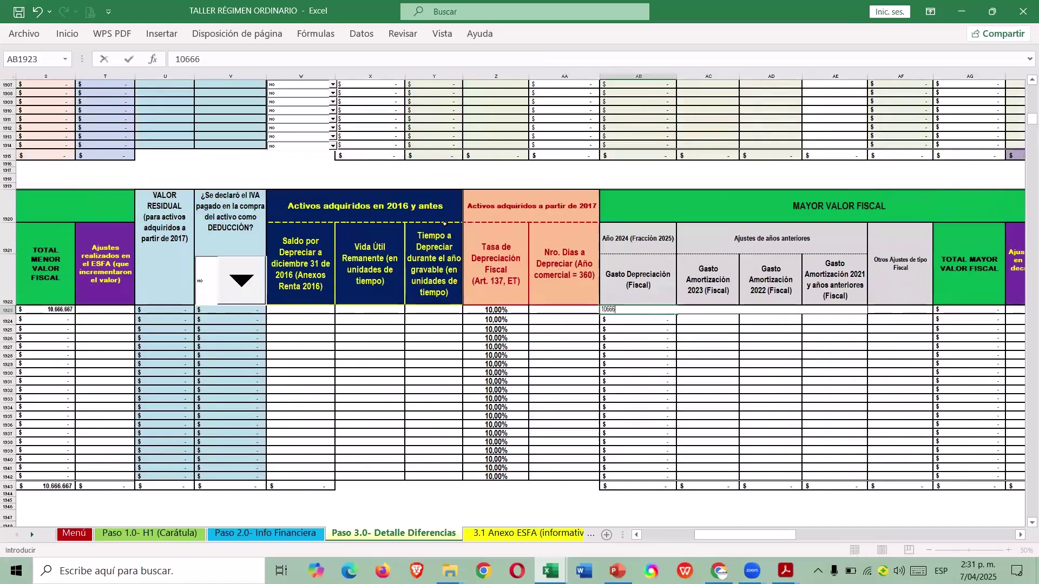
pyautogui.press('Return')
pyautogui.press('Up')
pyautogui.press('Right')
pyautogui.press('Right')
pyautogui.press('Right')
pyautogui.press('Right')
pyautogui.press('Right')
pyautogui.press('Right')
pyautogui.press('Right')
pyautogui.press('Right')
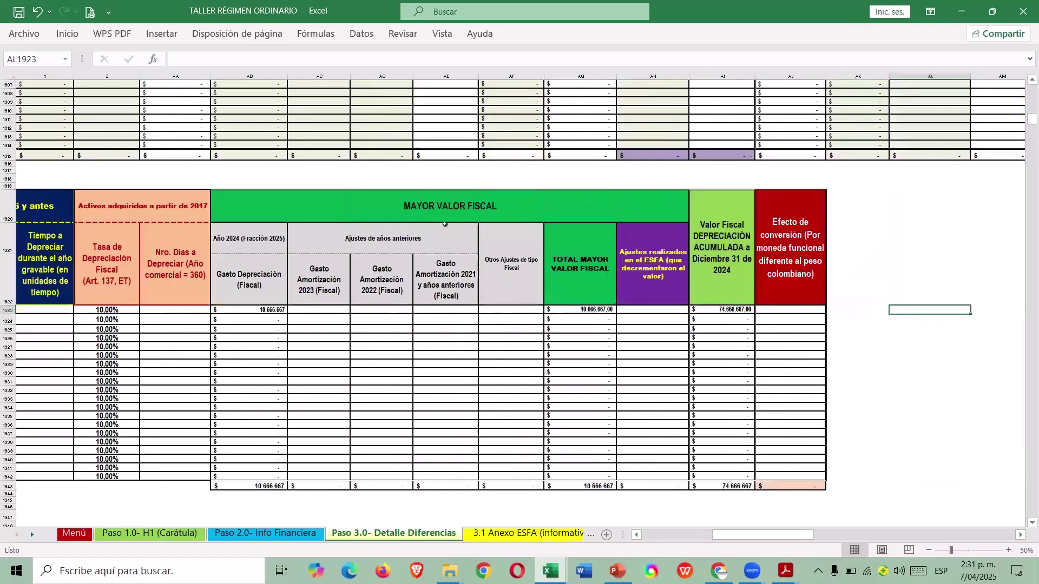
pyautogui.press('Left')
pyautogui.press('Left')
pyautogui.press('Right')
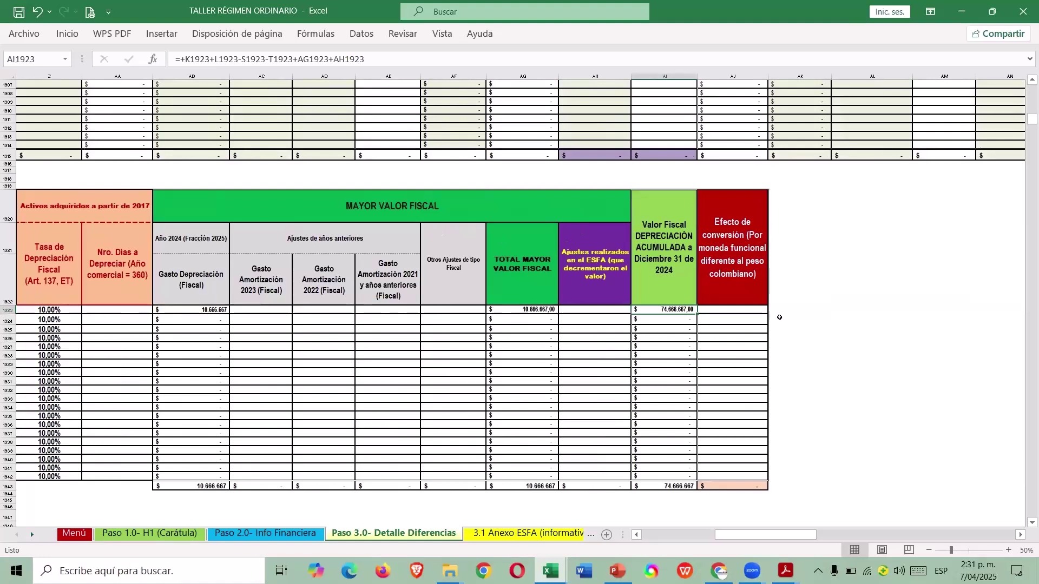
pyautogui.click(671, 541)
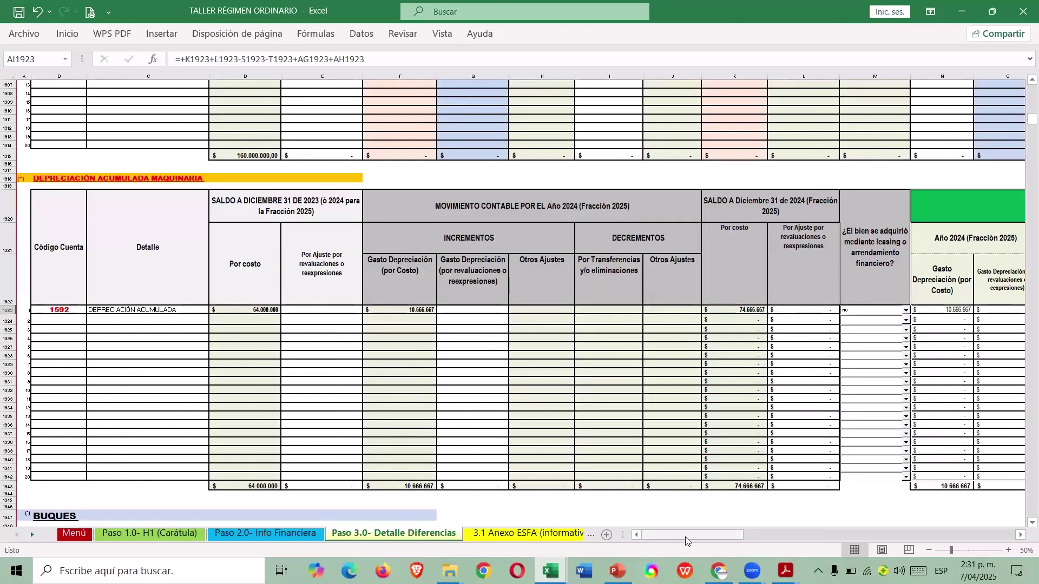
# Go from Paso 2.0 through MENÚ to the Verificación inconsistencias sheet.
pyautogui.scroll(20, 240, 260)
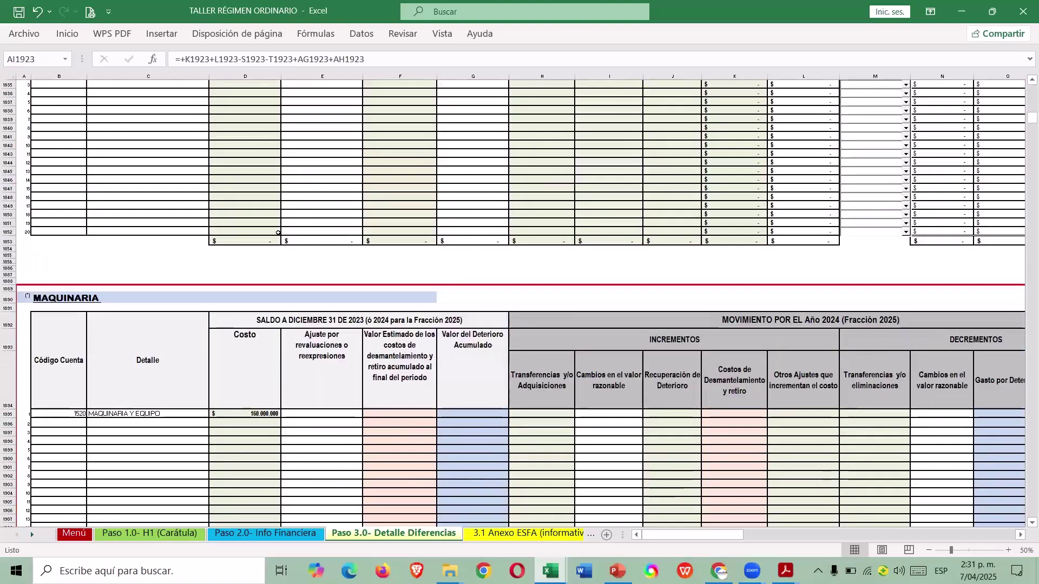
pyautogui.scroll(20, 270, 218)
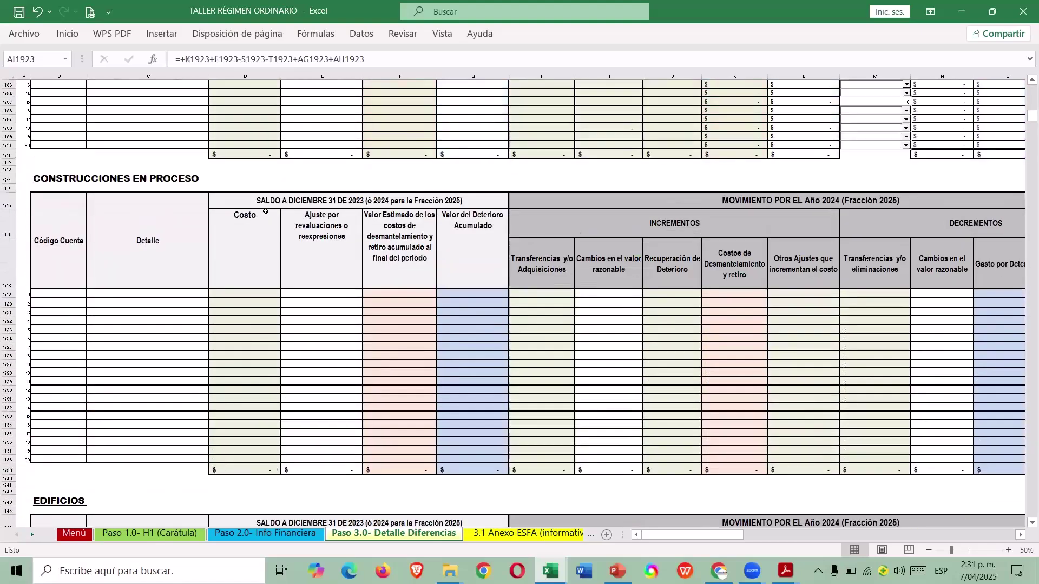
pyautogui.scroll(15, 265, 211)
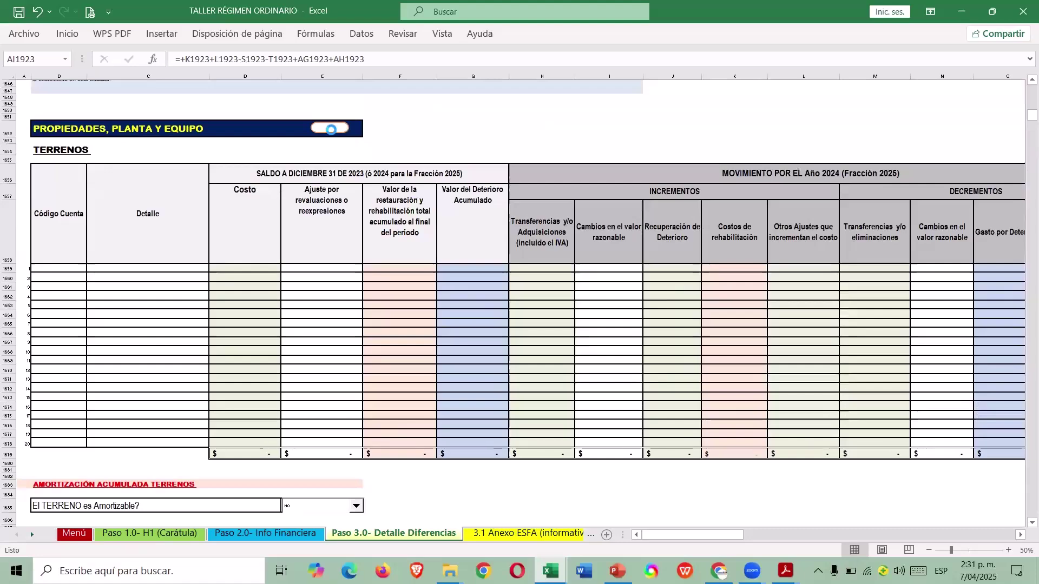
pyautogui.hotkey('ctrl', 'pageup')
pyautogui.scroll(10, 375, 201)
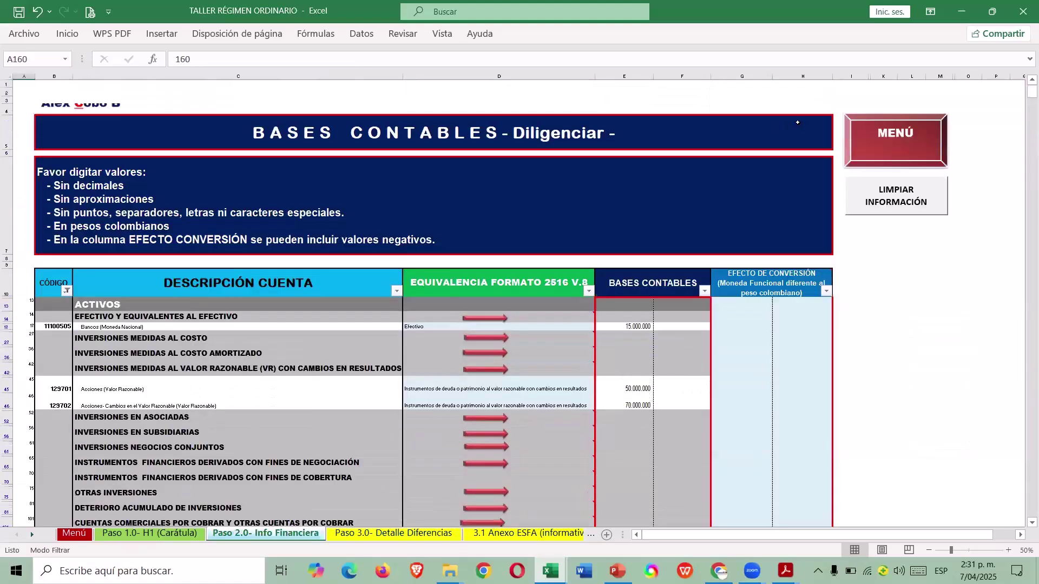
pyautogui.click(883, 153)
pyautogui.scroll(-7, 258, 366)
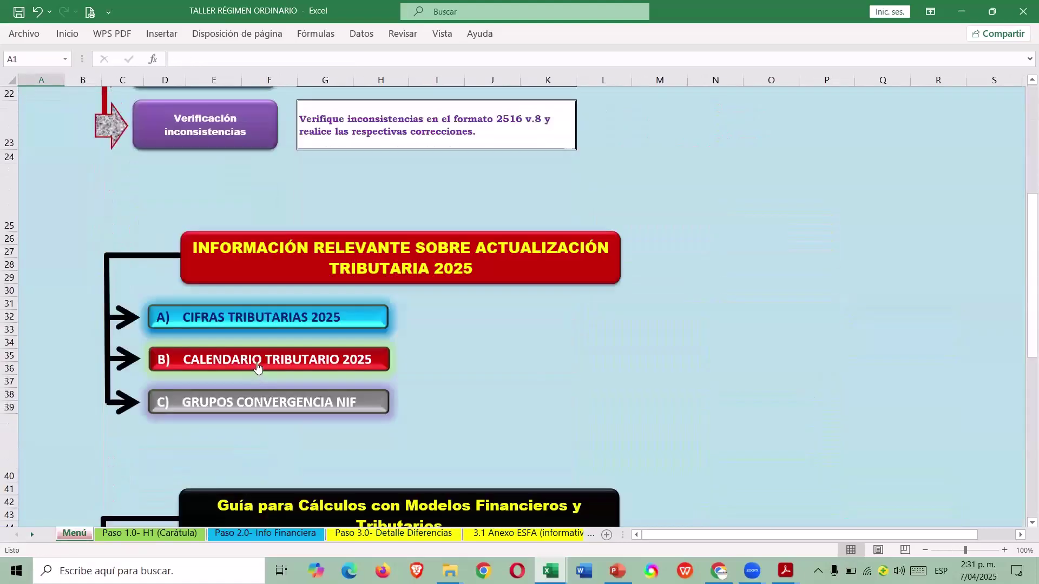
pyautogui.scroll(3, 258, 367)
pyautogui.click(217, 273)
# Scan the Inconsistencias checks, mostly 0 with small differences like -229, -167 and 400, then return to the top.
pyautogui.scroll(-6, 608, 379)
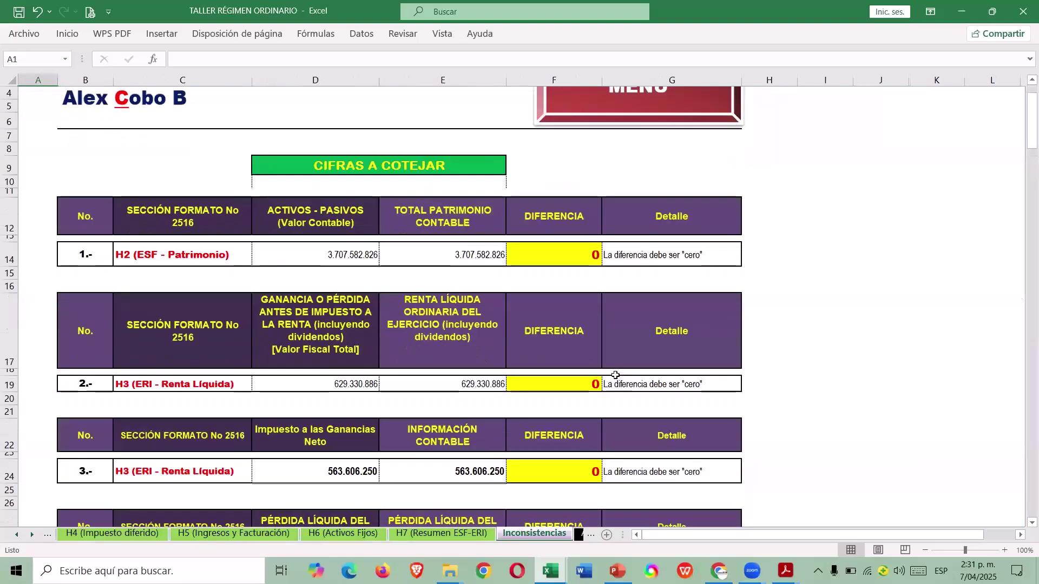
pyautogui.scroll(-4, 609, 379)
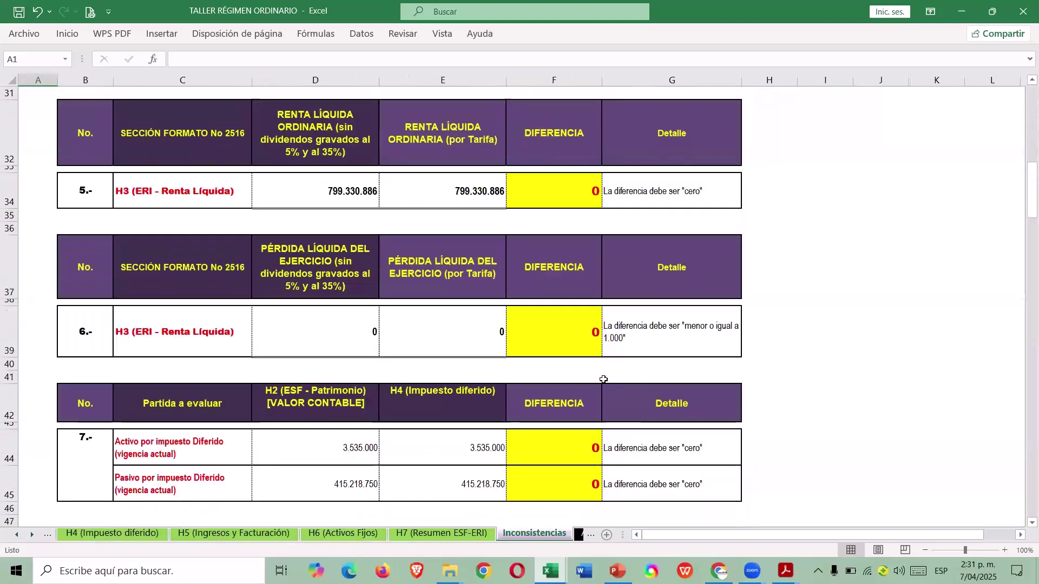
pyautogui.scroll(-3, 604, 379)
pyautogui.scroll(-1, 604, 380)
pyautogui.scroll(-2, 538, 357)
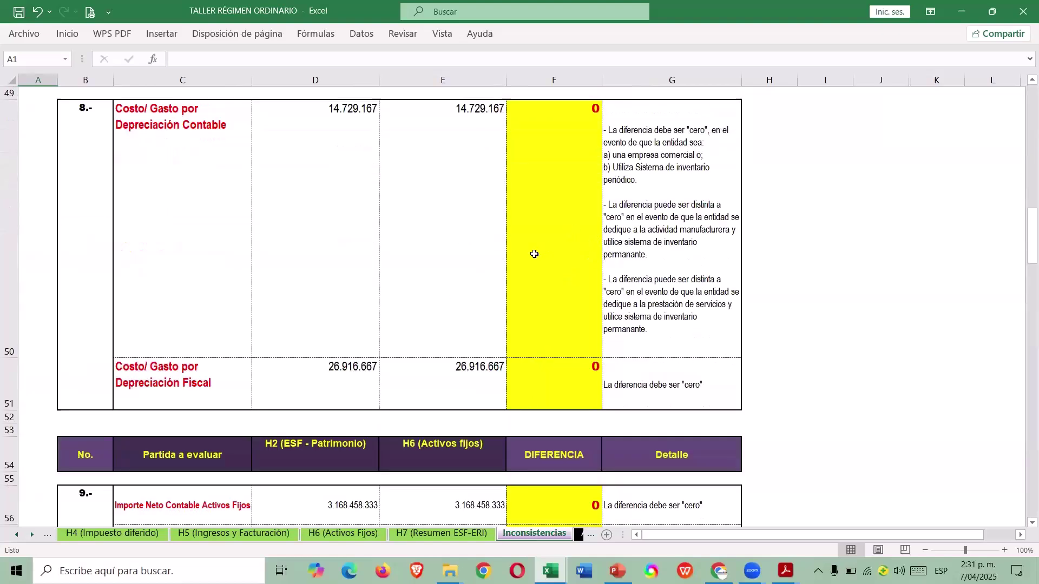
pyautogui.scroll(1, 535, 252)
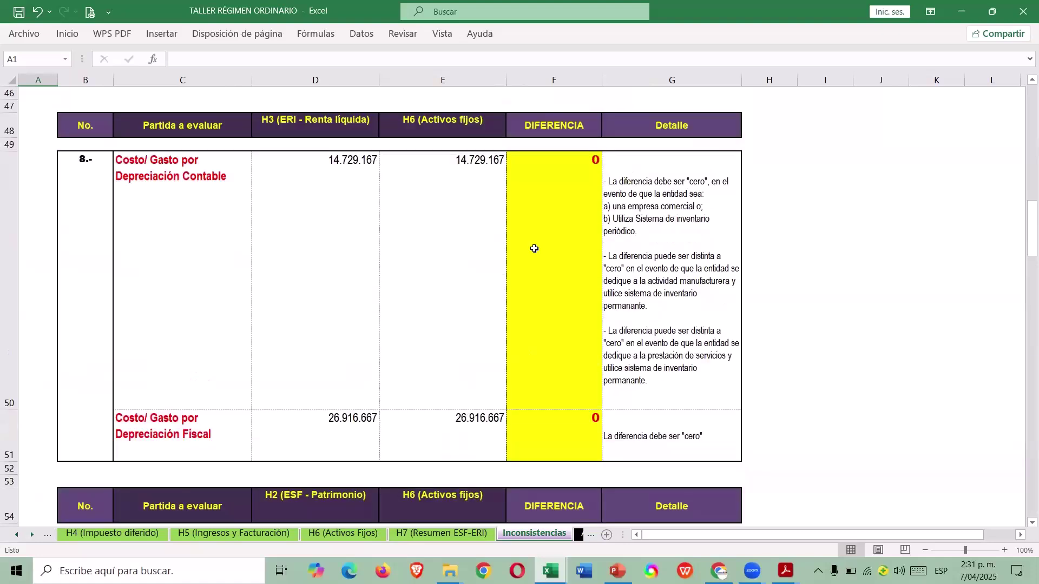
pyautogui.scroll(-2, 533, 253)
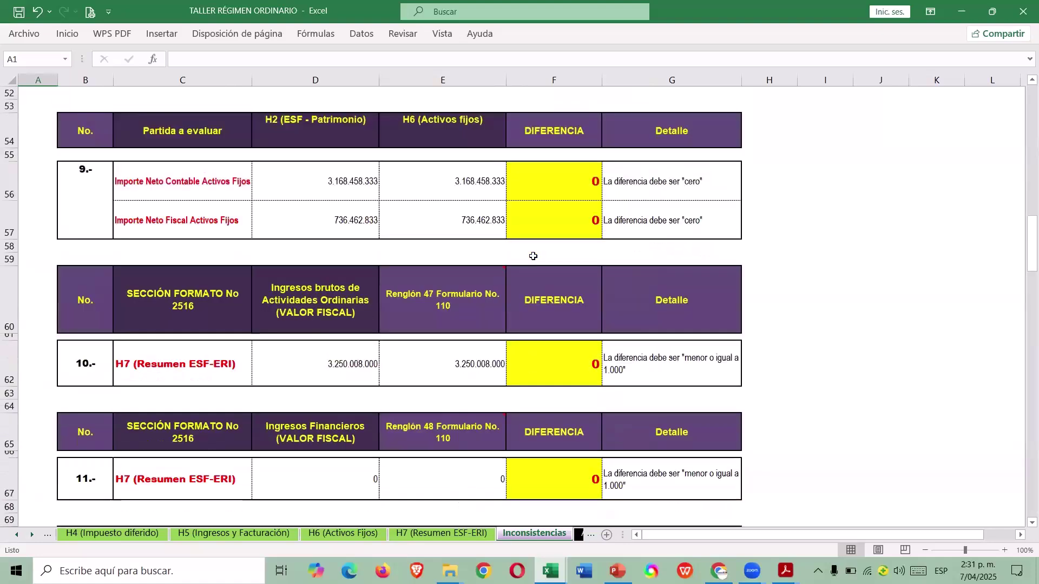
pyautogui.scroll(-2, 533, 256)
pyautogui.scroll(-15, 533, 254)
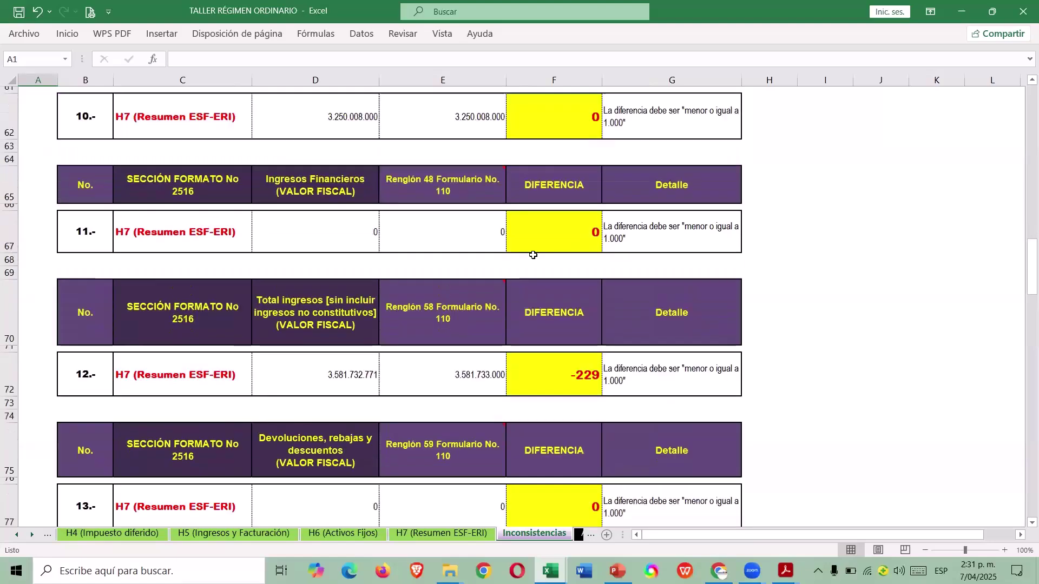
pyautogui.scroll(-16, 532, 255)
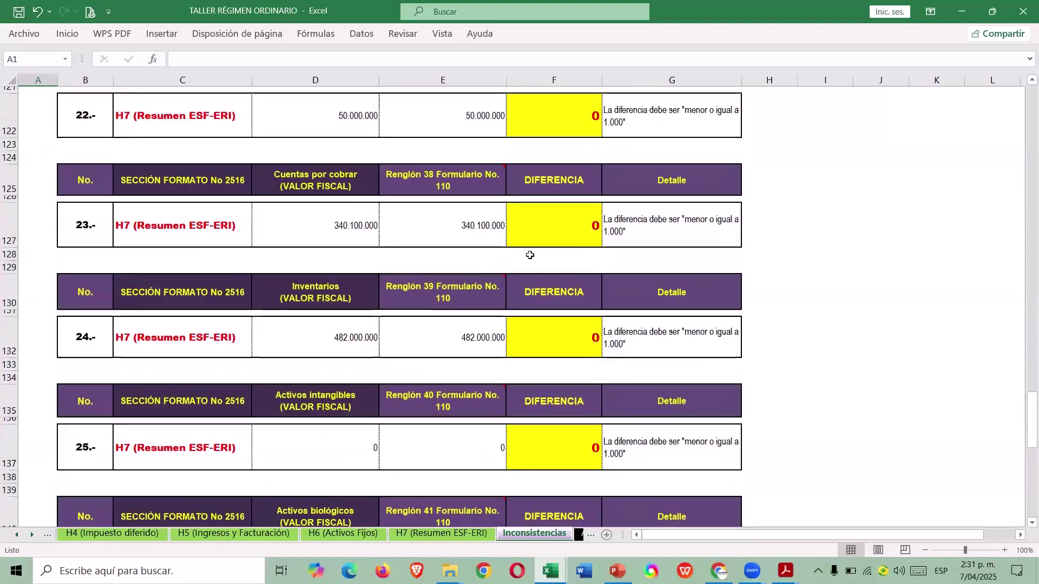
pyautogui.scroll(13, 531, 255)
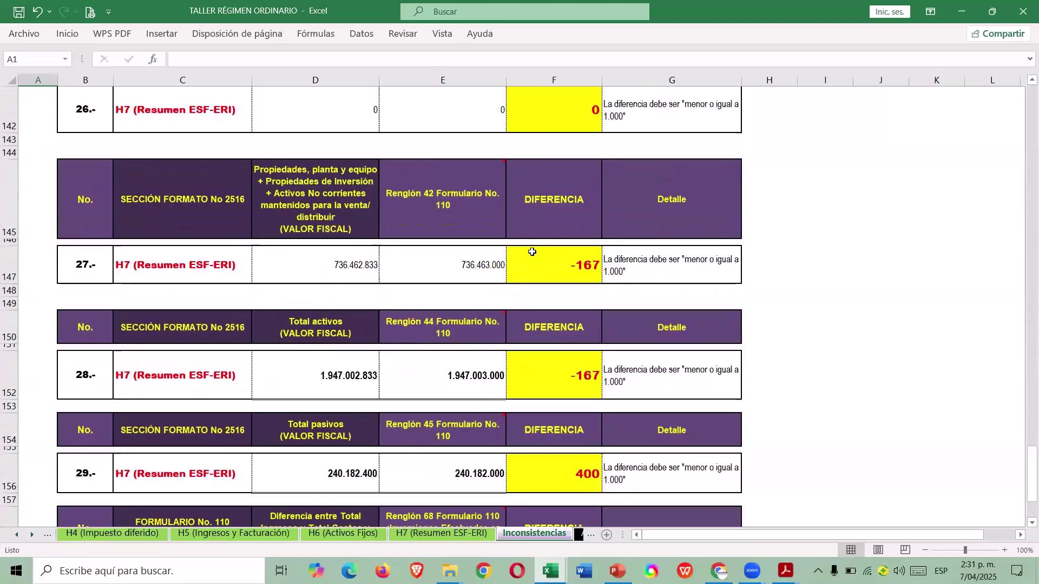
pyautogui.moveTo(1024, 387); pyautogui.dragTo(1024, 92)
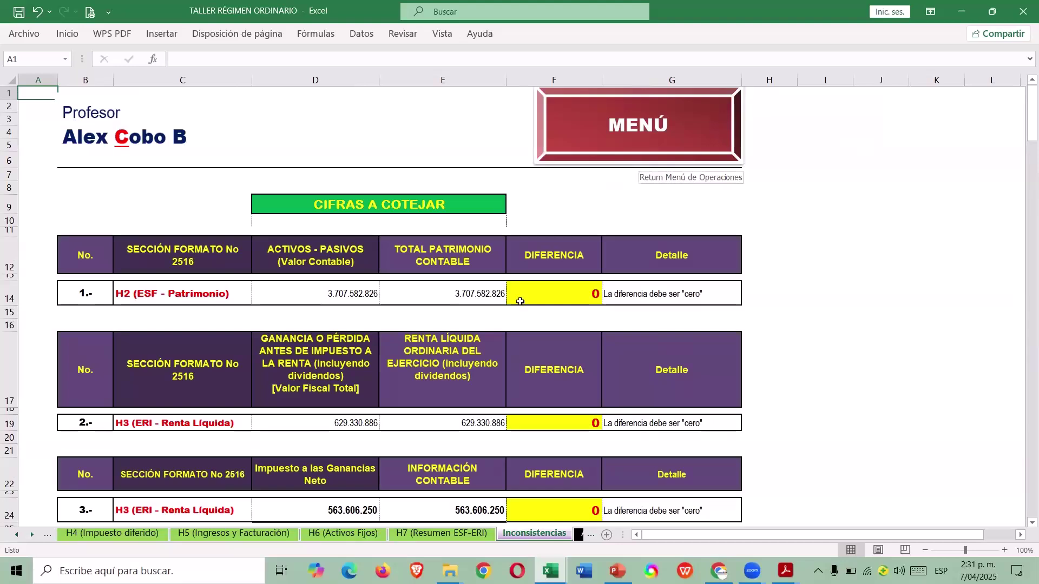
# Scroll the sheet tabs to view the H2 (ESF-Patrimonio) statement, then go back via MENÚ.
pyautogui.click(12, 536)
pyautogui.click(13, 536)
pyautogui.click(298, 534)
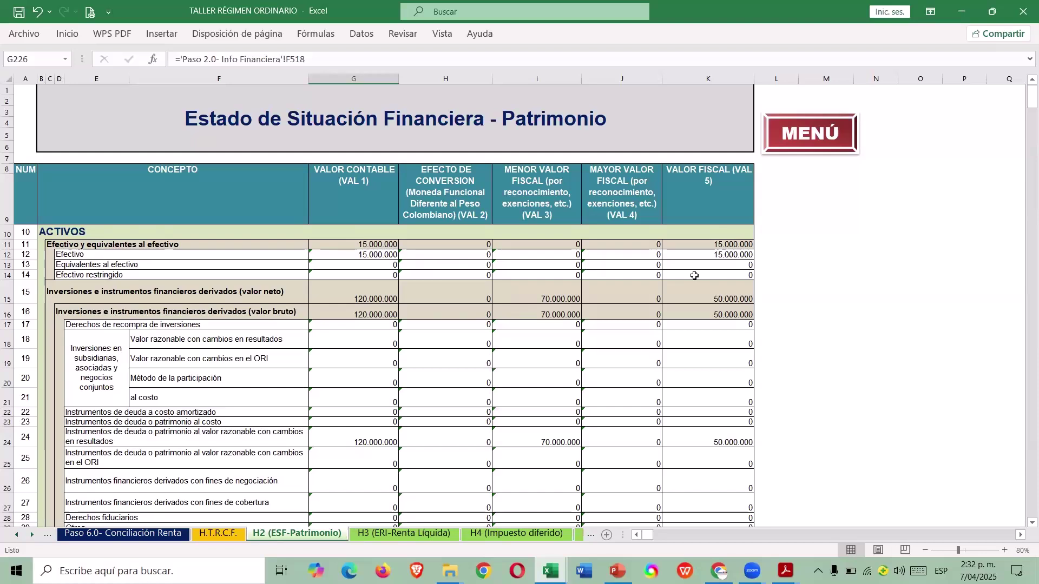
pyautogui.click(796, 135)
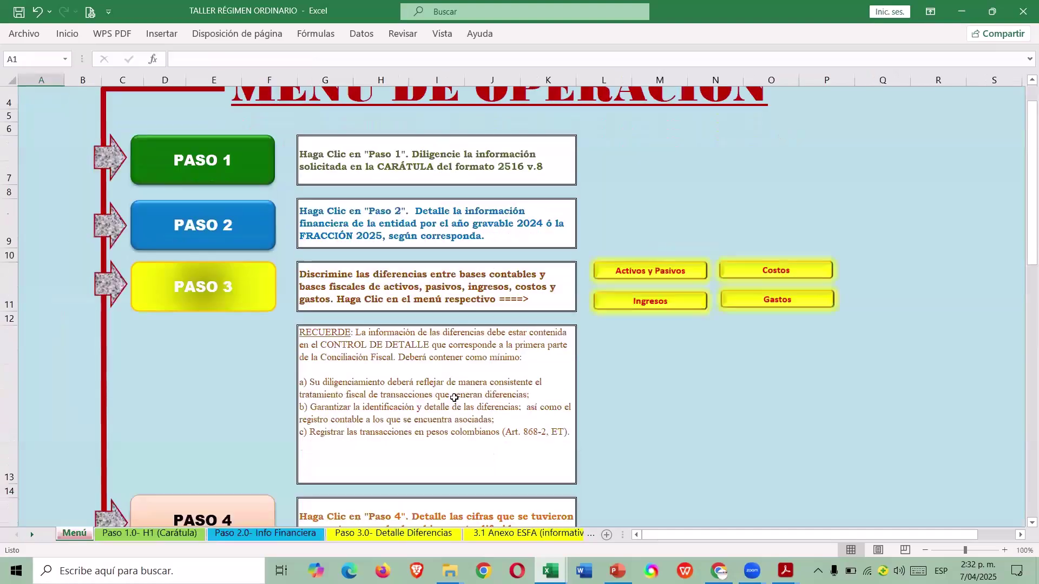
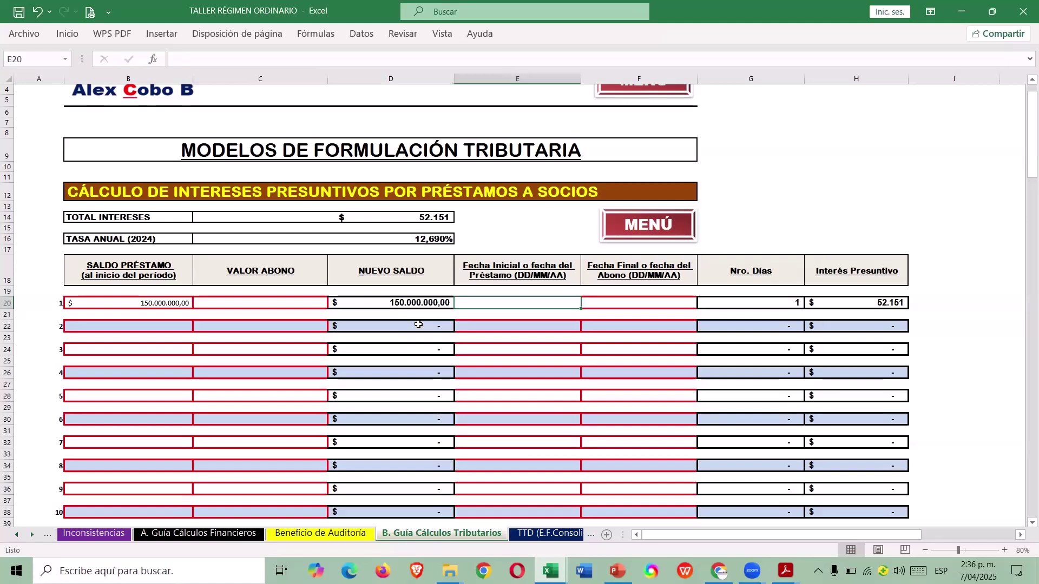
# Enter loan dates 1-1-2024 and 31-12-2024 in E20:F20 and check the days and interest formulas.
pyautogui.write('2024')
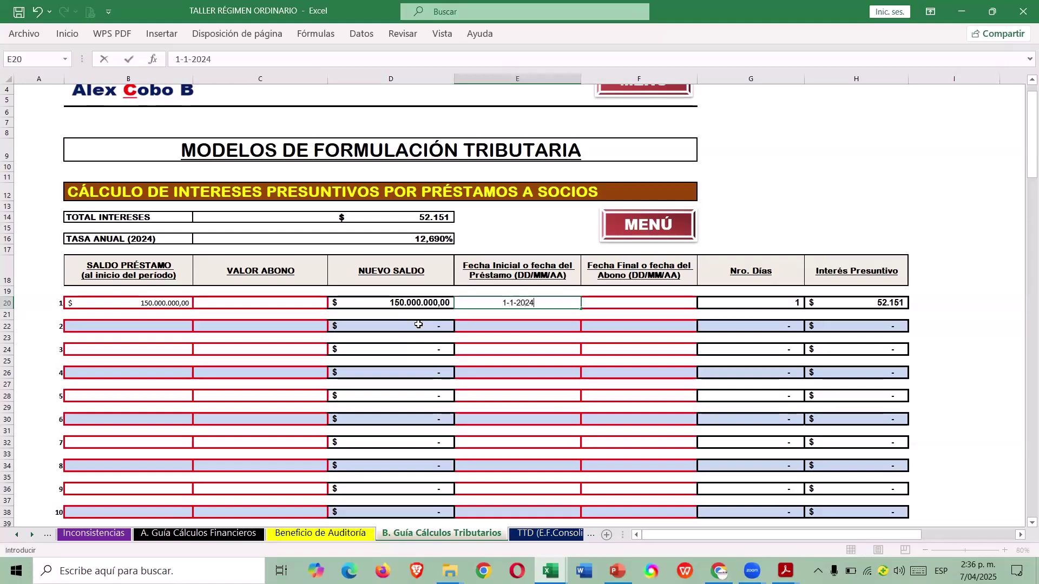
pyautogui.press('Tab')
pyautogui.write('3')
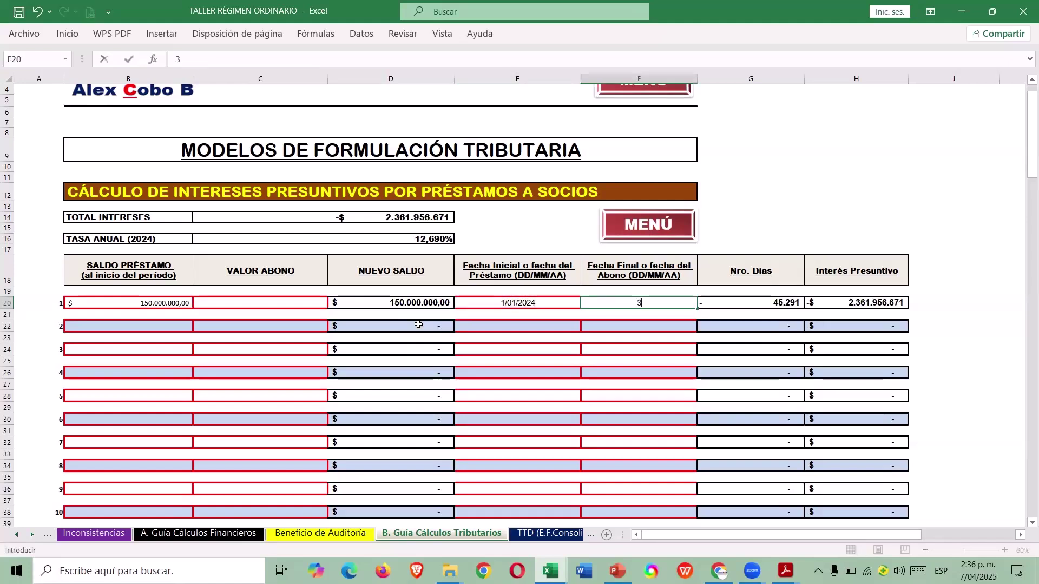
pyautogui.write('1-12-2024')
pyautogui.press('Return')
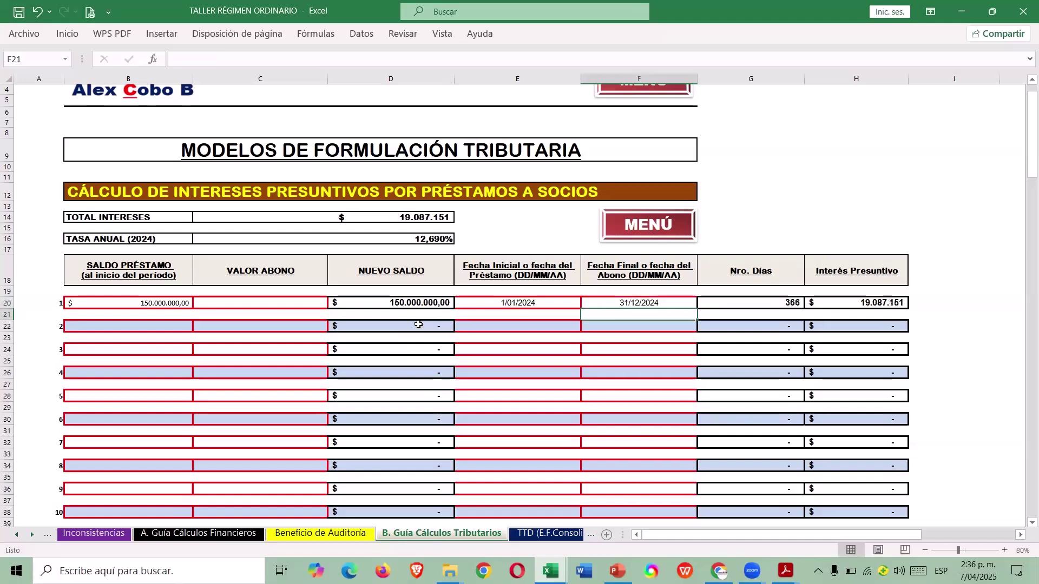
pyautogui.press('Up')
pyautogui.press('Right')
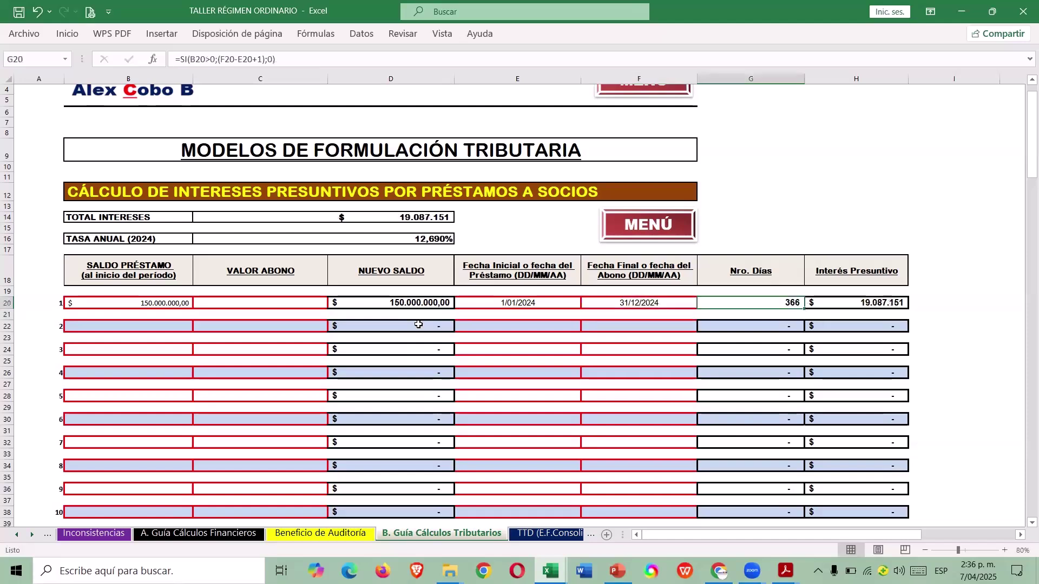
pyautogui.press('Right')
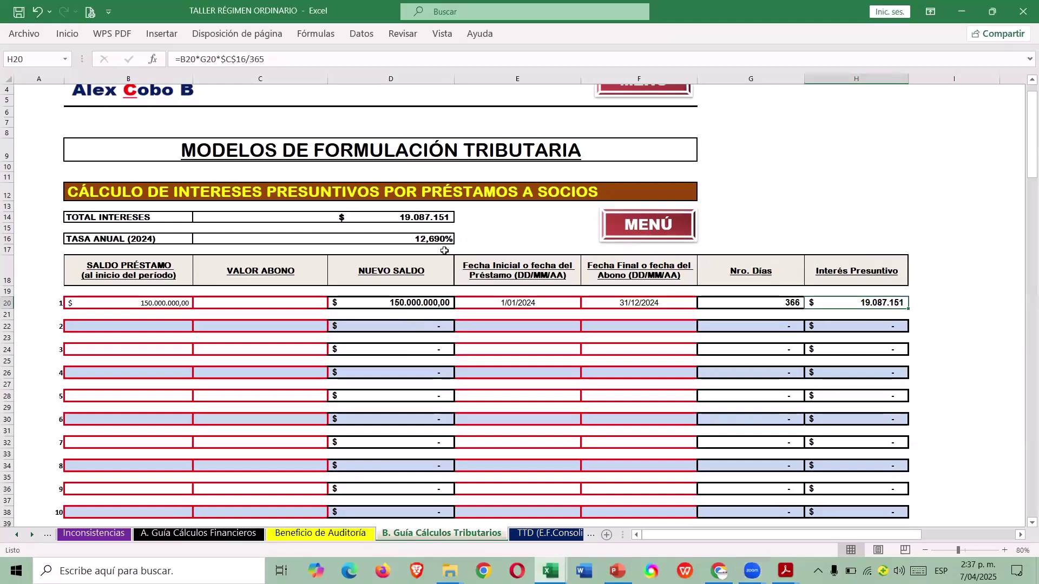
# Clear the 150000000 loan balance and both dates, leaving the protected interest total, then return to MENÚ.
pyautogui.click(151, 300)
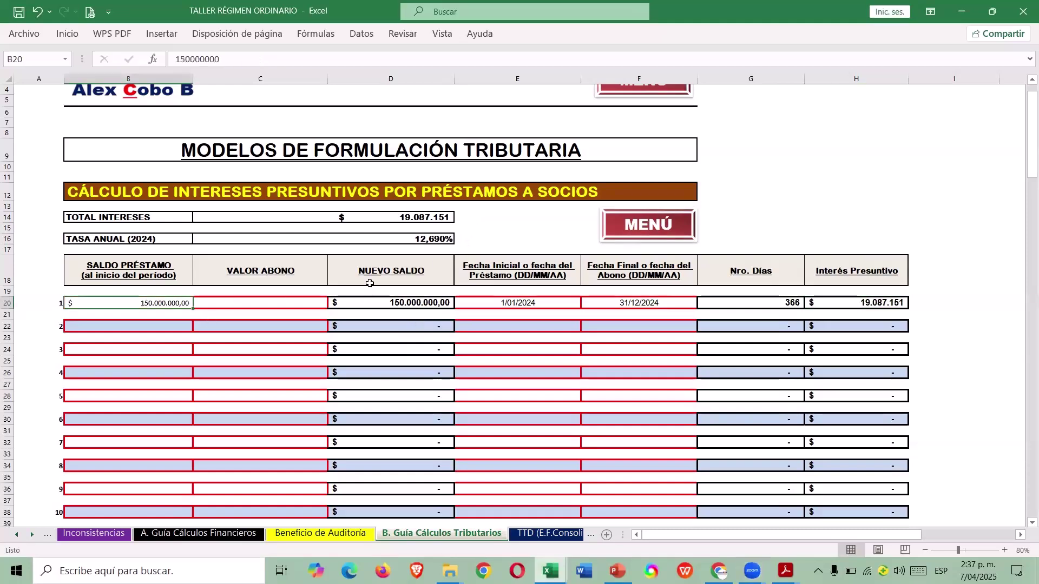
pyautogui.press('Delete')
pyautogui.click(416, 220)
pyautogui.press('Delete')
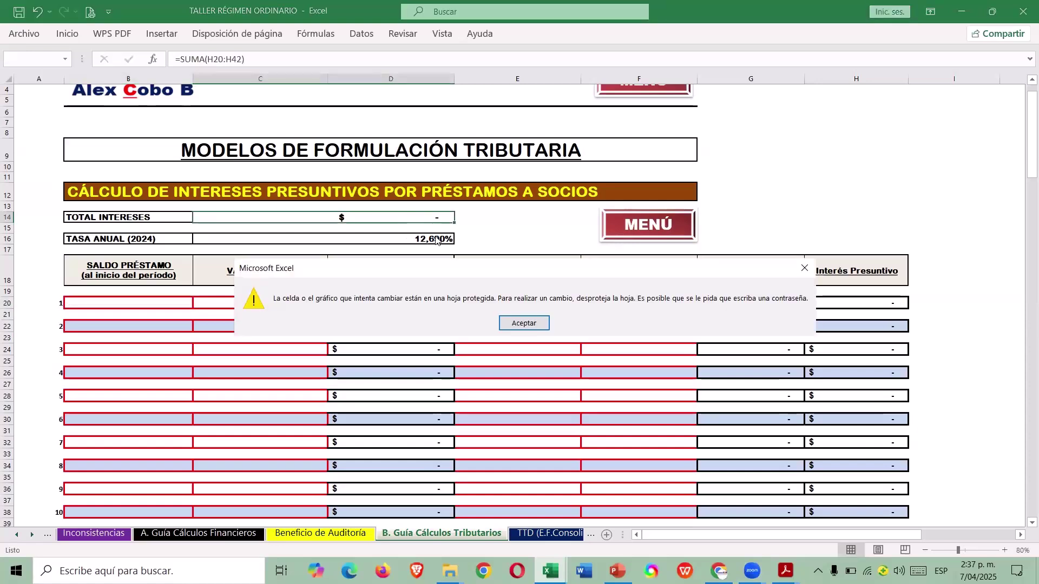
pyautogui.click(524, 323)
pyautogui.click(522, 238)
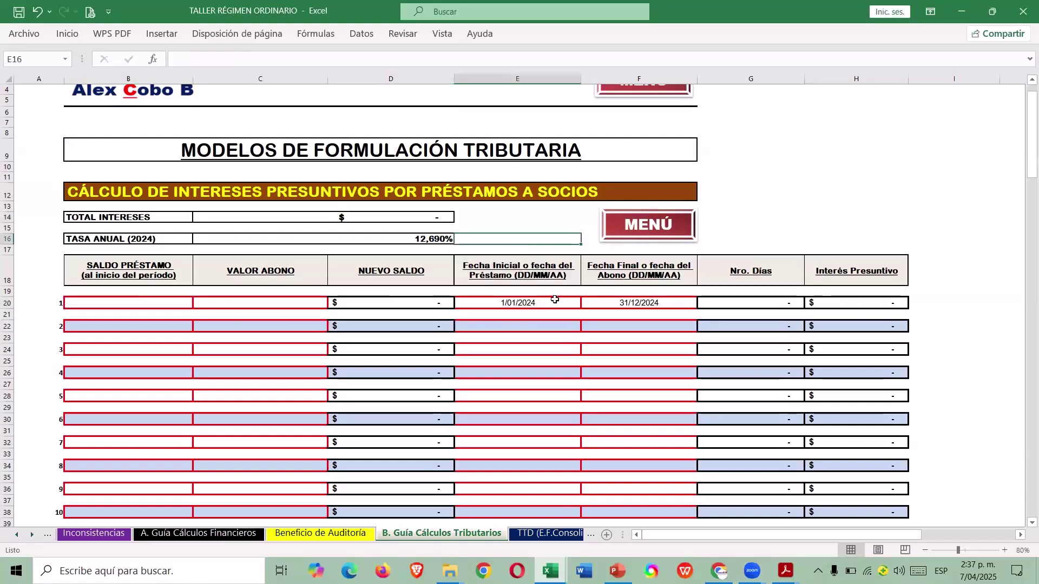
pyautogui.moveTo(554, 298); pyautogui.dragTo(622, 300)
pyautogui.press('Delete')
pyautogui.click(754, 220)
pyautogui.click(664, 230)
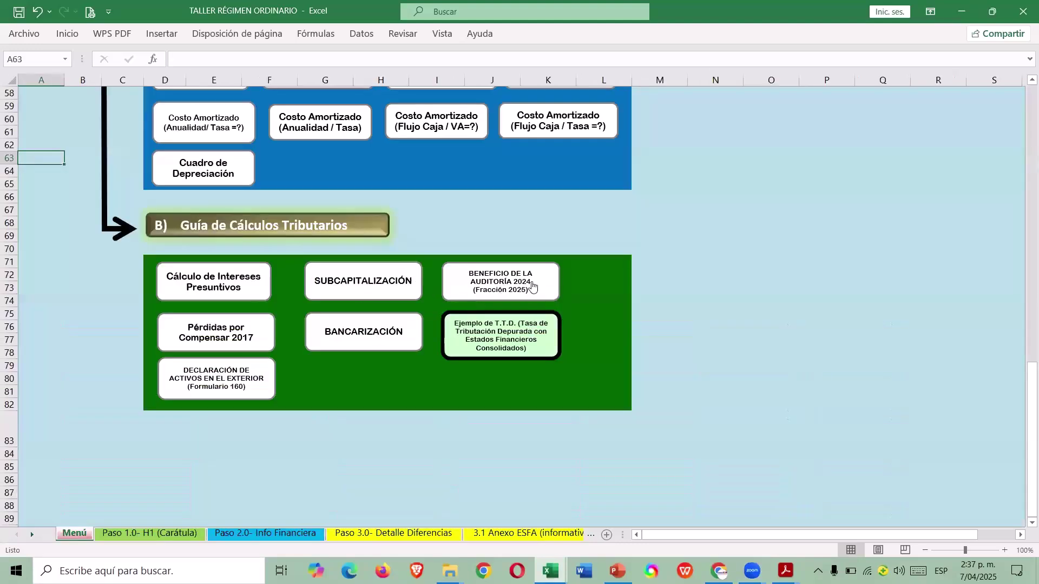
pyautogui.click(528, 275)
pyautogui.scroll(-4, 649, 287)
pyautogui.scroll(-4, 681, 335)
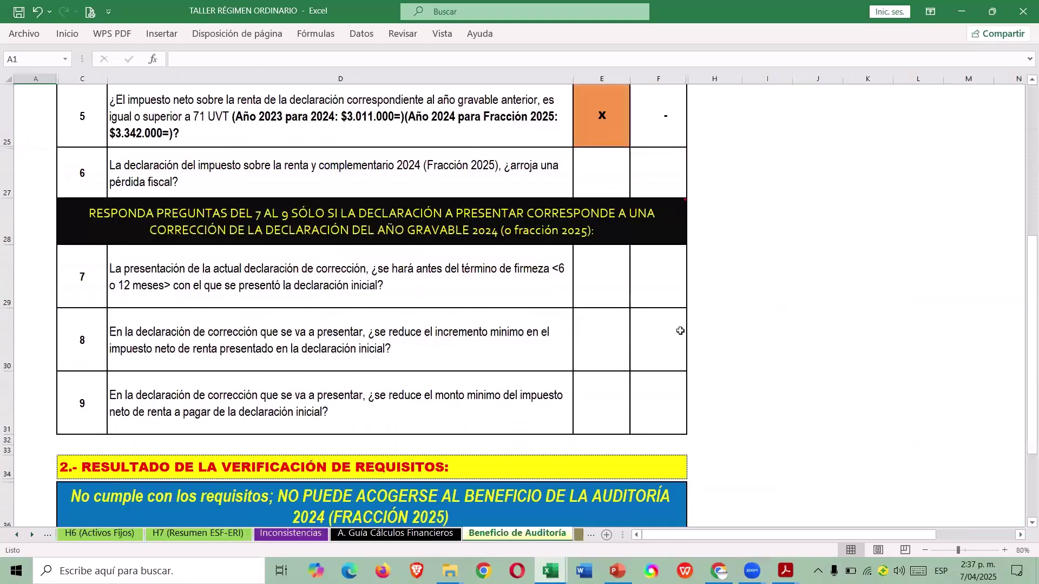
pyautogui.scroll(-3, 680, 329)
pyautogui.scroll(4, 677, 317)
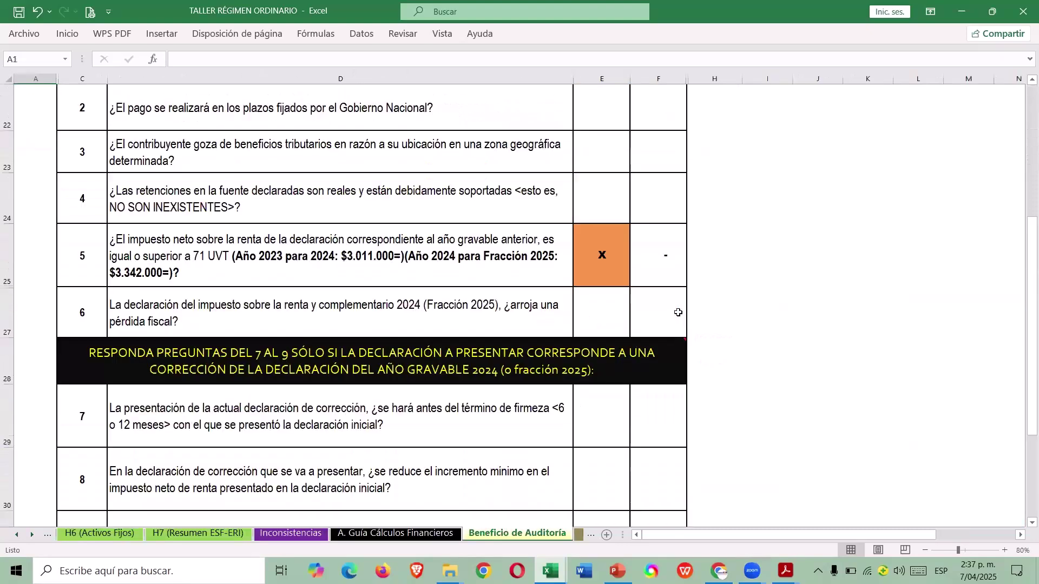
pyautogui.scroll(4, 674, 306)
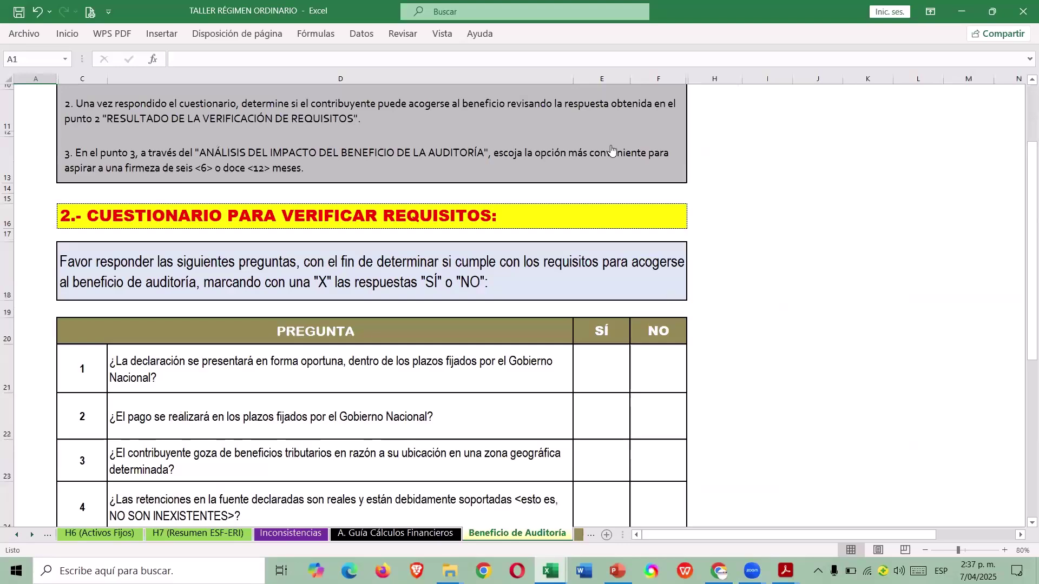
pyautogui.scroll(4, 610, 152)
pyautogui.click(624, 130)
pyautogui.scroll(-17, 545, 353)
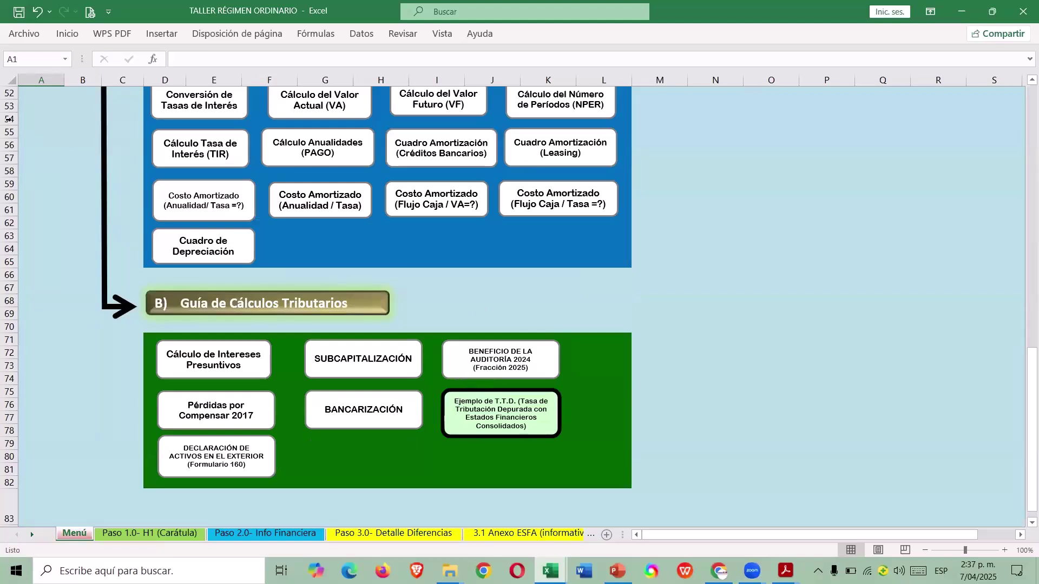
# Save the workbook, then save a macro-enabled copy as TALLER RÉGIMEN ORDINARIO (B.A.).
pyautogui.click(19, 11)
pyautogui.click(32, 39)
pyautogui.click(60, 215)
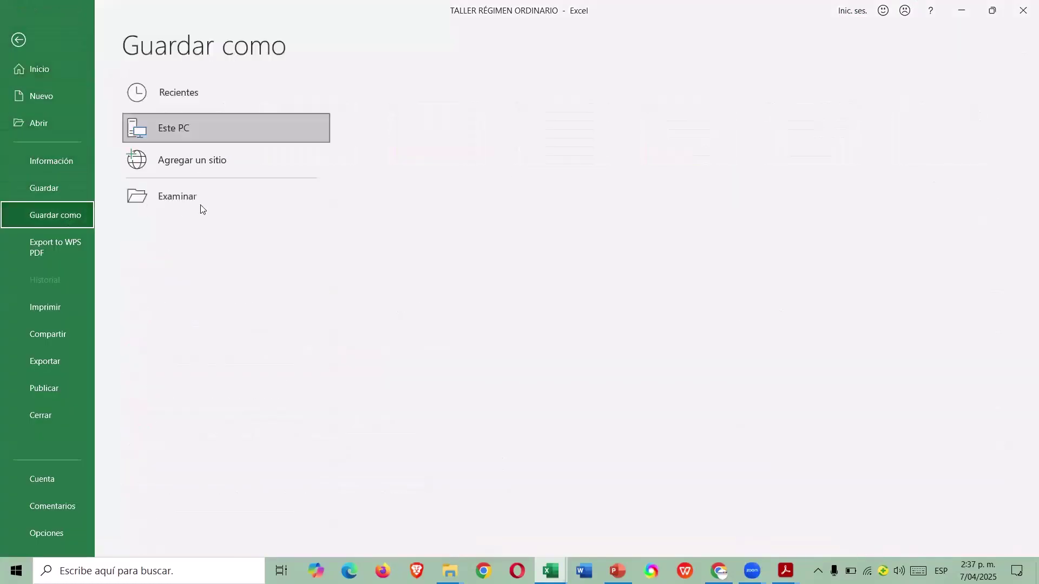
pyautogui.click(214, 201)
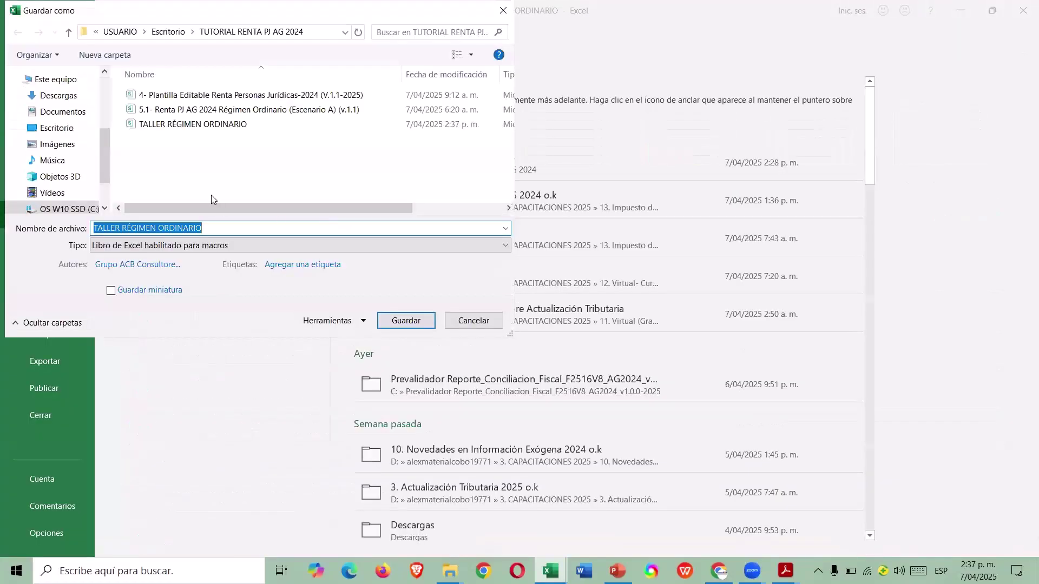
pyautogui.click(218, 170)
pyautogui.write('(B.A.')
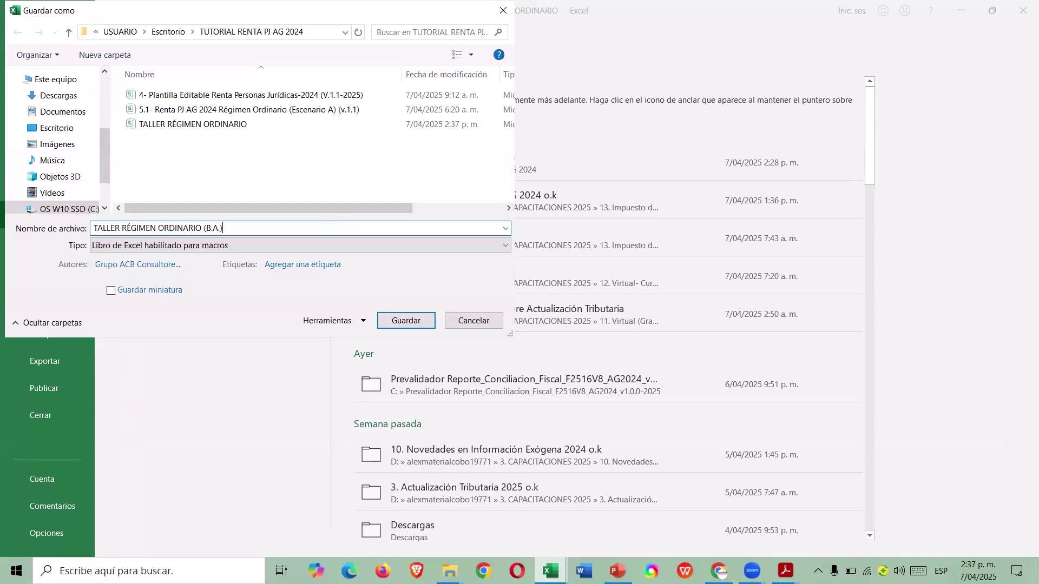
pyautogui.click(412, 320)
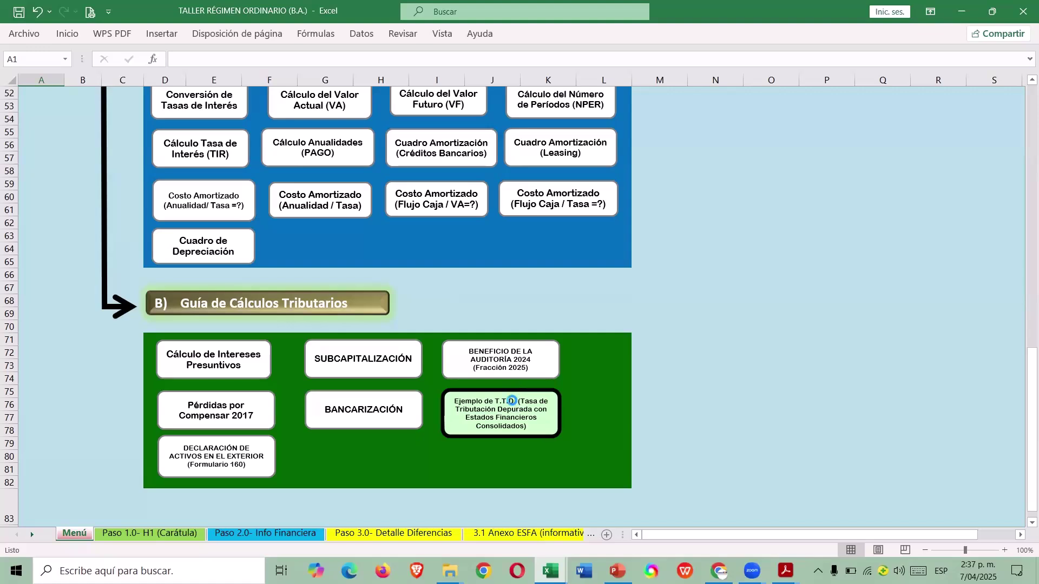
# Open the Beneficio de Auditoría questionnaire from the workbook's main menu.
pyautogui.click(513, 406)
pyautogui.click(722, 114)
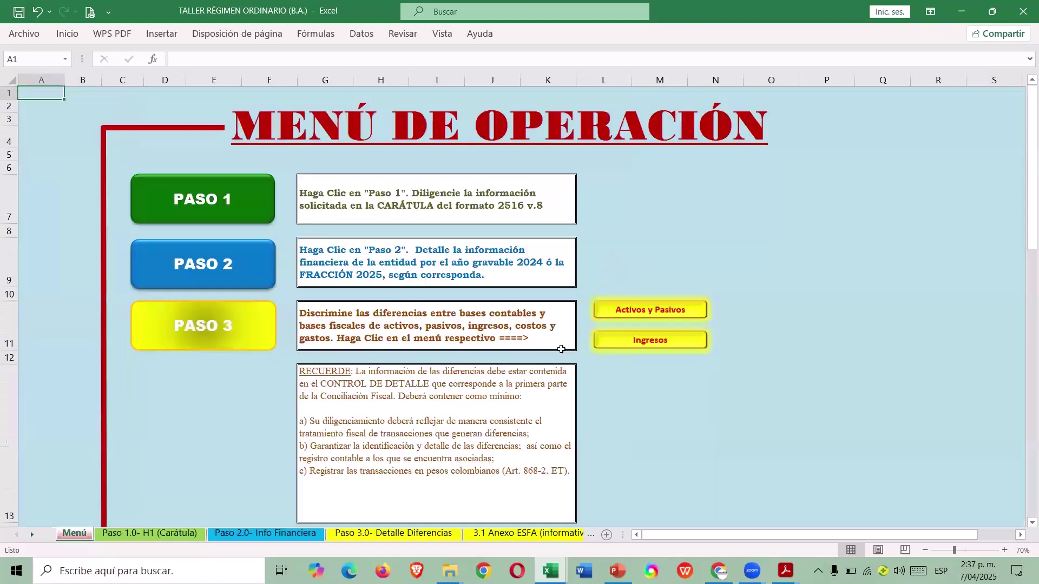
pyautogui.scroll(-12, 560, 332)
pyautogui.scroll(-5, 560, 332)
pyautogui.click(557, 335)
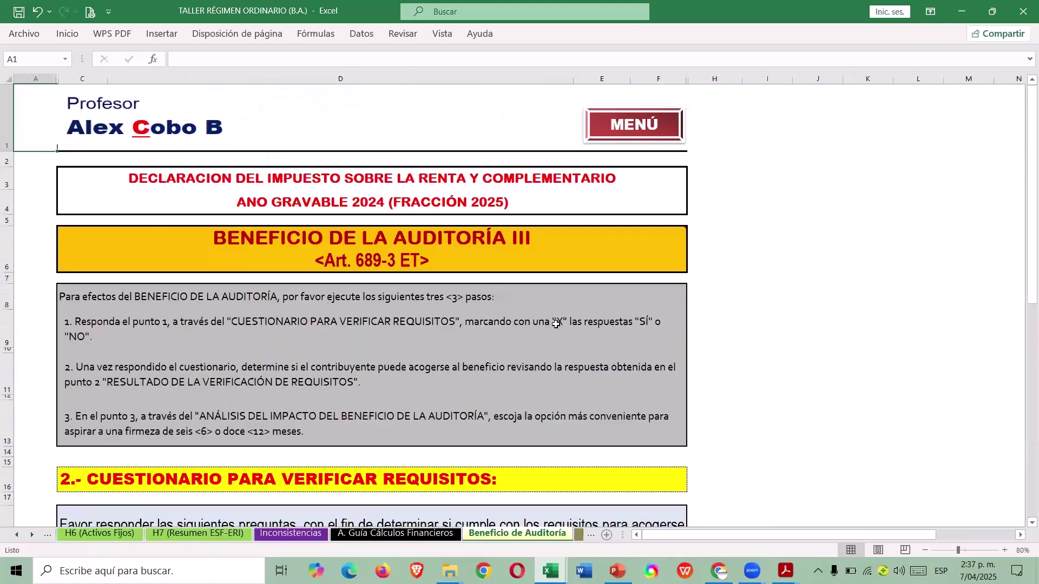
pyautogui.scroll(-5, 557, 328)
# Mark x as YES for questions 1 and 2.
pyautogui.click(591, 260)
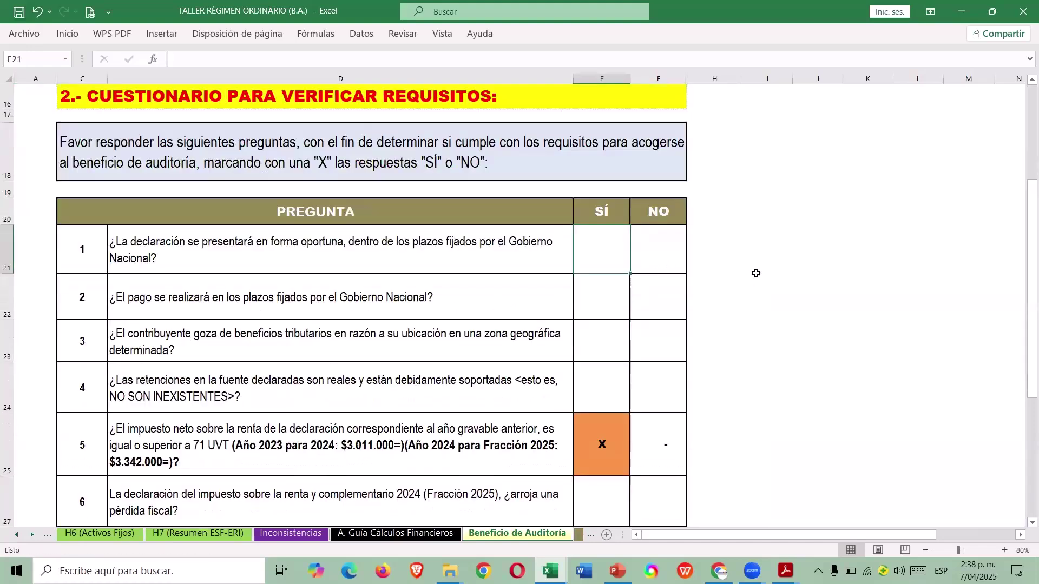
pyautogui.press('Down')
pyautogui.press('Up')
pyautogui.write('x')
pyautogui.press('Return')
pyautogui.write('x')
pyautogui.press('Return')
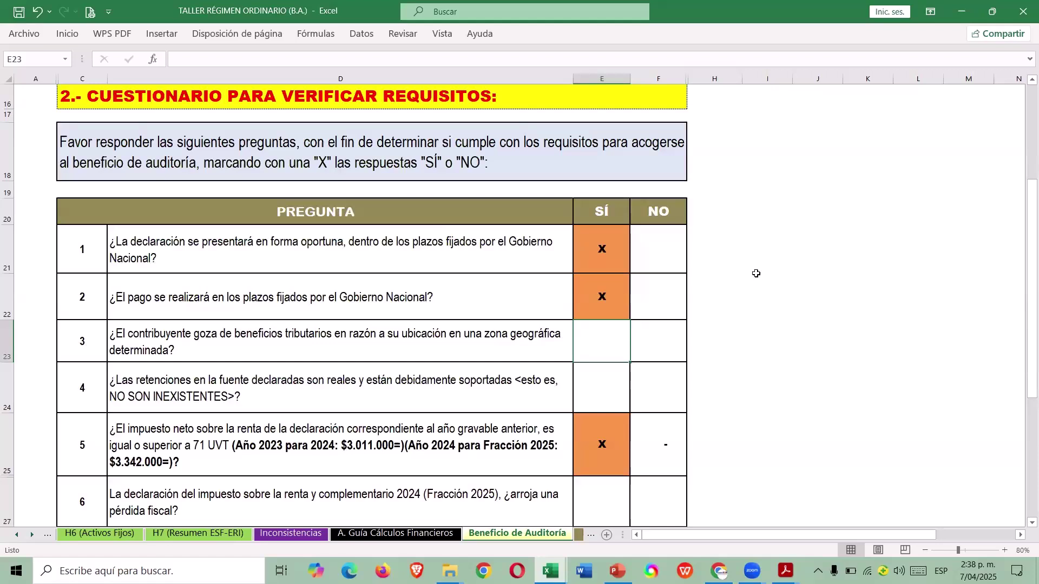
# Mark question 3 as NO and question 4 as YES.
pyautogui.click(677, 341)
pyautogui.write('X')
pyautogui.click(669, 371)
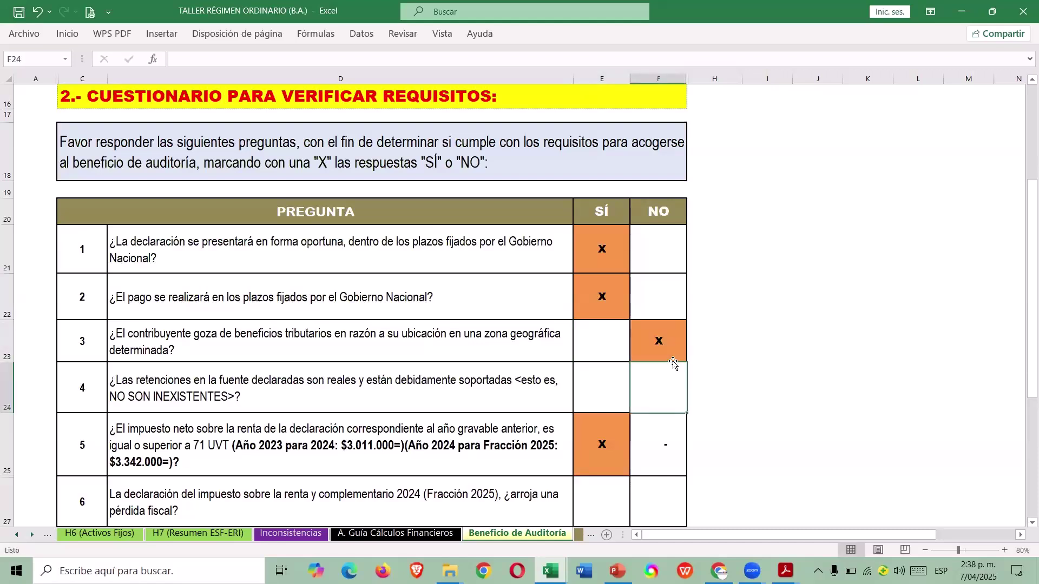
pyautogui.click(612, 393)
pyautogui.write('X')
pyautogui.click(694, 379)
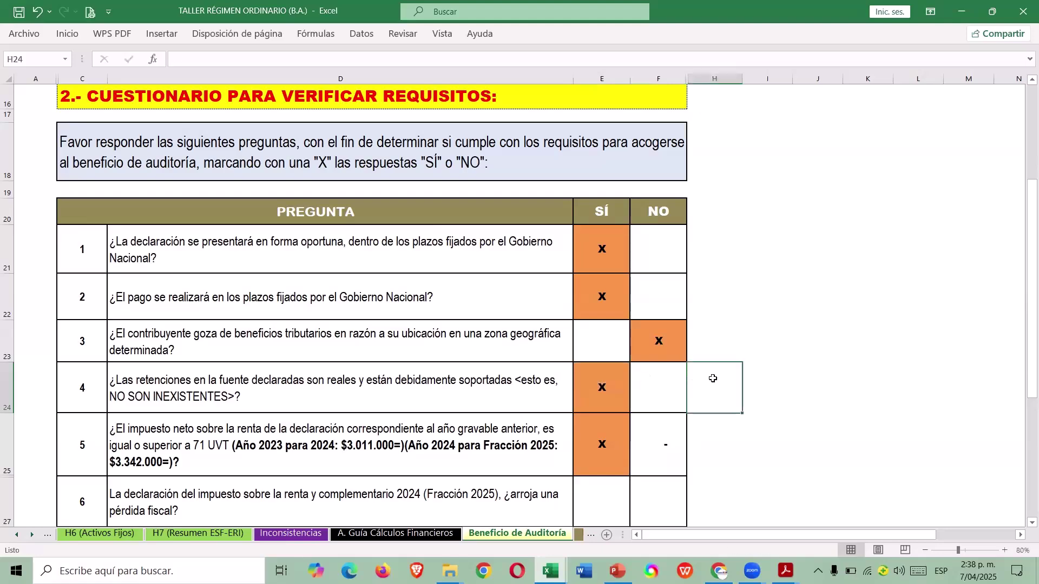
# Check question 5's formula and mark question 6 on fiscal loss as NO.
pyautogui.scroll(-3, 703, 370)
pyautogui.scroll(1, 698, 362)
pyautogui.scroll(1, 595, 368)
pyautogui.click(684, 347)
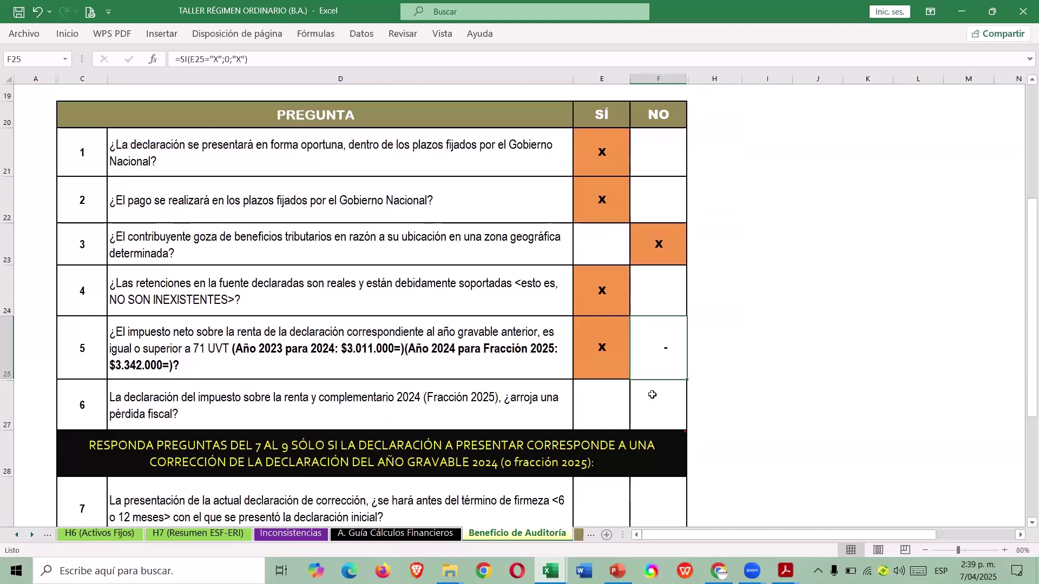
pyautogui.click(664, 388)
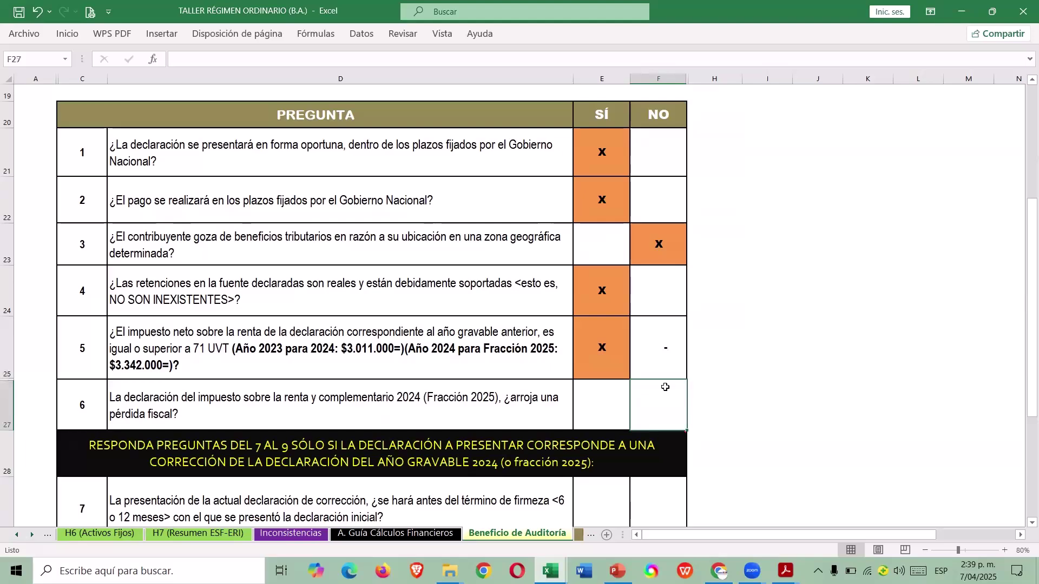
pyautogui.write('x')
pyautogui.press('Tab')
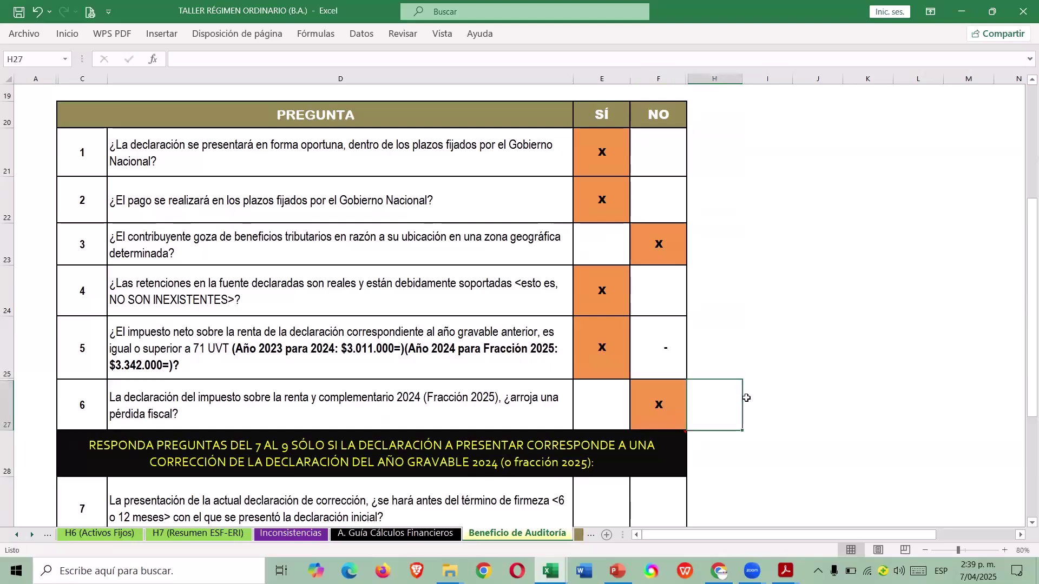
pyautogui.scroll(-4, 746, 398)
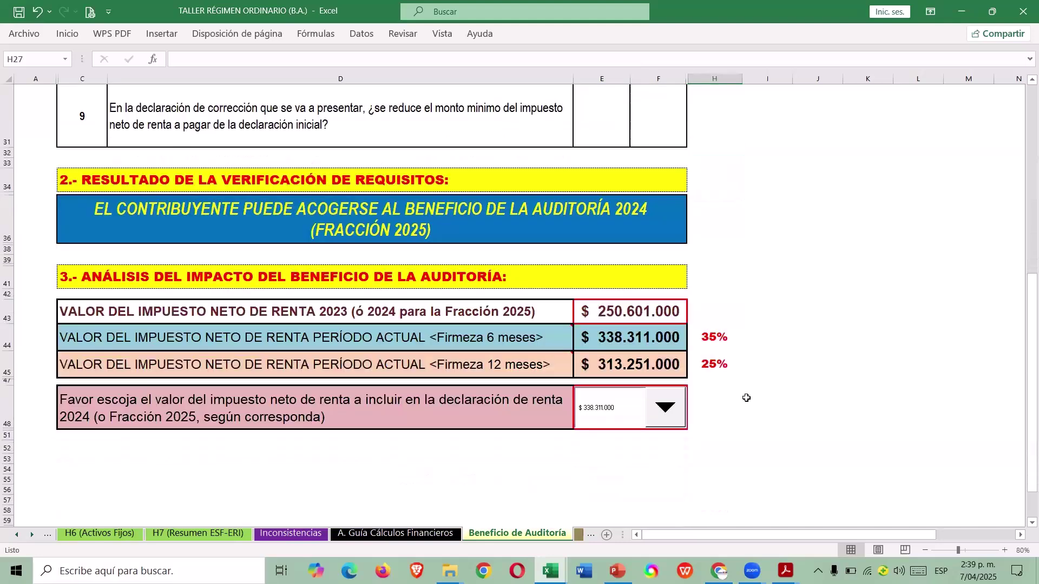
# Pick $338.311.000 in the net income tax dropdown, then go back to the Menú sheet.
pyautogui.click(560, 218)
pyautogui.click(668, 411)
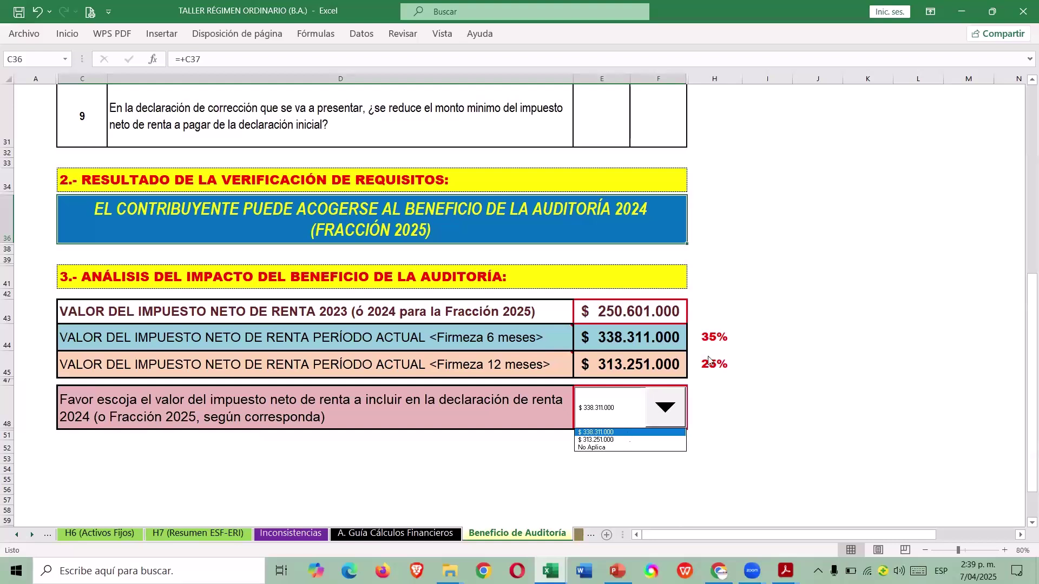
pyautogui.click(625, 434)
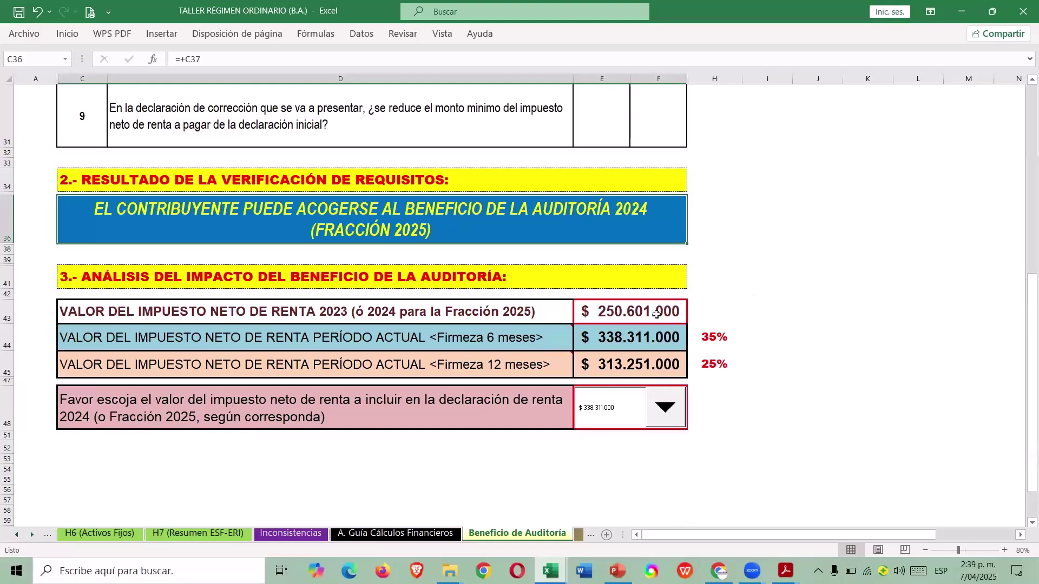
pyautogui.click(669, 412)
pyautogui.click(798, 373)
pyautogui.click(675, 412)
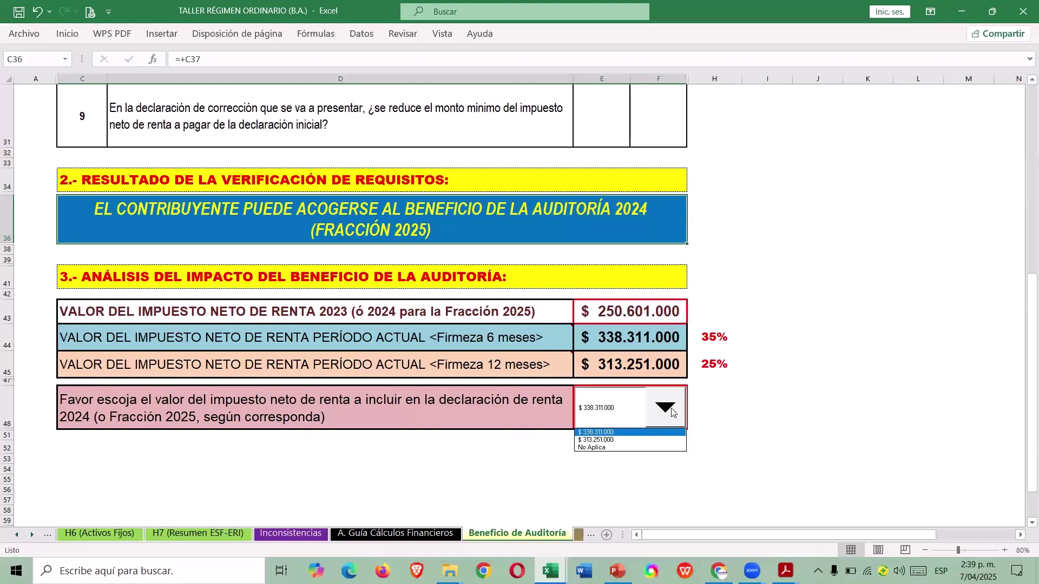
pyautogui.click(632, 433)
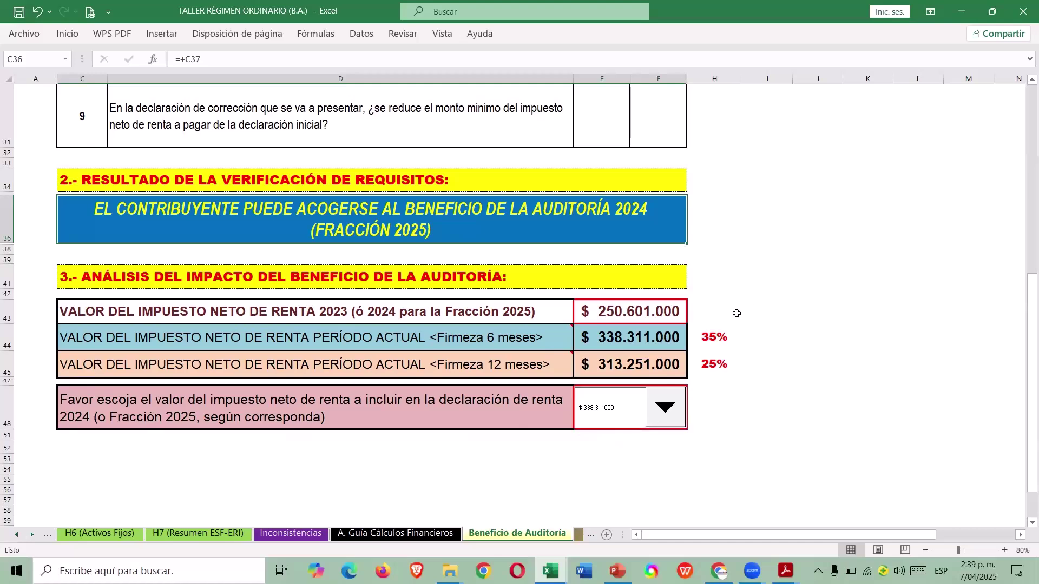
pyautogui.scroll(10, 730, 311)
pyautogui.hotkey('ctrl', 'pageup')
# On the F.110 form, inspect the formulas in AY53 and AY54 behind the 338.311.000 net tax.
pyautogui.scroll(-5, 594, 224)
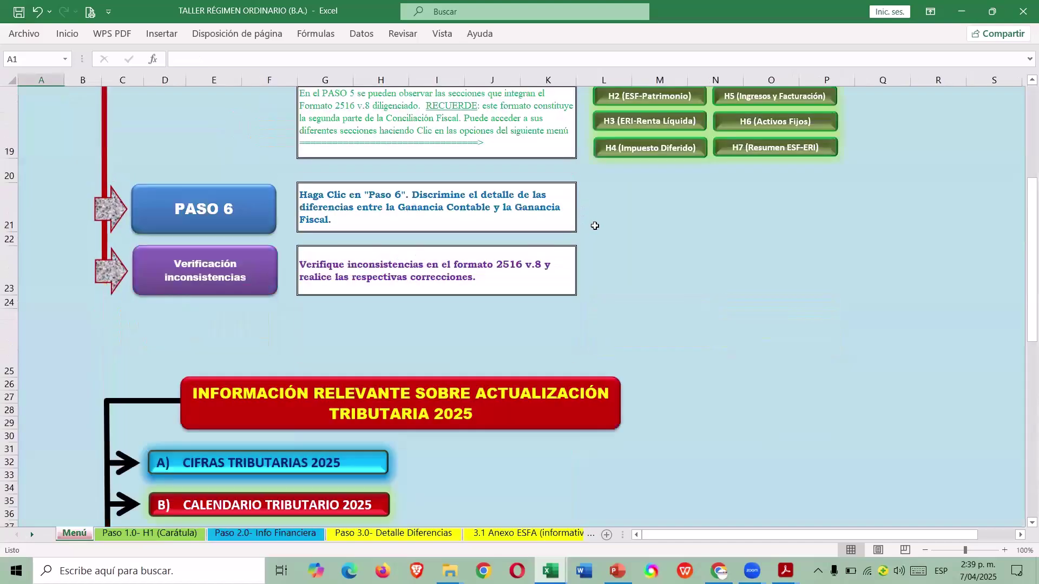
pyautogui.scroll(2, 720, 181)
pyautogui.click(763, 102)
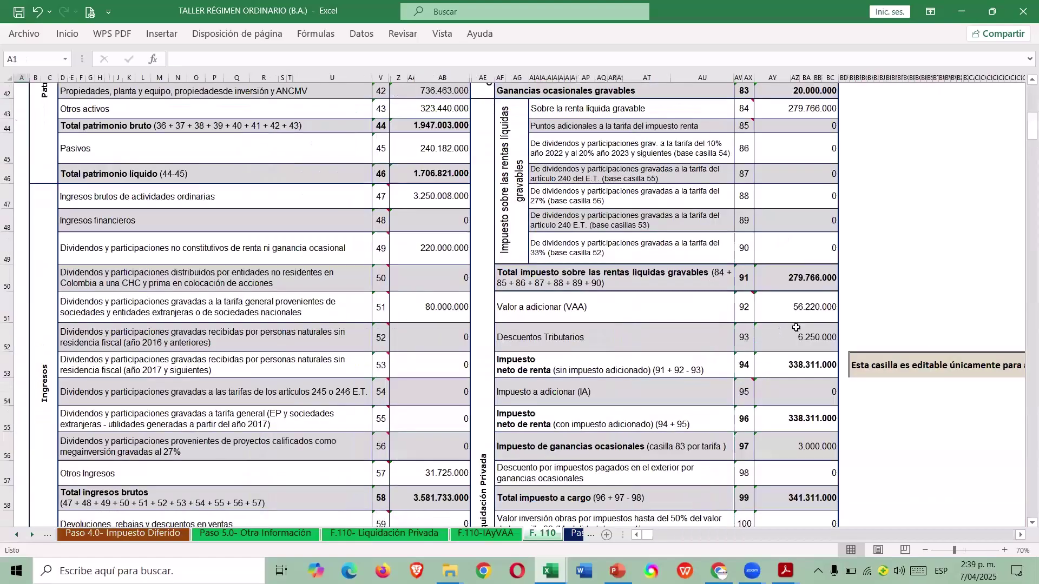
pyautogui.scroll(-1, 790, 329)
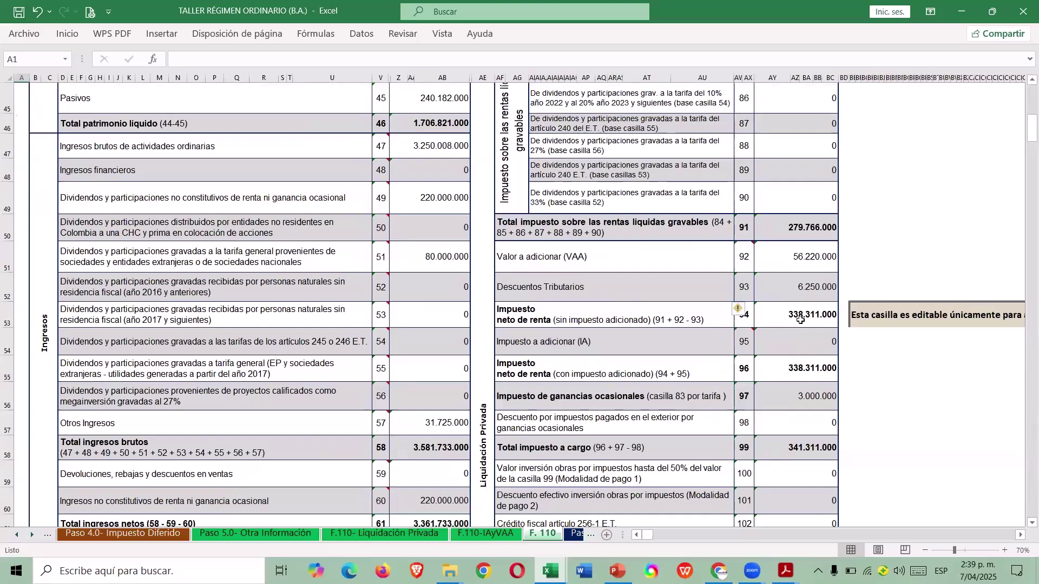
pyautogui.click(801, 320)
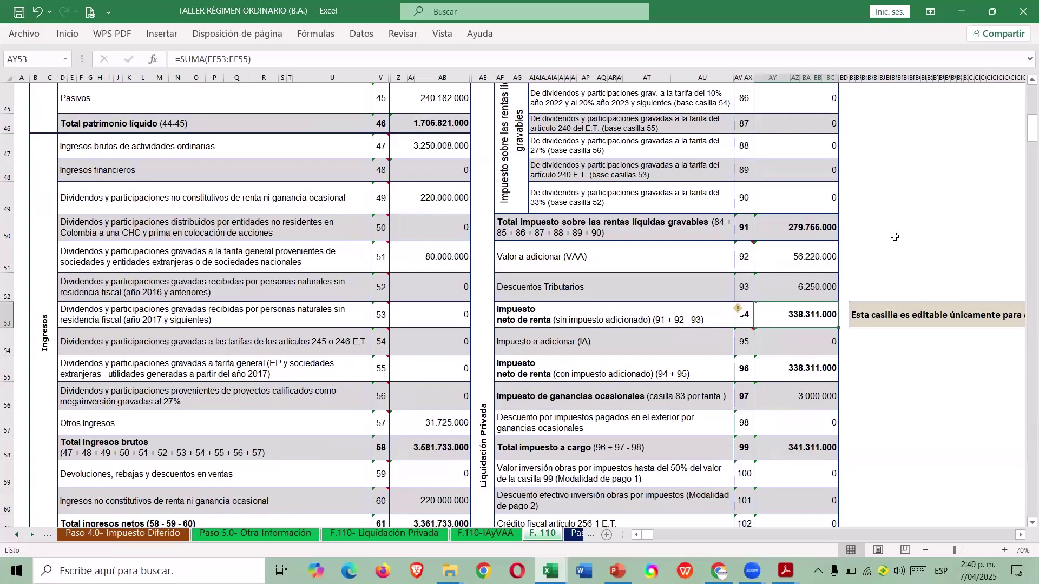
pyautogui.click(813, 344)
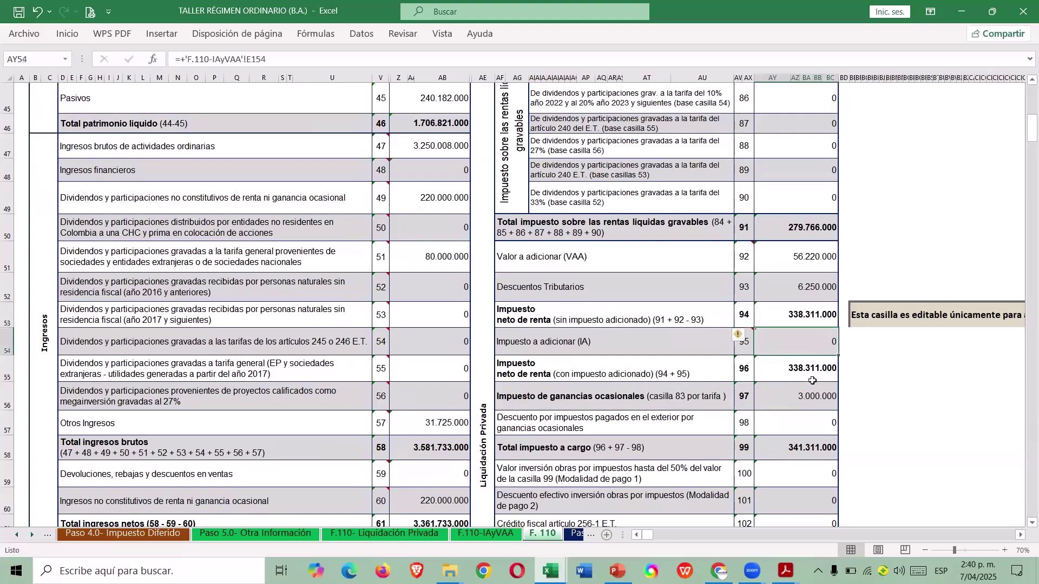
# Return to the Menú sheet and bring up the Guía de Cálculos Tributarios section.
pyautogui.scroll(-7, 812, 376)
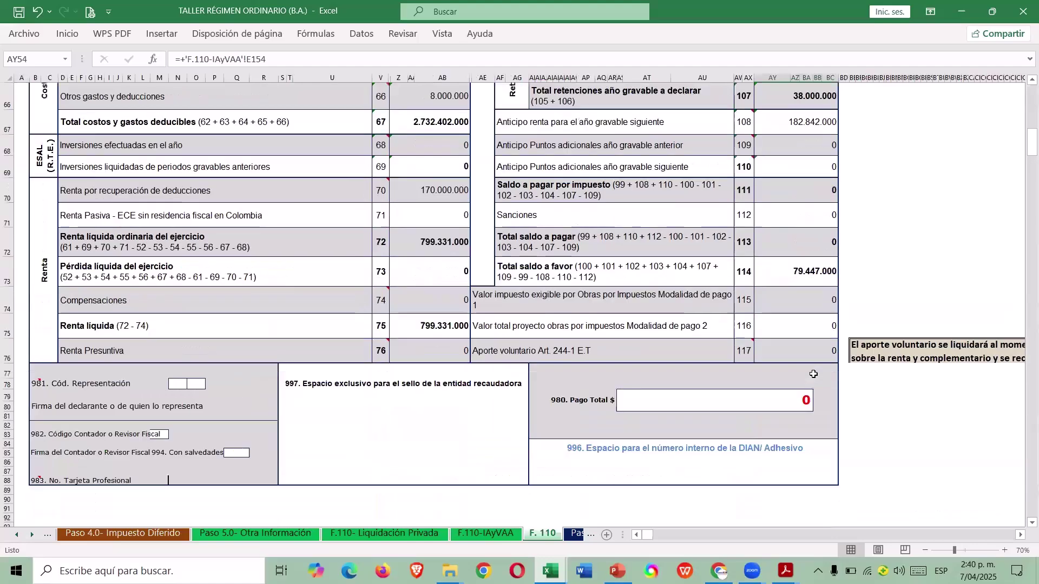
pyautogui.scroll(1, 814, 367)
pyautogui.scroll(1, 820, 297)
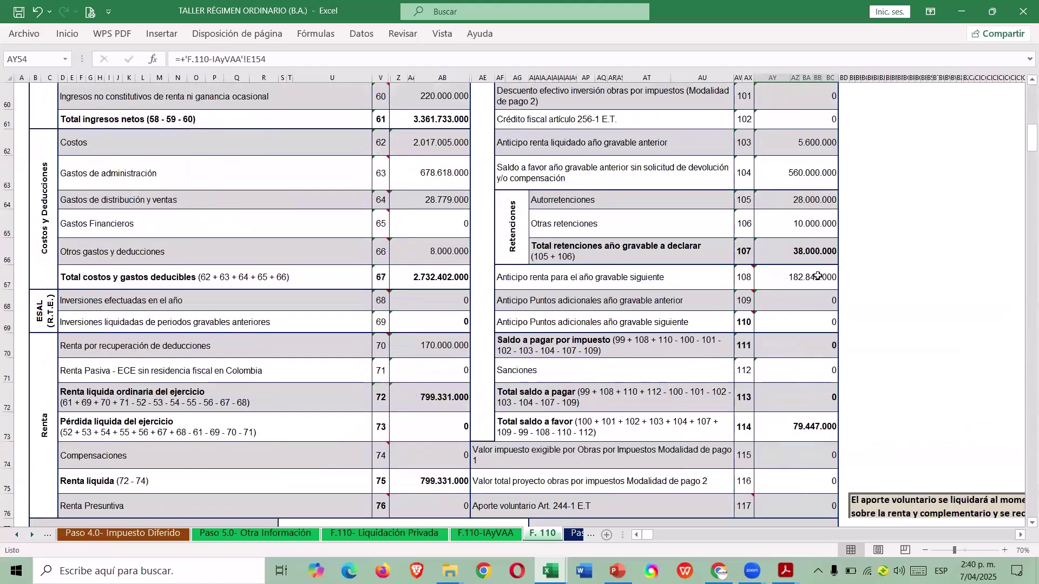
pyautogui.scroll(1, 818, 274)
pyautogui.scroll(14, 831, 244)
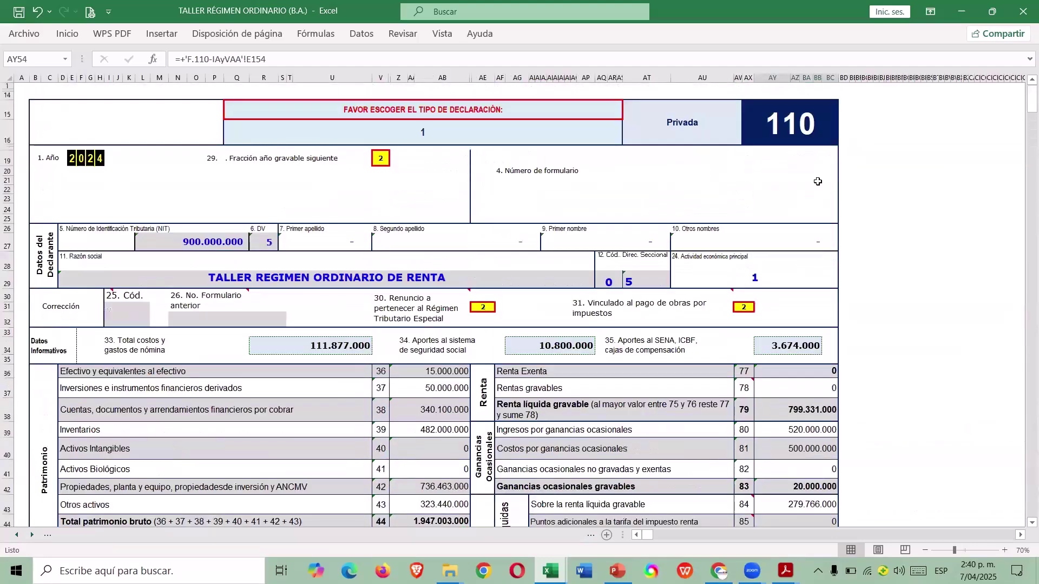
pyautogui.click(533, 380)
pyautogui.scroll(-17, 517, 373)
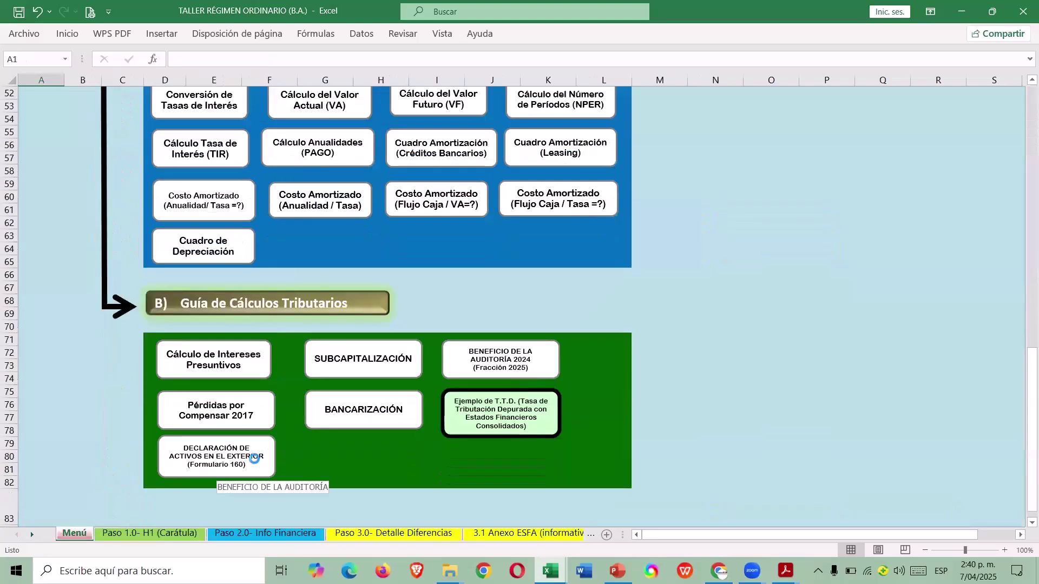
# Open the foreign assets declaration and view the F.160 form and Anexo 1 asset list.
pyautogui.click(255, 464)
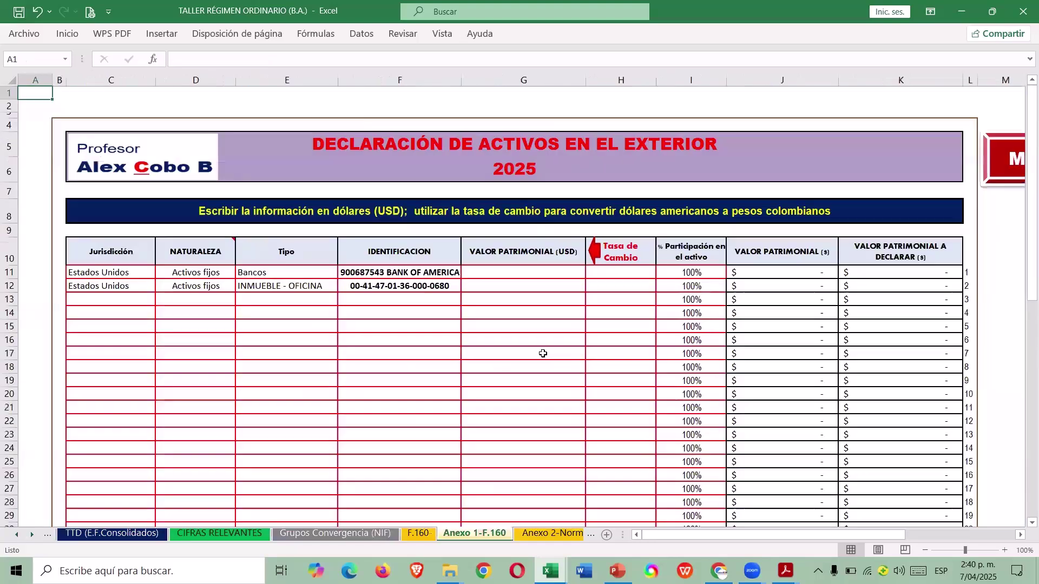
pyautogui.click(418, 534)
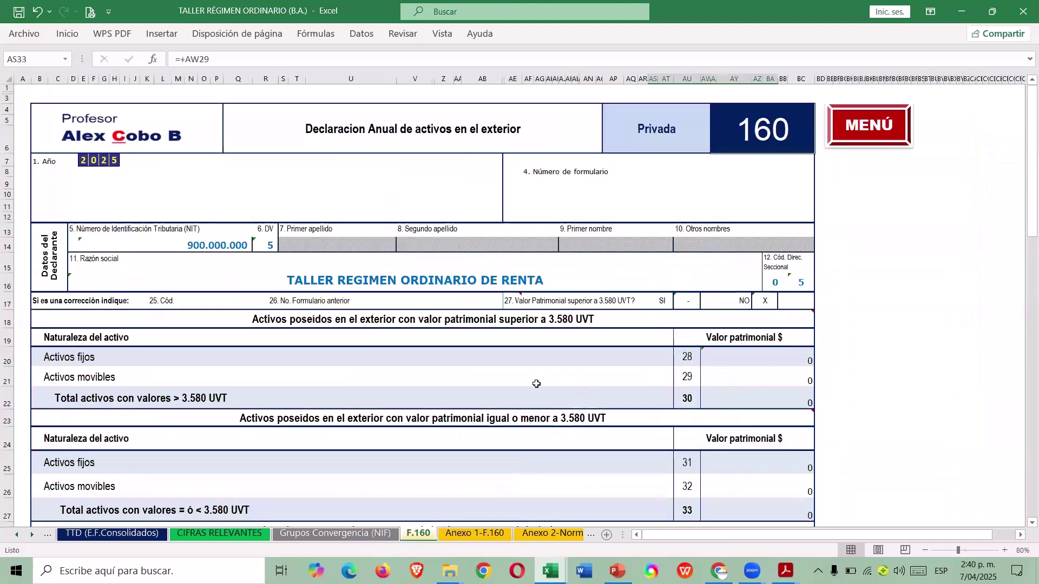
pyautogui.click(472, 535)
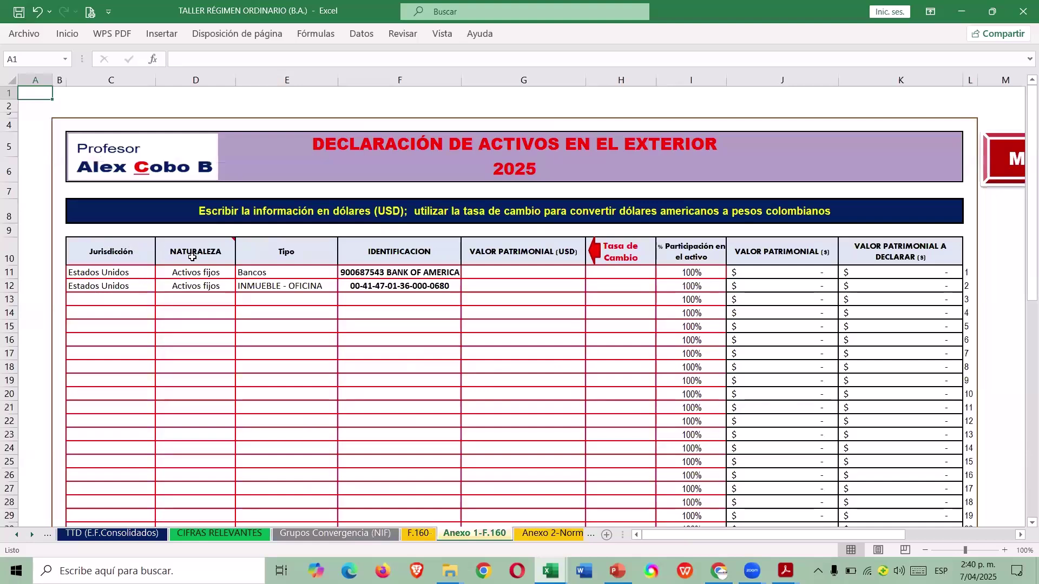
# Trace Anexo 1 row 11: USD value, TRM exchange rate, participation percentage and peso value.
pyautogui.moveTo(219, 255)
pyautogui.click(549, 274)
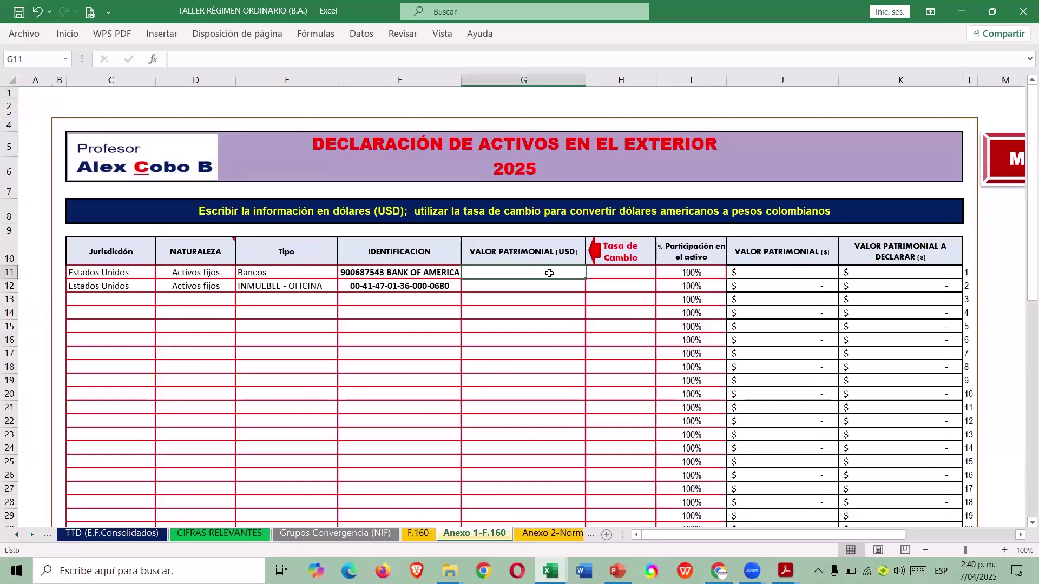
pyautogui.click(619, 274)
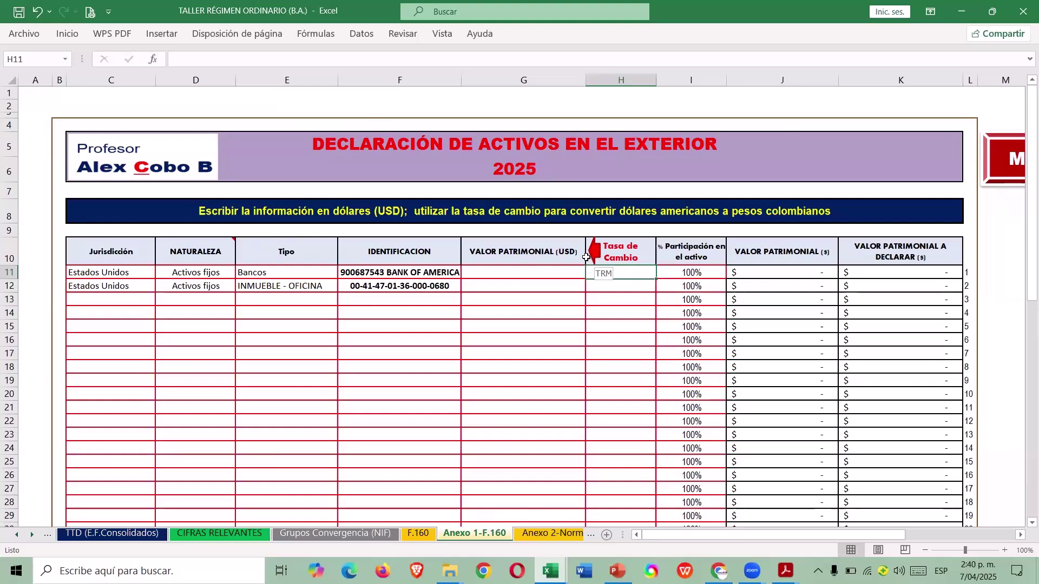
pyautogui.click(599, 258)
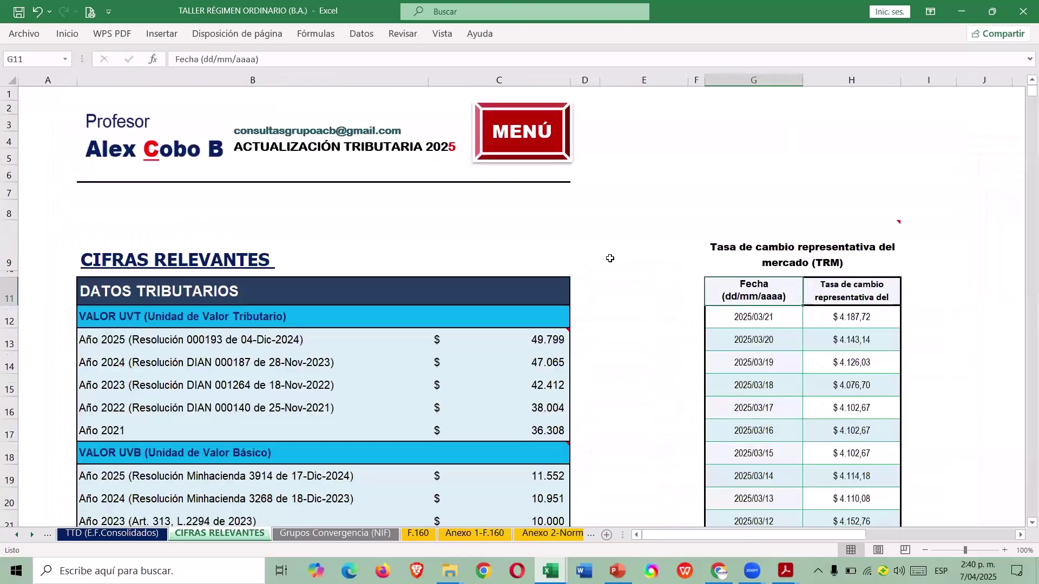
pyautogui.click(488, 537)
pyautogui.click(717, 272)
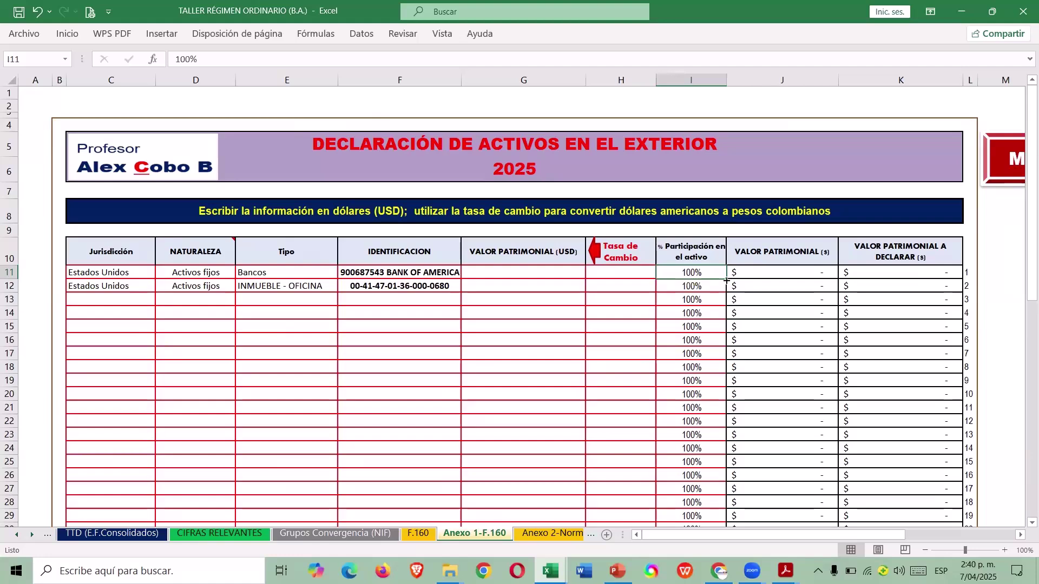
pyautogui.click(835, 269)
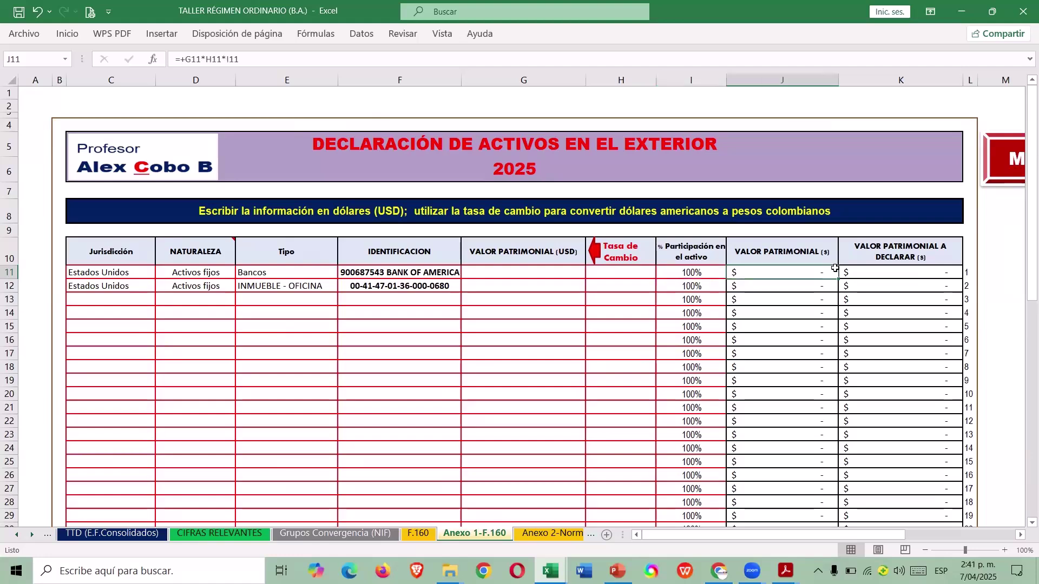
# Review the F.160 form and the Anexo 2 thresholds, then return to the Menú de Operación.
pyautogui.click(418, 534)
pyautogui.scroll(-6, 617, 330)
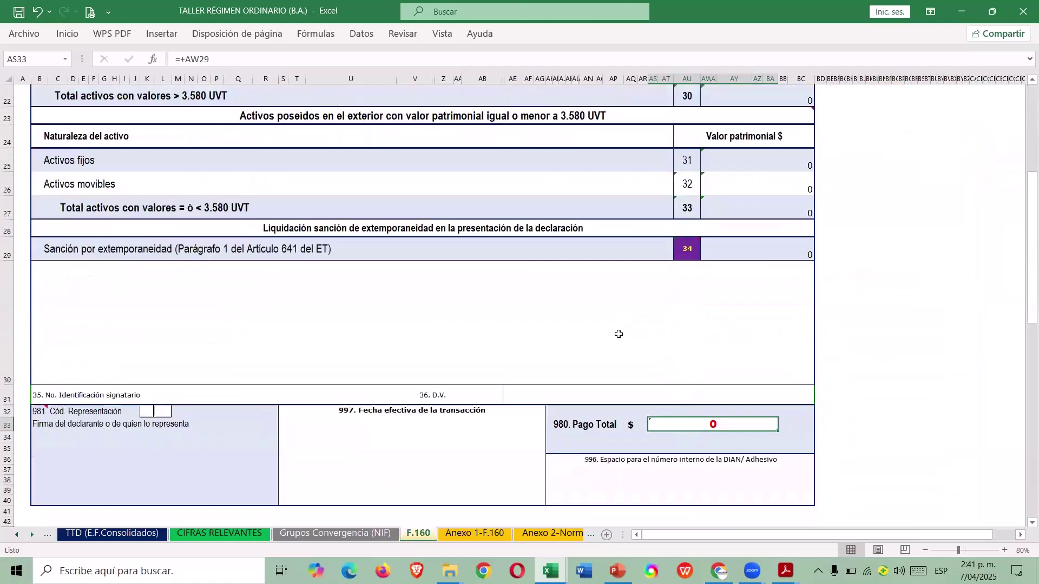
pyautogui.scroll(7, 614, 333)
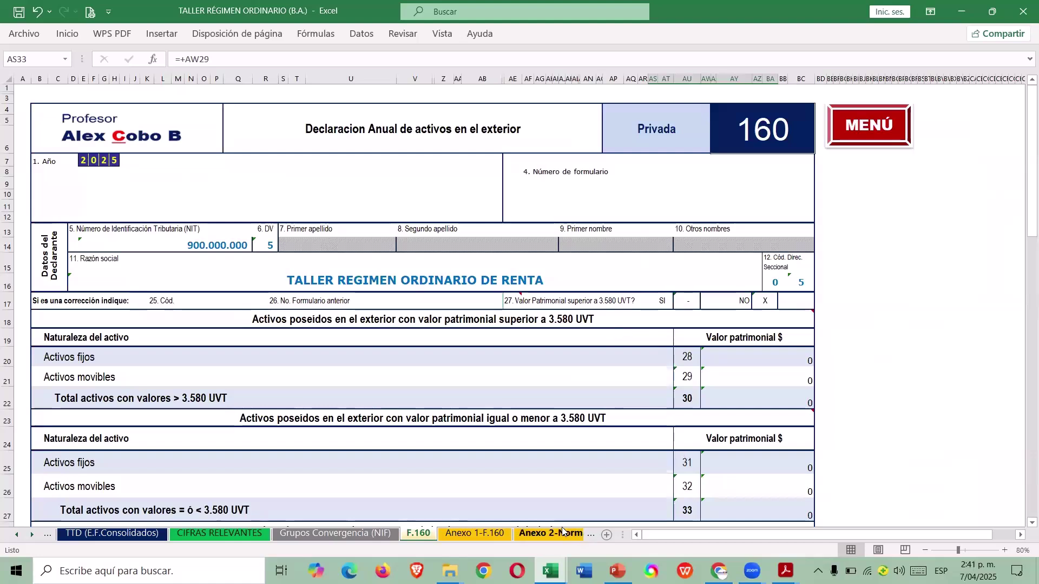
pyautogui.click(557, 533)
pyautogui.scroll(-2, 666, 416)
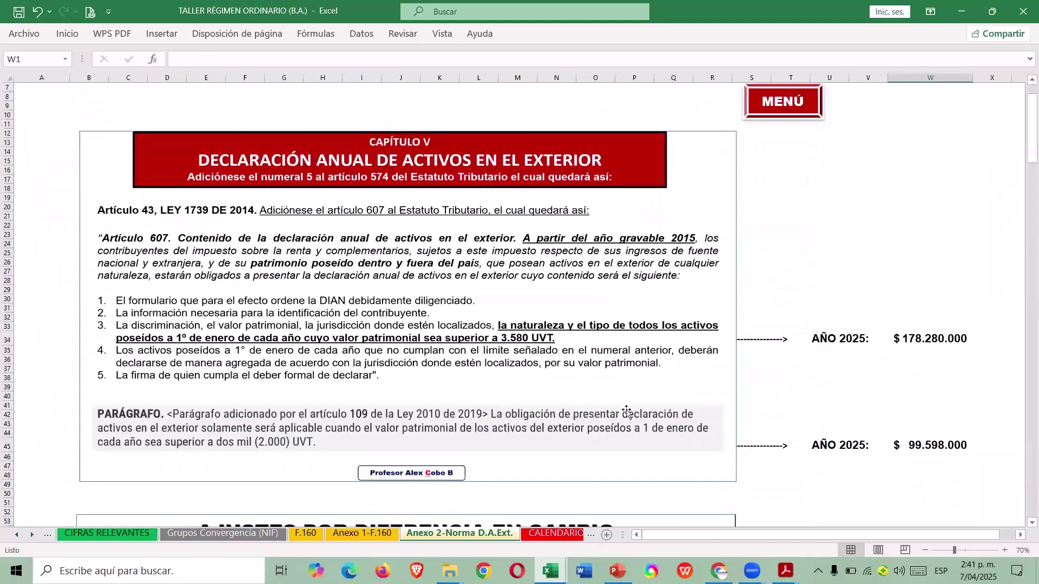
pyautogui.scroll(-18, 625, 405)
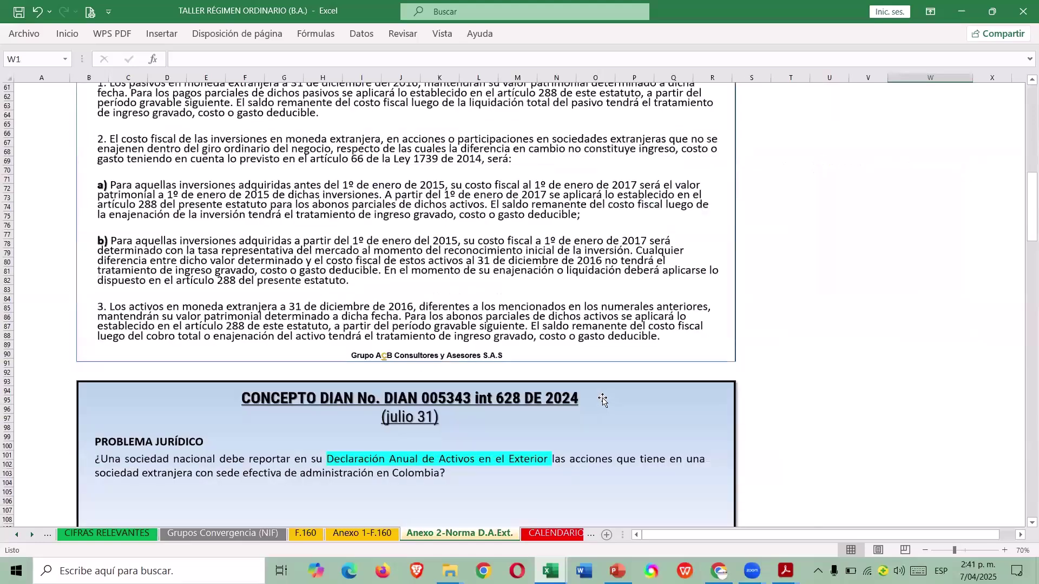
pyautogui.scroll(-14, 592, 399)
pyautogui.scroll(13, 589, 384)
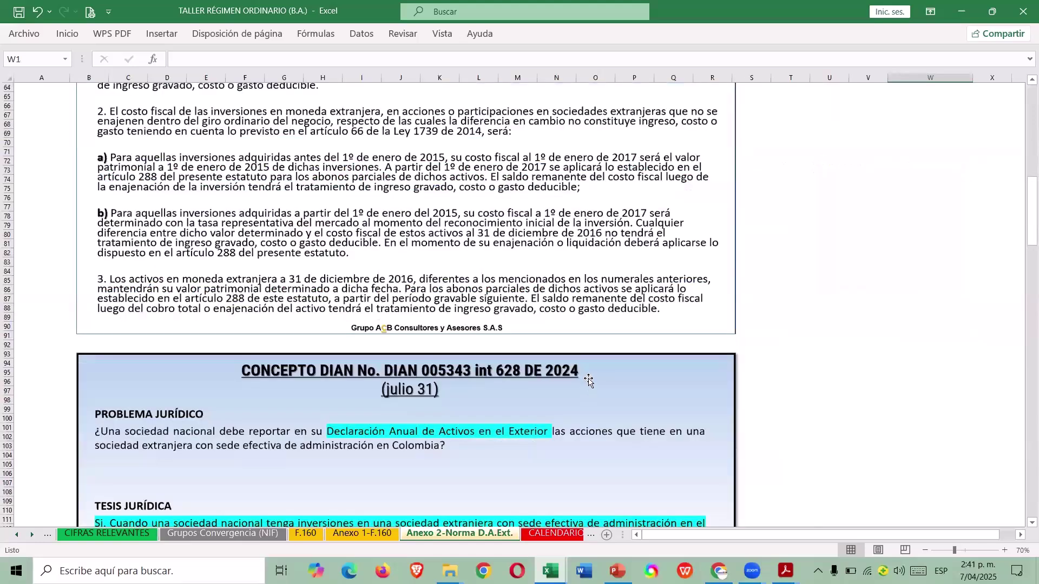
pyautogui.scroll(20, 779, 173)
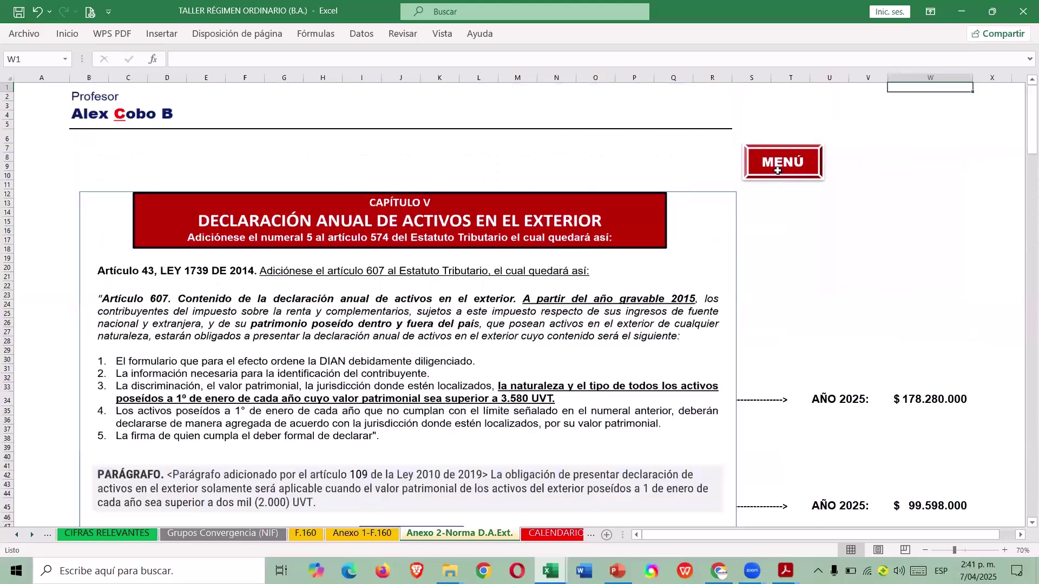
pyautogui.click(780, 172)
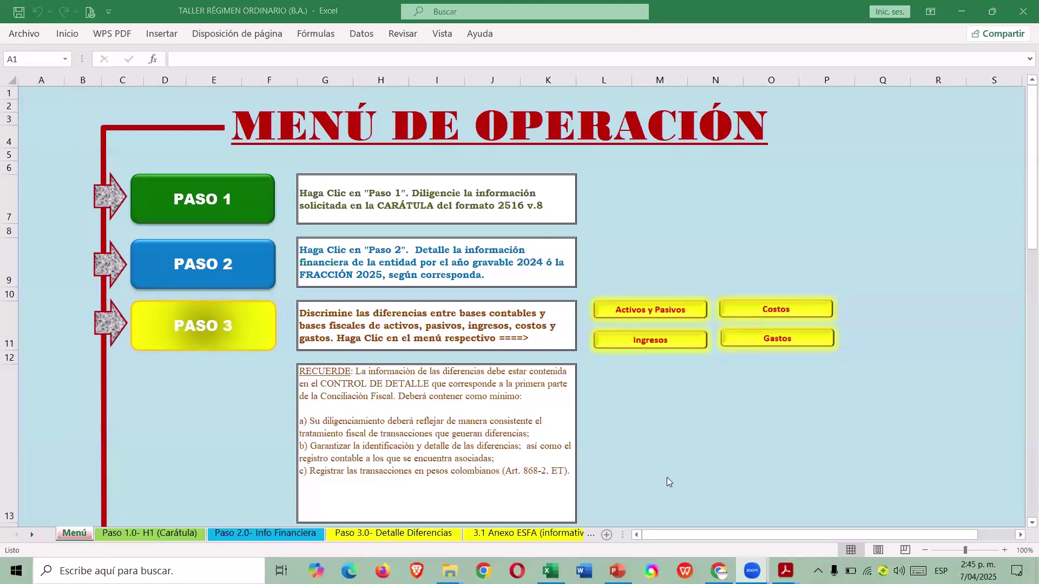
# Open Prevalidador Reporte Conciliación Fiscal F2516 from the C: drive and advance to the H1 cover.
pyautogui.click(649, 421)
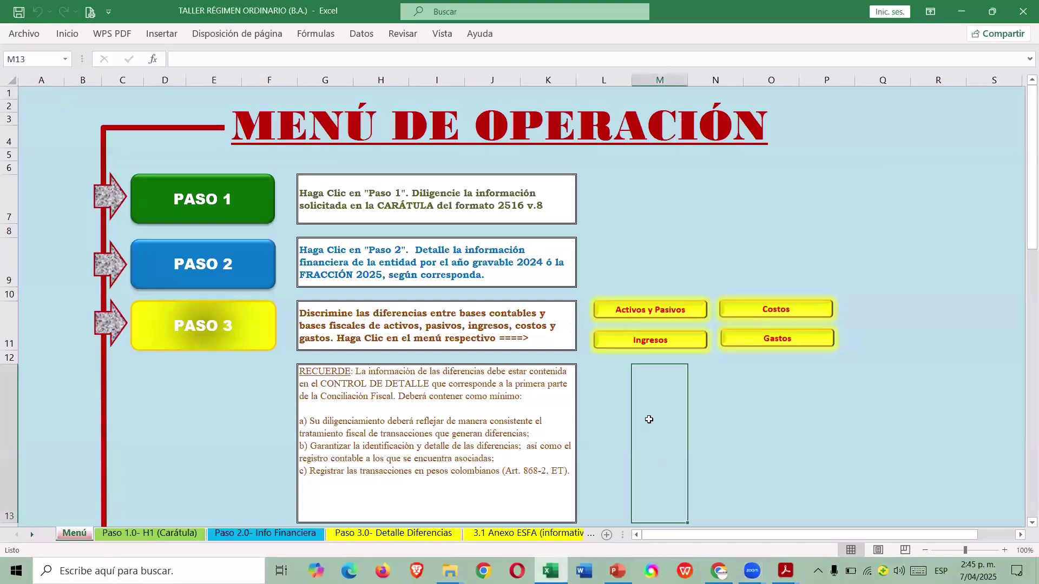
pyautogui.click(24, 33)
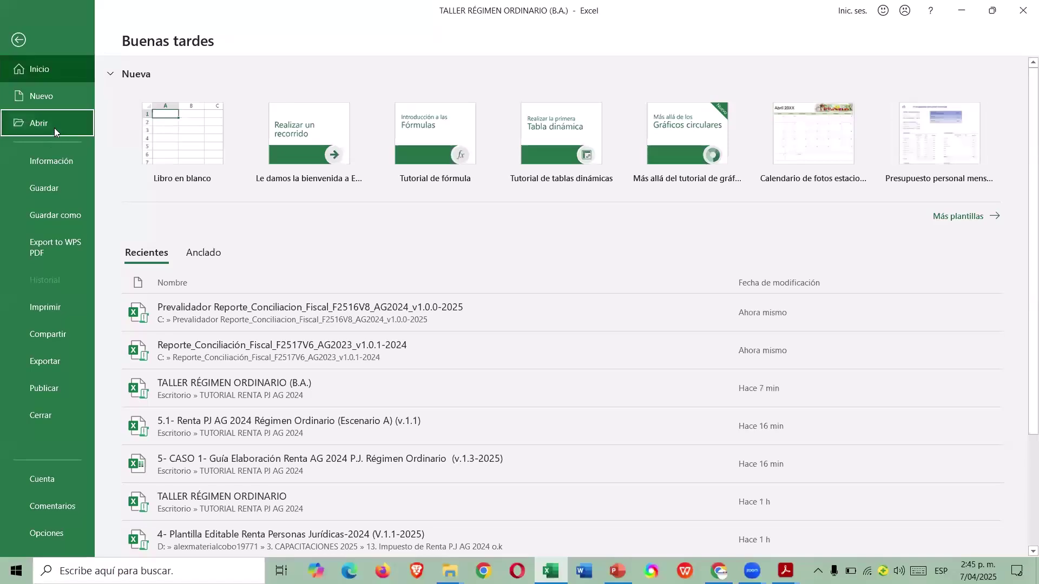
pyautogui.click(54, 125)
pyautogui.click(196, 202)
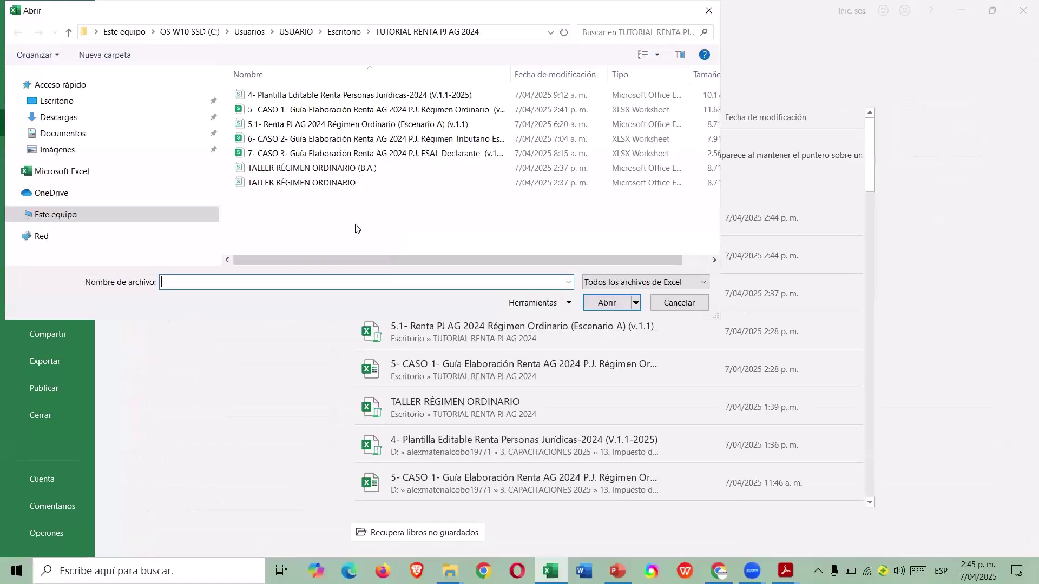
pyautogui.click(75, 230)
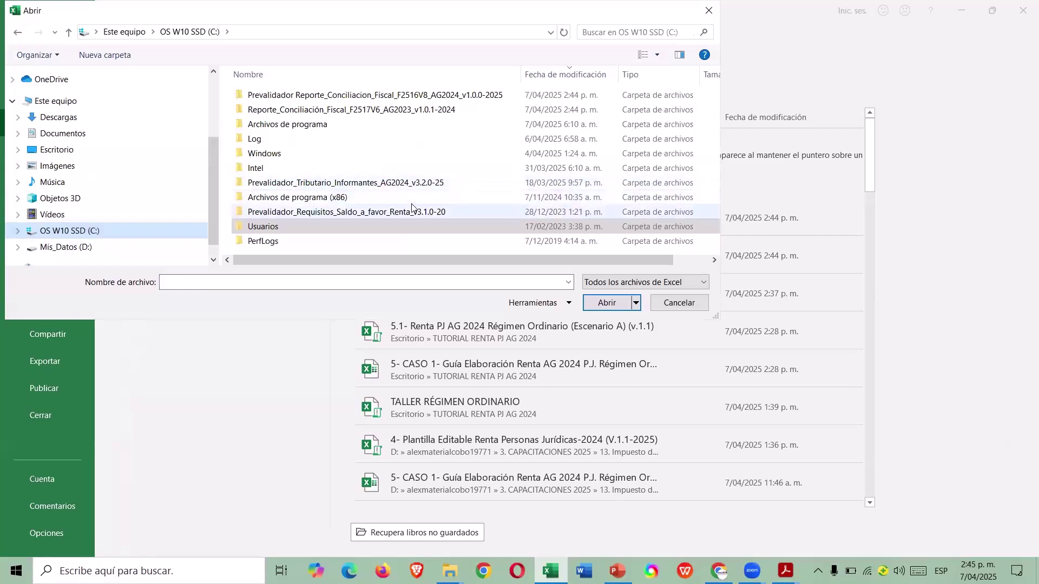
pyautogui.doubleClick(422, 98)
pyautogui.click(322, 126)
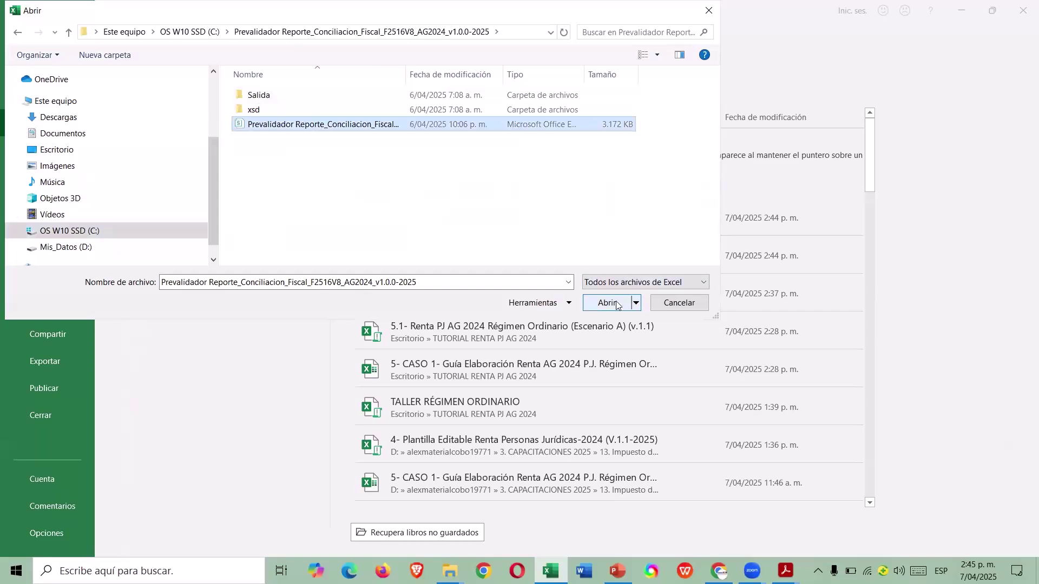
pyautogui.click(607, 303)
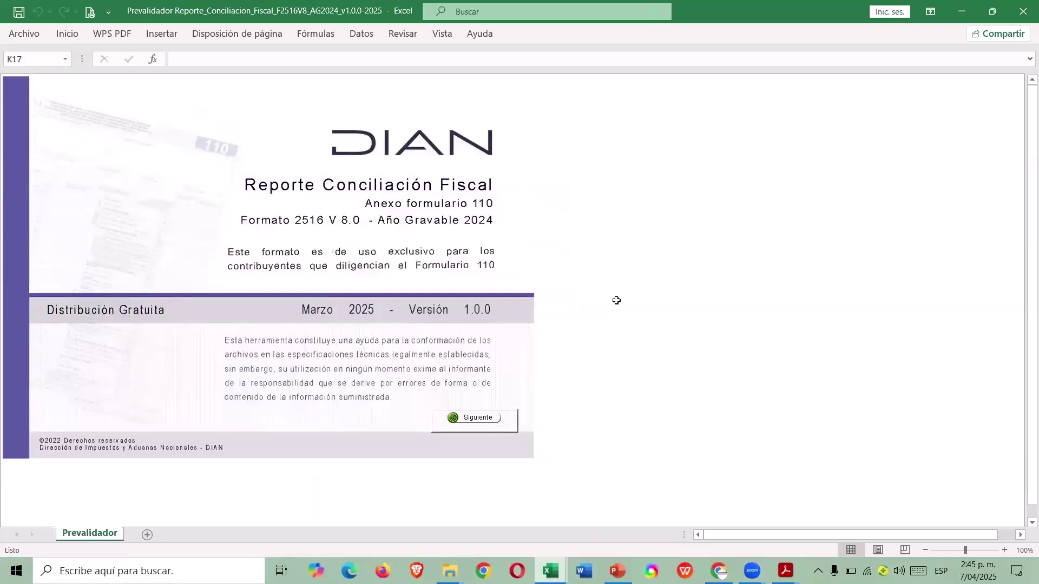
pyautogui.click(480, 419)
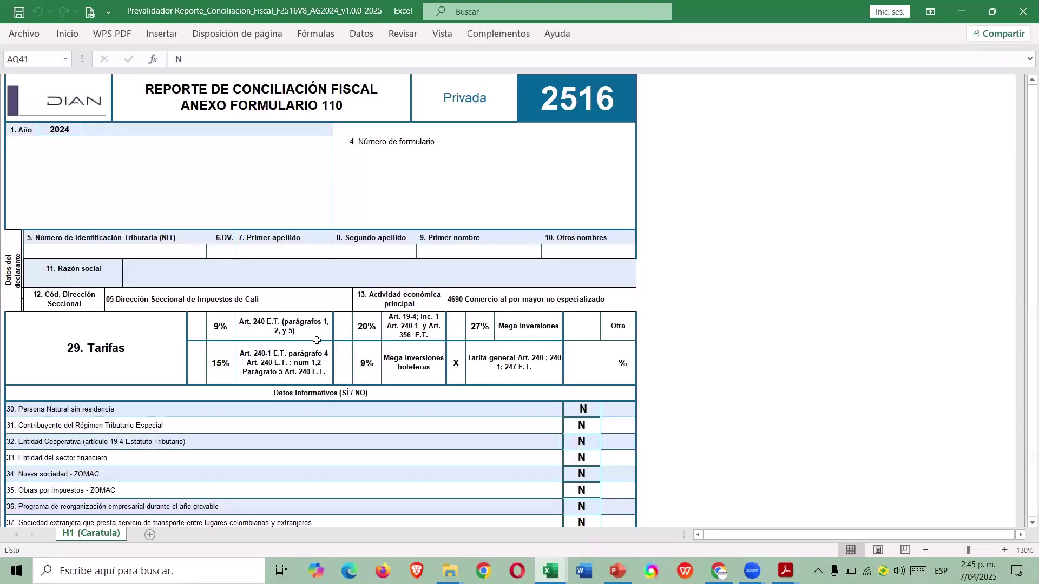
pyautogui.click(299, 281)
# Enter the declarant's NIT, check digit 5 and Razón social TALLER REGIMEN ORDINARIO DE RENTA.
pyautogui.click(184, 253)
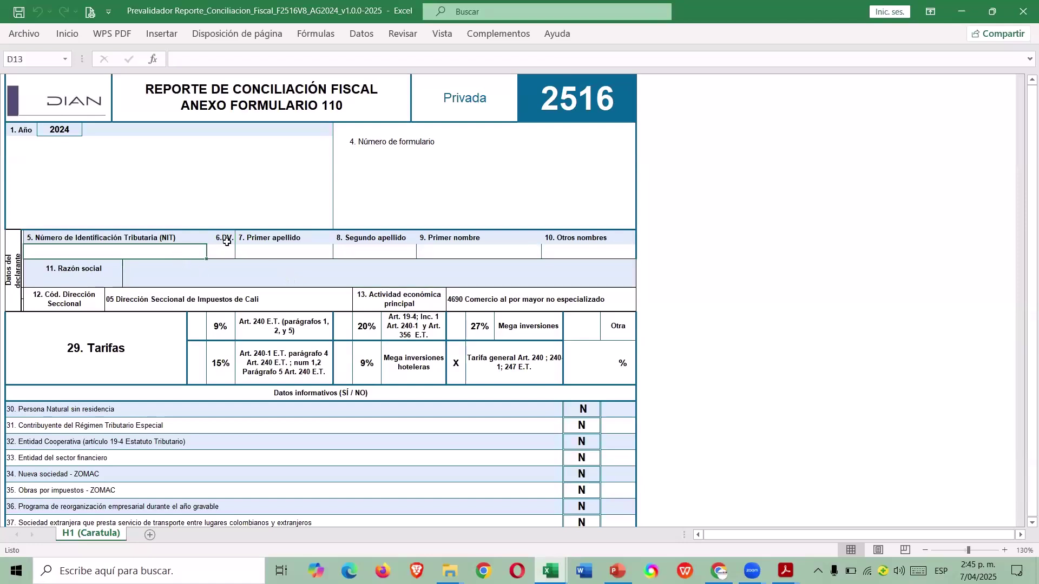
pyautogui.write('900000000')
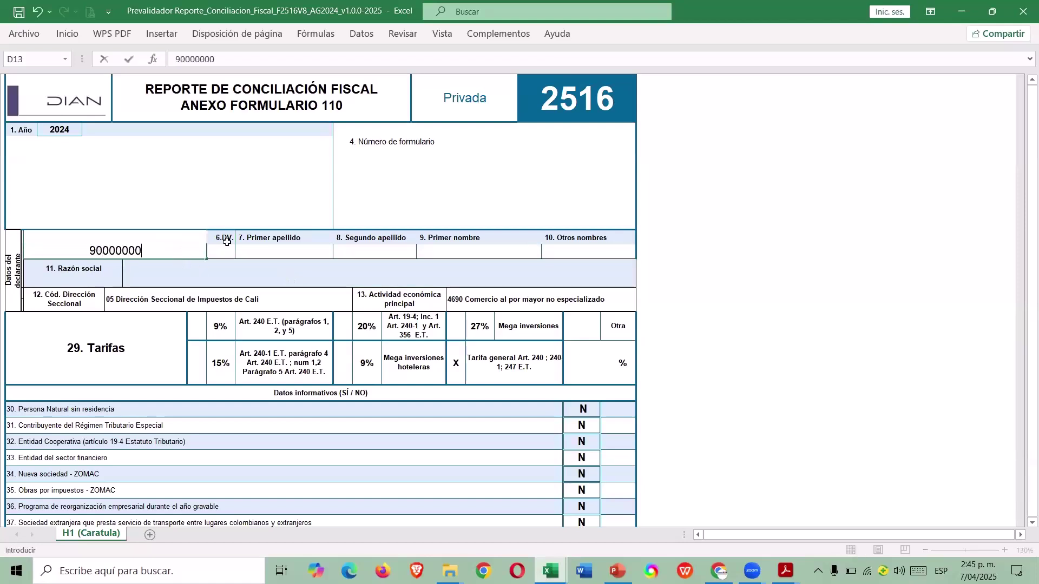
pyautogui.press('Return')
pyautogui.write('5')
pyautogui.press('Return')
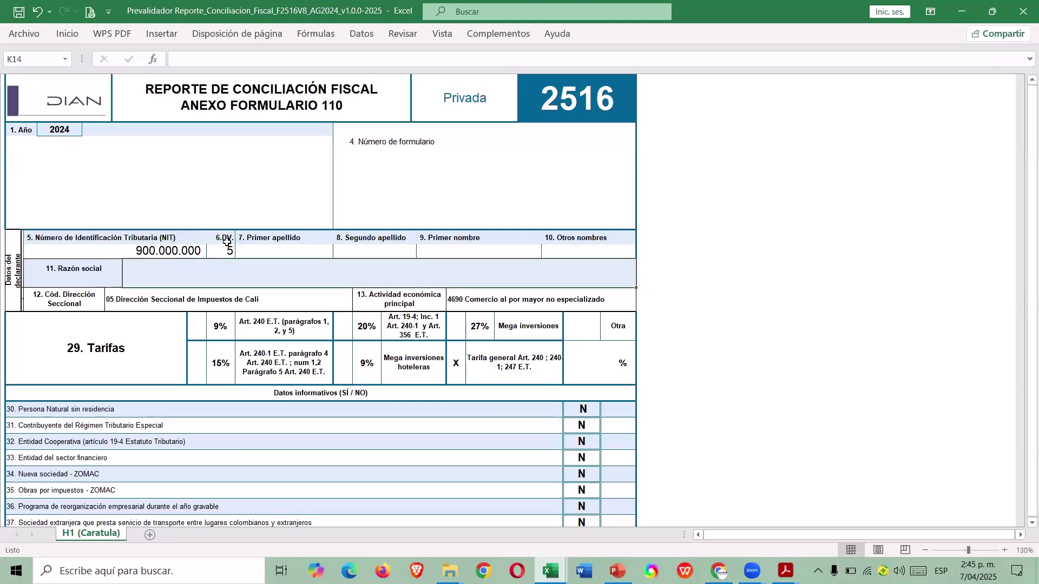
pyautogui.hotkey('alt', 'Tab')
pyautogui.click(218, 199)
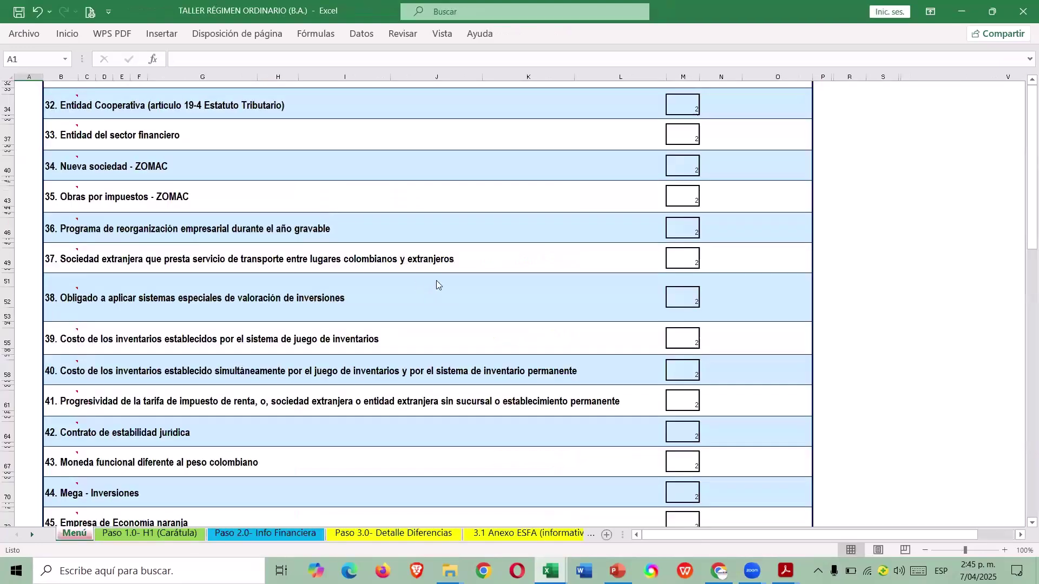
pyautogui.hotkey('alt', 'Tab')
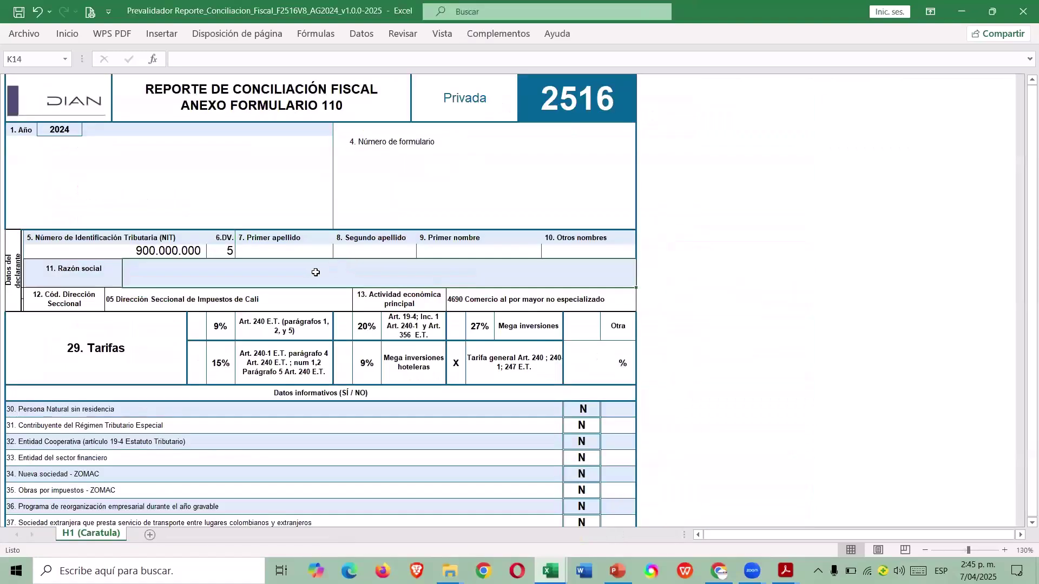
pyautogui.write('TALLER REGIMEN ORDINARIO')
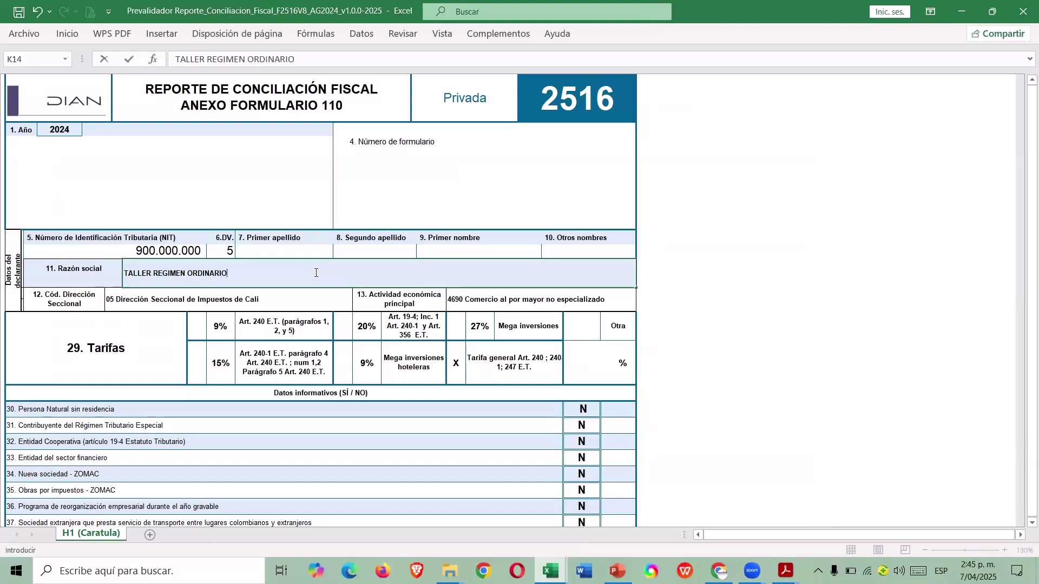
pyautogui.write(' DE RENTA')
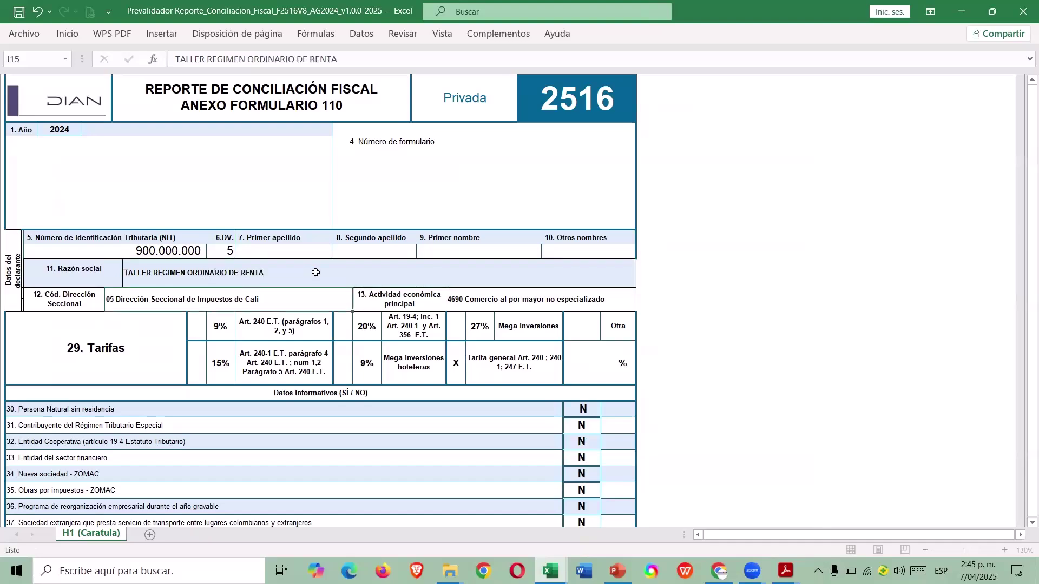
pyautogui.press('Return')
# Review the cover answers through item 43 functional currency, then open the H2–H7 sheet list.
pyautogui.scroll(-3, 490, 288)
pyautogui.scroll(-1, 575, 321)
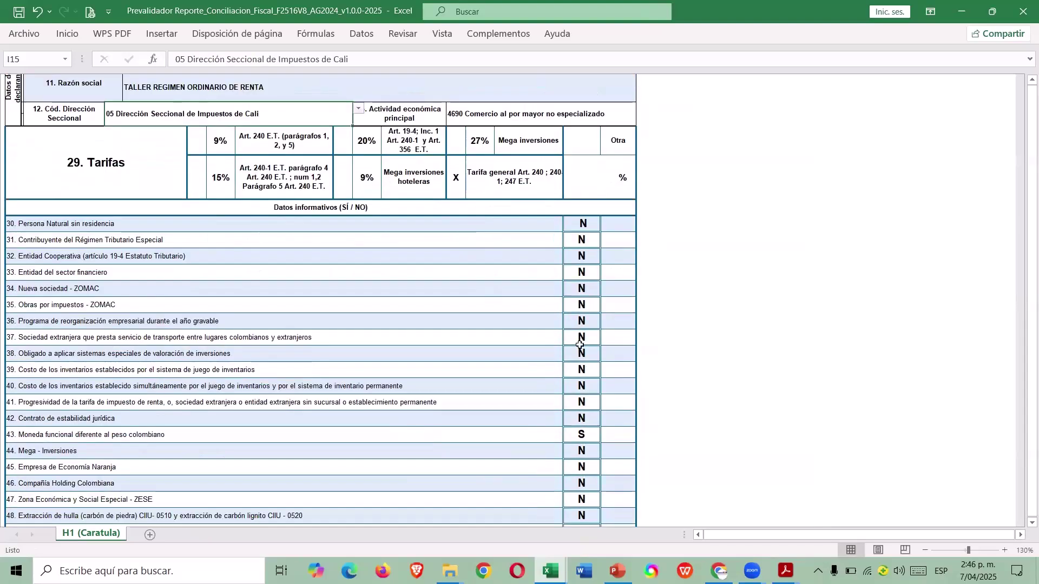
pyautogui.click(592, 429)
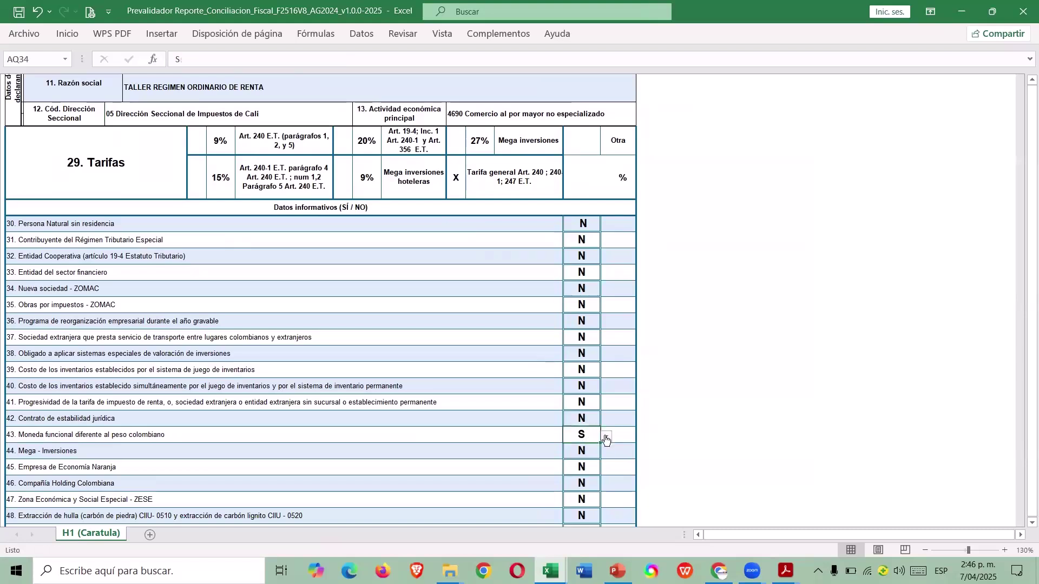
pyautogui.scroll(-1, 606, 440)
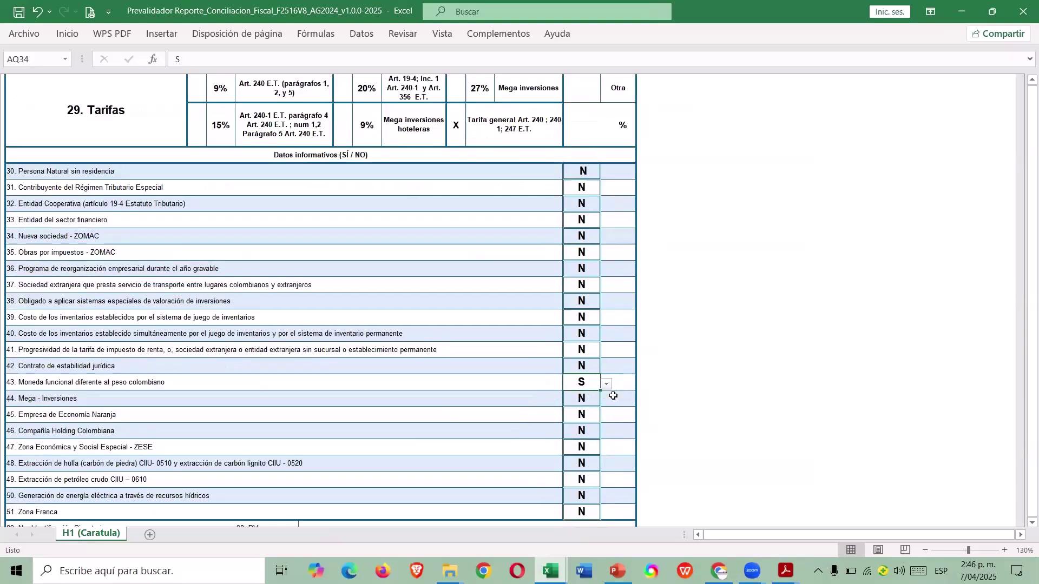
pyautogui.scroll(-3, 614, 396)
pyautogui.scroll(3, 613, 396)
pyautogui.scroll(5, 602, 364)
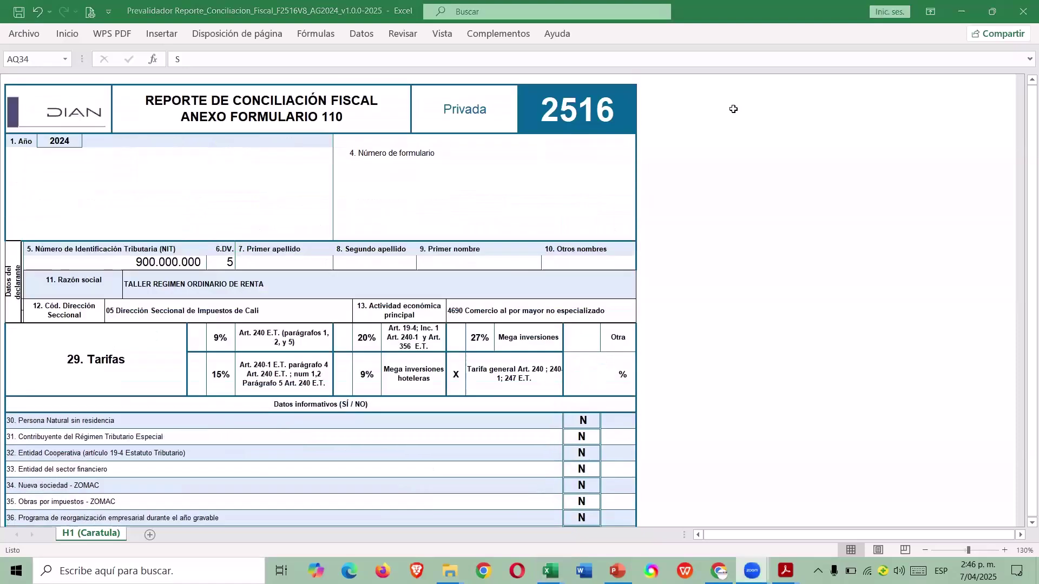
pyautogui.click(490, 32)
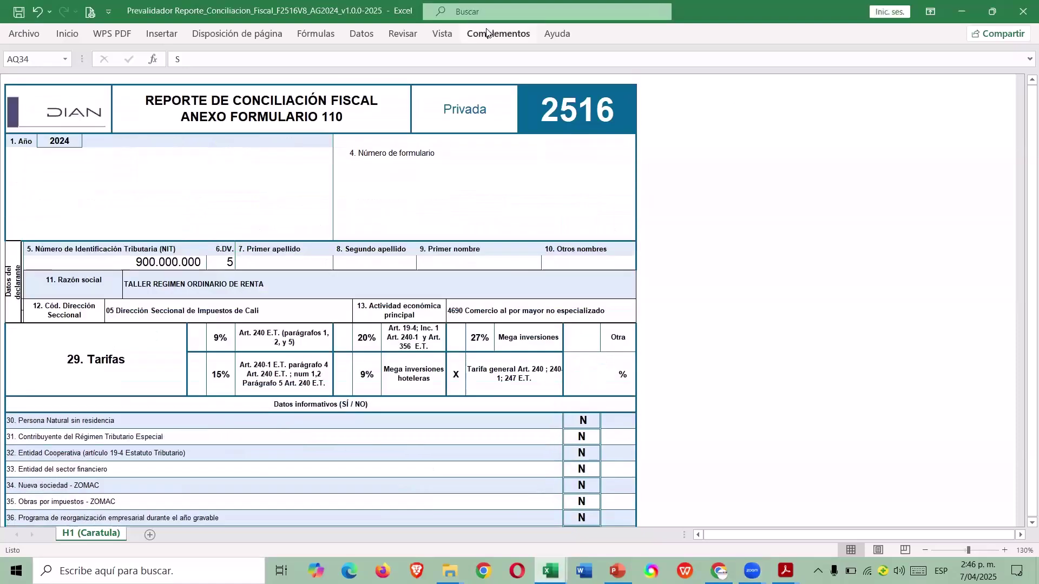
pyautogui.click(155, 53)
# Open the H2 (ESF - Patrimonio) sheet in both the Prevalidador and TALLER workbooks.
pyautogui.click(154, 71)
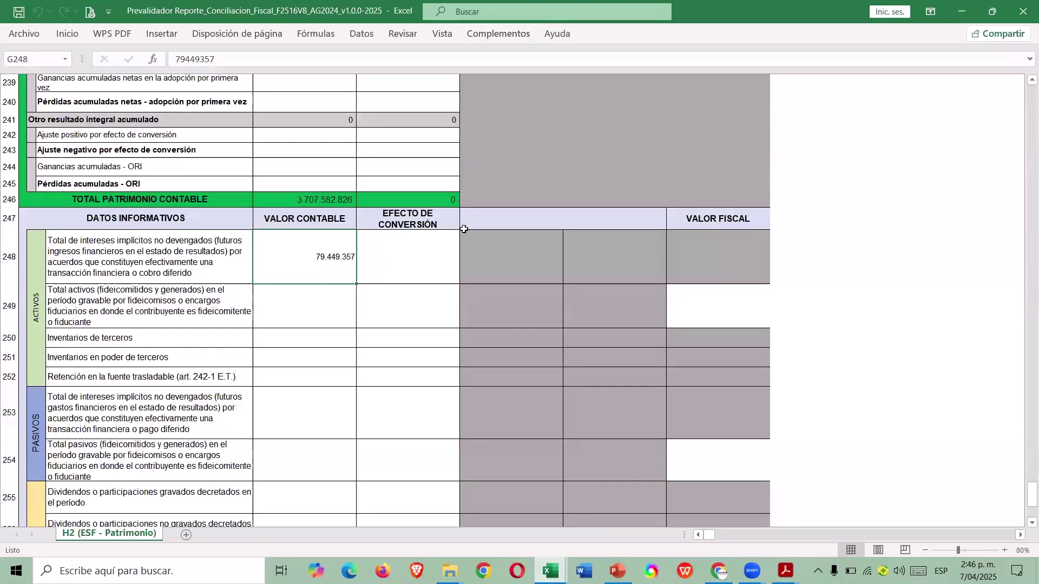
pyautogui.scroll(13, 874, 286)
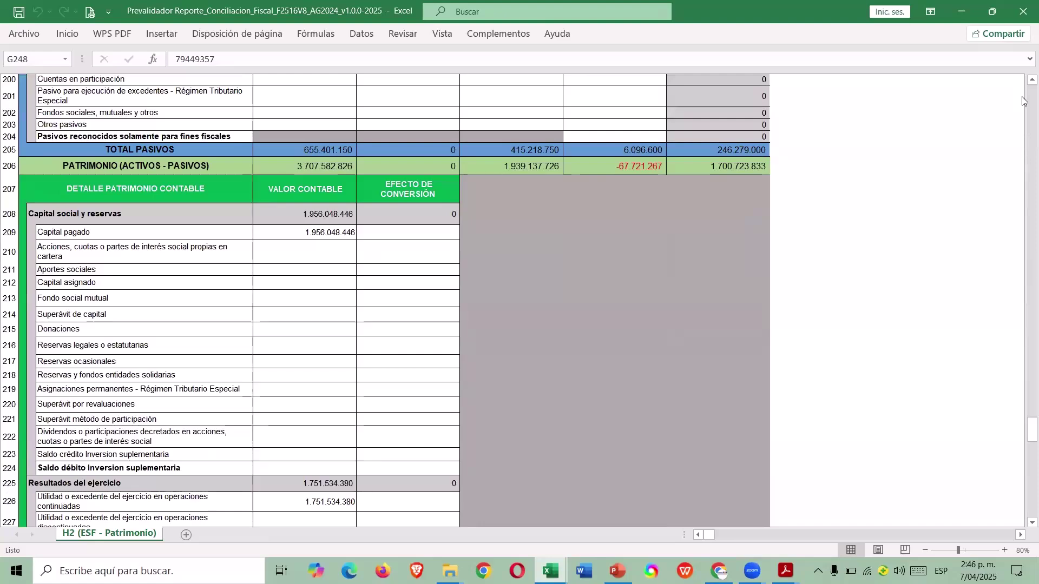
pyautogui.scroll(20, 1023, 303)
pyautogui.scroll(20, 1025, 89)
pyautogui.hotkey('alt', 'Tab')
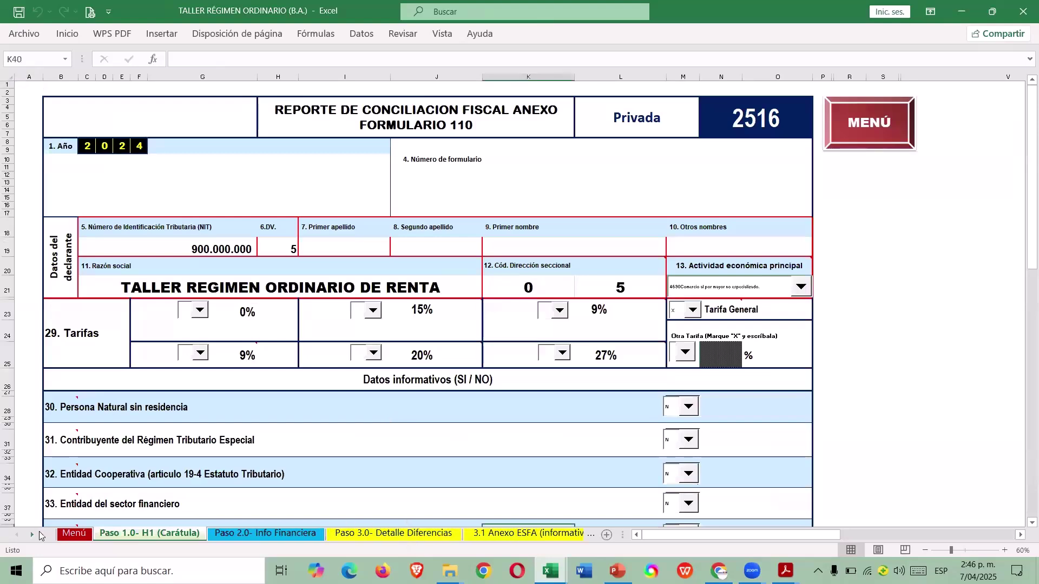
pyautogui.click(75, 535)
pyautogui.scroll(-10, 631, 290)
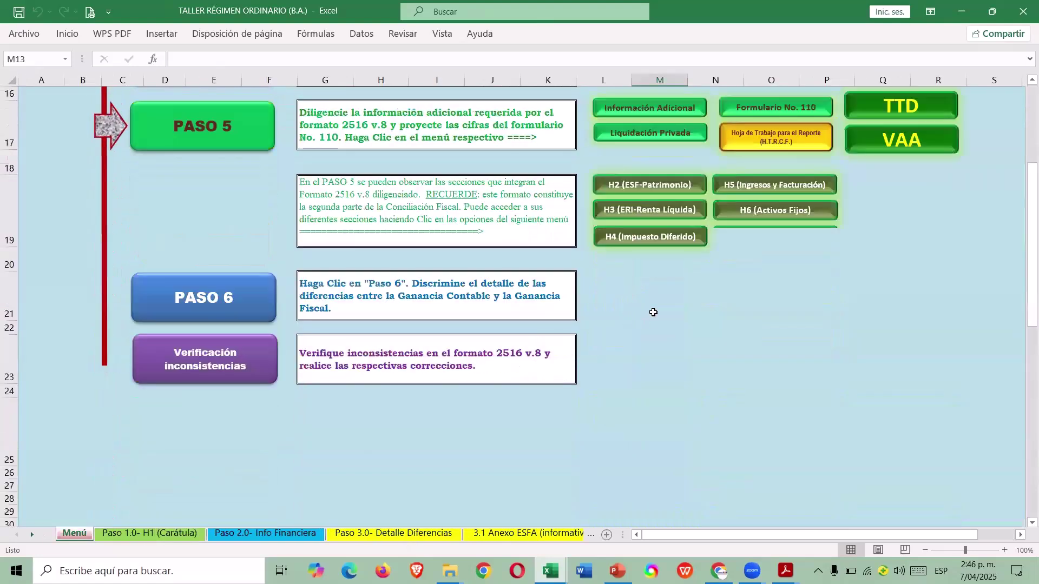
pyautogui.scroll(2, 655, 325)
pyautogui.click(655, 406)
# Copy the cash figures G12:J14 from TALLER's H2 sheet into the Prevalidador form at G12.
pyautogui.click(333, 263)
pyautogui.click(344, 256)
pyautogui.hotkey('shift', 'Down')
pyautogui.hotkey('shift', 'Down')
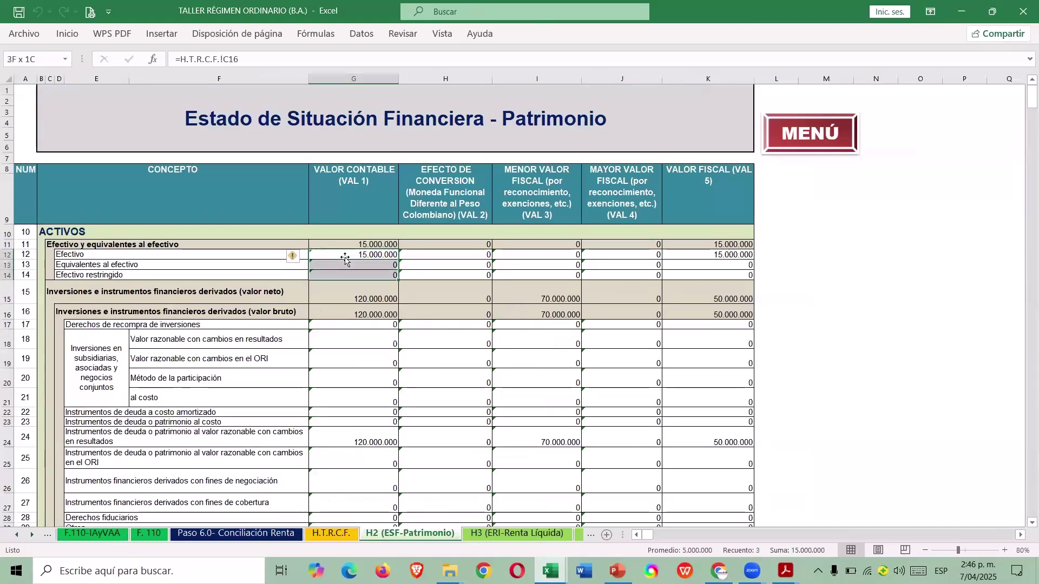
pyautogui.hotkey('shift', 'Right')
pyautogui.hotkey('shift', 'Right')
pyautogui.hotkey('shift', 'Right')
pyautogui.hotkey('ctrl', 'c')
pyautogui.hotkey('alt', 'Tab')
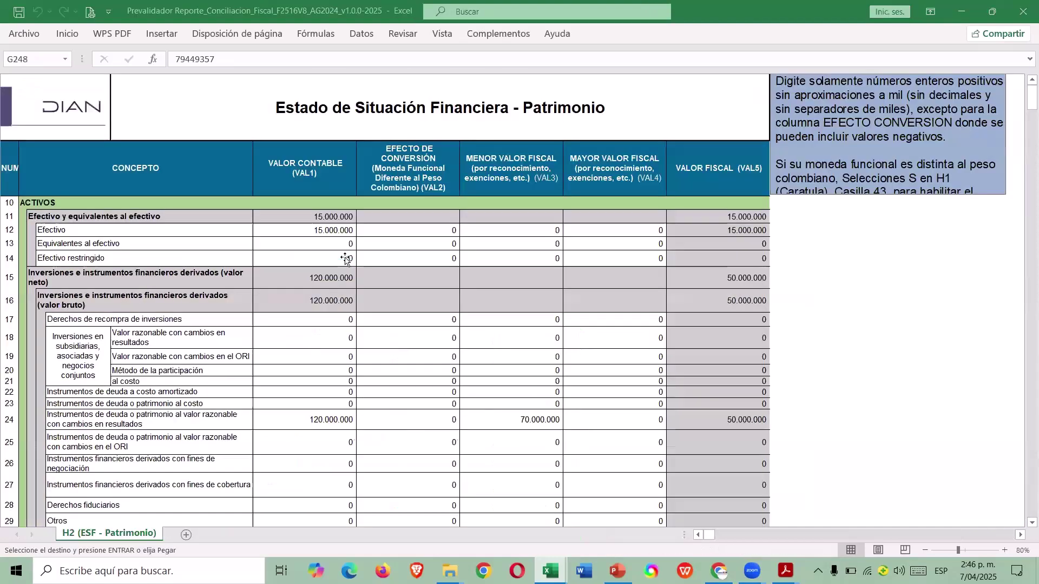
pyautogui.click(313, 229)
pyautogui.press('Escape')
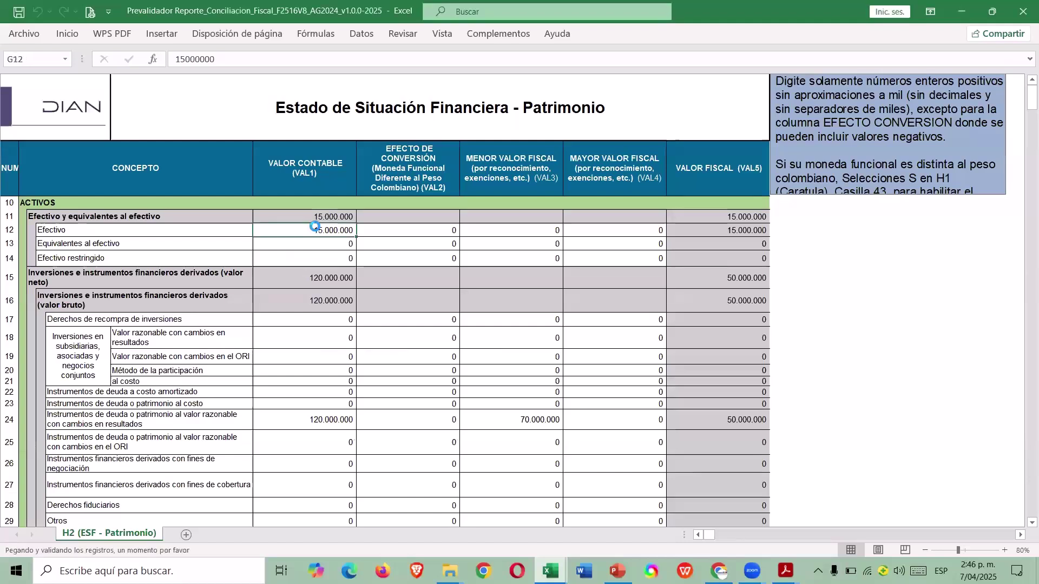
pyautogui.hotkey('ctrl', 'v')
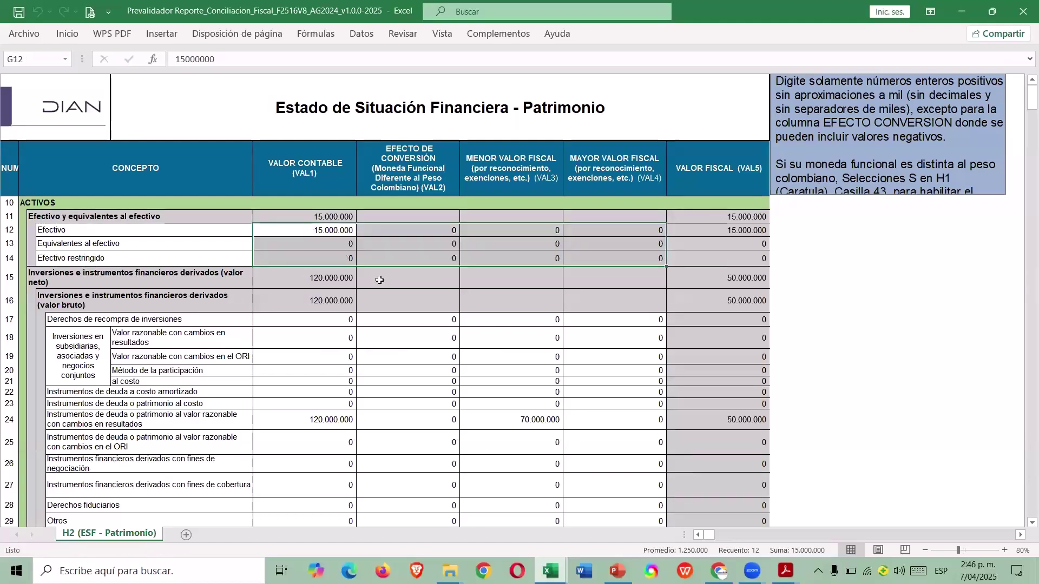
pyautogui.click(339, 339)
pyautogui.click(404, 332)
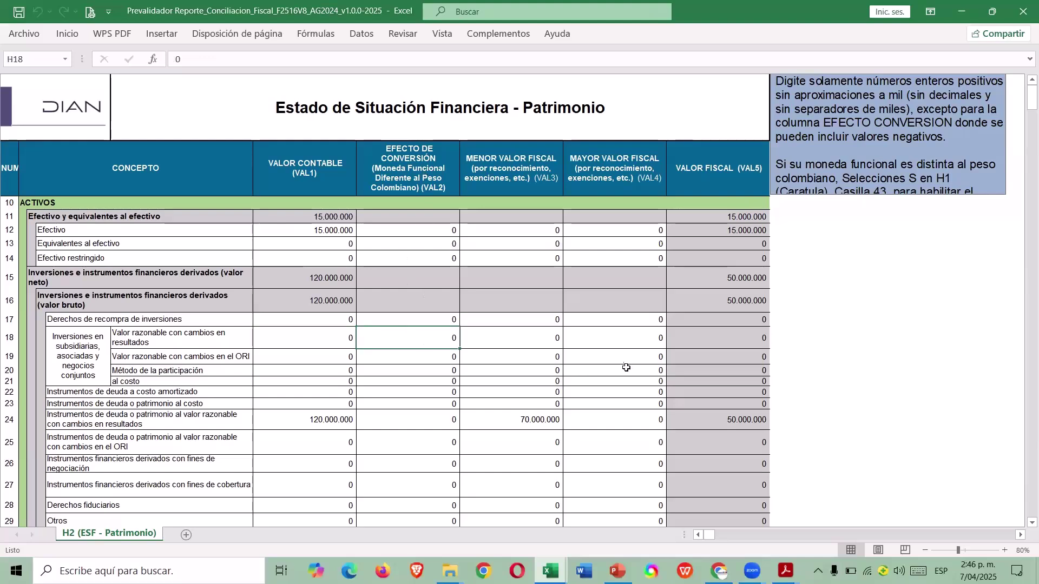
pyautogui.scroll(-1, 617, 368)
# Copy the investment figures G17:J29 from TALLER into the Prevalidador form at G17.
pyautogui.hotkey('alt', 'Tab')
pyautogui.scroll(-2, 476, 367)
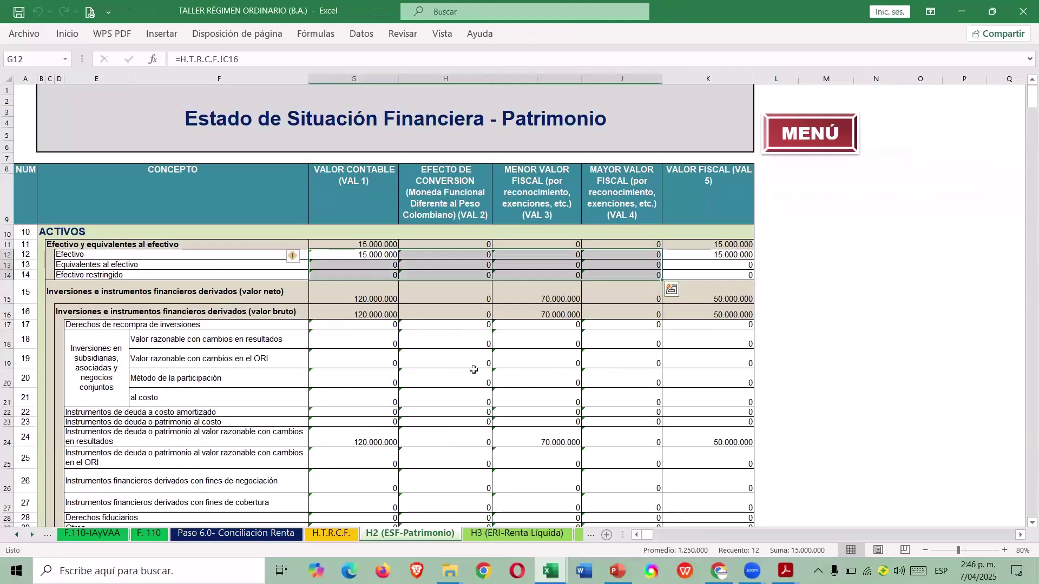
pyautogui.moveTo(355, 259); pyautogui.dragTo(627, 459)
pyautogui.hotkey('ctrl', 'c')
pyautogui.scroll(1, 628, 447)
pyautogui.scroll(-3, 654, 391)
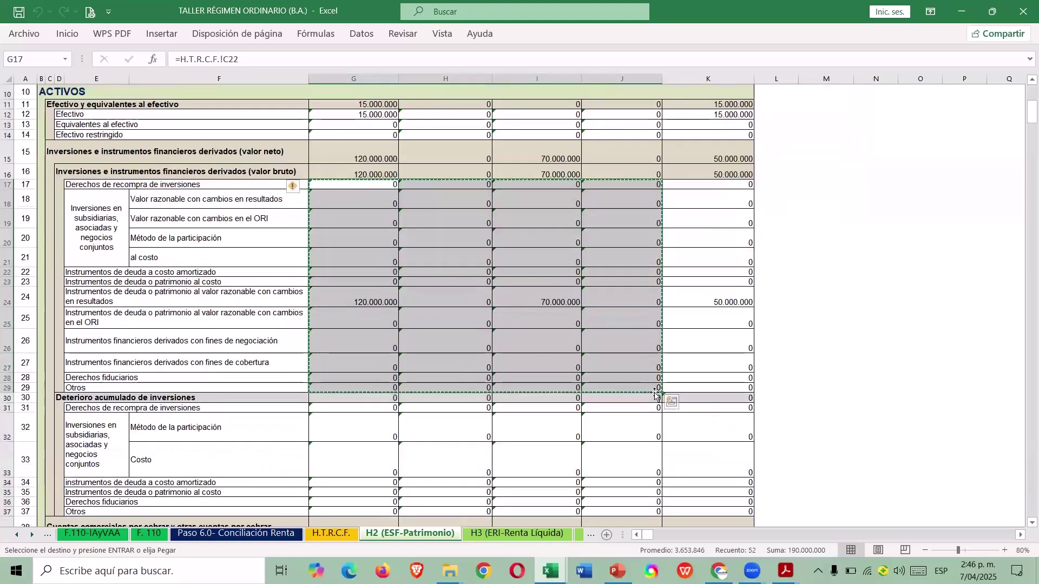
pyautogui.hotkey('alt', 'Tab')
pyautogui.click(349, 251)
pyautogui.hotkey('ctrl', 'v')
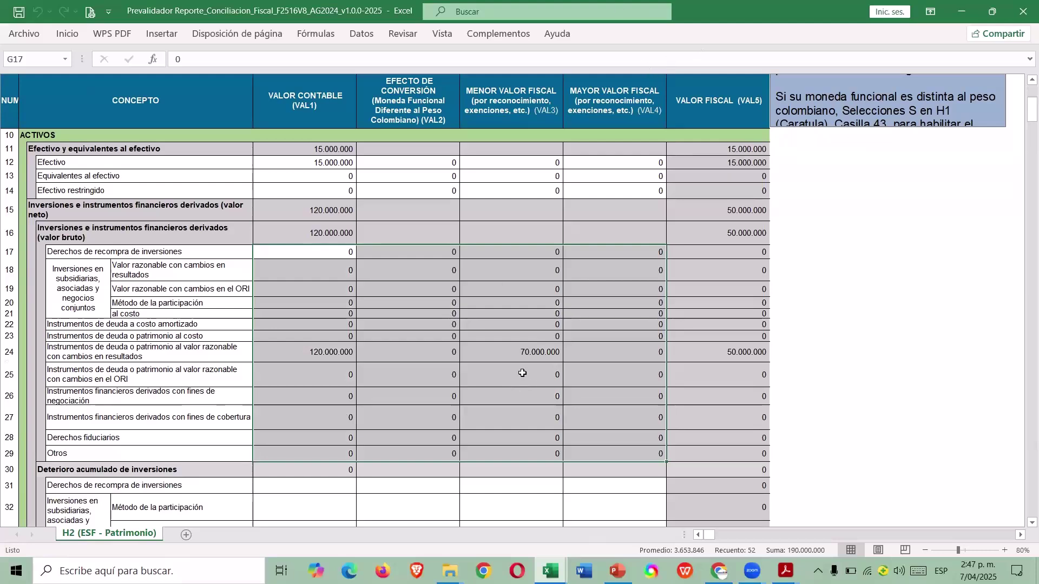
pyautogui.scroll(1, 526, 313)
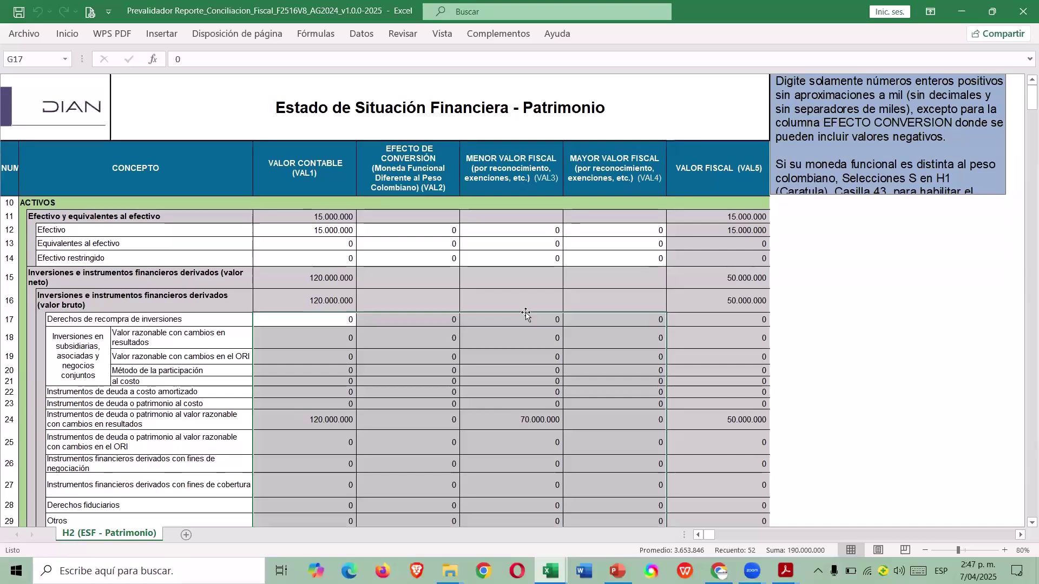
# On the H1 (Caratula) sheet, answer S for item 43 and dismiss the confirmation.
pyautogui.click(498, 33)
pyautogui.click(165, 58)
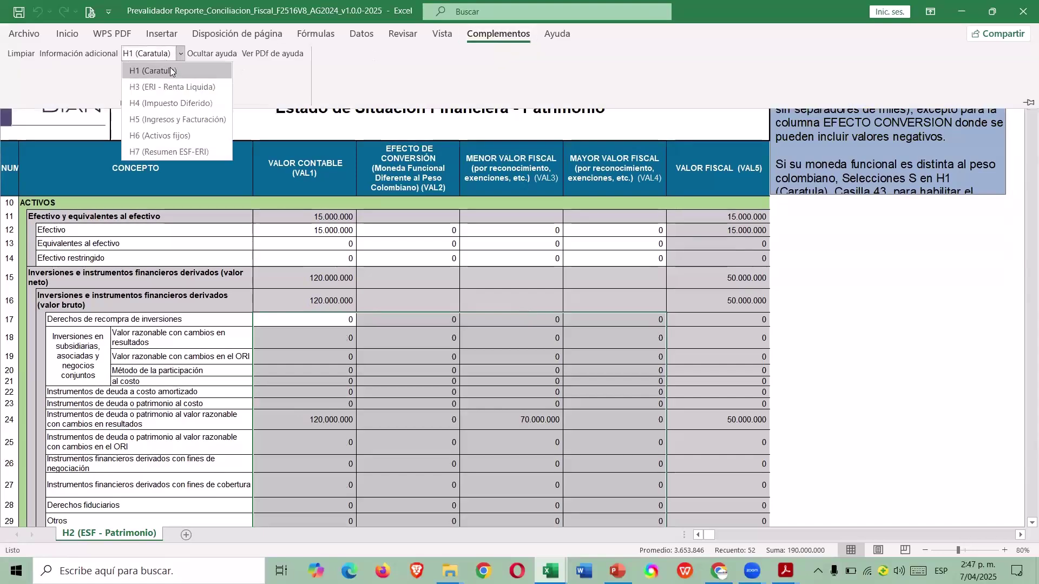
pyautogui.click(172, 73)
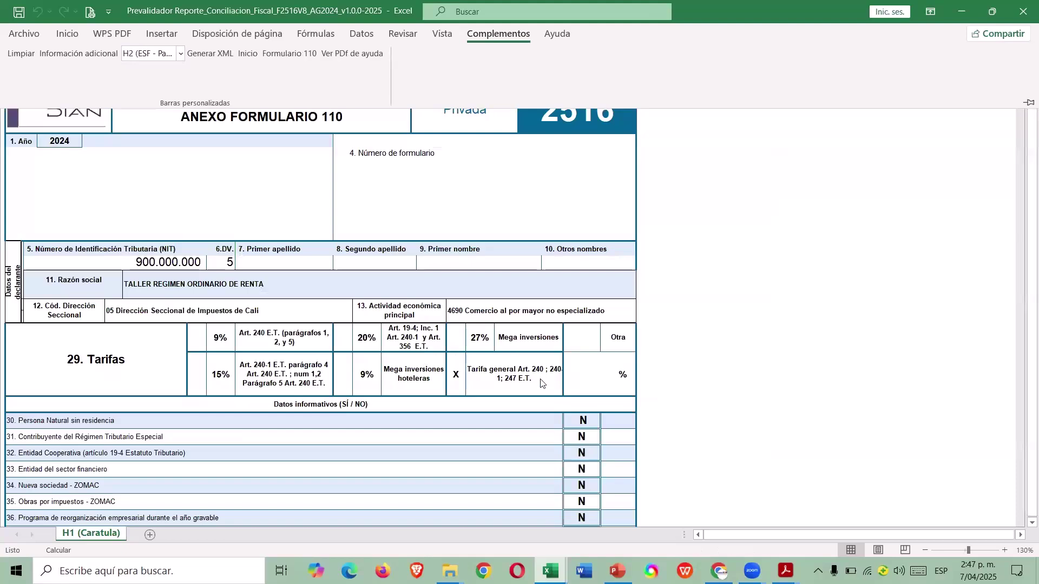
pyautogui.scroll(-4, 541, 384)
pyautogui.click(596, 454)
pyautogui.click(607, 451)
pyautogui.click(566, 465)
pyautogui.click(575, 336)
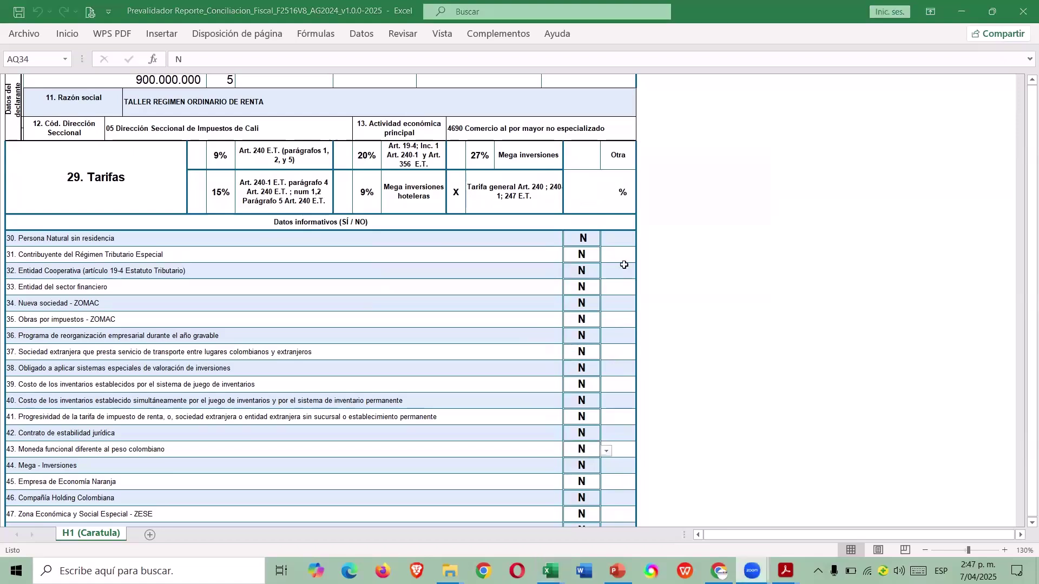
# View the Formulario 110 simulation, then the TALLER workbook's F. 110 sheet.
pyautogui.click(497, 34)
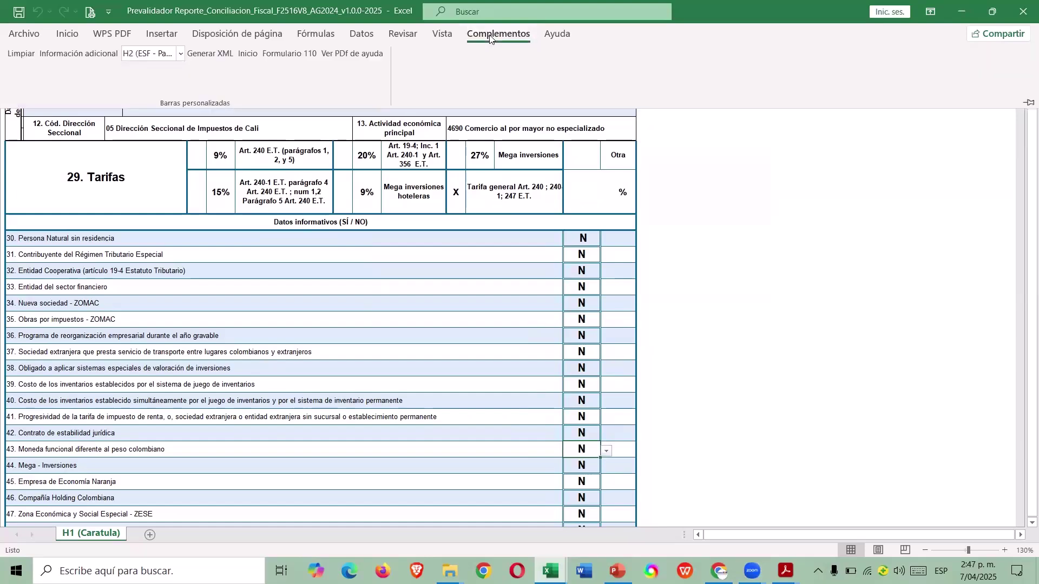
pyautogui.click(290, 54)
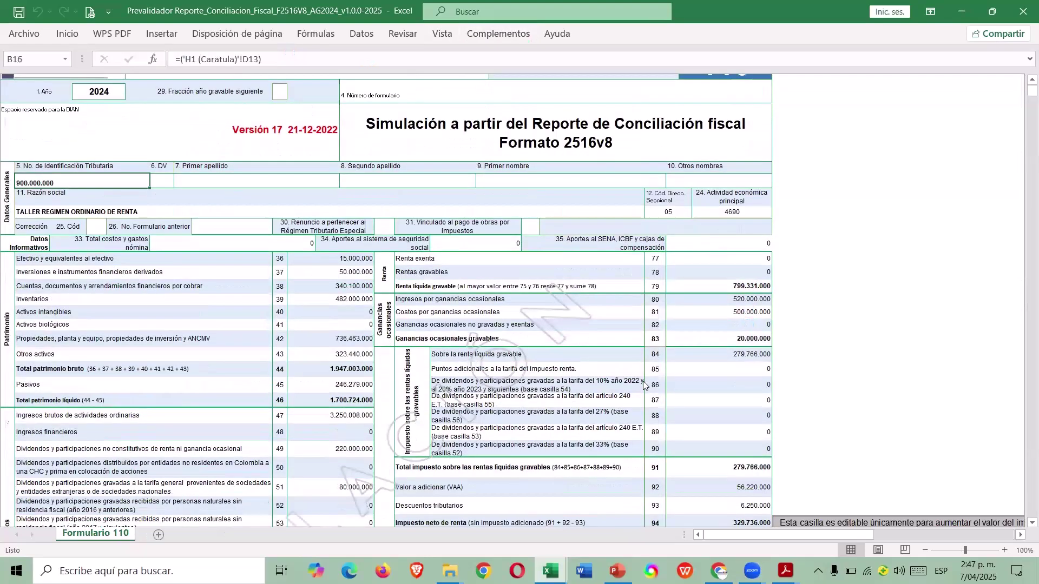
pyautogui.hotkey('alt', 'Tab')
pyautogui.moveTo(562, 410); pyautogui.dragTo(352, 184)
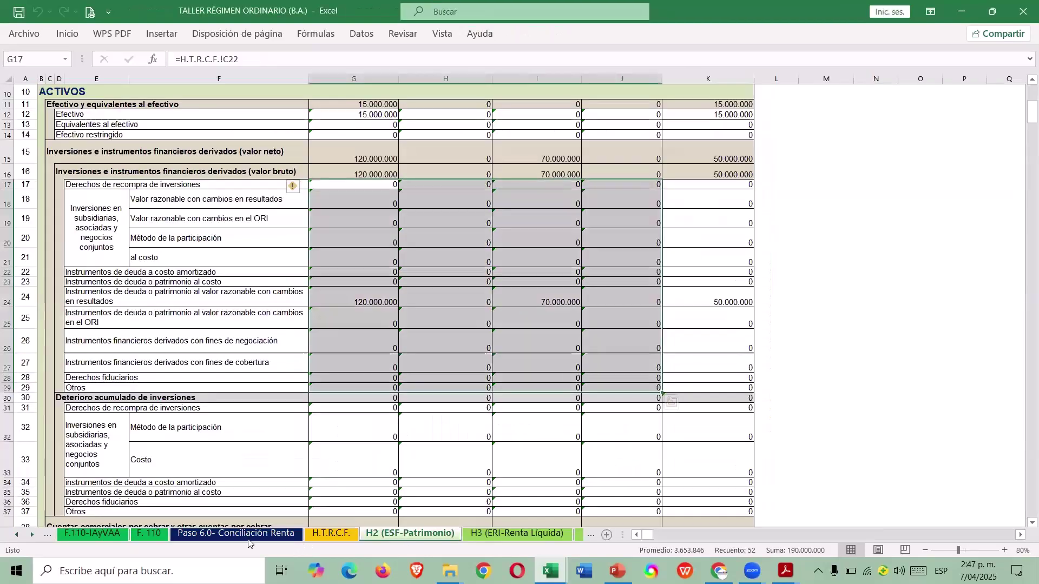
pyautogui.click(144, 535)
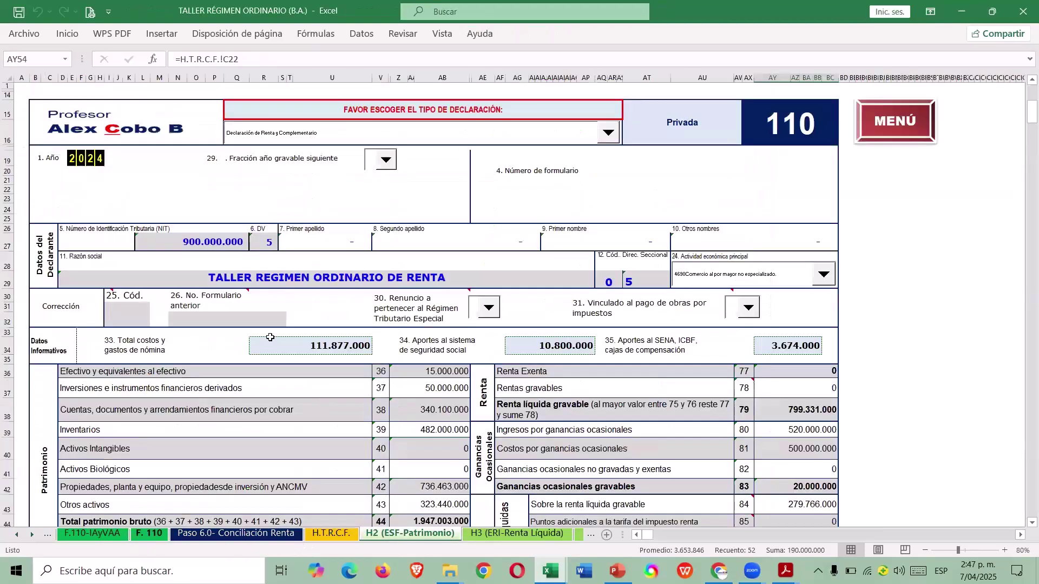
# Open Formulario No. 110 from the TALLER workbook's Menú sheet and scroll through it.
pyautogui.hotkey('alt', 'Tab')
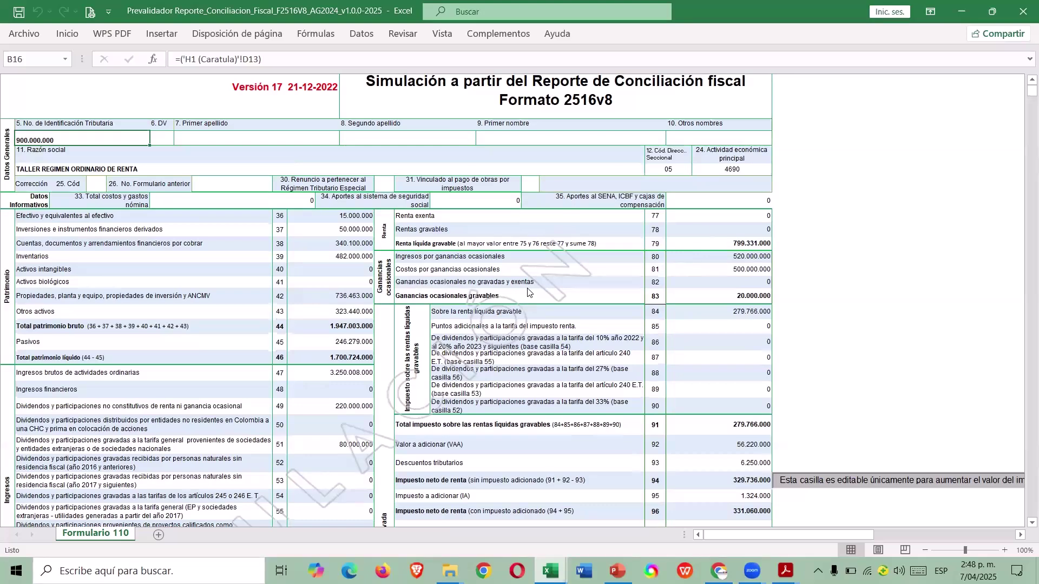
pyautogui.hotkey('alt', 'Tab')
pyautogui.scroll(-5, 698, 281)
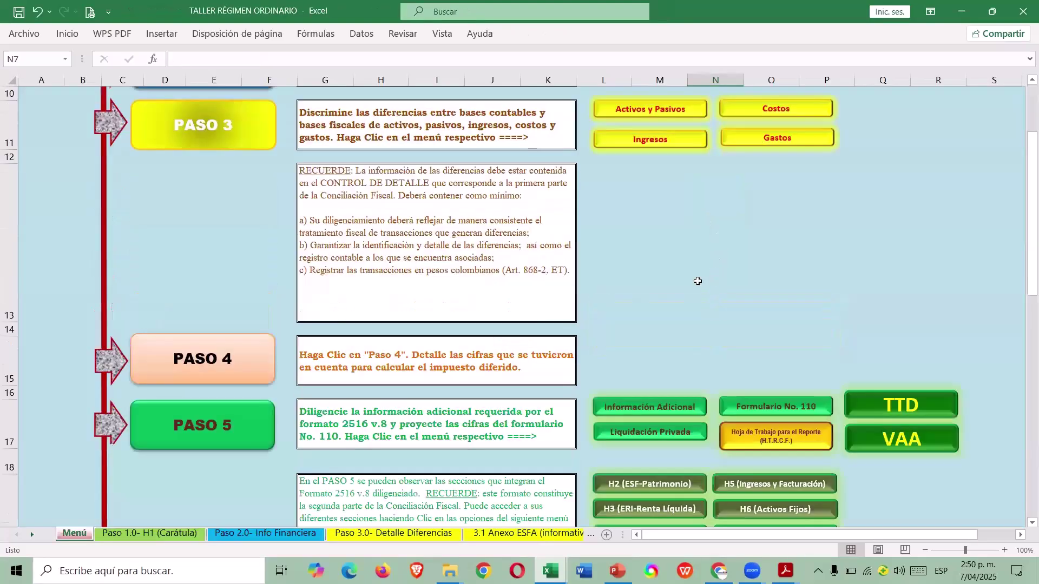
pyautogui.scroll(4, 697, 281)
pyautogui.scroll(-3, 698, 281)
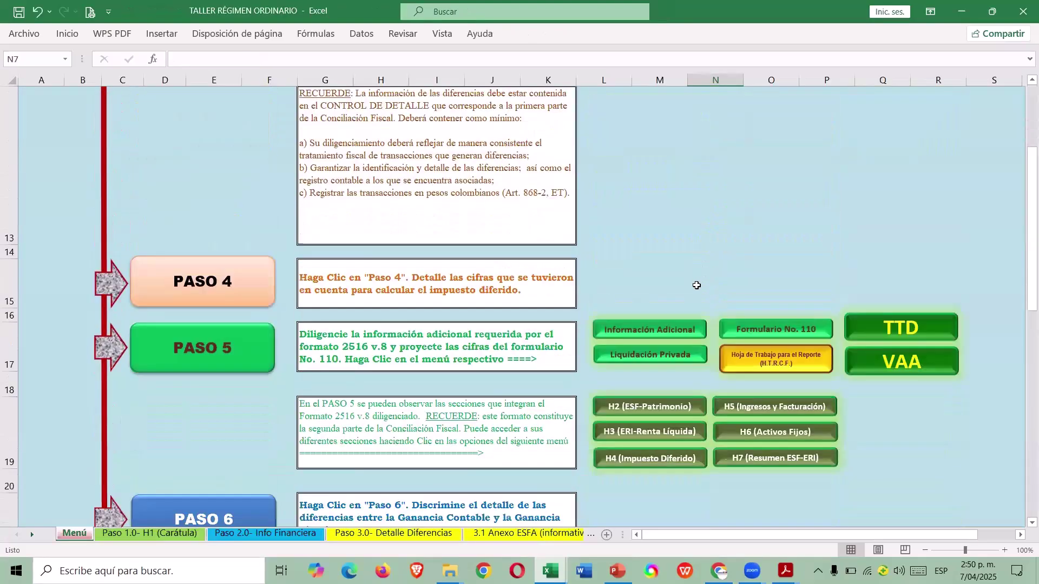
pyautogui.click(774, 331)
pyautogui.scroll(-3, 713, 305)
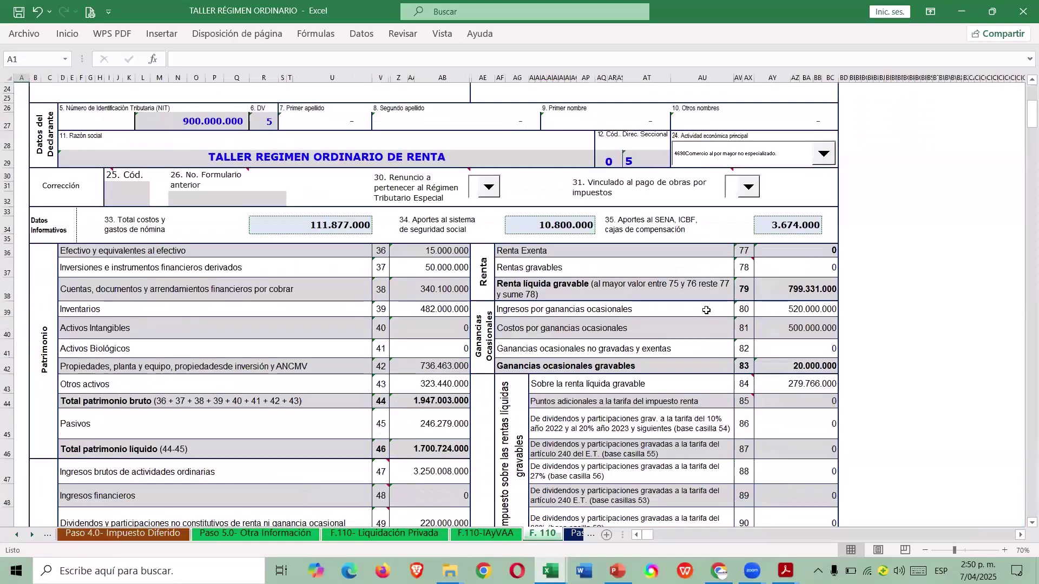
pyautogui.scroll(-1, 712, 305)
# Compare the TALLER and Prevalidador F.110 forms by switching between them and scrolling both.
pyautogui.hotkey('alt', 'Tab')
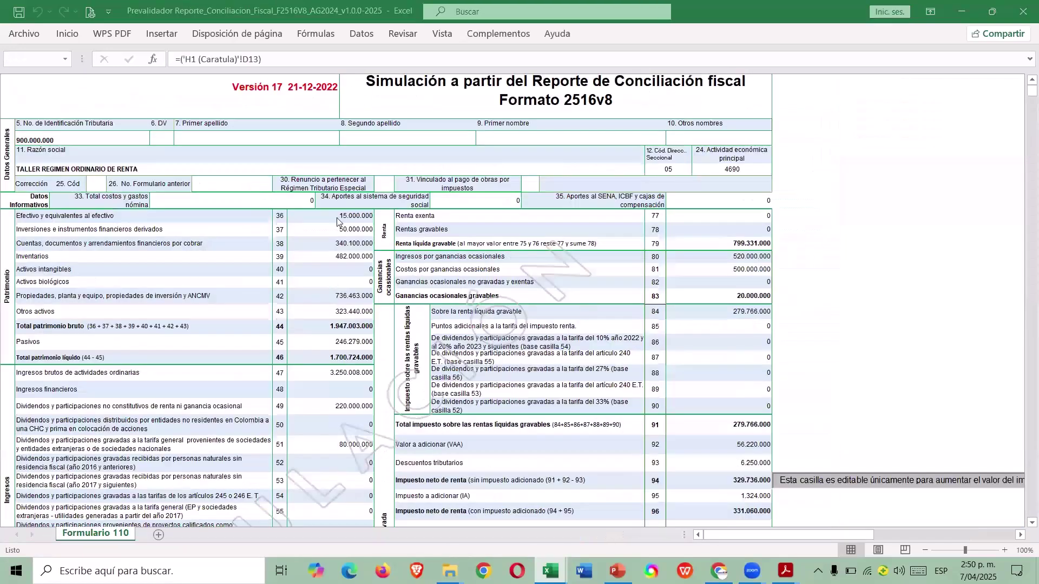
pyautogui.hotkey('alt', 'Tab')
pyautogui.scroll(-5, 544, 375)
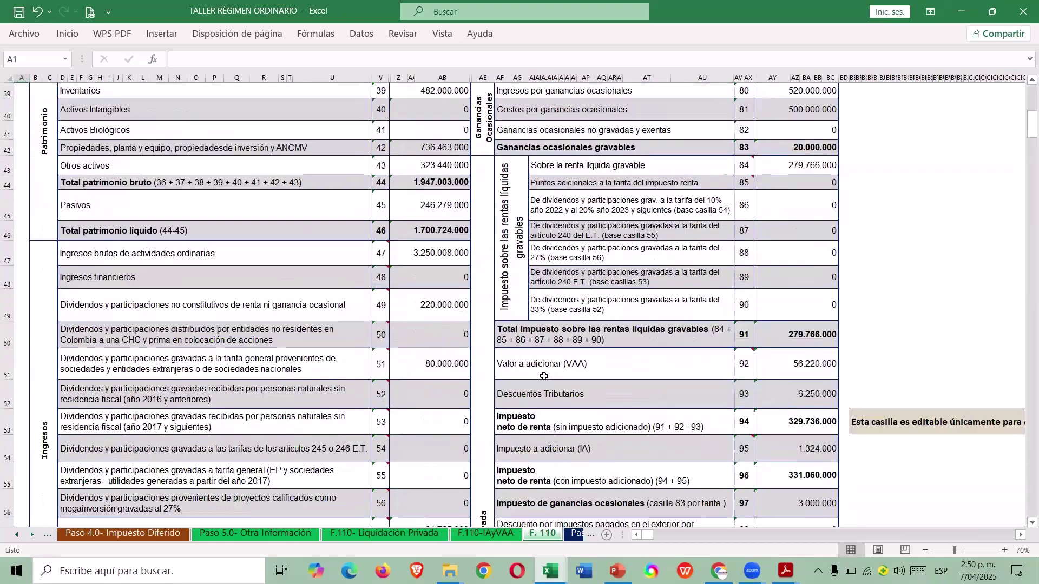
pyautogui.scroll(5, 544, 375)
pyautogui.hotkey('alt', 'Tab')
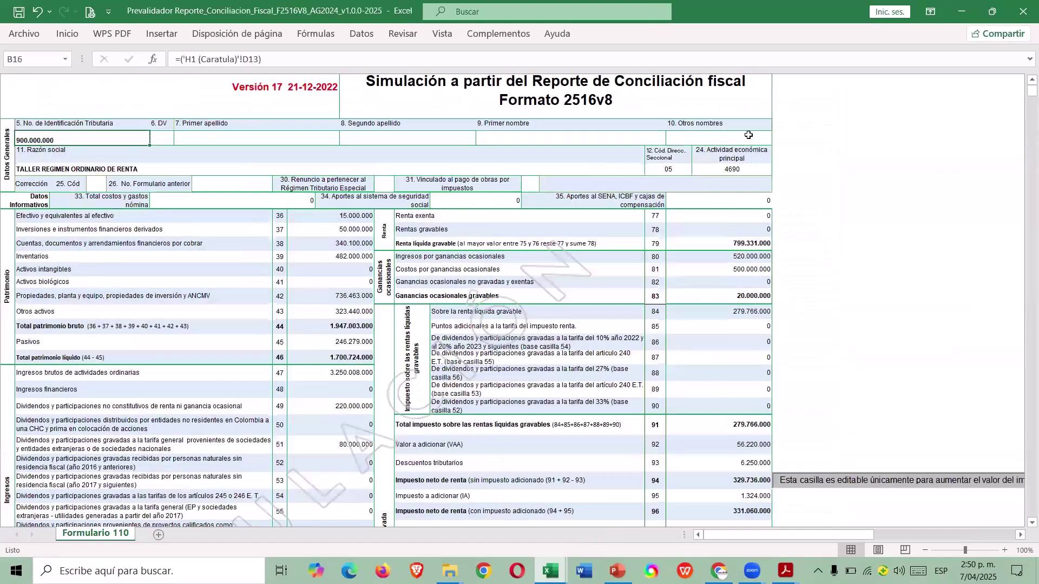
pyautogui.hotkey('alt', 'Tab')
pyautogui.scroll(-8, 820, 427)
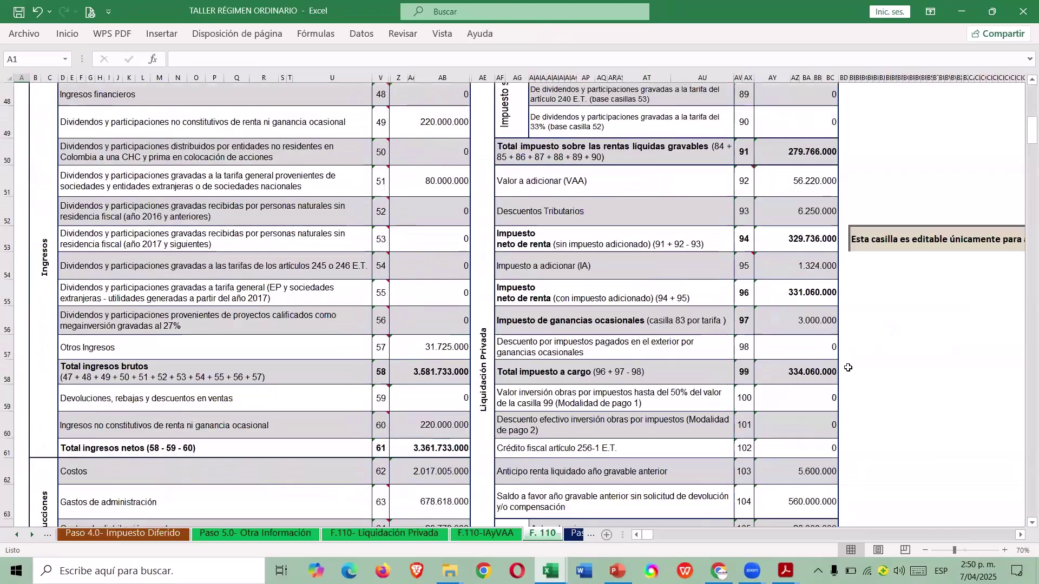
pyautogui.hotkey('alt', 'Tab')
pyautogui.scroll(-5, 814, 414)
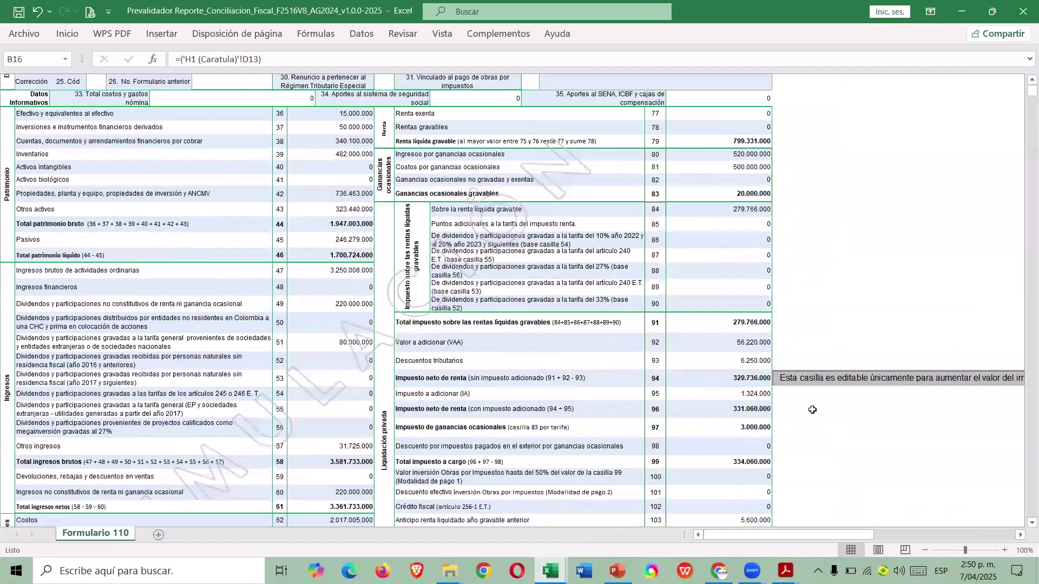
pyautogui.scroll(-4, 813, 408)
pyautogui.scroll(6, 807, 394)
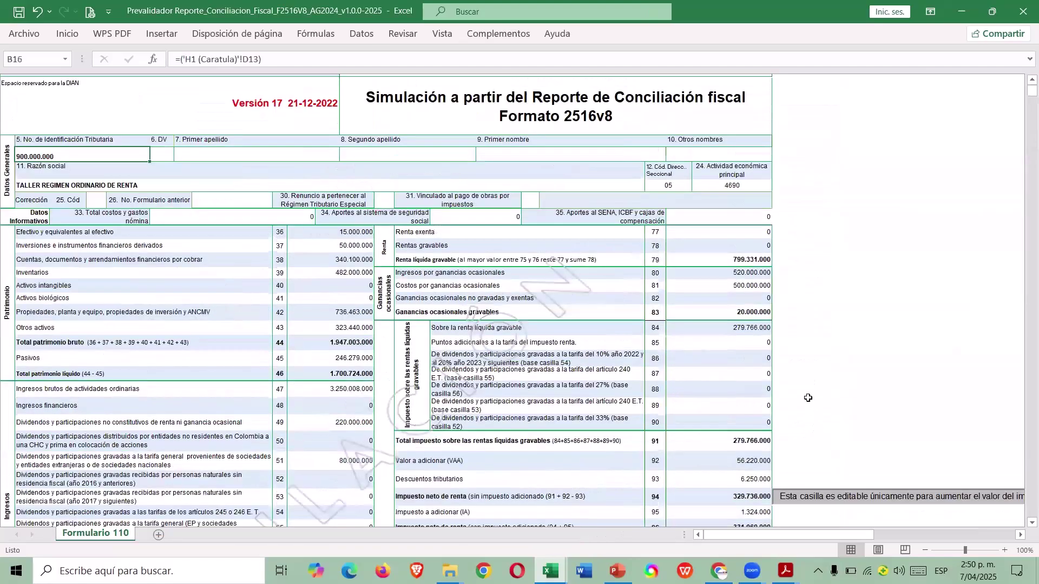
pyautogui.hotkey('alt', 'Tab')
pyautogui.scroll(8, 757, 373)
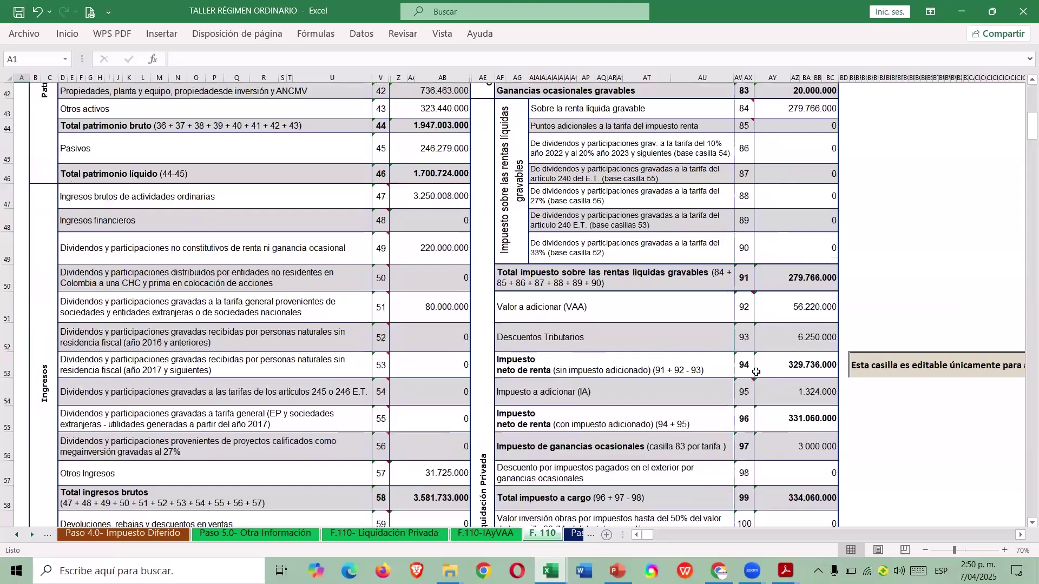
pyautogui.scroll(3, 756, 372)
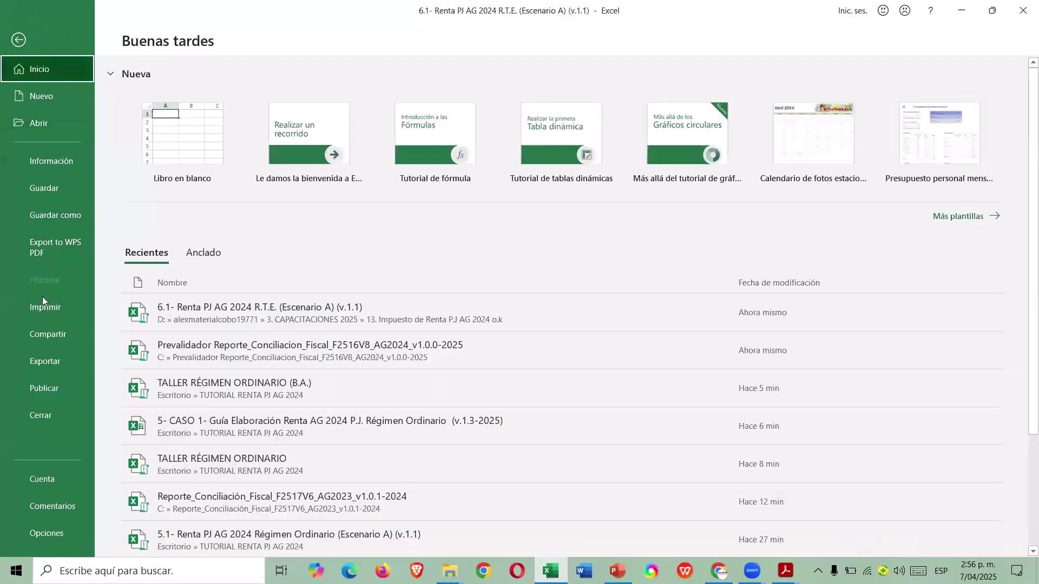
# Close the workbook and reopen '6.1- Renta PJ AG 2024 R.T.E. (Escenario A) (v.1.1)'.
pyautogui.click(53, 413)
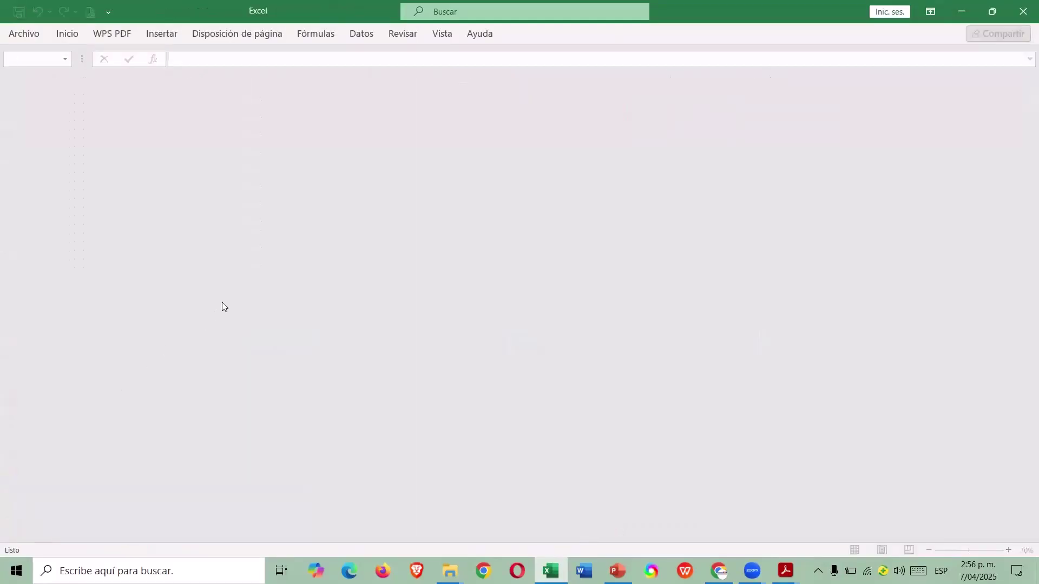
pyautogui.click(32, 36)
pyautogui.click(51, 124)
pyautogui.click(179, 196)
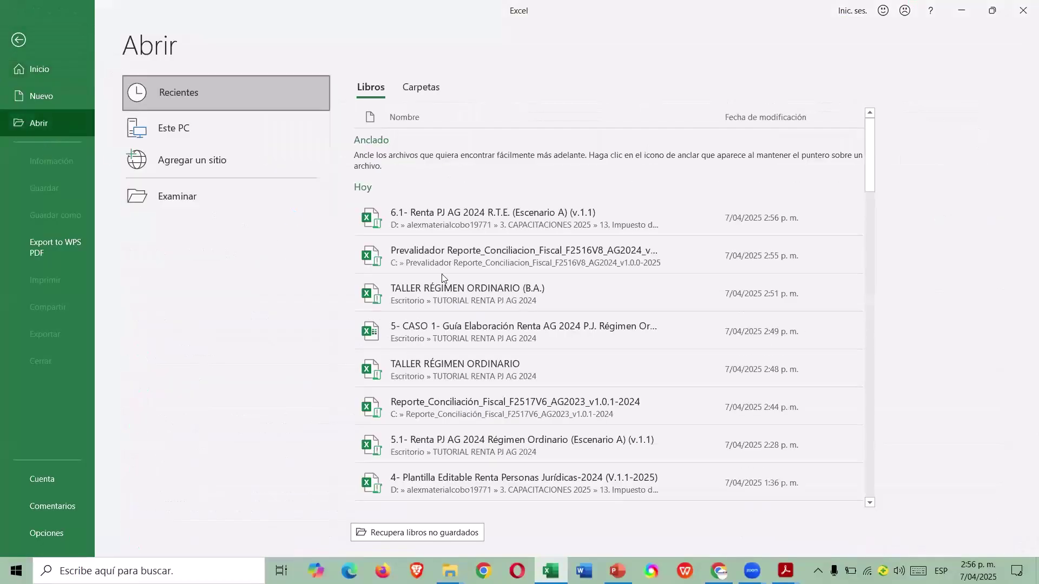
pyautogui.scroll(-2, 416, 219)
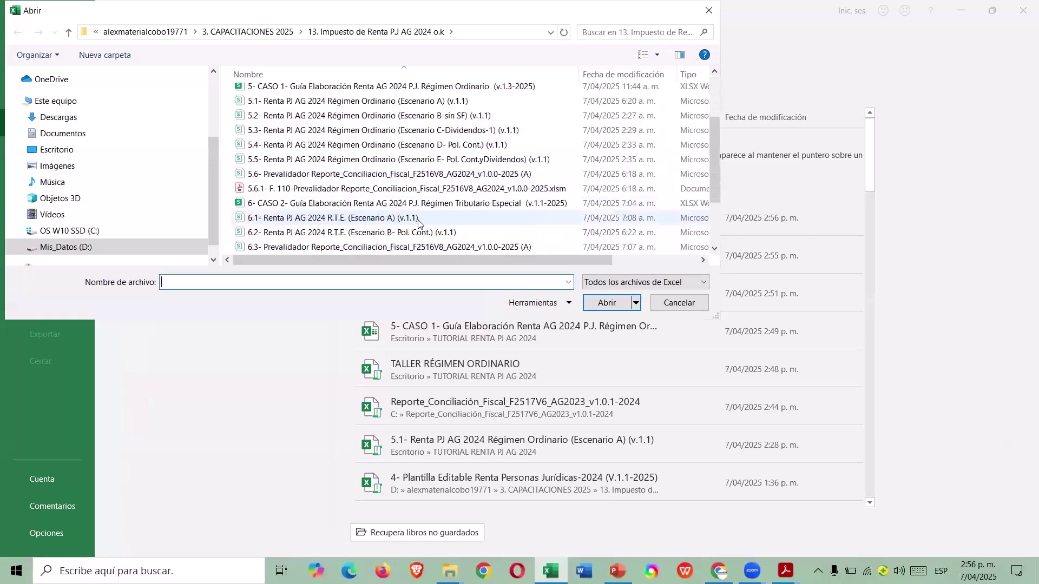
pyautogui.click(379, 219)
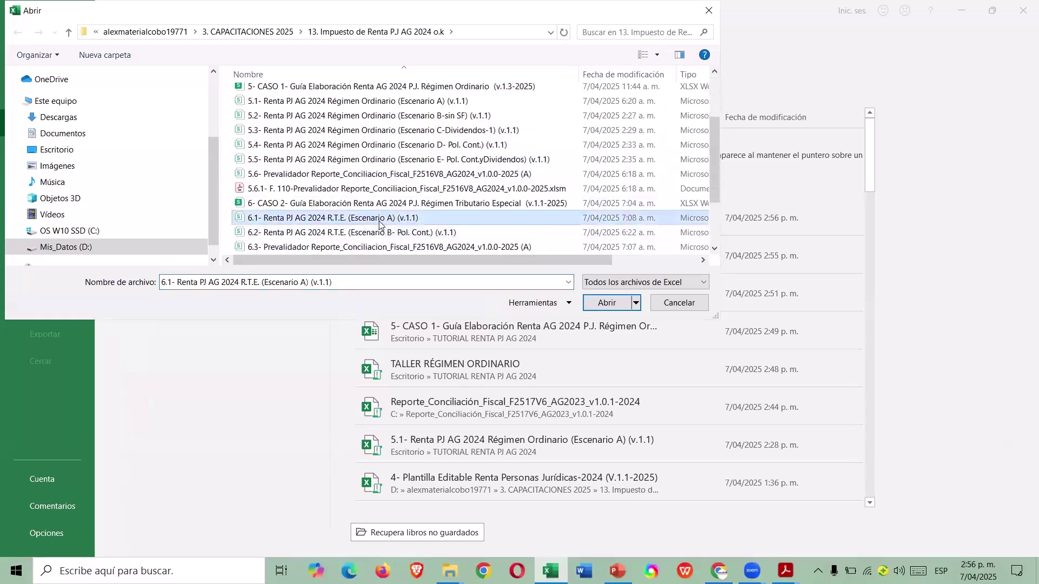
pyautogui.click(607, 303)
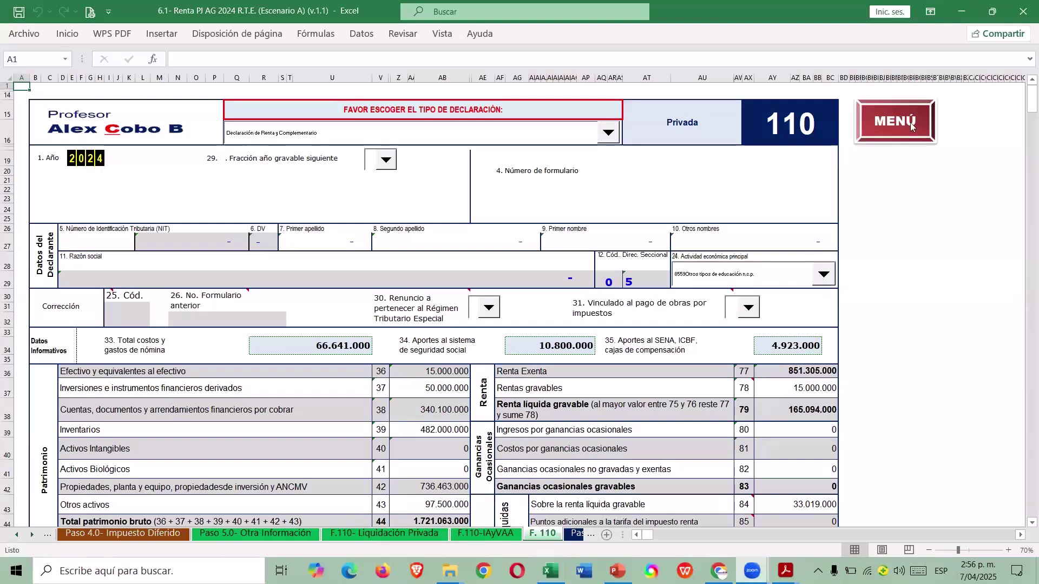
# Open the Paso 1.0- H1 (Carátula) form from the MENÚ DE OPERACIÓN sheet.
pyautogui.click(862, 126)
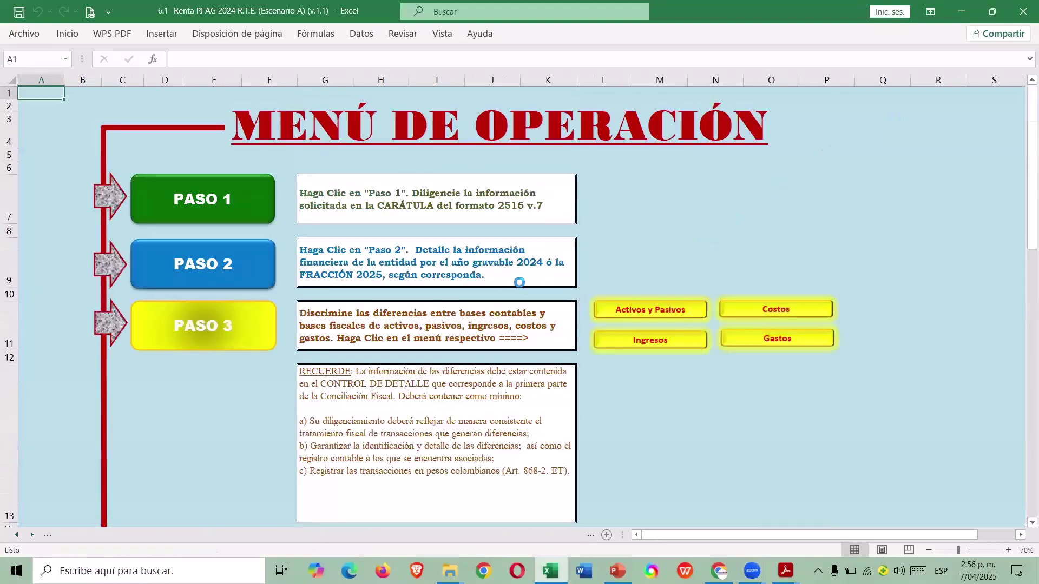
pyautogui.click(389, 233)
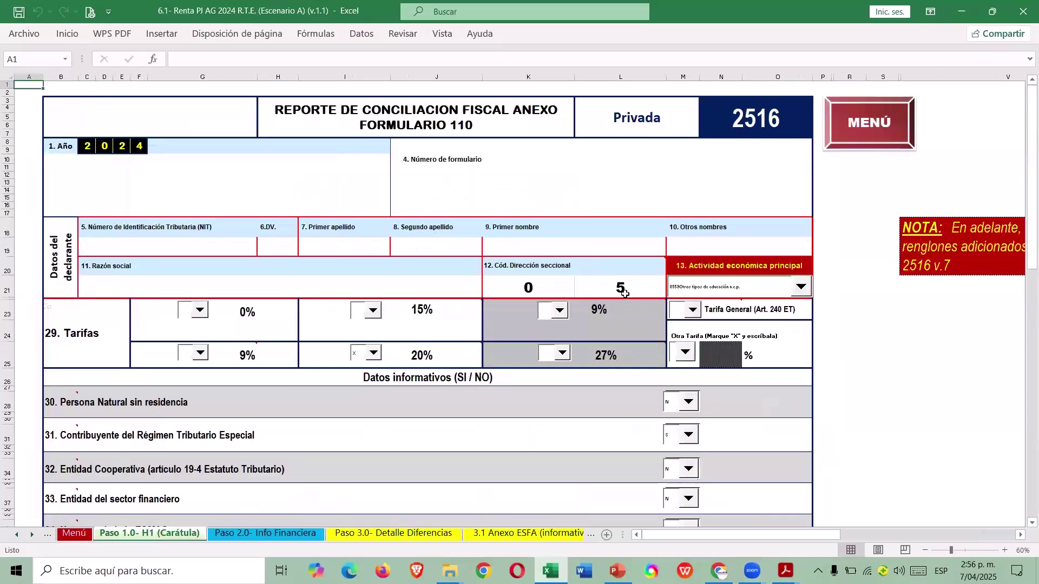
pyautogui.scroll(-3, 639, 306)
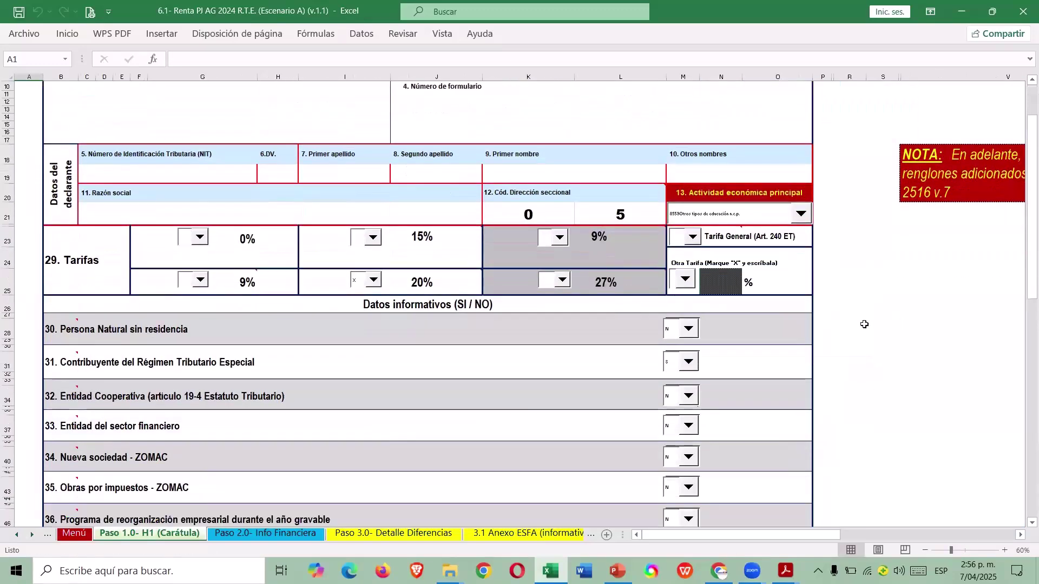
pyautogui.scroll(-1, 865, 325)
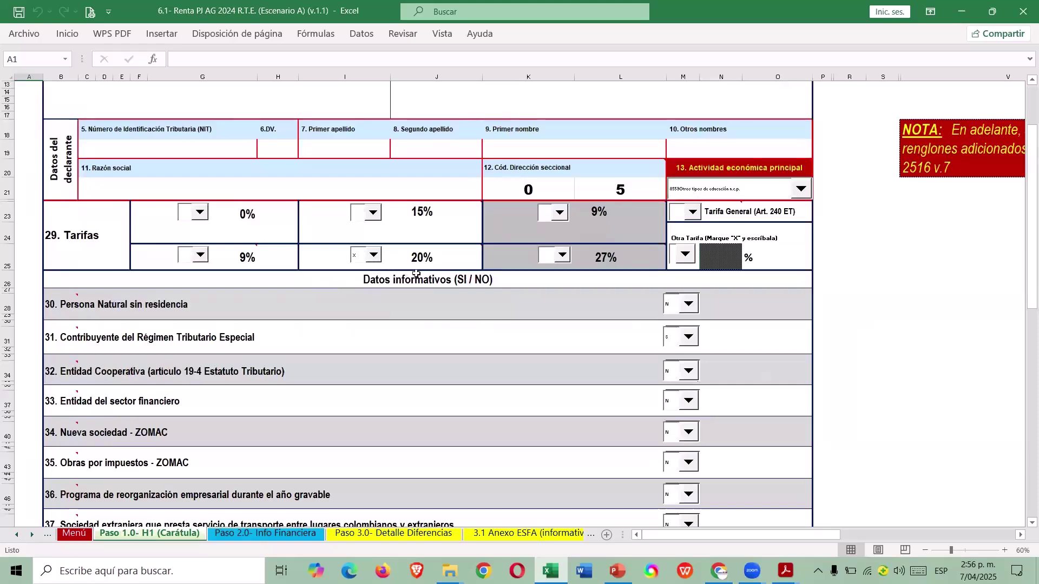
pyautogui.scroll(-3, 412, 274)
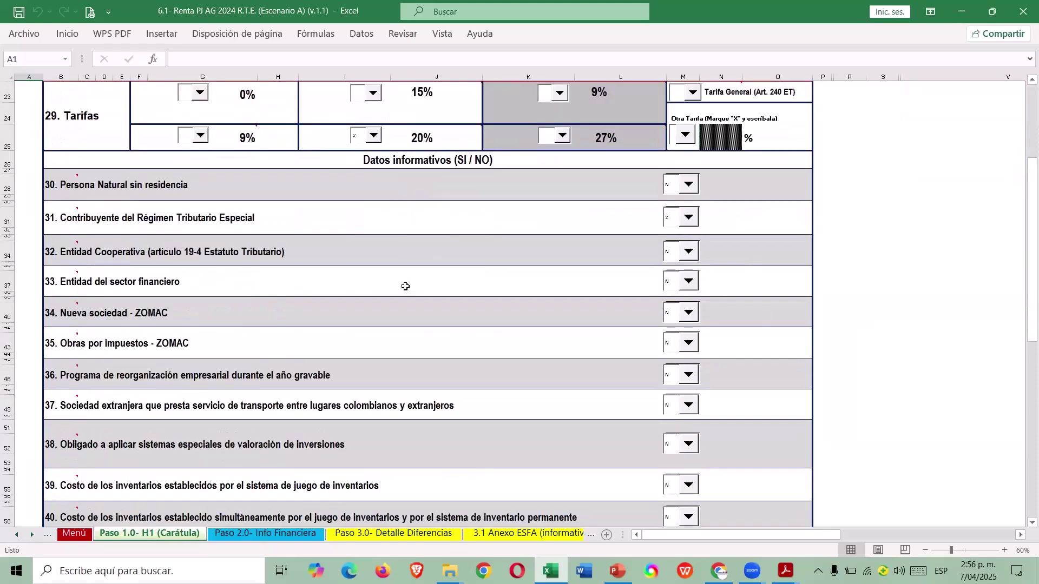
# Inspect row 31, the Régimen Tributario Especial line, then return to the operation menu.
pyautogui.click(8, 214)
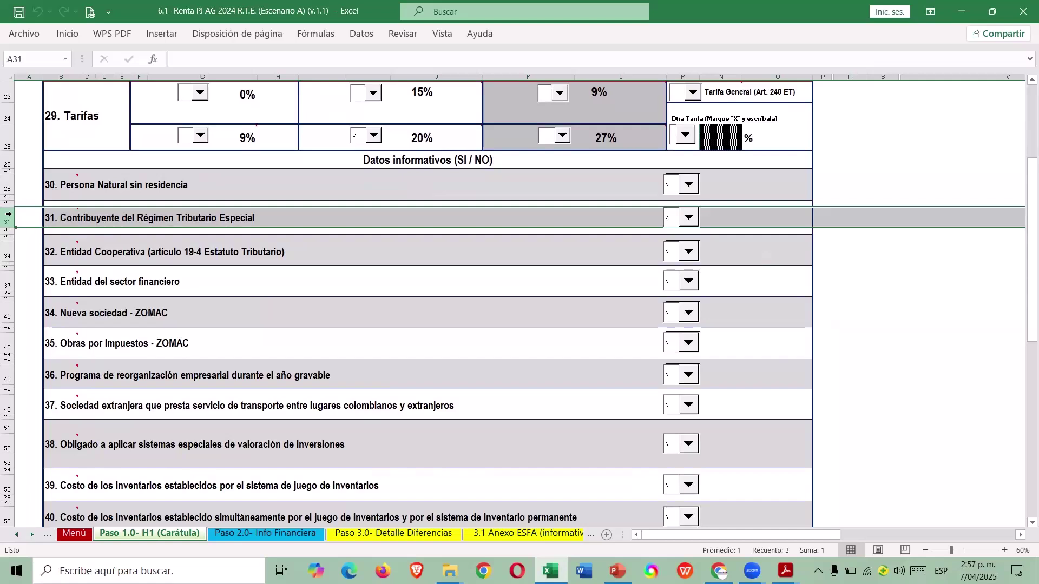
pyautogui.click(853, 217)
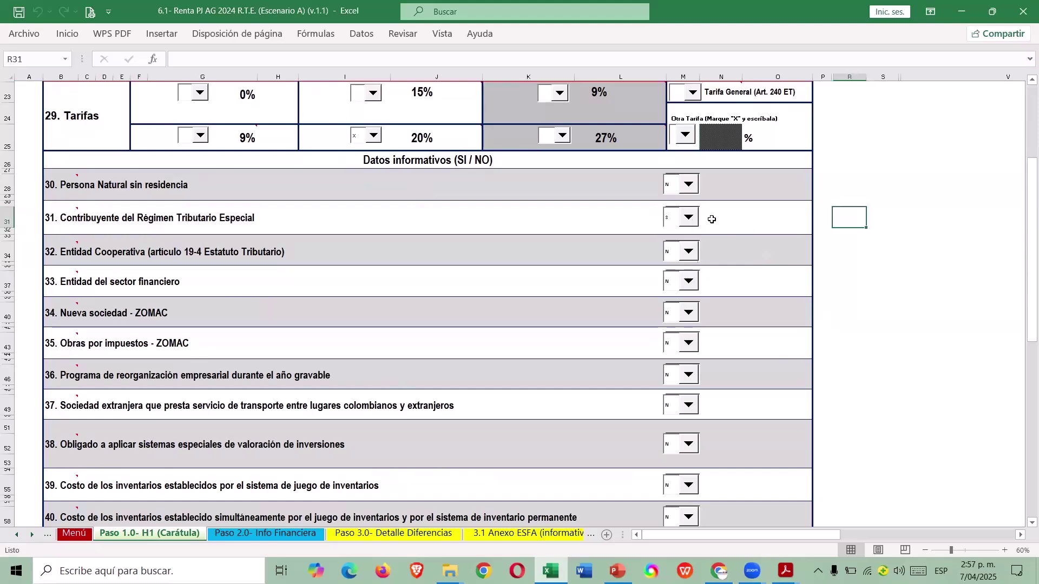
pyautogui.scroll(1, 751, 249)
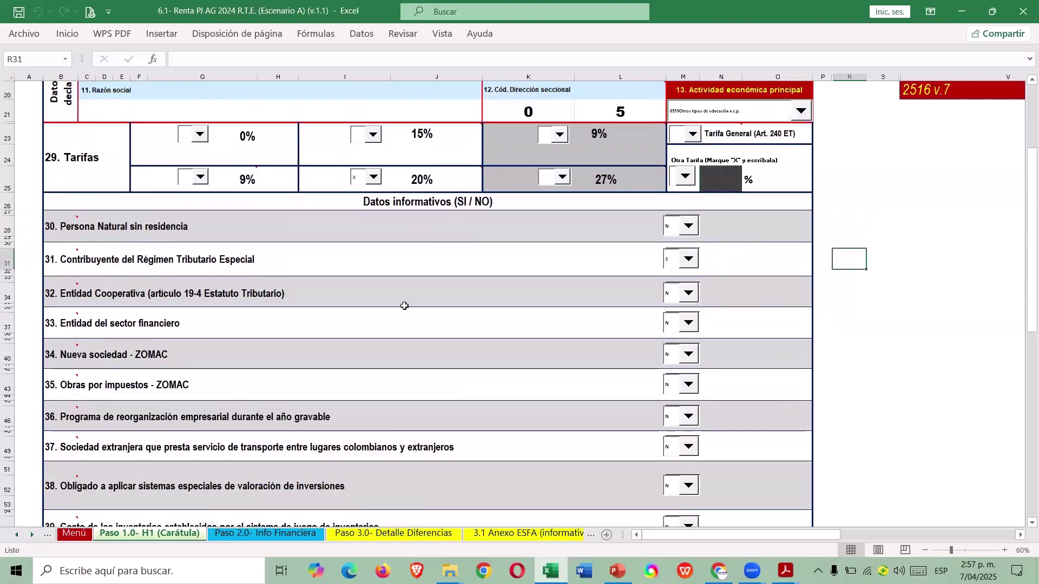
pyautogui.scroll(5, 529, 276)
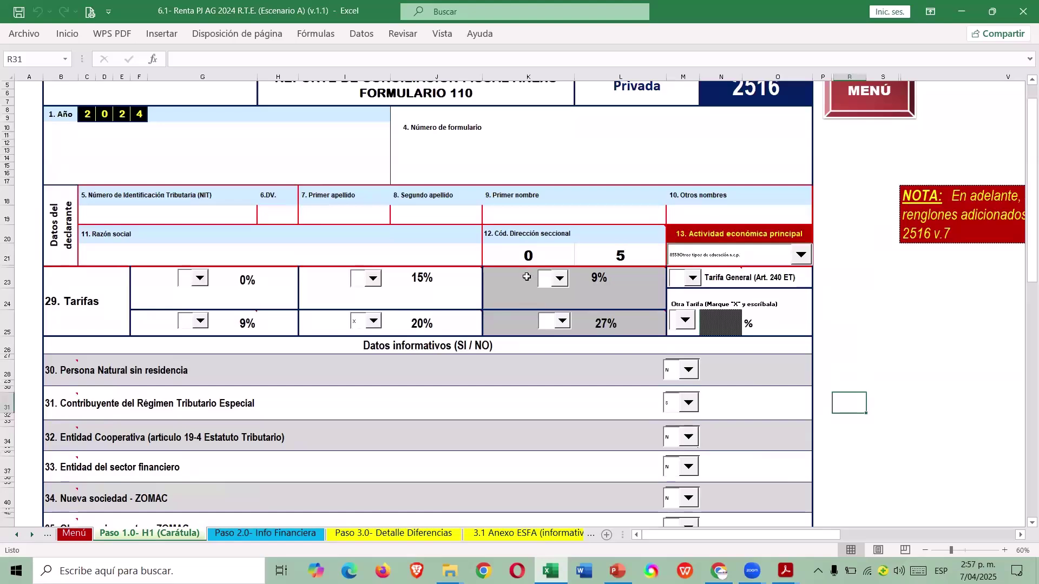
pyautogui.scroll(1, 529, 276)
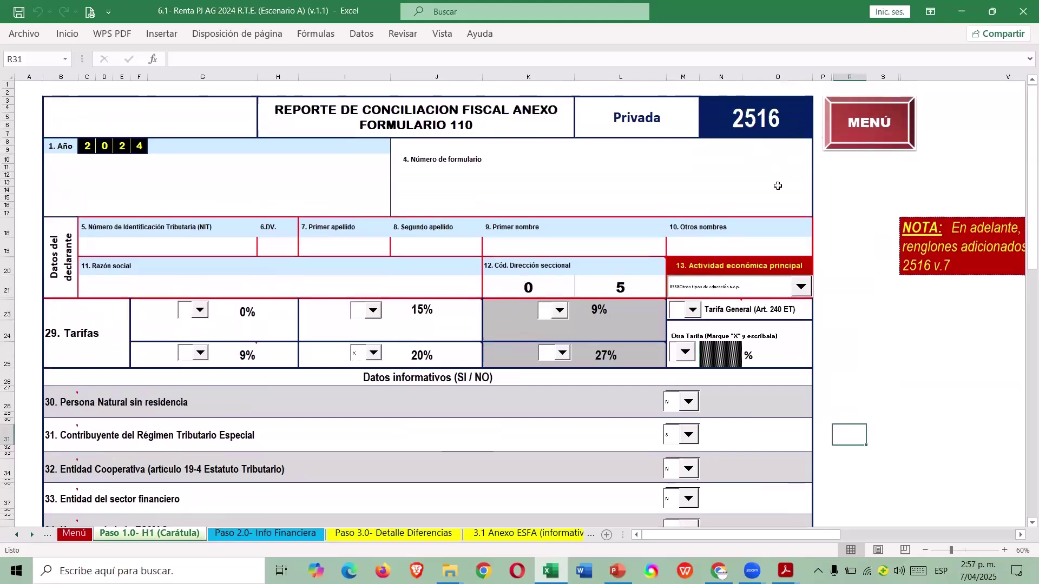
pyautogui.click(849, 129)
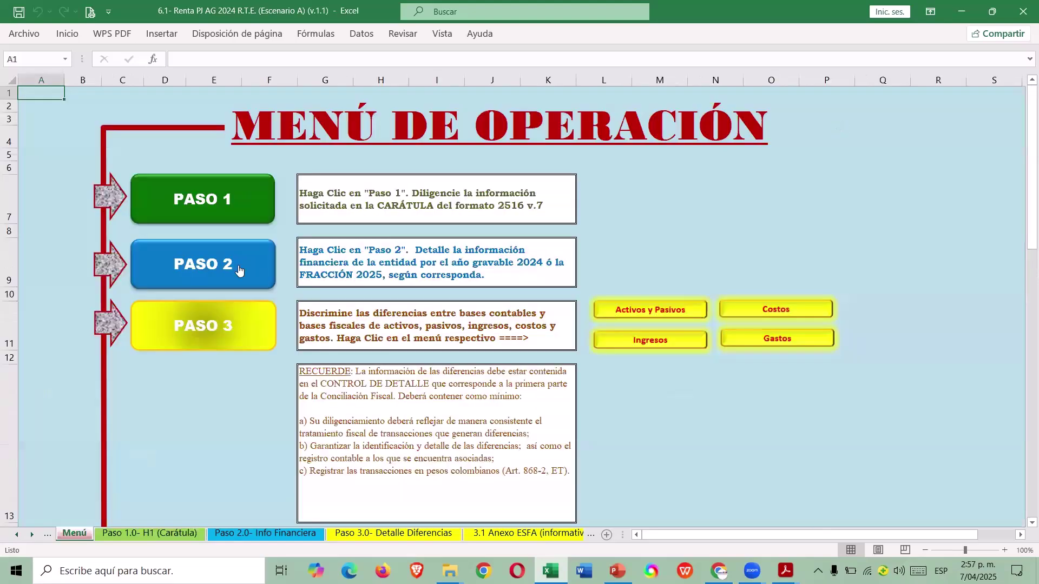
pyautogui.click(239, 270)
pyautogui.scroll(-20, 596, 325)
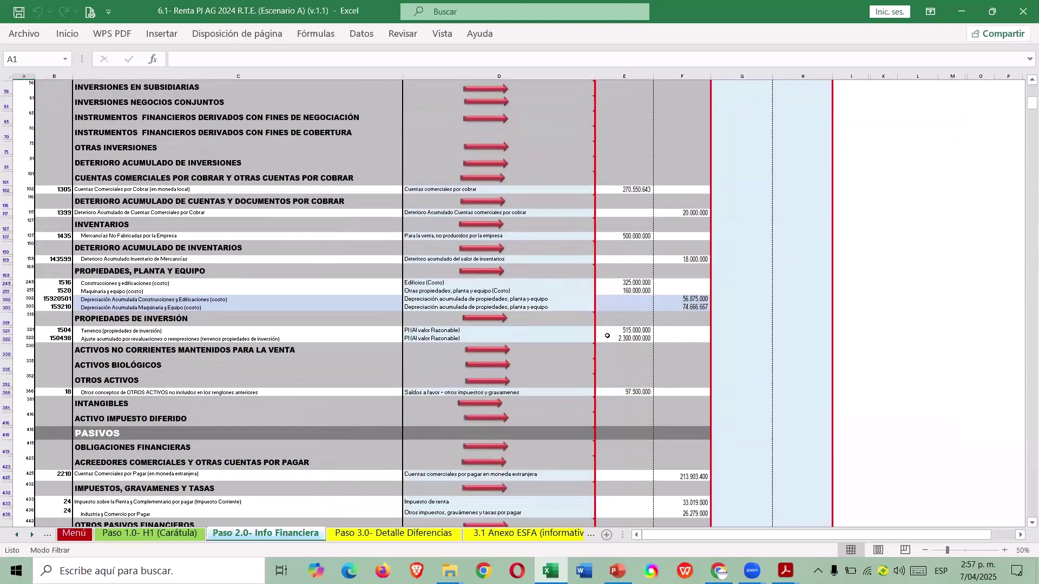
pyautogui.scroll(-11, 600, 335)
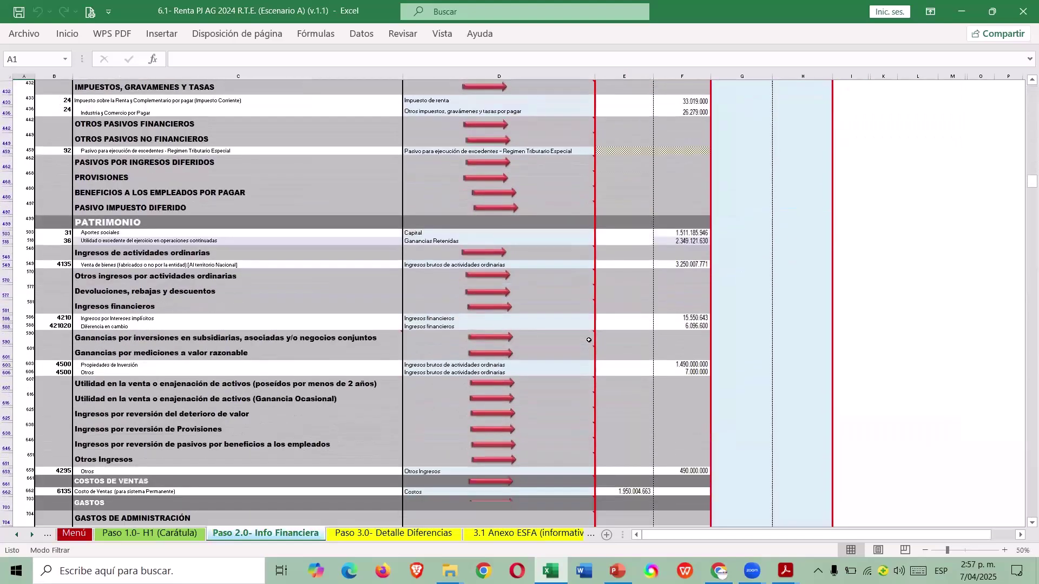
pyautogui.scroll(-3, 588, 341)
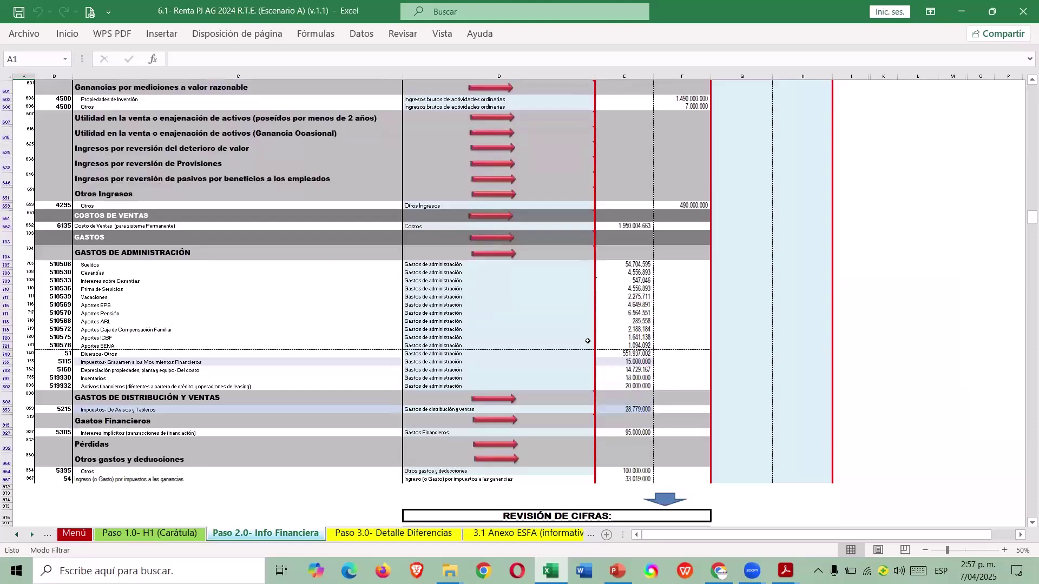
pyautogui.scroll(6, 587, 339)
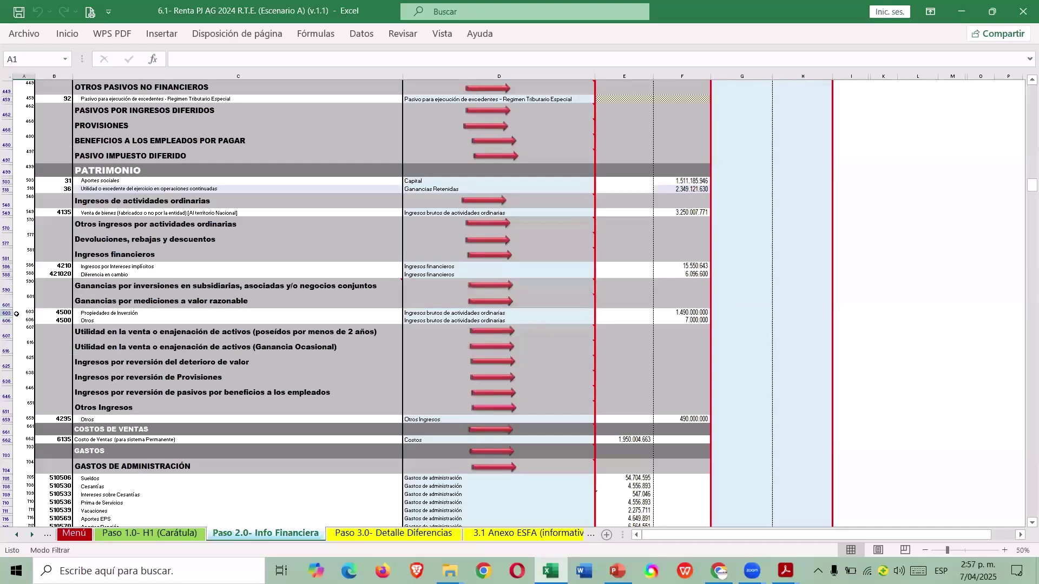
pyautogui.click(7, 419)
pyautogui.click(692, 419)
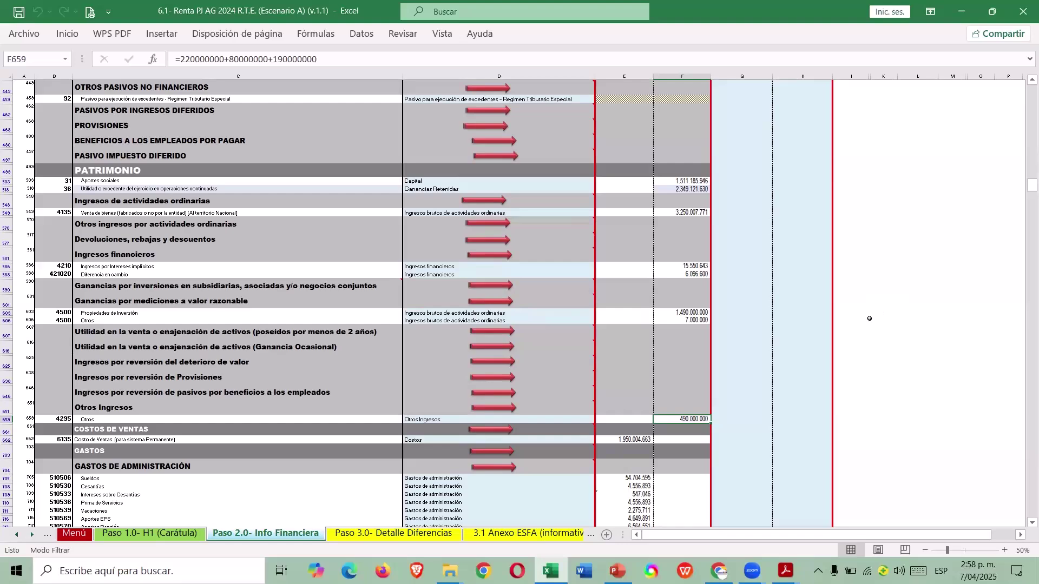
pyautogui.scroll(-7, 784, 390)
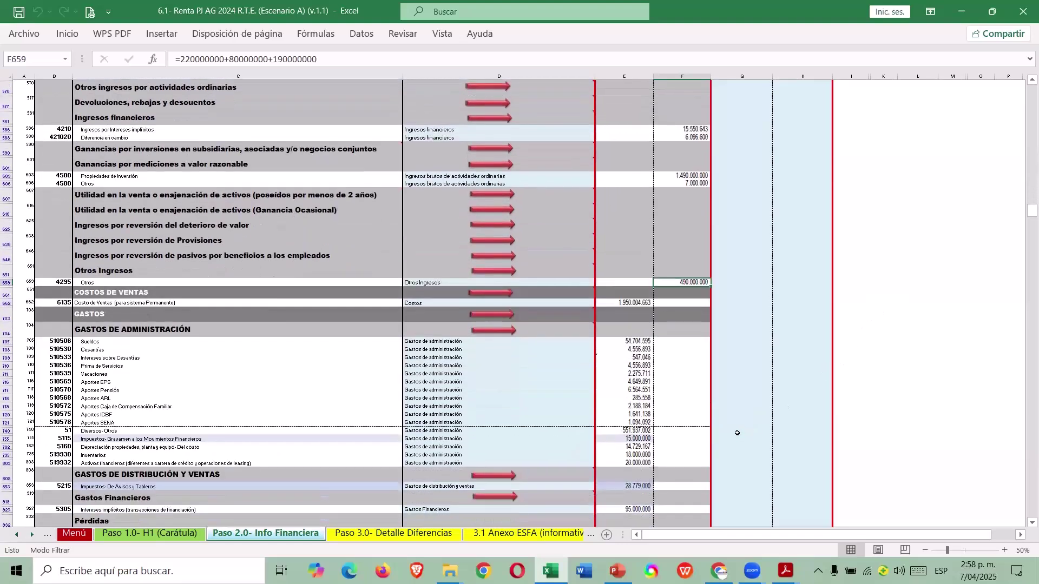
pyautogui.scroll(10, 734, 431)
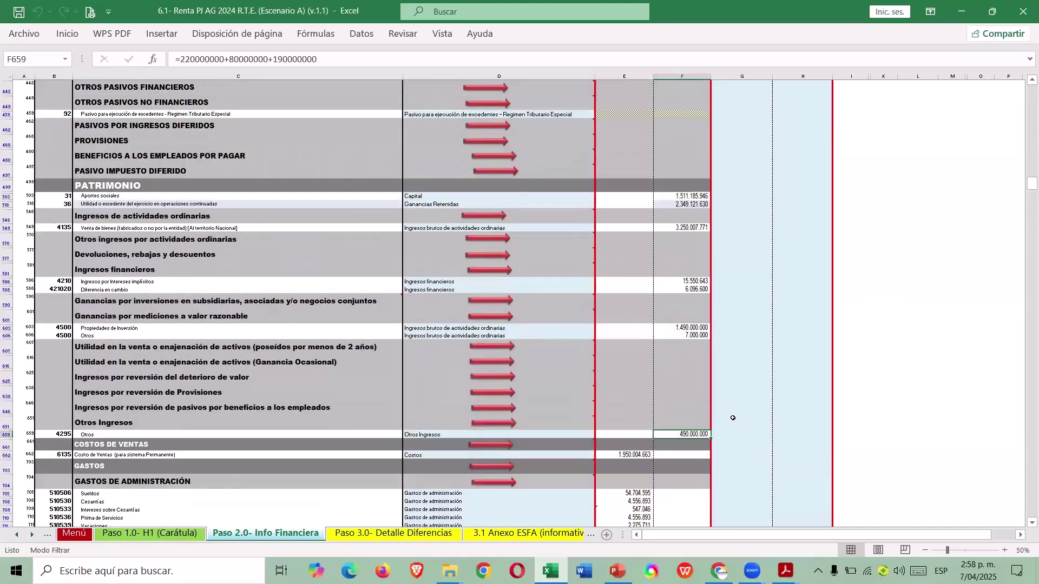
pyautogui.scroll(12, 734, 417)
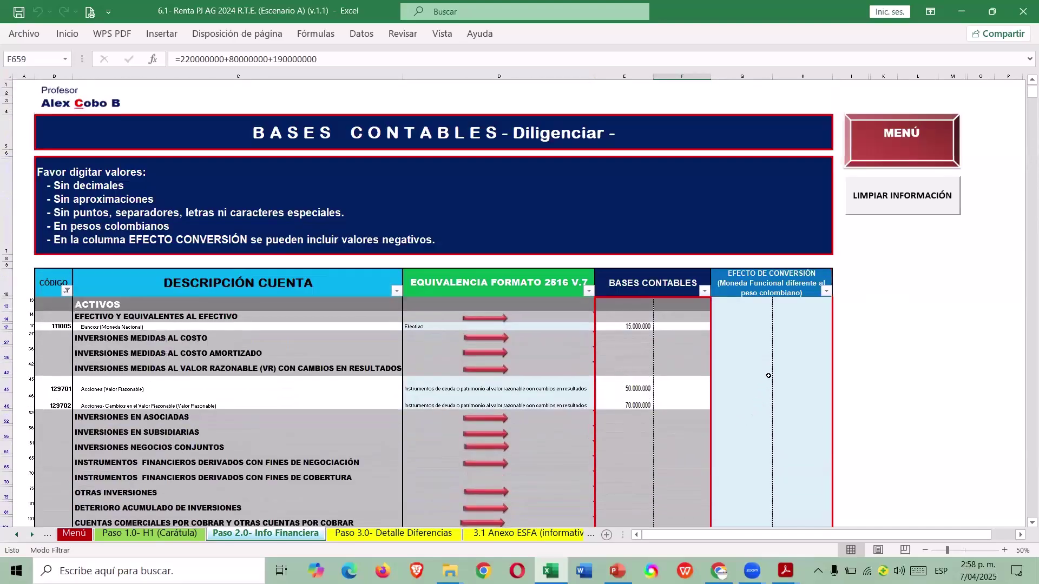
# Return to the operation menu and open the Paso 4.0 Impuesto Diferido sheet.
pyautogui.click(888, 145)
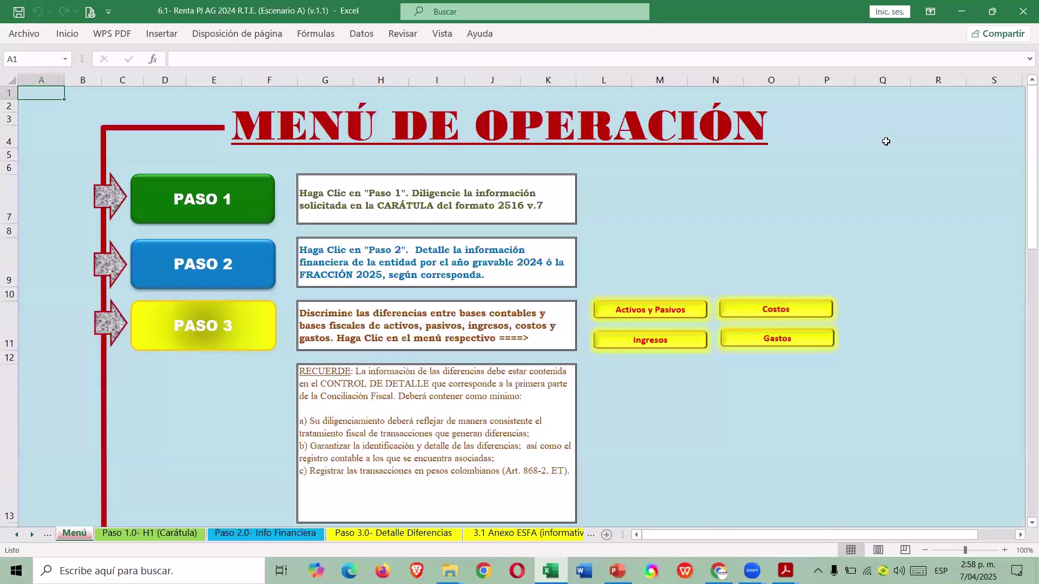
pyautogui.scroll(-3, 622, 265)
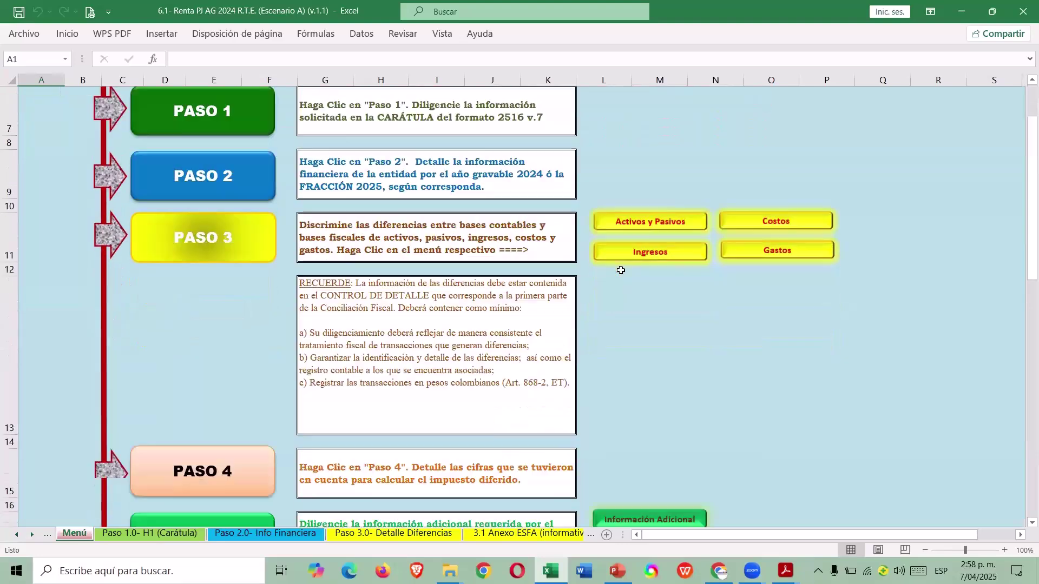
pyautogui.scroll(3, 559, 275)
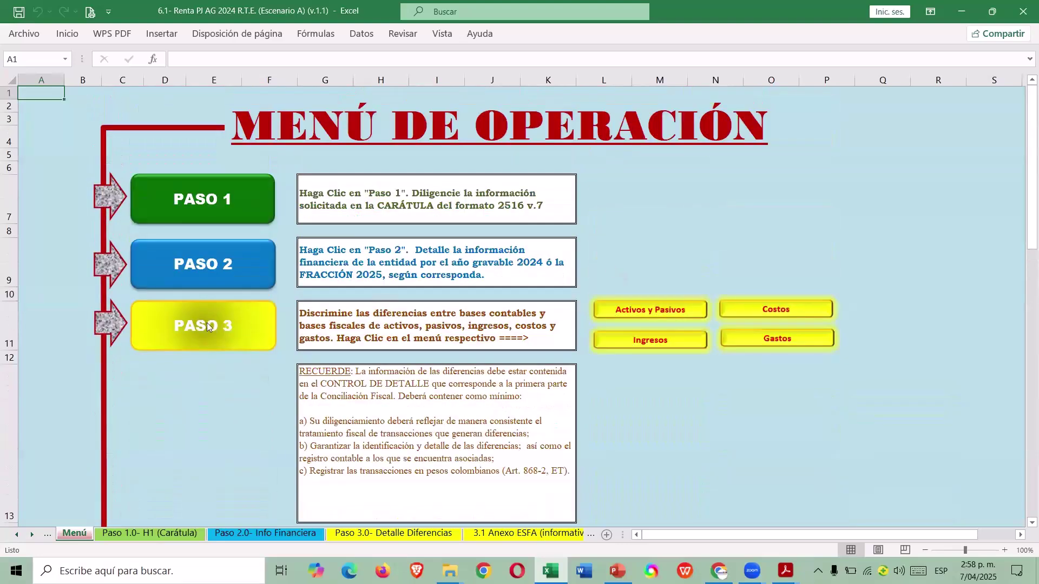
pyautogui.scroll(-2, 675, 324)
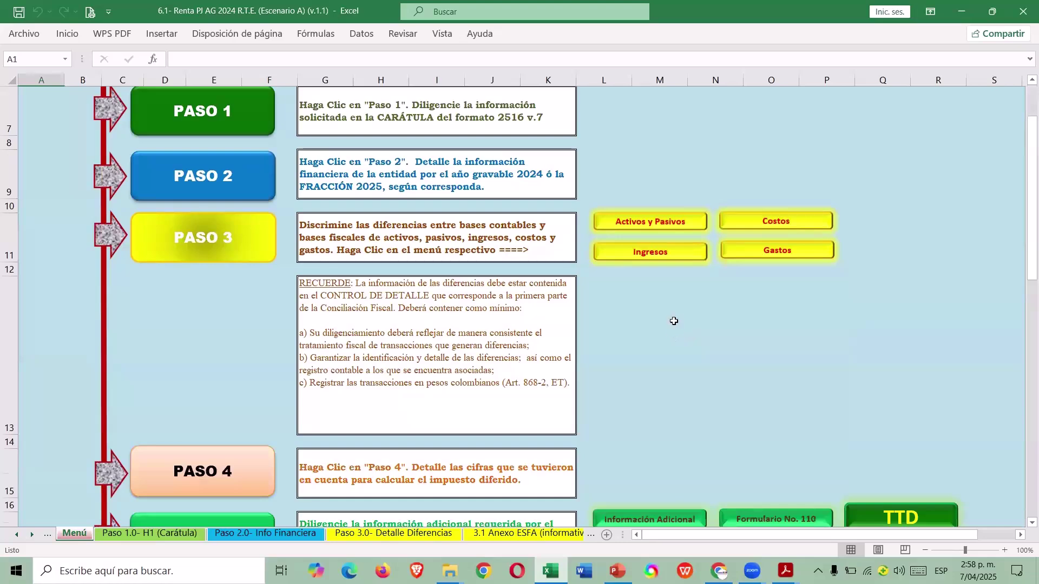
pyautogui.scroll(-1, 674, 321)
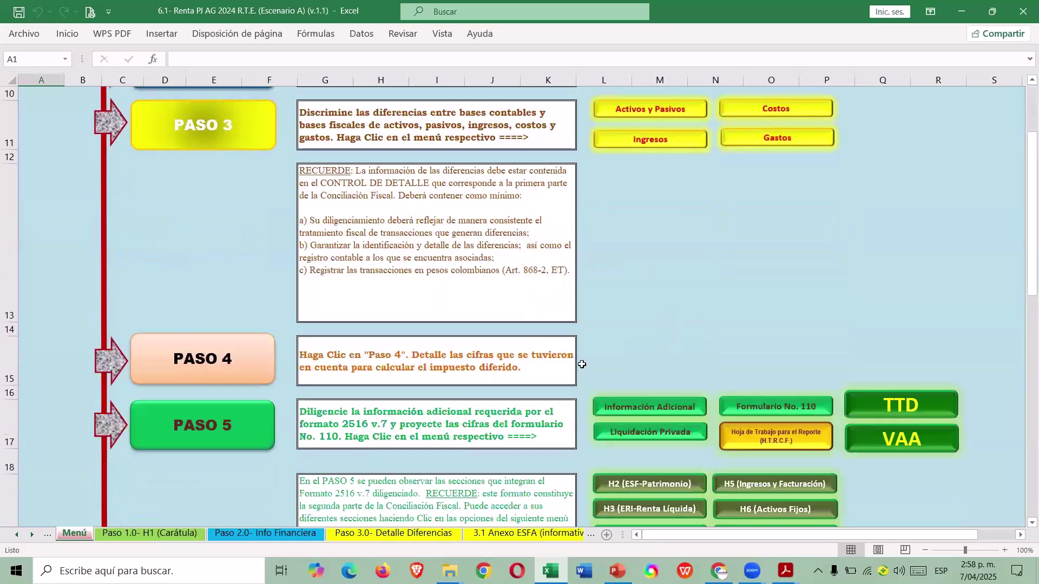
pyautogui.click(239, 357)
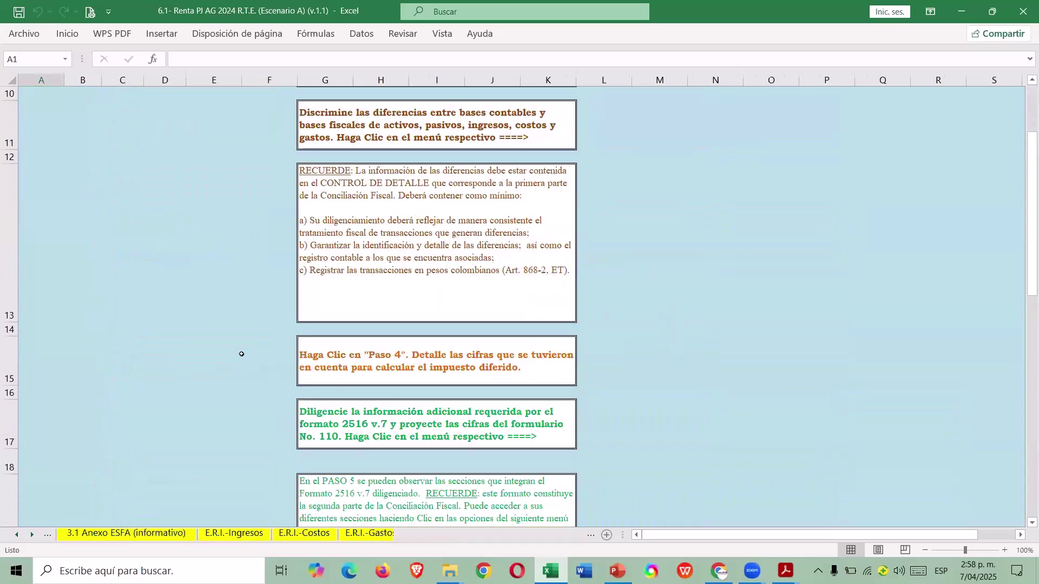
# Inspect H55's formula =+F55-G55 behind the 70.000.000 fair-value shares difference in row 55.
pyautogui.scroll(-2, 720, 378)
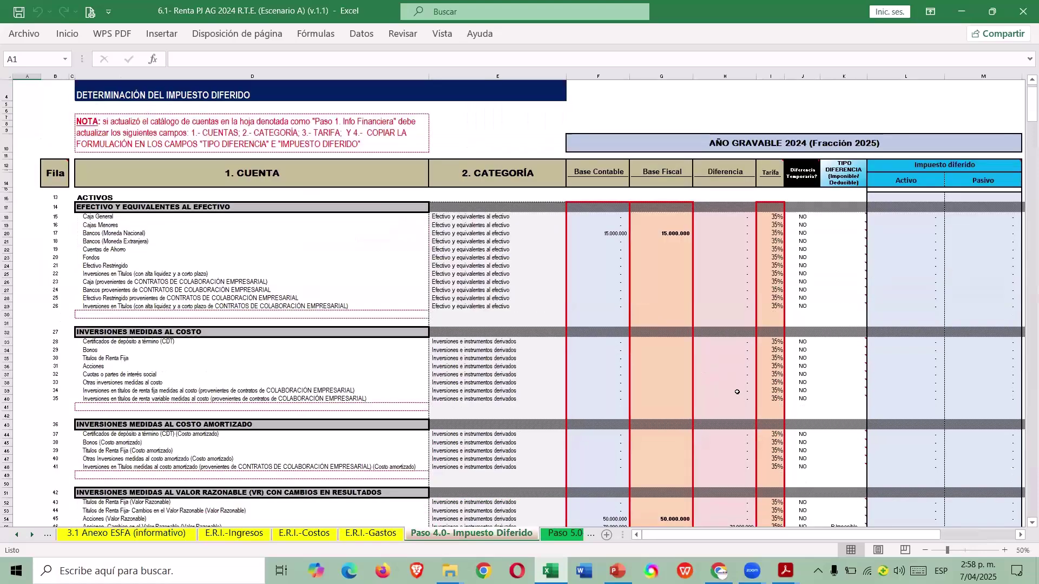
pyautogui.scroll(2, 729, 392)
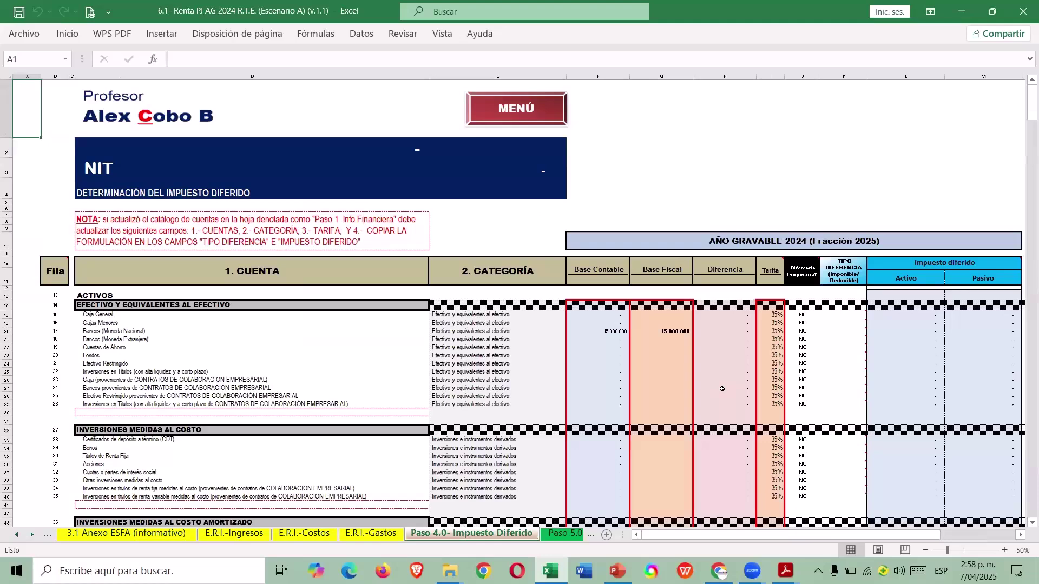
pyautogui.scroll(-3, 722, 389)
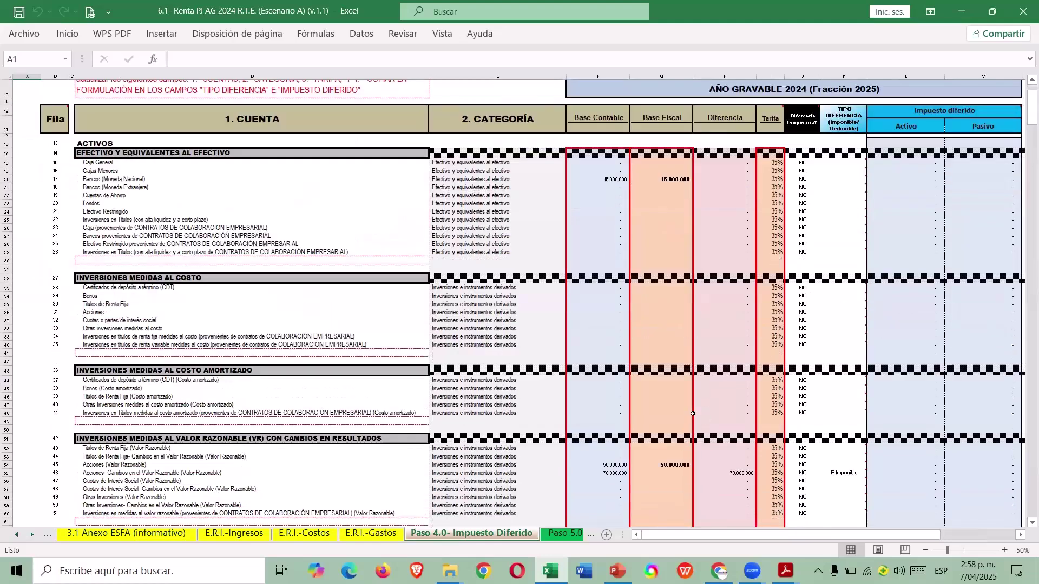
pyautogui.scroll(1, 711, 347)
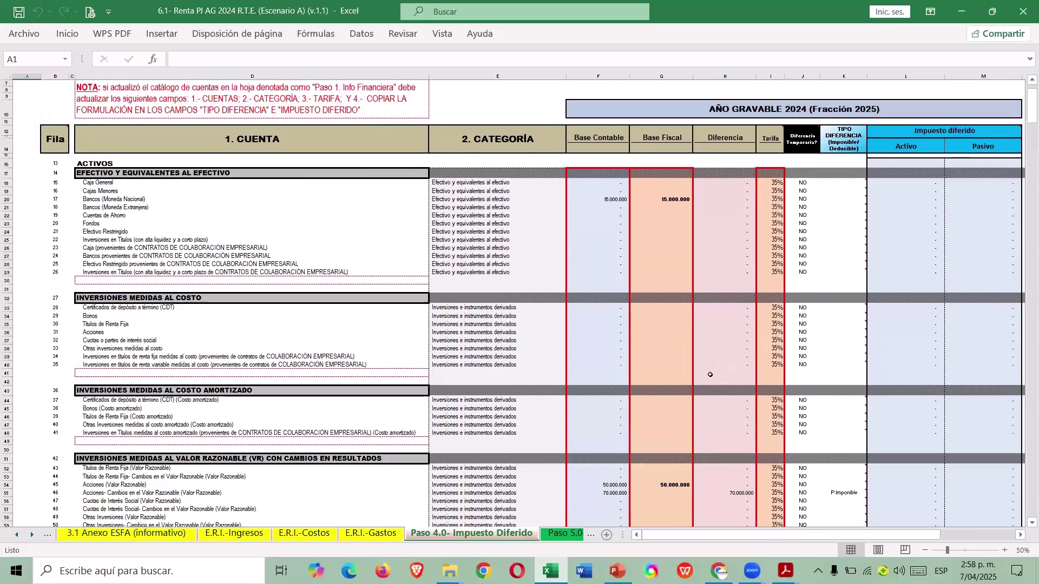
pyautogui.scroll(1, 714, 388)
pyautogui.scroll(-5, 715, 388)
pyautogui.scroll(6, 710, 373)
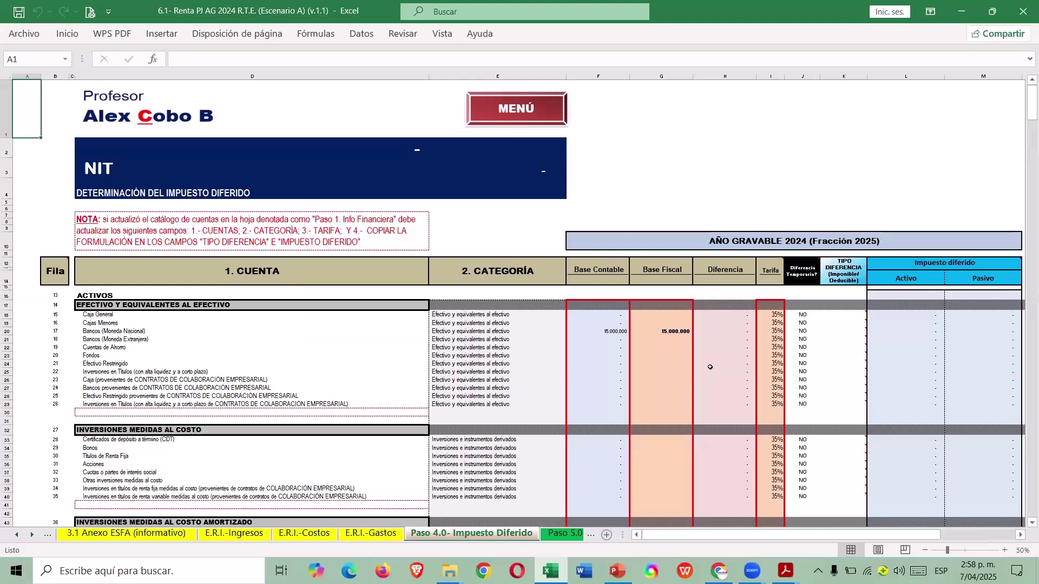
pyautogui.scroll(-10, 628, 391)
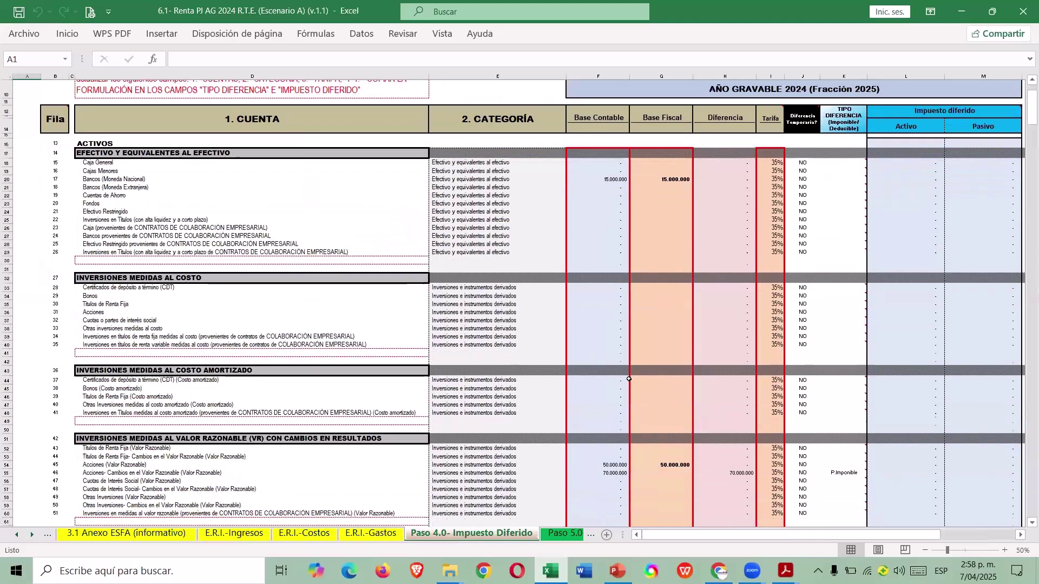
pyautogui.scroll(-6, 635, 428)
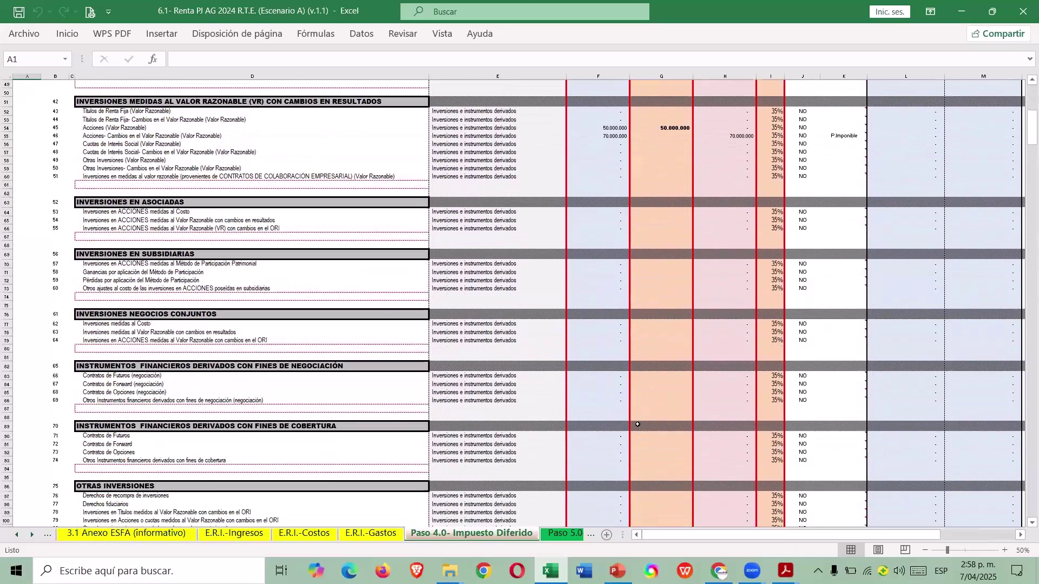
pyautogui.scroll(7, 631, 421)
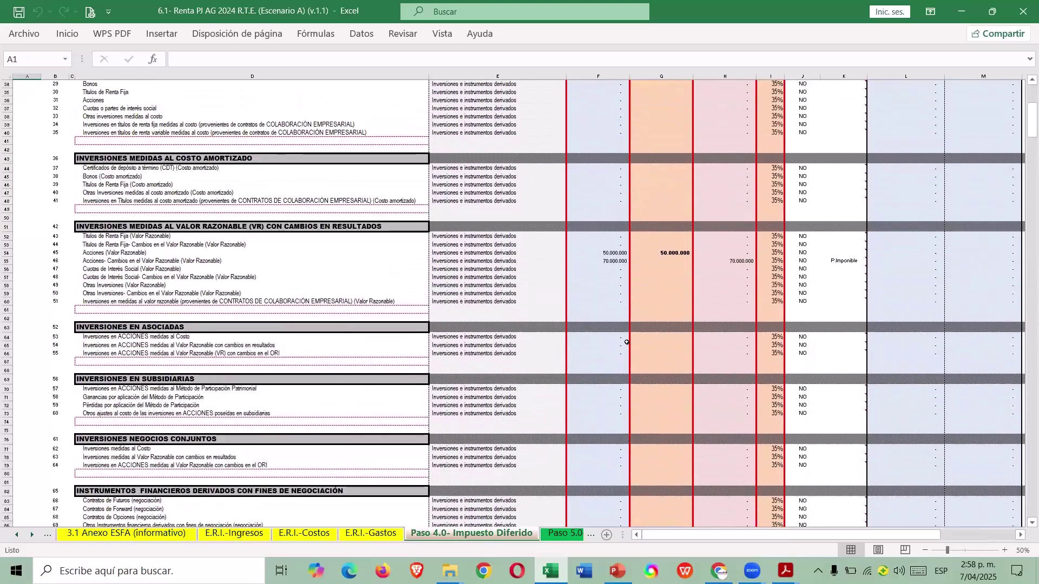
pyautogui.click(7, 260)
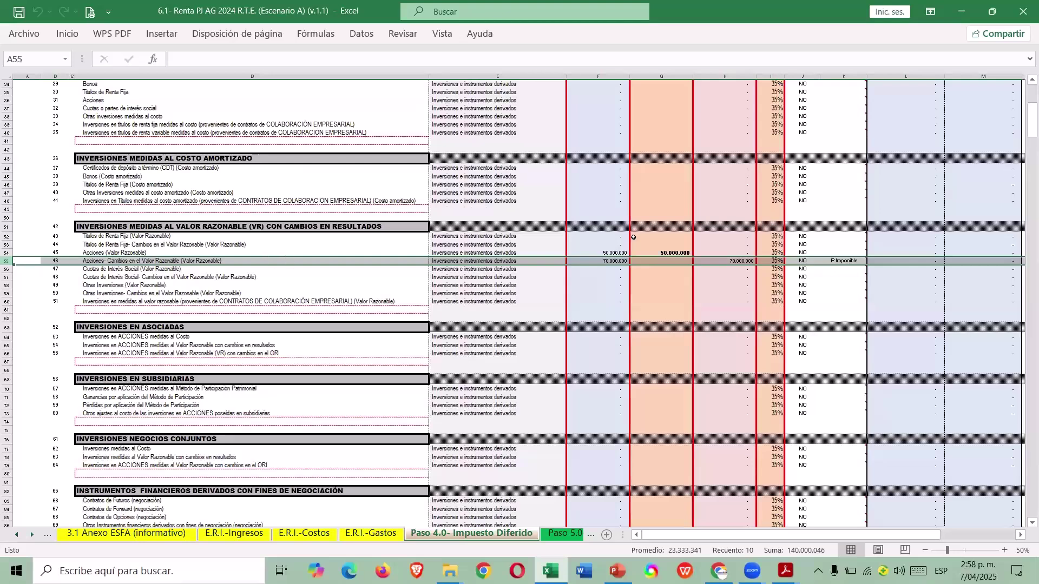
pyautogui.doubleClick(725, 261)
pyautogui.press('Escape')
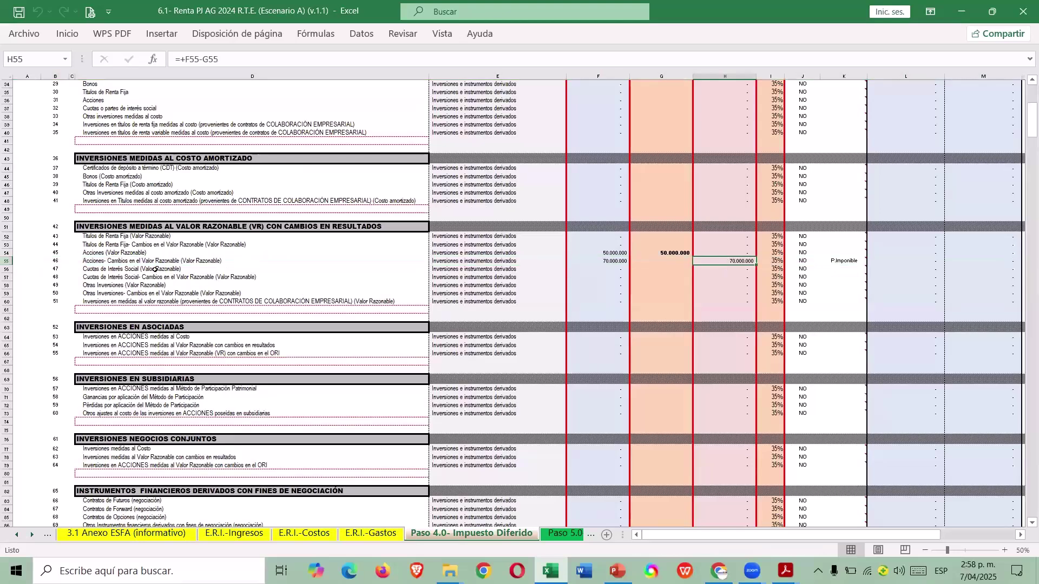
pyautogui.scroll(11, 634, 286)
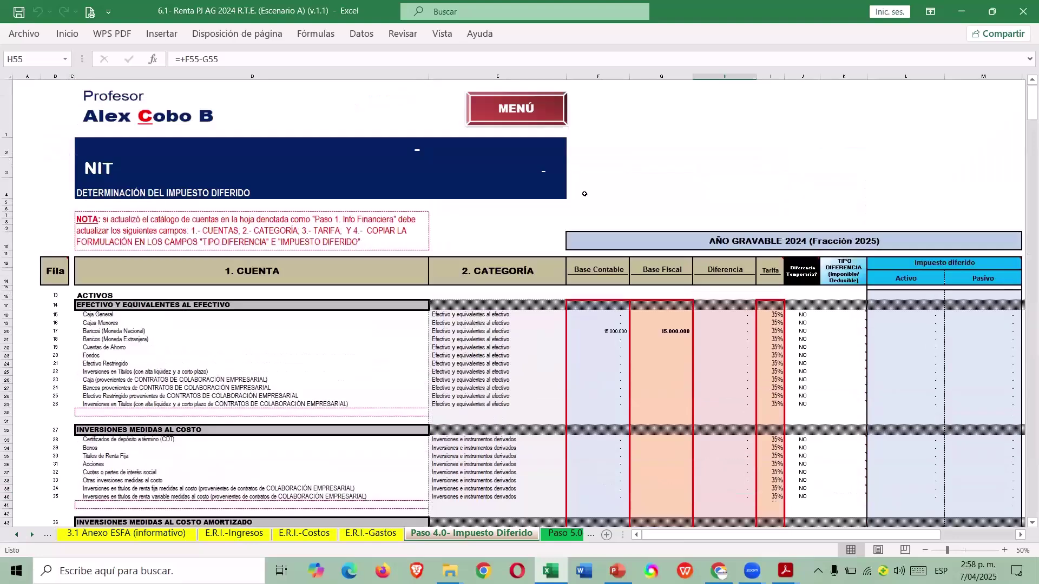
# Open the H4 deferred-tax sheet and check the 70.000.000 investments value in I34.
pyautogui.click(563, 118)
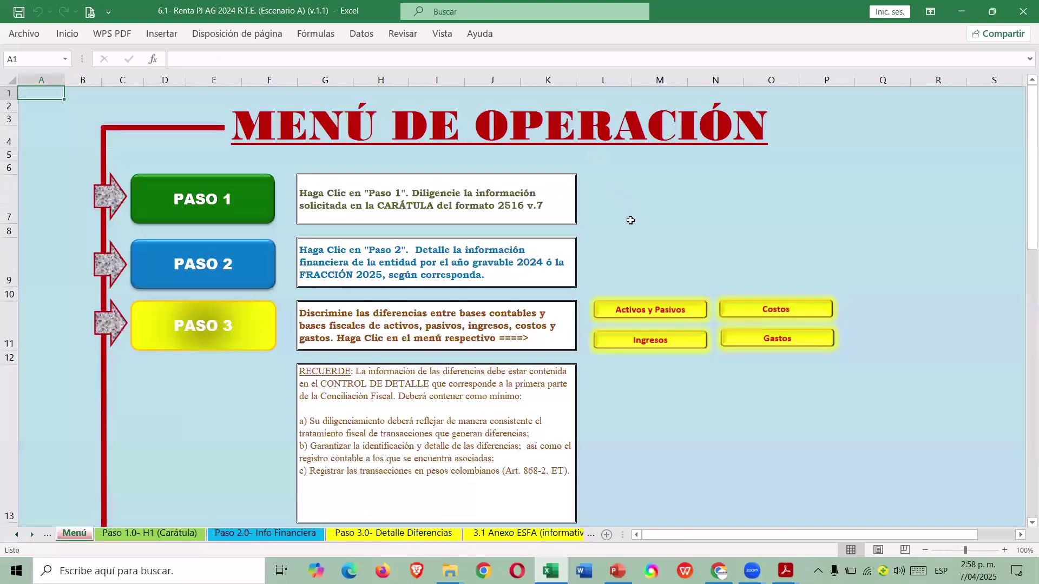
pyautogui.scroll(-3, 617, 233)
pyautogui.scroll(-3, 605, 249)
pyautogui.scroll(1, 596, 259)
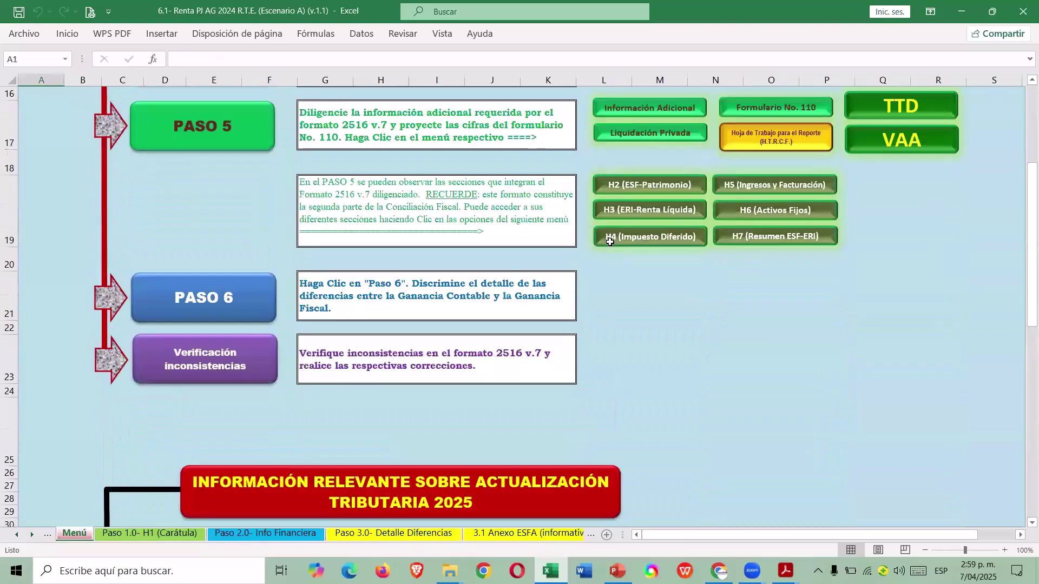
pyautogui.click(668, 243)
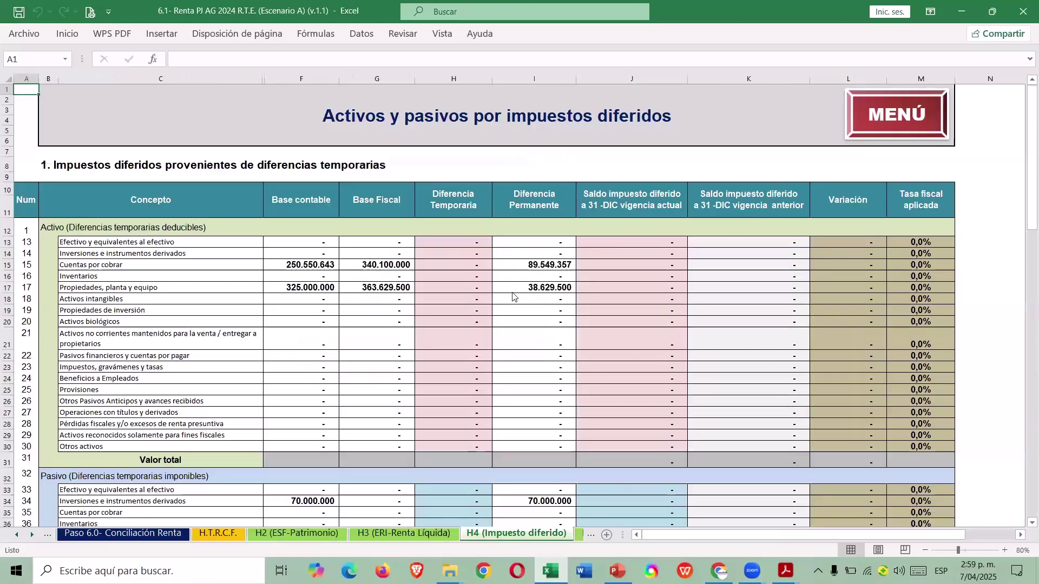
pyautogui.scroll(-5, 474, 321)
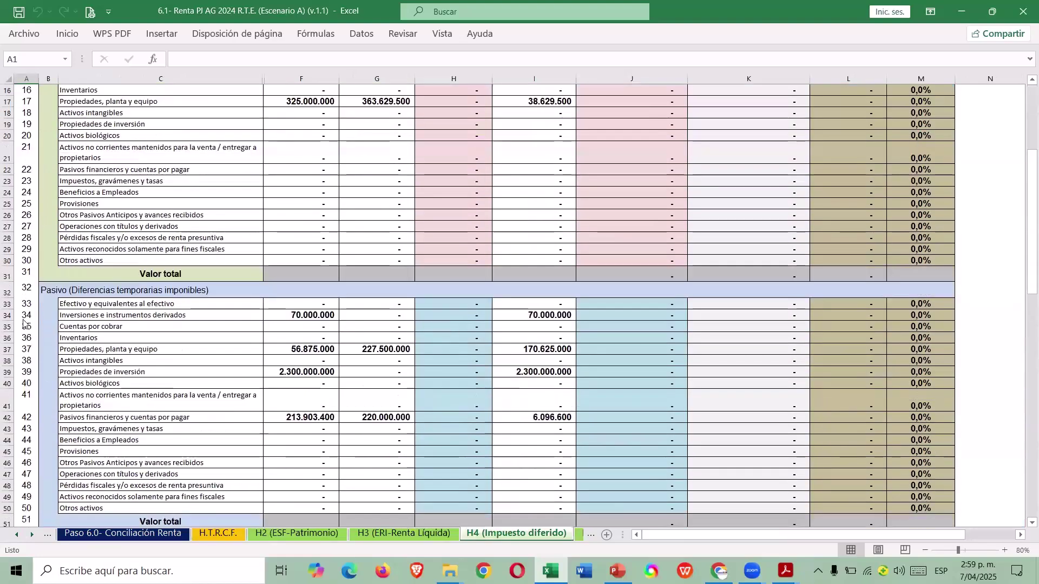
pyautogui.click(7, 315)
pyautogui.click(541, 315)
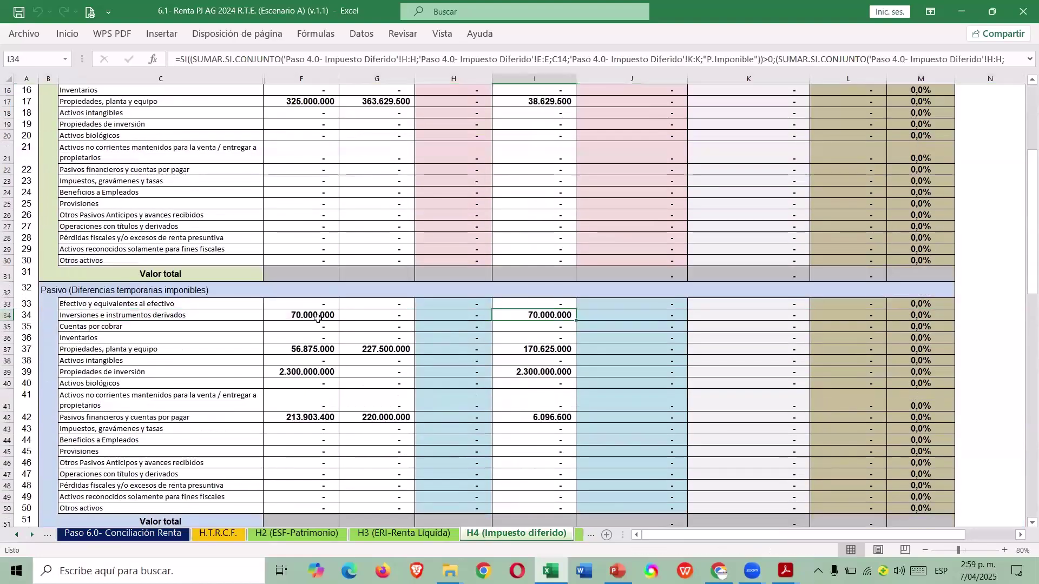
pyautogui.scroll(5, 459, 301)
pyautogui.scroll(-6, 552, 455)
pyautogui.scroll(6, 547, 426)
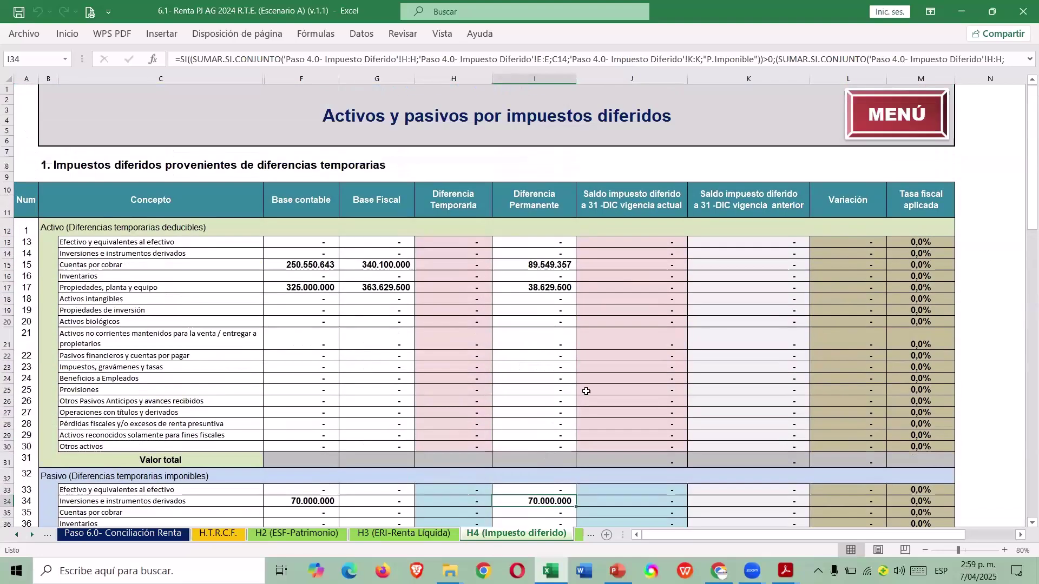
# Return to the operations menu and open the Información Adicional sheet for form 110.
pyautogui.click(898, 136)
pyautogui.scroll(-3, 650, 292)
pyautogui.scroll(-3, 646, 295)
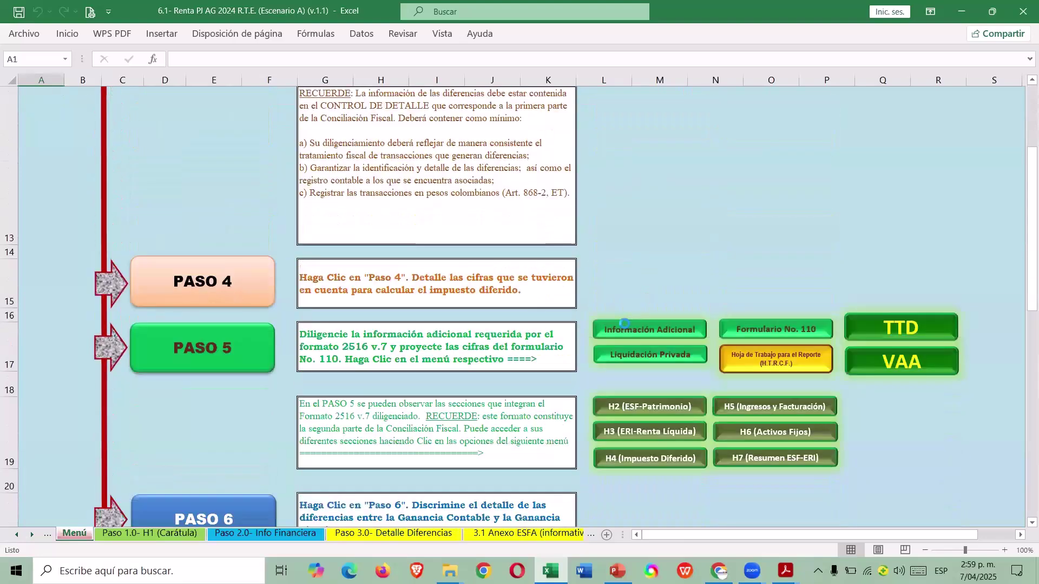
pyautogui.click(625, 327)
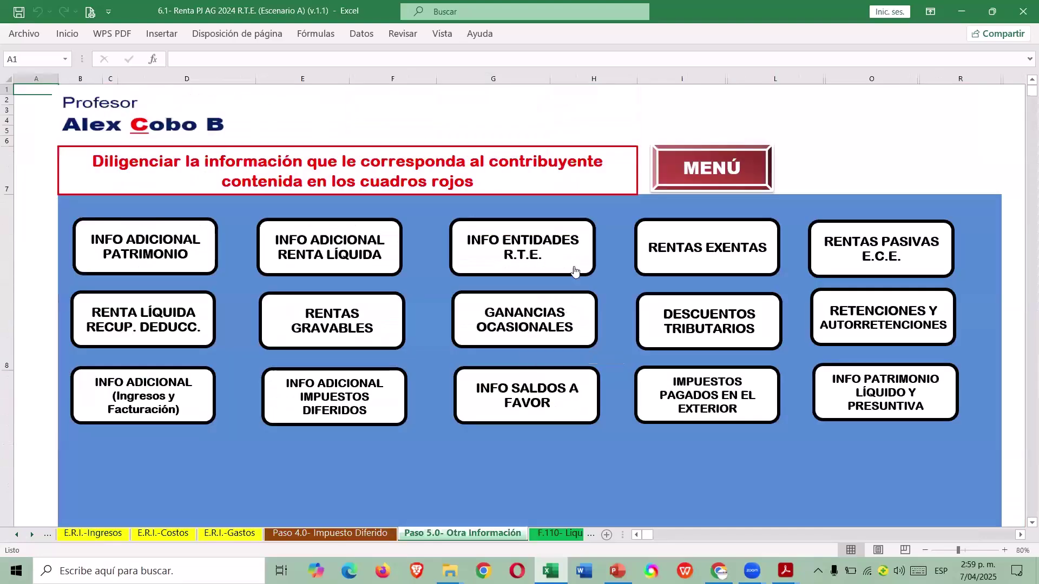
# Review the INFO ENTIDADES R.T.E. section, including the 15.000.000 non-reinvested surplus and meritorious-activity costs.
pyautogui.click(575, 271)
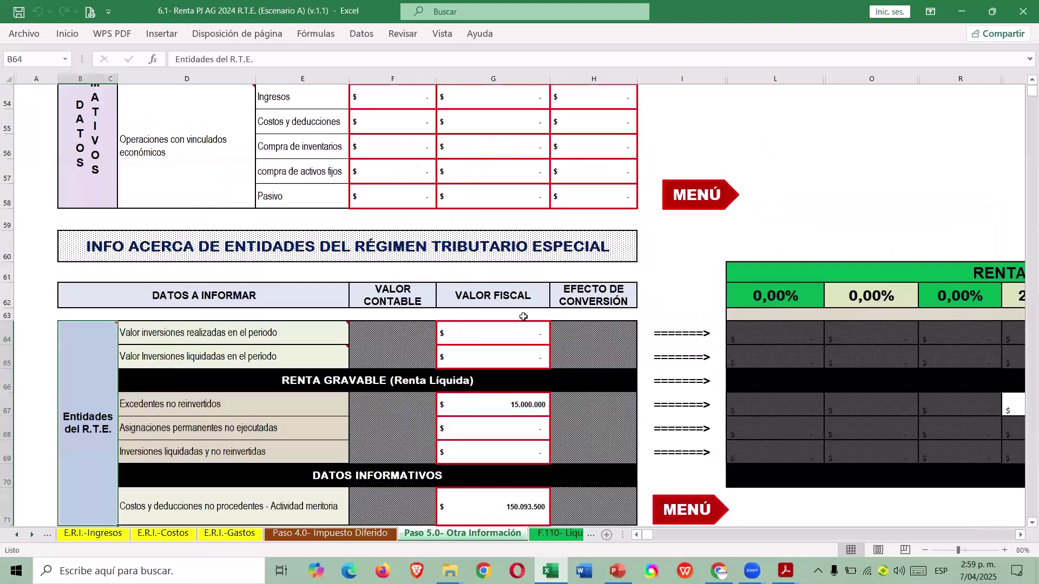
pyautogui.scroll(-2, 511, 324)
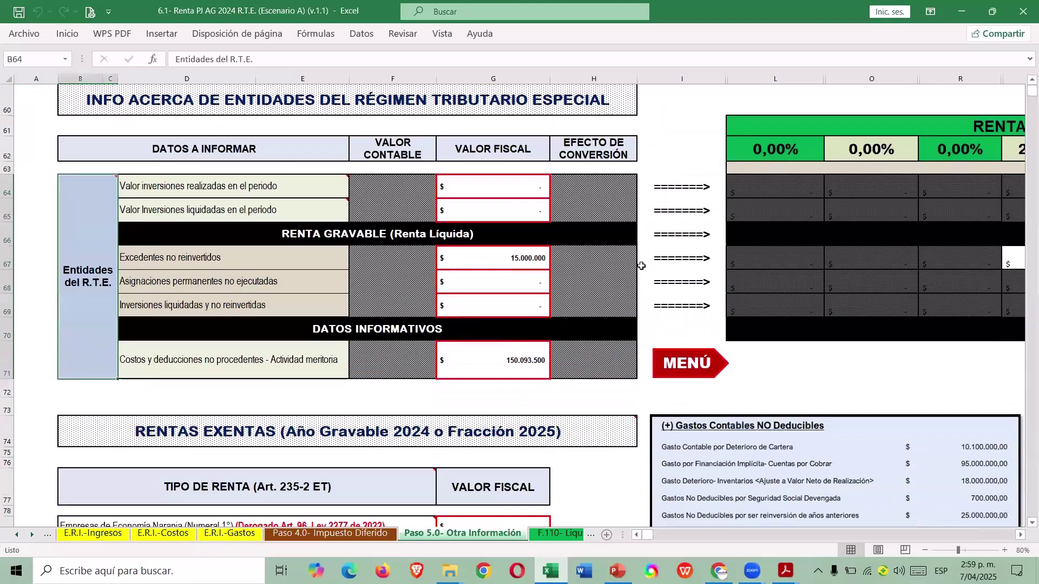
pyautogui.scroll(1, 638, 262)
pyautogui.moveTo(315, 266)
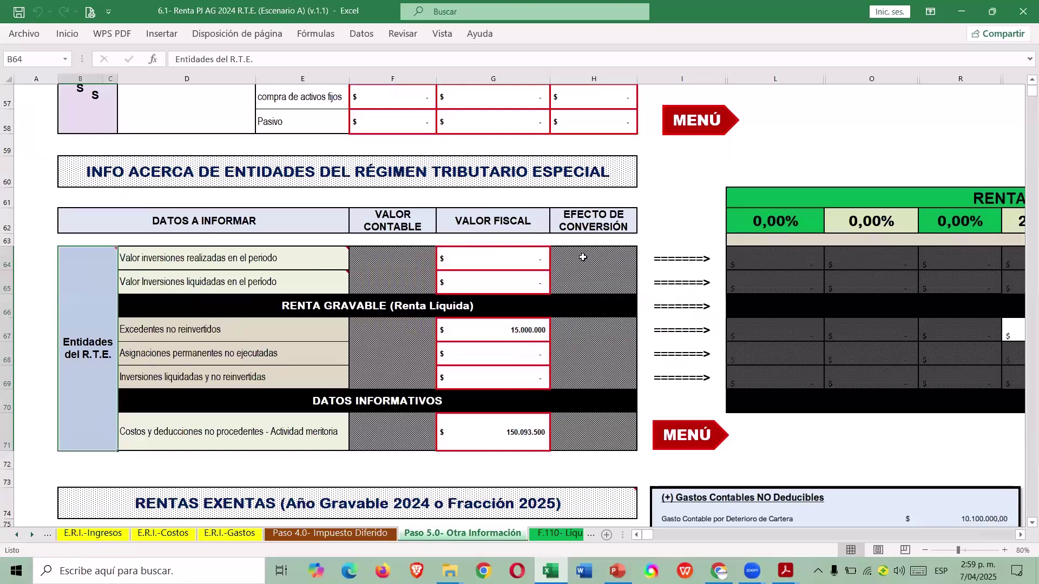
pyautogui.scroll(-1, 398, 227)
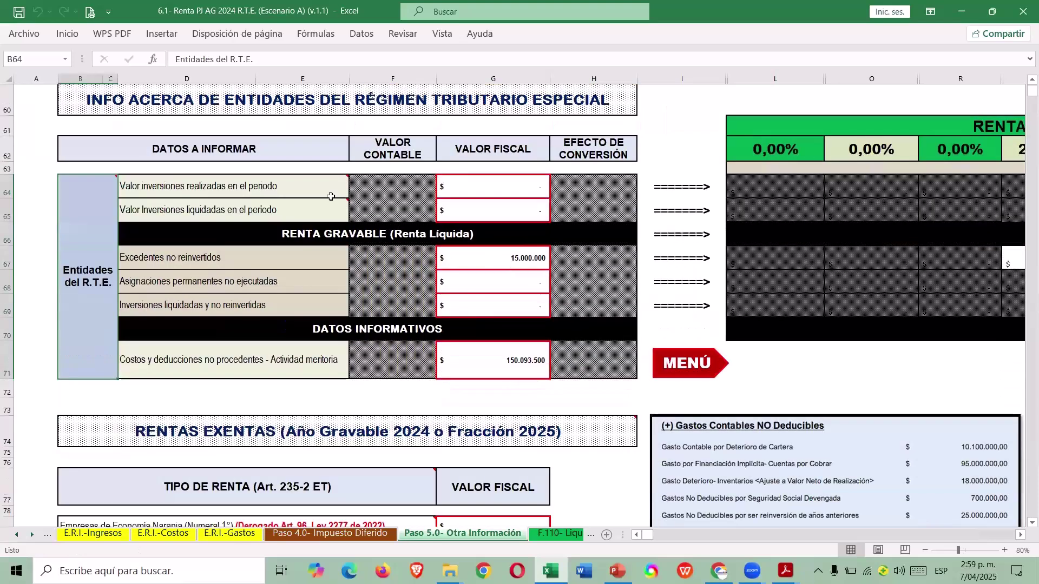
pyautogui.moveTo(281, 189)
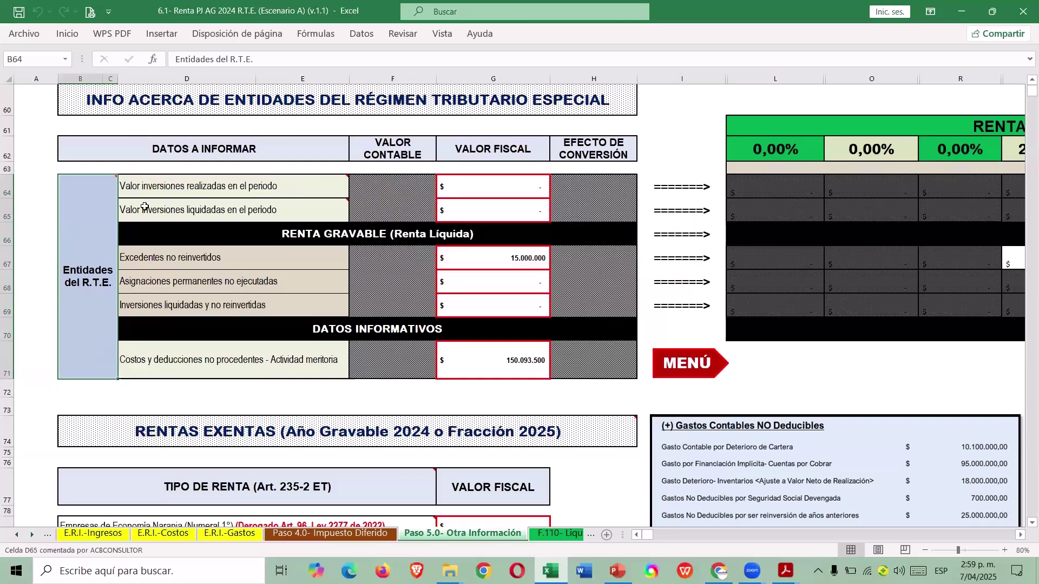
pyautogui.moveTo(107, 206)
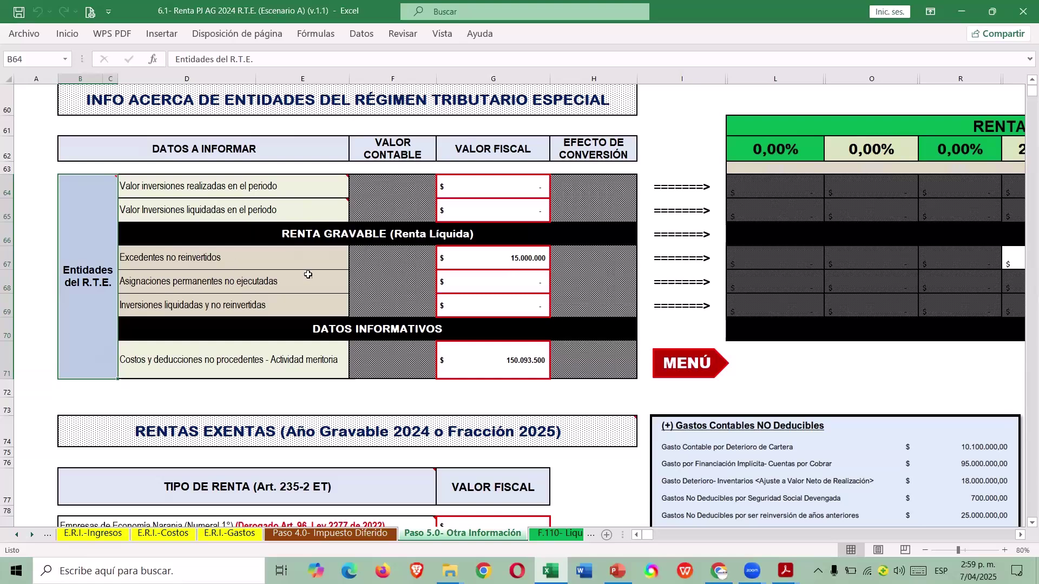
pyautogui.click(529, 263)
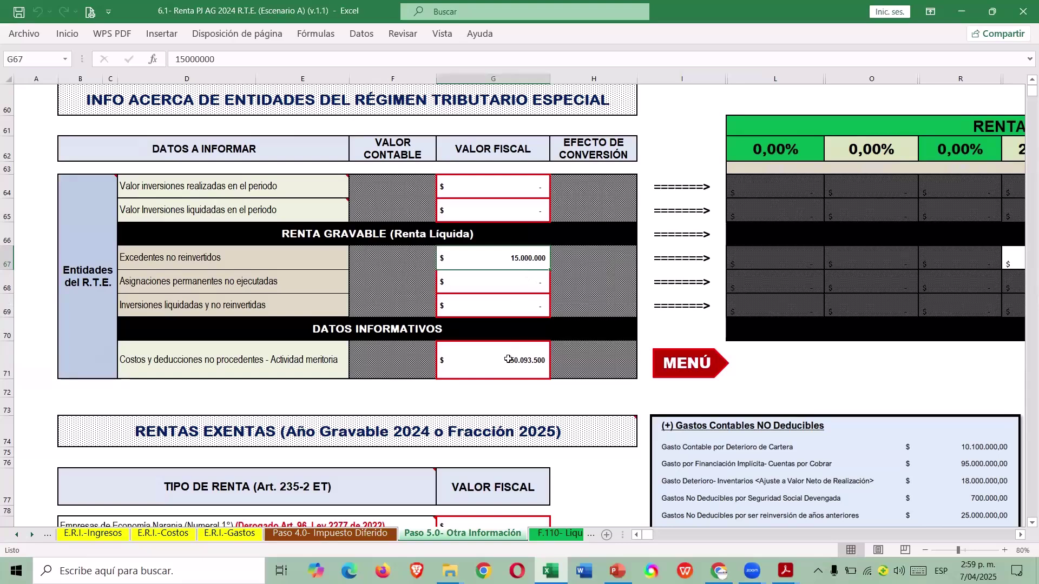
pyautogui.click(202, 369)
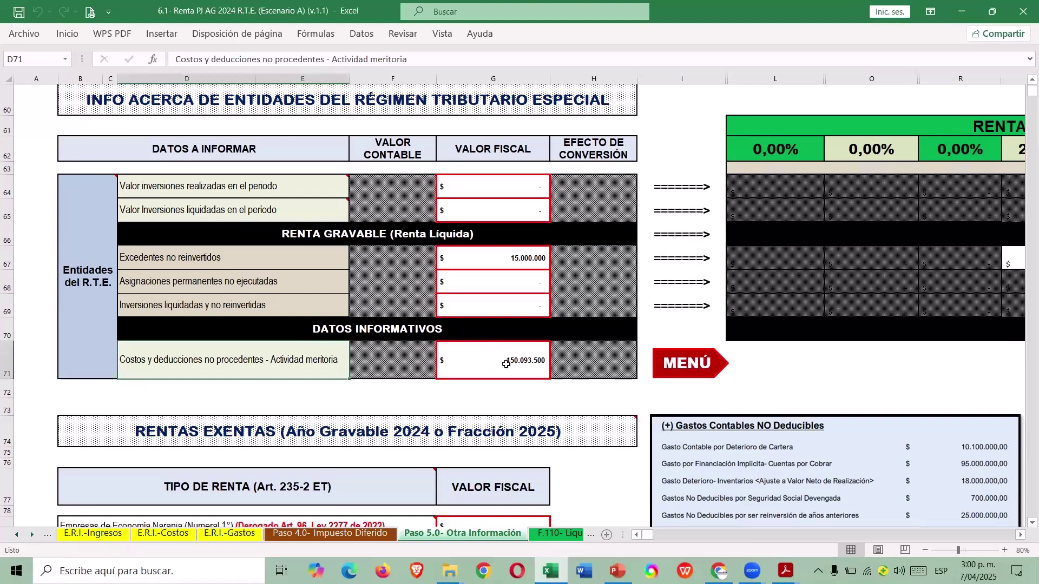
pyautogui.click(688, 369)
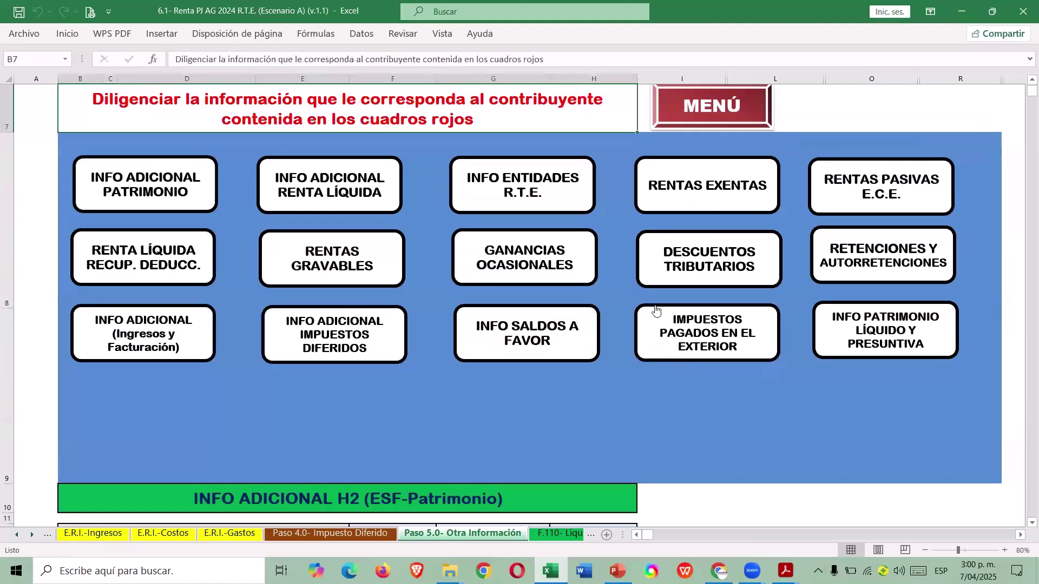
# Check the RENTAS EXENTAS section's Article 19 net surplus row, then return to the operations menu.
pyautogui.click(715, 187)
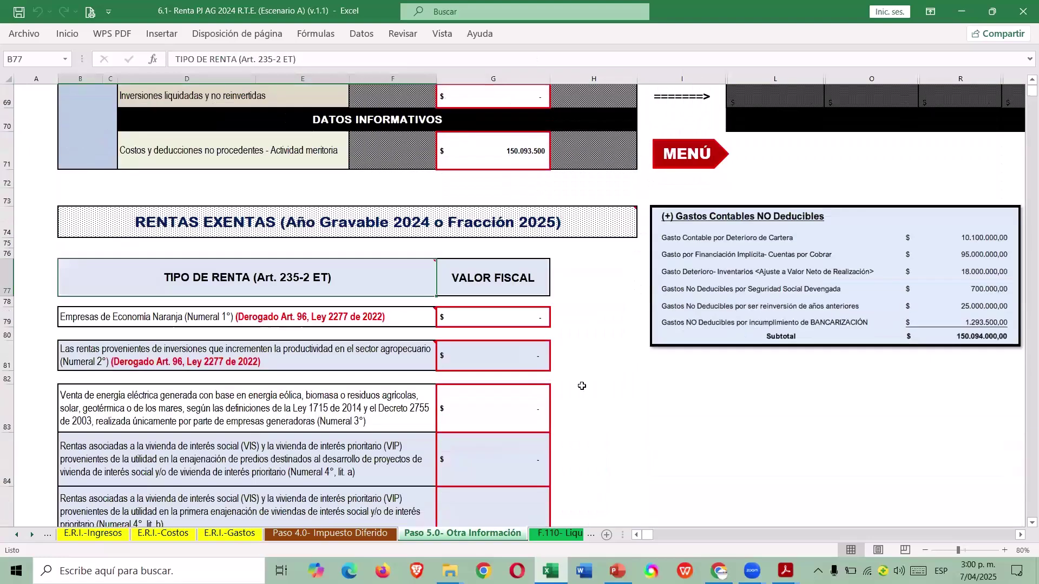
pyautogui.scroll(-5, 582, 388)
pyautogui.scroll(-6, 576, 397)
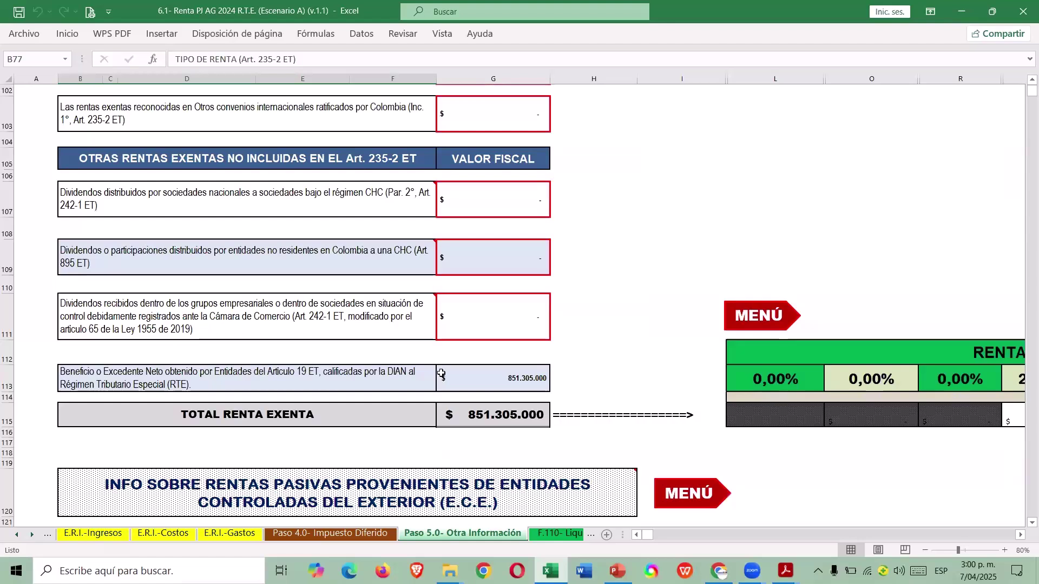
pyautogui.click(414, 375)
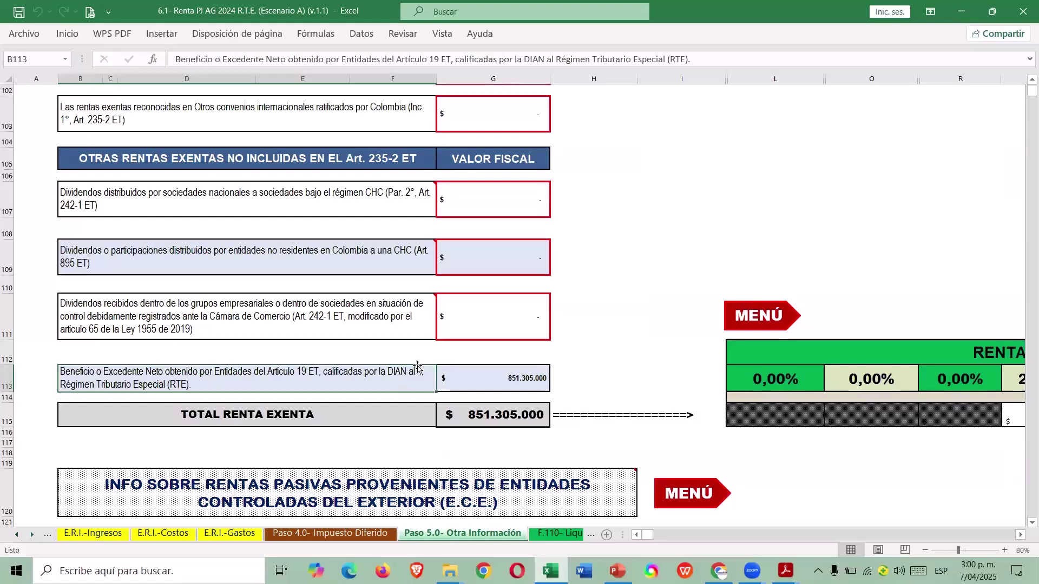
pyautogui.click(743, 323)
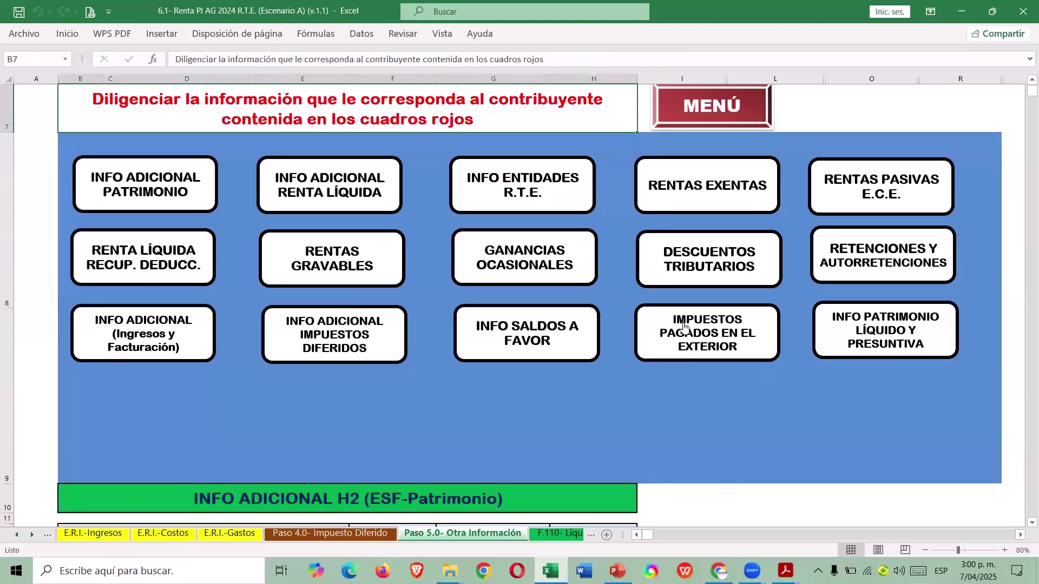
pyautogui.click(764, 106)
pyautogui.scroll(-5, 703, 325)
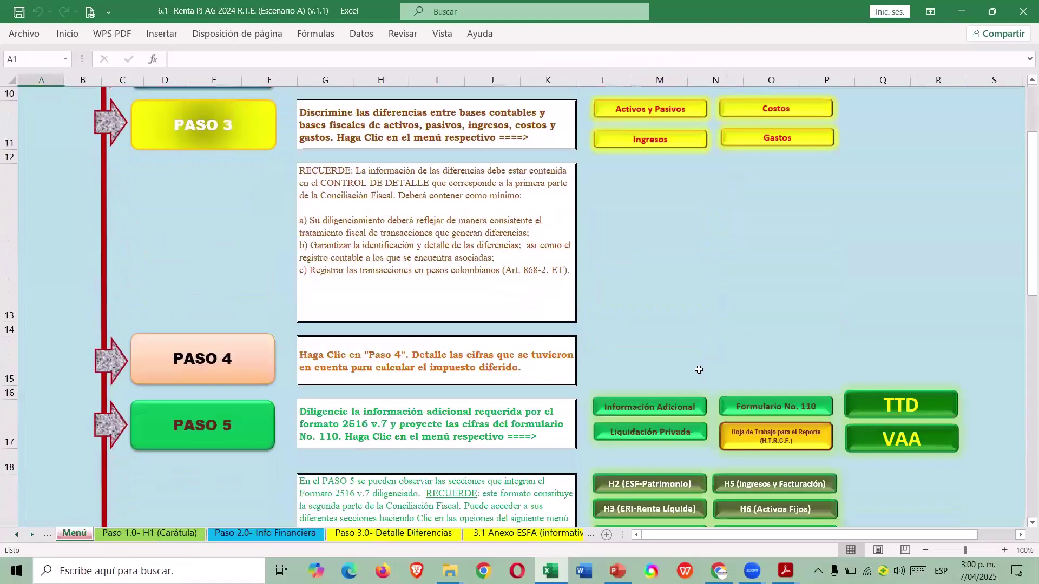
# Review Form 110 boxes 36–85, with 851.305.000 exempt and 165.094.000 taxable net income, then return to MENÚ.
pyautogui.click(757, 331)
pyautogui.scroll(-3, 730, 360)
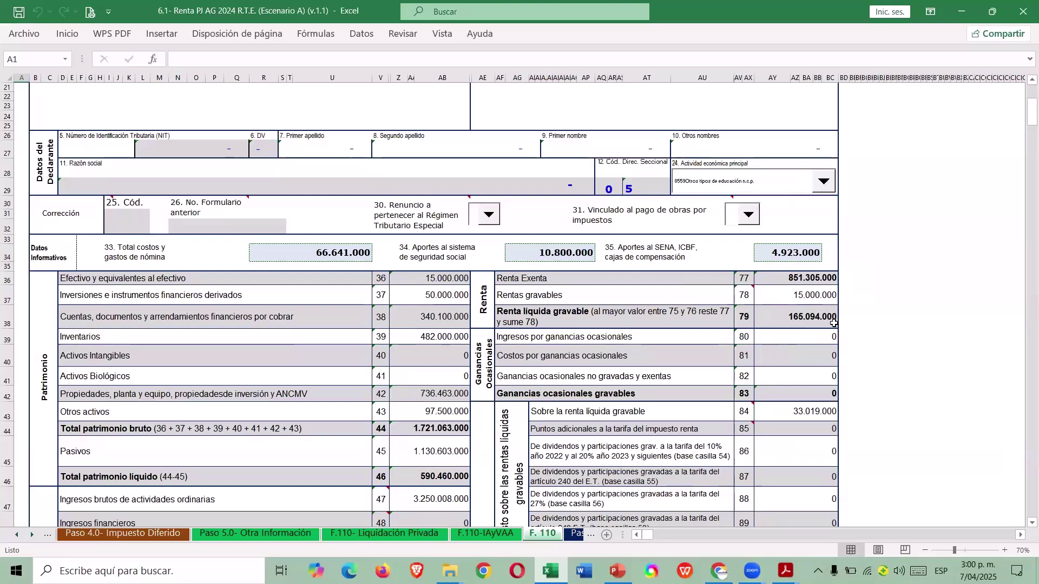
pyautogui.scroll(2, 839, 327)
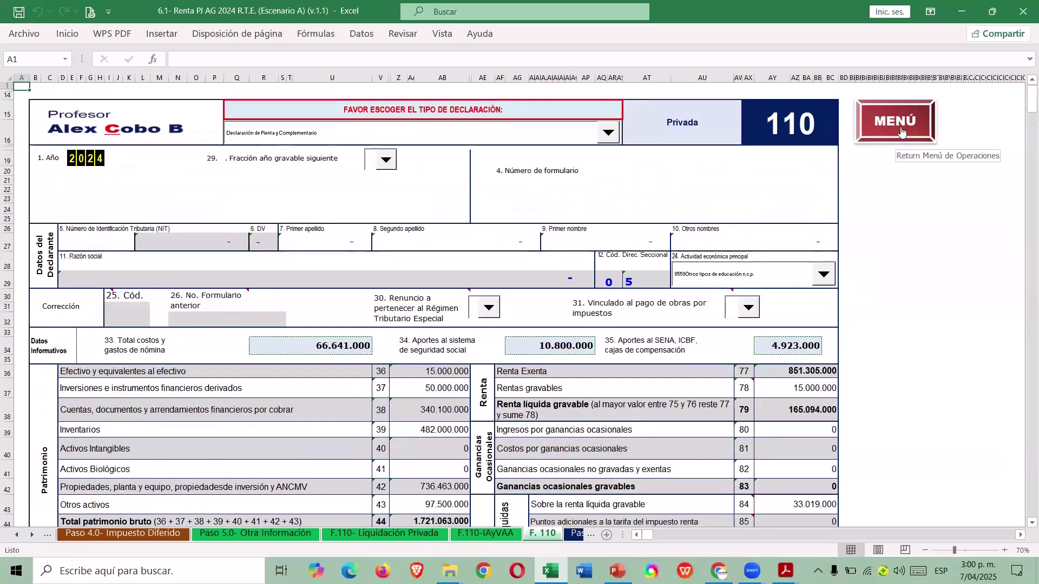
pyautogui.click(907, 135)
pyautogui.scroll(-2, 636, 352)
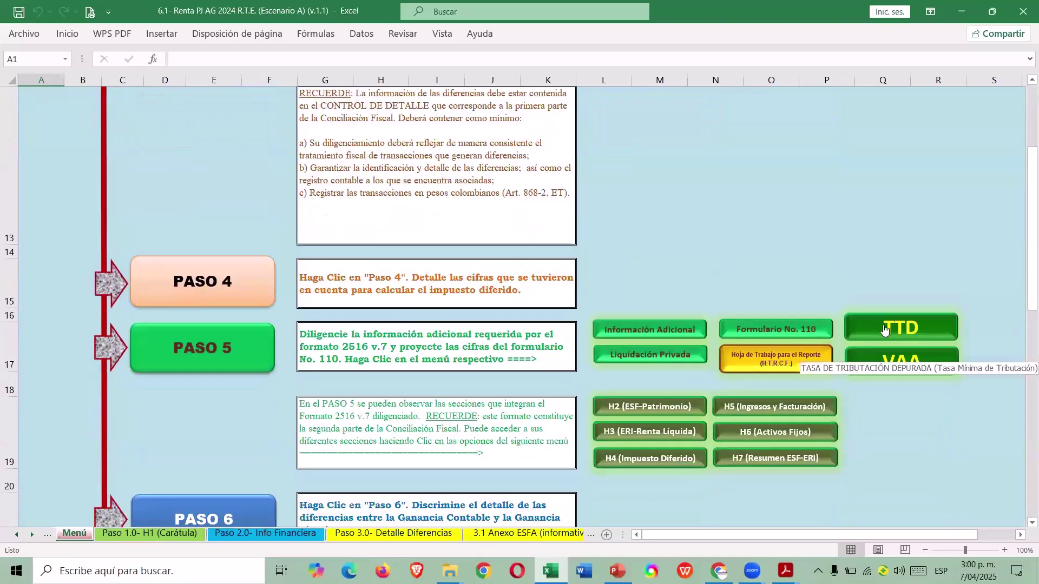
# Read the TTD minimum tax rate explanation and check its Sí/NO answer without changing it.
pyautogui.click(884, 330)
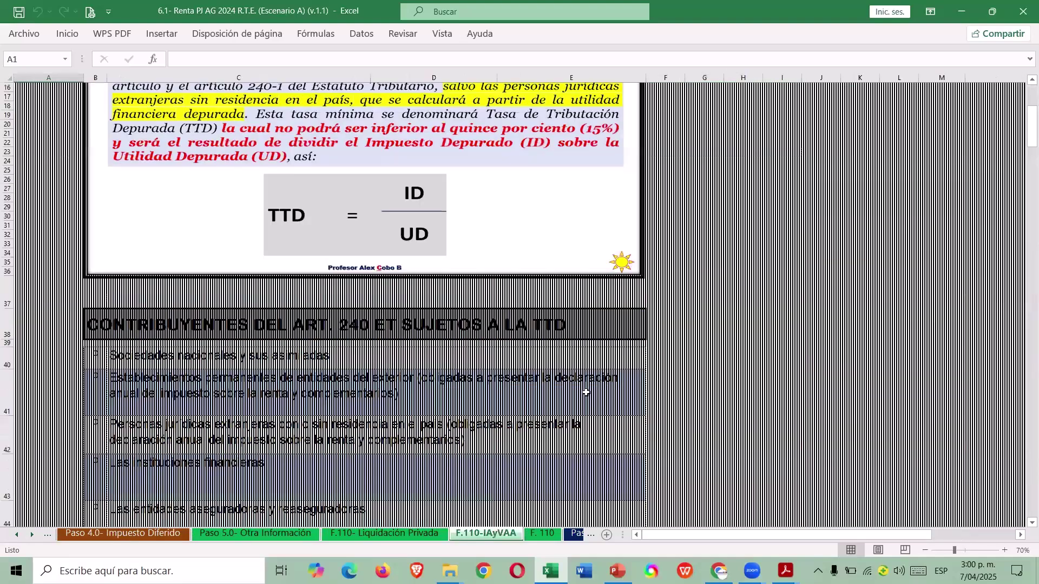
pyautogui.scroll(-15, 574, 395)
pyautogui.scroll(-2, 573, 394)
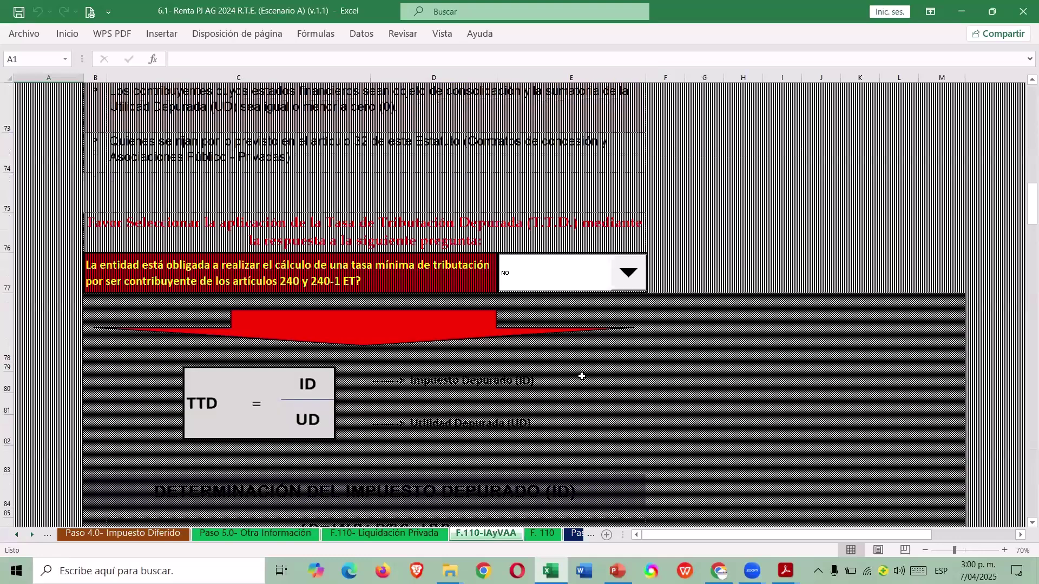
pyautogui.click(632, 276)
pyautogui.click(680, 278)
# Confirm the VAA question answers NO, return to the top of the sheet and save the workbook.
pyautogui.scroll(-4, 699, 328)
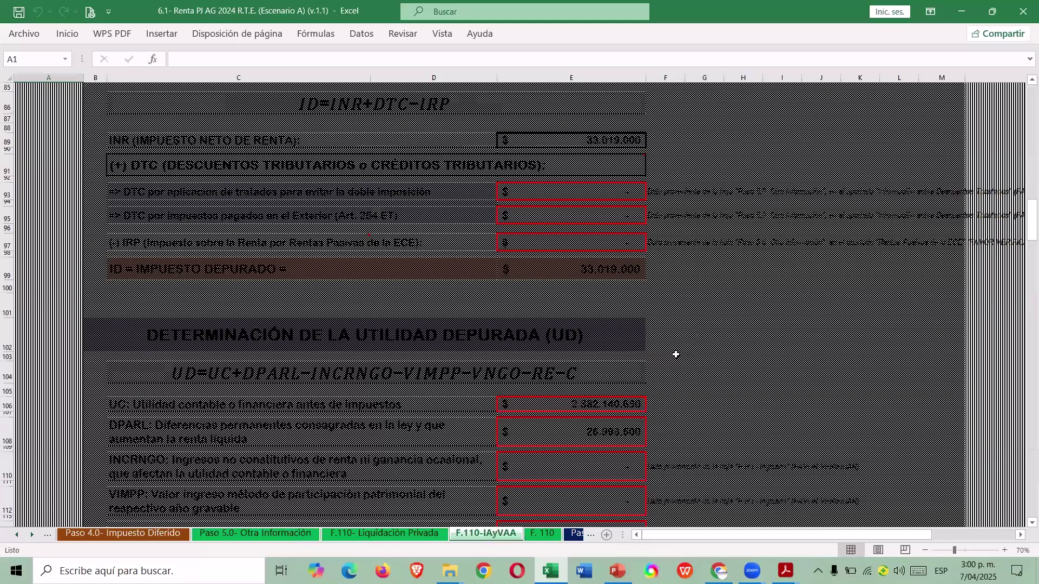
pyautogui.scroll(-5, 676, 355)
pyautogui.scroll(-5, 666, 357)
pyautogui.scroll(-5, 644, 363)
pyautogui.scroll(-5, 624, 348)
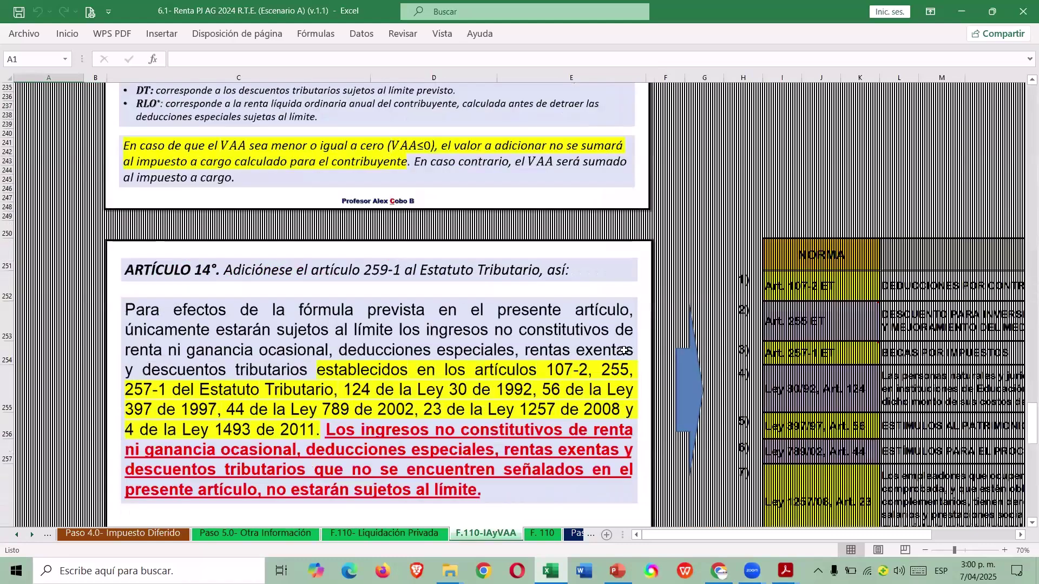
pyautogui.scroll(-5, 626, 374)
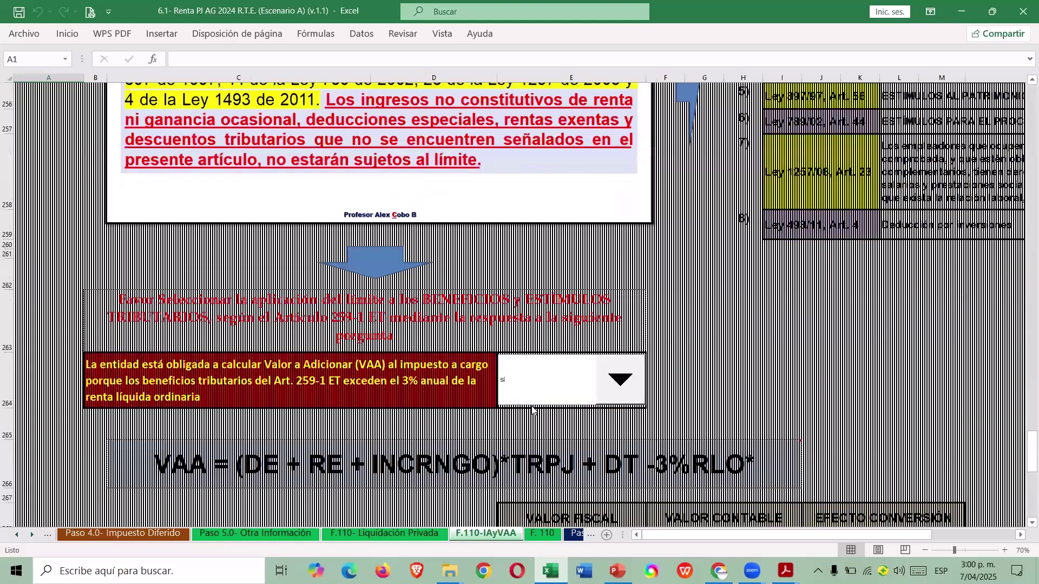
pyautogui.click(740, 367)
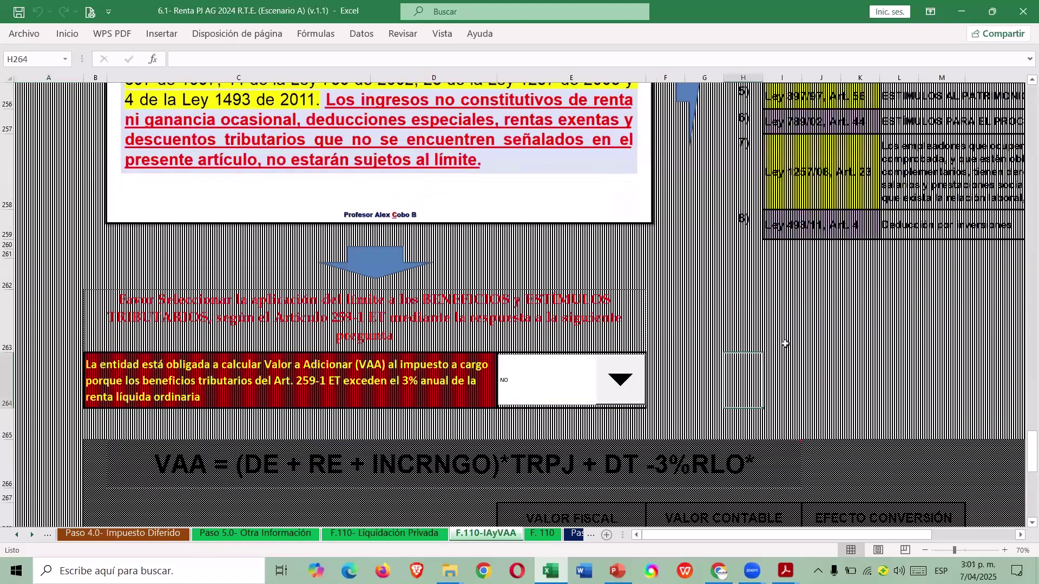
pyautogui.hotkey('ctrl', 'Home')
pyautogui.hotkey('ctrl', 's')
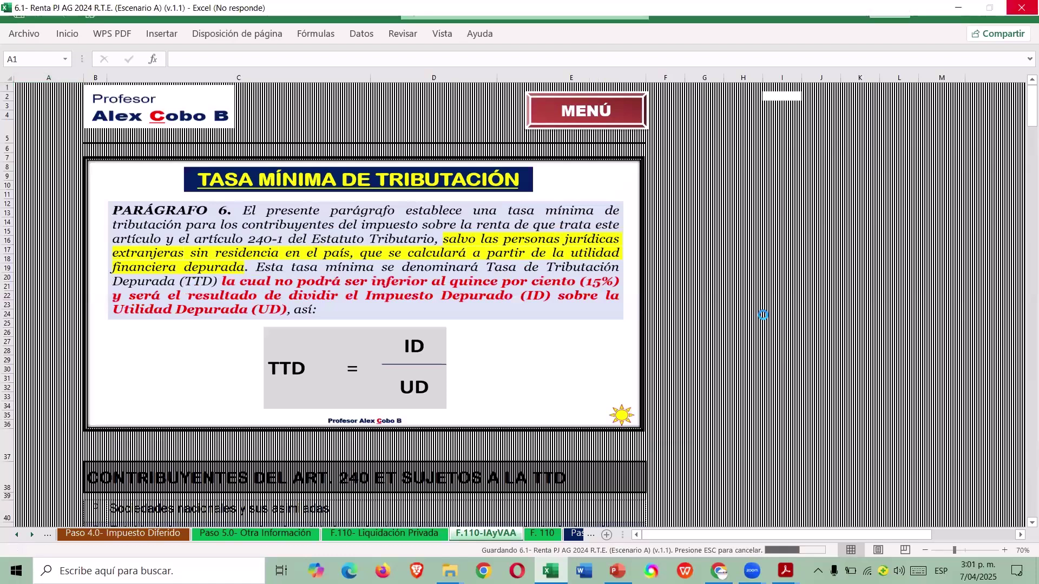
# Return to the Menú de Operación sheet and bring the PASO 4 and PASO 5 buttons into view.
pyautogui.click(592, 121)
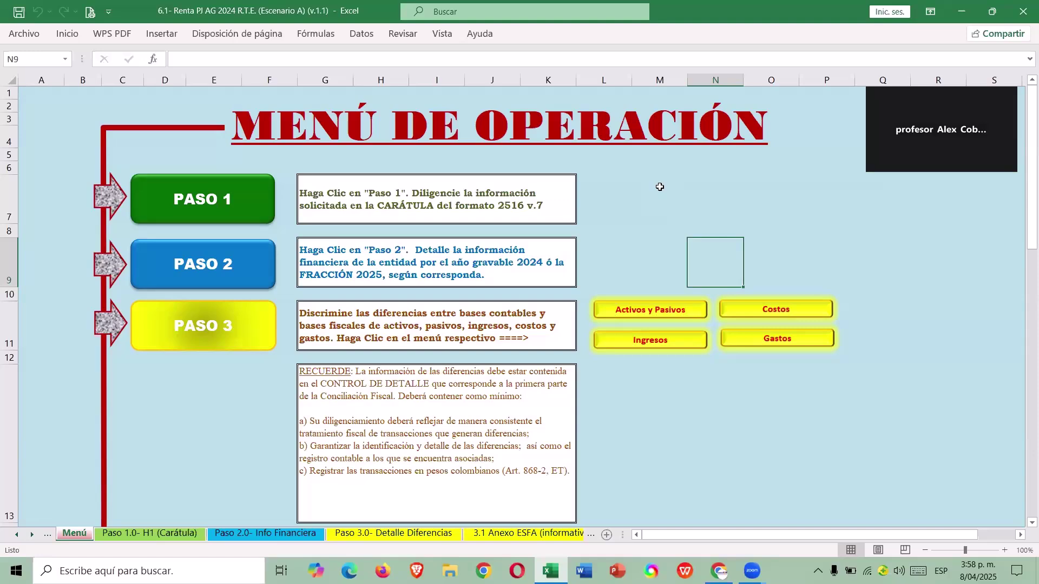
pyautogui.scroll(-4, 642, 215)
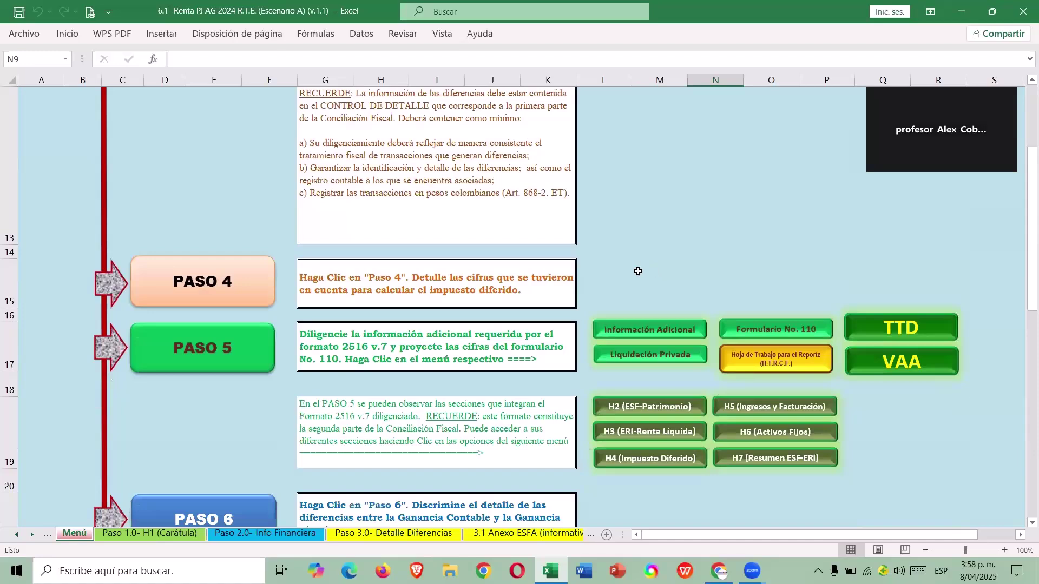
# Open the H2 (ESF-Patrimonio) sheet and scroll down to the Otros pasivos section.
pyautogui.click(643, 409)
pyautogui.scroll(-6, 476, 331)
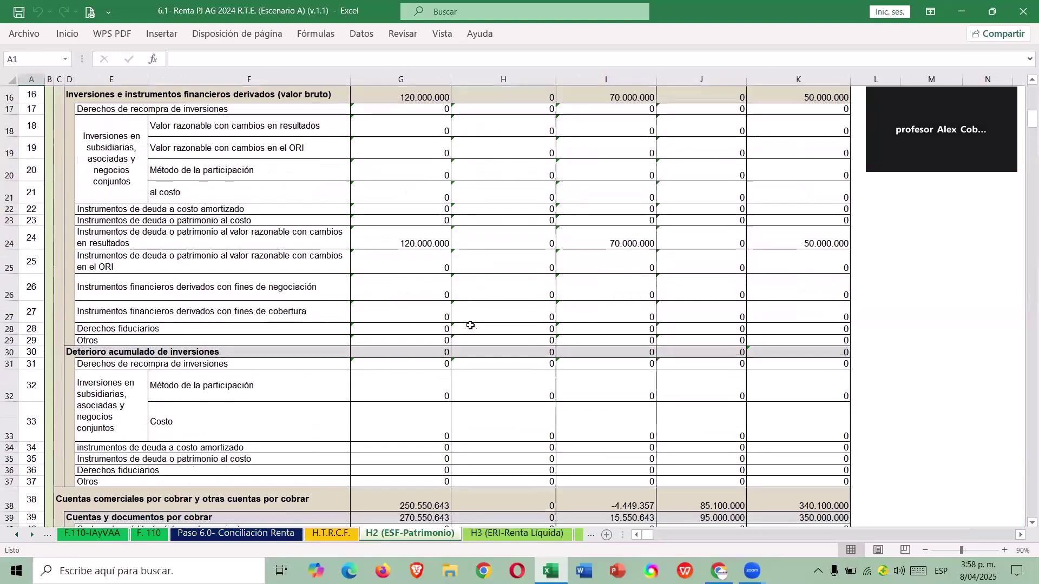
pyautogui.scroll(-20, 468, 309)
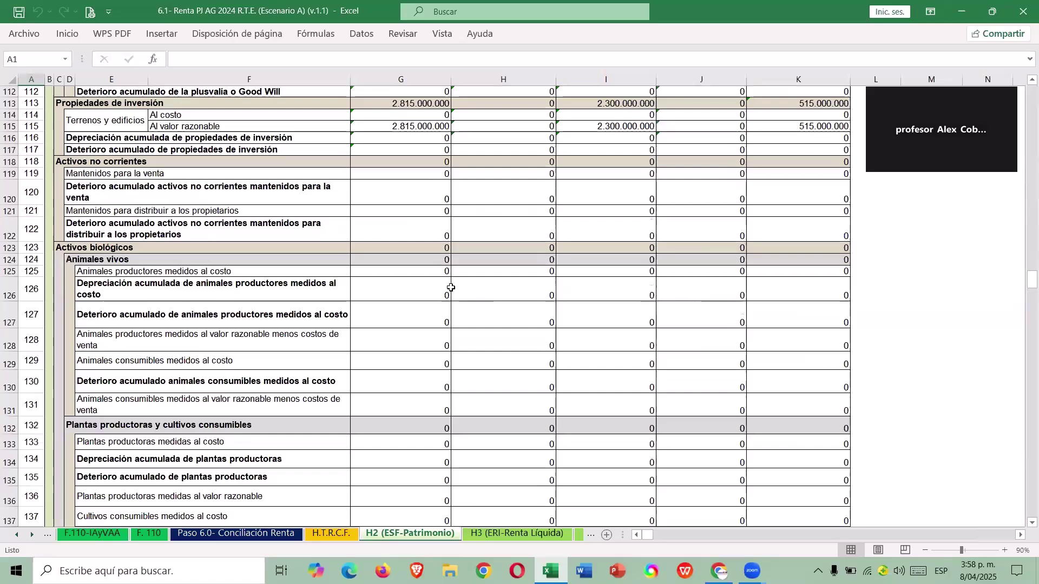
pyautogui.scroll(2, 451, 287)
pyautogui.scroll(-11, 450, 288)
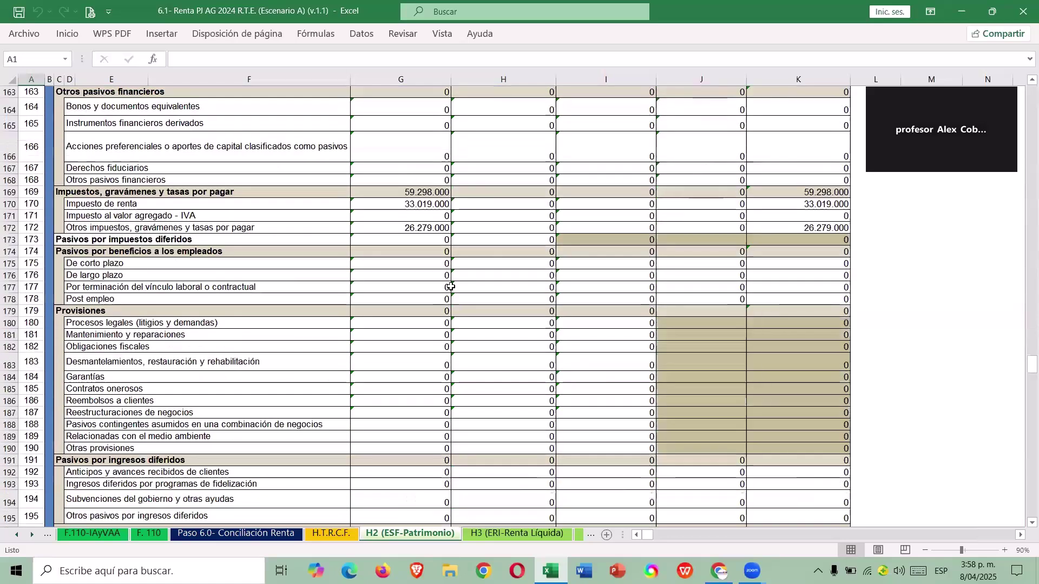
pyautogui.scroll(-3, 452, 283)
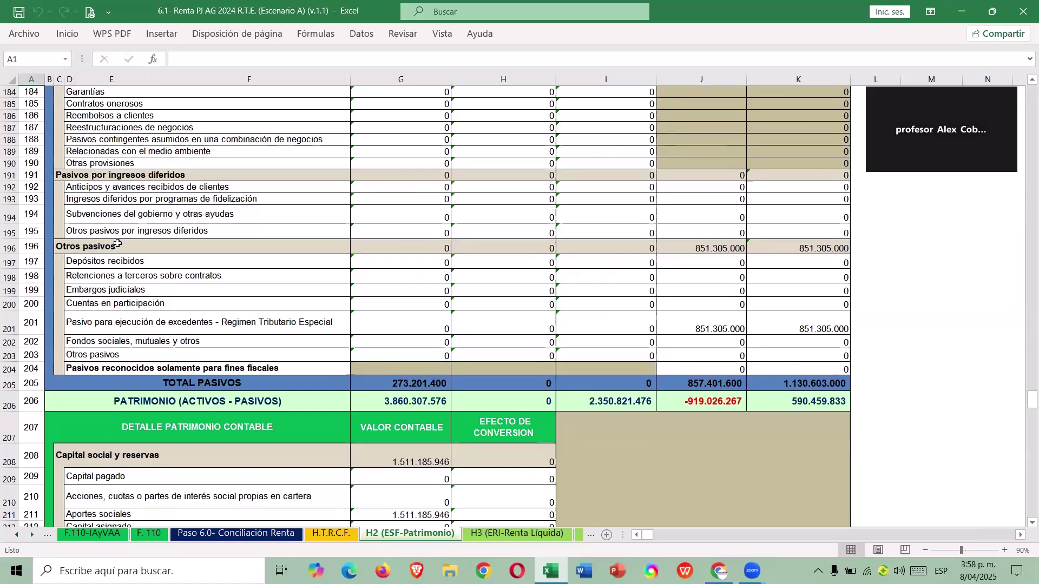
# Highlight the 851.305.000 excedentes liability in row 201 and view its source formula =H.T.R.C.F.!F248.
pyautogui.click(219, 314)
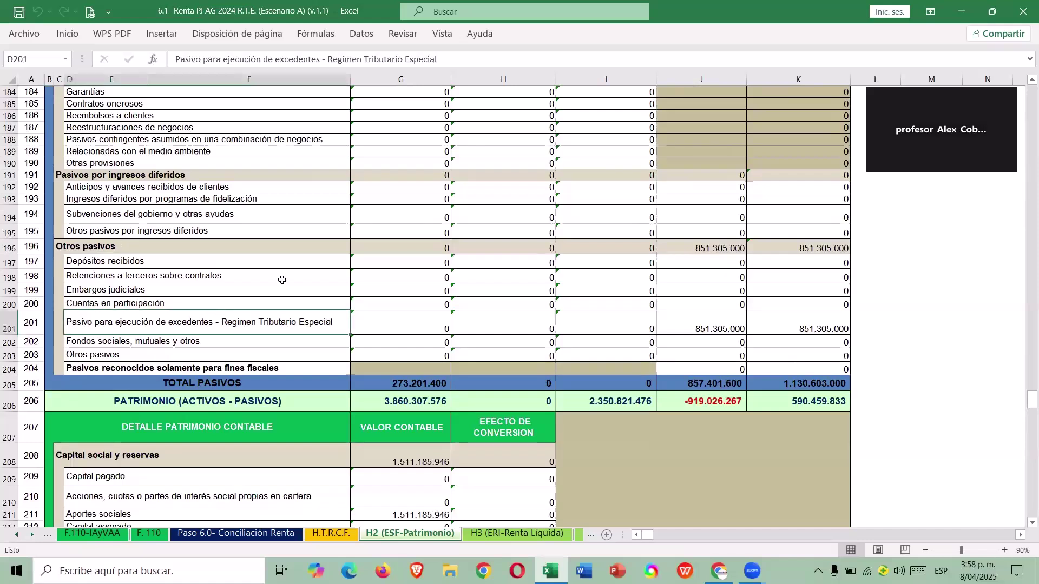
pyautogui.moveTo(382, 306)
pyautogui.mouseDown()
pyautogui.moveTo(346, 333)
pyautogui.moveTo(607, 315)
pyautogui.mouseUp()
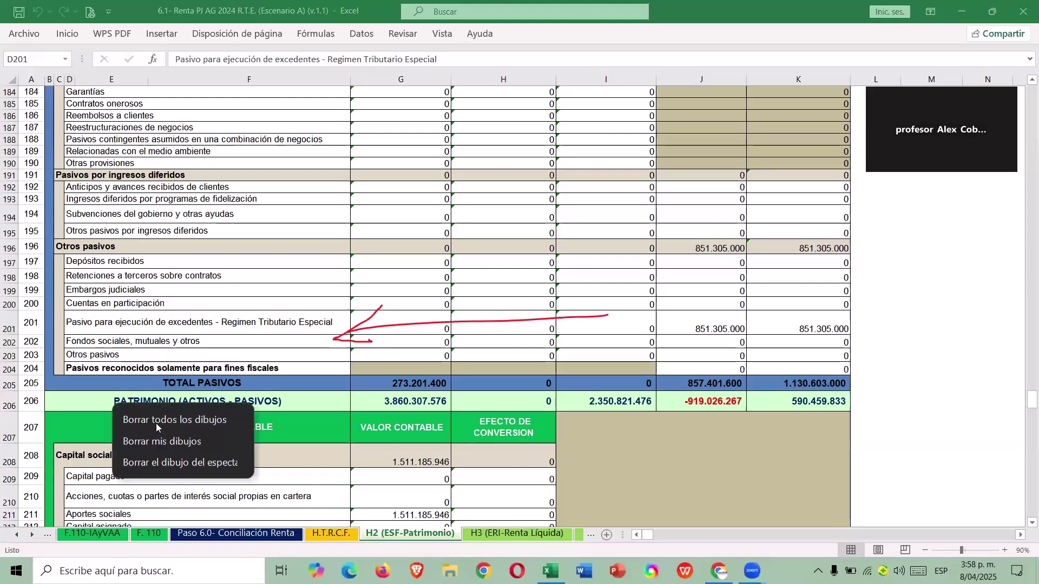
pyautogui.click(697, 319)
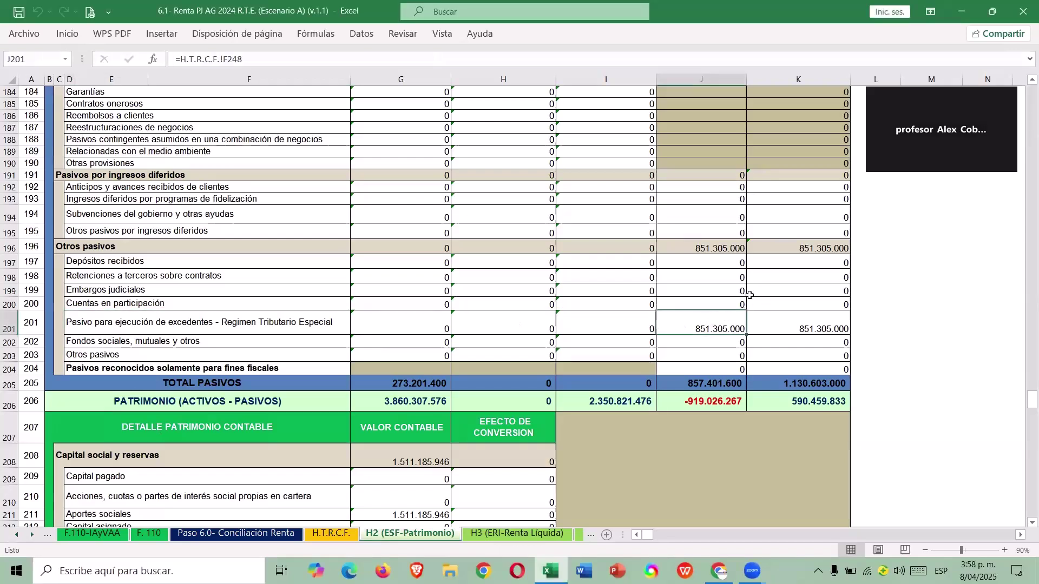
# Show the F. 110 sheet and inspect the 851.305.000 Renta Exenta formula in cell AY36.
pyautogui.click(150, 535)
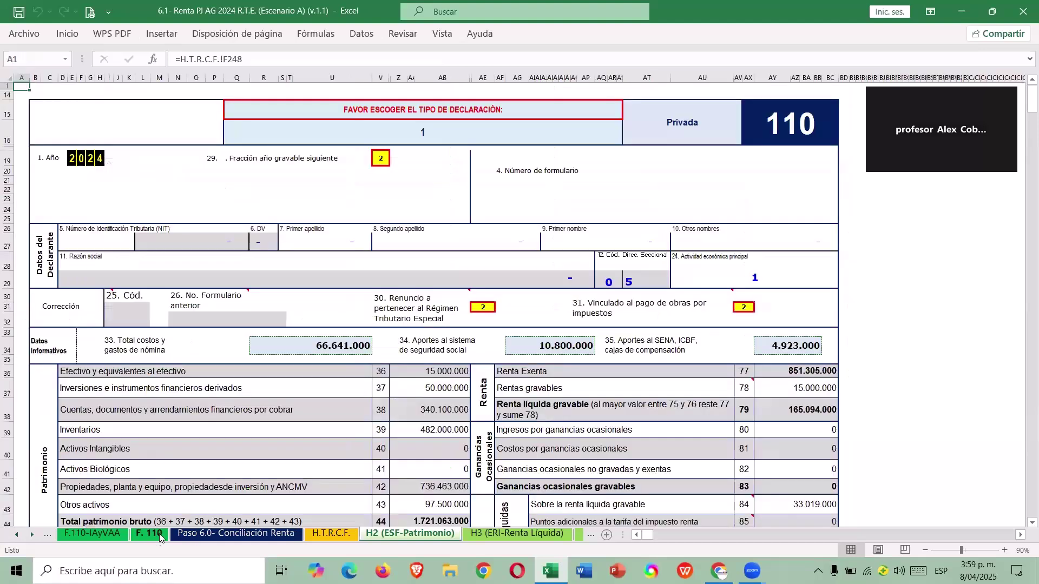
pyautogui.click(812, 369)
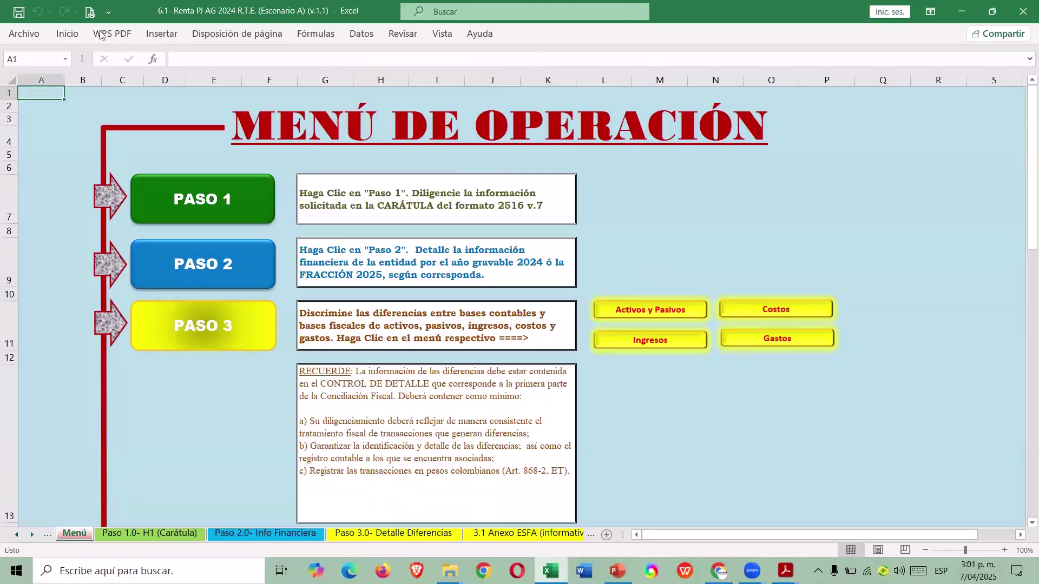
# Close the R.T.E. Escenario A workbook, saving its changes.
pyautogui.click(24, 34)
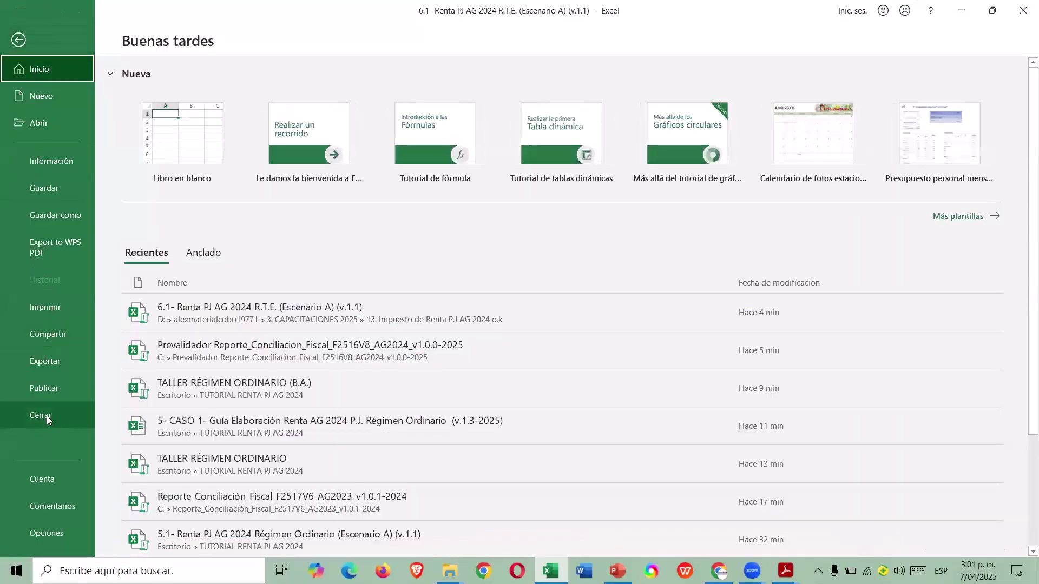
pyautogui.click(46, 415)
pyautogui.click(463, 306)
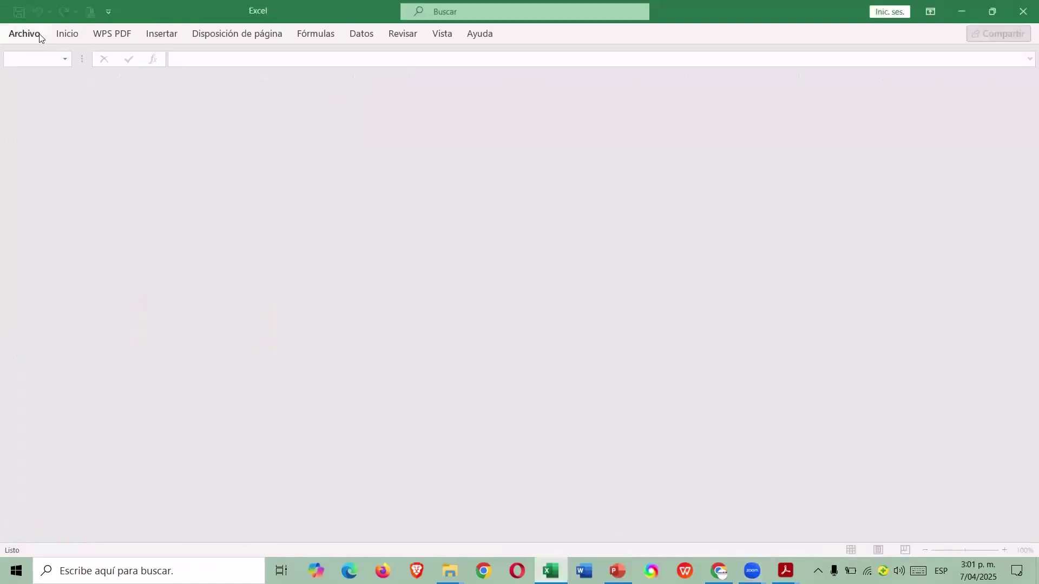
# Open the workbook 7.1- Renta PJ AG 2024 ESAL Declarante (Escenario A).
pyautogui.click(31, 37)
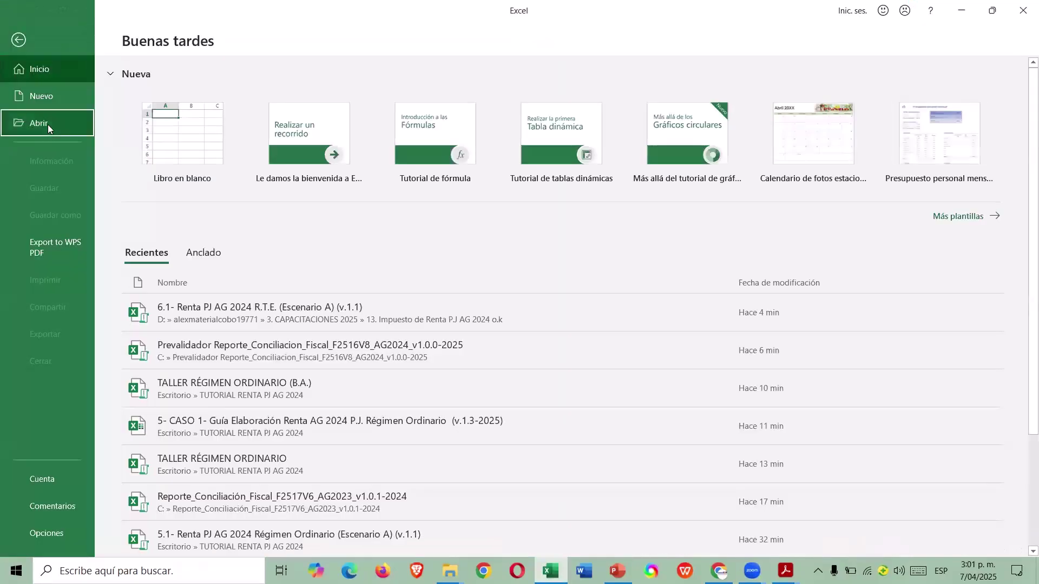
pyautogui.click(48, 125)
pyautogui.click(231, 185)
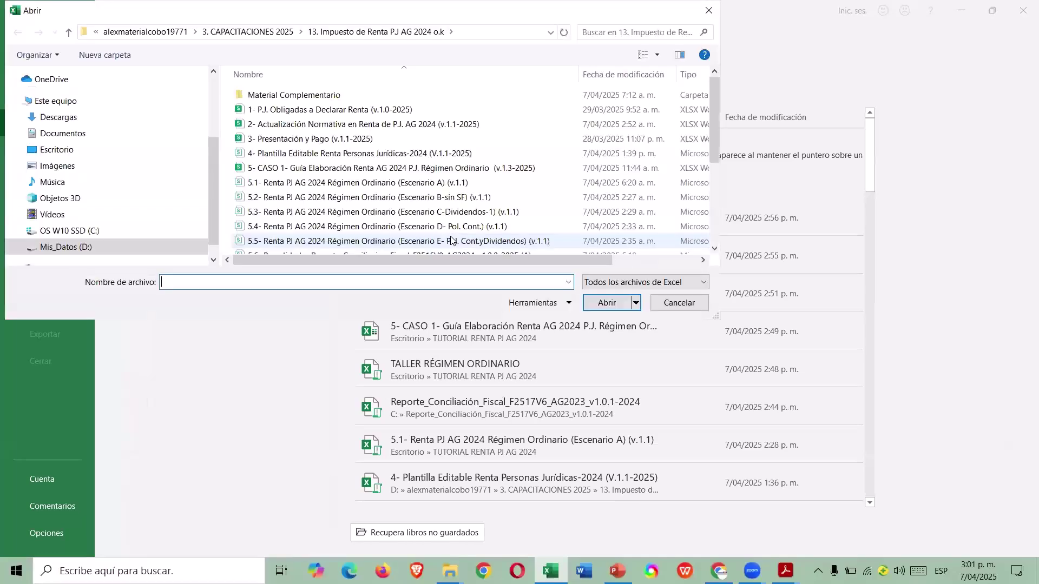
pyautogui.scroll(-3, 405, 193)
pyautogui.scroll(-1, 405, 193)
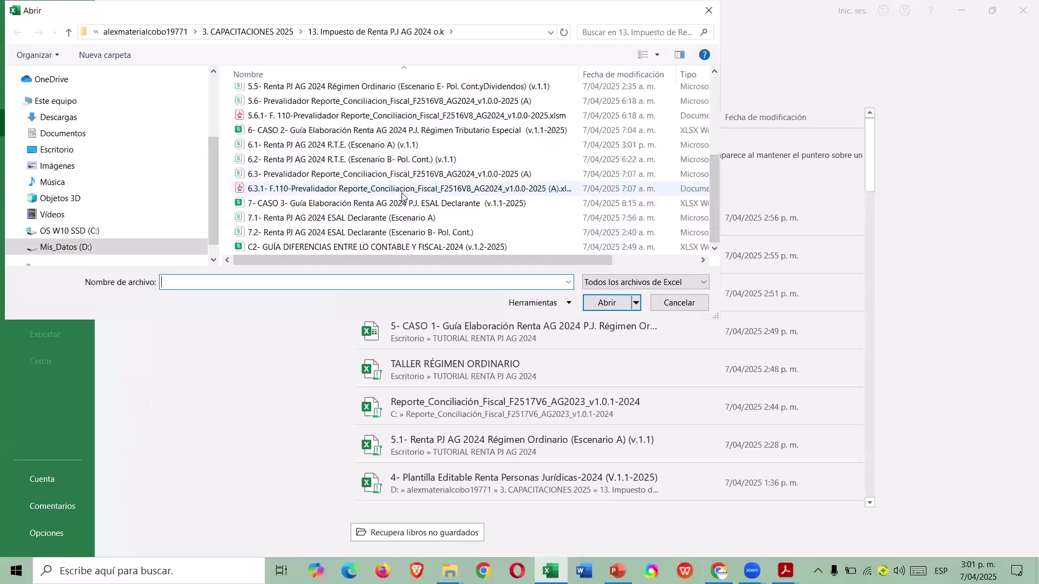
pyautogui.click(360, 219)
pyautogui.click(617, 301)
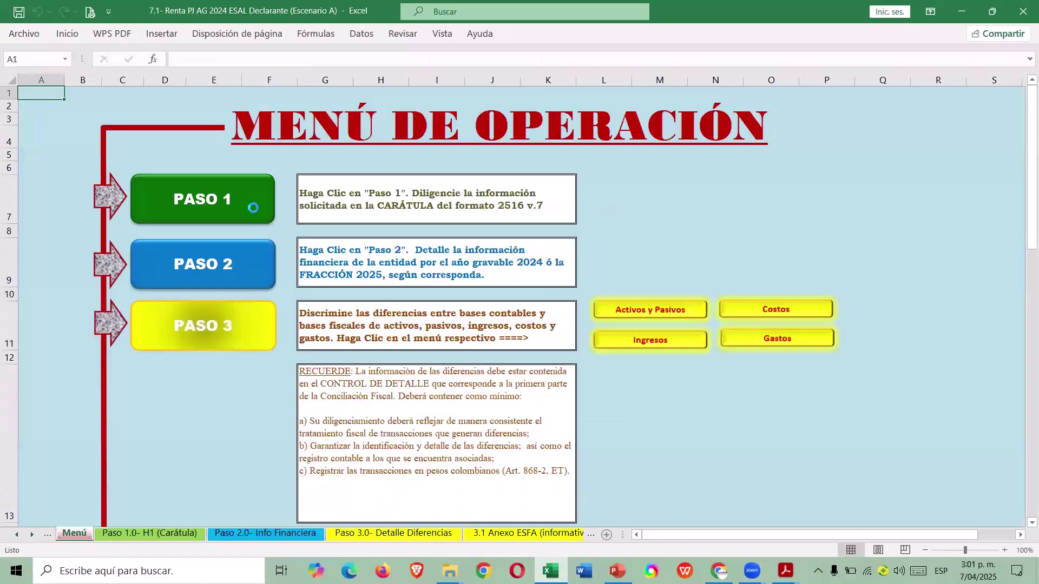
pyautogui.click(253, 208)
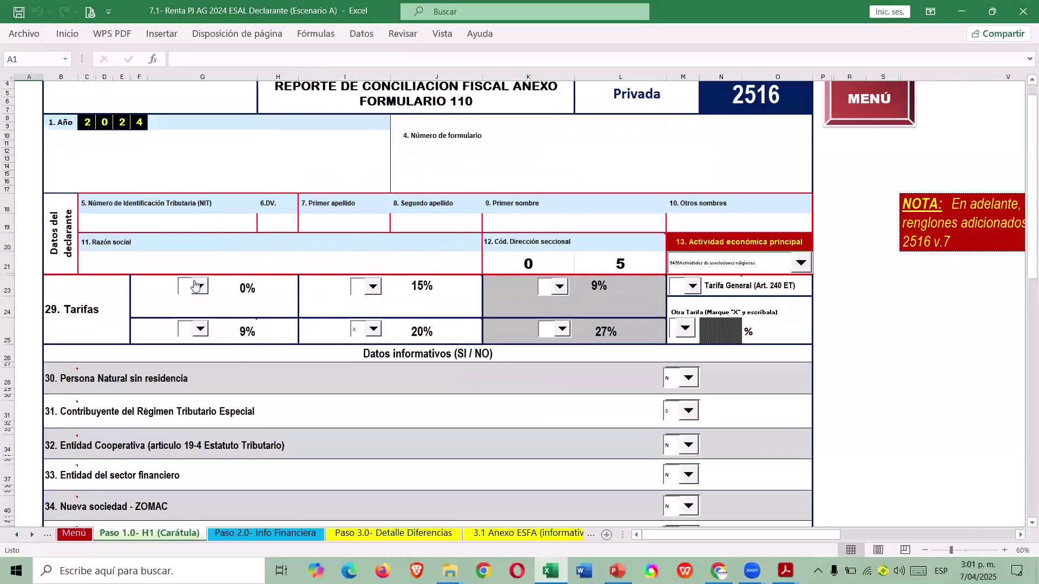
pyautogui.click(196, 261)
pyautogui.click(218, 226)
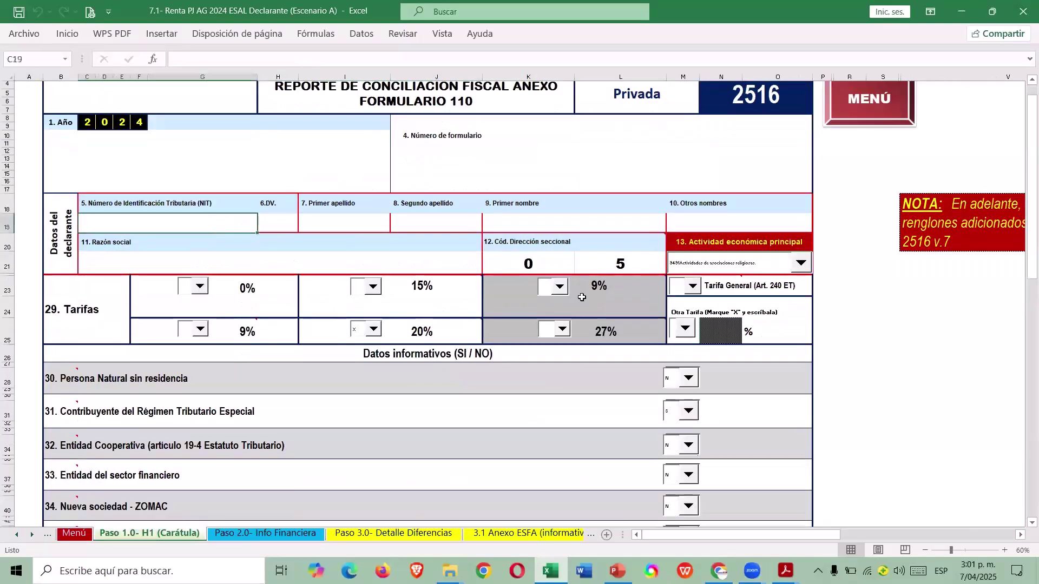
pyautogui.scroll(-2, 647, 265)
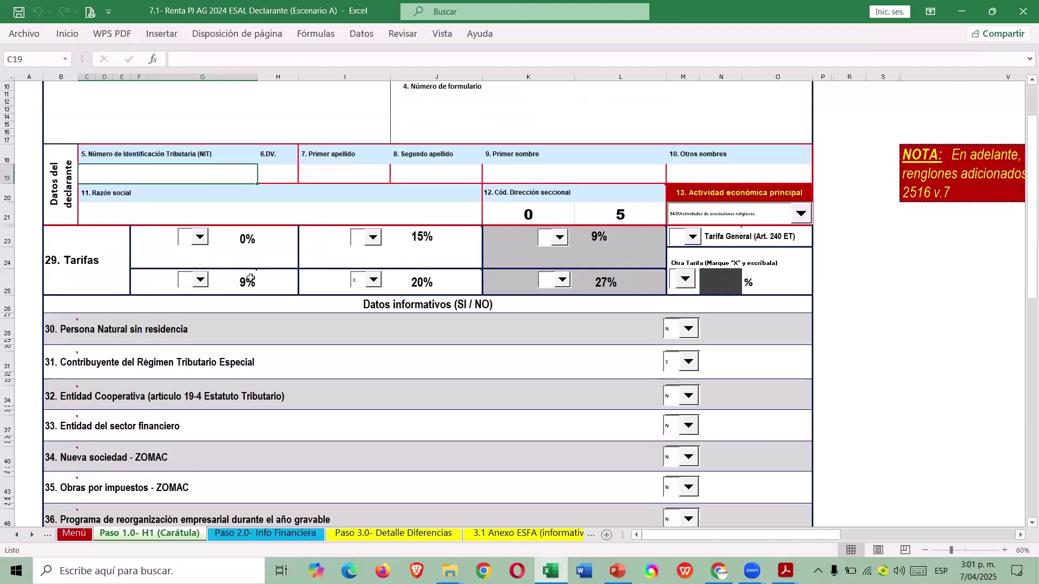
pyautogui.scroll(-7, 764, 300)
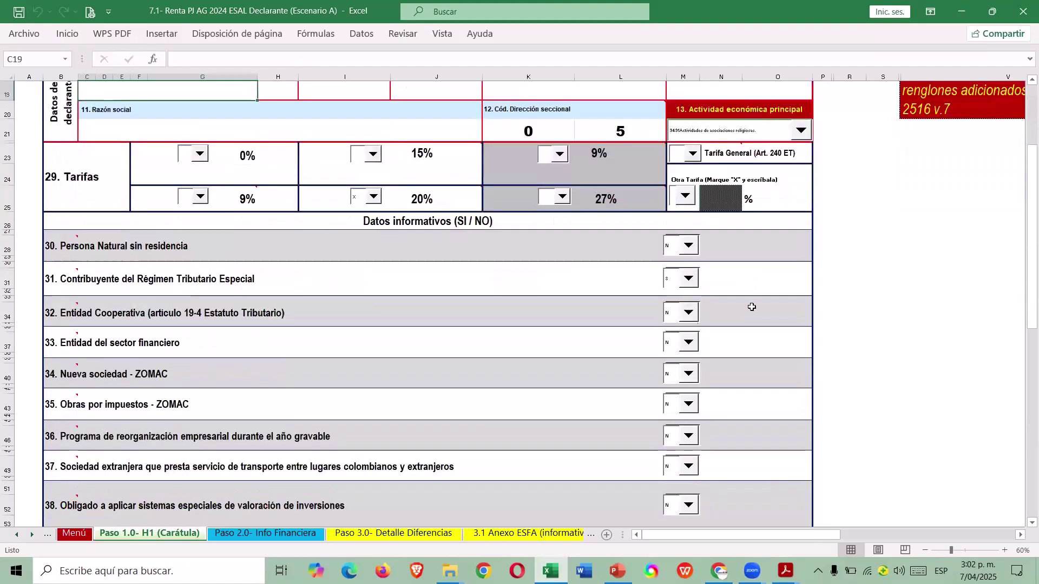
pyautogui.scroll(10, 735, 317)
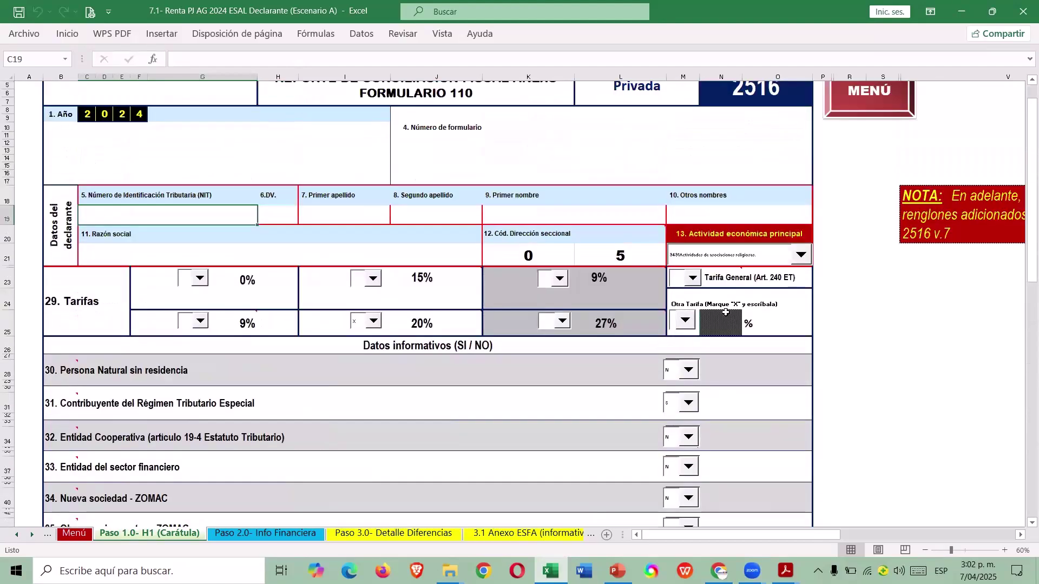
pyautogui.click(875, 146)
pyautogui.click(275, 269)
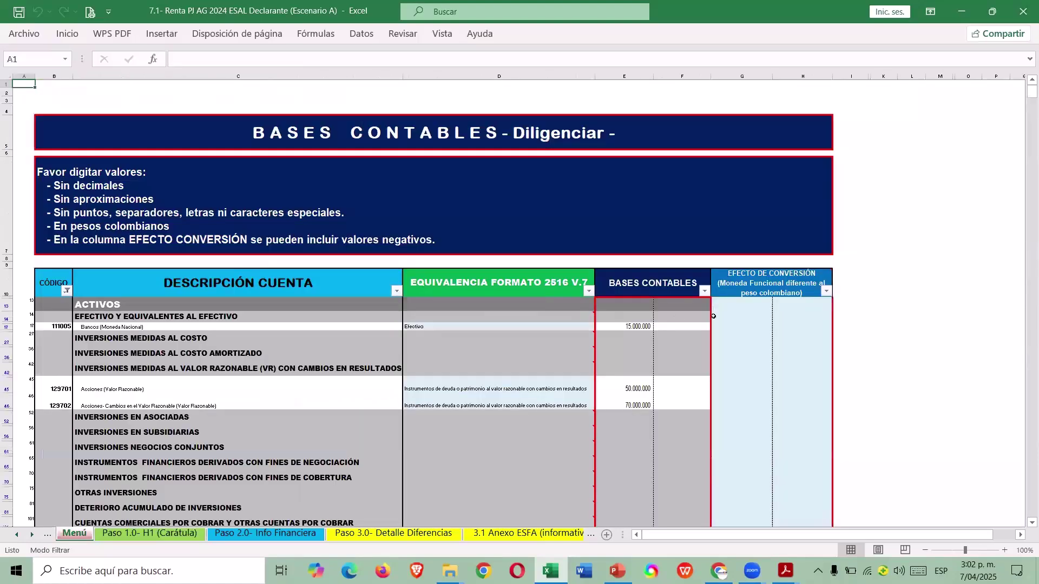
pyautogui.scroll(-10, 746, 327)
pyautogui.scroll(-13, 702, 333)
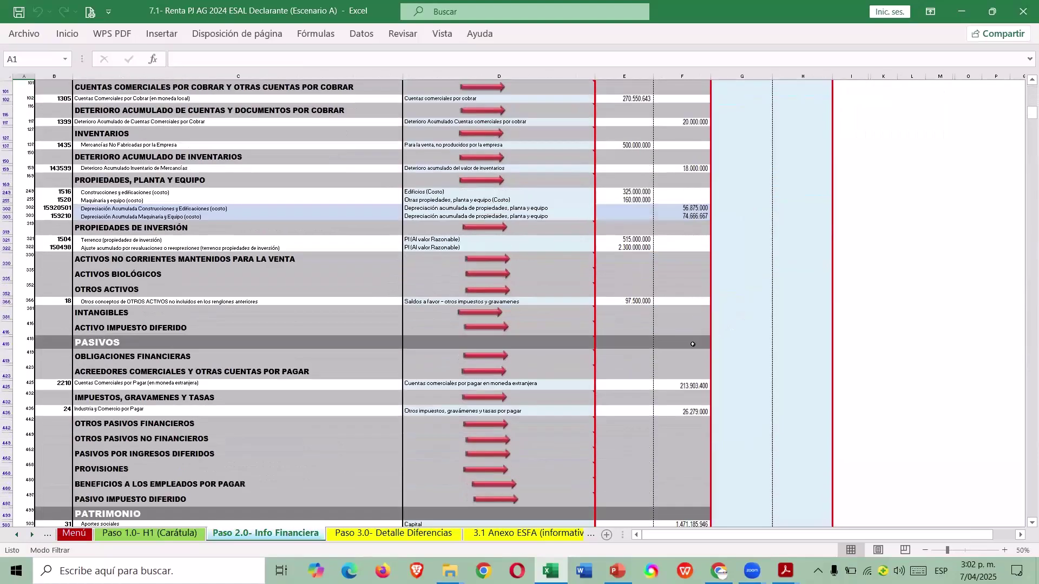
pyautogui.scroll(-10, 660, 344)
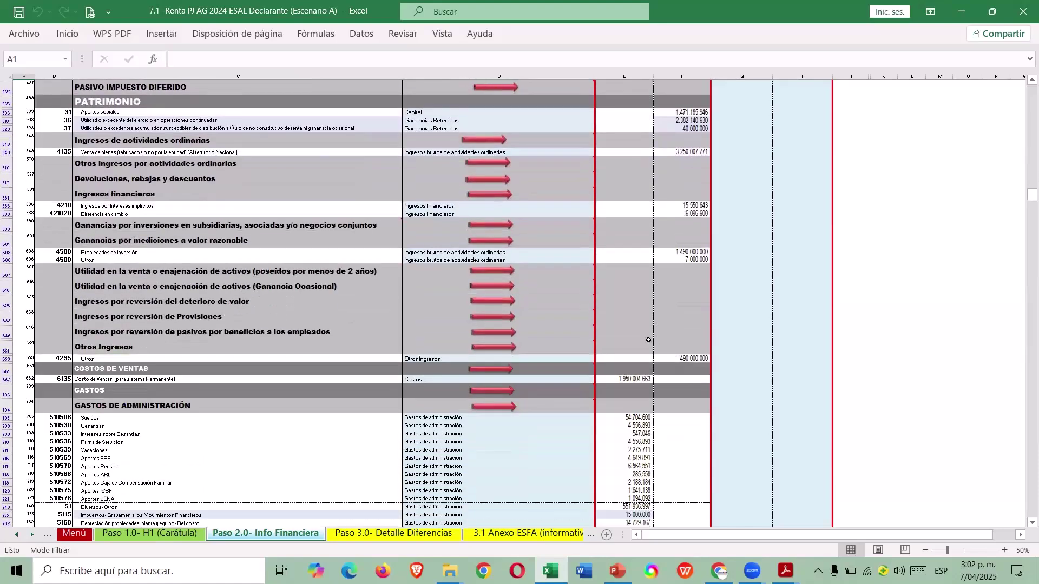
pyautogui.scroll(4, 627, 334)
pyautogui.scroll(15, 631, 314)
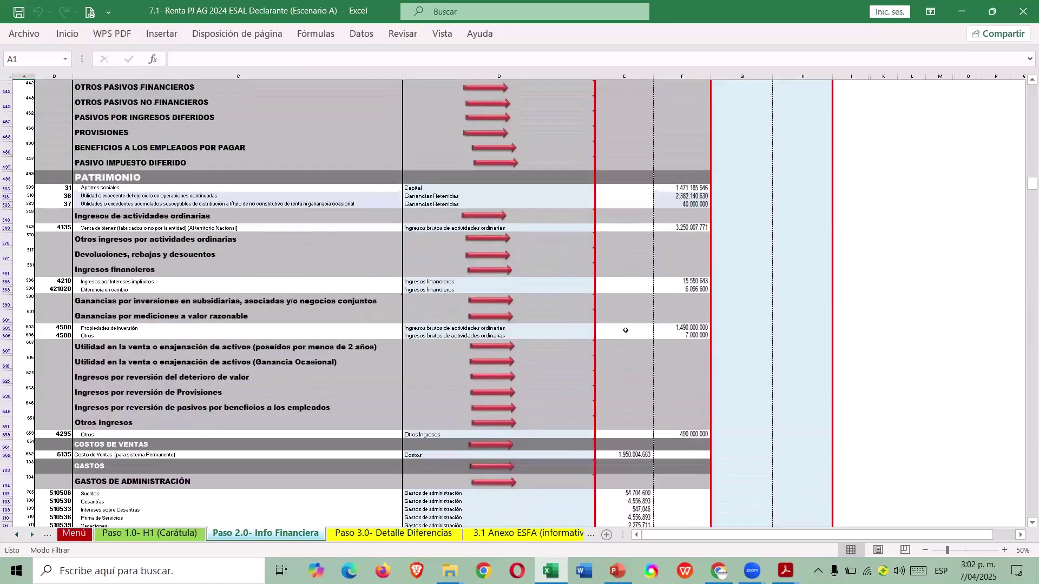
pyautogui.scroll(4, 633, 291)
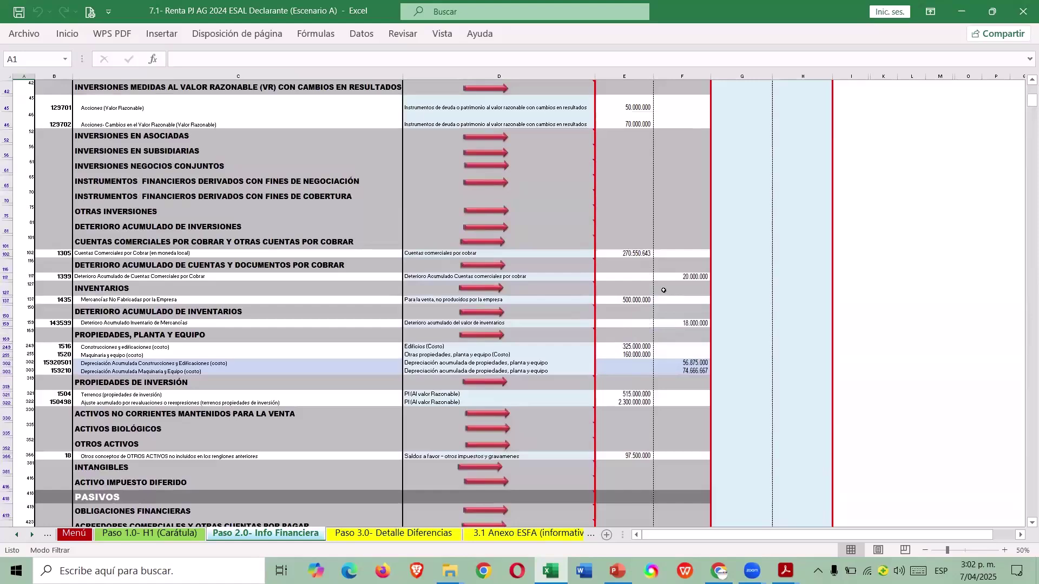
pyautogui.scroll(5, 663, 291)
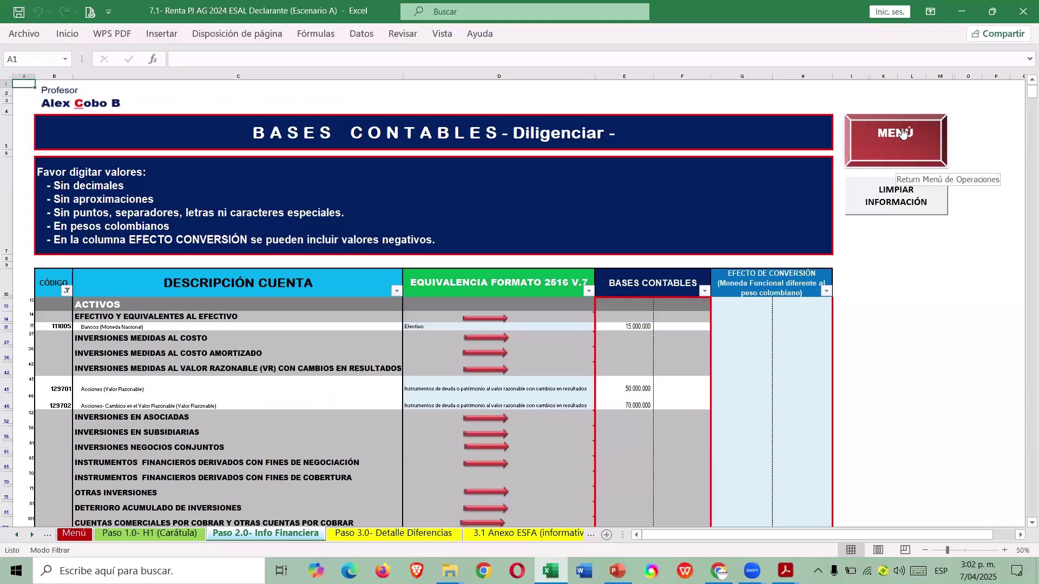
# Go to the operations menu and open the Formulario No. 110 sheet.
pyautogui.click(902, 133)
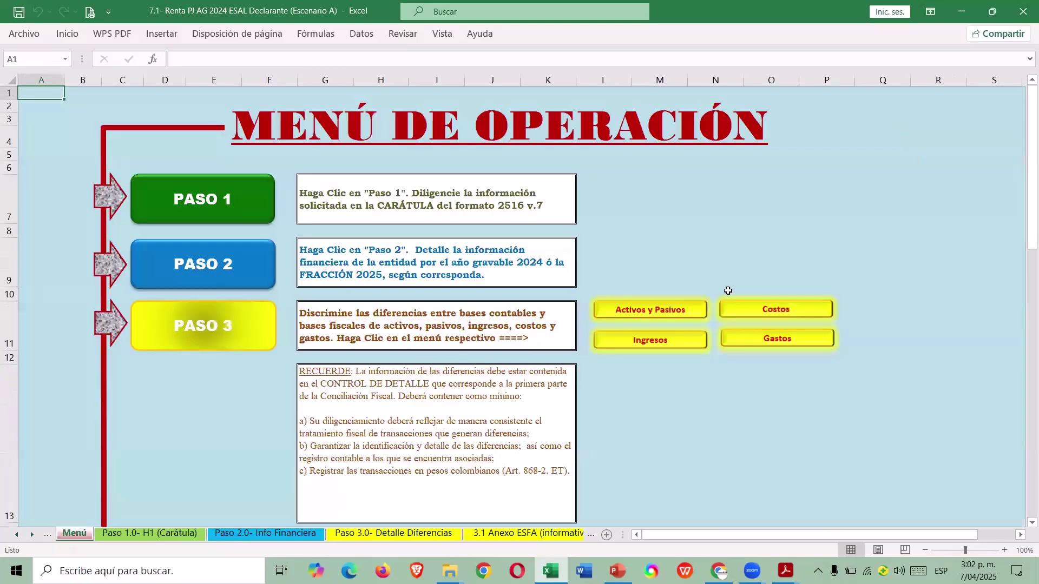
pyautogui.scroll(-1, 693, 314)
pyautogui.scroll(-2, 693, 314)
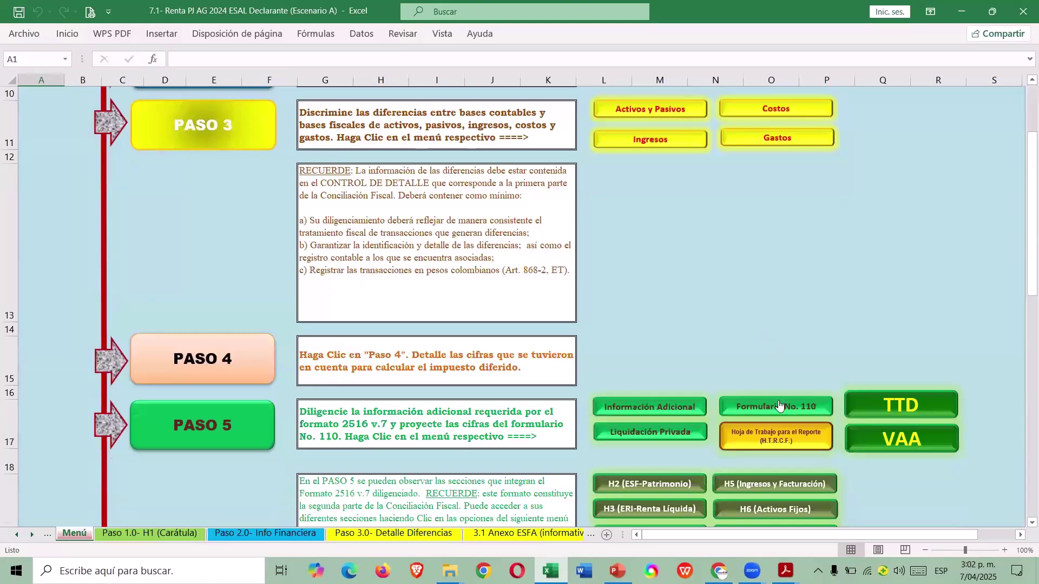
pyautogui.click(777, 407)
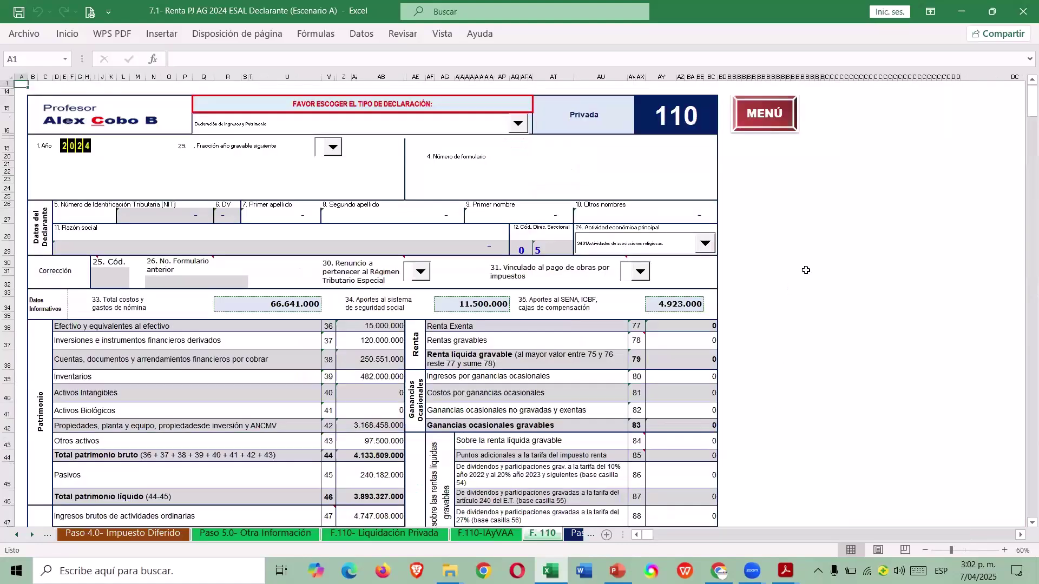
# Check the declaration-type dropdown options without changing them and zoom the form to 90%.
pyautogui.click(518, 125)
pyautogui.click(522, 130)
pyautogui.click(1004, 550)
pyautogui.click(1005, 550)
pyautogui.click(1005, 550)
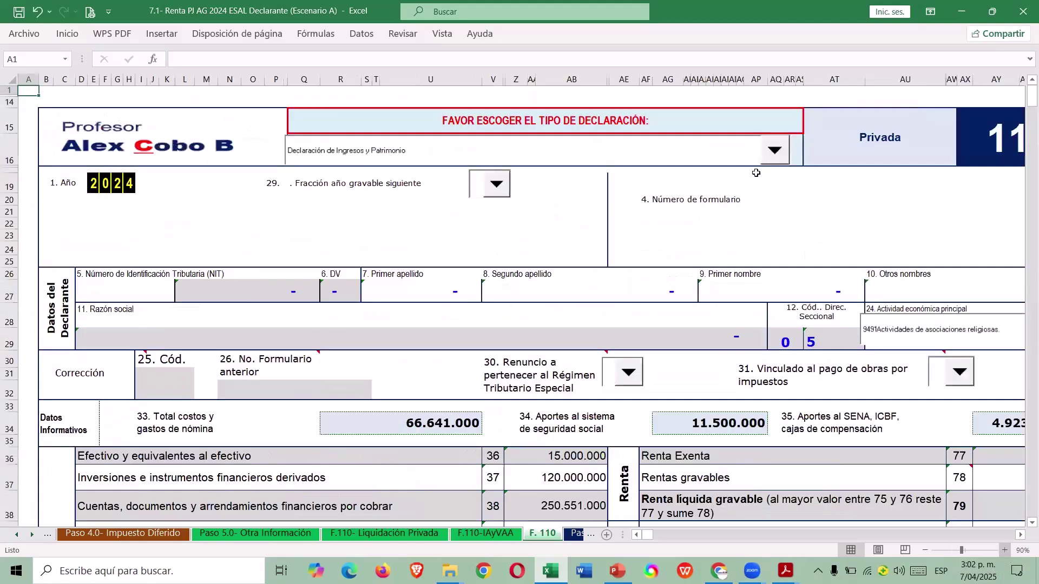
pyautogui.click(776, 153)
pyautogui.click(775, 212)
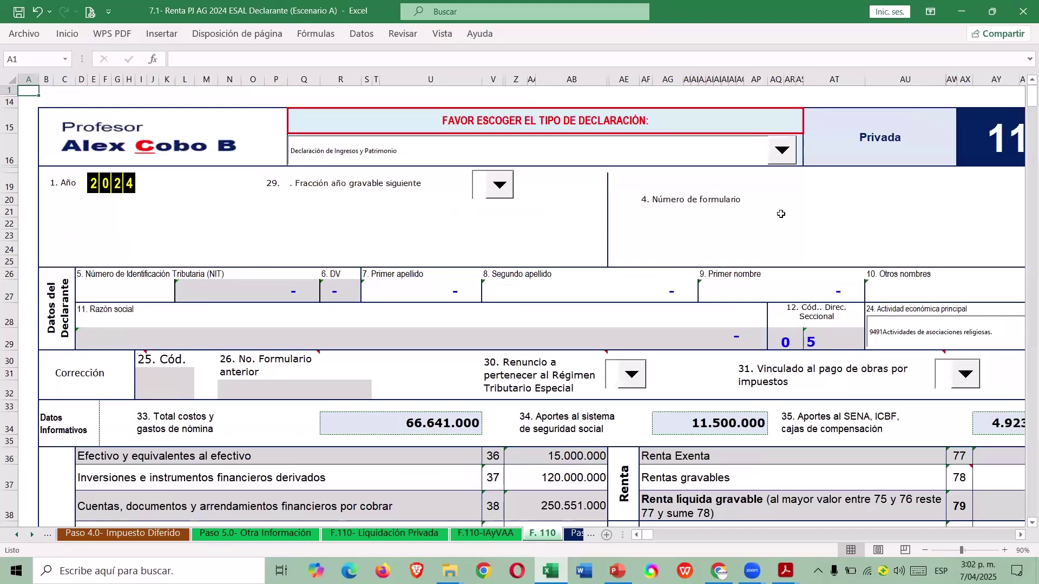
# Scroll down the form and mark the renta boxes 70 to 76.
pyautogui.scroll(-2, 560, 193)
pyautogui.scroll(-10, 541, 228)
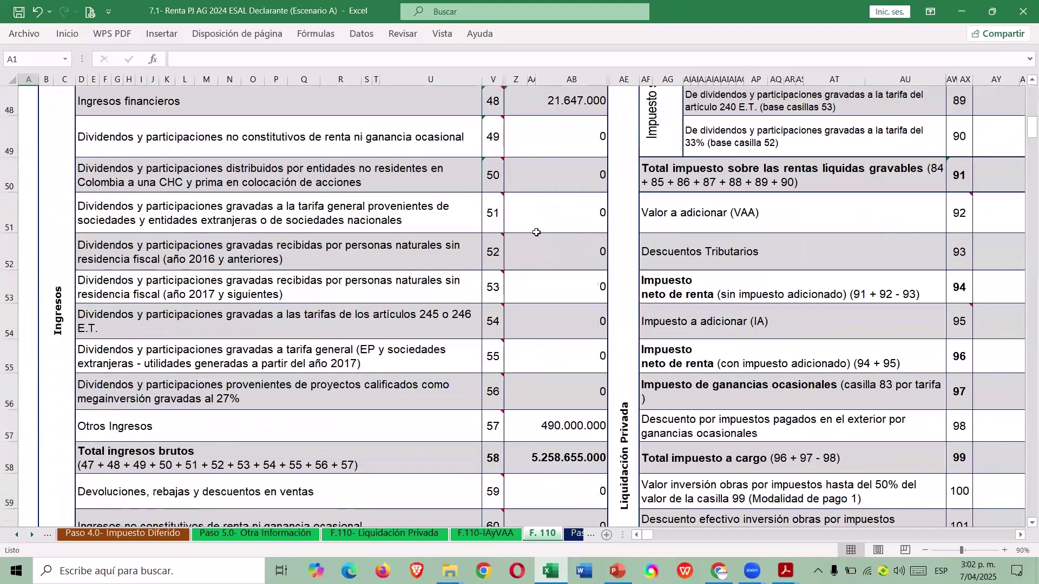
pyautogui.scroll(-5, 533, 245)
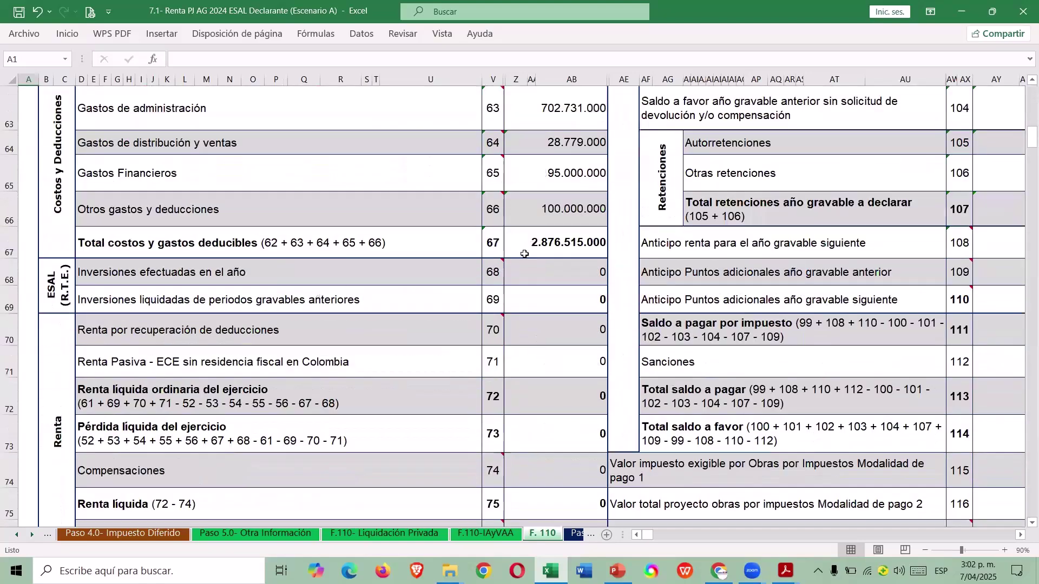
pyautogui.scroll(-2, 529, 250)
pyautogui.scroll(1, 529, 163)
pyautogui.moveTo(482, 191)
pyautogui.mouseDown()
pyautogui.moveTo(668, 209)
pyautogui.moveTo(394, 325)
pyautogui.moveTo(411, 211)
pyautogui.mouseUp()
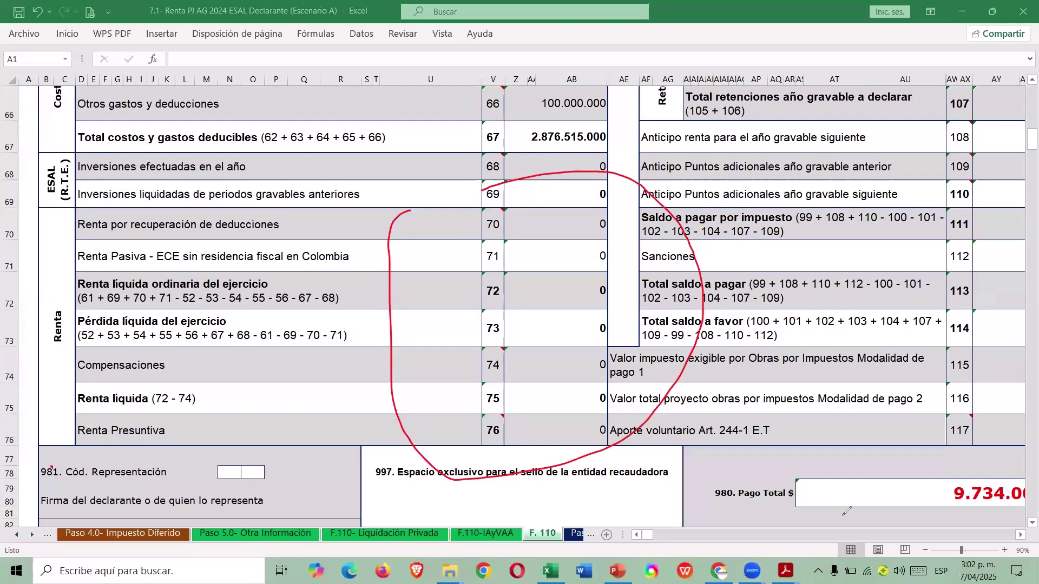
# Bring the values column into view and highlight the box 112 Sanciones value of 9.734.000.
pyautogui.click(1022, 536)
pyautogui.hscroll(10, 894, 335)
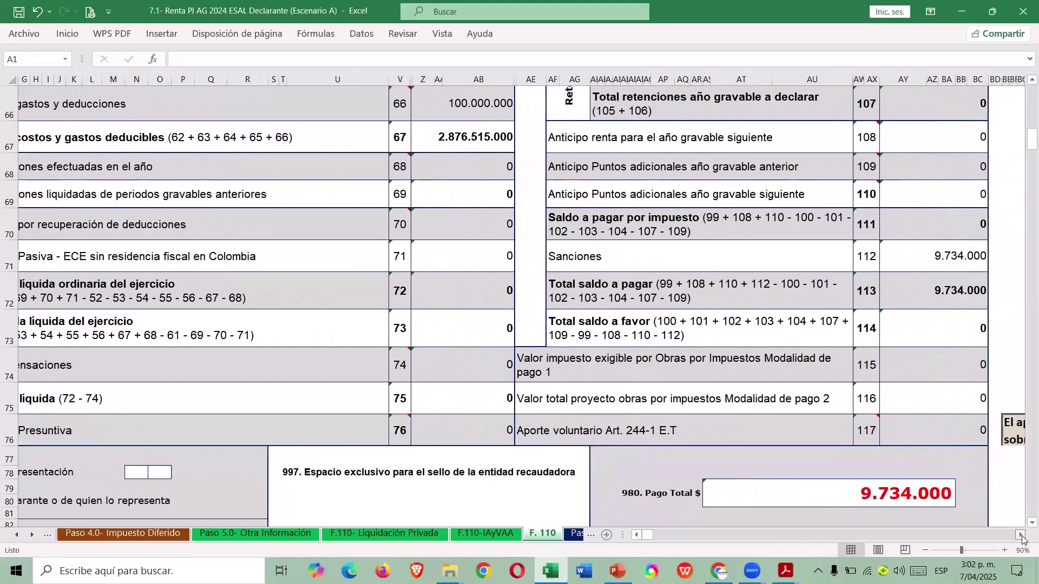
pyautogui.click(882, 280)
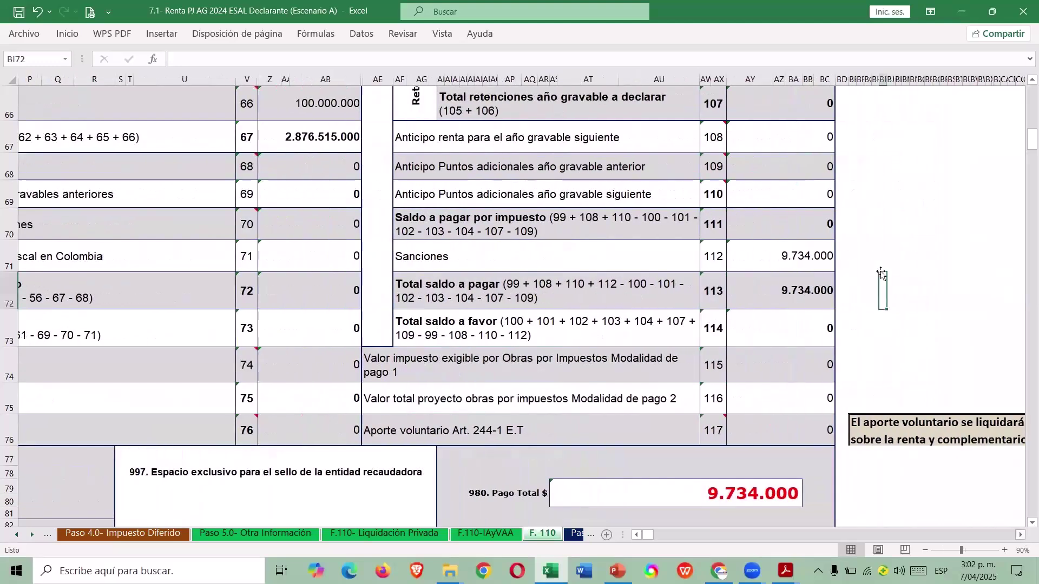
pyautogui.click(844, 260)
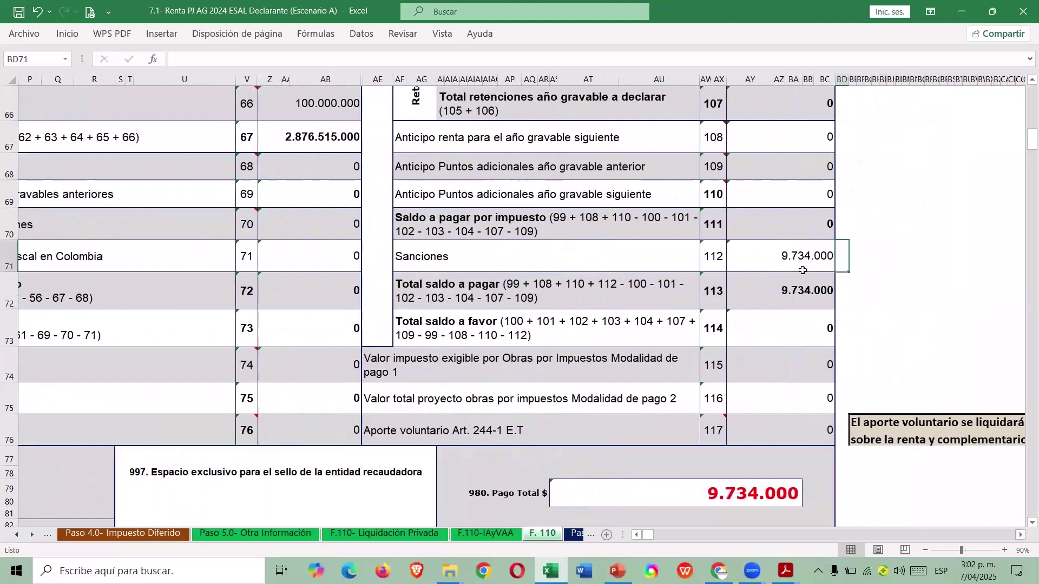
pyautogui.scroll(1, 699, 292)
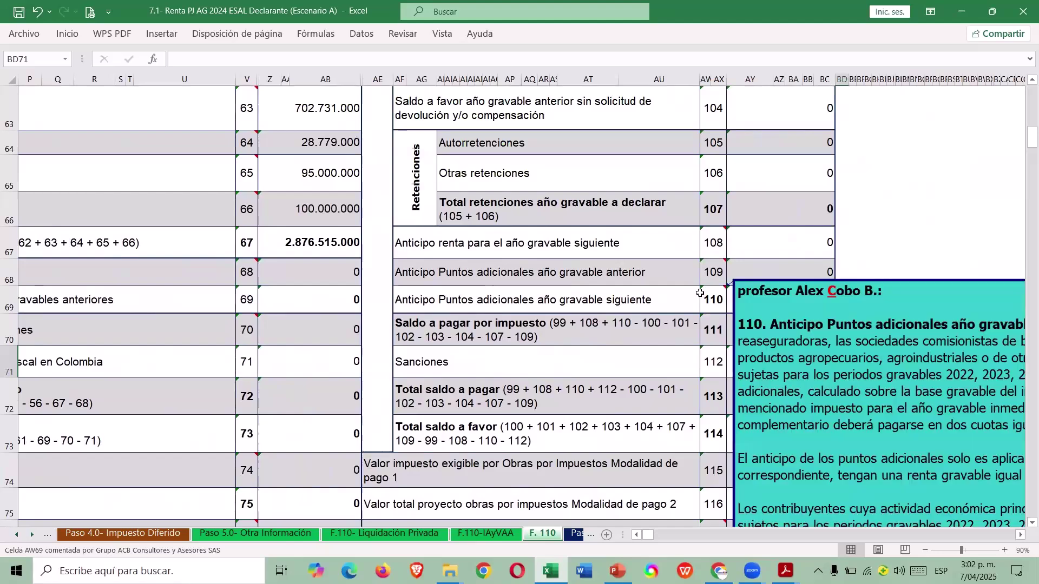
pyautogui.scroll(5, 961, 297)
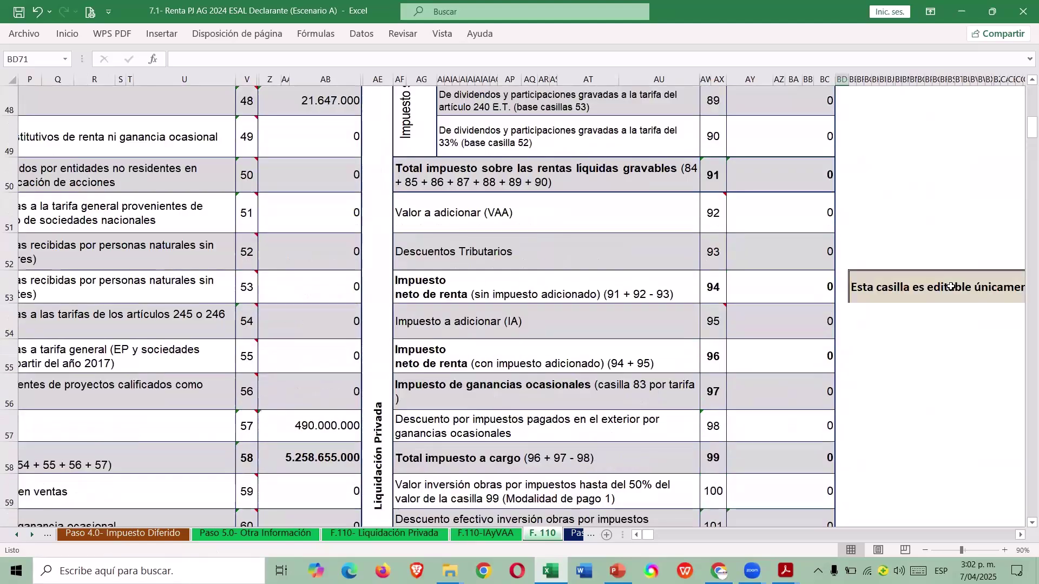
pyautogui.scroll(15, 943, 287)
# Open the F.110 Liquidación Privada sheet from the menu and scroll to the sanctions table.
pyautogui.click(795, 145)
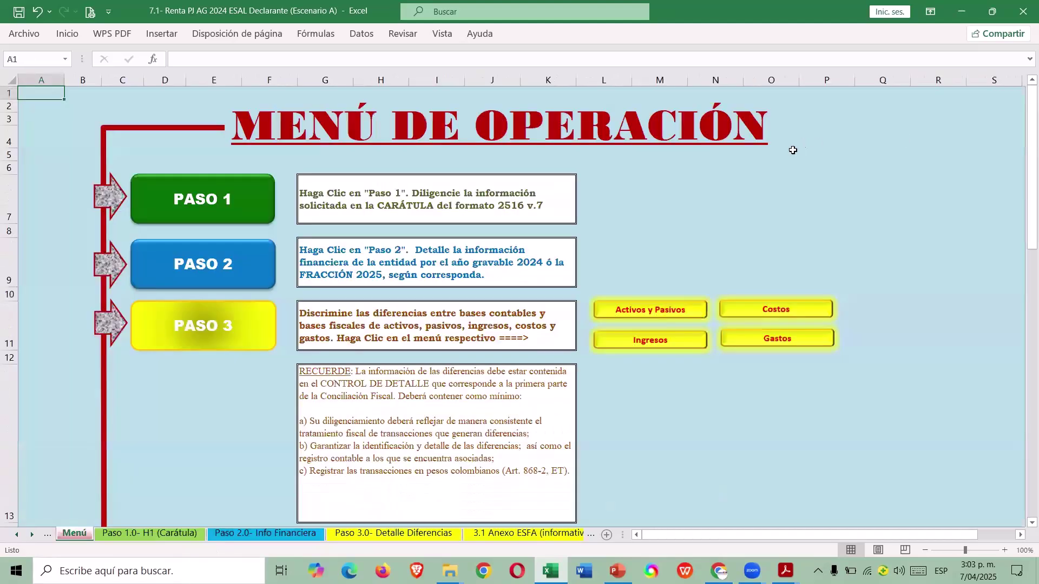
pyautogui.scroll(-3, 478, 291)
pyautogui.scroll(-1, 596, 354)
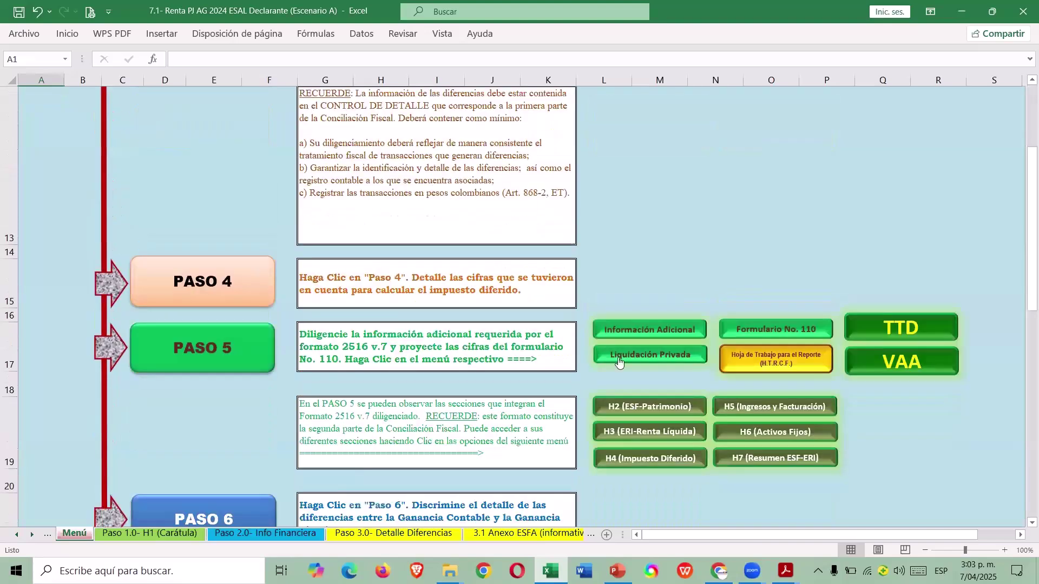
pyautogui.click(640, 358)
pyautogui.scroll(-5, 600, 354)
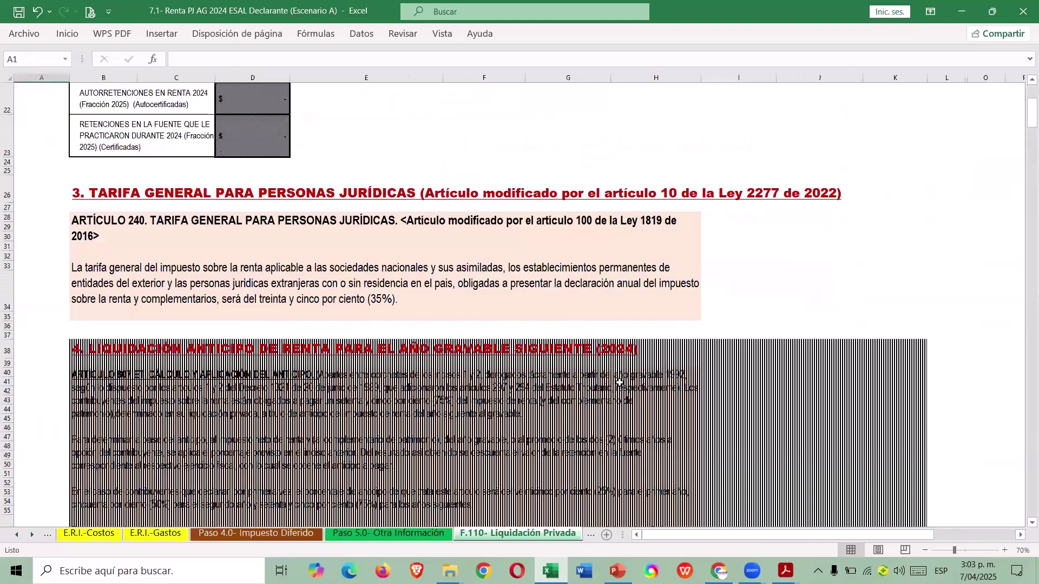
pyautogui.scroll(-10, 574, 347)
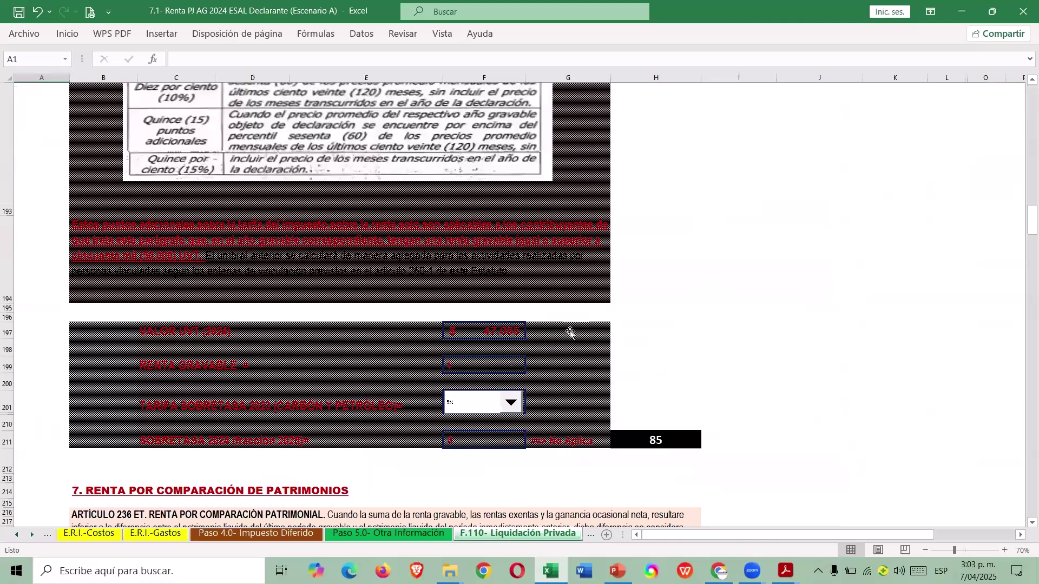
pyautogui.scroll(-5, 579, 321)
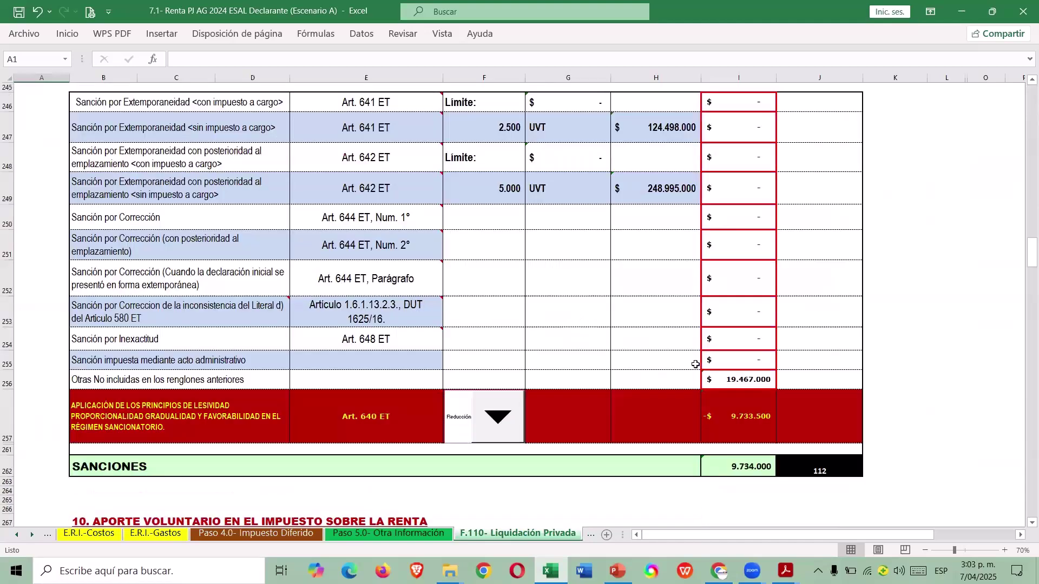
# Inspect the 19.467.000 other-sanctions formula in I256, tracing it to 0,5% of box 46.
pyautogui.click(7, 384)
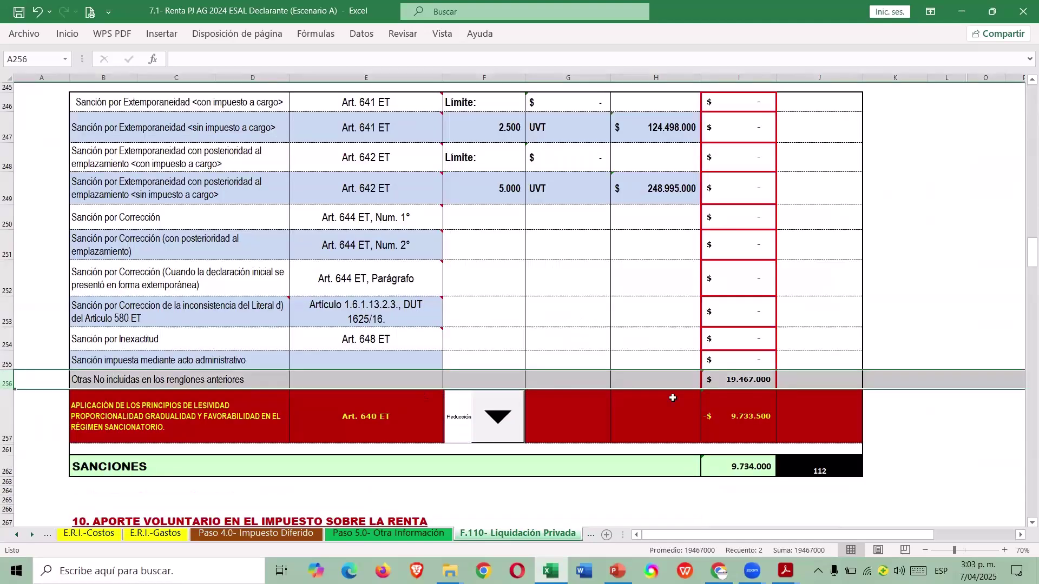
pyautogui.click(739, 378)
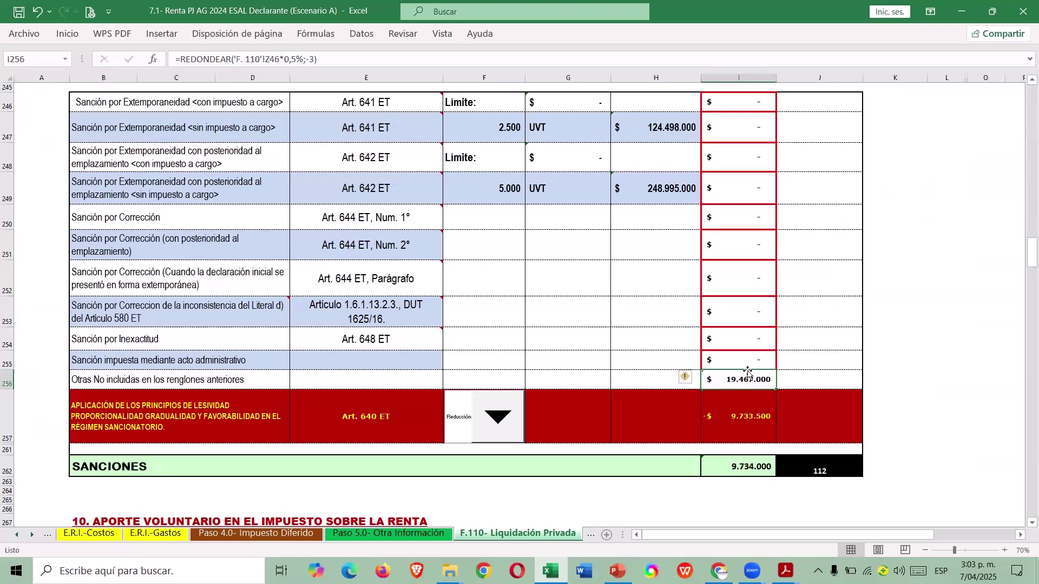
pyautogui.press('F2')
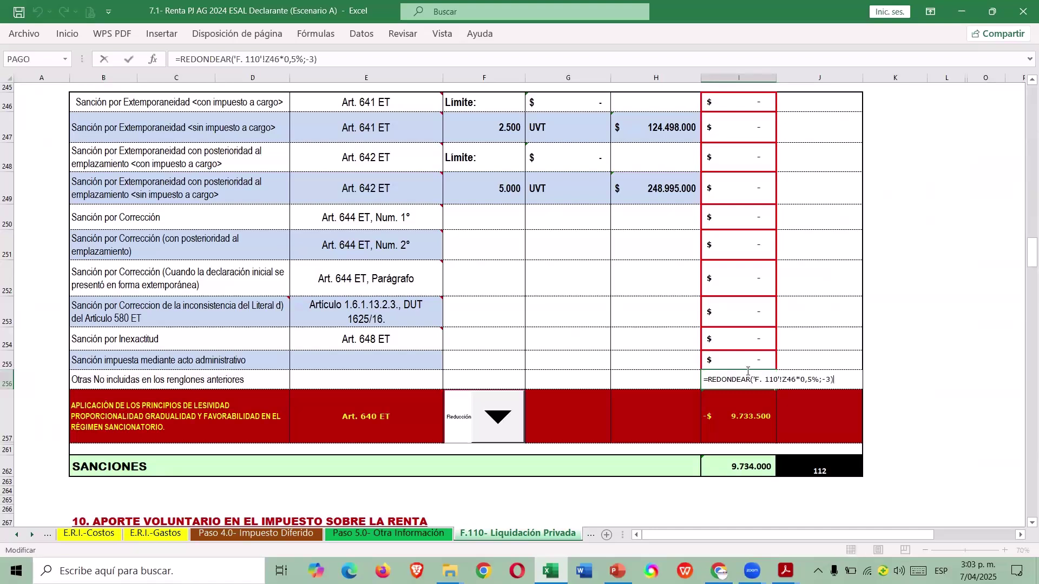
pyautogui.press('Escape')
pyautogui.scroll(-1, 749, 373)
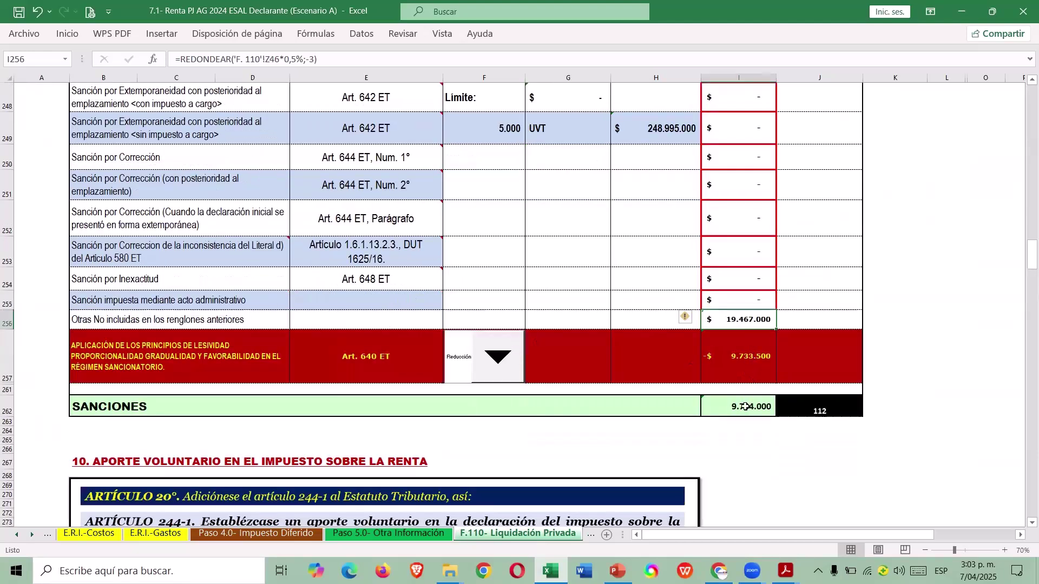
pyautogui.scroll(1, 786, 393)
pyautogui.scroll(10, 786, 393)
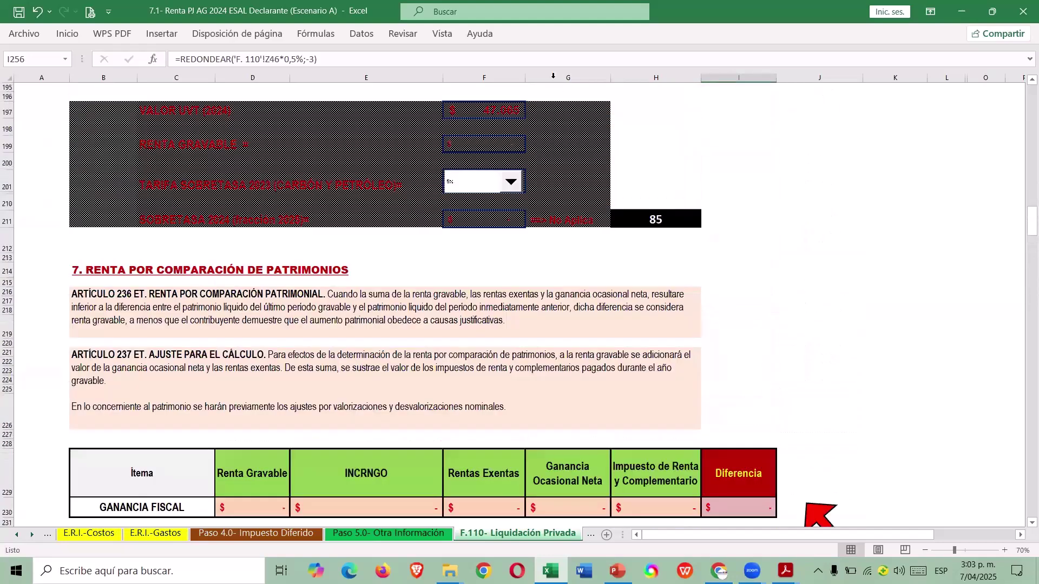